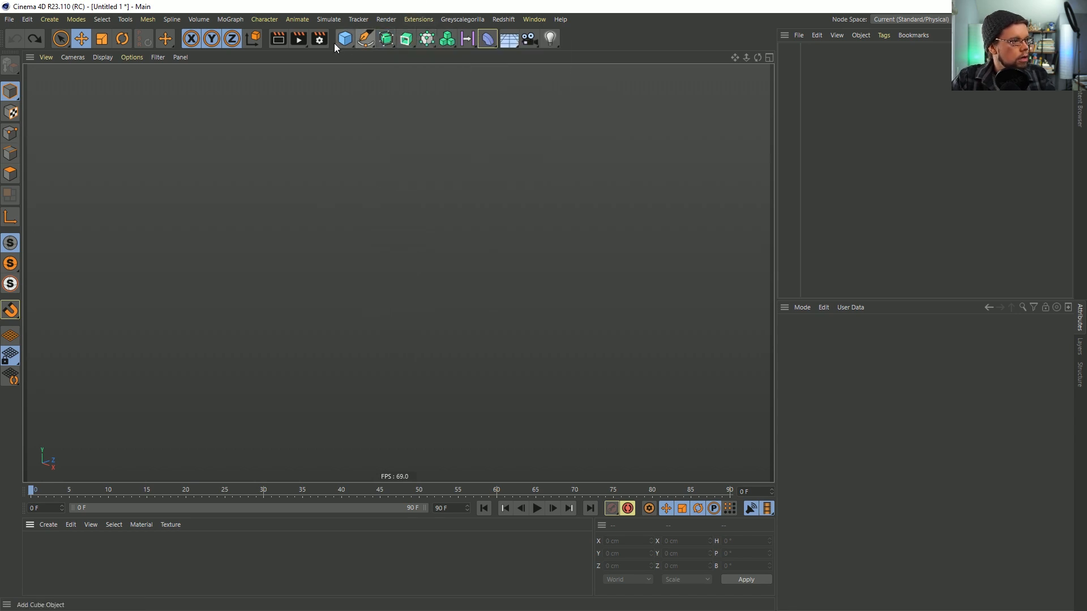
Add a Figure object to the scene and duplicate it in place
left_click_drag(443, 223, 537, 188, "alt")
key("ctrl+c")
key("ctrl+v")
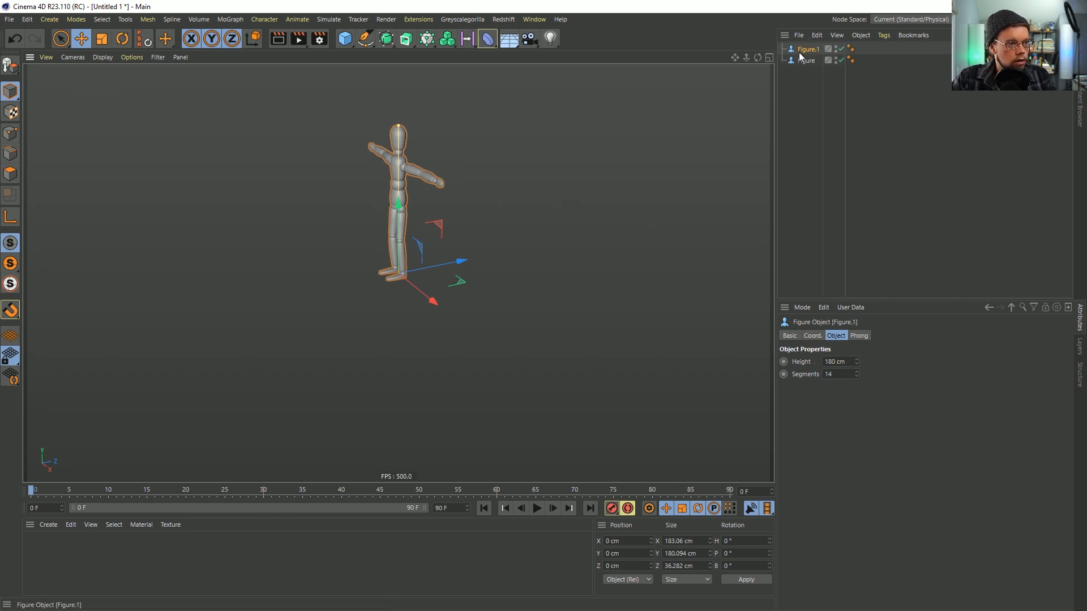
Keyframe the duplicate figure's position at frame 0 and, moved along Z, at frame 90, and return to the first frame
left_click(814, 336)
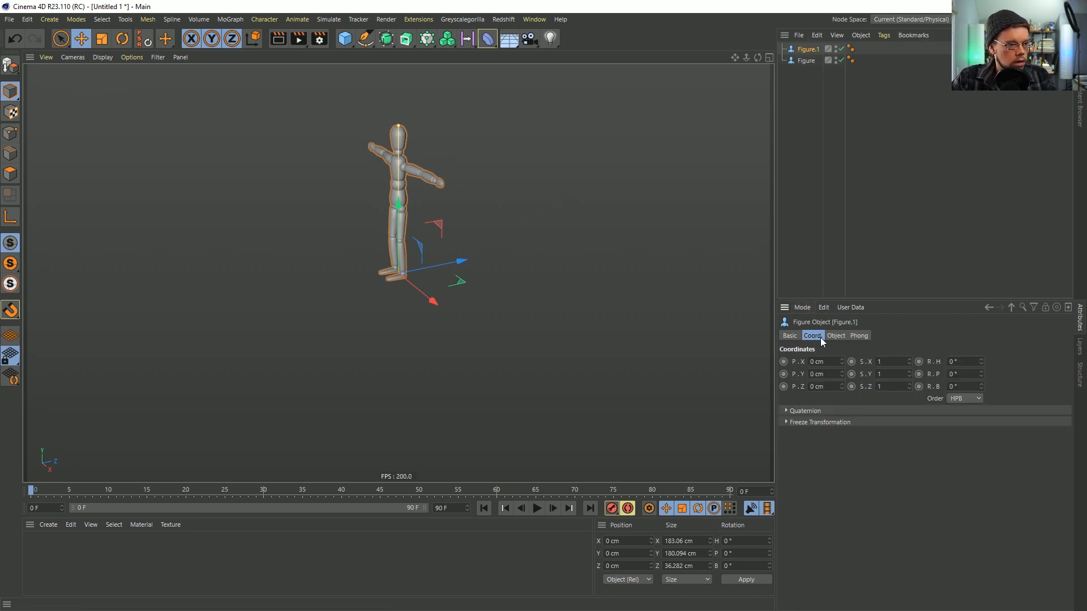
left_click(783, 374, "ctrl")
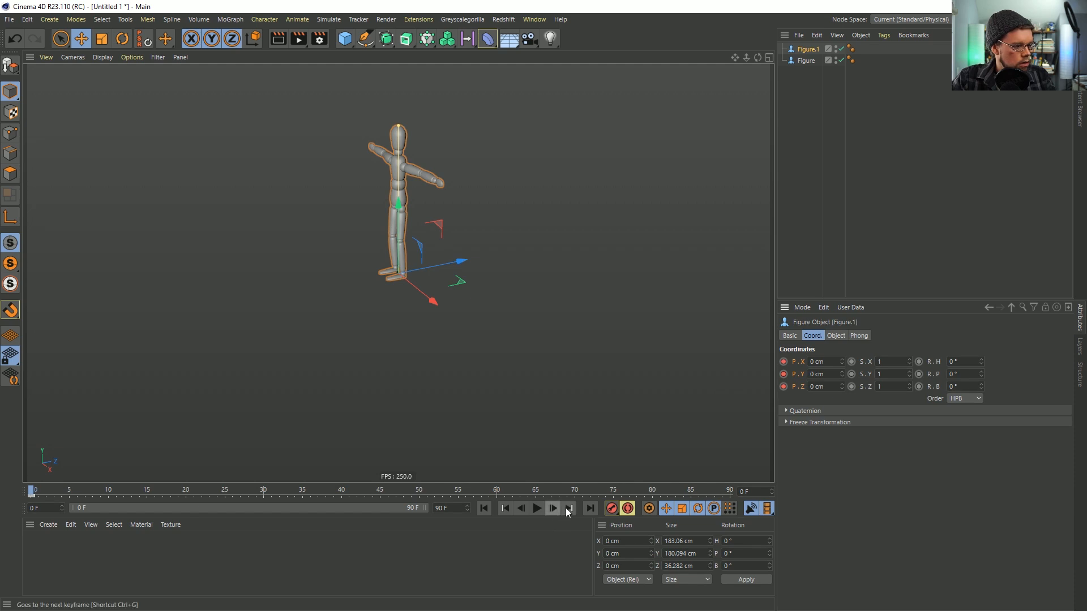
left_click(591, 509)
left_click_drag(440, 263, 499, 255)
left_click(784, 386, "ctrl")
left_click(484, 509)
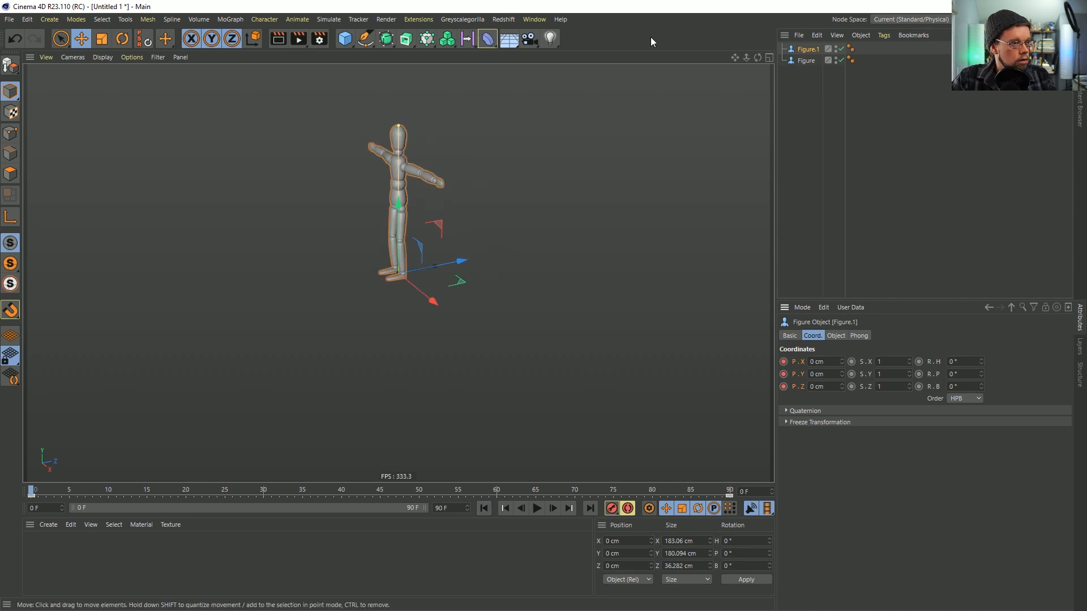
Nest both figures in a Volume Builder and place that inside a Volume Mesher
left_click(450, 44)
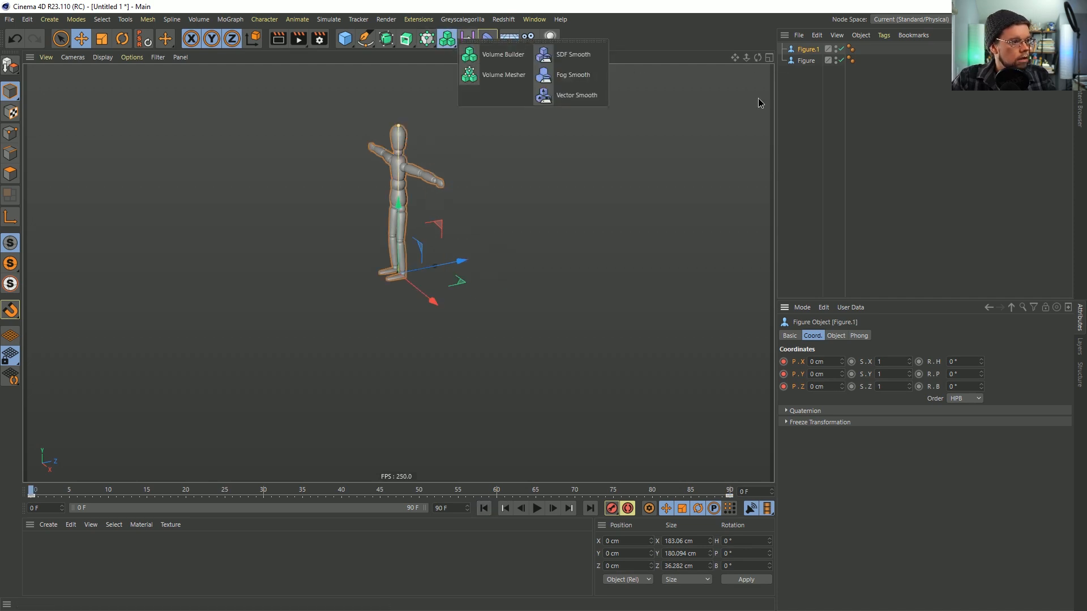
left_click(516, 74, "alt")
left_click_drag(797, 85, 831, 61)
left_click(827, 60)
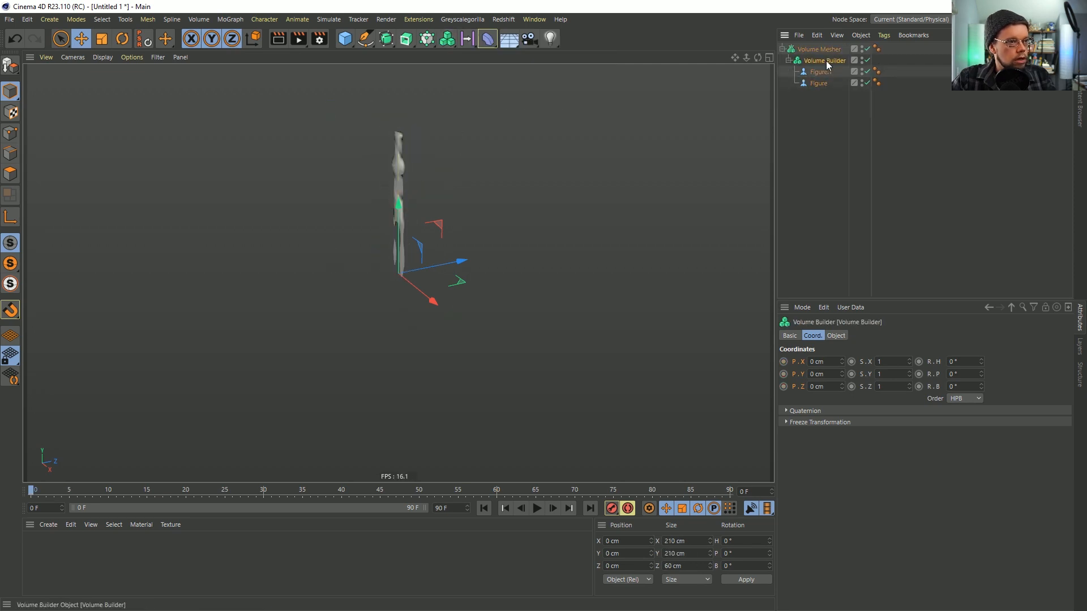
Add an SDF Dilate and Erode filter to the Volume Builder and set its offset to 6.1 cm
left_click(846, 335)
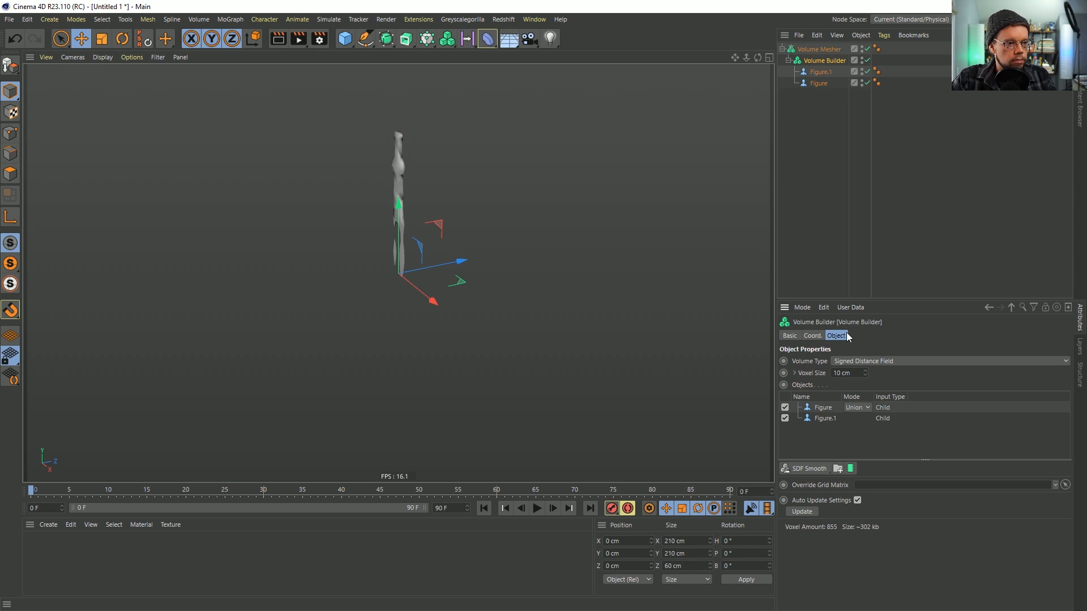
left_click(811, 469)
left_click(836, 496)
left_click_drag(467, 258, 574, 245, "alt")
scroll(455, 217, "up", 3)
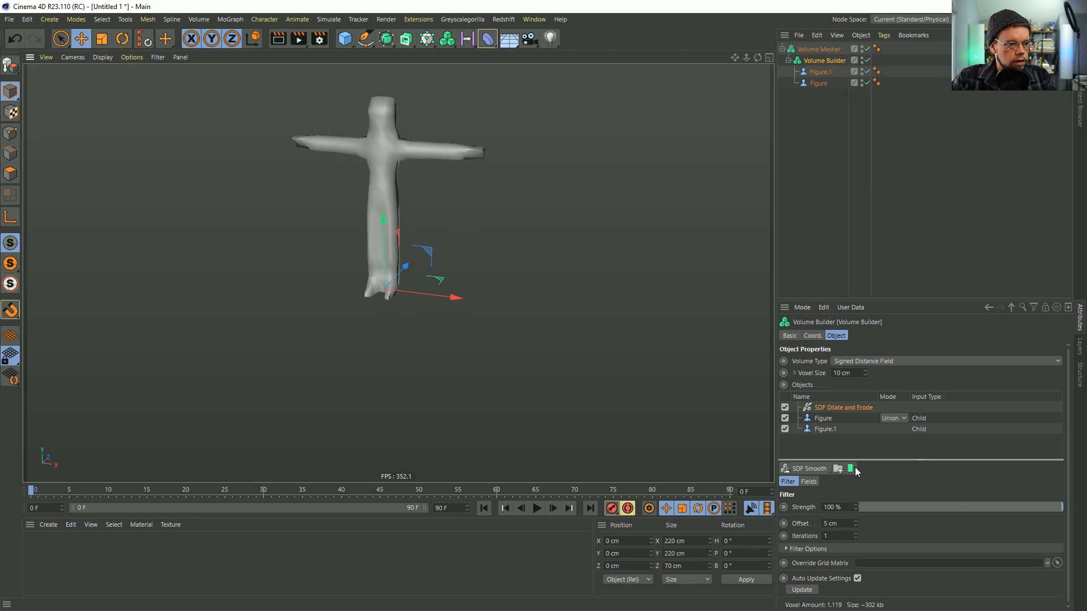
left_click_drag(854, 521, 849, 445)
Set the Volume Builder's voxel size to 5 cm
double_click(851, 375)
type("5")
key("Return")
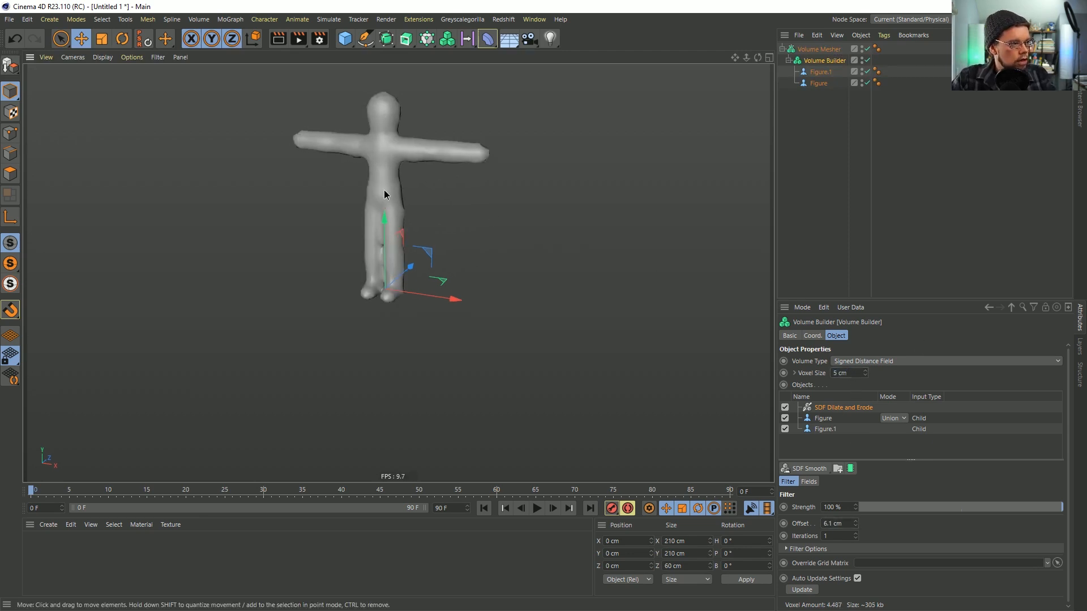
Play the animation to check how the meshed figures separate, and return to the first frame
left_click_drag(384, 195, 371, 260, "alt")
left_click(538, 509)
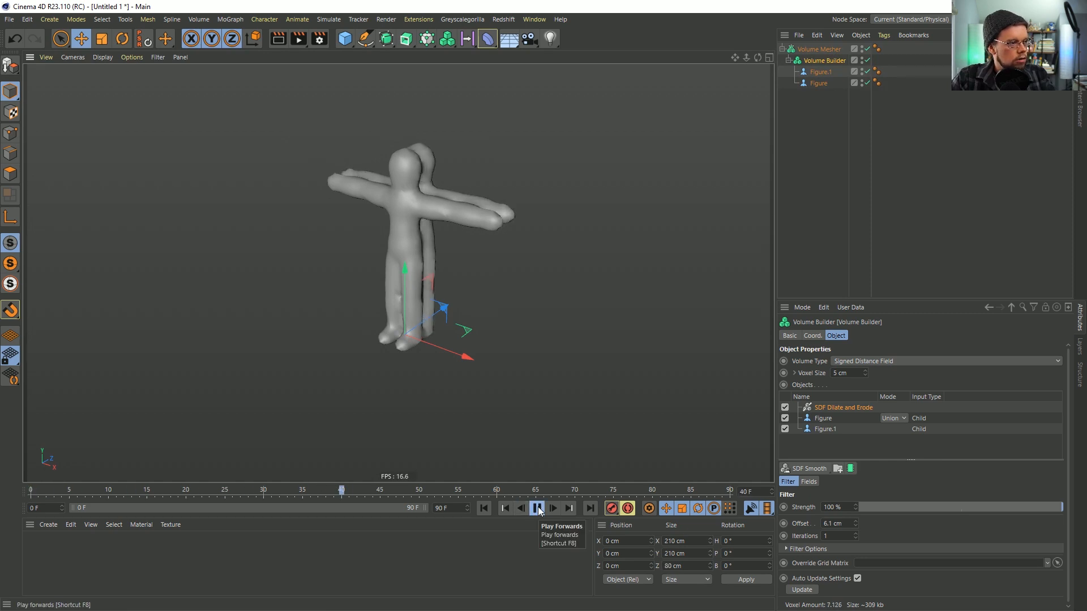
left_click(538, 509)
left_click(484, 509)
Select the animated figure's position keyframes and change their interpolation to Linear
left_click(821, 72)
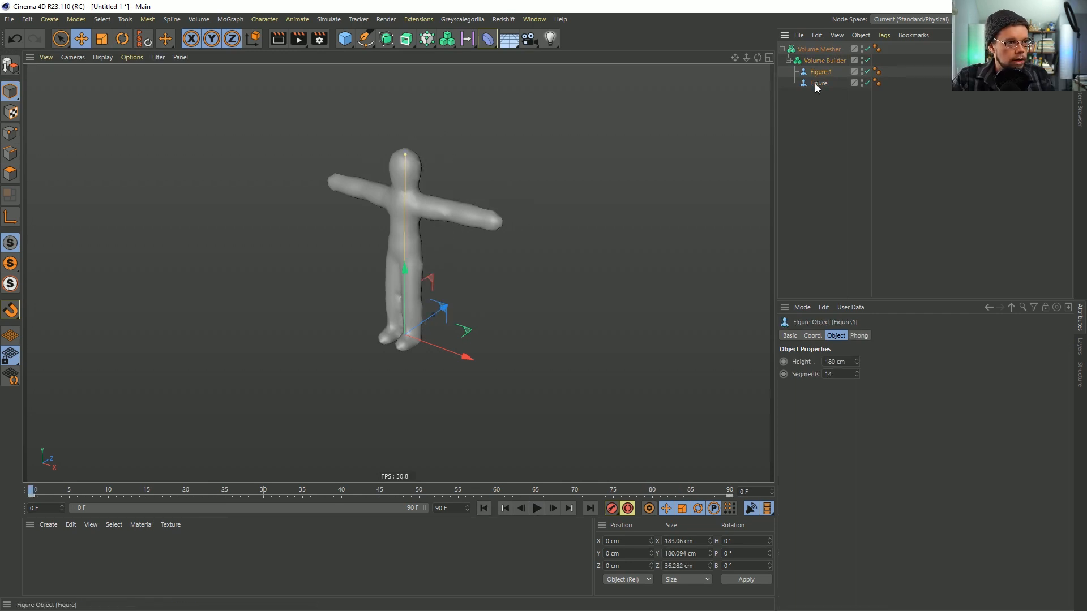
left_click(816, 85, "shift")
left_click(729, 496)
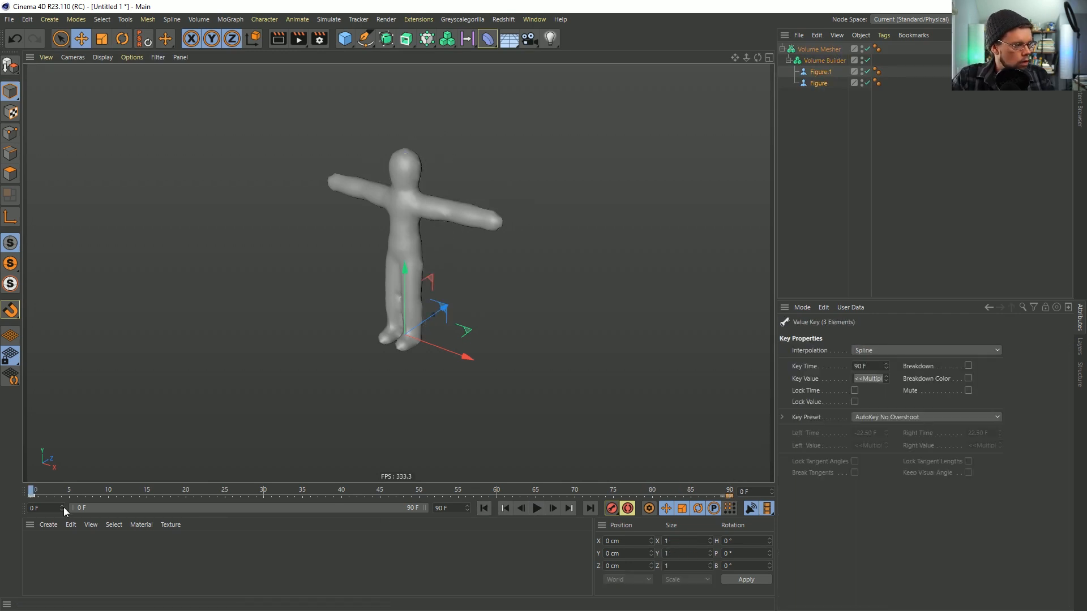
left_click(32, 496)
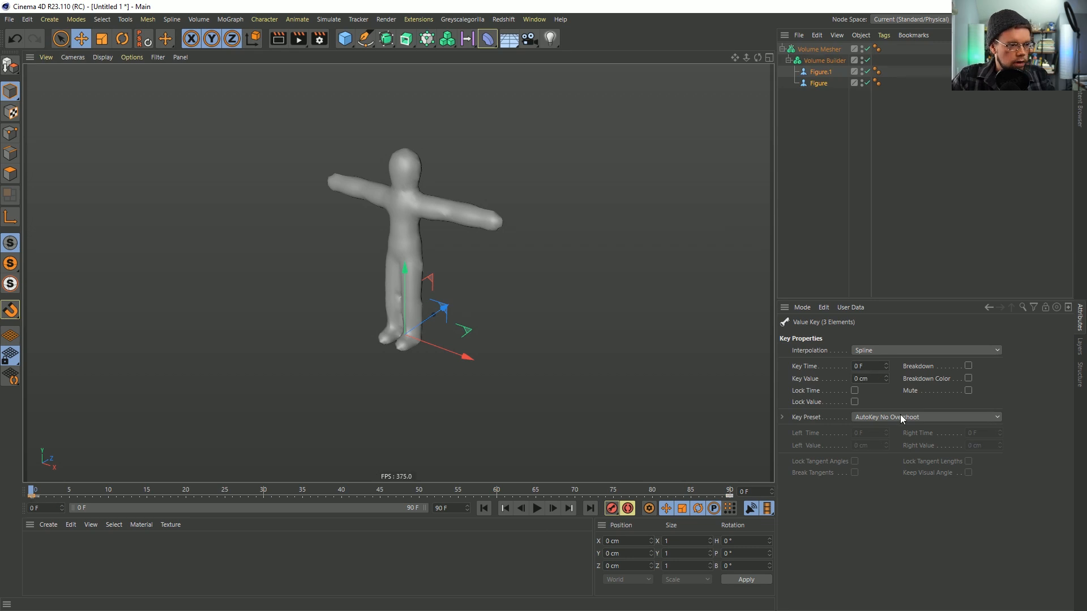
left_click(890, 351)
left_click(876, 372)
left_click(837, 235)
Bake the Volume Mesher as an Alembic file, saving it in the Episode 8 project folder on drive F
left_click(807, 47)
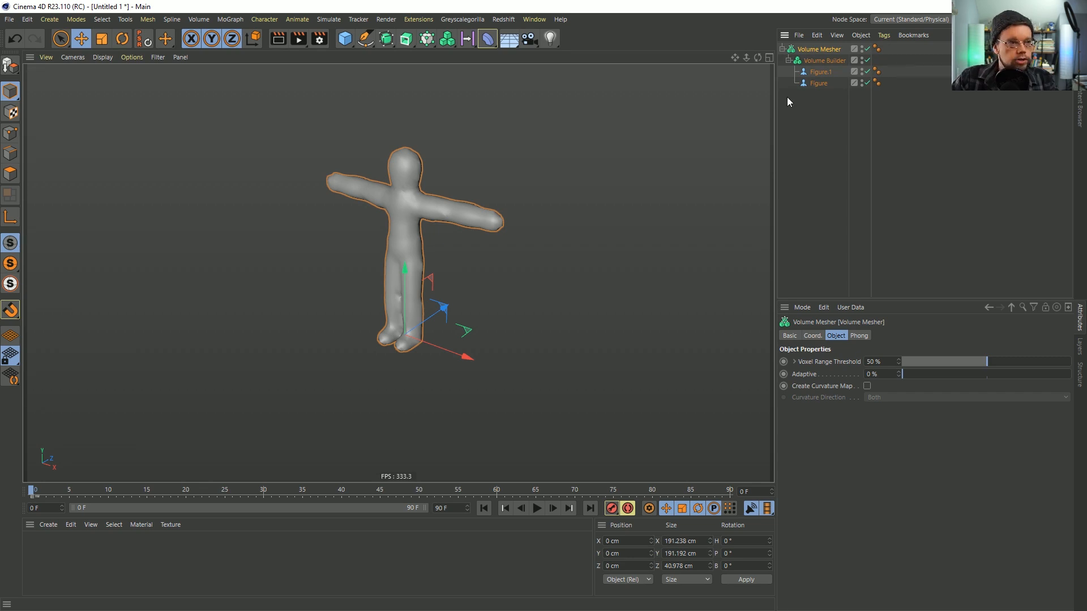
right_click(814, 50)
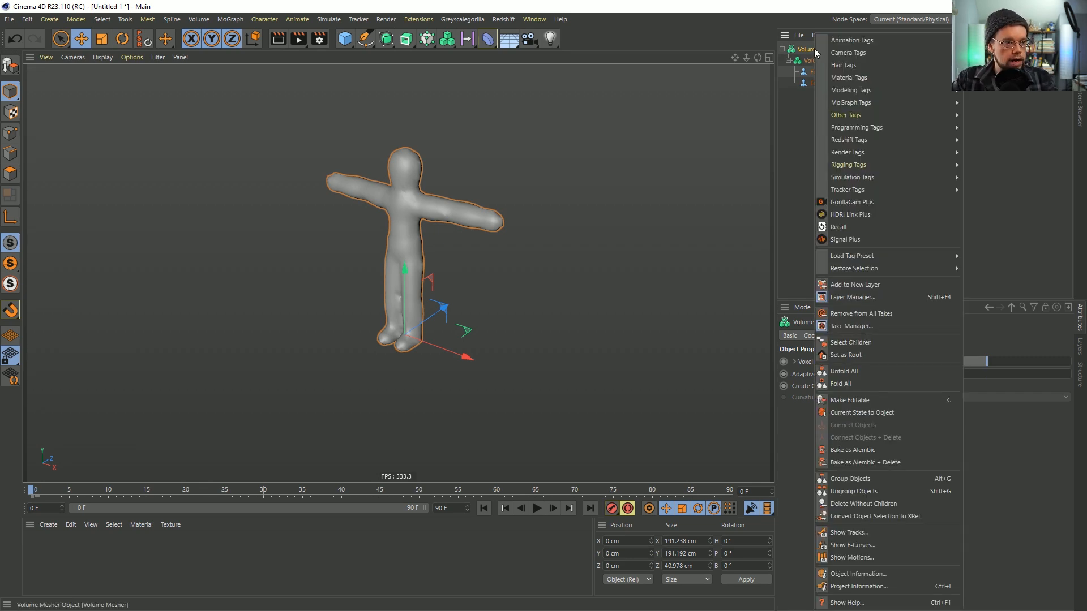
mouse_move(863, 126)
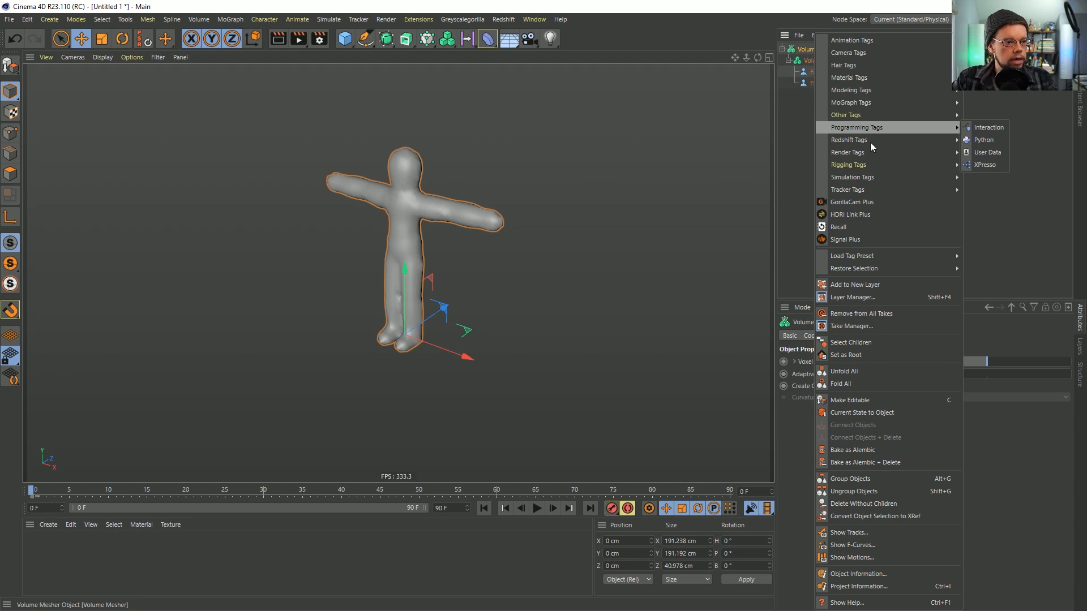
left_click(879, 449)
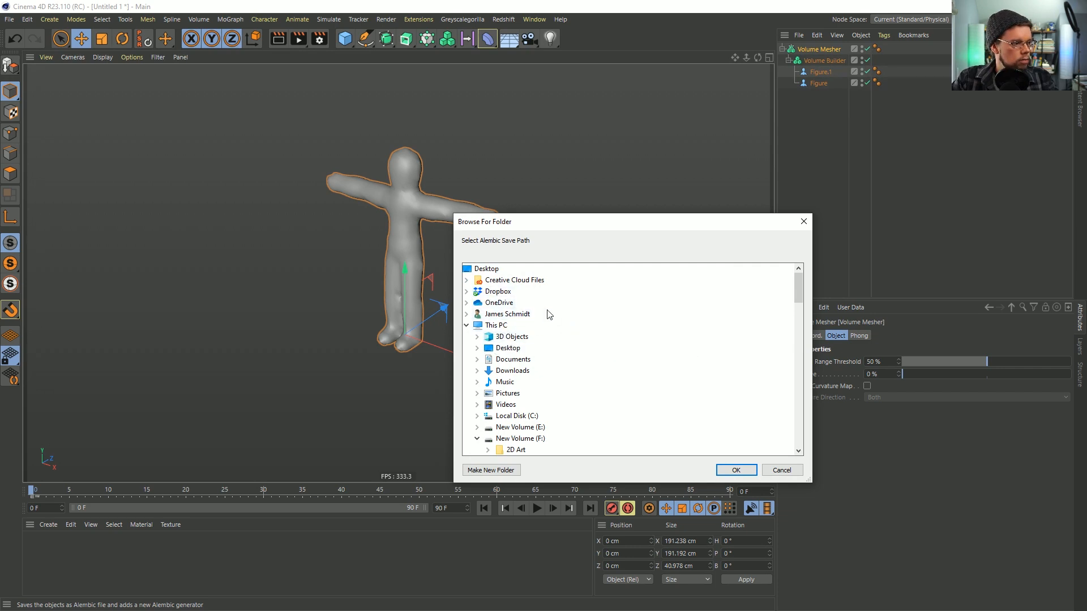
left_click(467, 326)
left_click_drag(532, 225, 1086, 374)
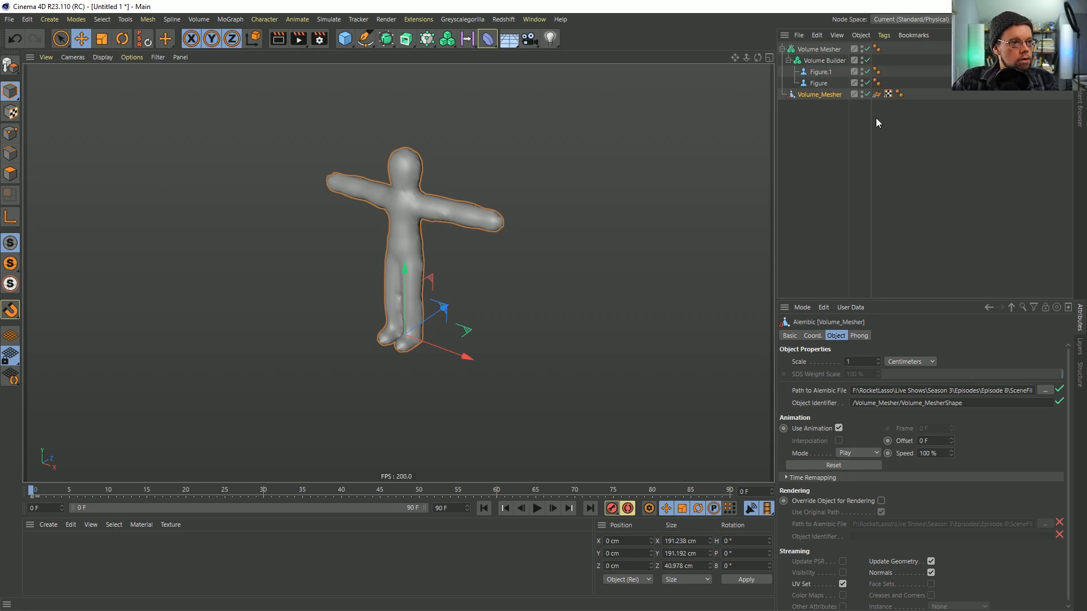
Disable the original Volume Mesher hierarchy and play back the baked Alembic animation, returning to the first frame
left_click_drag(867, 83, 866, 49)
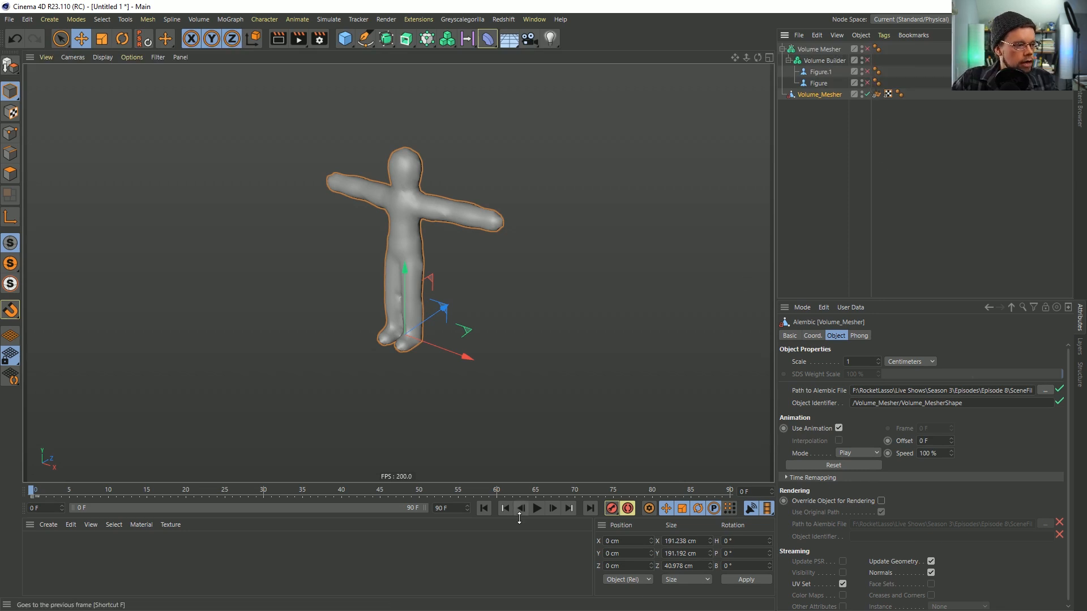
left_click(535, 508)
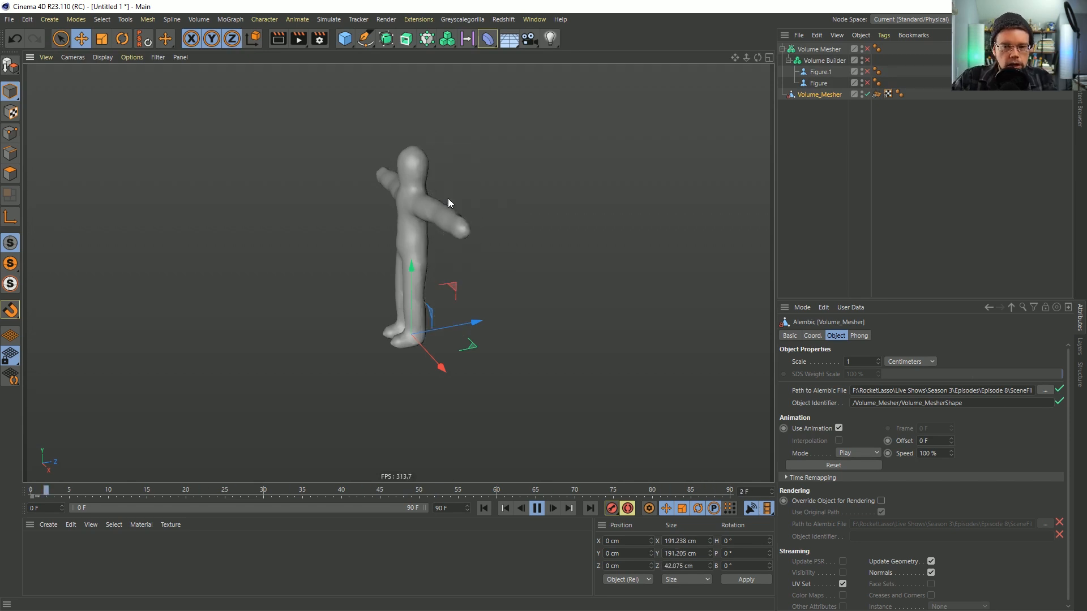
left_click(536, 508)
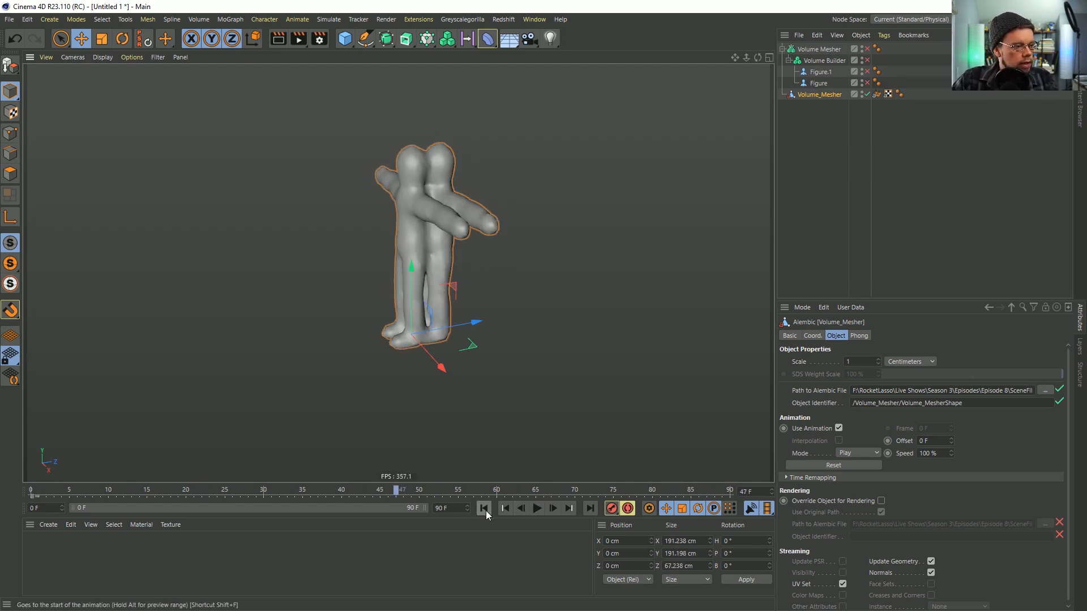
left_click(481, 509)
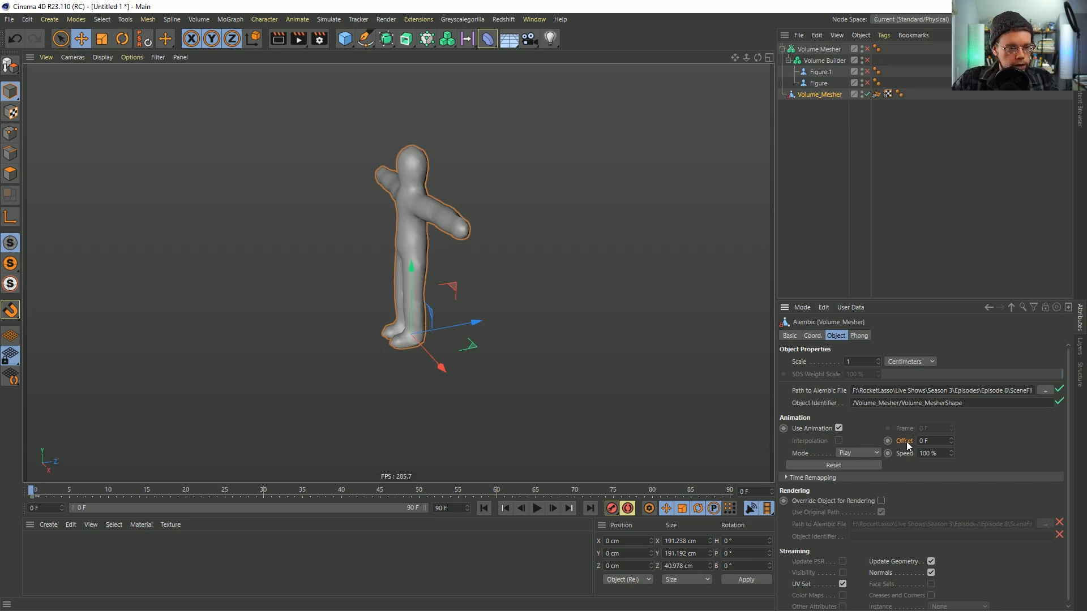
Set the Alembic's animation offset to 25 F, start playback, and set its speed to 500 %
left_click(937, 441)
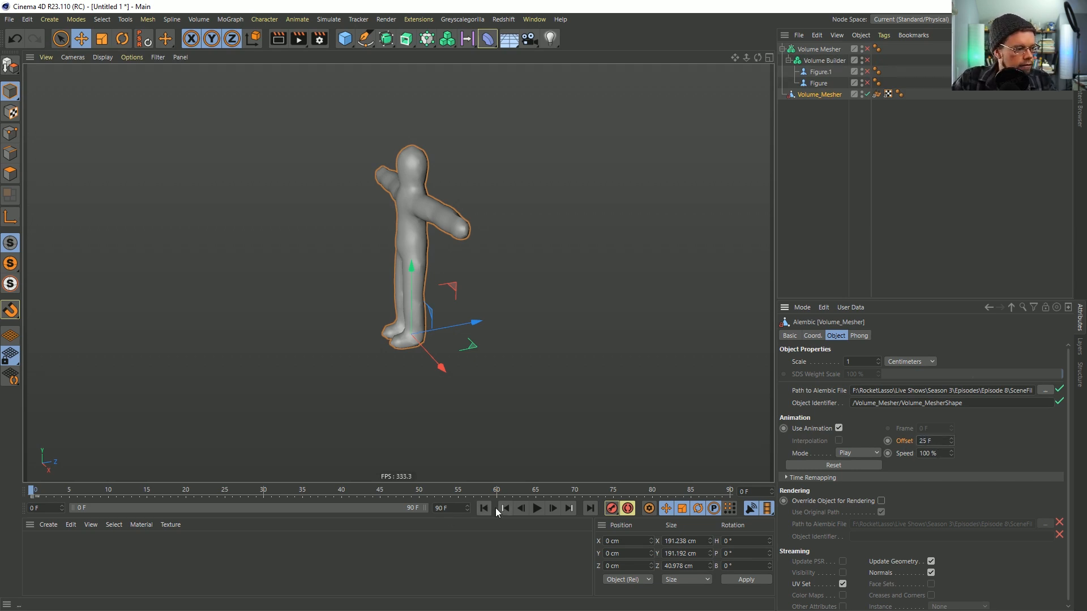
left_click(537, 508)
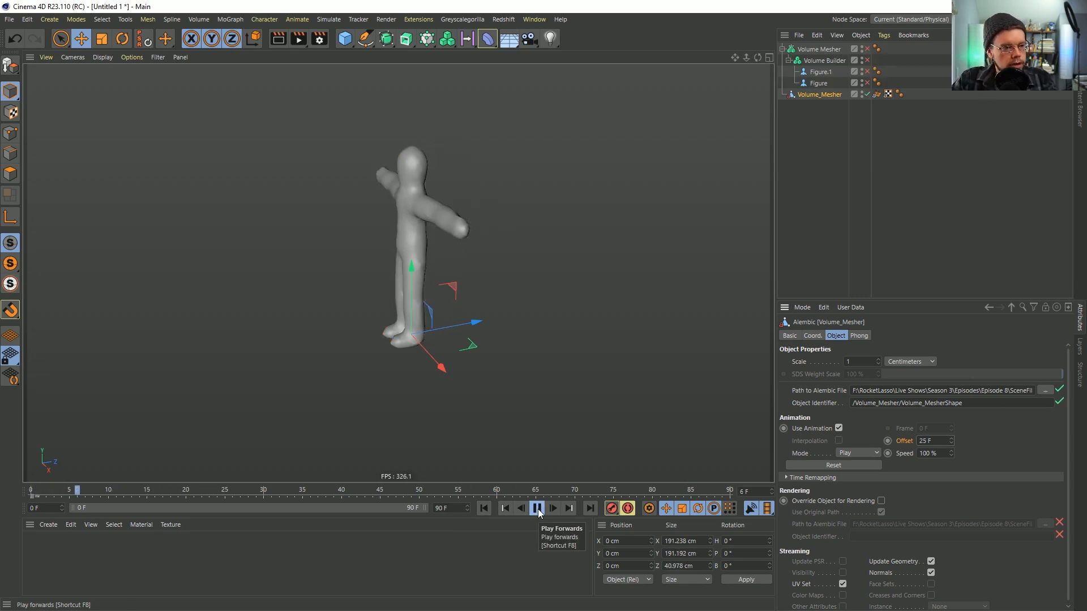
left_click(943, 454)
type("500")
key("Return")
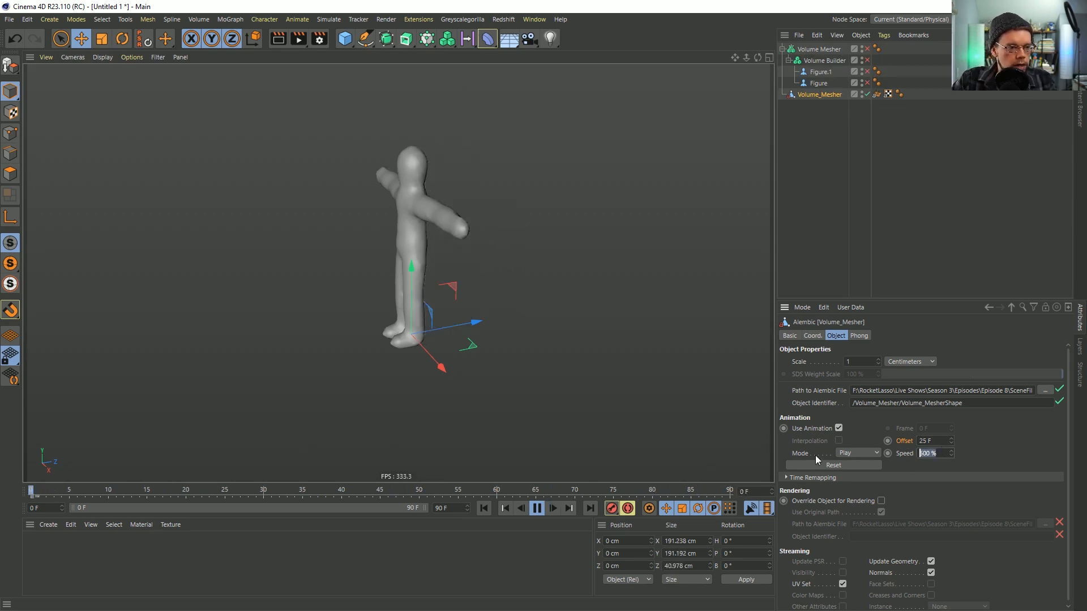
Reset the Alembic's animation offset to 0 F and set its speed to 10 %
left_click_drag(951, 441, 951, 446)
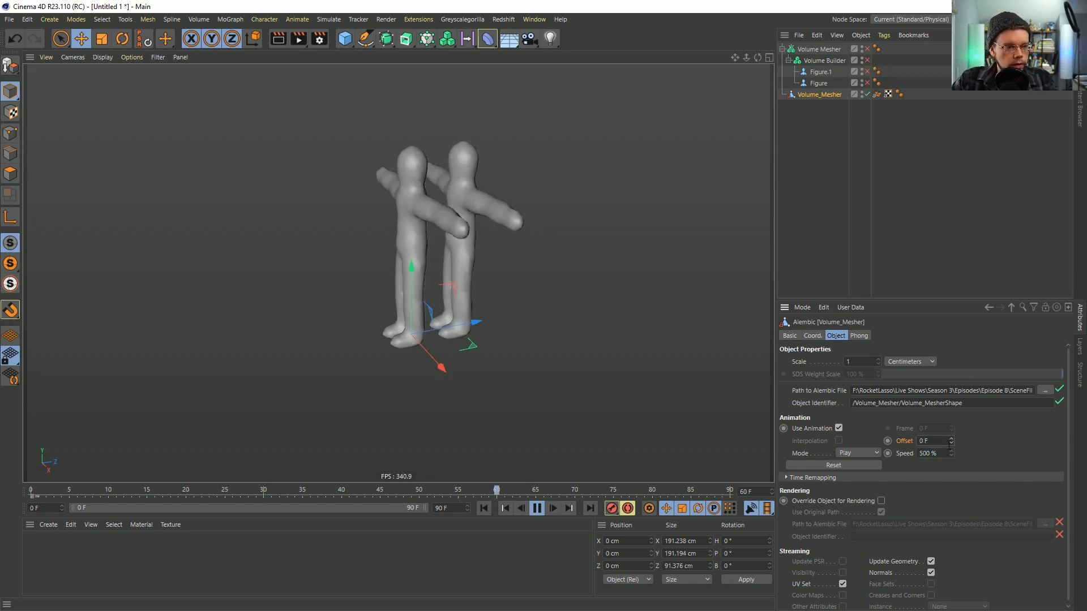
double_click(928, 453)
type("1")
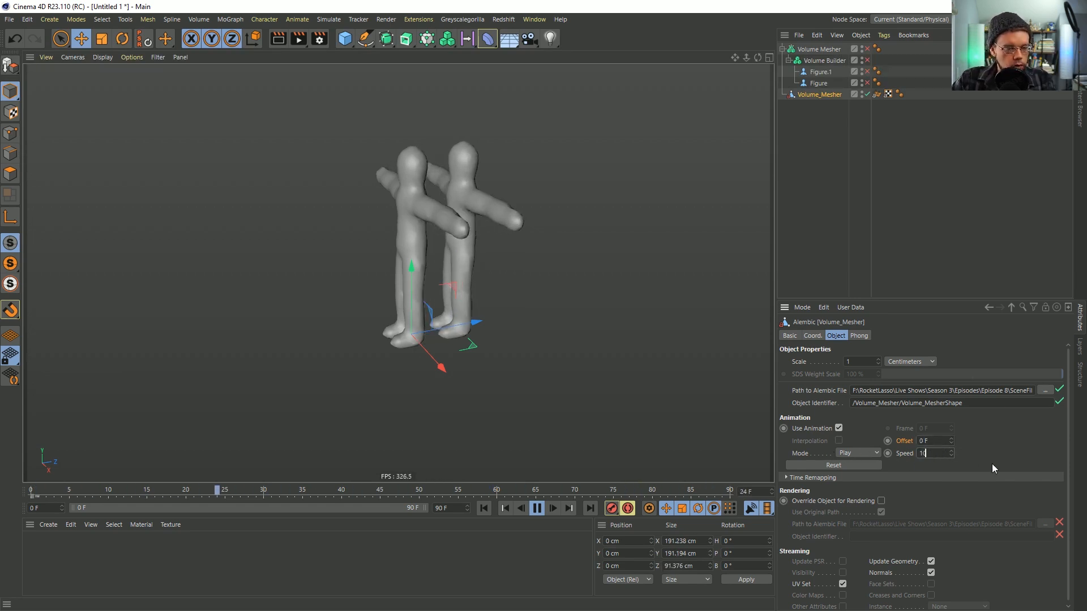
type("0")
key("Return")
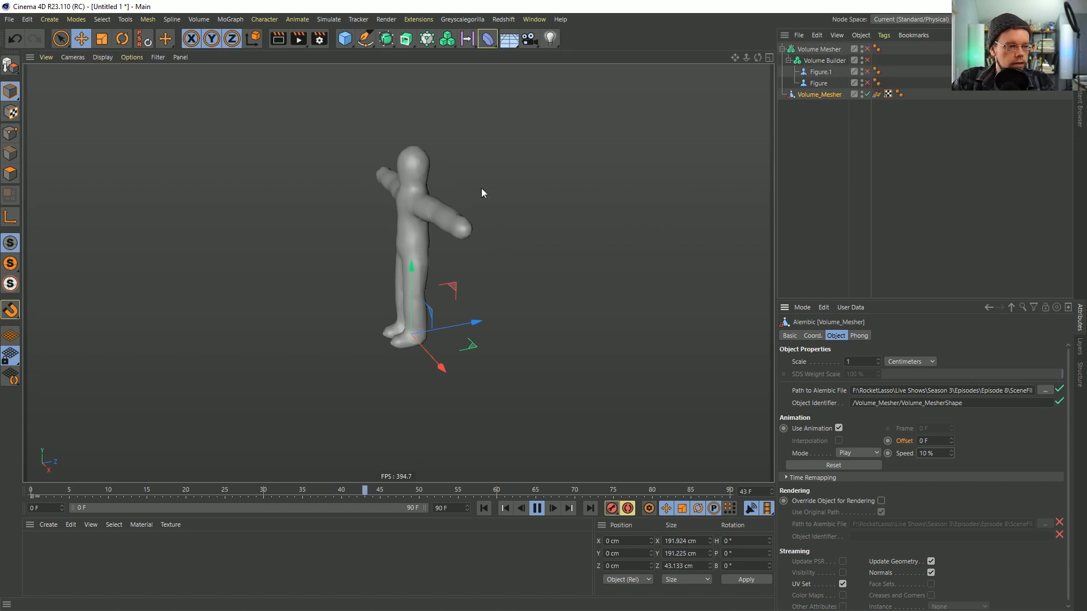
Set the Alembic's animation speed to 500 % and look through its playback mode options
double_click(928, 453)
type("500")
key("Return")
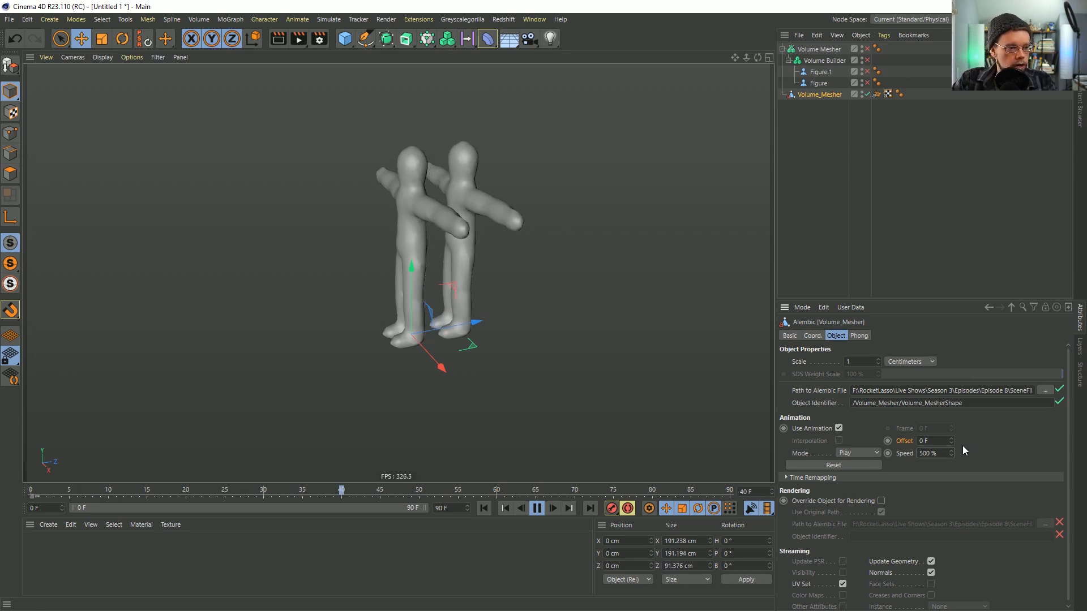
left_click(865, 453)
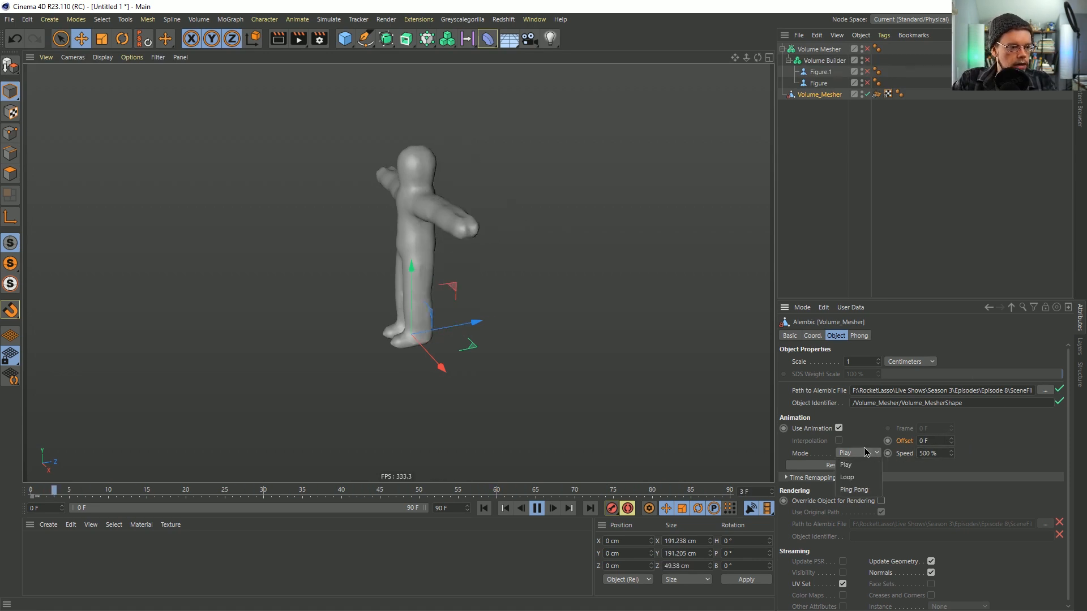
left_click(863, 437)
Disable Use Animation on the Alembic, set its frame to 27 F, and stop playback at the first frame
left_click(838, 428)
mouse_move(951, 429)
left_mouse_down()
mouse_move(952, 440)
mouse_move(953, 429)
left_mouse_up()
left_click(537, 508)
left_click(484, 508)
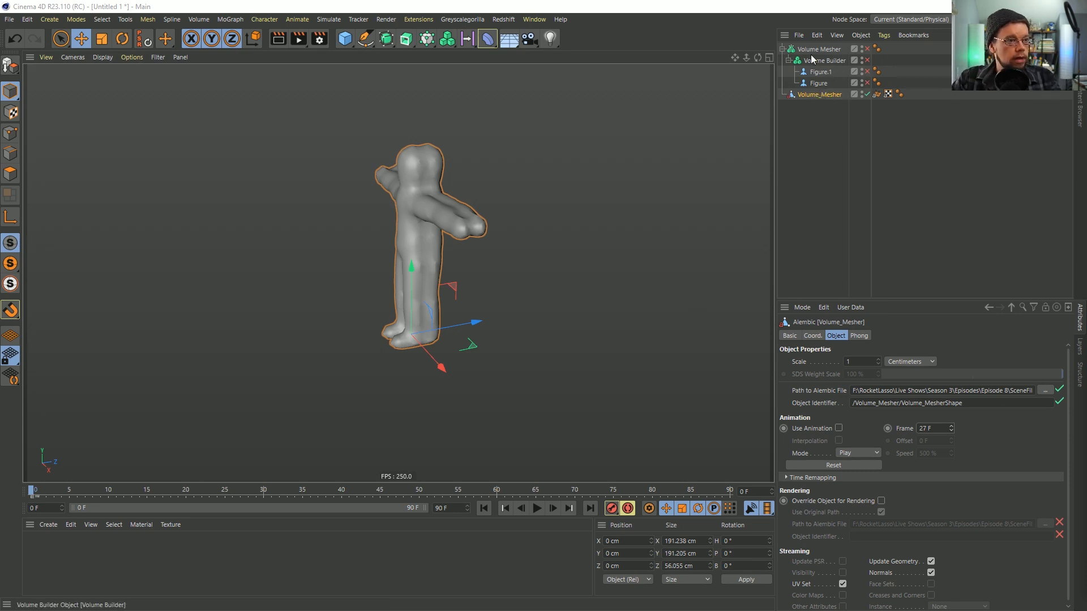
Collapse the original Volume Mesher hierarchy and place the baked Alembic object inside a Cloner
left_click(794, 50)
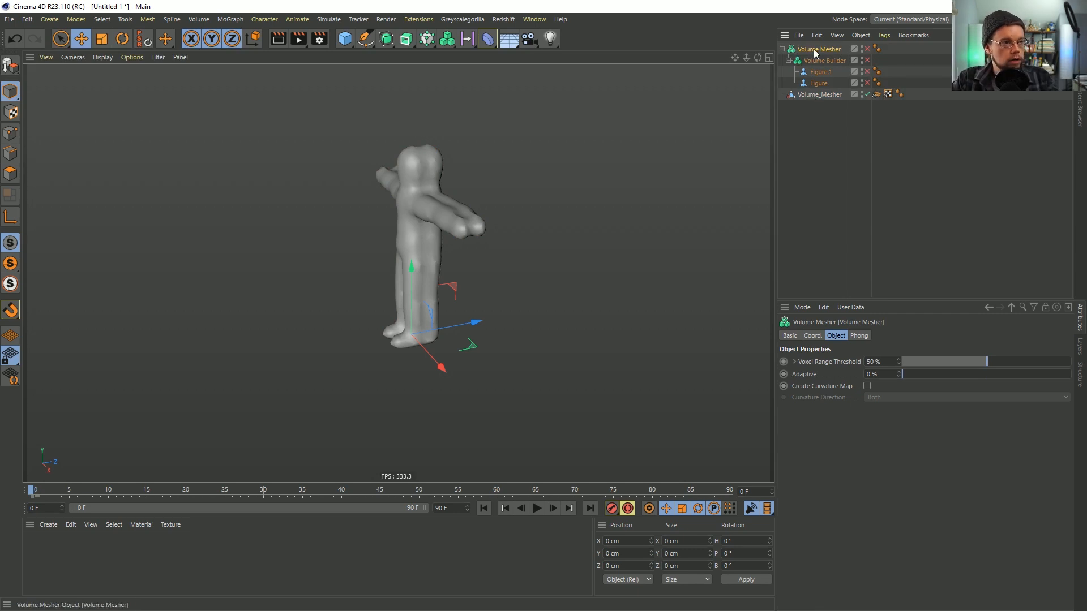
left_click(782, 49)
left_click(803, 59)
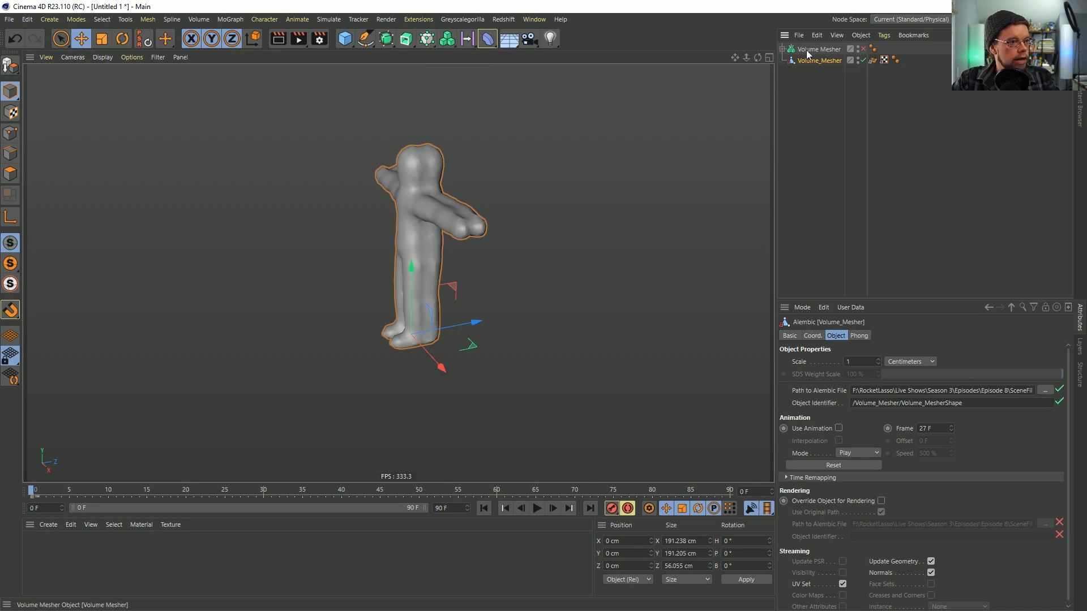
left_click(429, 42, "alt")
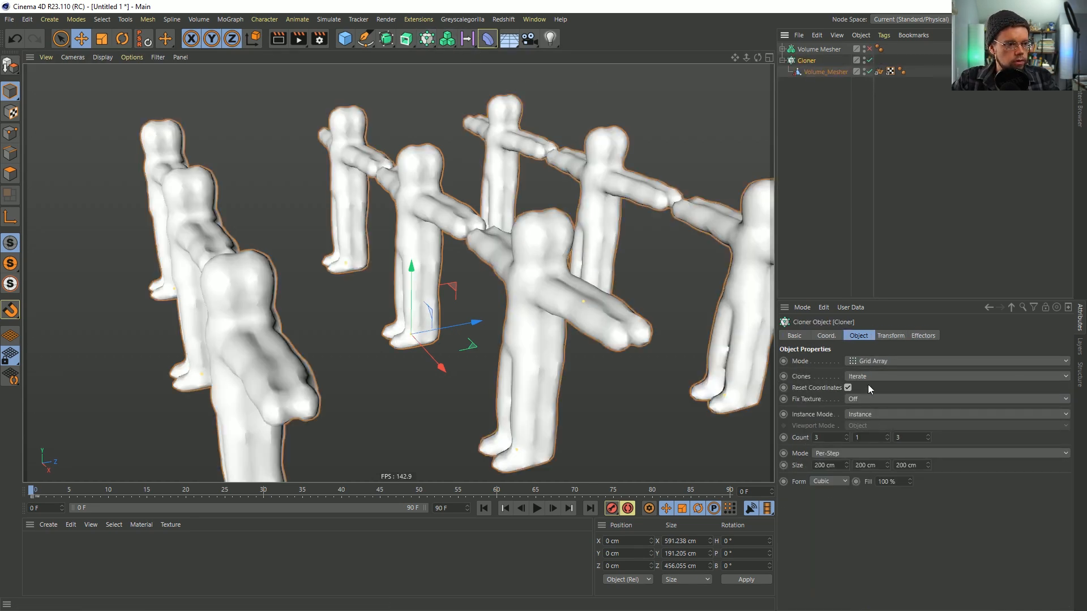
Set the Cloner's grid count to 1 along the Z axis
double_click(908, 438)
type("1")
key("Return")
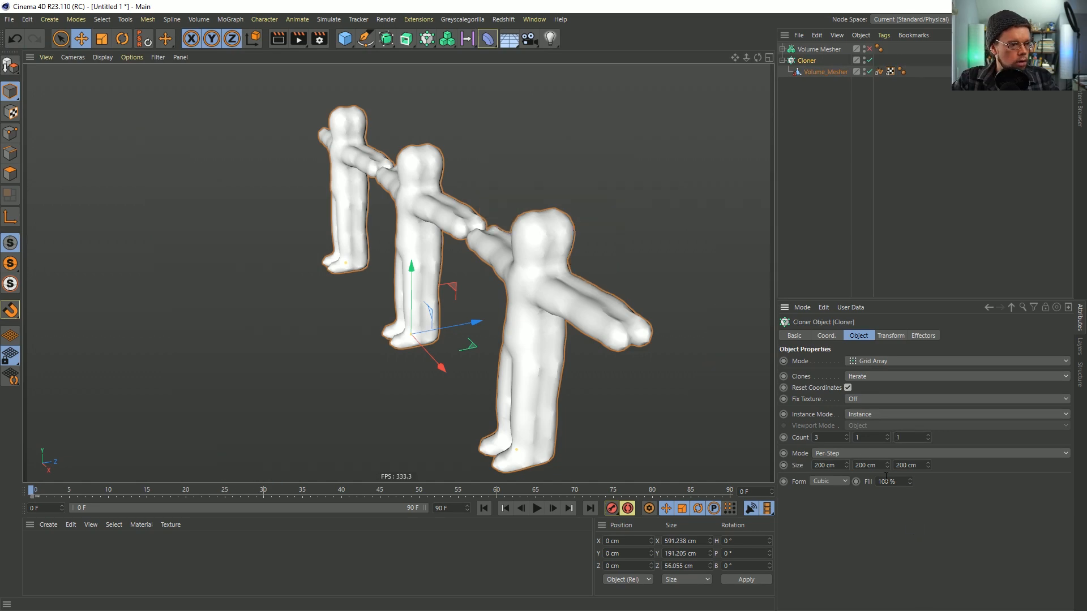
Undo the last Cloner count change, then set the grid count to 1 along X and 5 along Z
key("ctrl+z")
double_click(837, 438)
type("1")
key("Return")
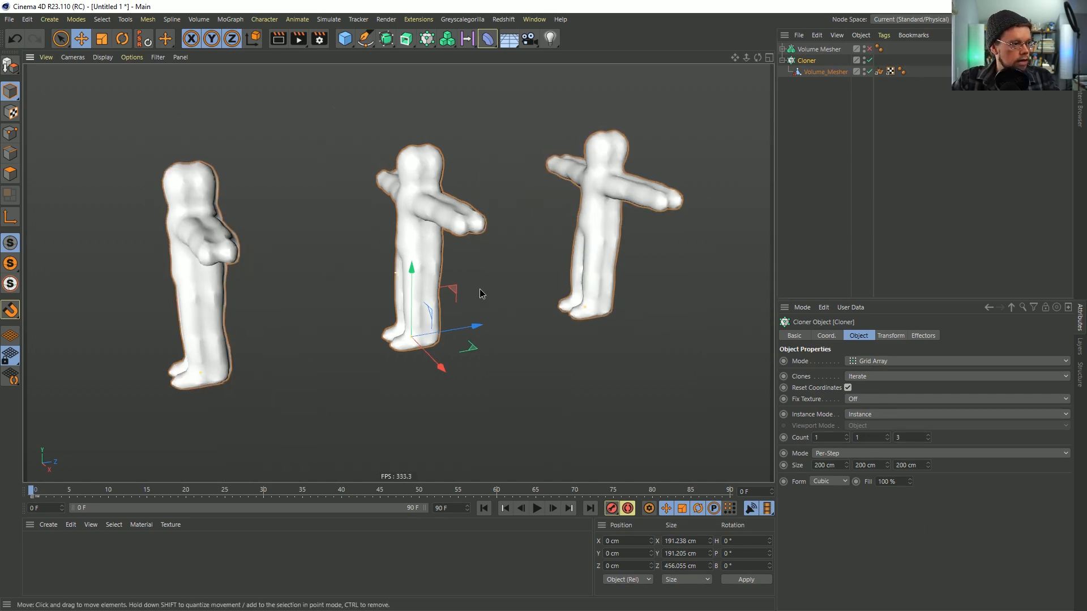
left_click(927, 435)
left_click(926, 434)
scroll(623, 300, "down", 5)
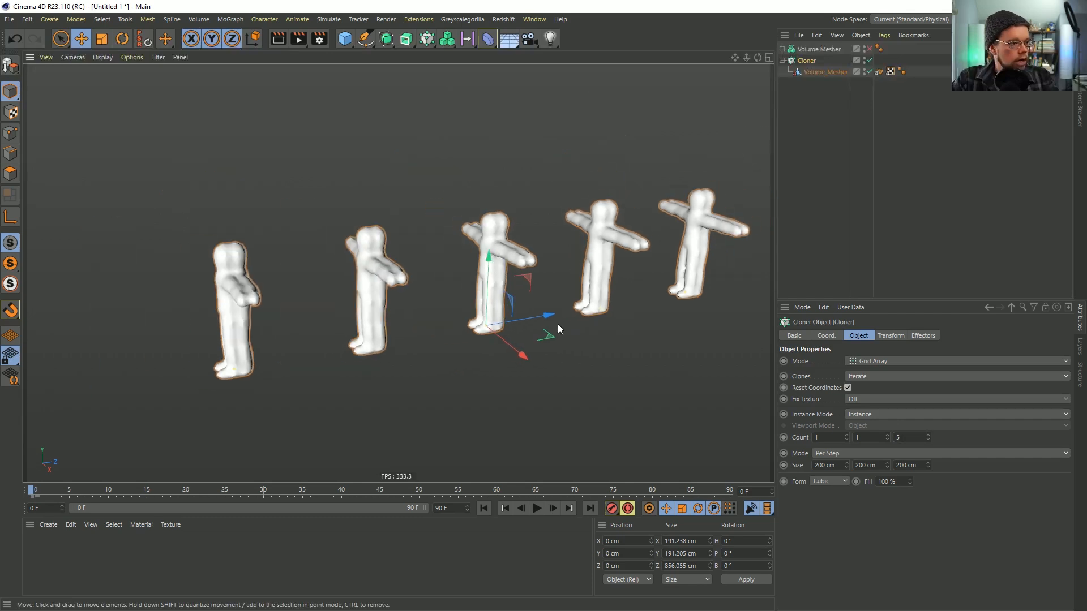
Reduce the Cloner's per-step size along Z to 73 cm so the figures stand closer together
middle_click_drag(654, 314, 594, 338, "alt")
left_click_drag(929, 466, 928, 537)
left_click_drag(487, 299, 452, 305, "alt")
right_click_drag(452, 305, 503, 294, "alt")
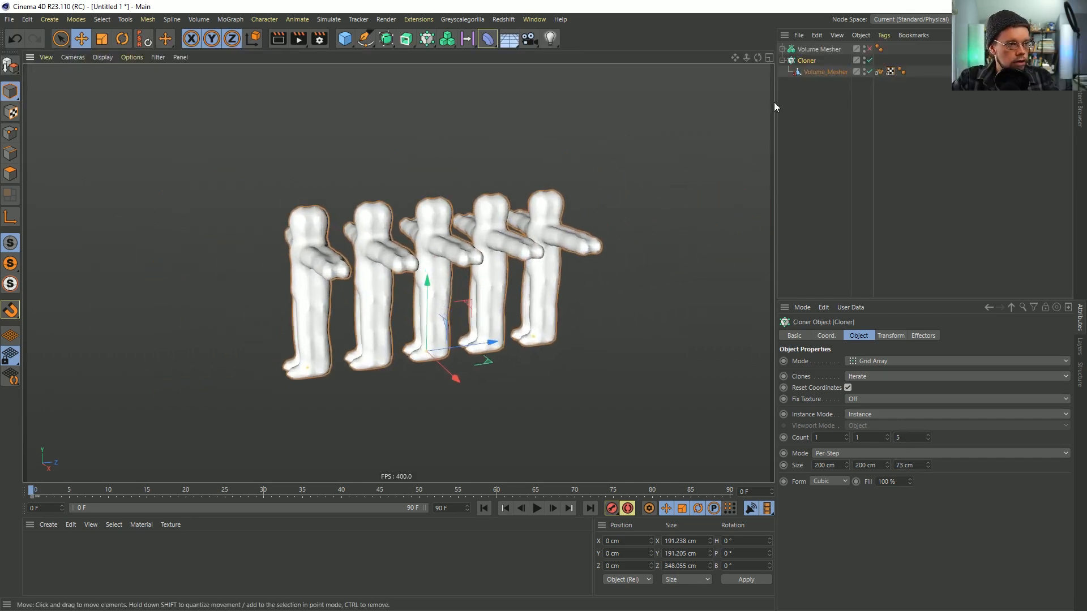
Play the animation with Use Animation enabled on the cloned Alembic and its speed reset to 100 %, and finish back at the first frame
left_click(812, 60)
left_click(537, 507)
left_click(822, 71)
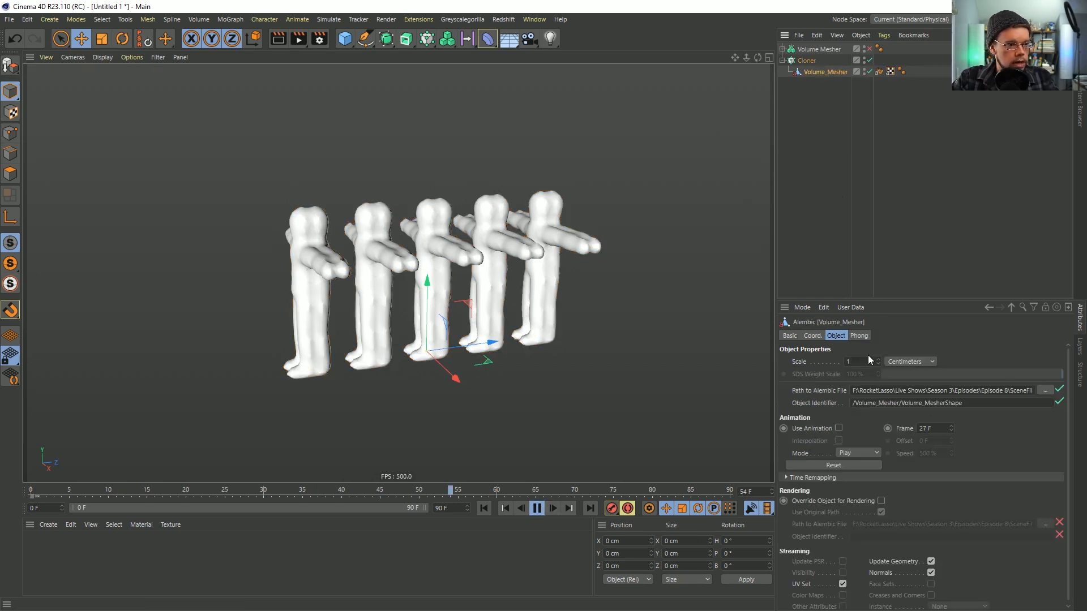
left_click(839, 428)
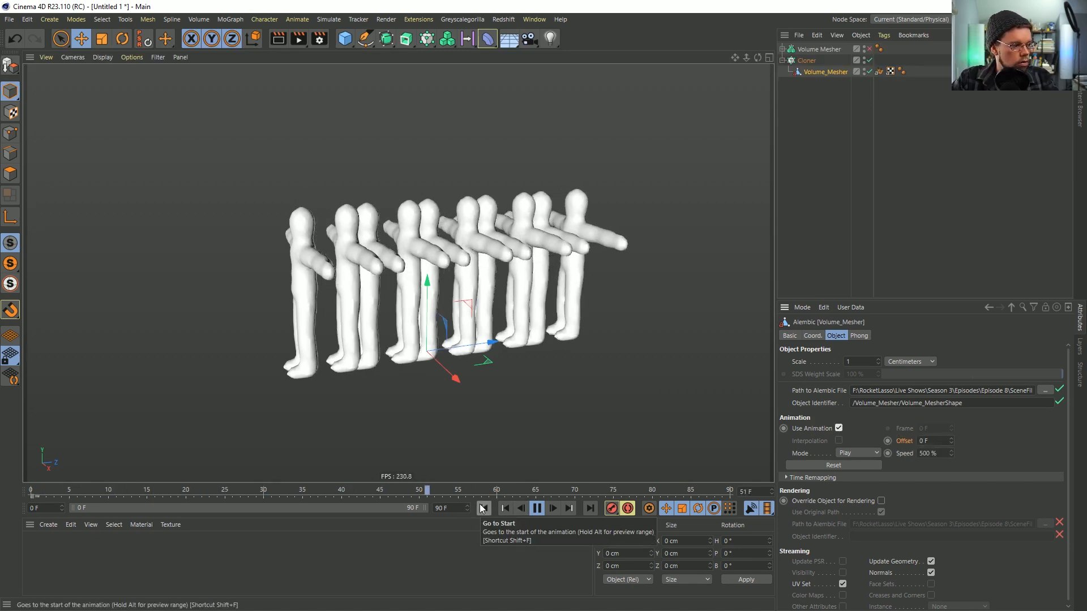
right_click(948, 451)
right_click(952, 454)
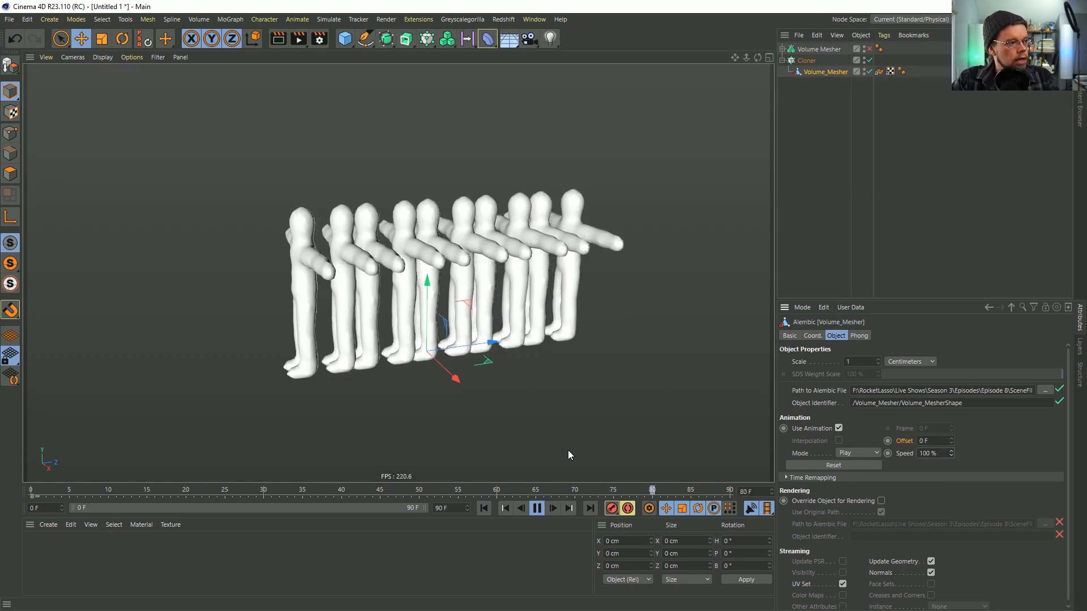
left_click(538, 508)
left_click(485, 508)
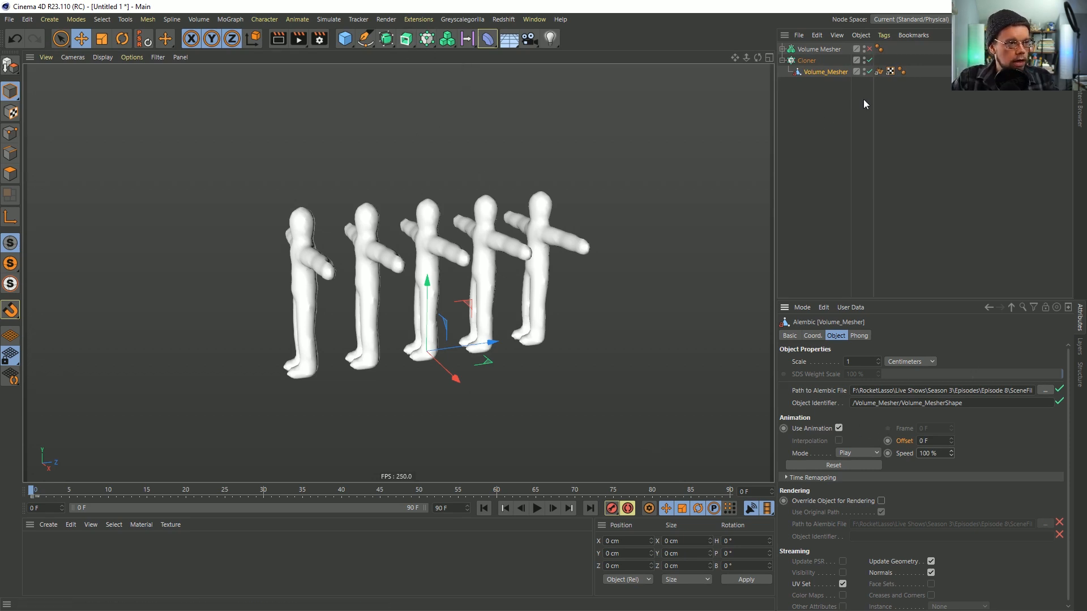
Add a Step effector to the Cloner and disable its Scale parameter
left_click(808, 60)
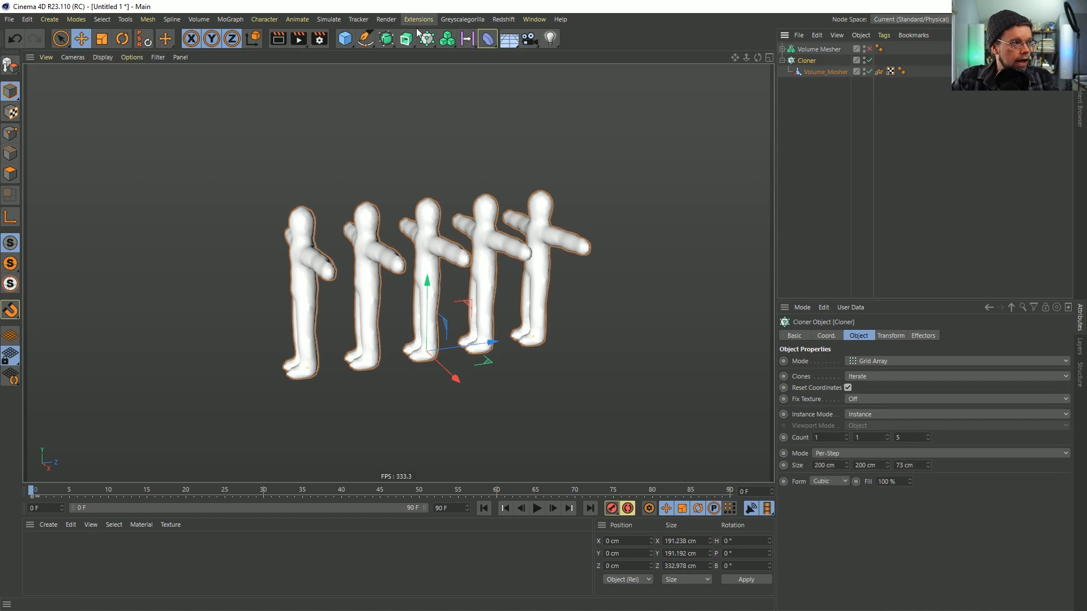
left_click(418, 20)
mouse_move(391, 11)
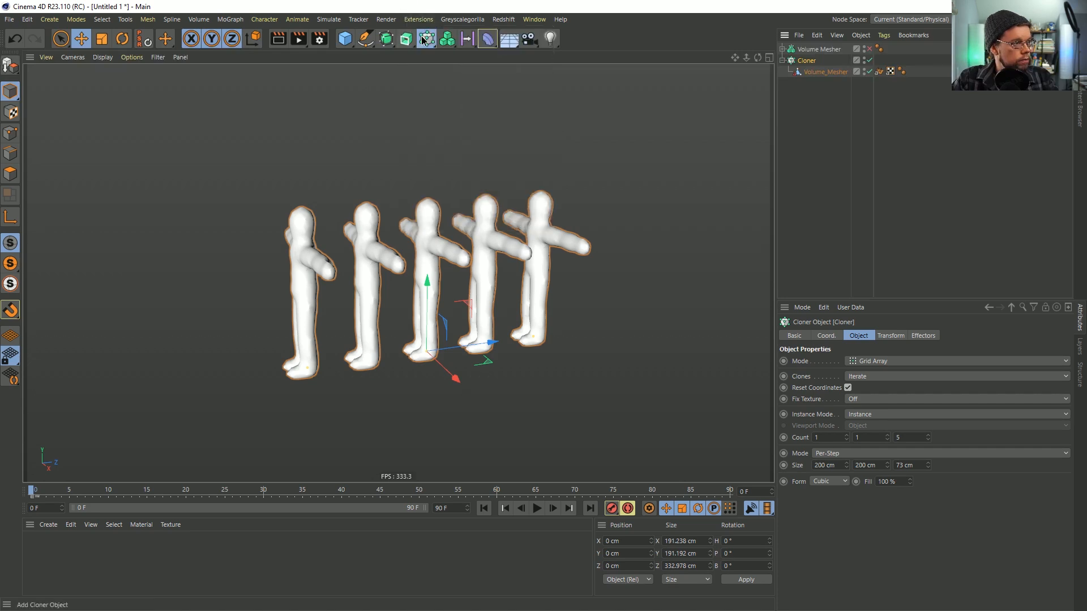
left_click(427, 38)
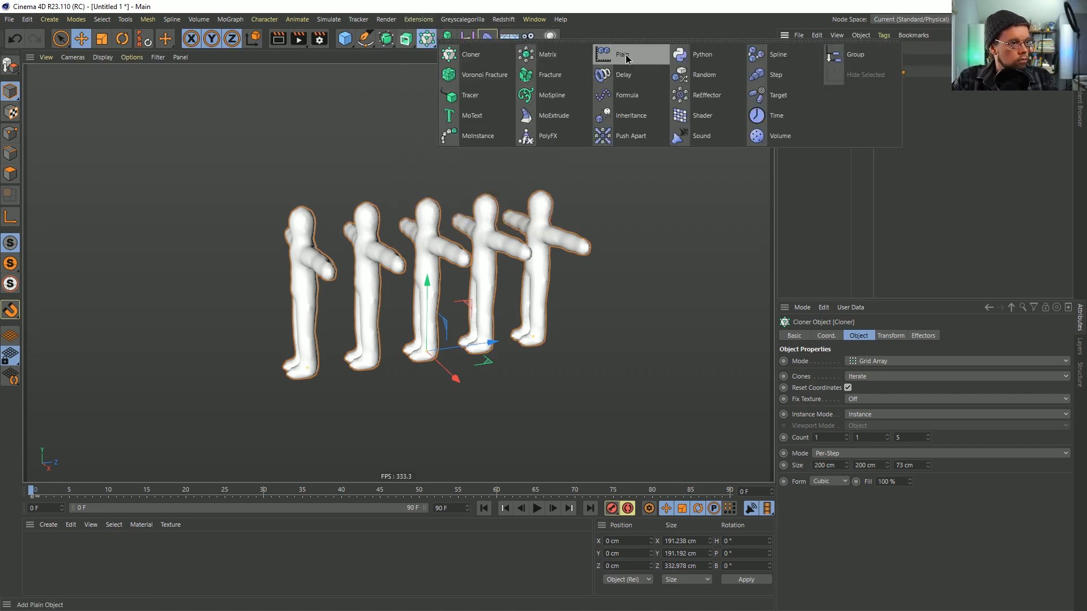
left_click(776, 74)
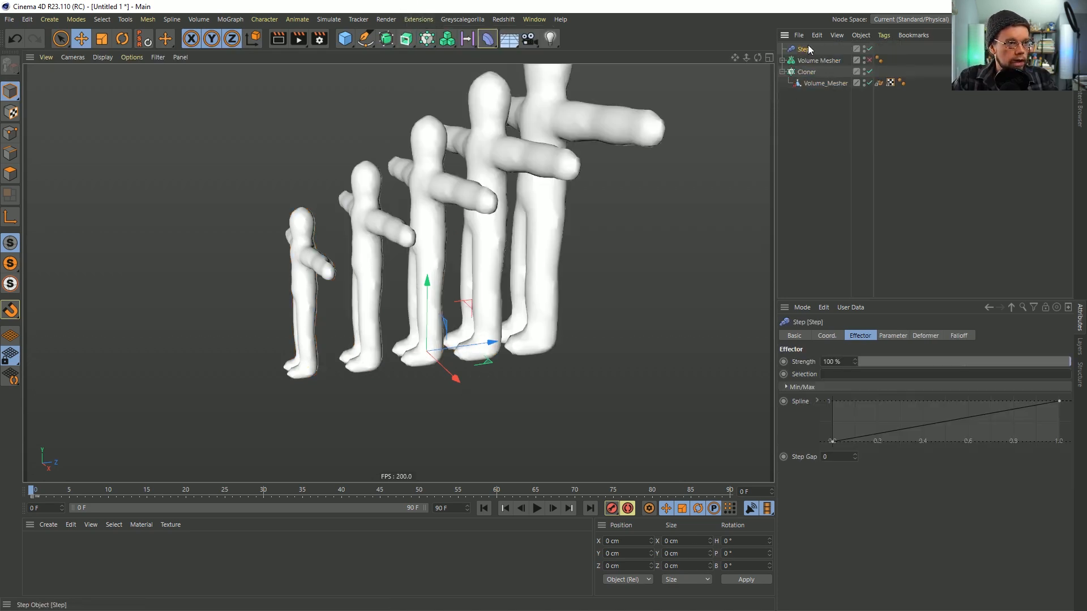
left_click(892, 336)
left_click(898, 384)
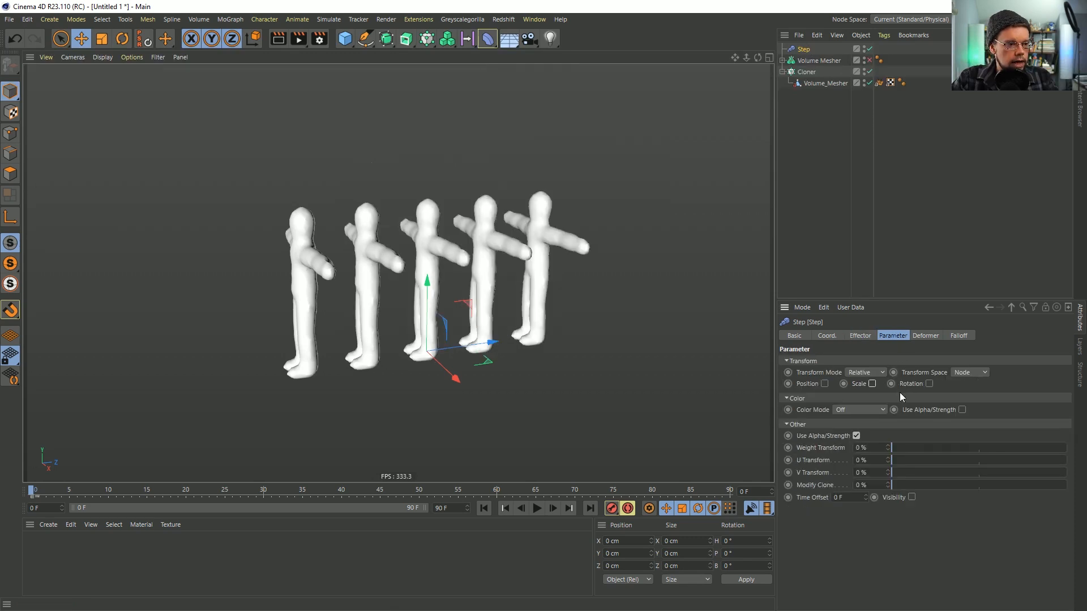
Set the Step effector's Time Offset to 71 F and scrub the timeline to check its effect on the clones
left_click_drag(865, 499, 884, 498)
mouse_move(346, 491)
left_mouse_down()
mouse_move(682, 493)
mouse_move(623, 493)
mouse_move(644, 493)
left_mouse_up()
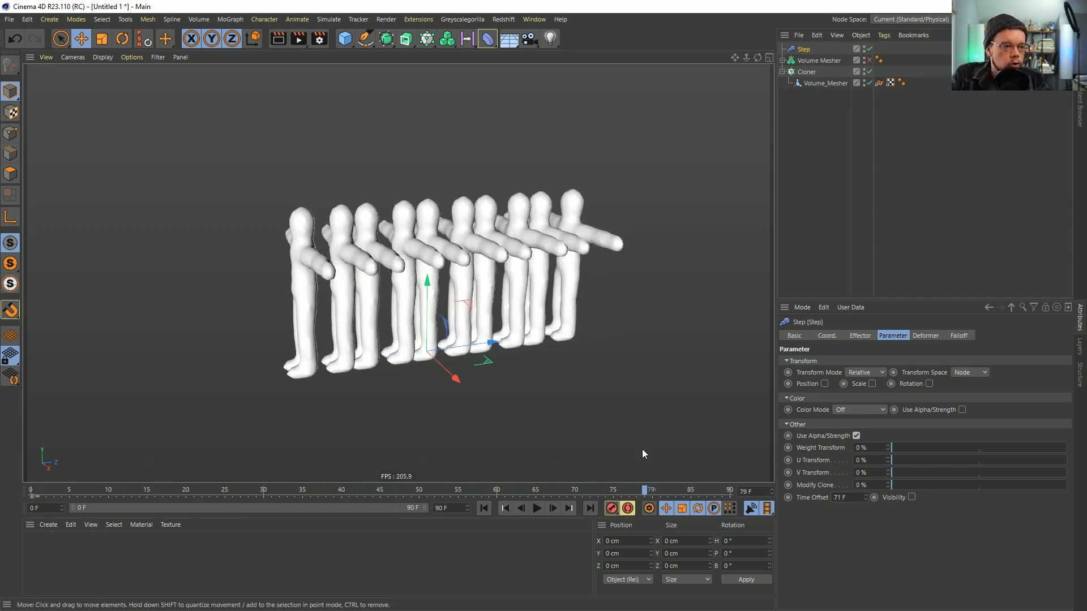
left_click(818, 71)
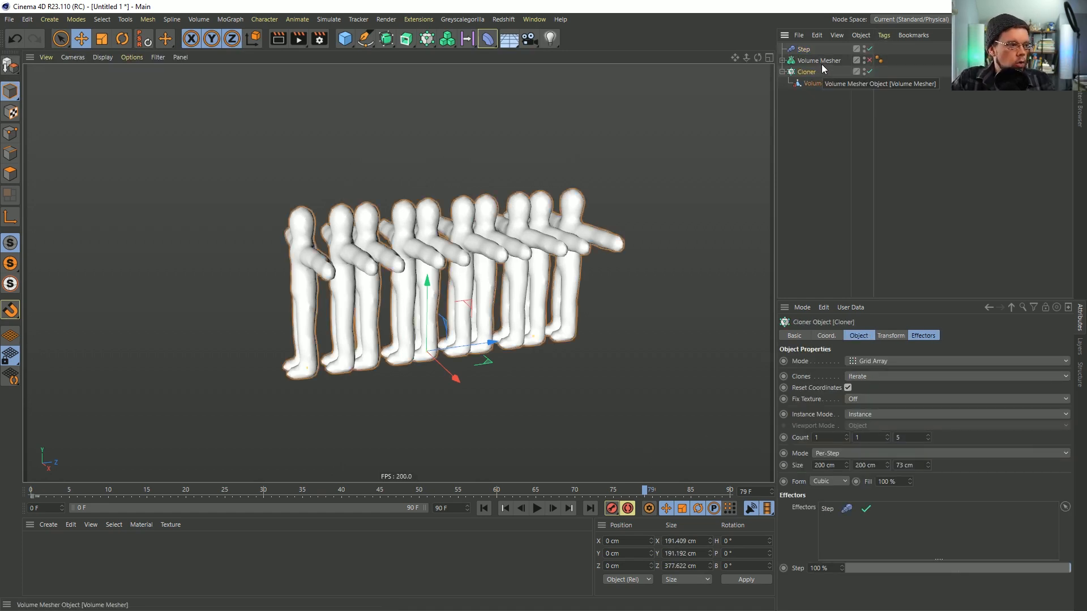
left_click(804, 48)
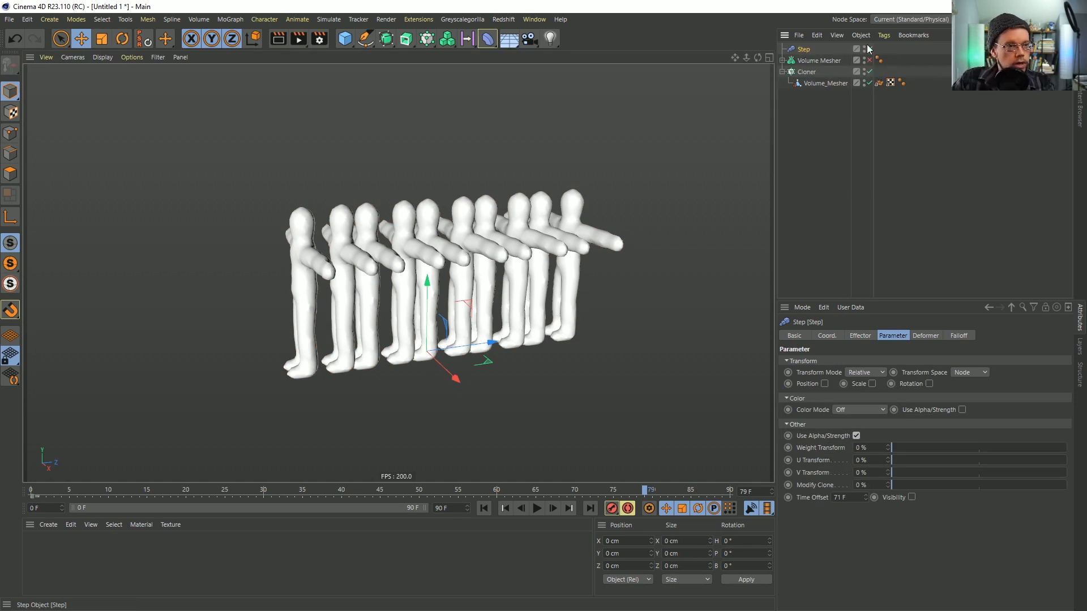
Disable Use Animation on the cloned Alembic and return the timeline to the first frame
left_click(815, 84)
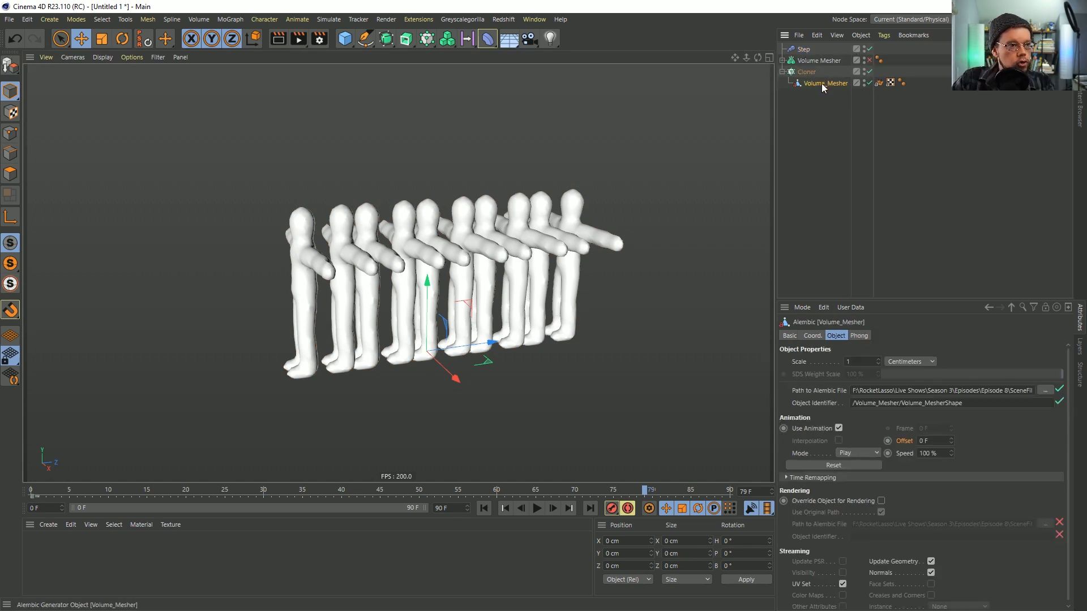
left_click(838, 429)
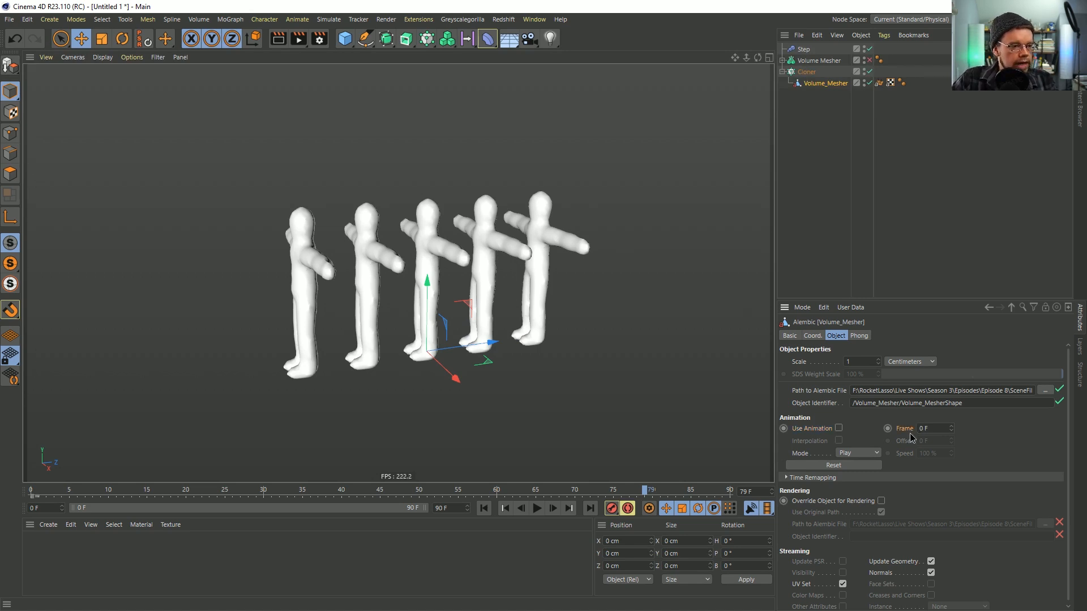
left_click(483, 508)
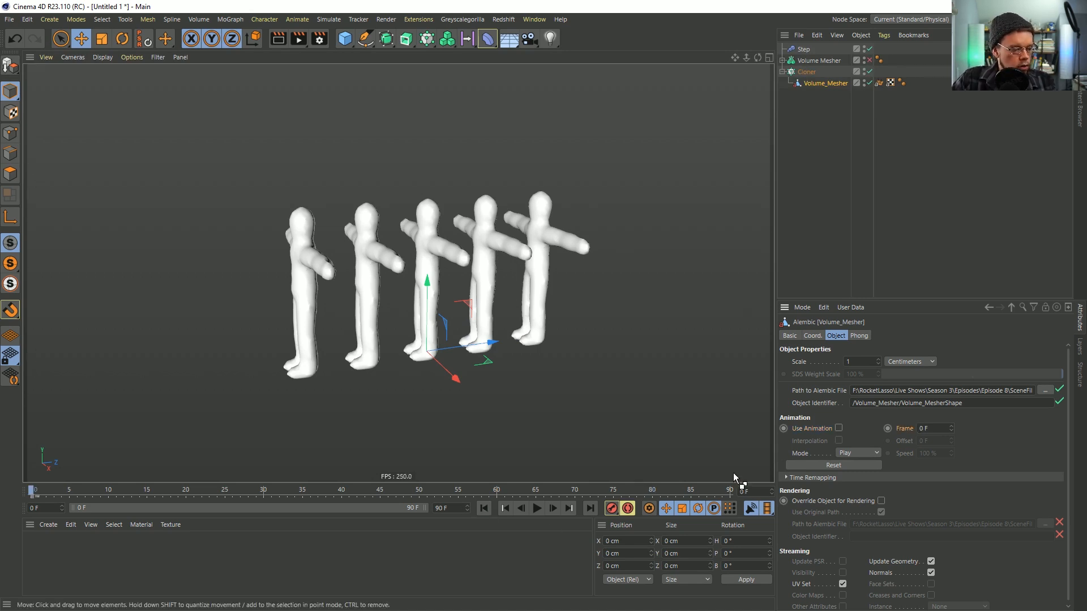
Set the project's default key interpolation to Linear
key("ctrl+d")
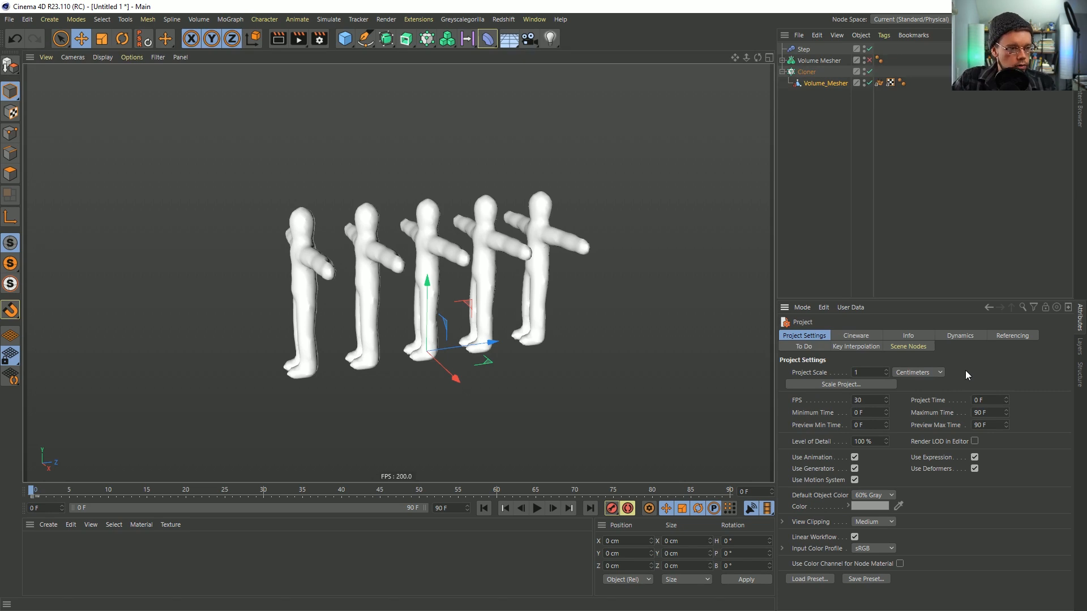
left_click(856, 346)
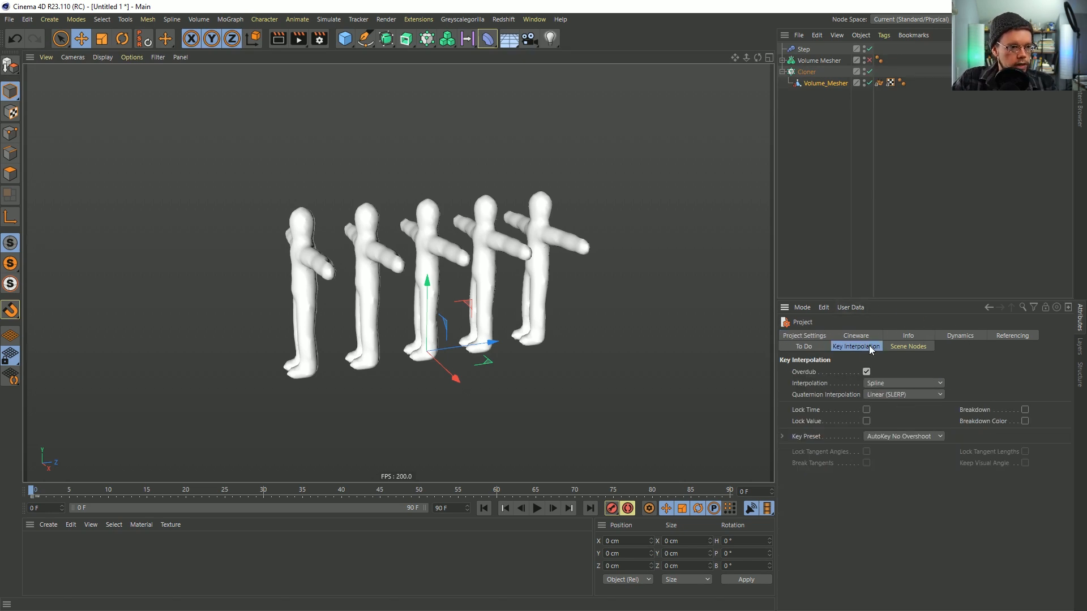
left_click(891, 385)
left_click(886, 403)
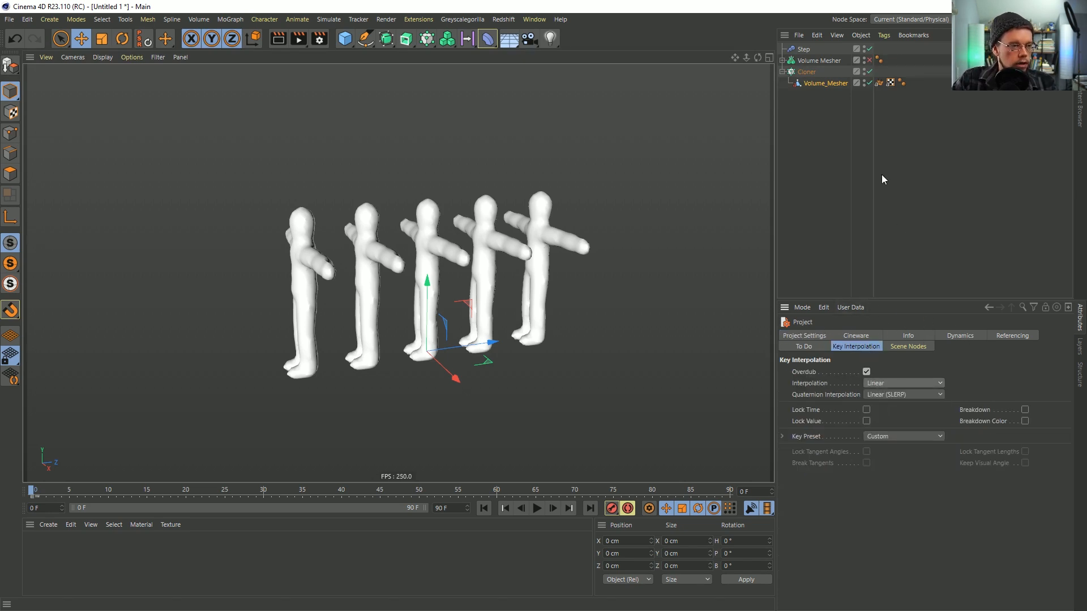
Try to keyframe the Alembic's Frame parameter from 0 F, entering 90 F as the second value
left_click(824, 84)
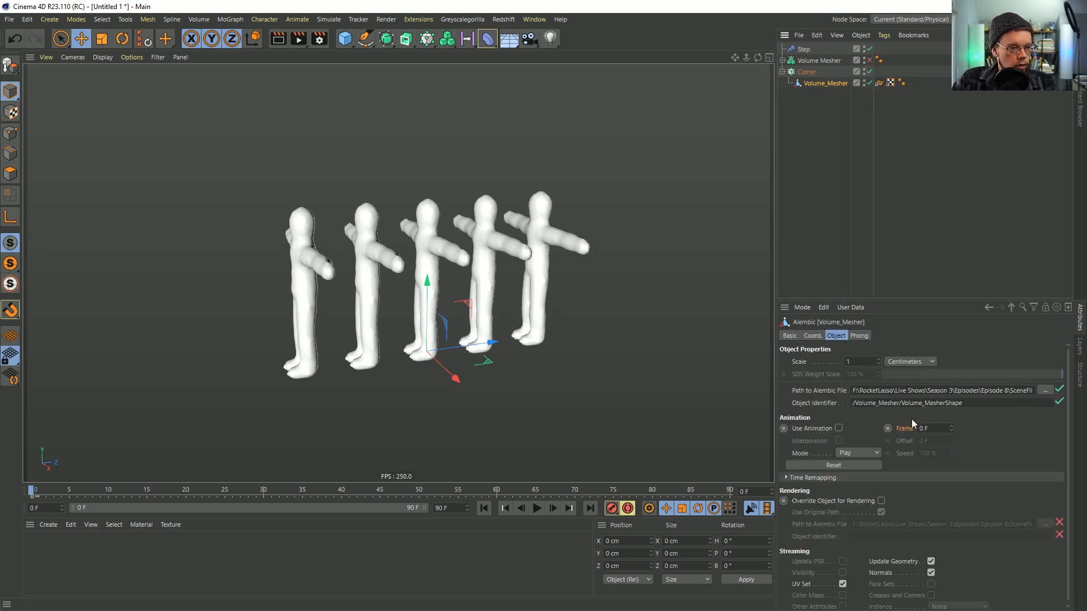
left_click(888, 428)
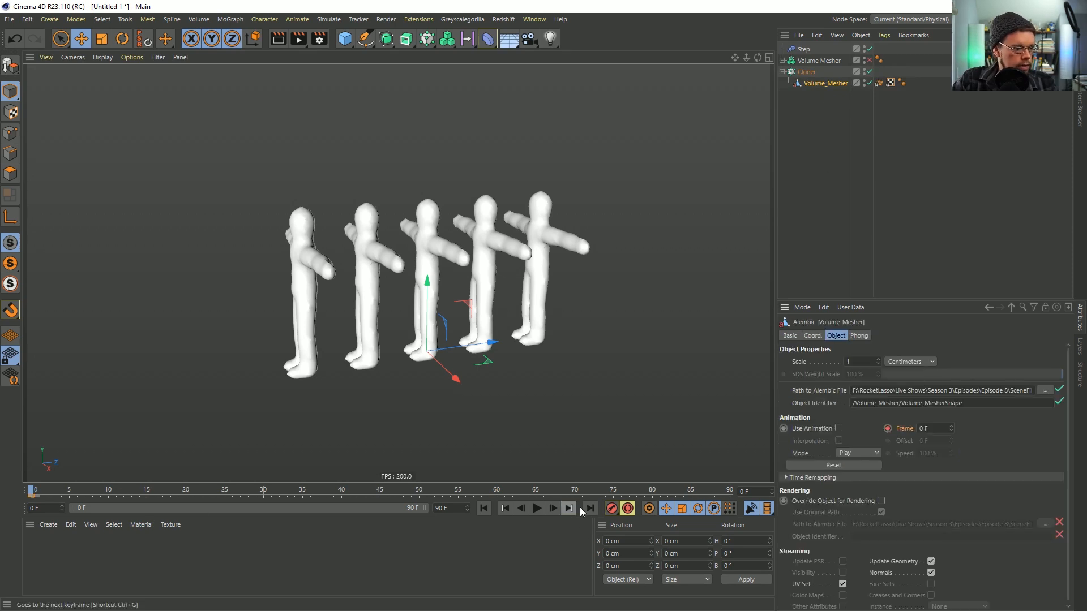
type("90")
key("Return")
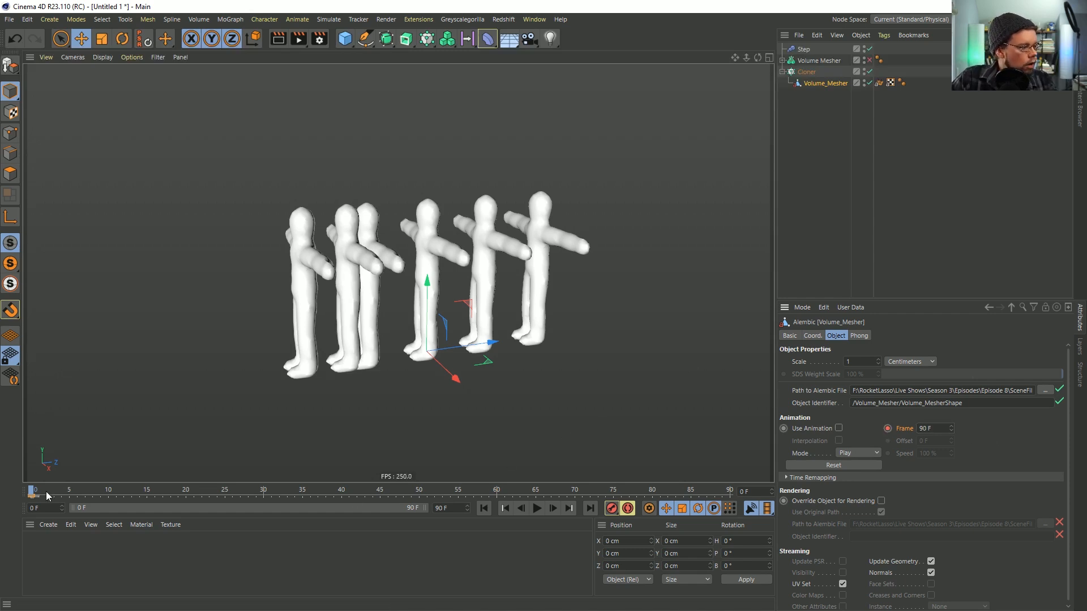
Scrub and play the animation to examine how the Step effector's time offset affects the clones
left_click(804, 49)
left_click_drag(56, 490, 254, 512)
left_click(535, 506)
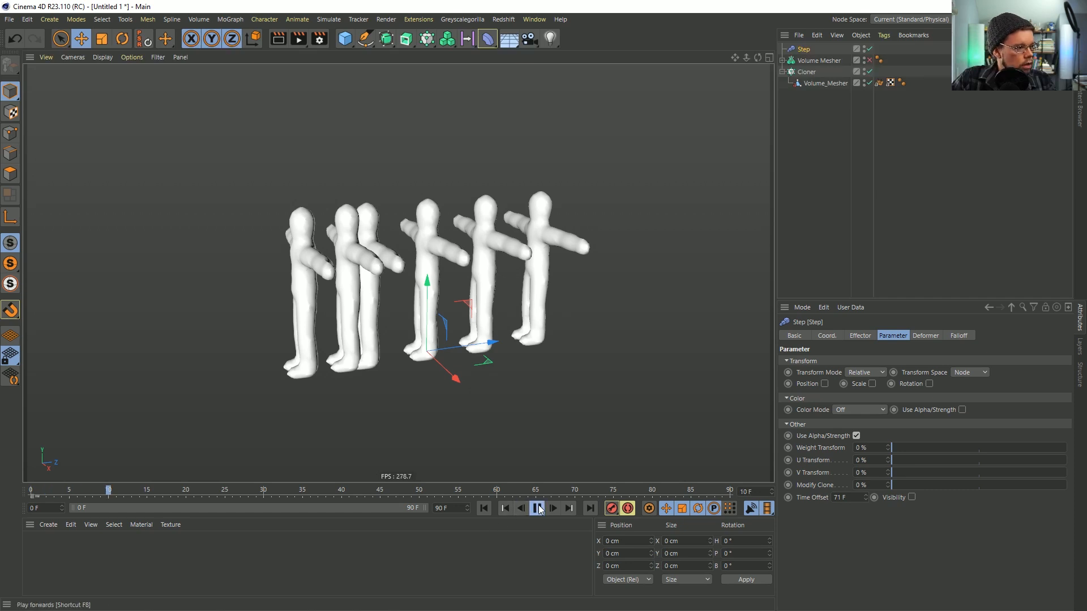
left_click(484, 509)
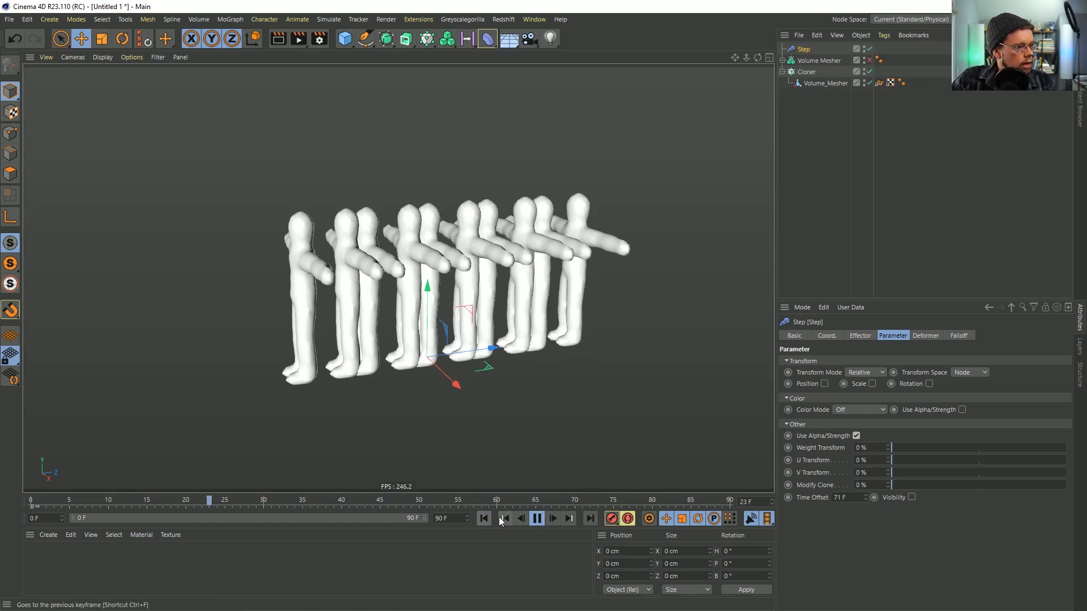
left_click(485, 518)
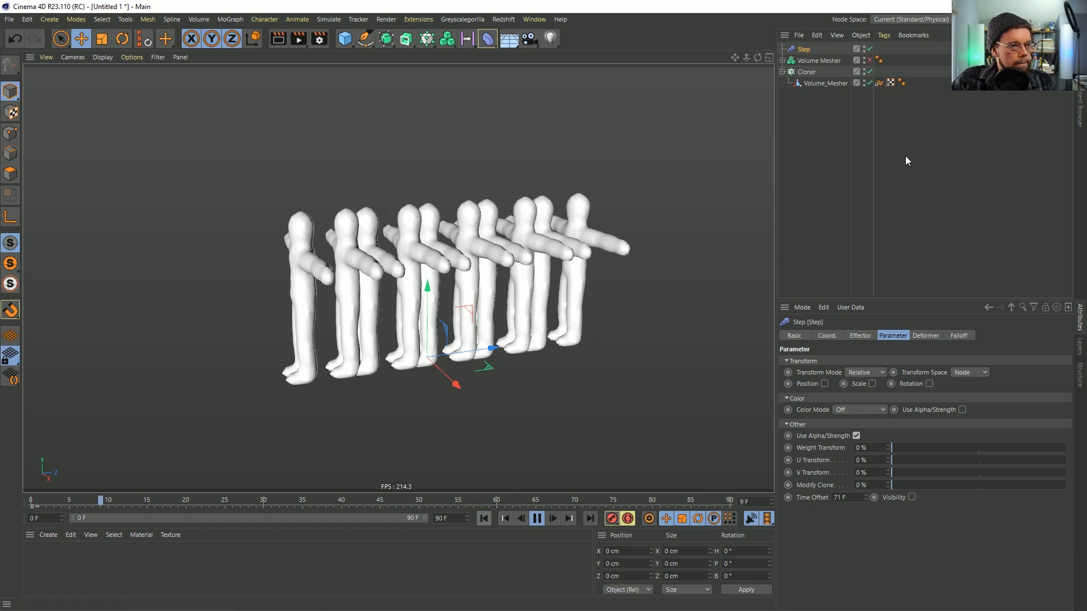
Stop playback at the first frame and move the Alembic object out of the Cloner
left_click(827, 83)
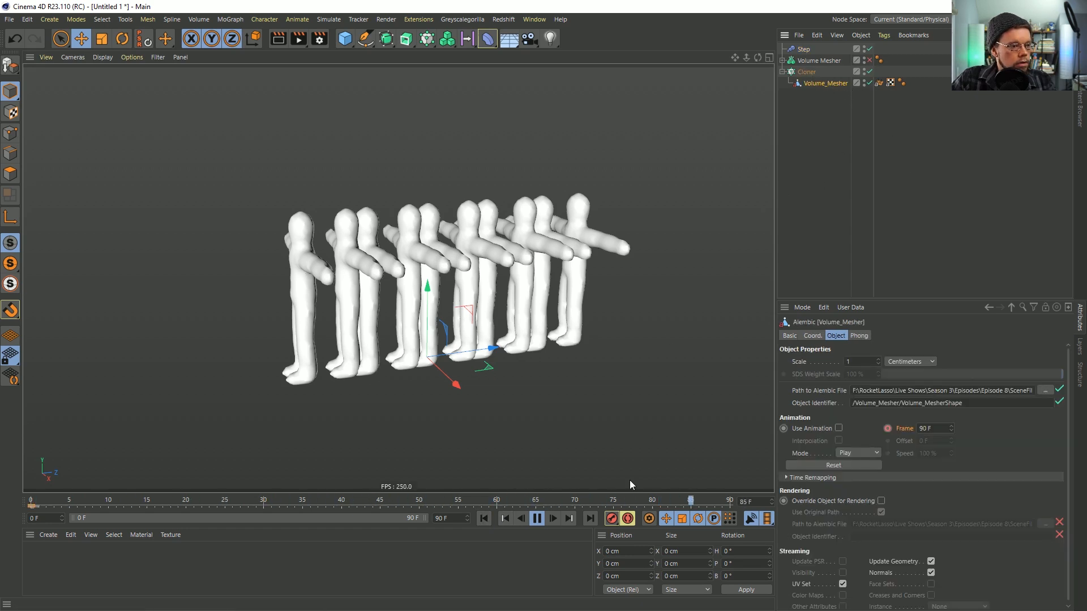
left_click(537, 519)
left_click(484, 518)
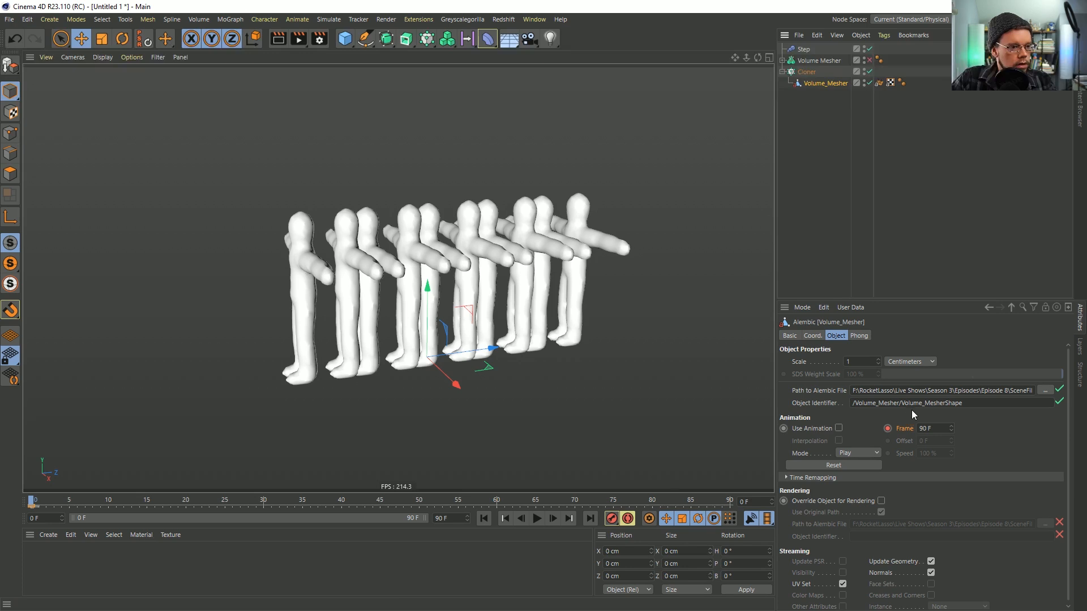
left_click_drag(842, 81, 837, 117)
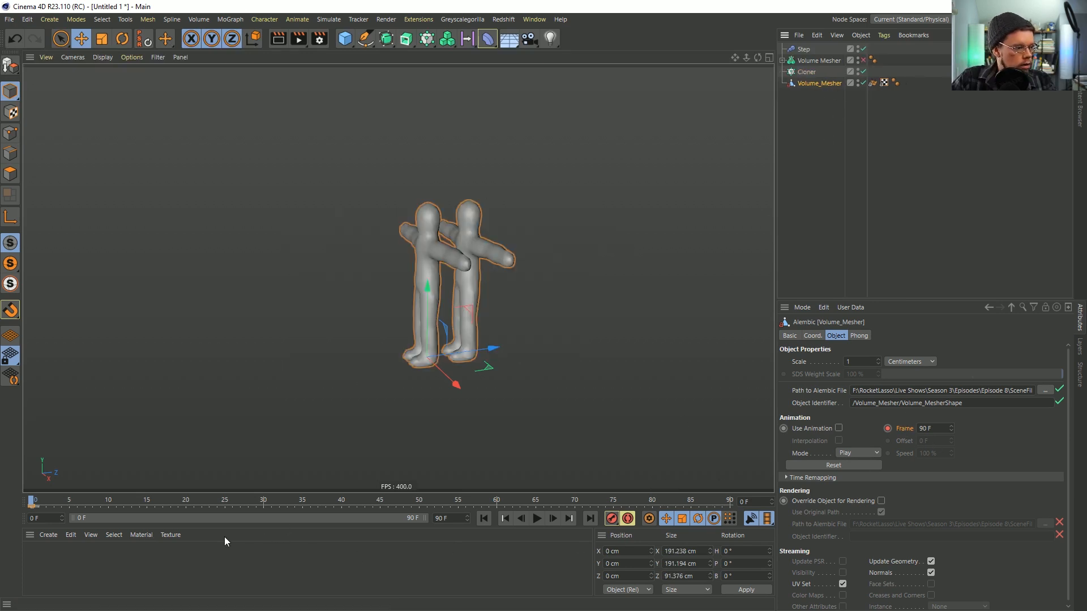
Keyframe the Alembic's Frame parameter at 0 F on the first frame and 90 F on frame 90, then return to the start
left_click(888, 429)
left_click(589, 519)
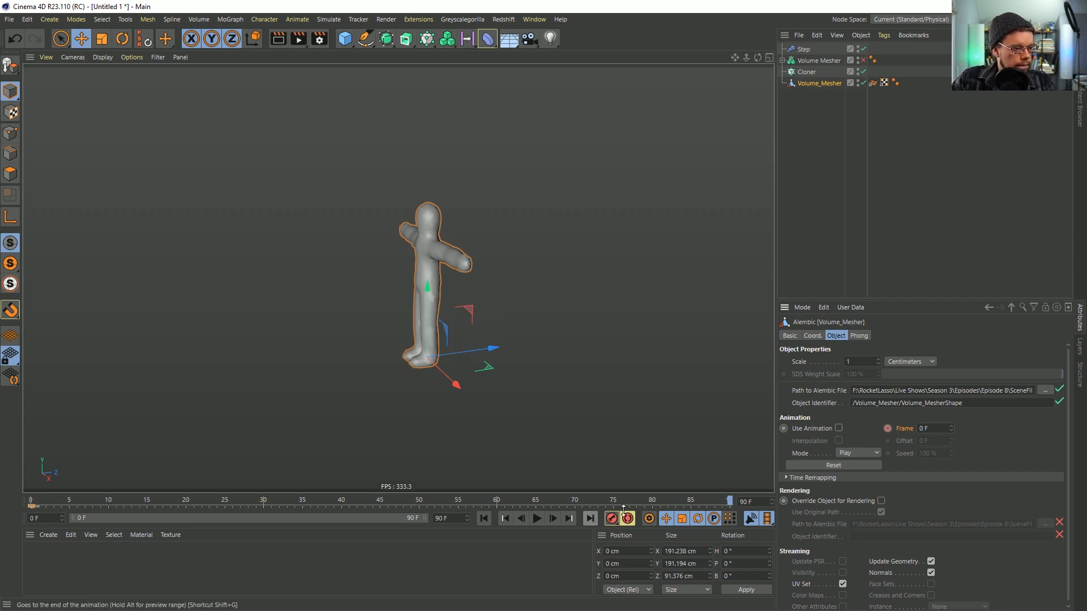
type("90")
key("Return")
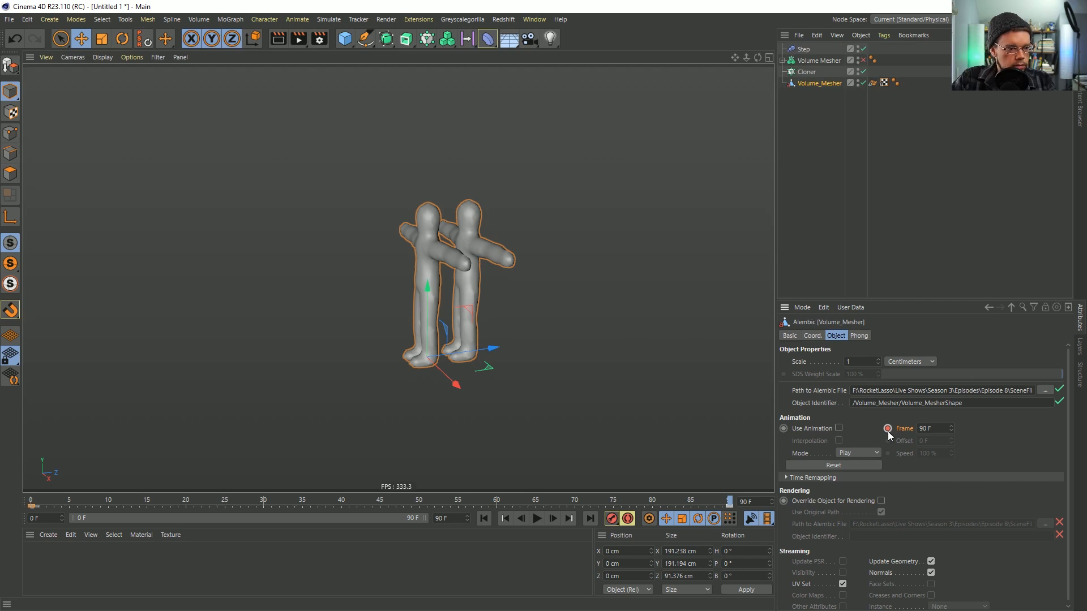
left_click(485, 519)
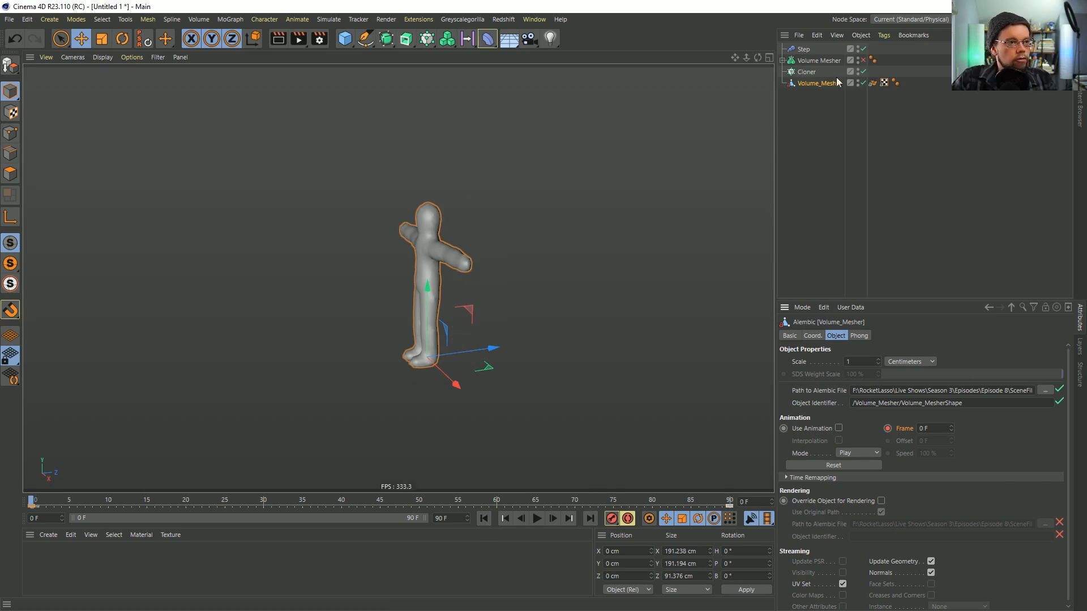
Place the keyframed Alembic back inside the Cloner and play the animation to check the offset clones and its Frame value
left_click_drag(830, 85, 807, 72)
left_click(807, 71)
left_click(537, 519)
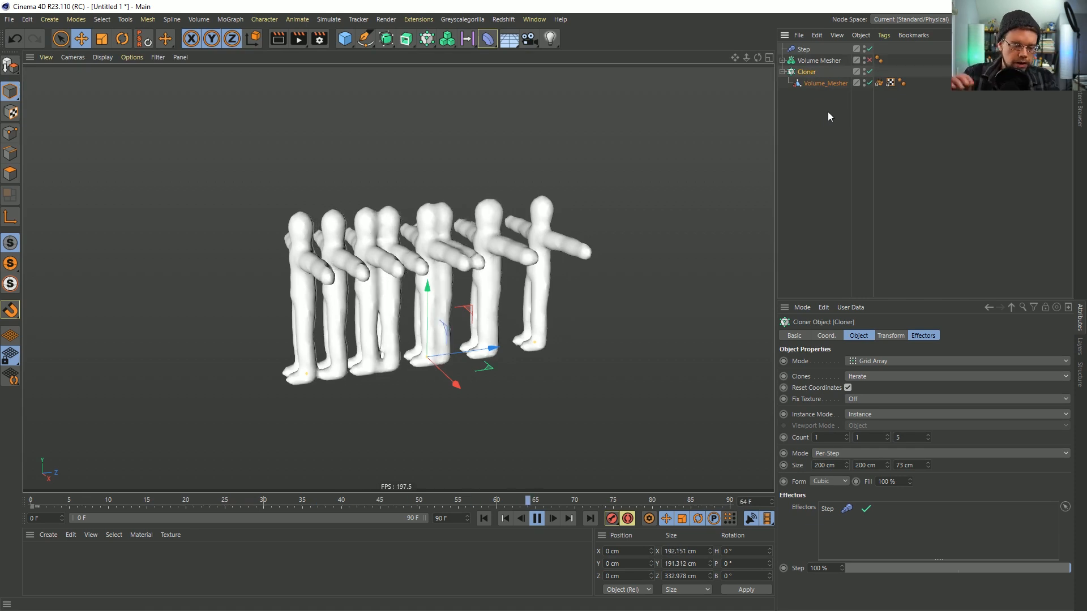
left_click(835, 84)
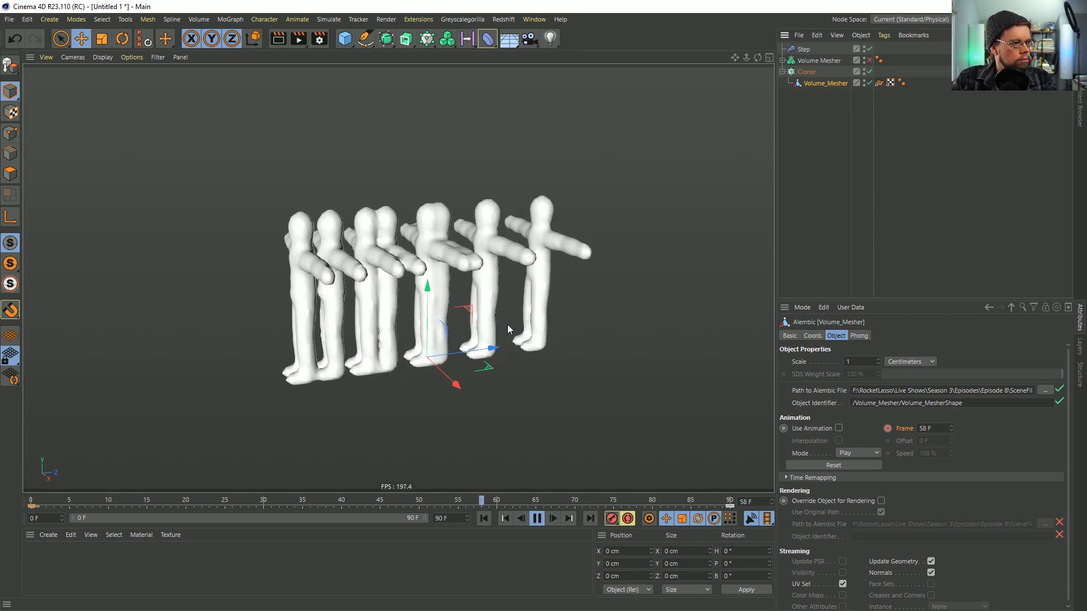
Lower the Step effector's spline end point to the bottom of its graph, and stop playback at the first frame
left_click(803, 49)
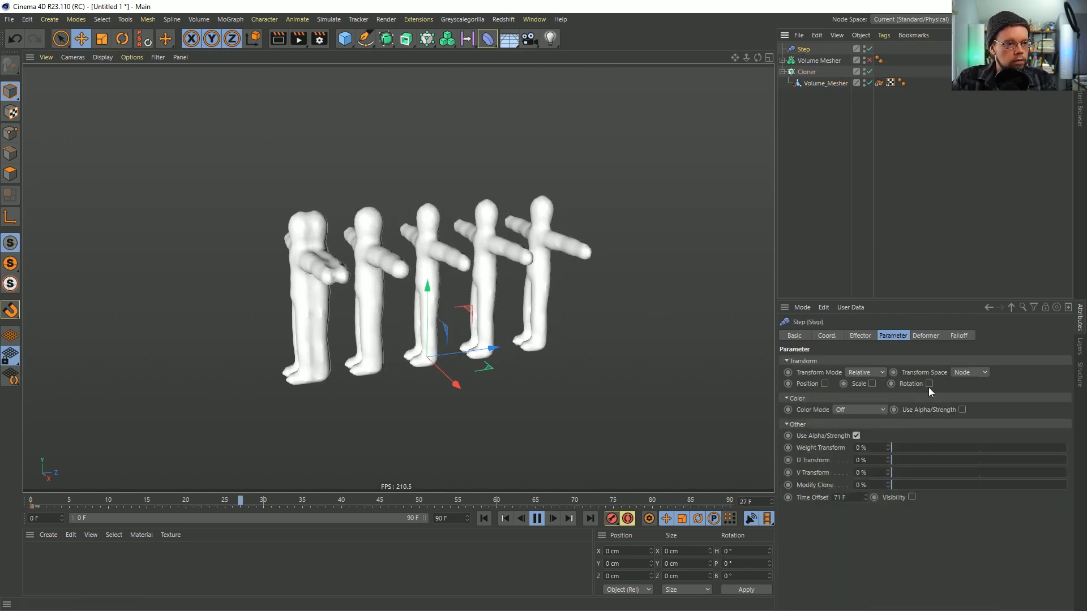
left_click(859, 335)
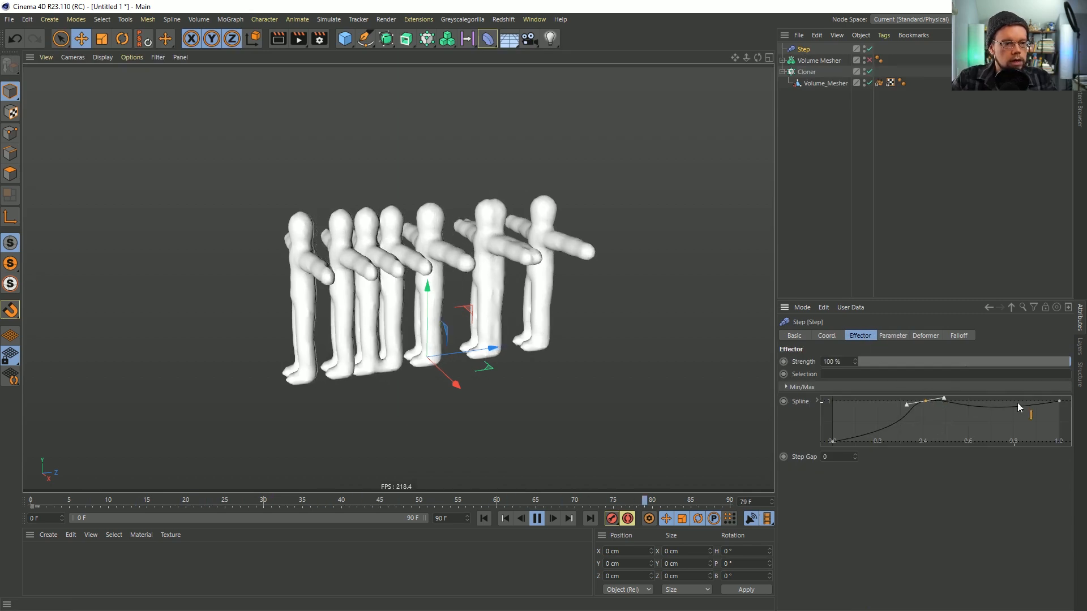
left_click_drag(1059, 401, 1060, 441)
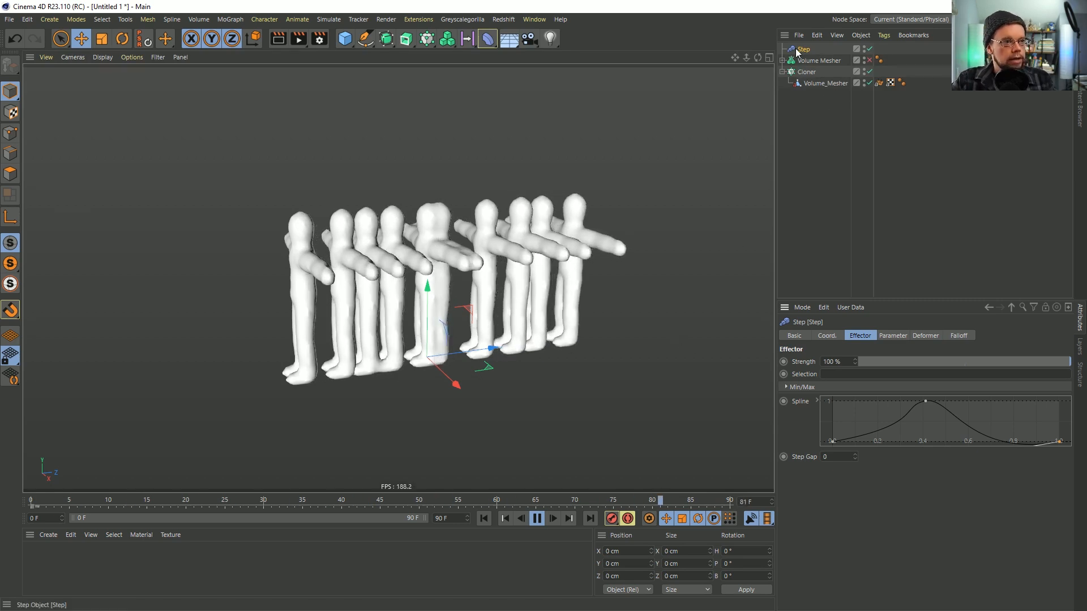
left_click(537, 519)
left_click(484, 519)
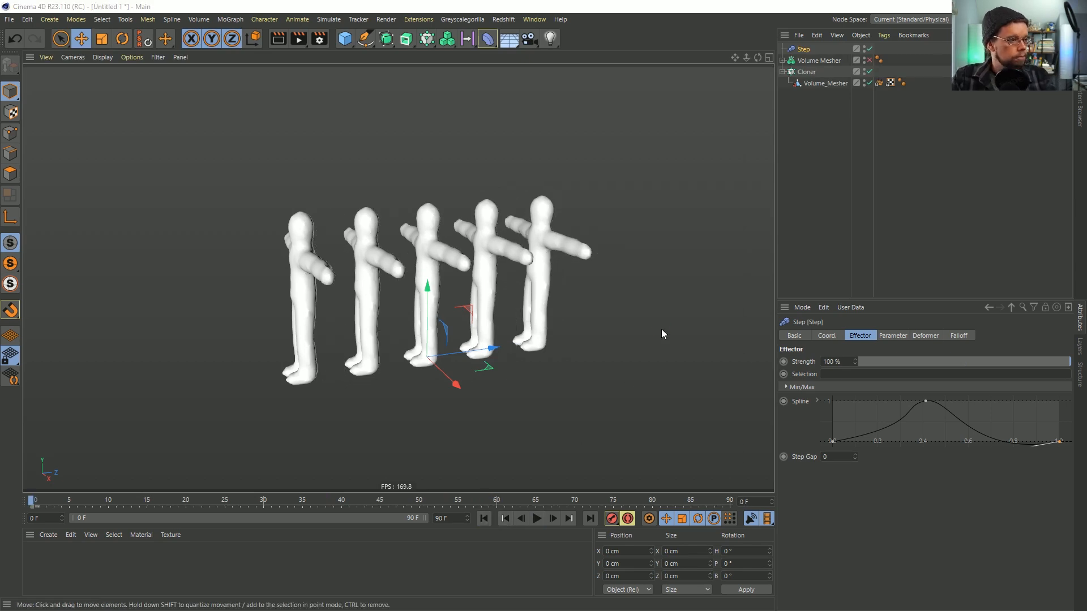
Save the project as [1a]Alembic_Offset_Cloner.c4d in the Episode 8 SceneFiles folder
key("ctrl+s")
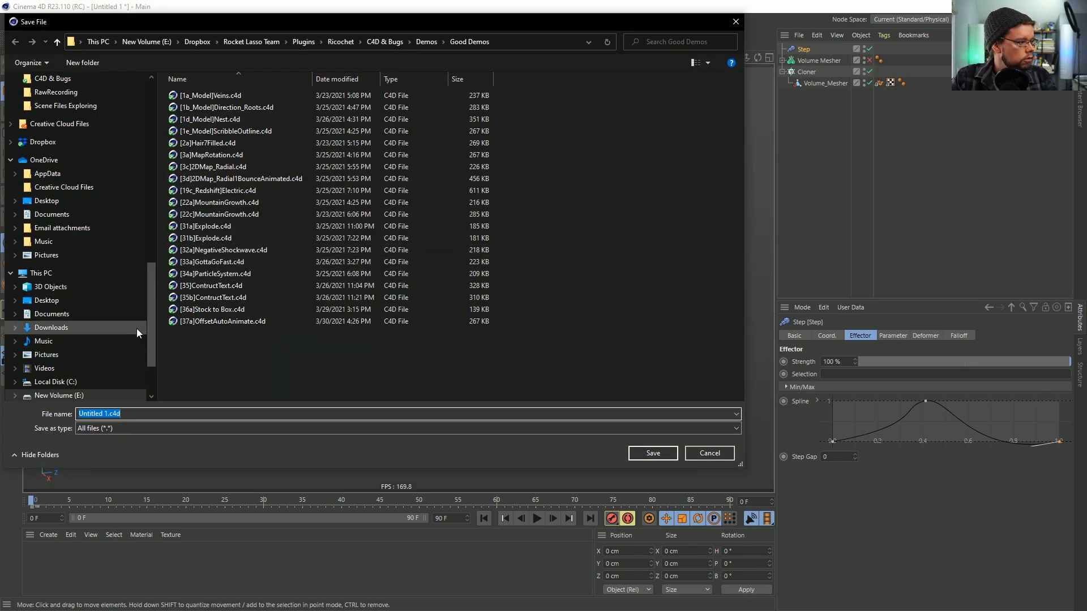
scroll(122, 227, "up", 10)
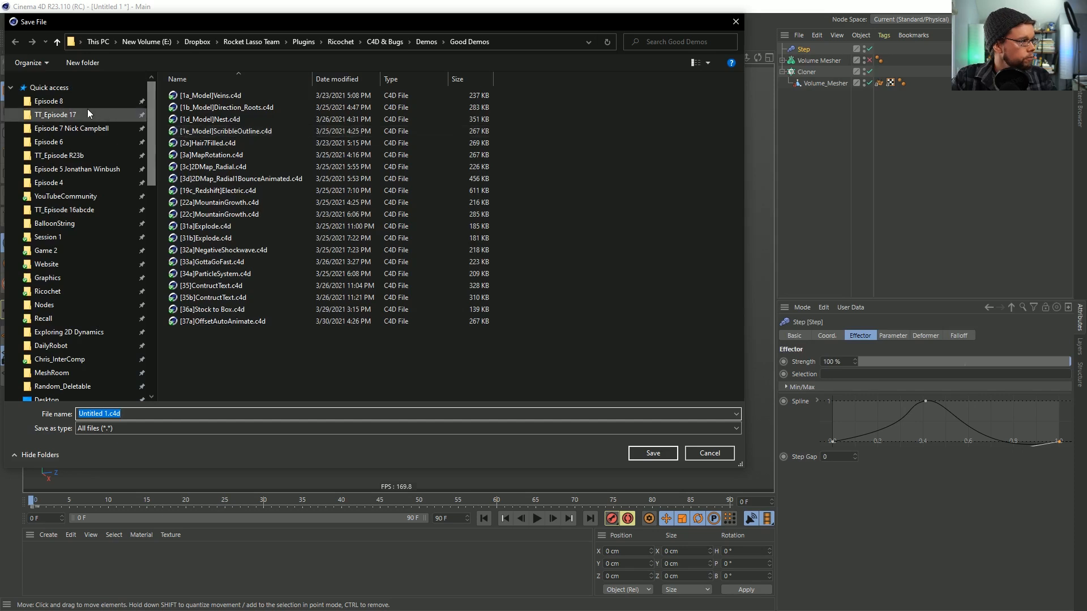
left_click(85, 102)
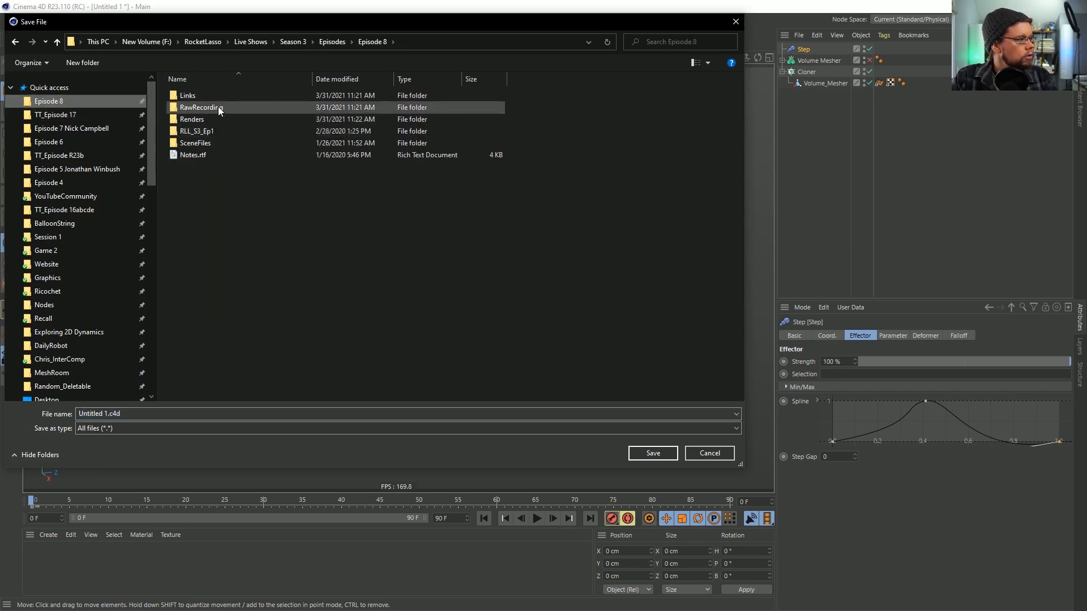
double_click(213, 144)
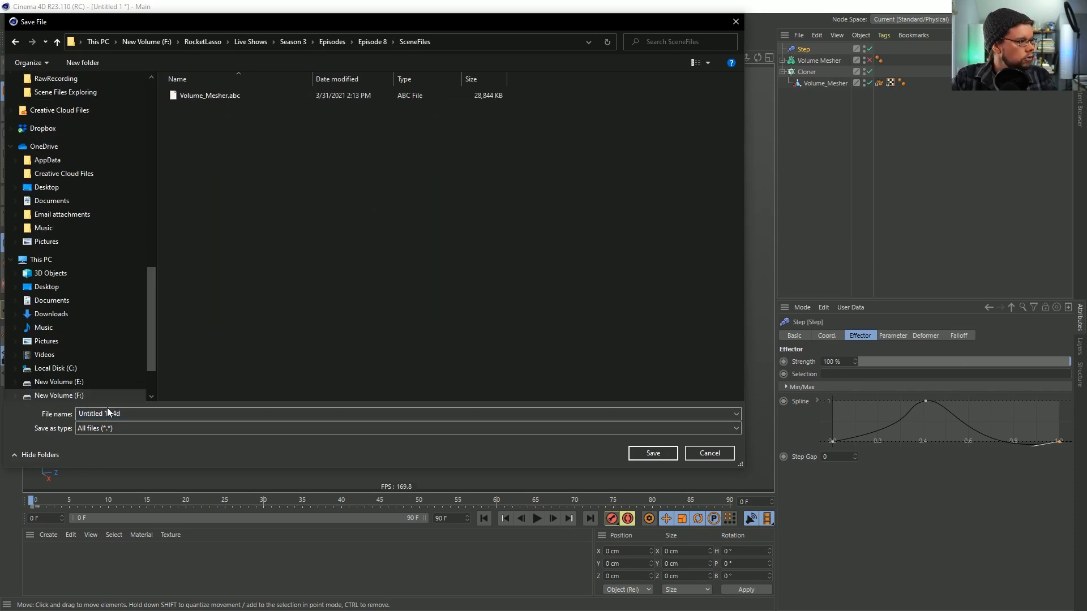
left_click(104, 415)
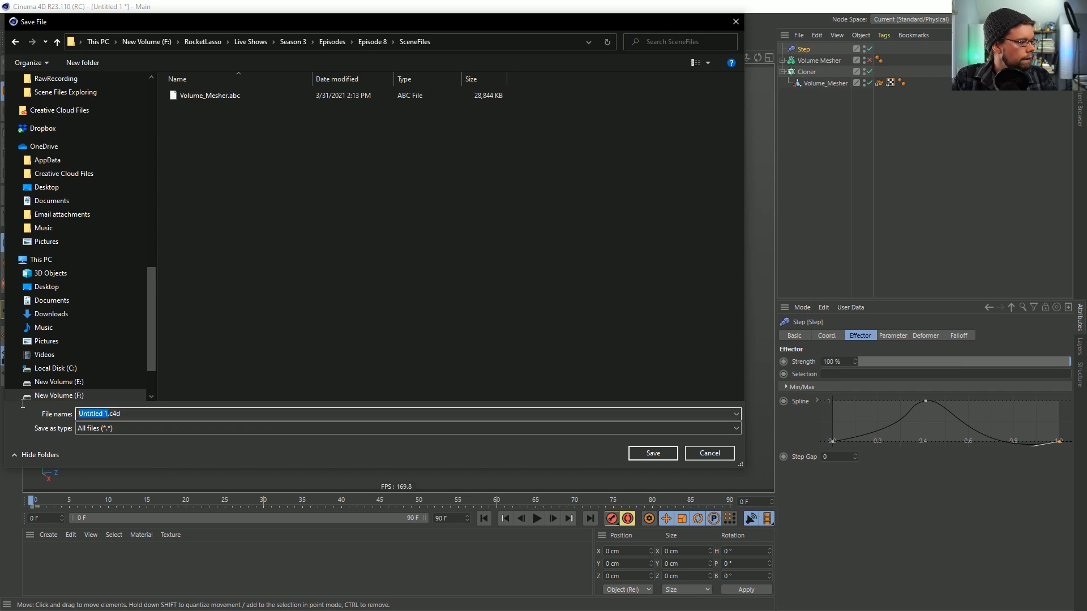
key("BackSpace")
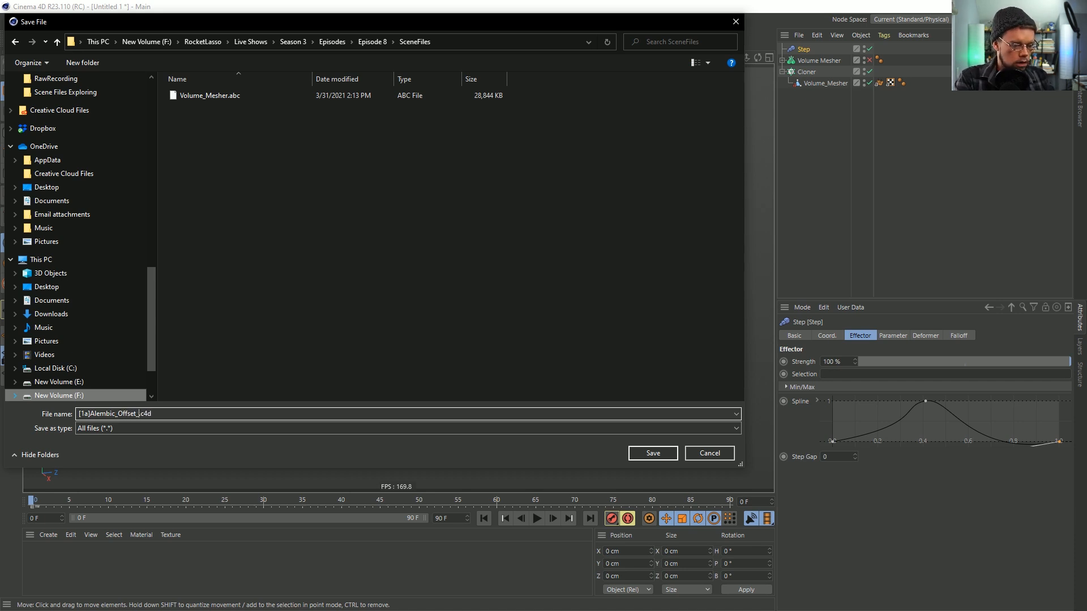
key("Return")
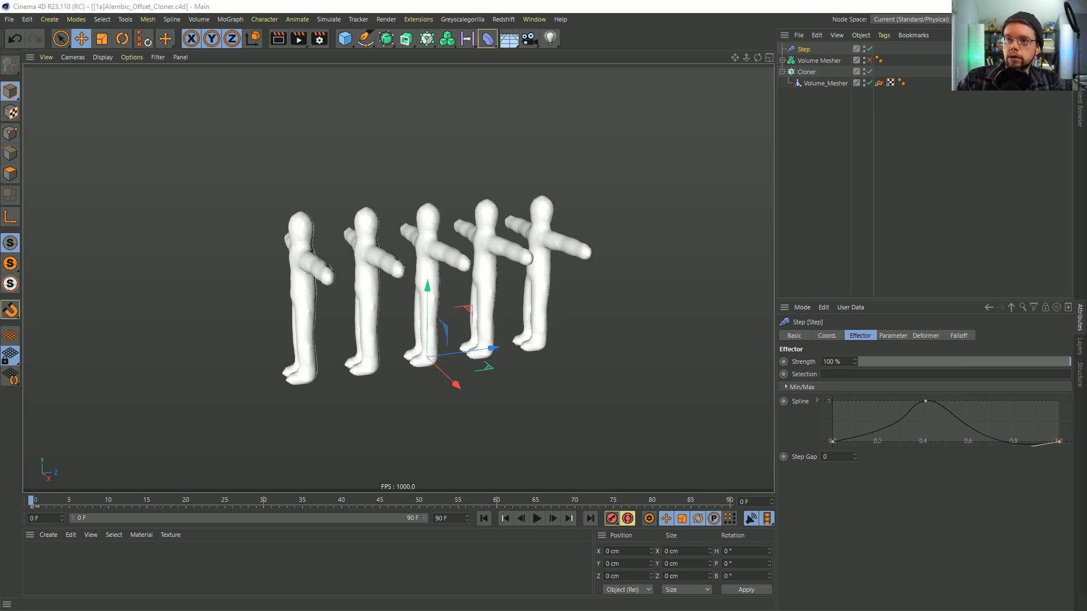
Switch to the browser, enlarge its window to study the Instagram eggplant-wrapping animation, and return to Cinema 4D
left_click_drag(870, 138, 377, 123)
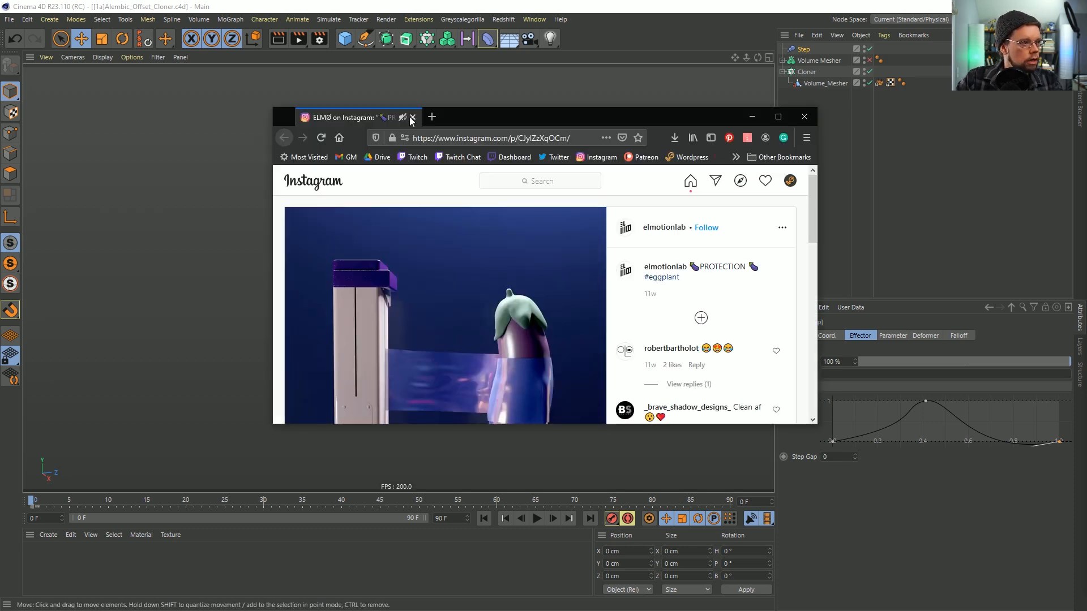
left_click(817, 434)
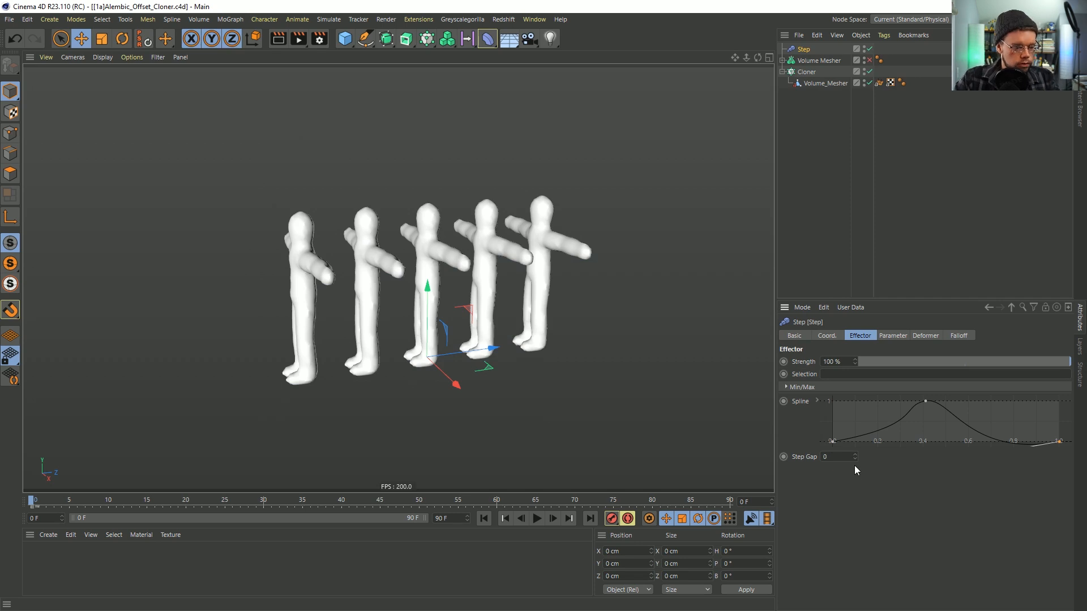
key("alt+Tab")
left_click_drag(817, 425, 940, 595)
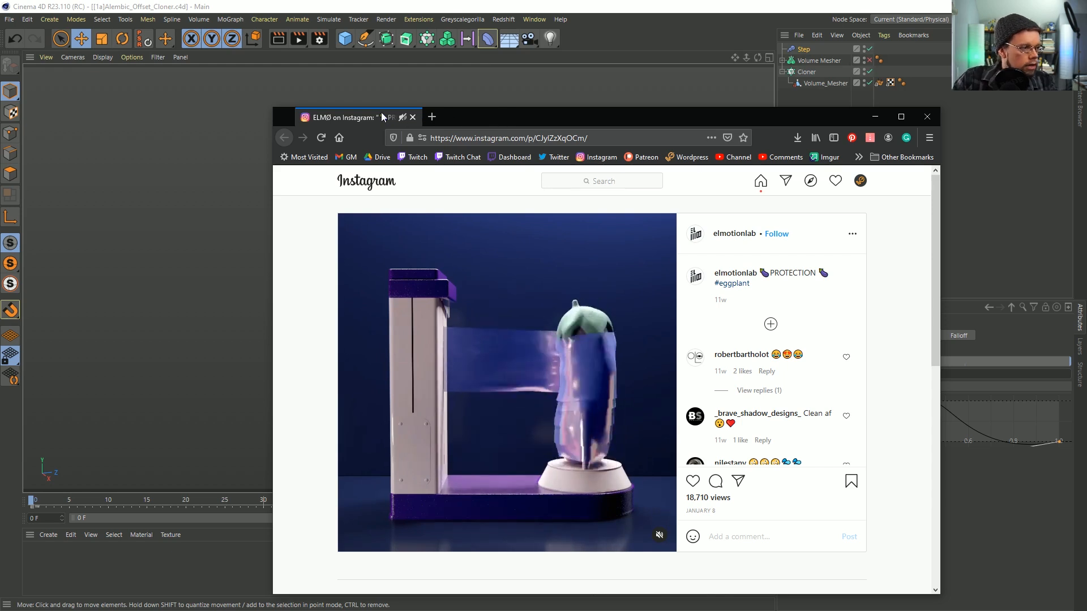
left_click(875, 117)
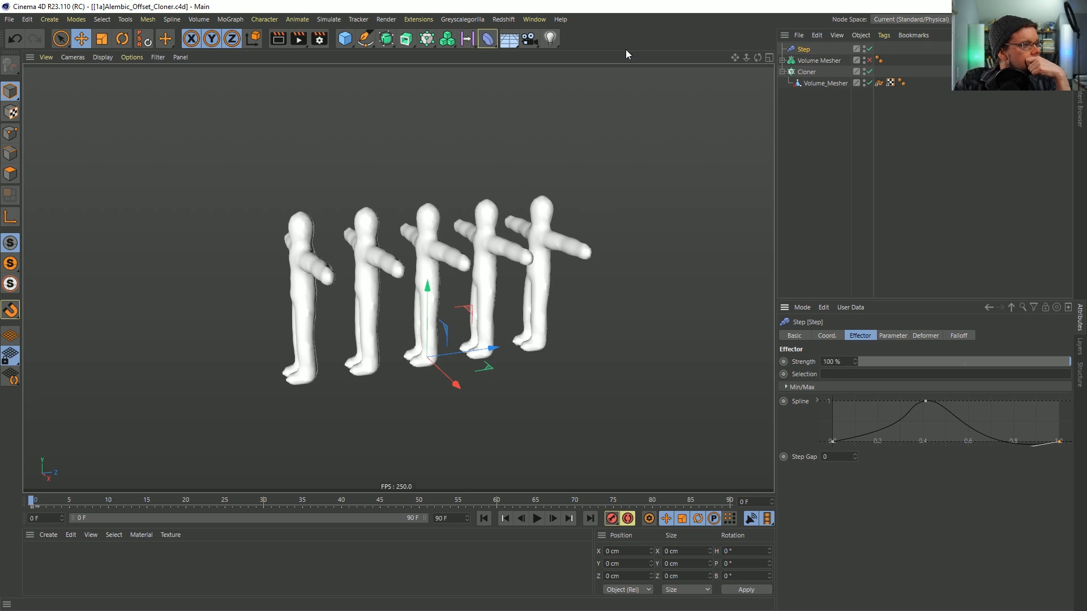
Create a new project and add a Helix spline
key("ctrl+n")
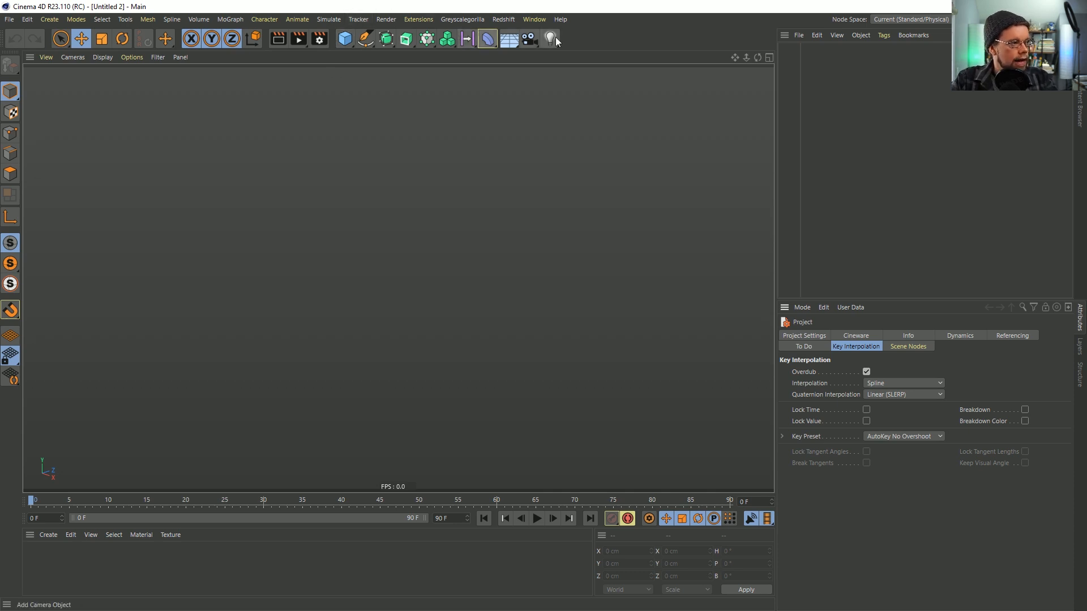
left_click(365, 38)
left_click(486, 95)
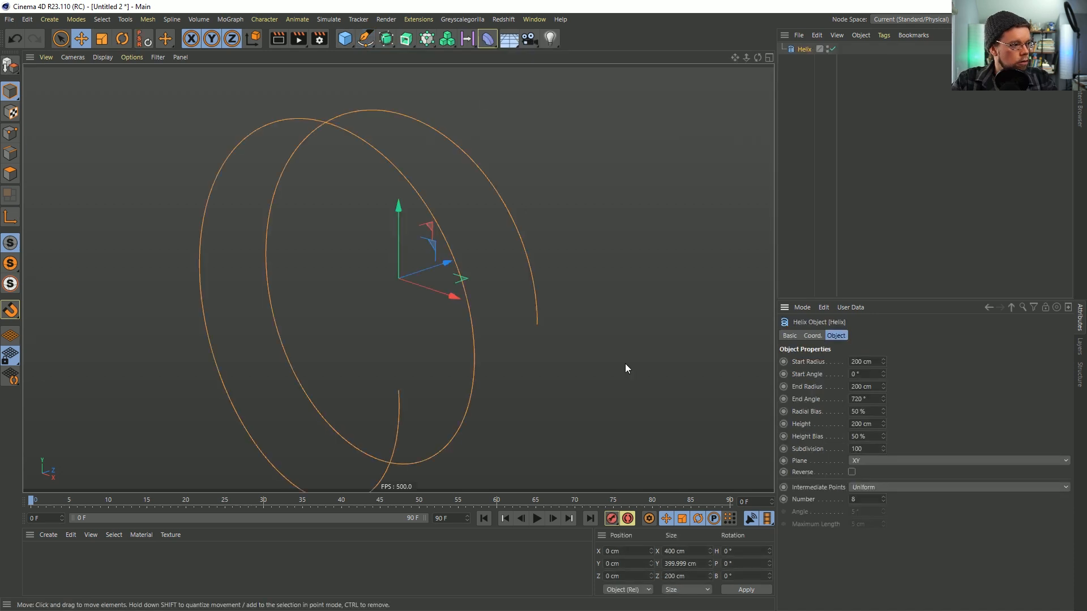
scroll(868, 460, "down", 2)
Set the helix's start radius, end radius and height to 0 cm, with its plane set to XZ
double_click(873, 362)
type("0")
double_click(873, 387)
type("0")
key("Return")
left_click(883, 360)
left_click(883, 364)
double_click(871, 424)
type("0")
key("Return")
Set the helix's end radius to 129 cm and its start radius to 107 cm
left_click_drag(883, 386, 906, 379)
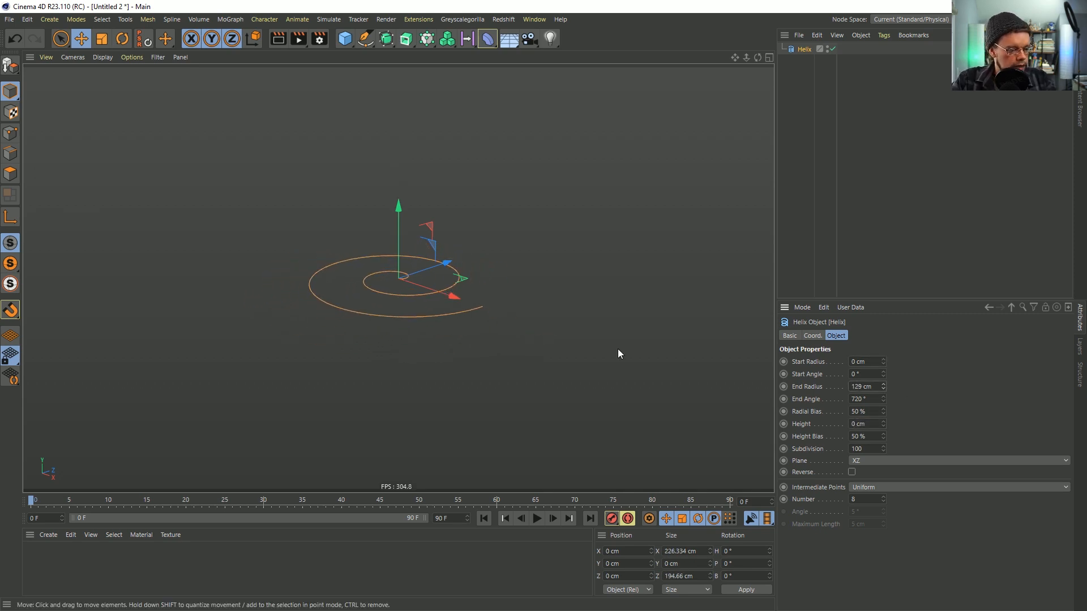
left_click_drag(411, 290, 467, 373, "alt")
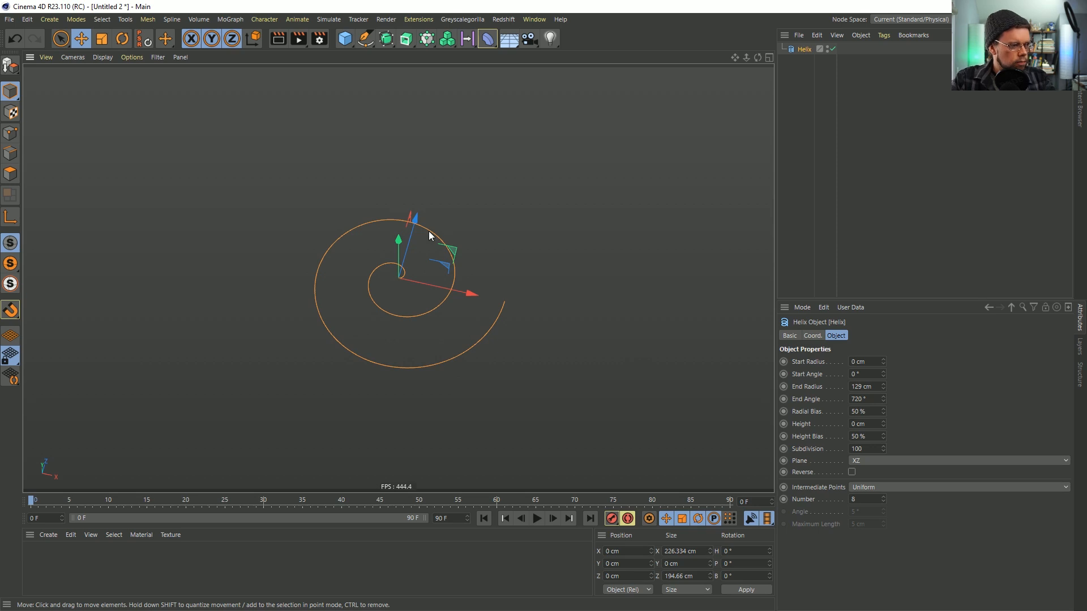
left_click_drag(882, 362, 935, 361)
left_click(872, 399)
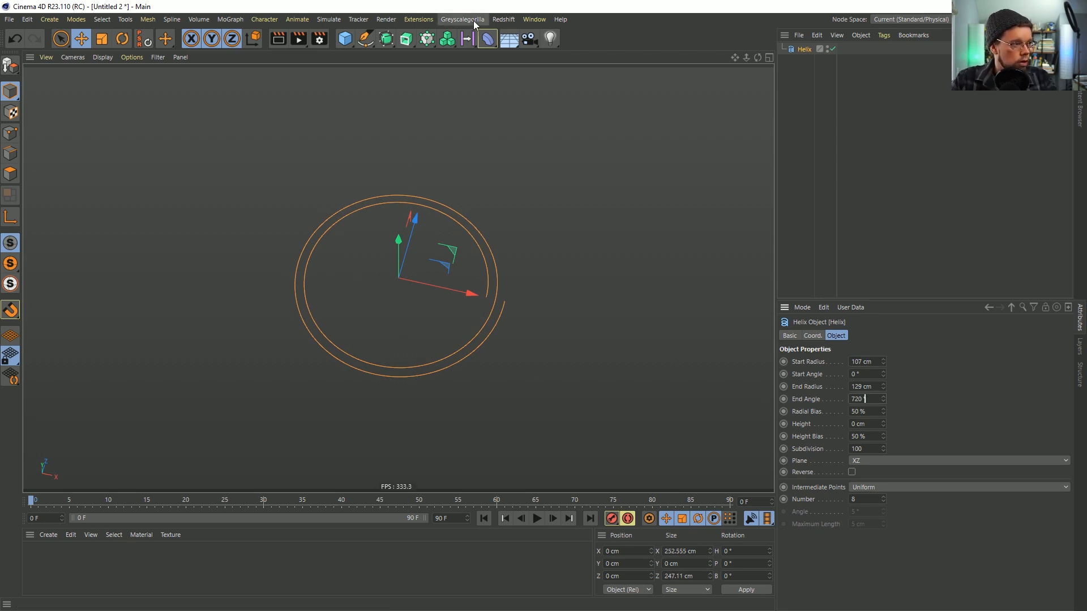
Duplicate the helix and set the copy's end angle to 0° and its start and end radii to 0 cm
left_click_drag(801, 54, 809, 62, "ctrl")
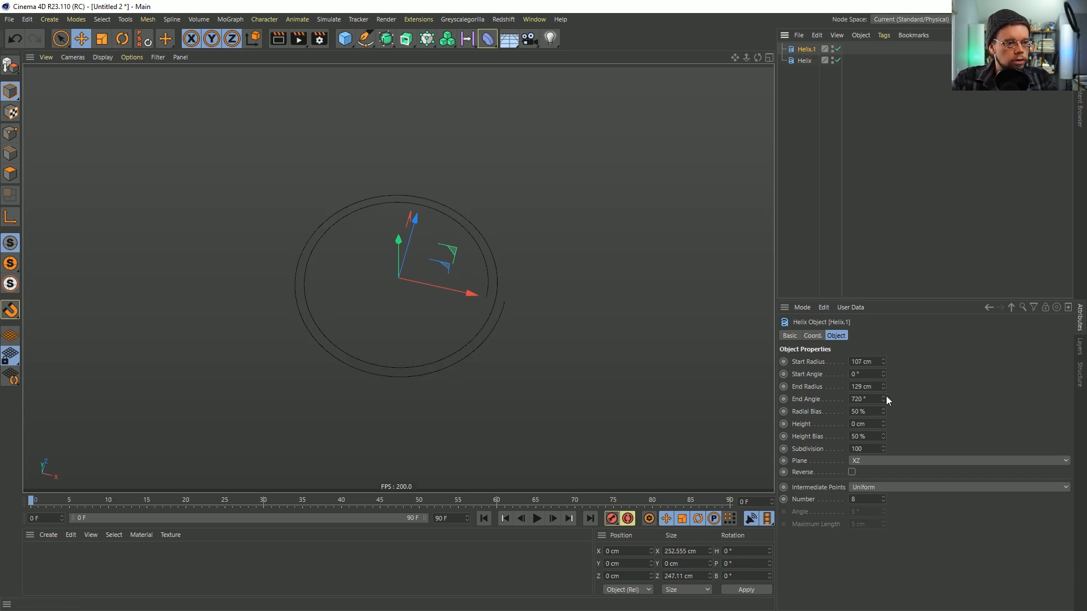
left_click_drag(865, 399, 770, 412)
type("0")
key("Return")
double_click(865, 361)
type("0")
double_click(865, 387)
type("0")
key("Return")
Stretch the duplicate helix into a straight line 661 cm high and set its intermediate points to None
left_click_drag(451, 286, 391, 224, "alt")
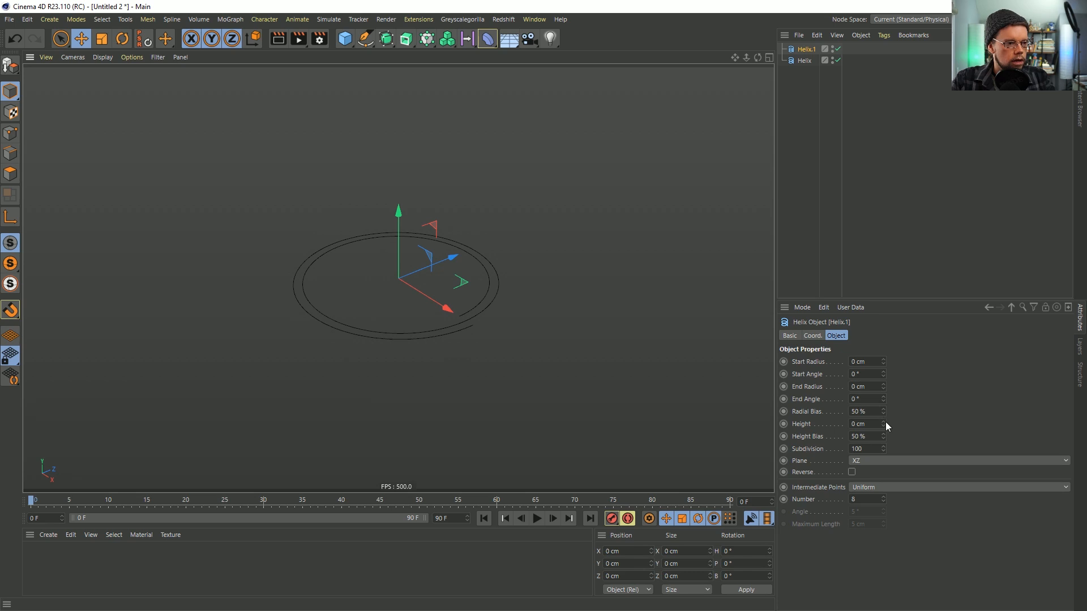
left_click_drag(883, 423, 844, 423)
middle_click_drag(432, 249, 456, 369, "alt")
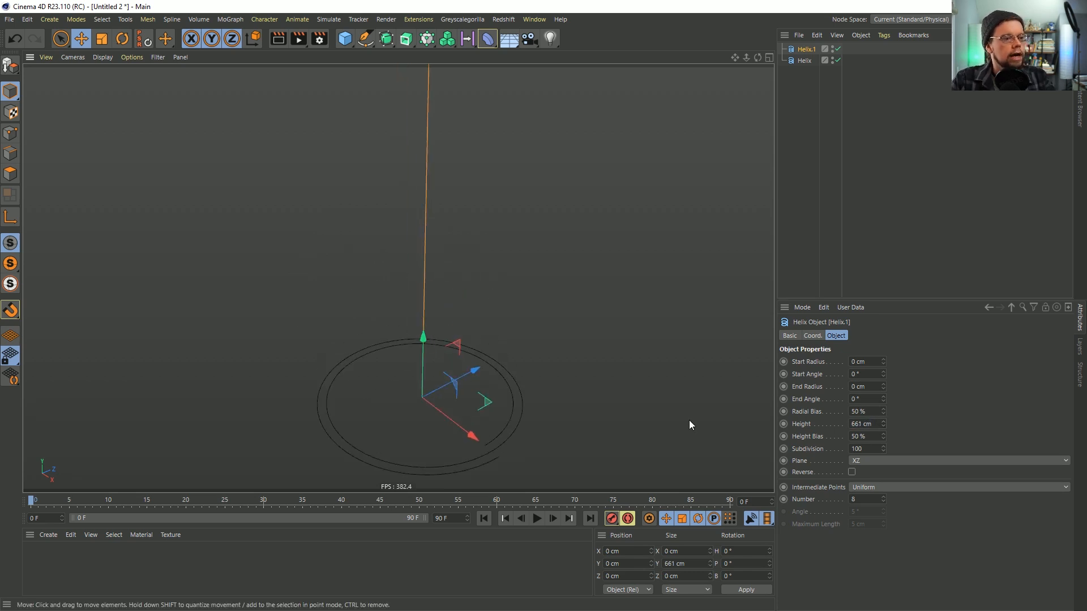
left_click(872, 488)
left_click(860, 497)
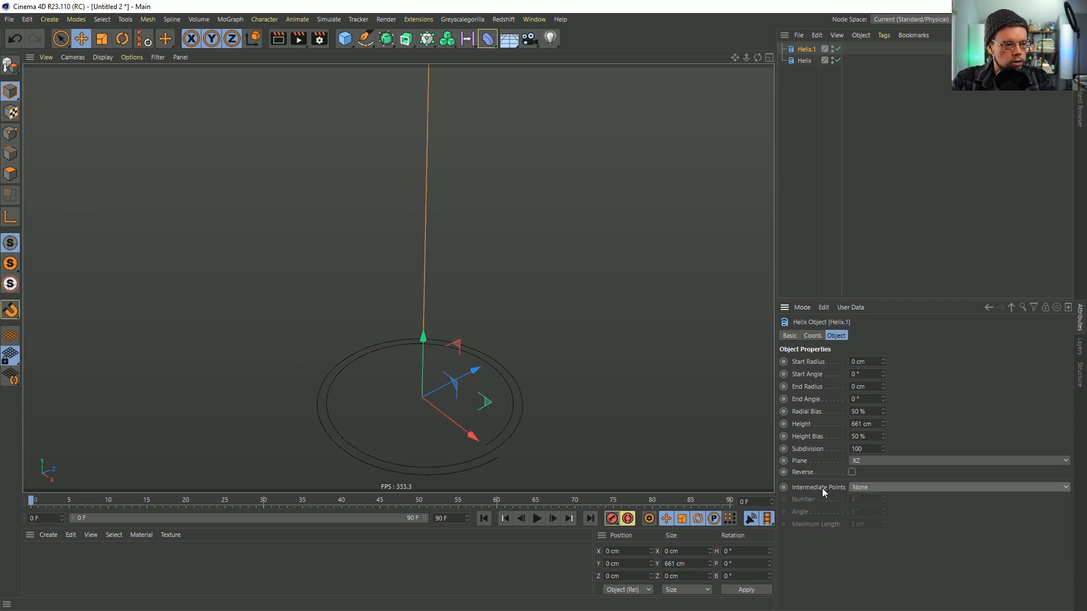
right_click_drag(532, 357, 623, 312, "alt")
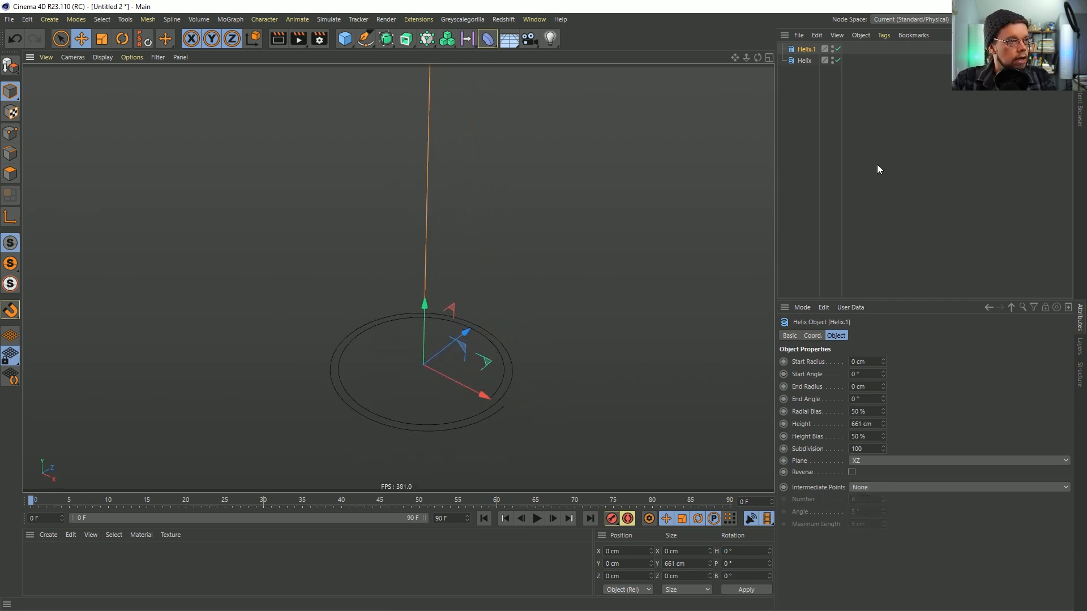
Add a Spline Wrap deformer under the straight helix, set its axis to +Y and assign the original Helix as its spline
left_click(486, 40)
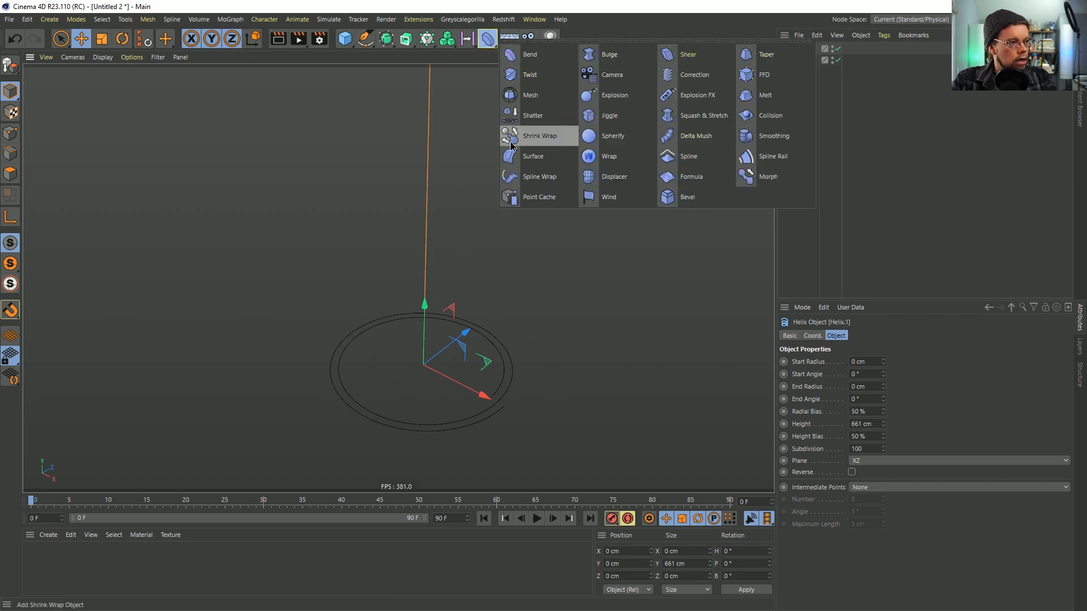
left_click(523, 176)
left_click_drag(815, 49, 808, 63)
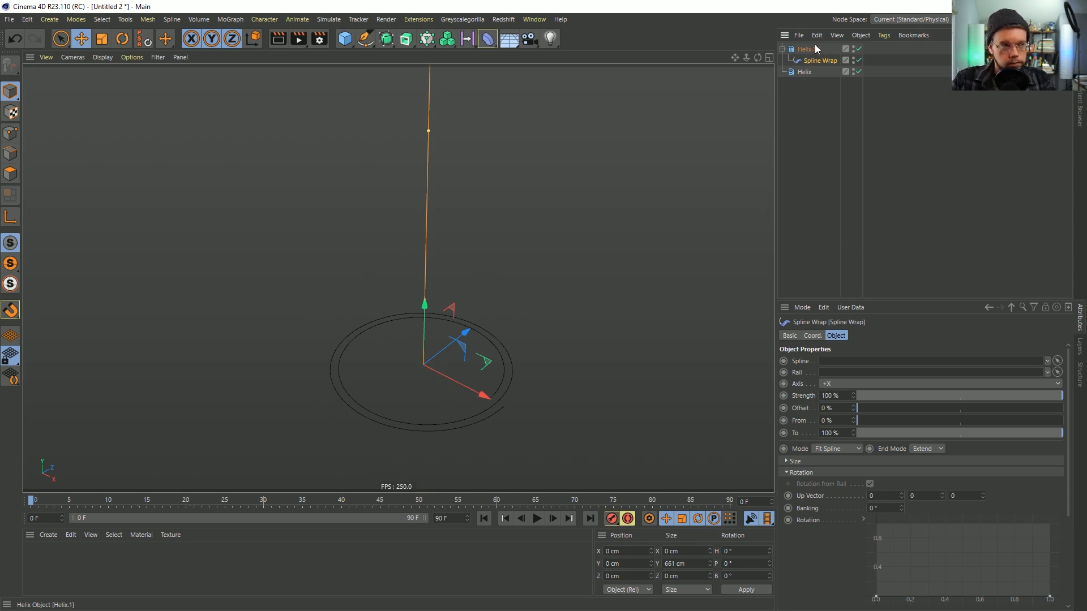
left_click(823, 385)
left_click(831, 421)
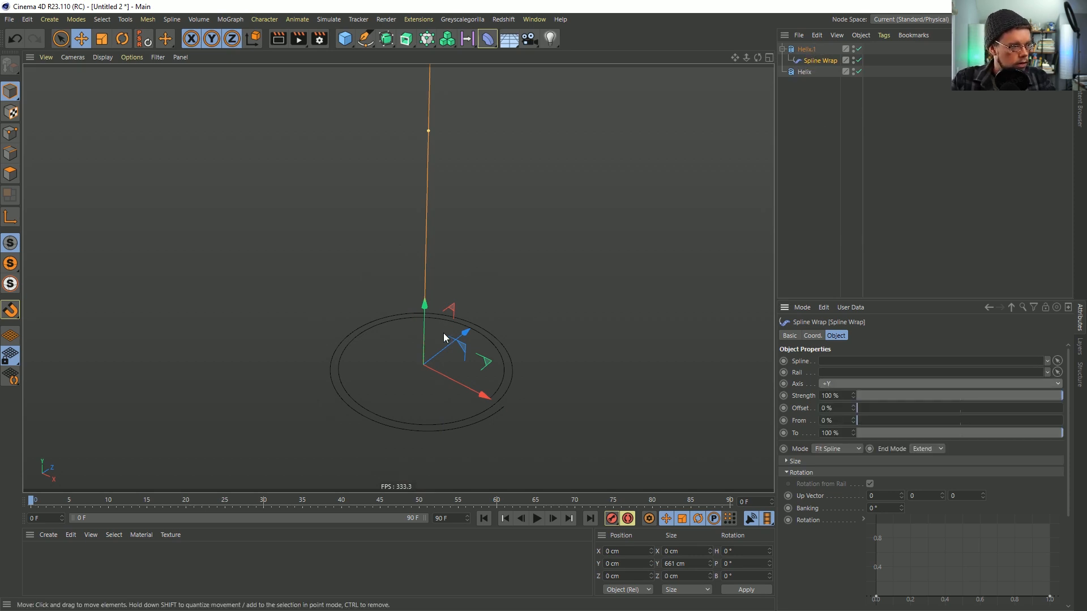
left_click_drag(802, 72, 845, 362)
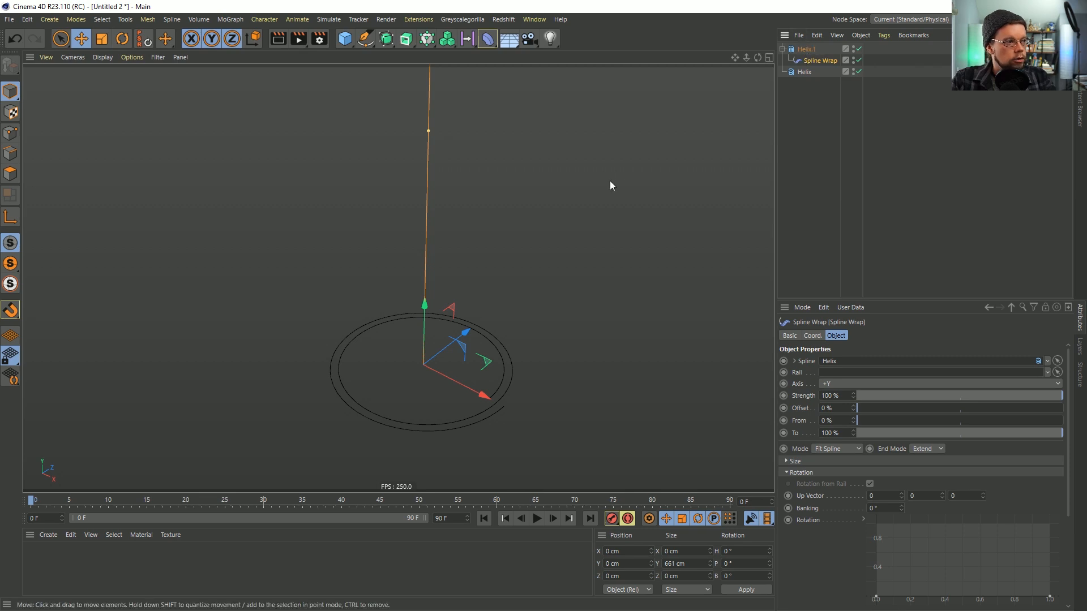
Hide the original coiled Helix in the viewport and select the wrapped duplicate
left_click(818, 169)
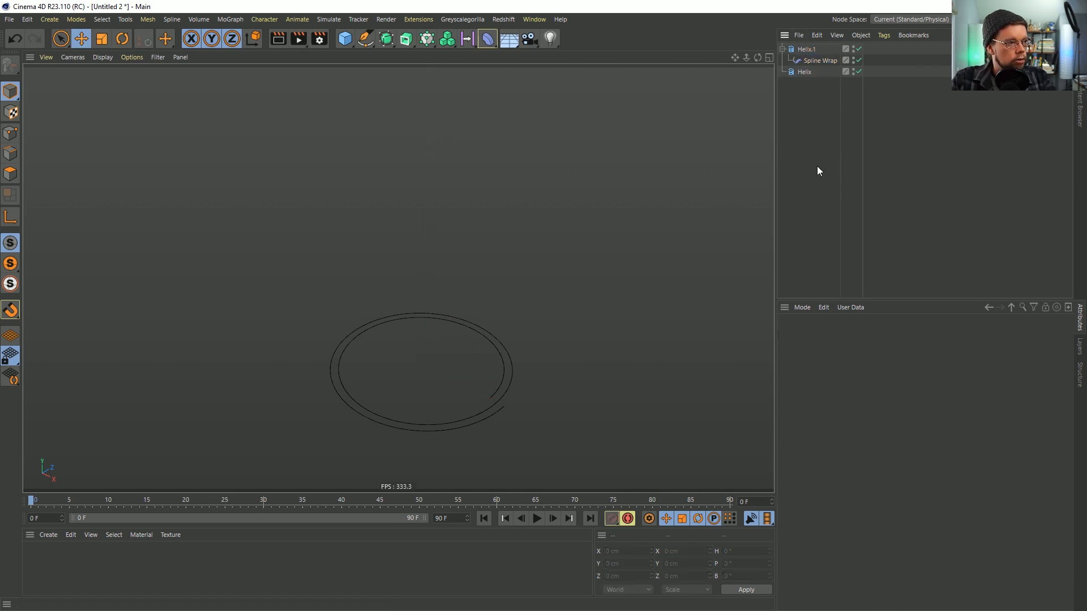
left_click(804, 72)
left_click(854, 70)
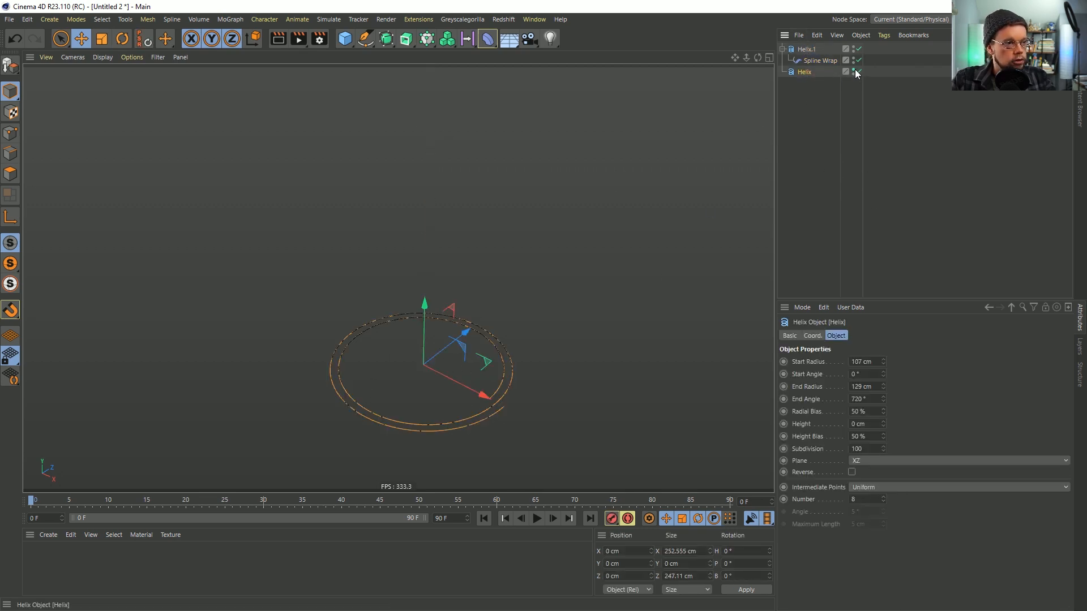
left_click(806, 50)
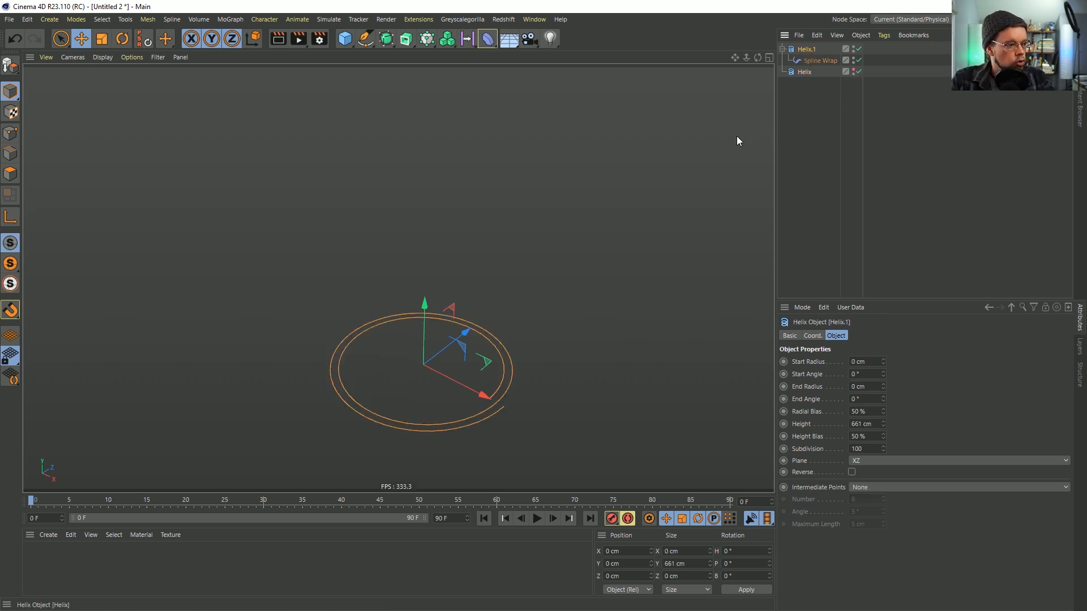
Set the Spline Wrap deformer's mode to Keep Length
left_click_drag(433, 367, 436, 390, "alt")
scroll(436, 391, "up", 5)
middle_click_drag(453, 383, 457, 346, "alt")
scroll(481, 307, "down", 1)
middle_click_drag(480, 306, 473, 338, "alt")
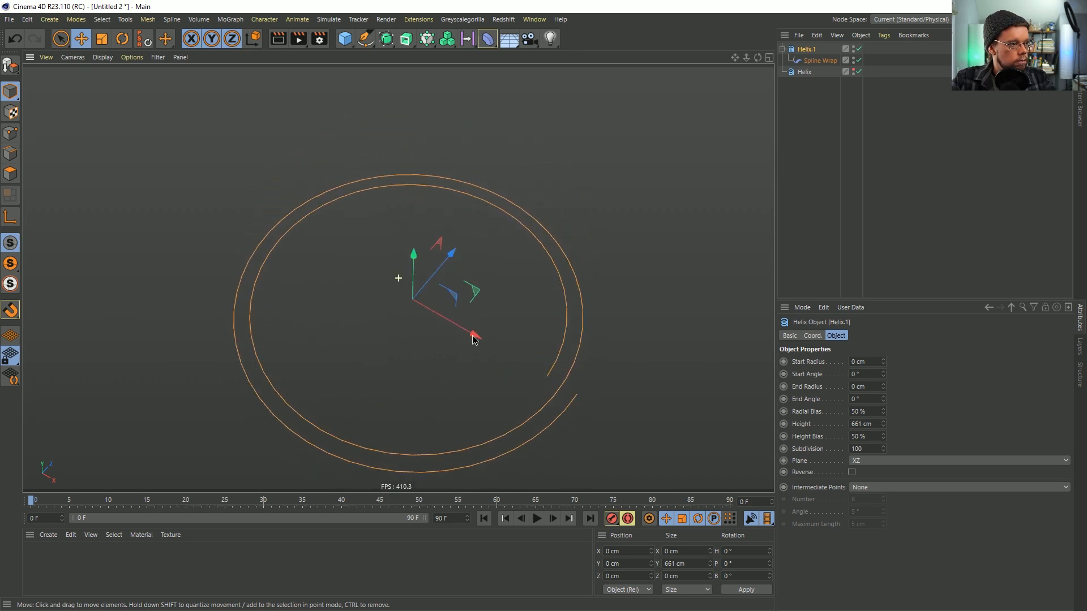
left_click(807, 62)
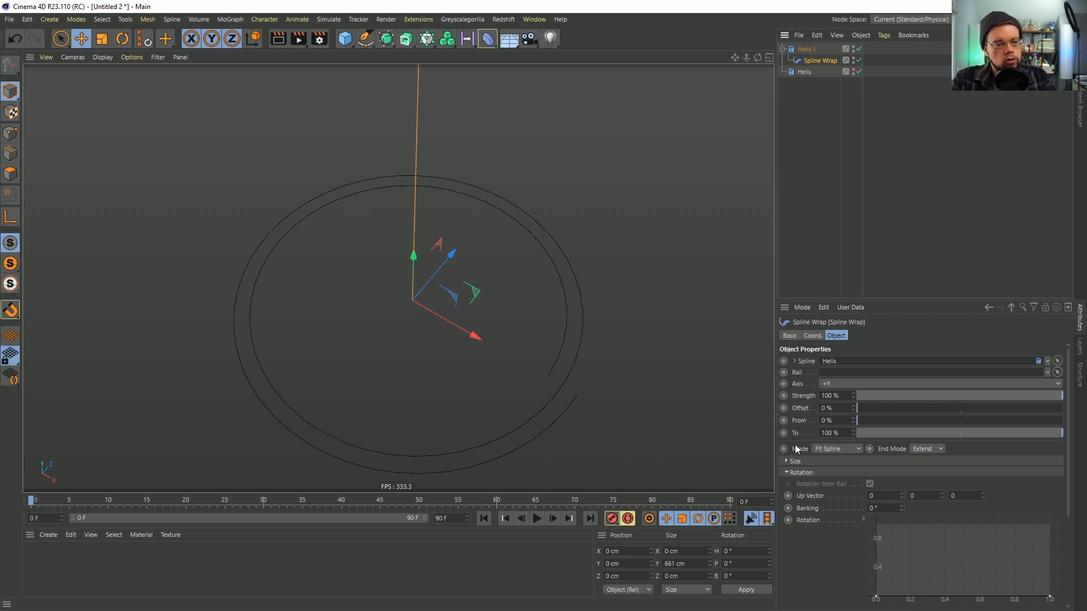
left_click(830, 451)
left_click(830, 472)
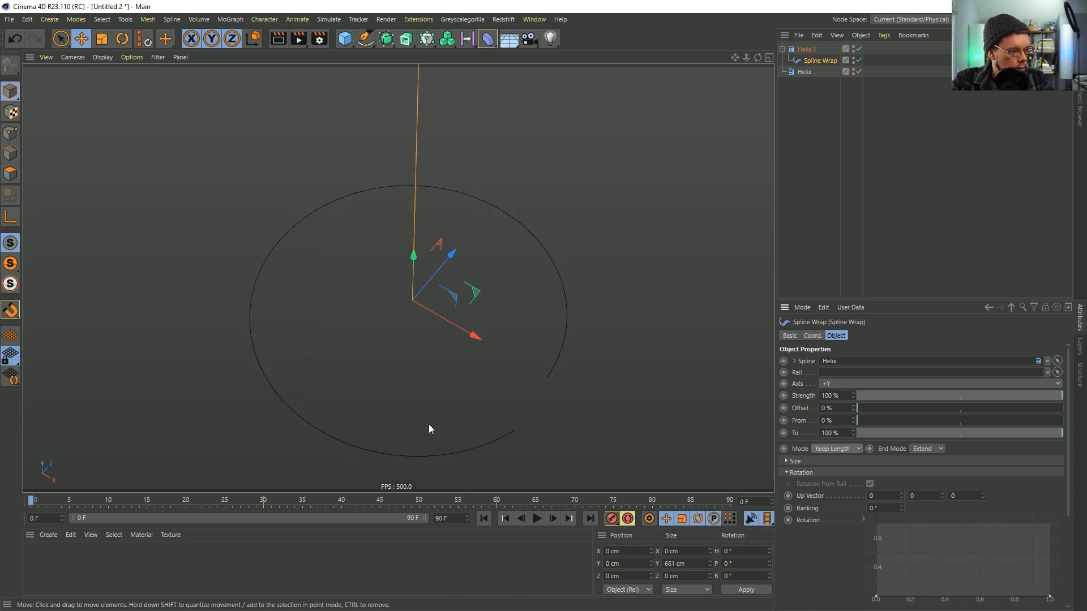
Increase the height of the straight wrapped helix to 1775 cm so it extends past the coil
left_click(805, 50)
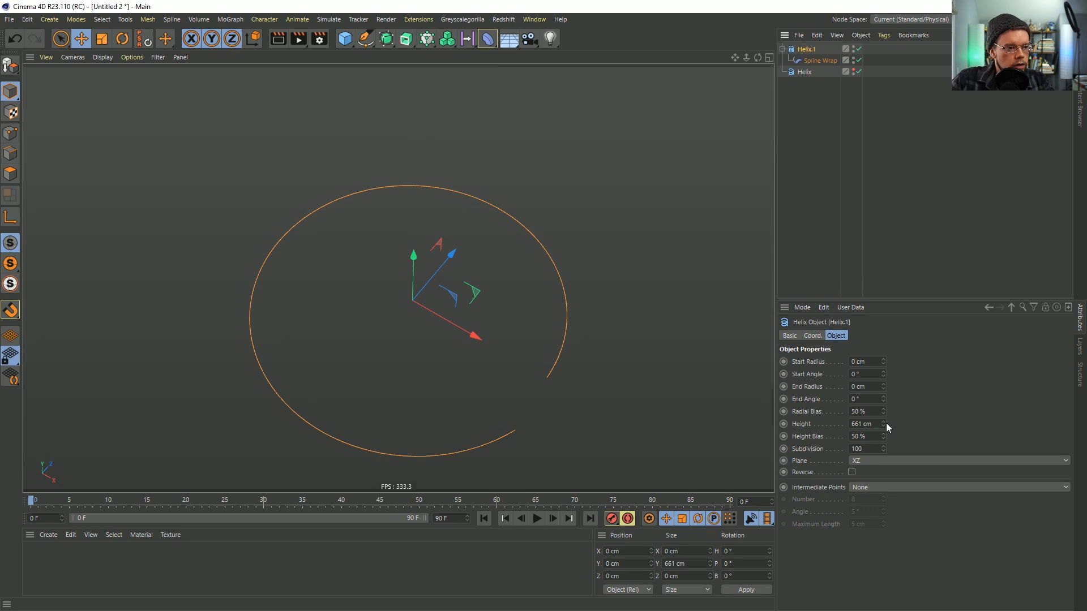
left_click_drag(882, 422, 882, 396)
right_click_drag(648, 290, 552, 295, "alt")
middle_click_drag(553, 296, 537, 355, "alt")
left_click_drag(536, 355, 532, 270, "alt")
middle_click_drag(532, 270, 470, 369, "alt")
right_click_drag(470, 369, 519, 323, "alt")
left_click_drag(519, 324, 551, 306, "alt")
middle_click_drag(554, 310, 535, 351, "alt")
middle_click_drag(555, 294, 526, 328, "alt")
left_click_drag(473, 337, 501, 291, "alt")
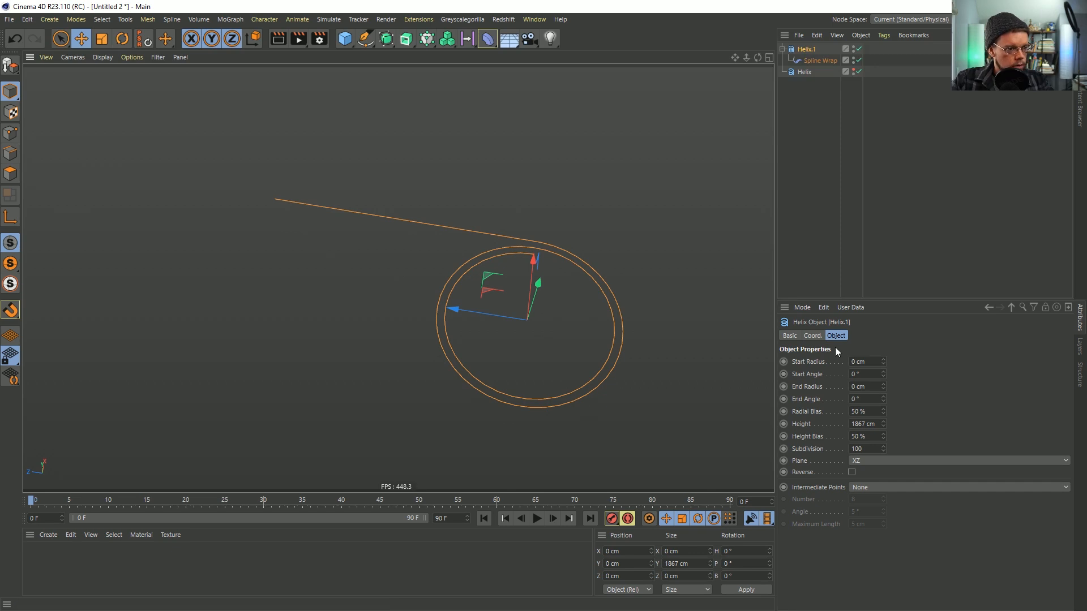
left_click_drag(884, 425, 878, 388)
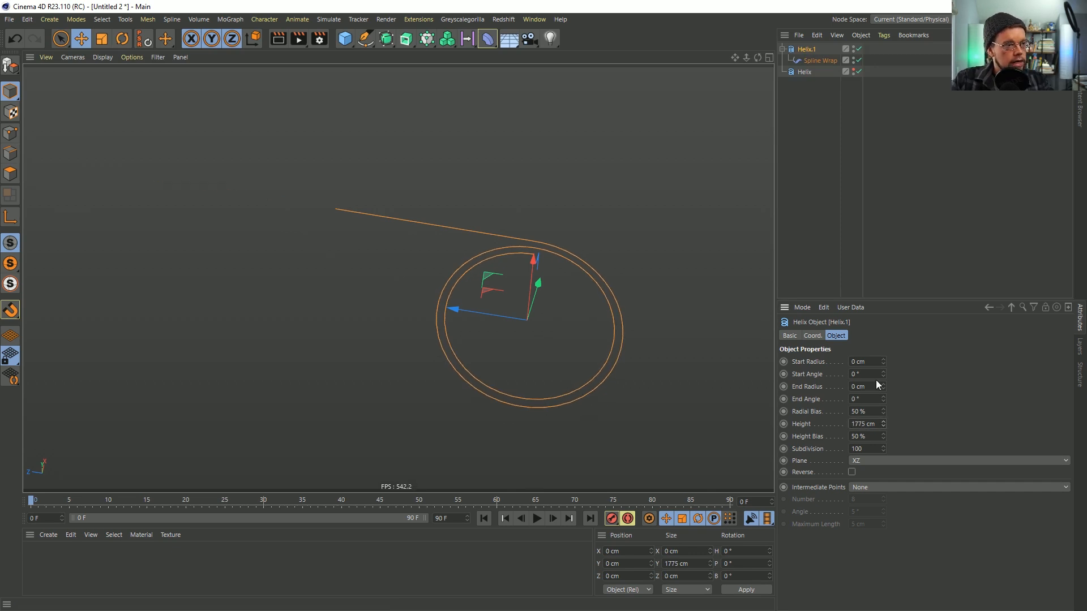
Try a Spline Wrap offset of 100 % with a strength of 159 %, and undo the strength change
left_click(821, 61)
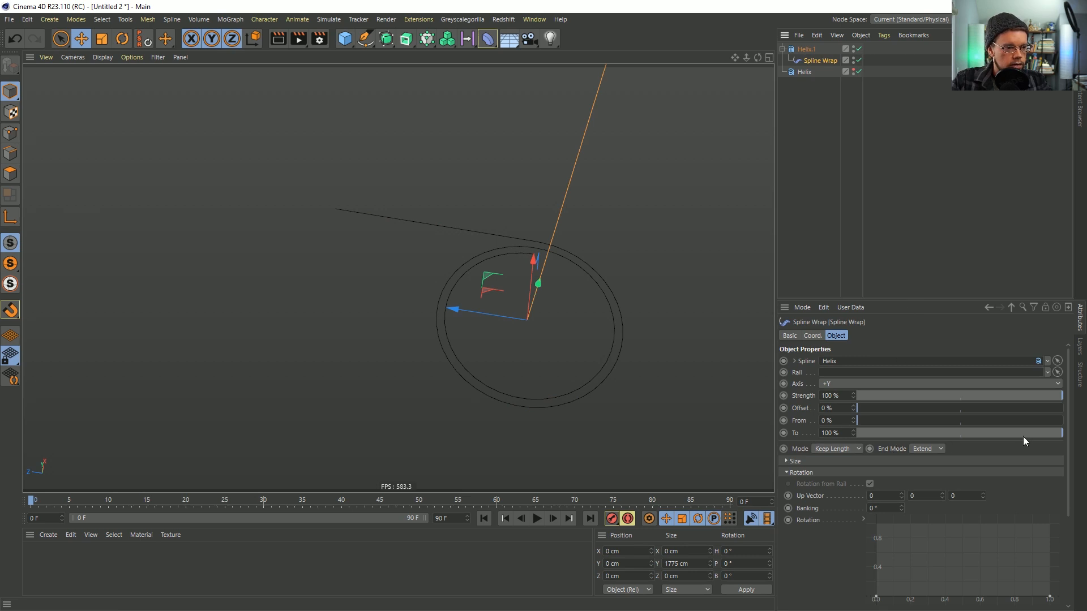
left_click_drag(858, 408, 1074, 407)
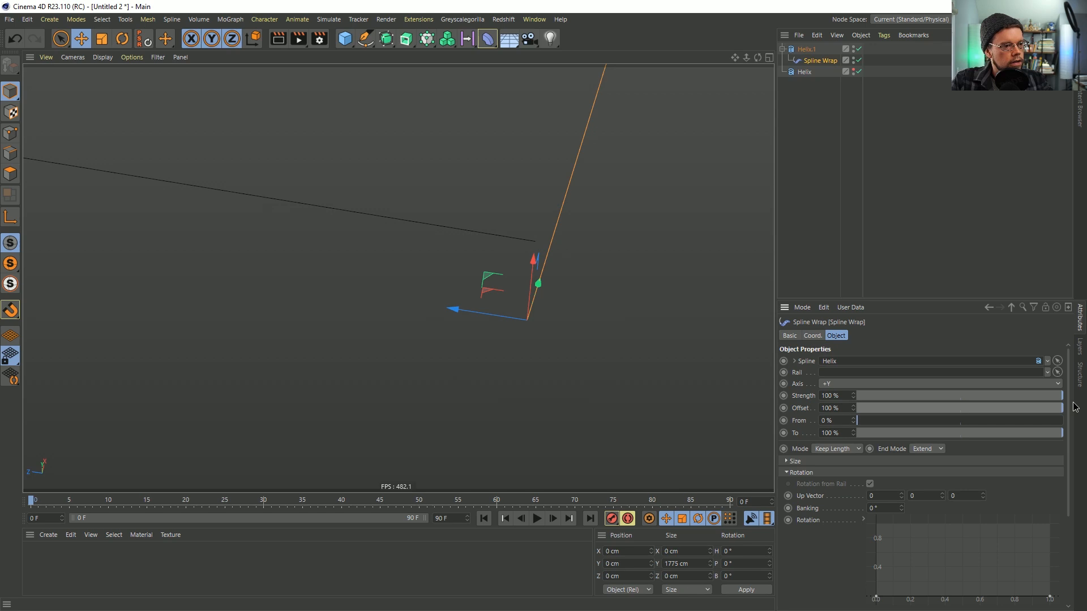
left_click_drag(855, 395, 889, 395)
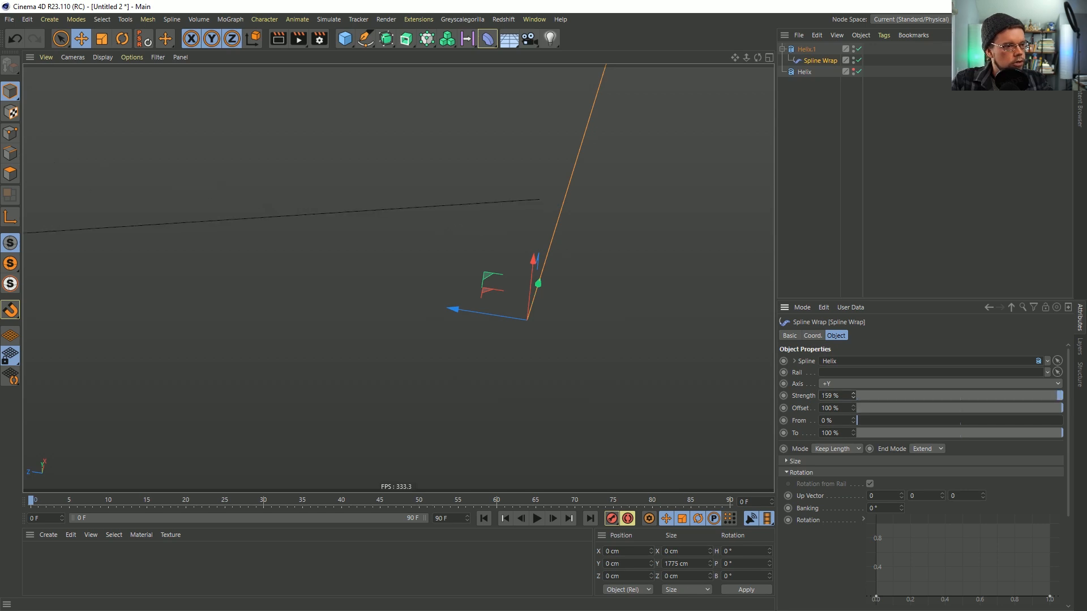
key("ctrl+z")
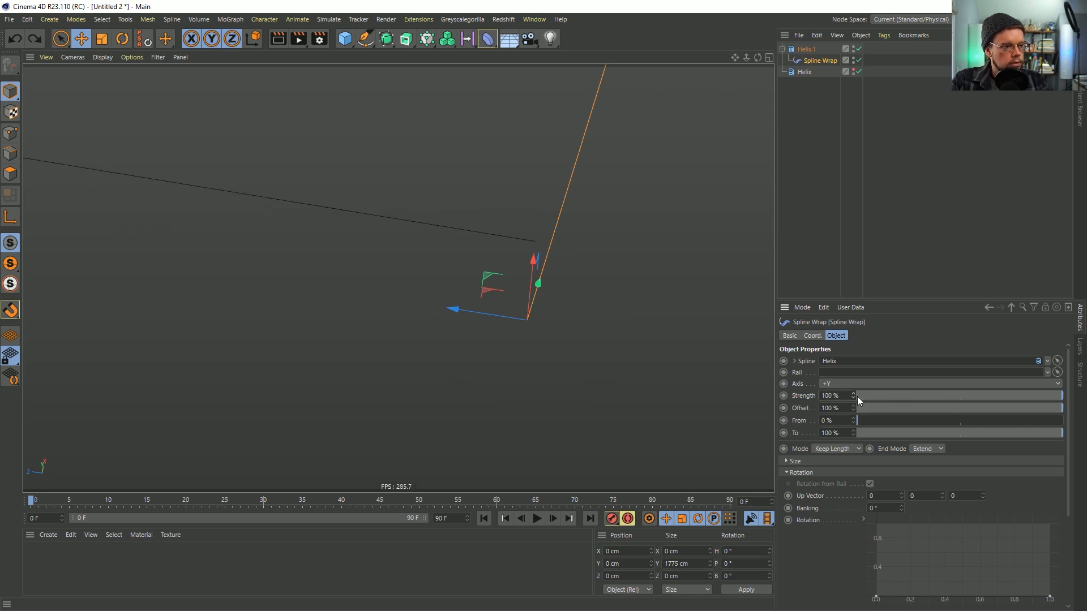
Slide the Spline Wrap's offset back and forth to test the unrolling and settle on 26 %
left_click_drag(854, 408, 797, 408)
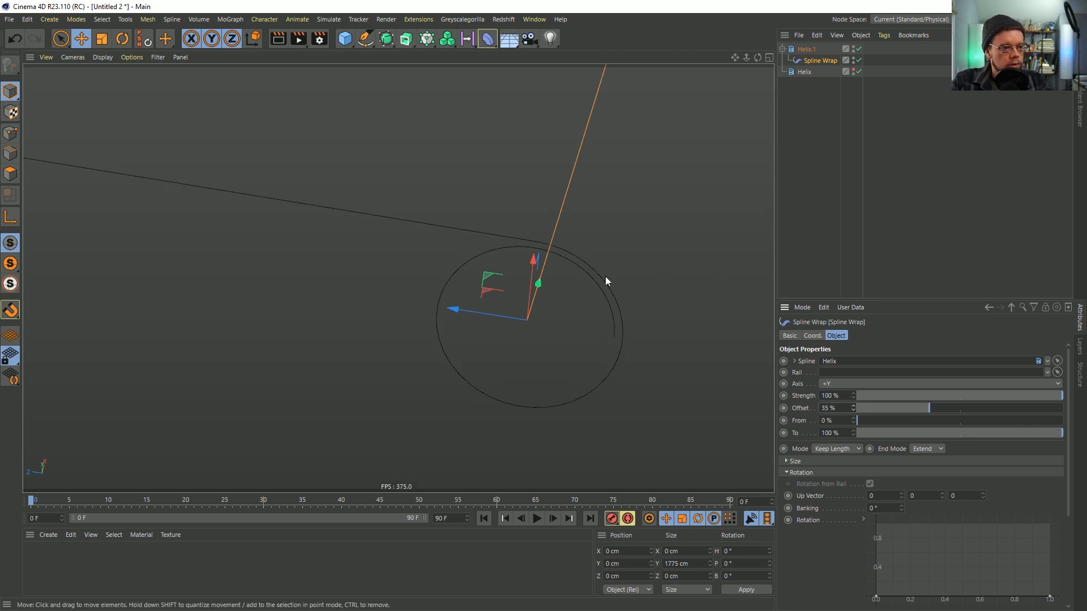
left_click(864, 410)
left_click_drag(863, 413, 902, 409)
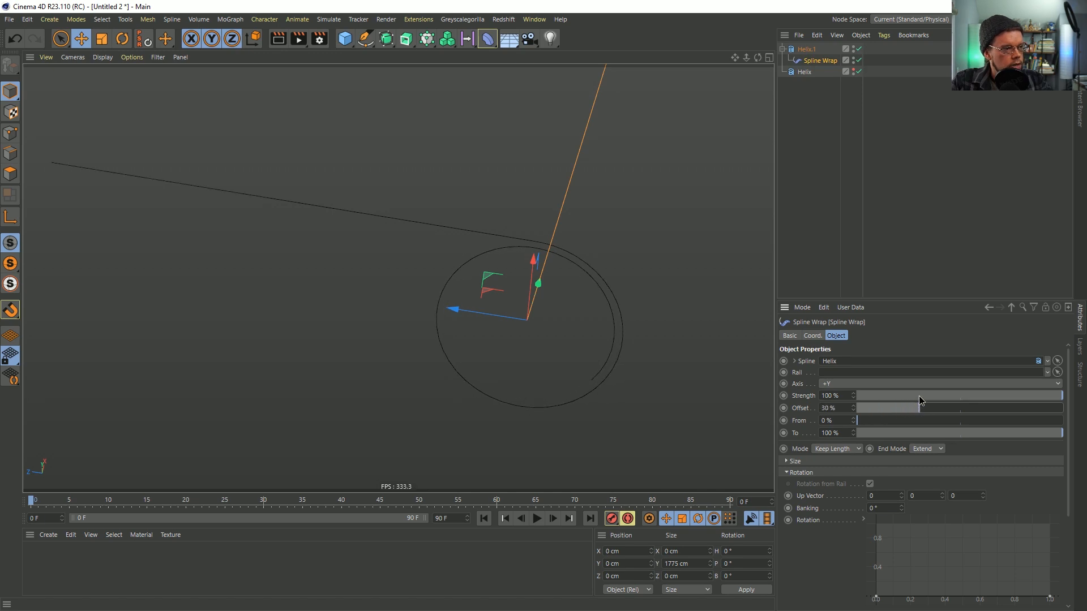
left_click_drag(931, 392, 953, 414)
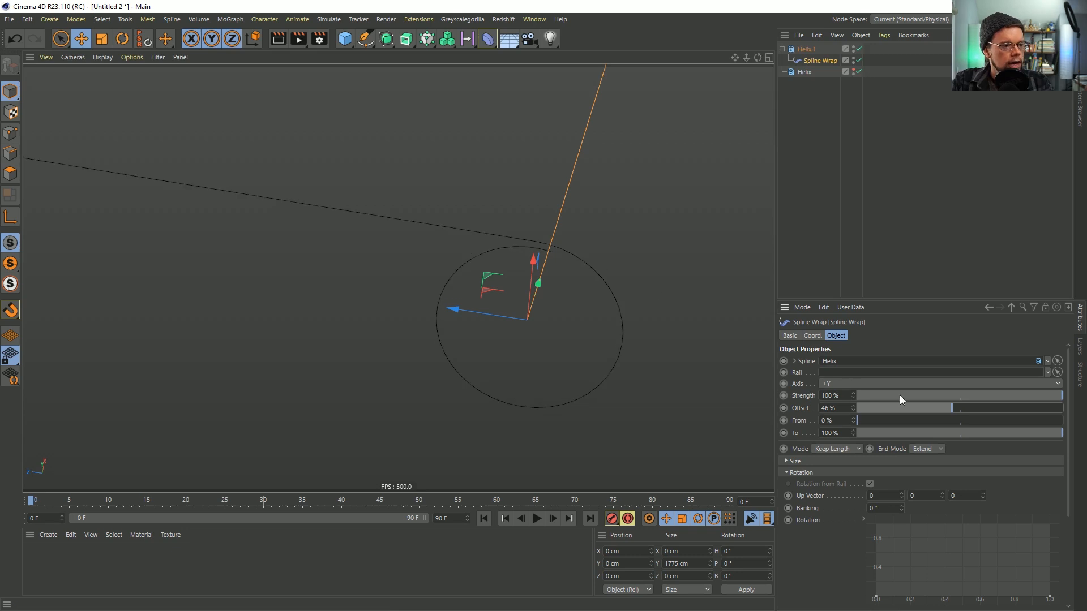
left_click_drag(951, 410, 906, 407)
left_click_drag(1059, 407, 858, 408)
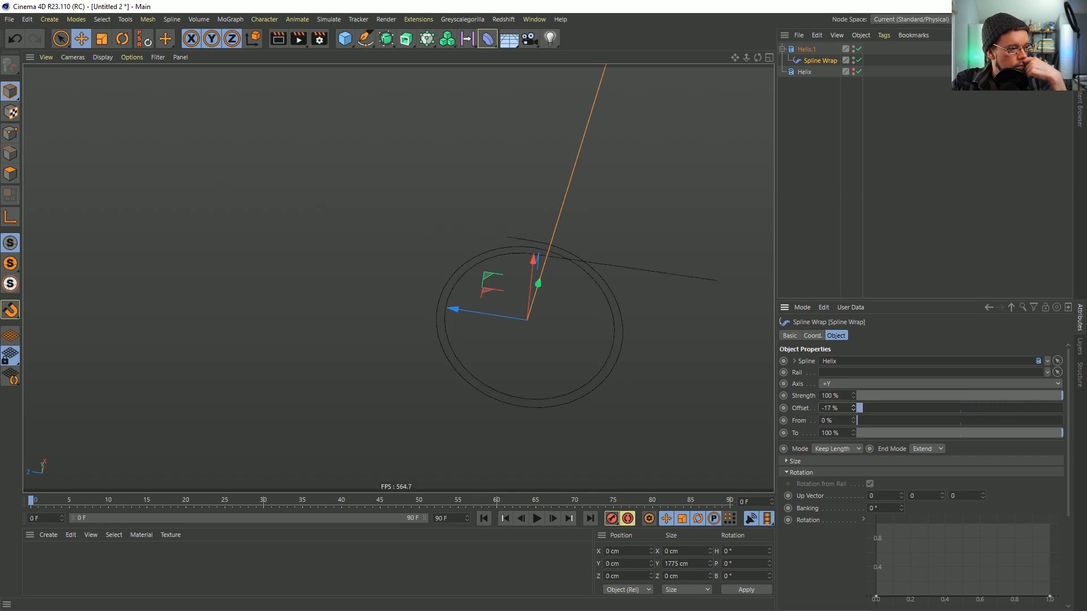
mouse_move(853, 408)
left_mouse_down()
mouse_move(813, 408)
mouse_move(844, 407)
left_mouse_up()
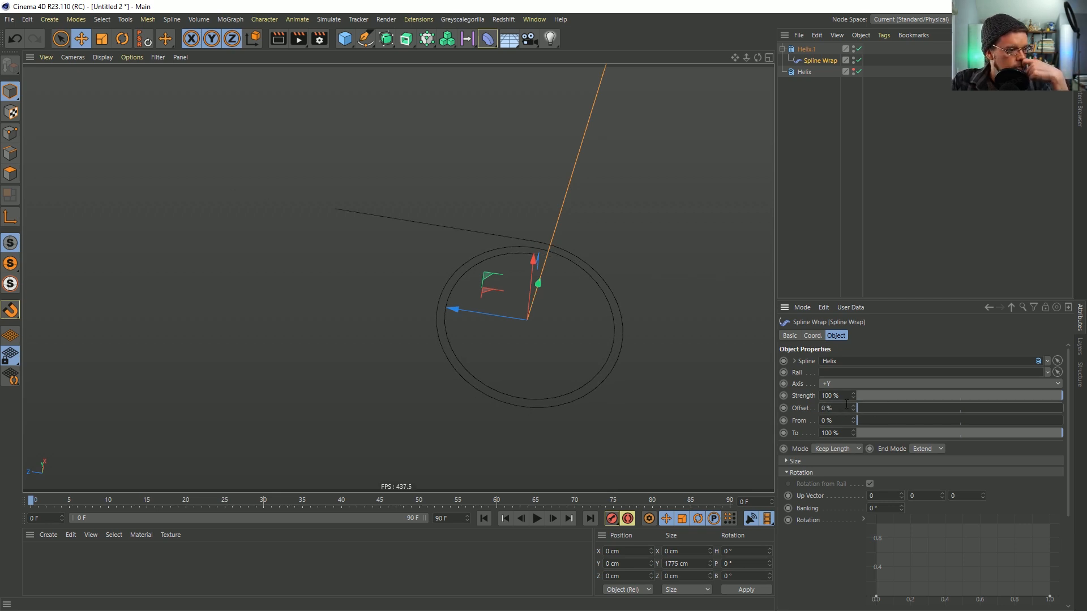
left_click_drag(853, 408, 910, 408)
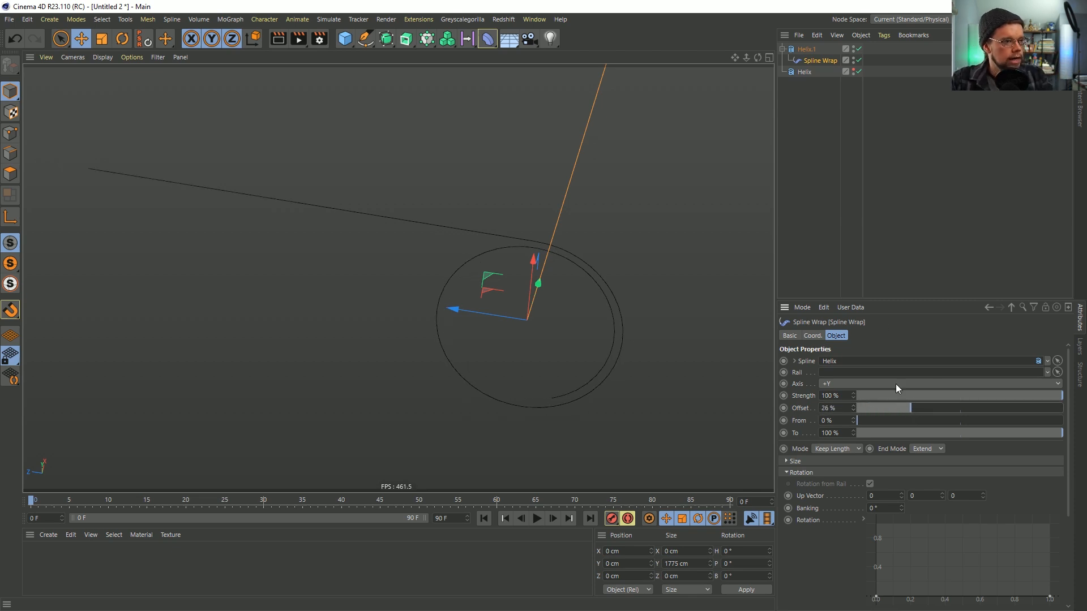
Try an Instance of the wrapped helix moved away from the original, and delete it
left_click(789, 49)
left_click(782, 49)
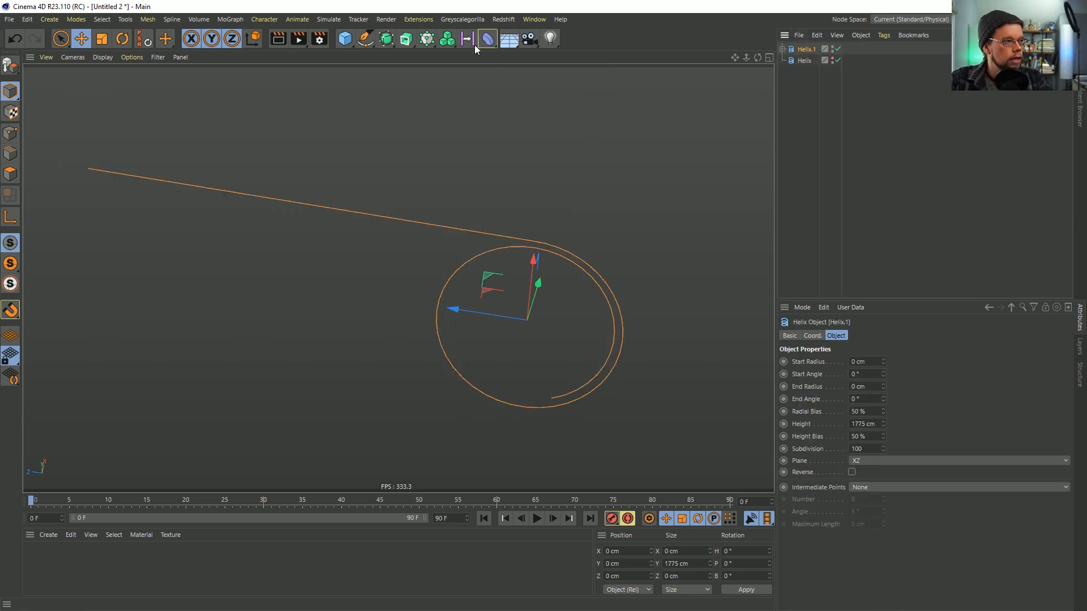
left_click(387, 39)
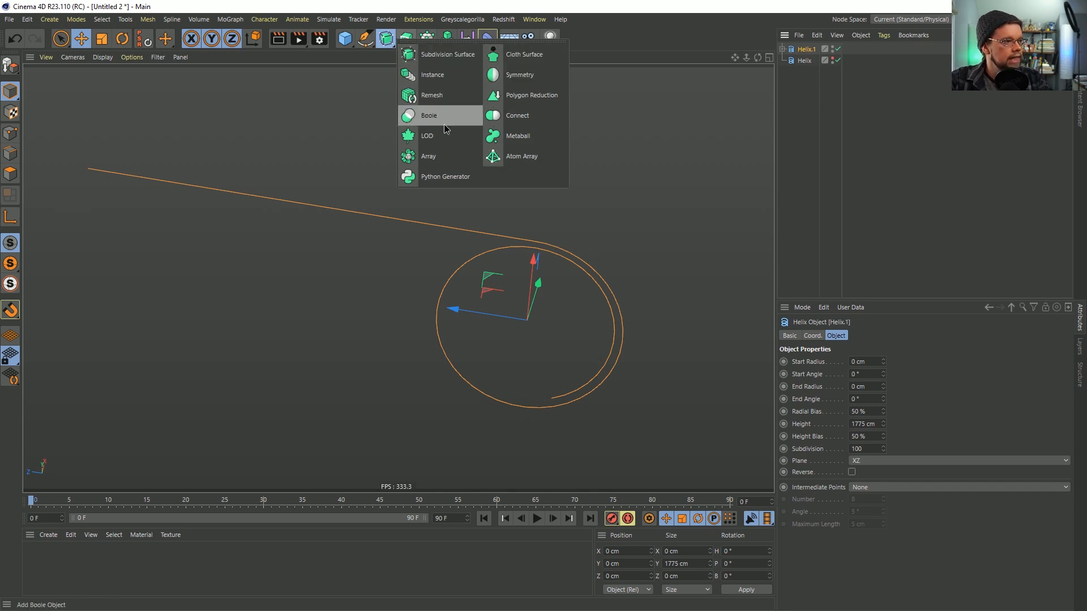
left_click(431, 74)
left_click_drag(613, 226, 617, 180, "alt")
left_click(782, 61)
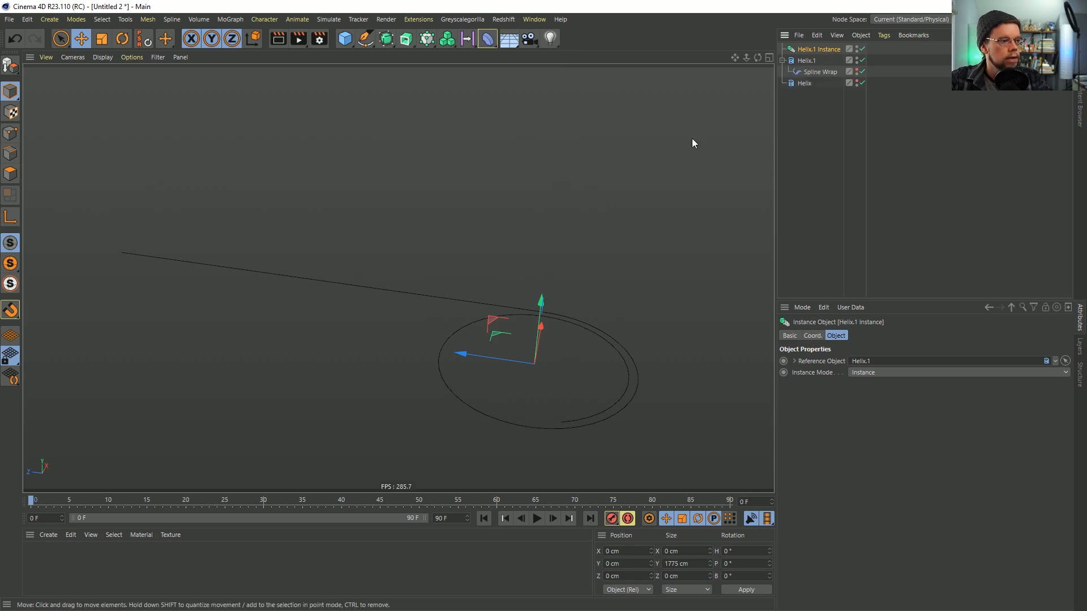
left_click_drag(539, 306, 628, 243)
key("ctrl+z")
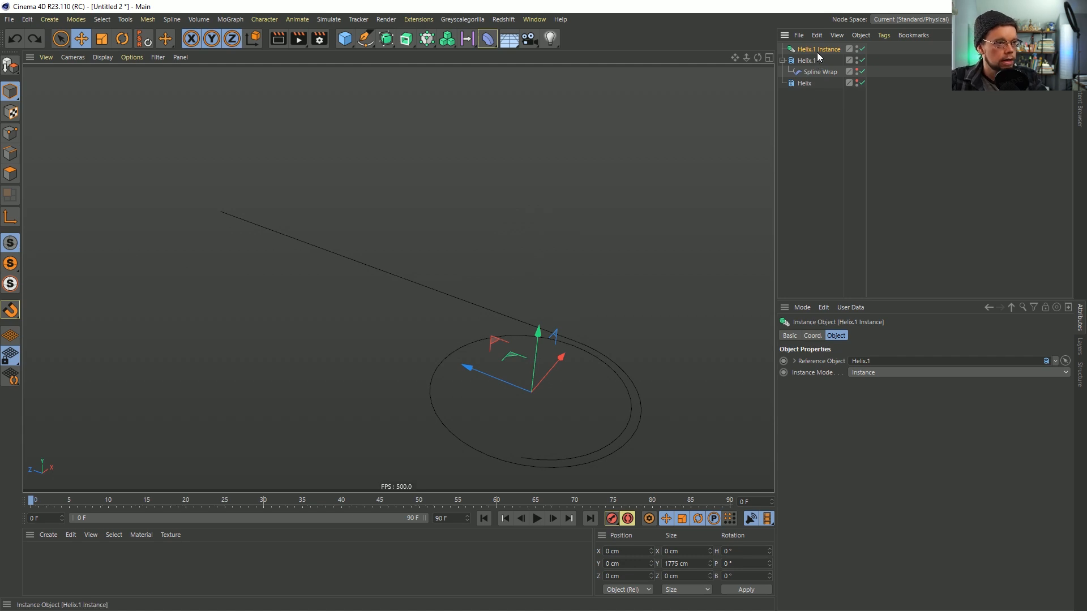
key("Delete")
Try duplicating only the wrapped helix and raising the copy, and undo both actions
left_click(812, 51)
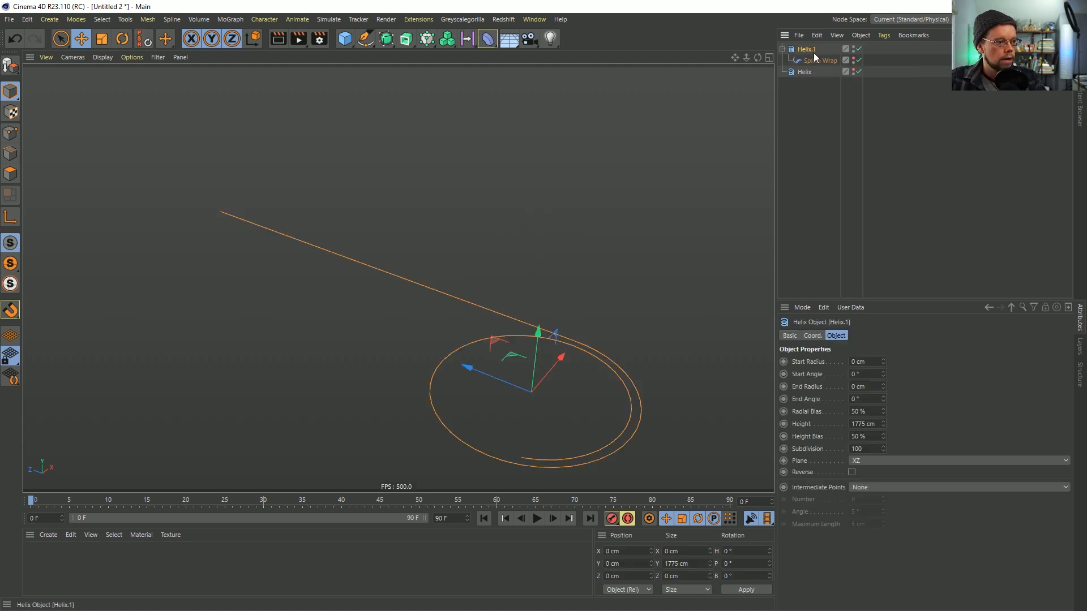
key("ctrl+c")
key("ctrl+v")
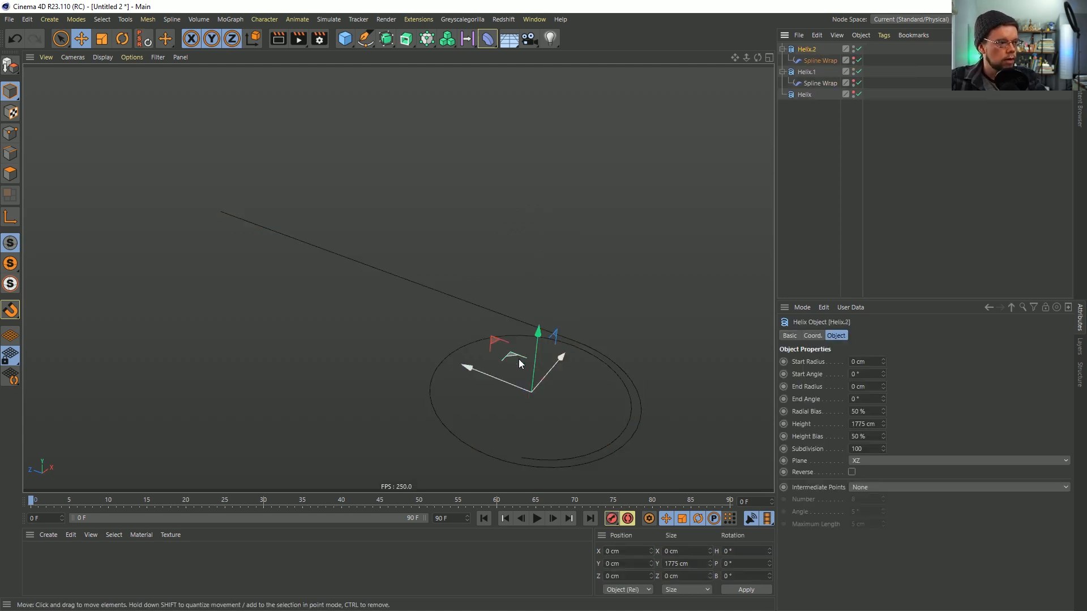
left_click_drag(538, 335, 549, 204)
key("ctrl+z")
key("ctrl+z")
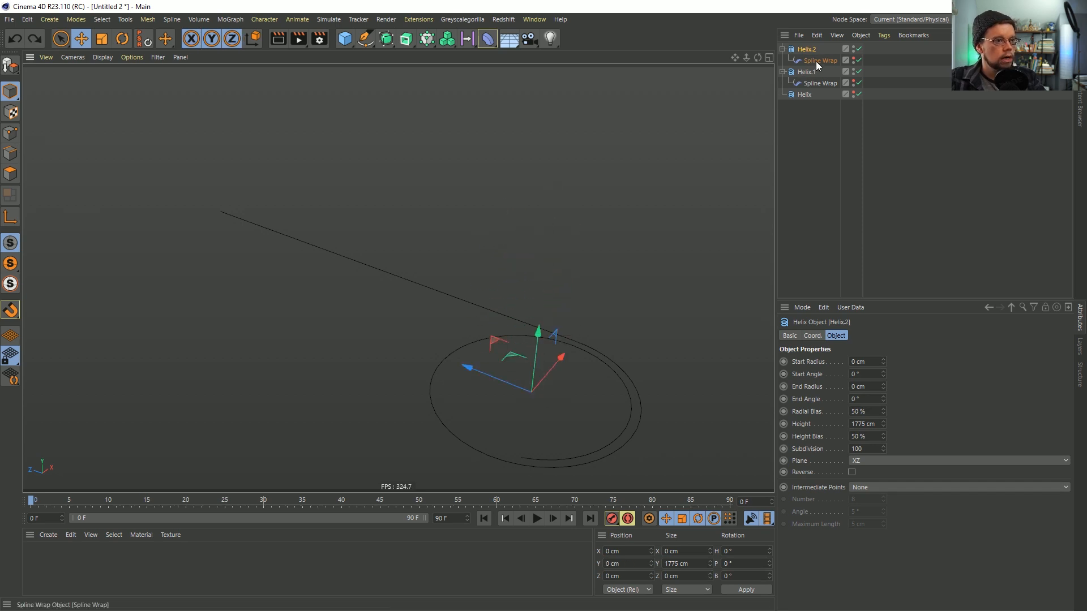
Duplicate the wrapped helix together with its coiled guide helix and raise both copies about 246 cm in Y
left_click(805, 71, "ctrl")
key("ctrl+c")
key("ctrl+v")
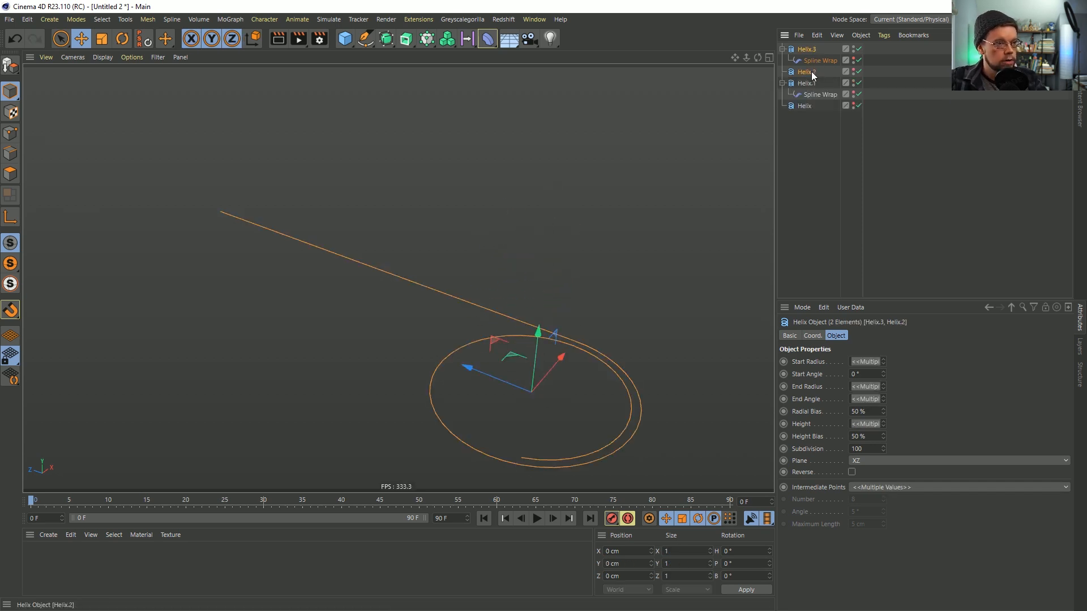
left_click_drag(538, 334, 526, 214)
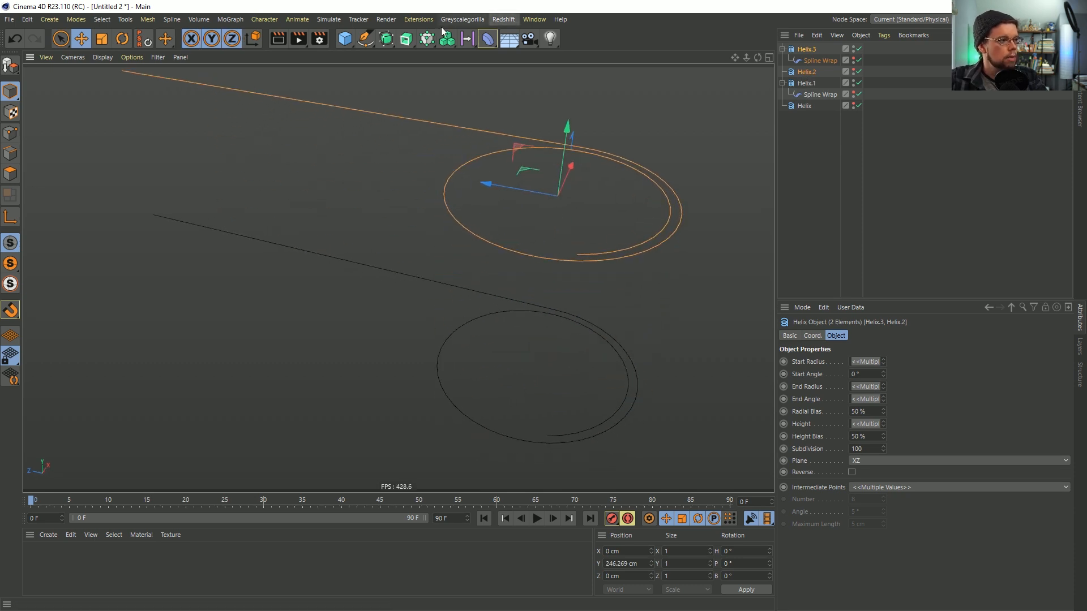
Add a Loft and place the two wrapped helixes, Helix.3 and Helix.1, inside it as children
left_click_drag(403, 43, 426, 59)
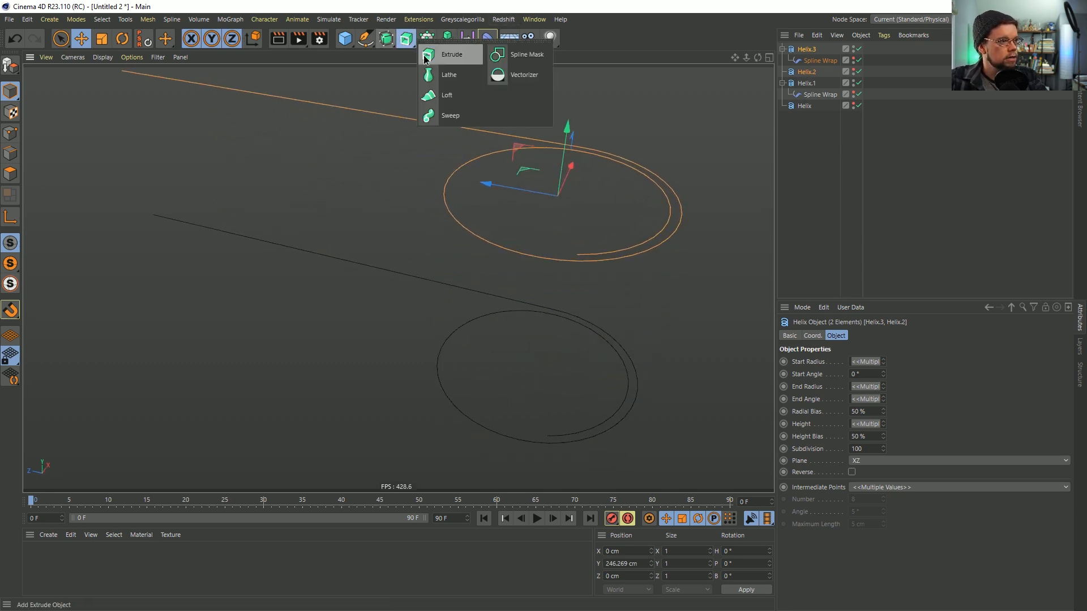
left_click(453, 95)
left_click(808, 62)
left_click(813, 96, "ctrl")
left_click_drag(813, 96, 803, 50)
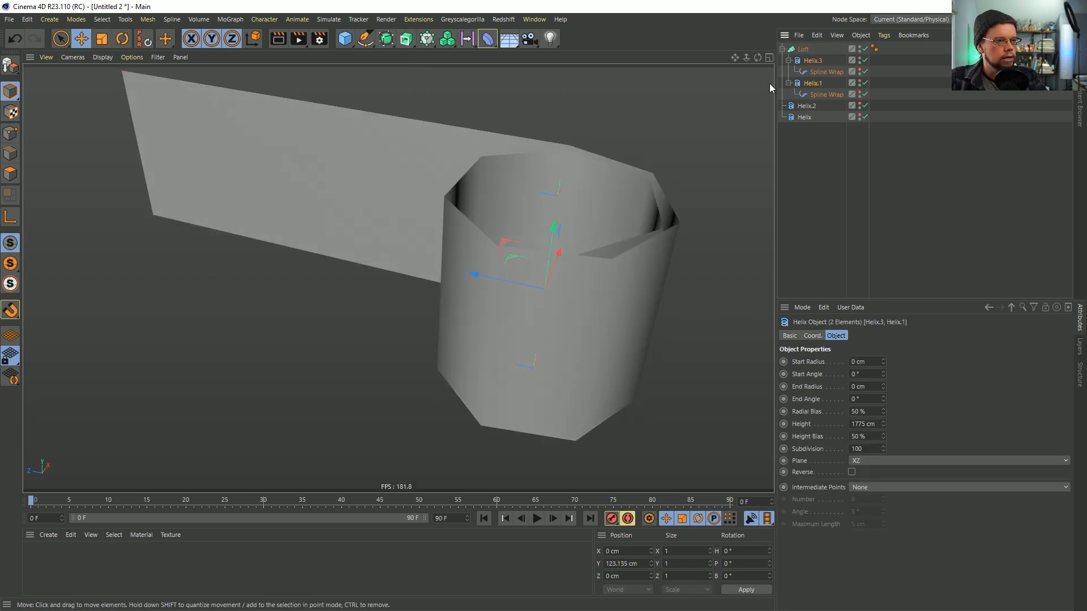
Set the Loft's Mesh Subdivision U to 115 and display the shaded model with its mesh lines
left_click(803, 50)
left_click_drag(891, 367, 891, 345)
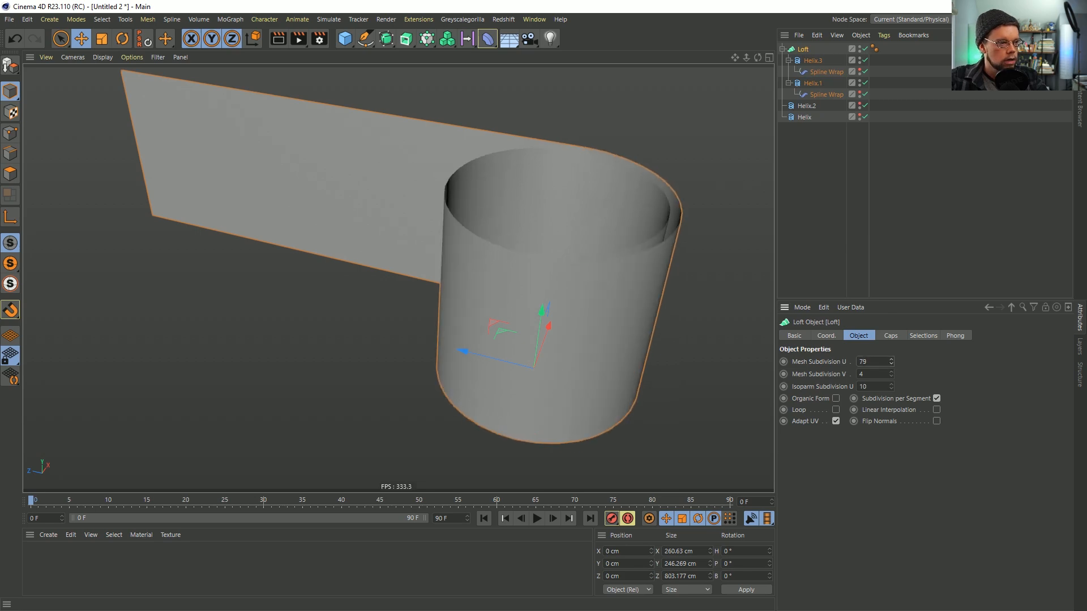
key("n")
key("b")
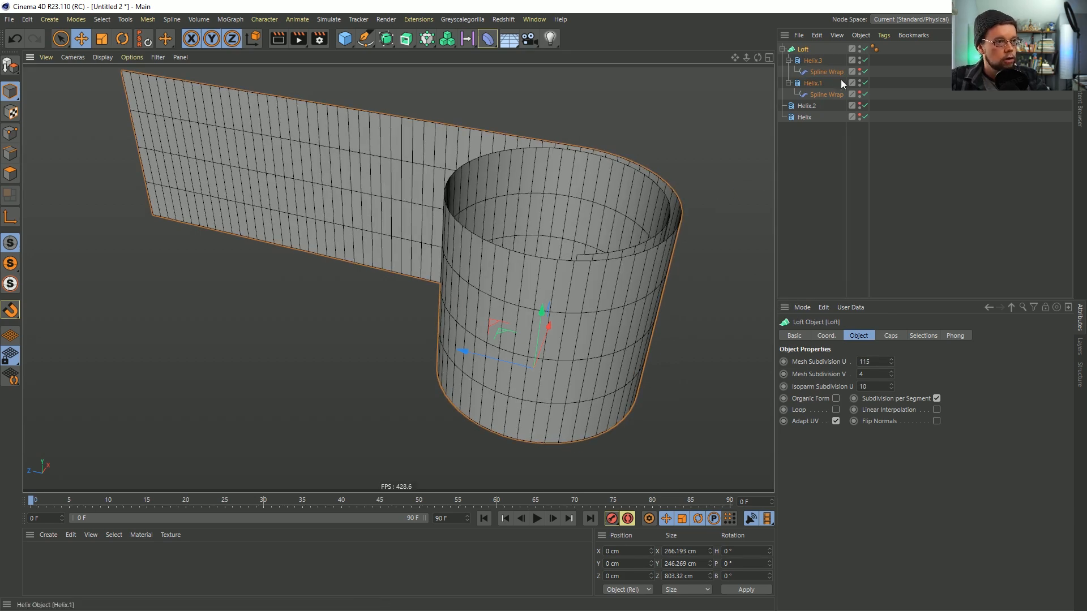
Select both Spline Wrap deformers and change their shared offset to 24 %
left_click(825, 71)
left_click(826, 95, "ctrl")
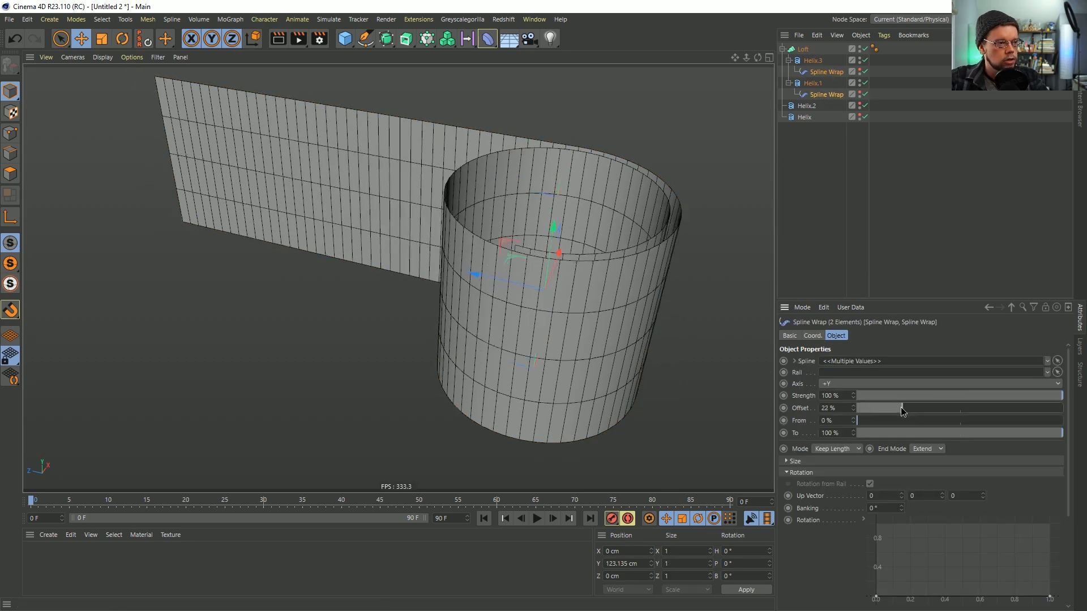
left_click_drag(858, 408, 905, 408)
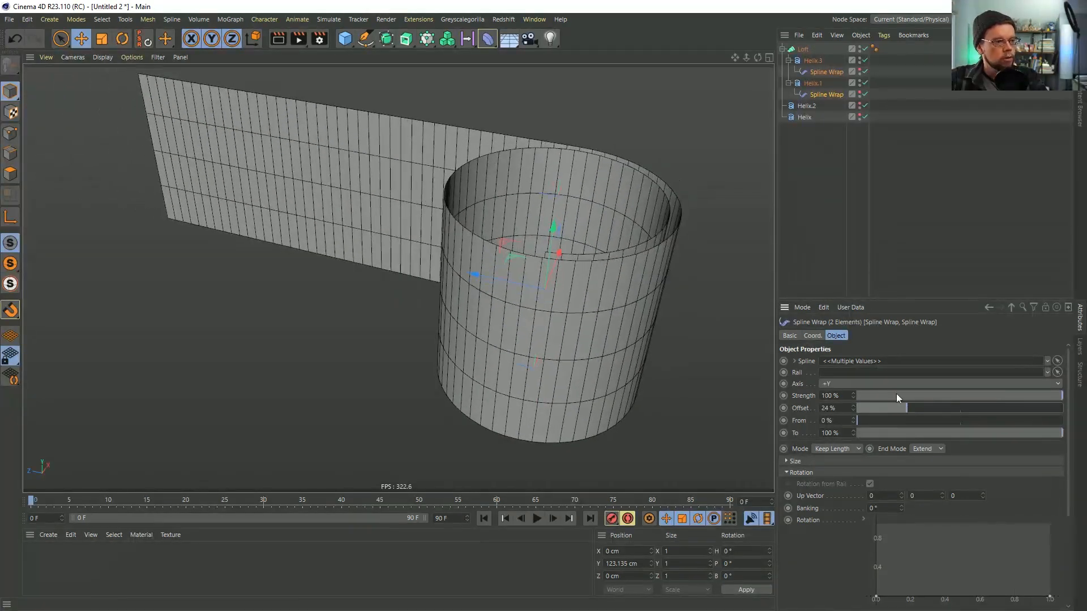
Try a start radius of 141 cm on the upper coiled guide helix, Helix.2
left_click(816, 62)
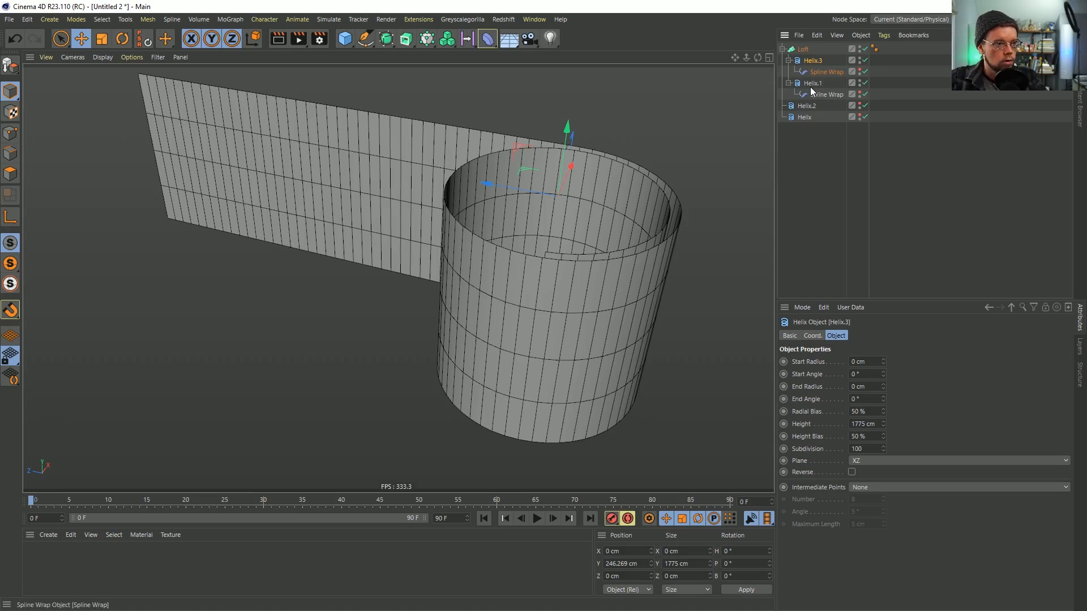
left_click(809, 107)
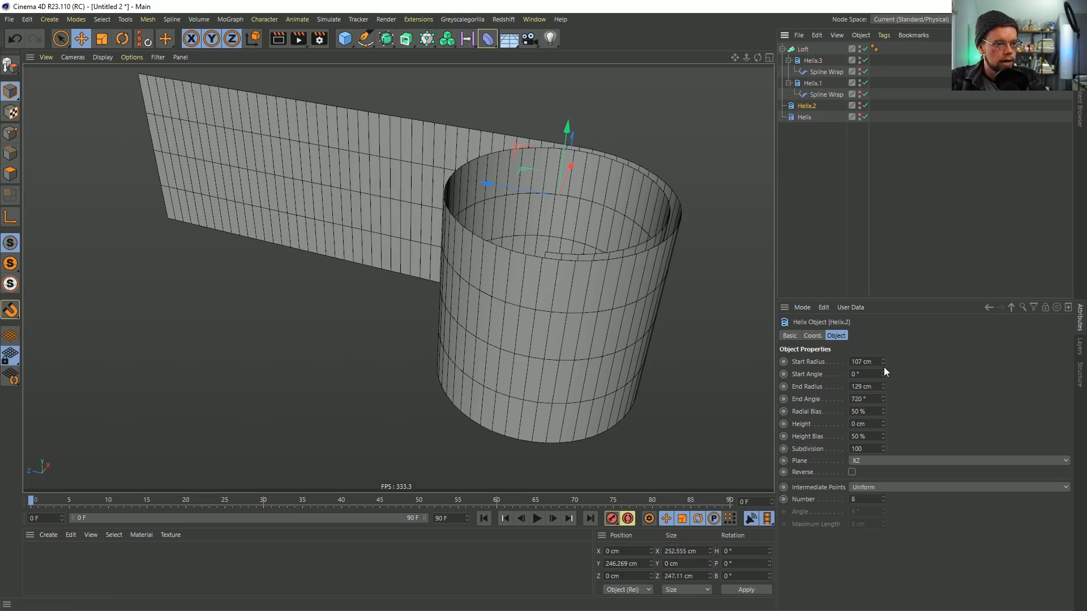
left_click_drag(883, 361, 883, 342)
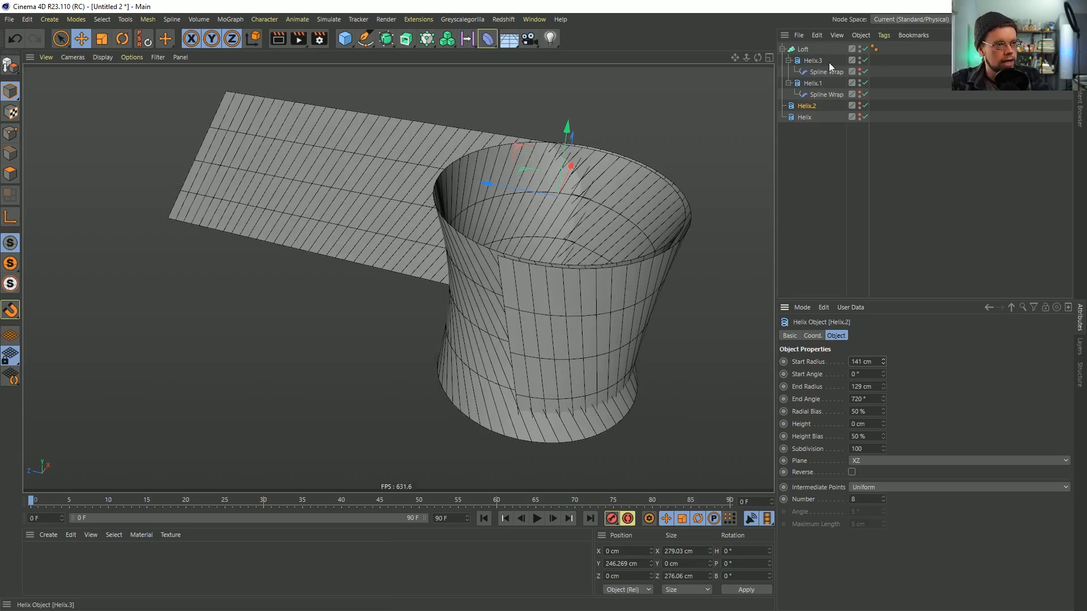
Select both Spline Wrap deformers again and slide their offset to 100 % to test the distorted strip
left_click(812, 73)
left_click(816, 92, "ctrl")
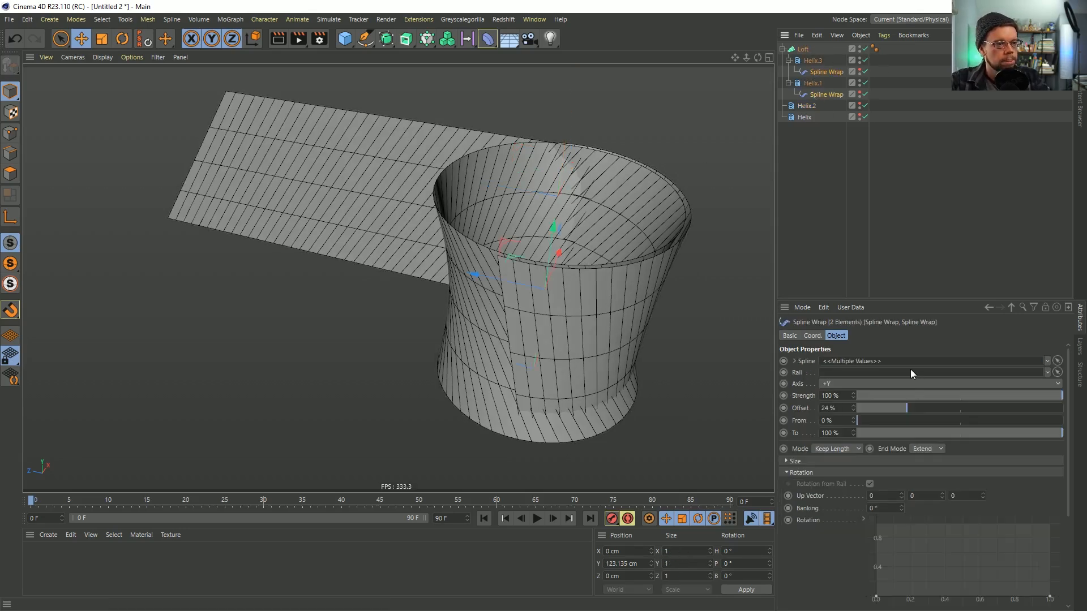
left_click_drag(899, 406, 960, 438)
Undo the offset tests on both Spline Wraps and the upper guide helix's radius change
key("ctrl+z")
key("ctrl+z")
key("ctrl+z")
key("ctrl+z")
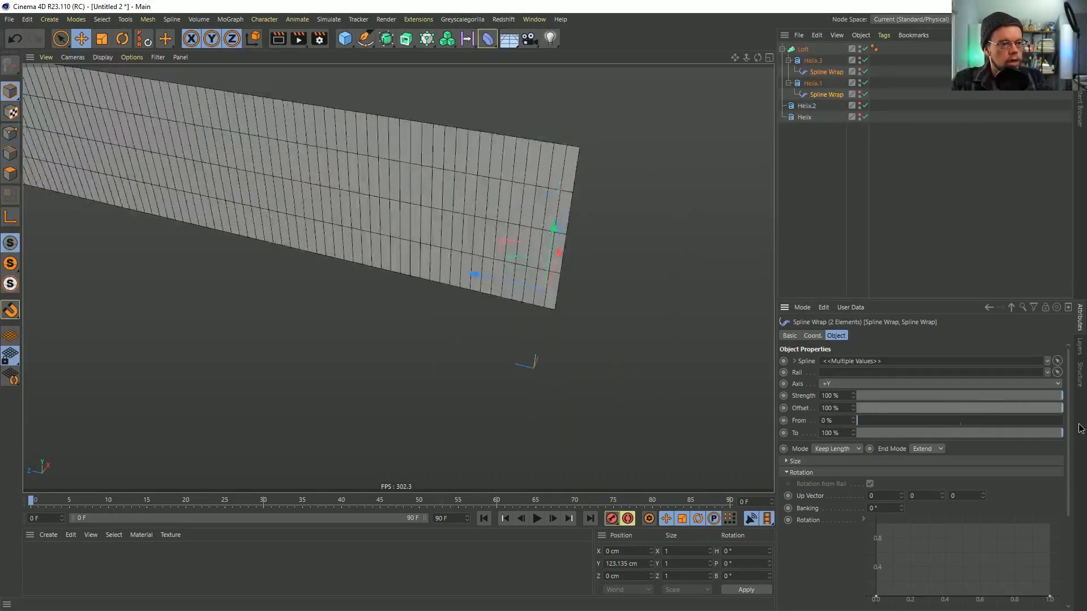
key("ctrl+z")
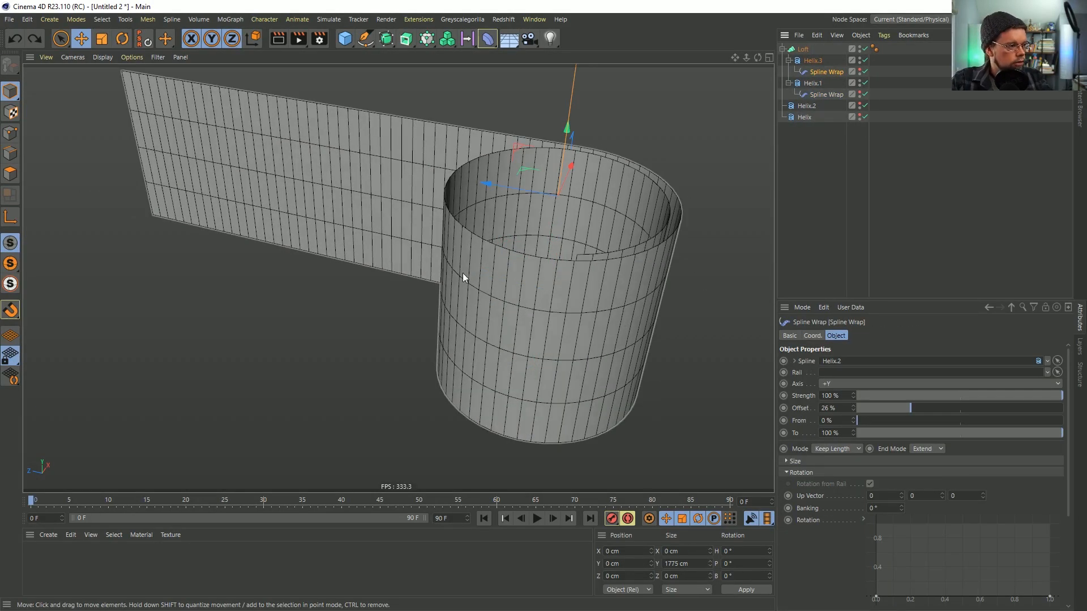
Save the scene as [2a]Helix_Wrap.c4d in the Episode 8 SceneFiles folder
key("ctrl+s")
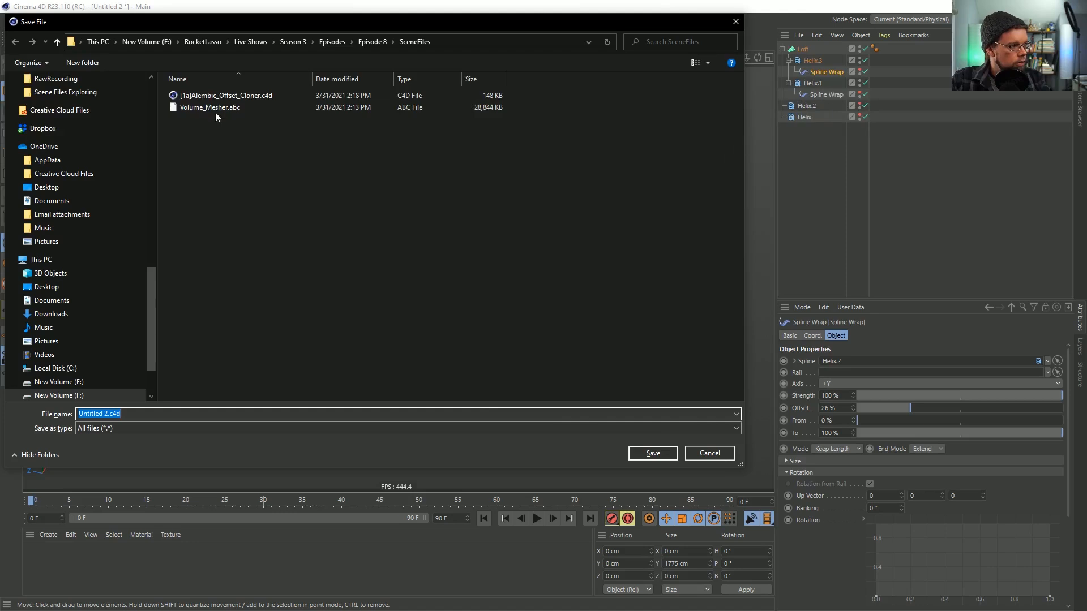
left_click(205, 97)
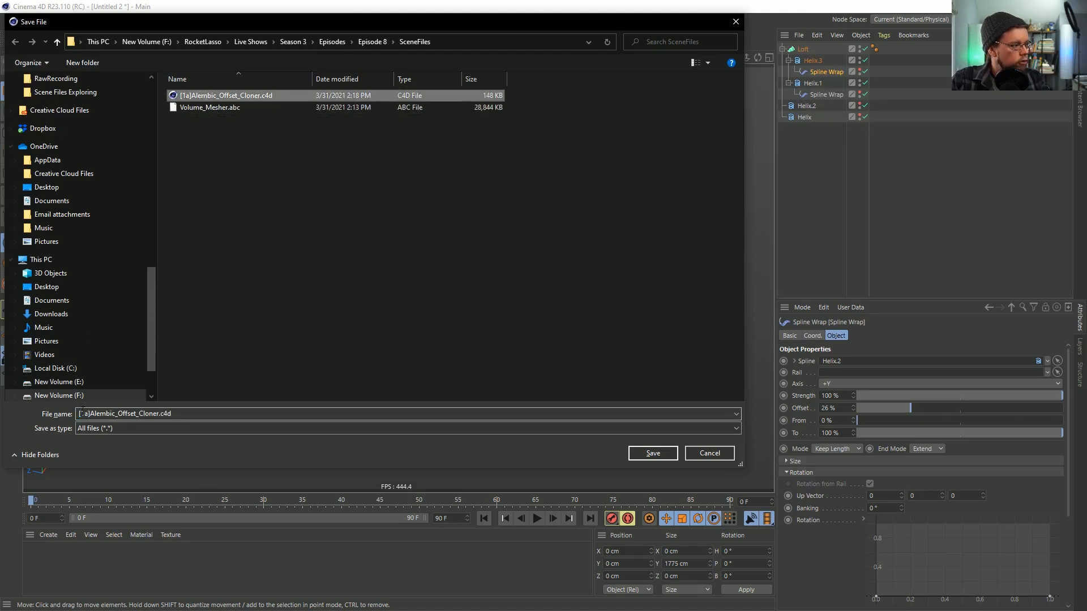
left_click(88, 414)
left_click(85, 414)
key("BackSpace")
type("2")
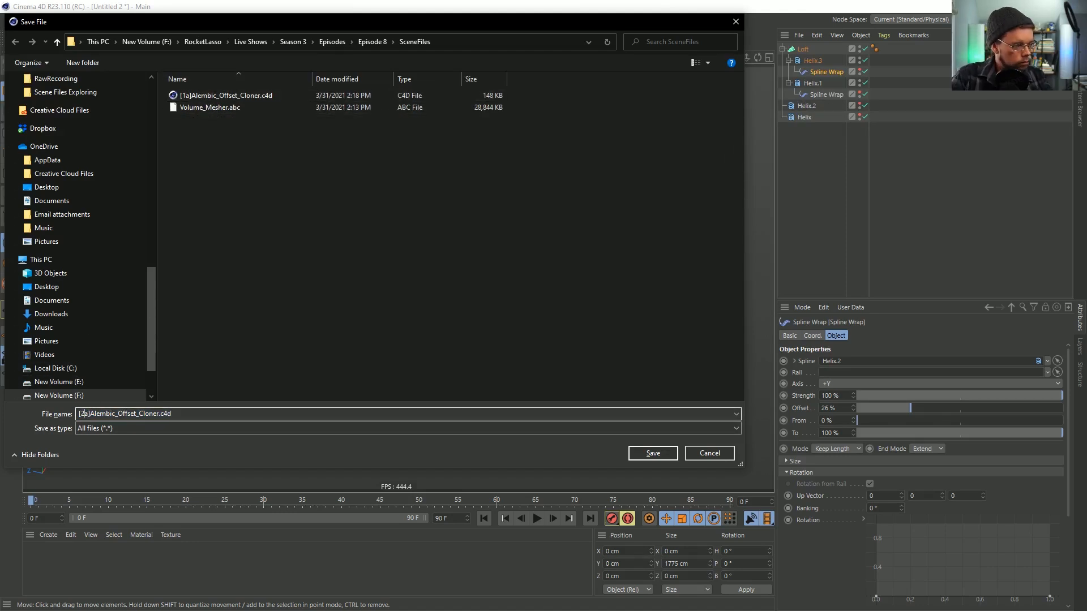
key("shift+Right")
key("shift+Right")
key("shift+Right")
key("shift+Right")
key("shift+Right")
key("shift+Right")
key("shift+Right")
key("shift+Right")
key("shift+Right")
key("shift+Right")
key("shift+Right")
key("shift+Right")
key("shift+Right")
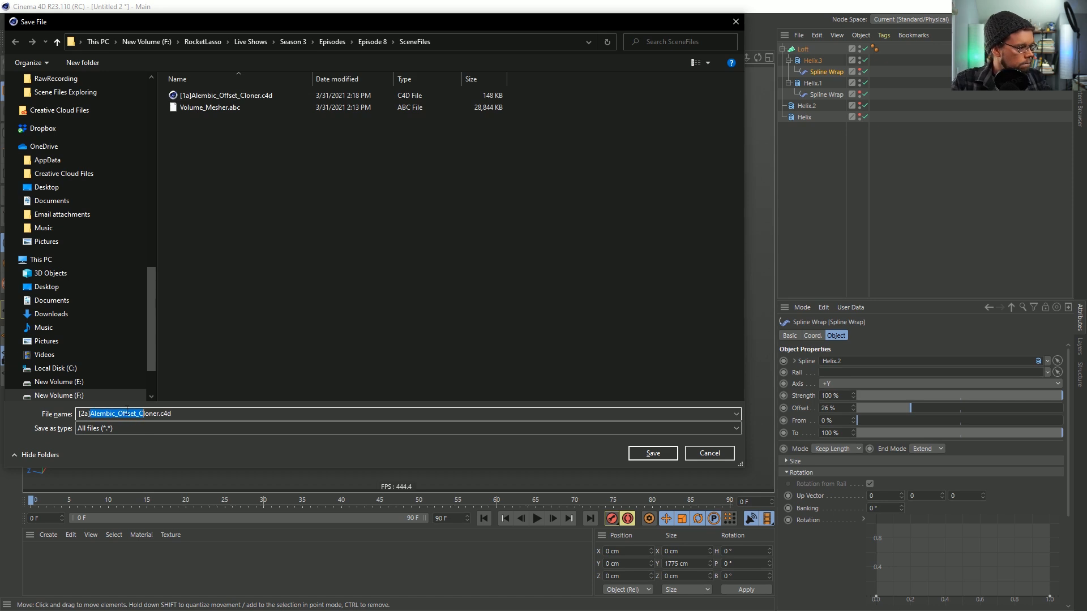
type("H")
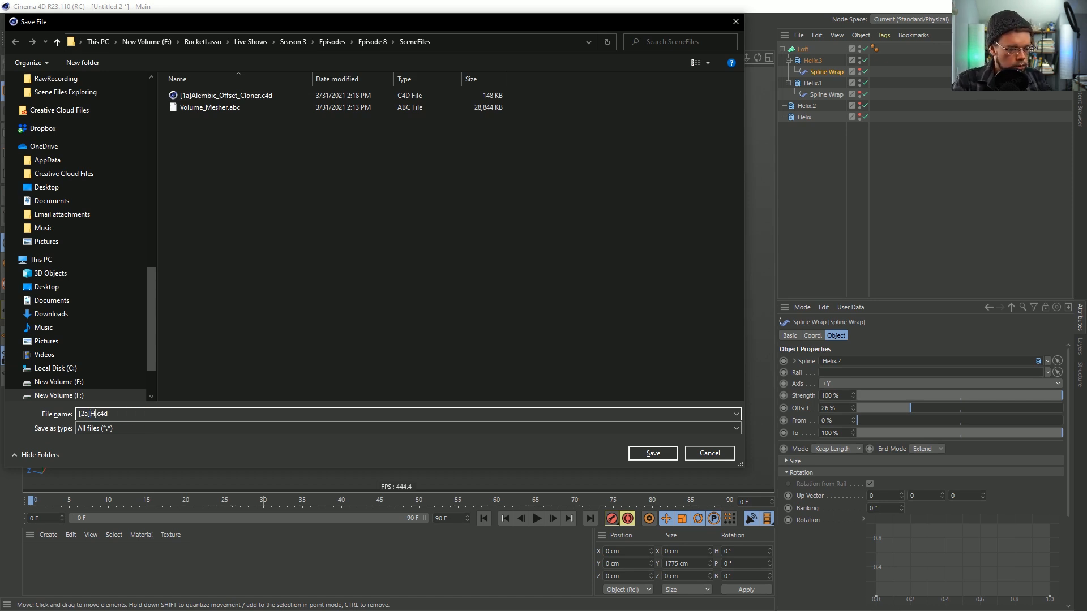
type("_War")
type("p")
key("Return")
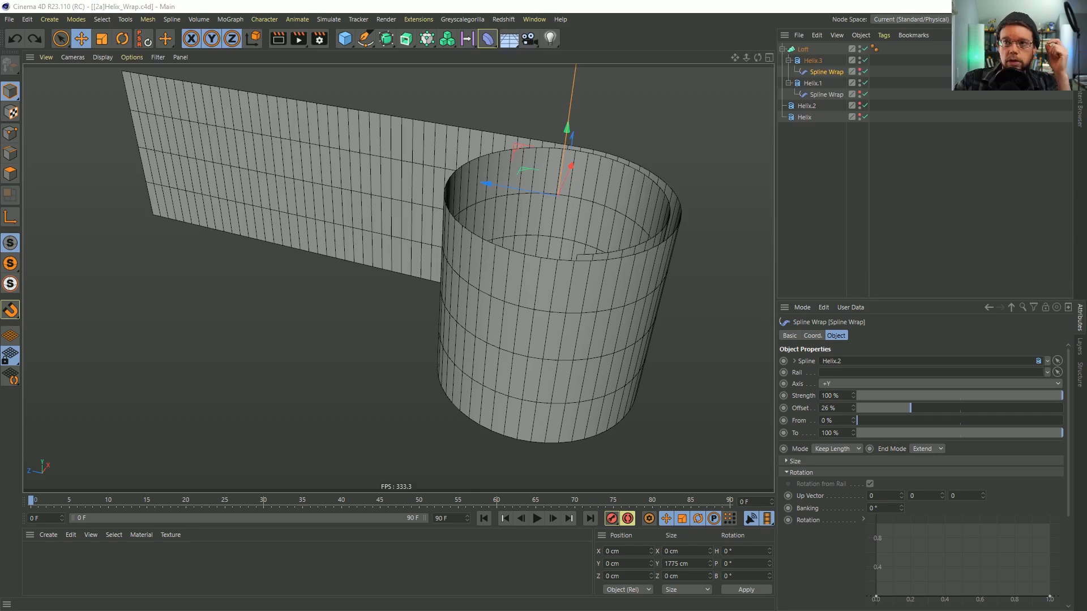
Switch to the browser and examine in the Instagram reference video how the film wraps around the eggplant
left_click_drag(1086, 159, 237, 72)
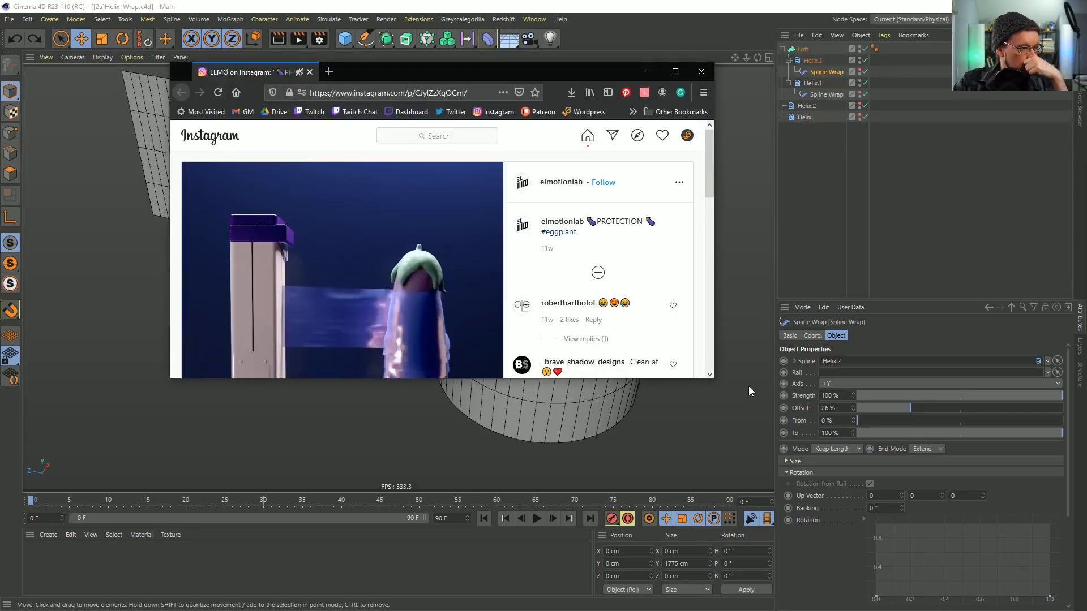
left_click_drag(712, 381, 847, 545)
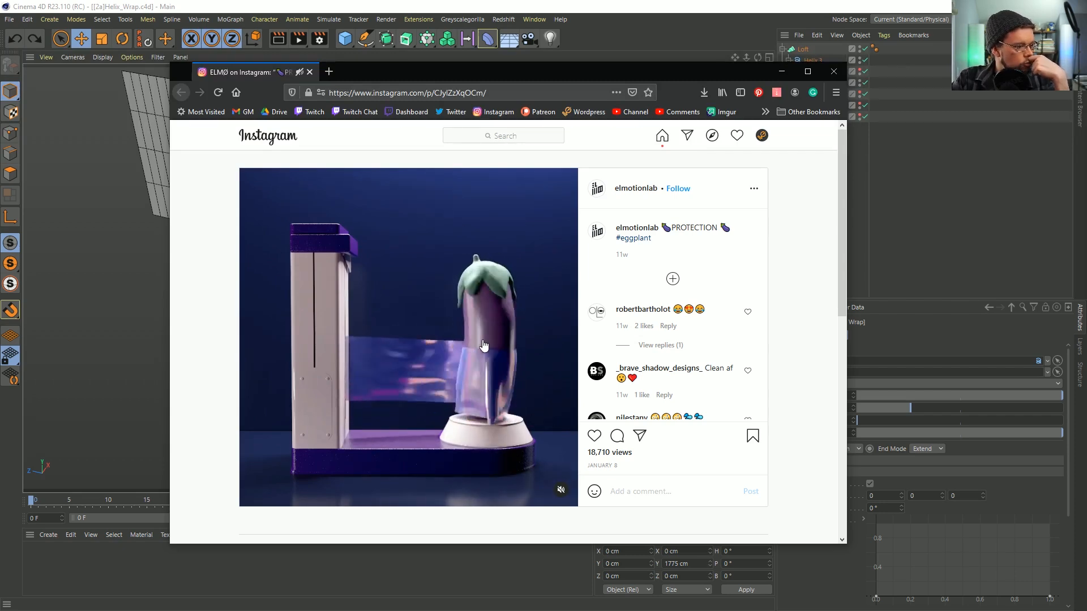
left_click_drag(623, 76, 1086, 124)
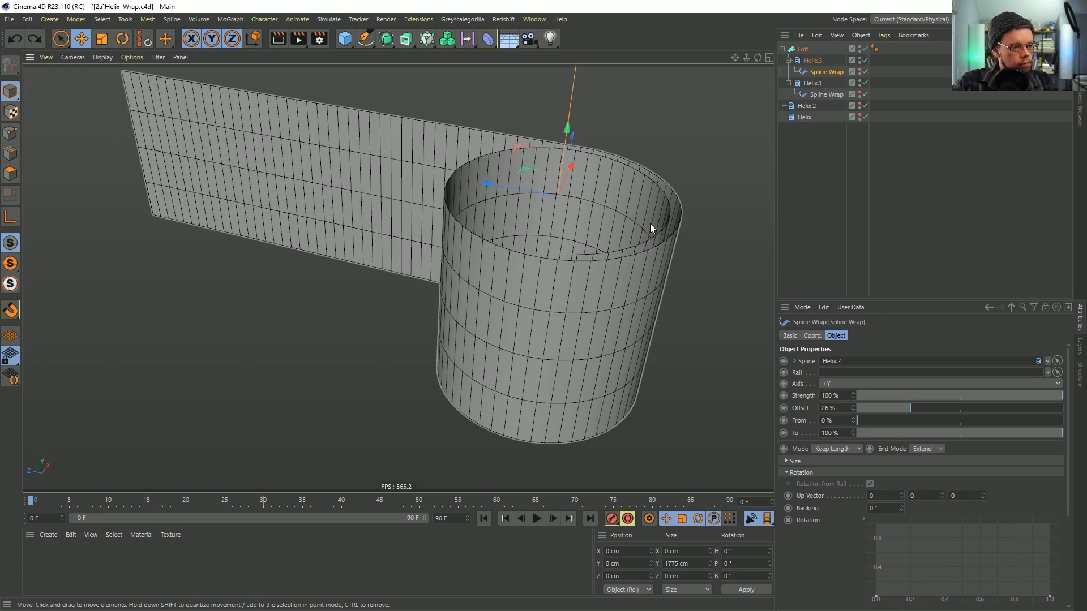
Clear the scene by deleting the Loft with its wrapped helixes and the two guide helixes
left_click(792, 49)
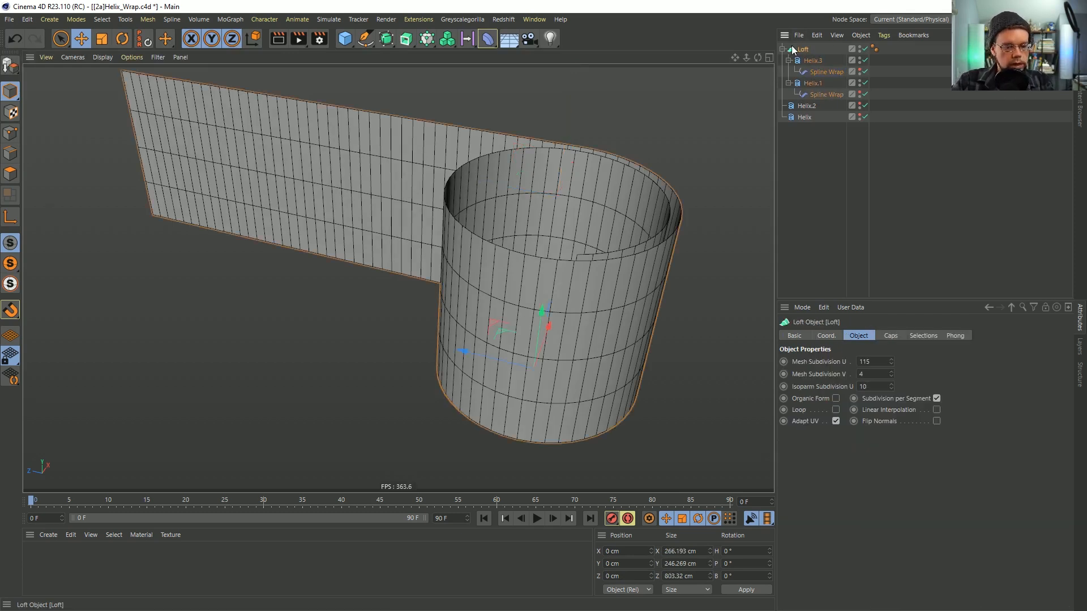
key("Delete")
left_click(792, 48)
key("Delete")
left_click(792, 49)
key("Delete")
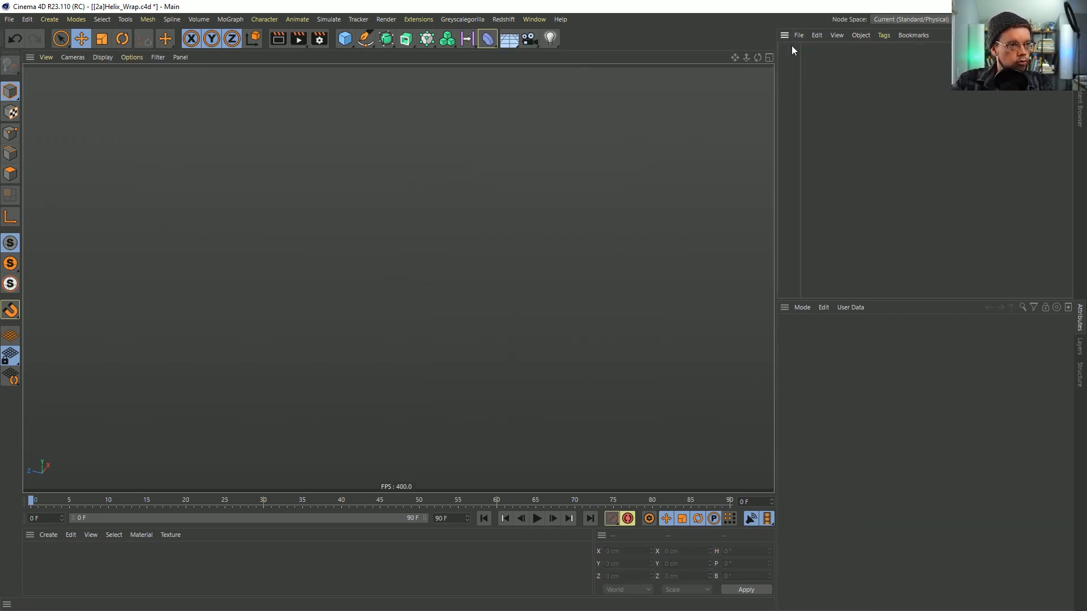
Add a default cylinder to the empty scene
left_click(345, 38)
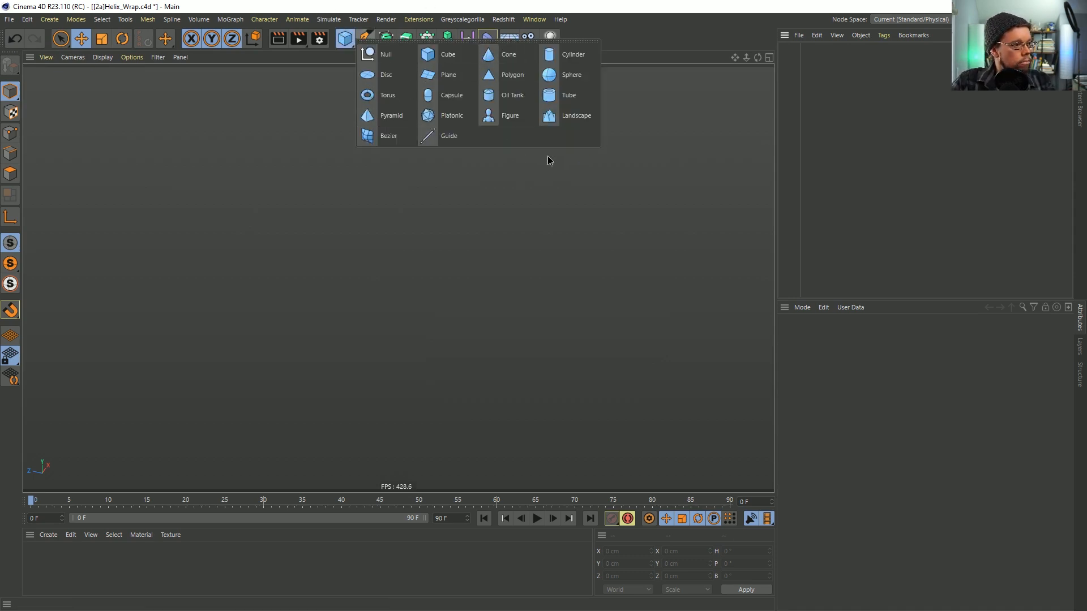
left_click(554, 60)
middle_click_drag(591, 394, 450, 301, "alt")
left_click_drag(450, 301, 436, 300, "alt")
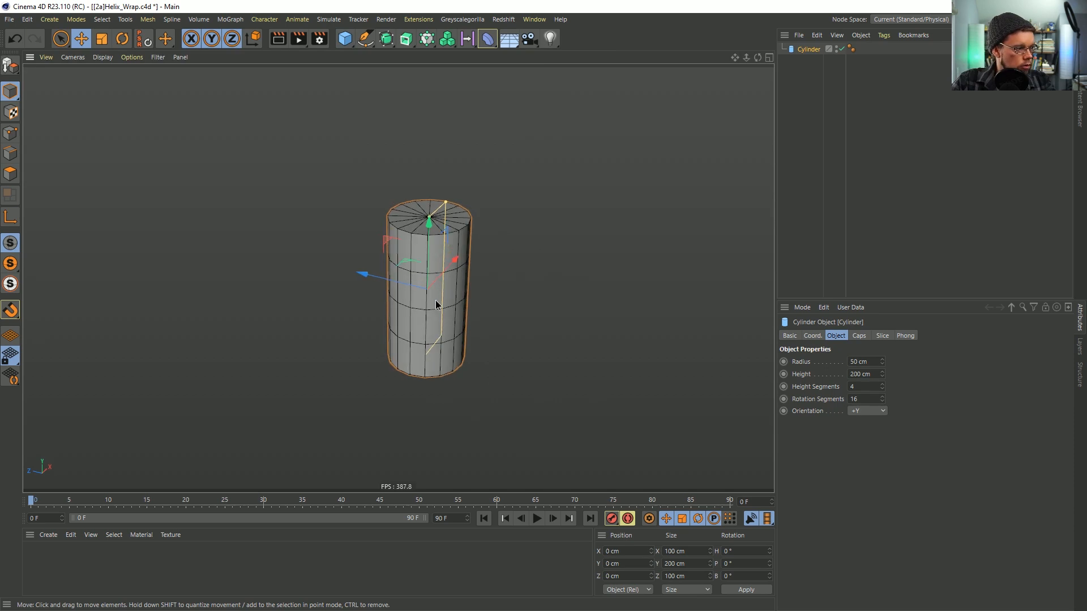
right_click_drag(436, 300, 457, 293, "alt")
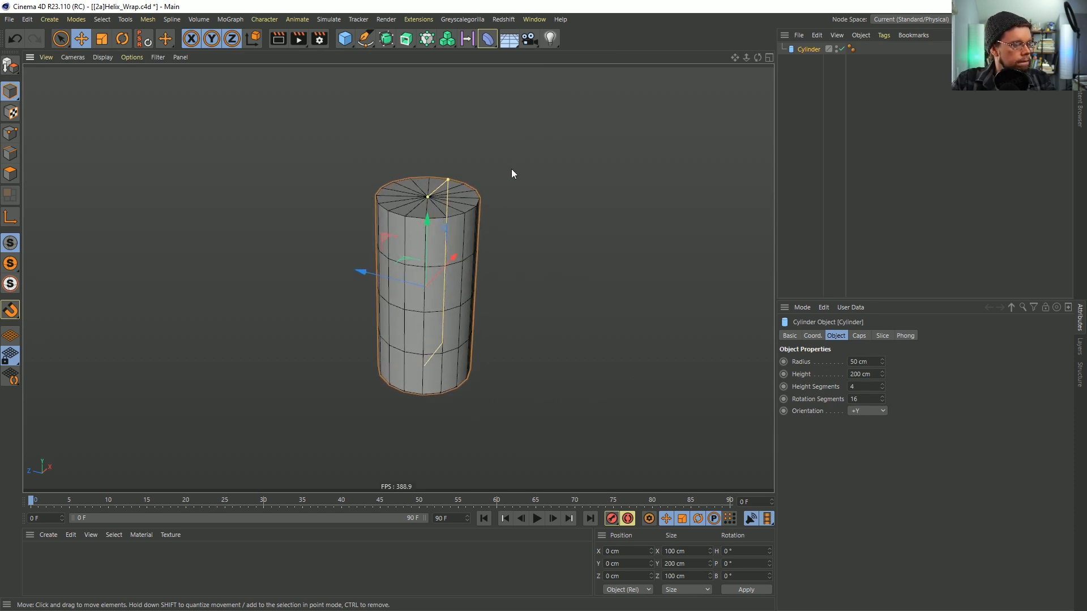
Add a null object at the cylinder's centre and rename it Rot
left_click(368, 45)
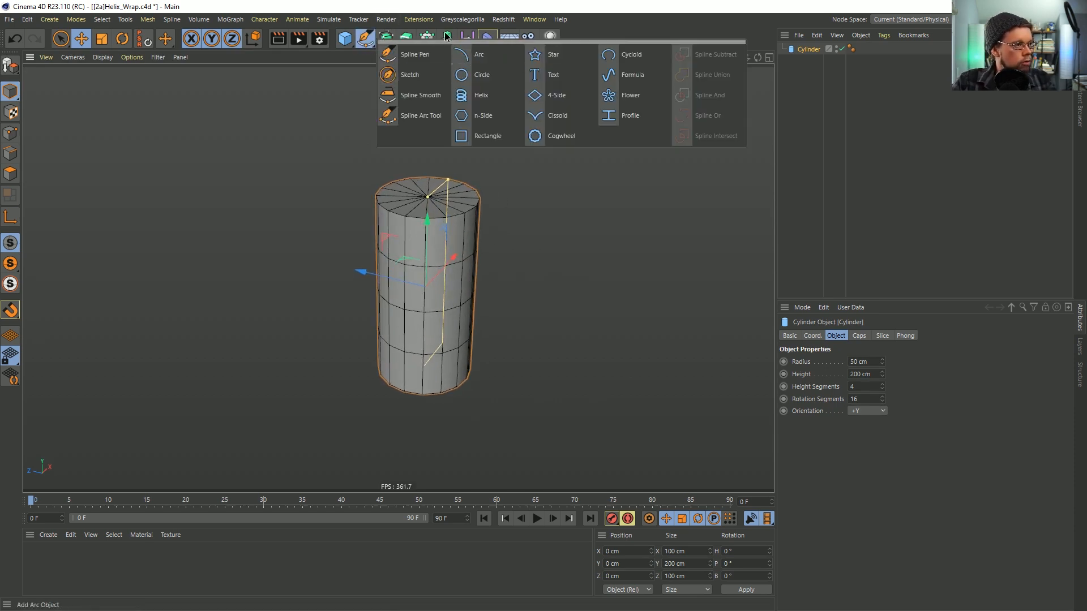
left_click(344, 38)
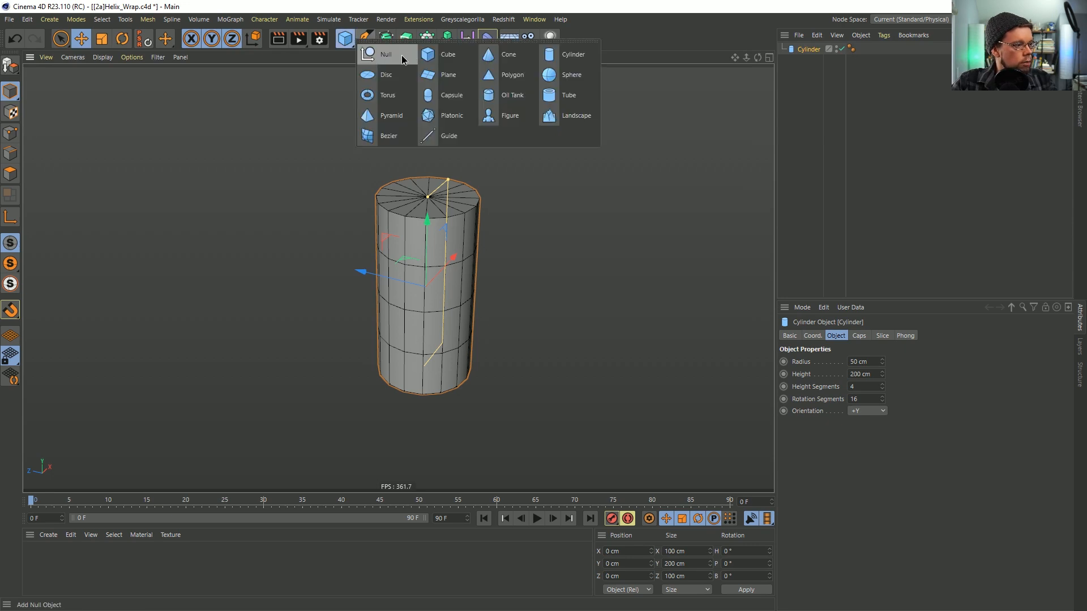
left_click(402, 60)
left_click_drag(585, 342, 497, 349, "alt")
double_click(802, 50)
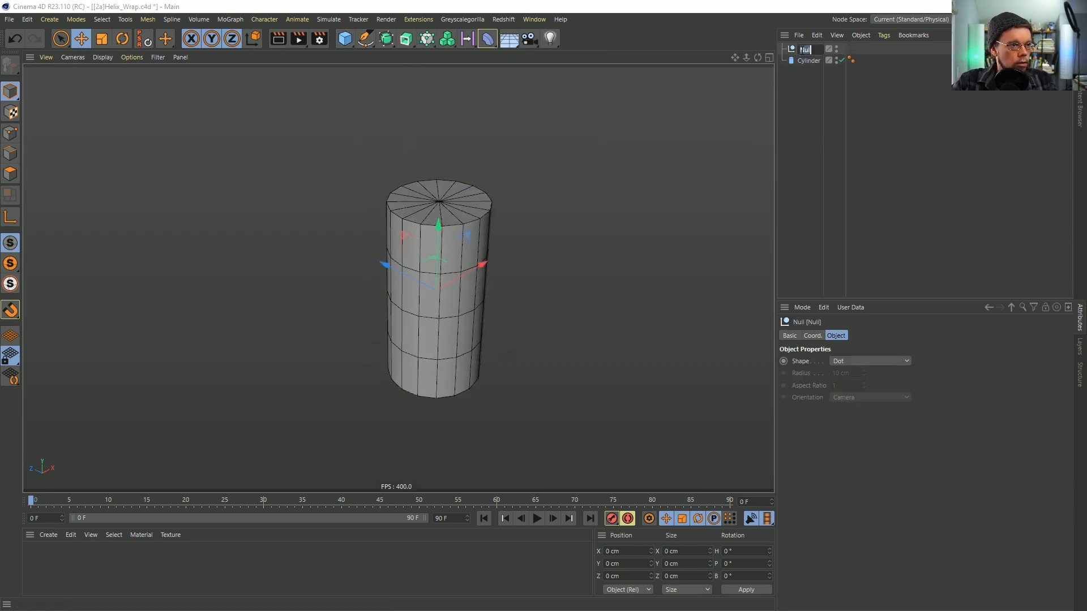
type("Rot")
key("Return")
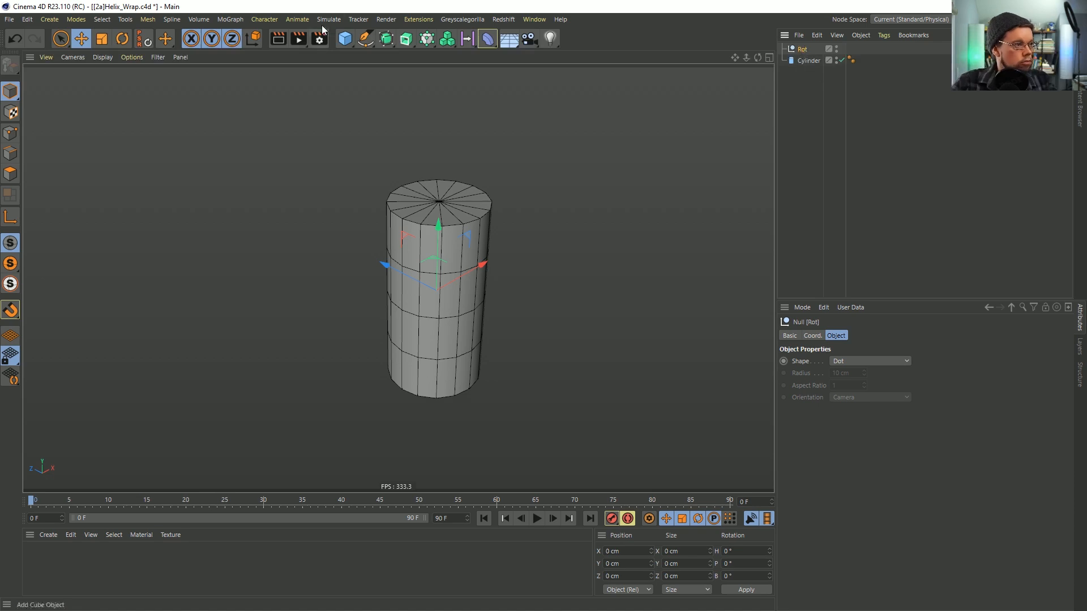
Add a null named a as a child of Rot and move it about 54 cm along X, just outside the cylinder
left_click(366, 39)
left_click(347, 40)
left_click(402, 60)
left_click_drag(810, 50, 802, 62)
left_click_drag(434, 292, 419, 260)
left_click_drag(603, 277, 497, 293)
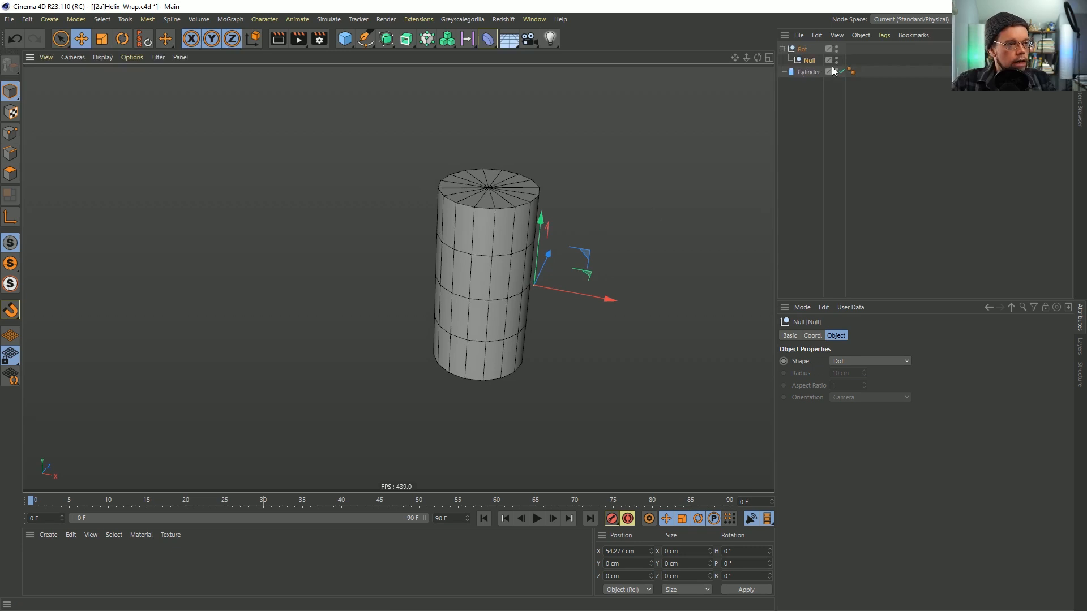
Animate the Rot null's heading rotation with keyframes from 0° at frame 0 to 720° at frame 90
left_click(801, 49)
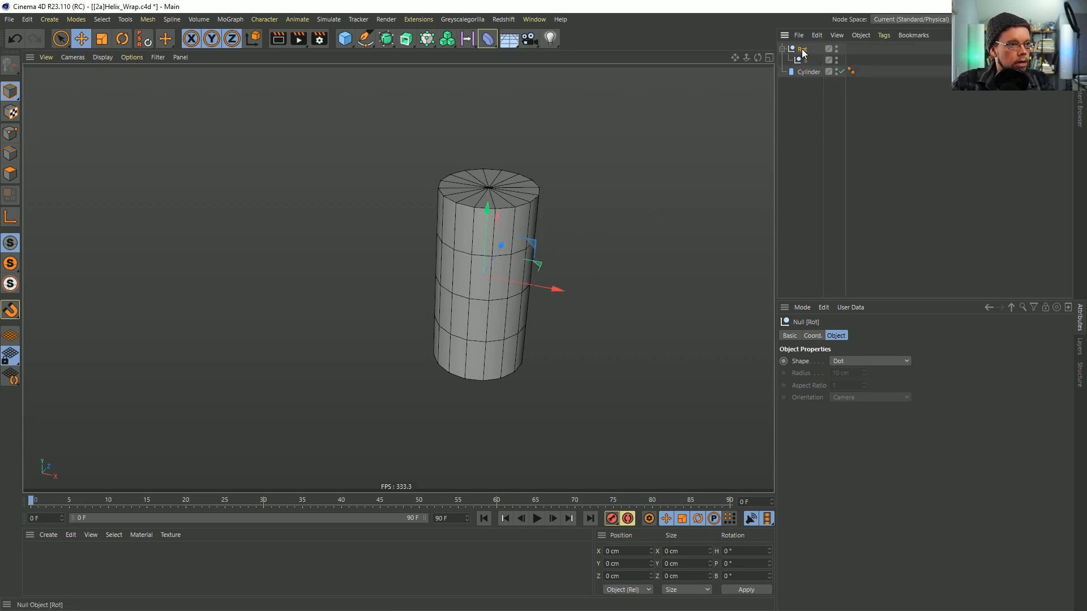
left_click(812, 336)
left_click_drag(981, 370, 981, 366)
key("ctrl+z")
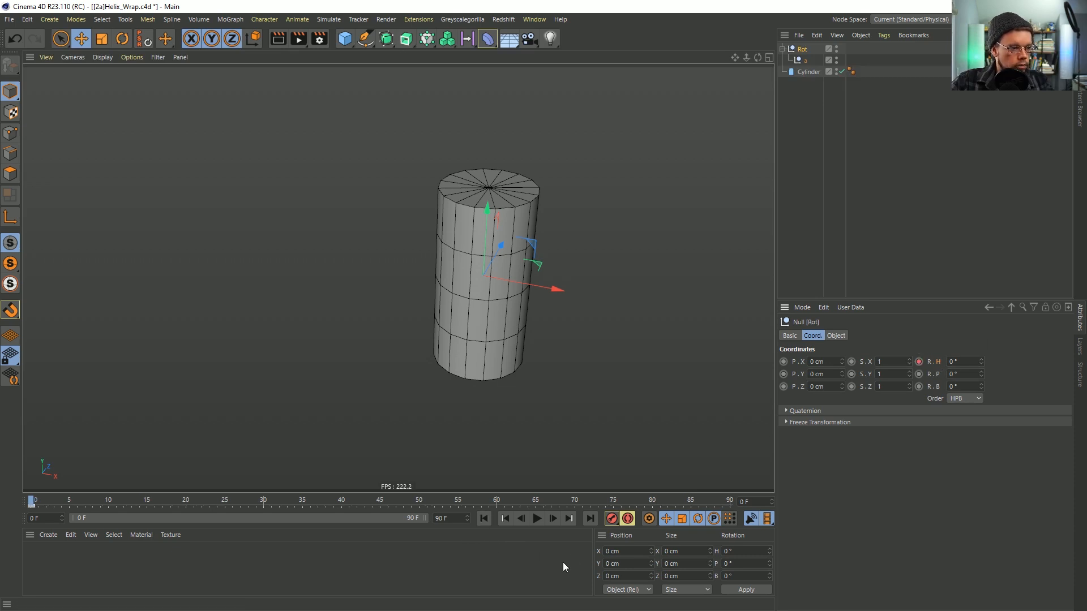
left_click(588, 518)
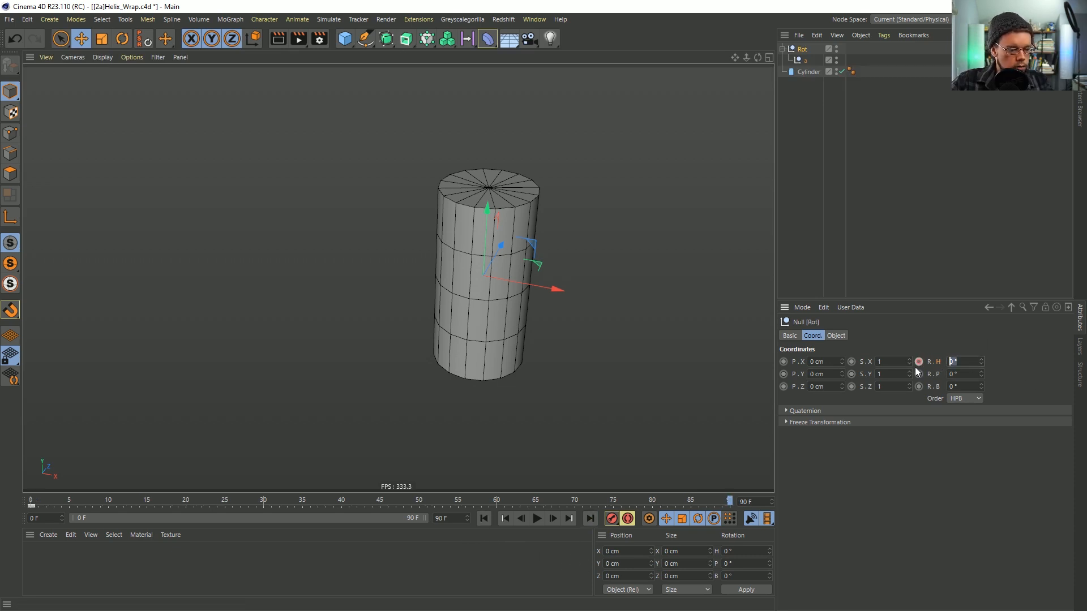
type("720")
key("Return")
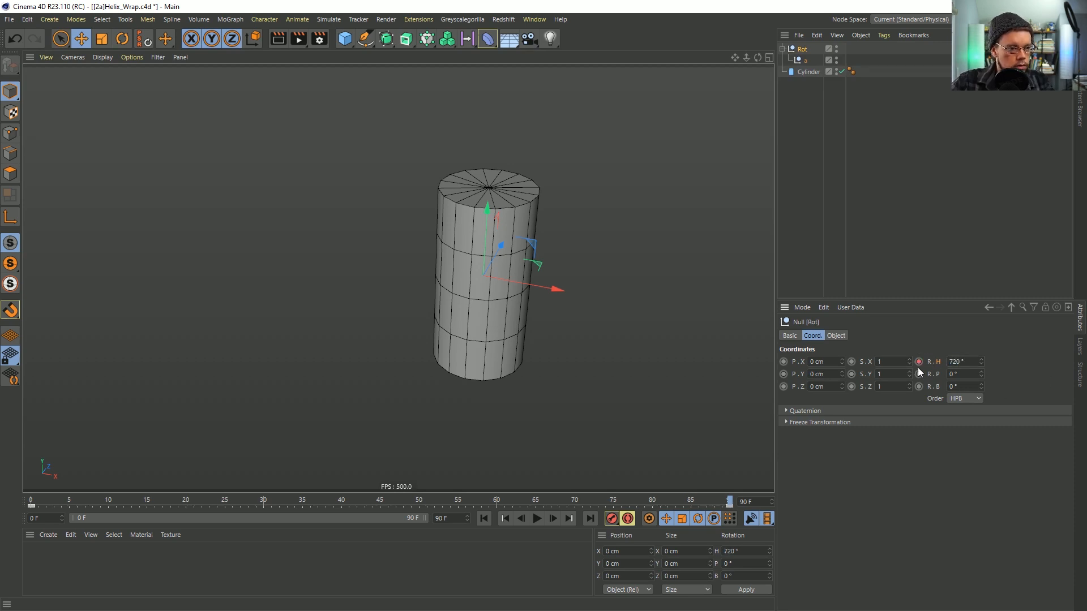
Play the animation to check null a orbiting the cylinder, and return to frame 0
left_click(486, 519)
left_click(538, 520)
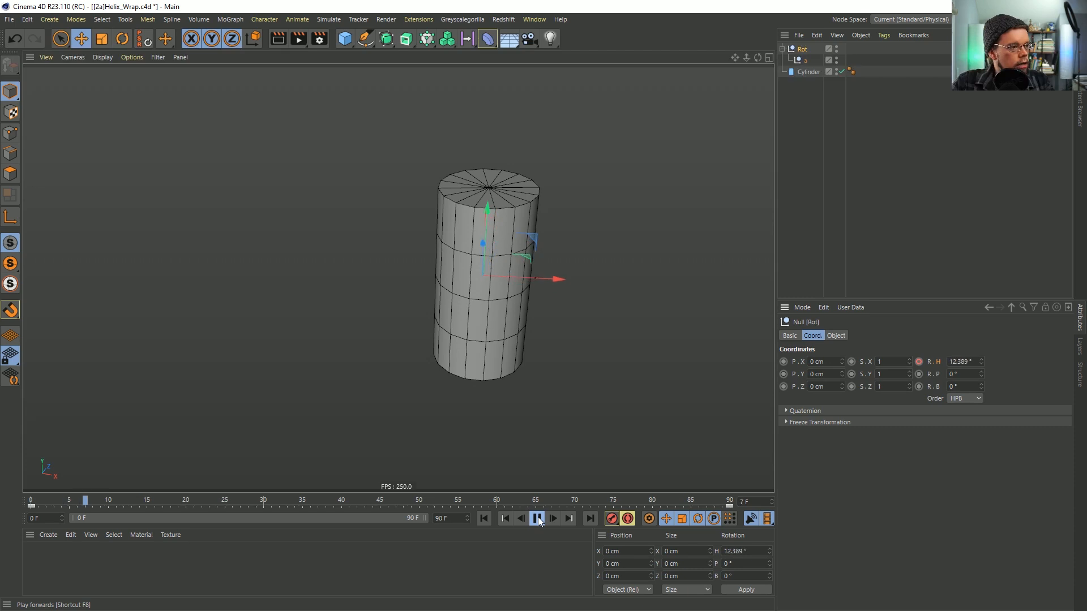
left_click(804, 61)
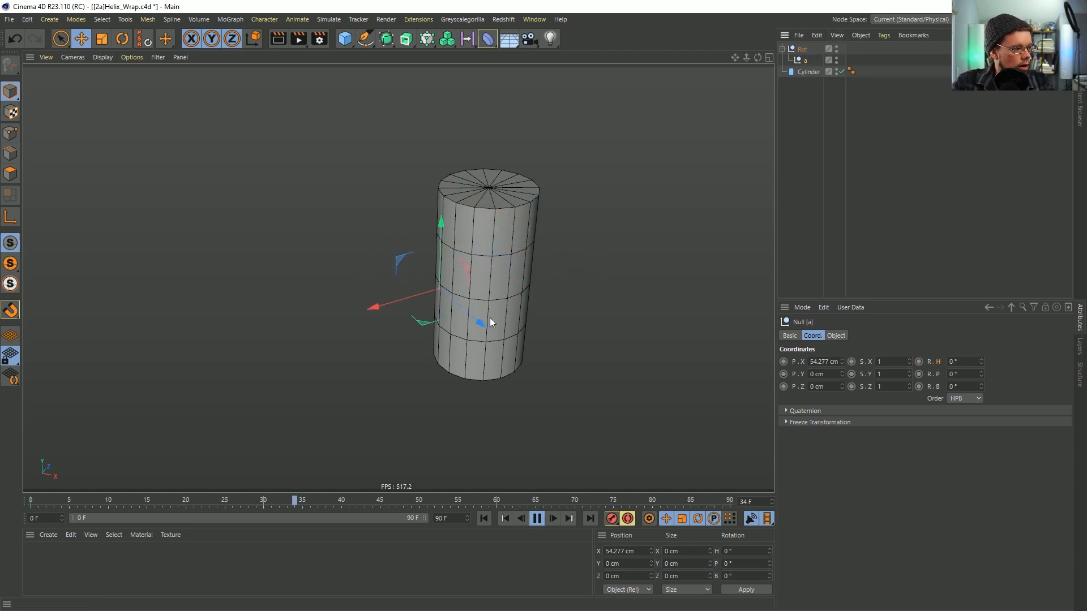
left_click(537, 518)
left_click(484, 520)
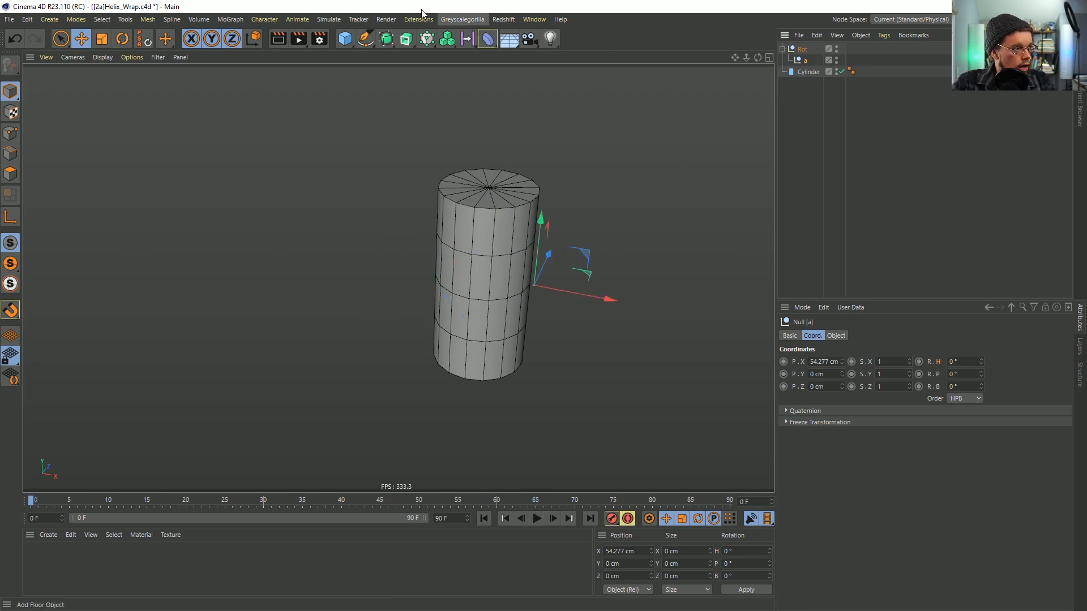
Add a MoGraph Tracer that traces null a, and play the animation to test its path
left_click_drag(447, 38, 470, 95)
left_click(805, 72)
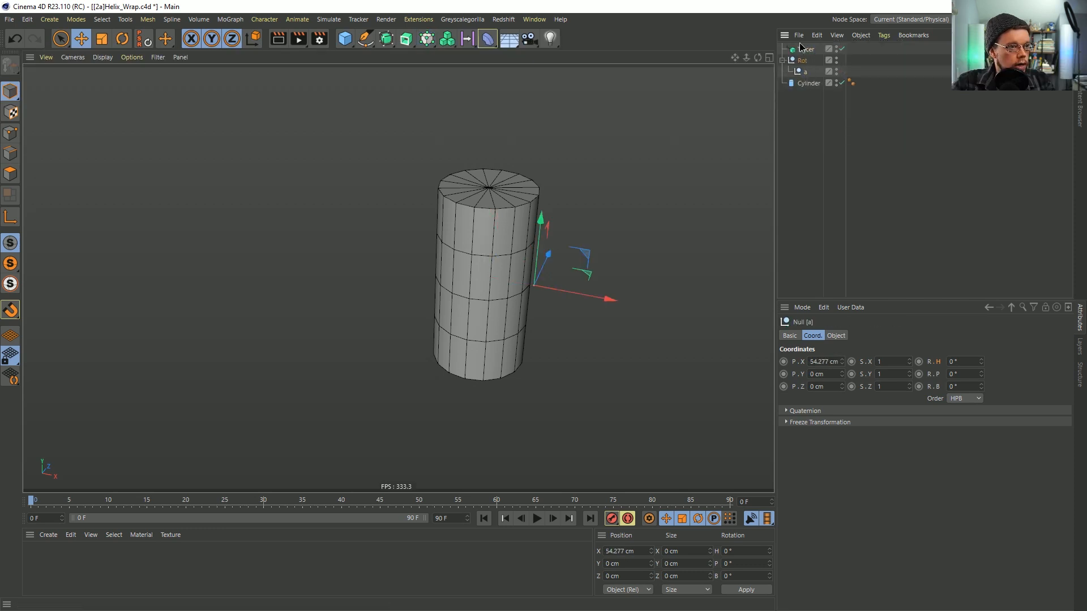
left_click(806, 51)
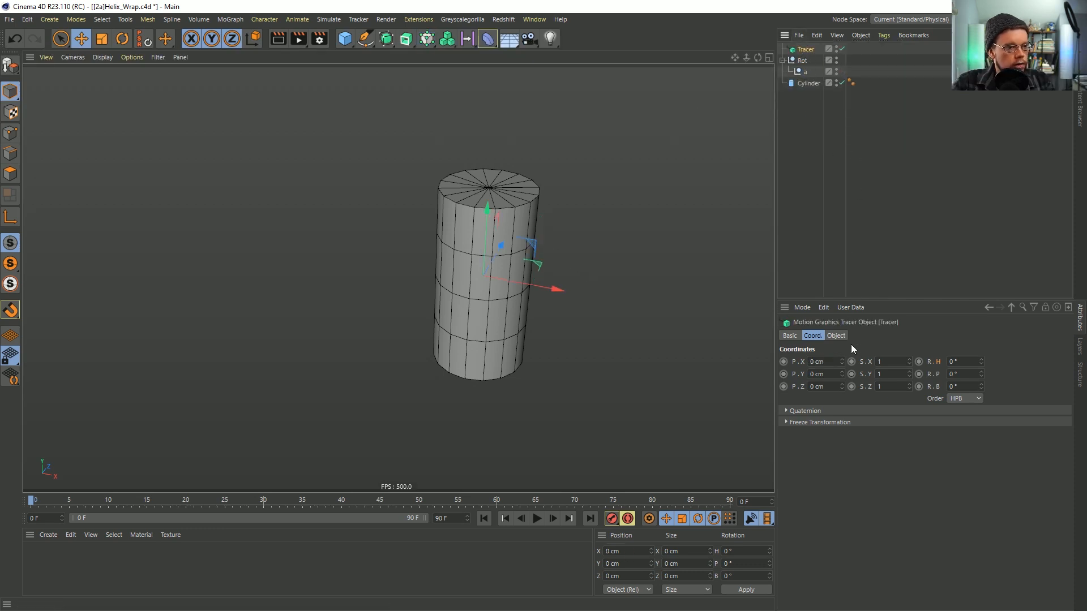
left_click(836, 336)
left_click(536, 518)
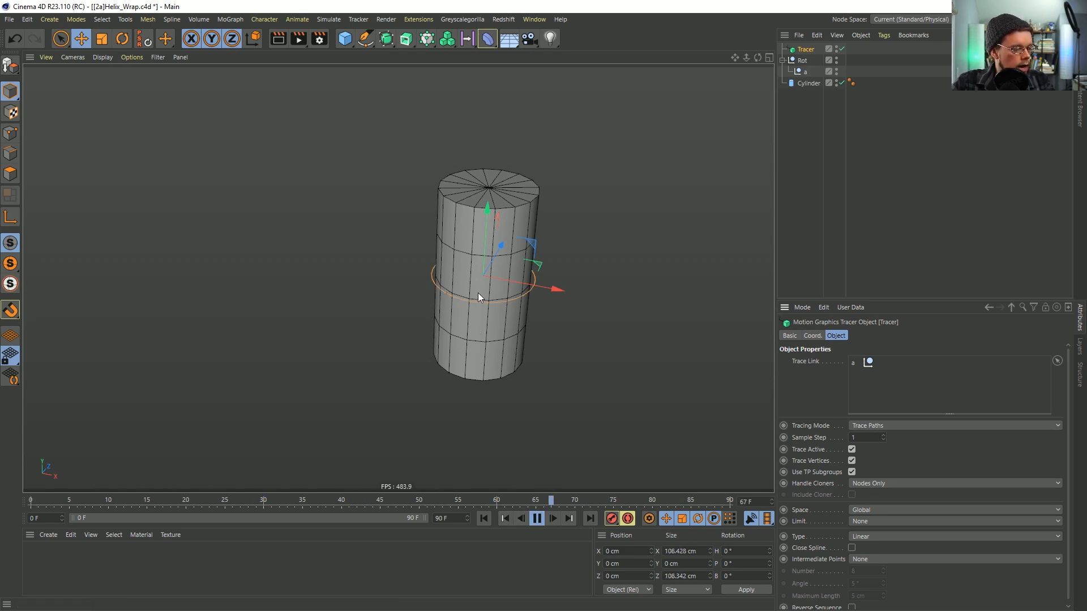
left_click(537, 519)
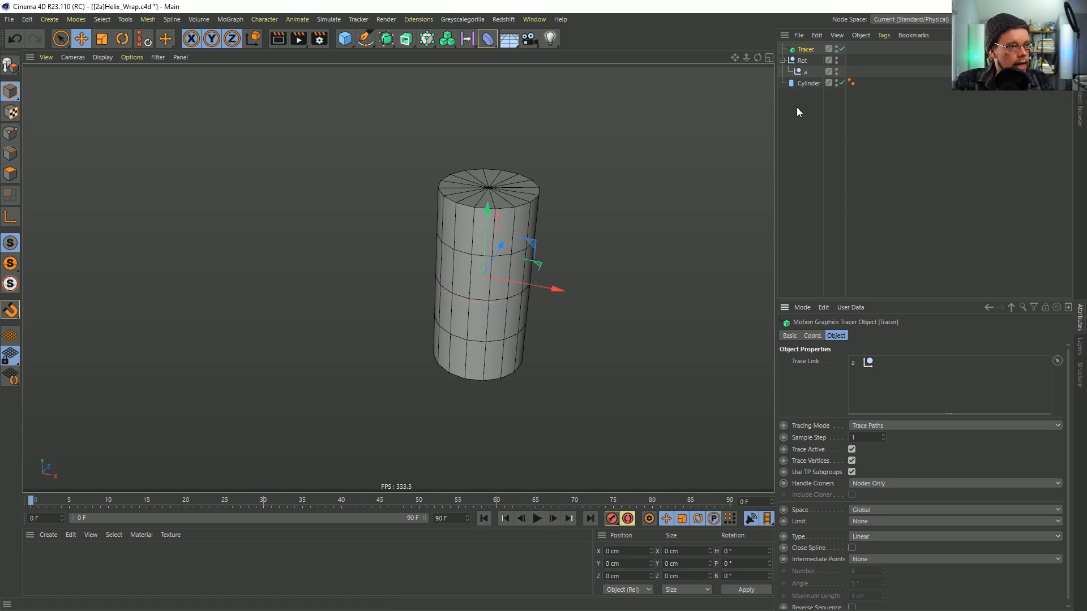
Move the Rot null straight down about 102 cm to the base of the cylinder
left_click(804, 73)
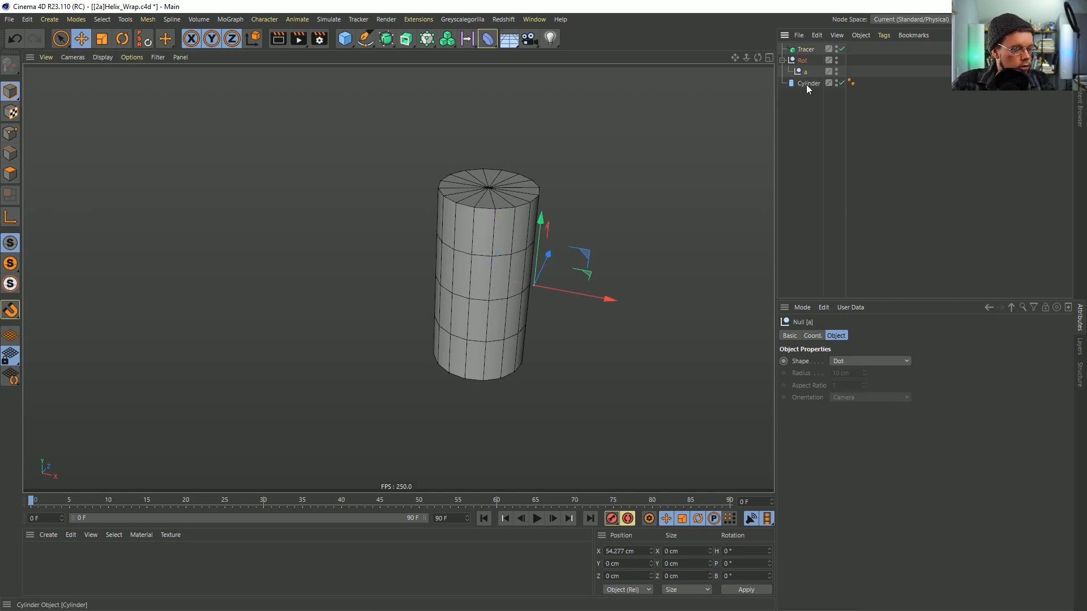
left_click(802, 60)
left_click_drag(491, 215, 489, 320)
left_click(805, 74)
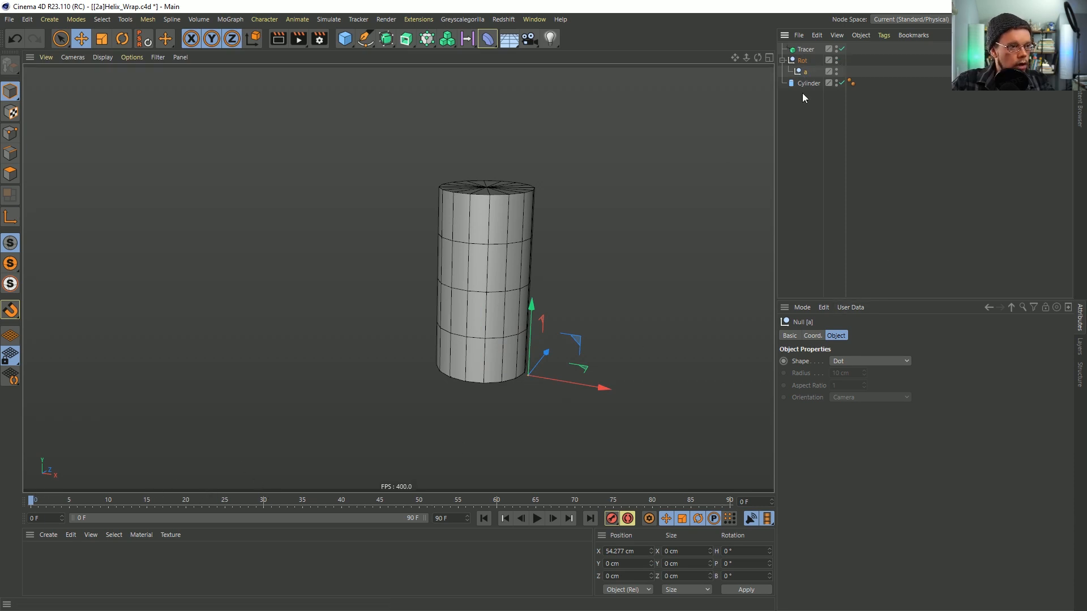
left_click(813, 336)
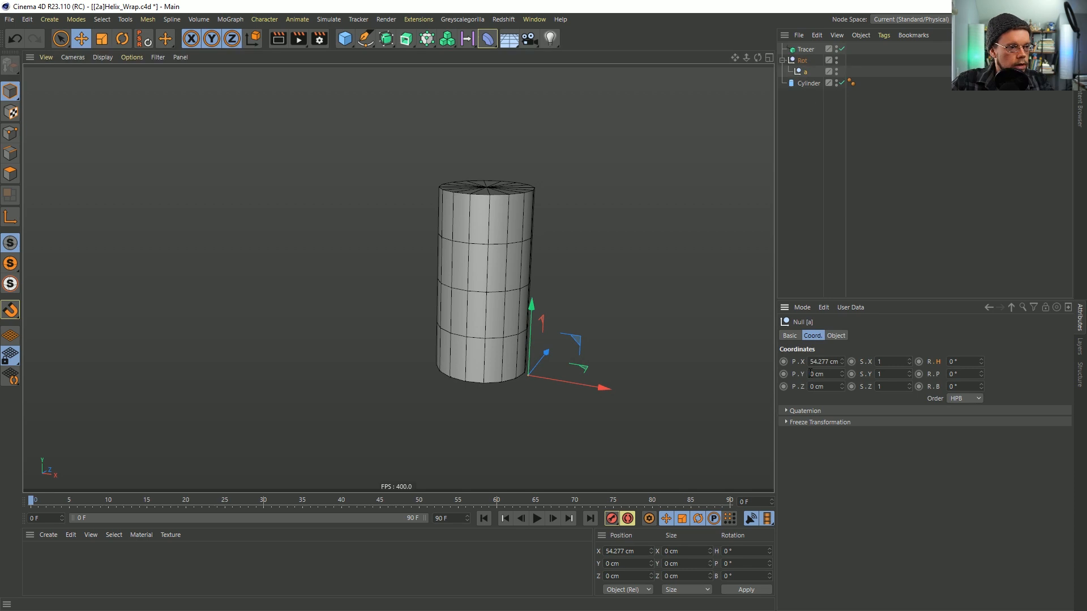
Insert a null named Y between Rot and null a, with its Y position at 0 cm
left_click(803, 61)
left_click(49, 20)
left_click(66, 39)
left_click_drag(804, 48, 808, 72)
double_click(809, 72)
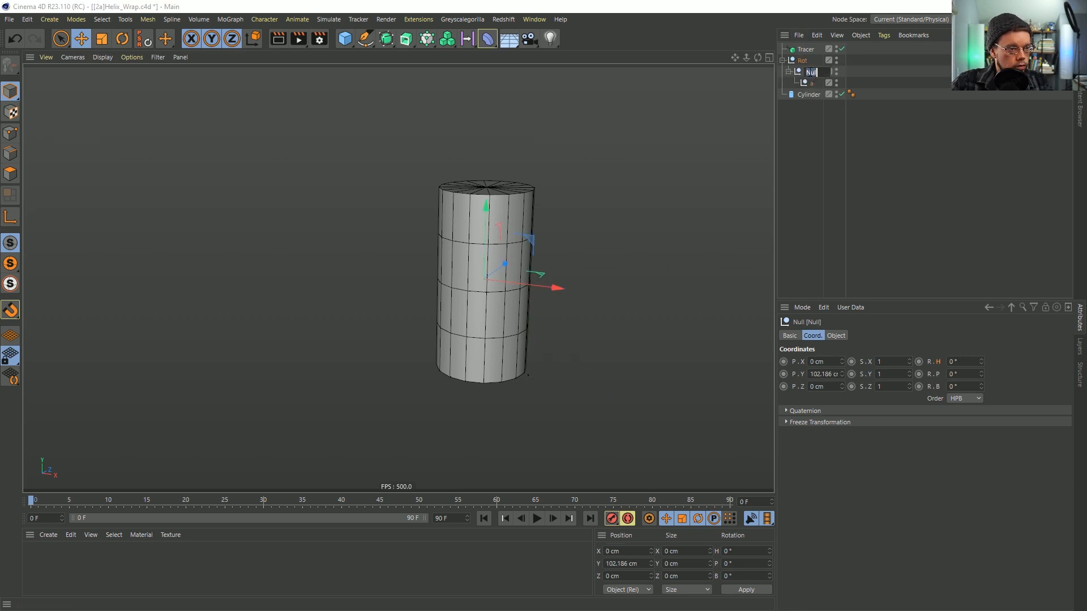
type("Y")
key("Return")
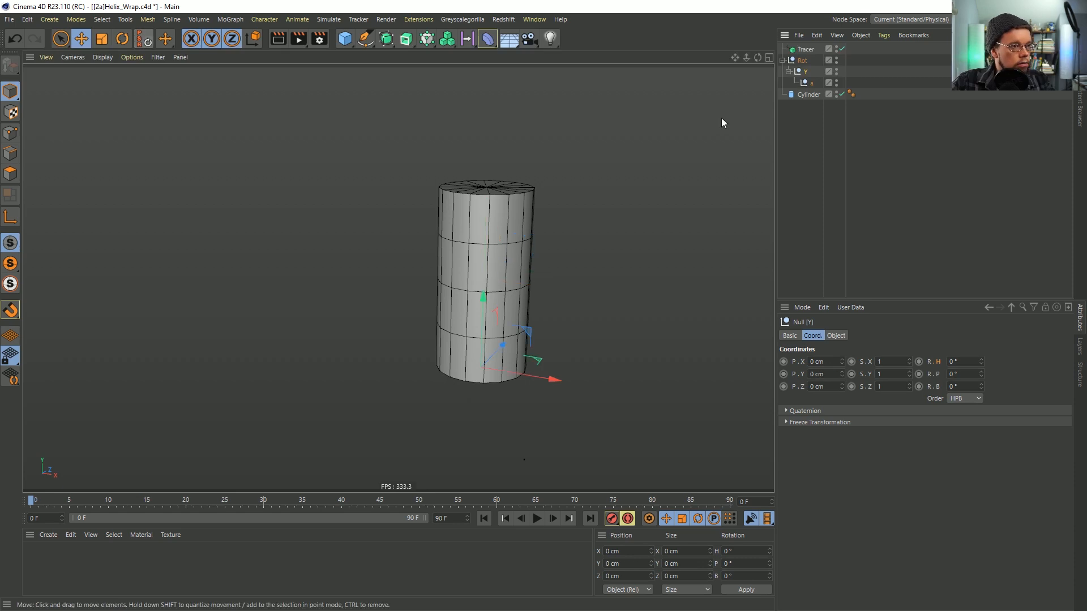
Set null a's Y position to 0 cm, level with the base of the cylinder
left_click(810, 83)
left_click_drag(526, 409, 529, 326)
double_click(624, 563)
type("0")
key("Return")
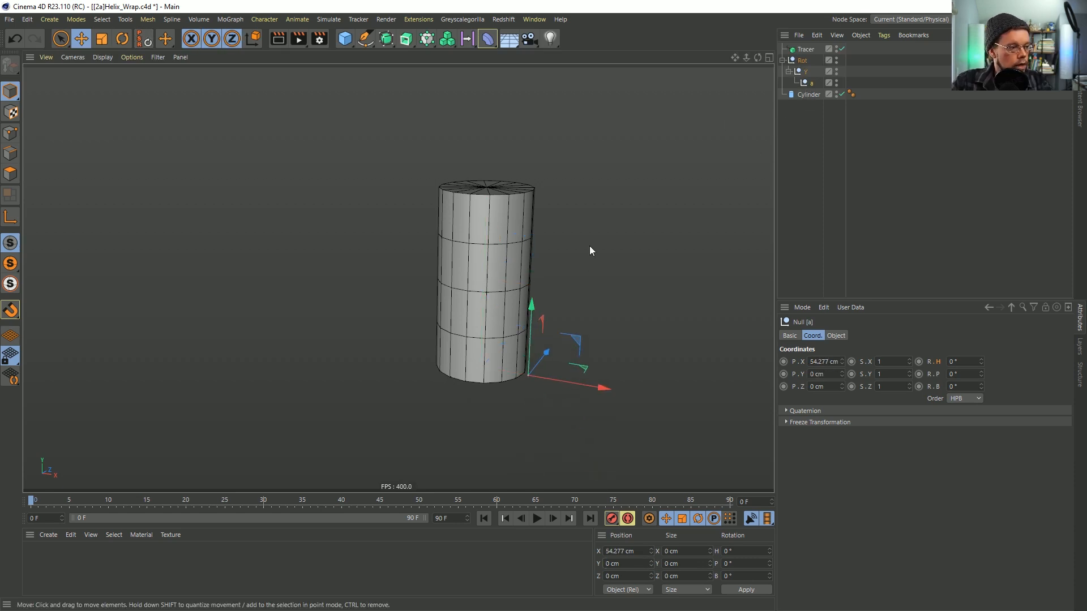
Keyframe null Y's Y position at 0 cm on frame 0 and at a raised height on frame 90
left_click(810, 72)
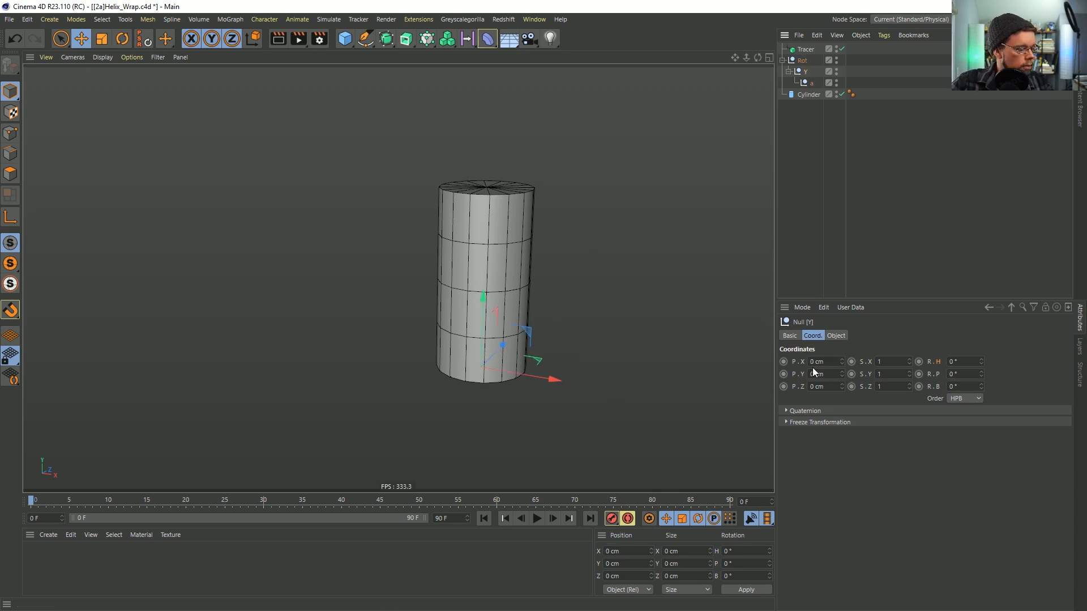
left_click(783, 374, "ctrl")
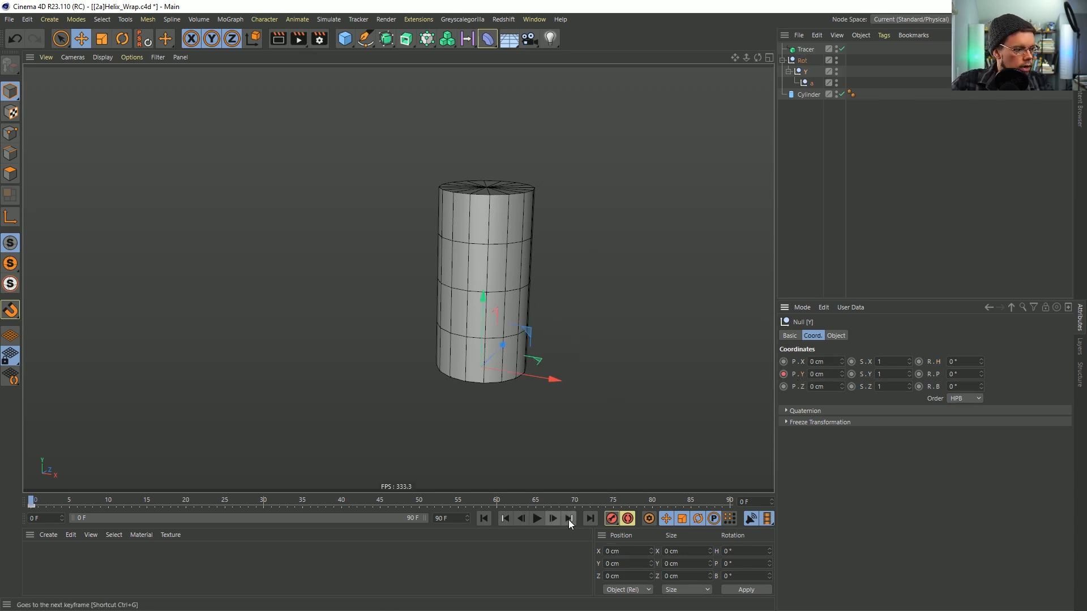
left_click(590, 518)
left_click_drag(841, 374, 842, 340)
left_click(784, 374, "ctrl")
Play the animation to check the climbing path drawn by the Tracer, and return to frame 0
left_click(507, 520)
left_click(536, 518)
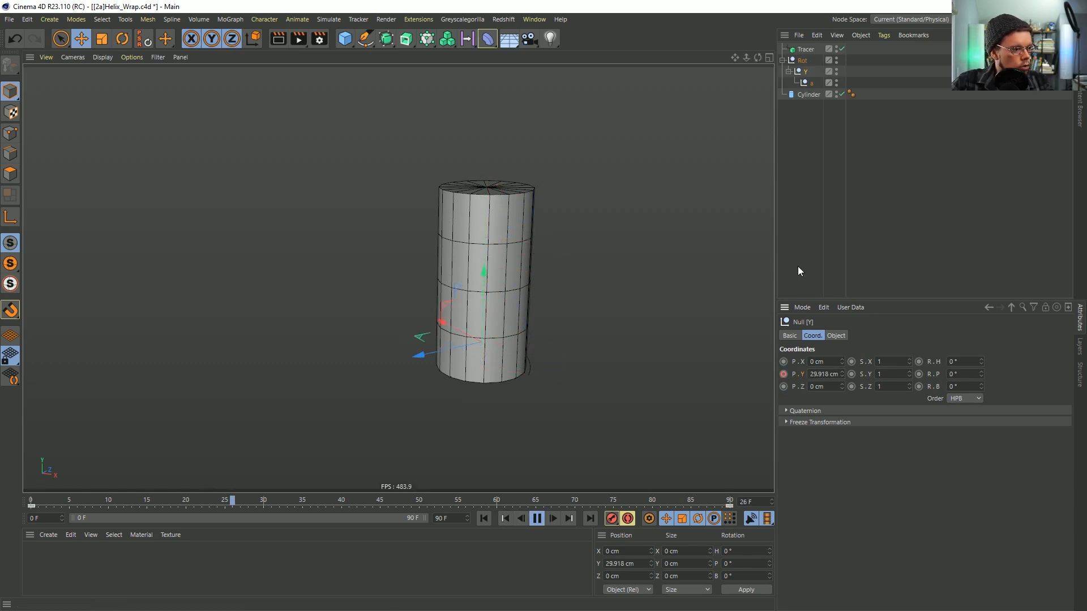
left_click(807, 50)
left_click_drag(398, 277, 457, 295, "alt")
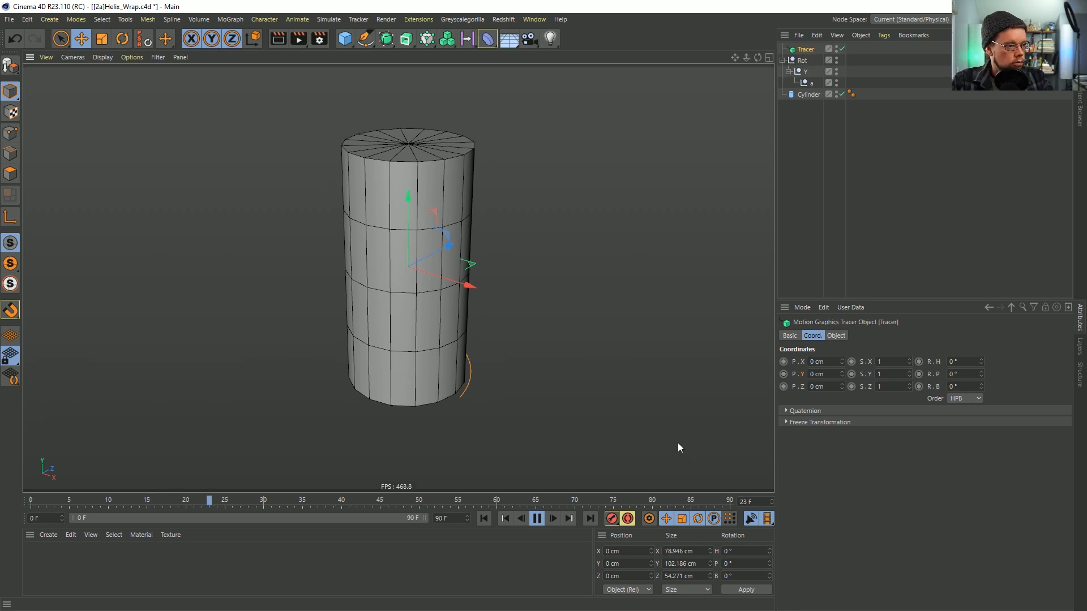
left_click(537, 519)
left_click(484, 519)
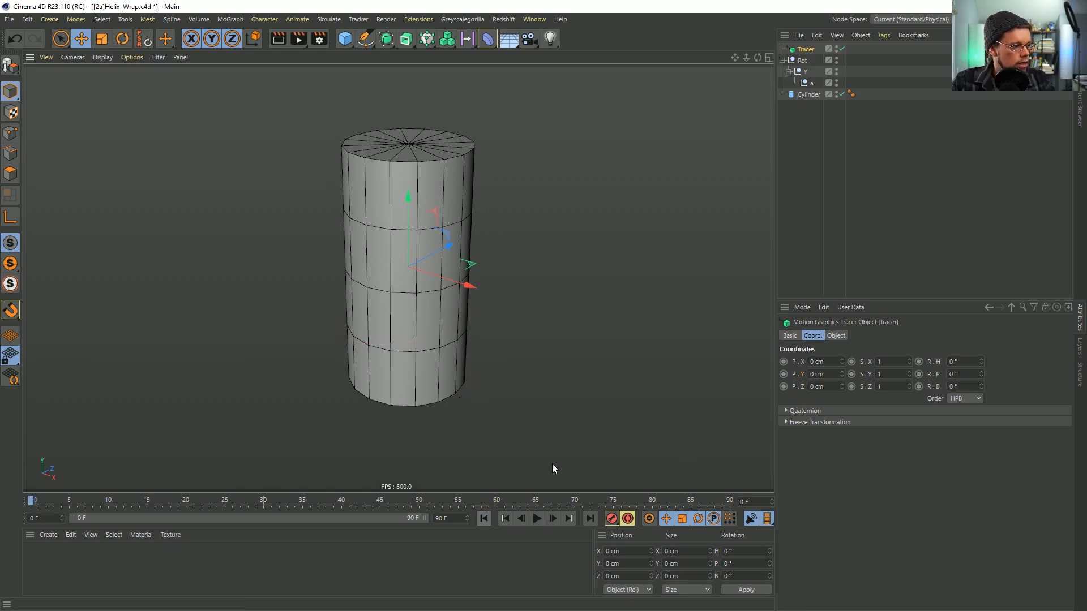
Insert a null named Z between null Y and null a, with its position reset to 0 cm
left_click(811, 83)
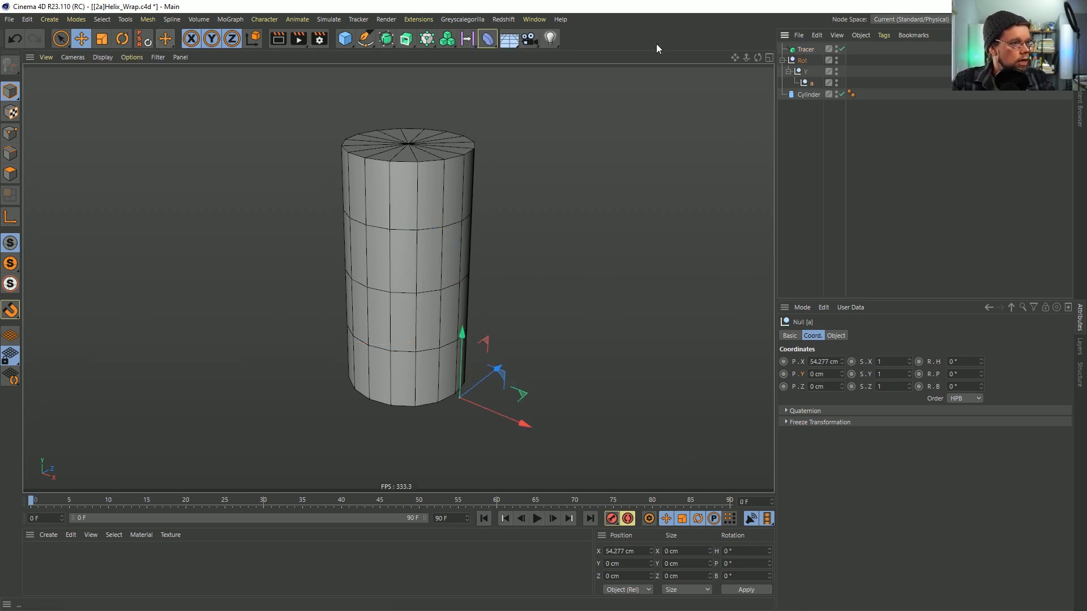
left_click(358, 43)
left_click(375, 49)
left_click_drag(802, 93, 806, 89)
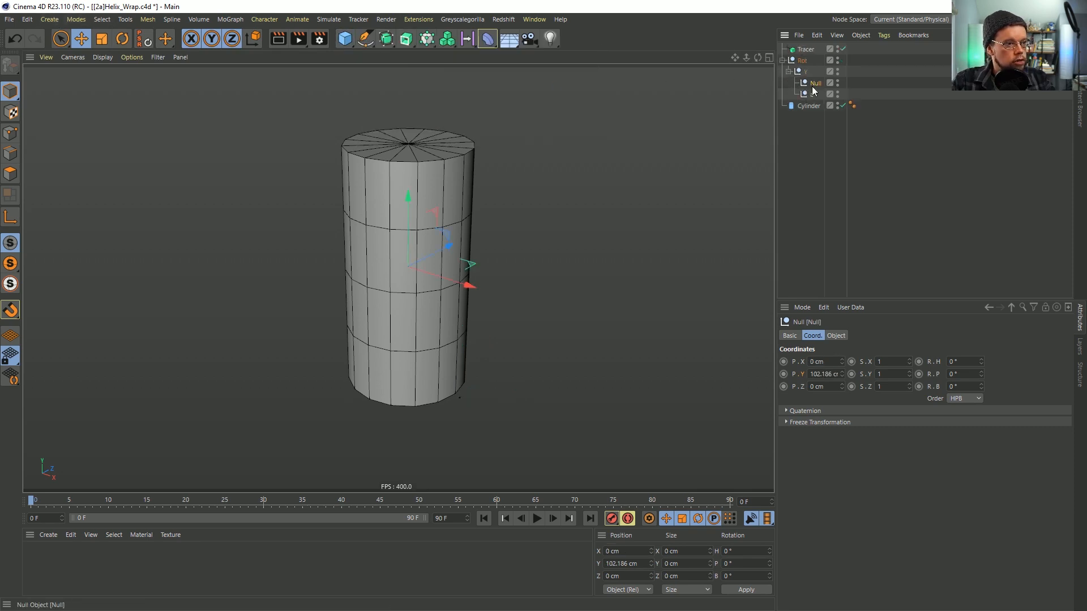
left_click(142, 41)
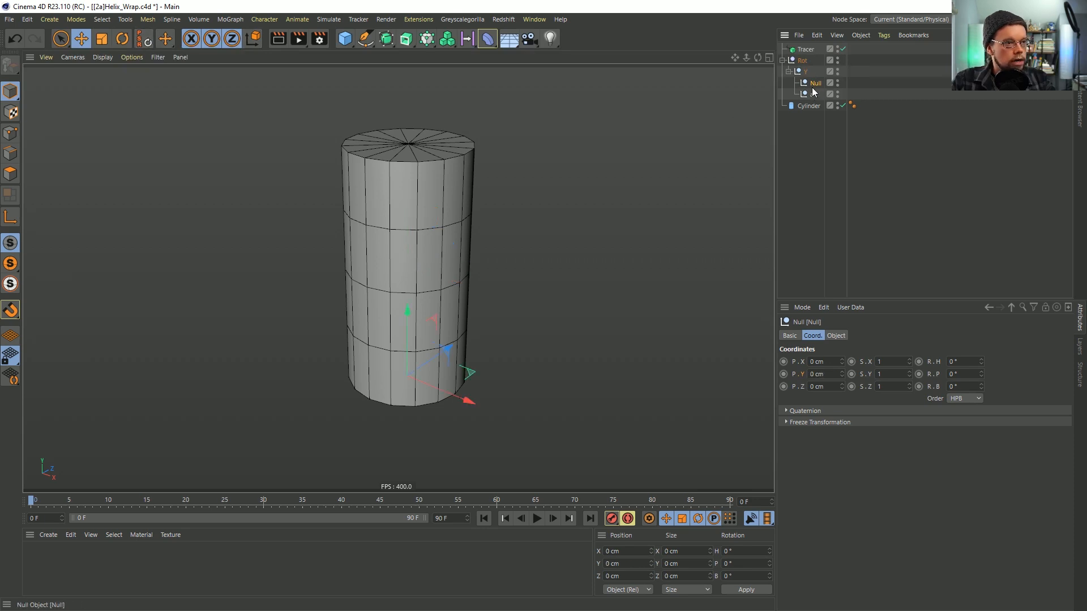
double_click(815, 83)
type("Z")
key("Return")
left_click_drag(813, 83, 814, 86)
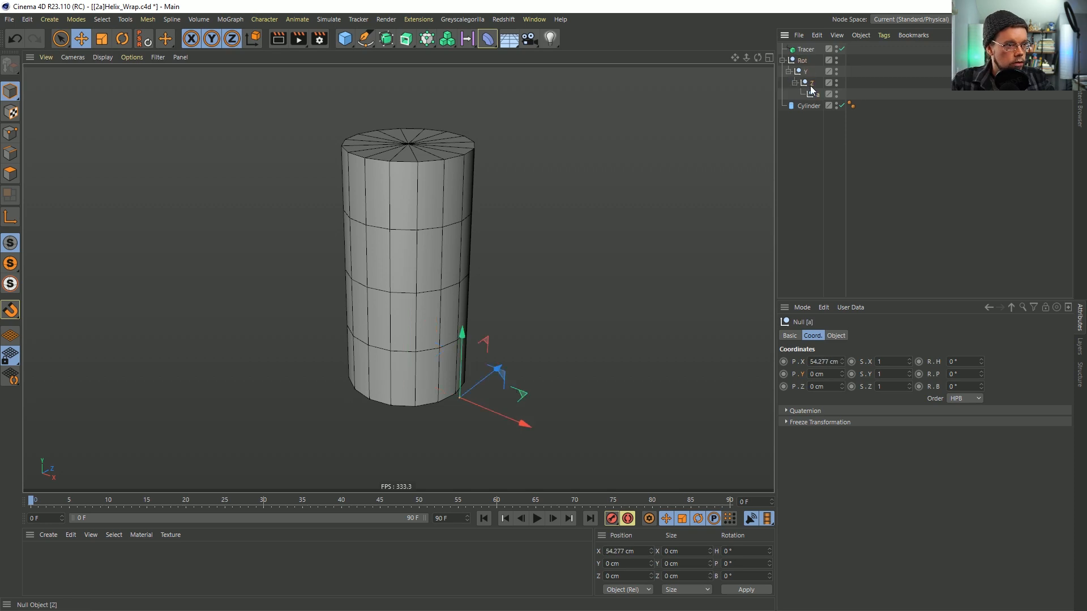
Reset null a's coordinates so that it coincides with its parent null Z
left_click_drag(443, 319, 314, 327, "alt")
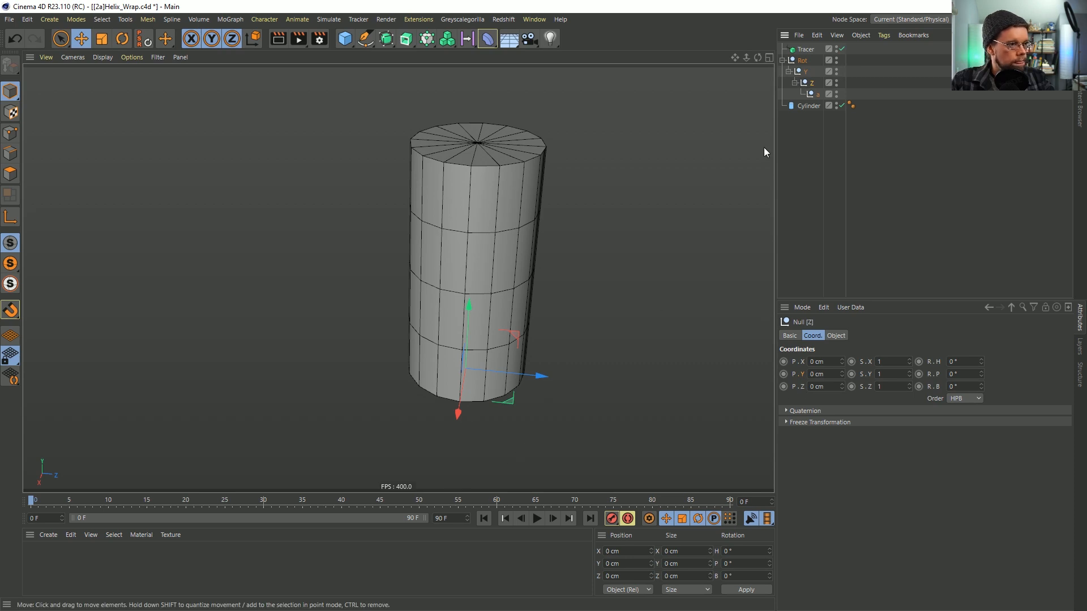
left_click(816, 94)
left_click_drag(497, 422, 644, 270, "alt")
left_click(145, 39)
Move null Z about 50 cm along its Z axis to the cylinder's edge and keyframe that Z position at frame 0
left_click_drag(340, 416, 599, 335, "alt")
left_click(812, 82)
left_click_drag(563, 405, 594, 400)
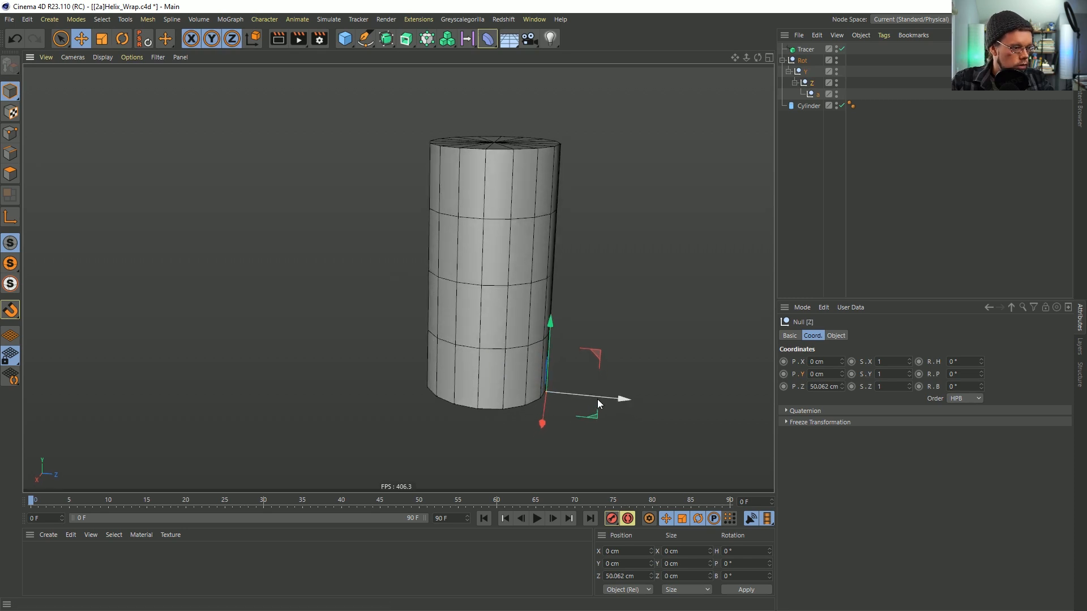
left_click(784, 387)
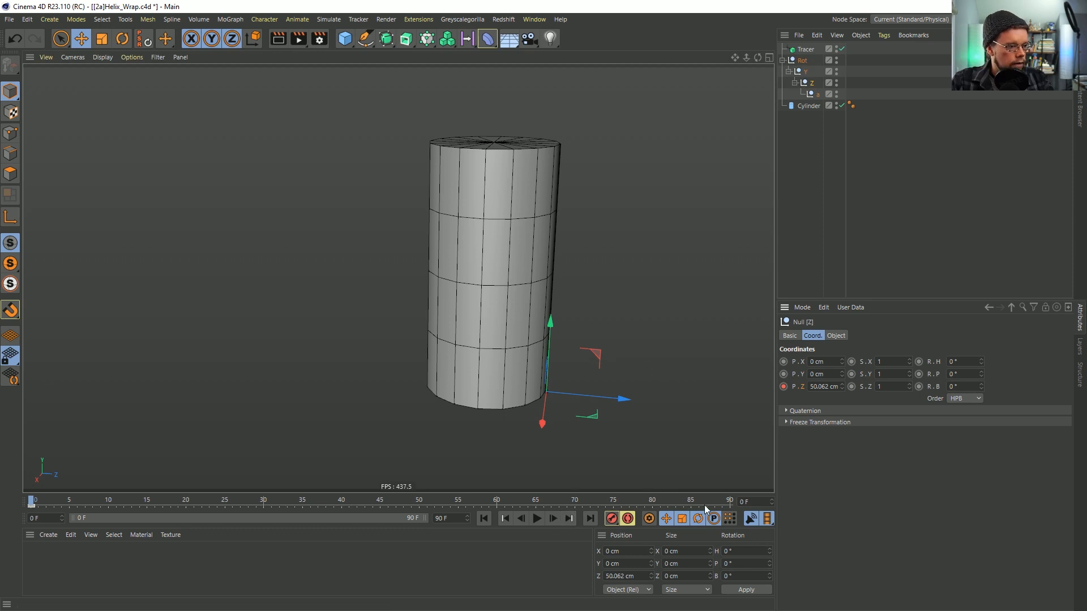
Keyframe null Z's Z position farther out at frame 90, with a key value of 75 cm
left_click_drag(718, 500, 730, 500)
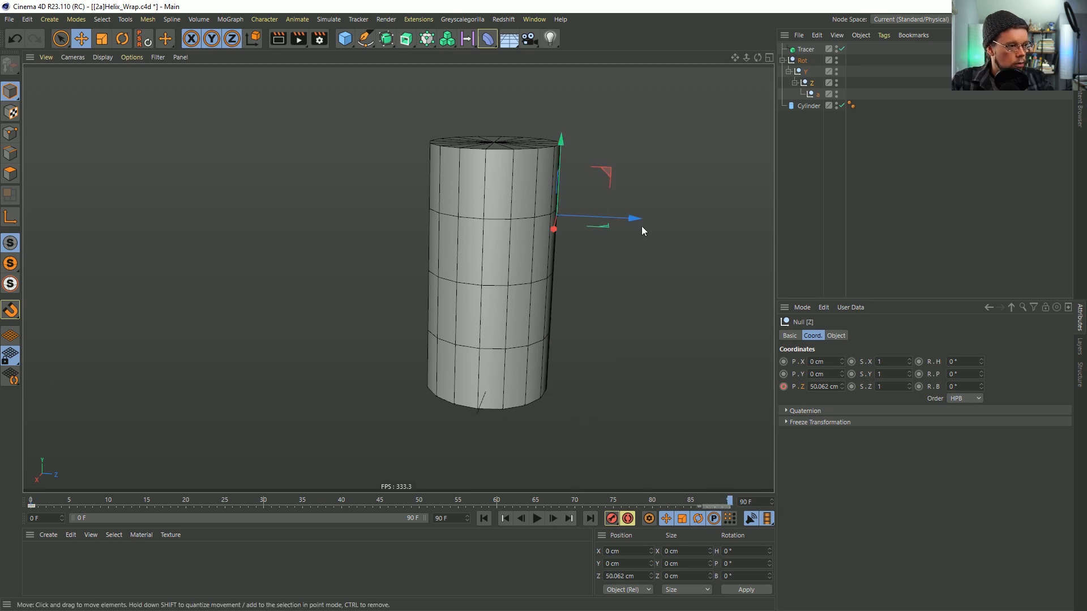
left_click_drag(640, 220, 651, 217)
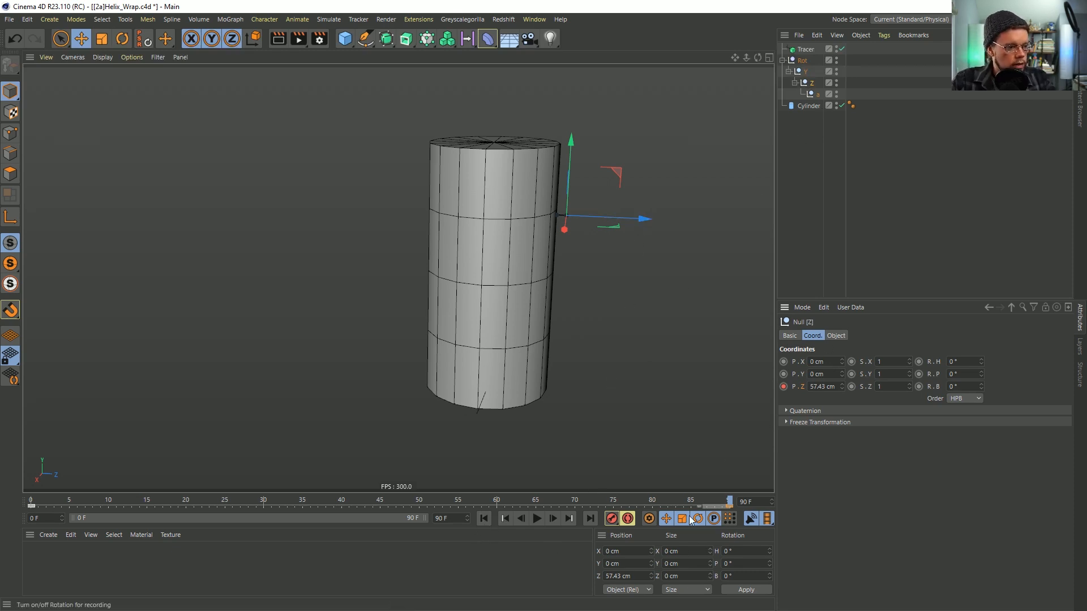
left_click(727, 507)
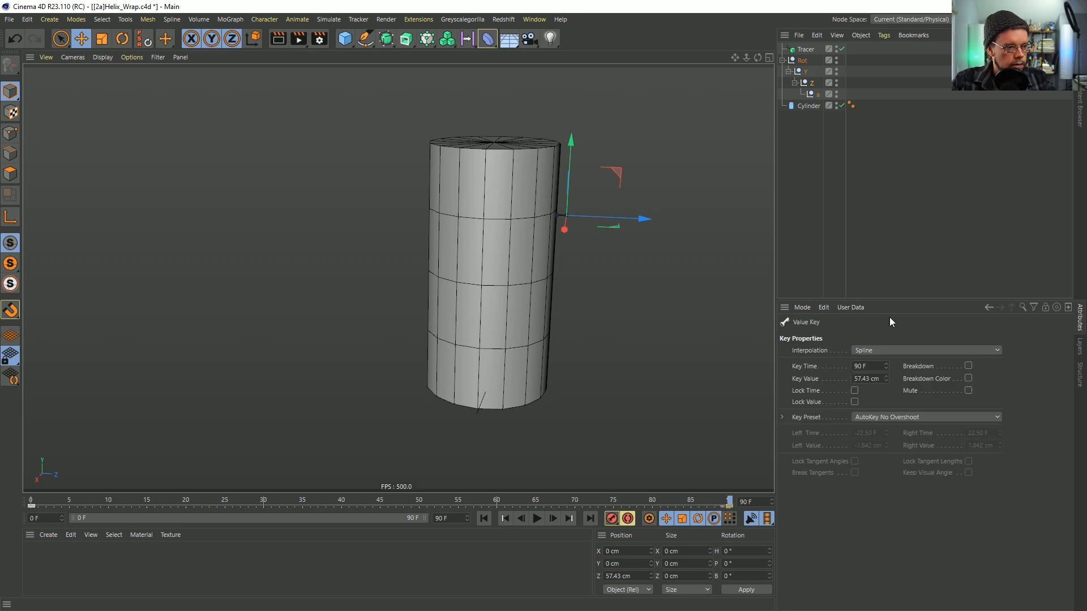
key("BackSpace")
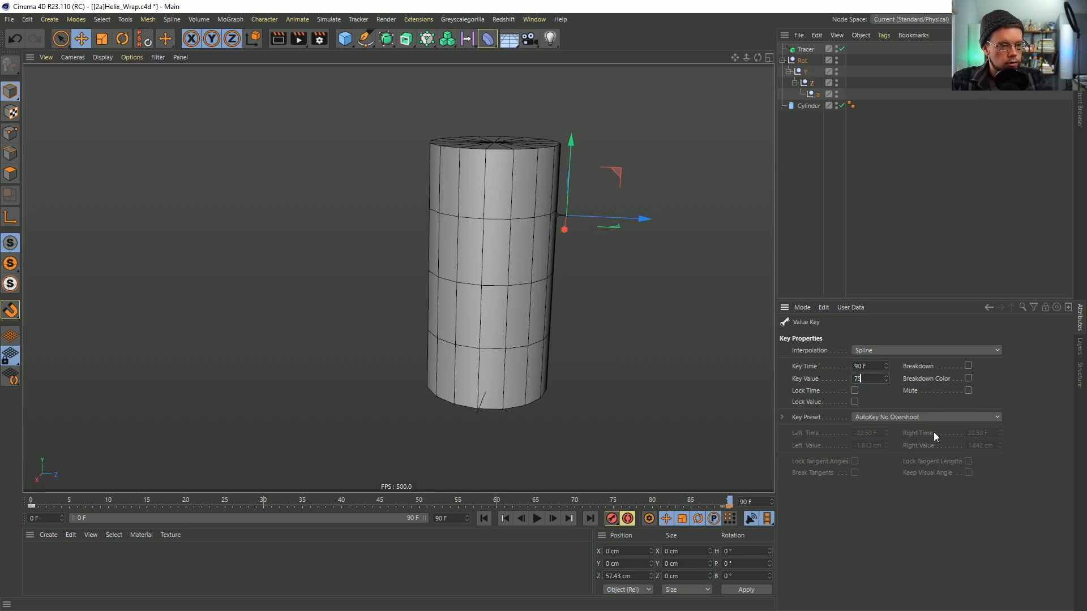
key("Return")
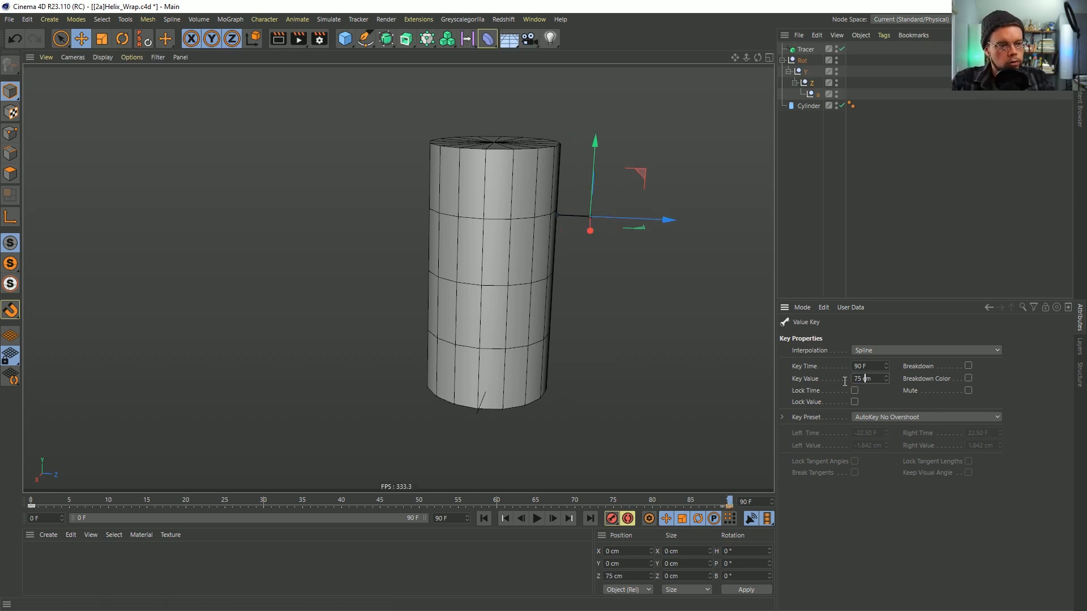
Play the animation to inspect the widening spiral around the cylinder, and return to frame 0
left_click(840, 230)
left_click(536, 519)
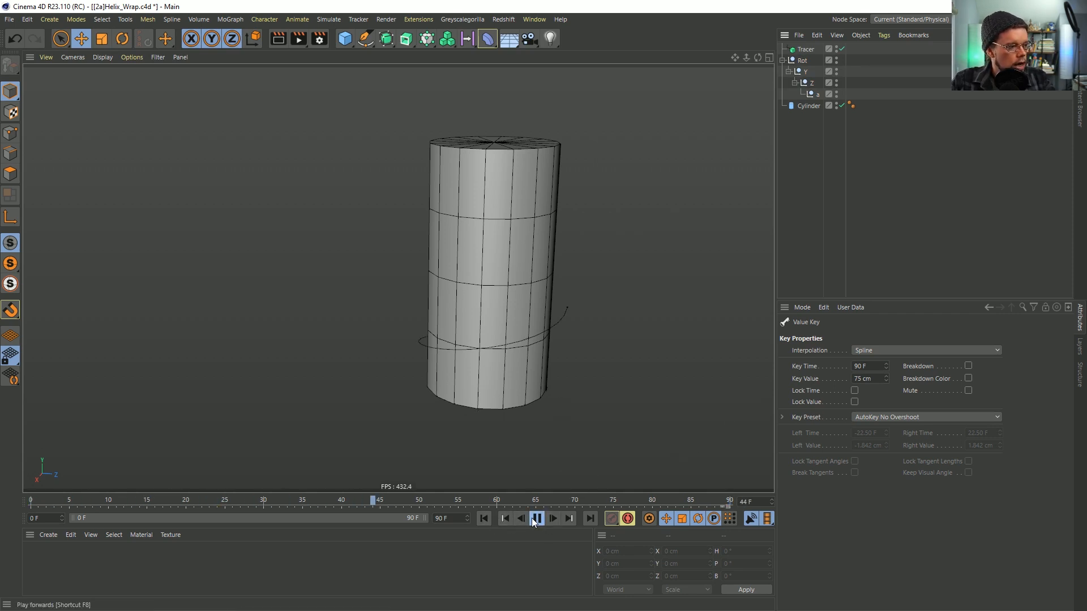
left_click_drag(487, 298, 501, 316, "alt")
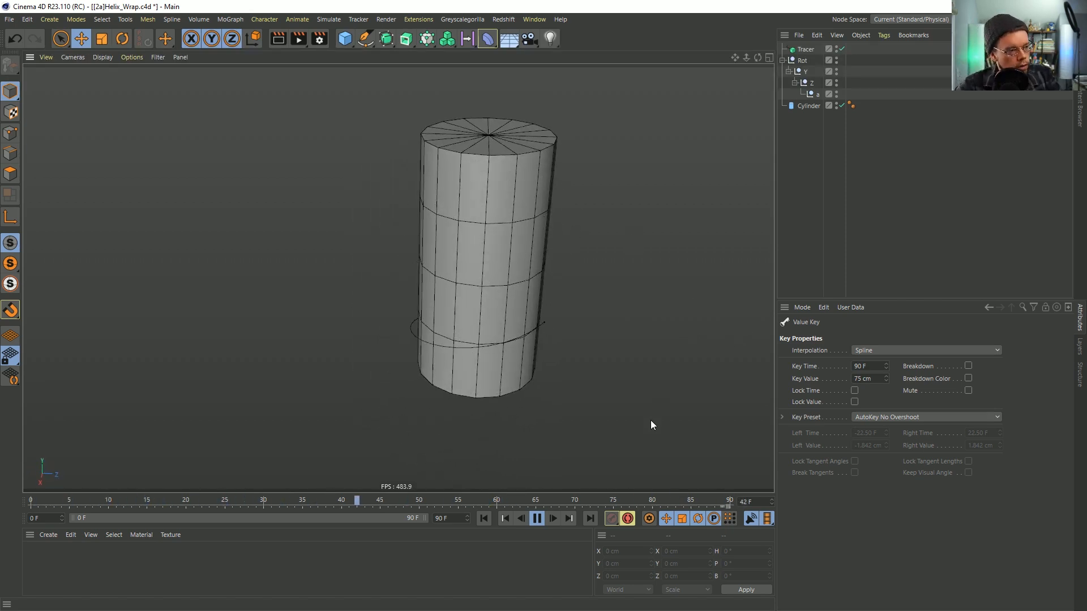
left_click(484, 519)
Group the Tracer and the Rot hierarchy under a new null named Lower
left_click(802, 60)
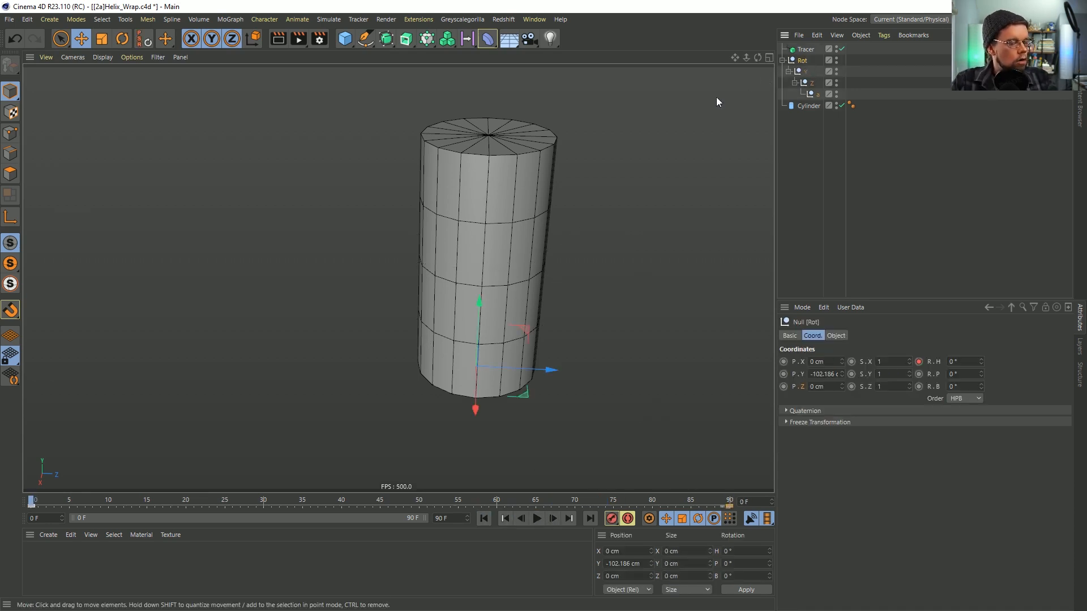
left_click(804, 50)
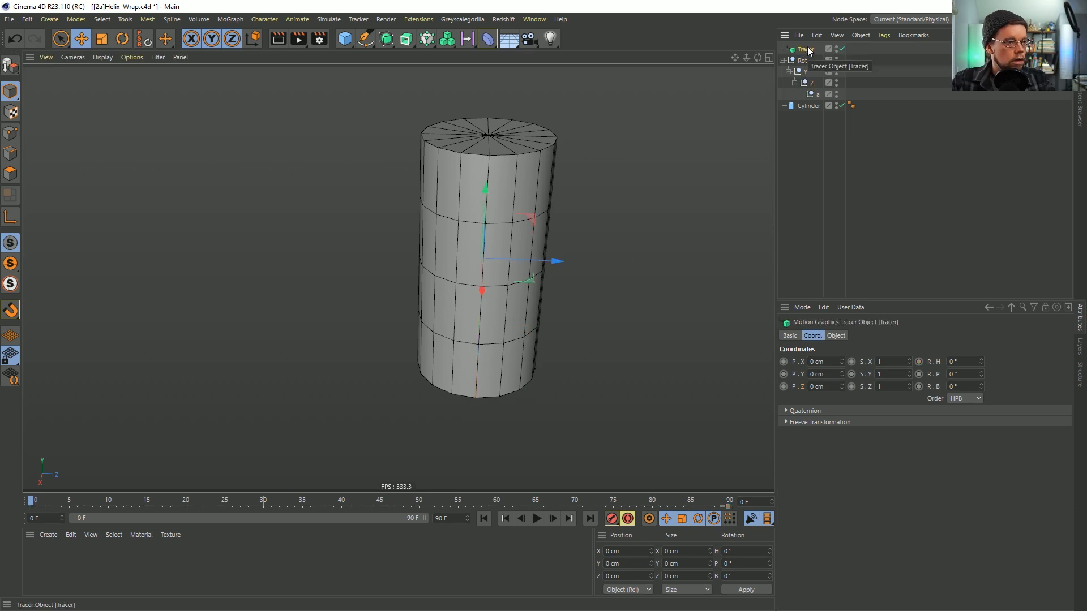
left_click(49, 19)
left_click(63, 37)
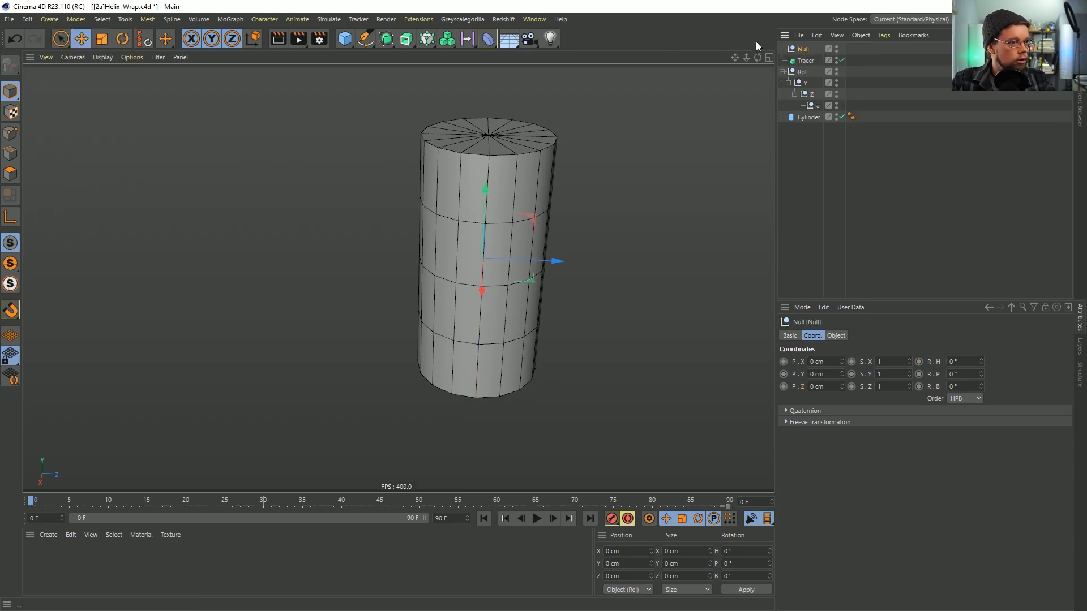
left_click(803, 60)
left_click(805, 70, "shift")
left_click_drag(806, 62, 805, 49)
double_click(805, 49)
type("Lower")
key("Return")
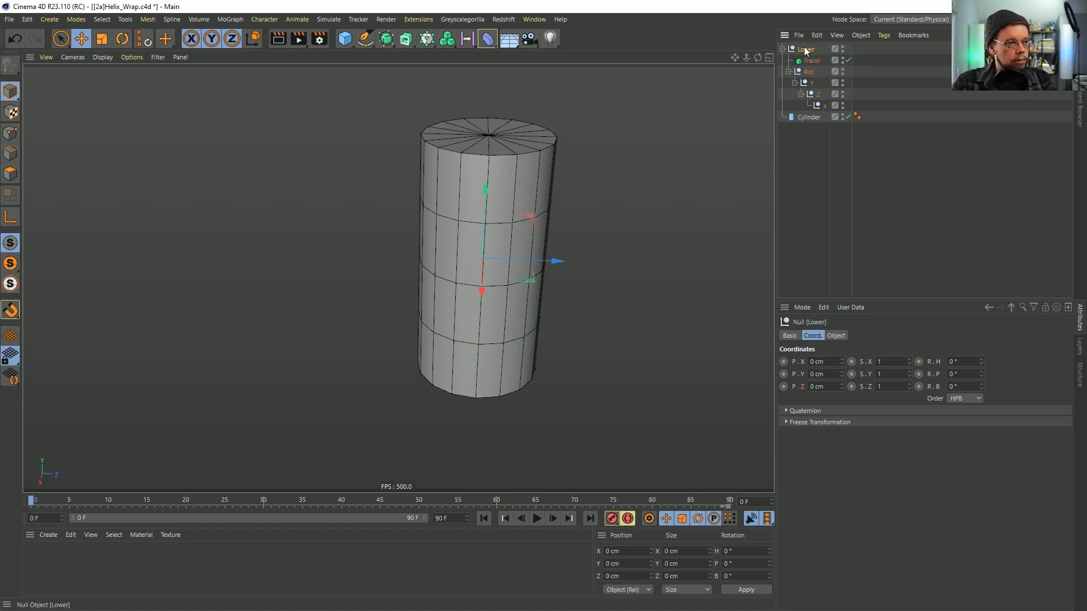
Duplicate the Lower group and rename the copy Upper
key("ctrl+c")
key("ctrl+v")
double_click(805, 49)
type("Upper")
key("Return")
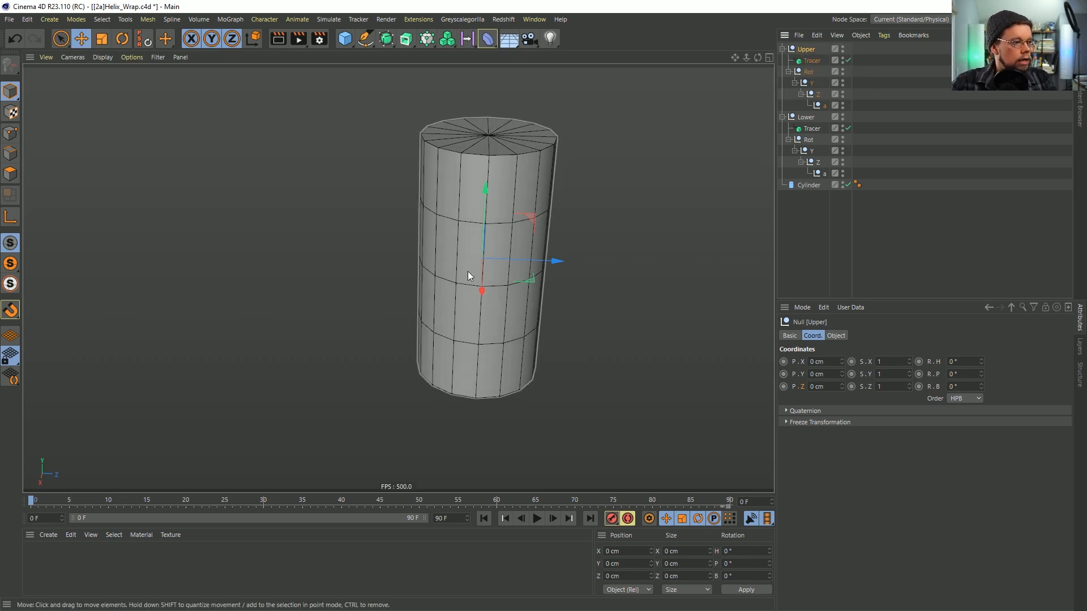
Raise the Upper group about 38 cm and play the animation to check both traced spirals
left_click_drag(484, 207, 499, 83)
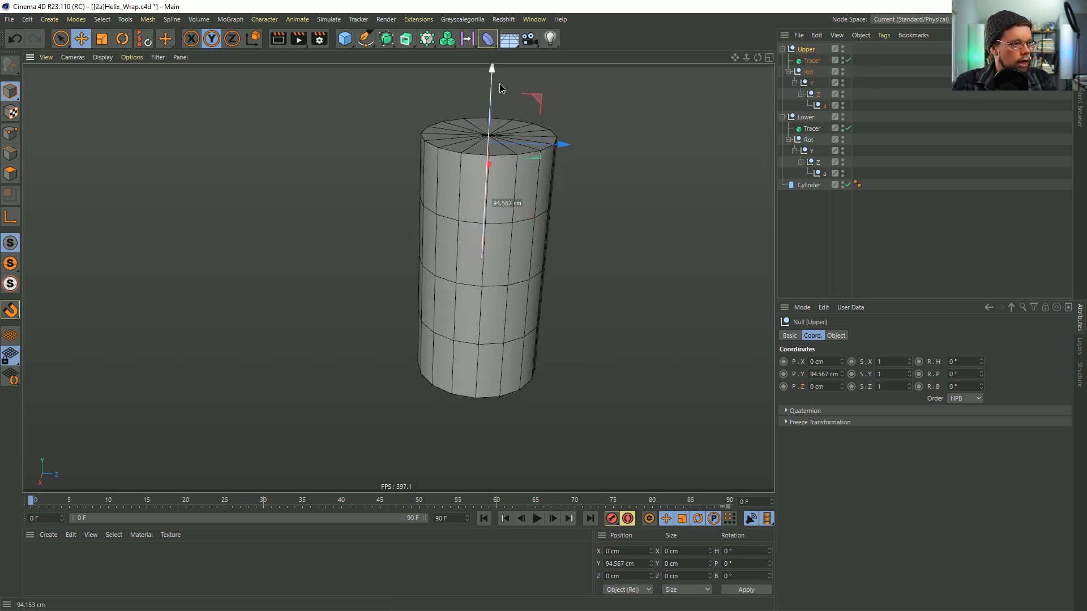
key("ctrl+z")
left_click_drag(522, 283, 501, 173, "alt")
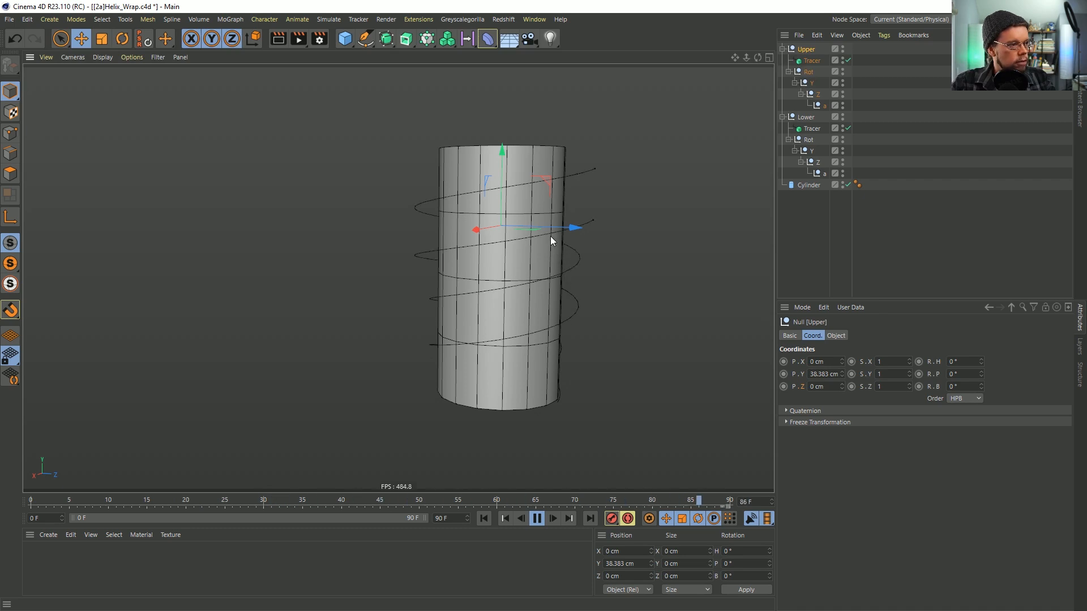
left_click_drag(536, 243, 541, 277, "alt")
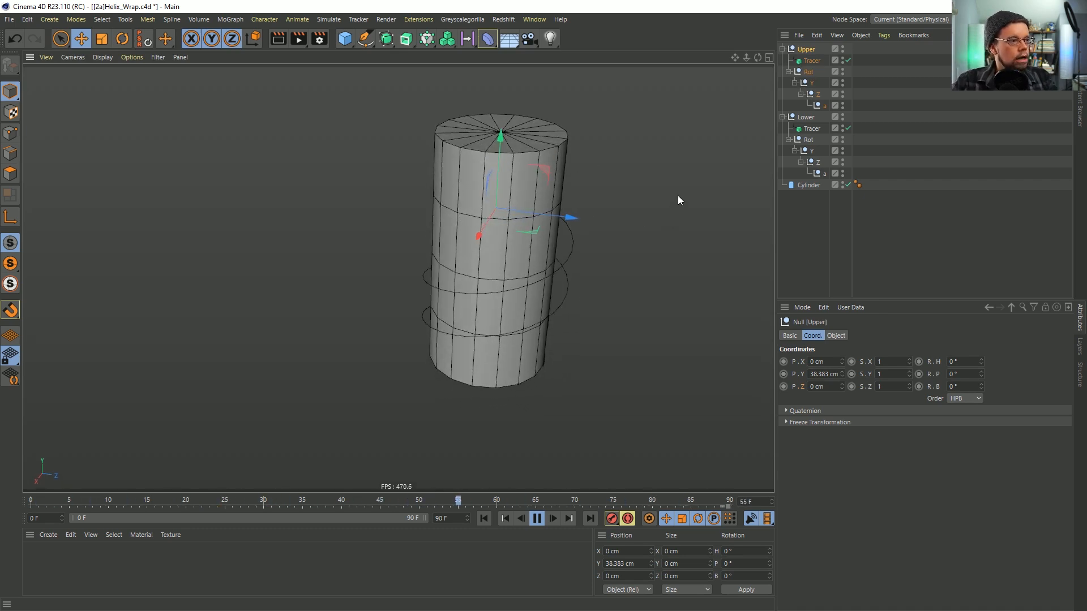
Add a Loft generator and place the Tracers from the Upper and Lower groups inside it
left_click(810, 60)
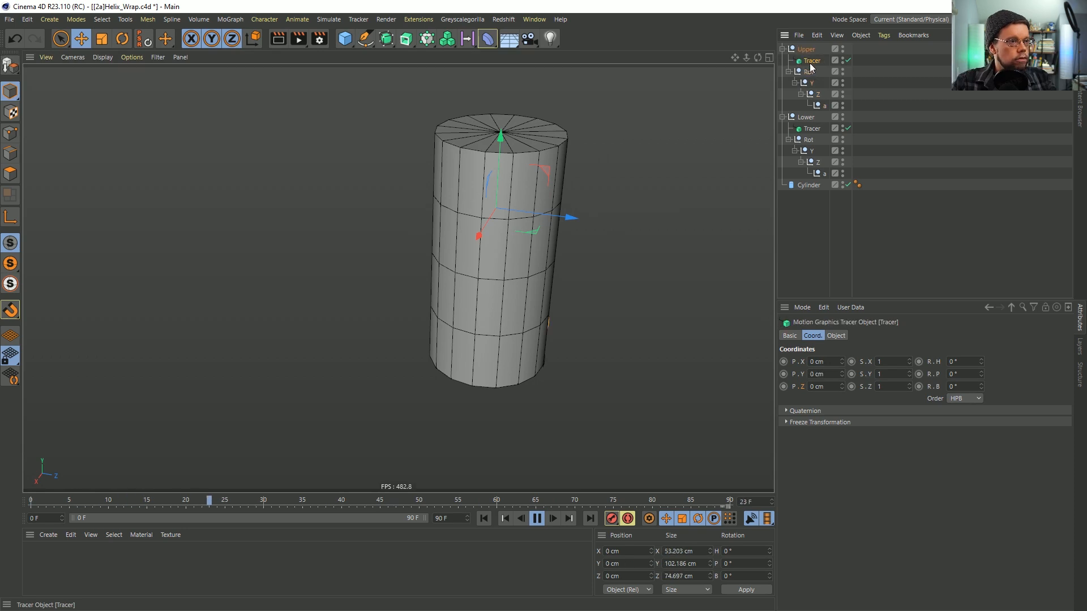
left_click(386, 39)
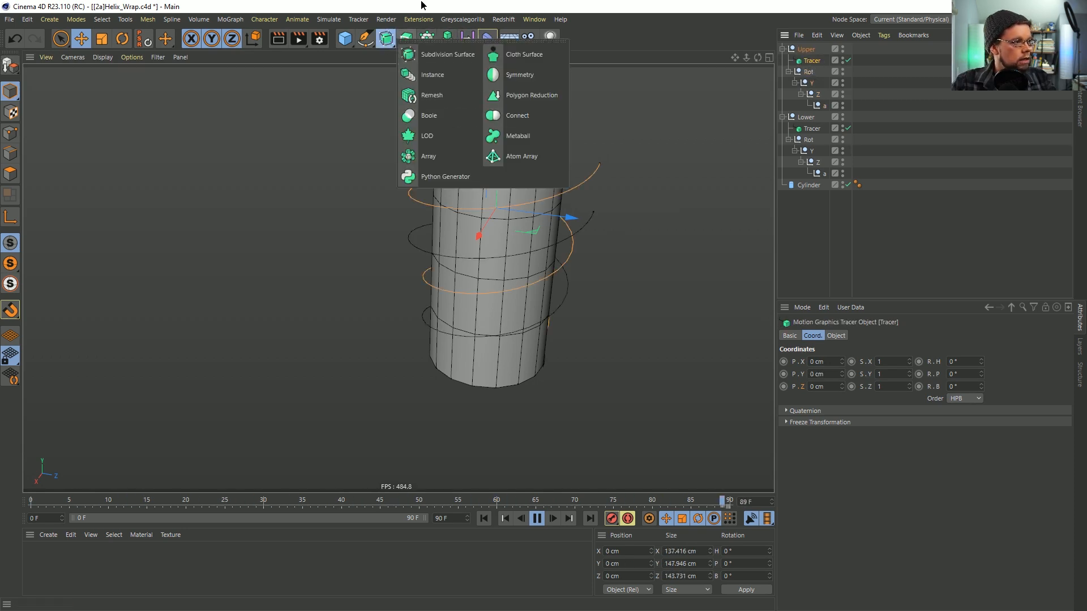
left_click(407, 39)
left_click(457, 101)
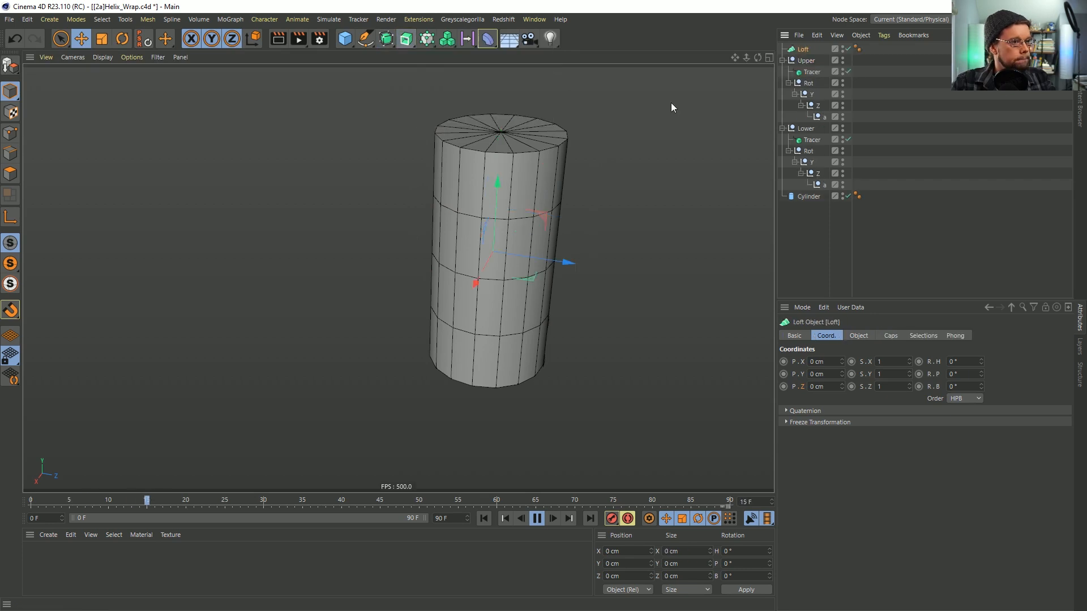
left_click(809, 142)
left_click(810, 141, "ctrl")
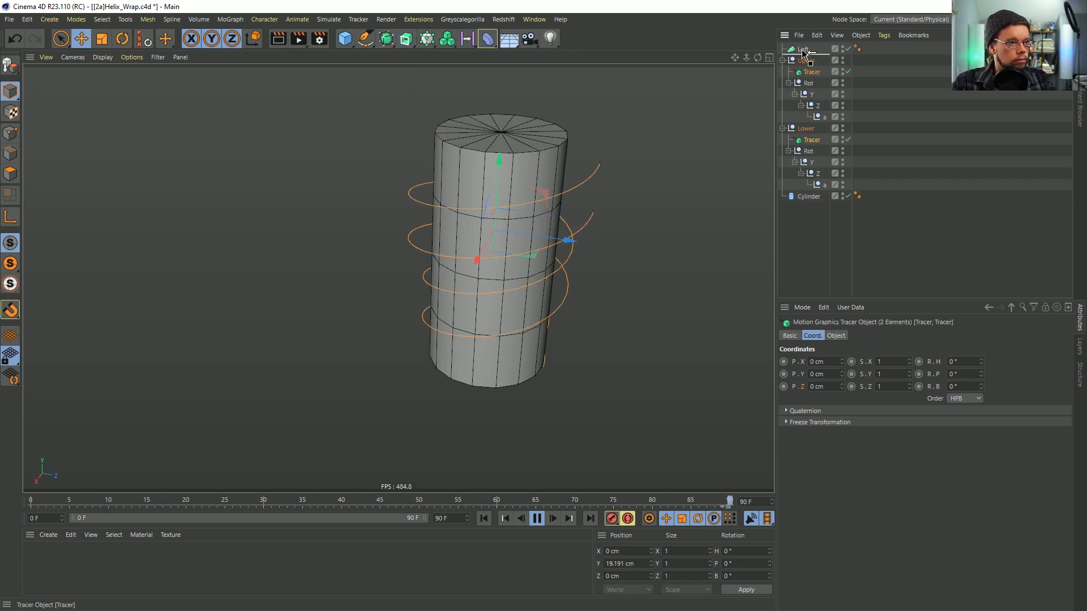
left_click_drag(804, 51, 802, 51)
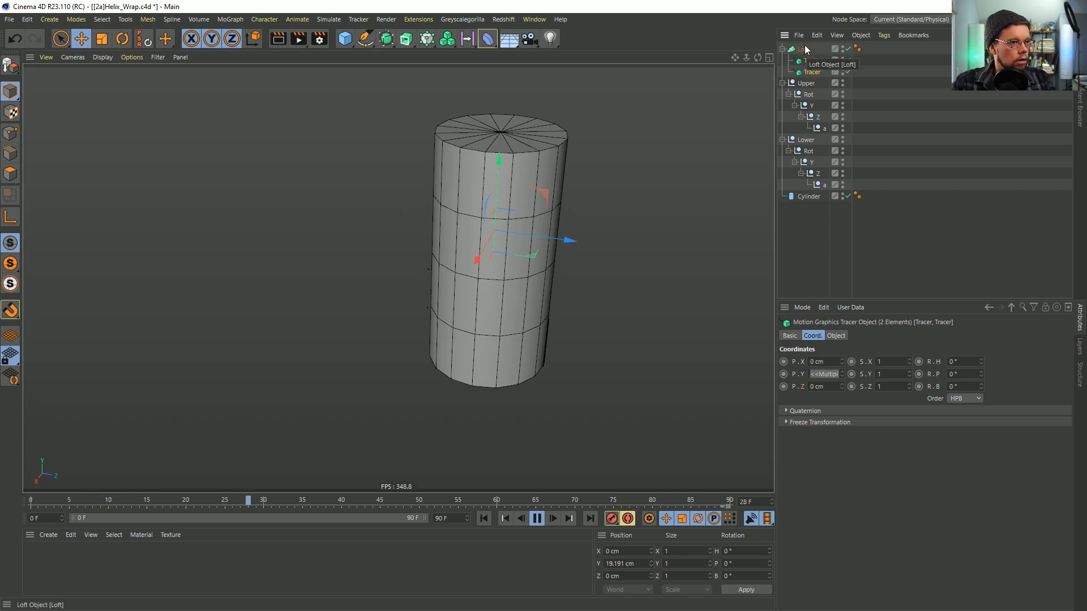
Set the Loft's Mesh Subdivision U to 104 and check the smoother spiral band around the cylinder
left_click(799, 51)
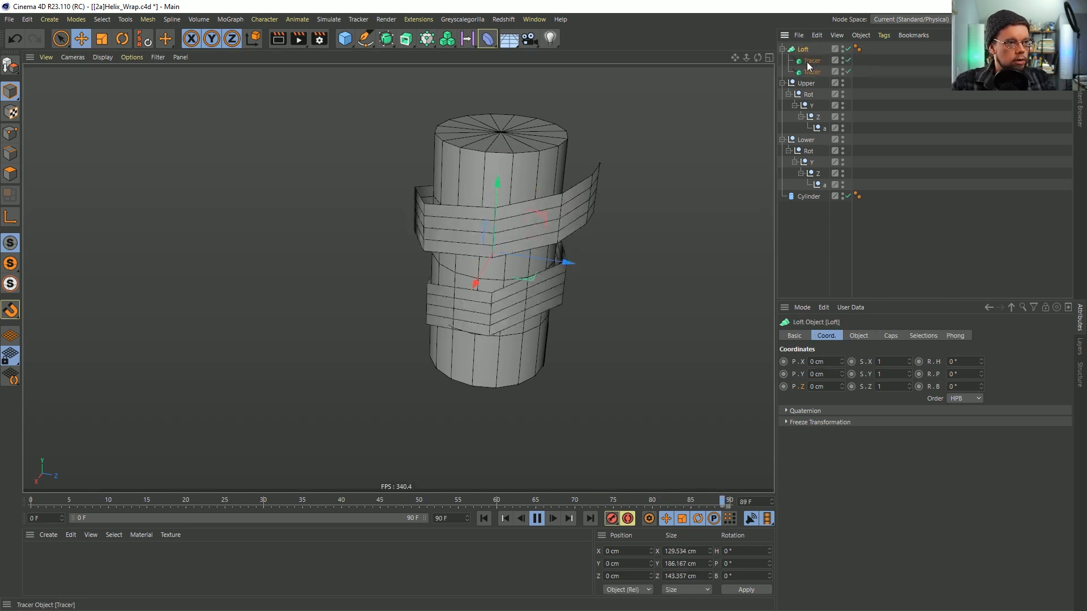
left_click(857, 336)
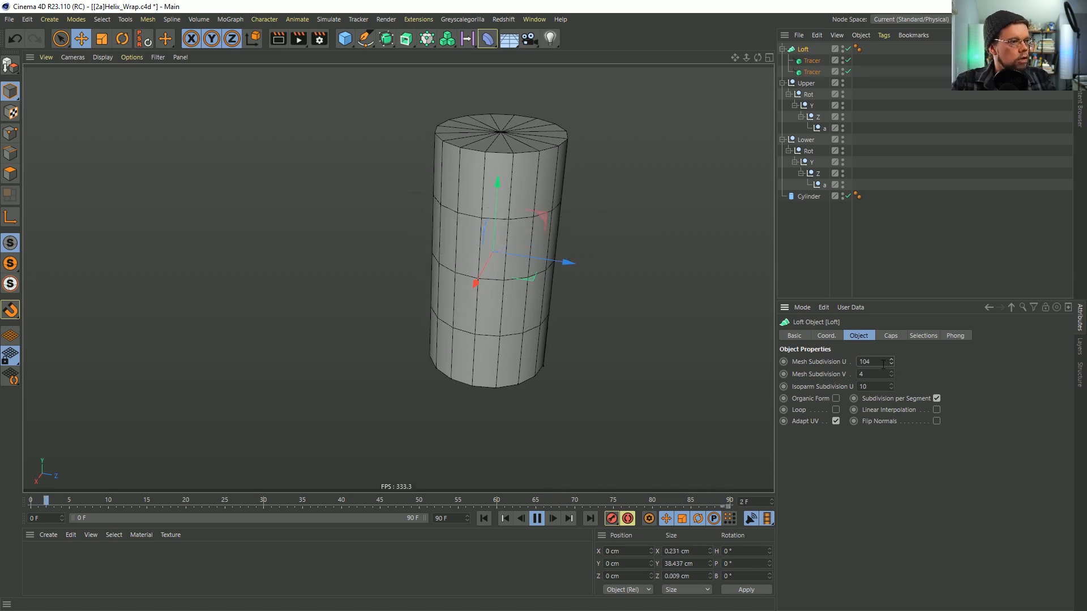
left_click_drag(509, 315, 582, 323, "alt")
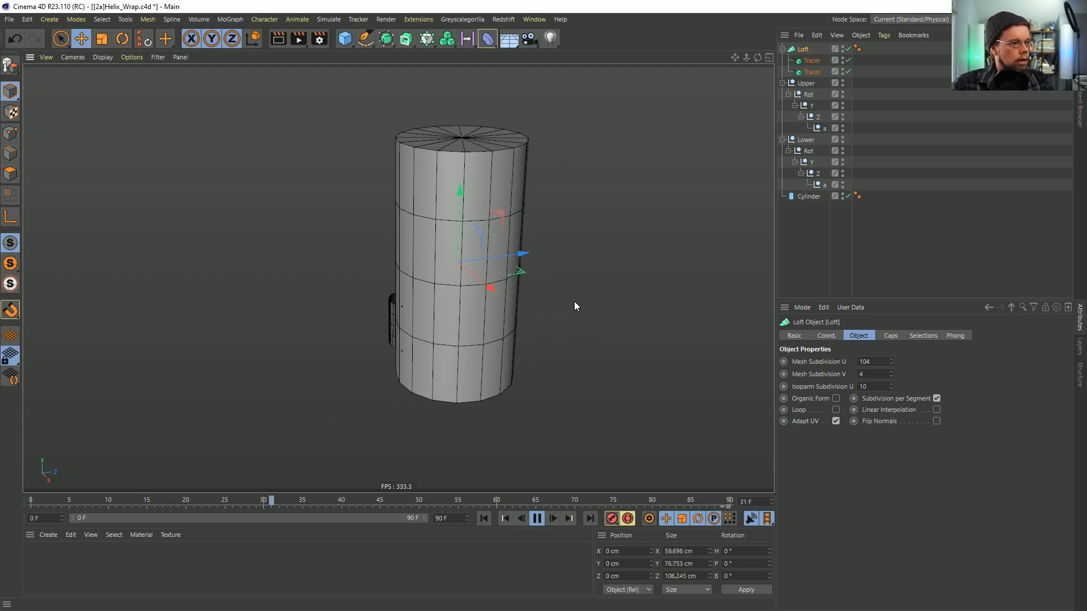
left_click_drag(512, 293, 464, 289, "alt")
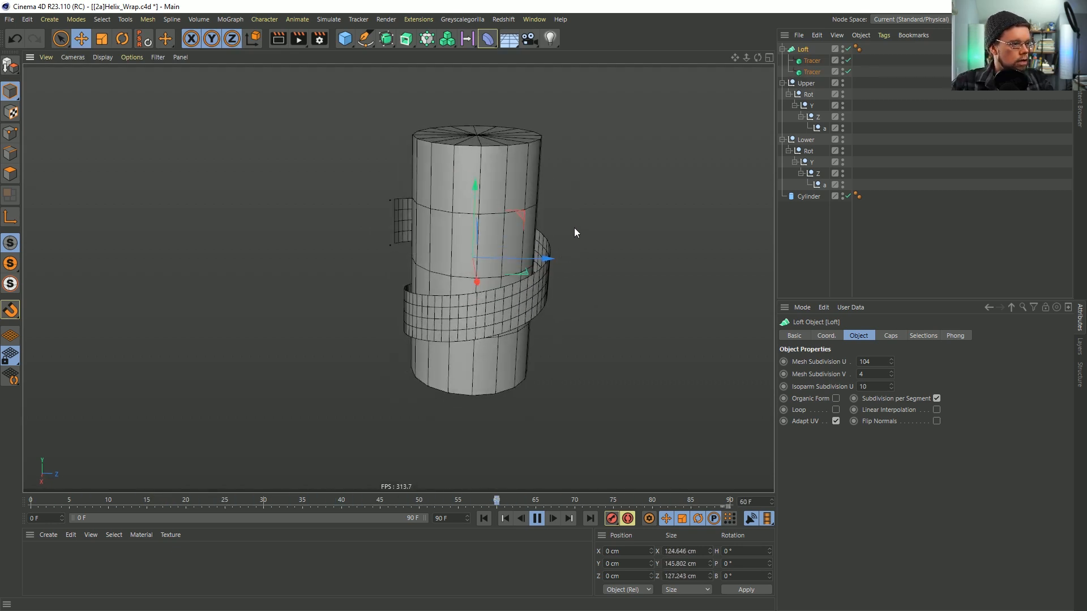
Raise the Upper group to a Y position of about 103 cm and play the animation to check the wider band
left_click(809, 83)
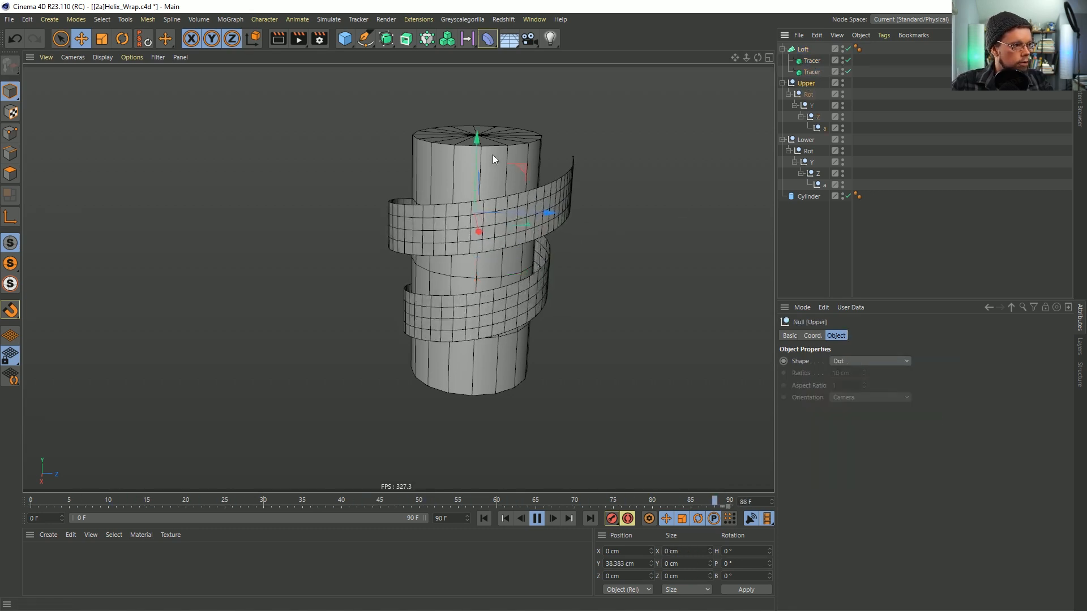
left_click_drag(479, 146, 485, 67)
left_click(484, 518)
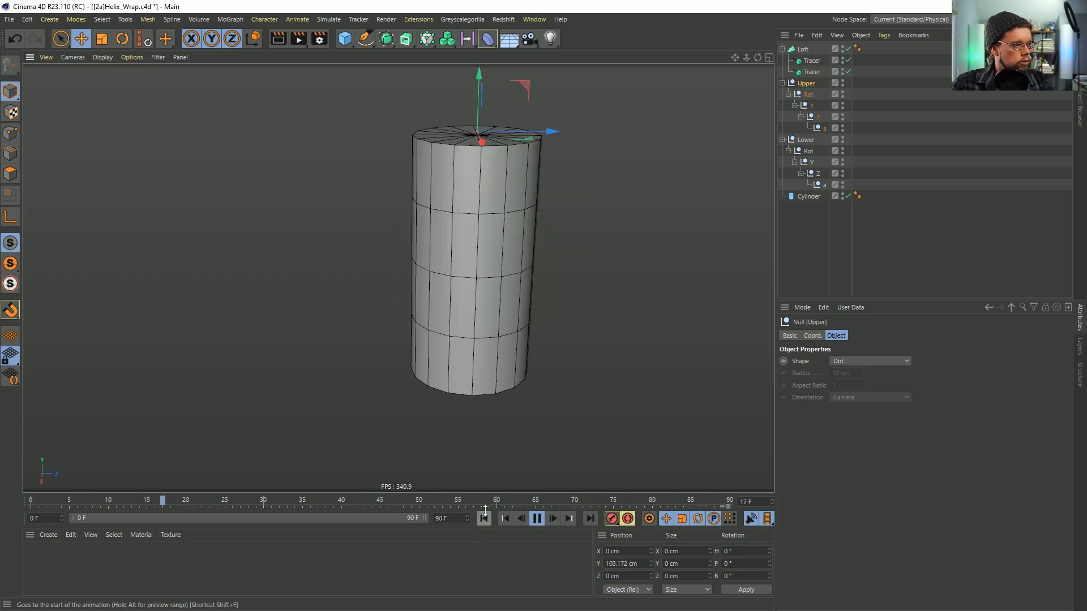
left_click_drag(492, 203, 458, 225, "alt")
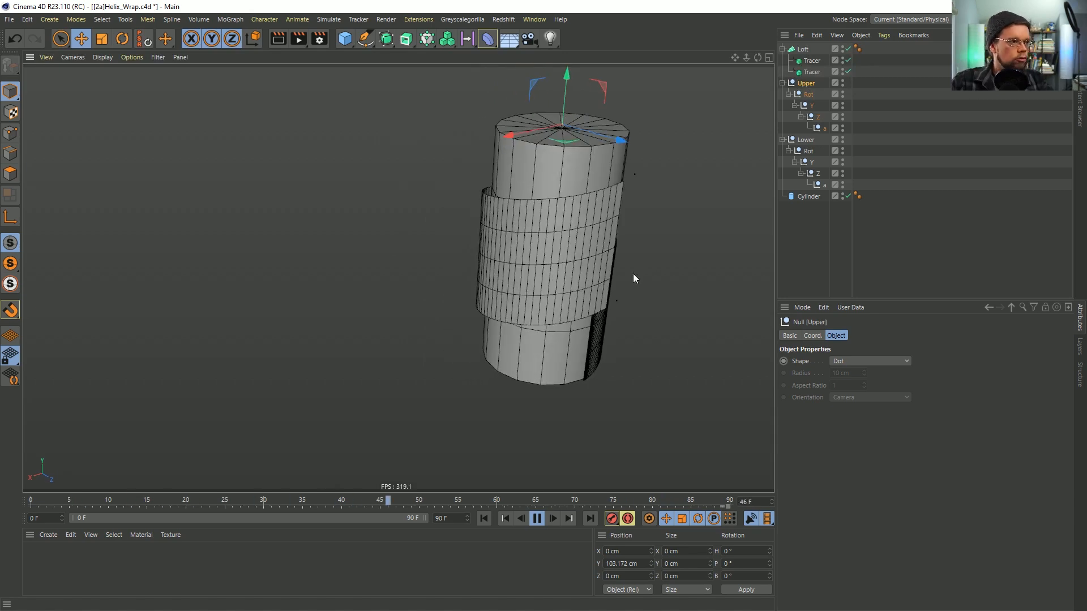
left_click_drag(589, 281, 545, 237, "alt")
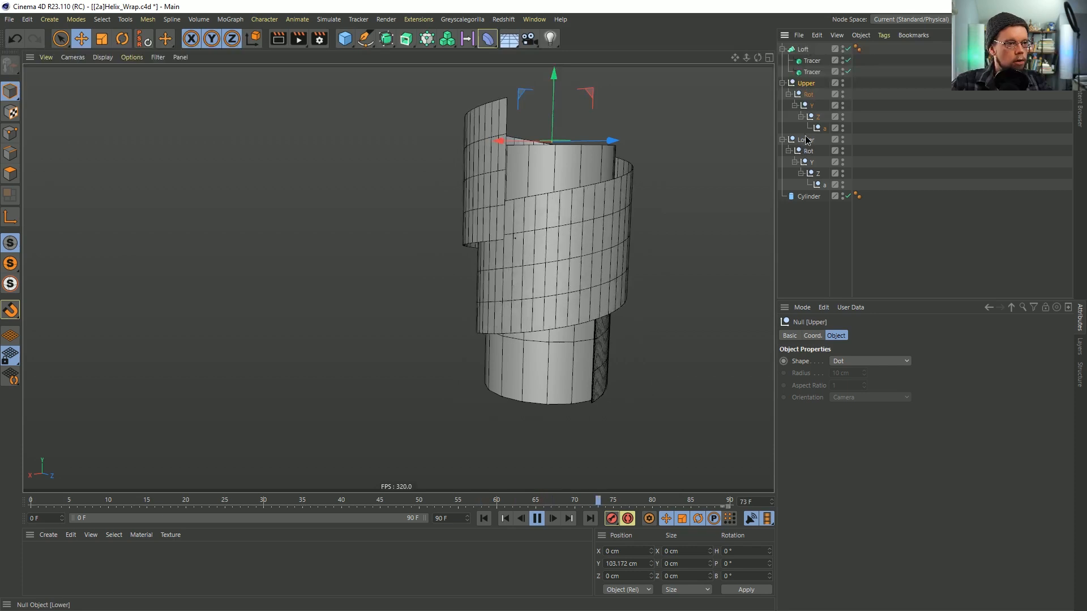
Move the Upper and Lower groups down together by about 75 cm, replay the animation and stop it to inspect the wrap
left_click(805, 140, "ctrl")
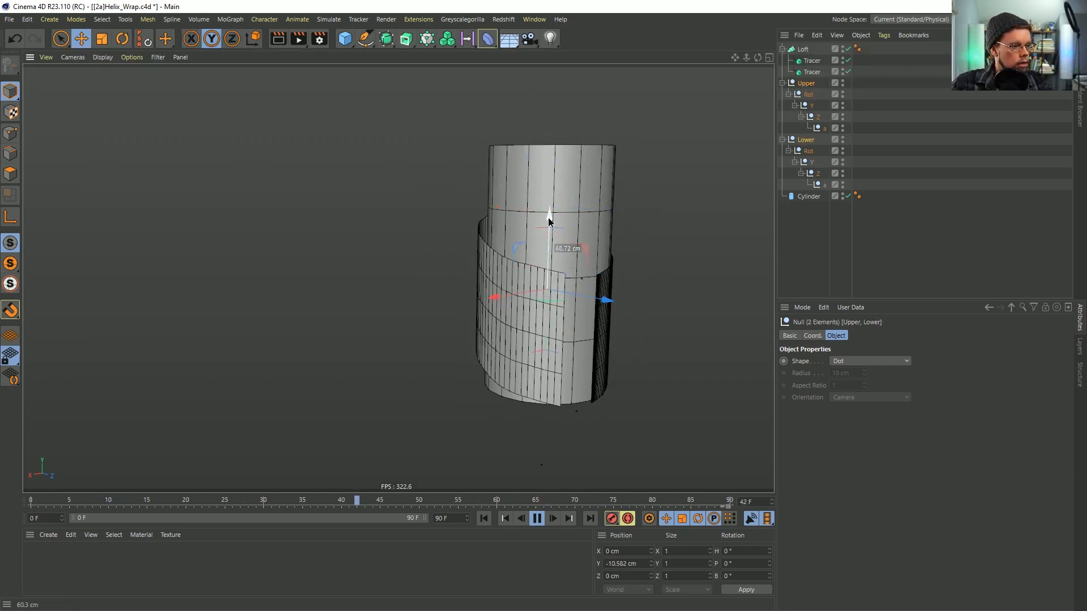
left_click(484, 519)
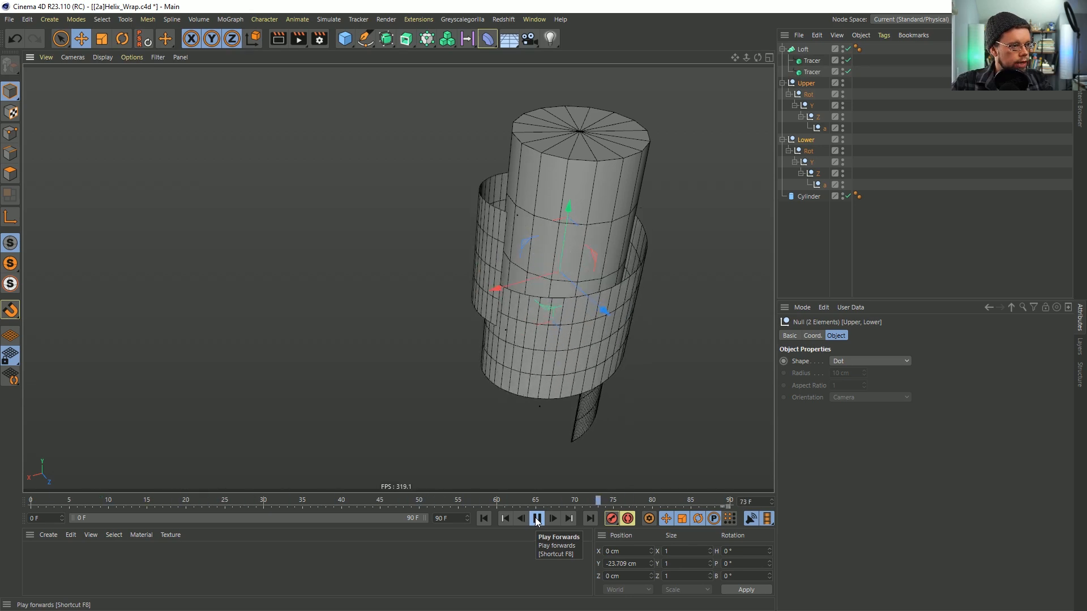
left_click(535, 519)
left_click_drag(578, 236, 468, 206, "alt")
middle_click_drag(579, 237, 336, 204, "alt")
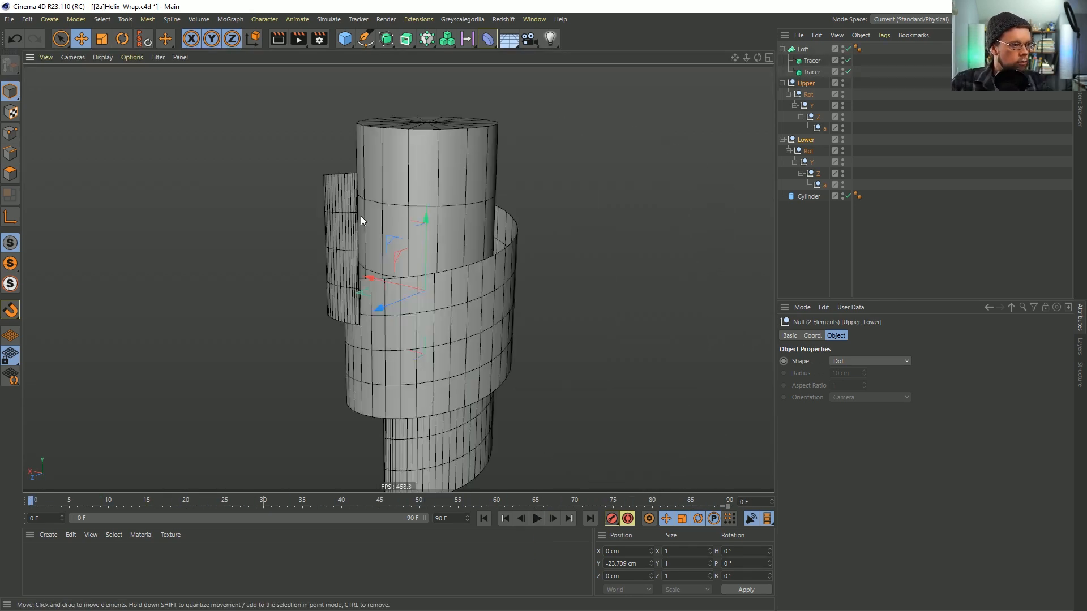
left_click_drag(461, 258, 471, 233, "alt")
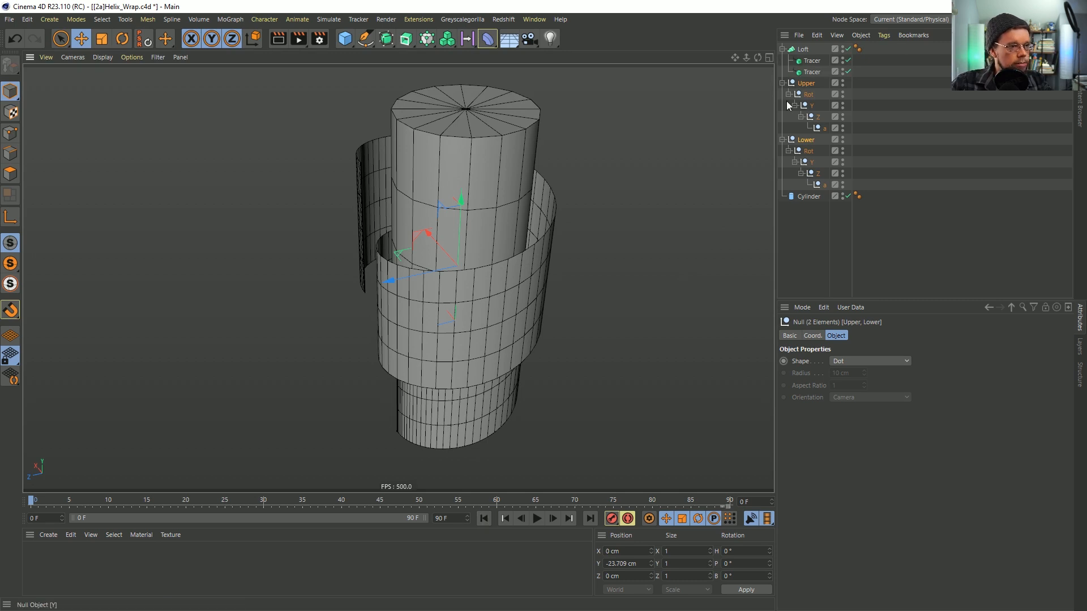
Remove the heading rotation animation from both Rot nulls and play the result from frame 0
left_click(803, 94)
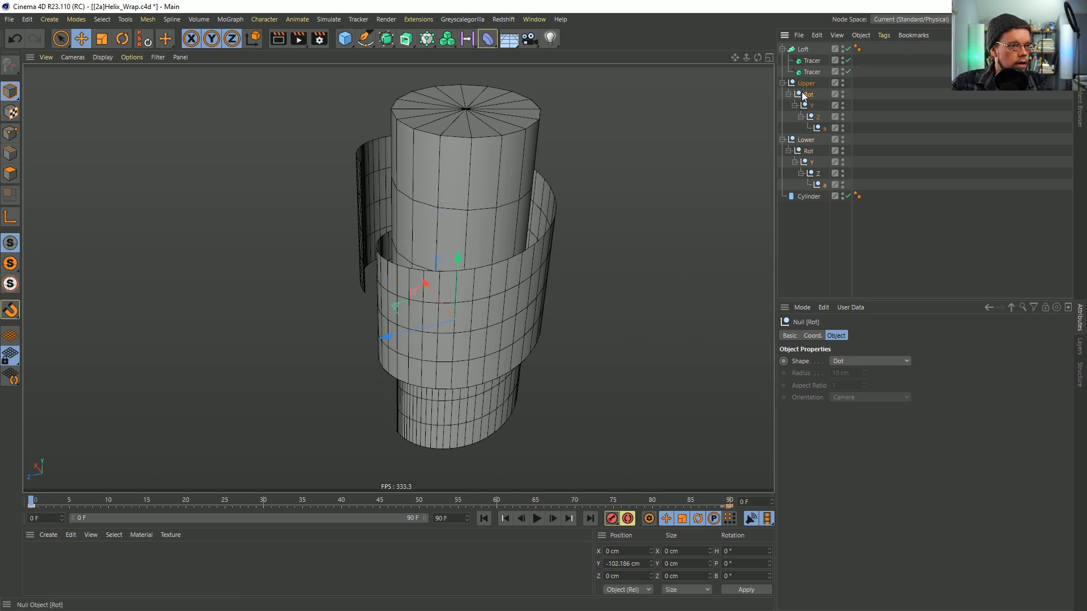
left_click(808, 151, "ctrl")
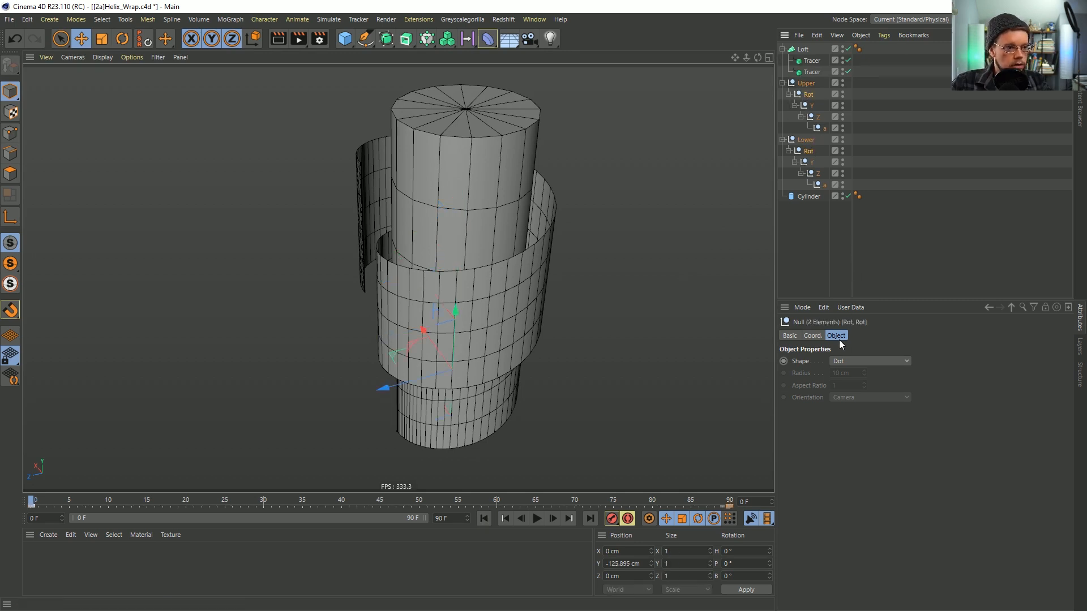
left_click(813, 336)
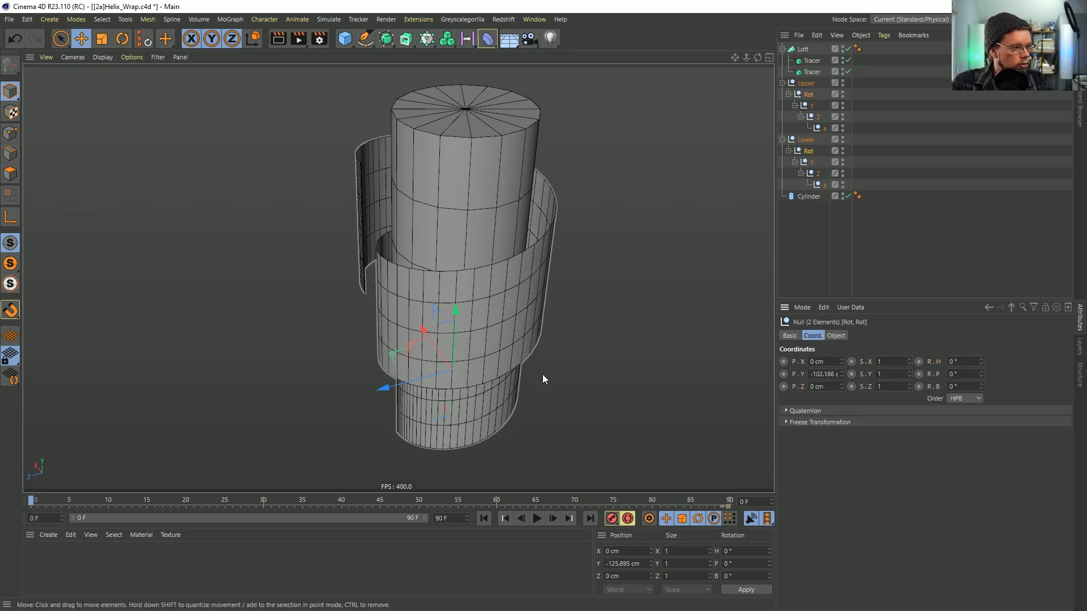
left_click(554, 518)
left_click(484, 518)
left_click_drag(507, 274, 412, 296, "alt")
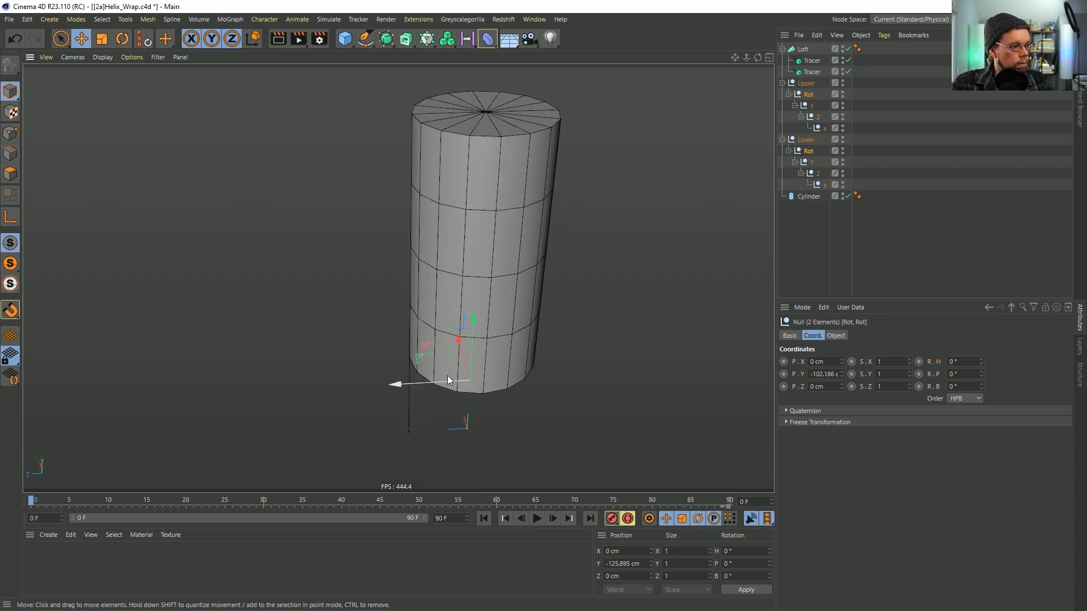
left_click_drag(497, 330, 430, 315, "alt")
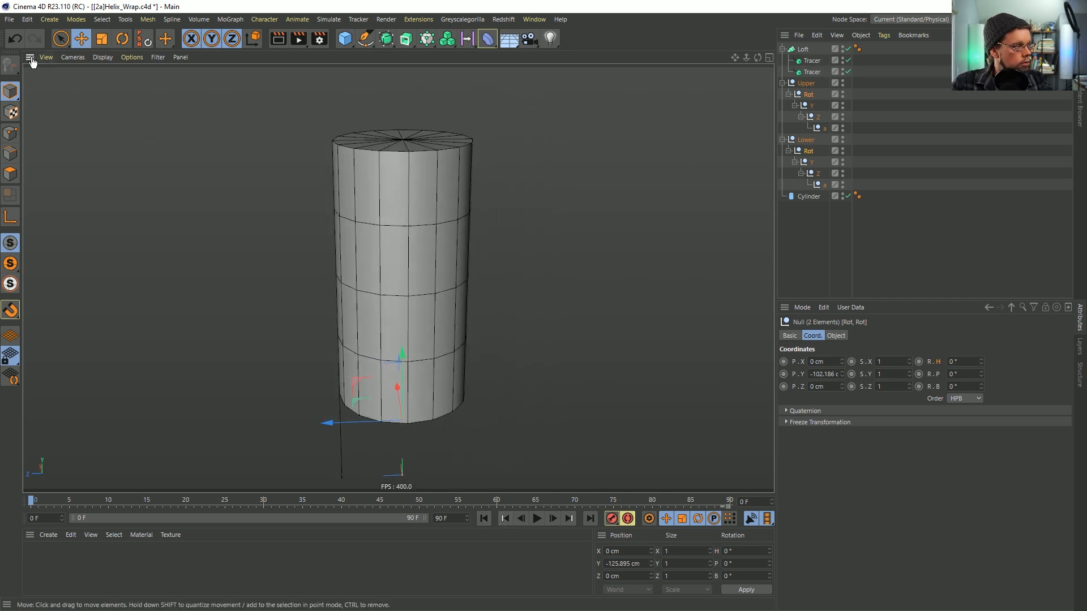
Undo the removal of the Rot nulls' heading animation and replay the timeline
left_click(15, 39)
left_click(535, 520)
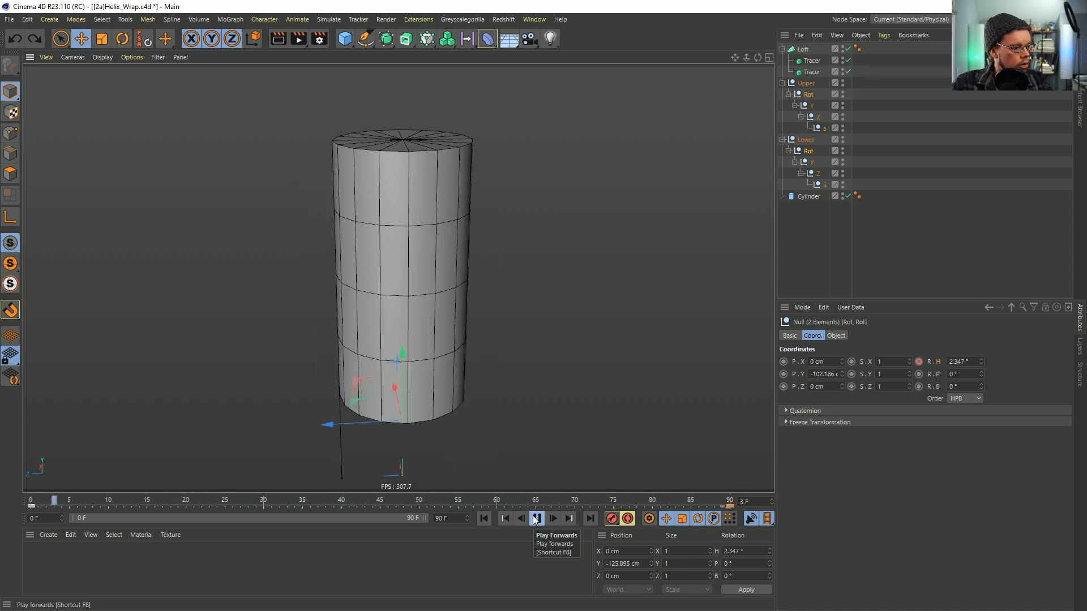
Clear the R.H rotation animation on both Rot nulls at frame 0 and play to check the unrotated loft
left_click(484, 518)
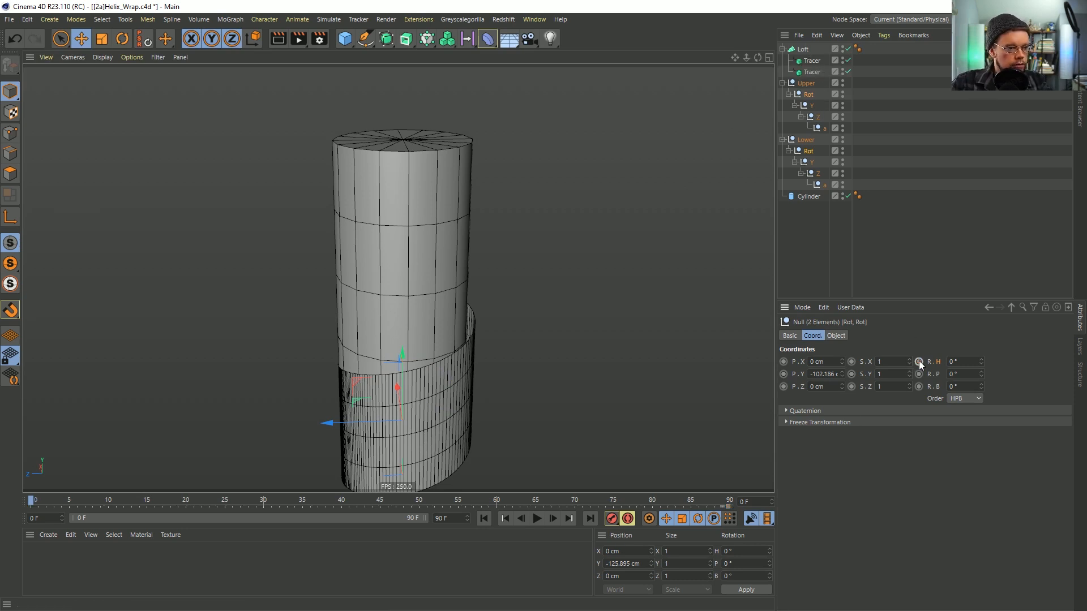
left_click(537, 518)
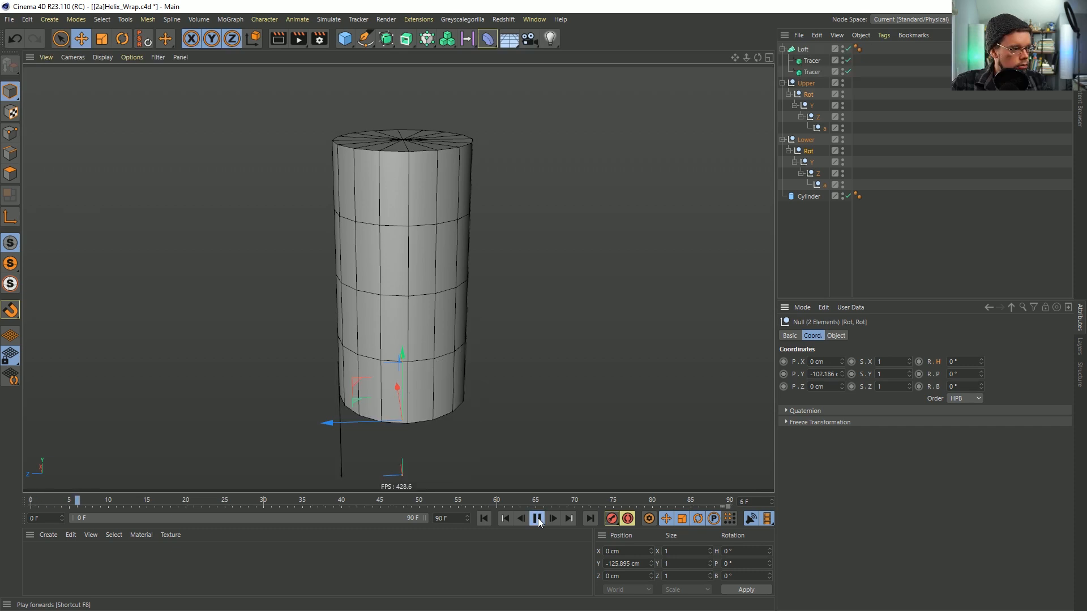
left_click(538, 522)
left_click_drag(318, 300, 401, 317, "alt")
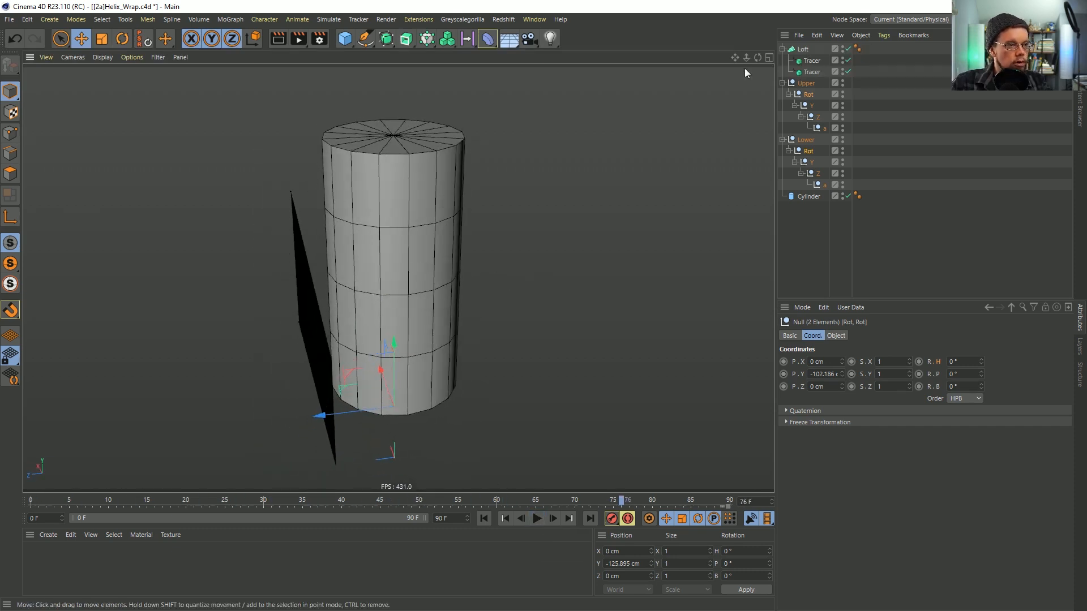
Keyframe the heading rotation of both Tracers inside the Loft from 0° at frame 0 to 720° at frame 90
left_click(812, 60)
left_click(809, 72)
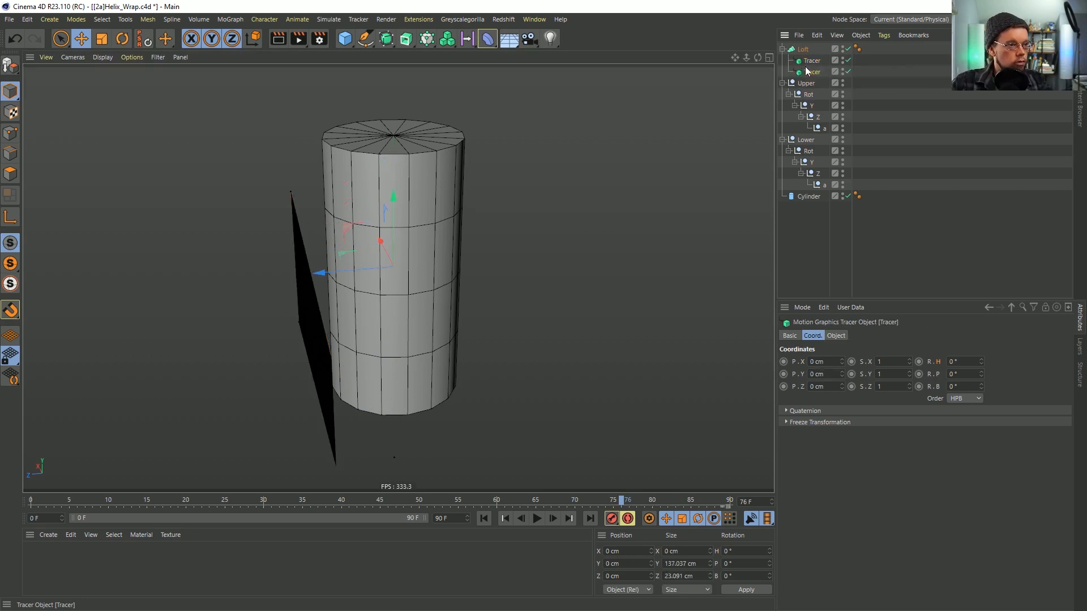
left_click(806, 52)
left_click(812, 72, "ctrl")
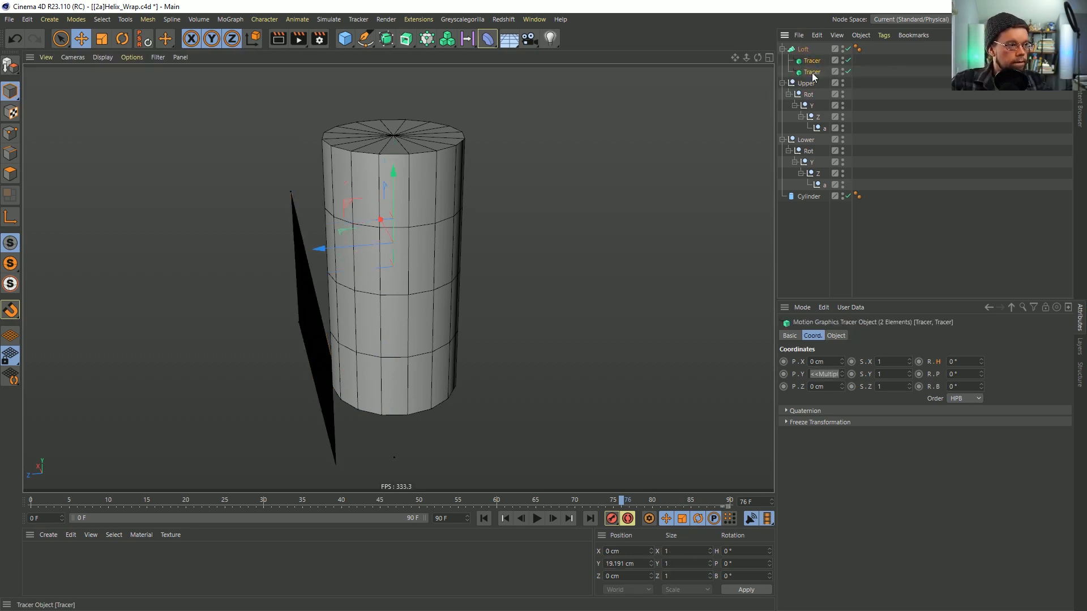
left_click(483, 520)
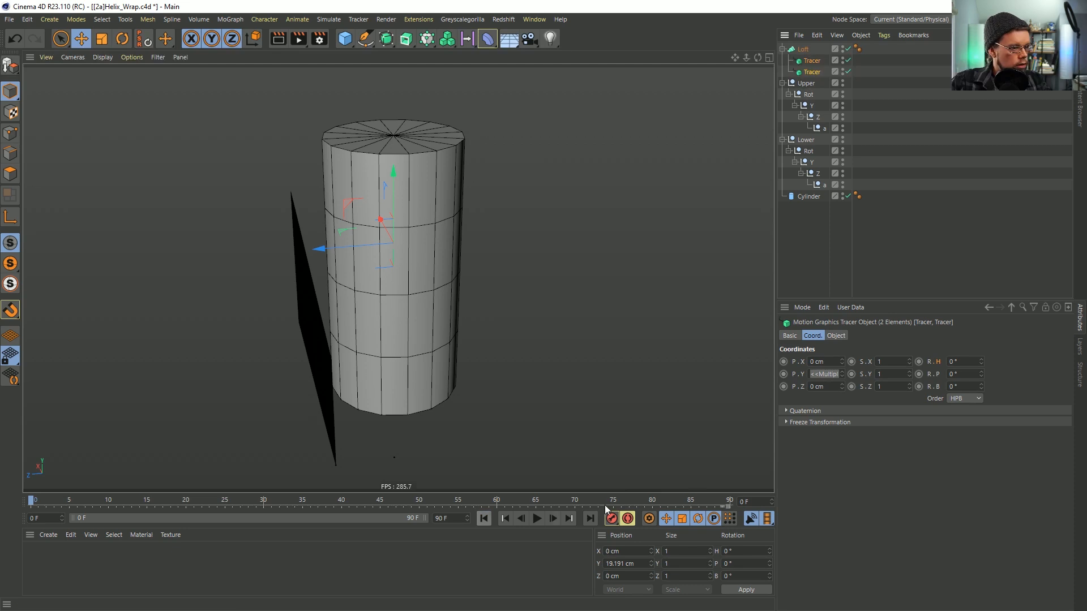
left_click(918, 362)
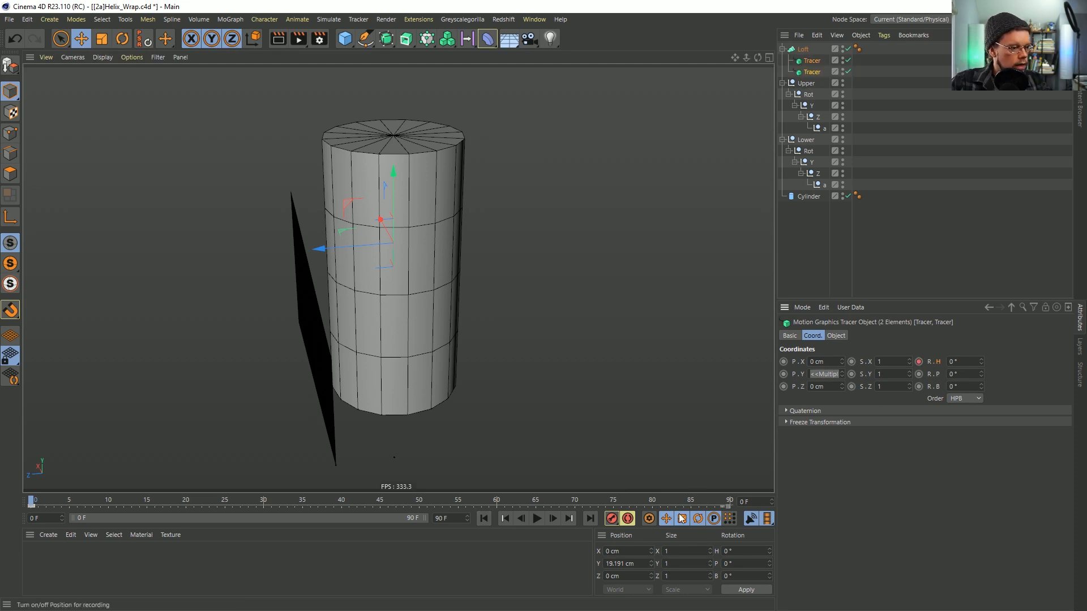
left_click(563, 519)
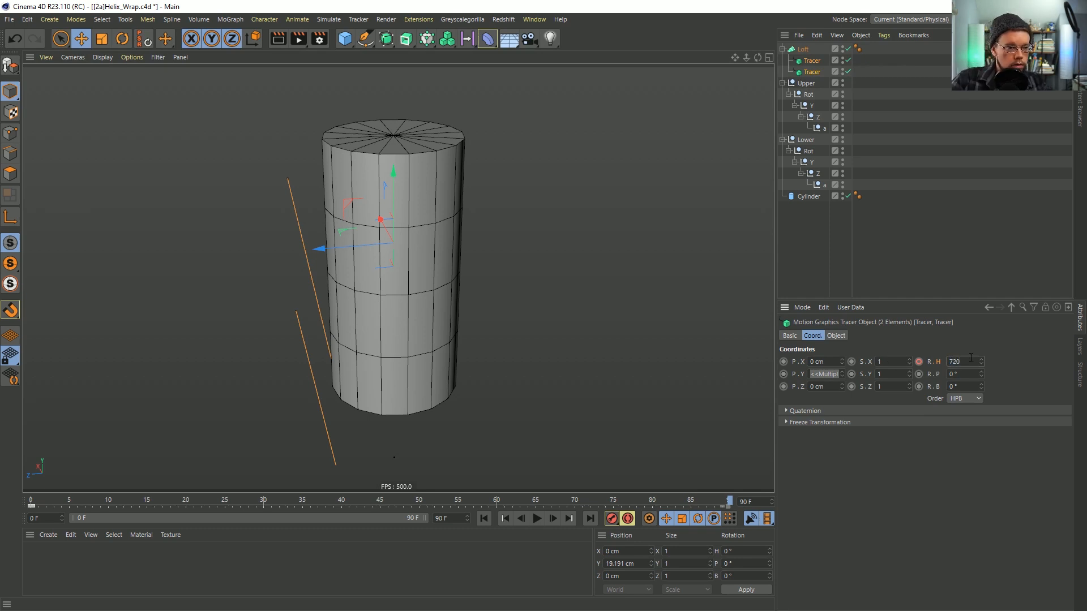
Play the animation from the start, examine the band wrapping the cylinder from several angles, and return to frame 0
left_click(484, 519)
left_click(537, 519)
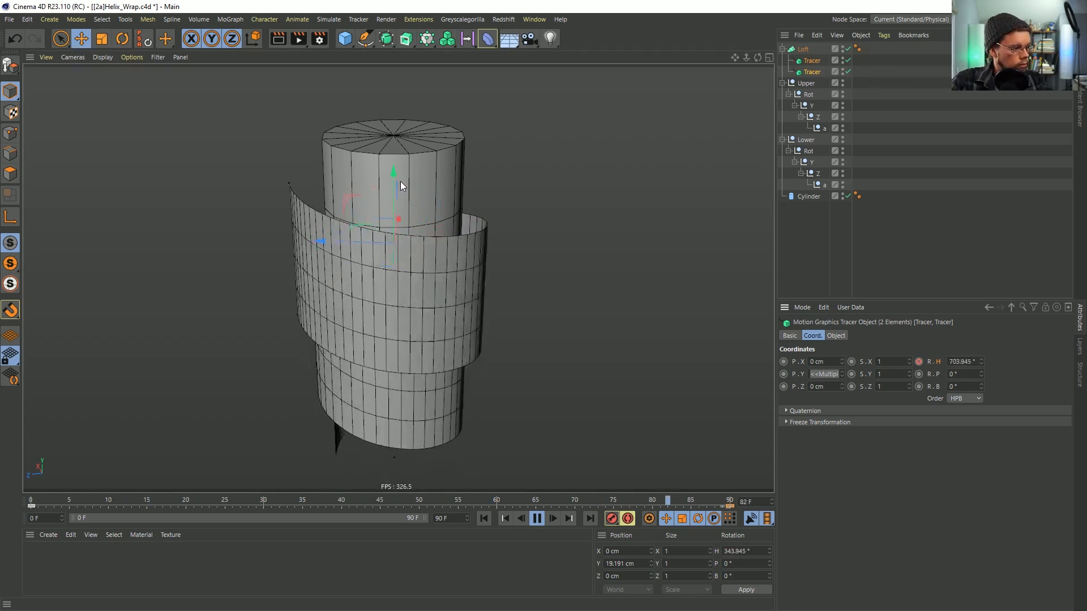
left_click_drag(420, 290, 400, 382, "alt")
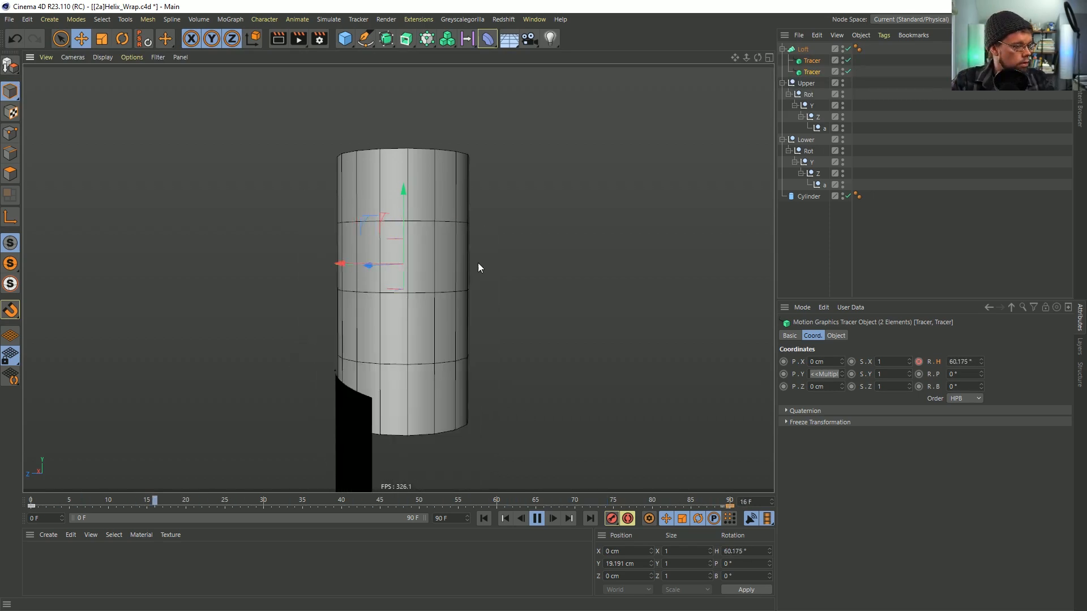
left_click_drag(478, 263, 462, 309, "alt")
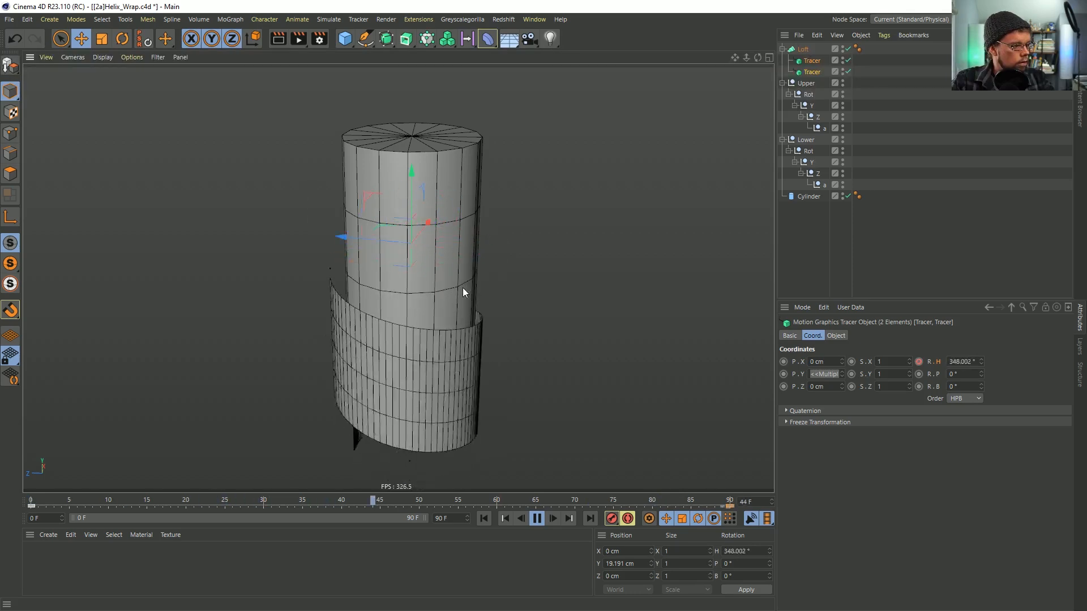
left_click_drag(343, 236, 456, 211, "alt")
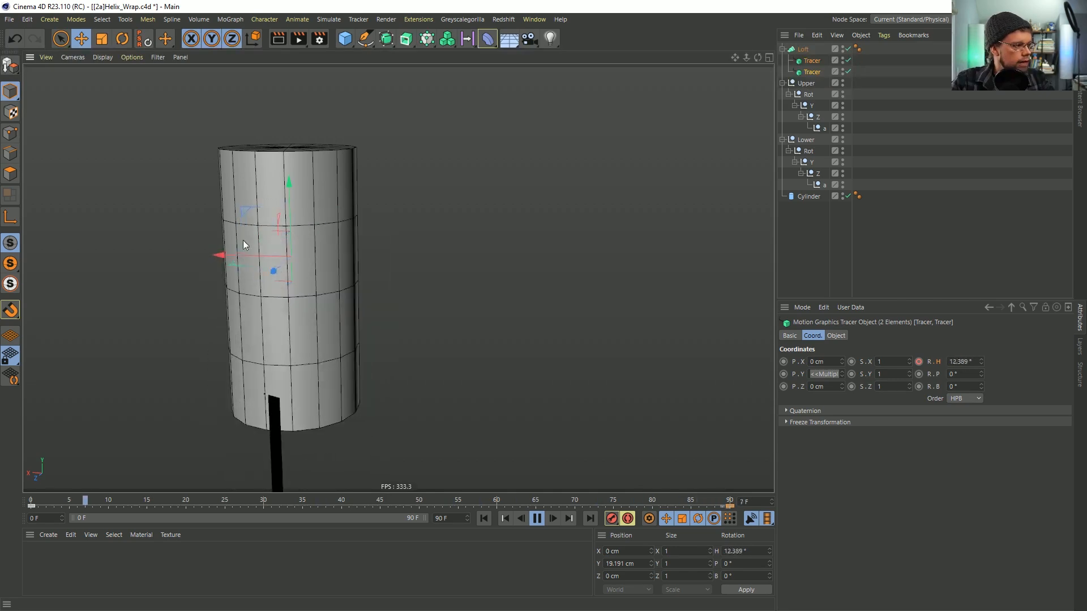
left_click_drag(343, 275, 157, 304, "alt")
left_click_drag(394, 350, 354, 314, "alt")
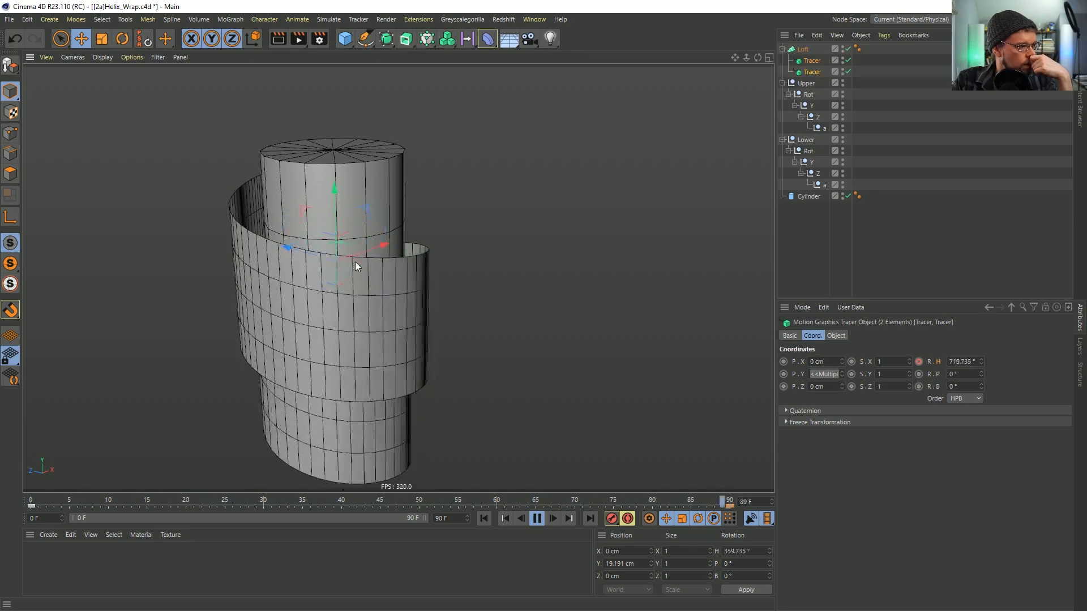
left_click(538, 520)
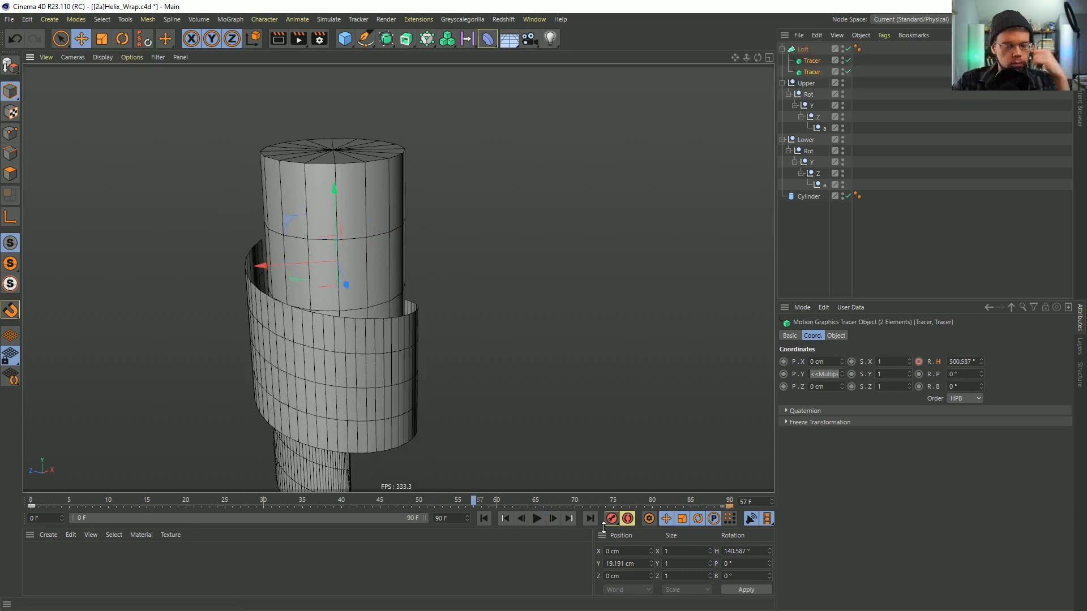
left_click(484, 519)
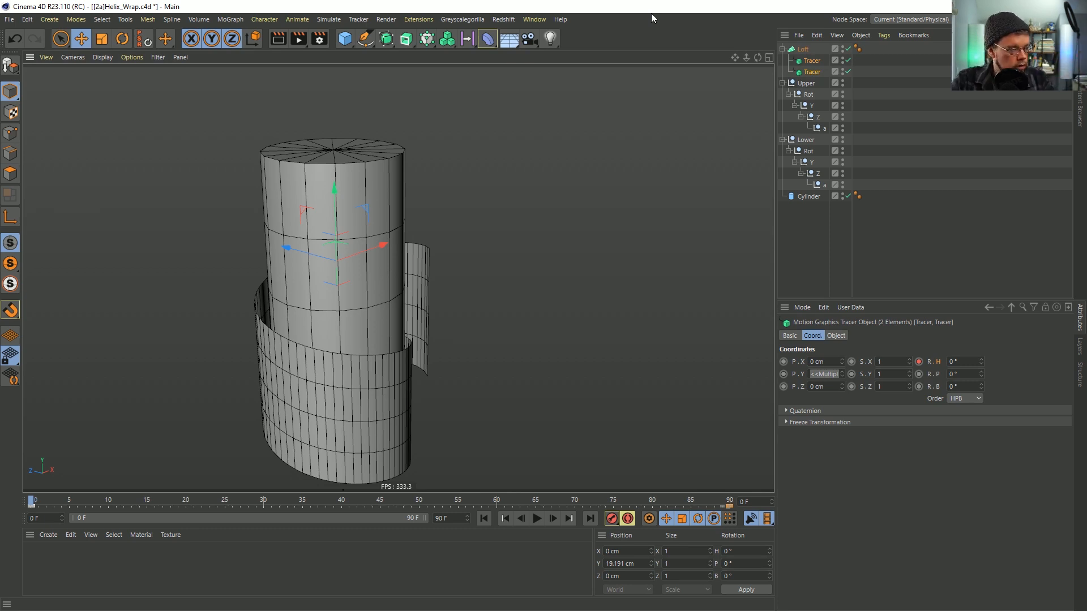
left_click_drag(418, 297, 369, 286, "alt")
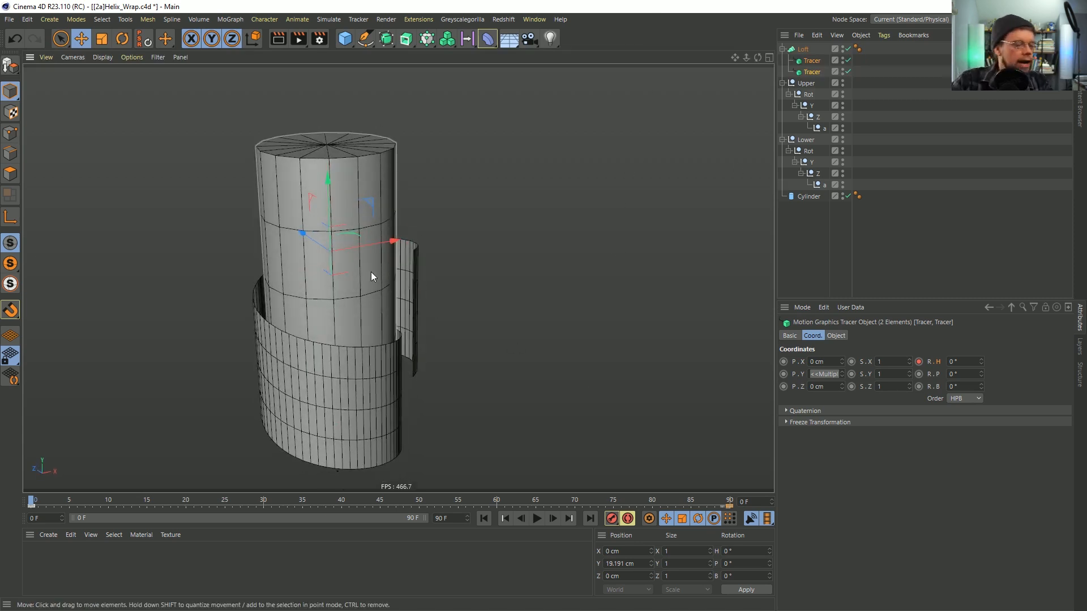
left_click_drag(363, 275, 295, 280, "alt")
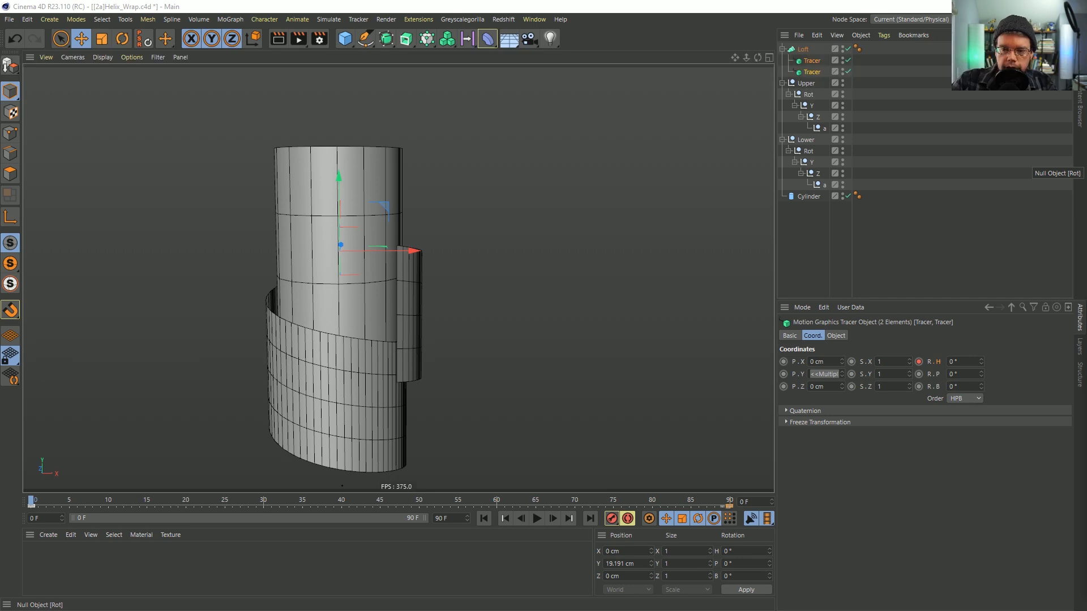
Bring the browser's Instagram post of the wheel rolling around two rings into view, enlarge the window and watch the clip
left_click(809, 61)
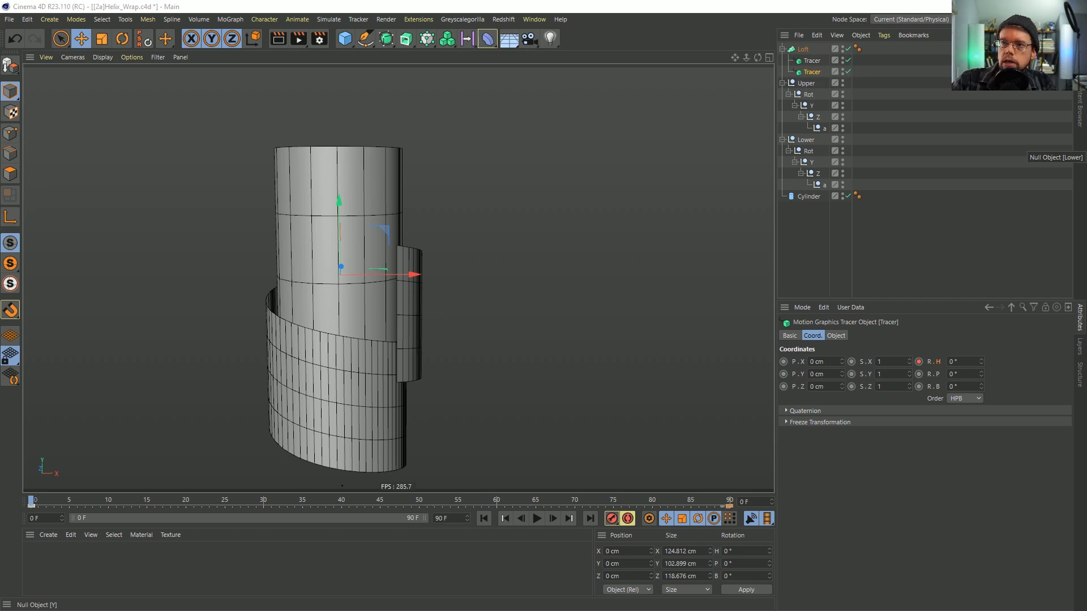
left_click_drag(1086, 164, 462, 167)
left_click_drag(523, 151, 314, 77)
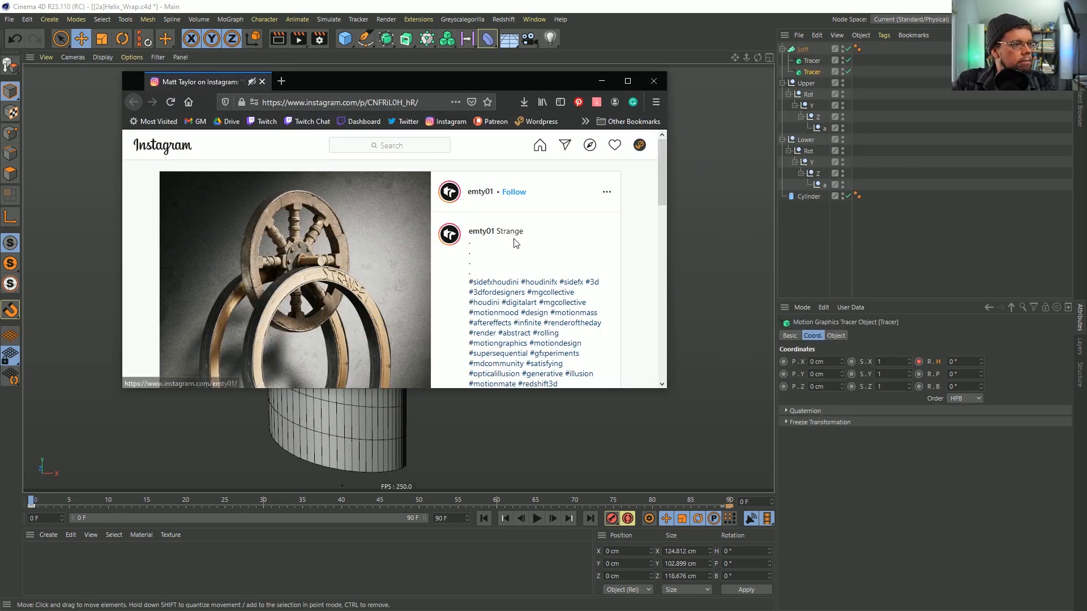
left_click_drag(663, 386, 891, 583)
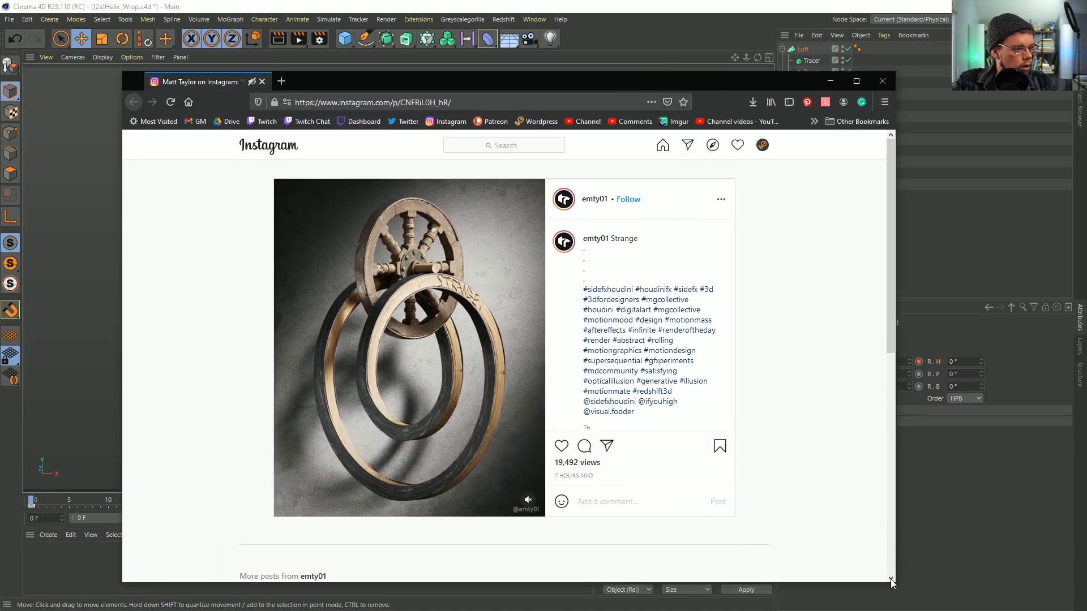
left_click(414, 347)
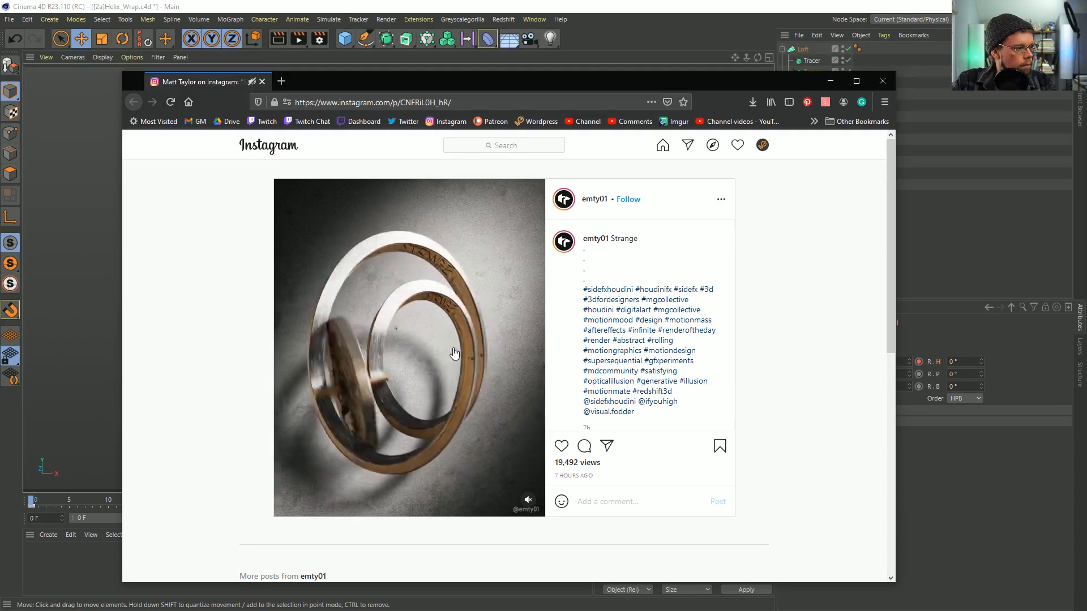
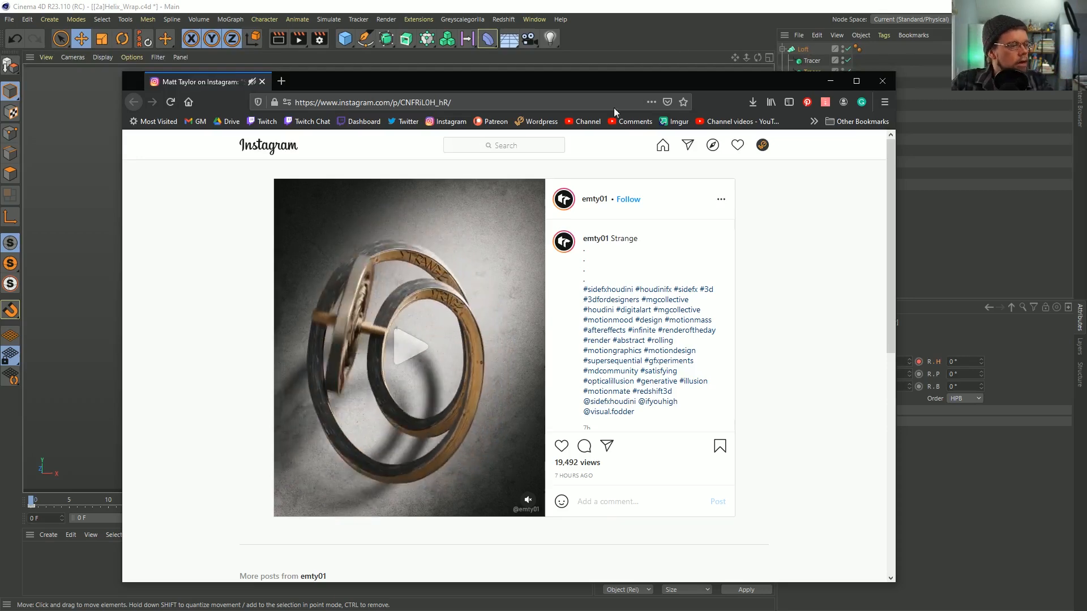
left_click(698, 8)
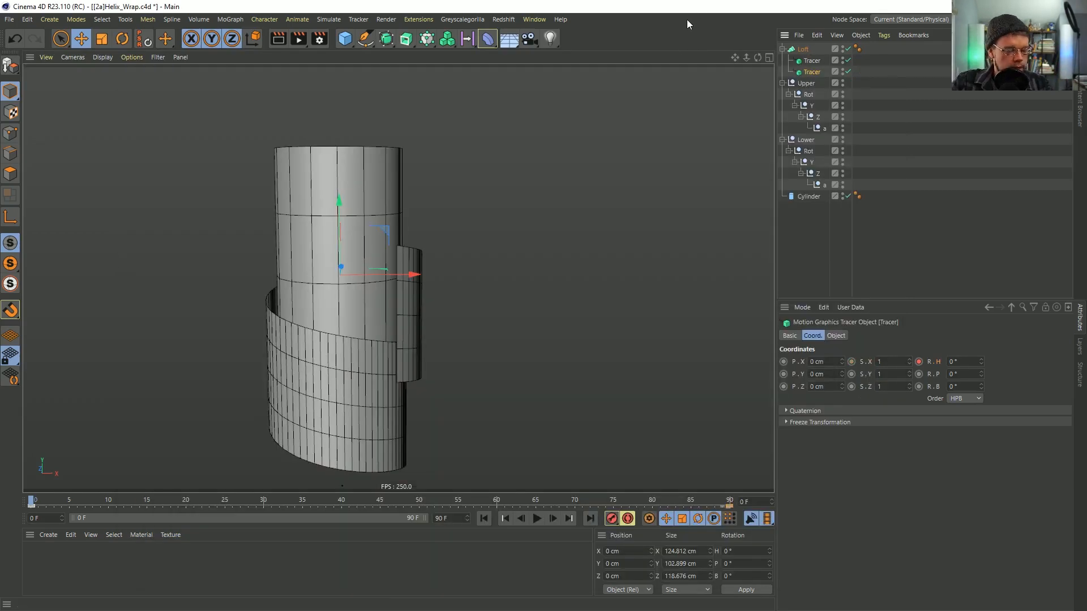
Start a new project in Cinema 4D and add a Circle spline
key("ctrl+n")
left_click(366, 41)
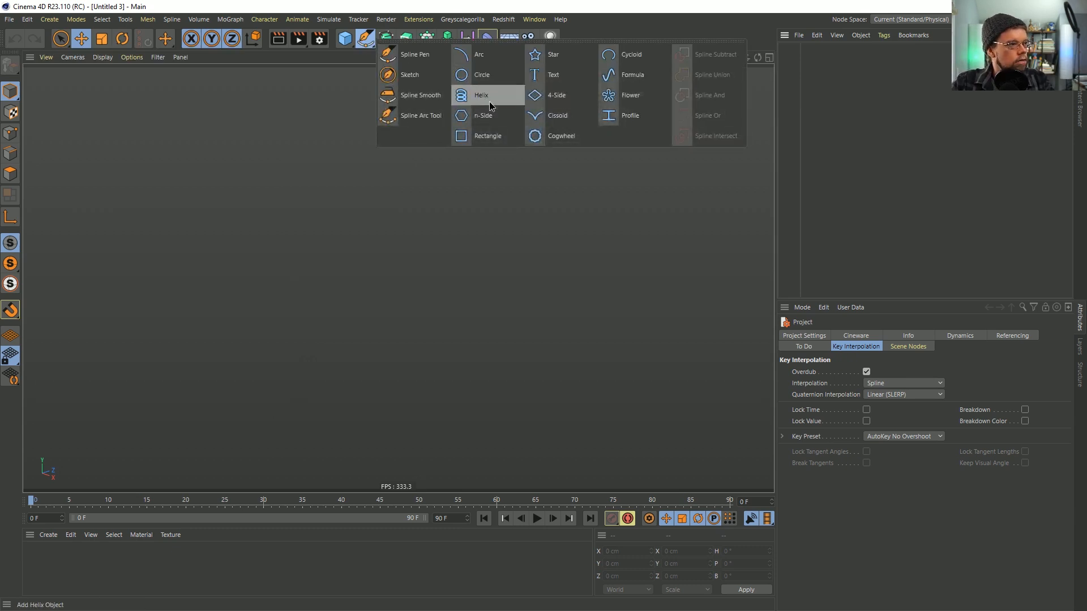
left_click(482, 76)
key("F4")
left_click_drag(523, 272, 585, 271, "alt")
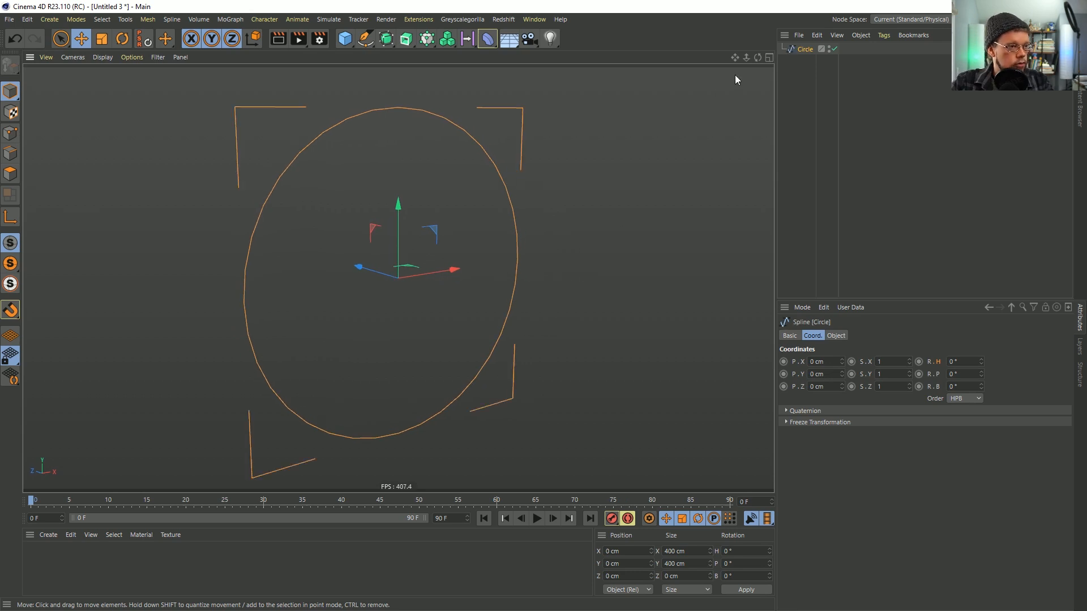
Make the circle editable in point mode and open it by disabling Close Spline
left_click(10, 133)
key("c")
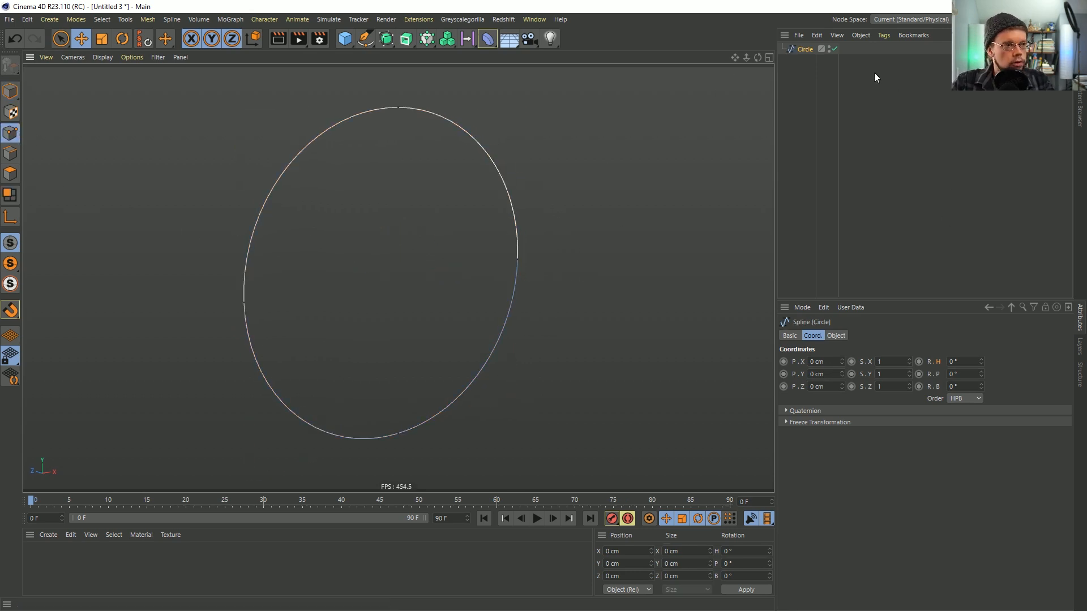
left_click(836, 335)
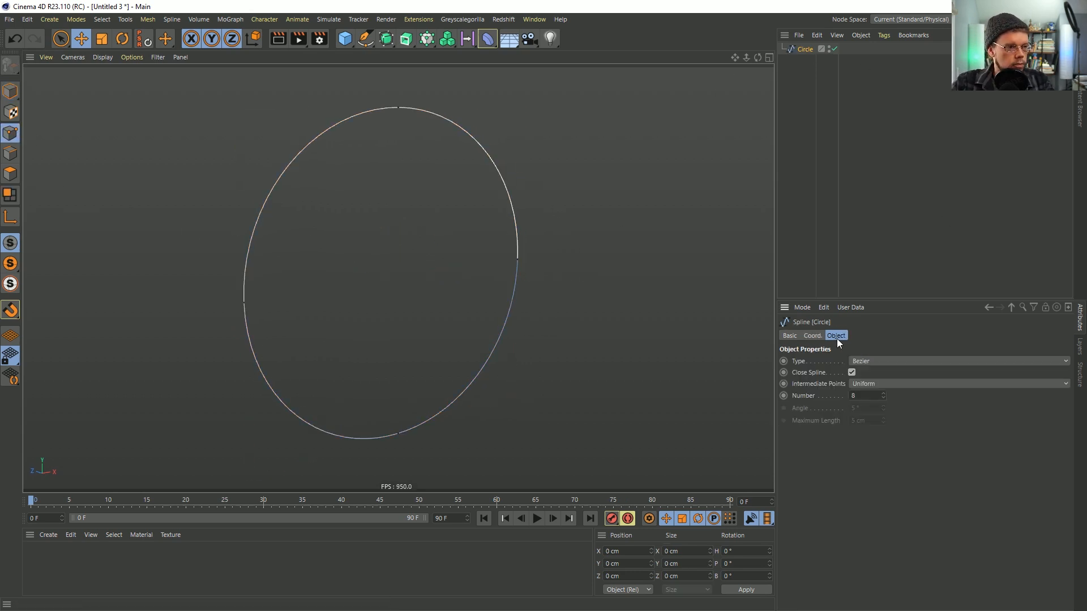
left_click(853, 372)
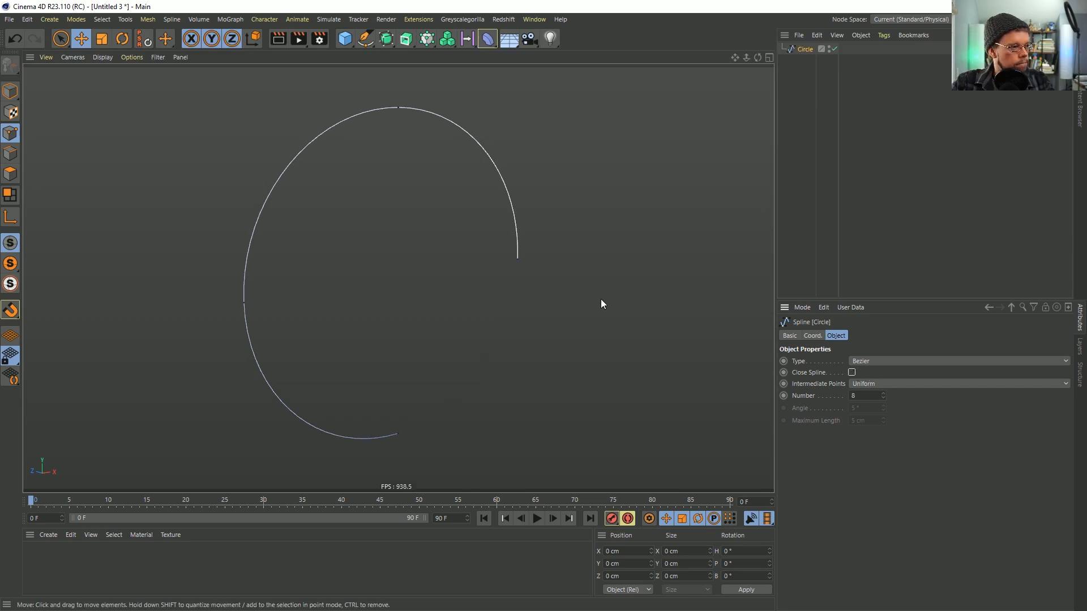
mouse_move(515, 263)
left_mouse_down("alt")
mouse_move(521, 252)
mouse_move(543, 266)
mouse_move(526, 261)
left_mouse_up("alt")
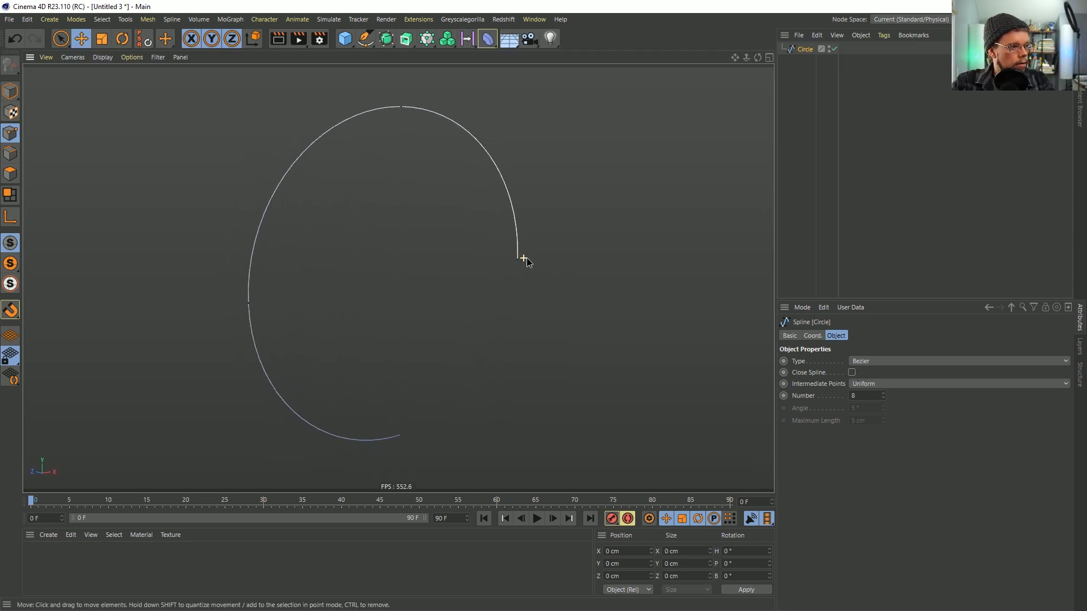
Replay the Instagram clip in the browser to study how the wheel travels around the rings, and return to the open circle
key("alt+Tab")
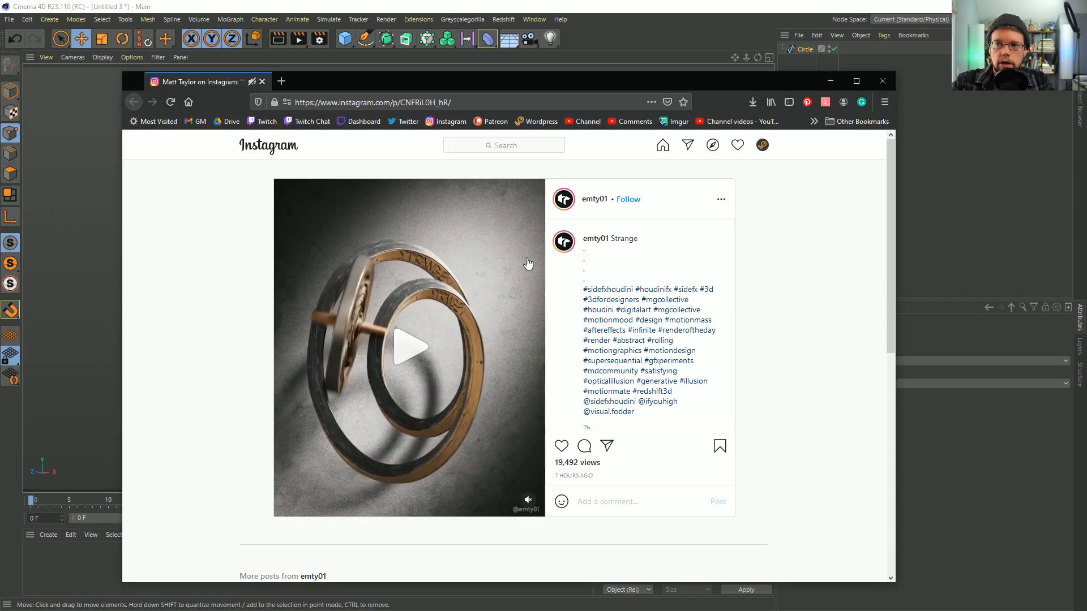
left_click(408, 351)
left_click(408, 351)
left_click(408, 350)
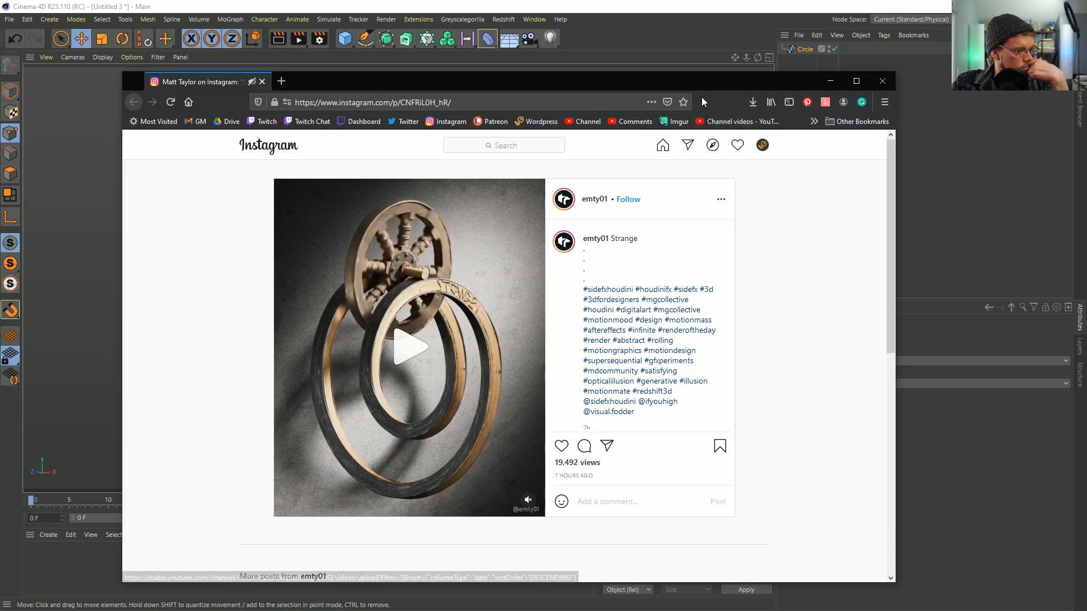
left_click(701, 12)
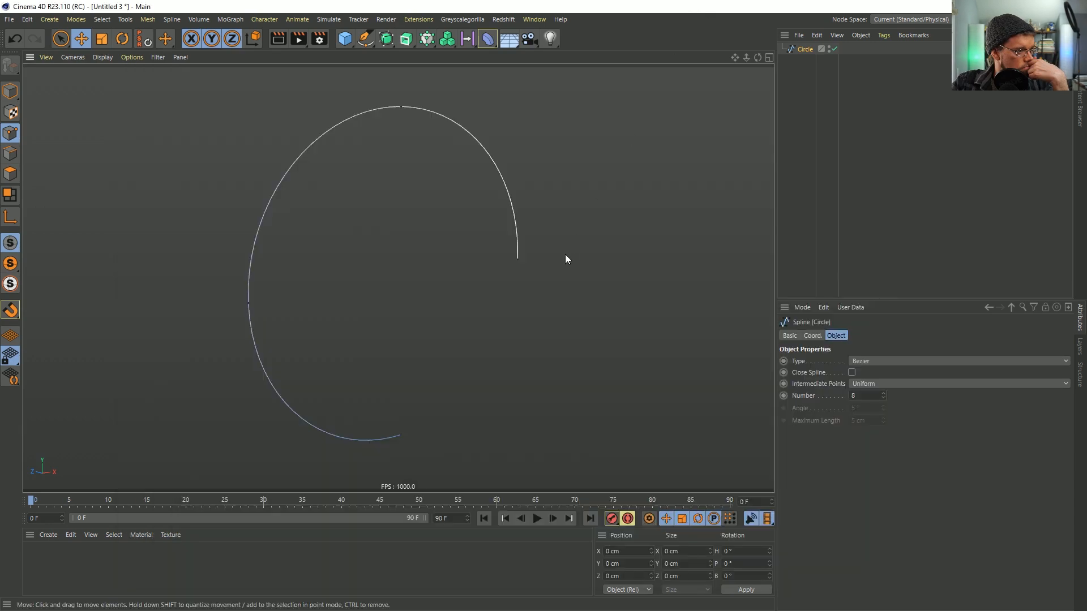
Try to offset the open circle's end point along its Z axis and compare the shape with the reference clip
left_click(518, 257)
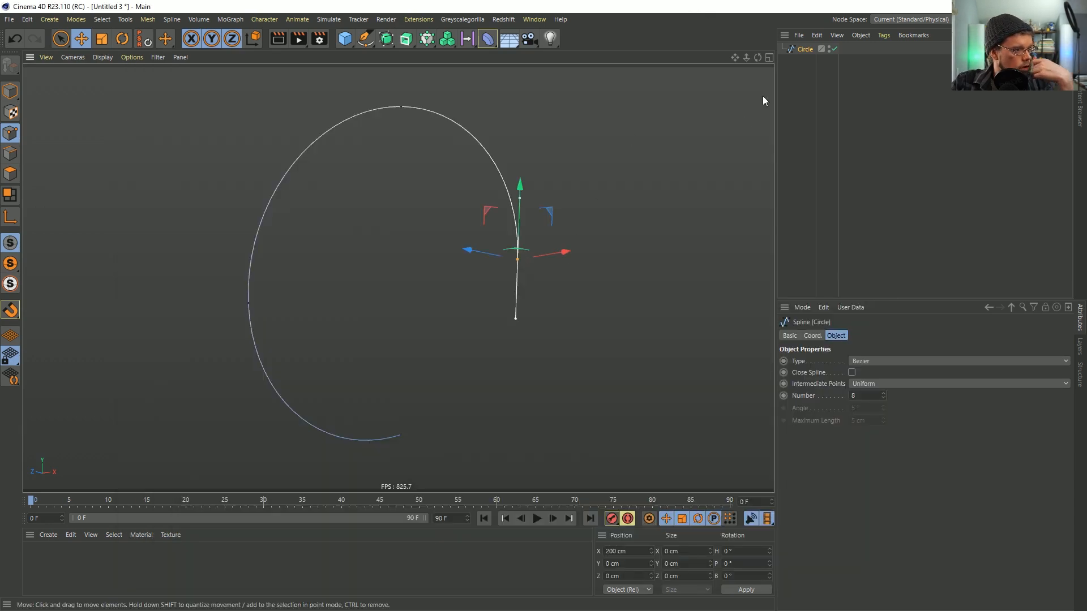
mouse_move(483, 250)
left_mouse_down()
mouse_move(555, 262)
mouse_move(494, 240)
left_mouse_up()
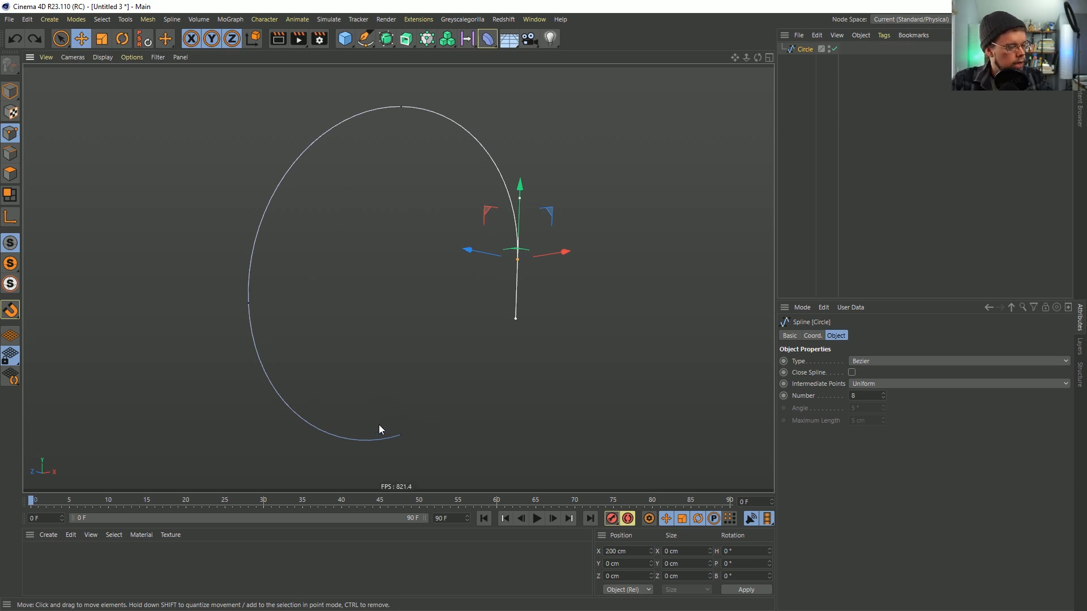
key("alt+Tab")
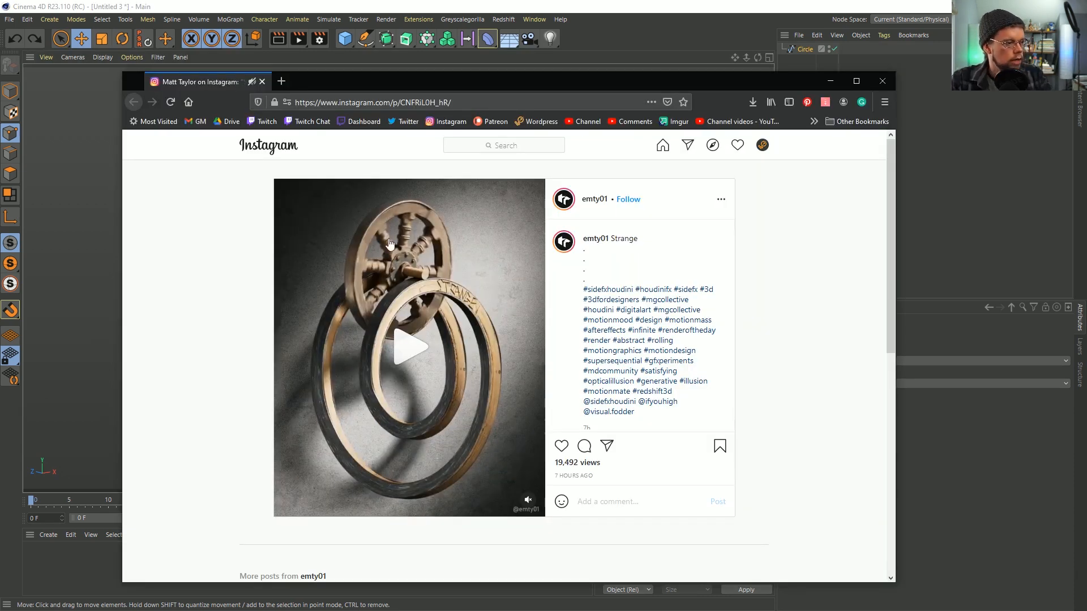
left_click(708, 20)
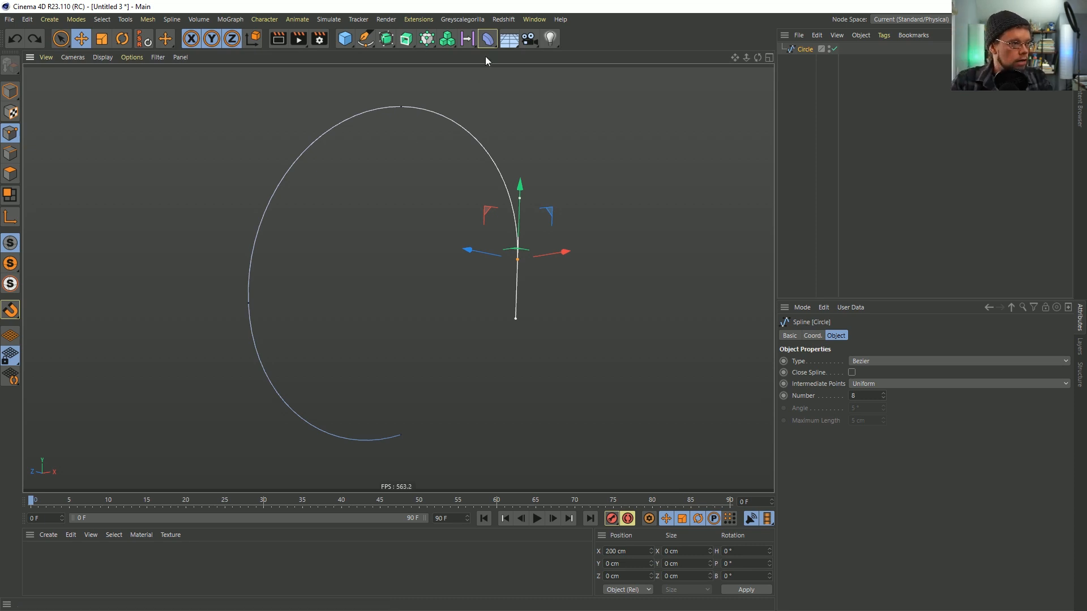
left_click_drag(553, 213, 465, 235, "alt")
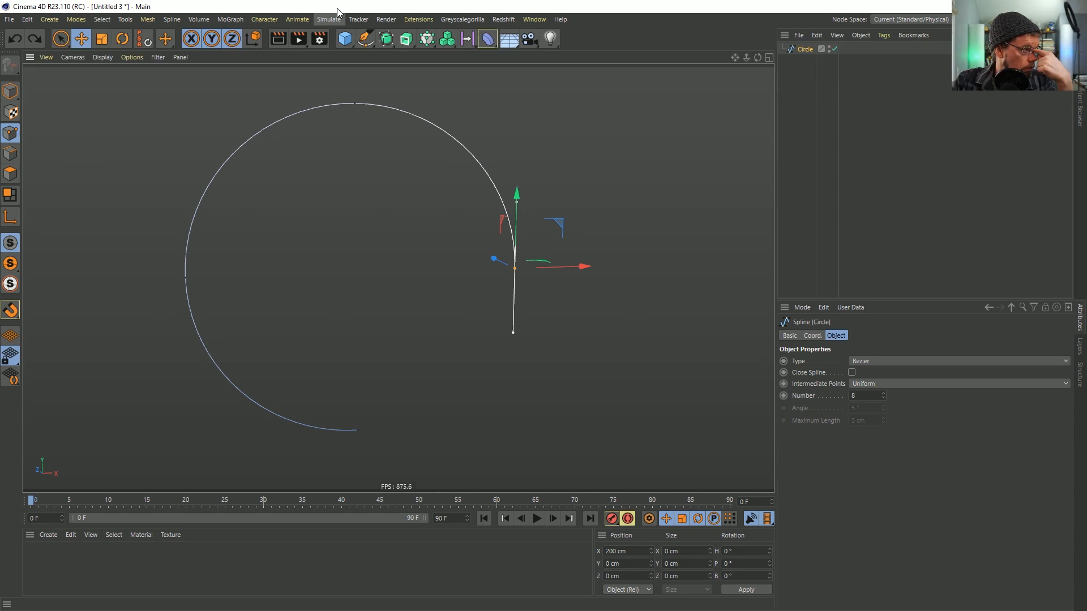
Undo the open spline and the editable conversion to restore the parametric circle
key("ctrl+z")
key("ctrl+z")
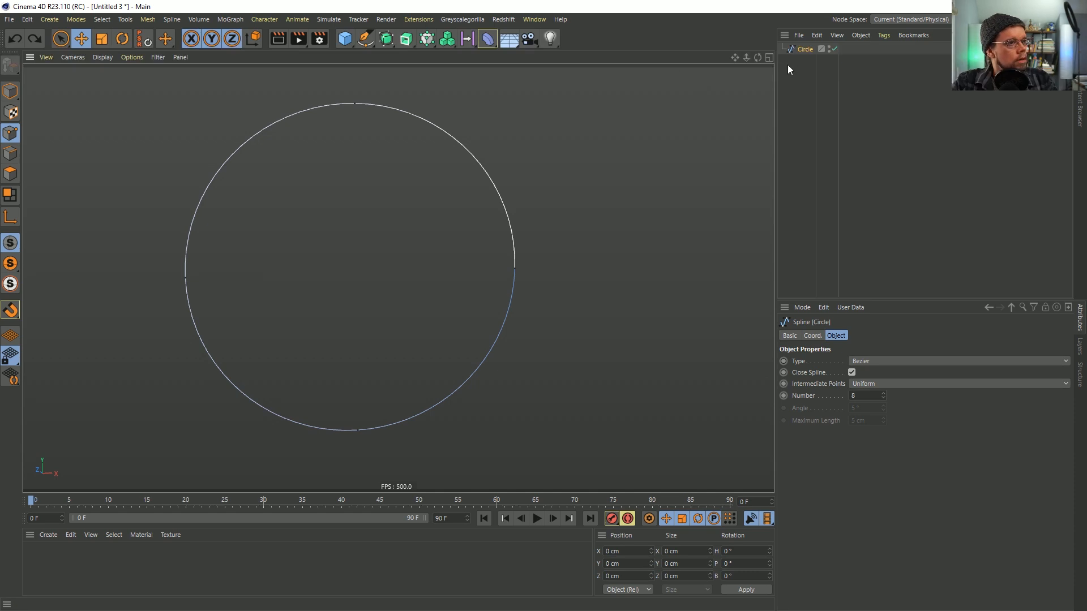
key("ctrl+z")
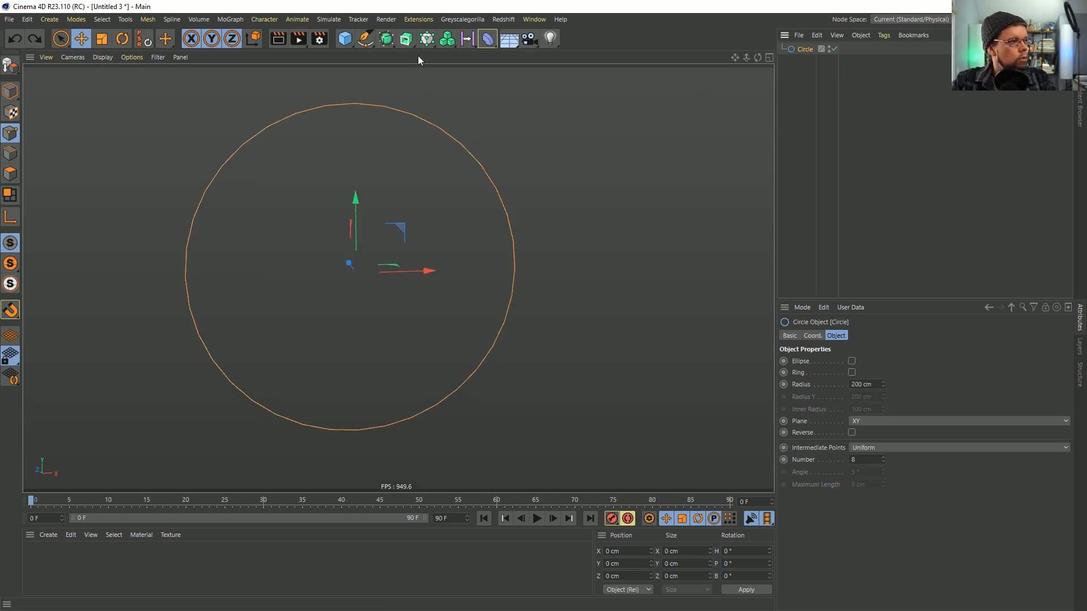
Add a Helix spline to the scene alongside the circle
left_click(365, 39)
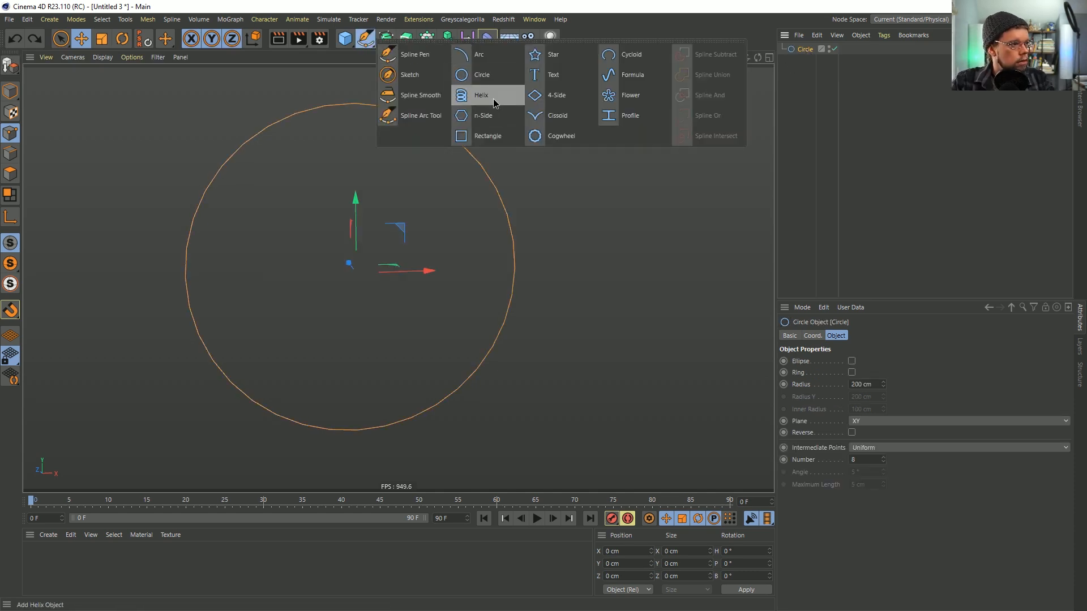
left_click(494, 103)
left_click(878, 388)
type("360")
key("Return")
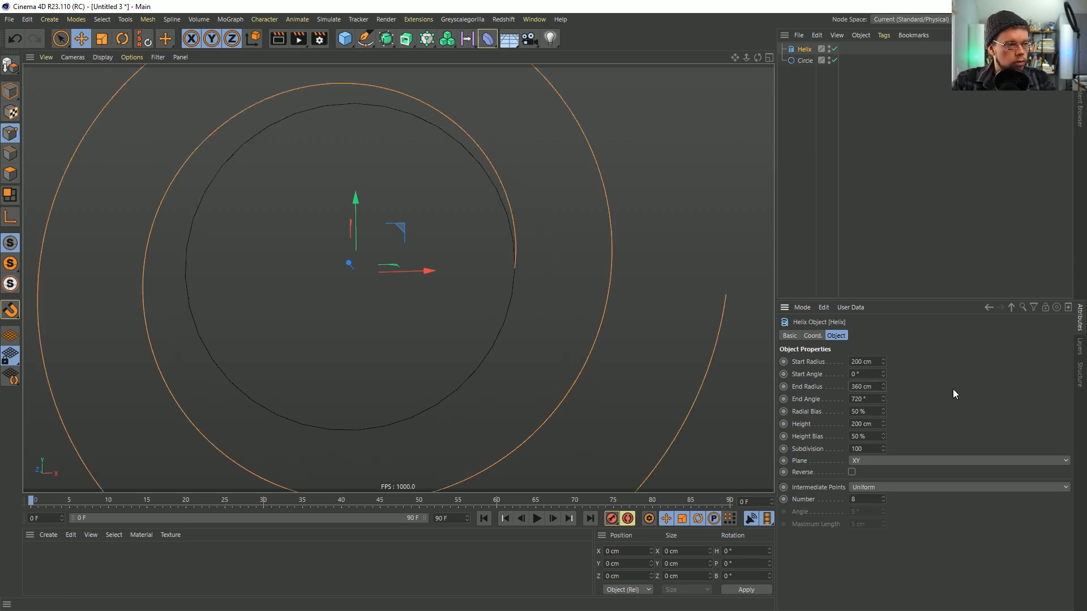
left_click_drag(518, 236, 390, 266, "alt")
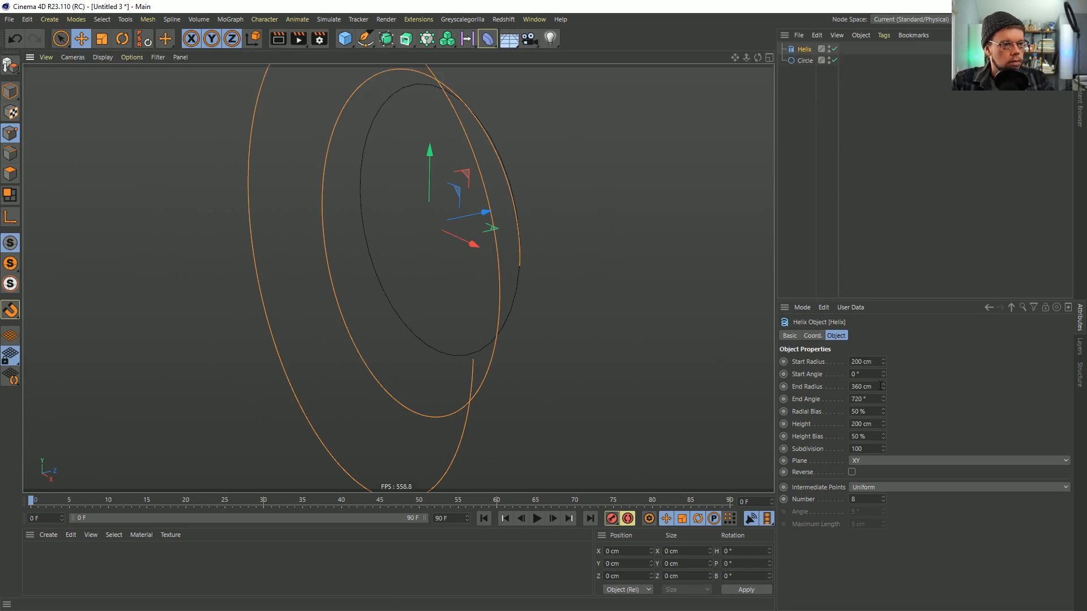
key("ctrl+z")
Set the helix's End Angle to 360°
left_click(860, 399)
type("360")
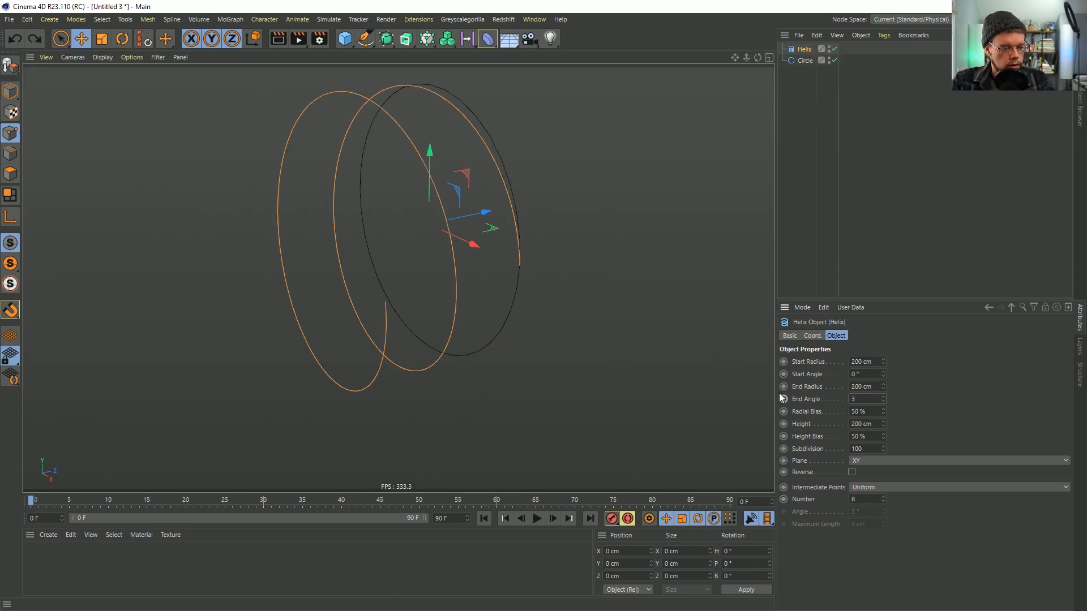
key("Return")
left_click_drag(433, 201, 483, 98, "alt")
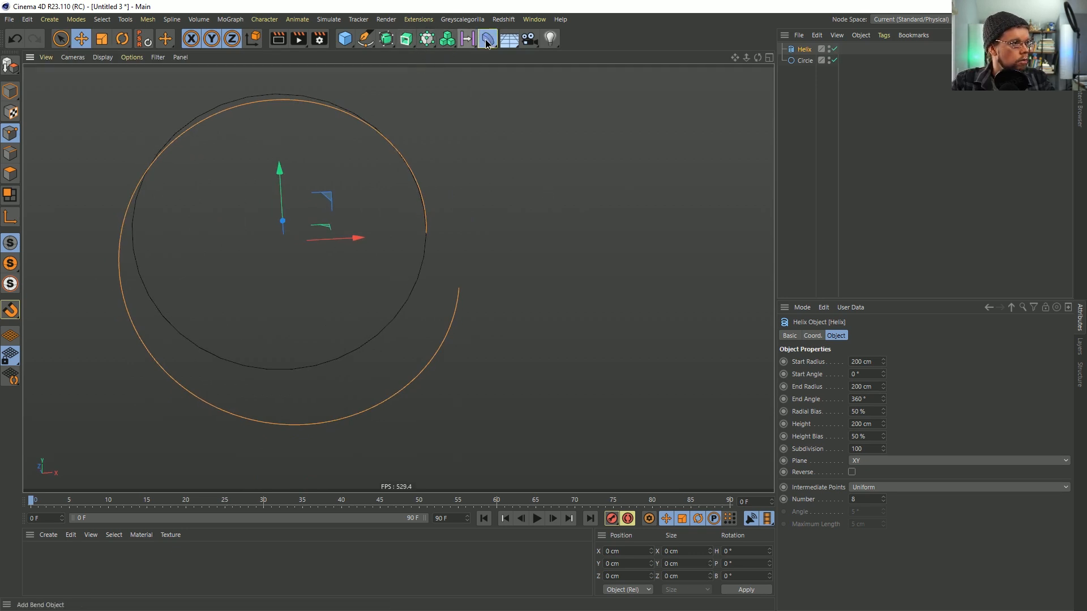
Add a Spline Wrap deformer and make it a child of the Helix
left_click_drag(487, 39, 583, 167)
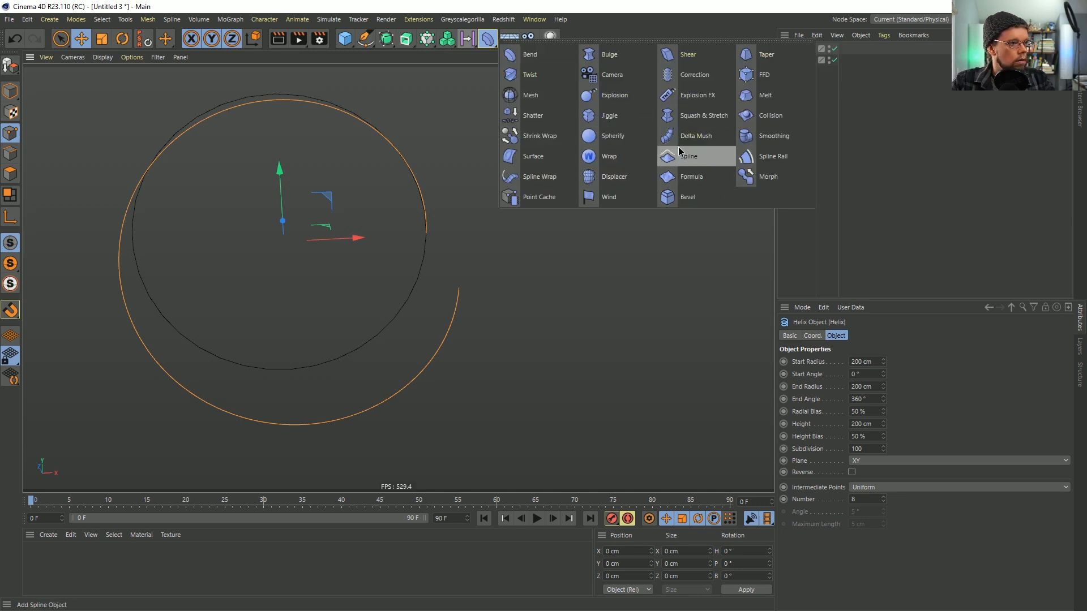
left_click(540, 176)
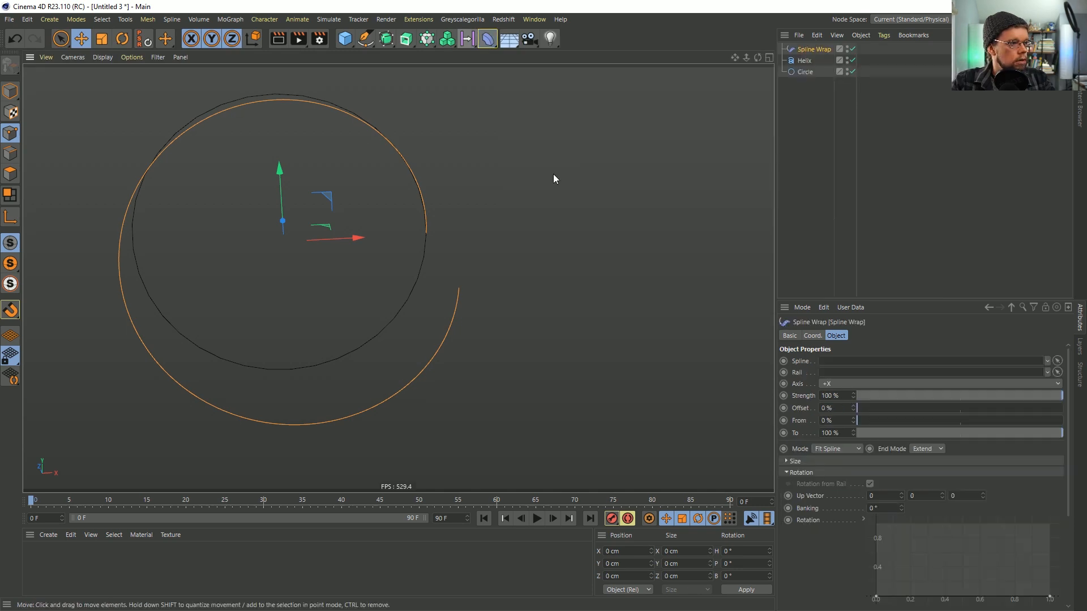
left_click_drag(811, 49, 812, 57)
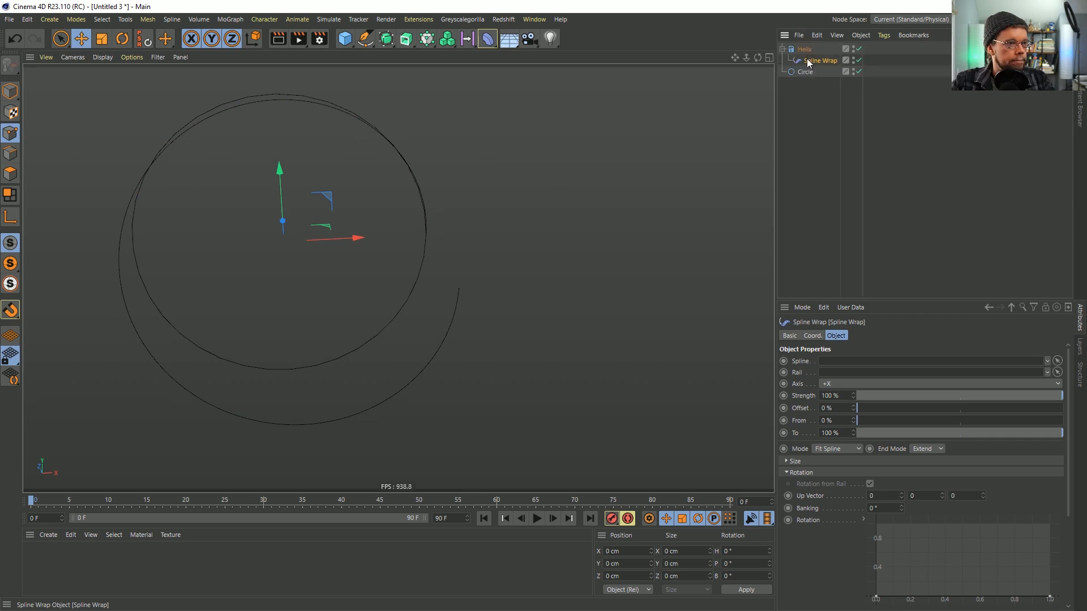
left_click(805, 49)
left_click_drag(287, 236, 243, 242, "alt")
Set the Spline Wrap's Axis to +Z and assign the Circle as its Spline
left_click(816, 60)
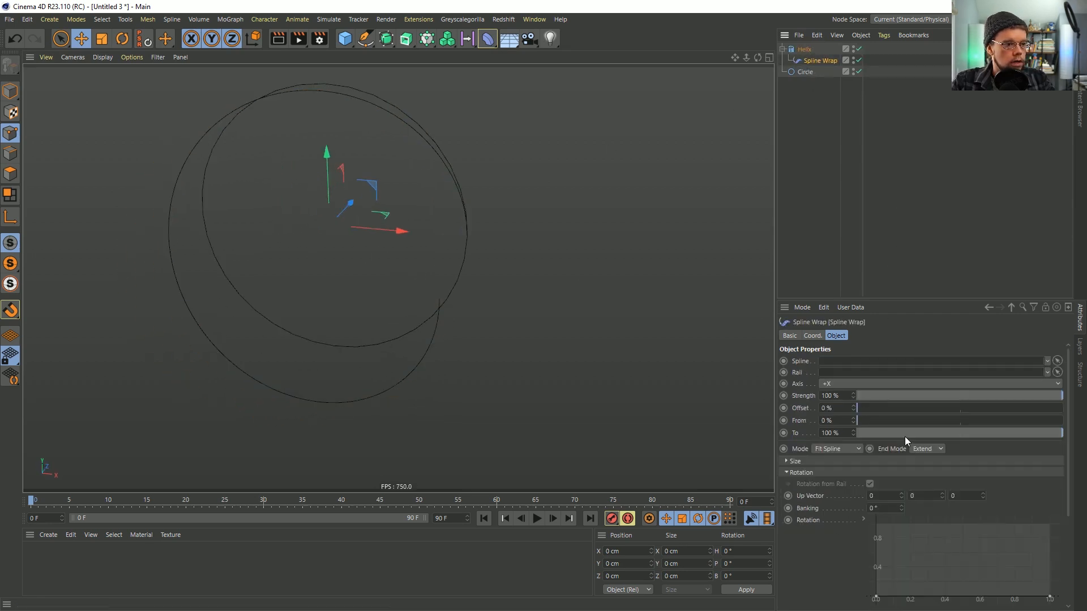
left_click(837, 384)
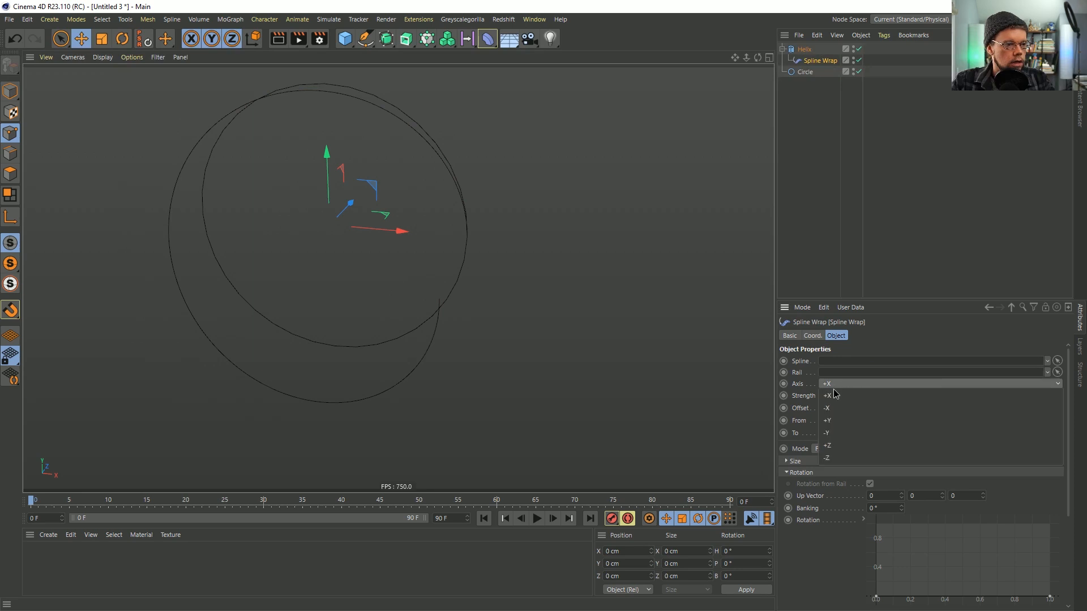
left_click(827, 445)
left_click_drag(805, 72, 867, 362)
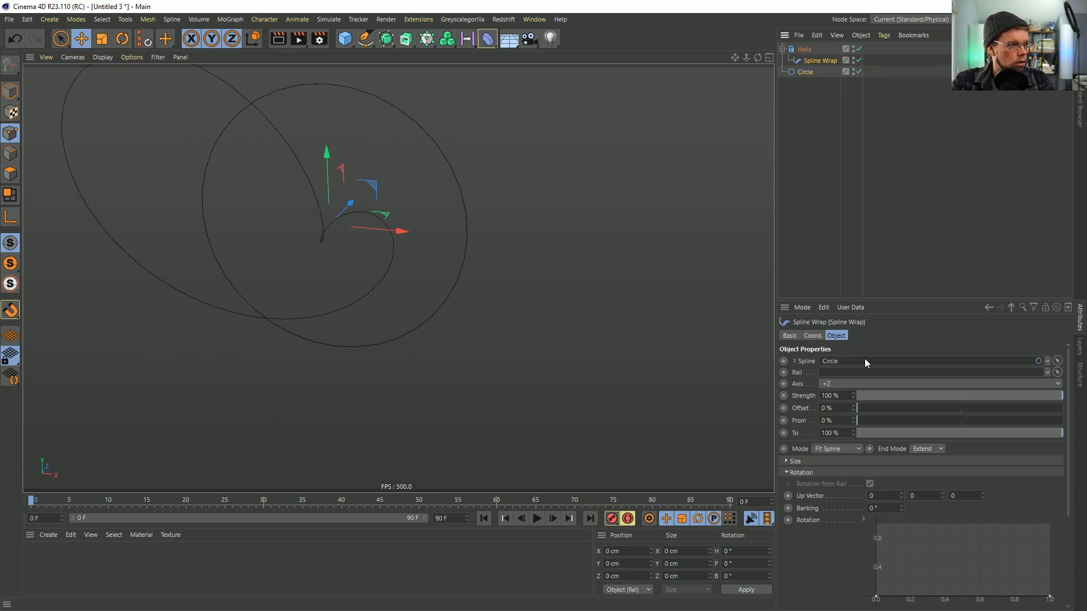
left_click_drag(318, 218, 564, 295, "alt")
Hide the circle in the viewport and examine the wrapped helix from several angles
left_click(853, 69)
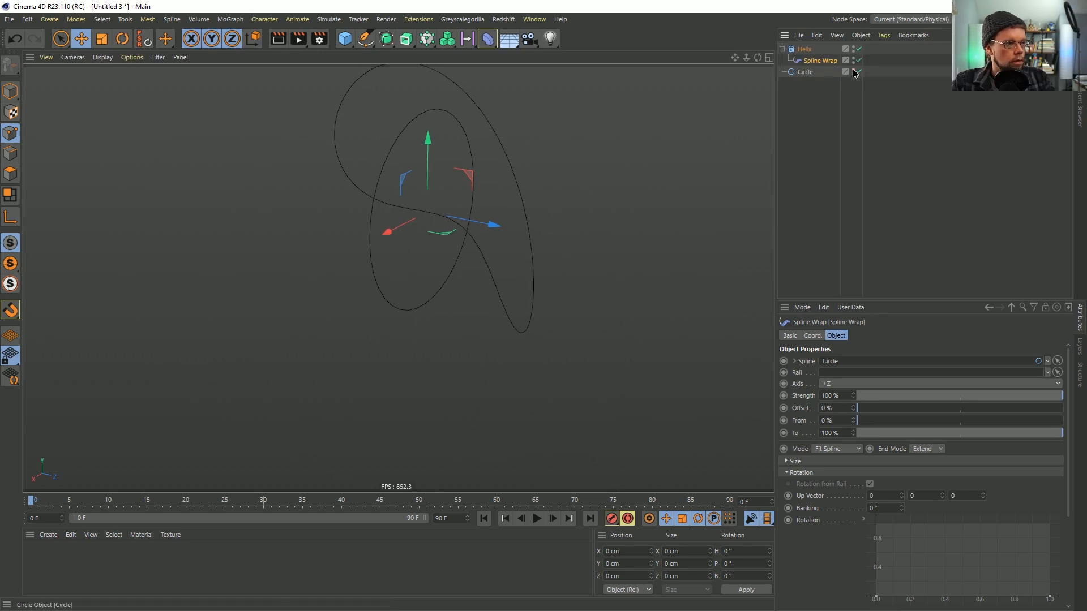
middle_click_drag(484, 191, 408, 289, "alt")
left_click_drag(408, 283, 127, 345, "alt")
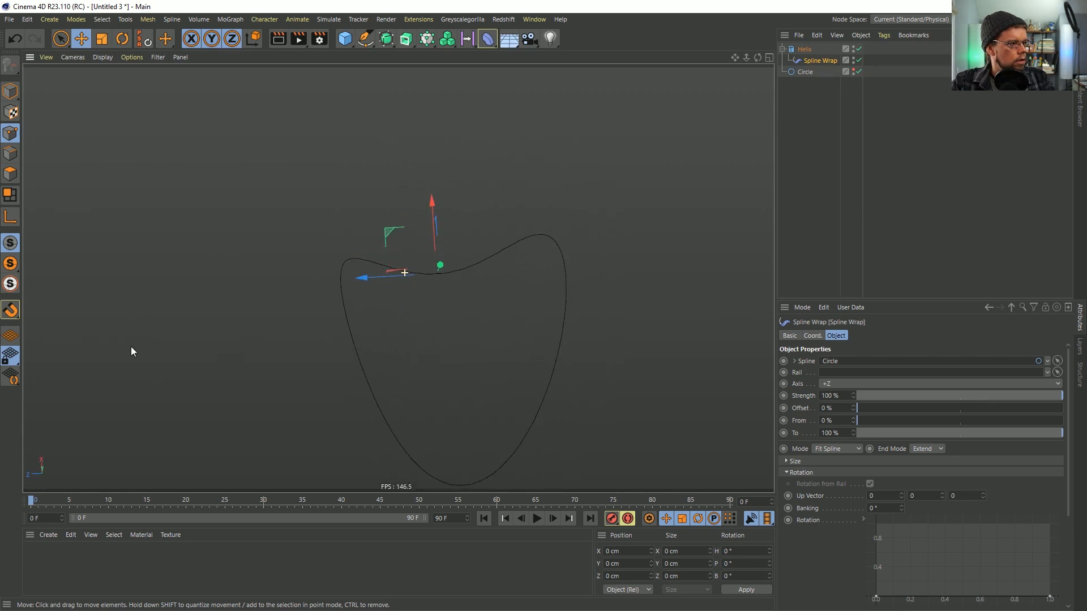
Try an End Angle of 720° on the Helix, check the wrapped shape, and undo it
left_click_drag(462, 249, 393, 408, "alt")
left_click(804, 49)
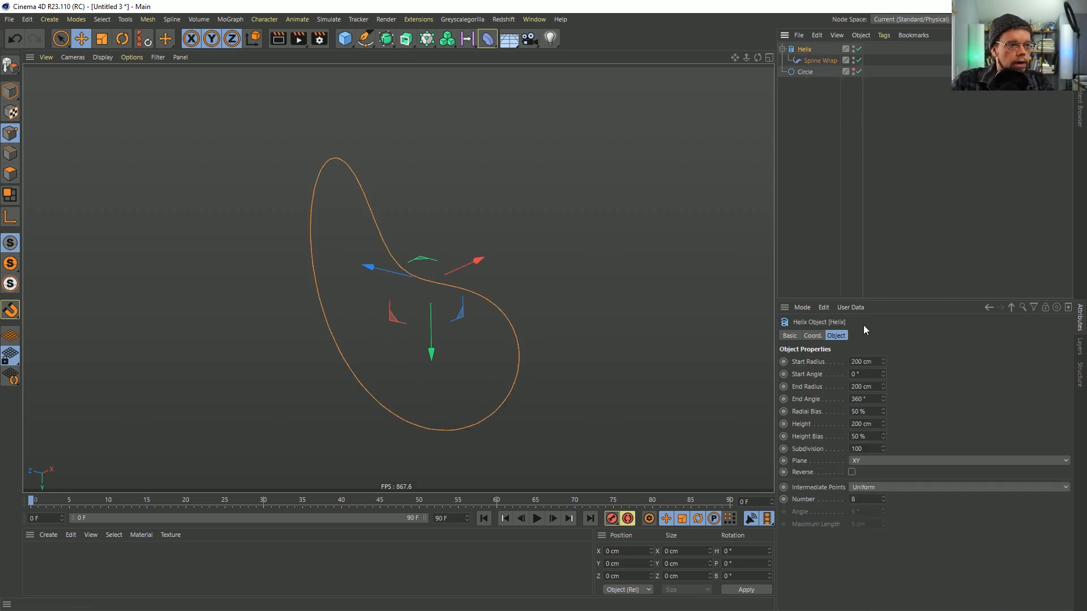
left_click(866, 399)
type("720")
key("Return")
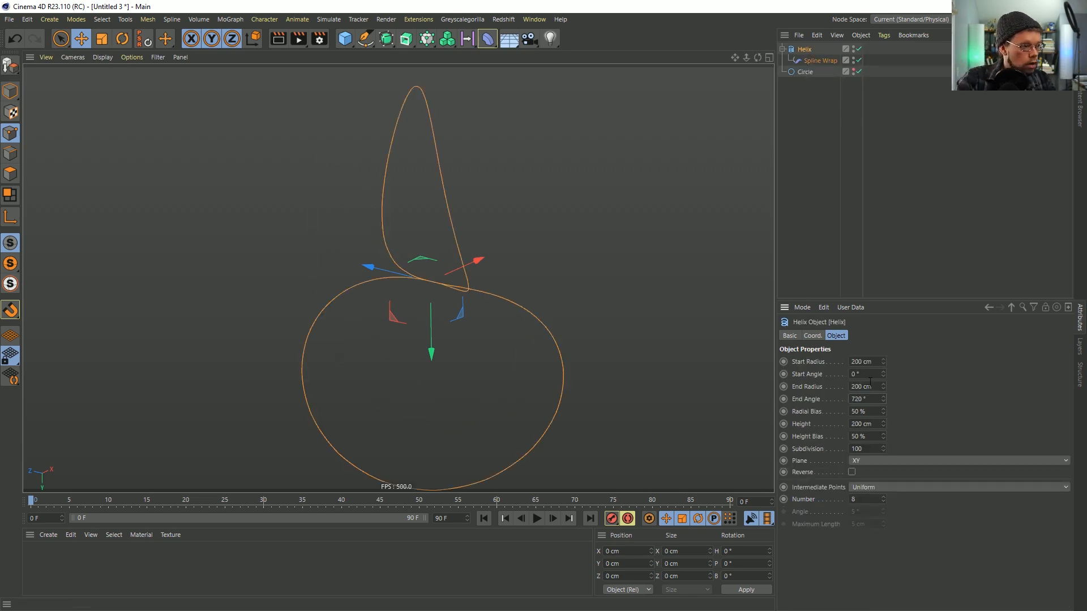
left_click_drag(509, 286, 431, 337, "alt")
key("ctrl+z")
Try an End Angle of 90° on the Helix, inspect the result, and undo it
left_click(866, 398)
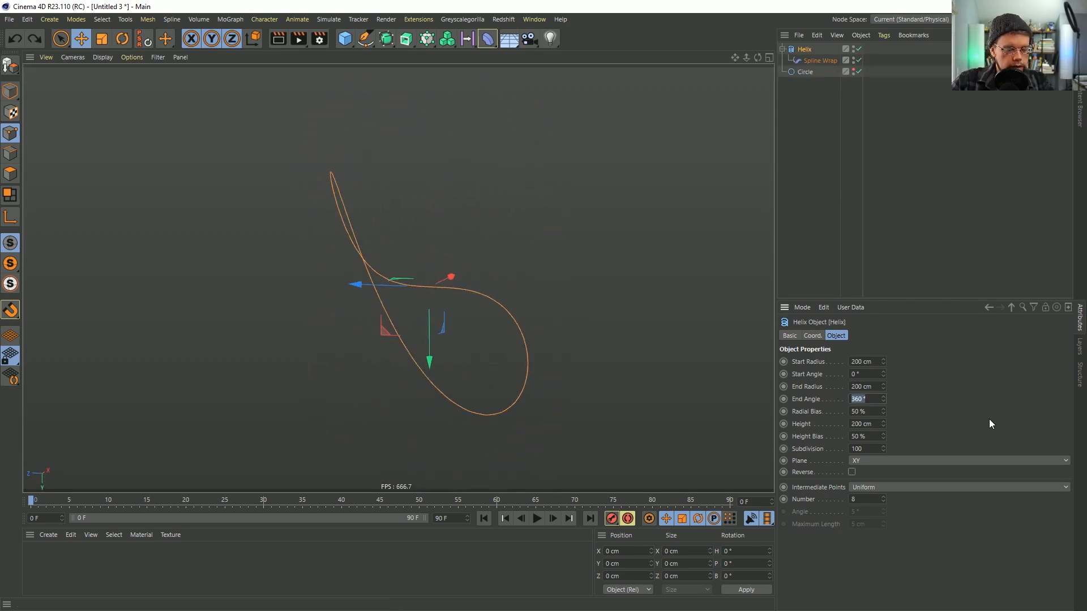
type("90")
key("Return")
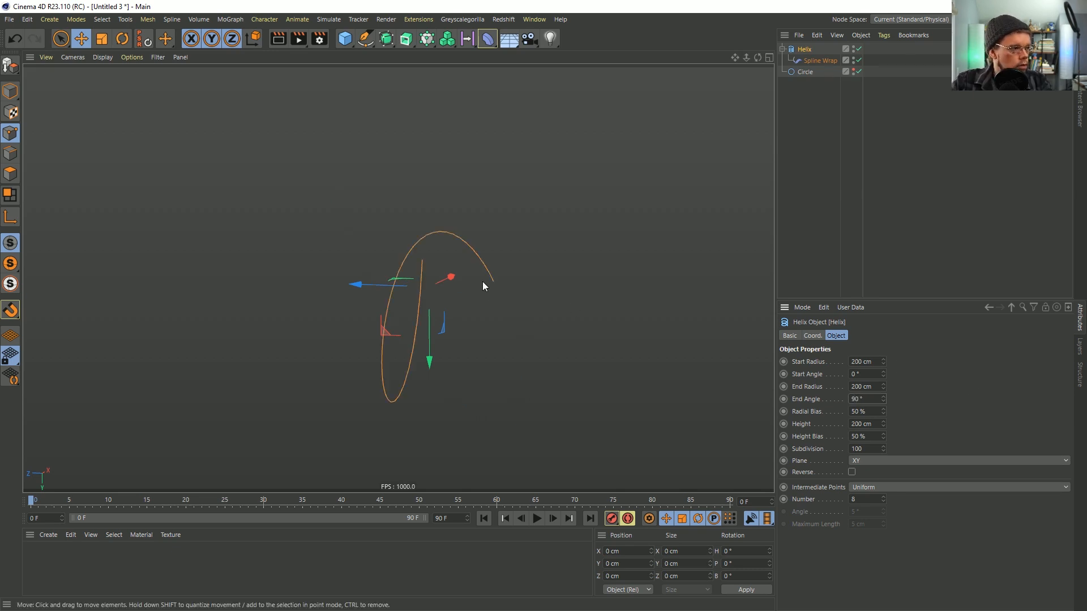
left_click_drag(442, 275, 235, 286, "alt")
key("ctrl+z")
Examine the wrapped helix and the point where its loops meet from several angles
left_click_drag(365, 283, 408, 229, "alt")
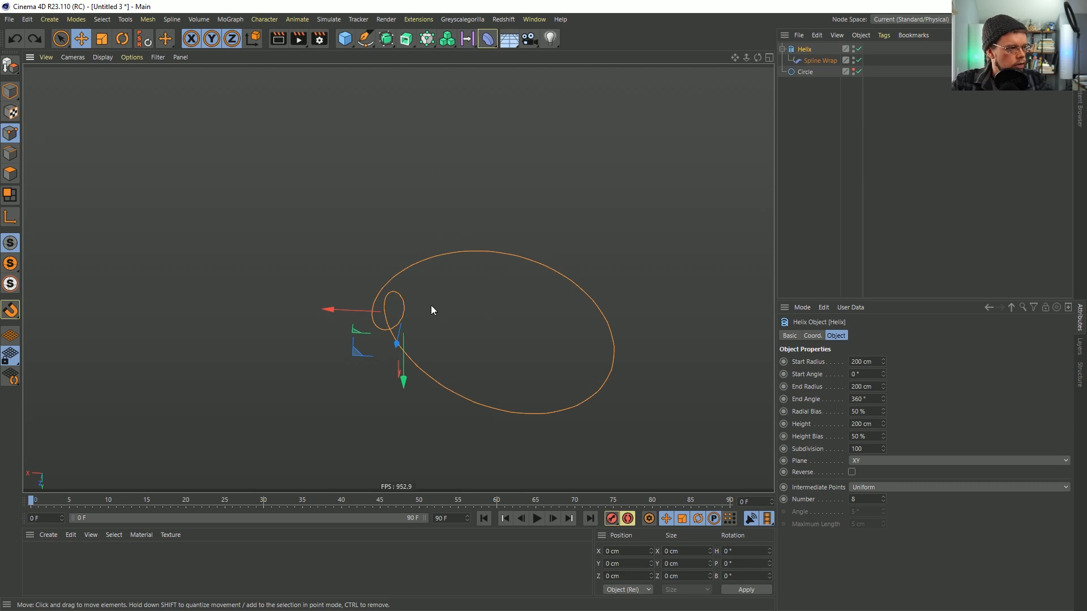
mouse_move(400, 311)
left_mouse_down("alt")
mouse_move(410, 338)
mouse_move(372, 342)
mouse_move(359, 368)
mouse_move(405, 341)
mouse_move(394, 310)
left_mouse_up("alt")
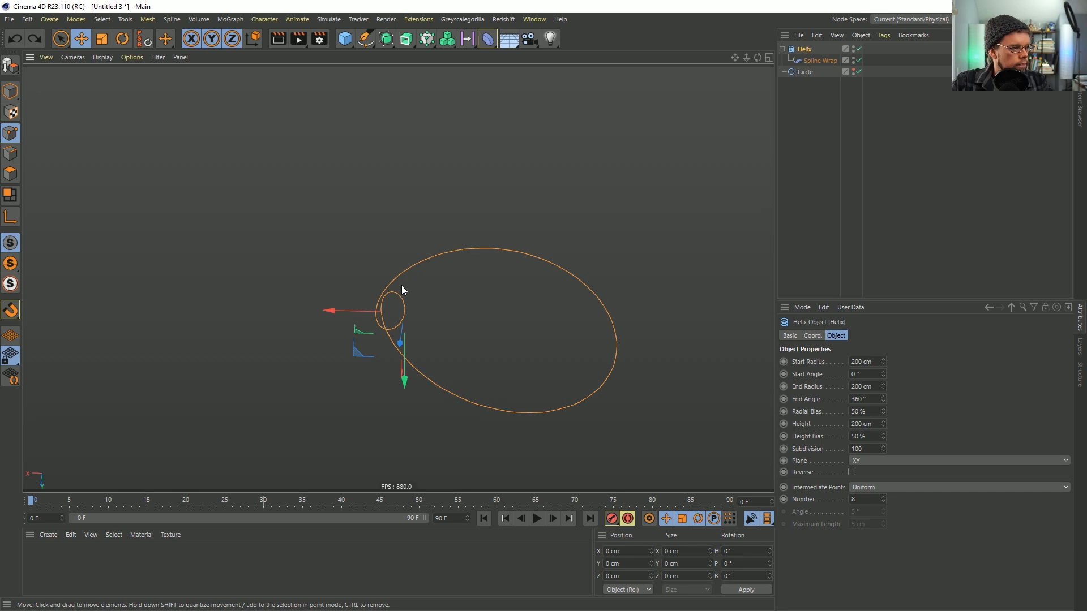
right_click_drag(399, 291, 465, 285, "alt")
right_click_drag(379, 322, 434, 308, "alt")
mouse_move(434, 311)
left_mouse_down("alt")
mouse_move(424, 298)
mouse_move(465, 324)
mouse_move(398, 277)
mouse_move(410, 331)
mouse_move(419, 318)
left_mouse_up("alt")
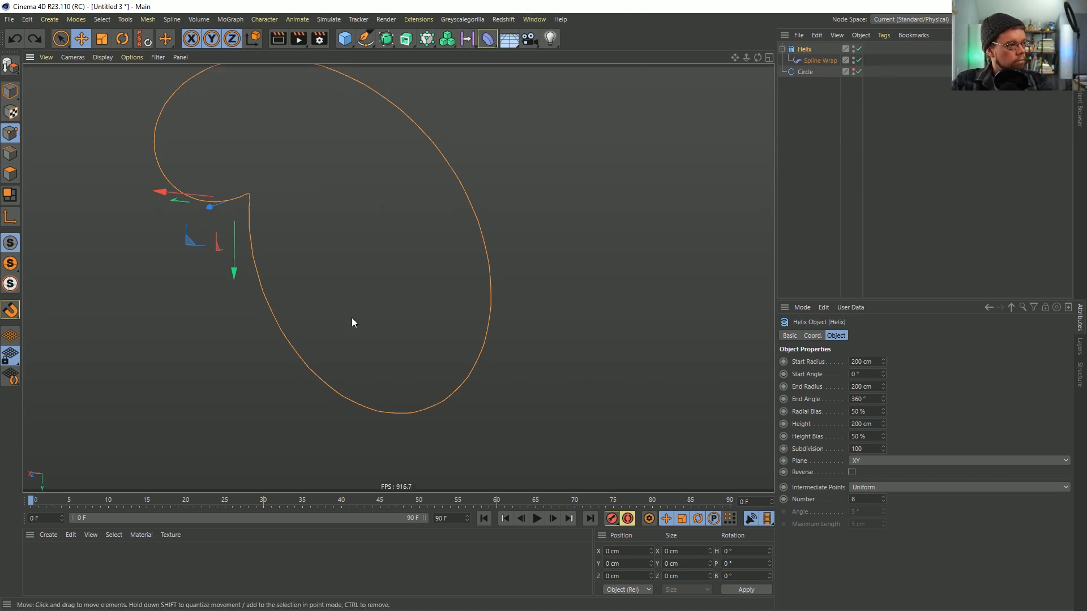
Try out different Banking values on the Spline Wrap to roll the wrapped helix around the circle
left_click_drag(402, 251, 363, 294, "alt")
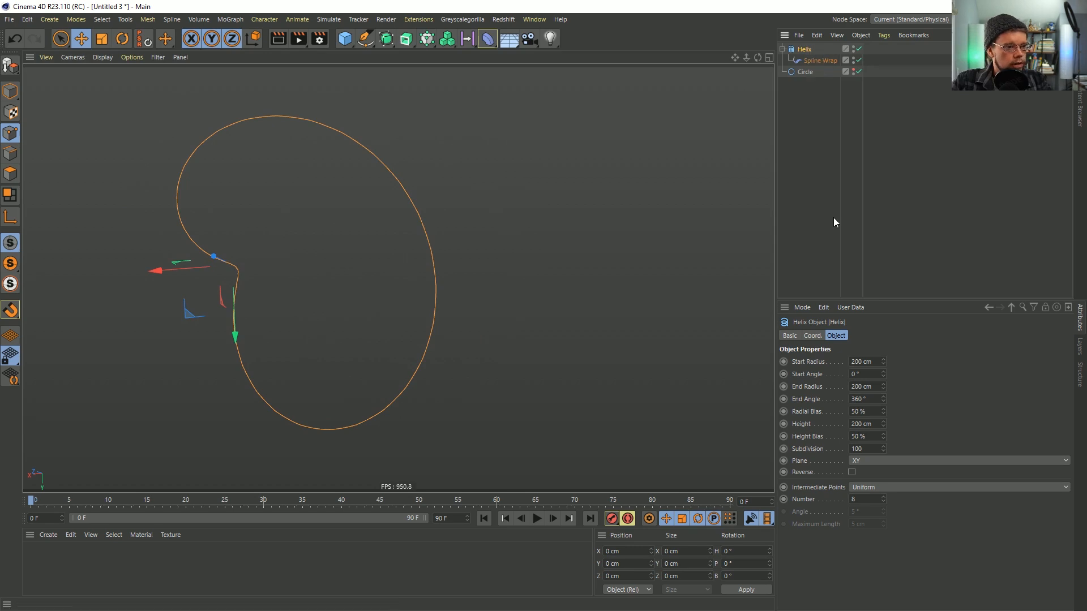
left_click(827, 61)
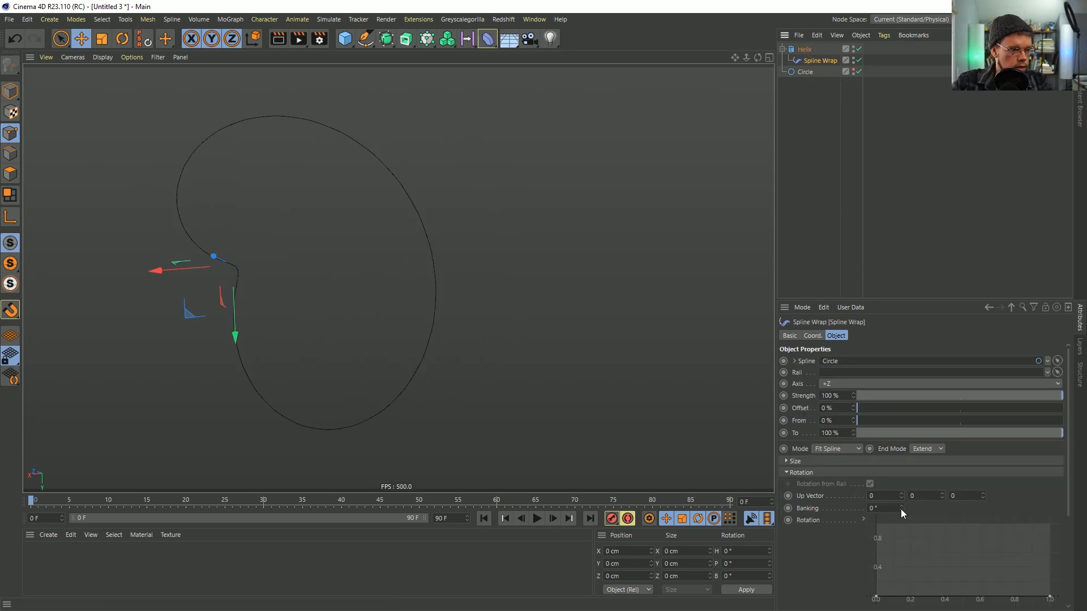
left_click_drag(901, 509, 1086, 509)
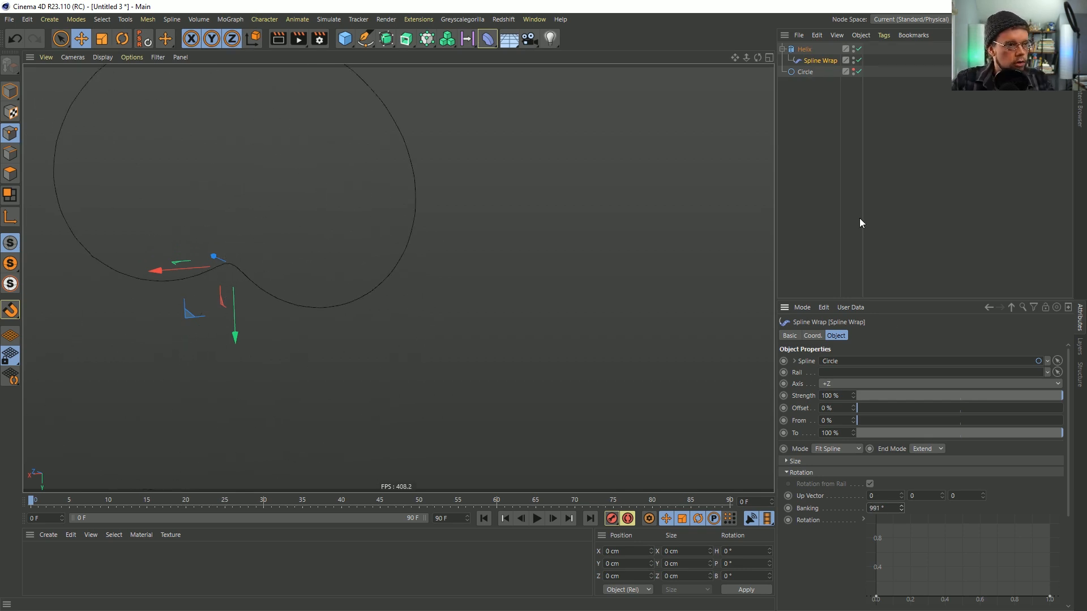
Set the Helix's End Angle to 1440° and check the wrapped loops
left_click(804, 49)
left_click(875, 400)
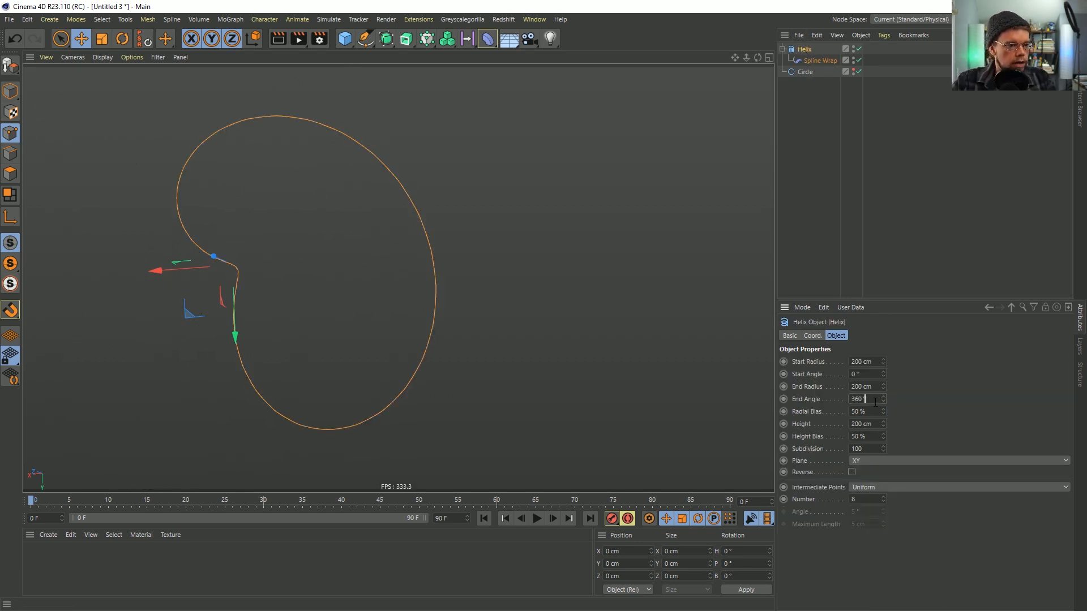
type("1440")
key("Return")
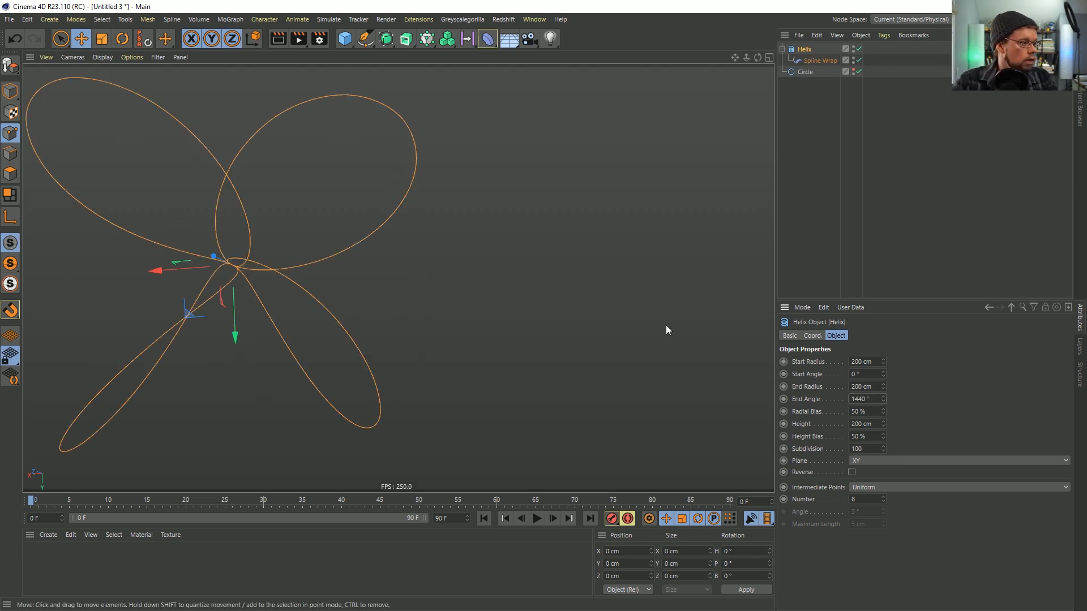
left_click_drag(236, 276, 249, 249, "alt")
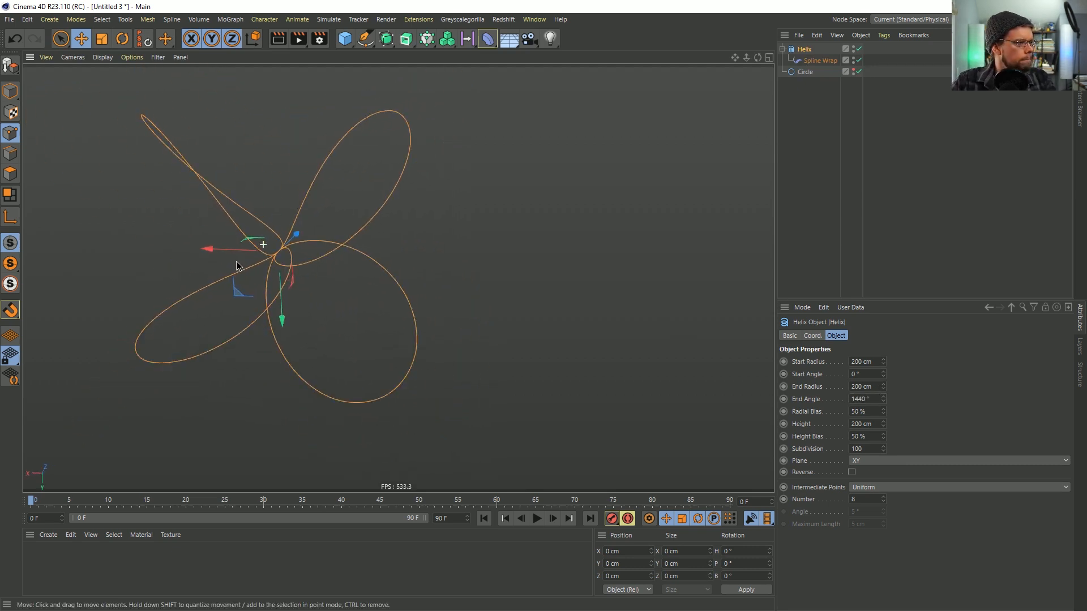
Set the Helix's Start Radius and End Radius to 50 cm and check the shape around the circle
double_click(858, 363)
type("50")
double_click(859, 387)
type("50")
key("Return")
left_click_drag(252, 234, 333, 246, "alt")
middle_click_drag(333, 245, 434, 261, "alt")
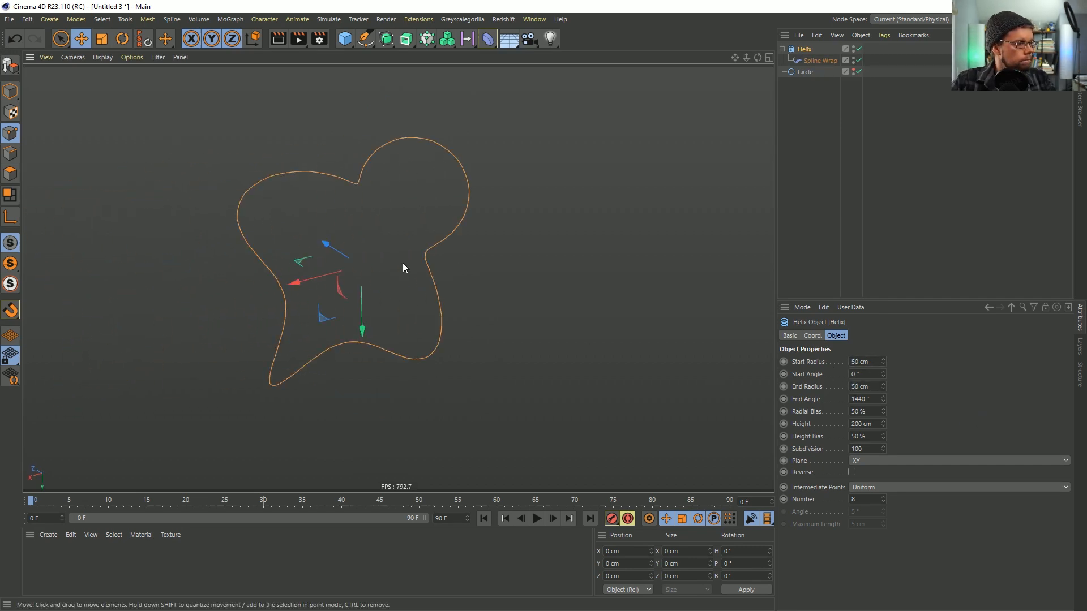
Set the Helix's End Angle to 360°
double_click(878, 400)
type("1")
type("60")
key("Return")
left_click_drag(437, 284, 364, 226, "alt")
Set the Helix's Start Radius and End Radius to 500 cm
left_click(858, 363)
type("0")
left_click(855, 387)
type("0")
key("Return")
scroll(543, 246, "down", 4)
left_click_drag(531, 254, 576, 256, "alt")
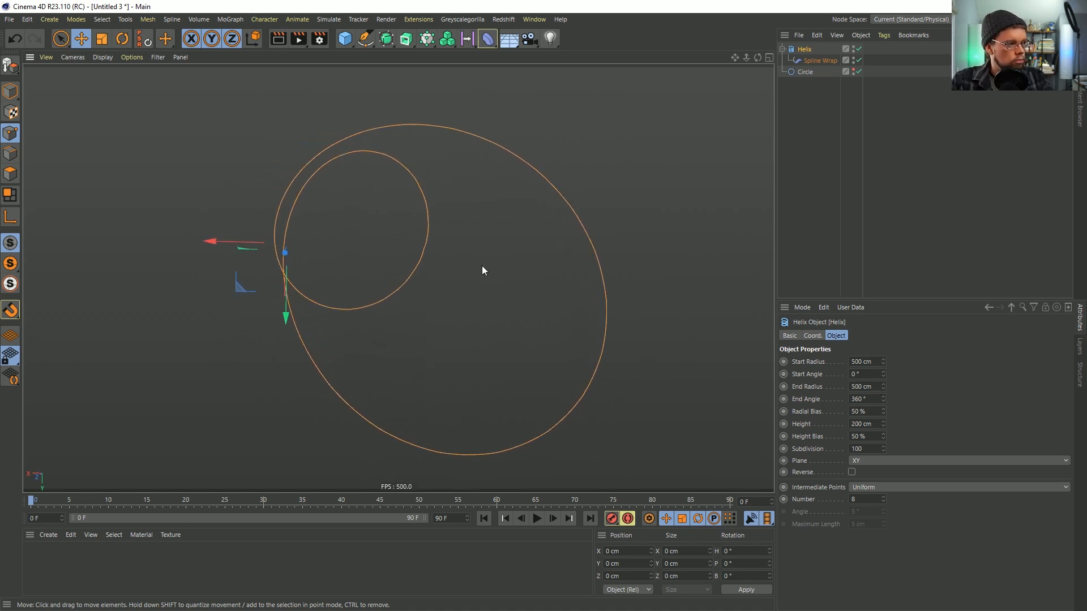
Set the Helix's Start Radius to 1000 cm and copy the same value to its End Radius
left_click_drag(316, 196, 596, 284, "alt")
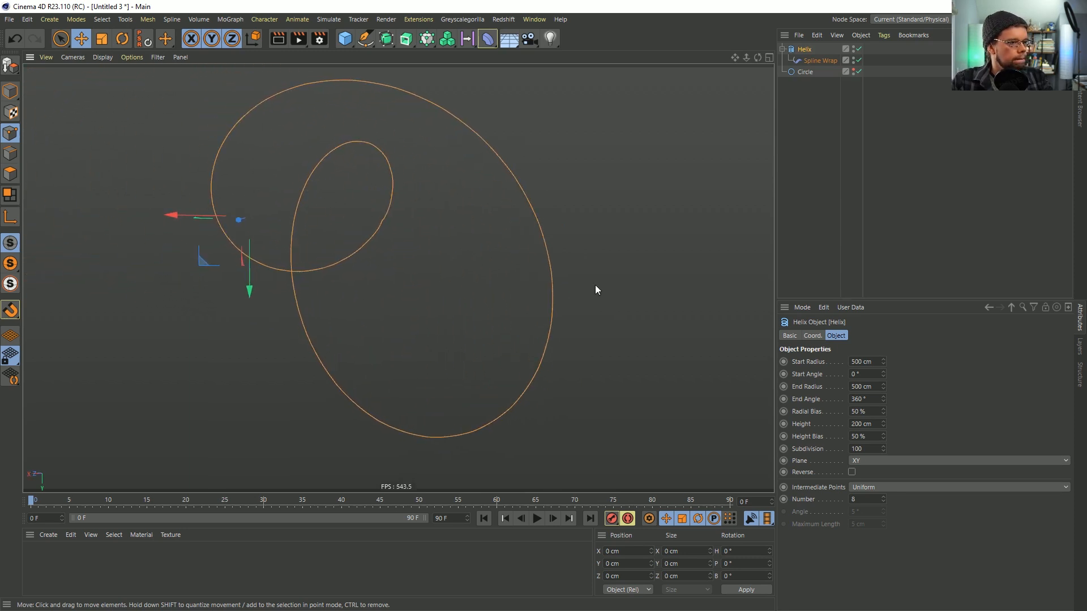
double_click(857, 363)
type("1000")
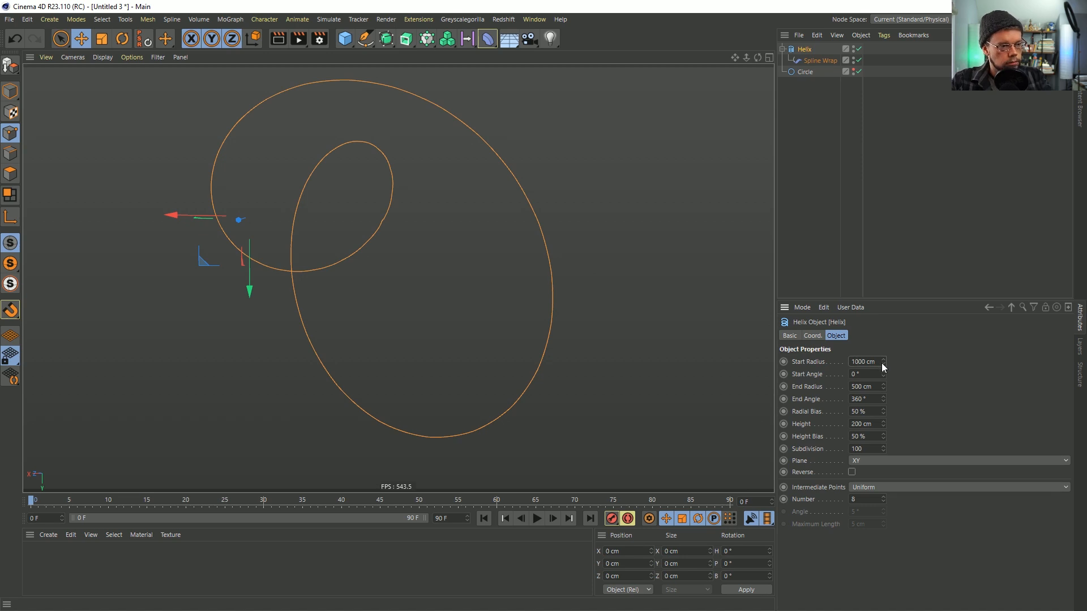
key("Return")
key("ctrl+c")
double_click(874, 386)
key("ctrl+v")
left_click(948, 402)
right_click_drag(521, 283, 379, 280, "alt")
left_click_drag(379, 280, 500, 249, "alt")
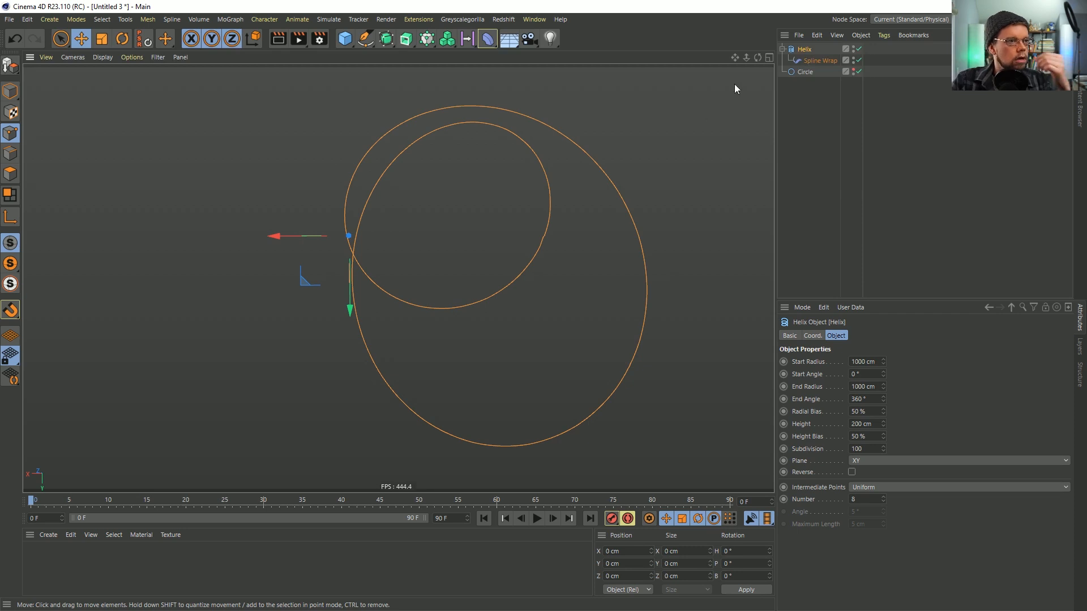
Set the Spline Wrap's Offset to -25% and check the double-ring shape
left_click(798, 61)
left_click_drag(881, 412, 843, 408)
double_click(844, 409)
type("-25")
key("Return")
left_click_drag(352, 282, 381, 219, "alt")
right_click_drag(382, 215, 263, 218, "alt")
left_click_drag(293, 208, 249, 197, "alt")
left_click_drag(531, 235, 477, 247, "alt")
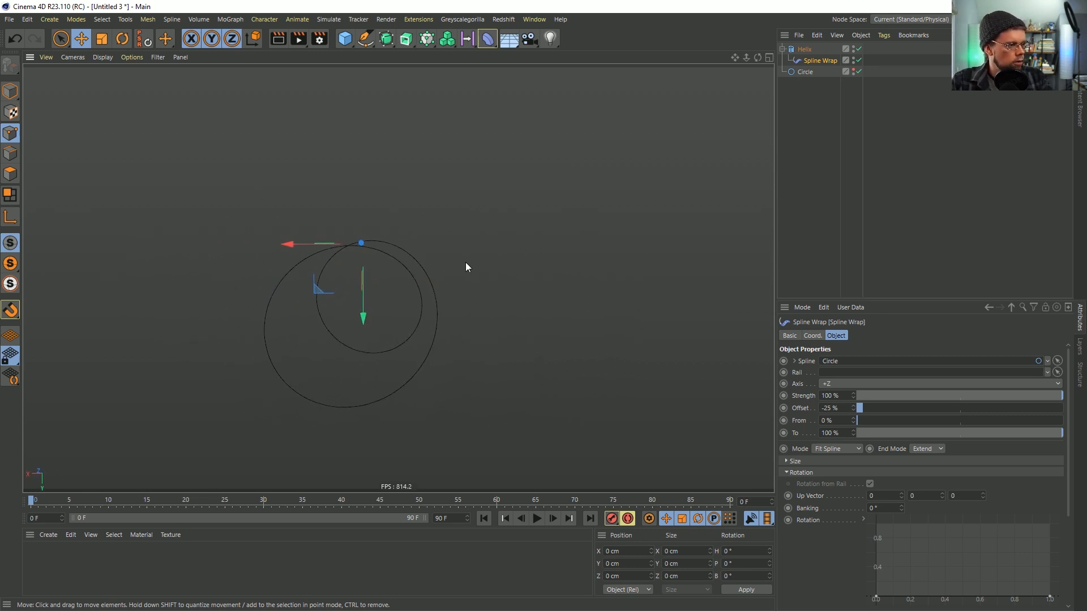
left_click(800, 50)
left_click(805, 61)
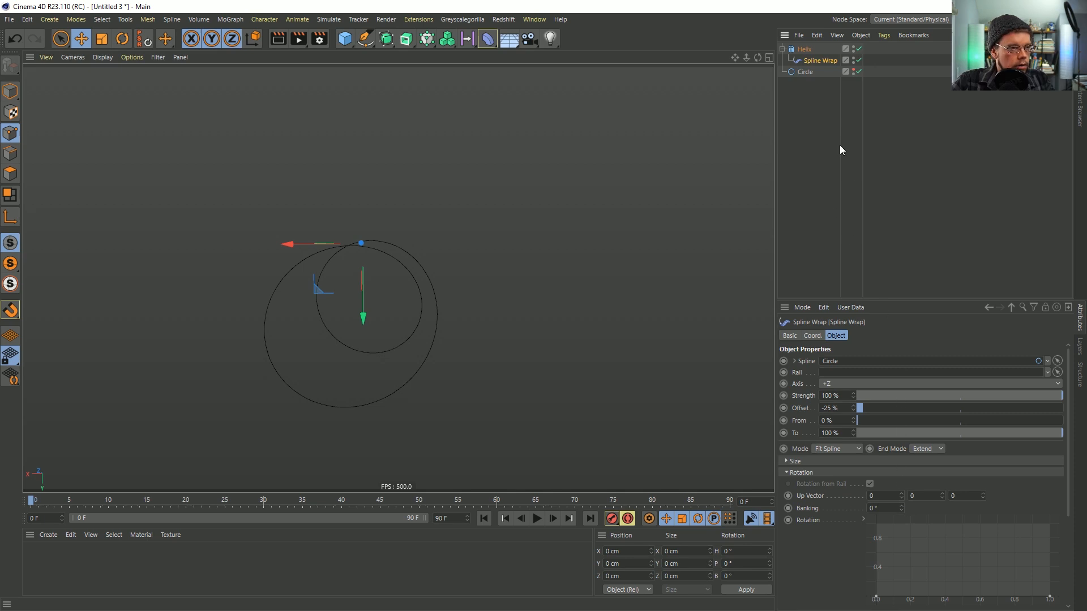
left_click(804, 50)
left_click(873, 399)
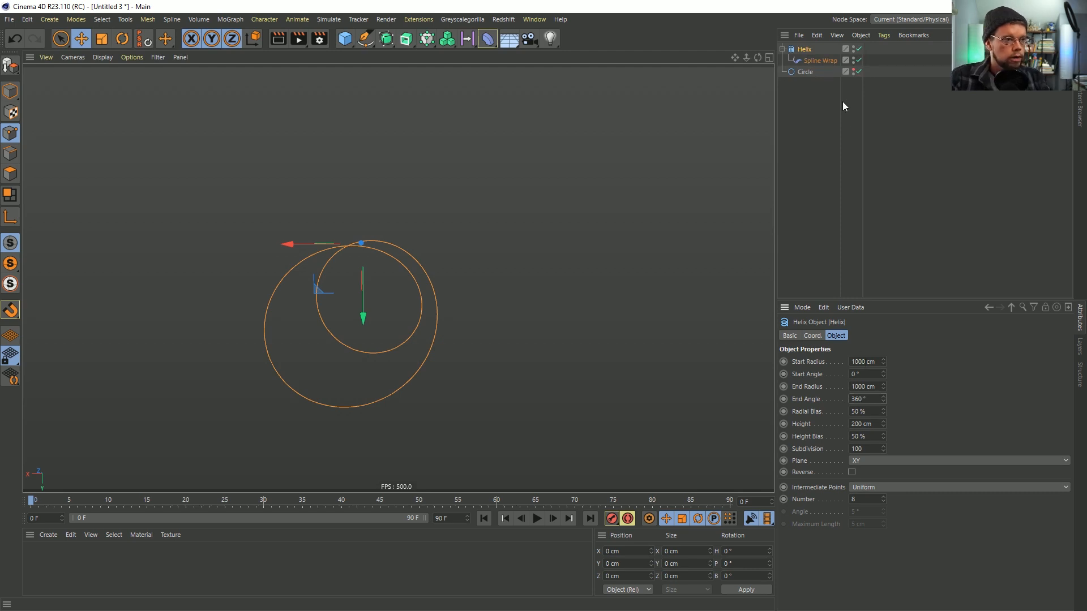
Save the scene in the SceneFiles folder as [3a]Spiral.c4d, basing the name on the existing Helix_Wrap file
key("ctrl+s")
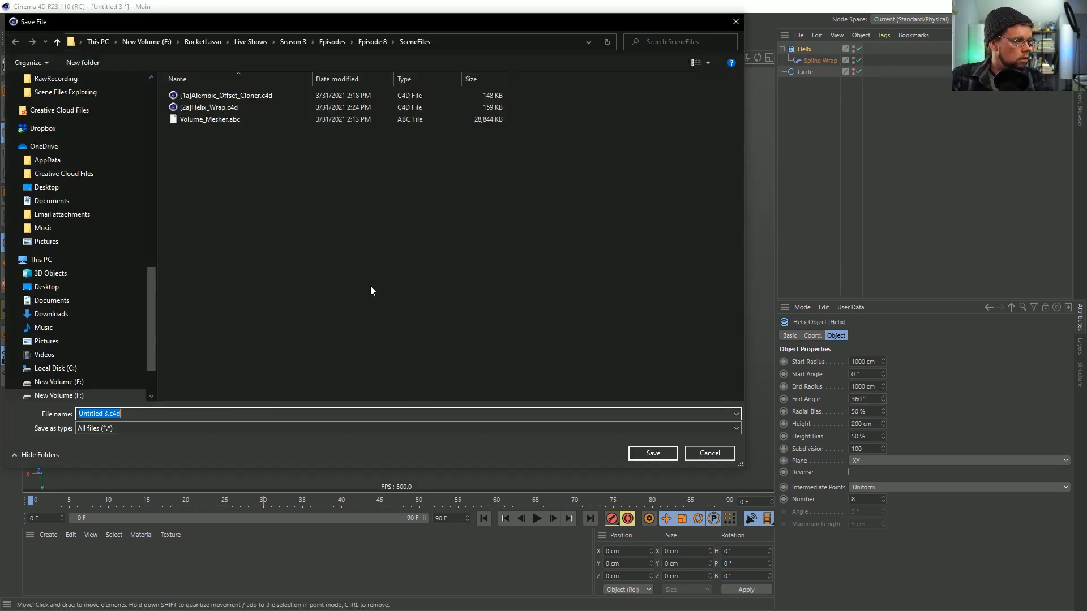
left_click(209, 108)
left_click(81, 414)
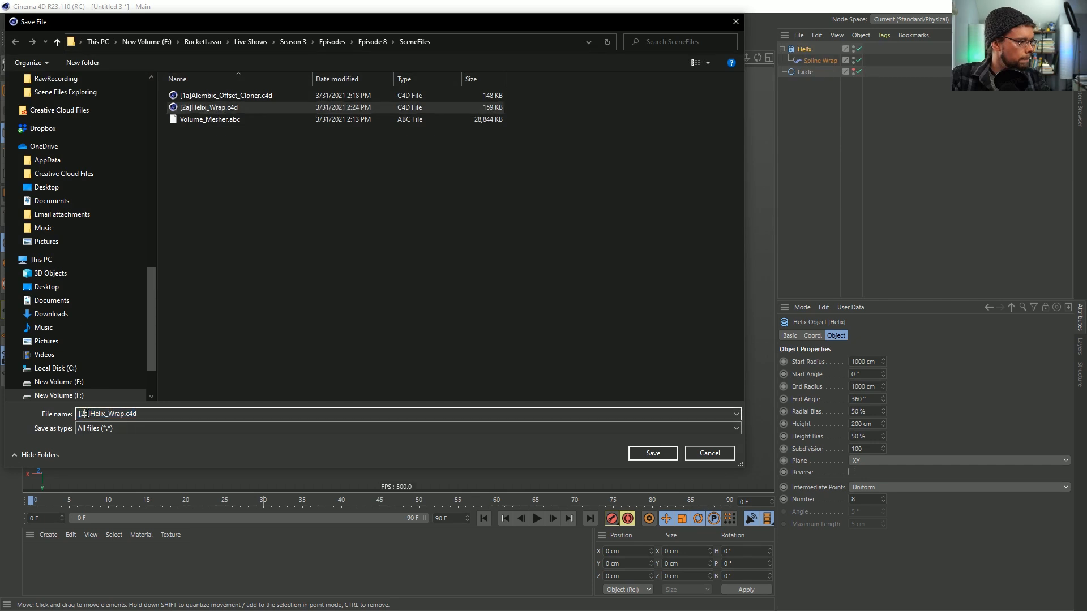
key("BackSpace")
type("3")
key("shift+Right")
key("shift+Right")
key("shift+Right")
key("shift+Right")
key("shift+Right")
key("shift+Right")
key("shift+Right")
key("shift+Right")
key("shift+Right")
key("shift+Right")
type("SSp")
key("Return")
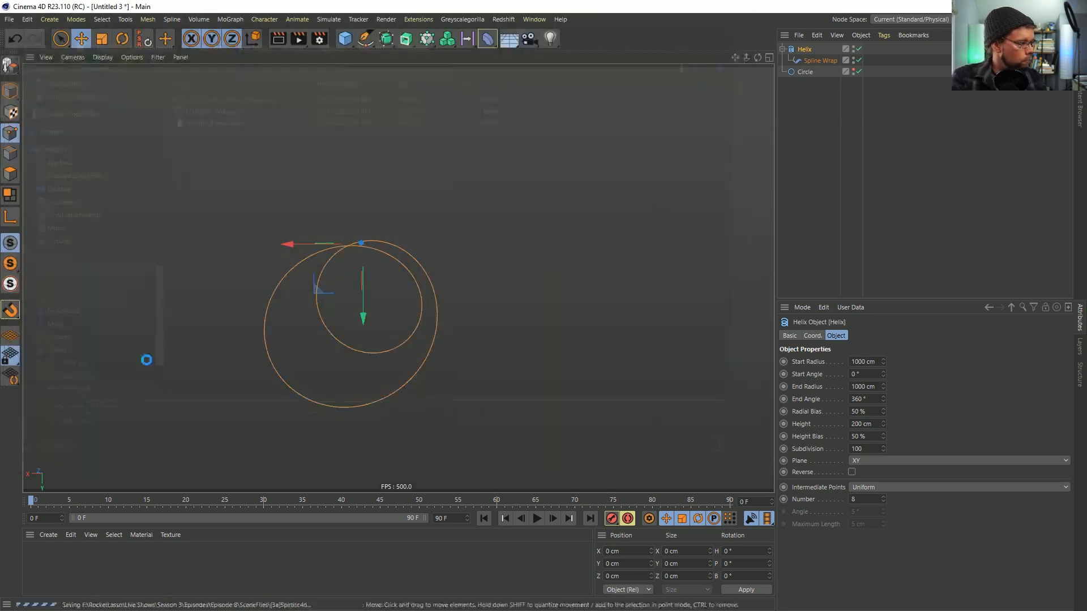
Set the Helix's Start Radius and End Radius to 100 cm
left_click(865, 364)
key("BackSpace")
left_click(864, 389)
key("BackSpace")
key("Return")
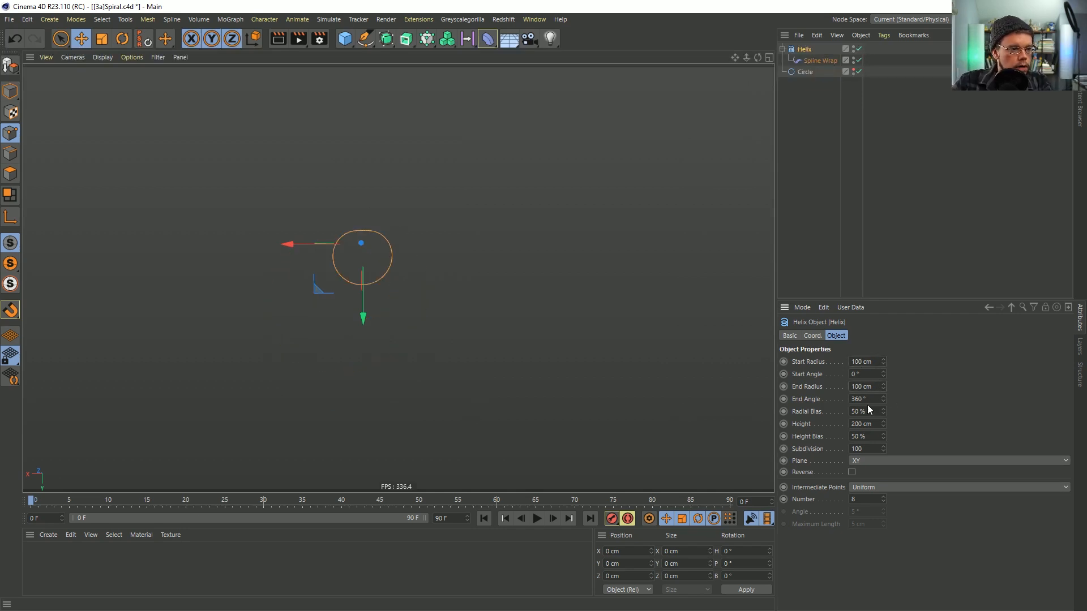
Set the Helix's End Angle to 3600° and look at the coils around the circle
type("0")
key("Return")
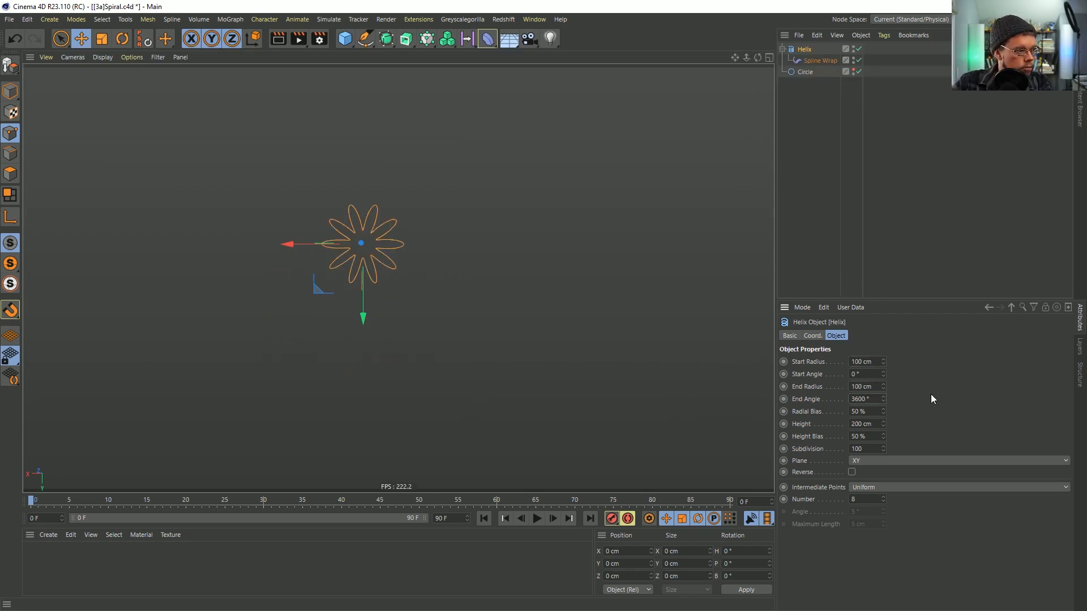
left_click_drag(340, 221, 369, 247, "alt")
right_click_drag(359, 241, 450, 229, "alt")
left_click_drag(450, 230, 407, 233, "alt")
left_click_drag(375, 267, 458, 255, "alt")
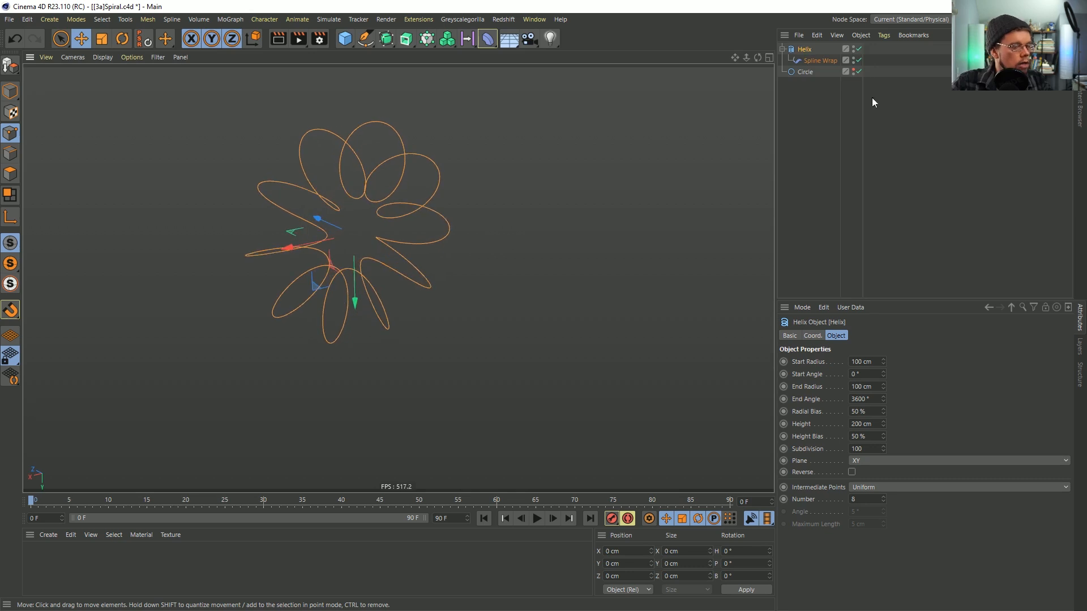
Show the circle in the viewport and raise the Spline Wrap's Banking to 2811°
left_click(819, 62)
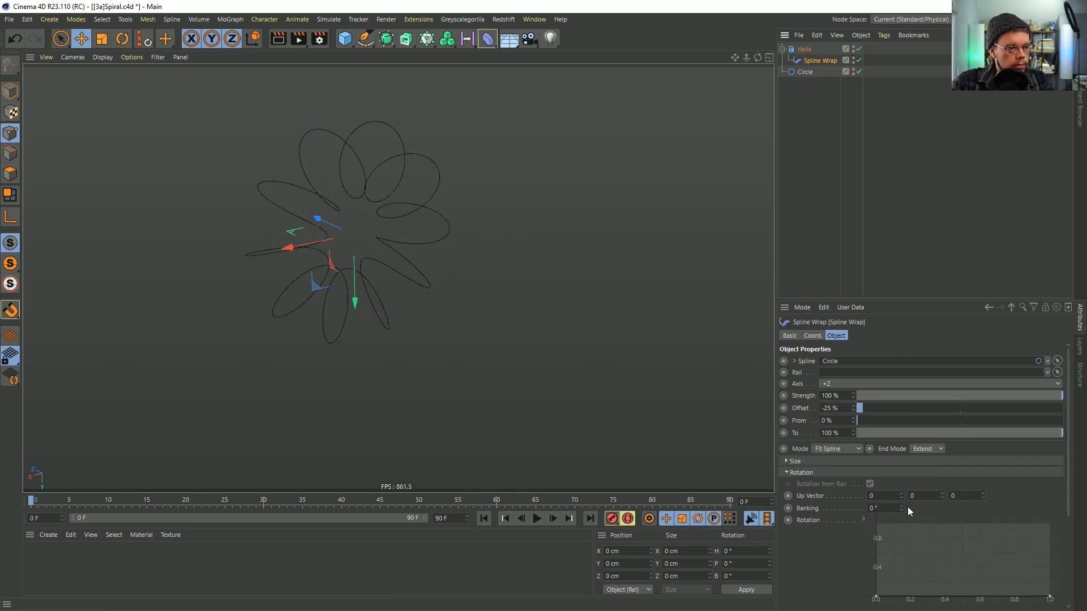
left_click_drag(905, 508, 804, 508)
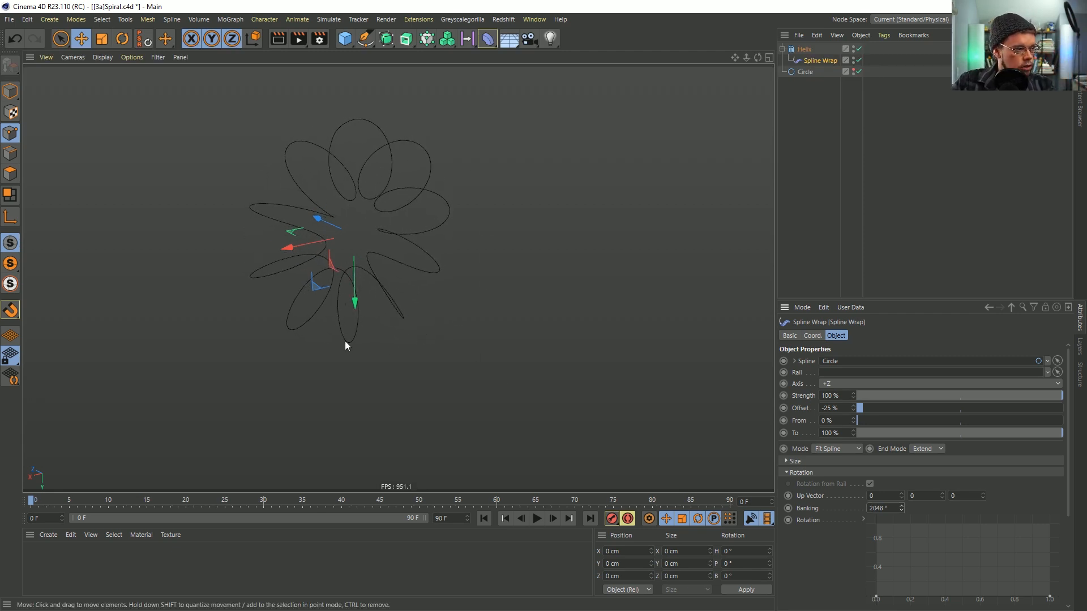
left_click(850, 71)
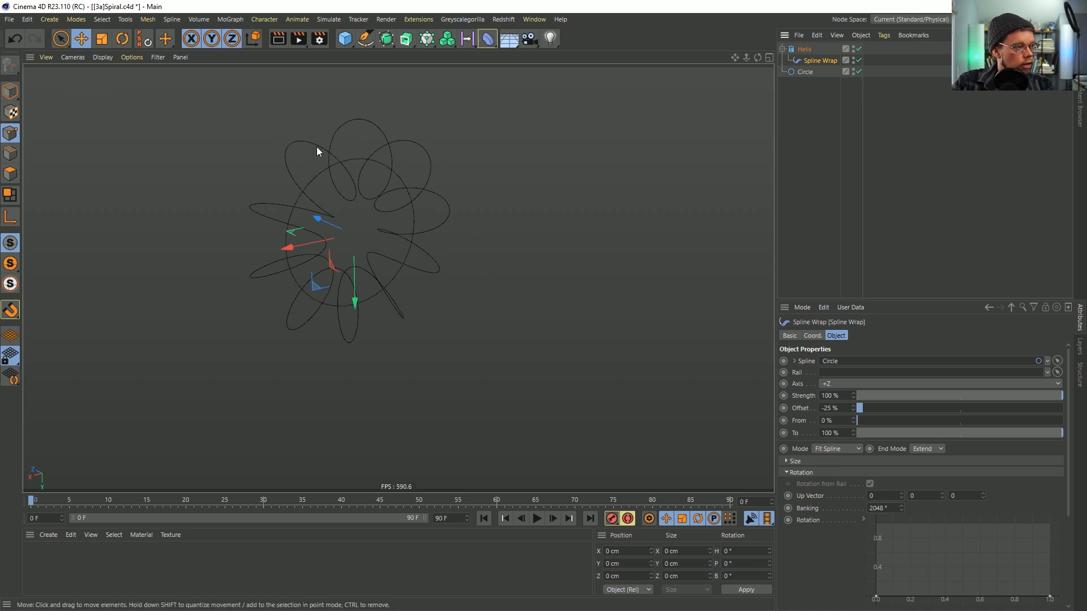
left_click_drag(902, 508, 908, 499)
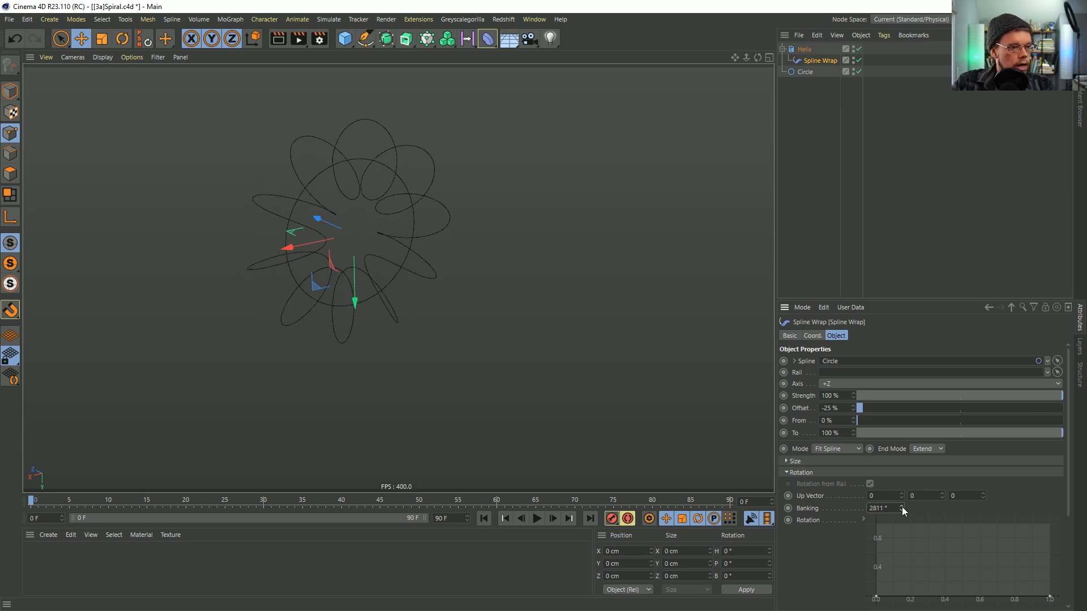
Add a cube as a child of the Helix and resize it to 92.6 × 8.6 × 8.6 cm
left_click(345, 39)
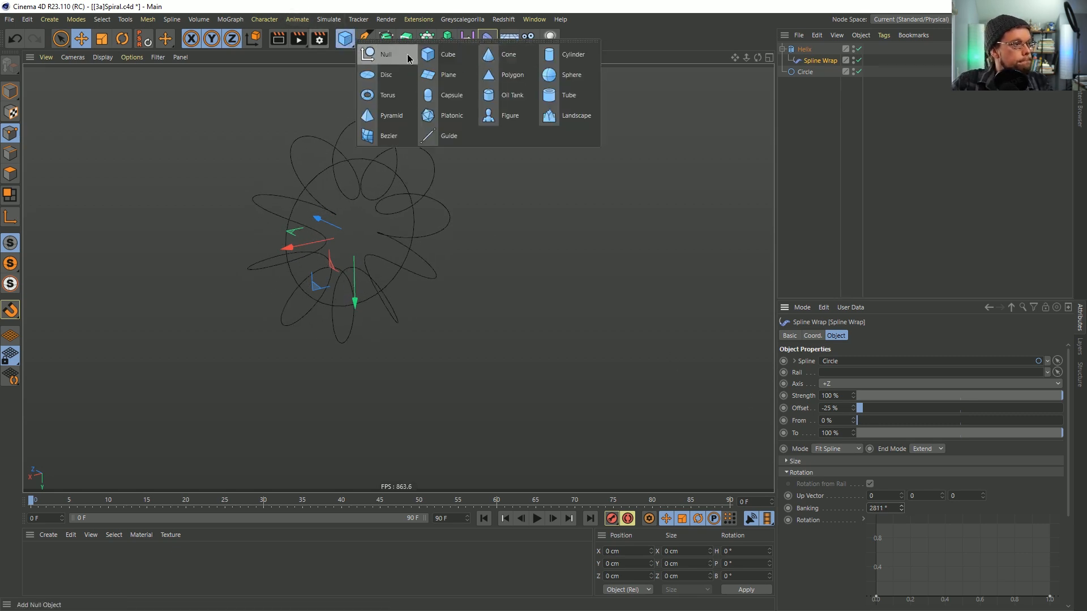
left_click(446, 57)
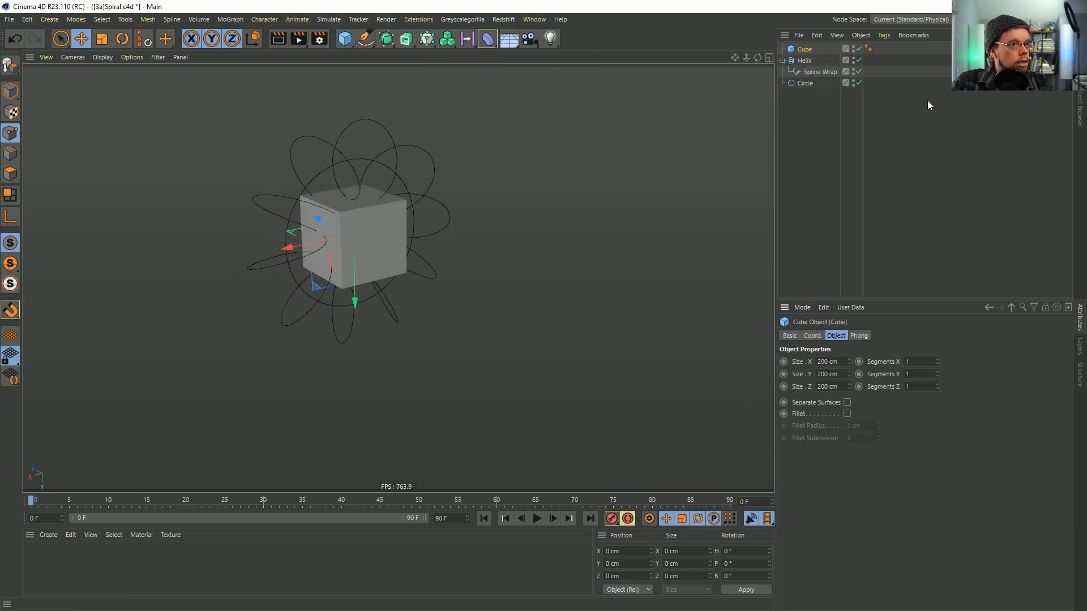
left_click_drag(809, 66, 809, 67)
key("t")
left_click_drag(623, 187, 316, 409)
left_click(810, 61)
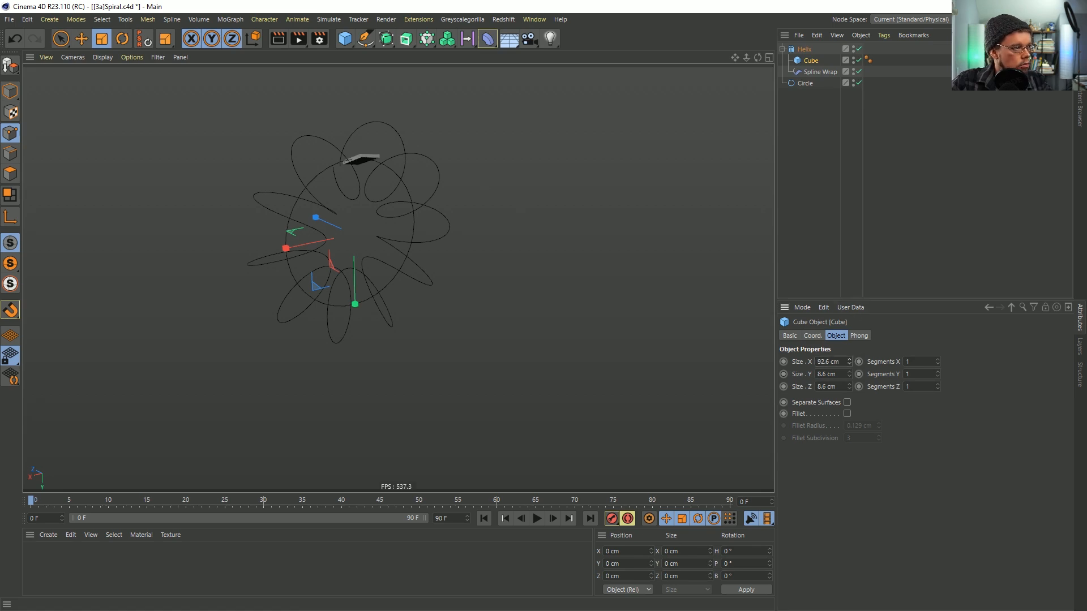
Enlarge the cube's thin dimensions into a tall block and open the Spline Wrap's properties
left_click_drag(366, 174, 356, 193, "alt")
left_click_drag(850, 387, 852, 349)
mouse_move(417, 210)
left_mouse_down("alt")
mouse_move(425, 185)
mouse_move(420, 204)
left_mouse_up("alt")
left_click(828, 72)
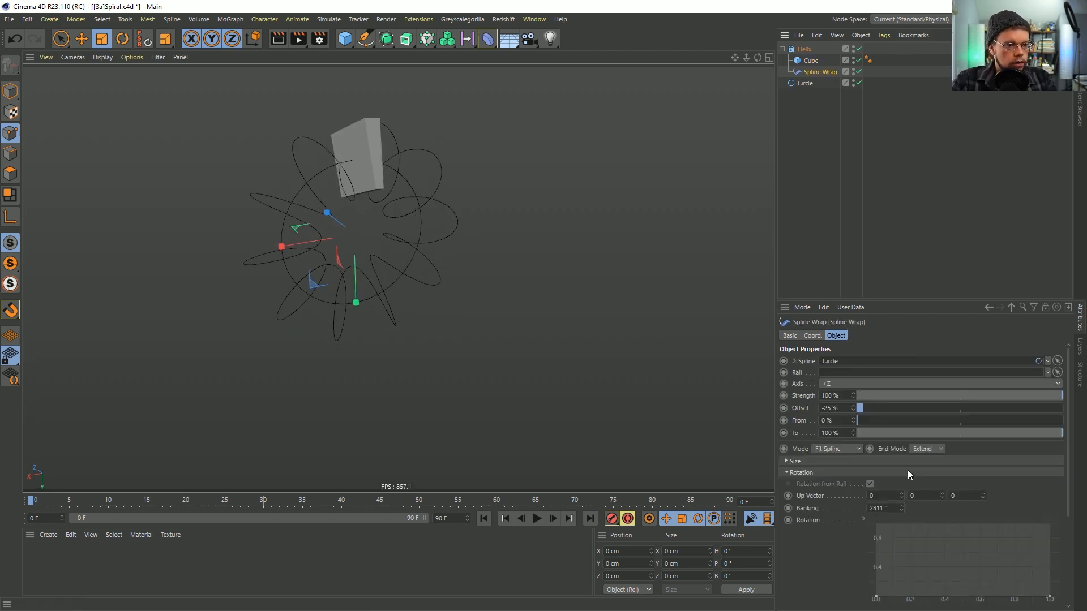
Duplicate the Cube under the Helix, try moving the copy in several directions, and raise the Spline Wrap's Banking to 4858°
mouse_move(902, 513)
left_mouse_down()
mouse_move(902, 427)
mouse_move(912, 516)
left_mouse_up()
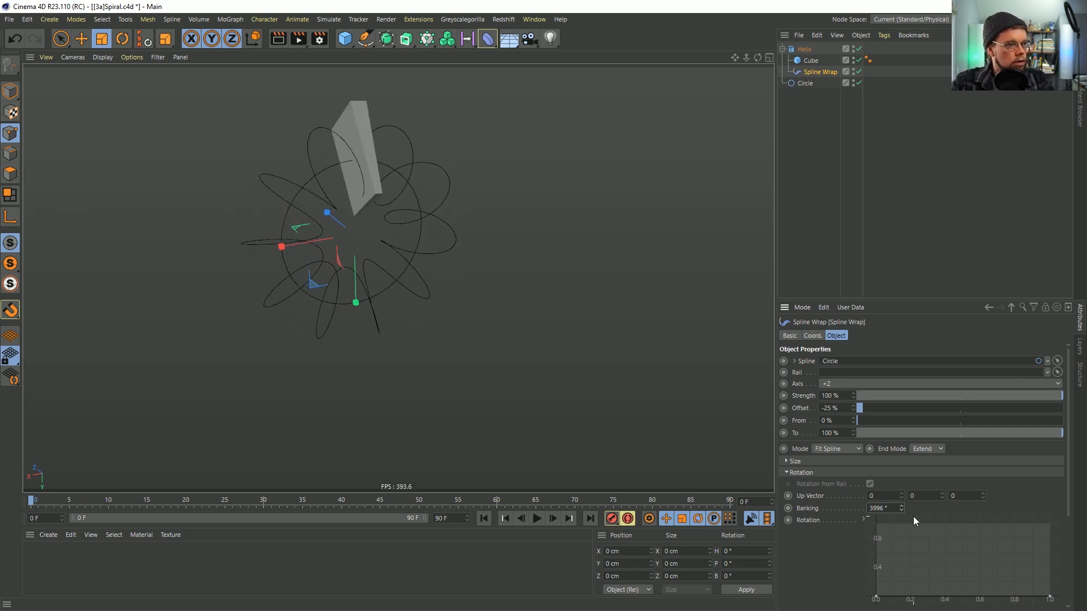
left_click(810, 60)
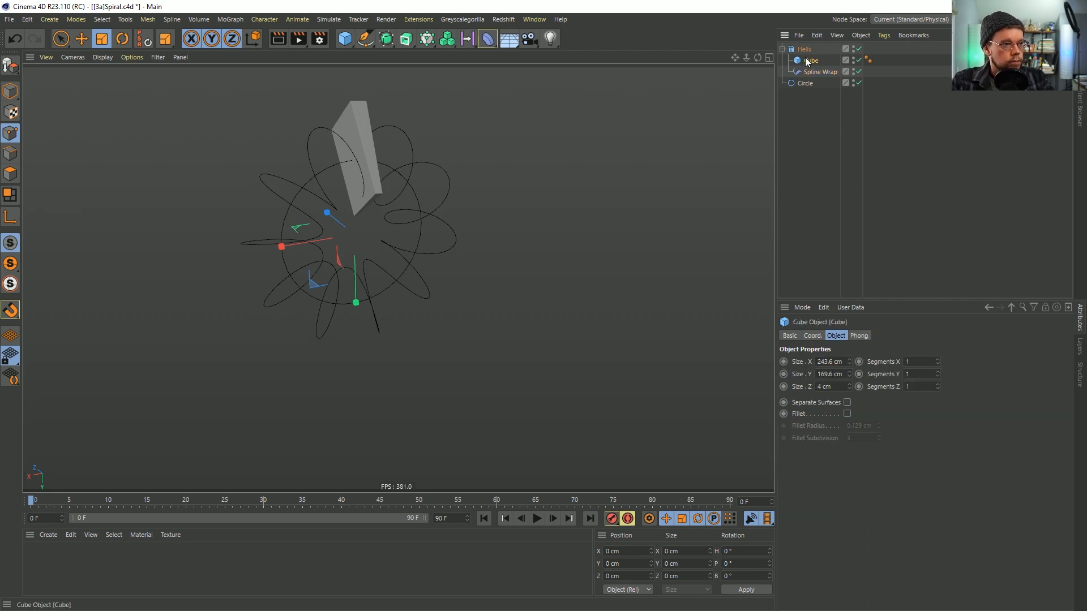
left_click_drag(814, 70, 814, 69, "ctrl")
key("e")
left_click_drag(300, 244, 410, 250)
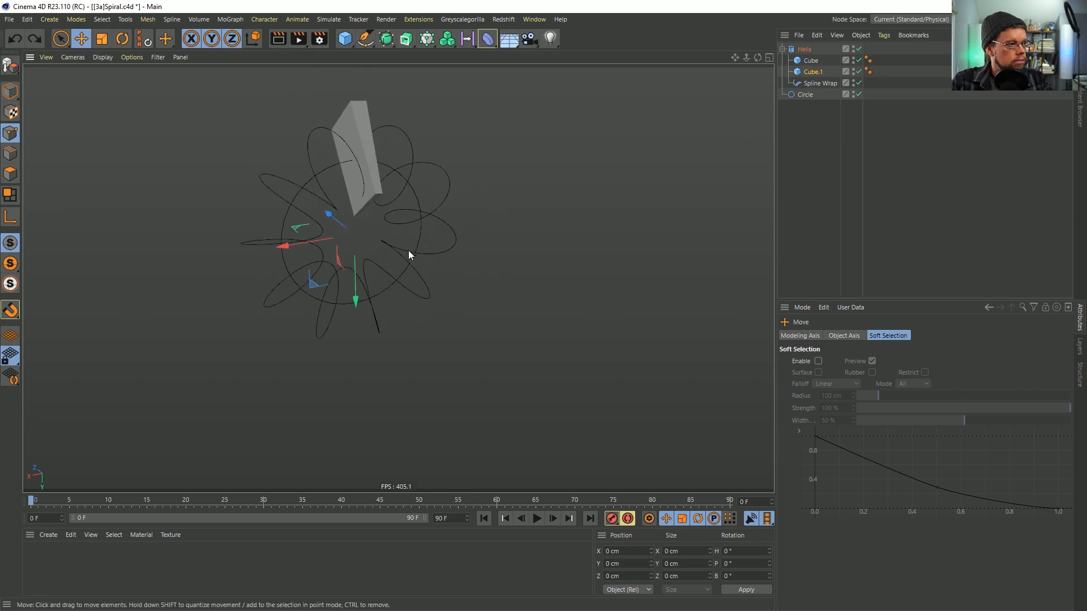
left_click_drag(356, 287, 341, 155)
key("ctrl+z")
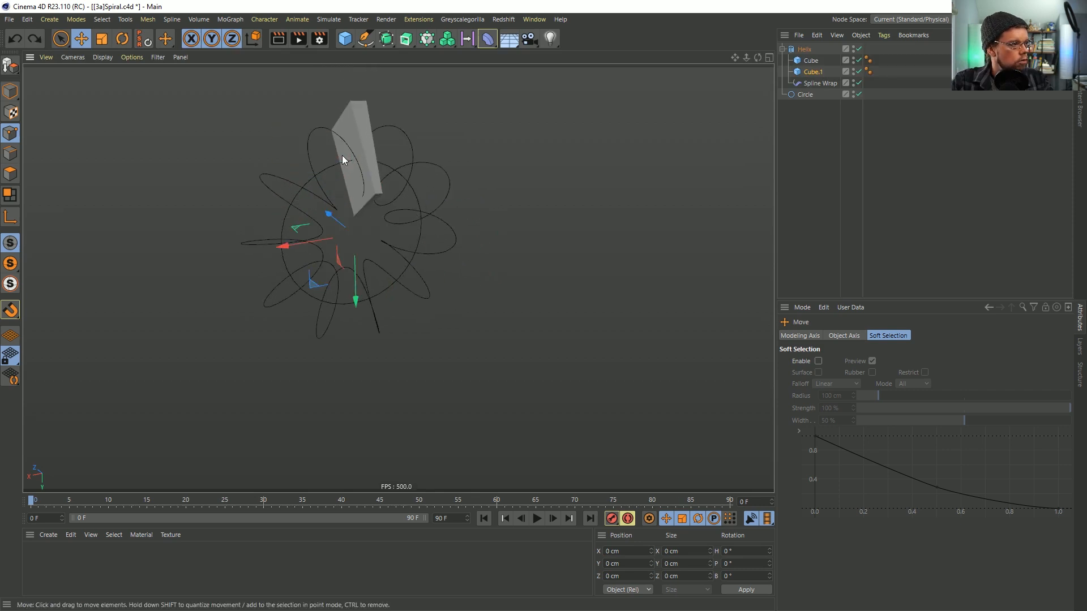
left_click_drag(299, 245, 302, 204)
key("ctrl+z")
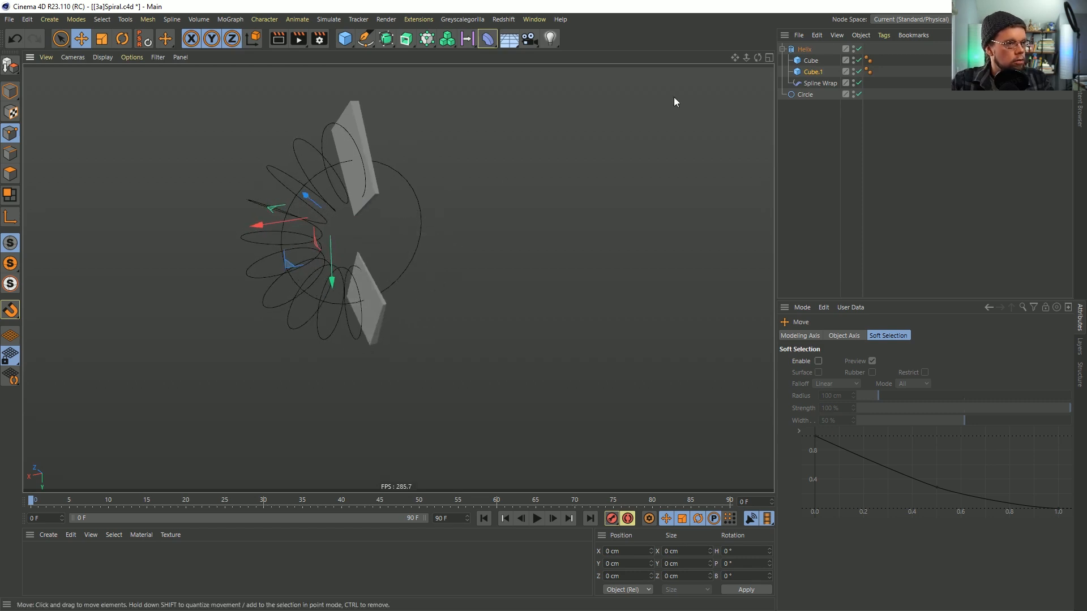
left_click(816, 83)
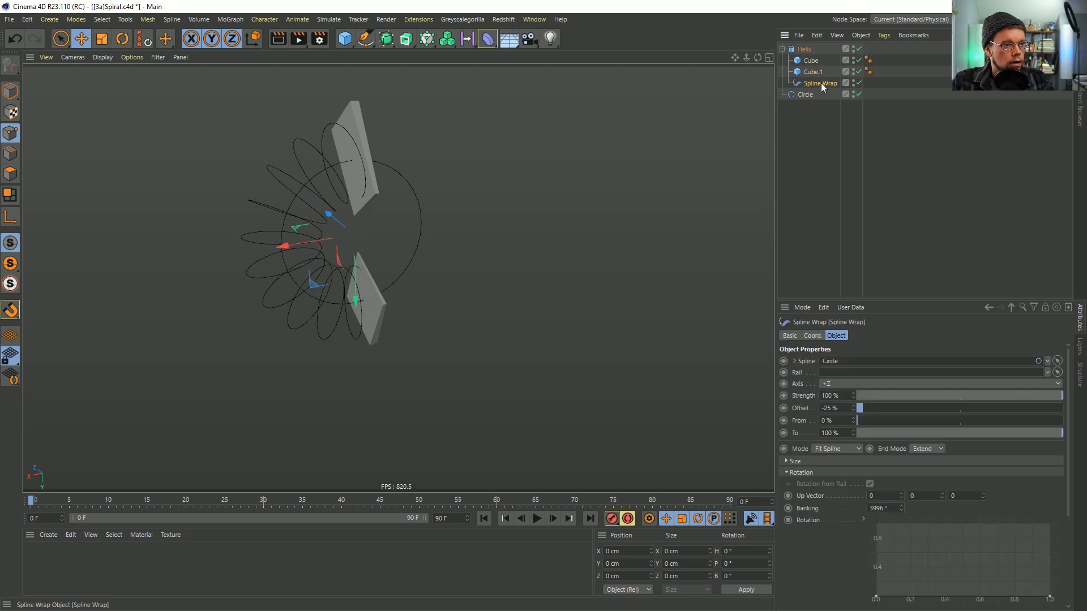
mouse_move(901, 509)
left_mouse_down()
mouse_move(901, 480)
mouse_move(901, 520)
left_mouse_up()
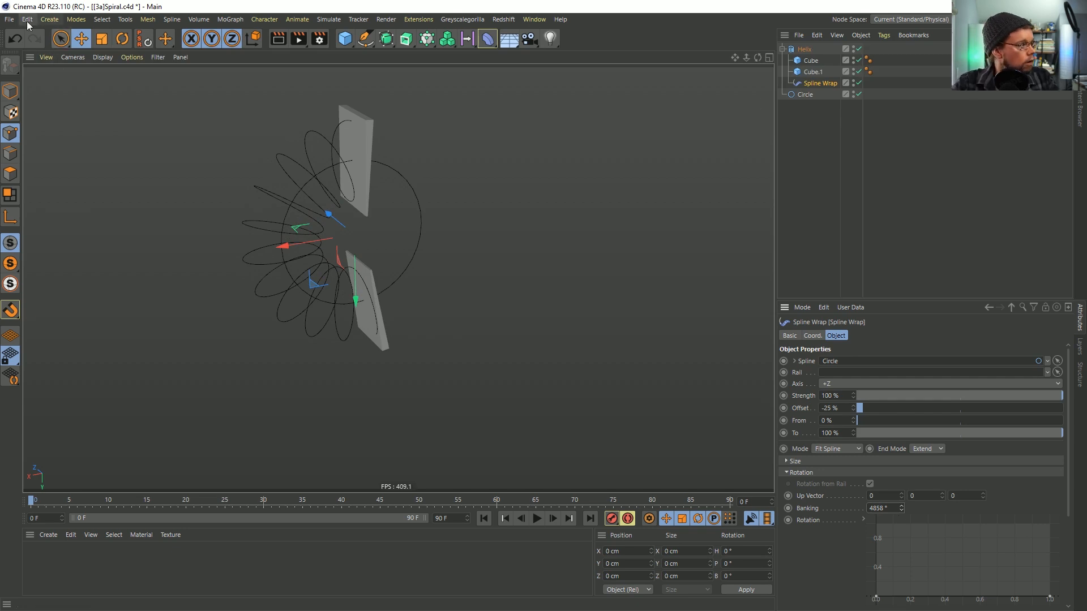
Revert the project to its last saved version, discarding the changes, and try out the Spline Wrap's Banking
left_click(9, 19)
left_click(40, 79)
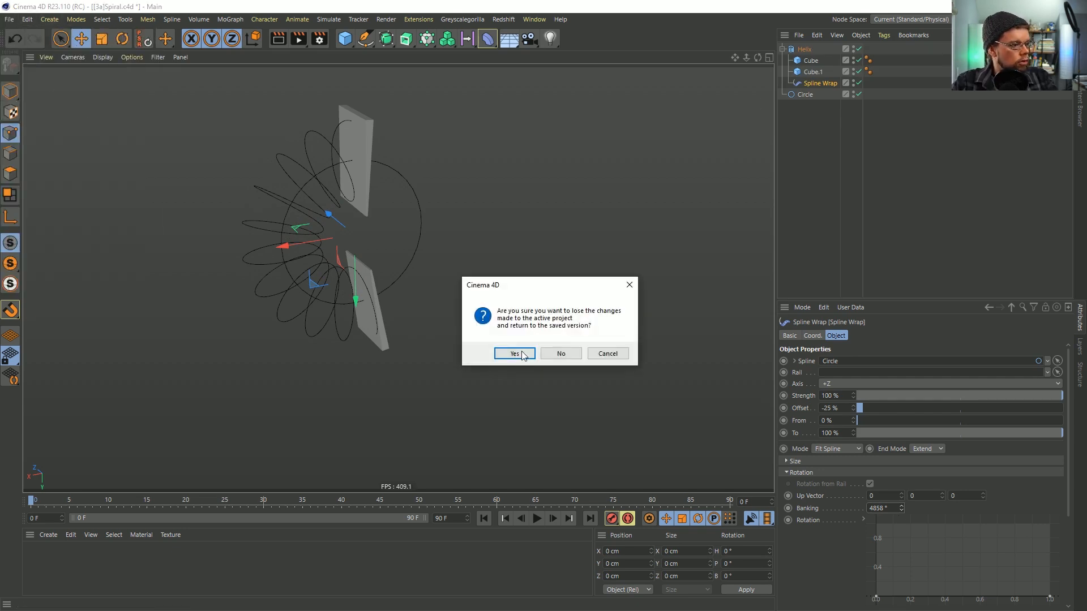
left_click(515, 353)
left_click_drag(421, 290, 388, 277, "alt")
left_click(810, 61)
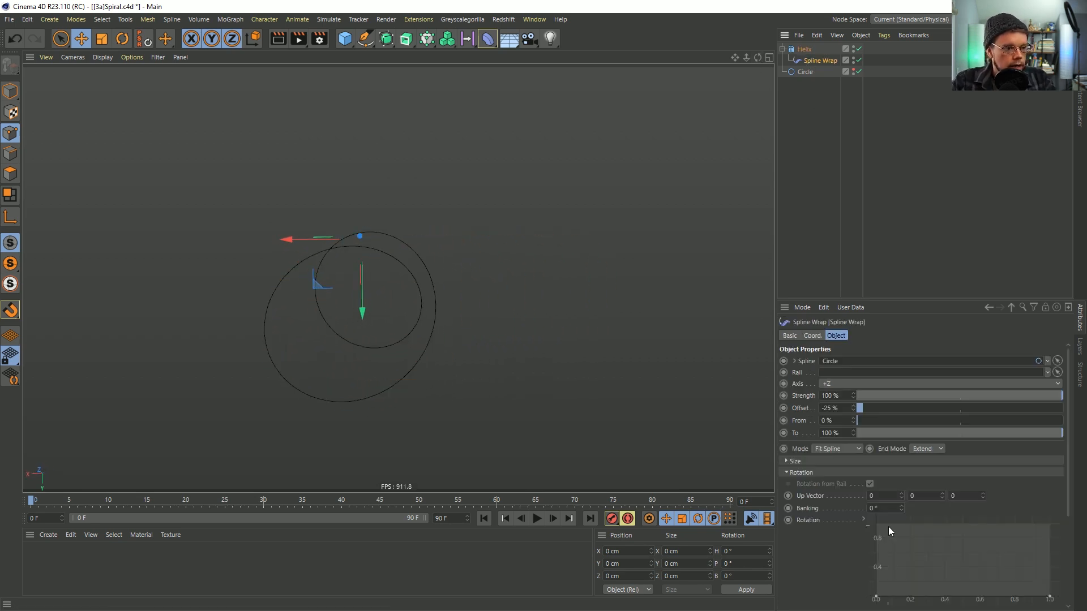
left_click_drag(901, 510, 1086, 510)
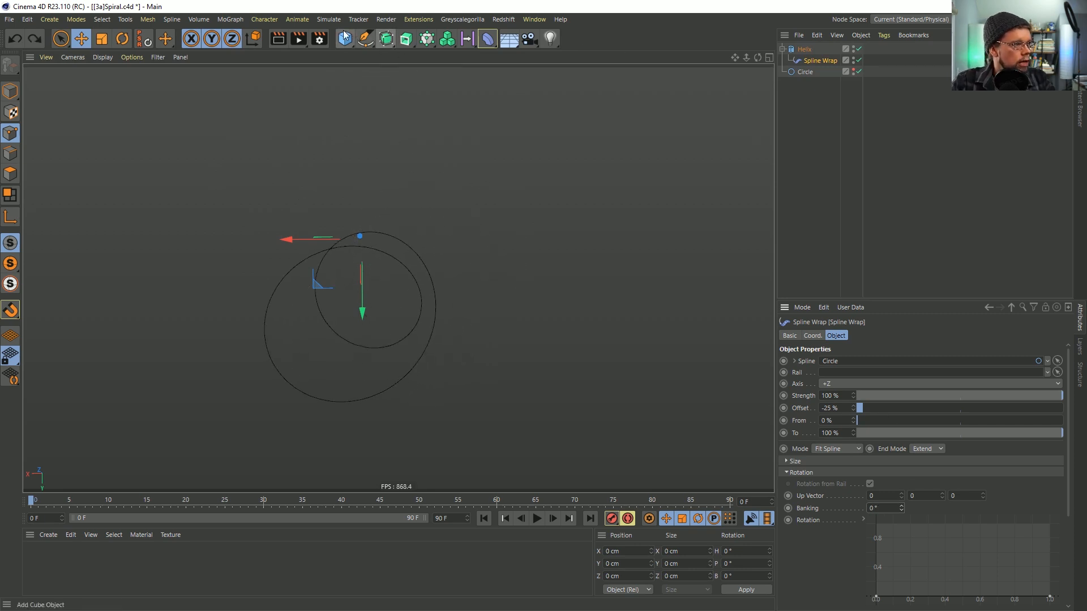
Add a Sweep generator as the parent of the Helix
left_click(369, 40)
left_click(805, 50)
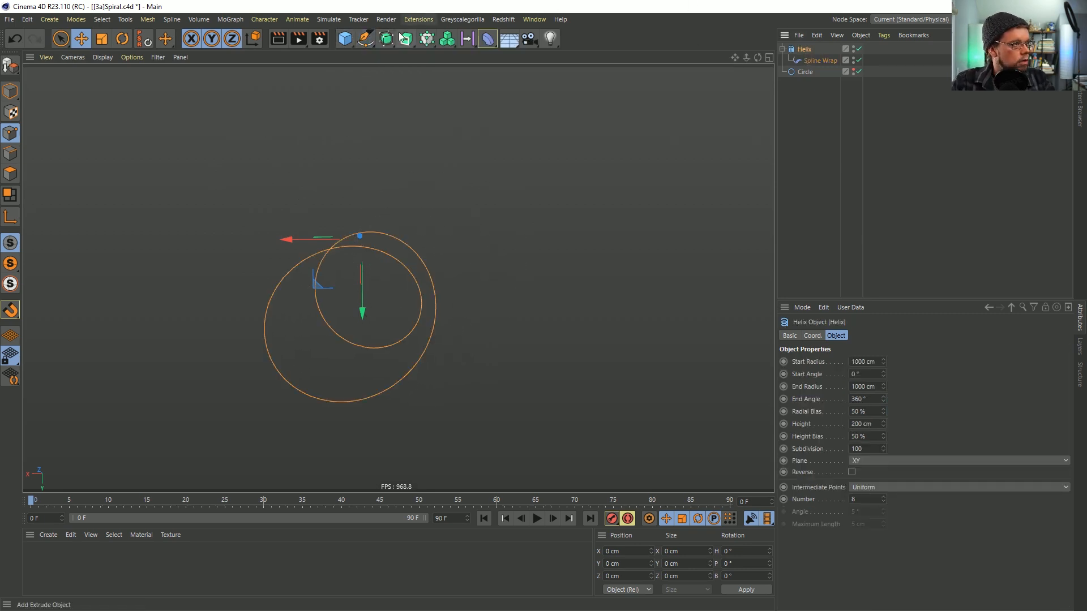
left_click(386, 40)
left_click(406, 39)
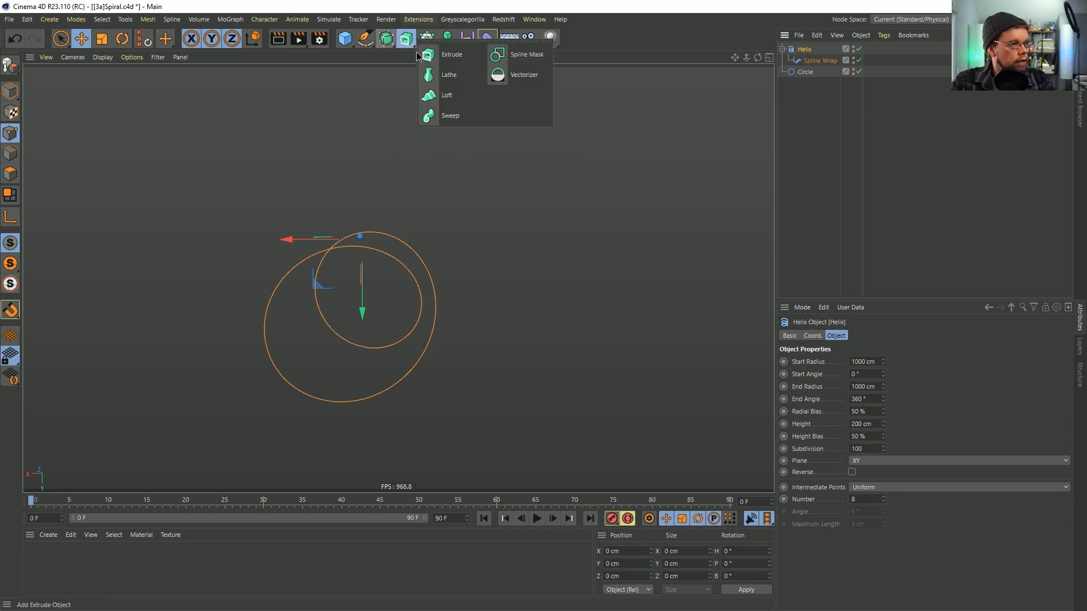
left_click(456, 118)
left_click(357, 39)
left_click(366, 38)
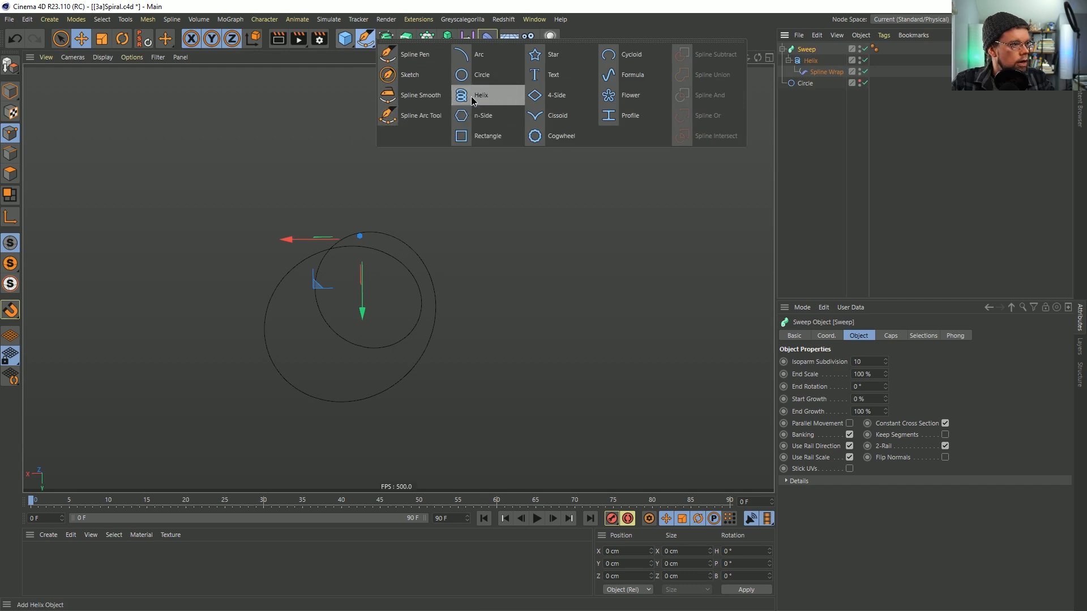
left_click(492, 135)
key("t")
left_click_drag(566, 238, 442, 329)
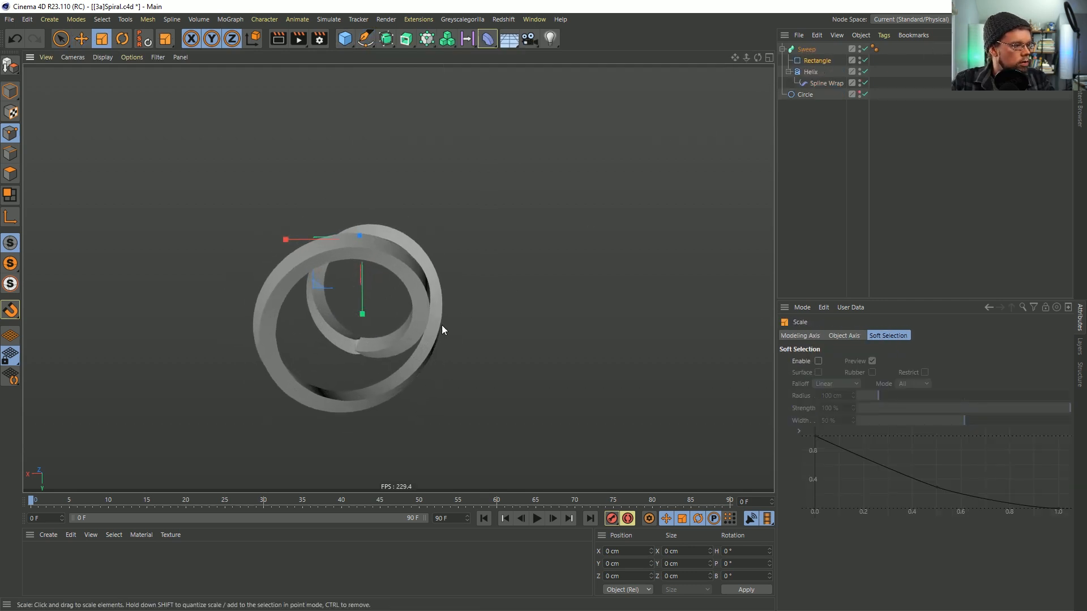
Adjust the start tangent of the Spline Wrap's Rotation curve and set its Banking to 706°
left_click(826, 83)
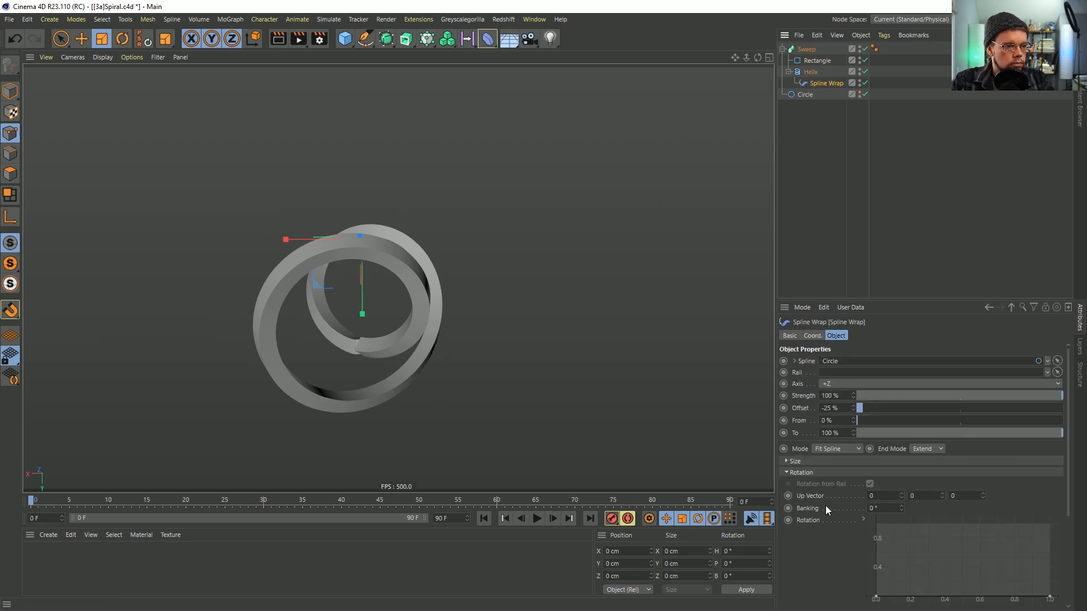
scroll(826, 510, "down", 3)
left_click_drag(877, 529, 872, 546)
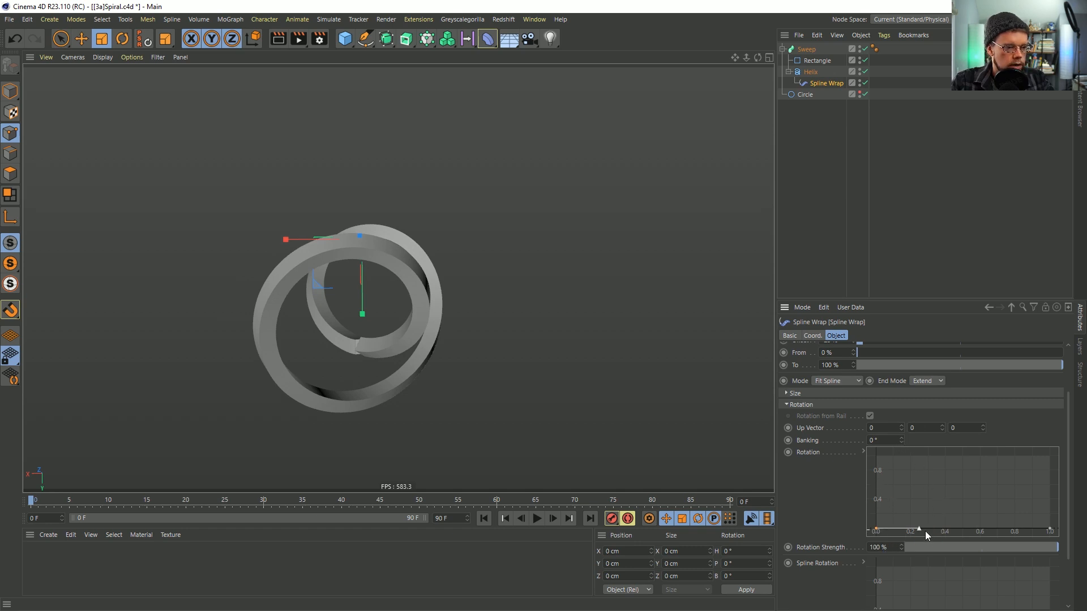
left_click_drag(980, 547, 949, 551)
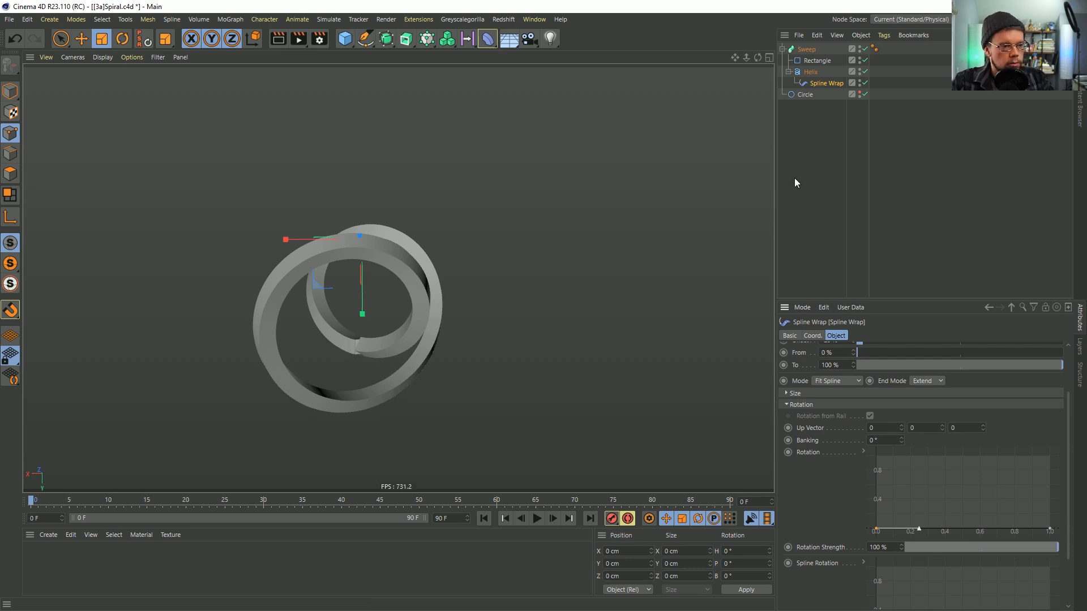
left_click_drag(901, 440, 1070, 441)
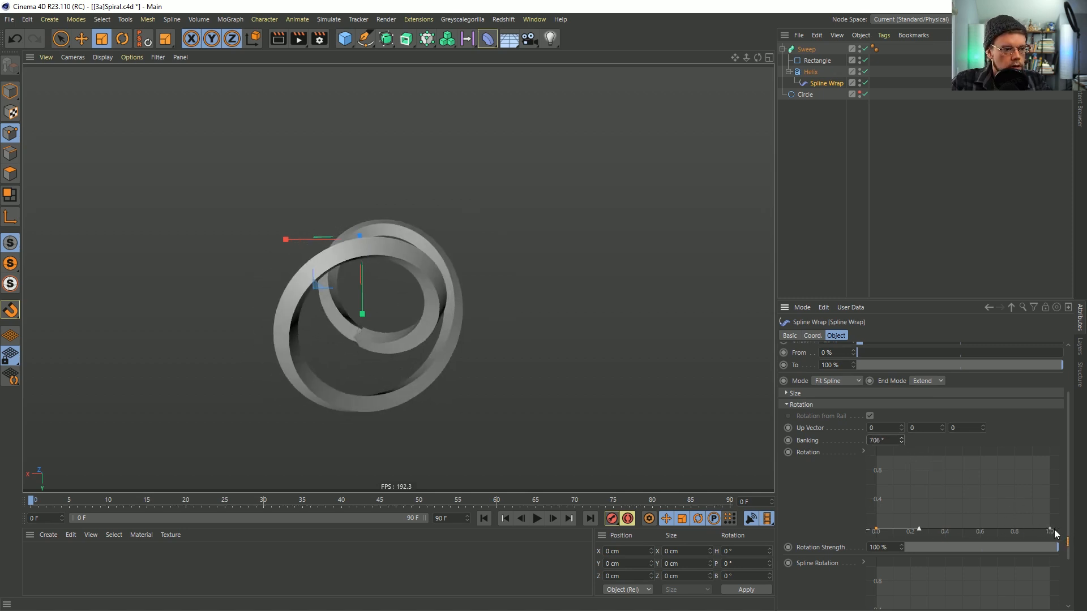
Try a linear ramp on the Spline Wrap's Rotation curve, undo it, and try a curve preset on the Spline Rotation curve
right_click(956, 529)
mouse_move(963, 496)
left_click(1027, 494)
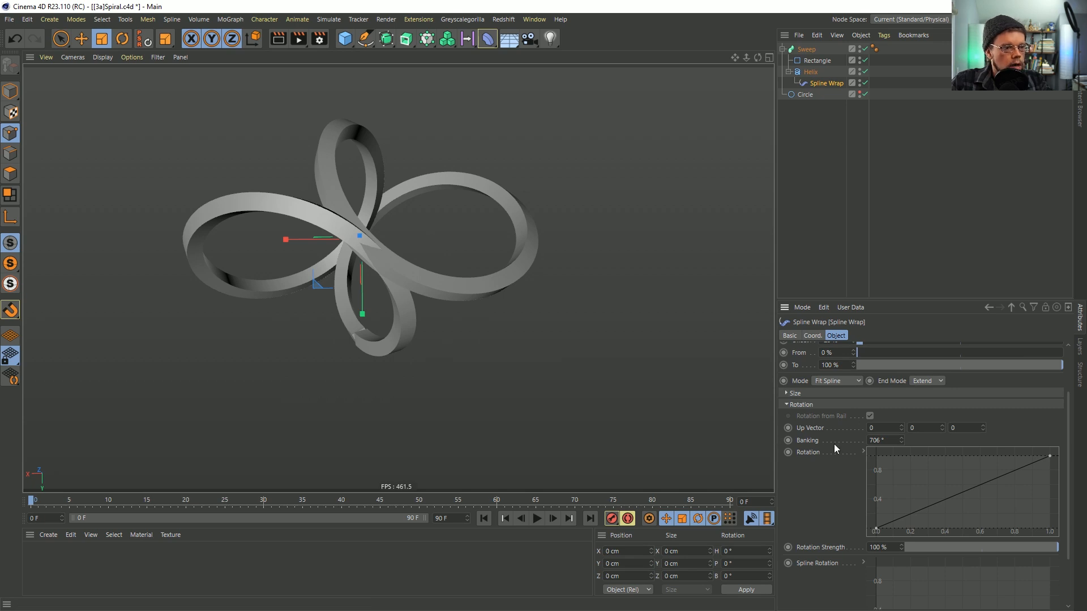
key("ctrl+z")
scroll(829, 494, "down", 3)
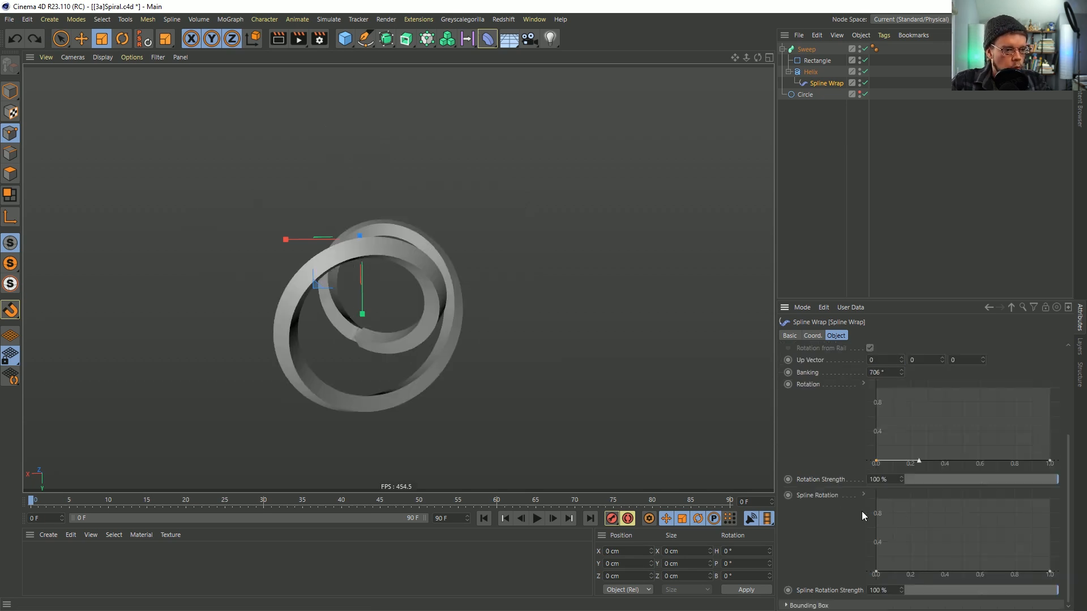
right_click(988, 536)
mouse_move(962, 496)
left_click(1006, 500)
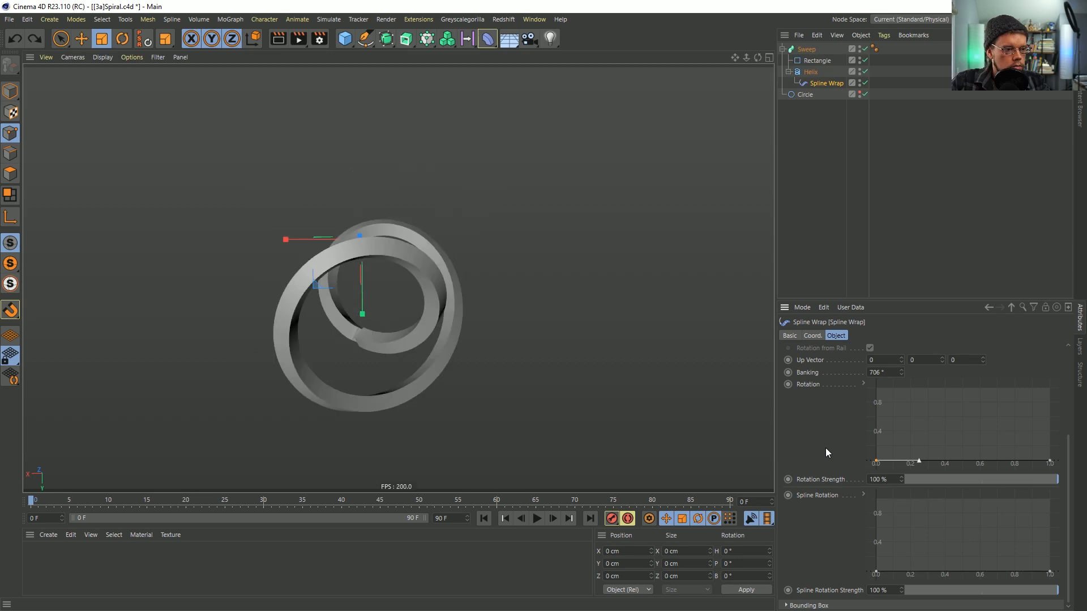
Set the Spline Wrap's Up Vector to 0, 0, 1 and its Banking to 794°
scroll(825, 448, "up", 2)
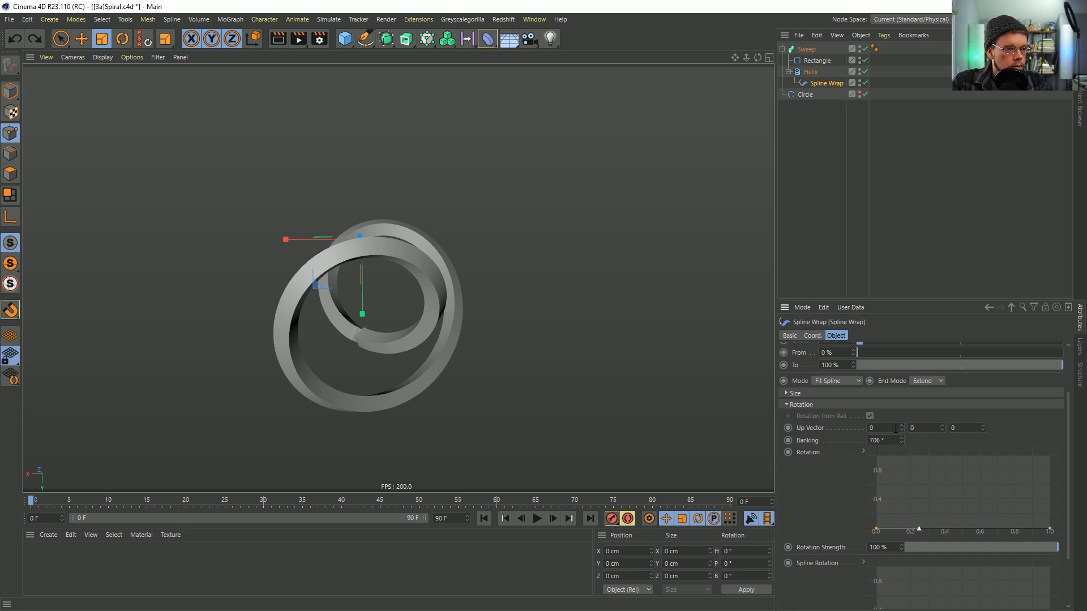
left_click_drag(365, 260, 317, 232, "alt")
type("1")
key("Return")
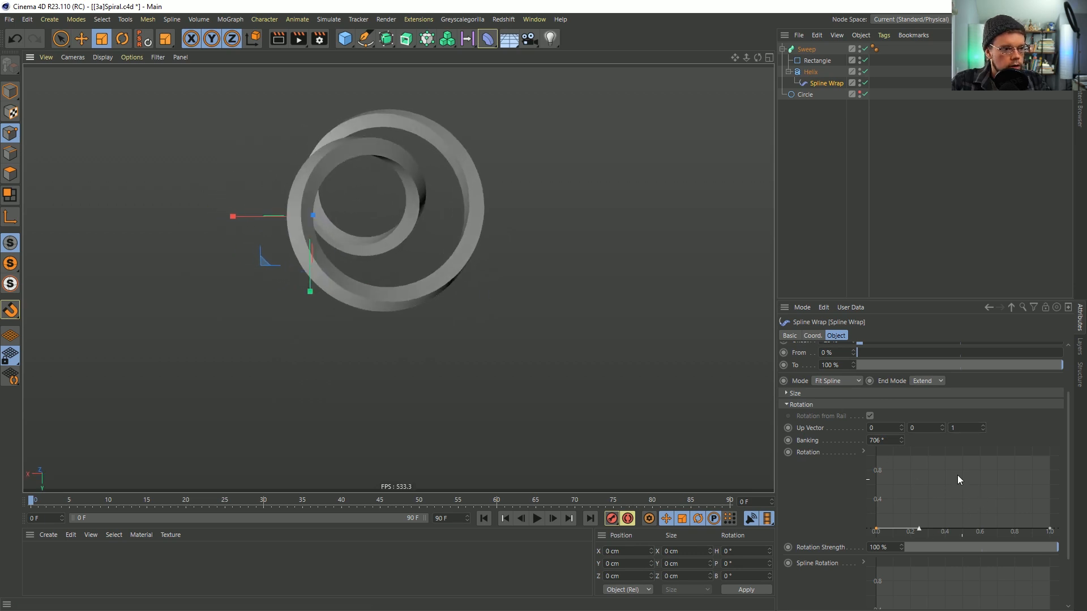
mouse_move(902, 441)
left_mouse_down()
mouse_move(902, 606)
mouse_move(903, 445)
left_mouse_up()
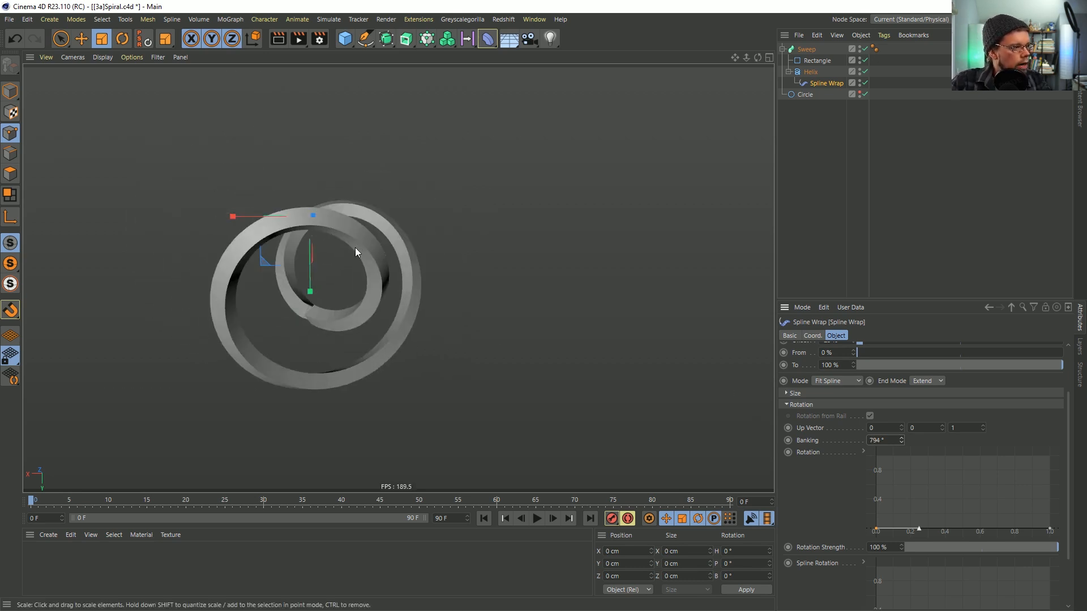
Set the Spline Wrap's Offset to 0 % and its Banking to 1878°
scroll(794, 358, "up", 3)
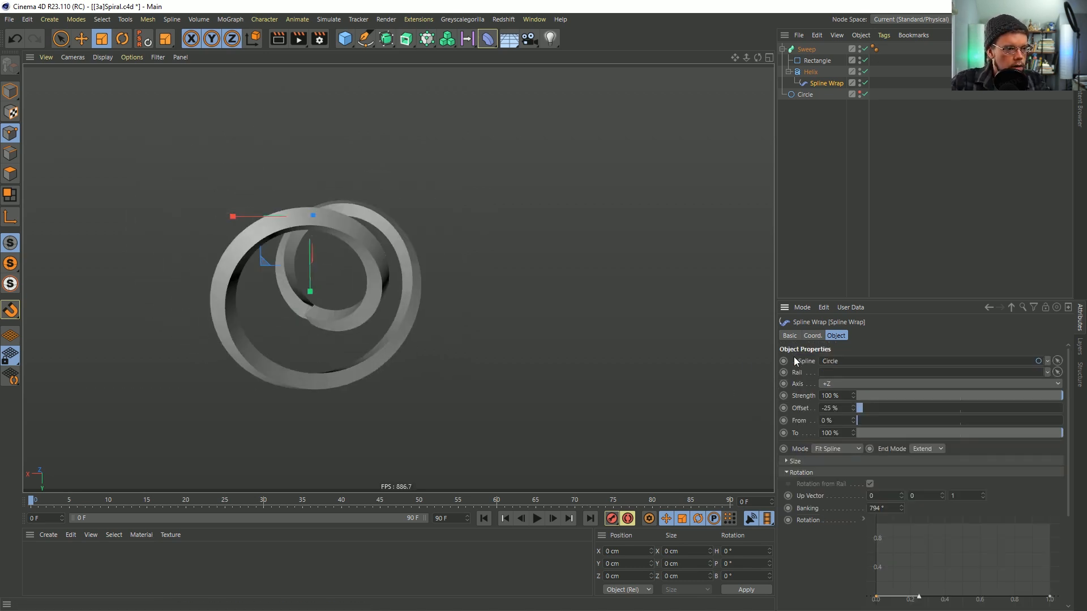
left_click_drag(857, 406, 896, 430)
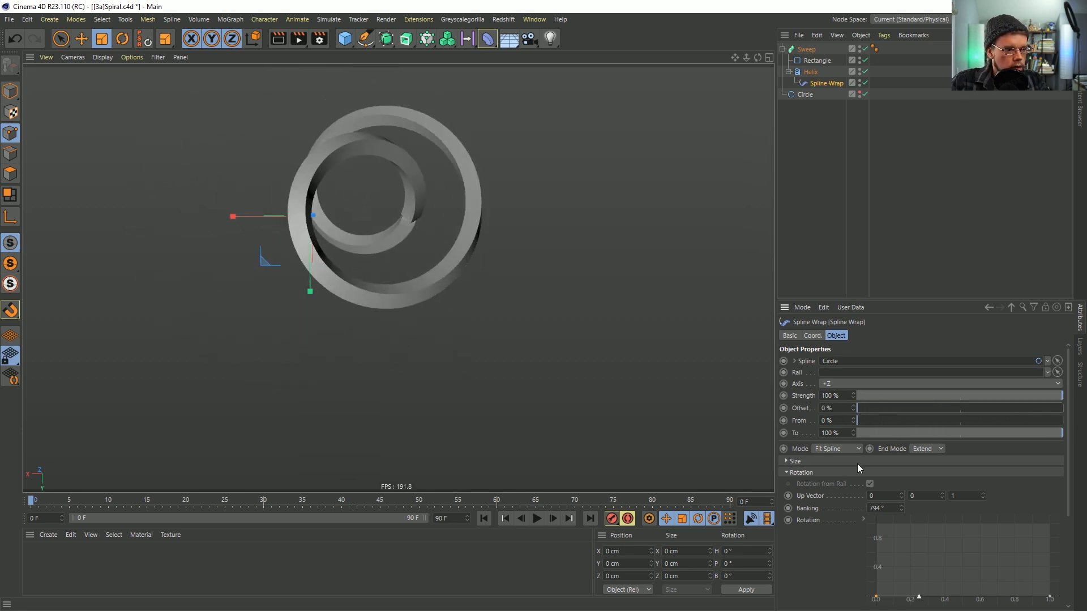
left_click_drag(897, 507, 1045, 508)
left_click_drag(902, 509, 902, 383)
Change the Spline Wrap's Up Vector to 0, 1, 0 and set its Banking to 218°
right_click(981, 493)
double_click(926, 498)
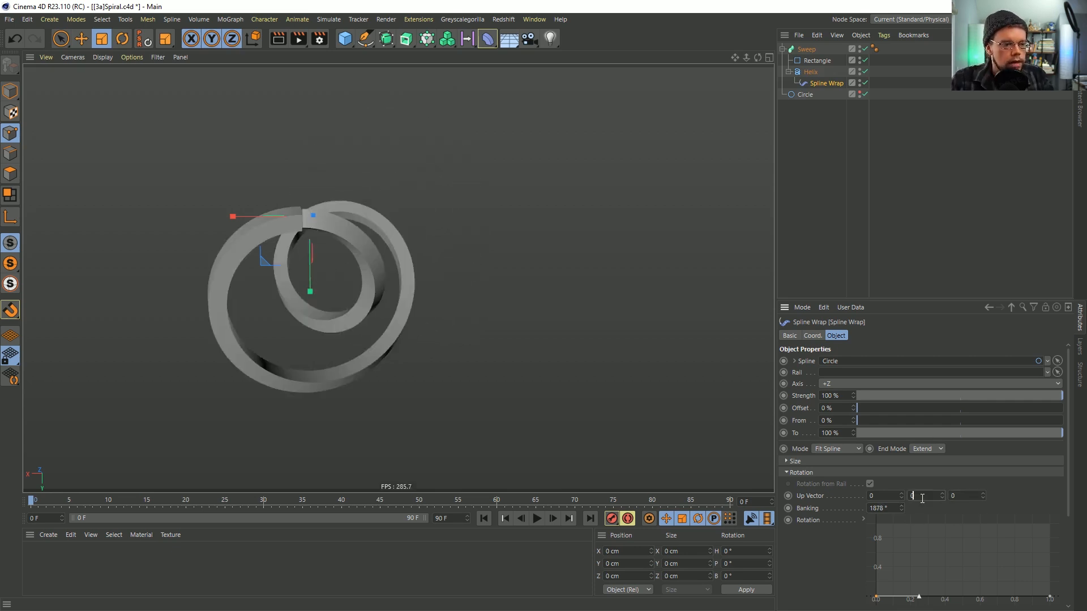
type("1")
key("Return")
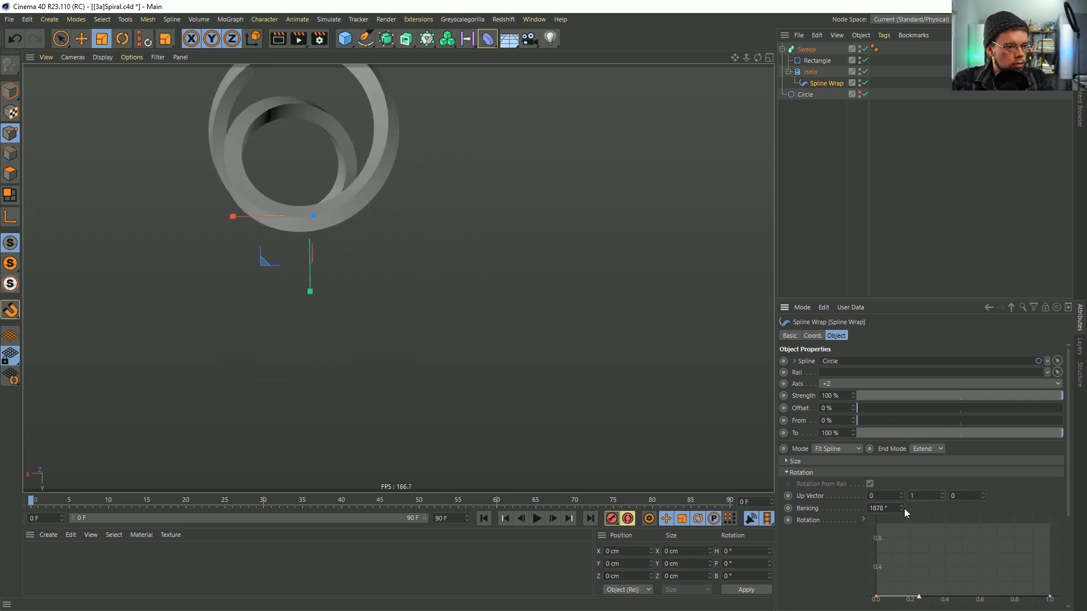
left_click_drag(901, 508, 902, 517)
Change the Spline Wrap's Up Vector to 1, 0, 0 and set its Banking to 931°
right_click(945, 497)
key("Escape")
right_click(942, 496)
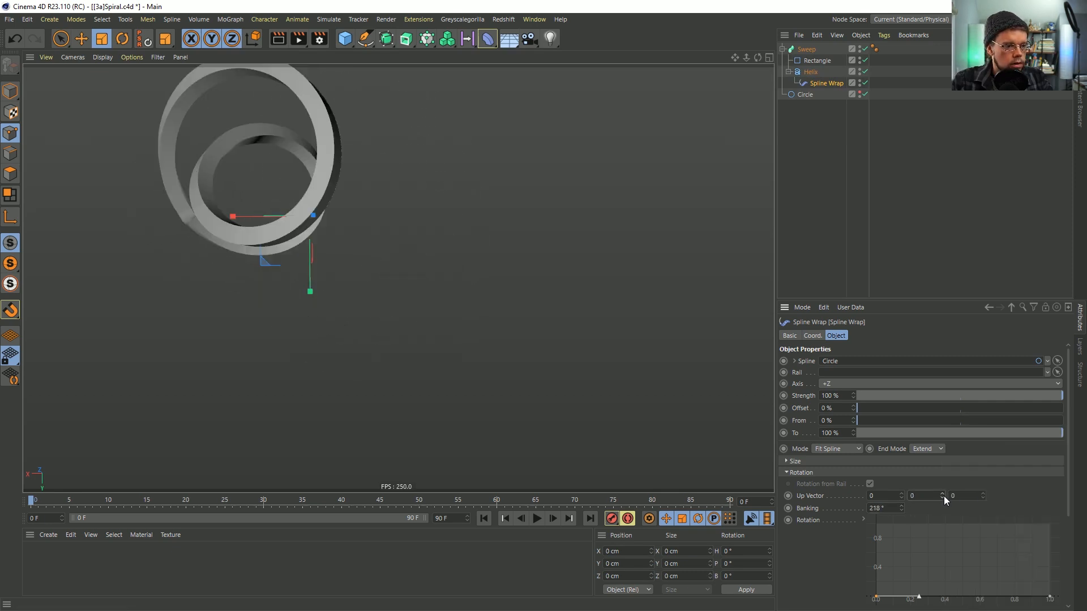
left_click(902, 495)
mouse_move(902, 508)
left_mouse_down()
mouse_move(902, 444)
mouse_move(902, 513)
left_mouse_up()
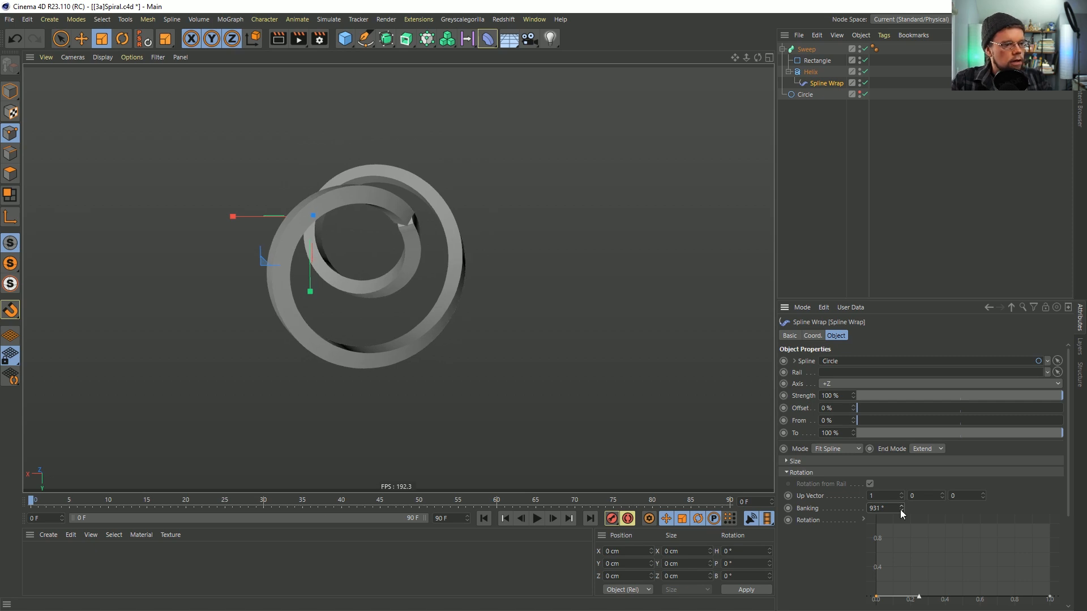
Raise the end point of the Rotation curve to its maximum, try a Banking of 1107°, and undo that Banking change
left_click_drag(1052, 597, 1078, 520)
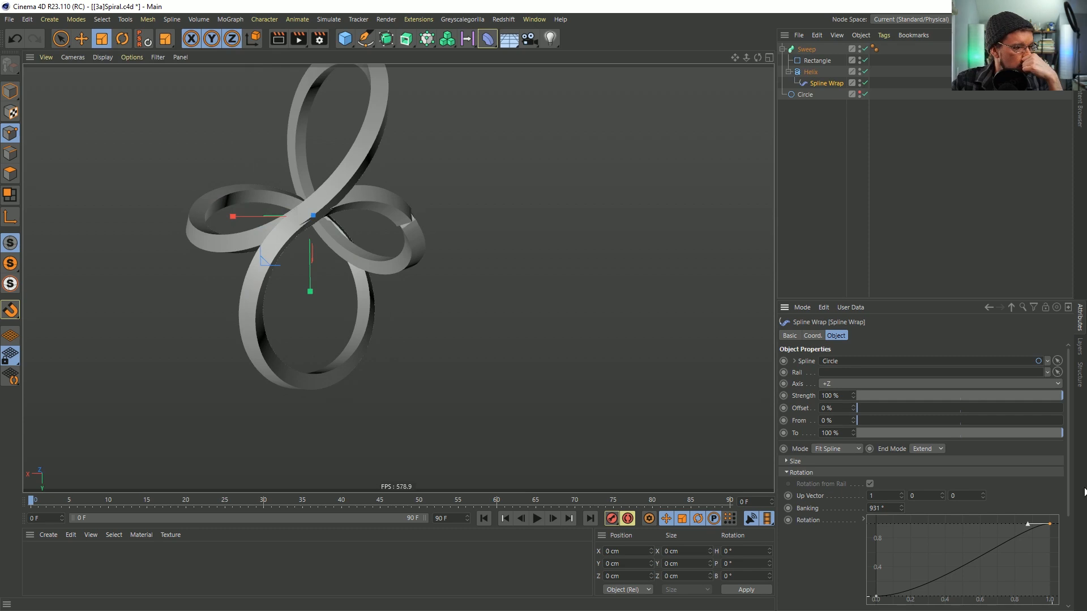
mouse_move(898, 511)
left_mouse_down()
mouse_move(899, 482)
mouse_move(899, 501)
left_mouse_up()
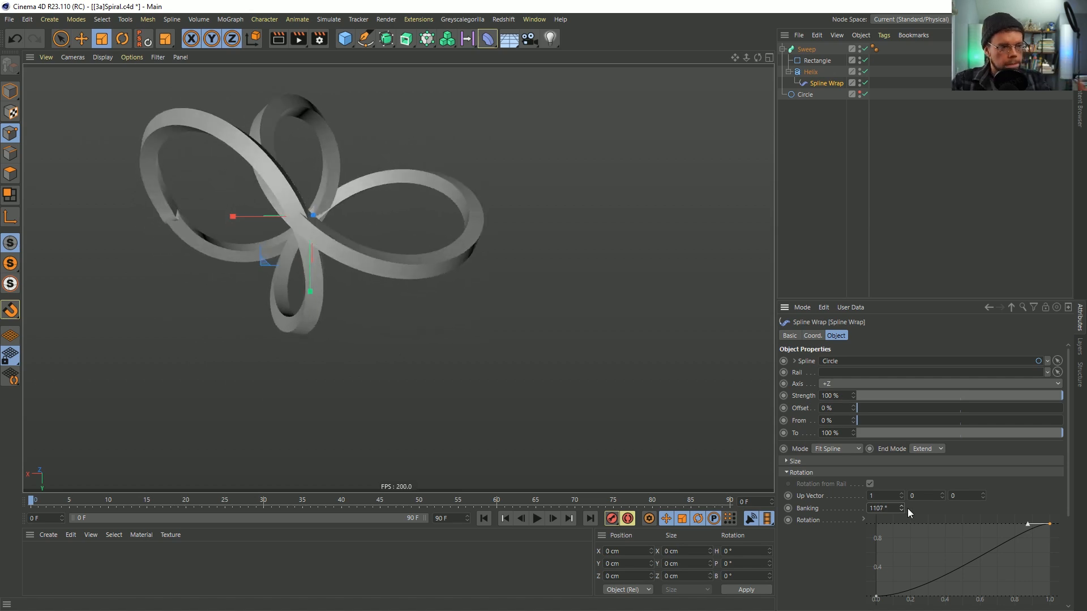
key("ctrl+z")
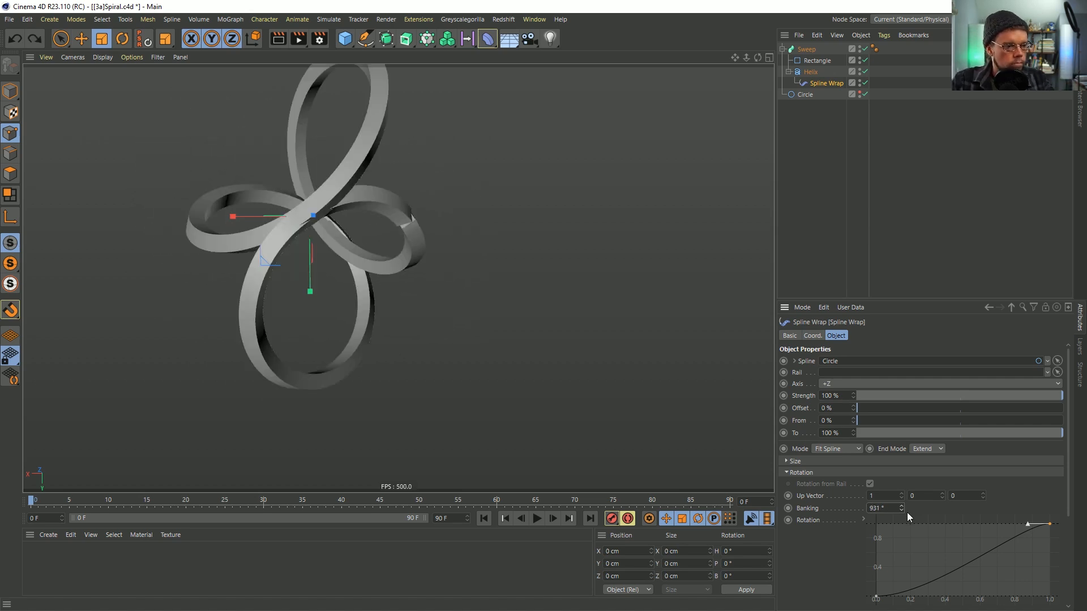
Reset the Spline Wrap's Banking to 0° and lower the end point of the Rotation curve back to zero
right_click(901, 509)
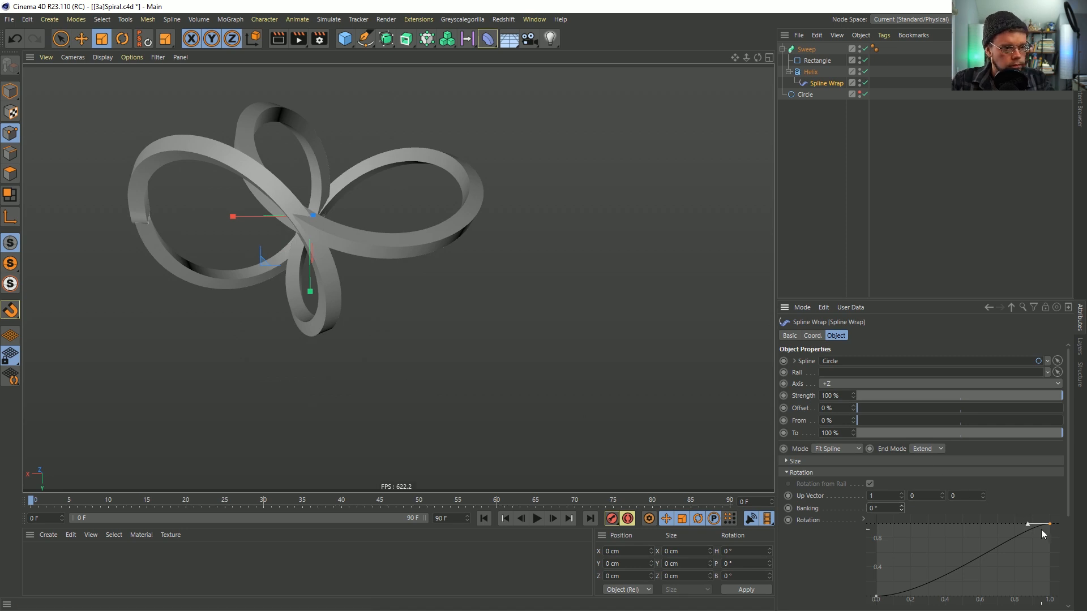
left_click_drag(1050, 525, 1050, 598)
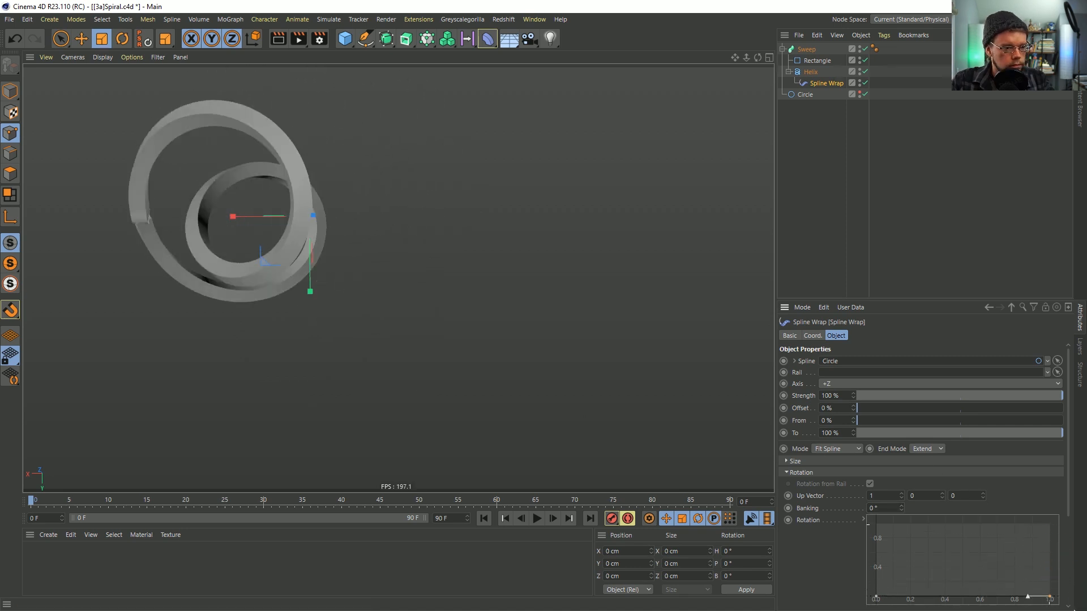
Duplicate the Helix together with its Spline Wrap inside the Sweep, directly below the original
scroll(810, 538, "down", 3)
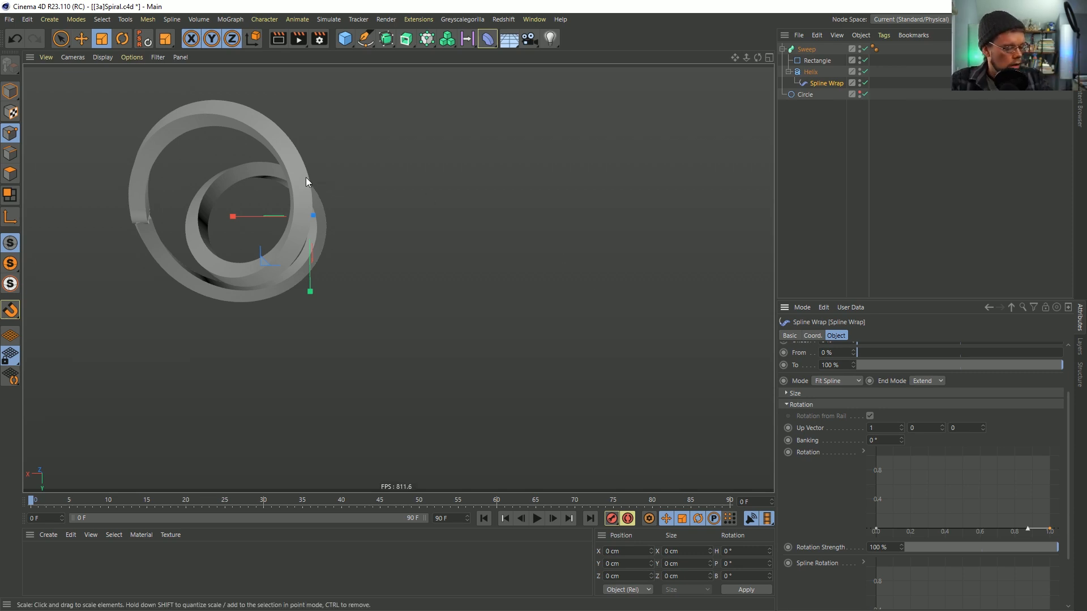
left_click_drag(301, 181, 197, 261, "alt")
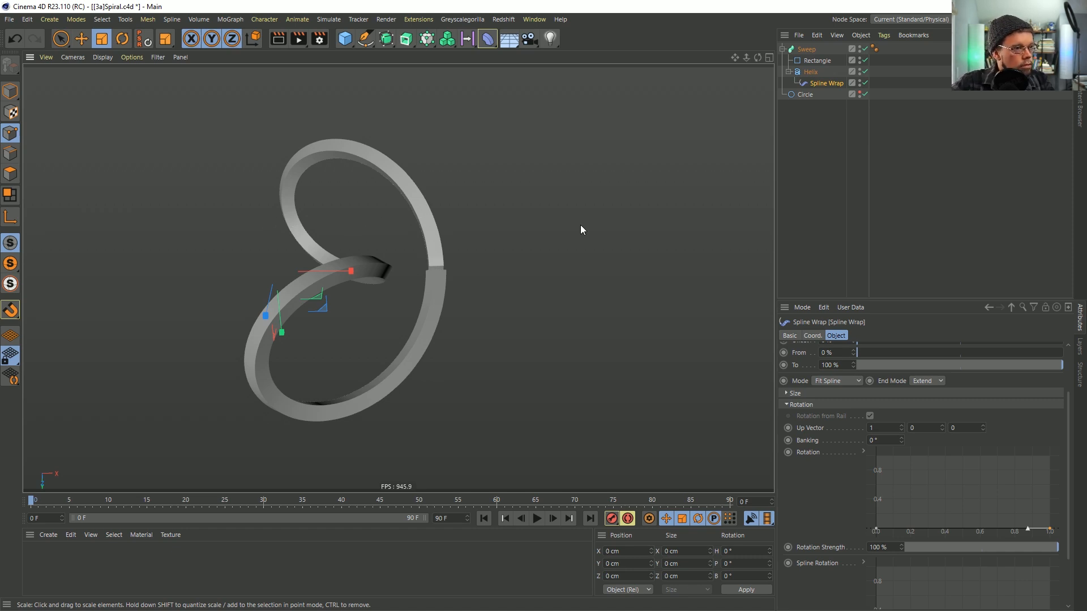
left_click(816, 72)
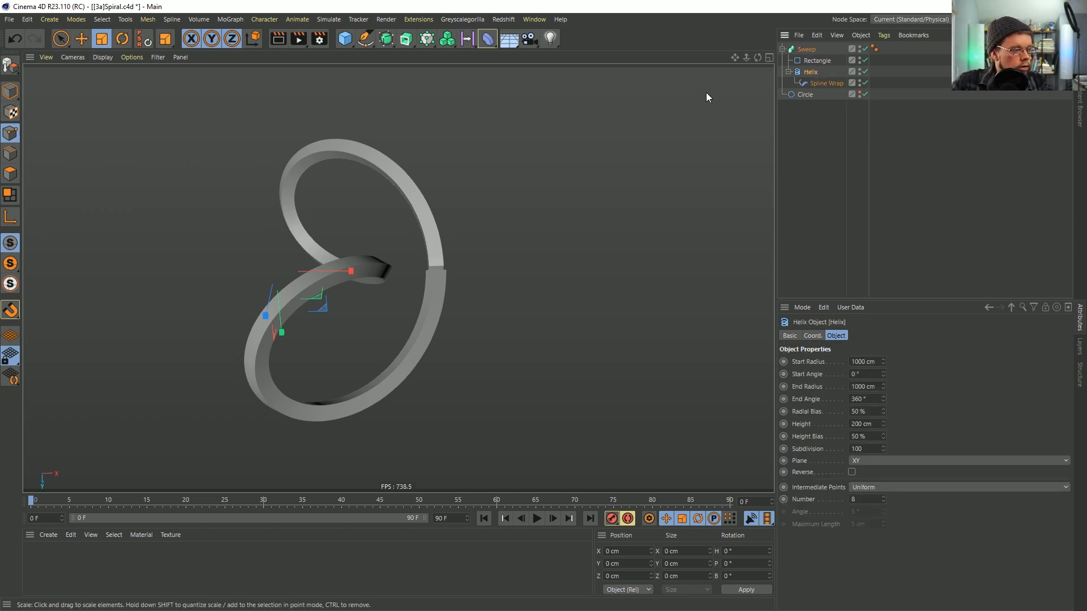
left_click_drag(416, 274, 591, 181, "alt")
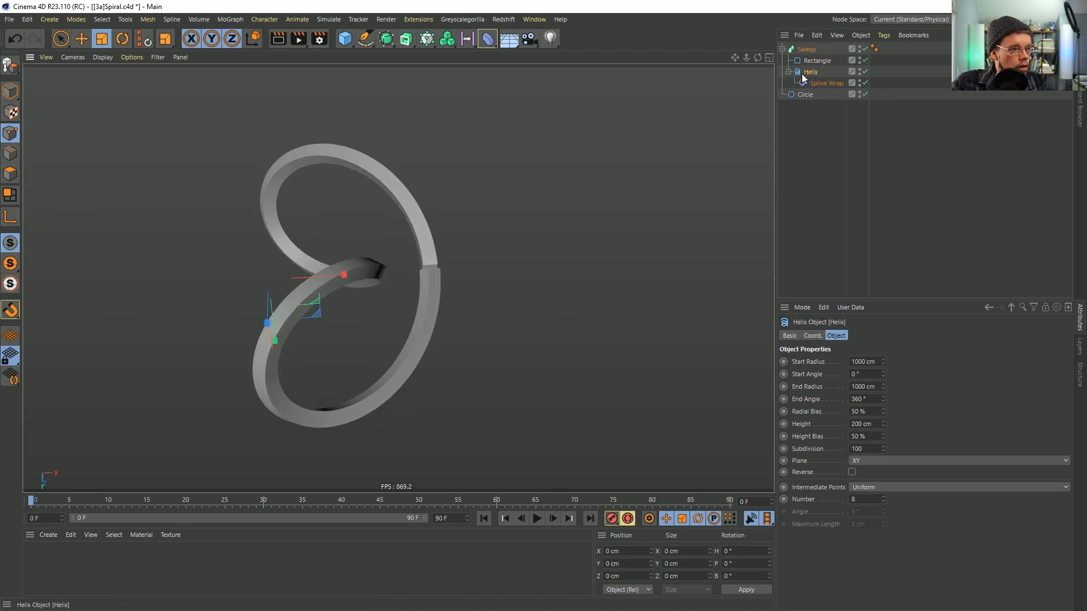
left_click_drag(333, 285, 364, 265, "alt")
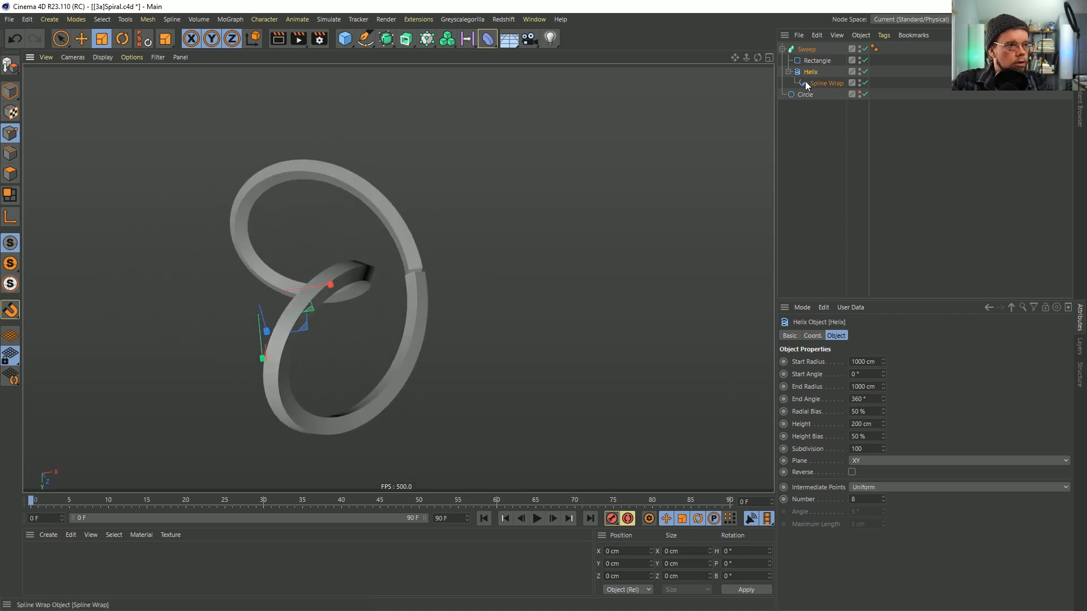
left_click(789, 71)
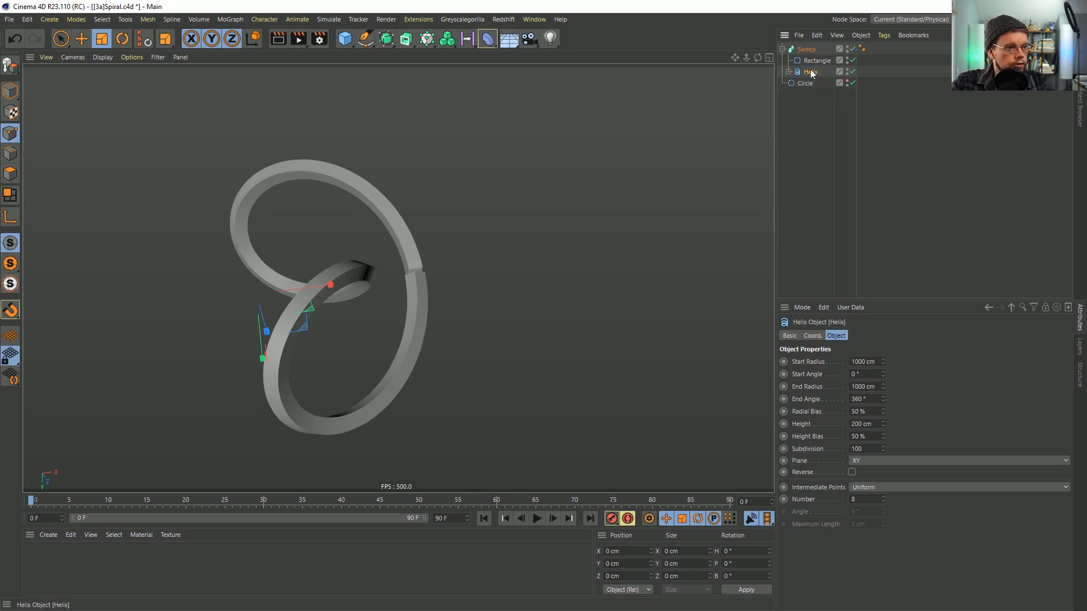
left_click_drag(813, 75, 813, 82, "ctrl")
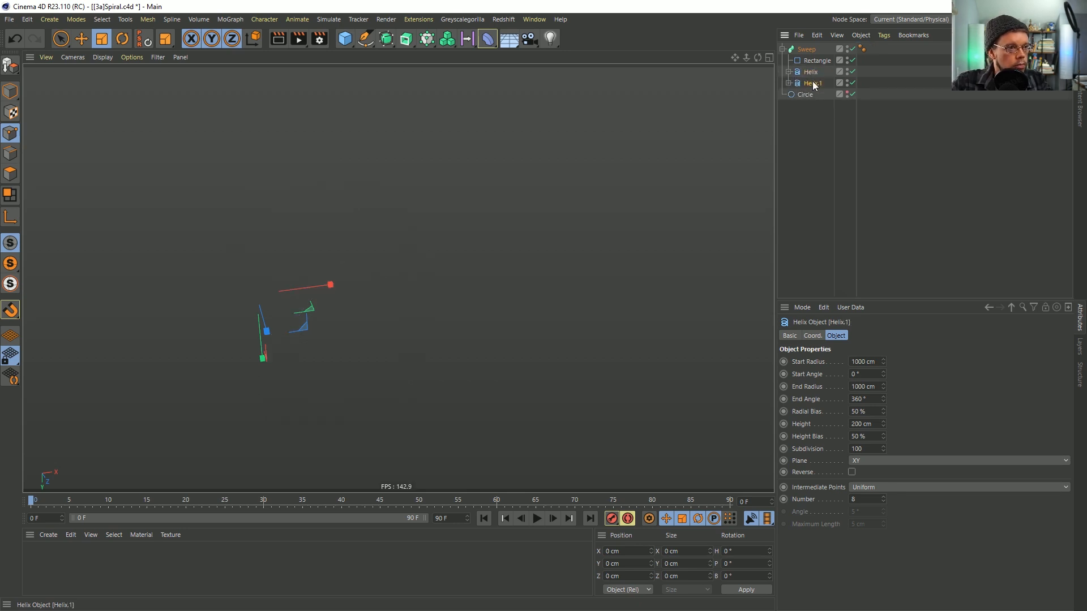
Set the duplicate helix's Start Radius and End Radius to 1200 cm so it acts as a rail for the Sweep
left_click(803, 50)
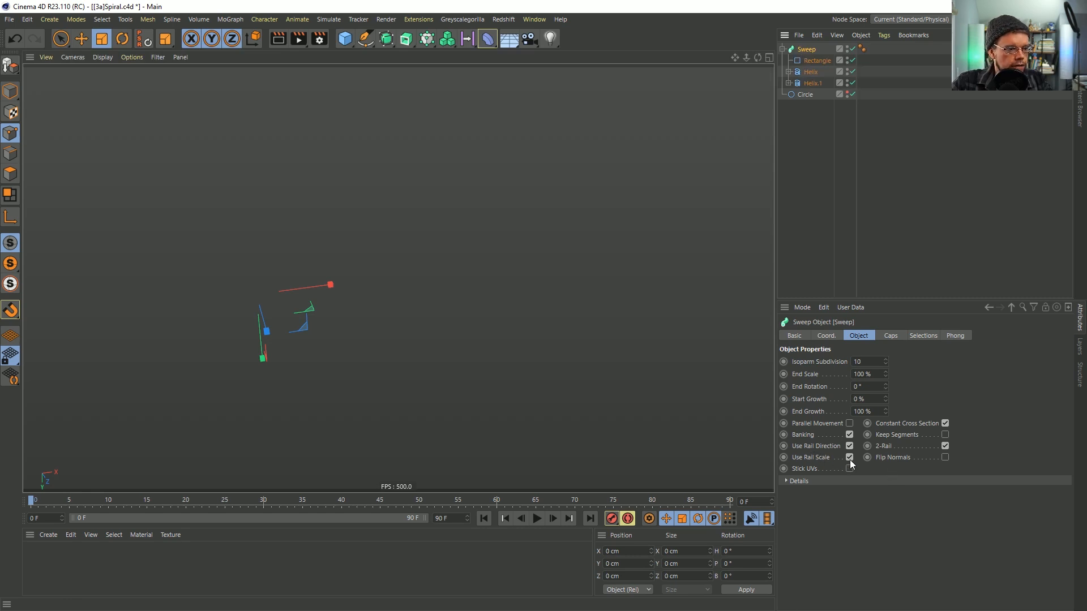
left_click(817, 84)
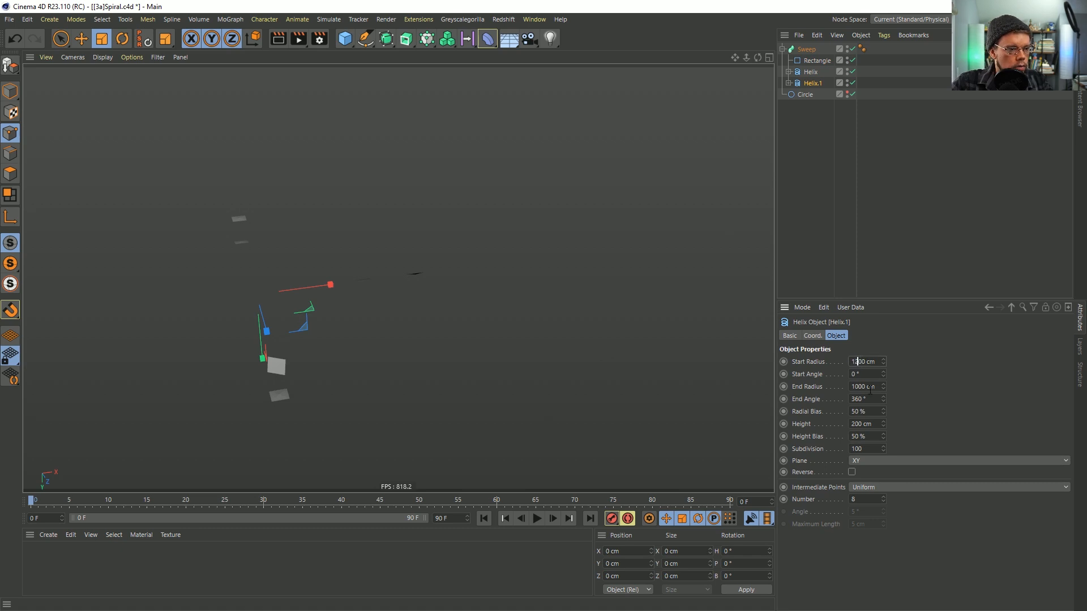
type("2")
key("Return")
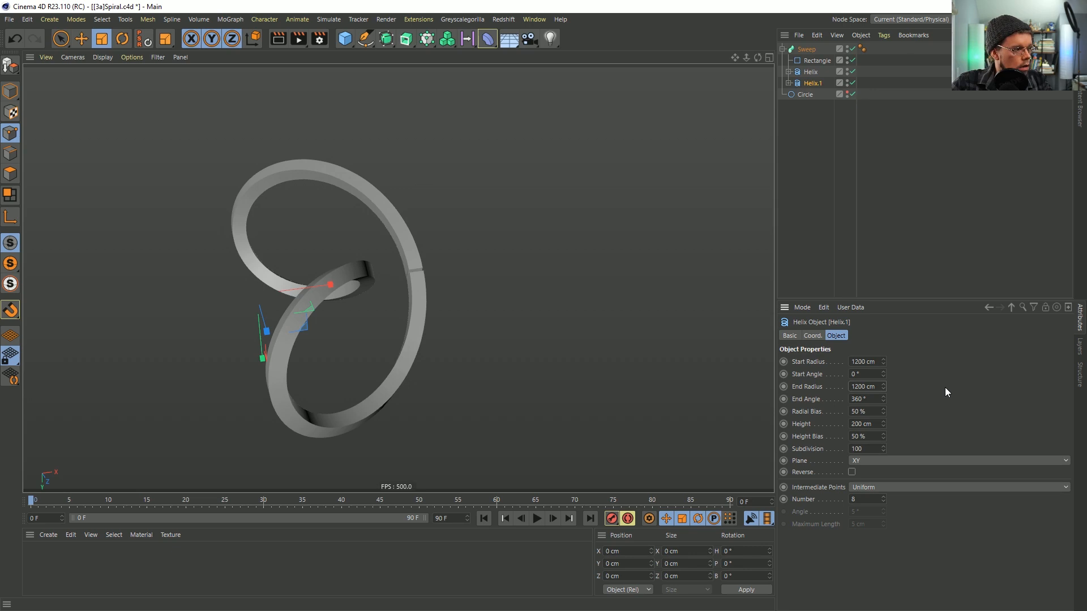
left_click_drag(471, 285, 382, 281, "alt")
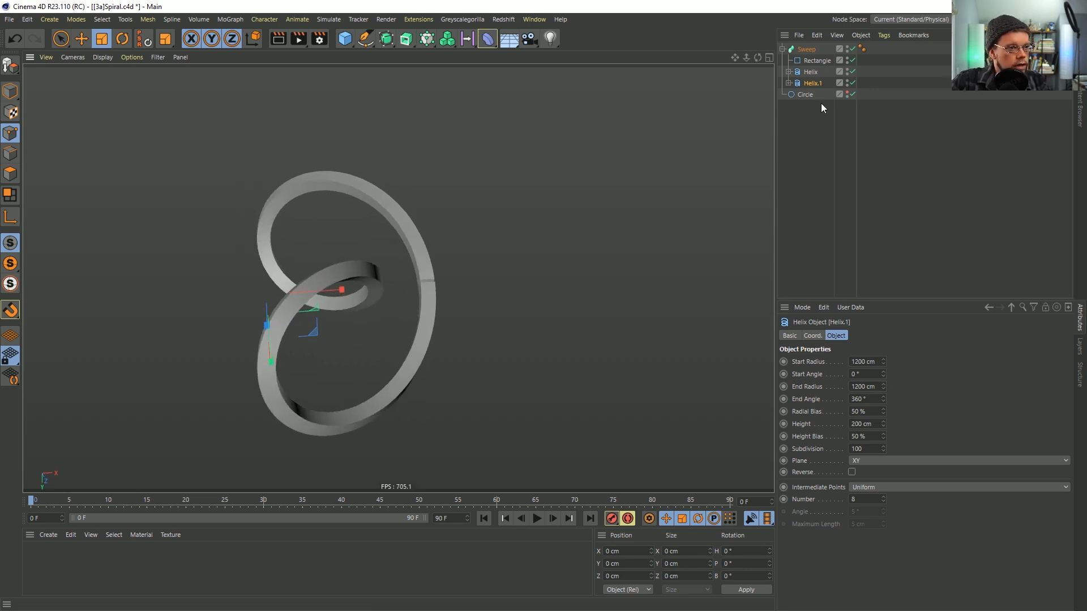
Turn the Sweep off temporarily to inspect both helix splines, and select the Spline Wraps of both helices
left_click(852, 48)
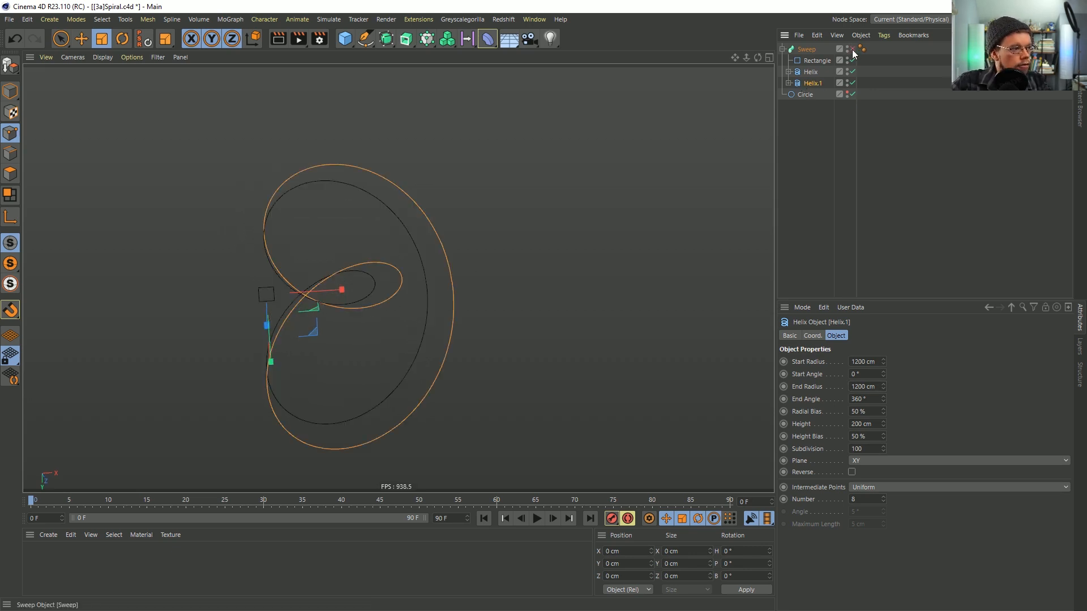
left_click_drag(395, 276, 406, 295, "alt")
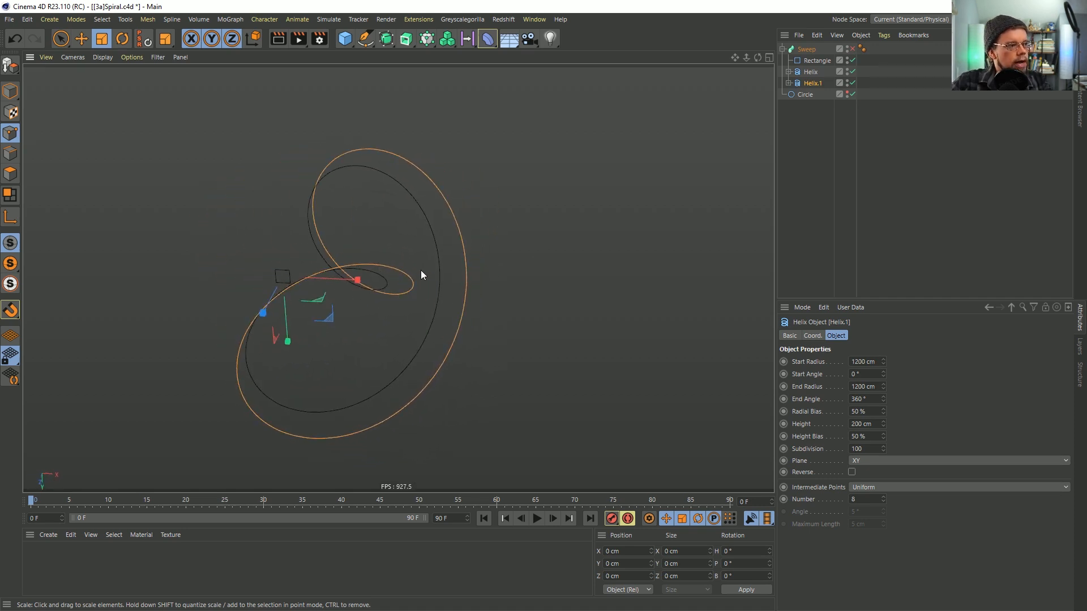
left_click(789, 84)
left_click(789, 72)
left_click(815, 85)
left_click(822, 106, "ctrl")
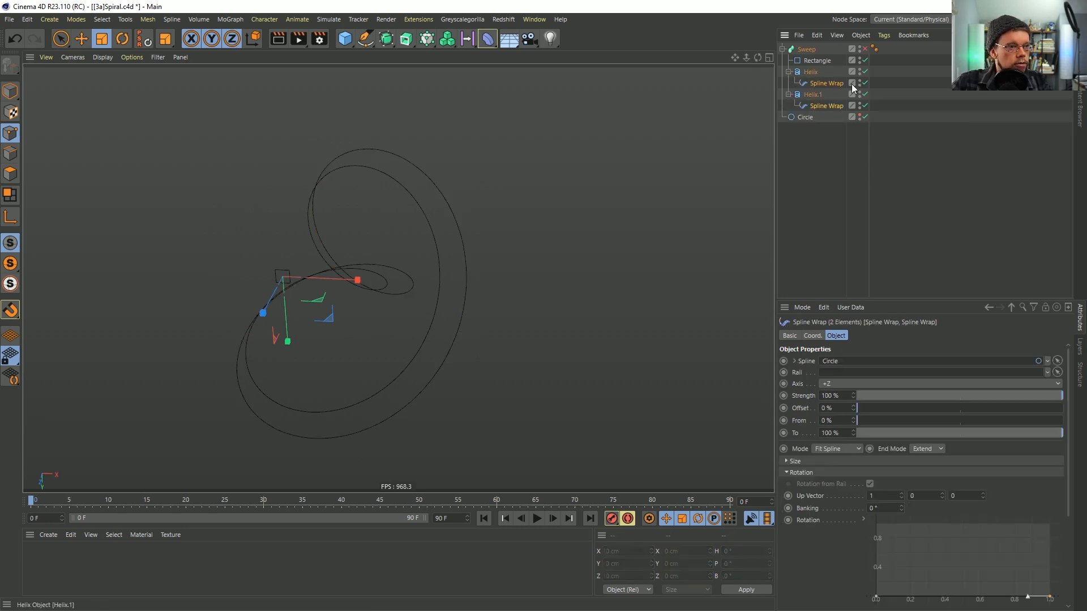
left_click(865, 49)
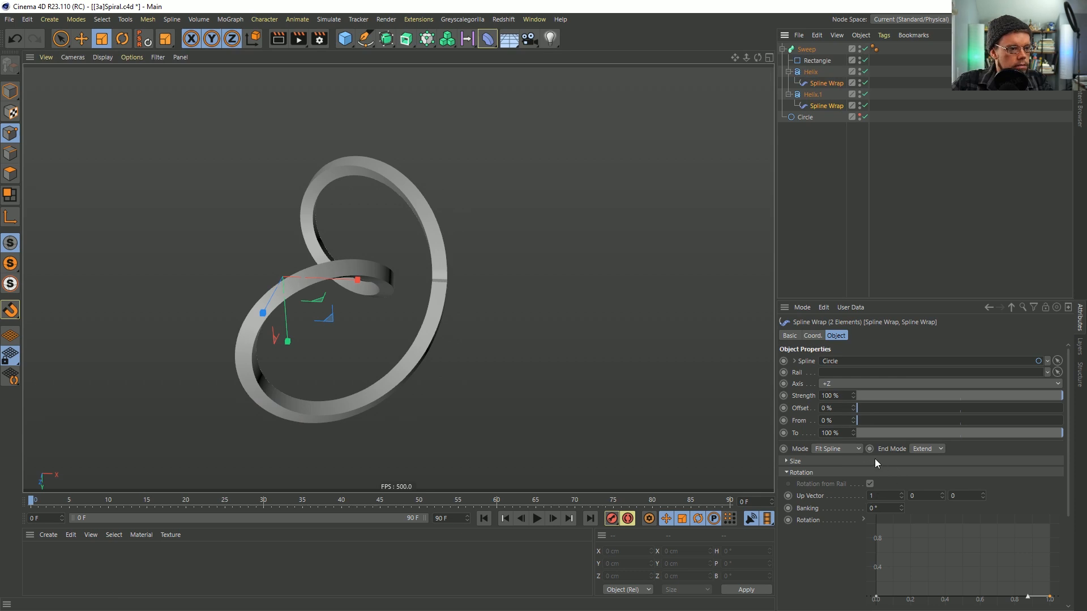
Try a Banking of 1100° on both selected Spline Wraps and settle on 1039°
left_click_drag(901, 507, 957, 508)
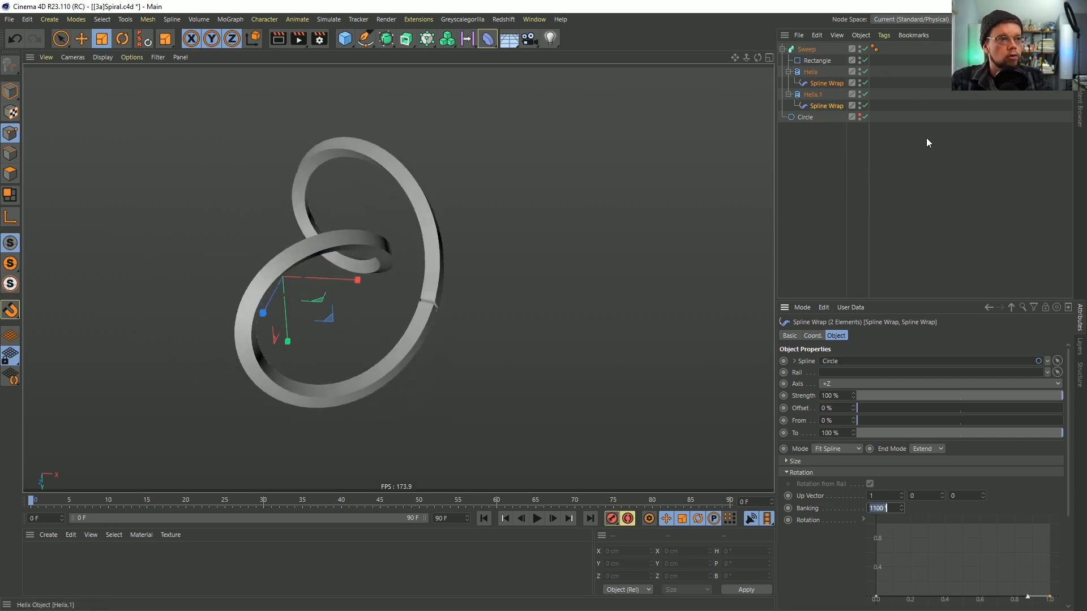
left_click_drag(399, 343, 422, 293, "alt")
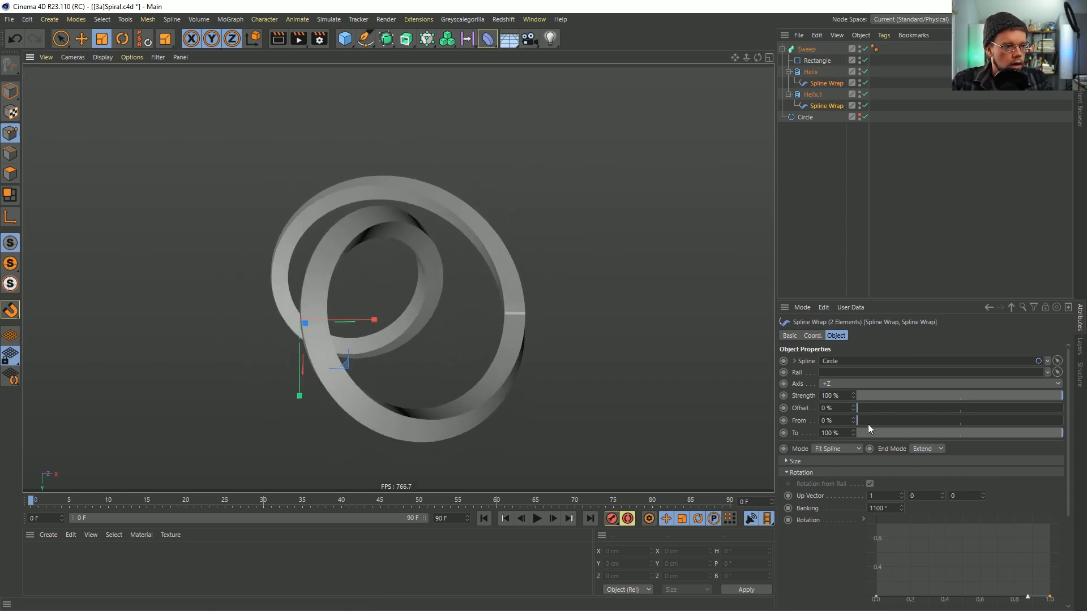
left_click_drag(902, 511, 902, 393)
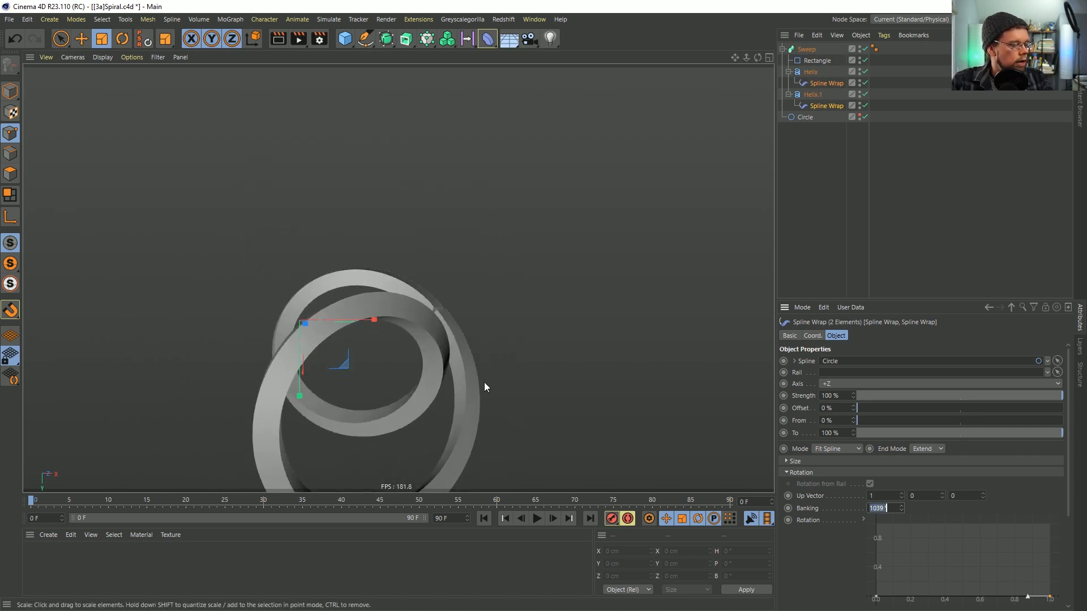
left_click_drag(405, 361, 517, 337, "alt")
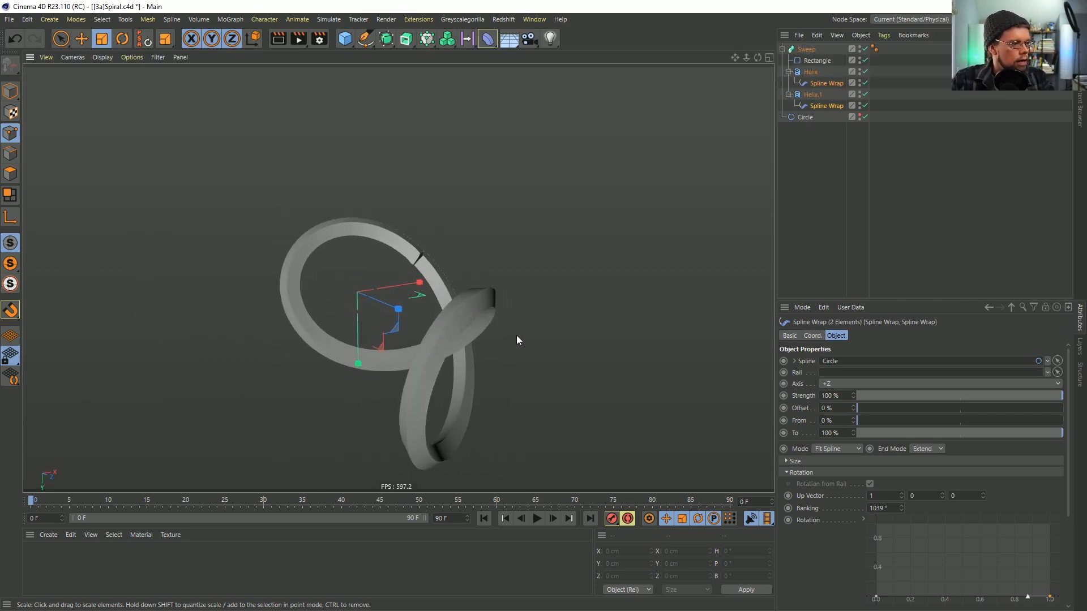
Add a Null object and an n-Side spline to the scene
left_click(346, 42)
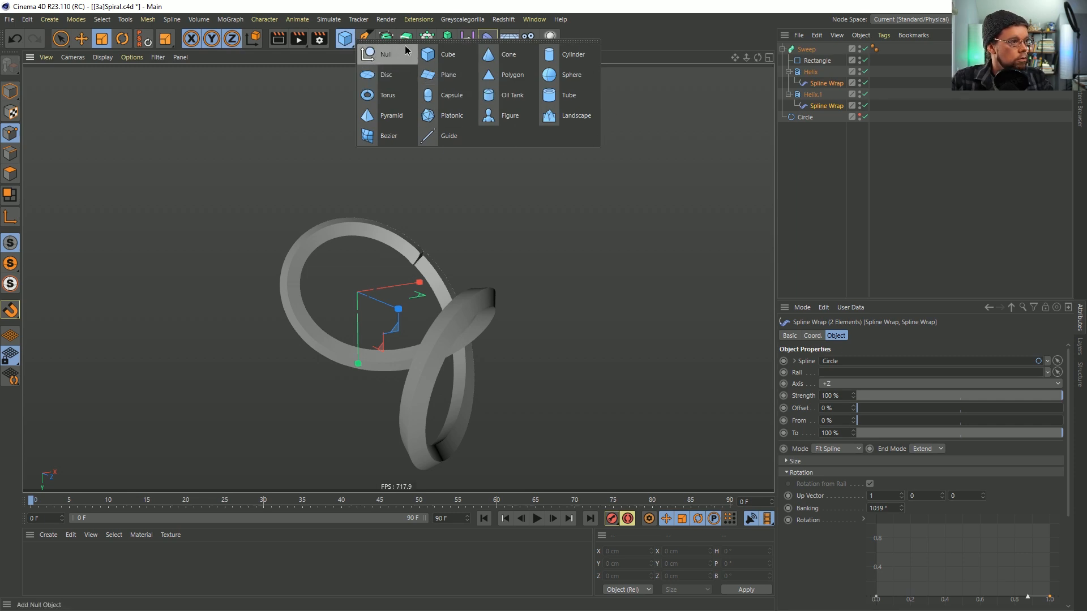
left_click(345, 43)
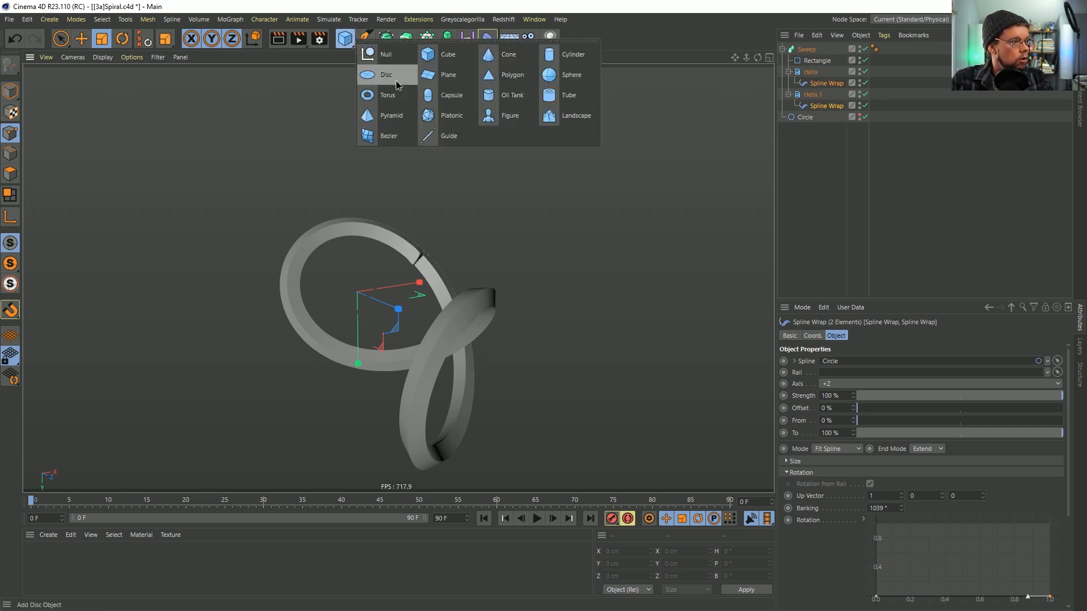
left_click(378, 57)
left_click(367, 40)
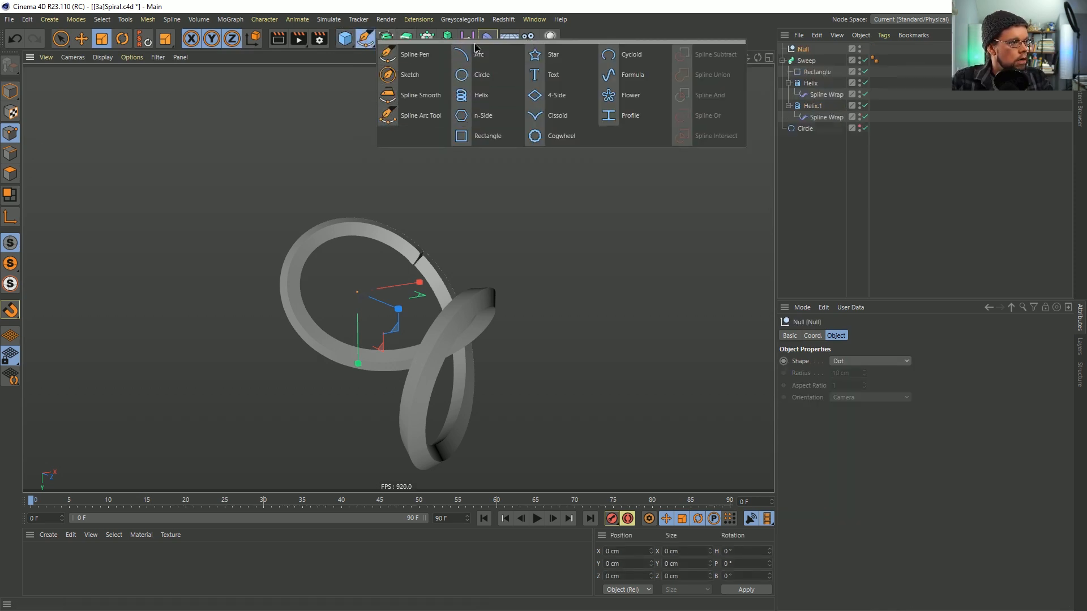
left_click(482, 116)
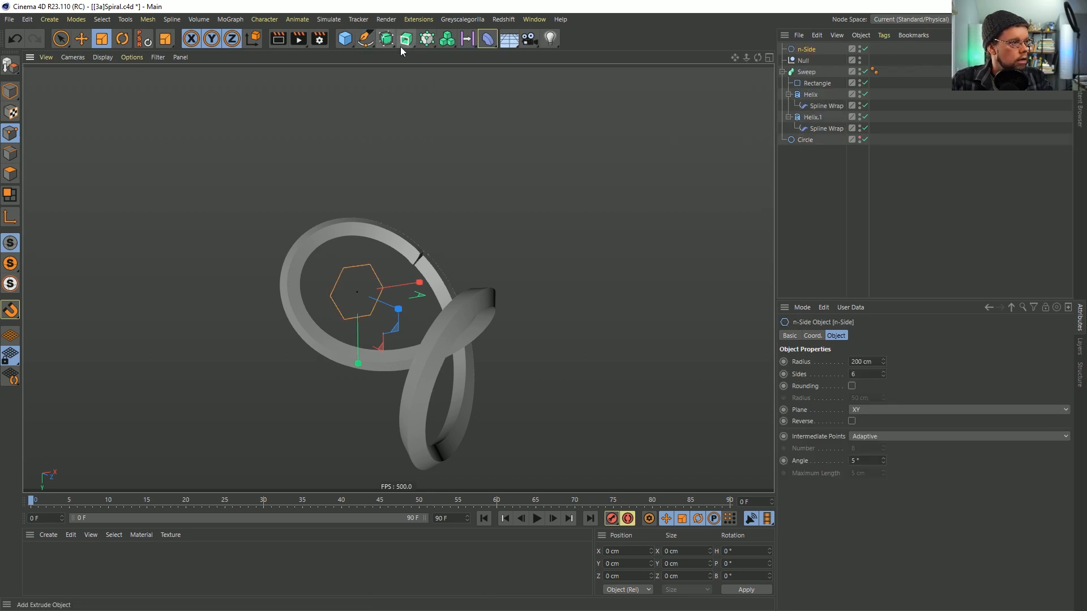
Extrude the n-Side spline in the Z direction with a 1000 cm offset and nest the Extrude under the Null
left_click(385, 41)
left_click(428, 78, "alt")
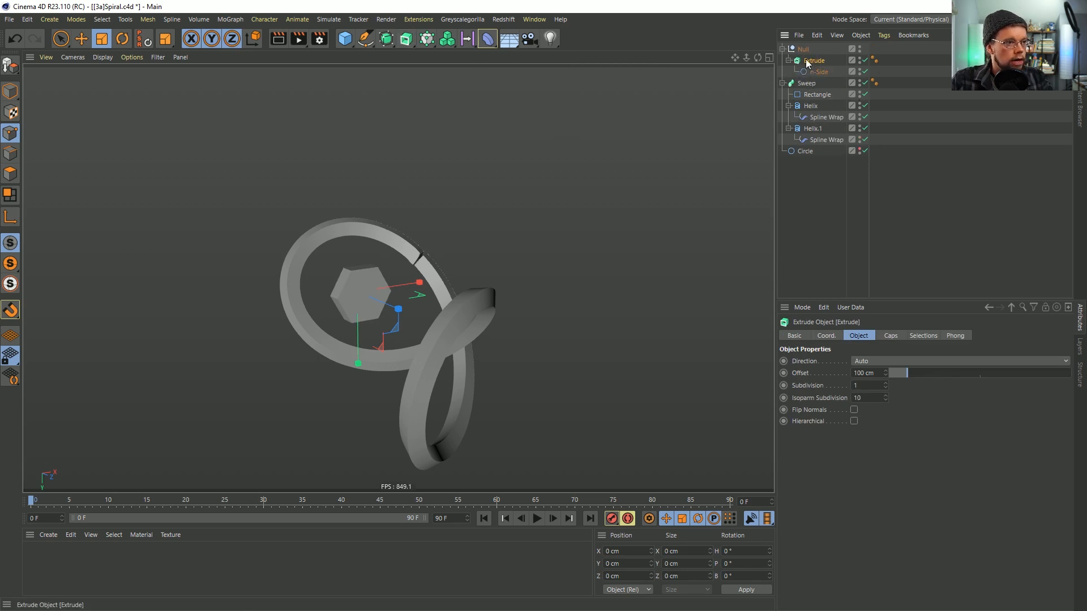
left_click(887, 362)
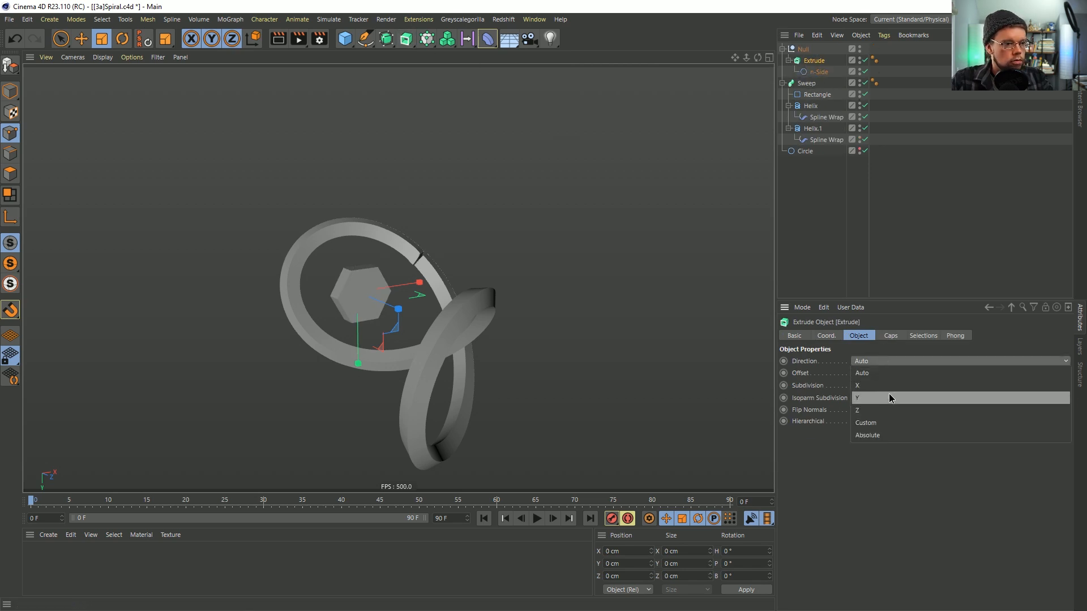
left_click(884, 406)
left_click_drag(910, 376, 1070, 374)
Give the n-Side spline 24 sides and scale it down to about 168 cm across
left_click(818, 72)
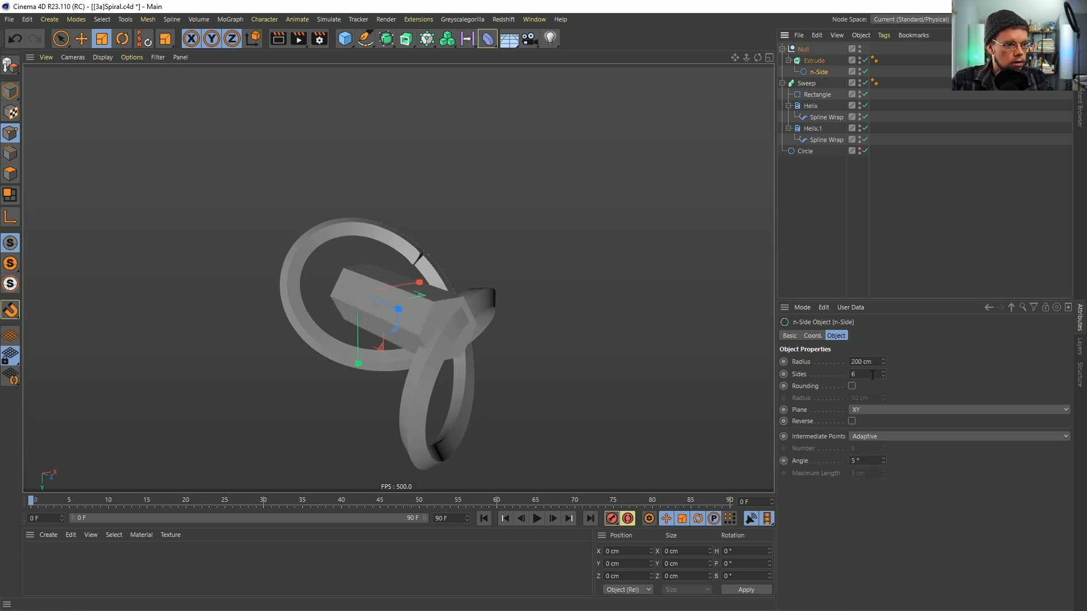
type("24")
key("Return")
key("t")
left_click_drag(651, 149, 423, 238)
left_click_drag(642, 190, 612, 213, "alt")
Add an Align to Spline tag to the Null and assign the original Helix as its Spline Path
left_click(803, 50)
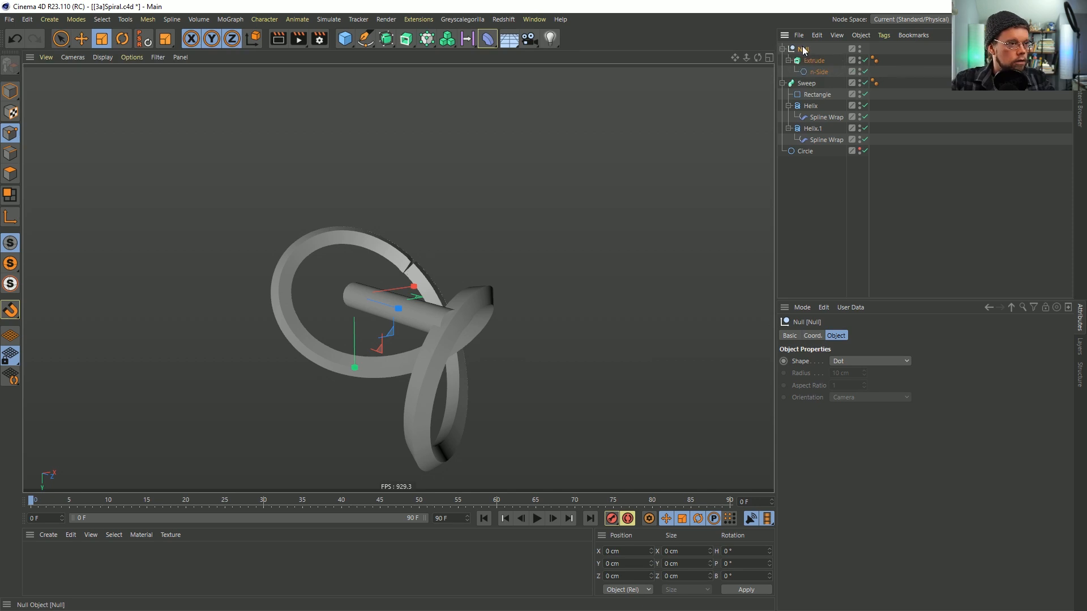
right_click(804, 50)
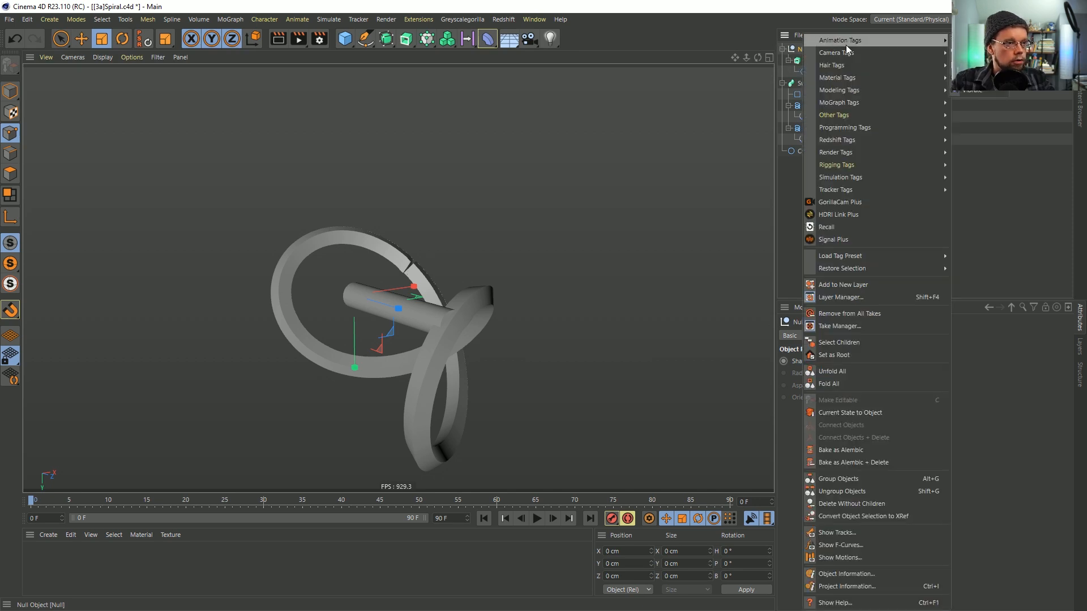
left_click(754, 24)
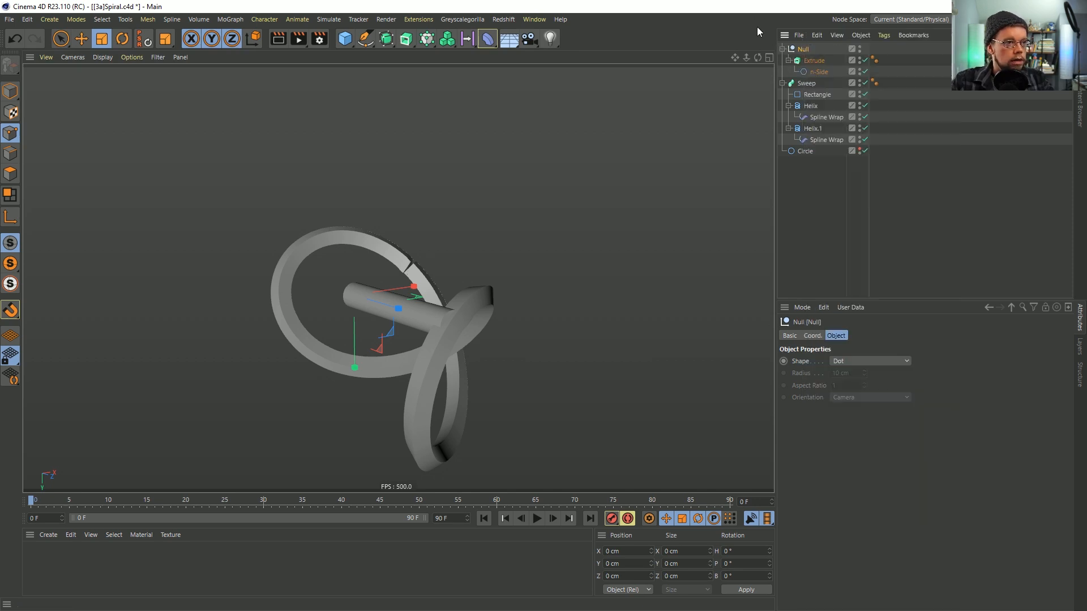
right_click(801, 51)
mouse_move(879, 35)
left_click(974, 52)
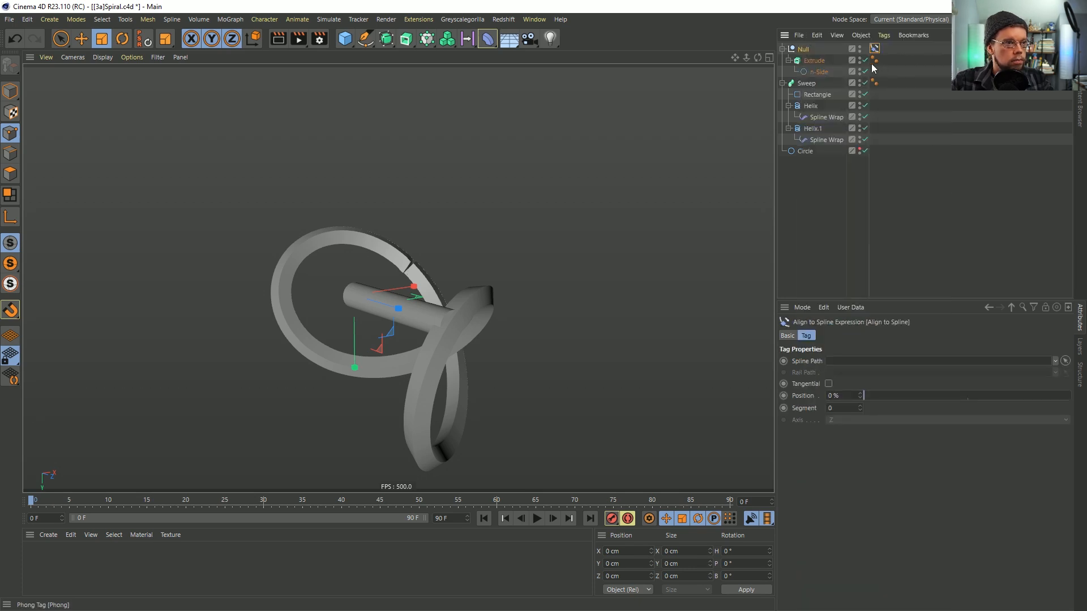
left_click_drag(842, 367, 840, 360)
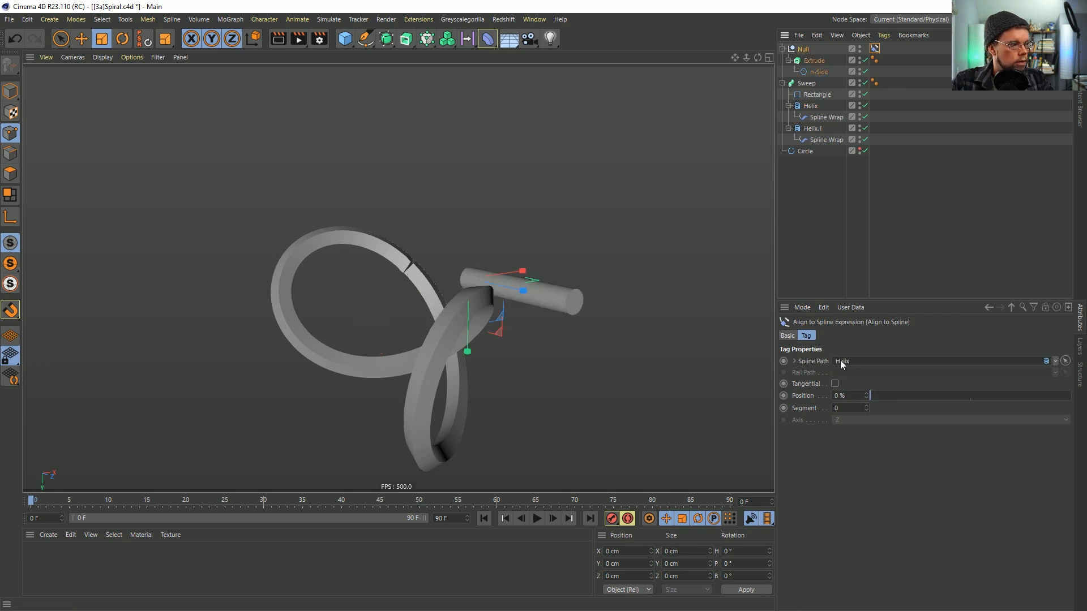
Switch to Model mode and disable the Sweep generator, leaving the helix splines and extruded cylinder
left_click_drag(441, 306, 691, 195, "alt")
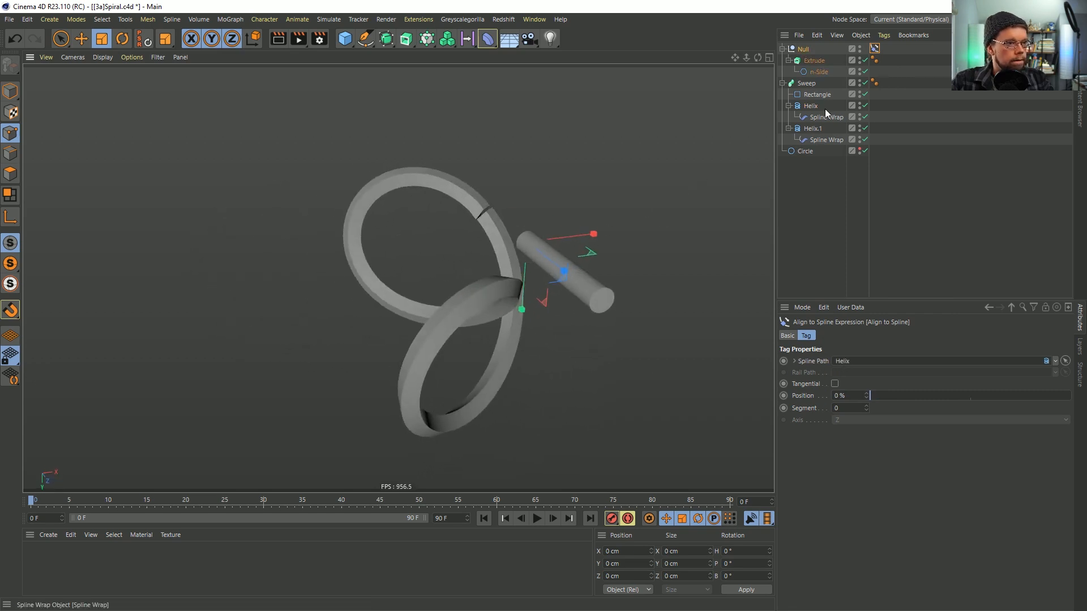
left_click_drag(571, 237, 476, 264, "alt")
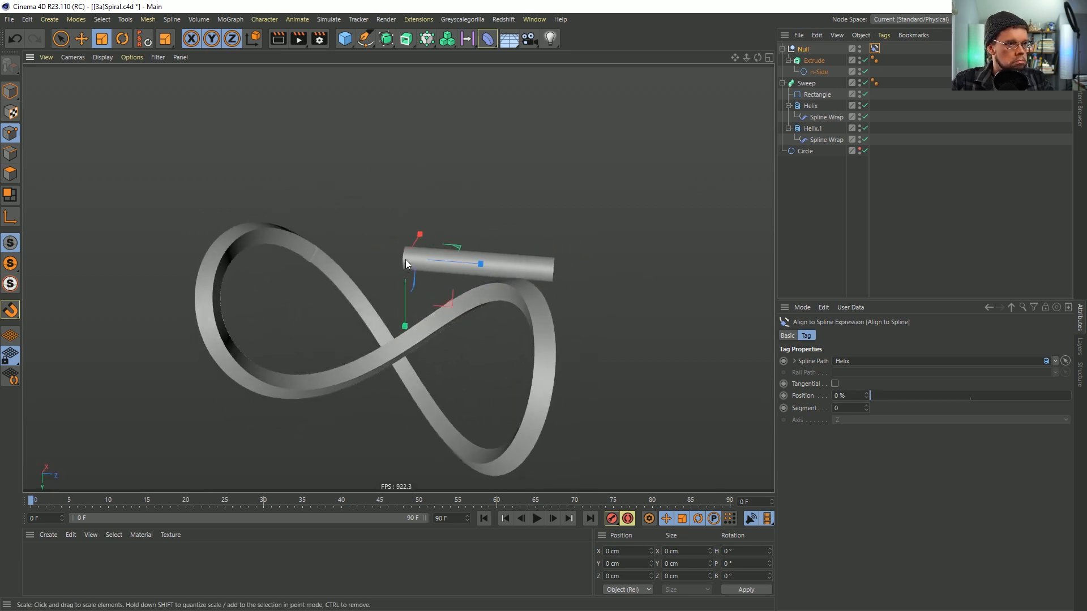
left_click(815, 60)
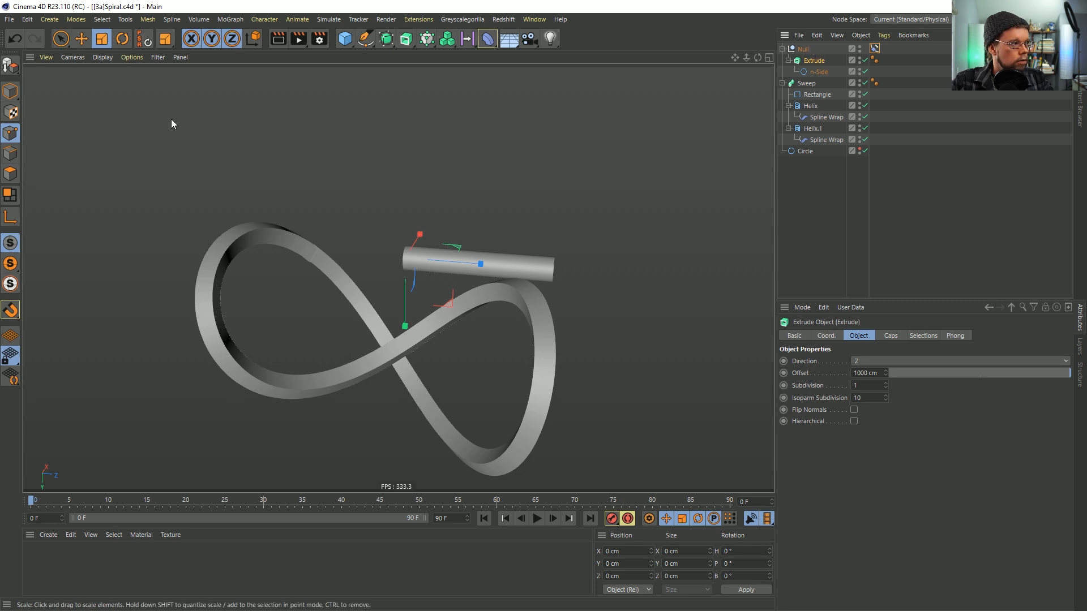
left_click(10, 91)
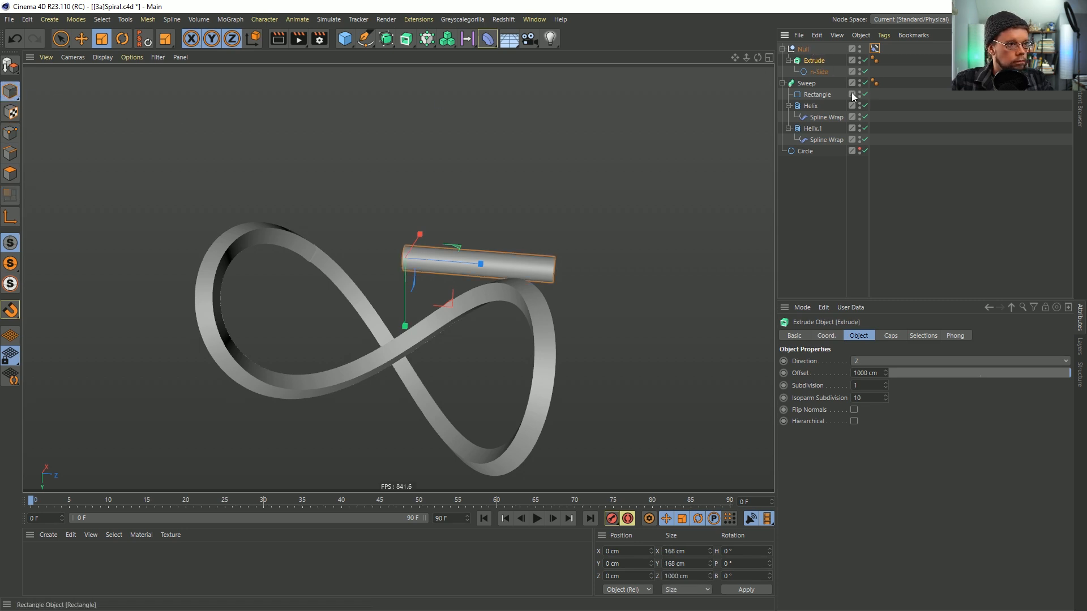
left_click(865, 83)
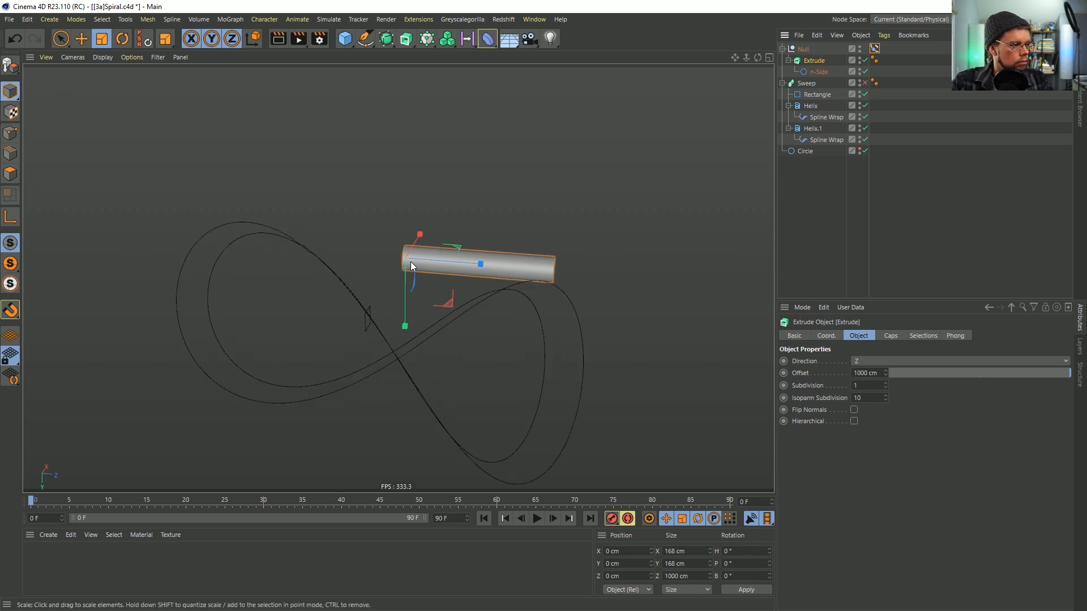
Try adjusting the Position of the Null's Align to Spline tag along the original Helix
left_click(876, 48)
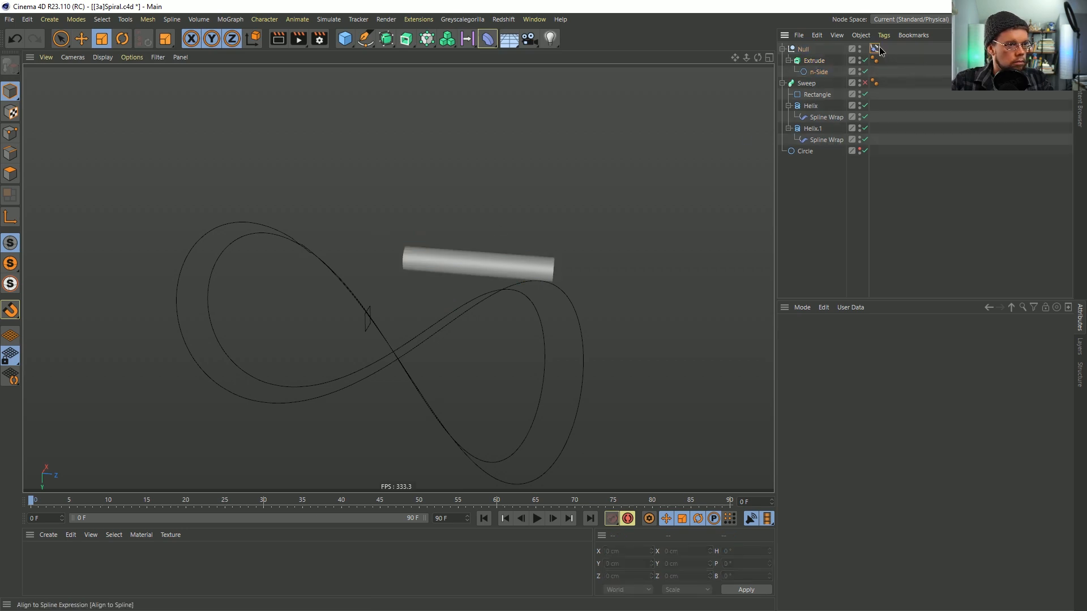
left_click_drag(879, 400, 811, 408)
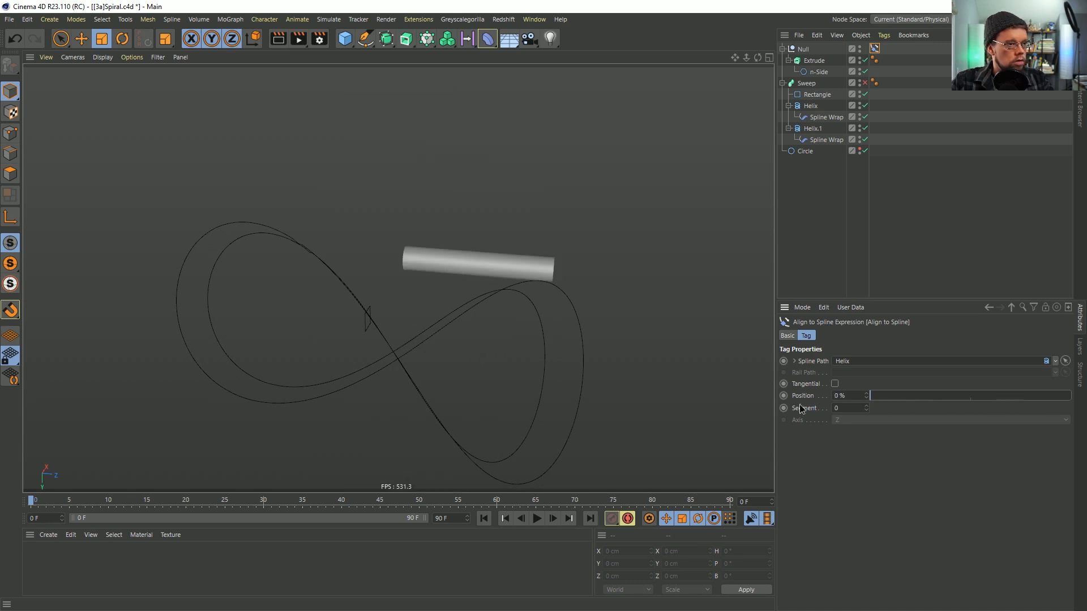
left_click_drag(494, 270, 589, 212, "alt")
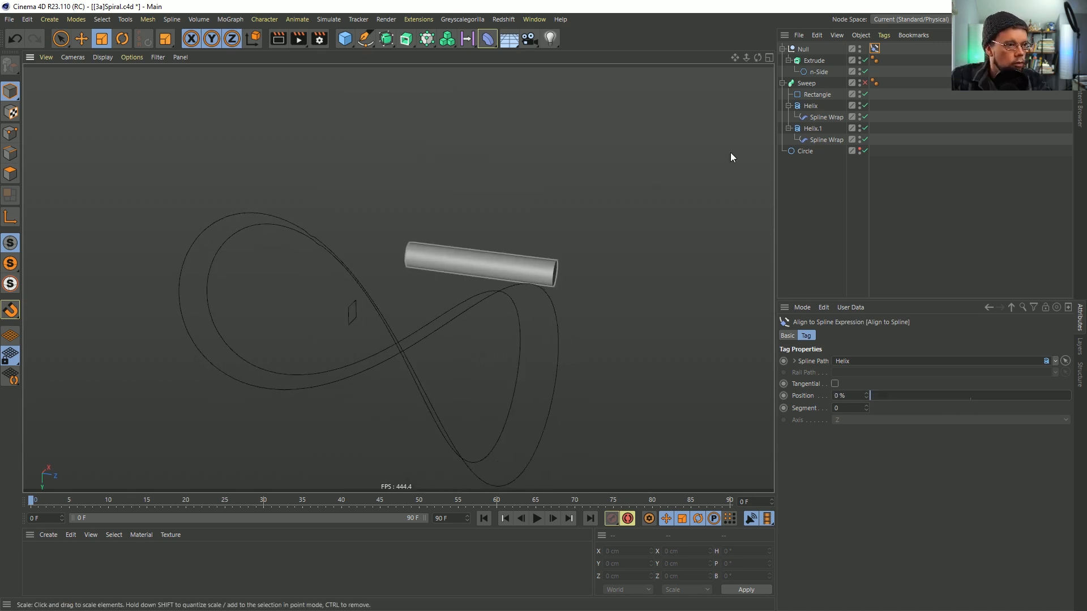
Nest Helix and Helix.1, with their Spline Wraps, each inside its own Connect object
left_click(810, 106)
left_click(399, 41)
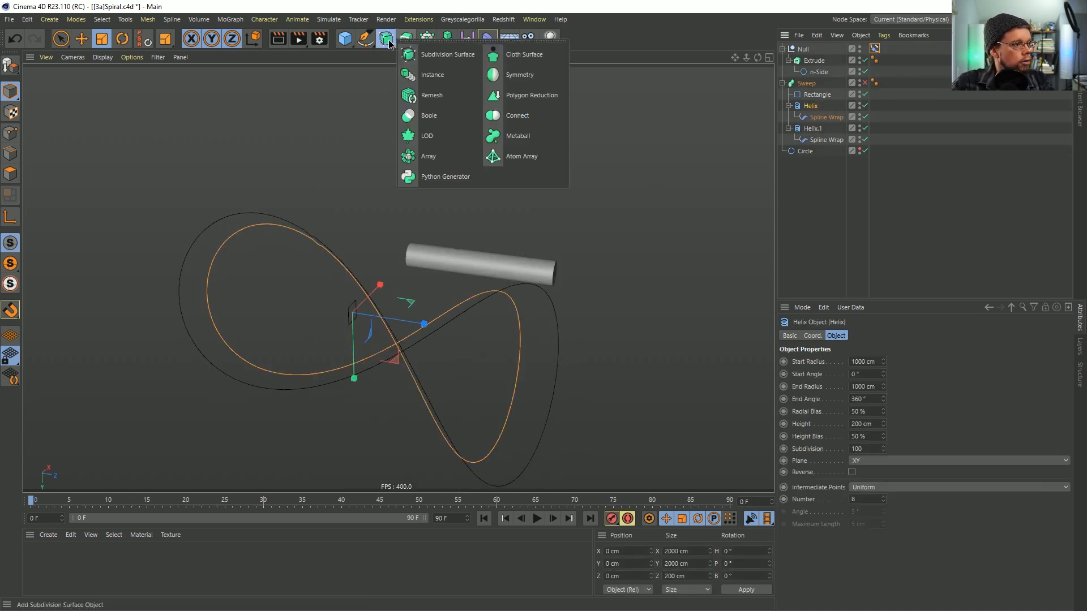
left_click(532, 115)
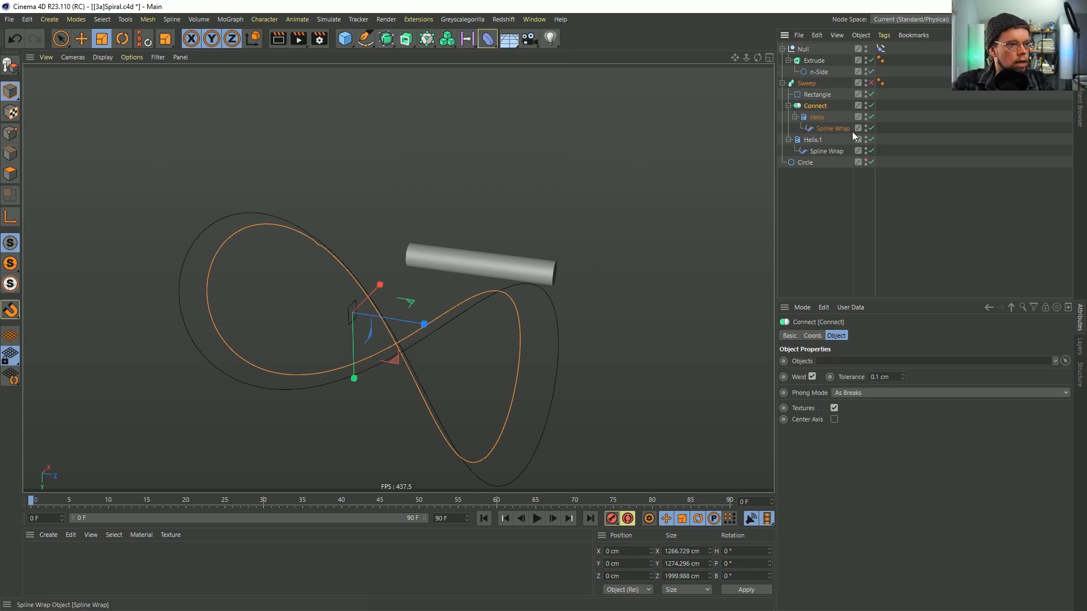
left_click(812, 140)
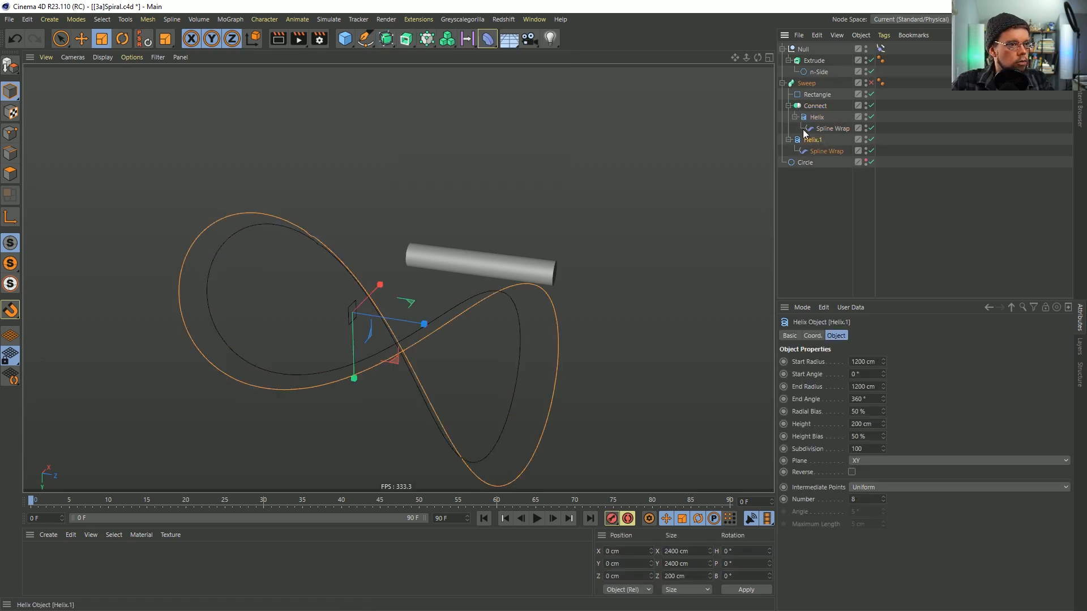
left_click(387, 40)
left_click(524, 116)
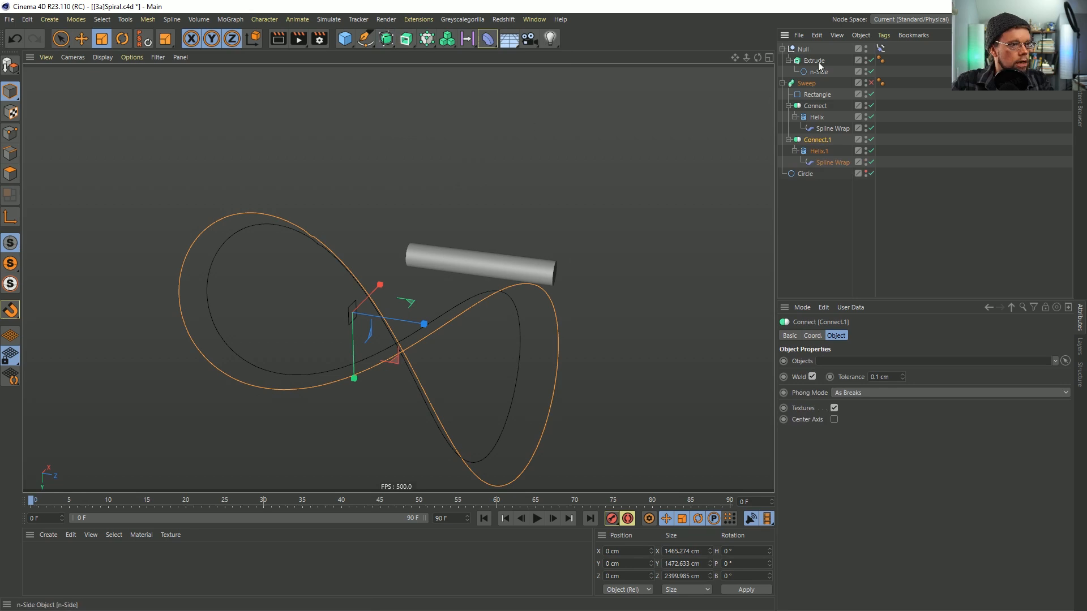
Assign the first Connect object as the Align to Spline tag's Spline Path and disable the Rectangle
left_click(881, 49)
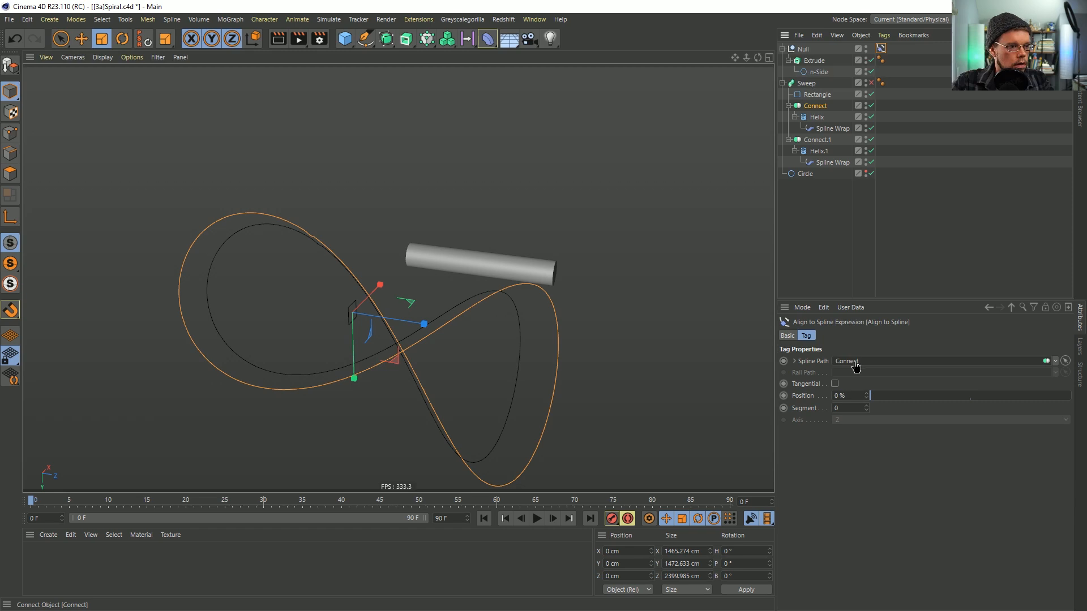
left_click(815, 106)
left_click(871, 94)
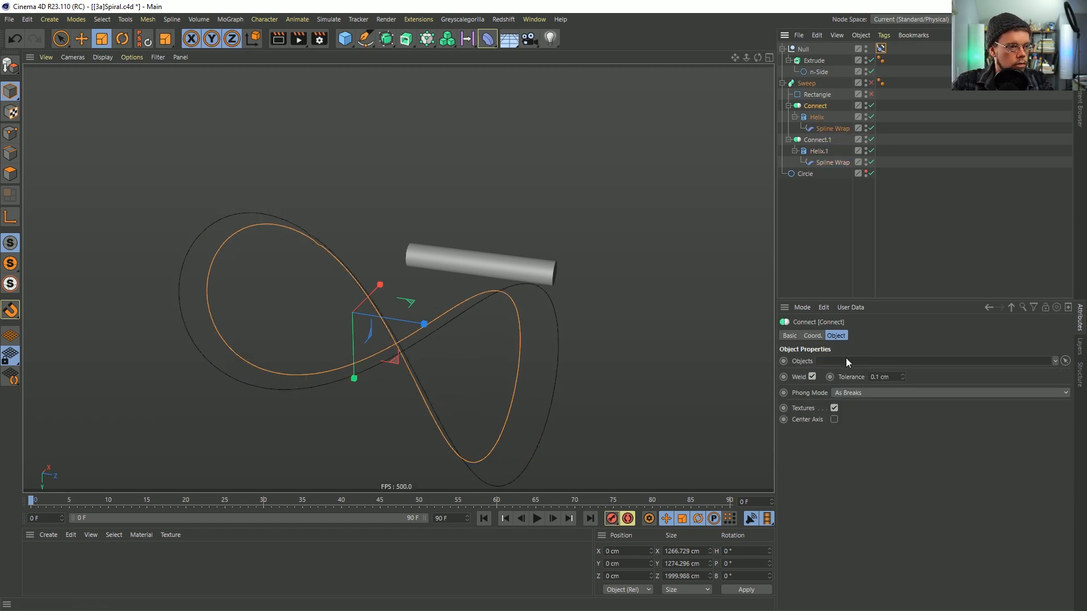
left_click(881, 48)
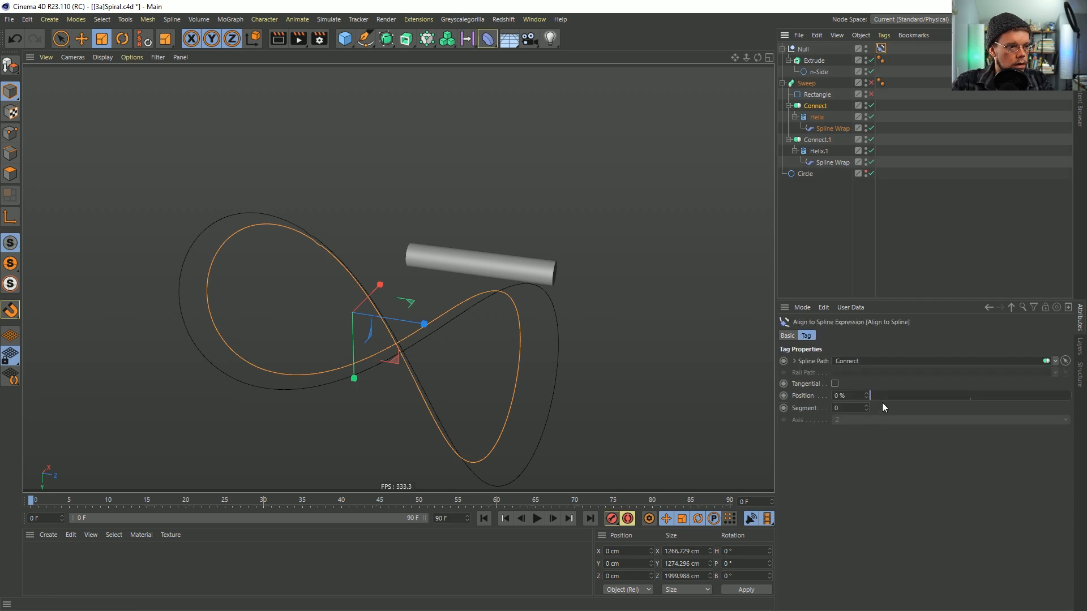
Wrap each of the two Connect objects in its own Spline Mask
left_click(816, 106)
left_click(387, 42)
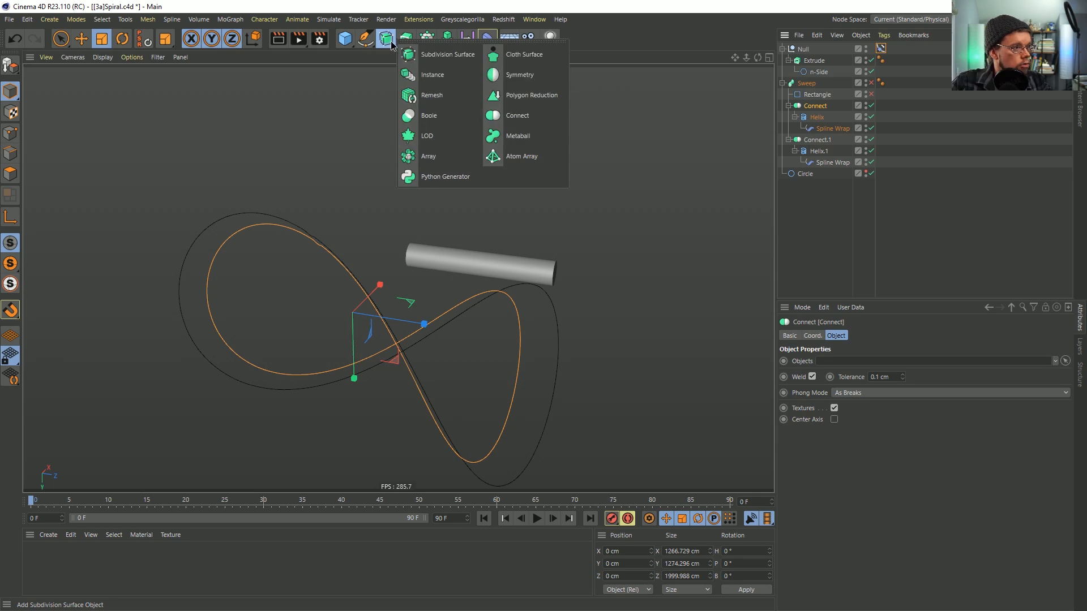
left_click(399, 41)
left_click(517, 56, "alt")
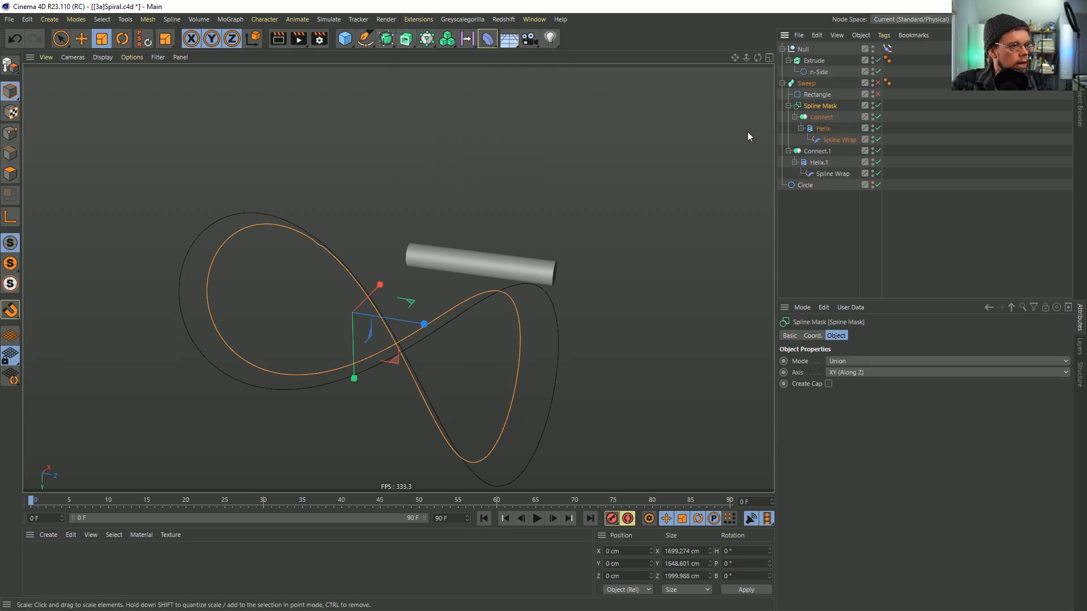
left_click(817, 151)
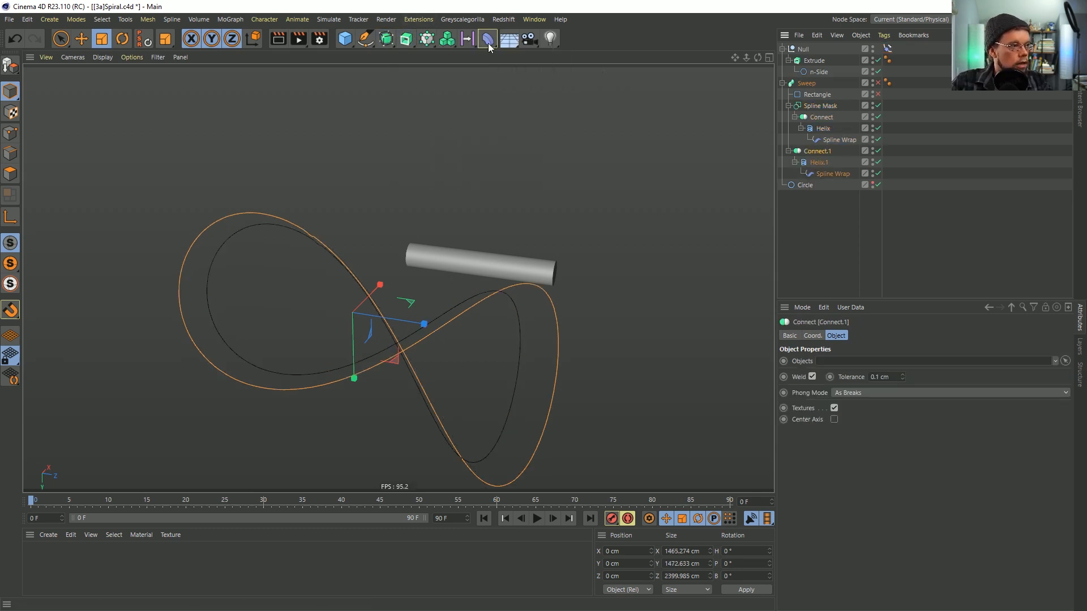
left_click(401, 41)
left_click(517, 56, "alt")
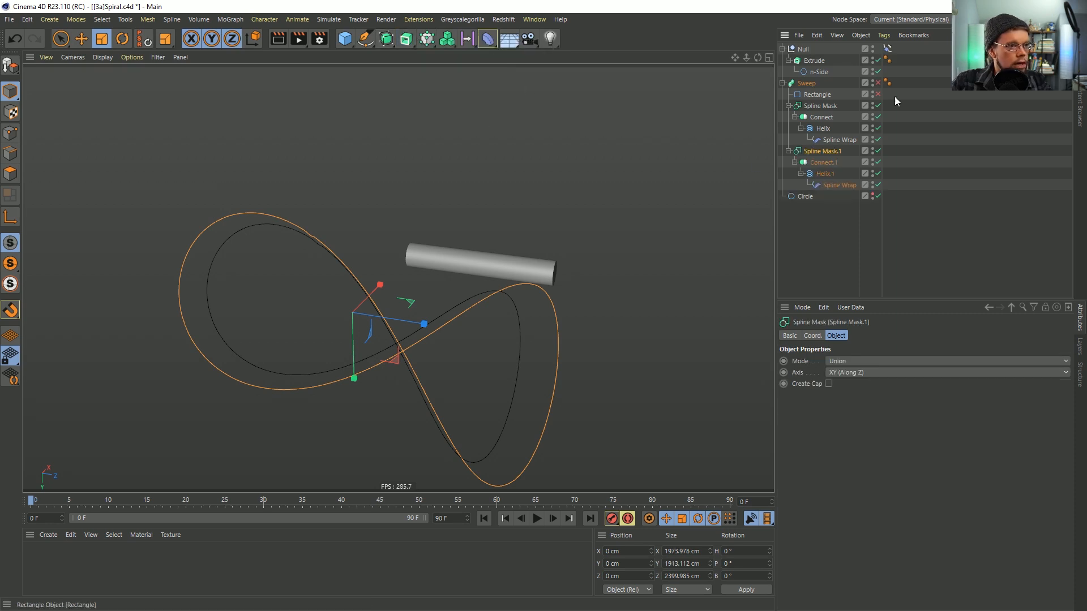
Assign the first Spline Mask as the tag's Spline Path, then try moving the Null and undo the move
left_click(887, 48)
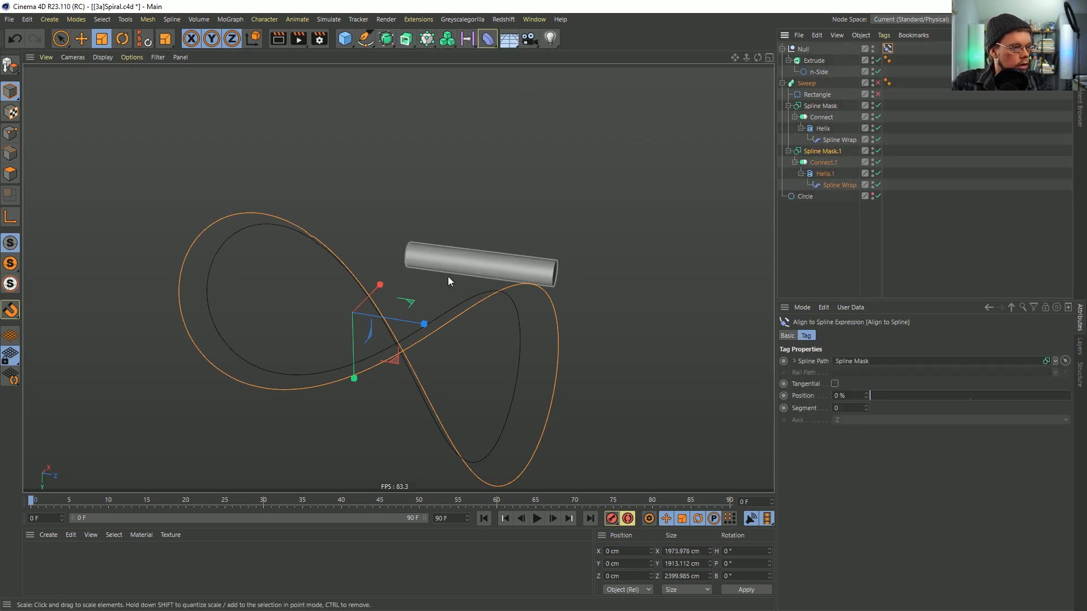
left_click(490, 286)
key("e")
left_click_drag(470, 290, 544, 243)
key("ctrl+z")
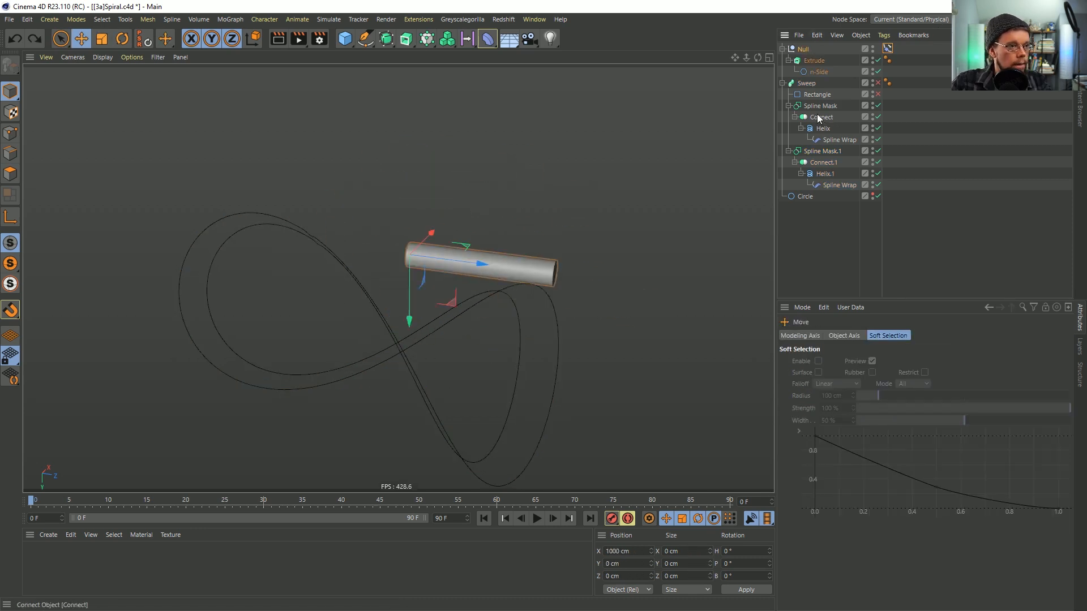
Set the Position of the Null's Align to Spline tag to 63 %
left_click(821, 106)
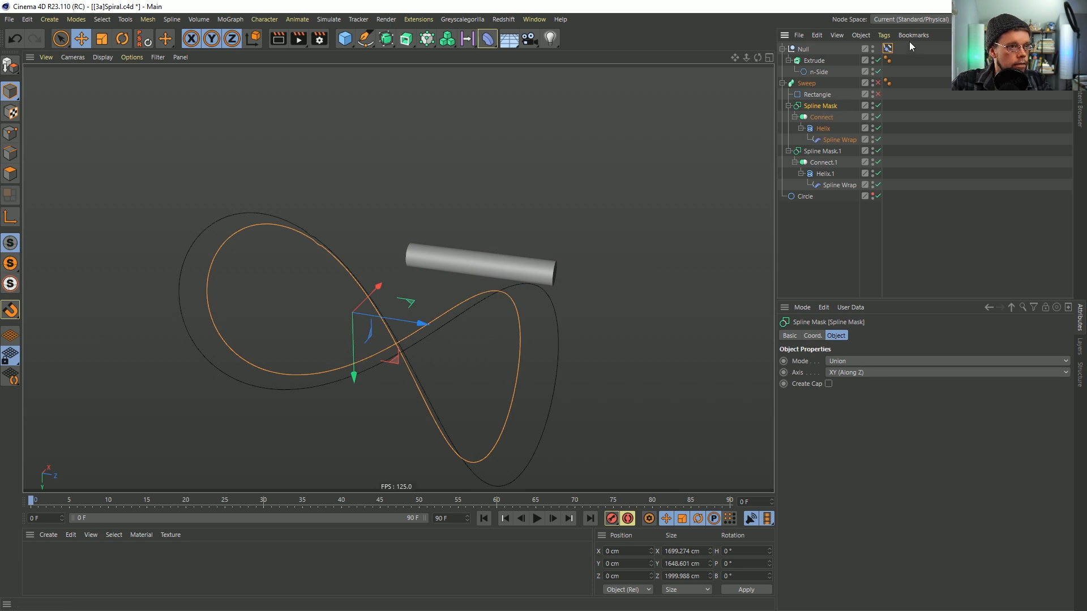
left_click(888, 49)
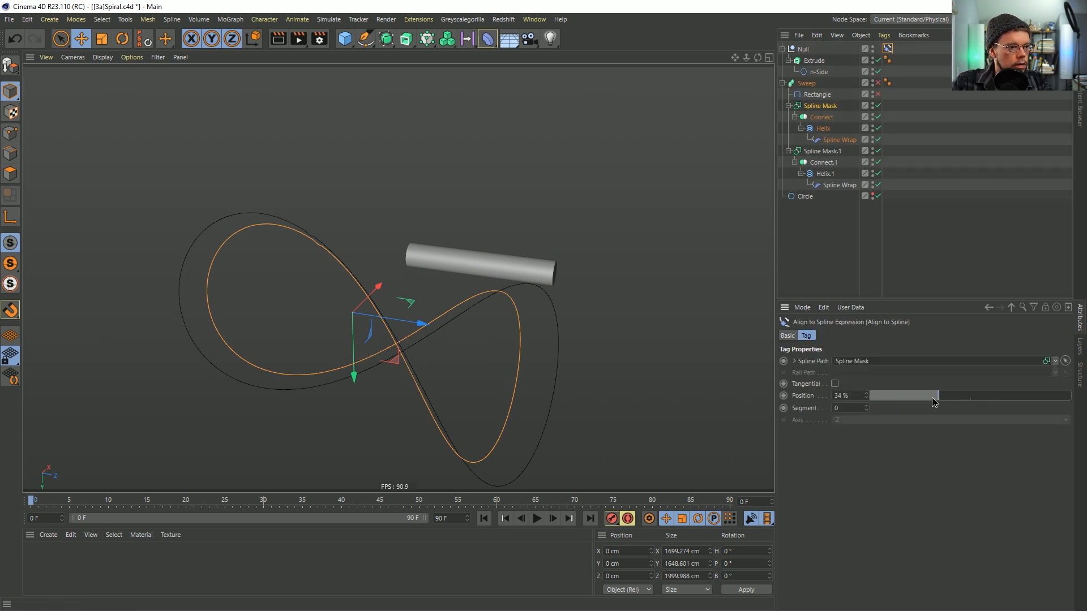
left_click_drag(954, 401, 996, 401)
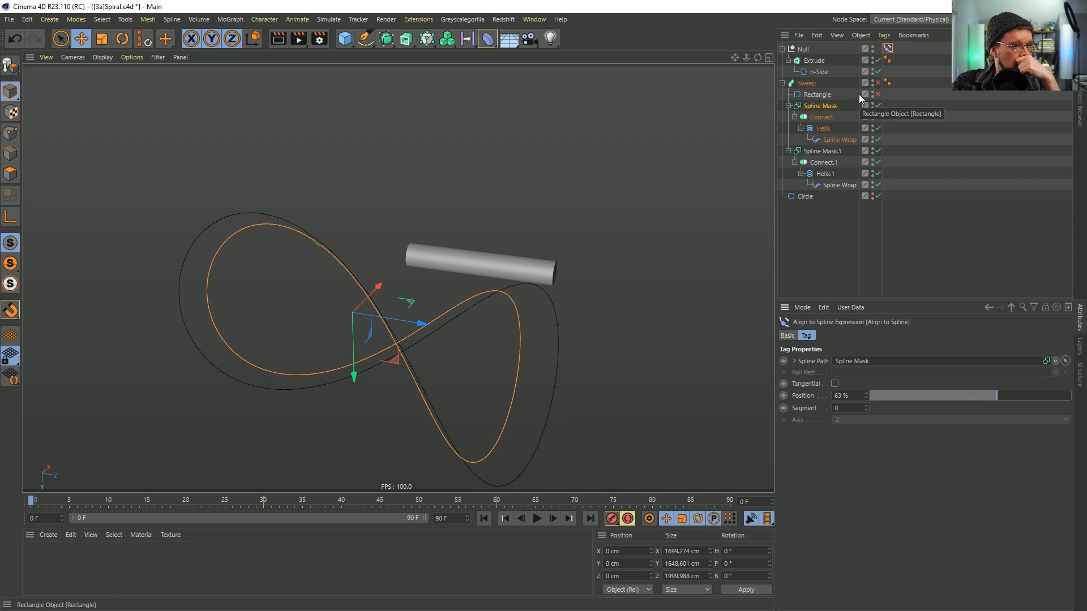
Move both helices back directly under the Sweep and delete the Spline Mask and Connect objects
left_click_drag(823, 129, 820, 102)
left_click(817, 129)
key("Delete")
left_click_drag(822, 152, 816, 126)
left_click(821, 151)
key("Delete")
Add a MoGraph Tracer linked to the original Helix and set its Tracing Mode to Connect Elements
left_click(810, 106)
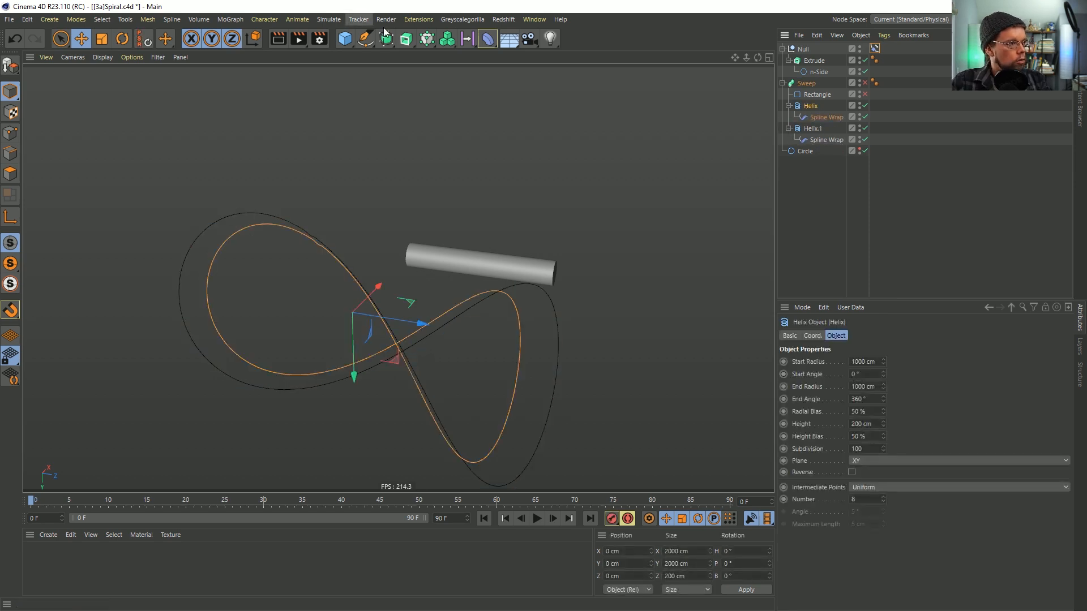
left_click(424, 39)
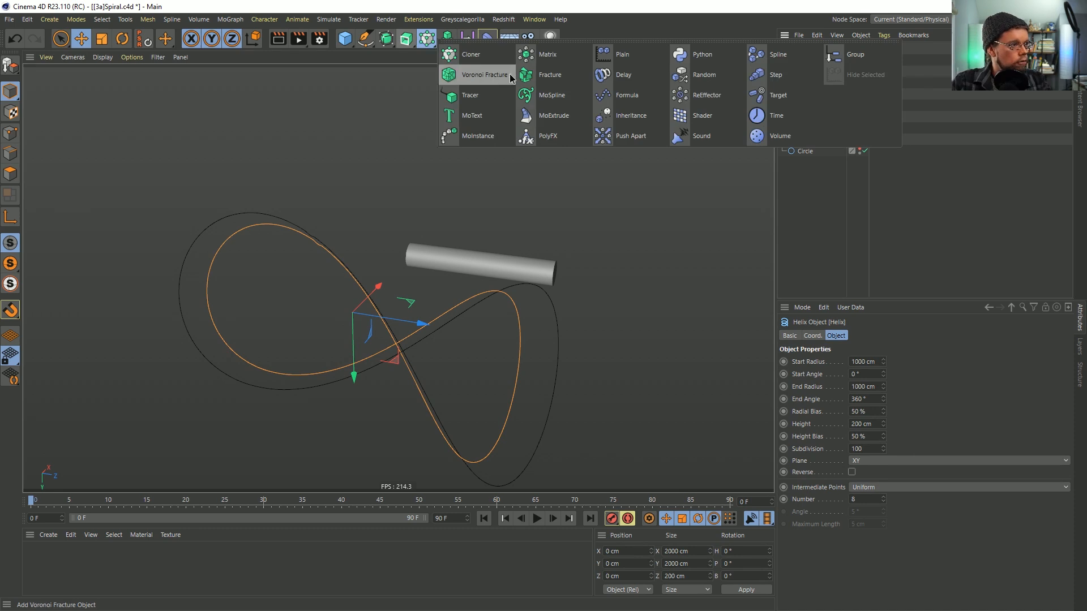
left_click(494, 94)
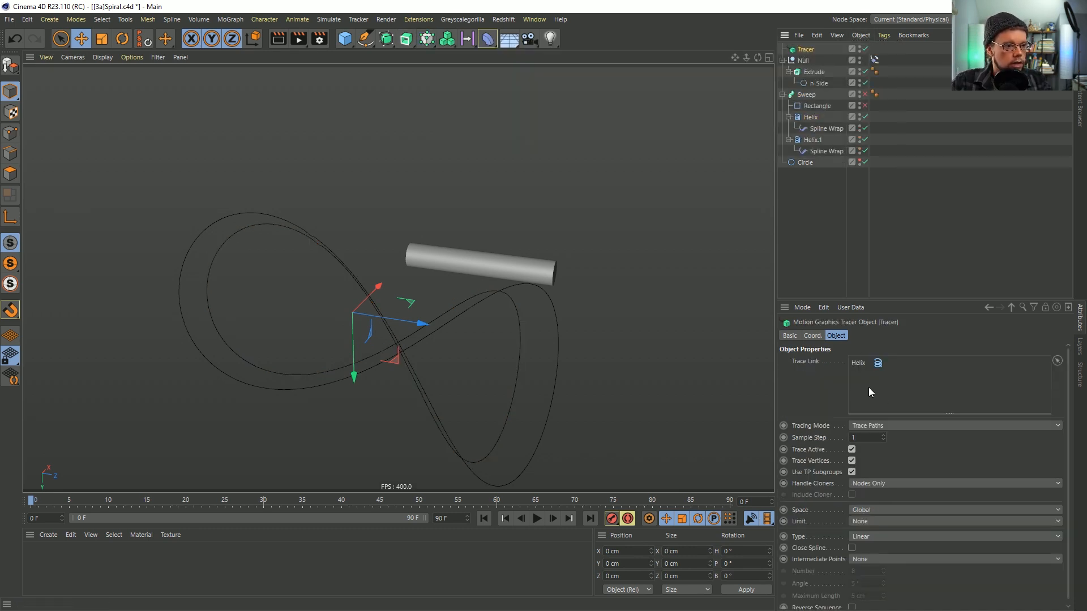
left_click(873, 427)
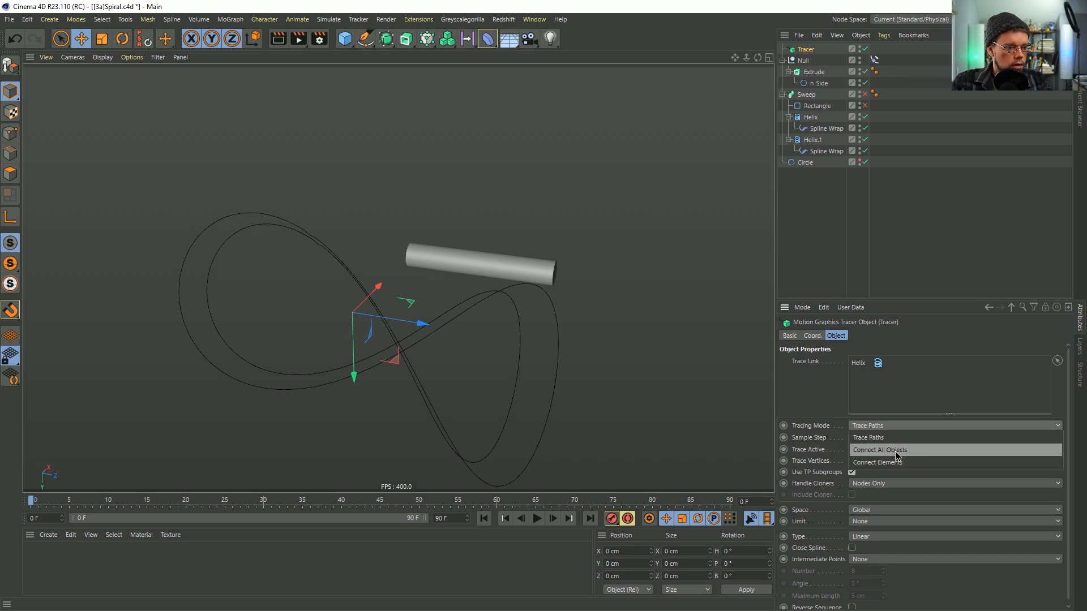
left_click(895, 462)
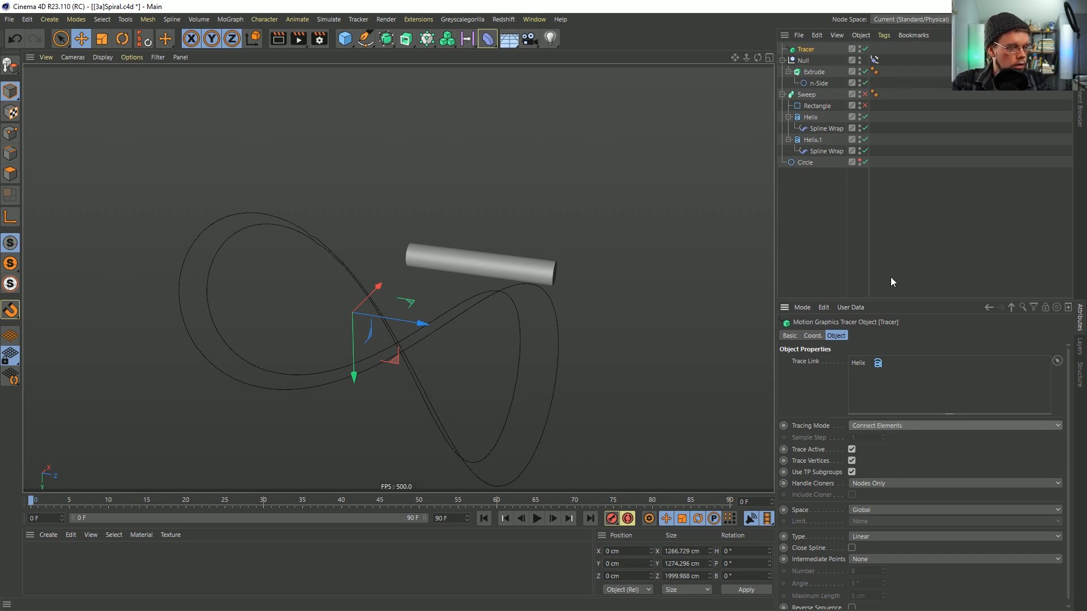
Hide the Sweep in the viewport, start playback, and select both Spline Wrap deformers
left_click(859, 92)
left_click(860, 92)
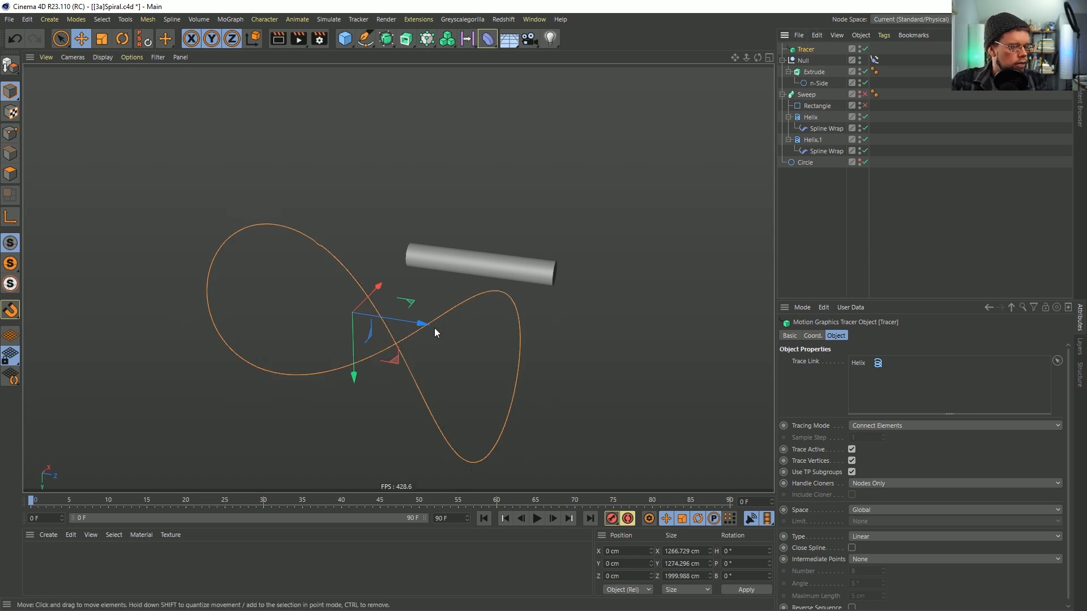
left_click(538, 519)
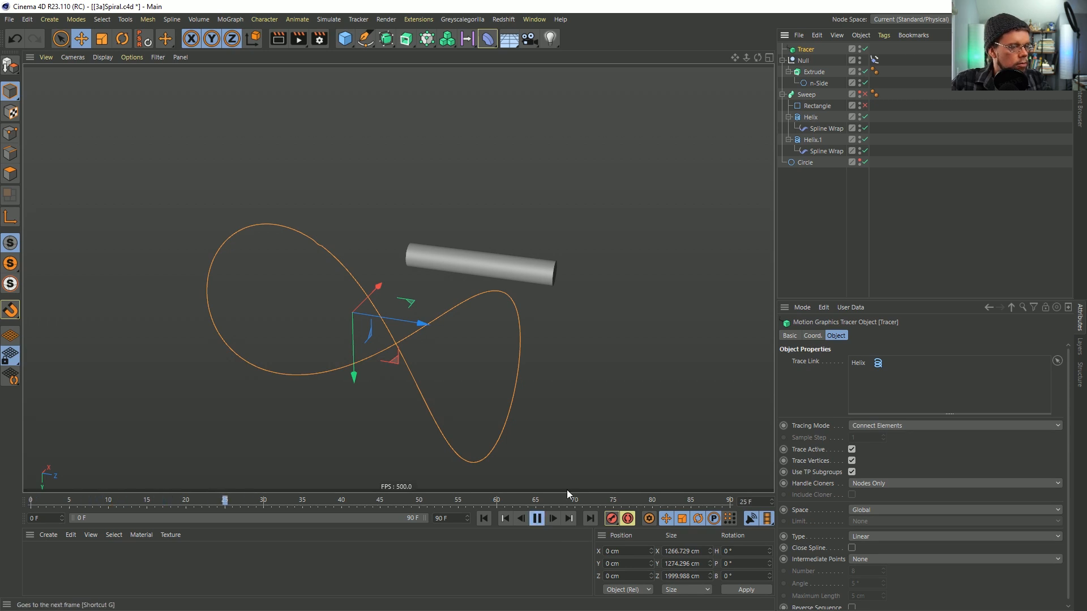
left_click(813, 129)
left_click(820, 151, "ctrl")
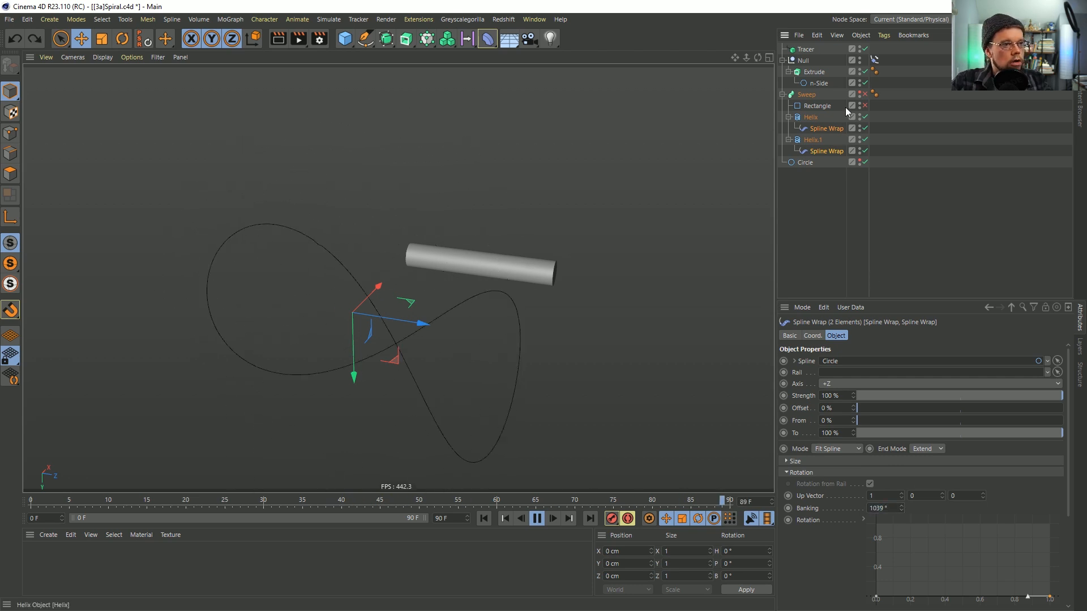
Reorder the Tracer and Null below the Circle and assign the Tracer as the Align to Spline tag's Spline Path
left_click_drag(807, 94, 833, 238)
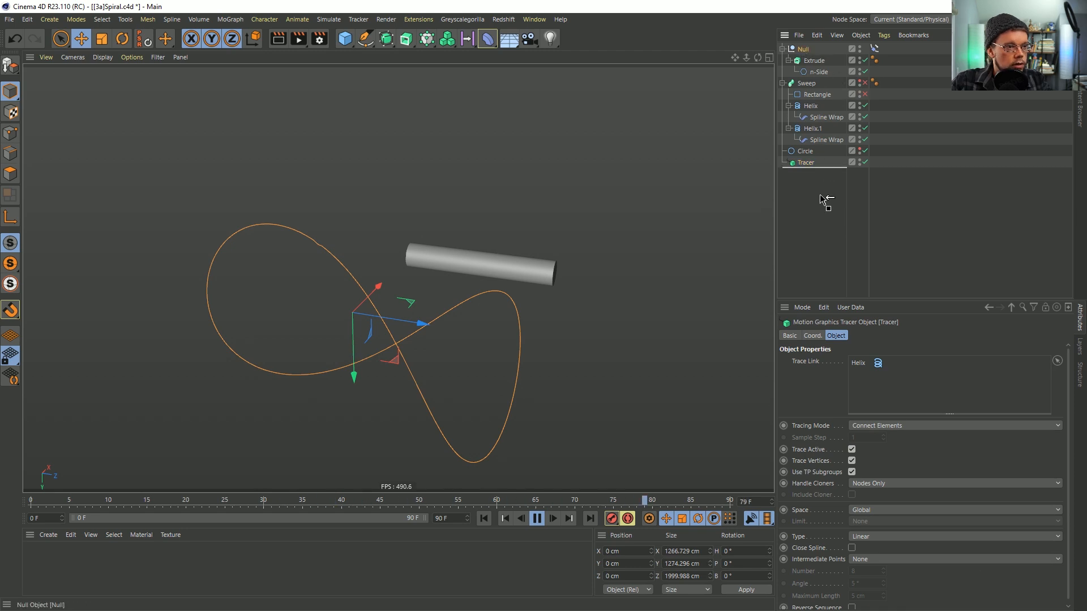
left_click_drag(820, 194, 822, 194)
left_click(875, 139)
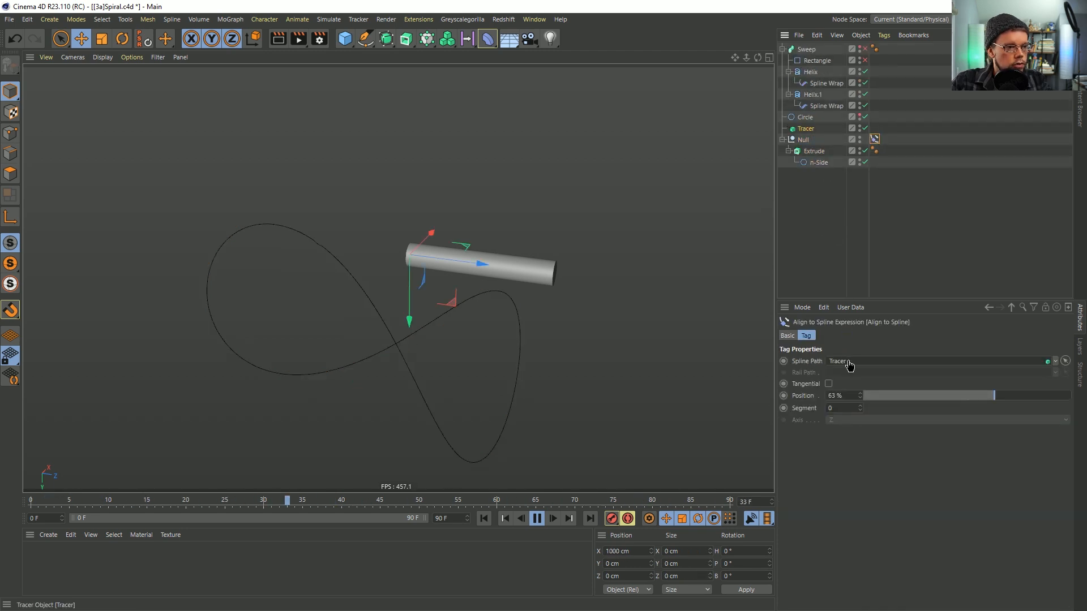
left_click_drag(849, 365, 849, 364)
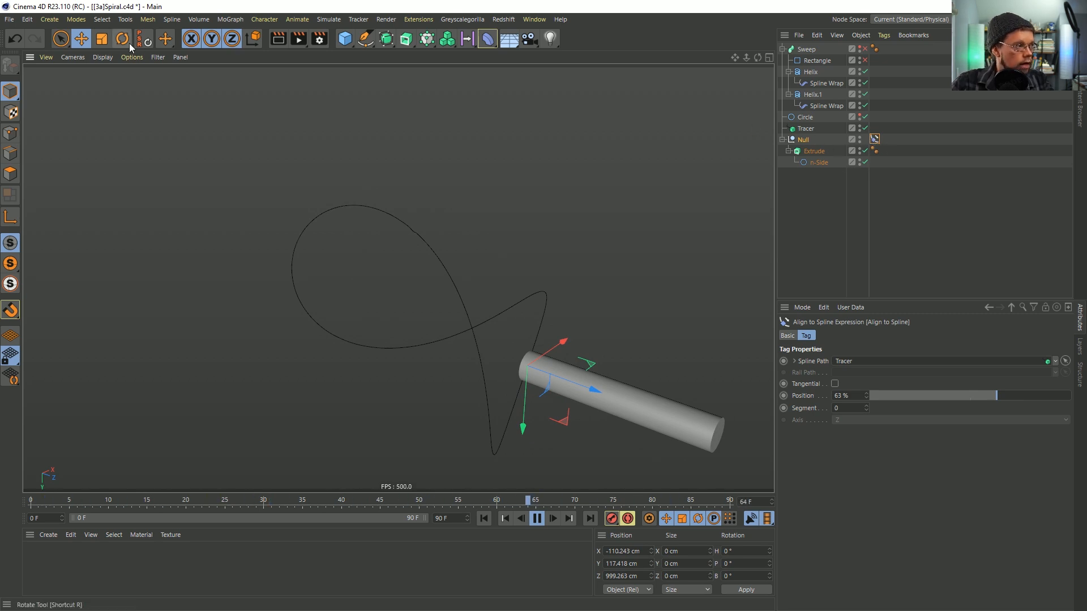
Add a new Null object and duplicate the Tracer for the second helix
left_click(50, 20)
left_click(68, 42)
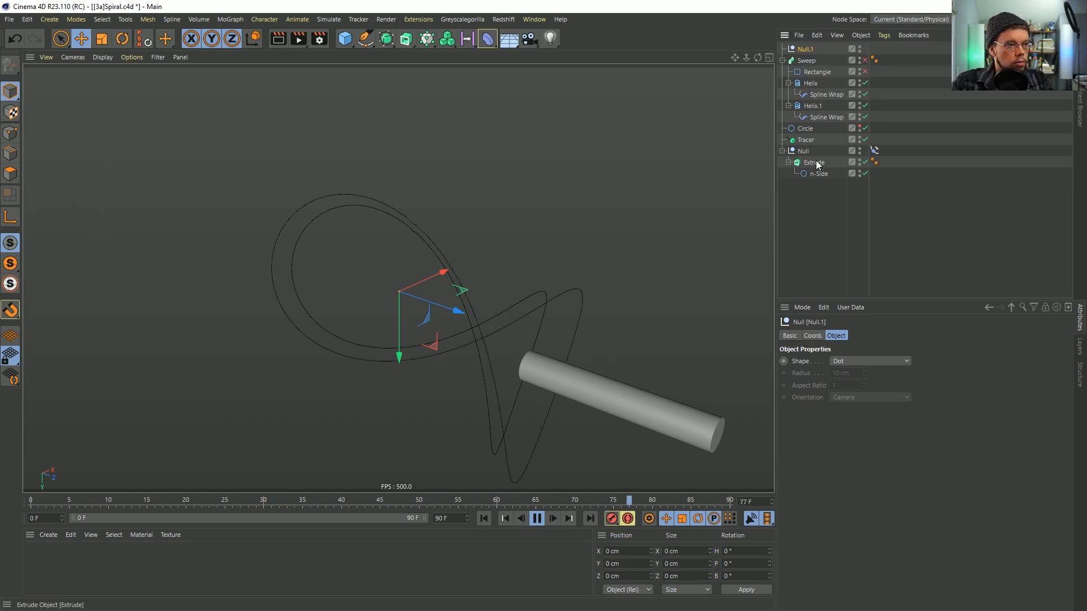
left_click(811, 141)
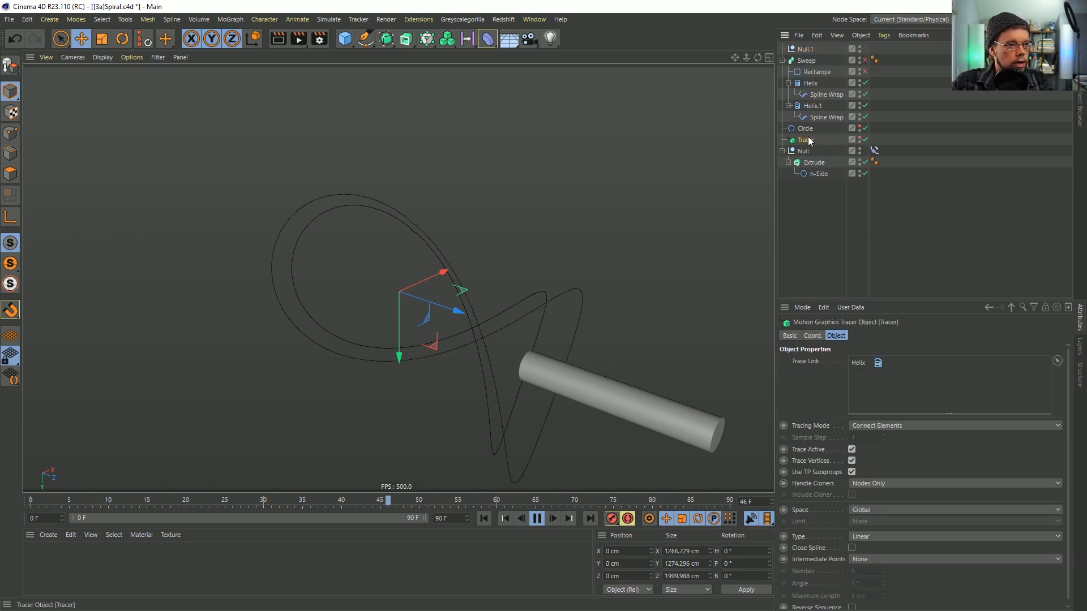
left_click_drag(798, 150, 798, 148, "ctrl")
left_click_drag(858, 386, 854, 361)
Rename the original helix and its Tracer to Path, and the second helix and its Tracer to Rail
double_click(824, 107)
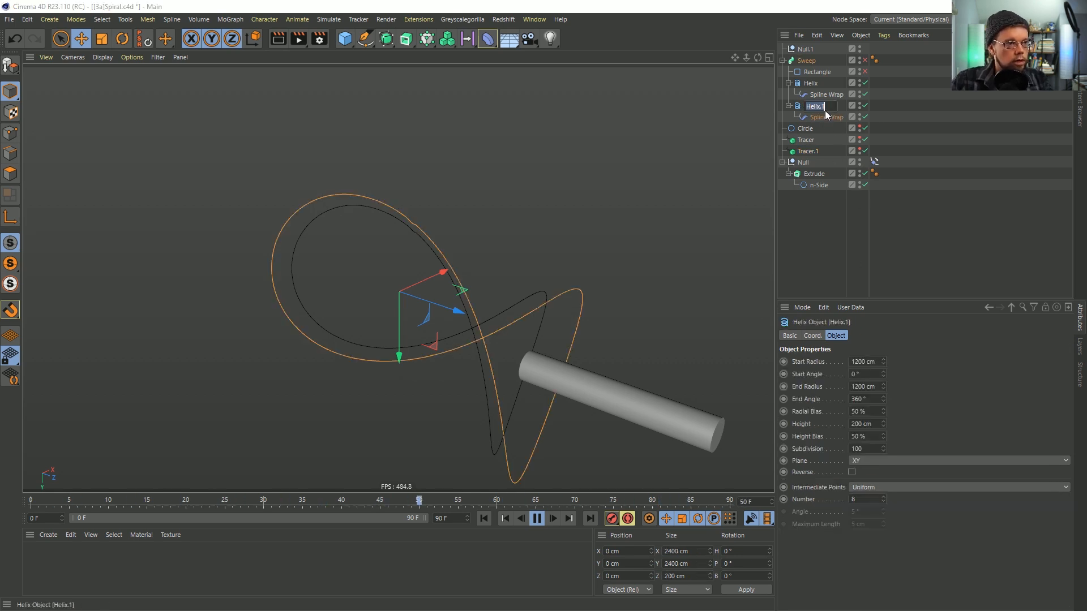
type("Re")
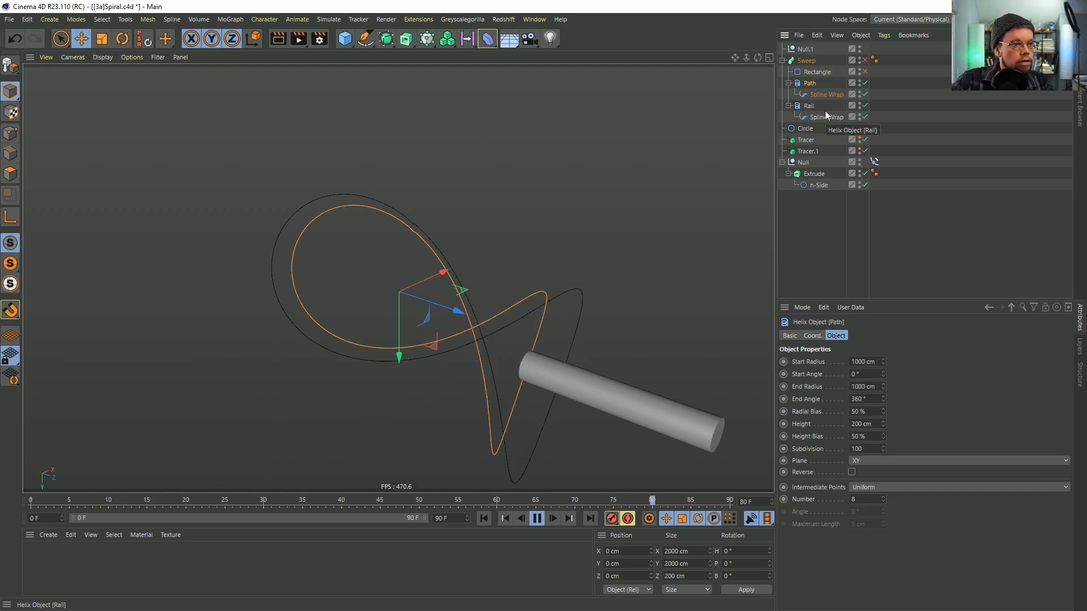
double_click(806, 151)
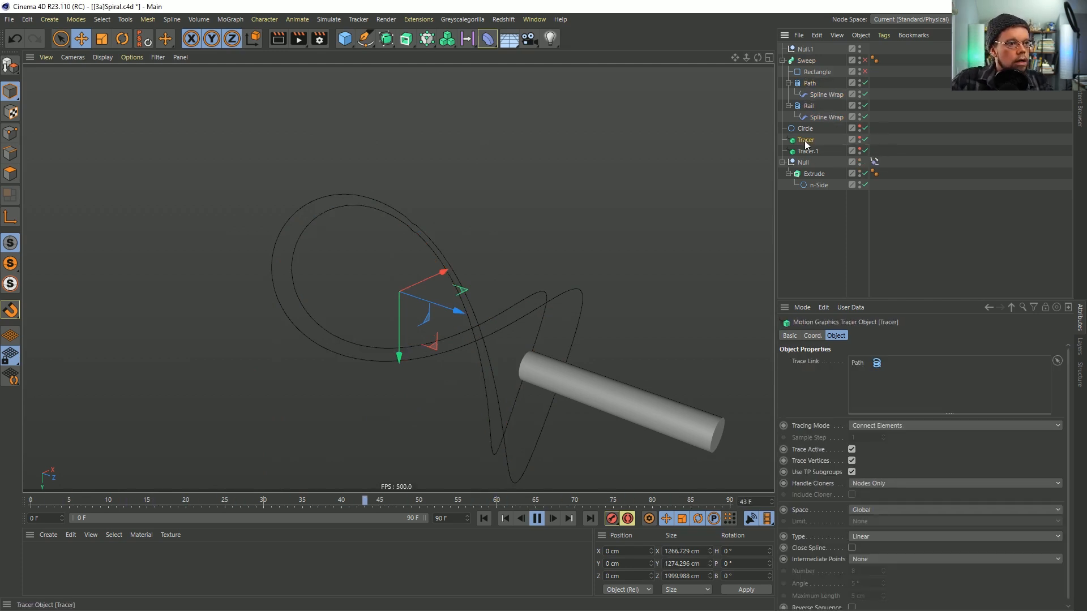
type("Rail")
key("Return")
double_click(804, 141)
type("Path")
key("Return")
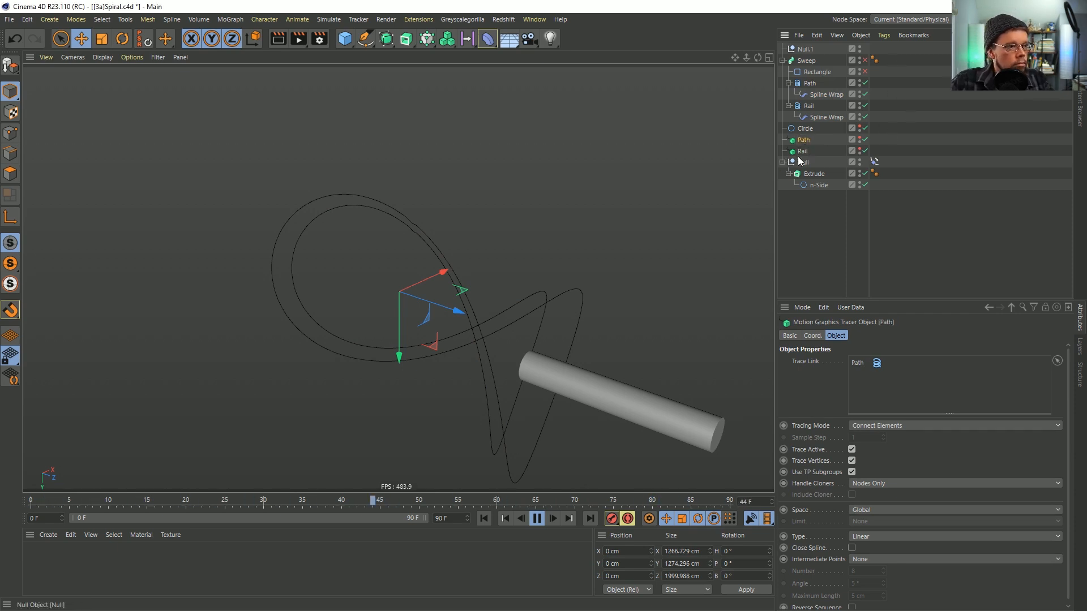
Move Null.1 directly above the original Null and copy the Null's Align to Spline tag onto it
left_click_drag(808, 50, 805, 154)
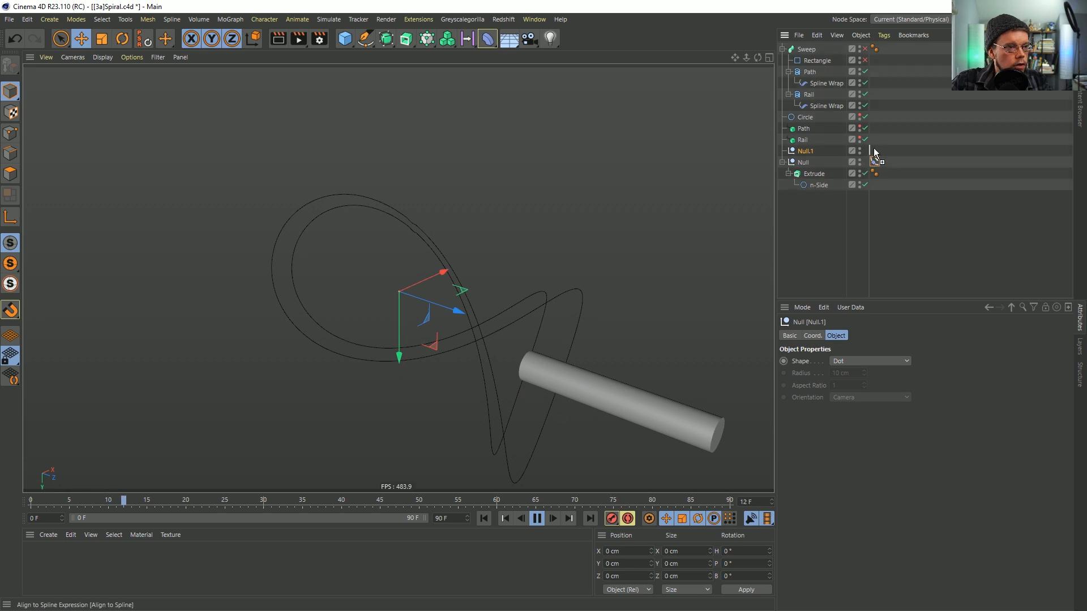
left_click_drag(875, 152, 875, 151, "ctrl")
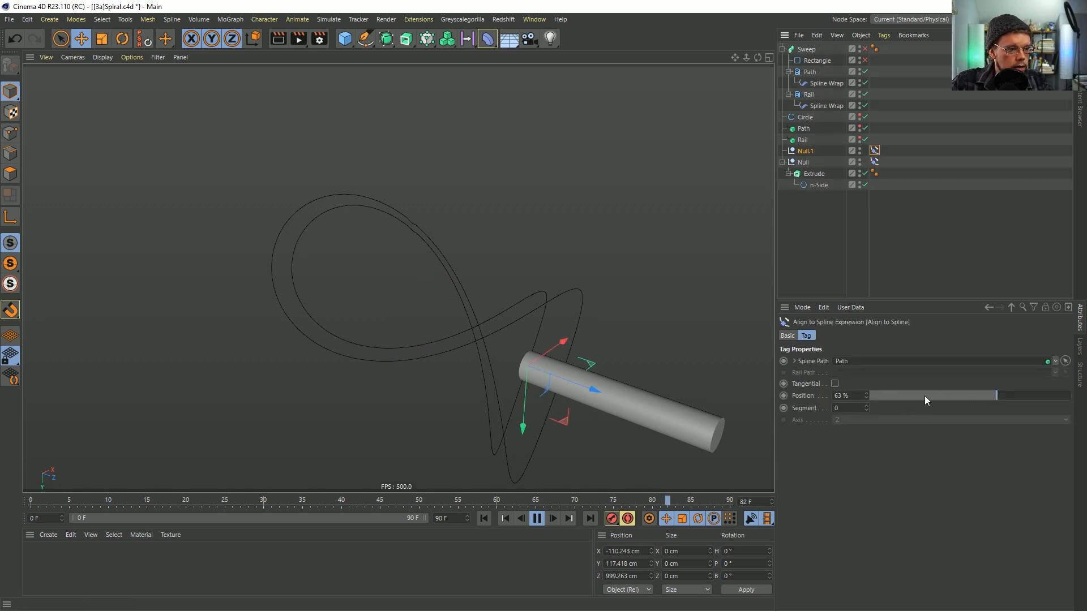
Set the Align to Spline Position to 0 % on the original Null and 180 % on Null.1
left_click(876, 161)
left_click_drag(915, 395, 828, 395)
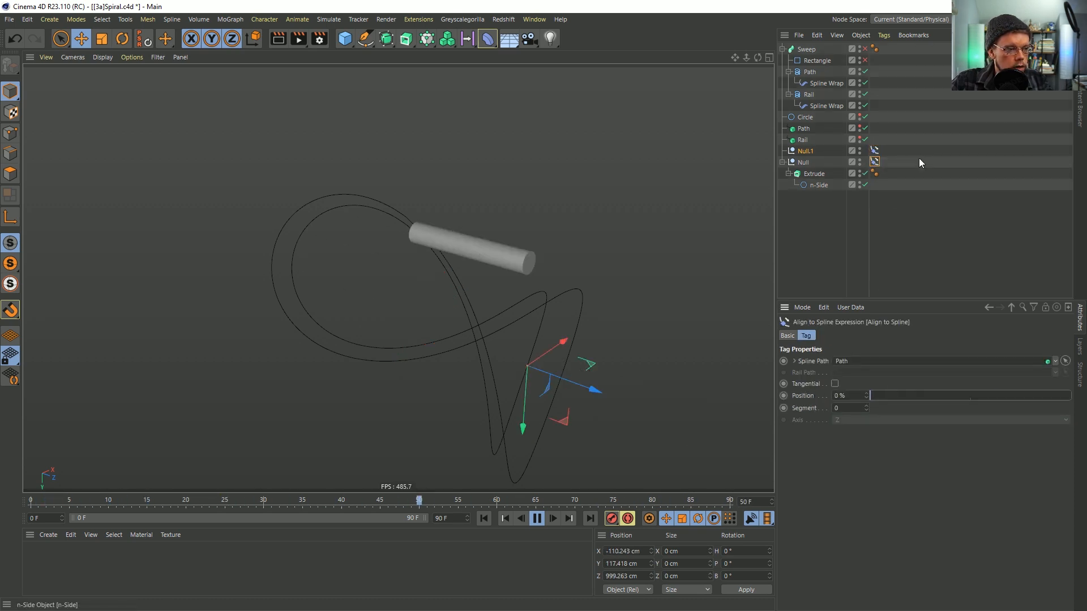
left_click(874, 151)
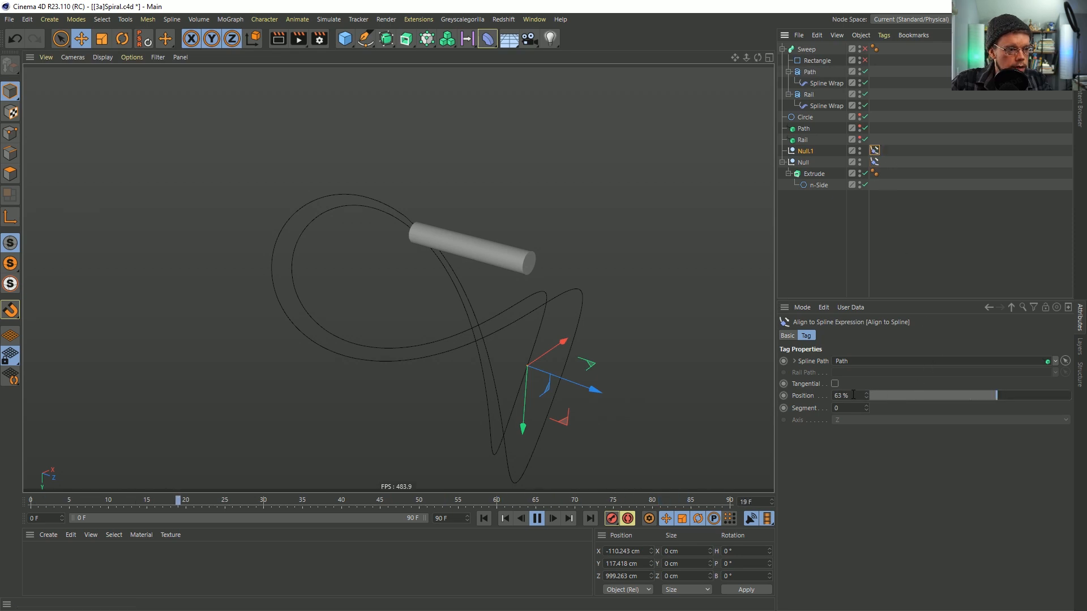
key("Return")
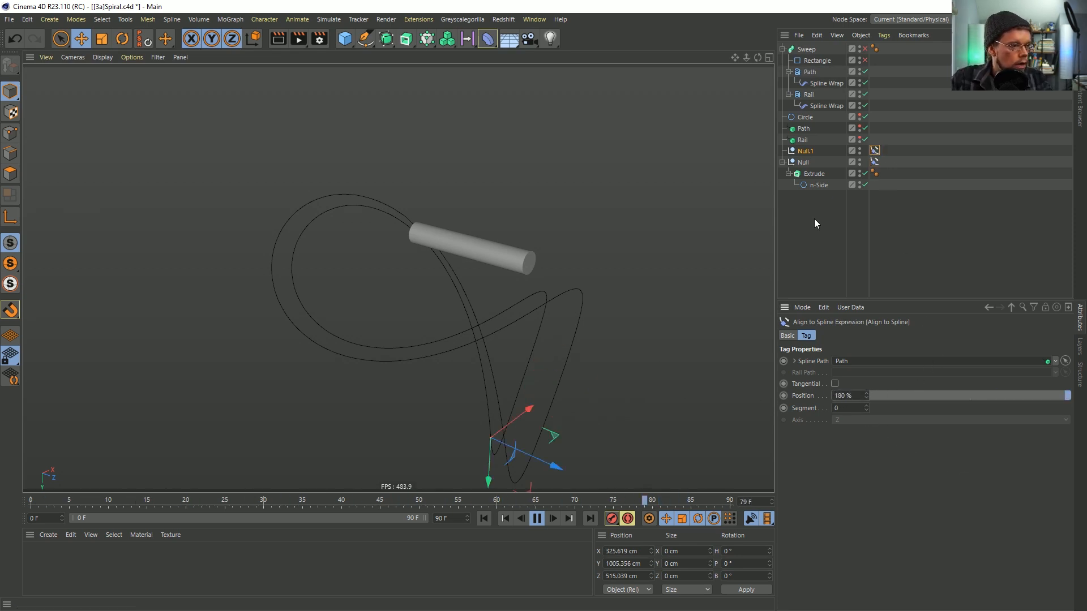
Add a Constraint tag with Aim to the original Null, target Null.1, and place it after the Align to Spline tag
left_click(803, 163)
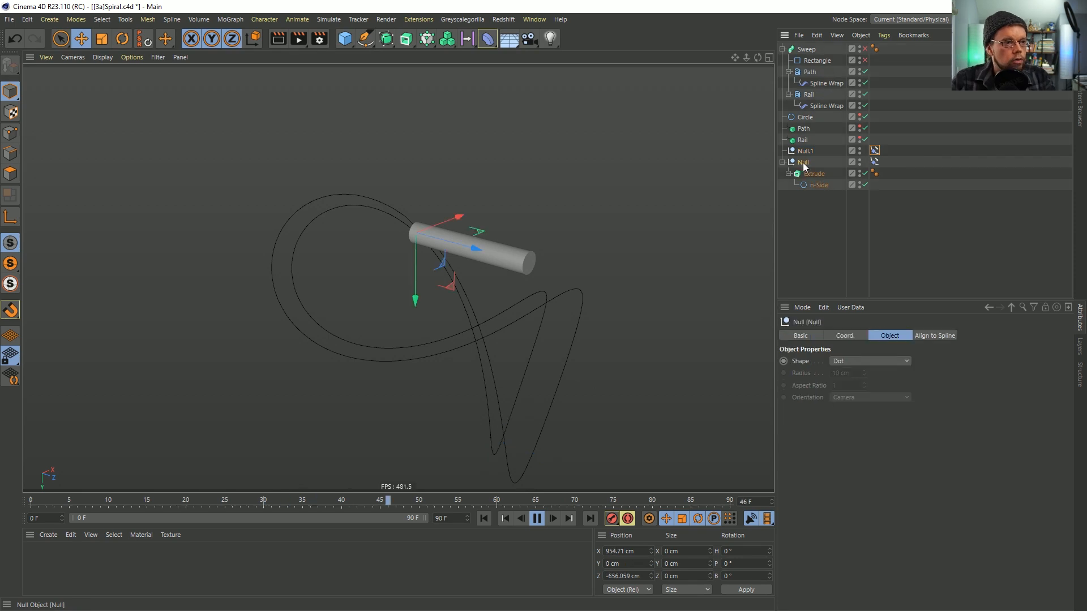
right_click(804, 167)
mouse_move(852, 178)
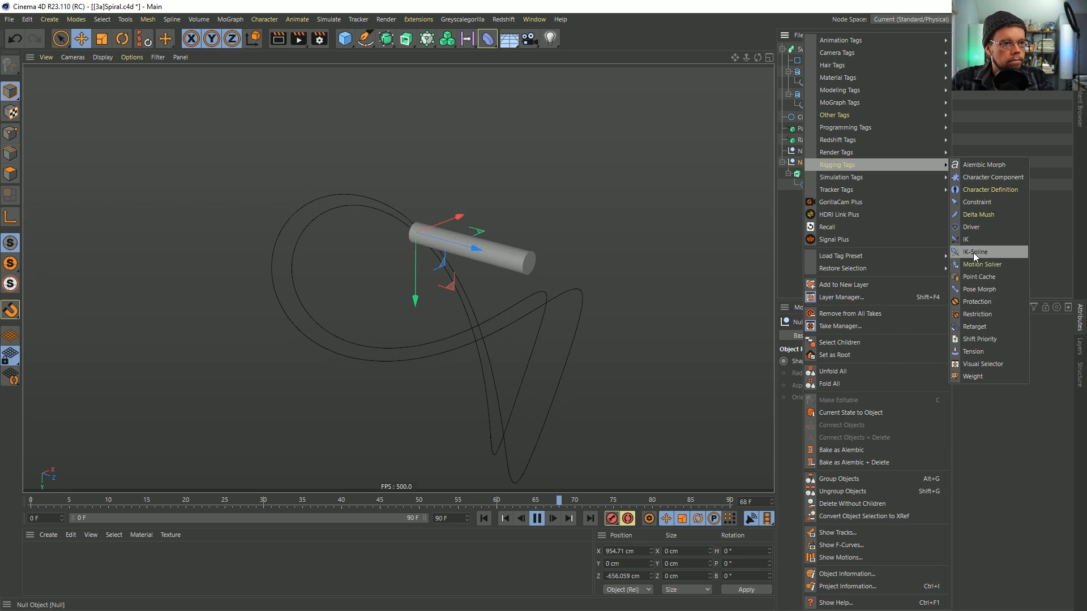
left_click(978, 203)
left_click(892, 435)
left_click(806, 336)
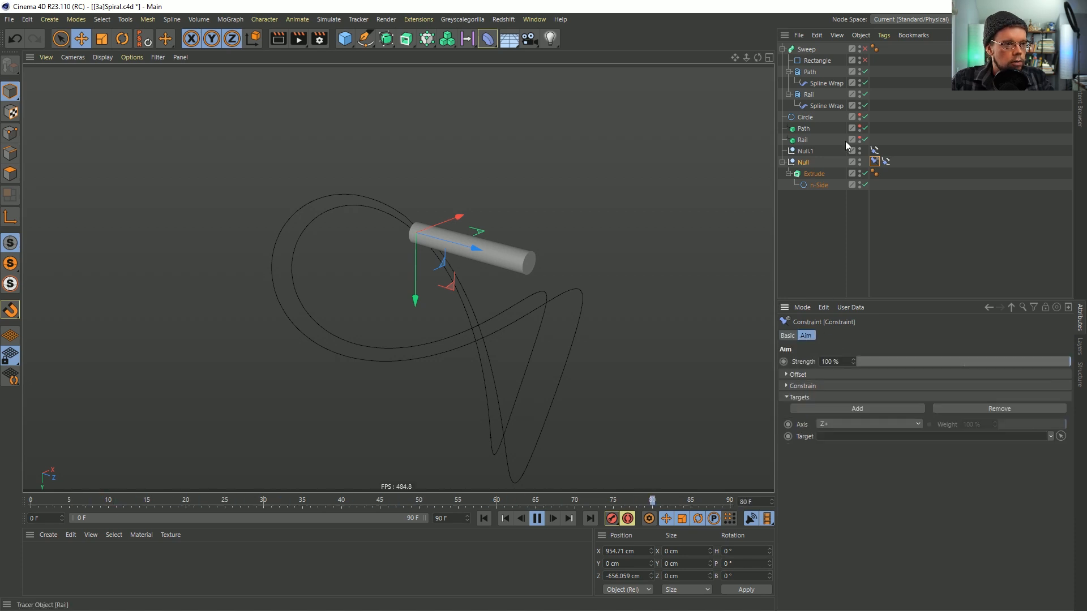
left_click_drag(825, 153, 847, 437)
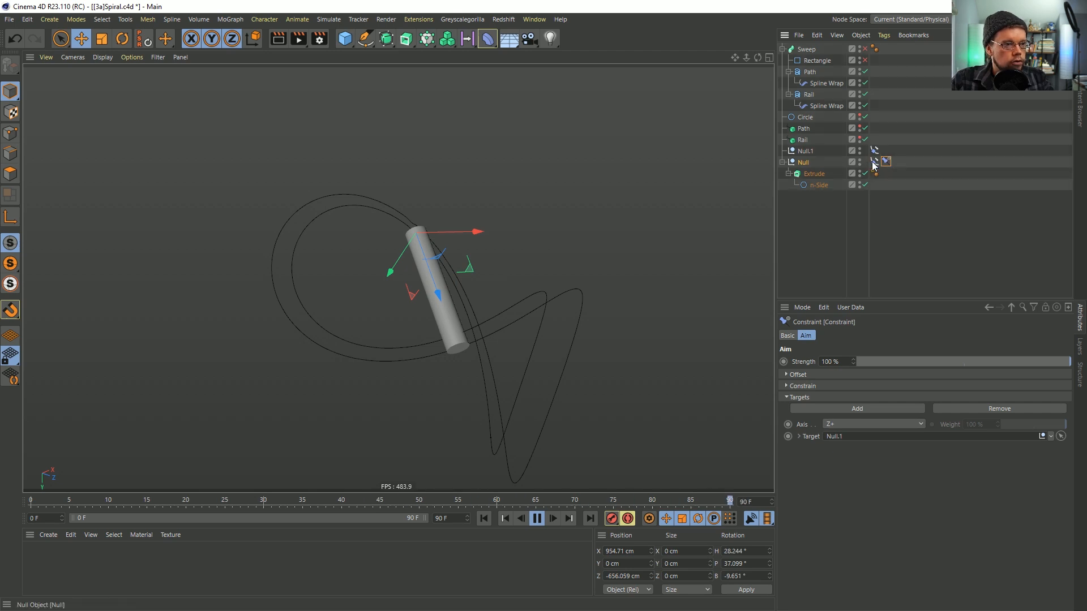
left_click(886, 161)
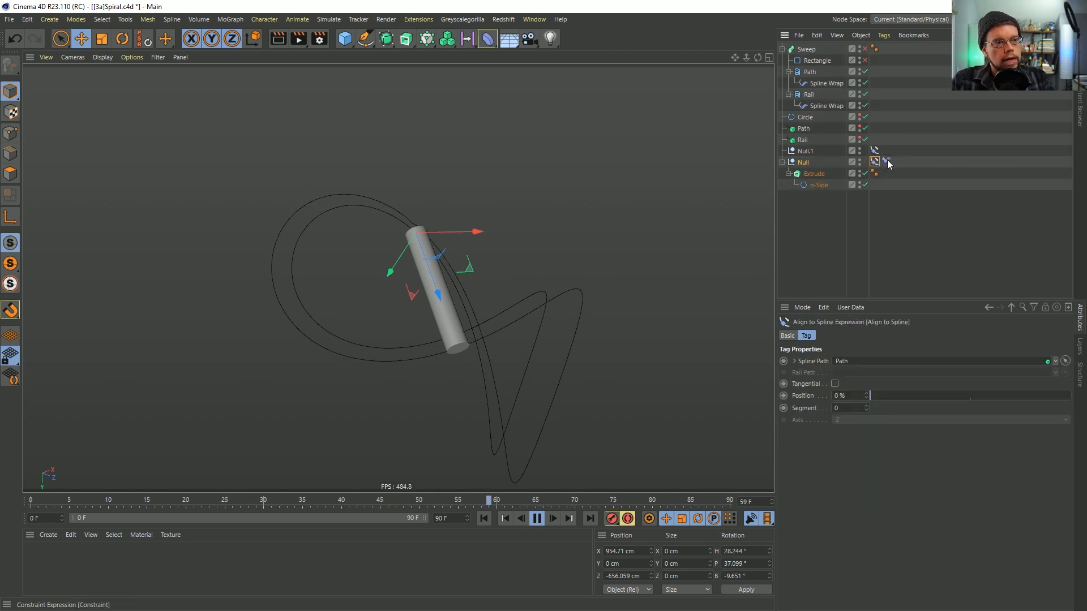
left_click(887, 160)
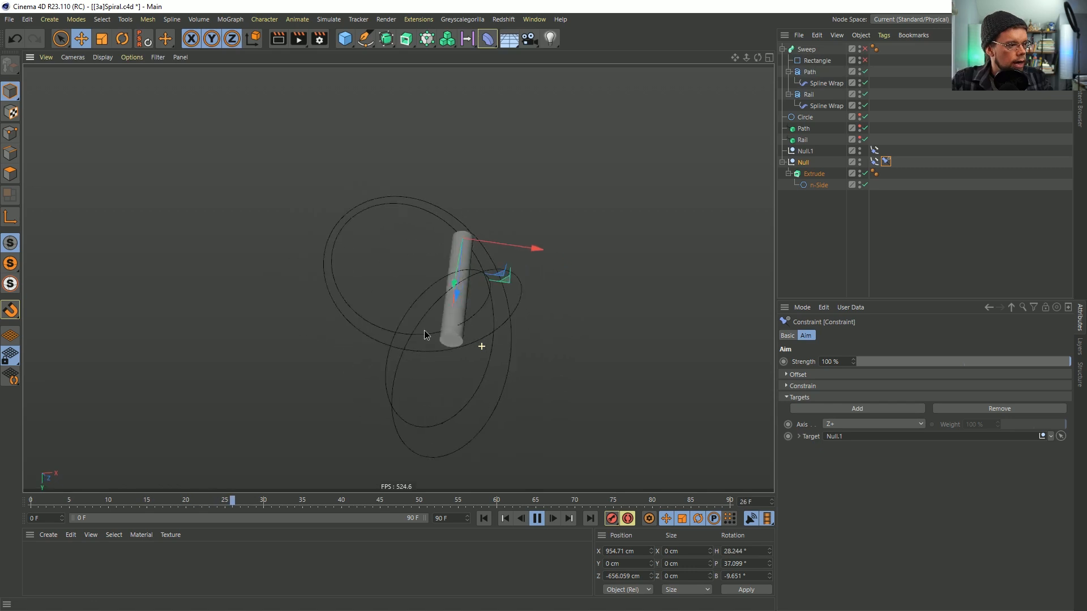
Try changing the Position of both Align to Spline tags together, then undo the change
left_click(809, 151)
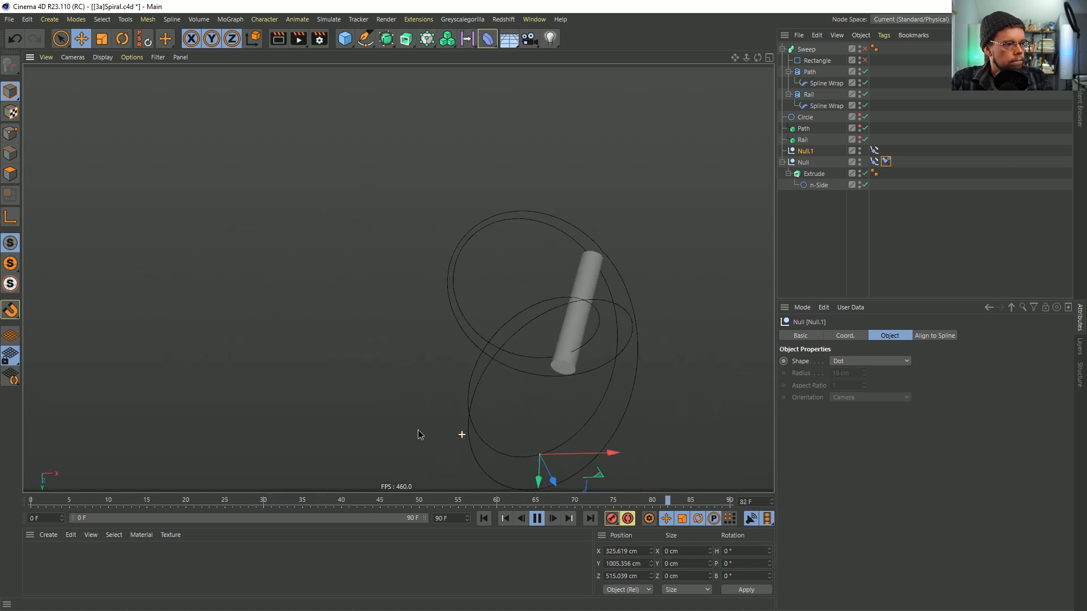
left_click(875, 152)
left_click(874, 161, "ctrl")
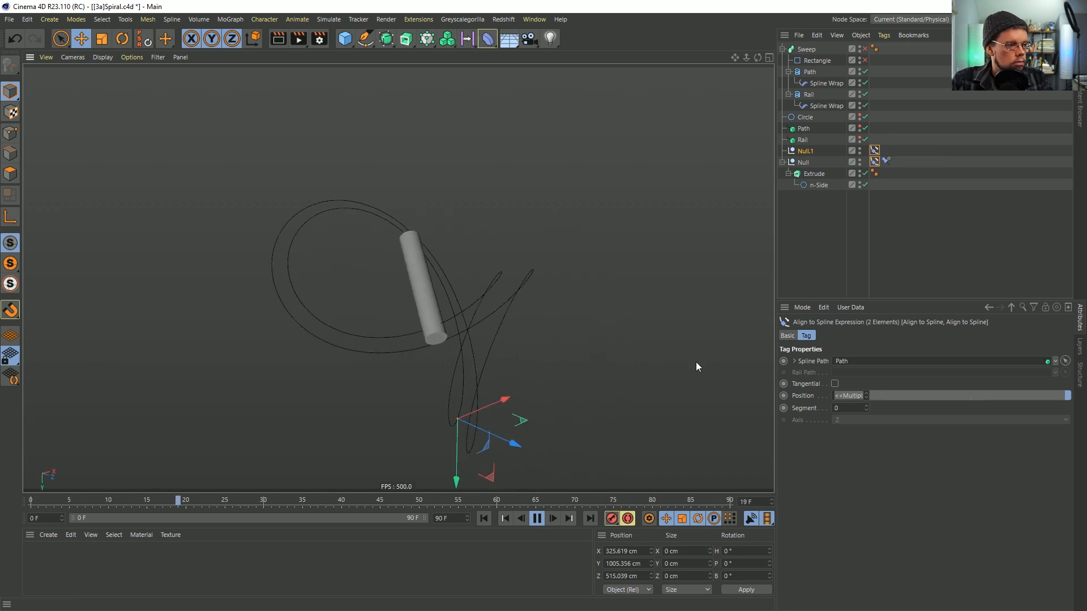
left_click_drag(866, 396, 867, 394)
key("ctrl+z")
key("ctrl+z")
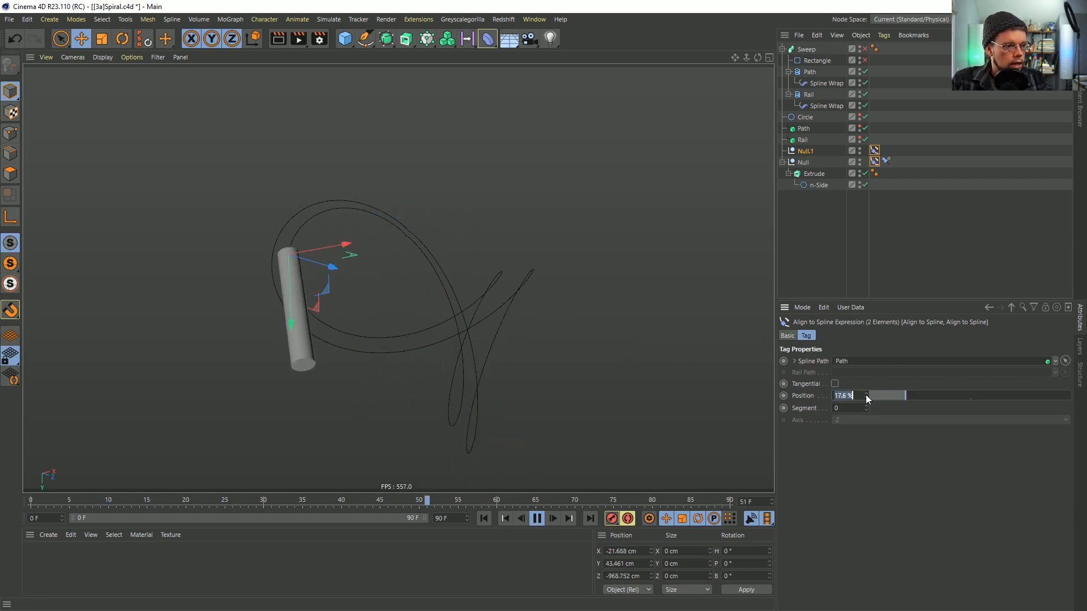
key("ctrl+z")
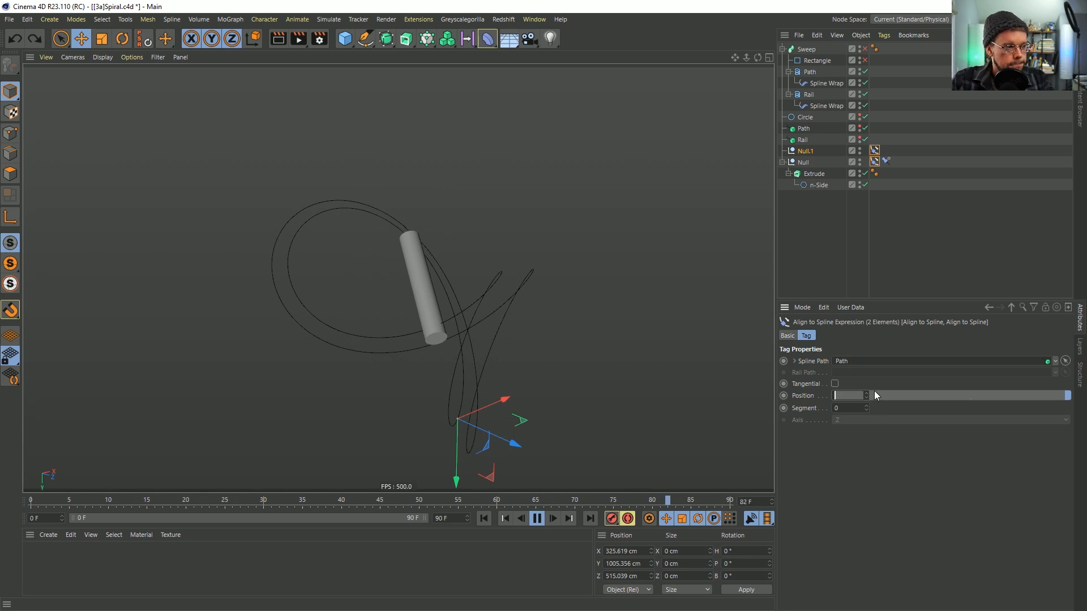
left_click(875, 152)
left_click(876, 164, "shift")
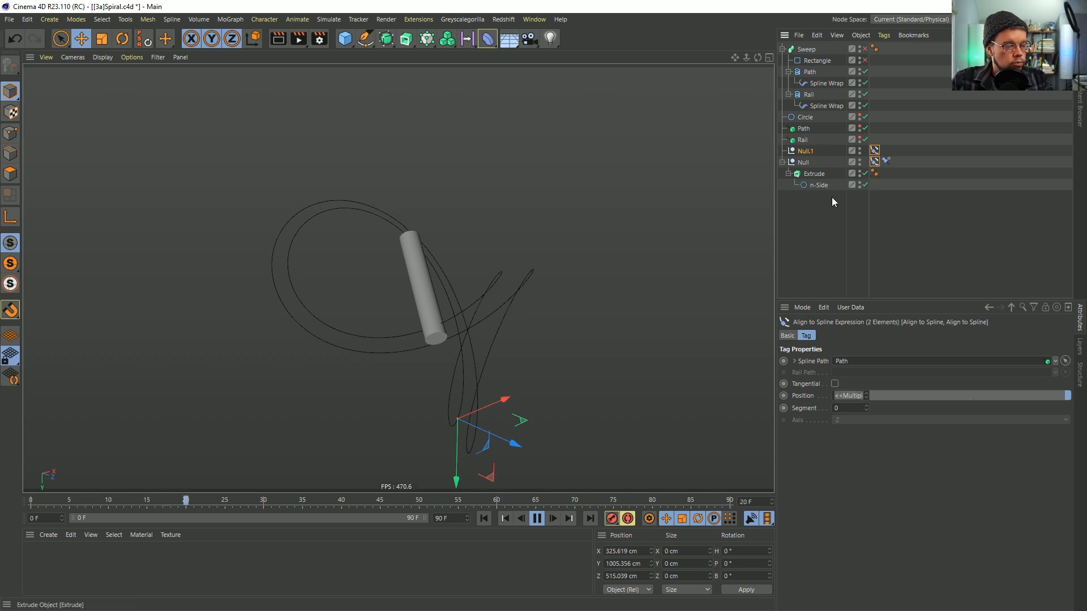
right_click(881, 164)
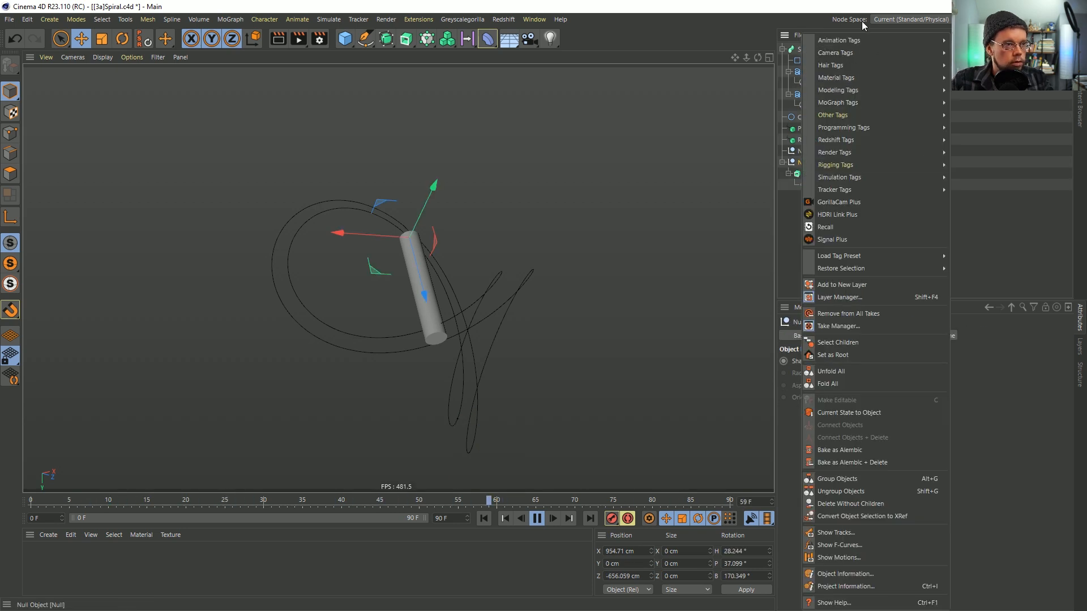
key("Escape")
Set Null.1's Align to Spline Position as driver and make the original Null's Align to Spline Position driven by it
left_click(886, 162)
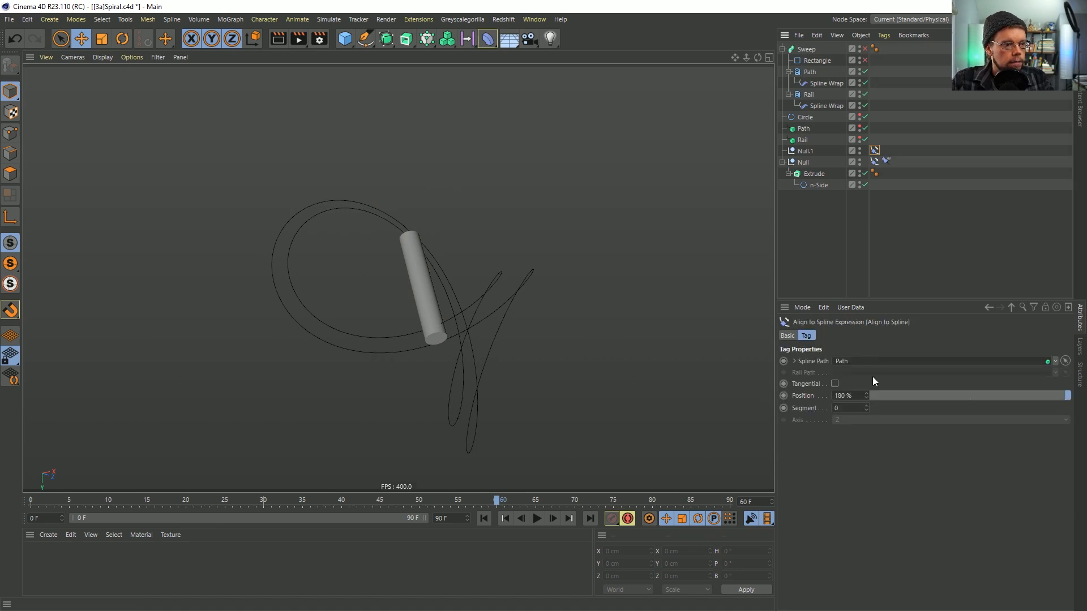
right_click(799, 398)
mouse_move(835, 403)
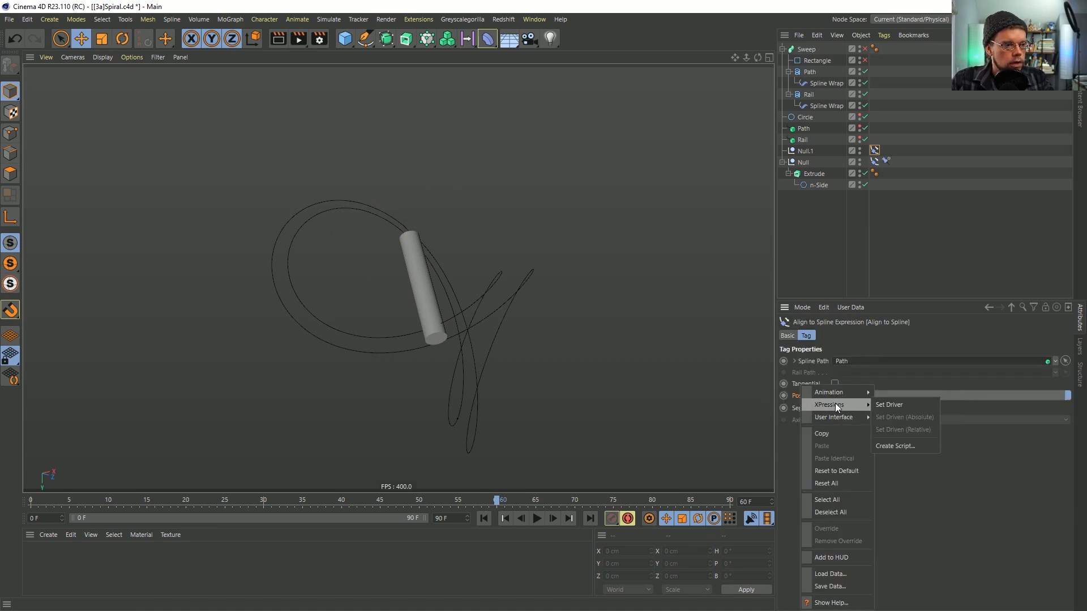
left_click(889, 405)
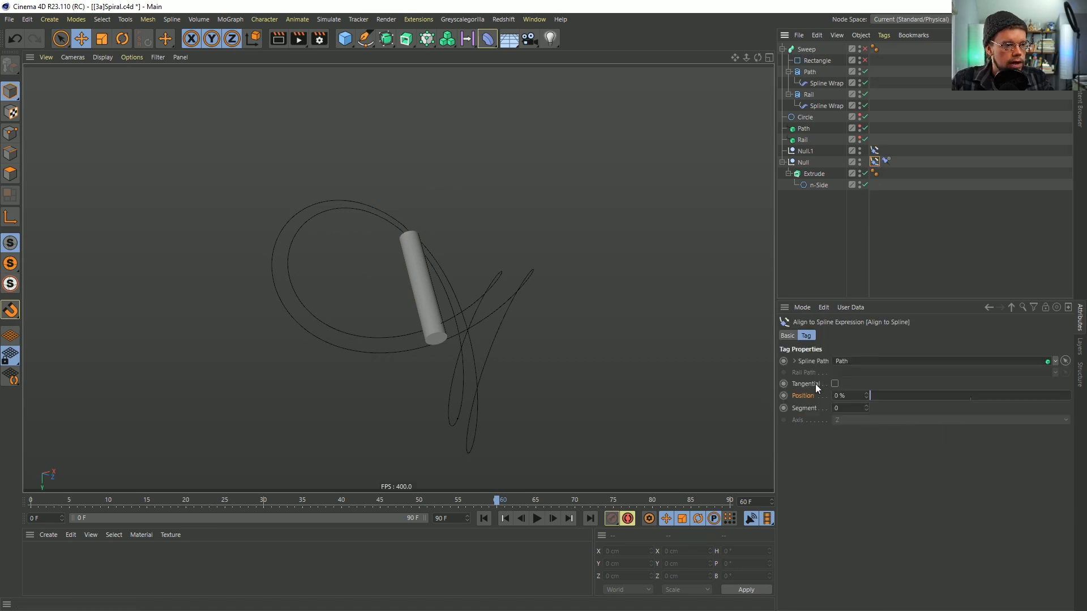
right_click(810, 395)
left_click(865, 219)
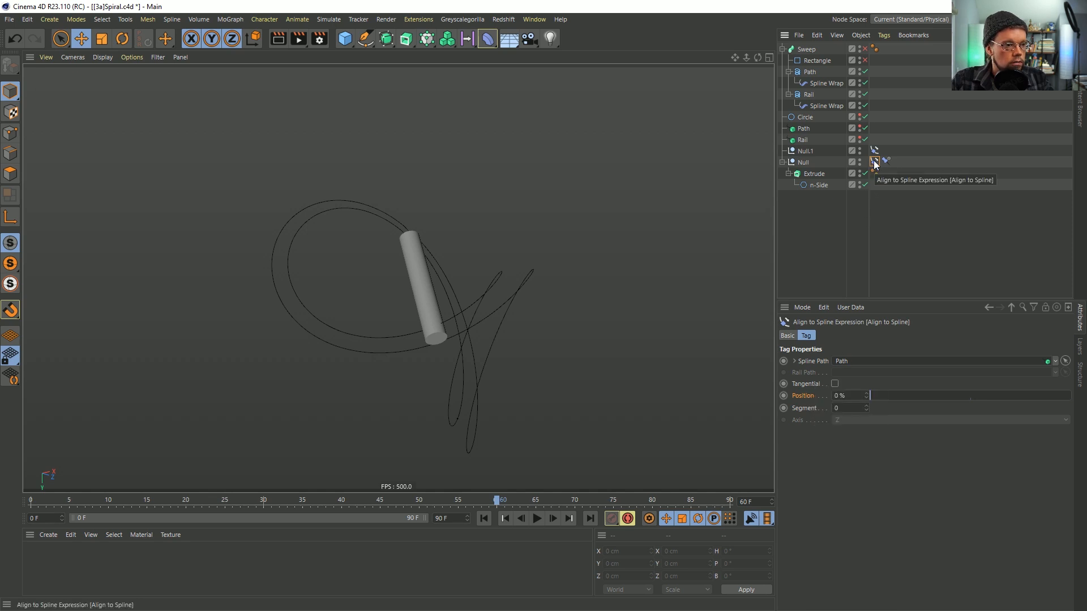
right_click(808, 396)
mouse_move(841, 394)
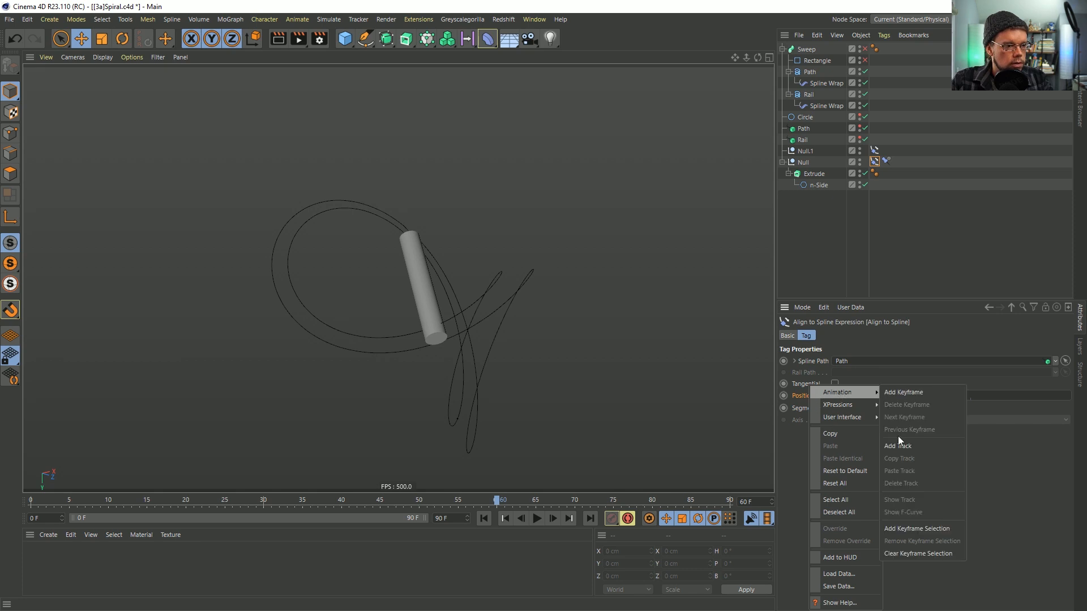
left_click(910, 419)
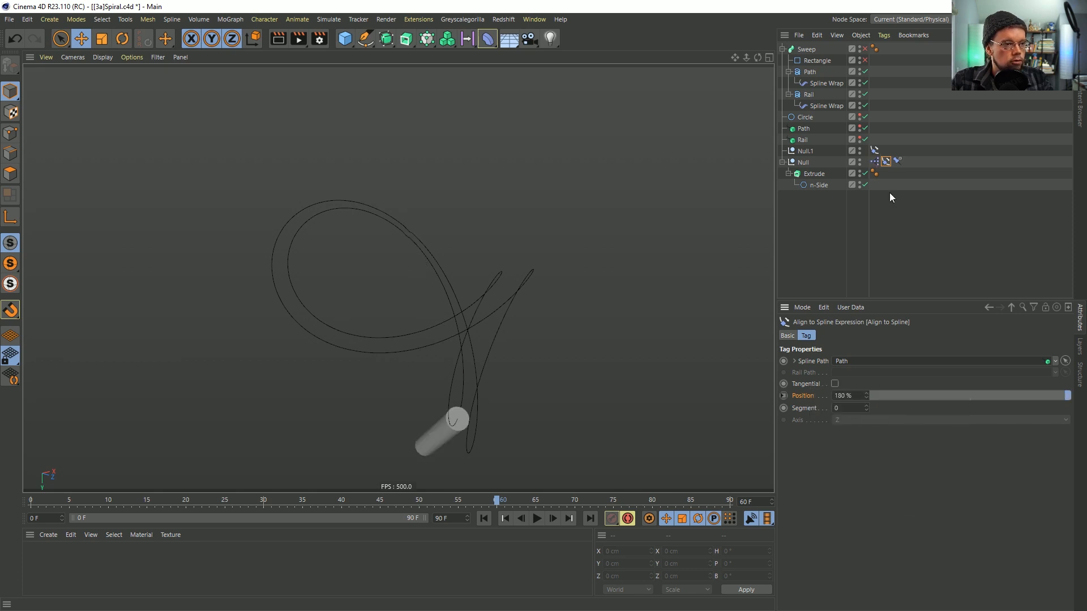
Open the Null's XPresso tag for editing and move the Range Mapper node below the two Align to Spline nodes
left_click(875, 162)
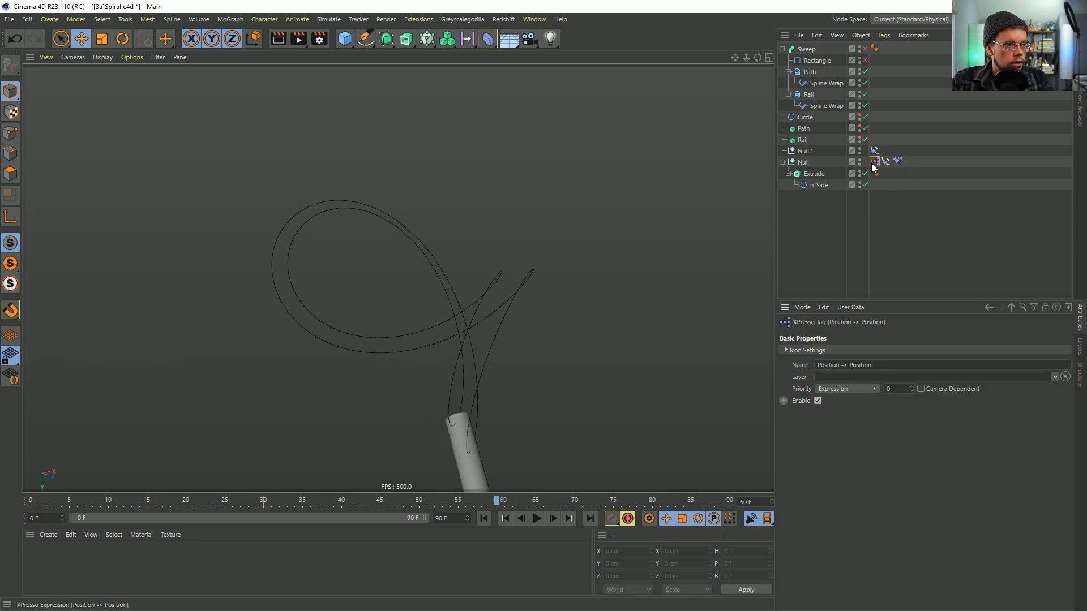
double_click(876, 164)
left_click_drag(875, 161, 342, 157)
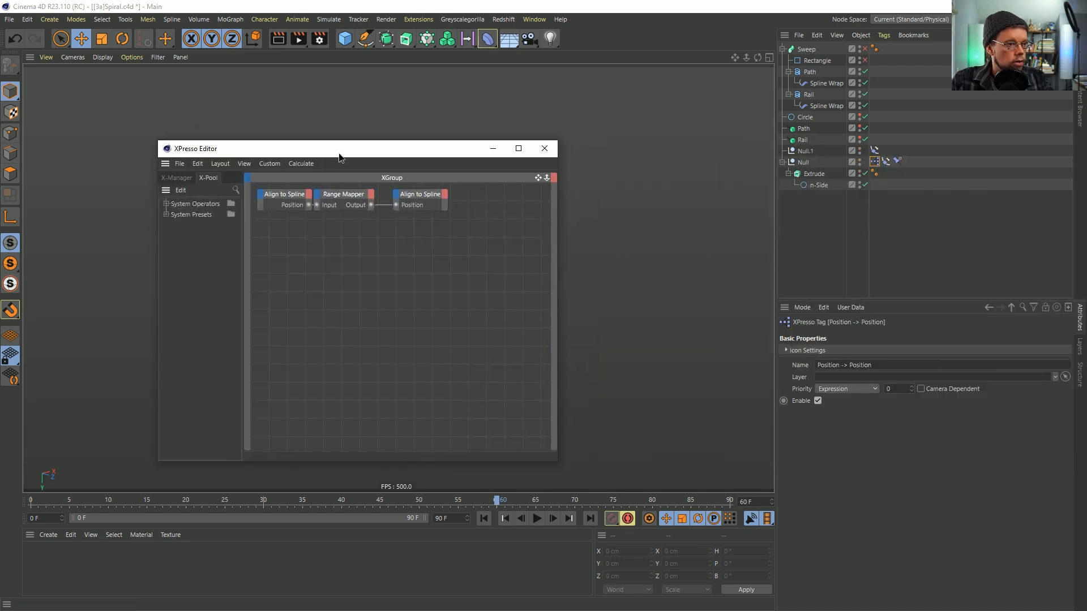
left_click(352, 196)
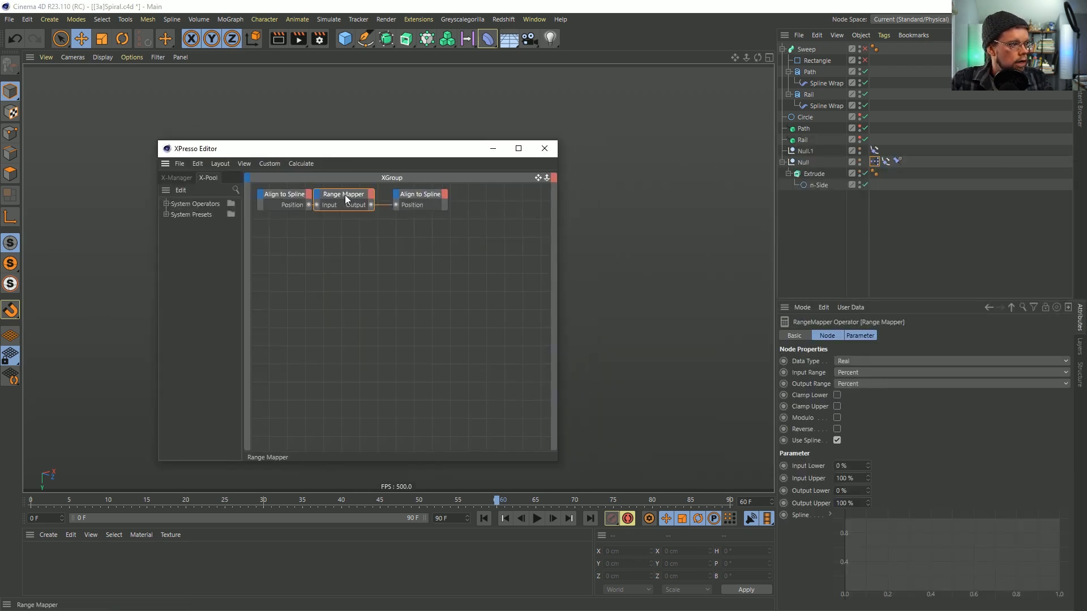
left_click_drag(348, 195, 288, 295)
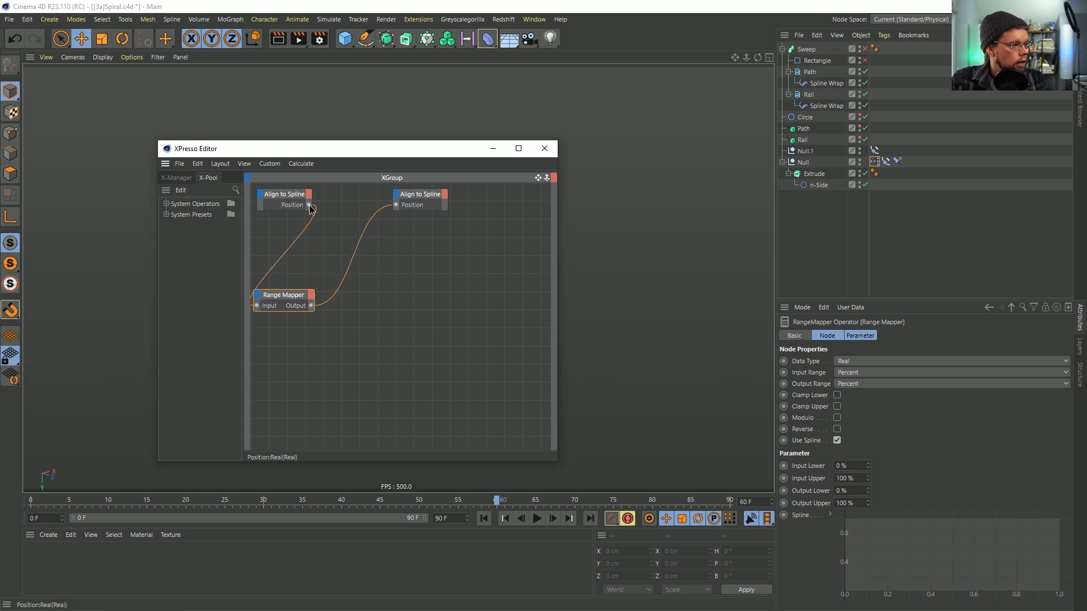
Add a Math:Add node and wire it between the Position ports of the two Align to Spline nodes
left_click(236, 190)
type("math")
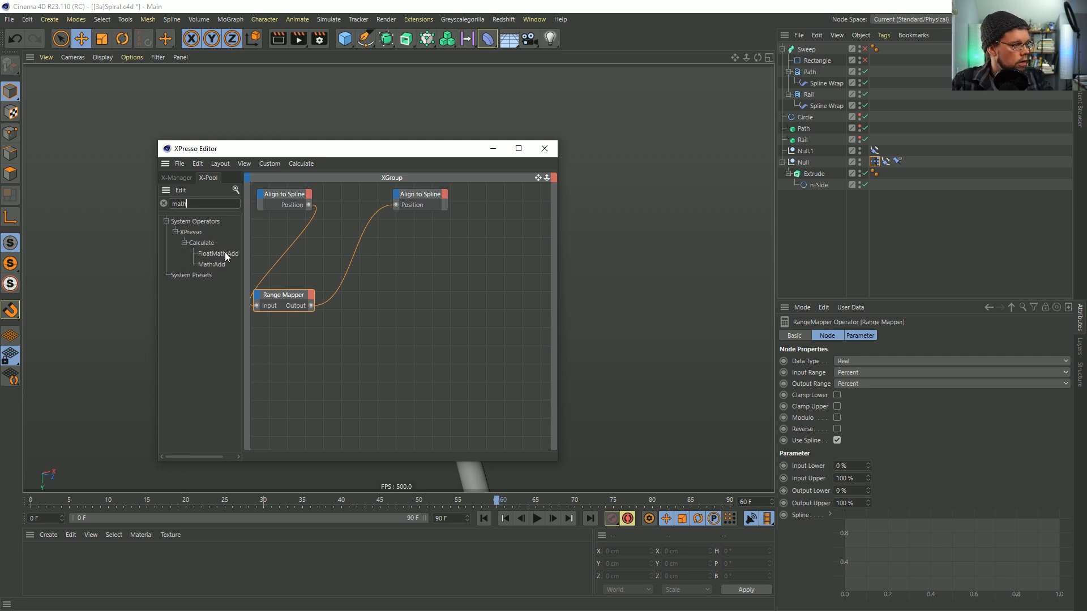
left_click_drag(208, 263, 322, 223)
left_click_drag(396, 206, 356, 226)
left_click(289, 295)
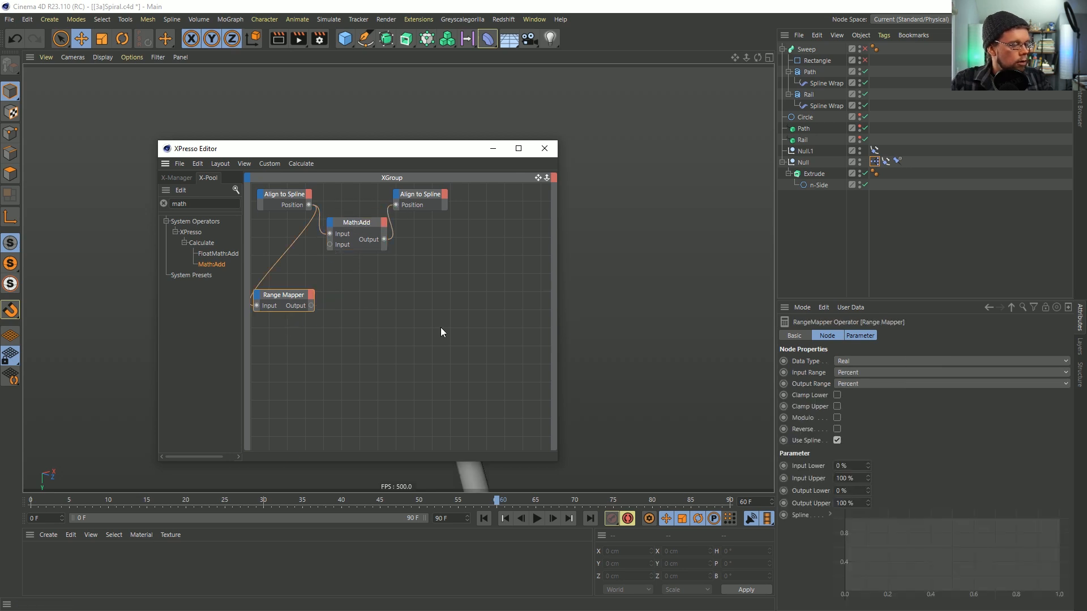
Disconnect the Align to Spline Position from the Range Mapper and check the Data Type options of the Range Mapper and Math:Add nodes
left_click(271, 271)
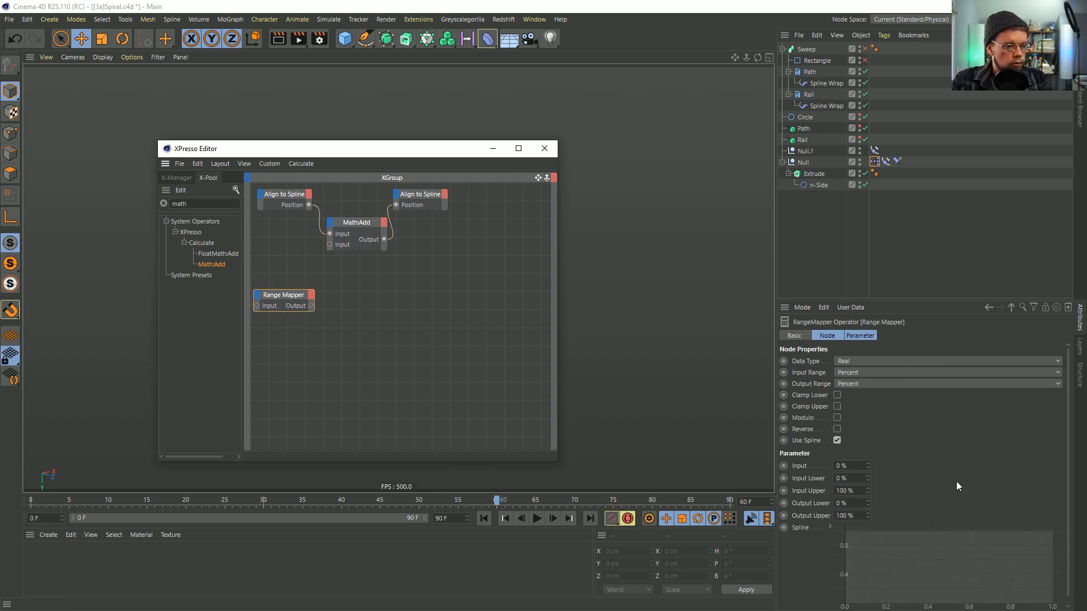
left_click(863, 361)
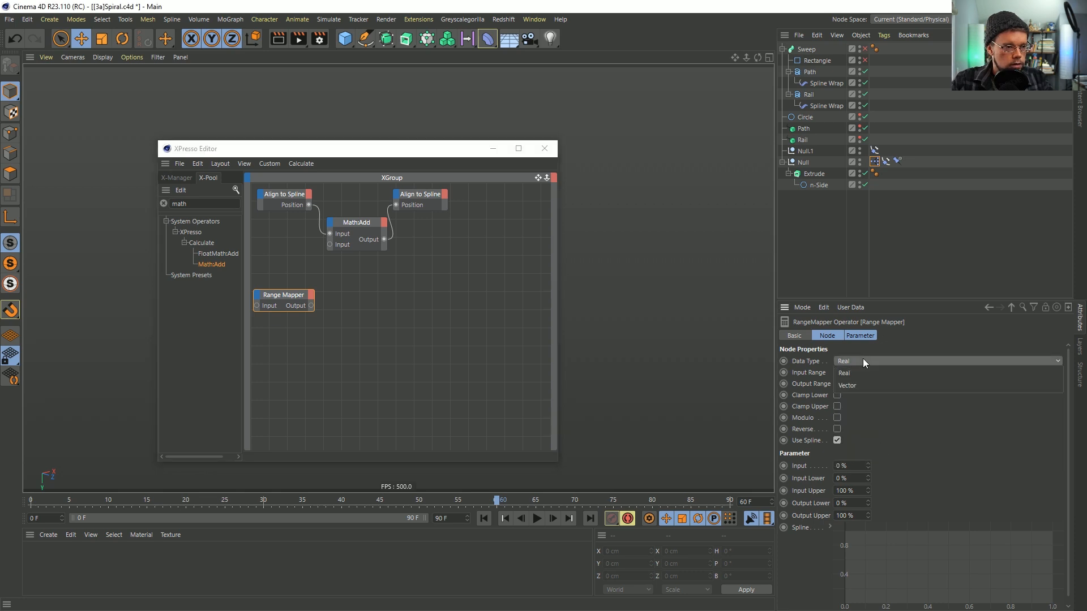
left_click(839, 360)
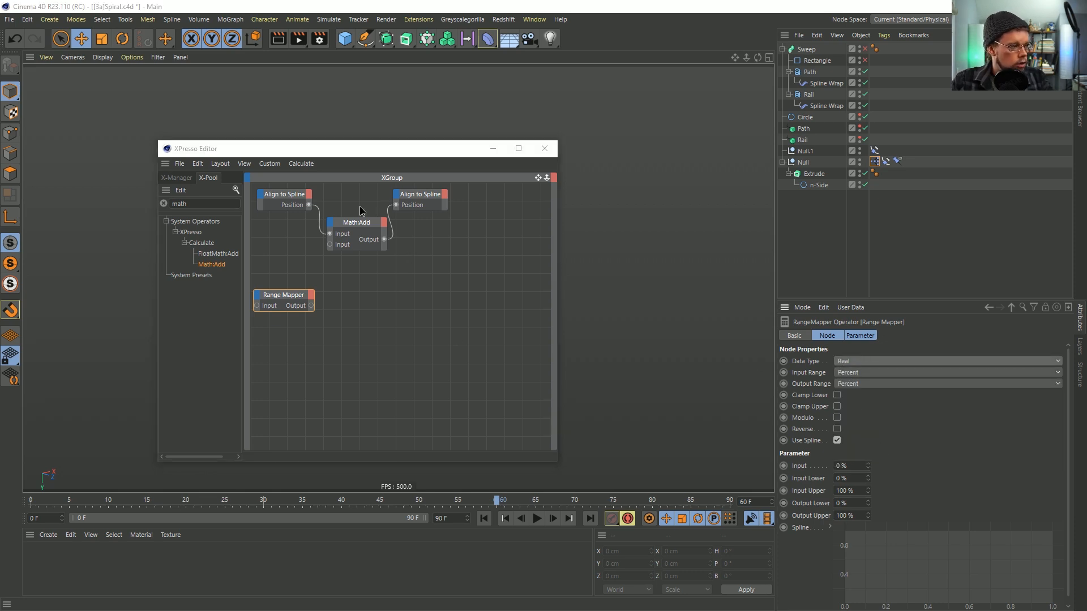
left_click(367, 222)
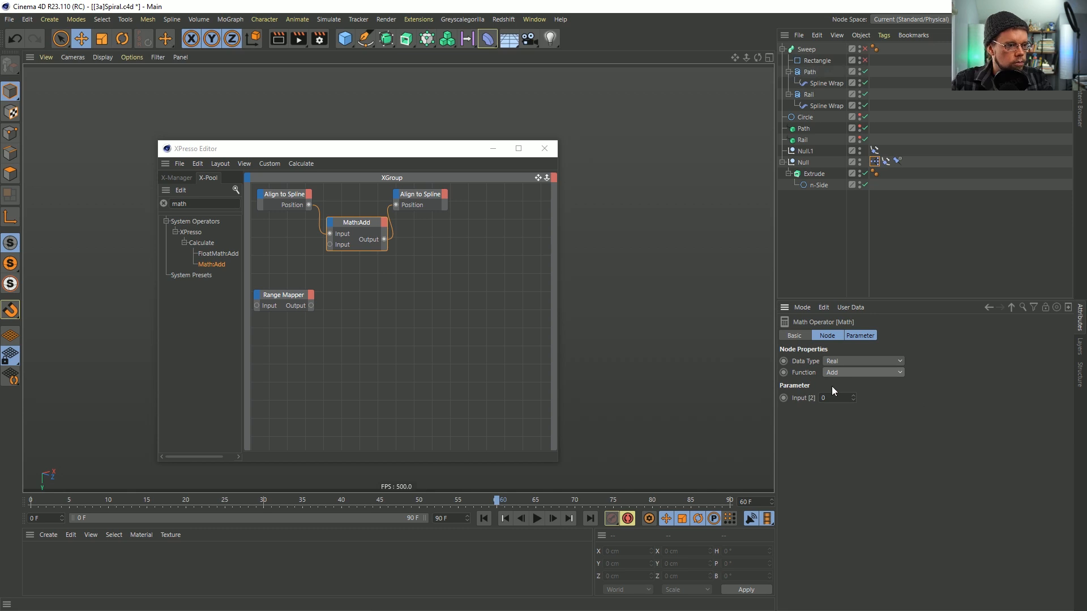
left_click(828, 362)
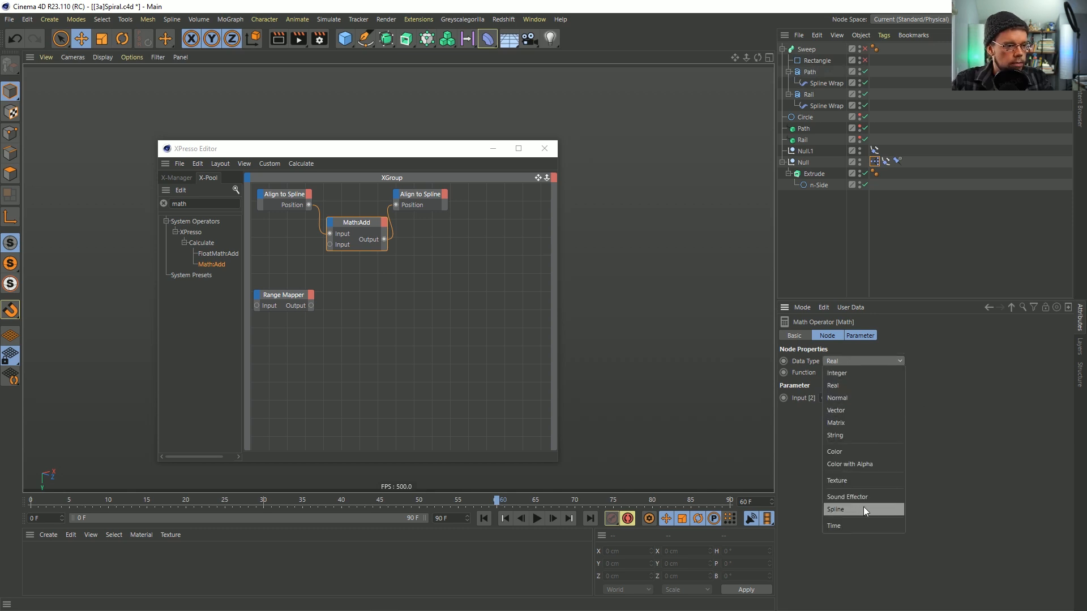
left_click(940, 423)
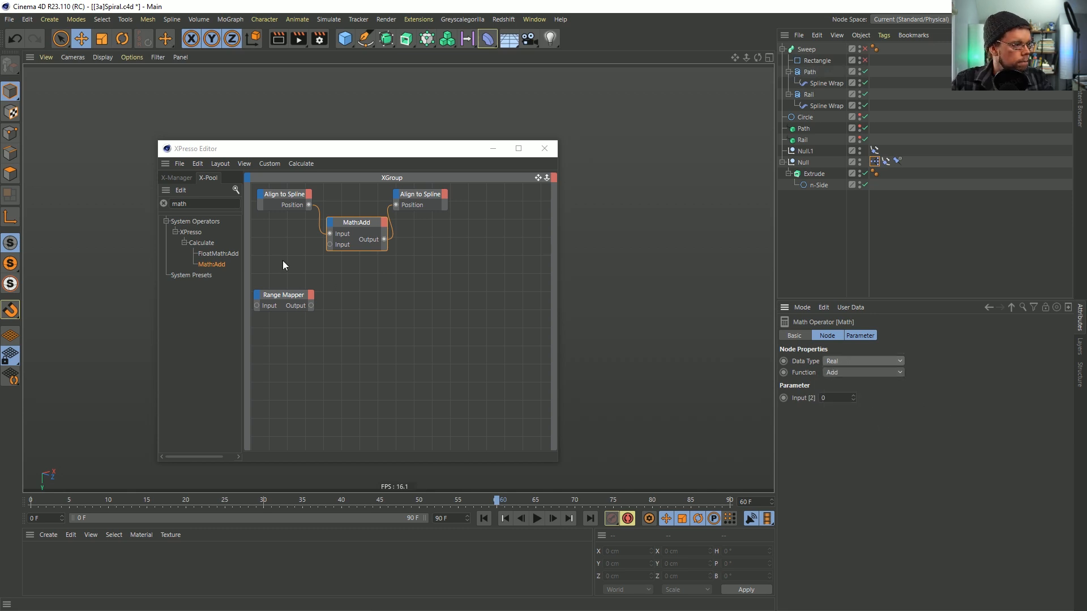
Set the Range Mapper's Input Range and Output Range to Degree
left_click(283, 295)
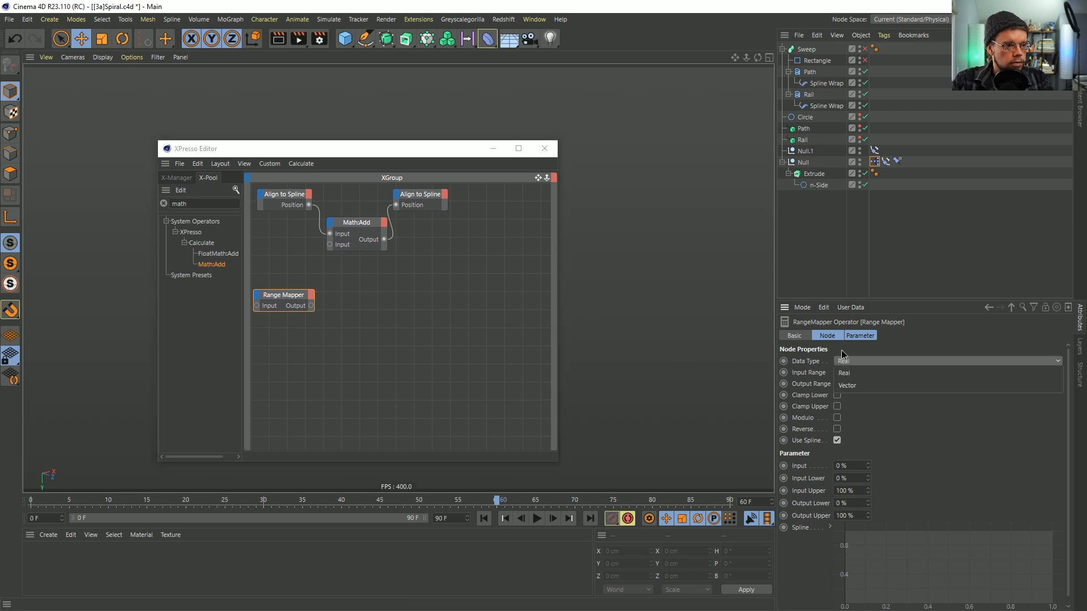
left_click(848, 372)
left_click(849, 397)
left_click(851, 385)
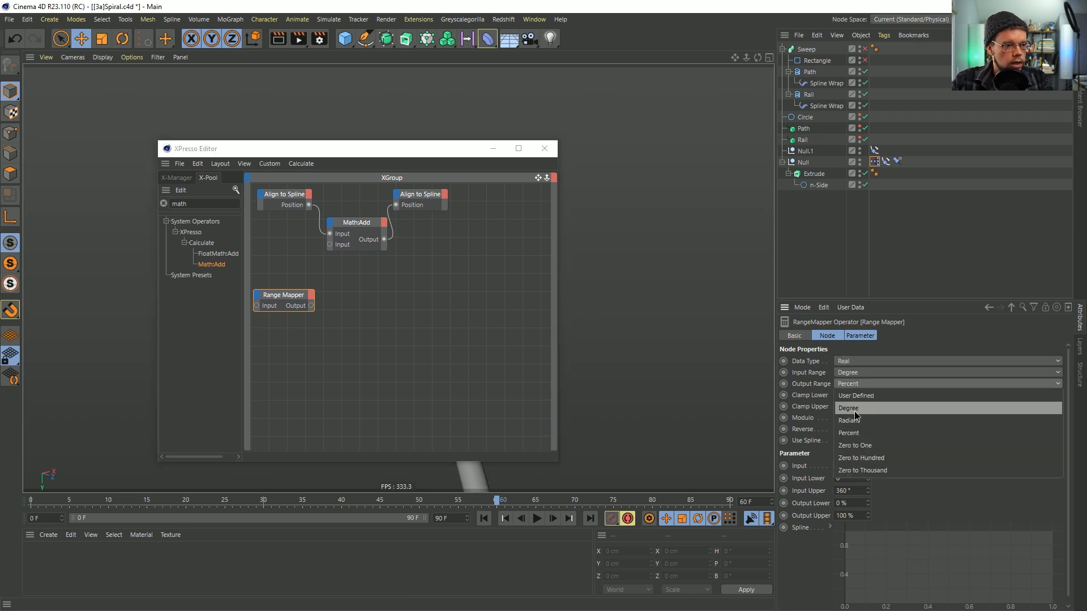
left_click(857, 409)
Set the Range Mapper's Input, Input Lower, Input Upper, Output Lower and Output Upper to 180°
left_click(860, 490)
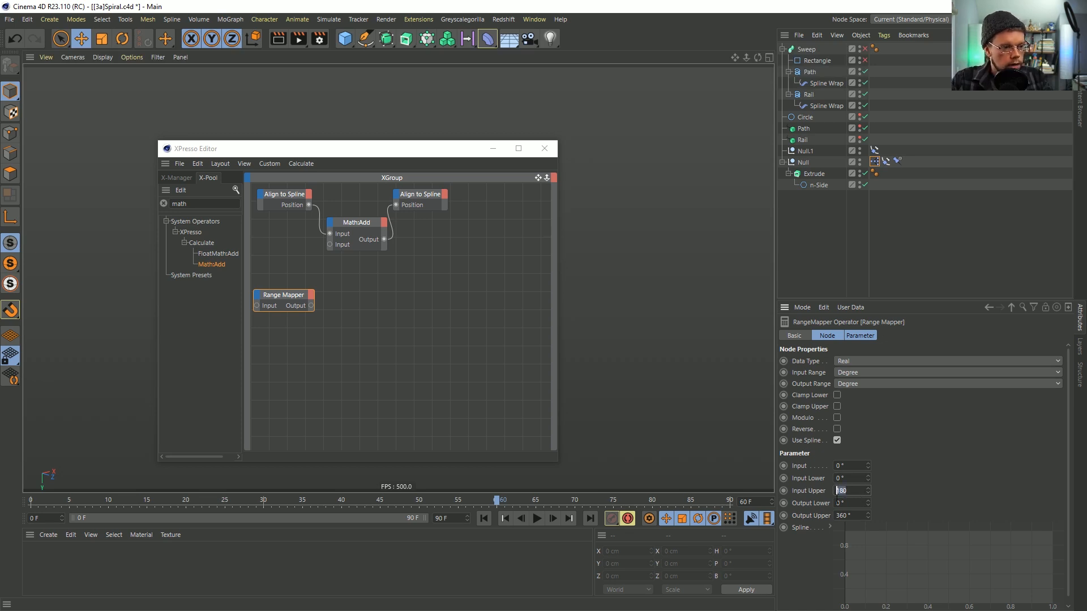
double_click(856, 503)
type("180")
key("Tab")
type("180")
key("Return")
key("Tab")
type("180")
key("Return")
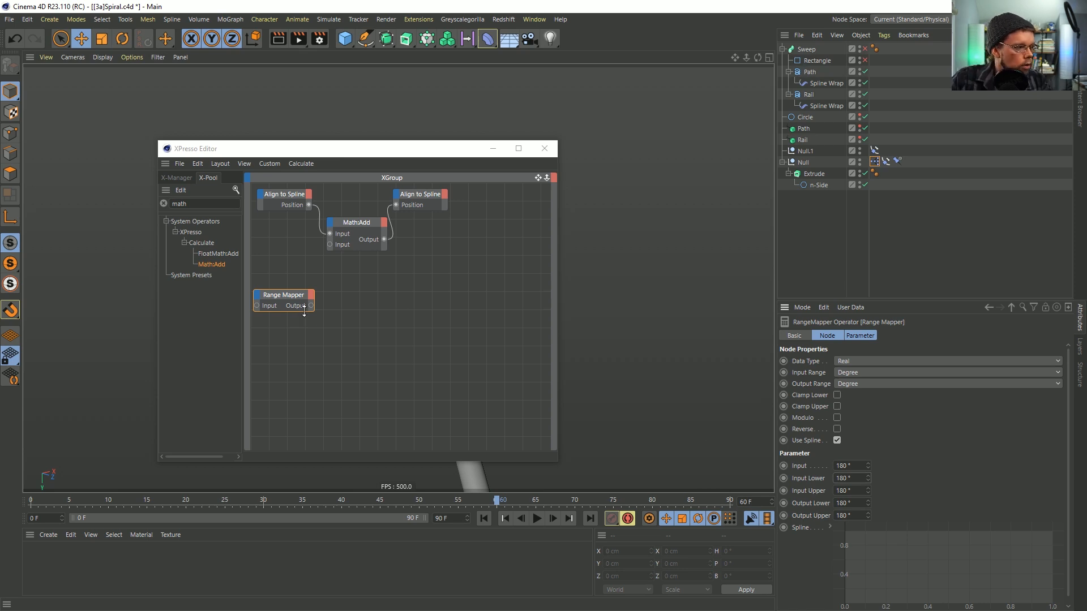
Connect the Range Mapper's Output to the second Input of Math:Add and move the XPresso Editor to check the cylinder
left_click_drag(311, 306, 330, 245)
left_click_drag(445, 157, 232, 251)
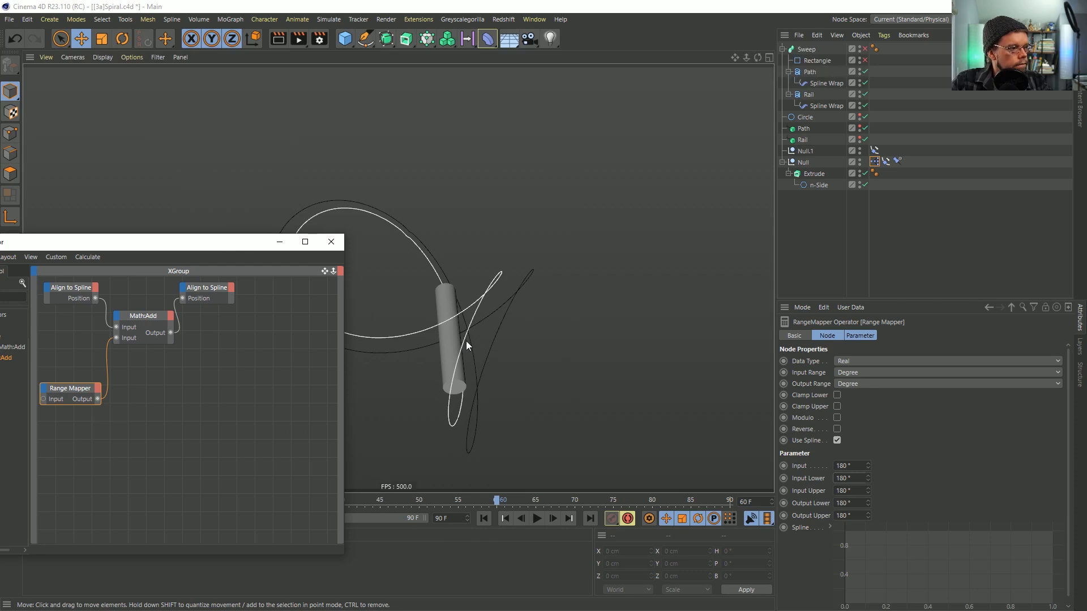
left_click(80, 287)
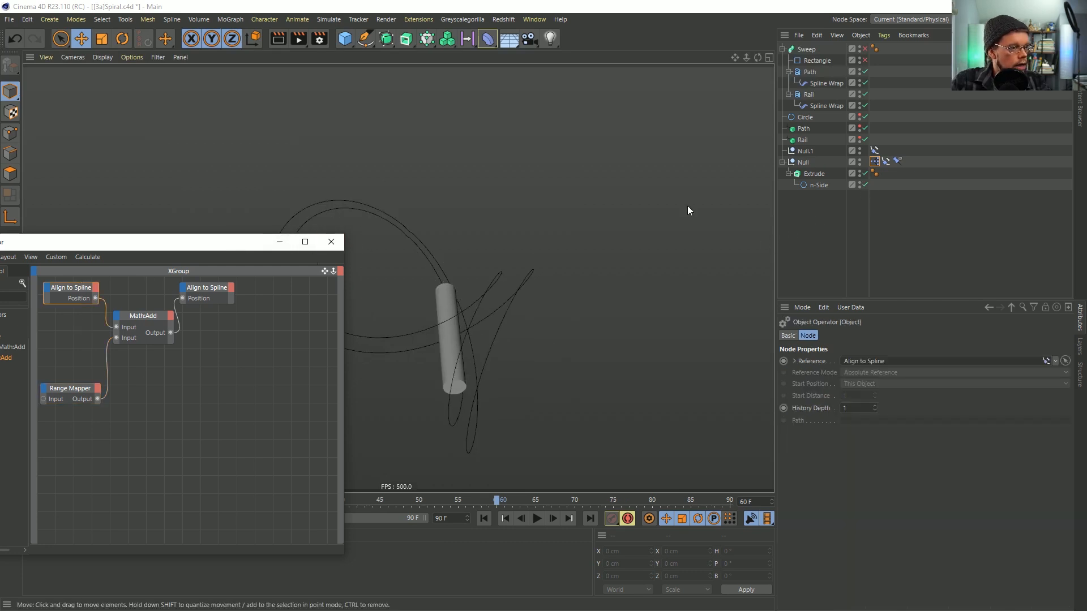
mouse_move(235, 247)
left_mouse_down()
mouse_move(453, 313)
mouse_move(538, 225)
mouse_move(665, 308)
left_mouse_up()
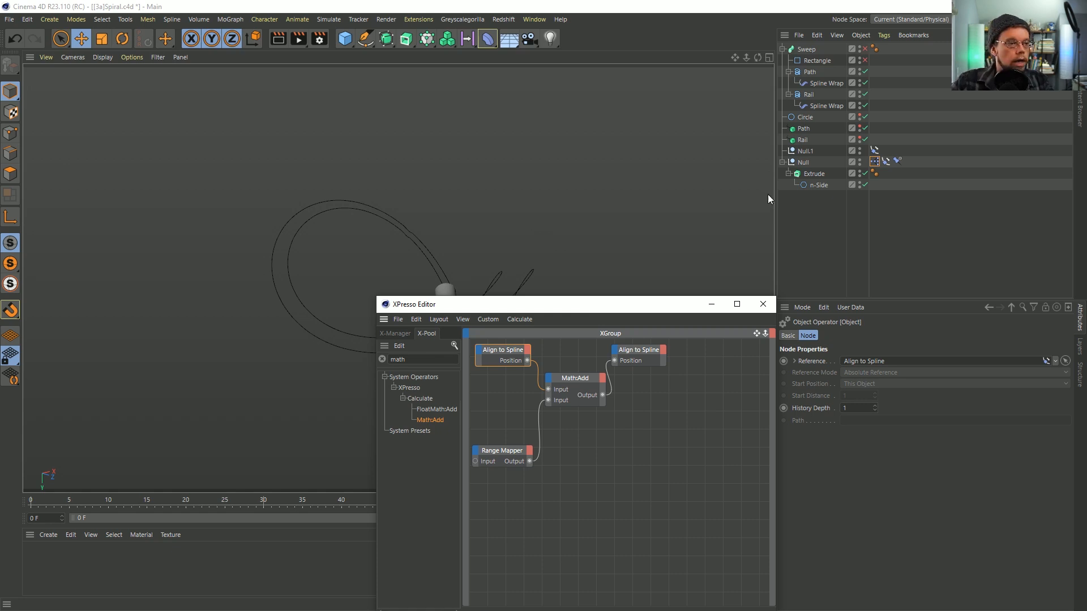
left_click_drag(649, 312, 450, 199)
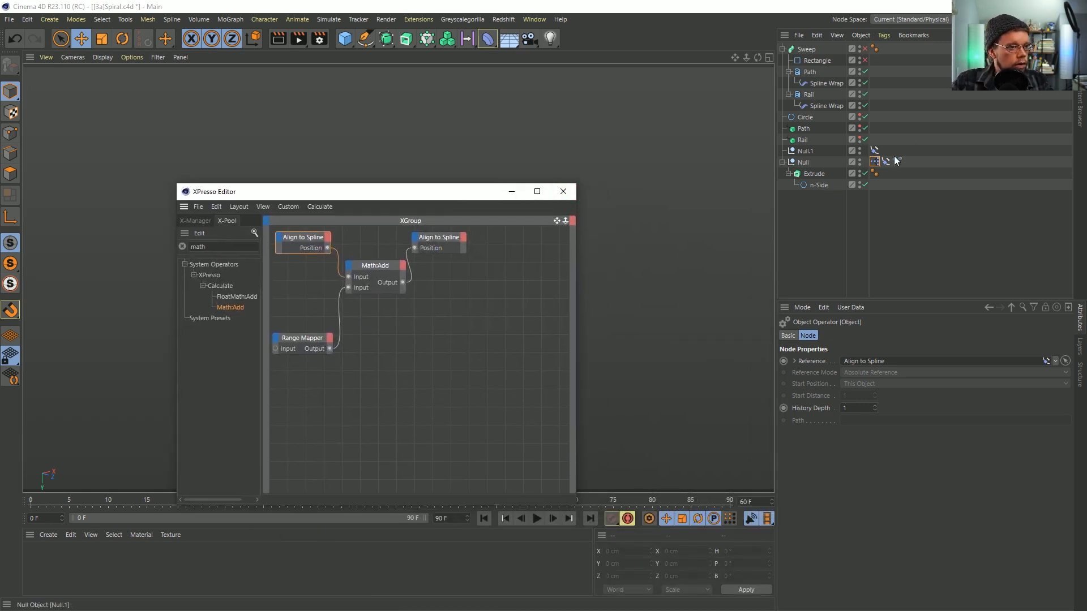
Raise the Position of Null.1's Align to Spline tag to 412 % to test the driven cylinder
left_click(874, 150)
left_click_drag(420, 192, 596, 476)
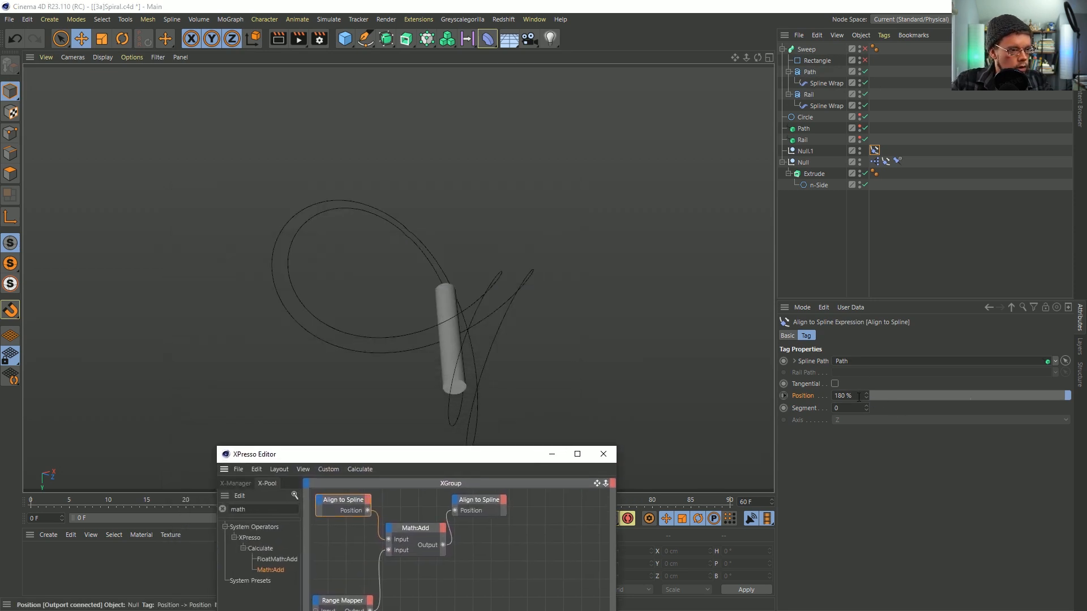
left_click_drag(865, 398, 866, 335)
left_click_drag(467, 286, 396, 272, "alt")
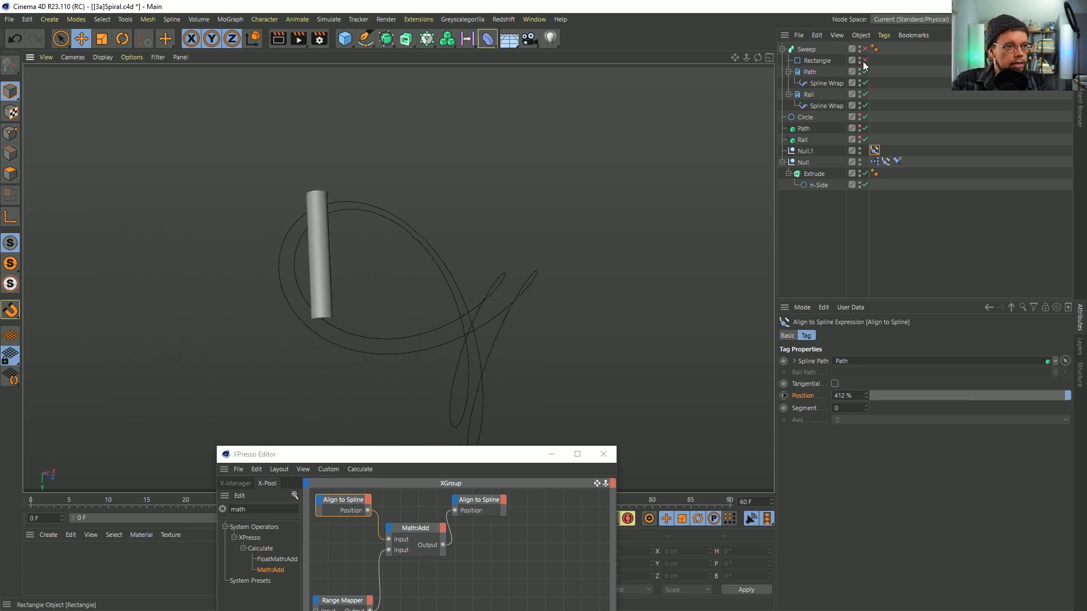
Enable the Sweep and its Rectangle to show the swept helix around the cylinder
left_click_drag(865, 60, 865, 49)
left_click_drag(441, 243, 490, 282, "alt")
left_click_drag(497, 460, 288, 321)
mouse_move(427, 262)
left_mouse_down("alt")
mouse_move(517, 239)
mouse_move(443, 250)
left_mouse_up("alt")
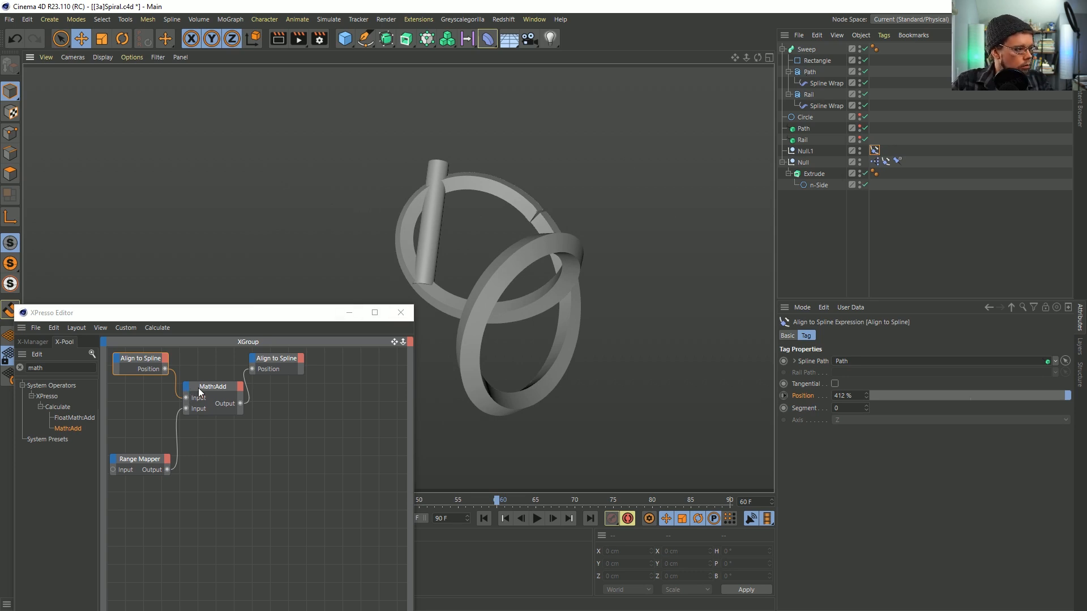
left_click_drag(452, 216, 480, 218, "alt")
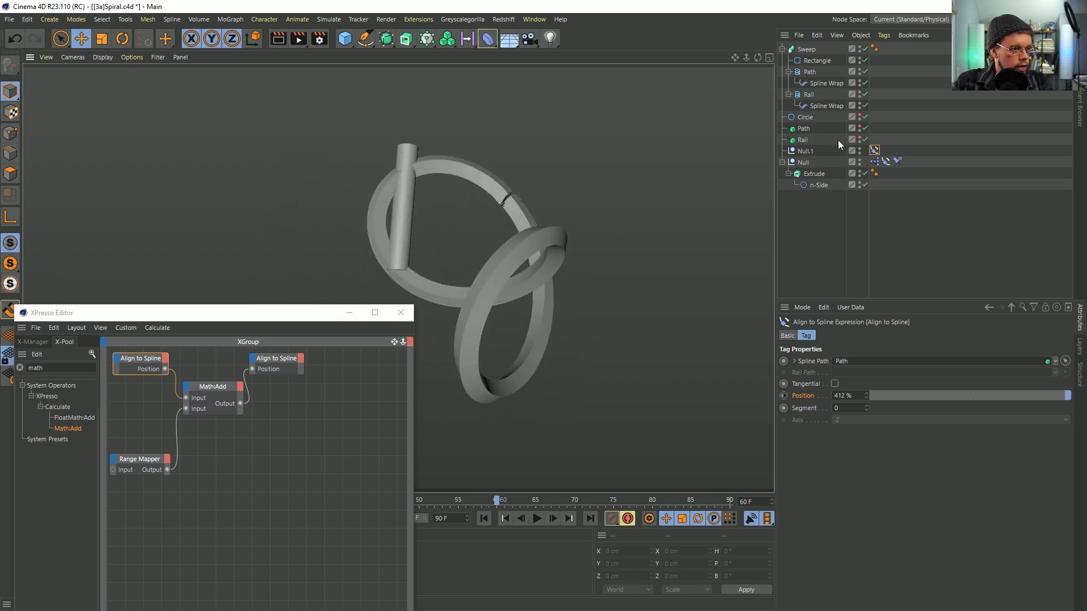
Set Null.1's Align to Spline Position to 0 % and check the driven Position on the Null's Align to Spline tag
left_click_drag(898, 401, 444, 234)
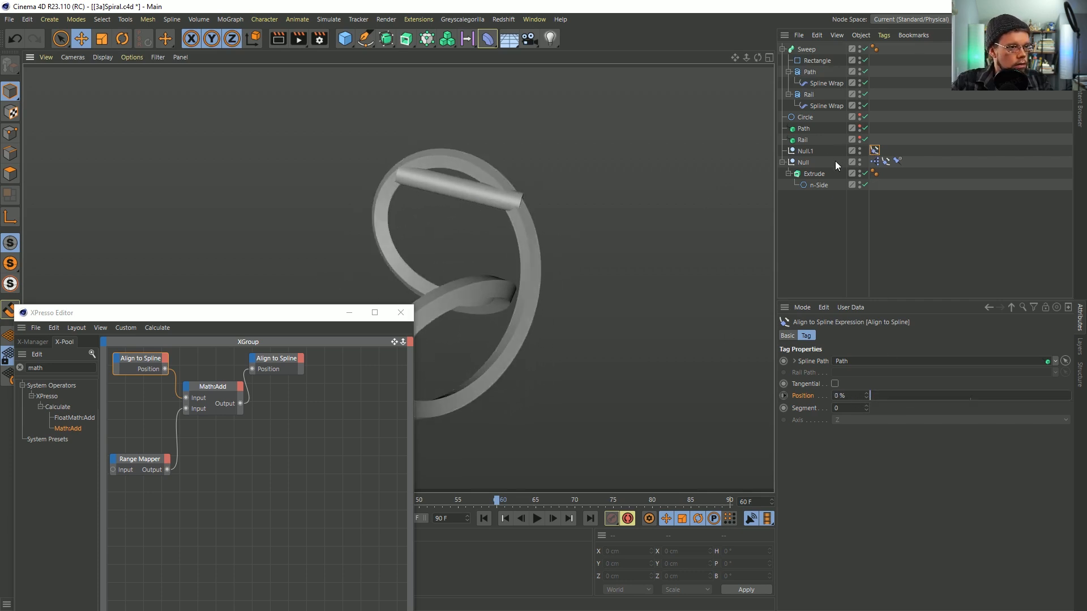
left_click(886, 162)
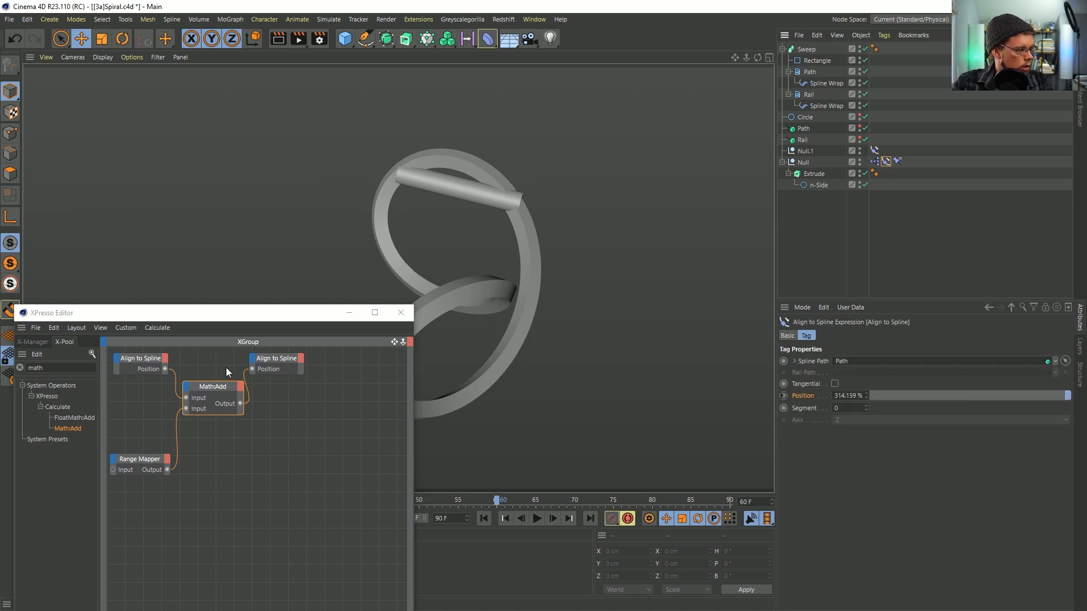
left_click(232, 388)
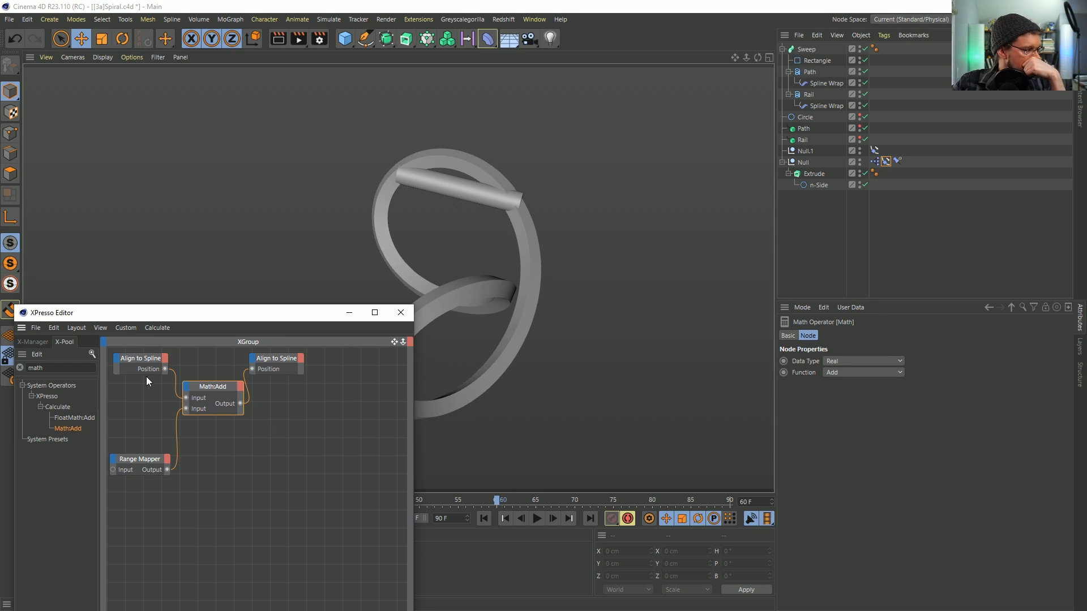
left_click(886, 162)
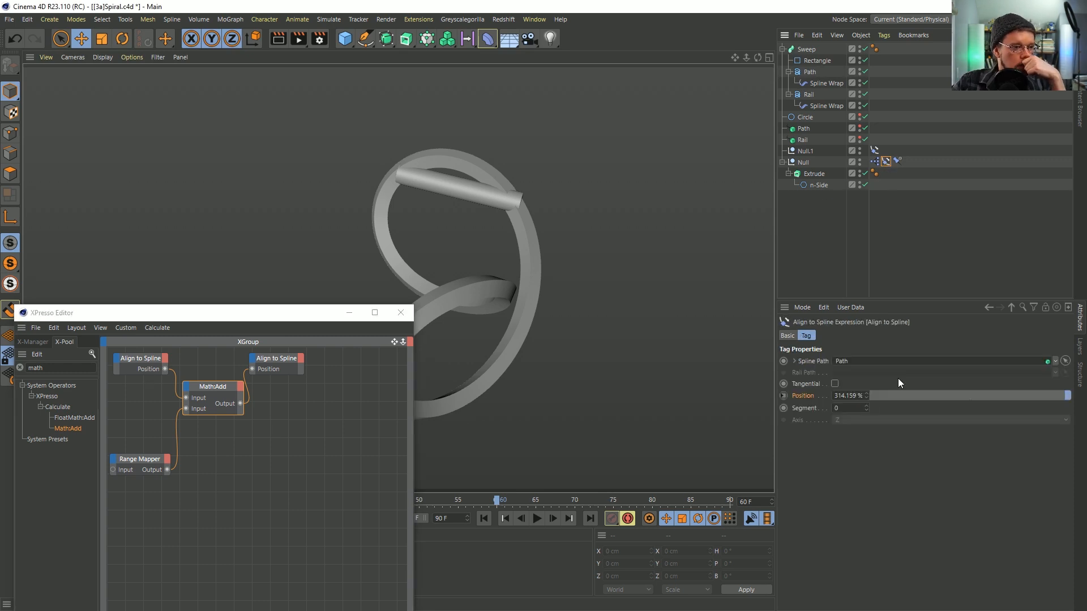
Delete the Range Mapper node and set the Math:Add node's second Input to 0.5
left_click(157, 463)
key("Delete")
left_click(224, 391)
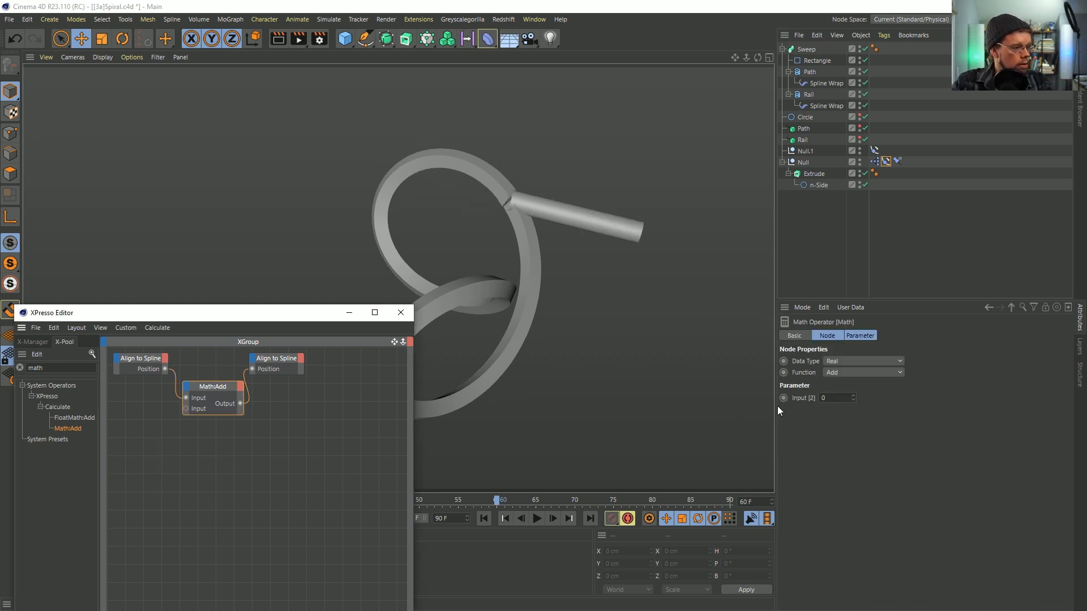
left_click(829, 398)
type("0.5")
key("Return")
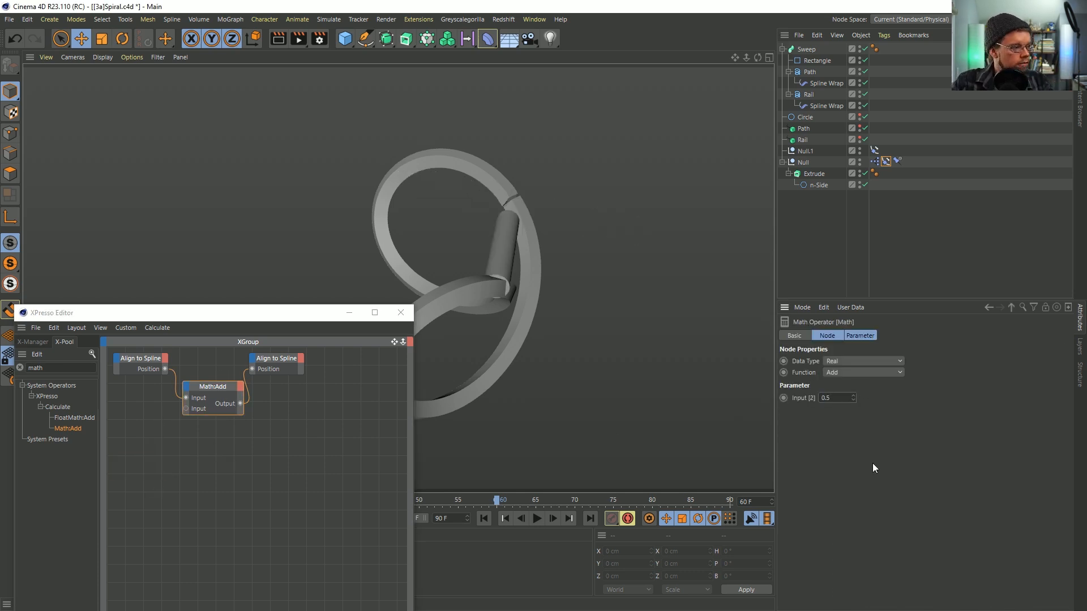
Lengthen the cylinder by setting the Extrude's Offset to 1412 cm so it spans the swept loop
left_click_drag(527, 221, 368, 249, "alt")
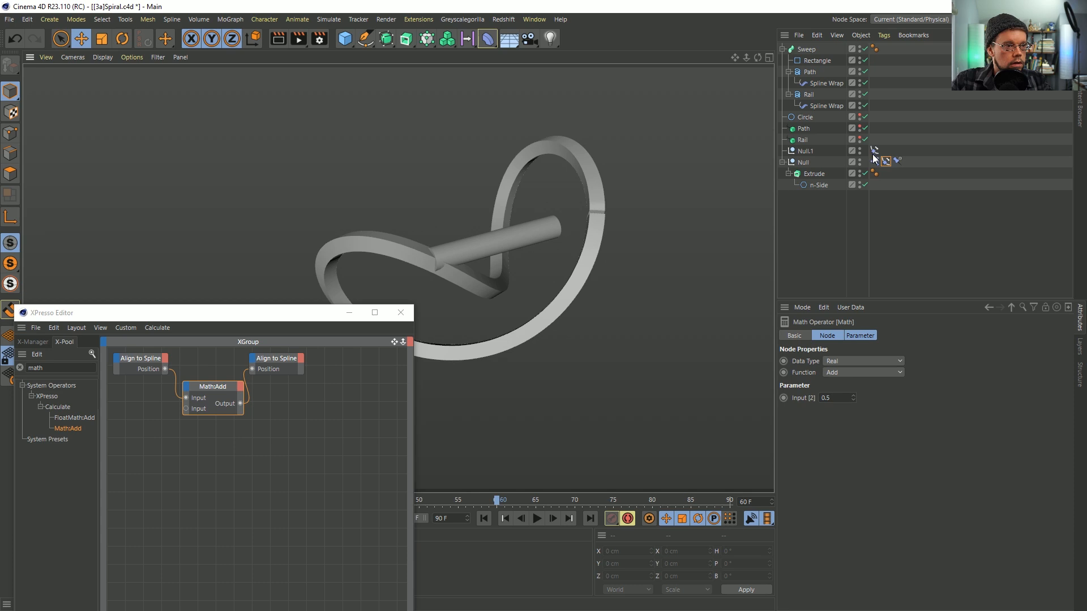
left_click_drag(535, 223, 514, 228, "alt")
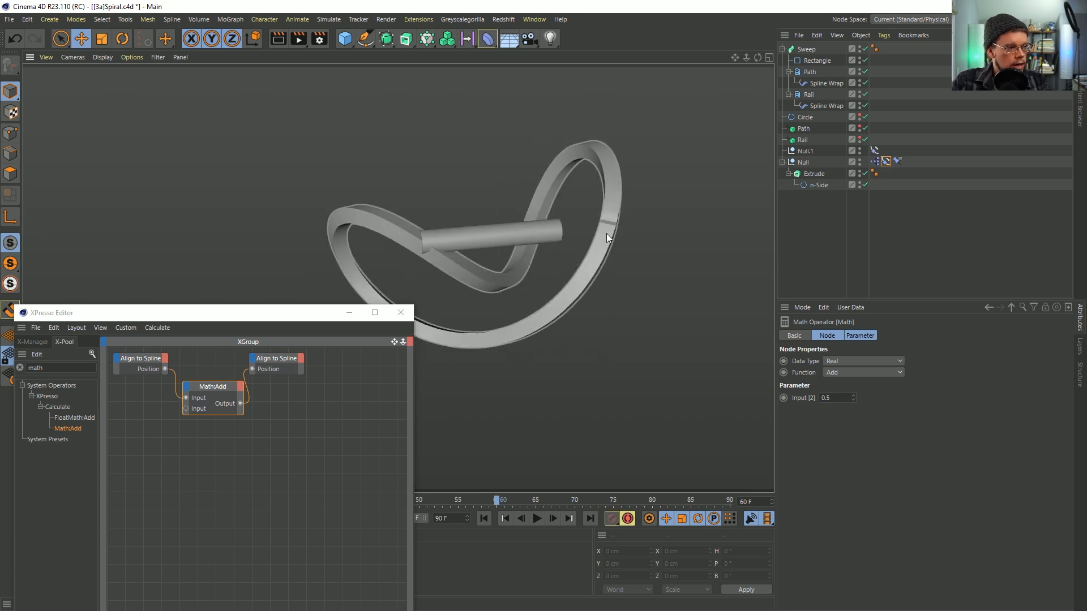
left_click(819, 176)
left_click_drag(886, 373, 911, 373)
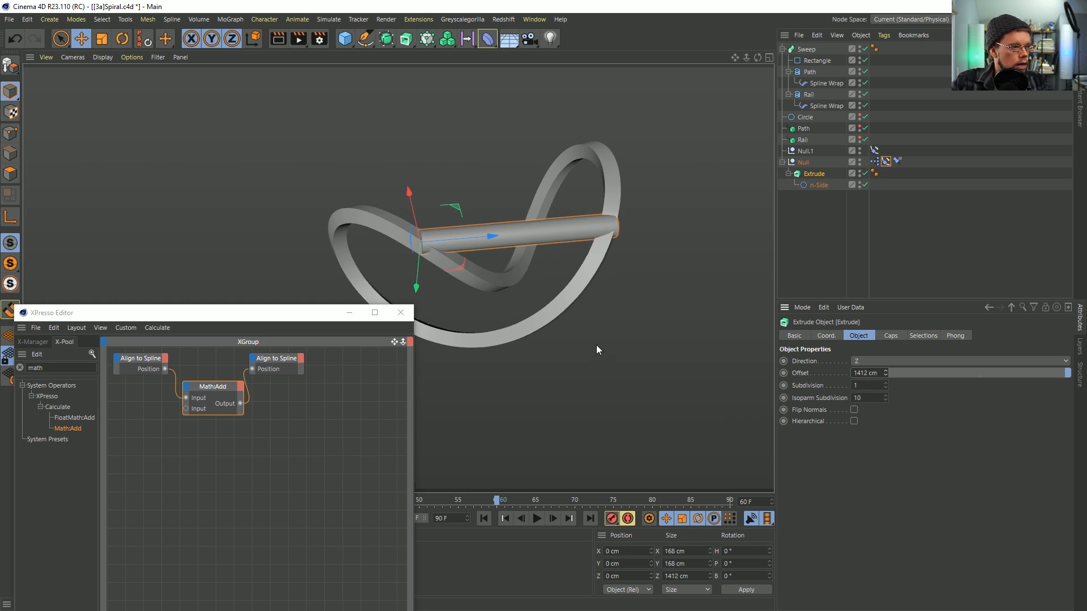
Run the Position of Null.1's Align to Spline tag along the path and leave it at 100 %
left_click(875, 150)
left_click_drag(874, 396, 1037, 393)
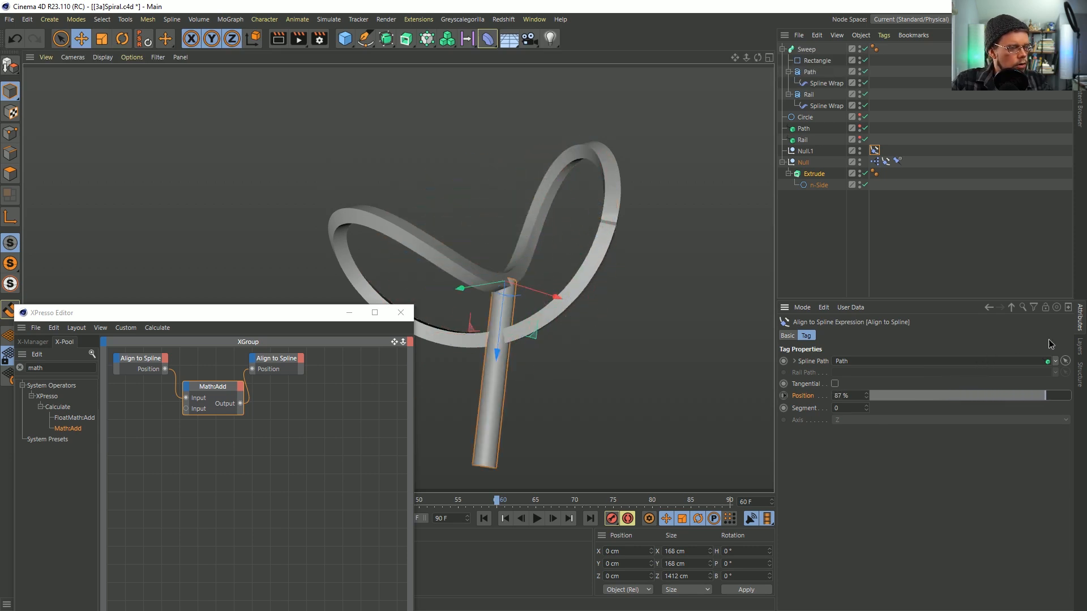
left_click_drag(1041, 344, 1071, 396)
left_click_drag(414, 264, 759, 210, "alt")
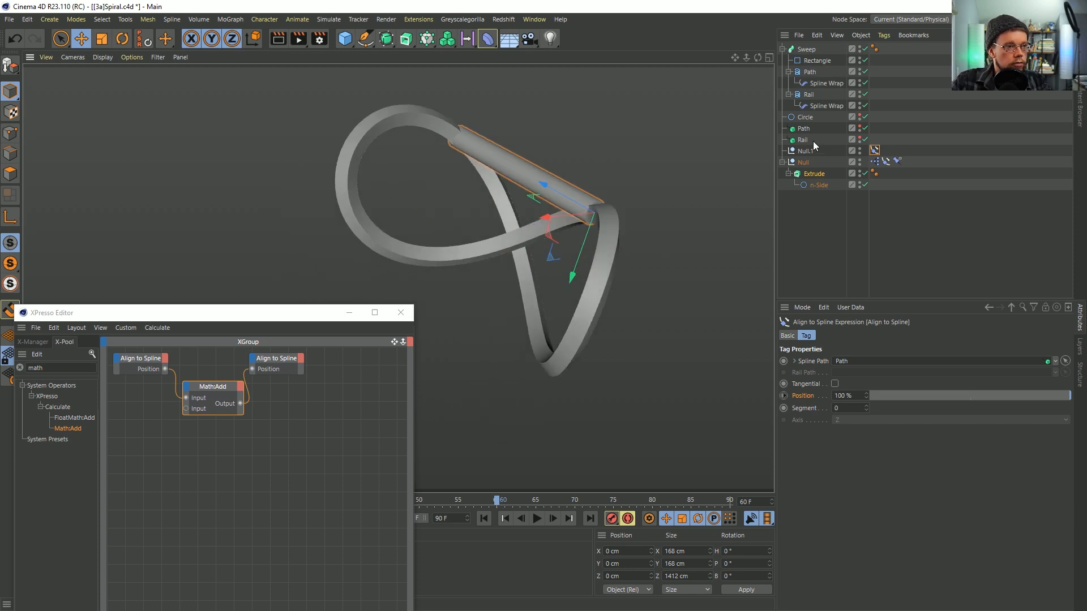
Set the Banking of both Spline Wraps to 1664° and advance the timeline to frame 65 to update the cylinder
left_click(823, 84)
left_click(822, 105, "ctrl")
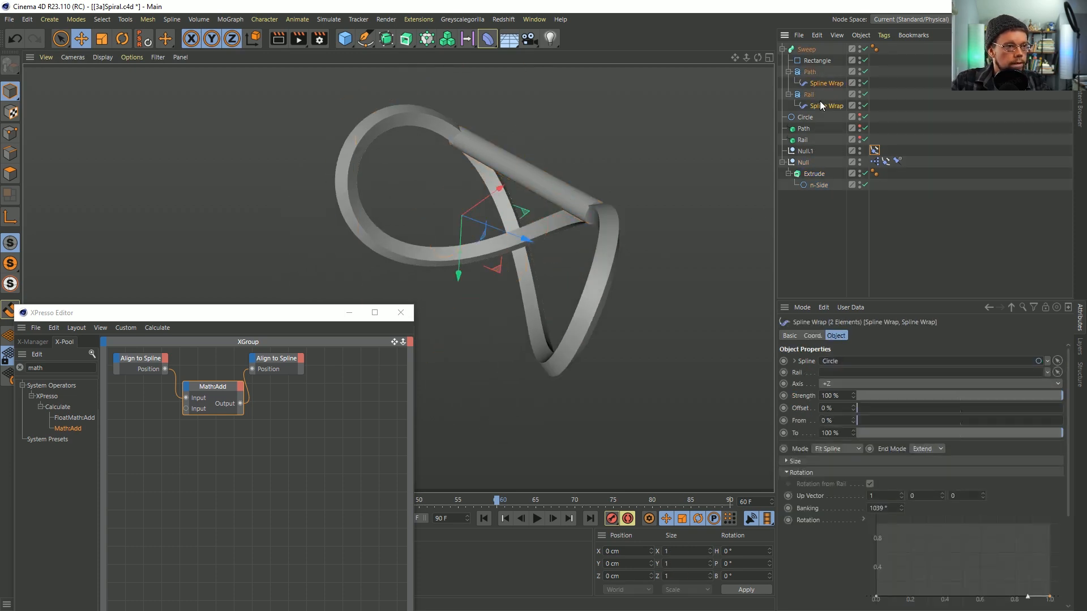
left_click_drag(905, 514, 860, 529)
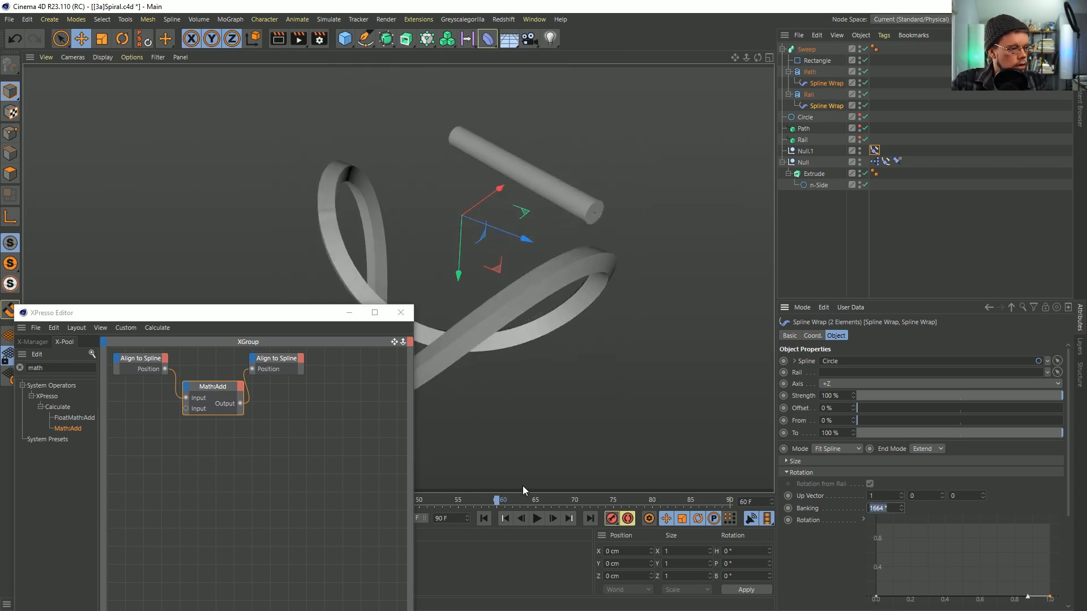
left_click(552, 518)
left_click(553, 519)
left_click(552, 519)
left_click(553, 519)
left_click(553, 519)
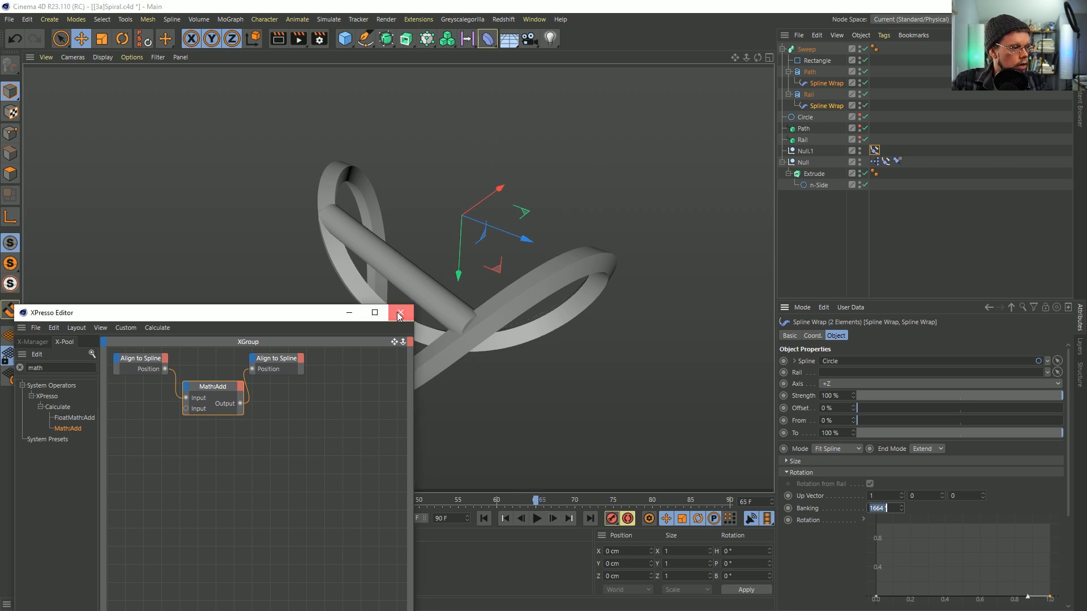
Close the XPresso Editor, play the animation while changing the Spline Wraps' Banking, and return to frame 0
left_click(400, 313)
left_click(537, 518)
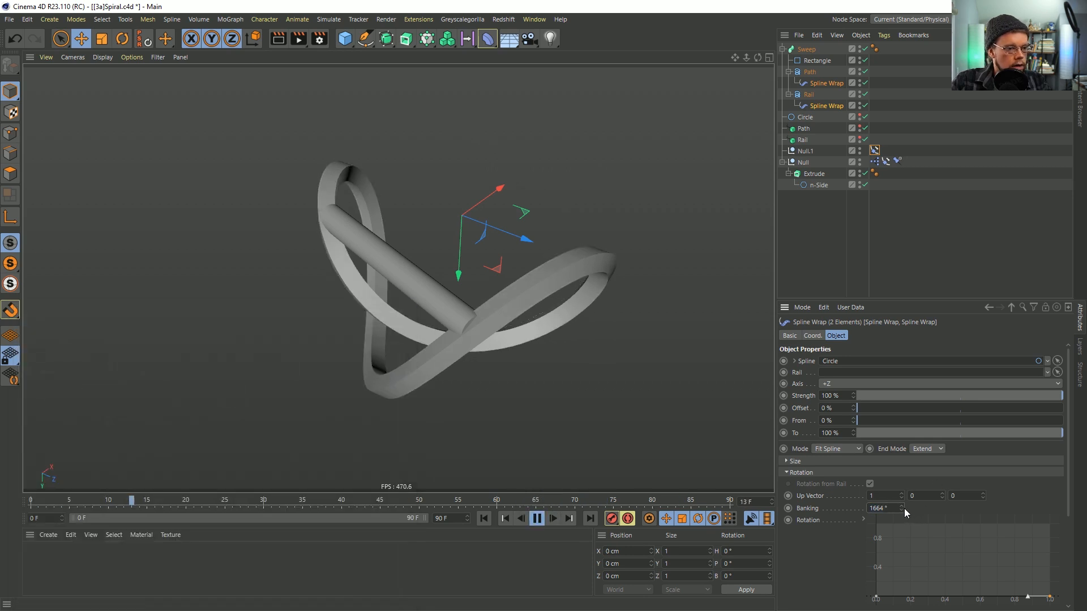
left_click(536, 519)
left_click(485, 519)
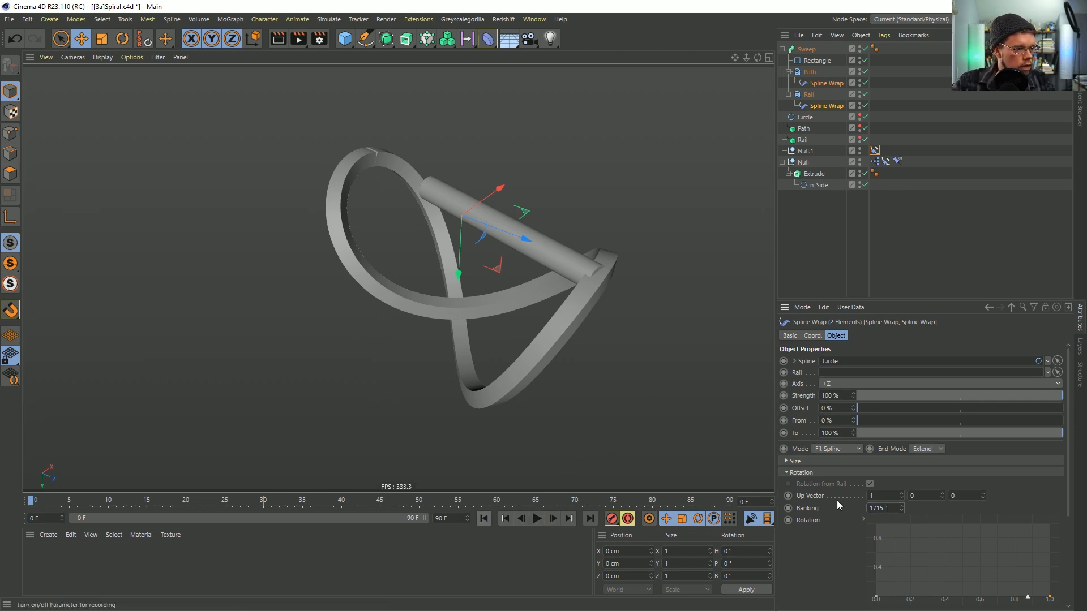
Set the Banking of both Spline Wraps to 0°
type("0")
key("Return")
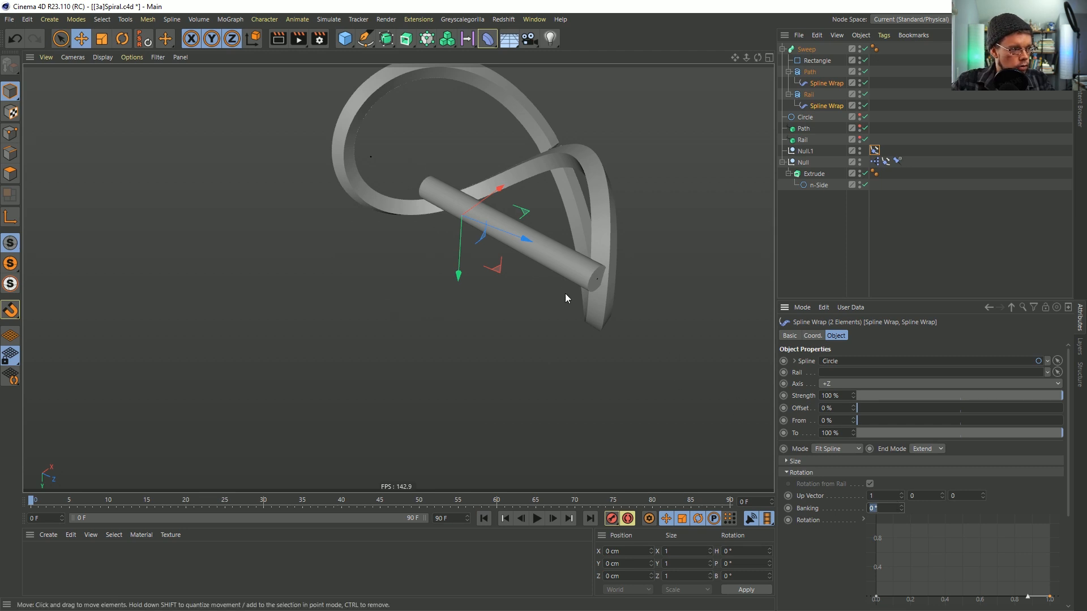
Keyframe the Banking of both Spline Wraps at frame 0 and set the project's default key interpolation to Linear
middle_click_drag(592, 314, 539, 376, "alt")
mouse_move(539, 376)
left_mouse_down("alt")
mouse_move(529, 361)
mouse_move(541, 370)
left_mouse_up("alt")
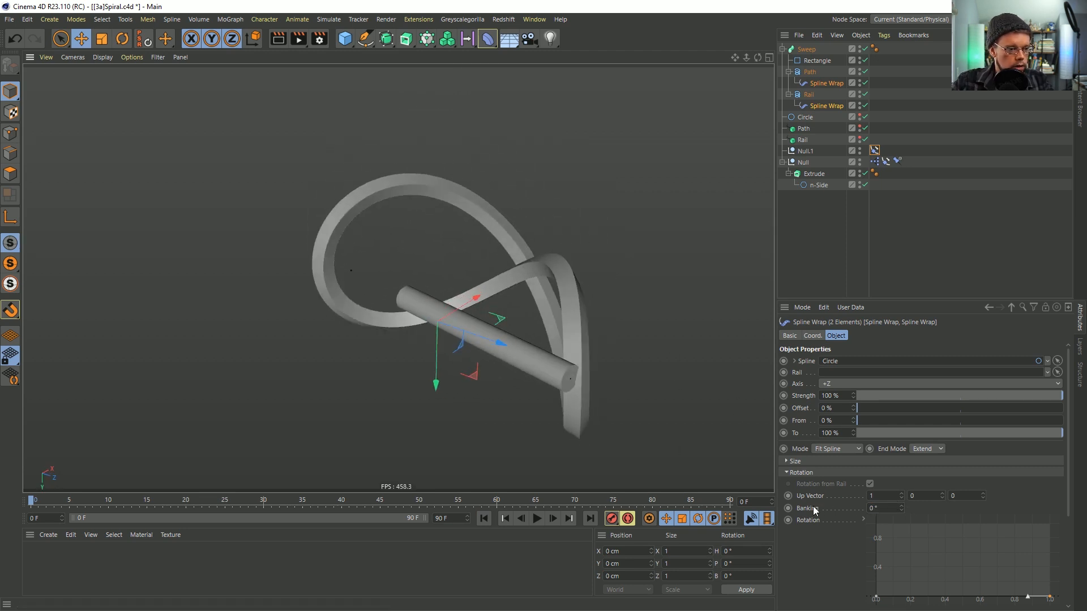
left_click(788, 508)
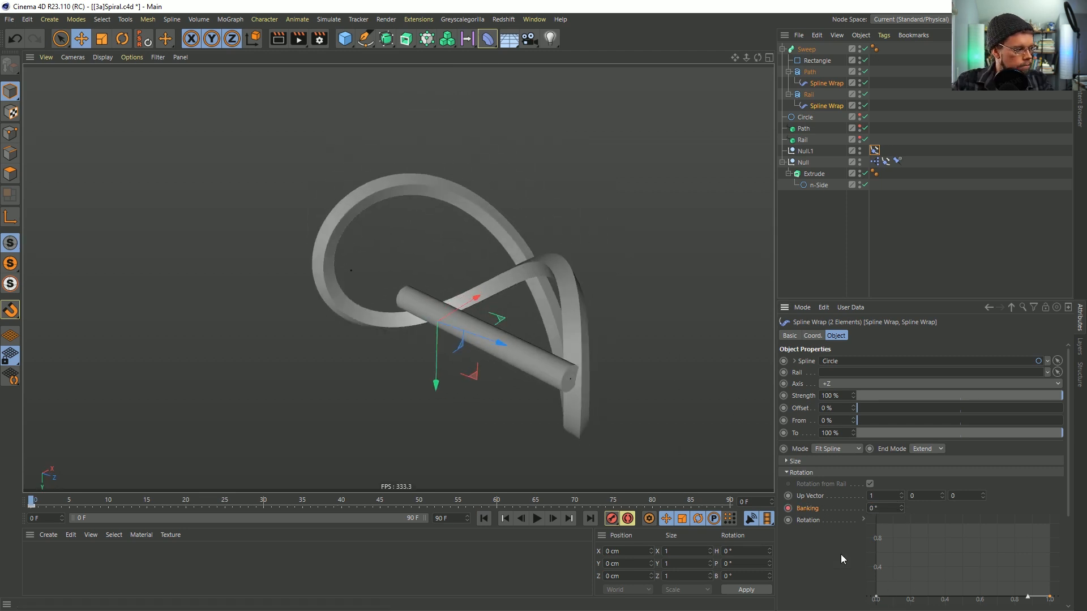
key("ctrl+d")
left_click(901, 384)
left_click(892, 409)
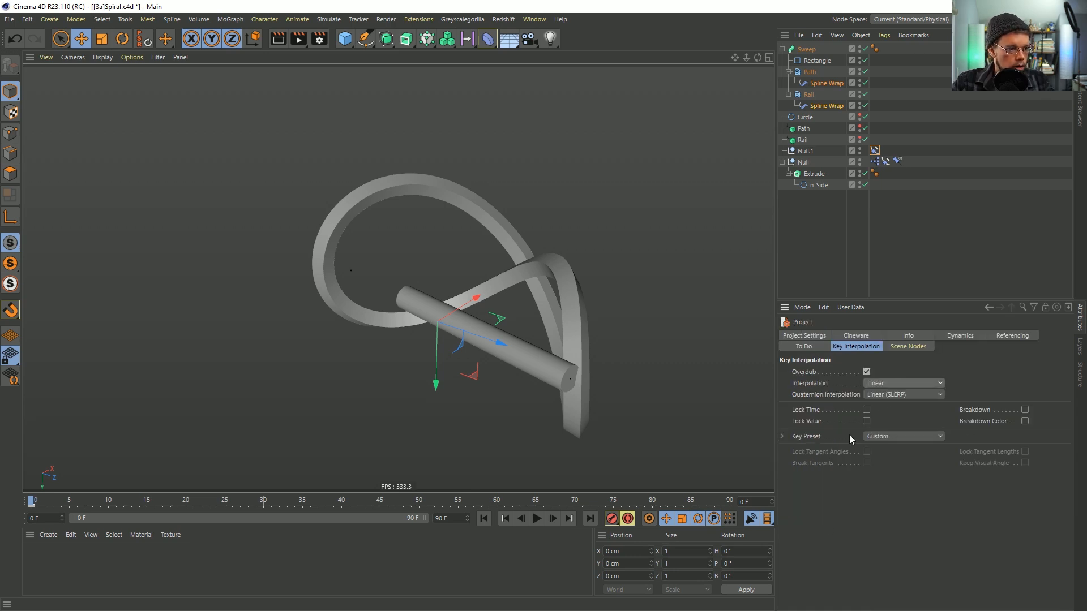
Reselect the Spline Wraps and keyframe their Banking from 0° at frame 0 to 360° at frame 90
left_click(819, 105)
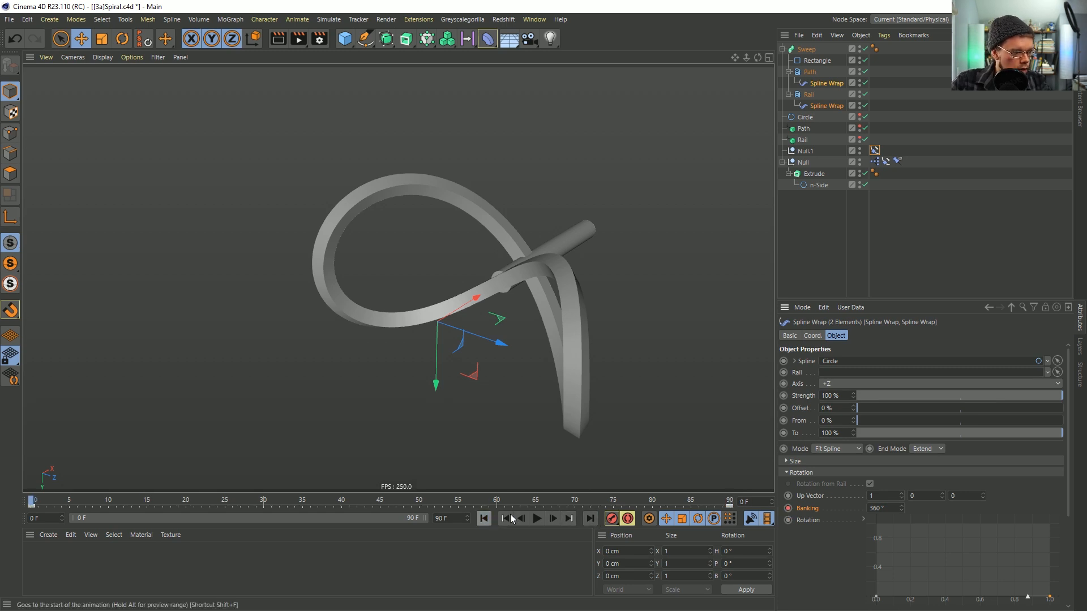
type("0")
key("Return")
left_click(790, 507)
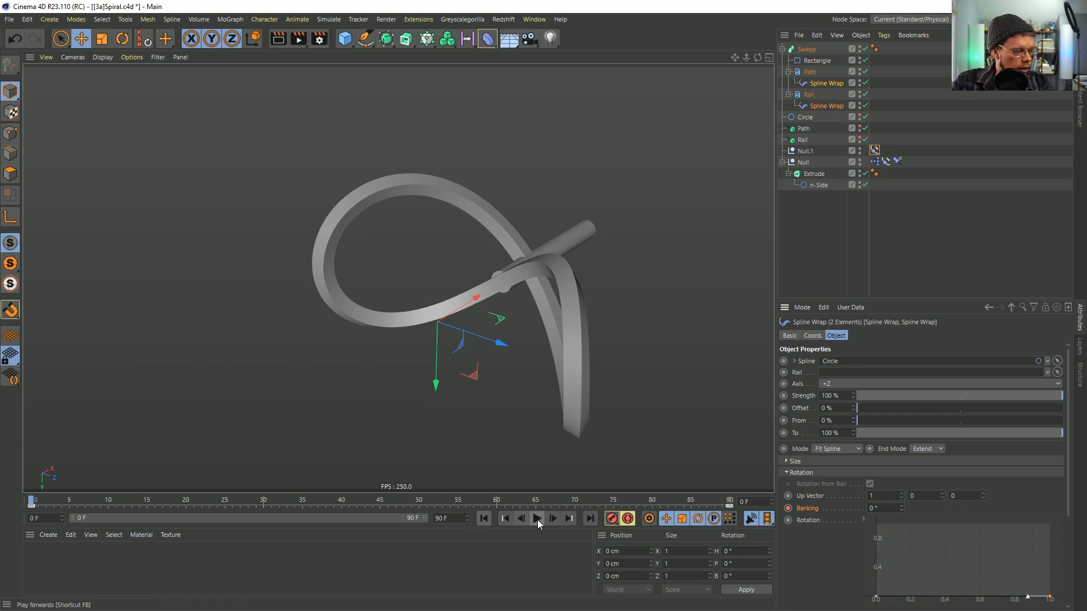
Play the animation while varying the Position of Null.1's Align to Spline tag, ending at 0 %
left_click(537, 519)
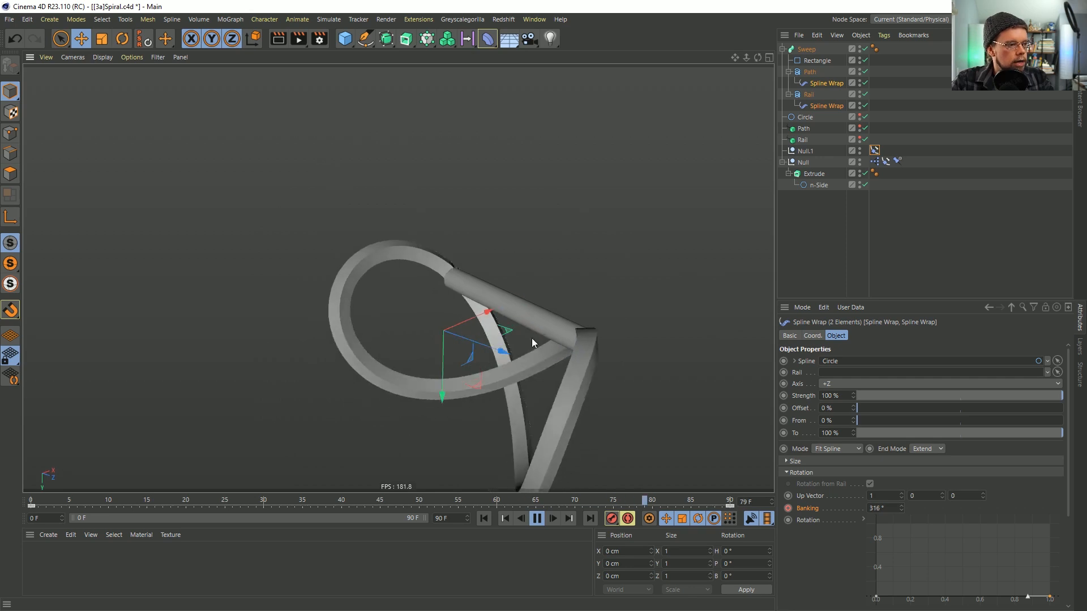
left_click(874, 174)
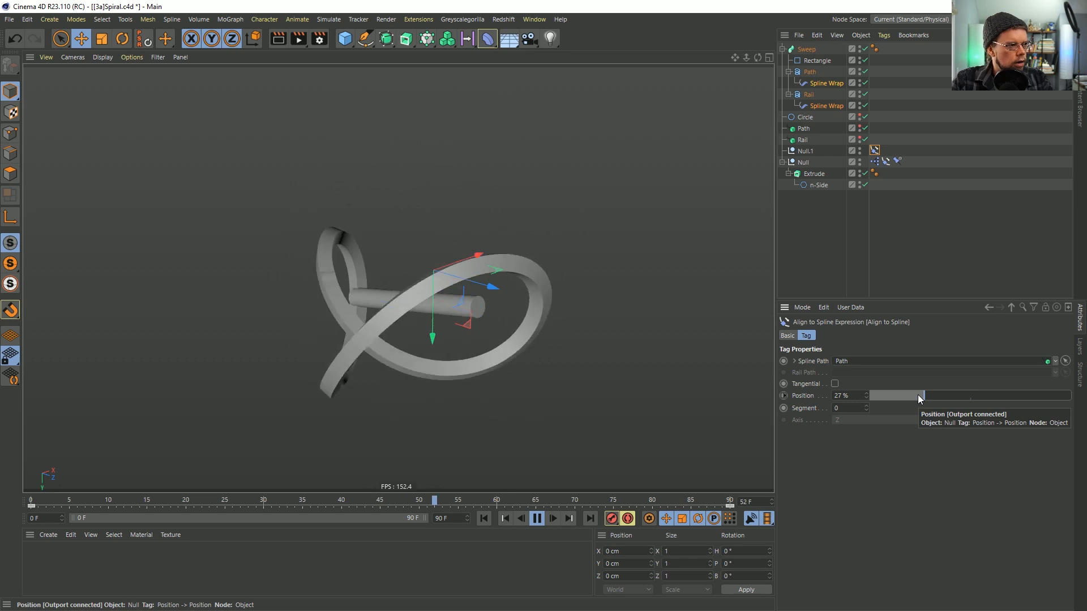
left_click_drag(918, 395, 961, 401)
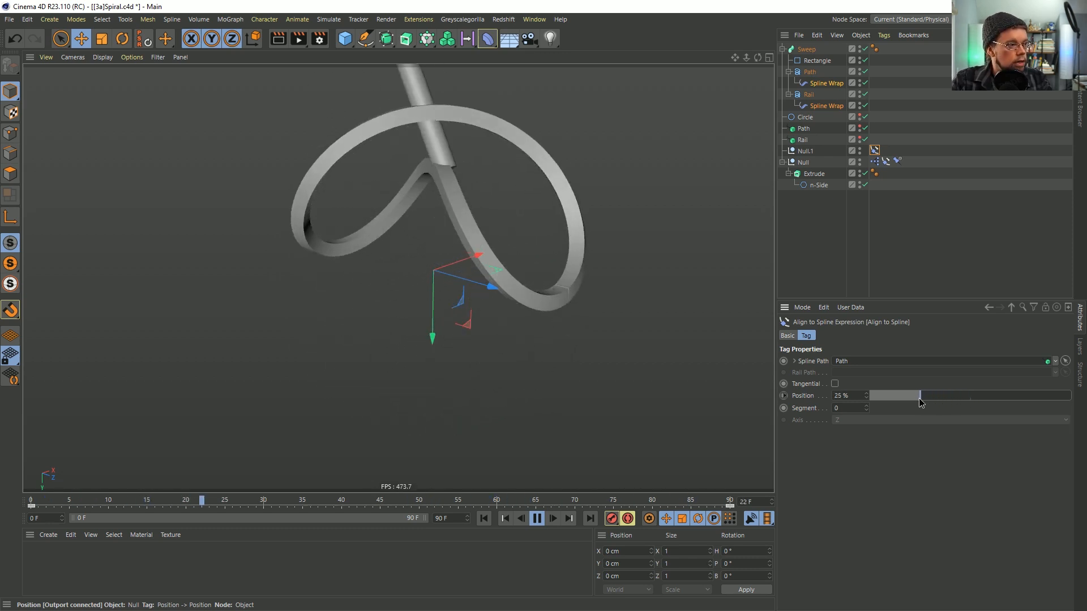
left_click_drag(479, 228, 372, 230, "alt")
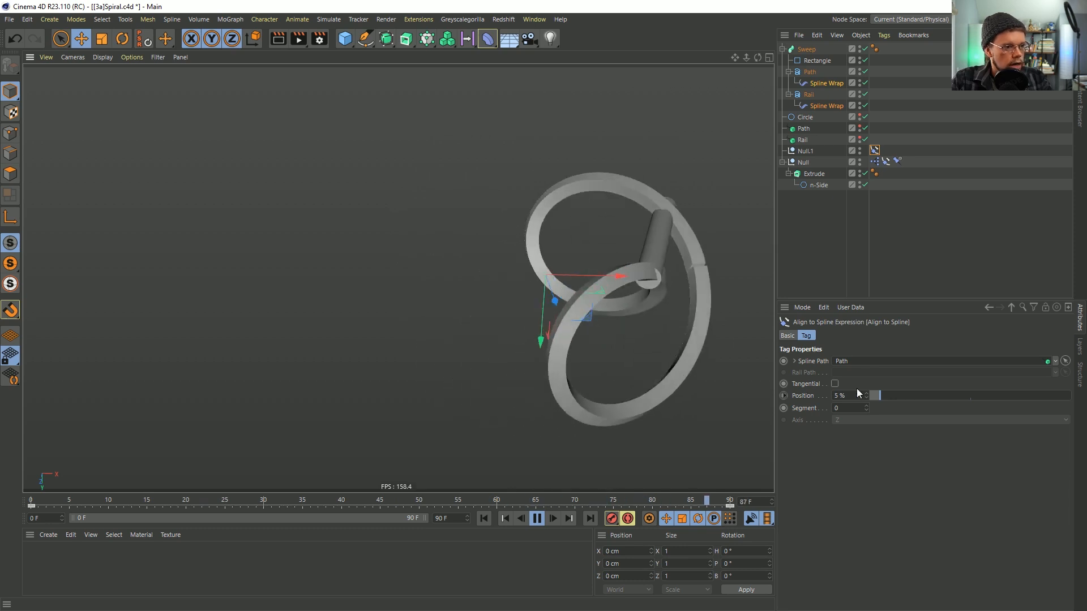
left_click_drag(881, 393, 923, 396)
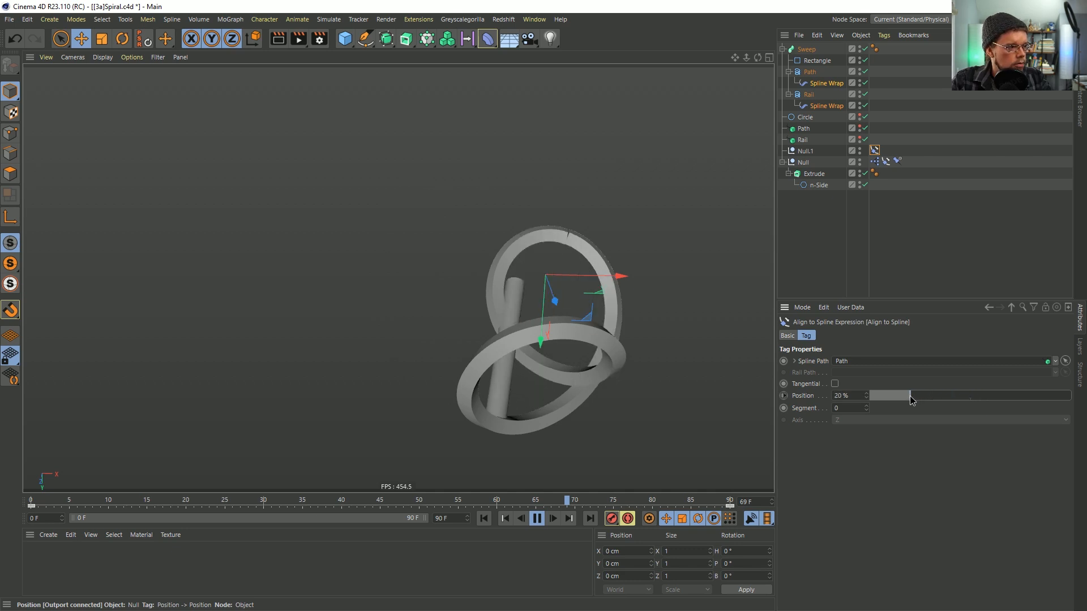
left_click_drag(886, 400, 852, 397)
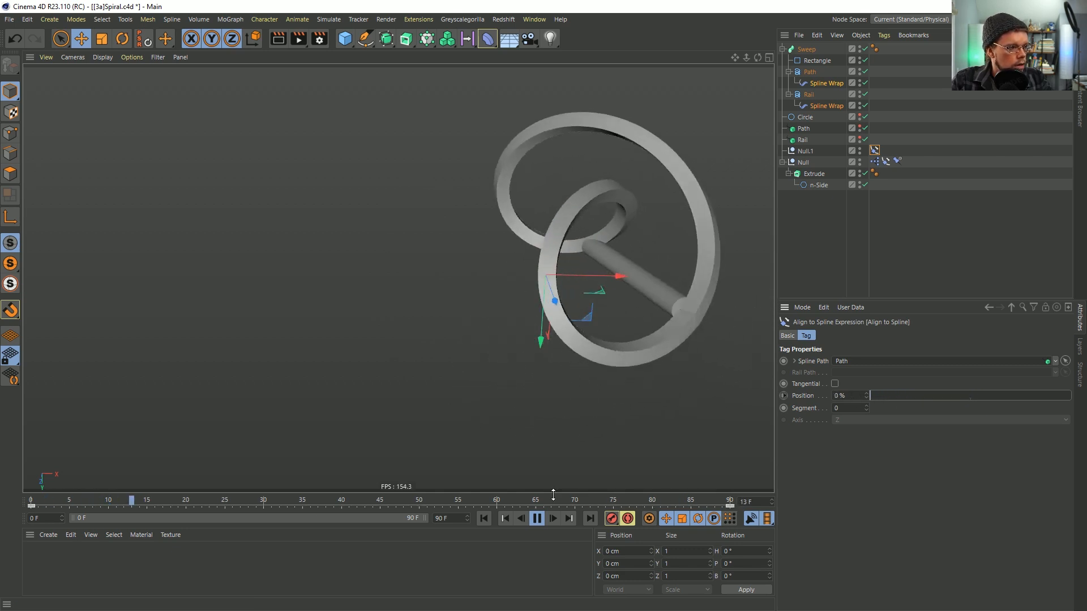
Inspect the helix end-on at frame 0 and compare the animation with the Instagram reference video in the browser
left_click_drag(504, 276, 501, 252, "alt")
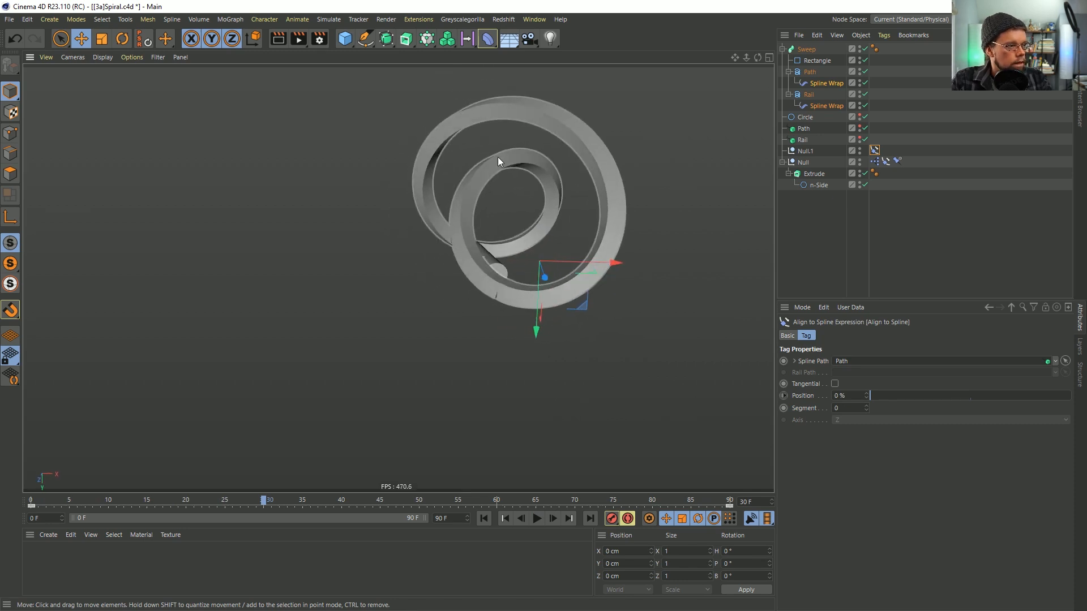
left_click_drag(500, 151, 514, 434, "alt")
left_click_drag(253, 501, 13, 528)
left_click_drag(691, 282, 677, 279, "alt")
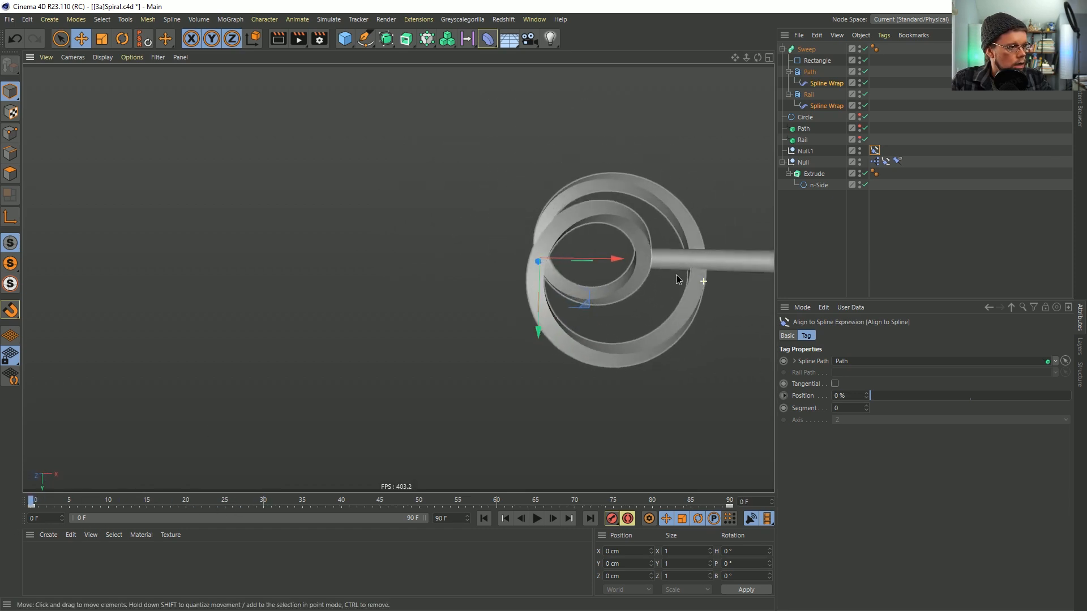
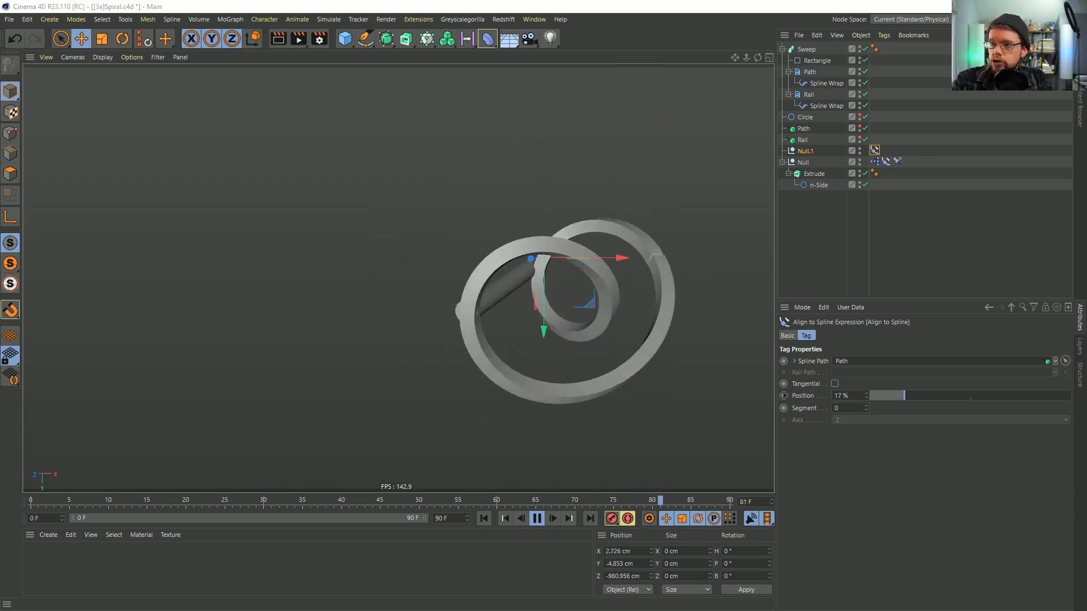
key("alt+Tab")
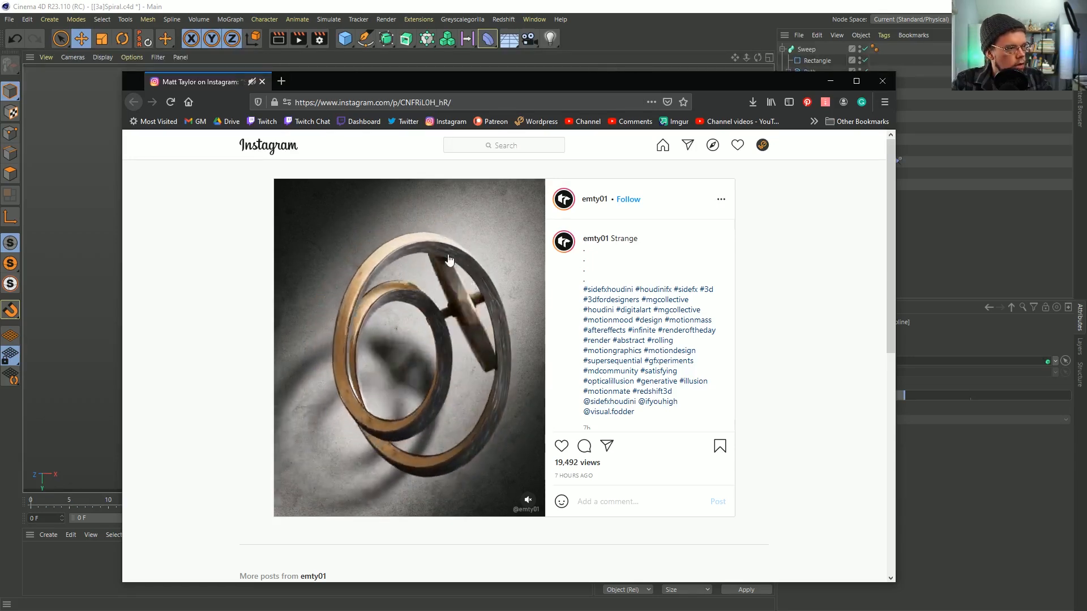
left_click(743, 15)
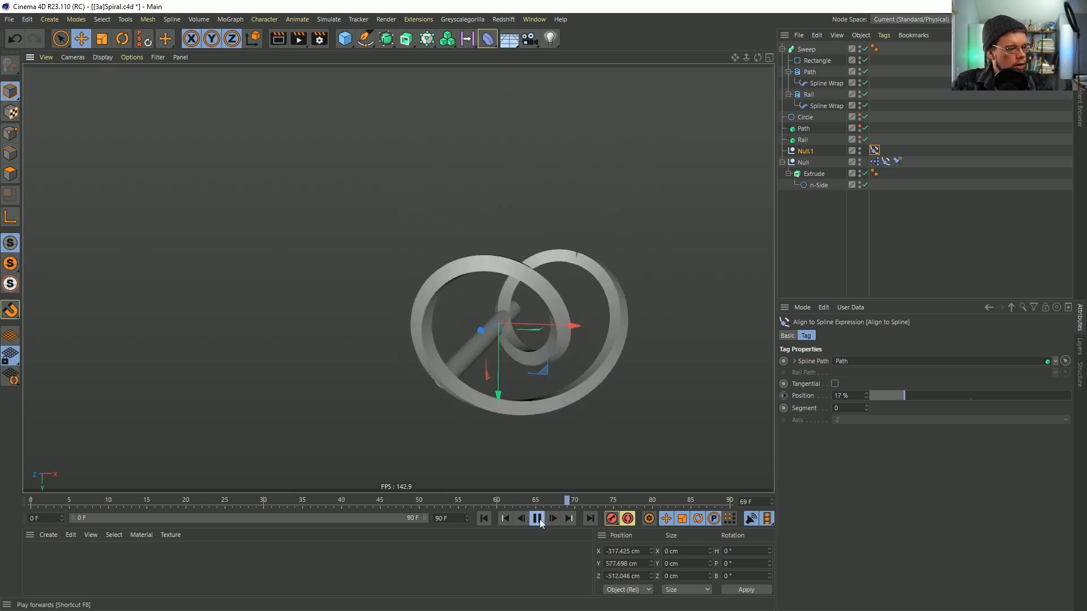
Reopen the XPresso expression on Null and try Math:Add Input [2] offsets of 0.25 and 0.75
double_click(875, 162)
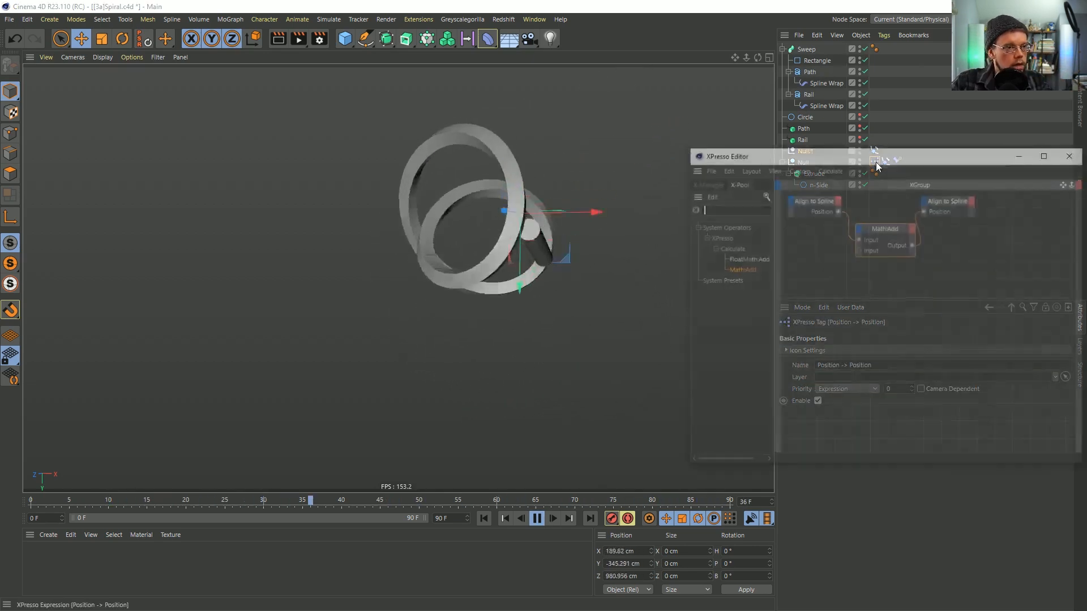
left_click_drag(892, 154, 326, 400)
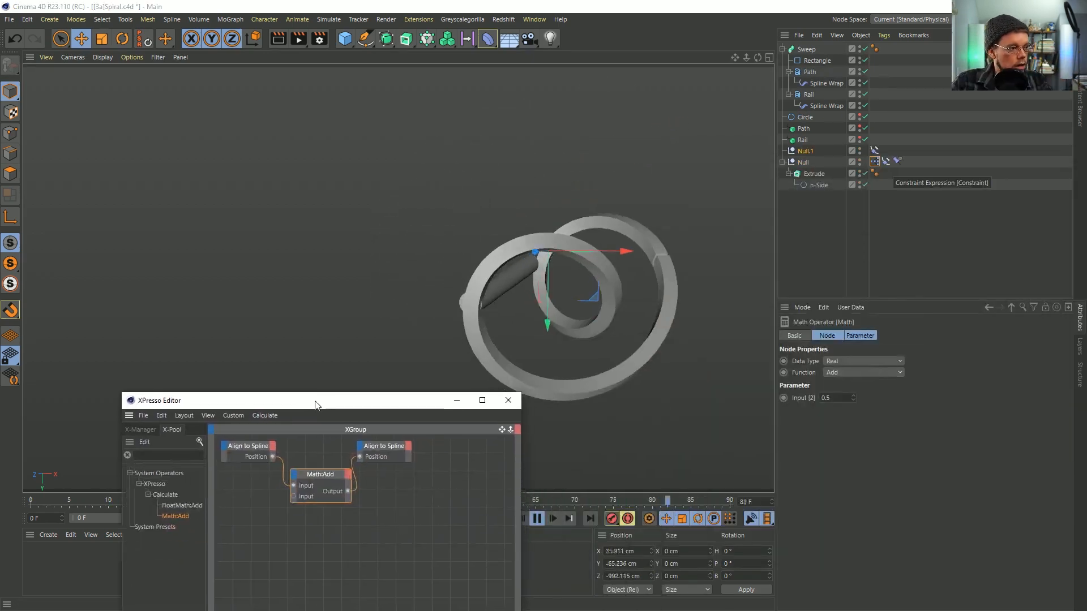
left_click(833, 398)
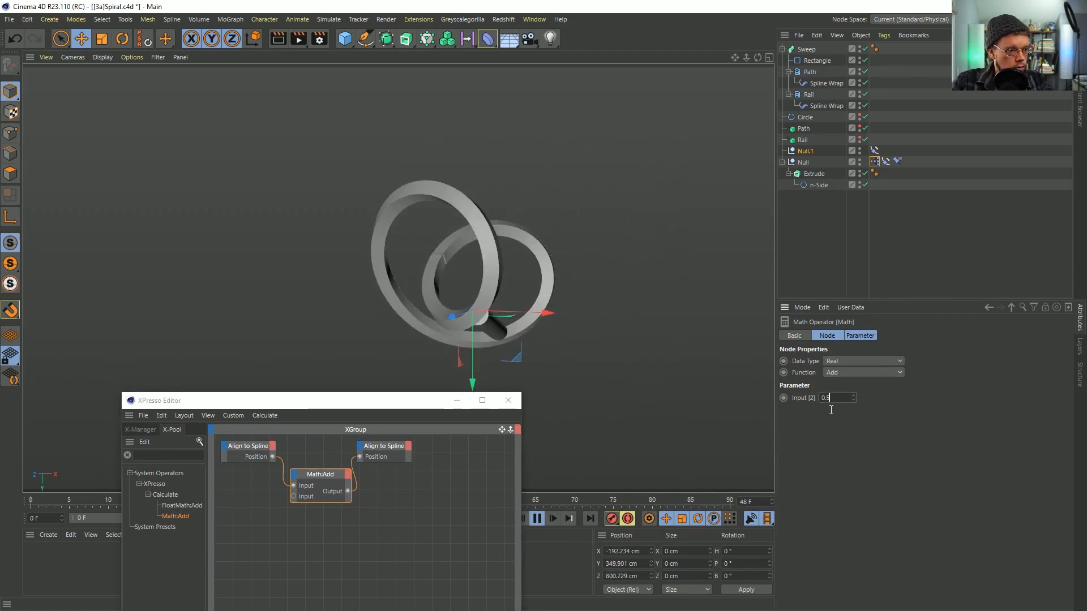
type("2")
key("Return")
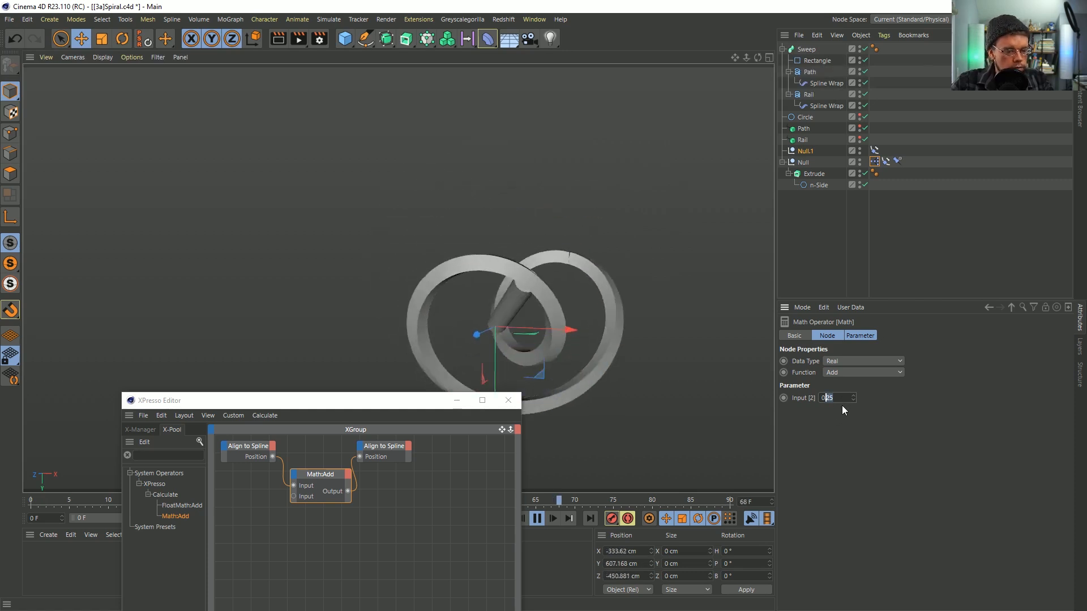
type("75")
key("Return")
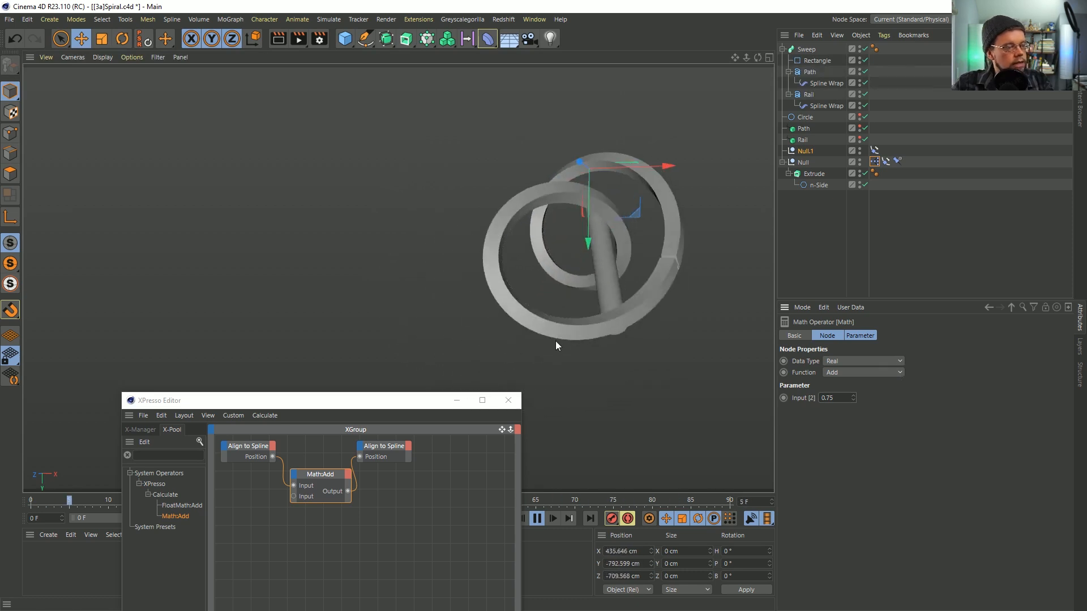
Try an offset of 0.25 again in the Math:Add node, restore Input [2] to 0.5 and close the XPresso Editor
left_click(832, 398)
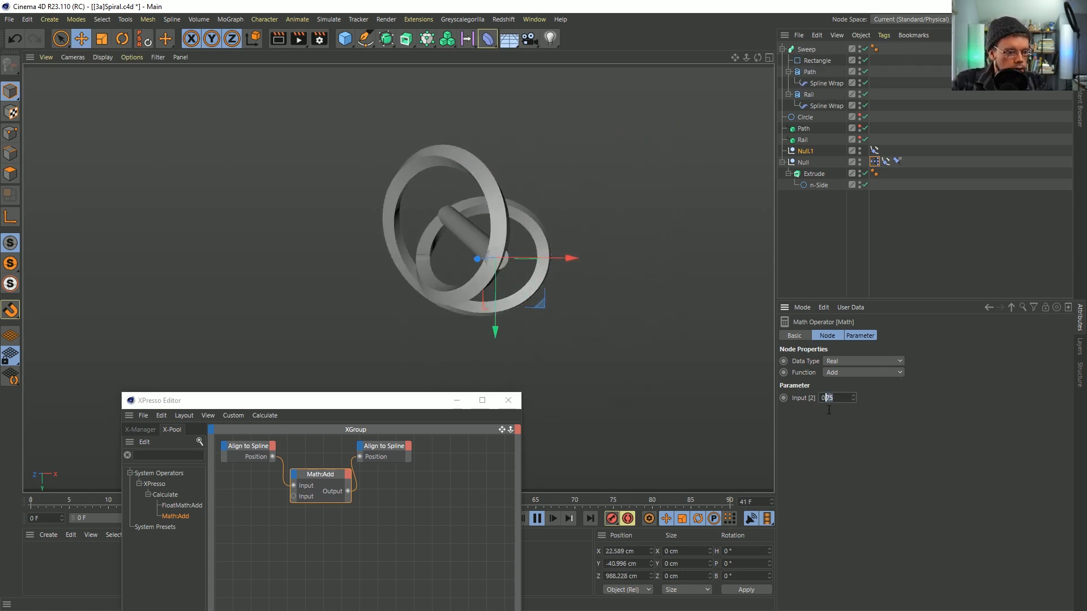
type("25")
key("Return")
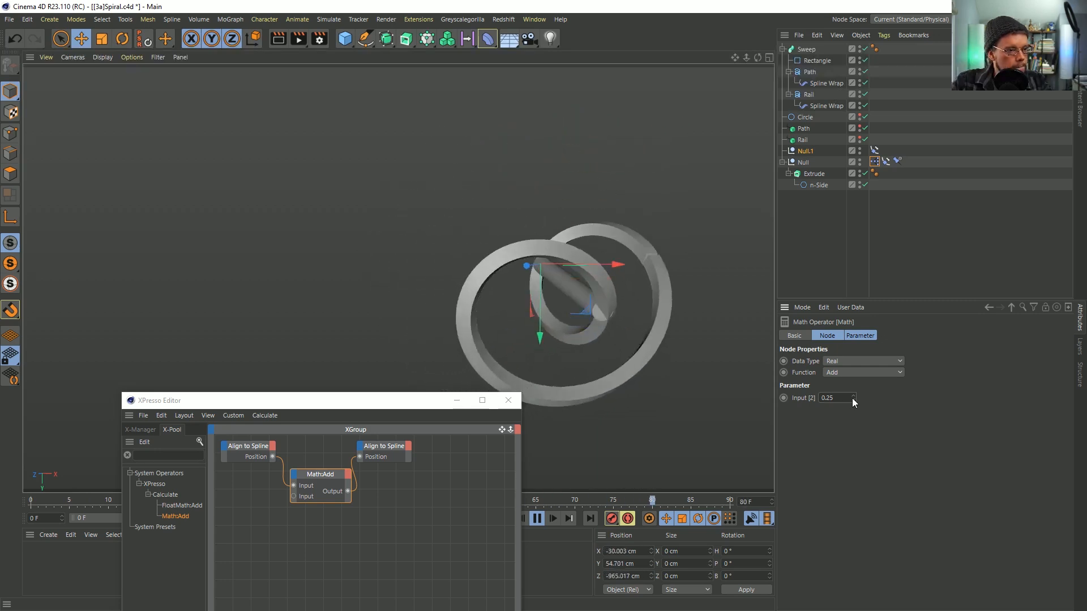
left_click(839, 401)
type("1")
key("Return")
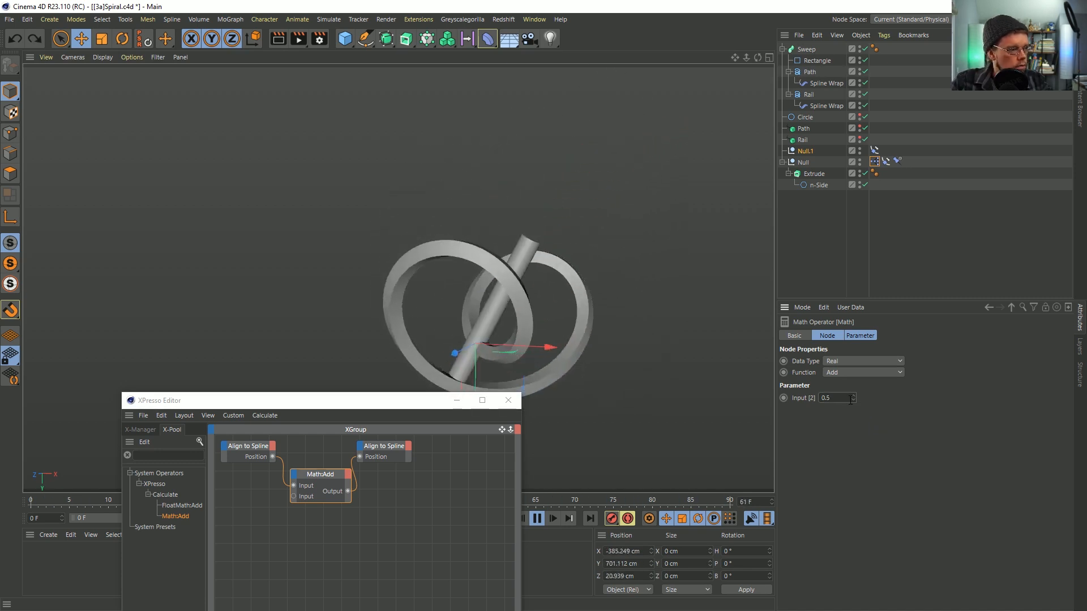
left_click(509, 400)
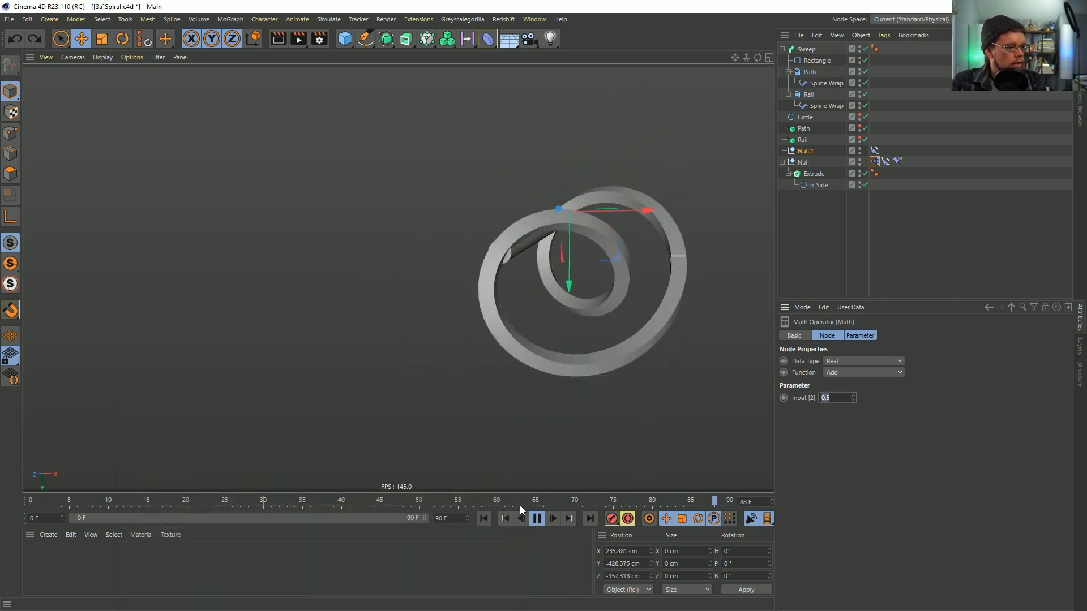
Stop the playback, step a few frames forward from the start to update the cylinder, and return to frame 0
left_click(537, 519)
left_click(484, 518)
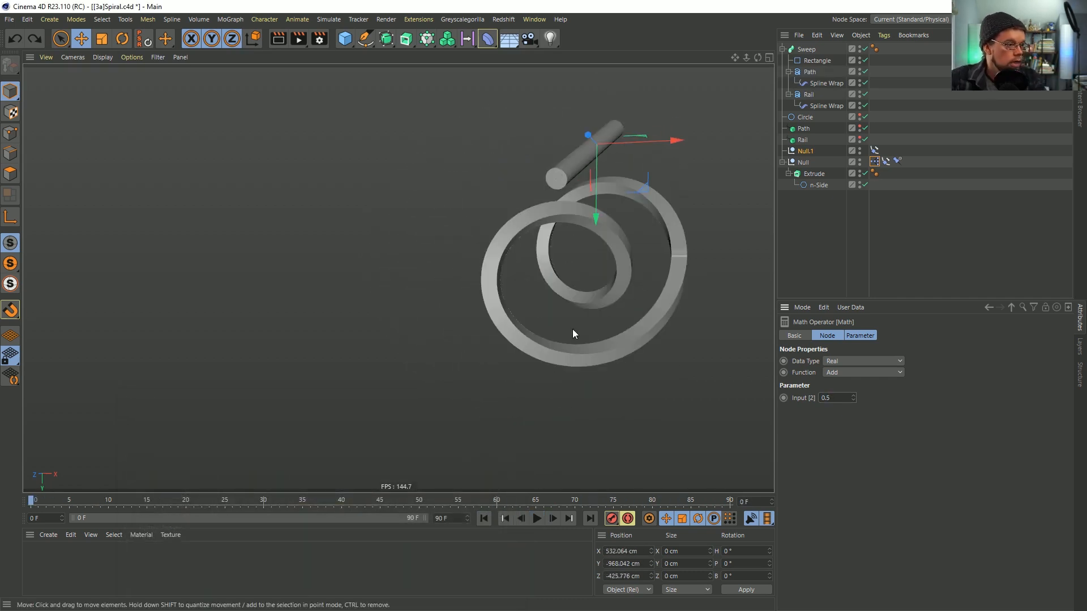
left_click(484, 519)
left_click(553, 518)
left_click(554, 518)
left_click(554, 518)
left_click(484, 518)
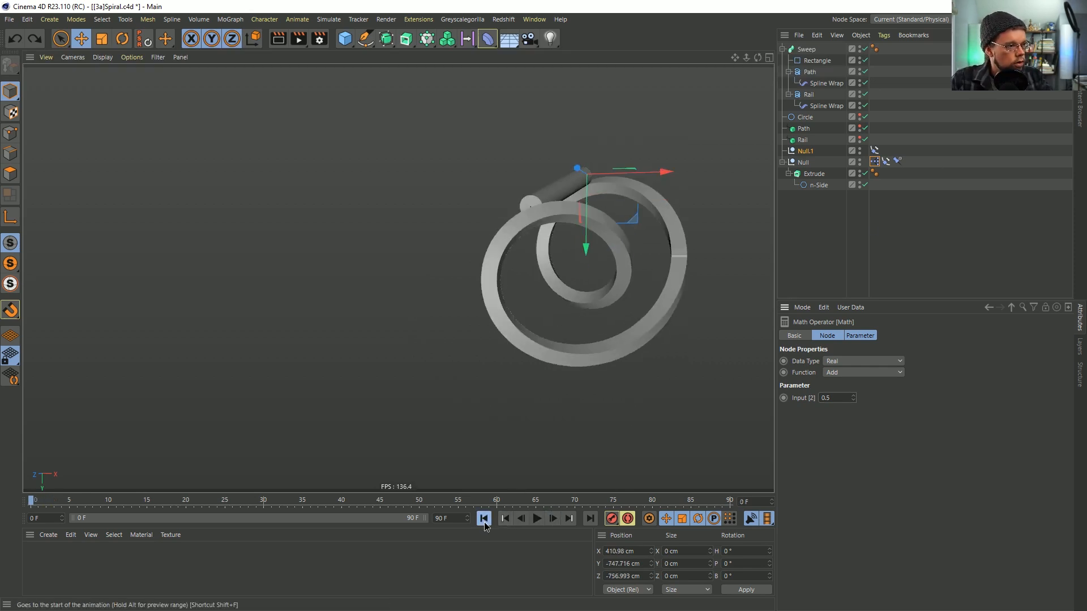
Select the Path Tracer and save the scene file [3a]Spiral.c4d
left_click(811, 134)
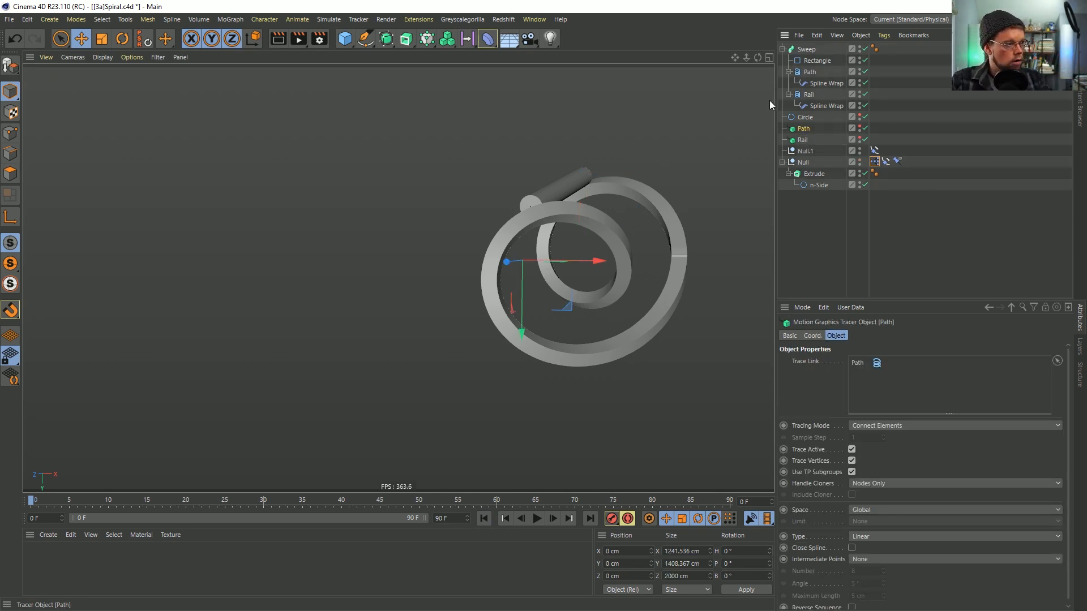
key("ctrl+s")
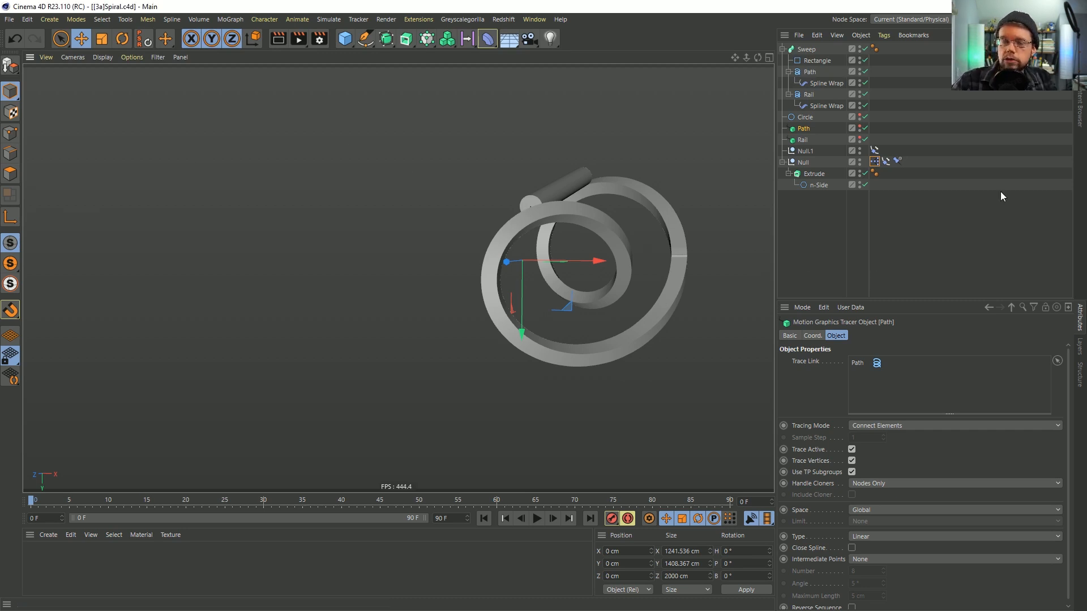
middle_click_drag(620, 228, 371, 250, "alt")
left_click_drag(369, 249, 399, 263, "alt")
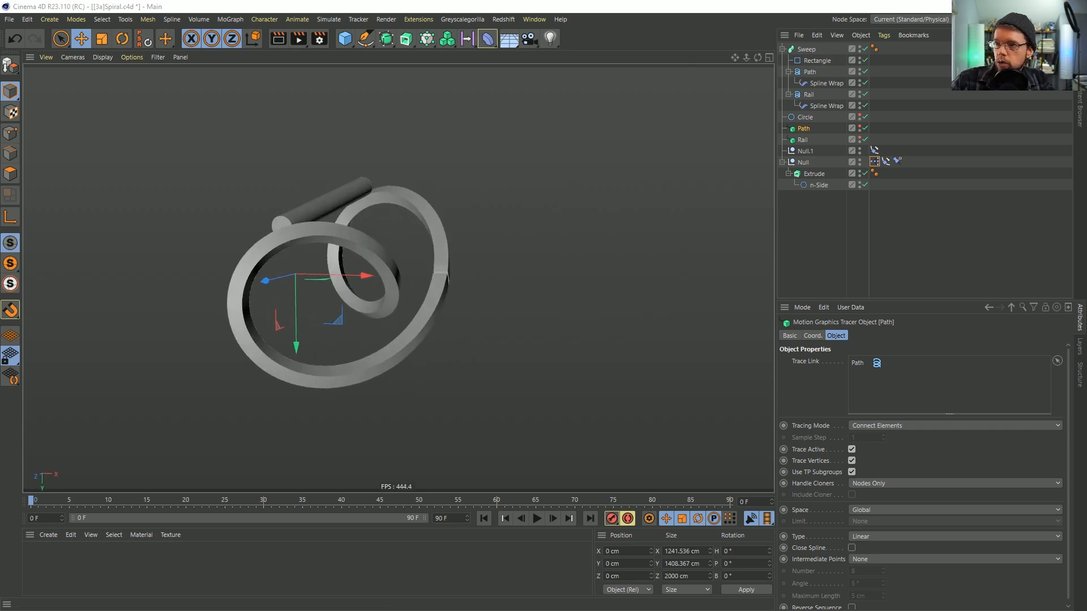
Switch to the browser, open rocketlasso.com in a new tab, view its Community page, and return to Cinema 4D
key("alt+Tab")
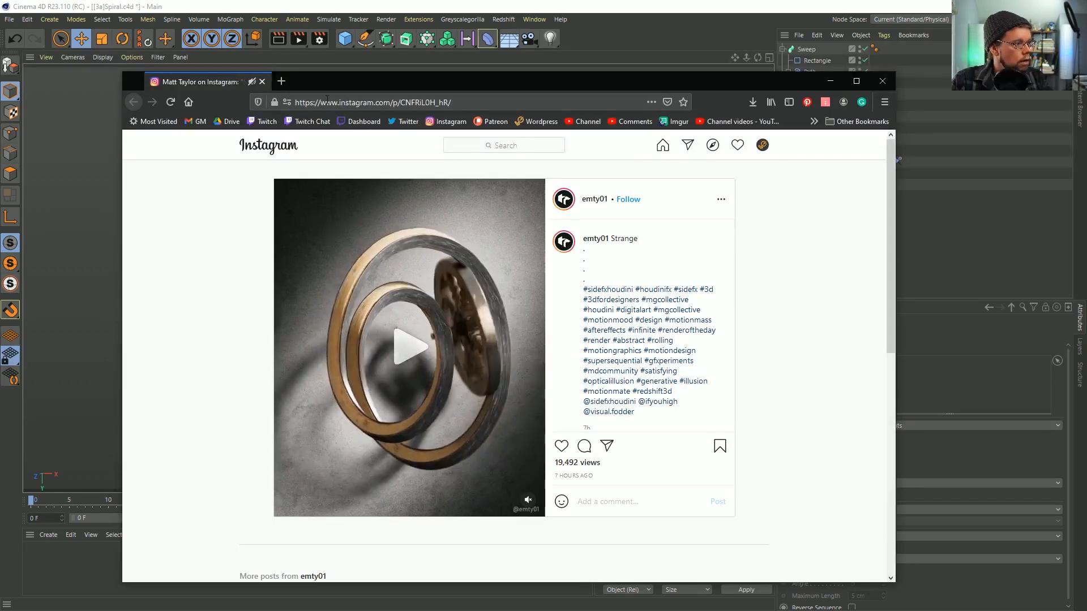
left_click(290, 86)
type("rocket")
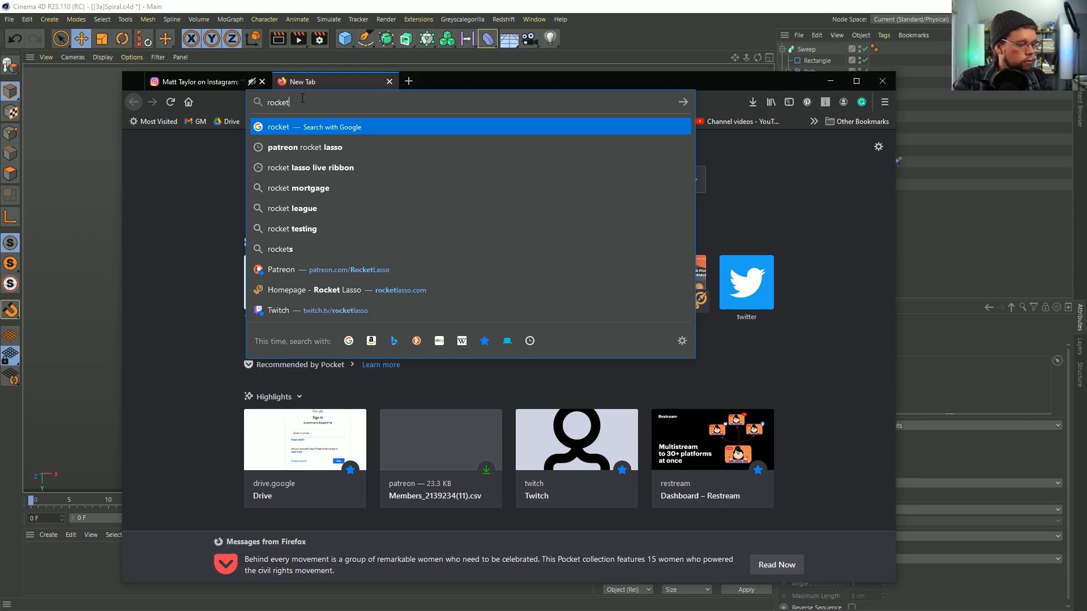
type("l")
key("Return")
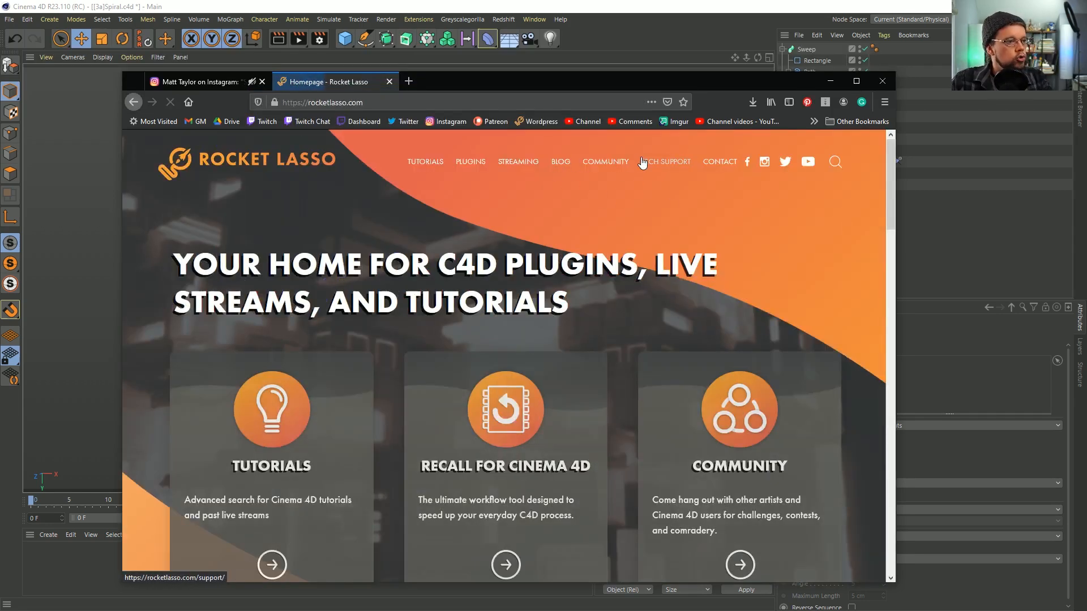
left_click(606, 161)
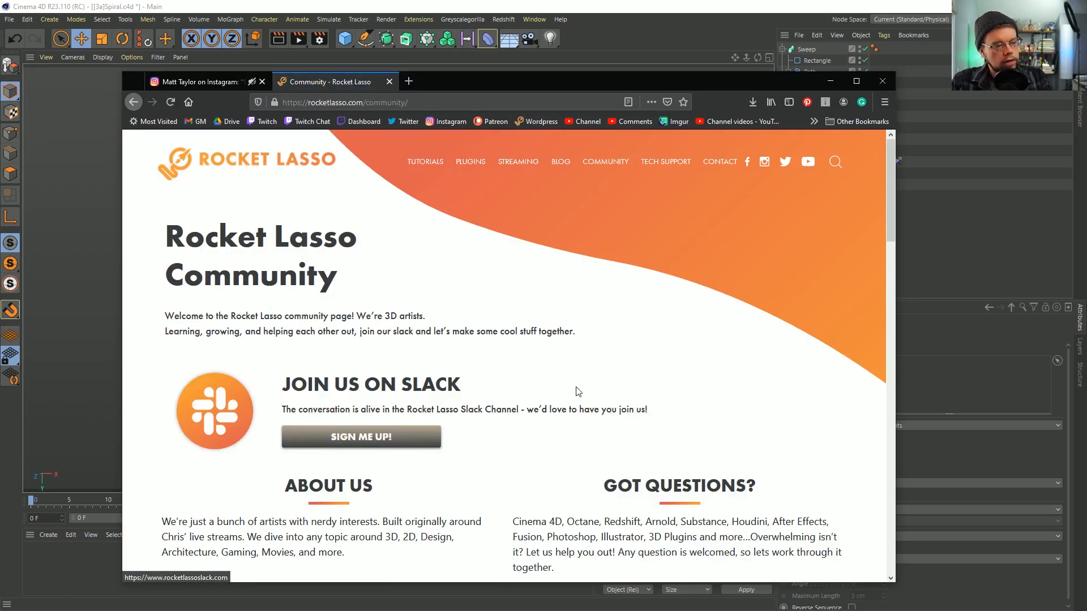
left_click_drag(506, 87, 0, 91)
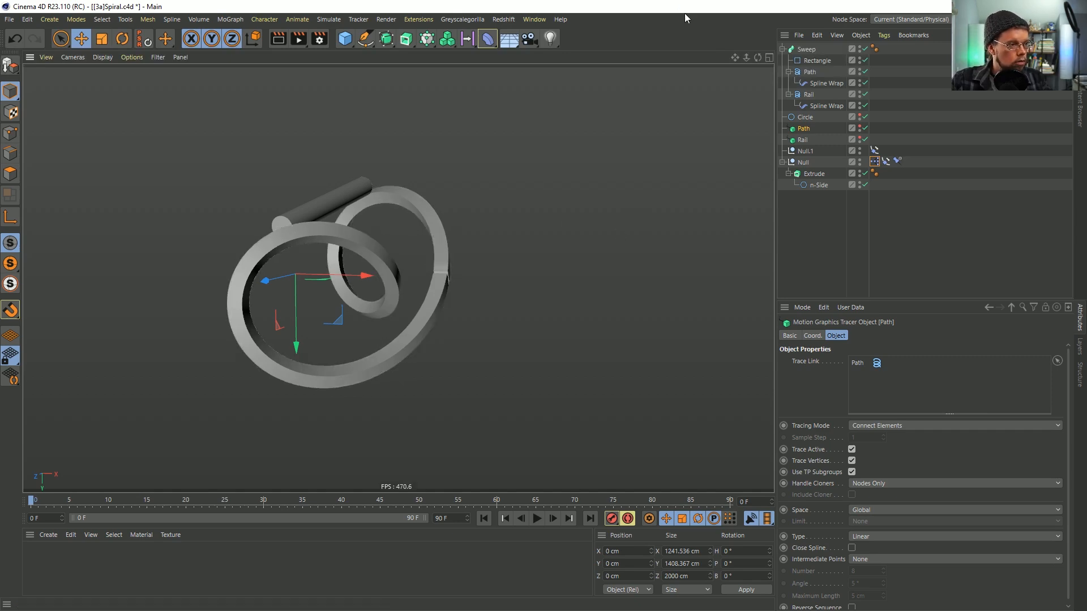
key("ctrl+shift+s")
left_click(197, 121)
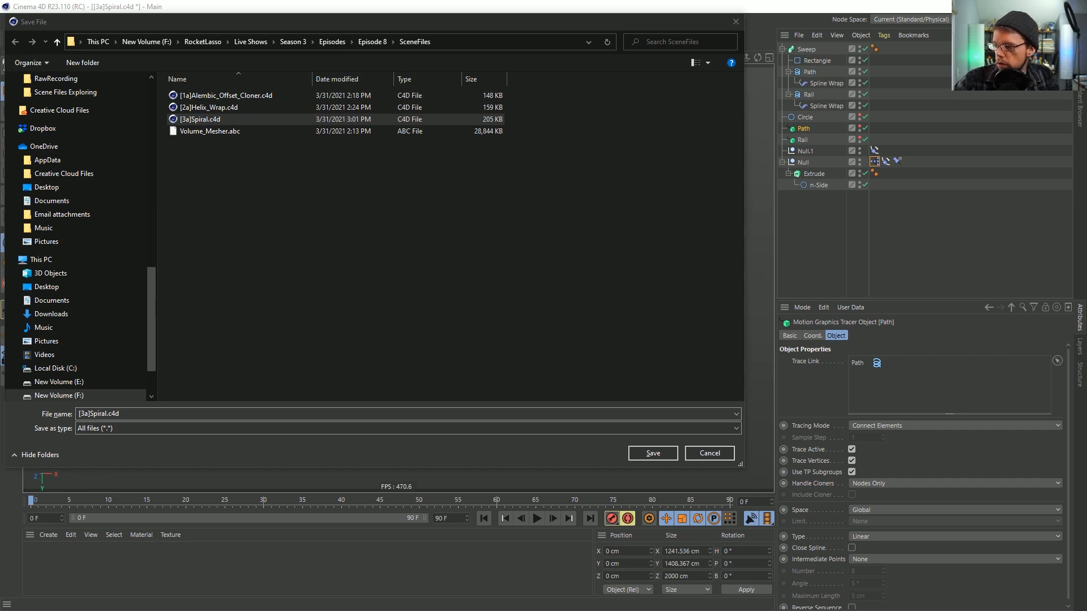
left_click(709, 453)
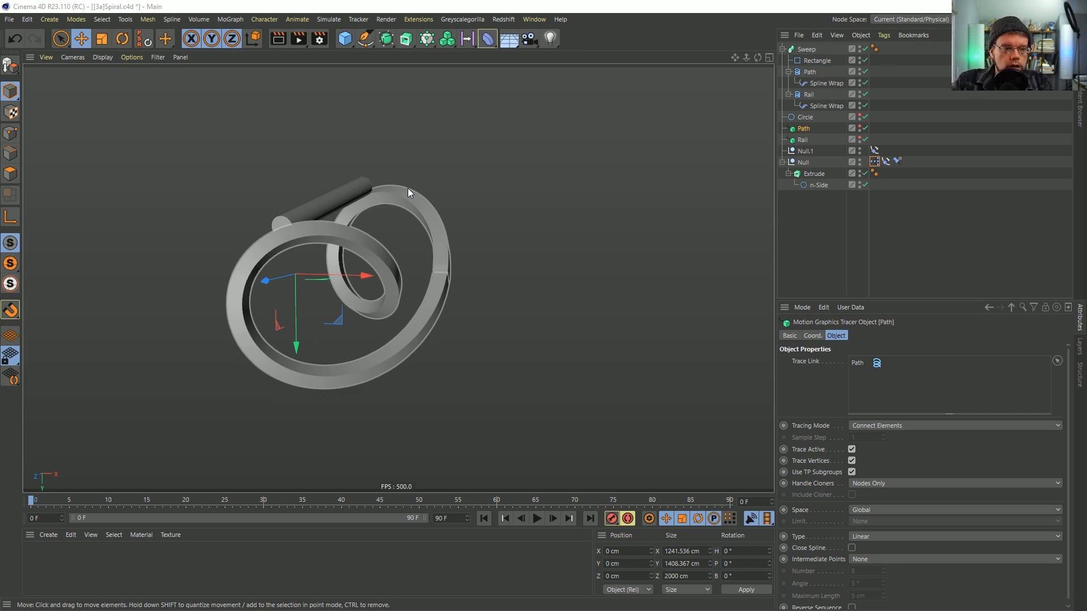
Open the Null's XPresso tag for editing, rename Null.1 as a, and rename Null as b
left_click_drag(408, 188, 297, 287, "alt")
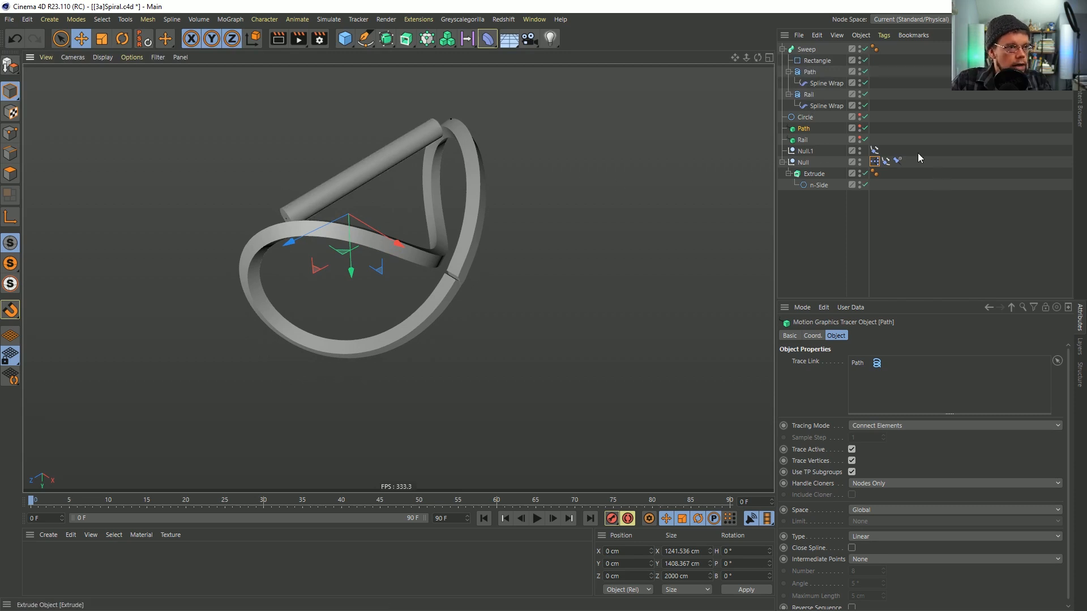
double_click(876, 162)
left_click_drag(877, 162, 383, 93)
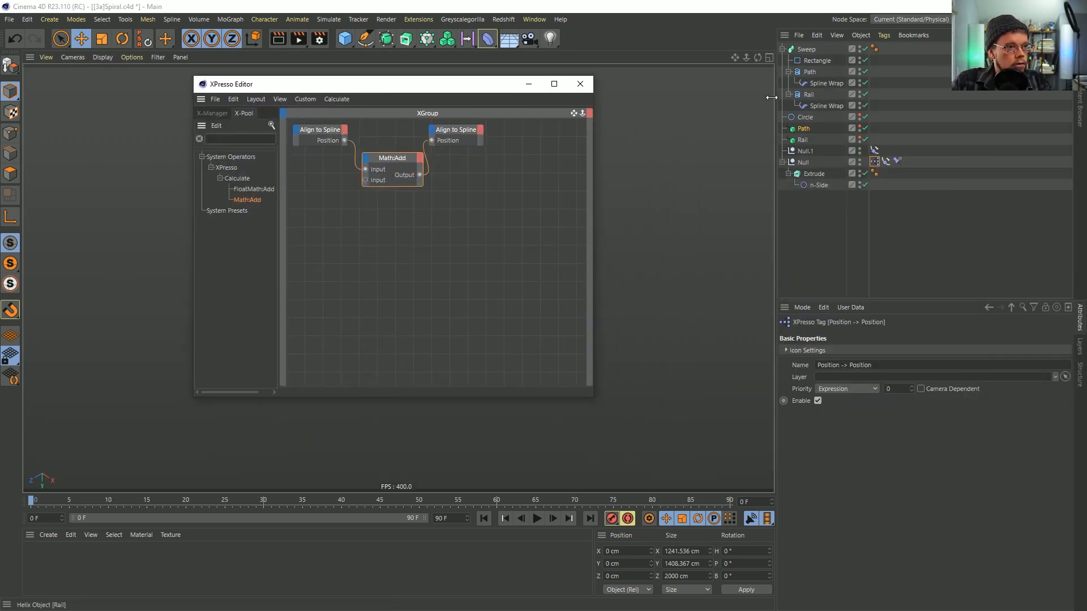
left_click(806, 151)
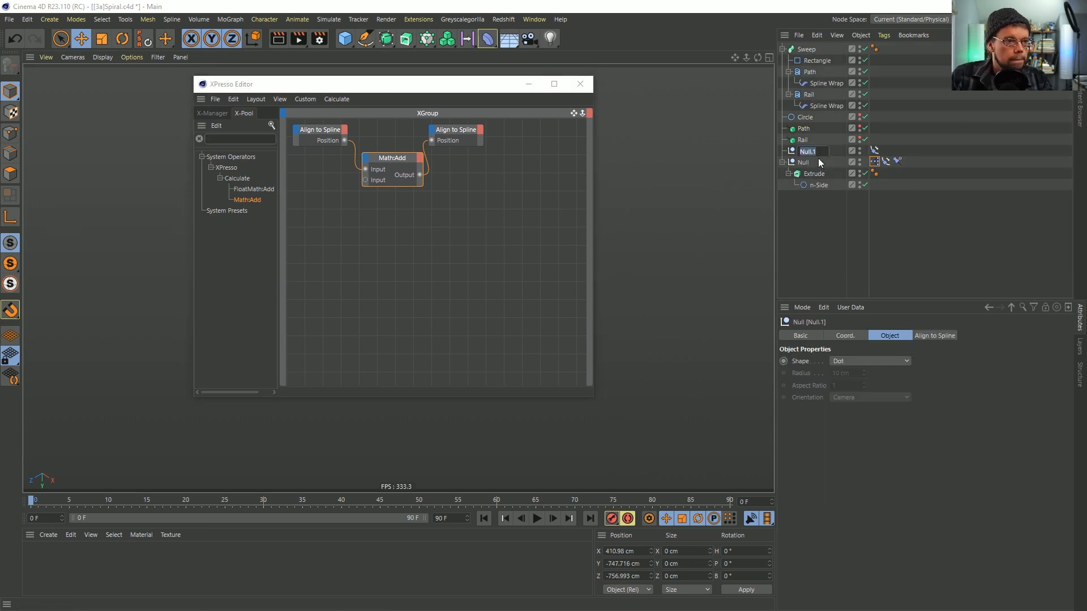
left_click(806, 161)
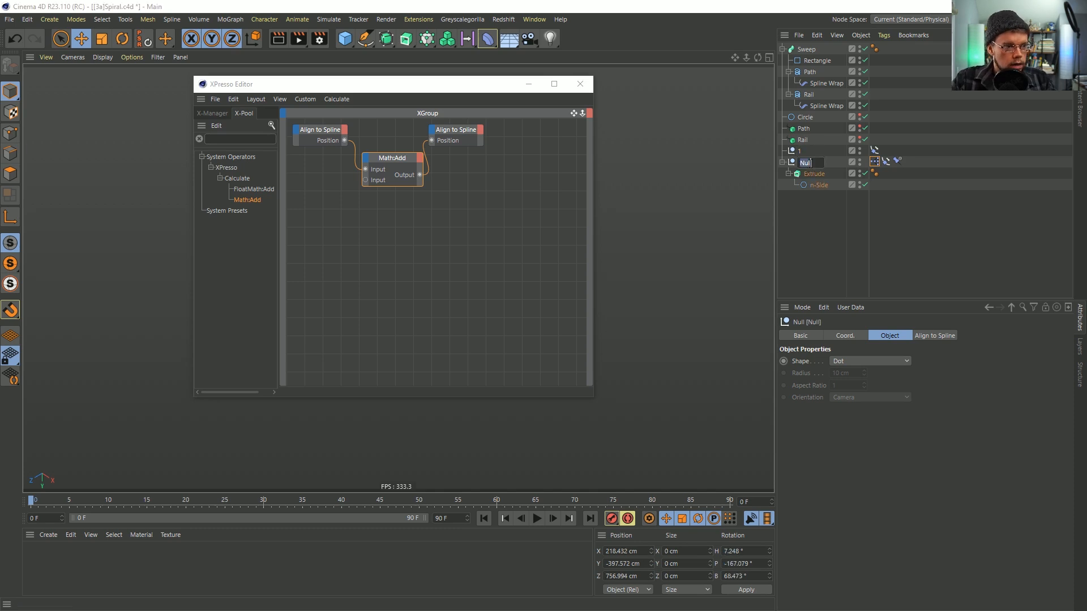
double_click(801, 149)
type("a")
key("Tab")
type("b")
key("Return")
Add Nulls a and b to the XGroup as nodes, along with a Distance node
left_click_drag(799, 151, 340, 242)
left_click_drag(800, 165, 351, 293)
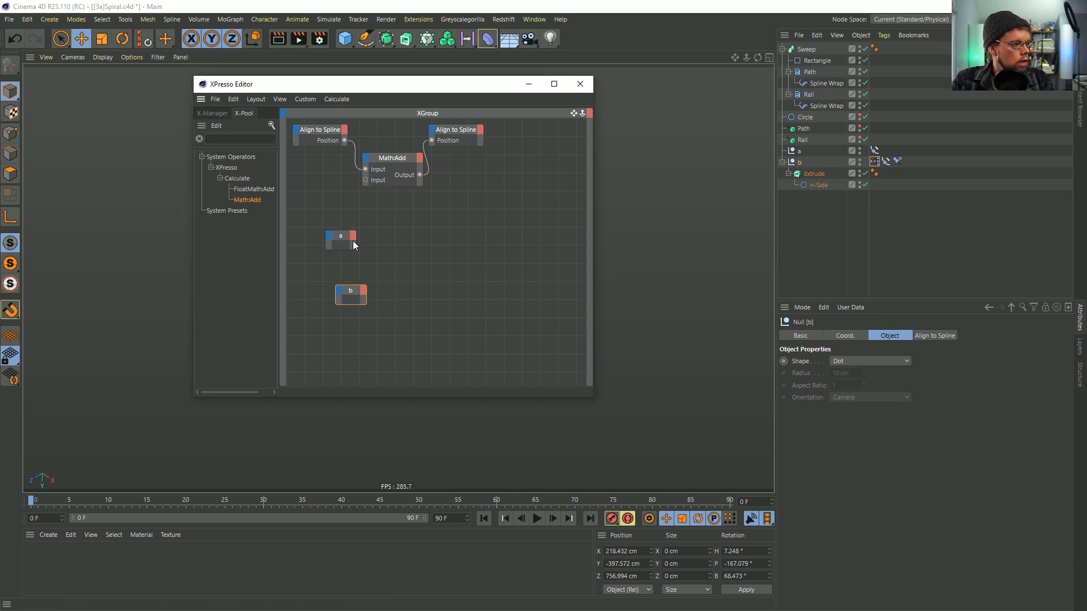
left_click(253, 140)
type("dis")
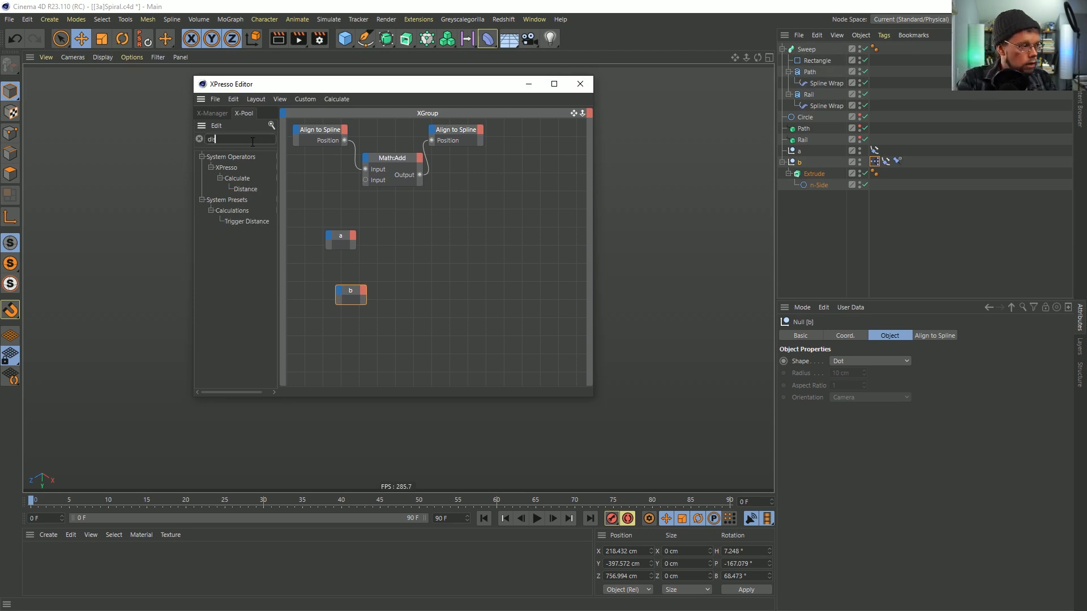
left_click_drag(246, 189, 426, 256)
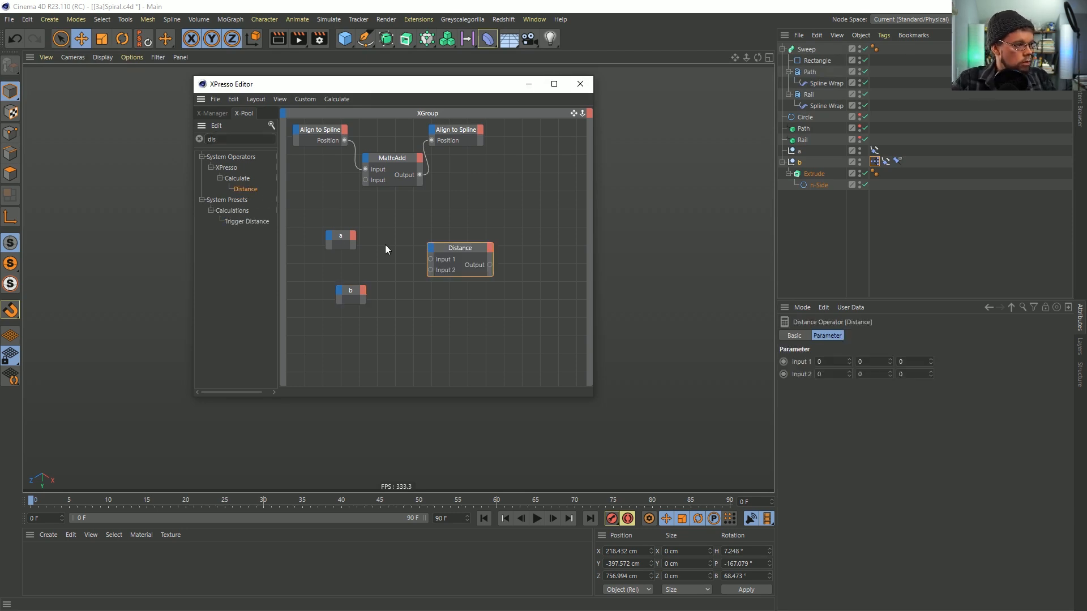
Add Global Position outputs to nodes a and b and wire them into Input 1 and Input 2 of the Distance node
left_click(354, 236)
mouse_move(372, 255)
mouse_move(455, 268)
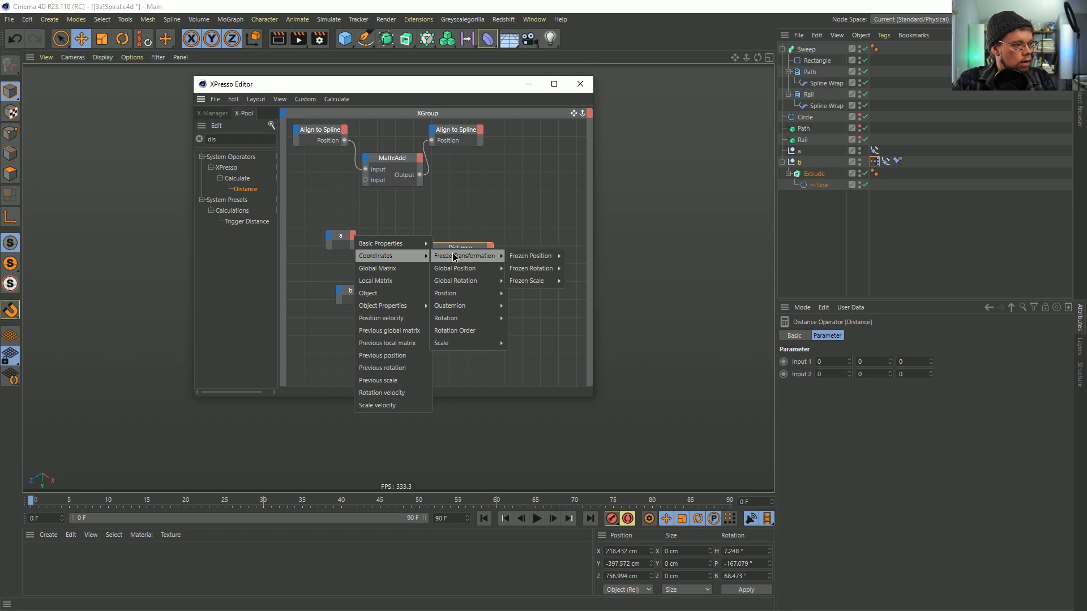
left_click(526, 271)
left_click(366, 287)
mouse_move(399, 309)
mouse_move(481, 317)
left_click(535, 318)
left_click_drag(362, 300, 353, 245)
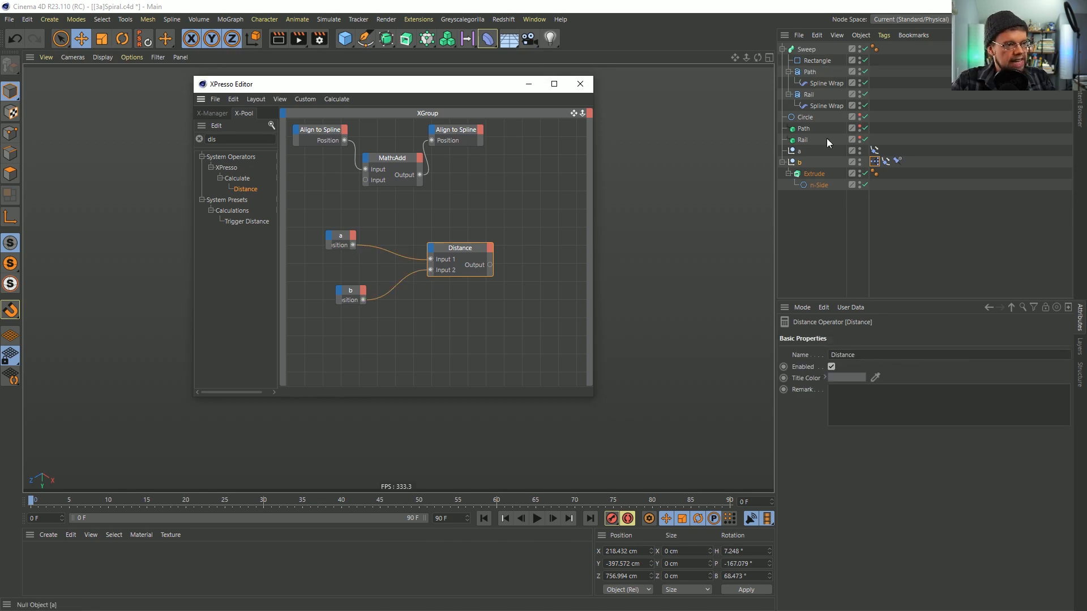
Add the Extrude as a node, drive its Offset from the Distance node's Output, and close the XPresso Editor
left_click_drag(813, 173, 555, 258)
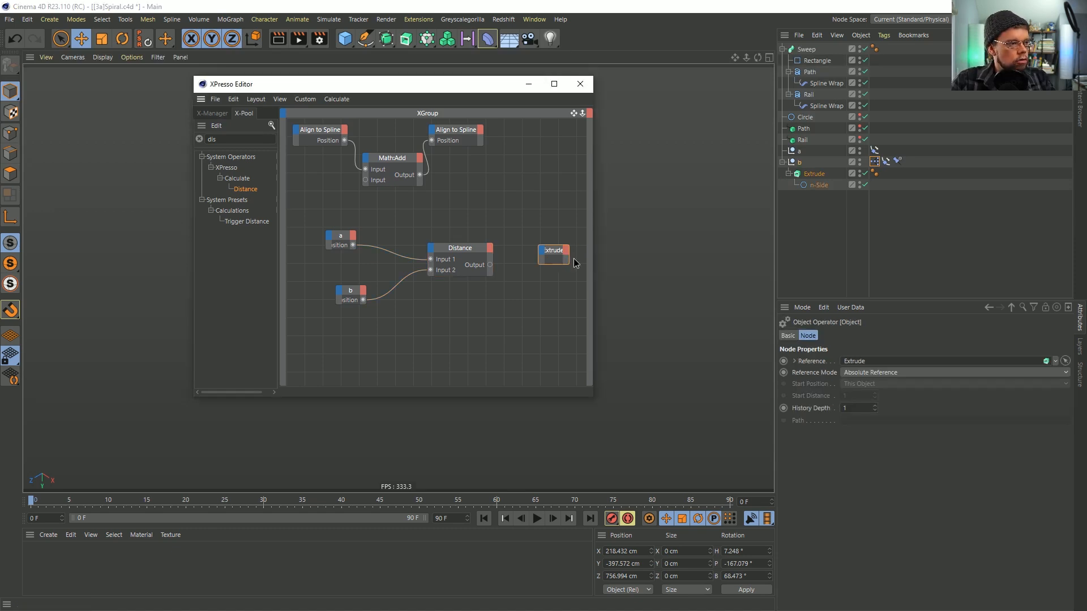
left_click(542, 252)
mouse_move(573, 272)
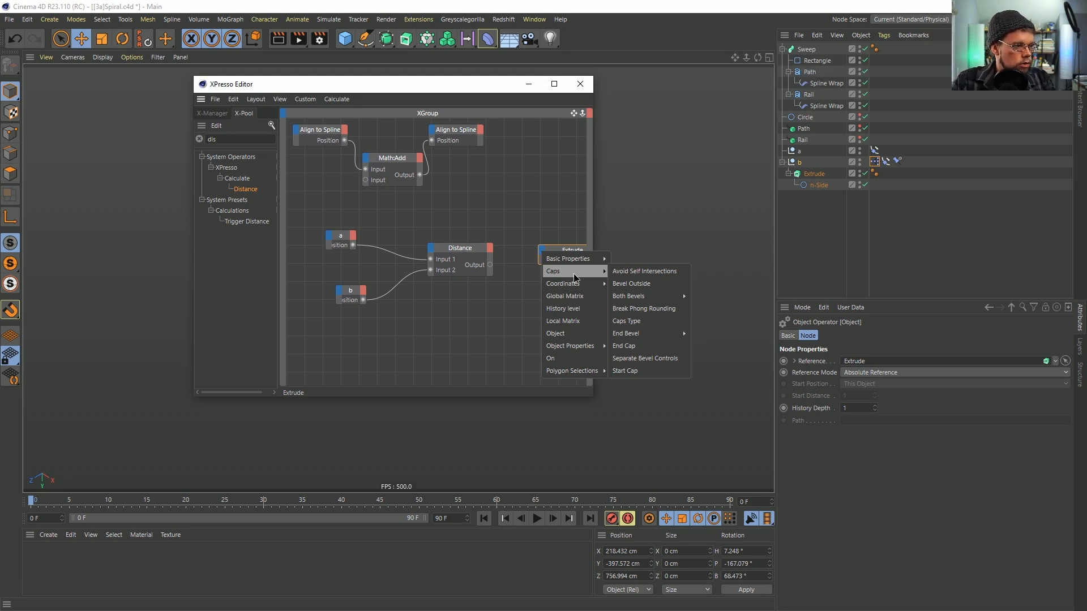
mouse_move(574, 347)
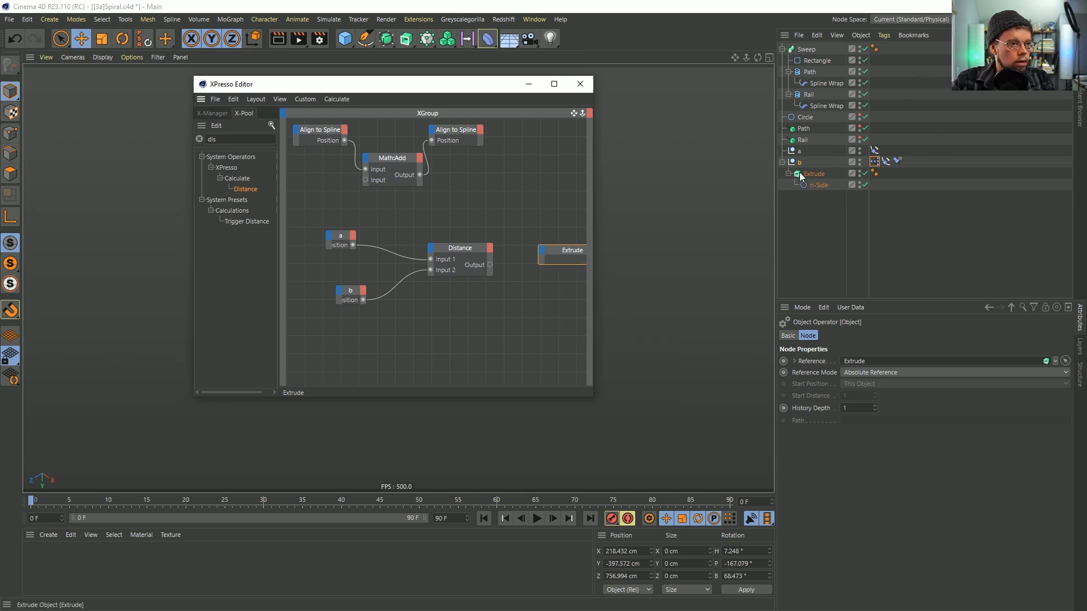
left_click(814, 175)
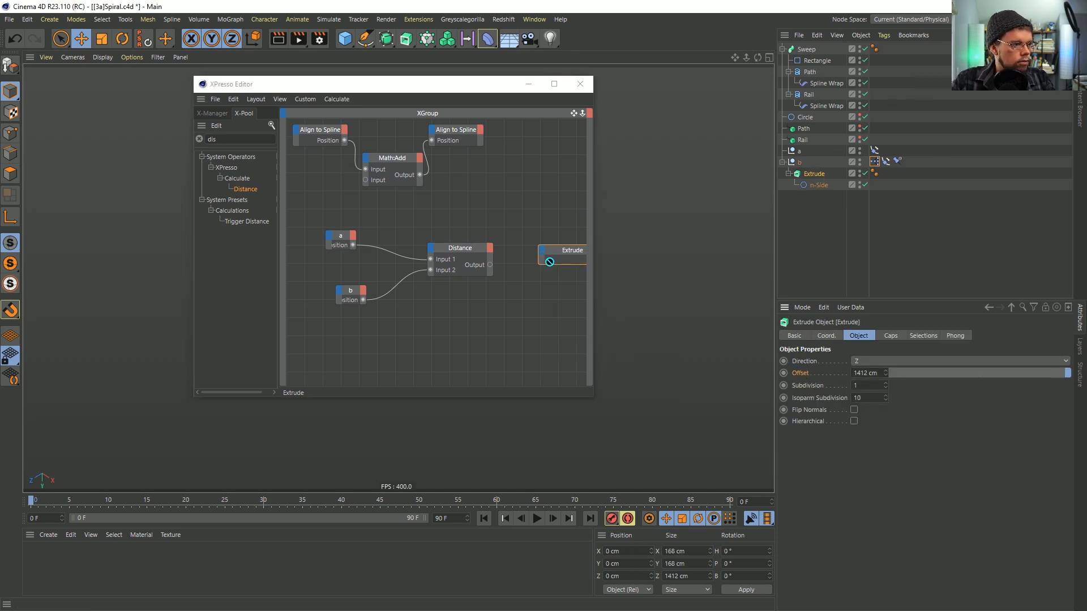
left_click_drag(541, 260, 490, 265)
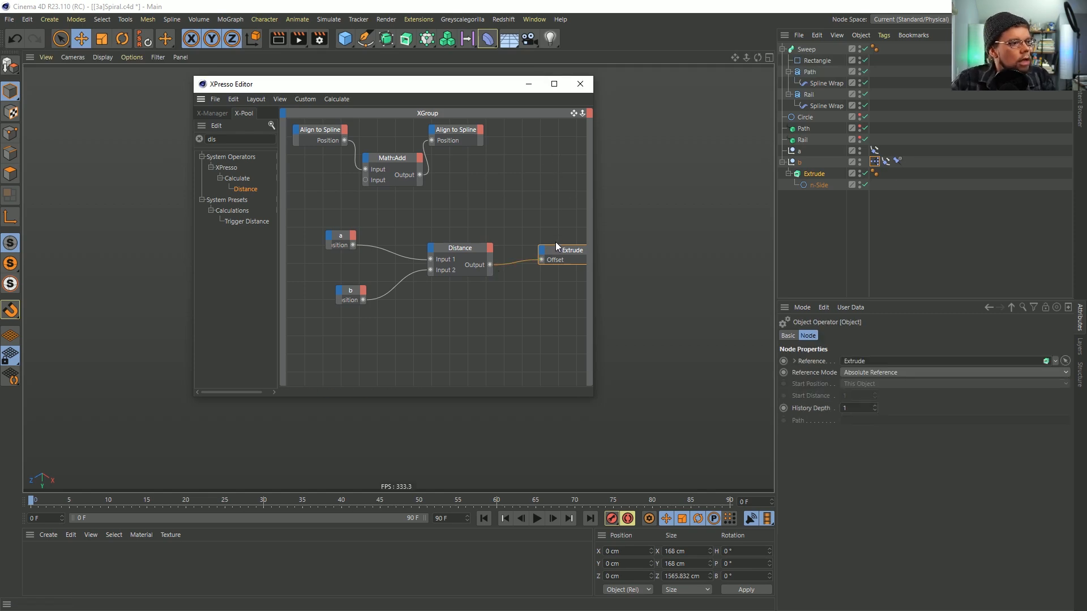
left_click_drag(510, 85, 521, 261)
left_click(591, 259)
Play the animation and check from different angles how the cylinder's length follows the spiral
left_click(537, 518)
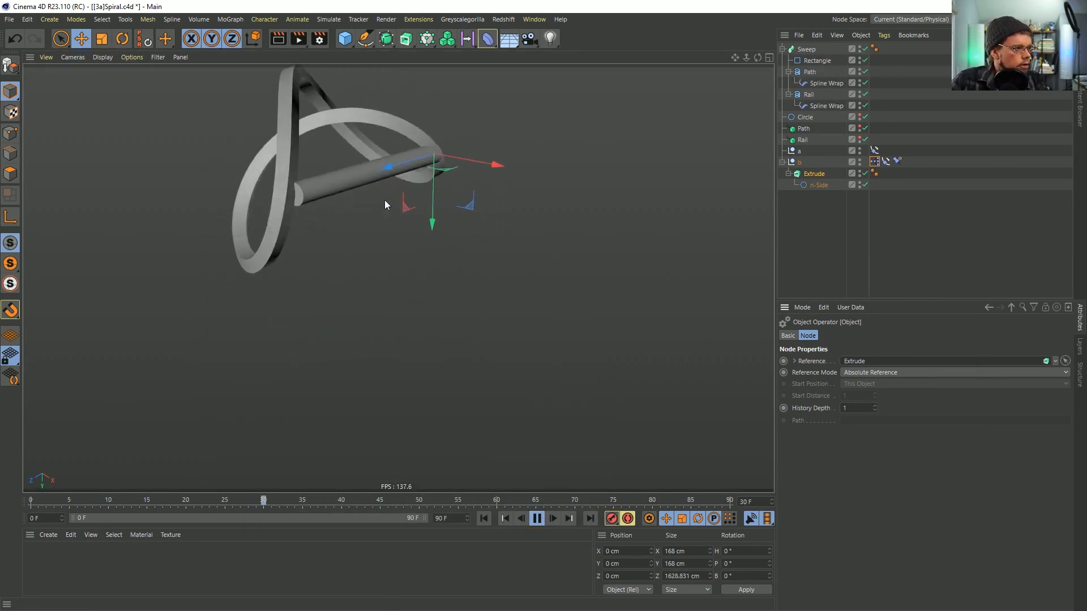
left_click_drag(358, 211, 504, 150, "alt")
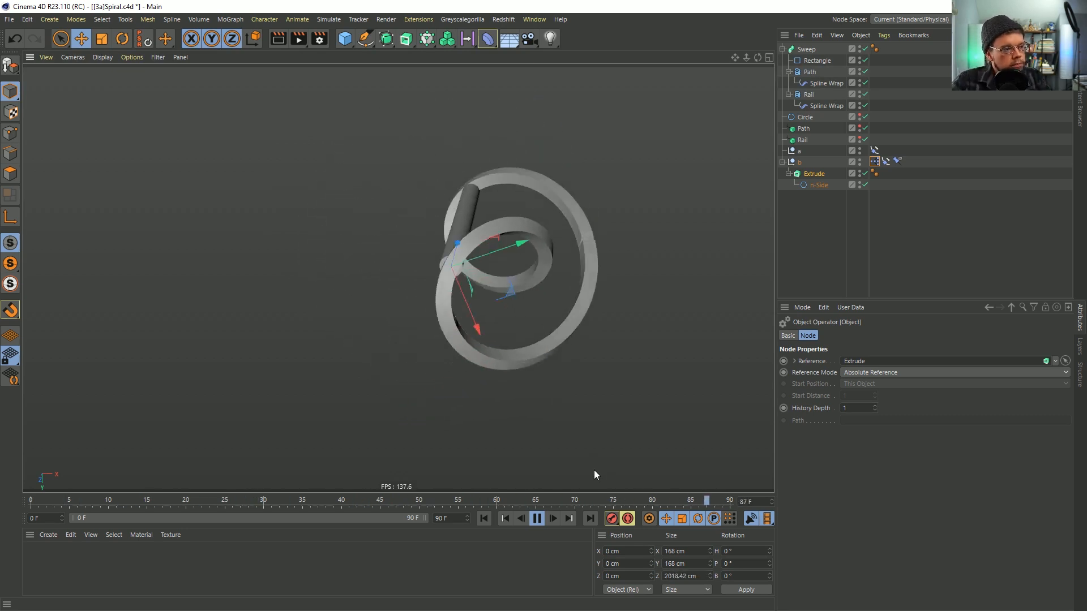
left_click(538, 520)
Duplicate the Extrude, shift and shorten the copy into a disc, and scale its n-Side to about 1018 cm wide
left_click_drag(799, 175, 806, 169, "ctrl")
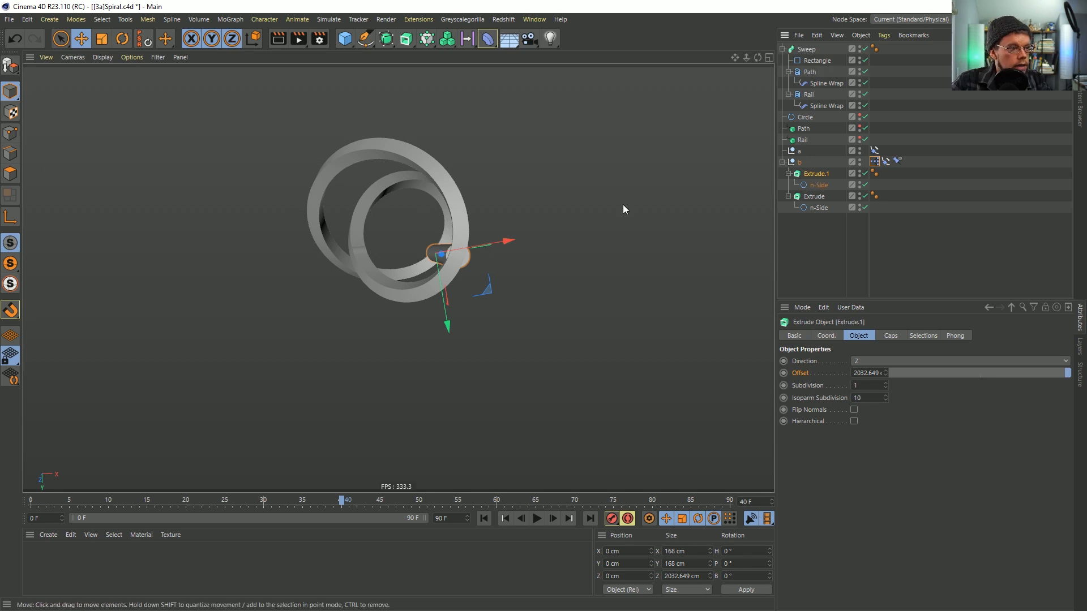
left_click_drag(445, 253, 454, 256)
left_click_drag(920, 374, 939, 374)
left_click(819, 186)
key("t")
left_click_drag(502, 336, 713, 326)
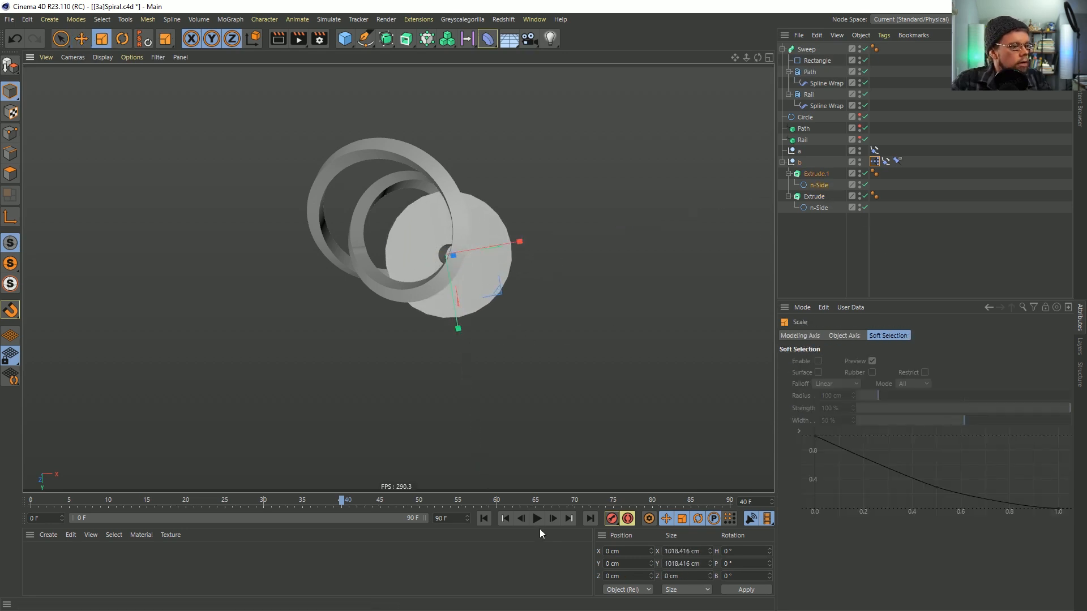
Play and stop the animation to check the disc, step one frame from the start, and return to frame 0
left_click(535, 517)
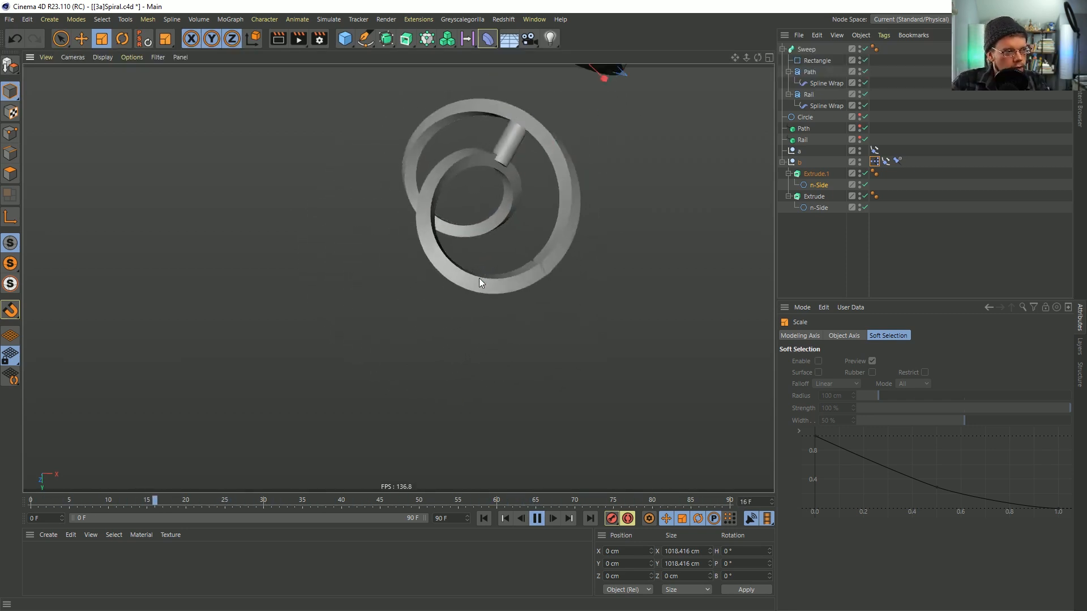
left_click(535, 517)
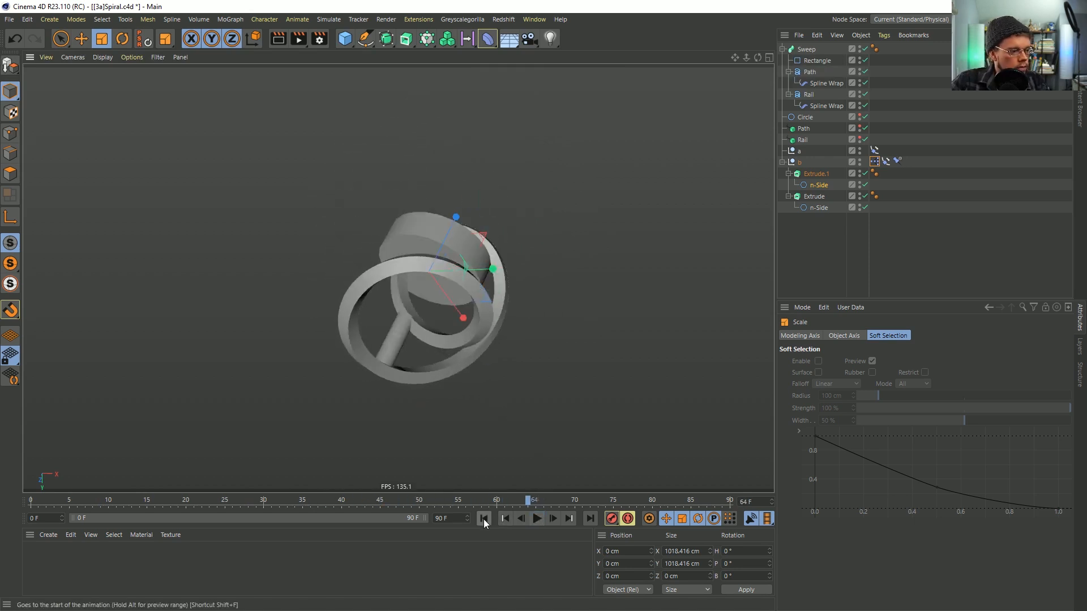
left_click(484, 519)
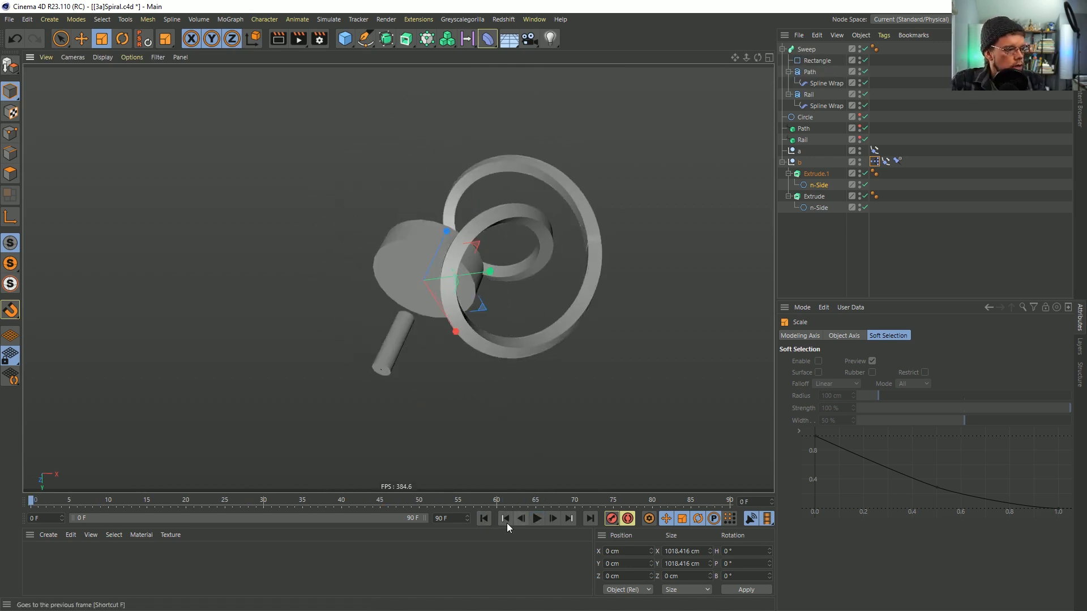
left_click(552, 519)
left_click(485, 521)
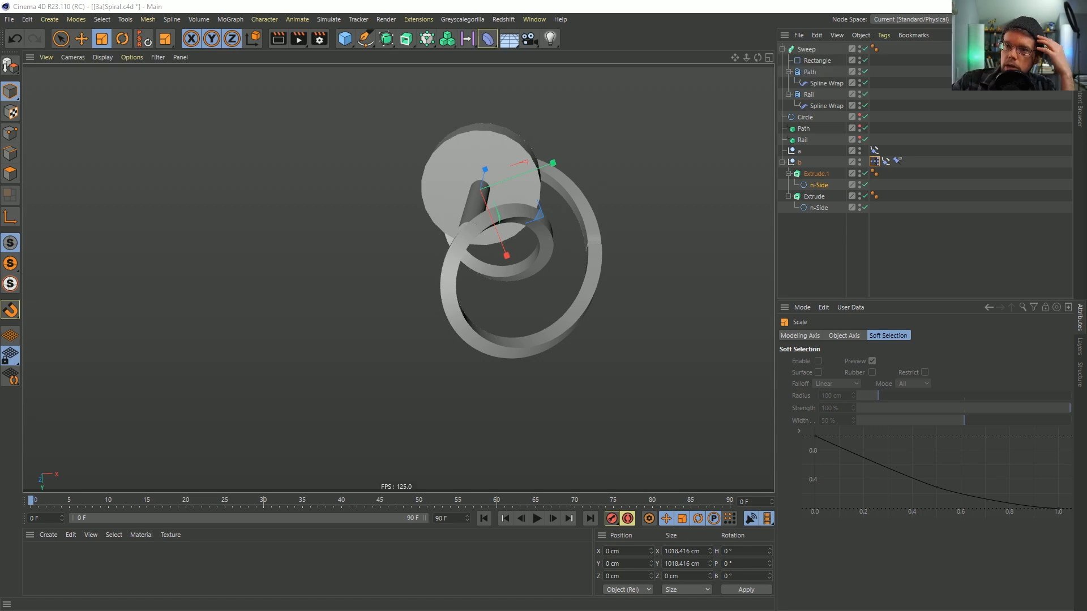
Switch to the browser, enlarge its window, and play the intro of the Axiom Pyro Solver: Dissolving Letters video
key("alt+Tab")
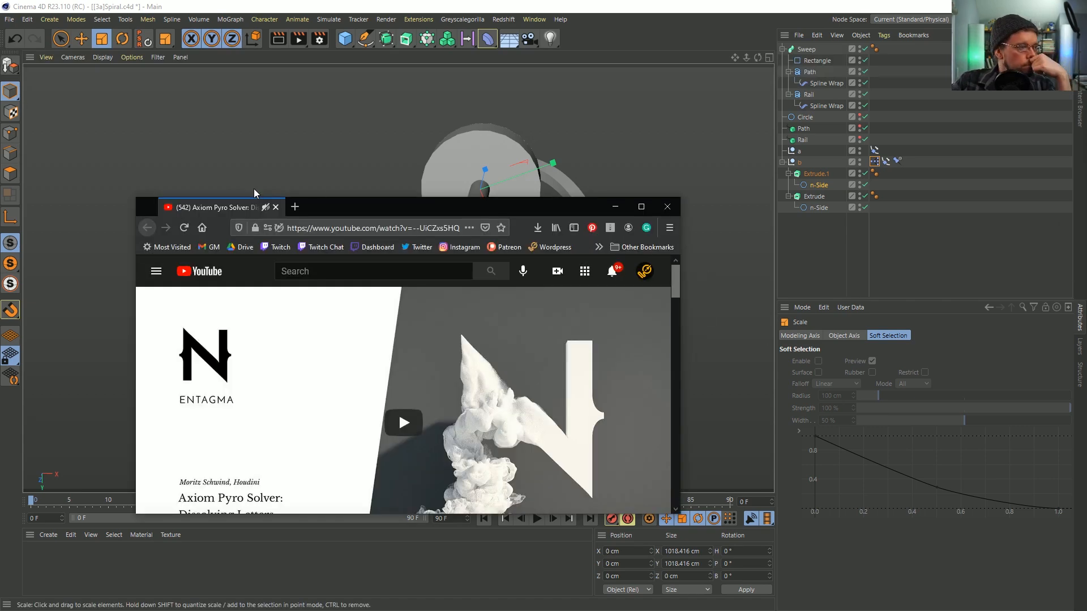
left_click_drag(335, 213, 221, 34)
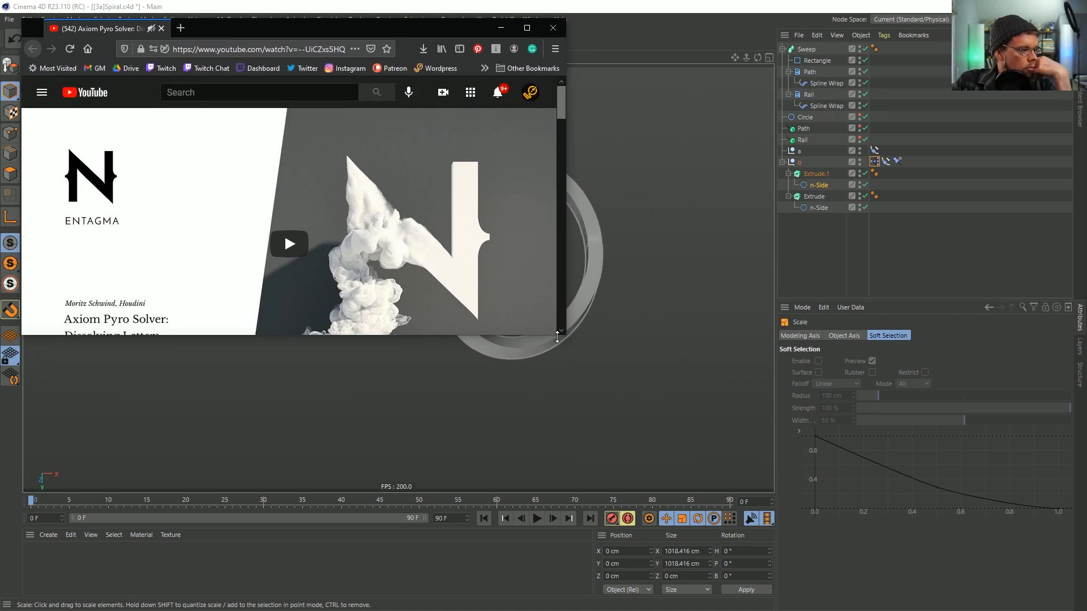
left_click_drag(562, 337, 994, 577)
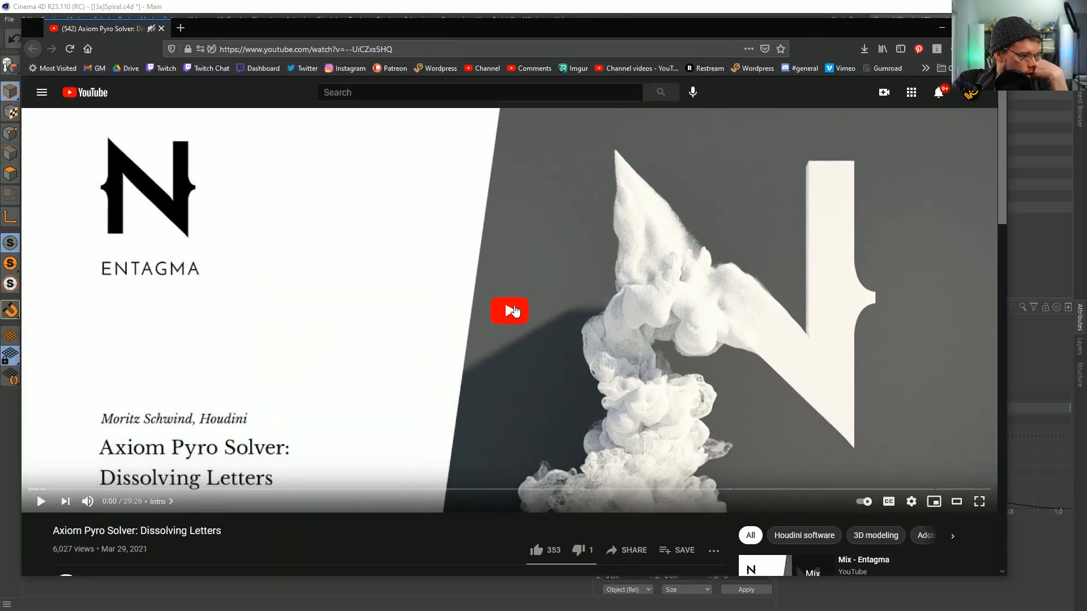
left_click(517, 319)
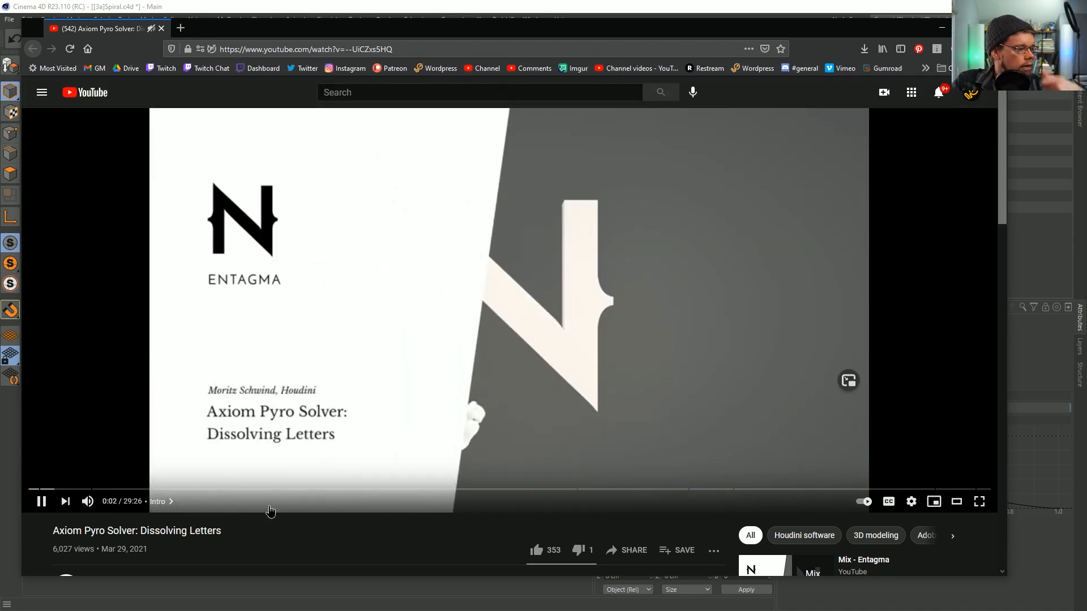
left_click(269, 508)
key("Right")
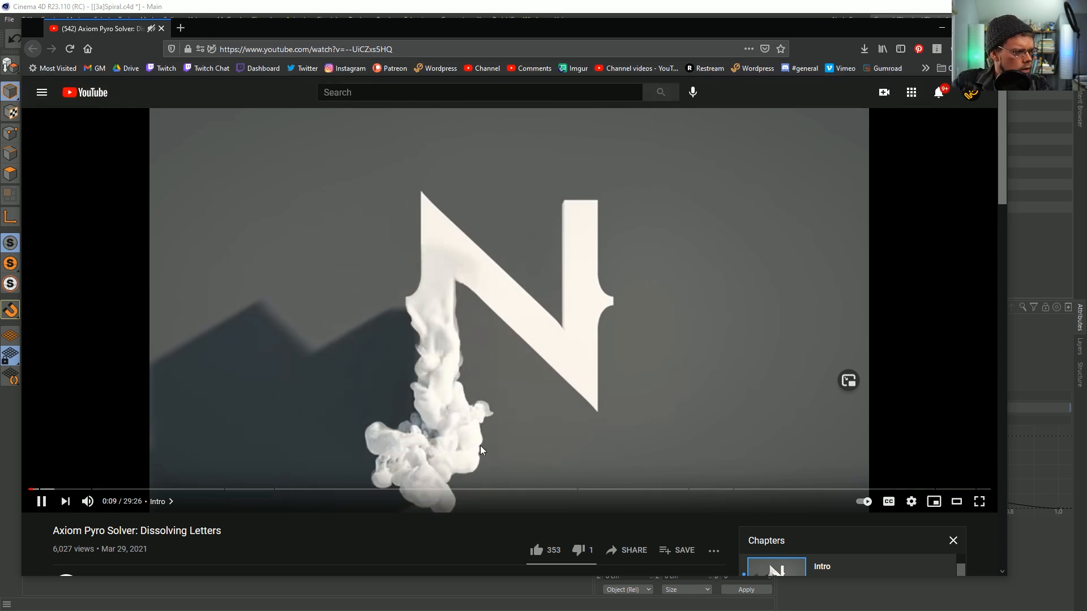
Shrink and reposition the browser window, replay the dissolving-letter shot, and pause the video at 0:09
left_click_drag(1007, 577, 673, 491)
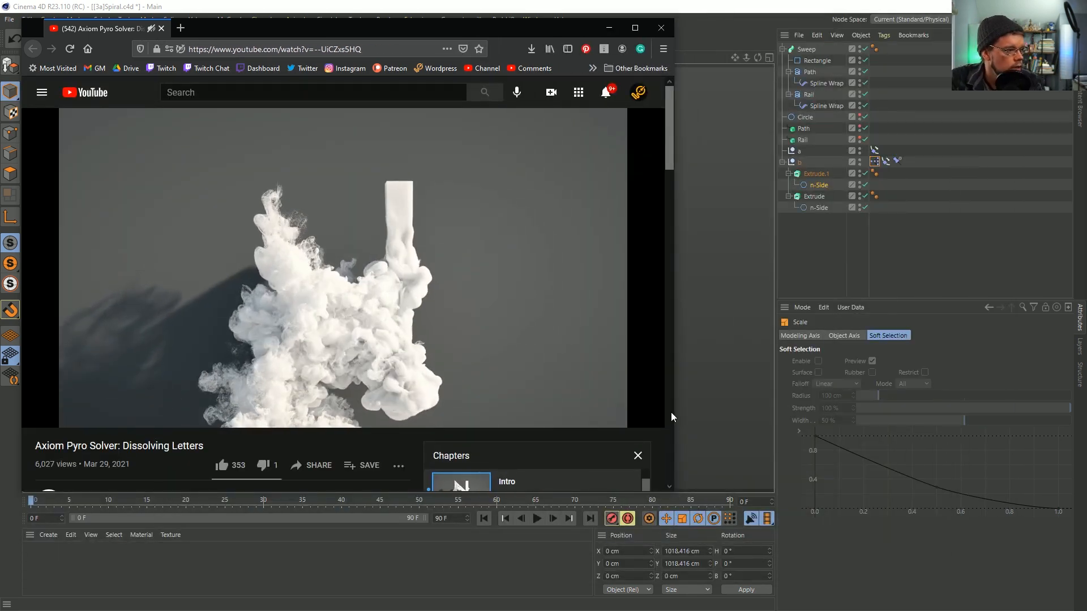
key("Left")
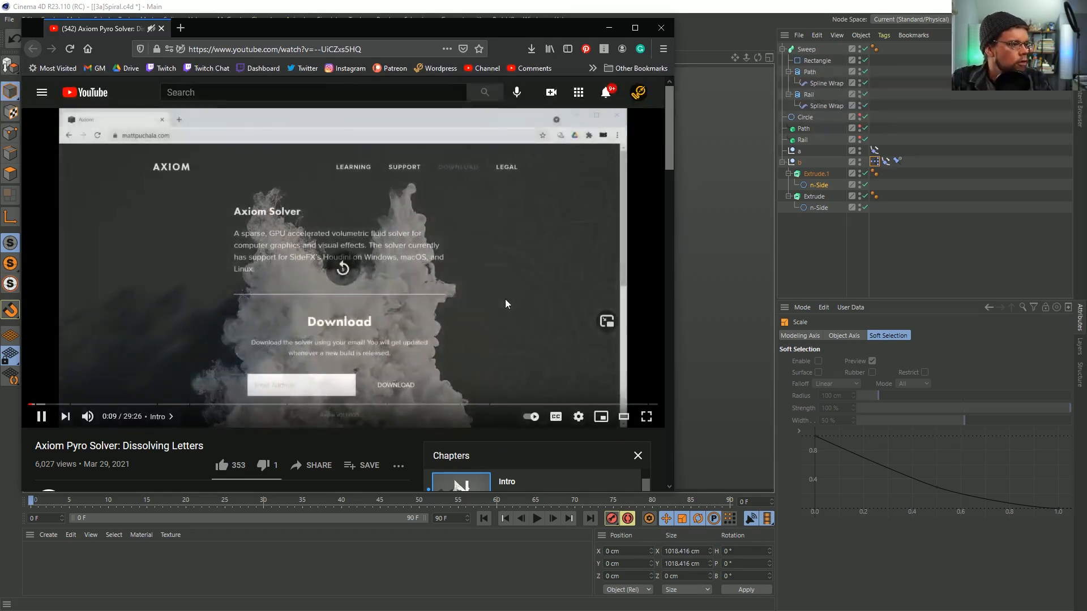
key("Left")
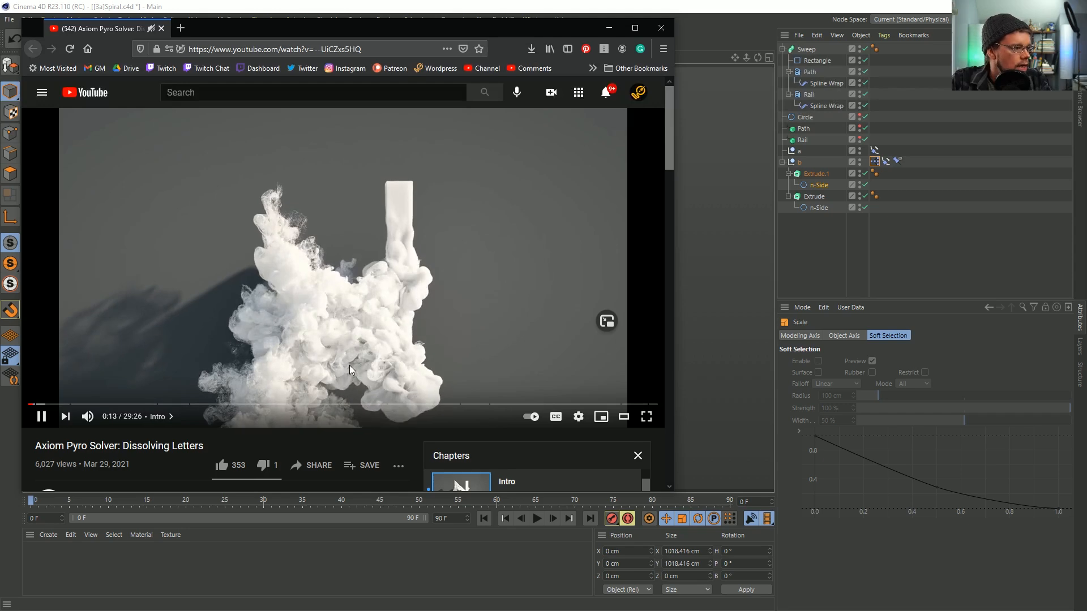
key("Left")
key("Left")
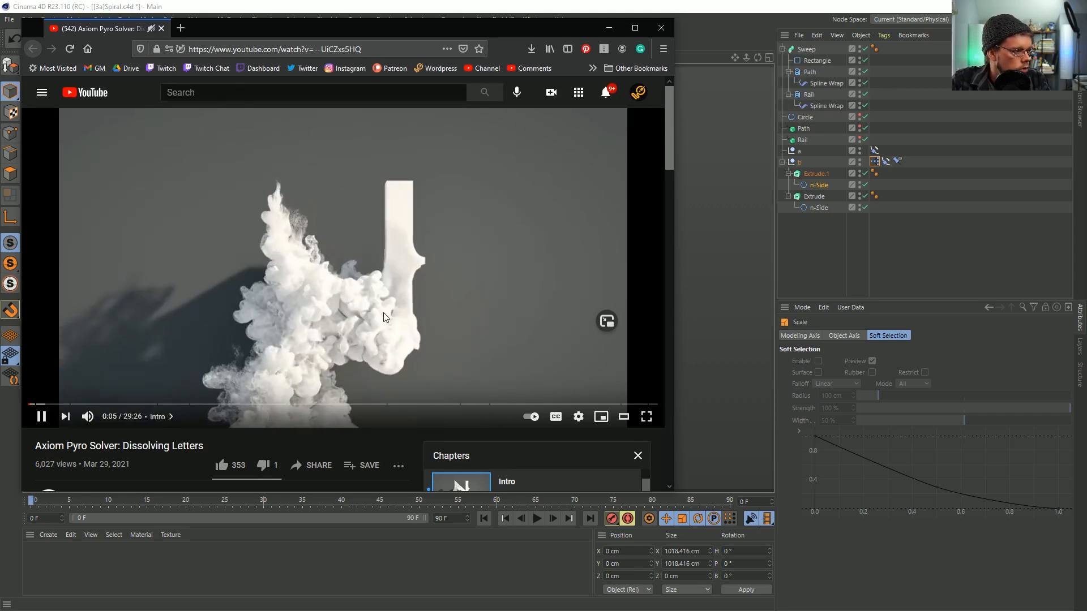
left_click_drag(392, 28, 487, 71)
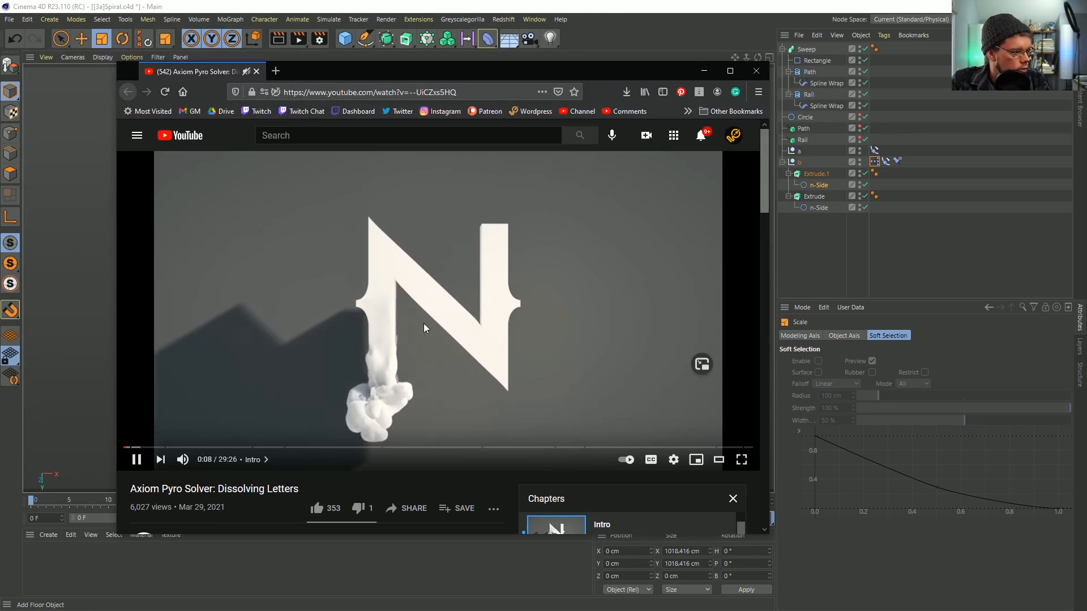
left_click(426, 346)
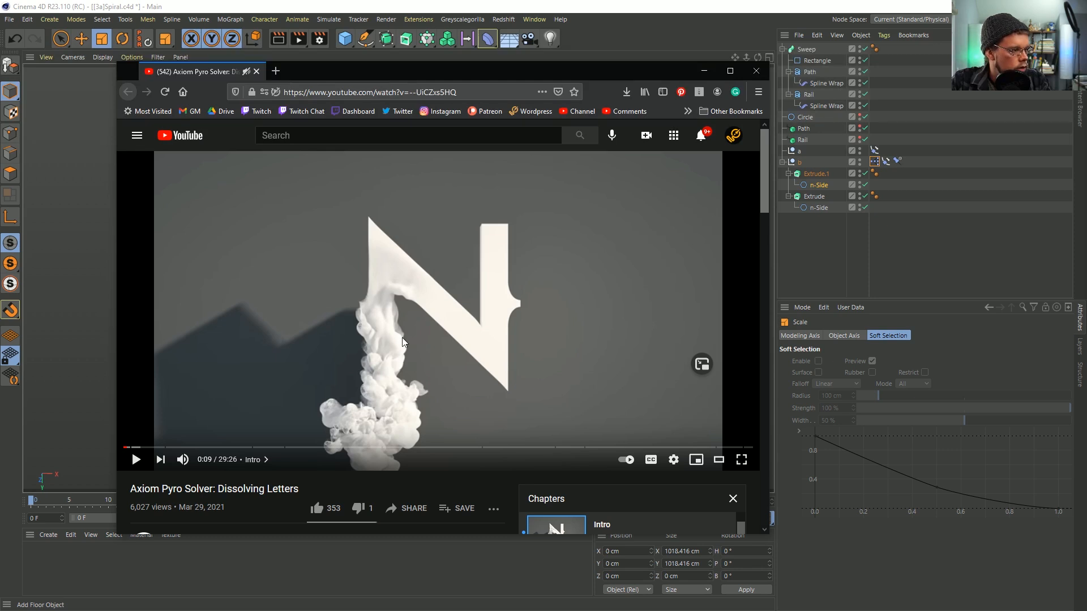
Play the dissolving-letter shot on to 0:11, pause it, and examine the smoke with the browser window temporarily maximized
left_click(406, 355)
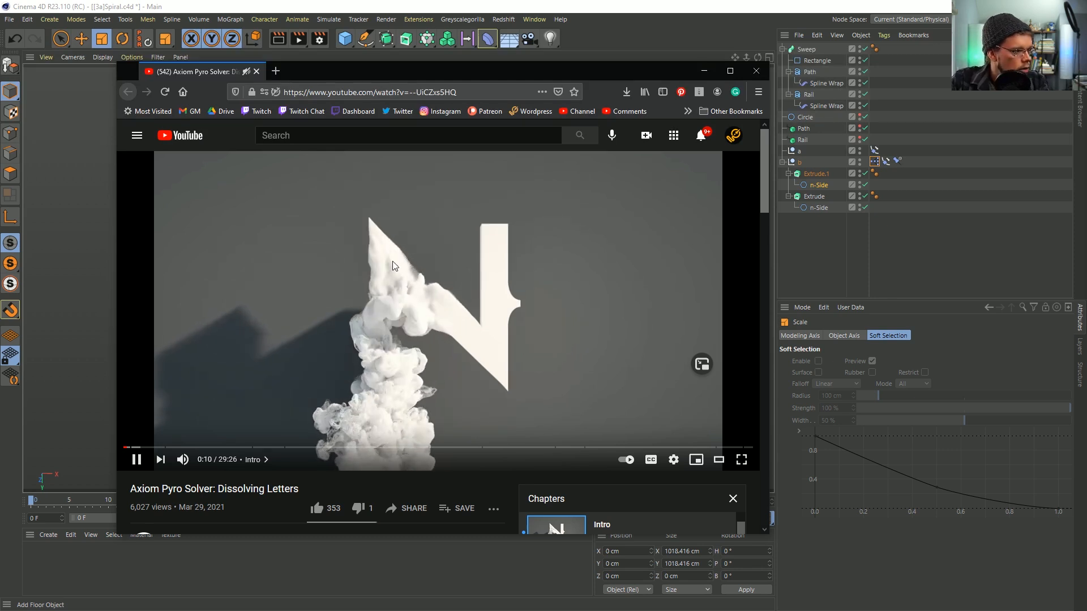
left_click(464, 251)
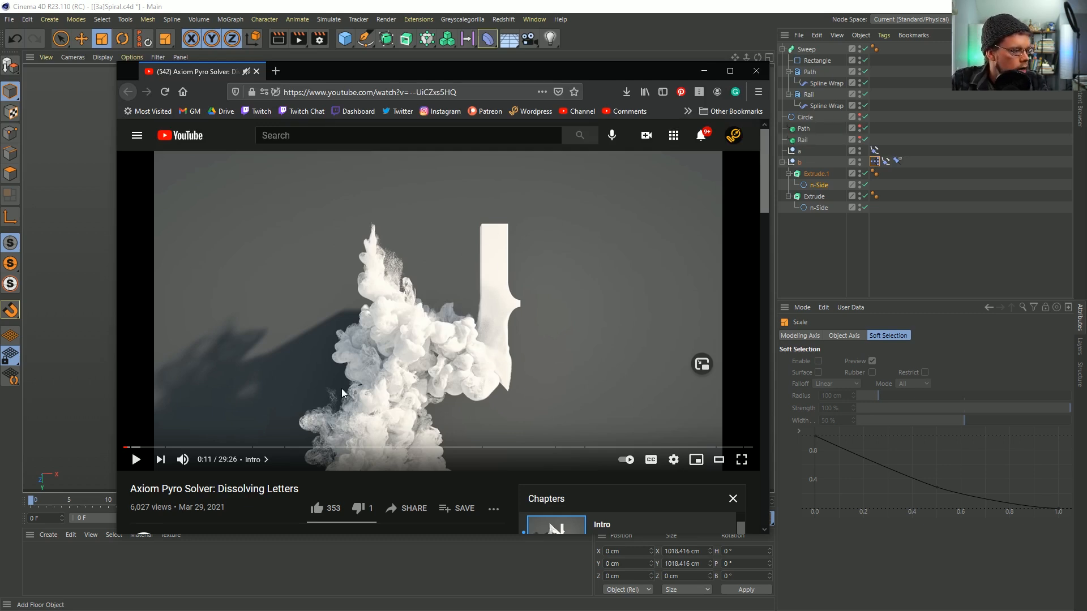
left_click_drag(592, 73, 607, 0)
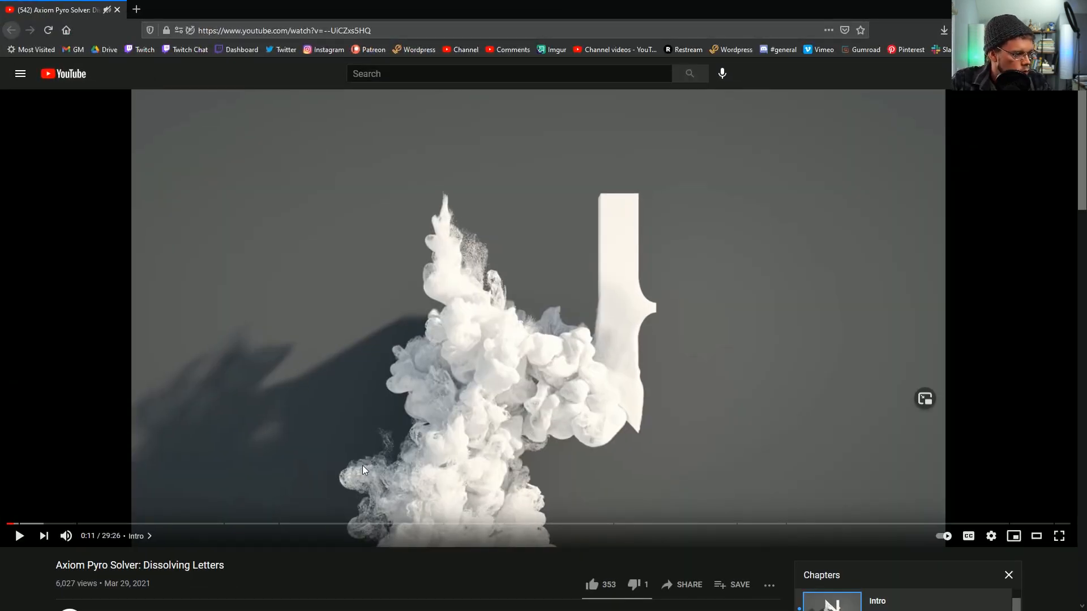
left_click_drag(599, 14, 519, 57)
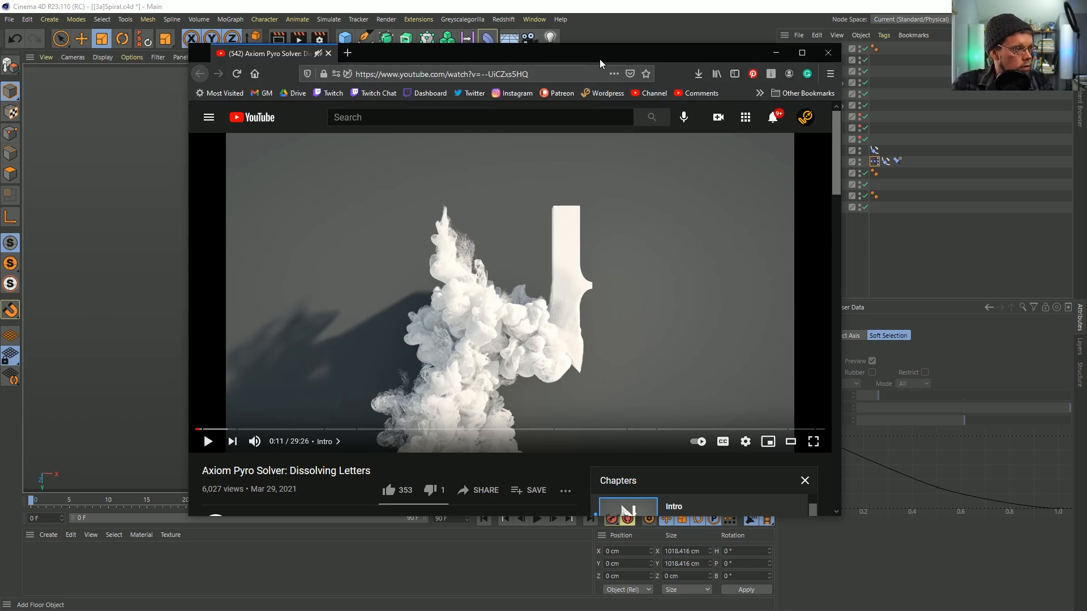
Switch back to Cinema 4D, create a new project, and add a MoText object with the text "R"
left_click(652, 21)
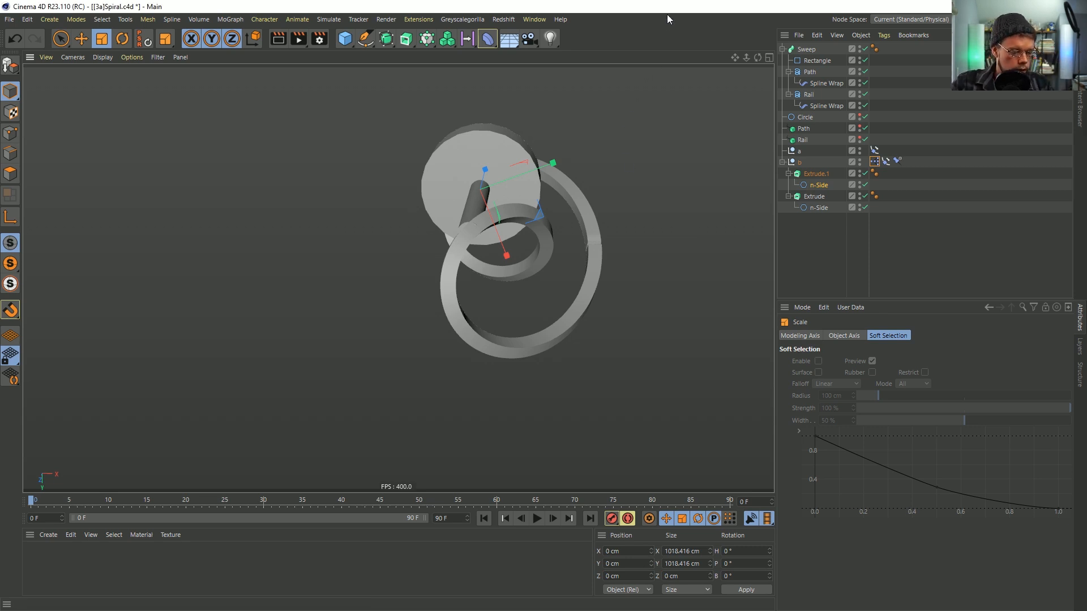
key("ctrl+n")
left_click(426, 38)
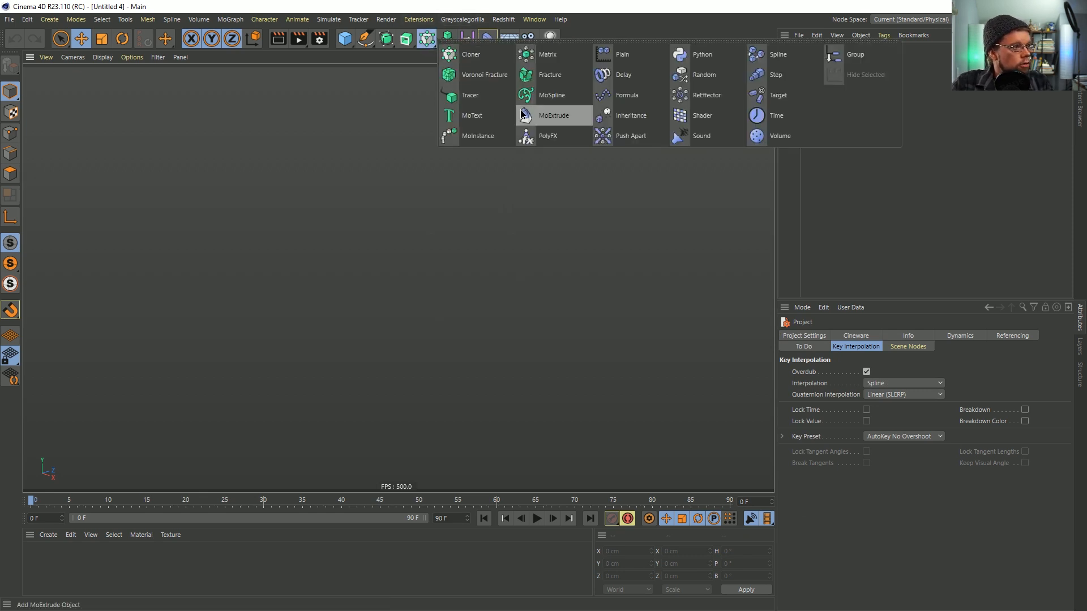
left_click(369, 42)
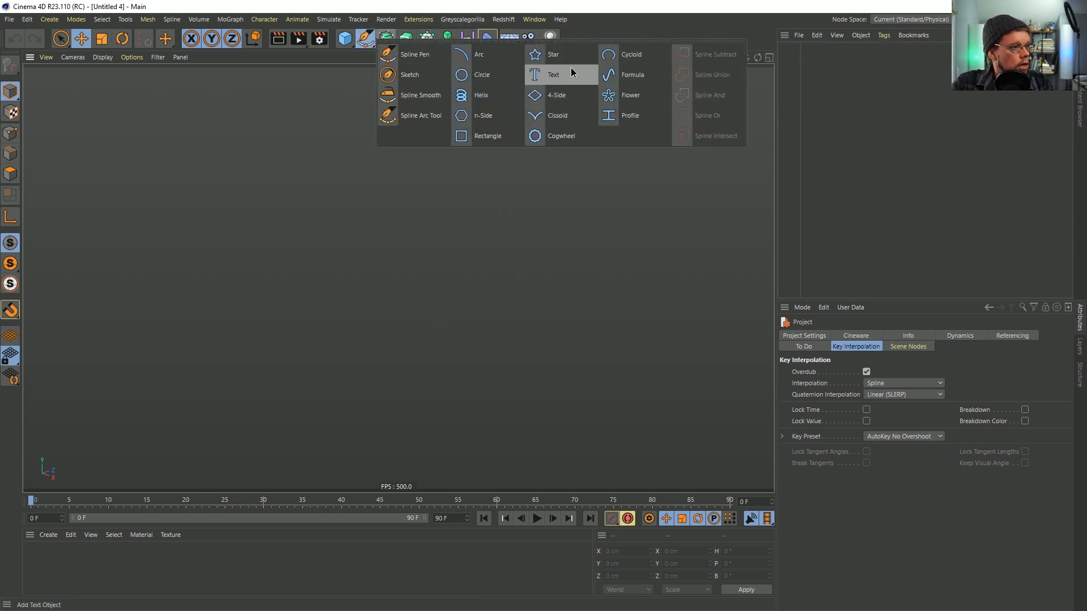
left_click(426, 39)
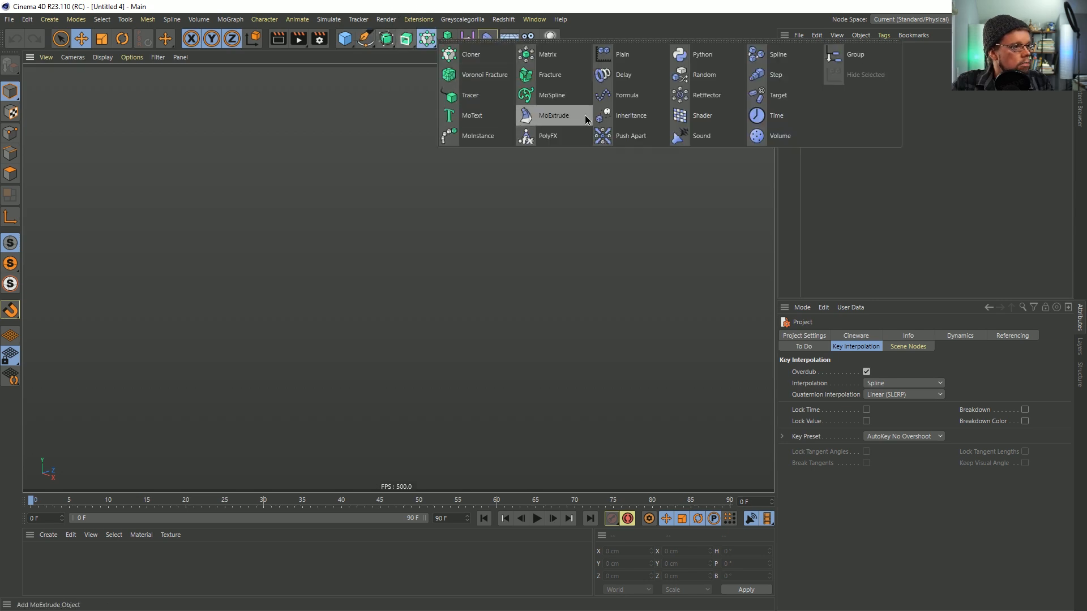
left_click(464, 117)
left_click_drag(885, 414, 732, 384)
type("R")
left_click(929, 366)
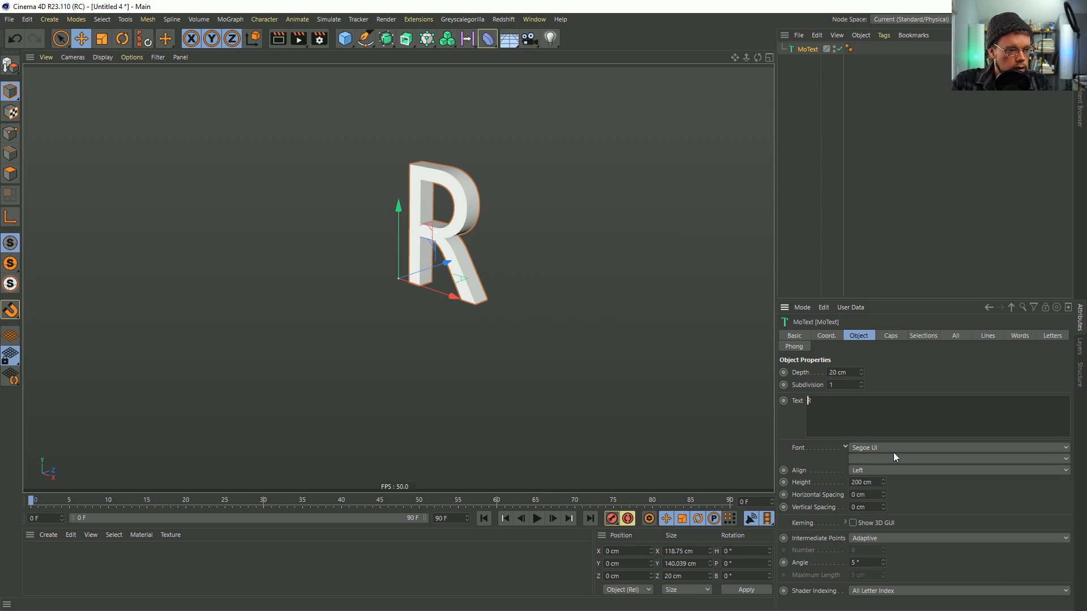
Set the letter's font to Segoe UI Black and its depth to 30 cm, after trying a depth of 50 cm
left_click(875, 447)
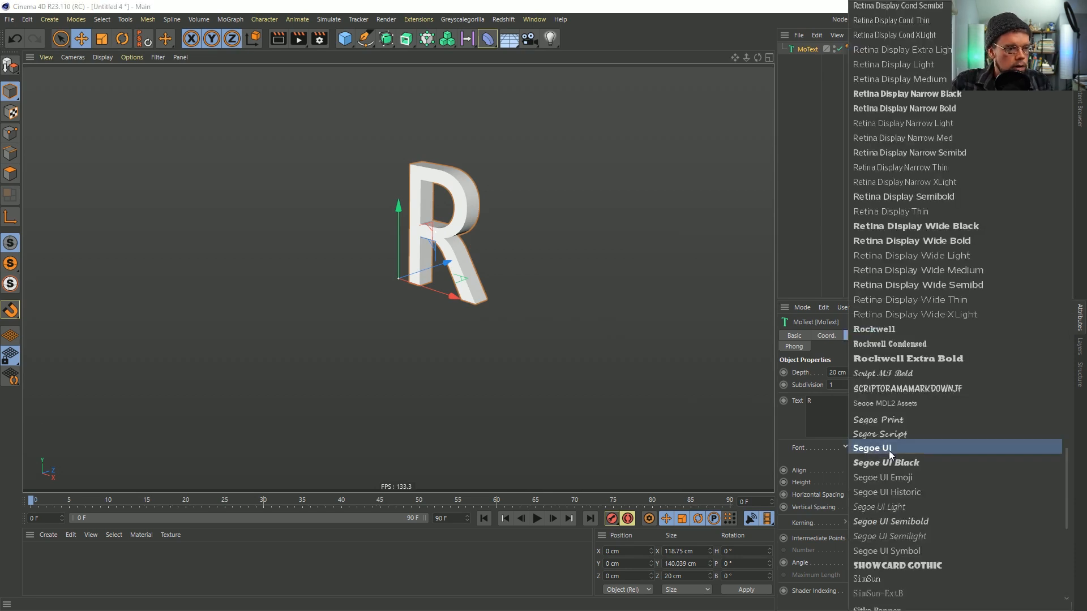
left_click(928, 466)
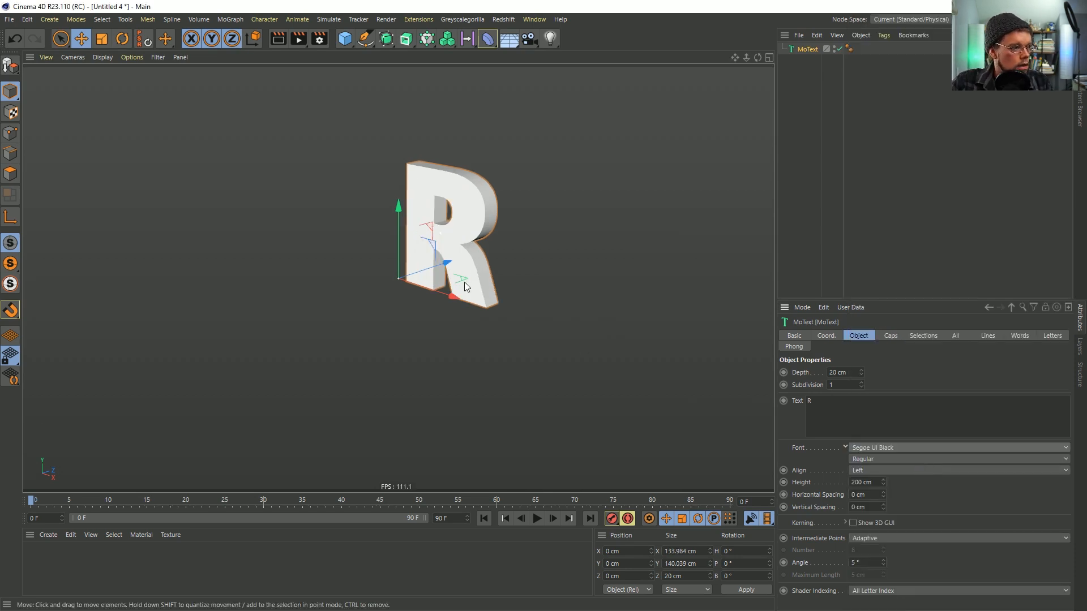
left_click_drag(607, 311, 713, 270, "alt")
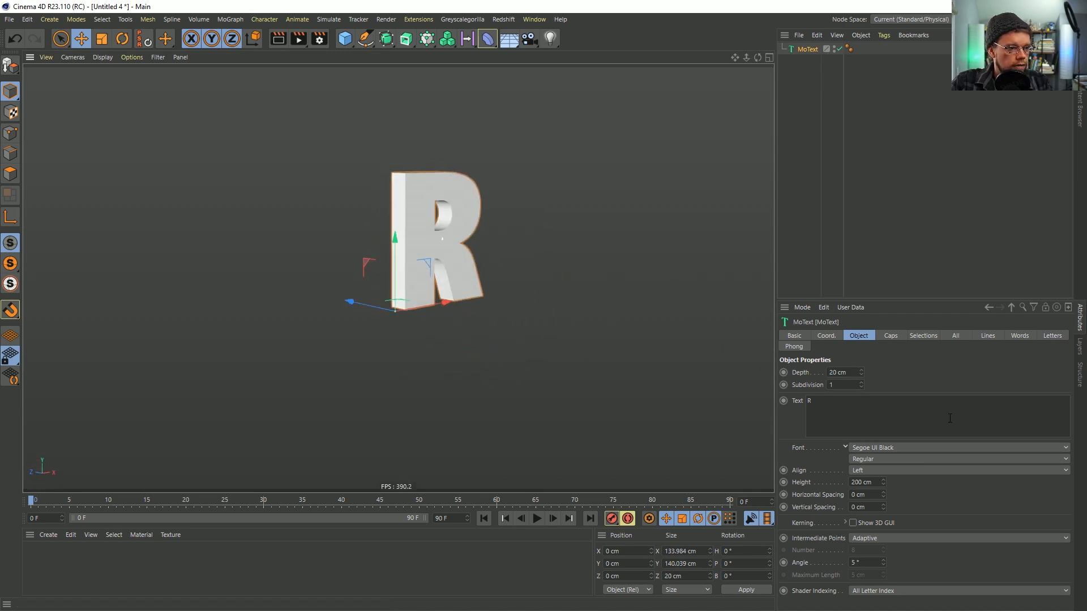
double_click(840, 372)
type("50")
key("Return")
left_click_drag(553, 283, 374, 276, "alt")
left_click_drag(828, 371, 833, 372)
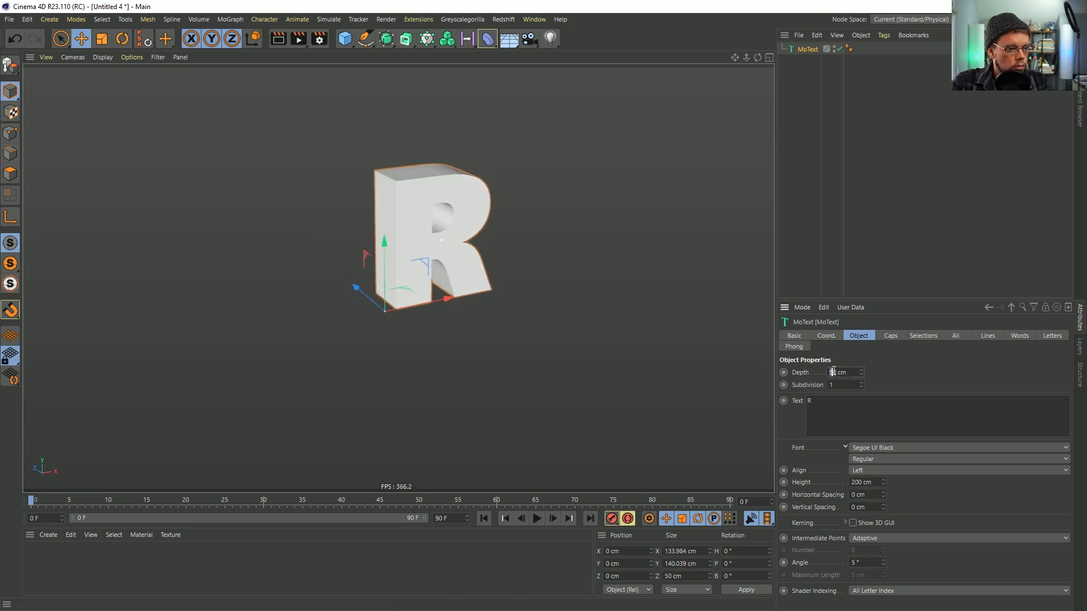
type("3")
key("Return")
left_click_drag(423, 250, 413, 364, "alt")
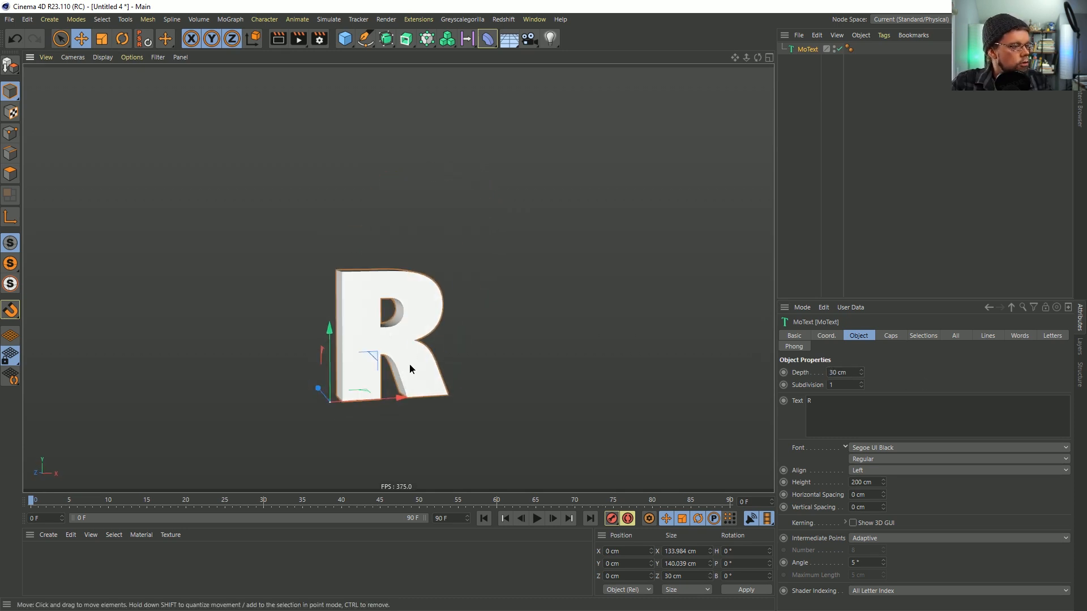
Add a Cloner and a cube to the scene, and make the cube a child of the Cloner
scroll(412, 364, "up", 3)
left_click(428, 39)
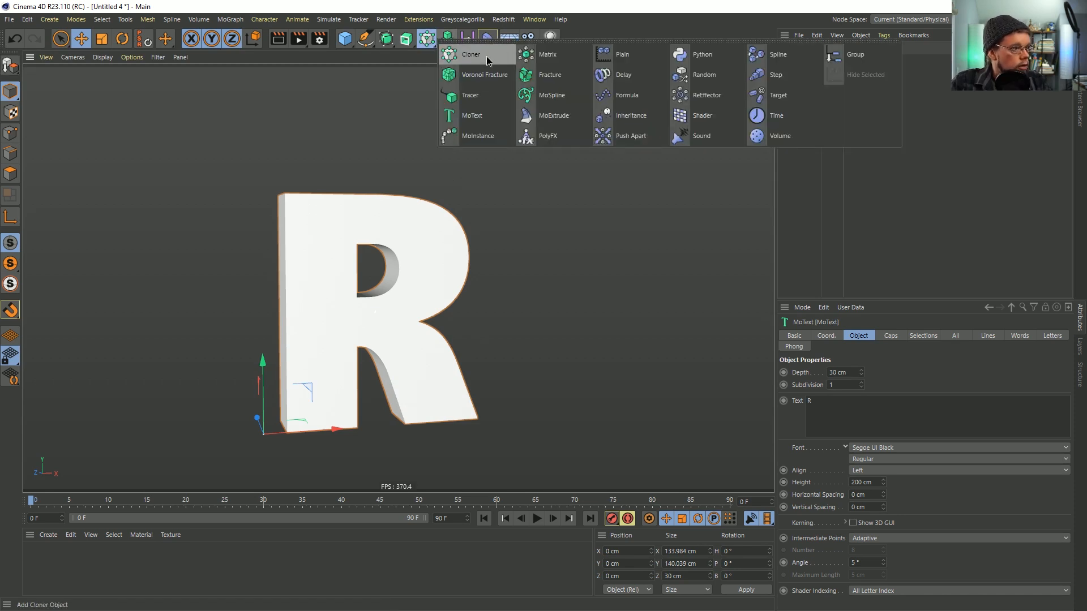
left_click(488, 56)
key("ctrl+z")
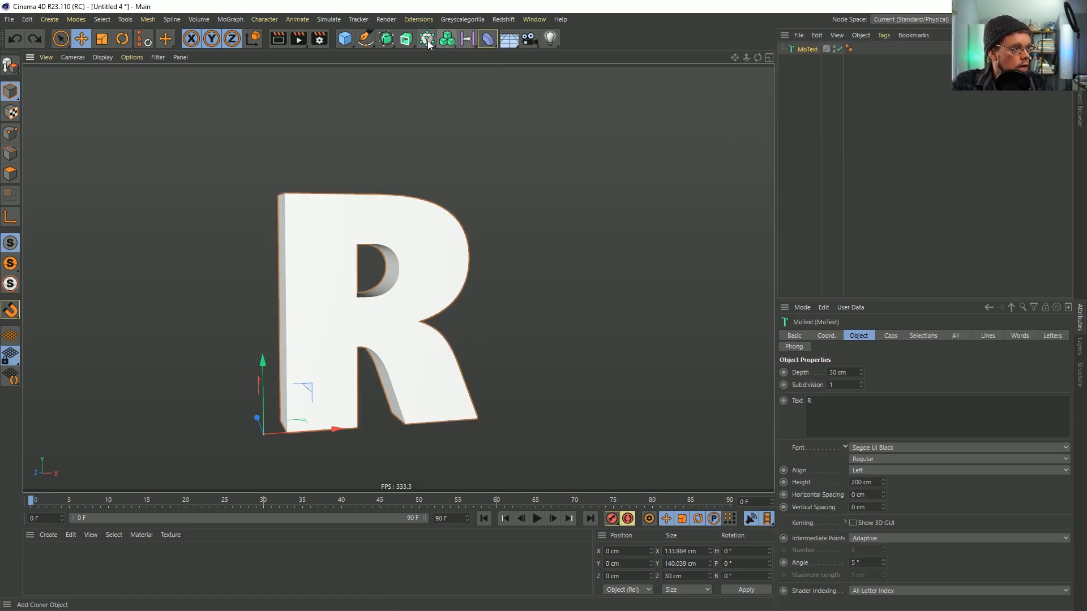
left_click(428, 41)
left_click(464, 56)
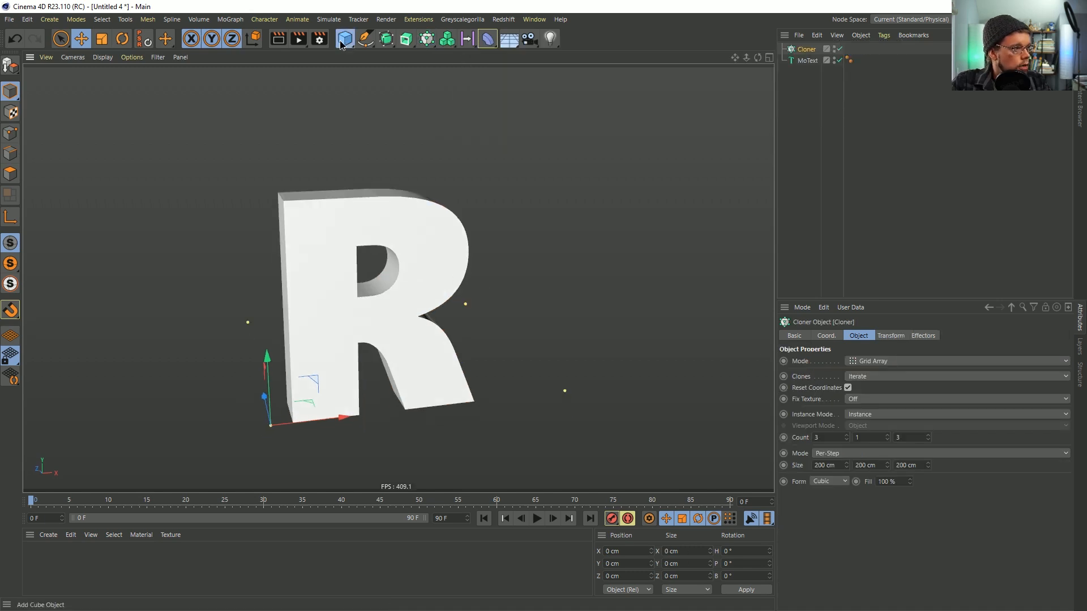
left_click(345, 38)
left_click(439, 57)
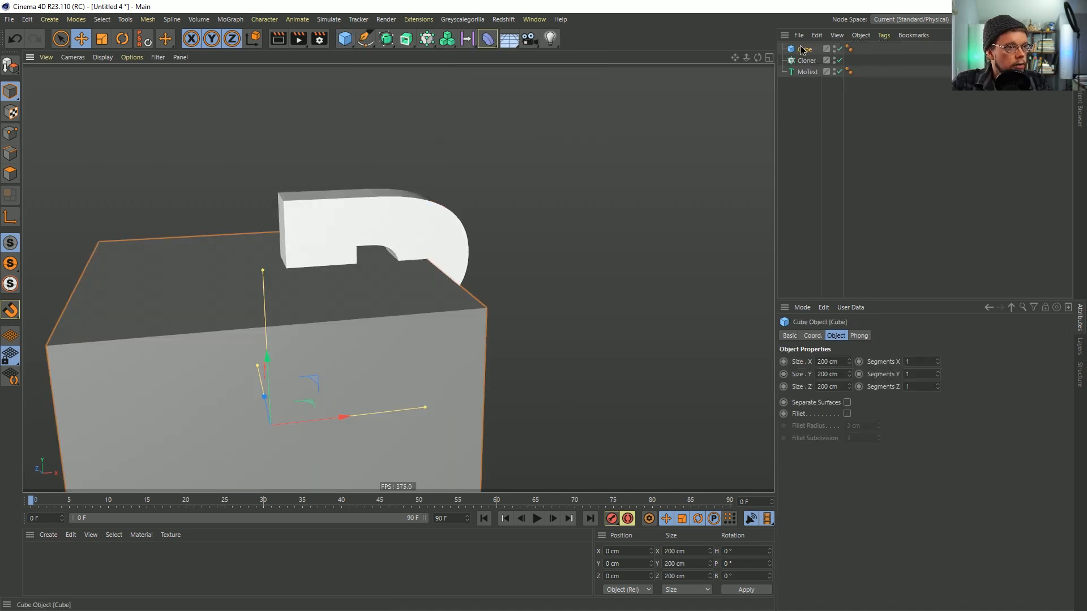
left_click_drag(809, 71, 807, 62)
Scale the cube inside the Cloner down to about 29 cm per side
key("t")
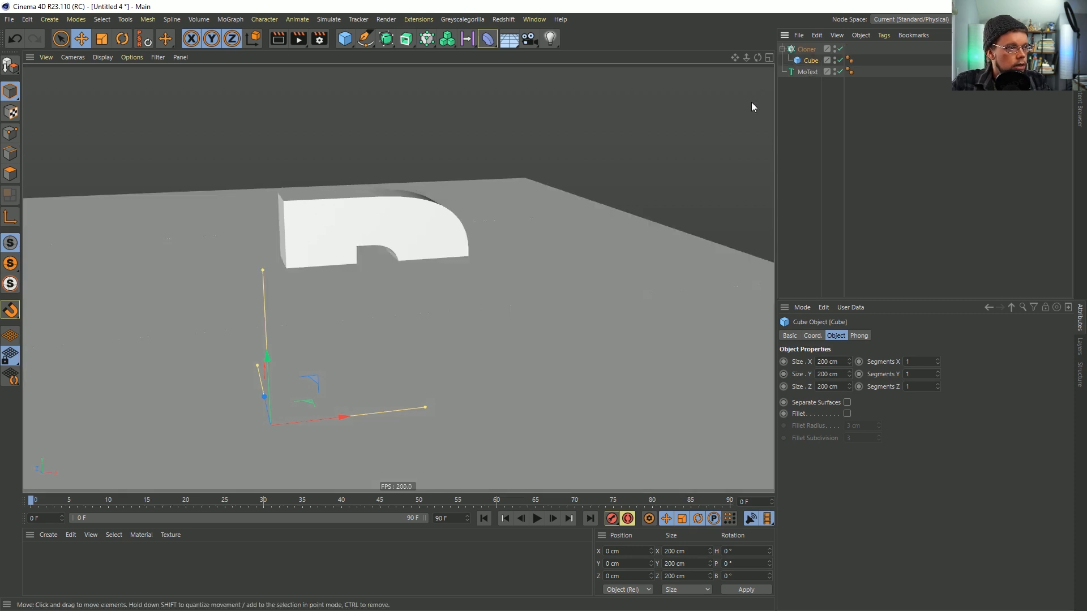
left_click_drag(759, 92, 420, 309)
left_click(799, 36)
left_click(777, 22)
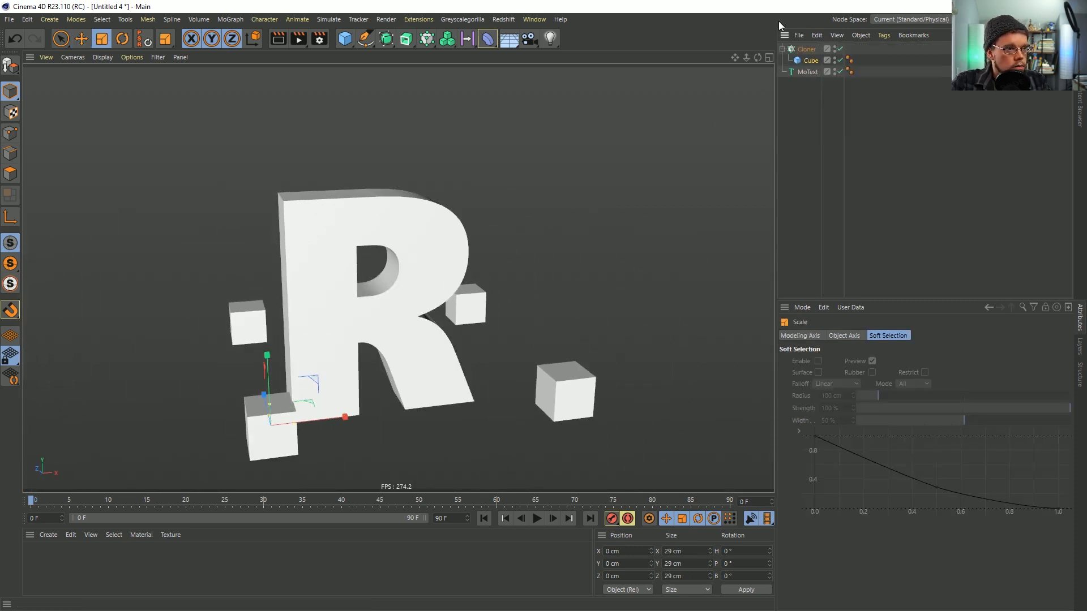
Set the Cloner's grid spacing to 10 cm on all three axes
left_click(805, 50)
right_click_drag(606, 241, 837, 413, "alt")
left_click(827, 469)
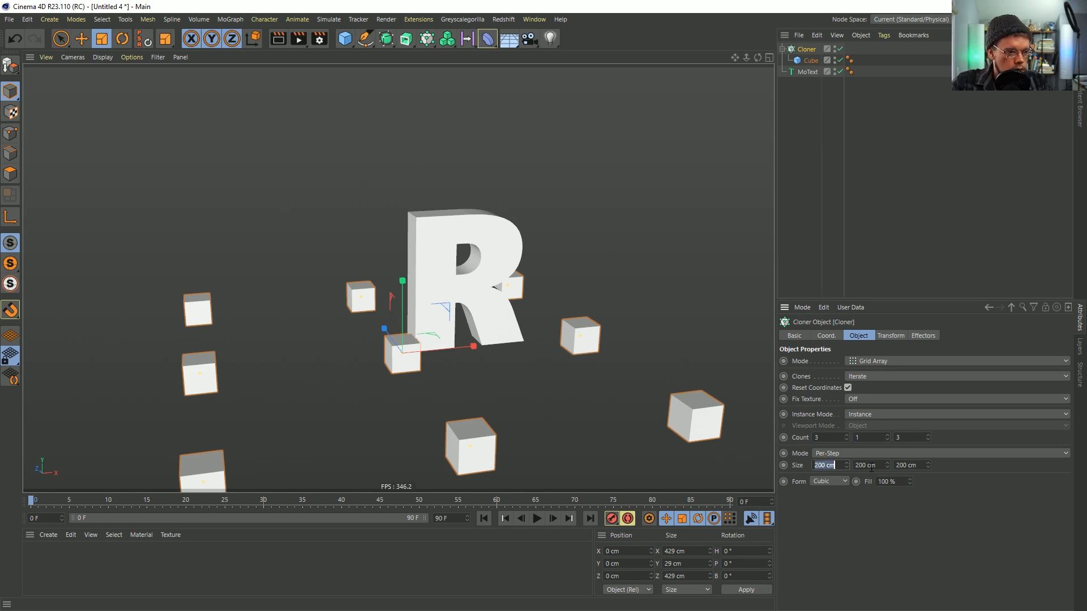
type("10")
key("Tab")
type("10")
key("Tab")
type("10")
key("Return")
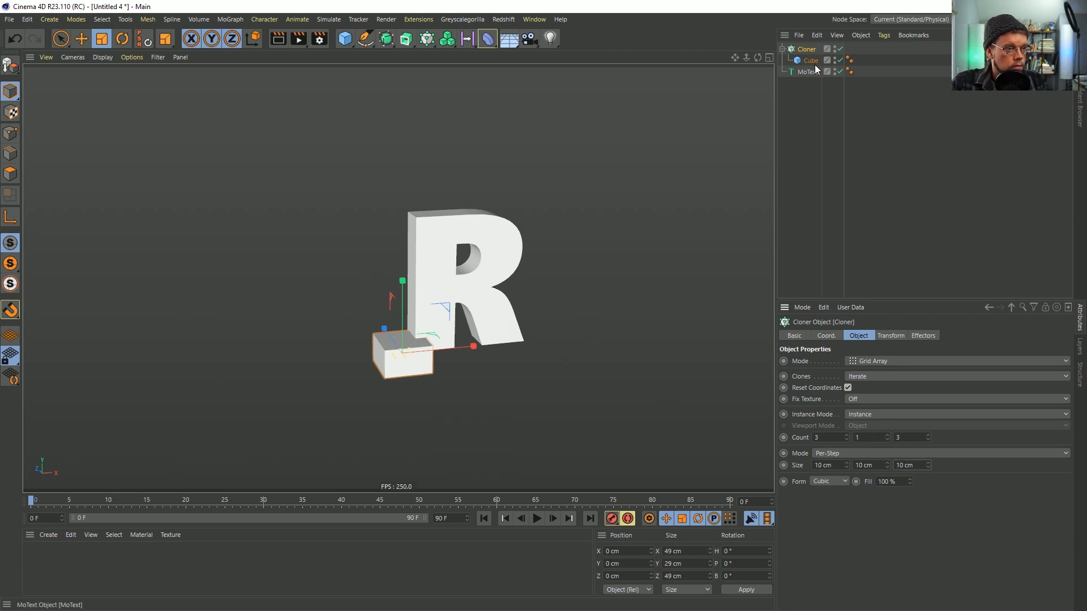
key("t")
mouse_move(681, 104)
left_mouse_down()
mouse_move(539, 243)
mouse_move(384, 332)
left_mouse_up()
right_click_drag(412, 354, 736, 339, "alt")
mouse_move(663, 331)
left_mouse_down()
mouse_move(599, 332)
mouse_move(371, 410)
left_mouse_up()
key("ctrl+z")
key("ctrl+z")
key("ctrl+z")
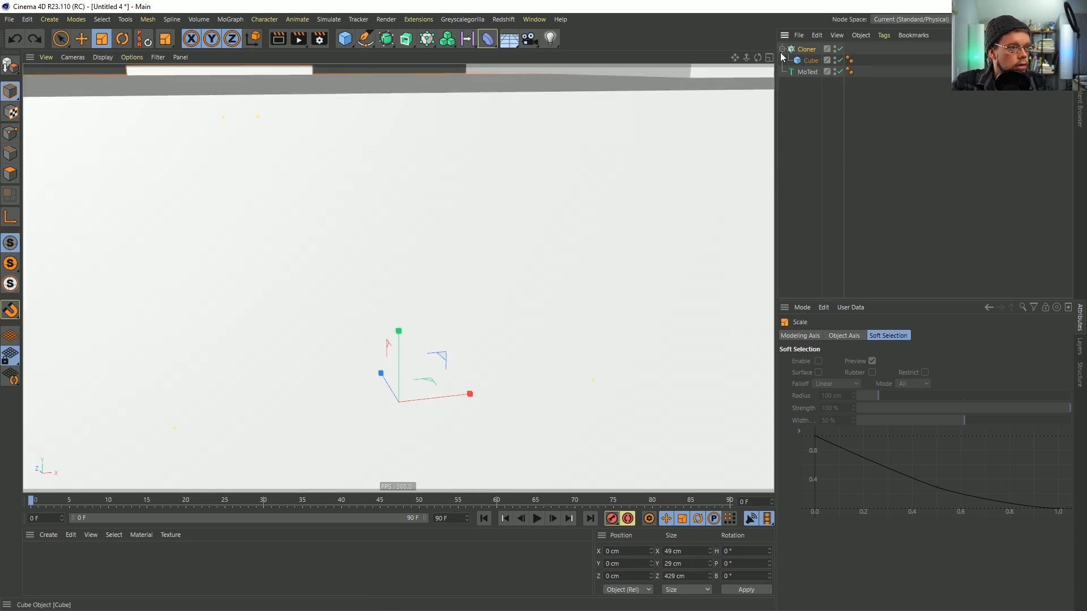
left_click(35, 39)
Scale the cube inside the Cloner down to about 10 cm per side to match the grid spacing
left_click(796, 60)
key("t")
left_click_drag(522, 205, 343, 406)
mouse_move(452, 345)
right_mouse_down("alt")
mouse_move(280, 395)
mouse_move(447, 351)
right_mouse_up("alt")
middle_click_drag(447, 351, 333, 369, "alt")
left_click_drag(333, 369, 400, 374, "alt")
right_click_drag(399, 374, 355, 356, "alt")
left_click_drag(354, 357, 368, 335, "alt")
Move the MoText letter along Z to about -14.1 cm
left_click(799, 50)
left_click_drag(544, 317, 350, 396, "alt")
key("e")
left_click(461, 159)
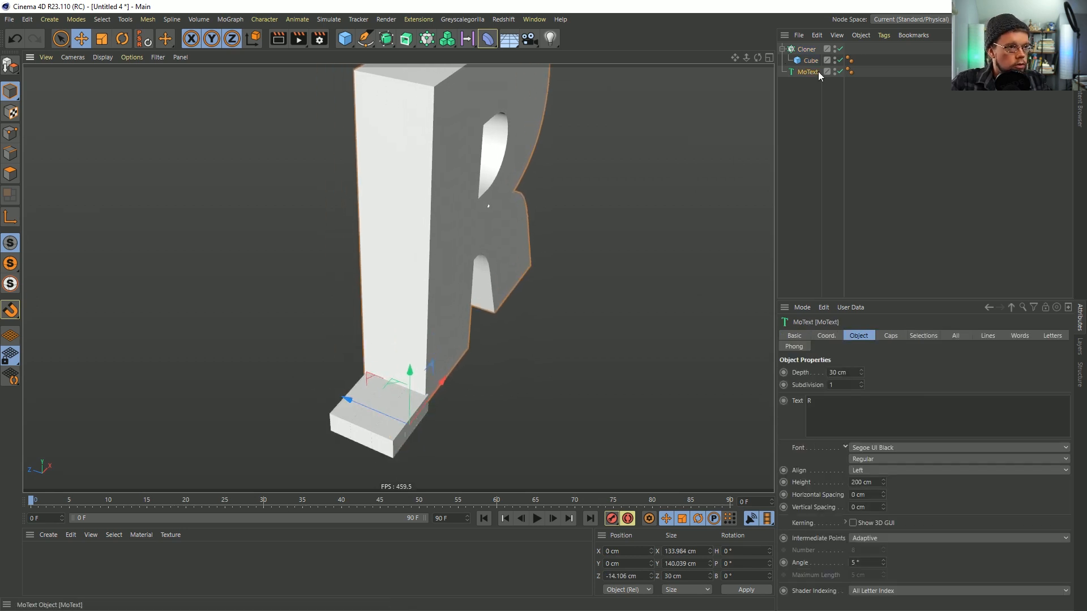
left_click_drag(444, 301, 377, 296, "alt")
Set the Cloner's Y count to 15 and move it to about X 68.2 cm and Y 67 cm over the letter
left_click(804, 50)
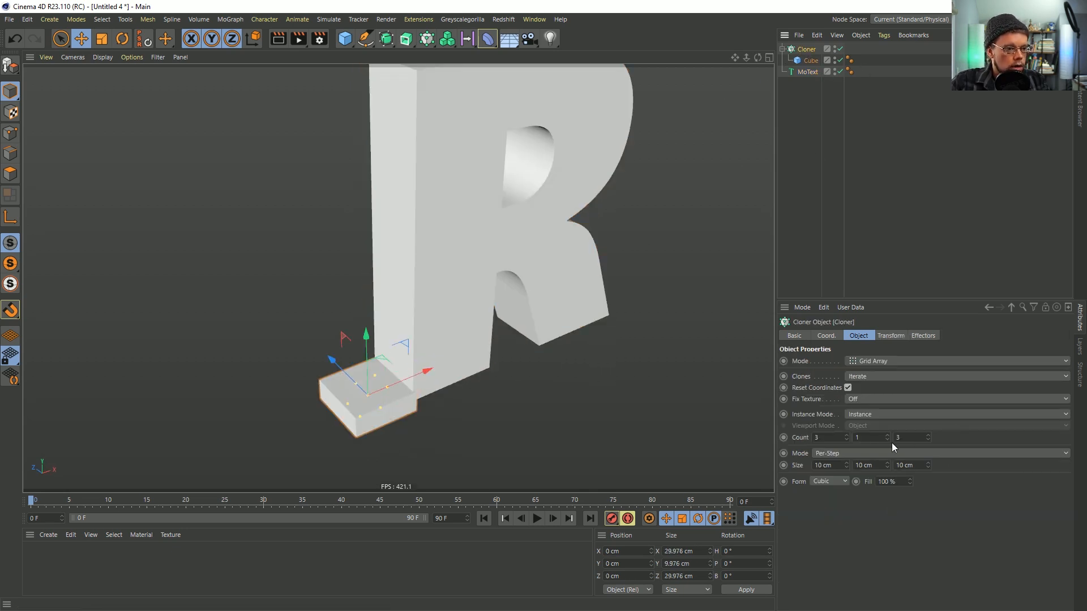
left_click_drag(885, 436, 887, 437)
left_click_drag(577, 390, 486, 377, "alt")
middle_click_drag(485, 376, 529, 408, "alt")
left_click_drag(462, 372, 489, 271)
left_click_drag(534, 313, 615, 347)
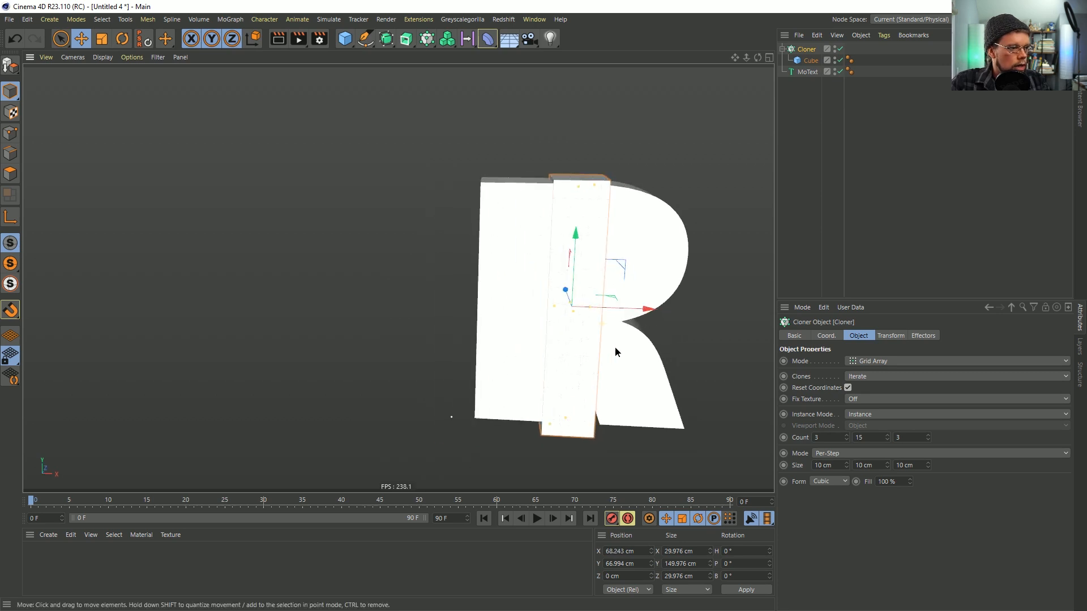
Raise the Cloner's X count to 13 and shift it to about X 72.1 cm so the grid covers the letter
left_click(927, 435)
key("ctrl+z")
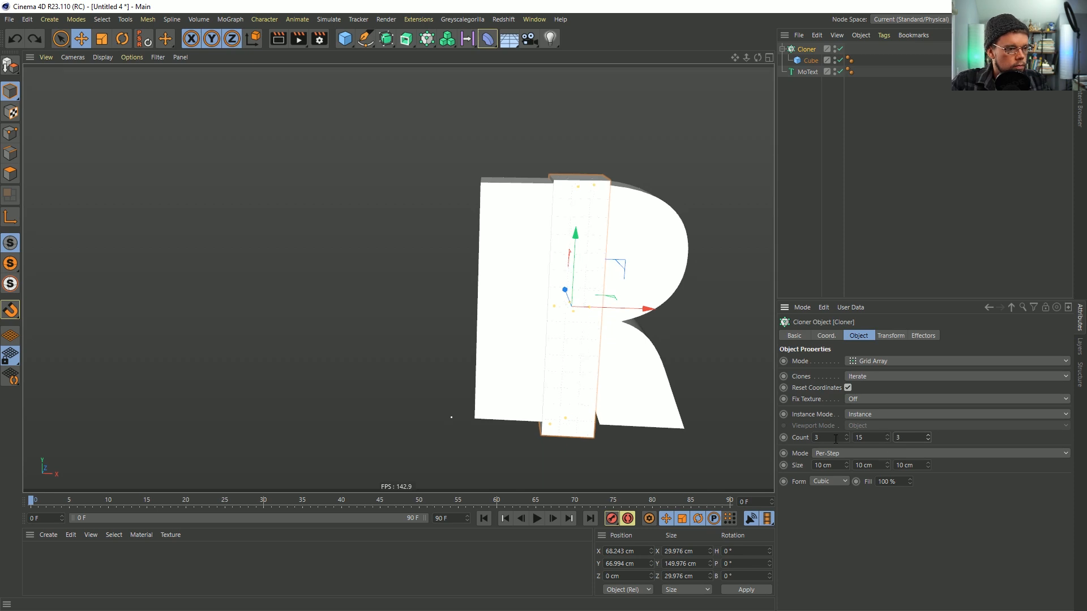
left_click_drag(845, 435, 846, 433)
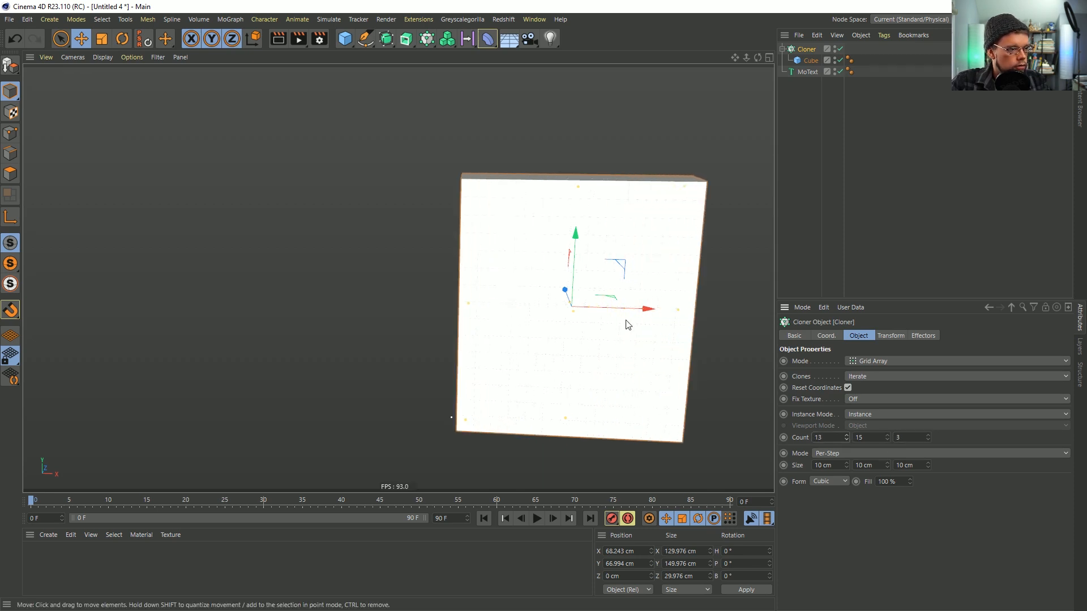
left_click_drag(626, 317, 642, 318)
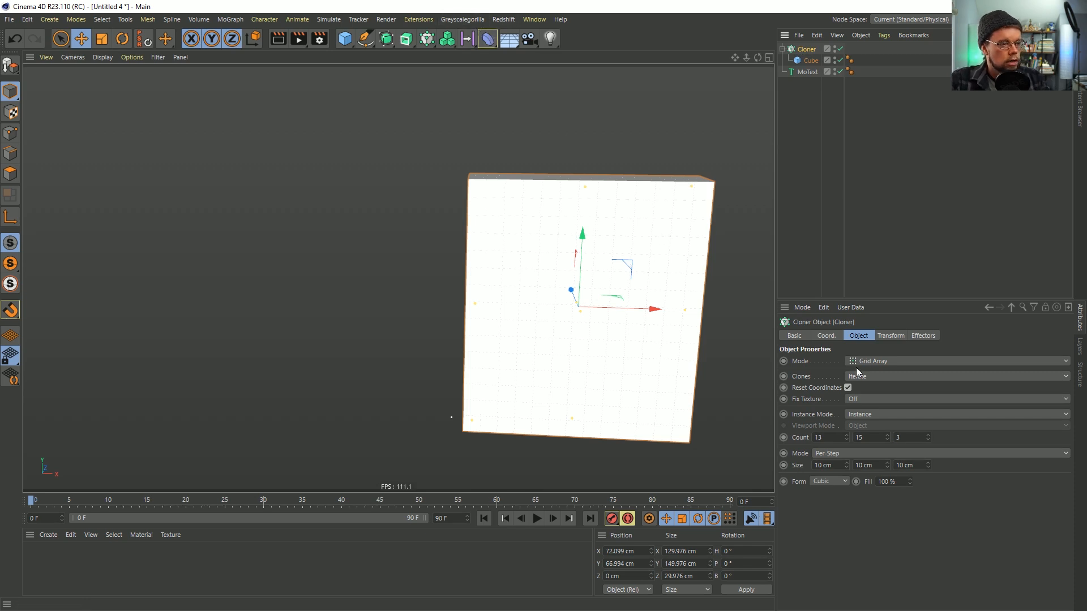
Change the Cloner's form to Object and assign the MoText as the shape that bounds the grid
left_click(837, 483)
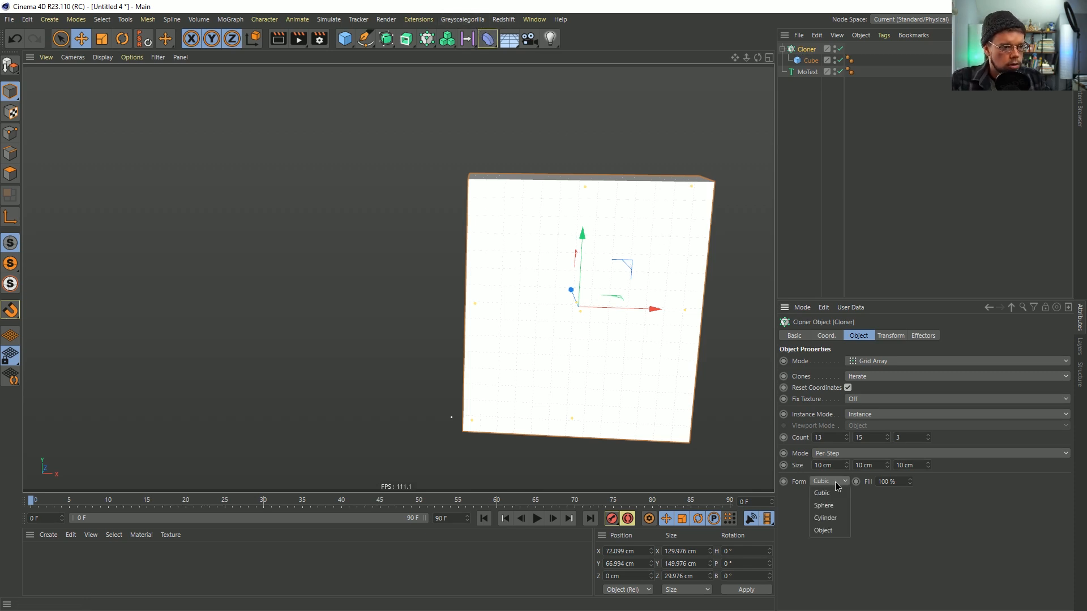
left_click(830, 531)
left_click_drag(806, 72, 854, 494)
left_click_drag(580, 335, 612, 338, "alt")
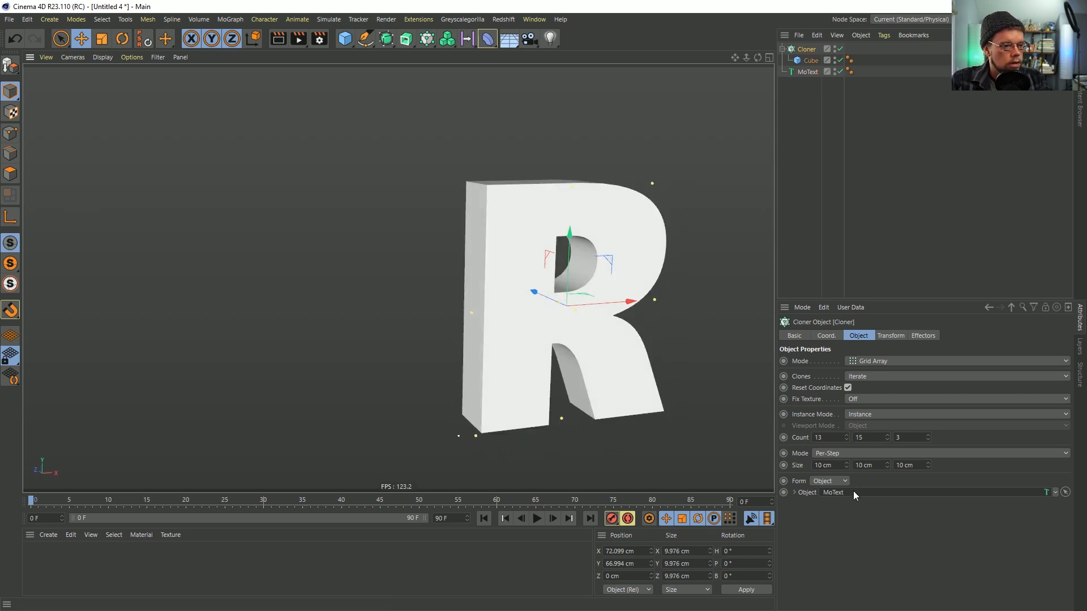
Wrap the MoText in a Connect generator and assign the Connect as the Cloner's bounding object
left_click(808, 72)
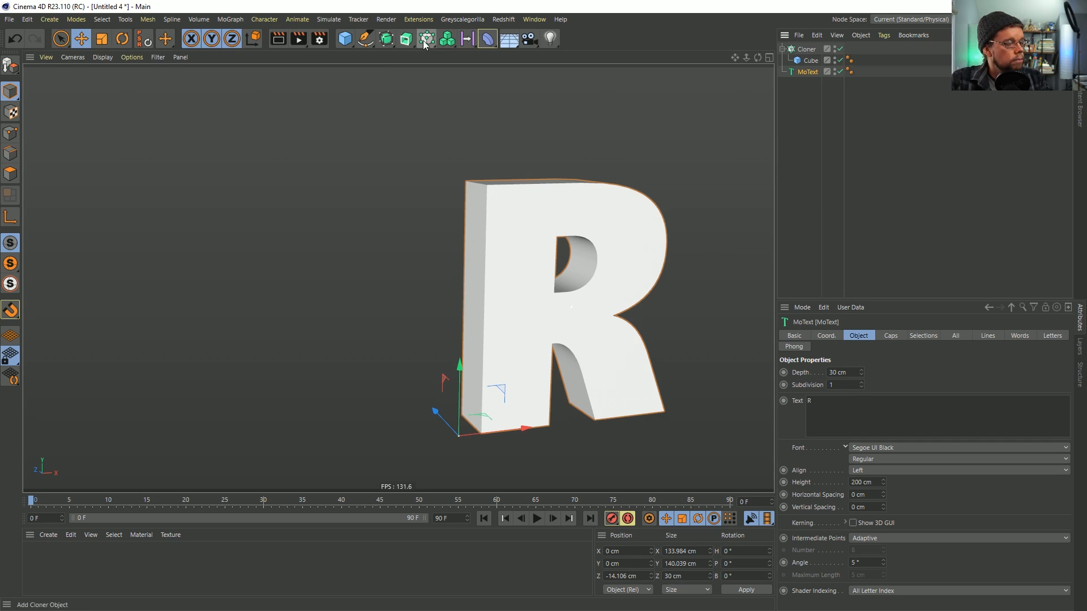
left_click(396, 39)
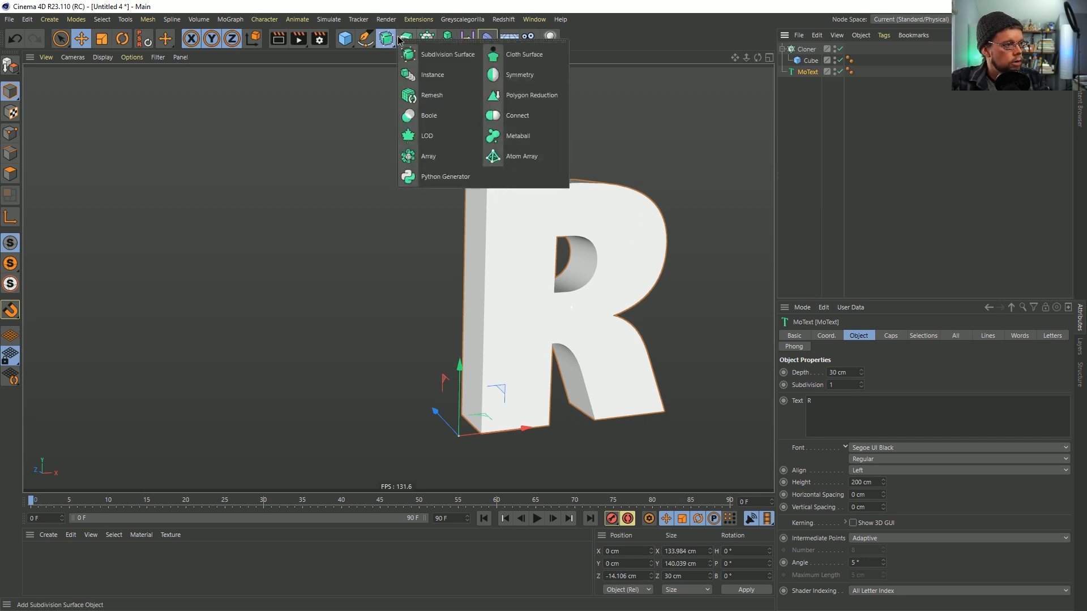
left_click(517, 116, "alt")
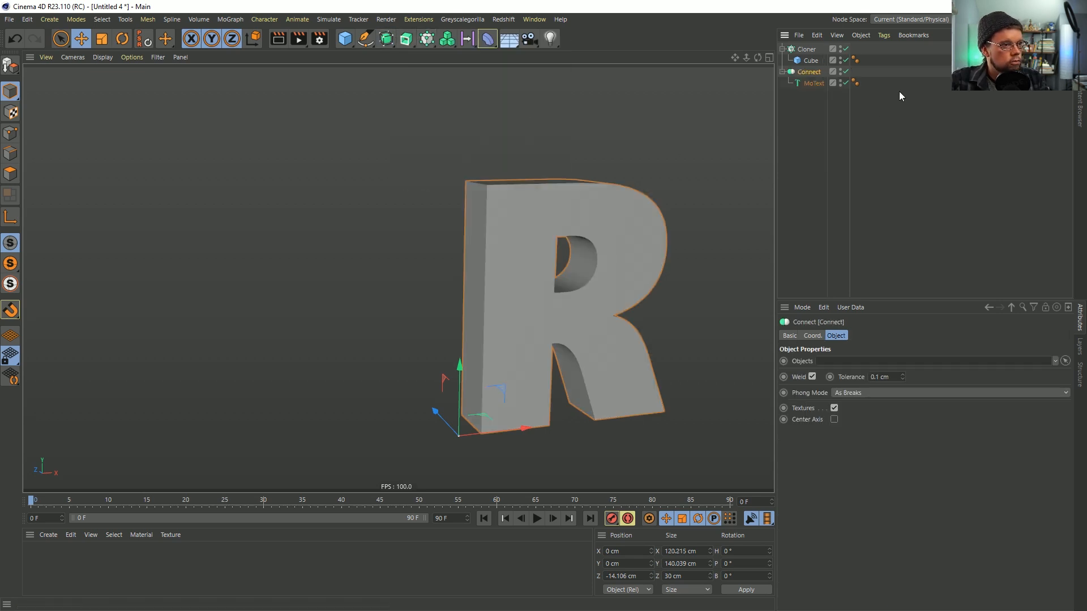
left_click(801, 49)
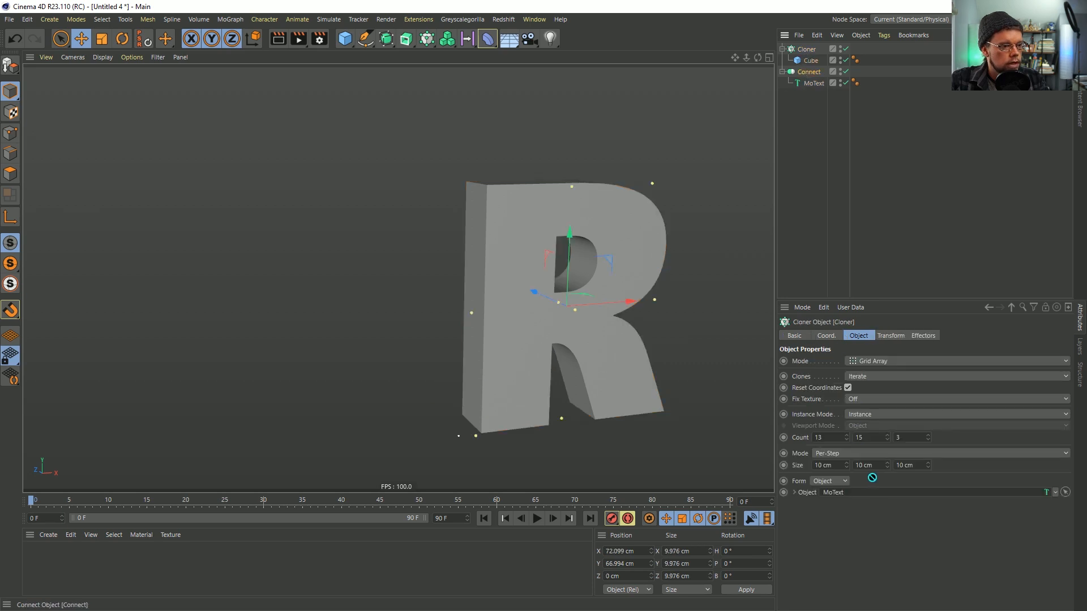
mouse_move(536, 311)
left_mouse_down("alt")
mouse_move(705, 293)
mouse_move(473, 311)
mouse_move(359, 296)
mouse_move(539, 323)
mouse_move(532, 229)
mouse_move(474, 236)
mouse_move(493, 229)
left_mouse_up("alt")
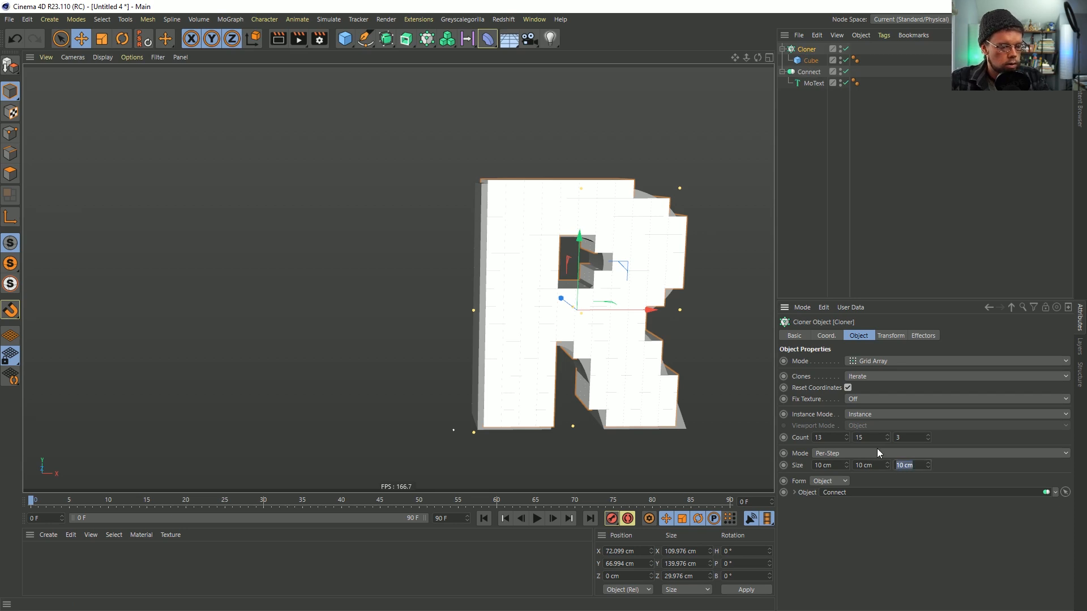
Set the Cloner's per-step grid size to 7 cm on X, Y and Z
type("7")
double_click(829, 468)
type("7")
key("Return")
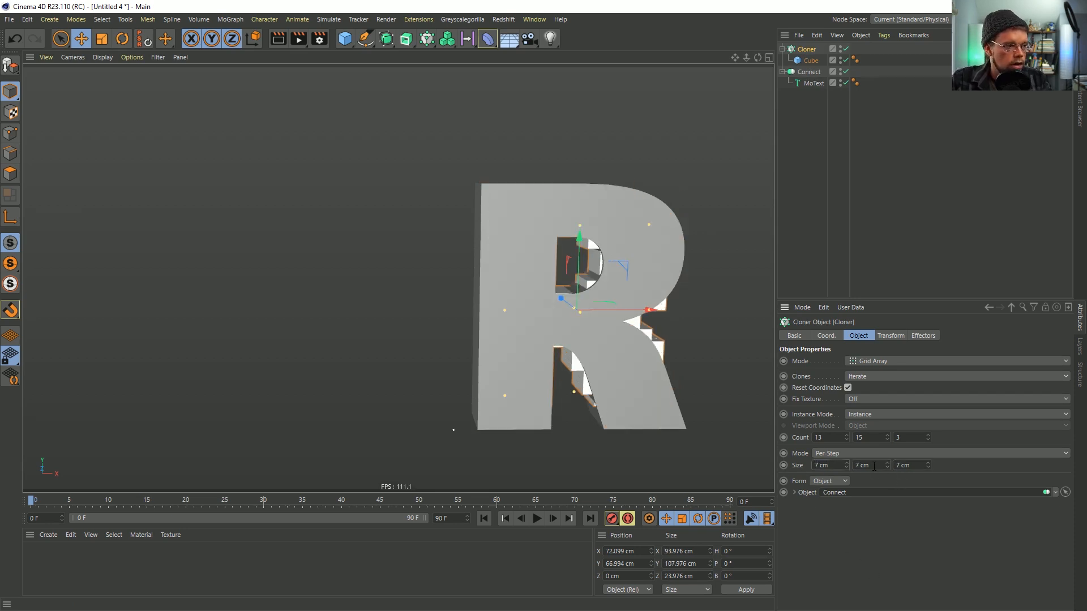
Scale the Cube down uniformly to about 6.3 cm so small gaps separate the clones
left_click(810, 60)
mouse_move(656, 268)
left_mouse_down("alt")
mouse_move(574, 266)
mouse_move(659, 263)
mouse_move(701, 297)
mouse_move(613, 292)
mouse_move(677, 284)
left_mouse_up("alt")
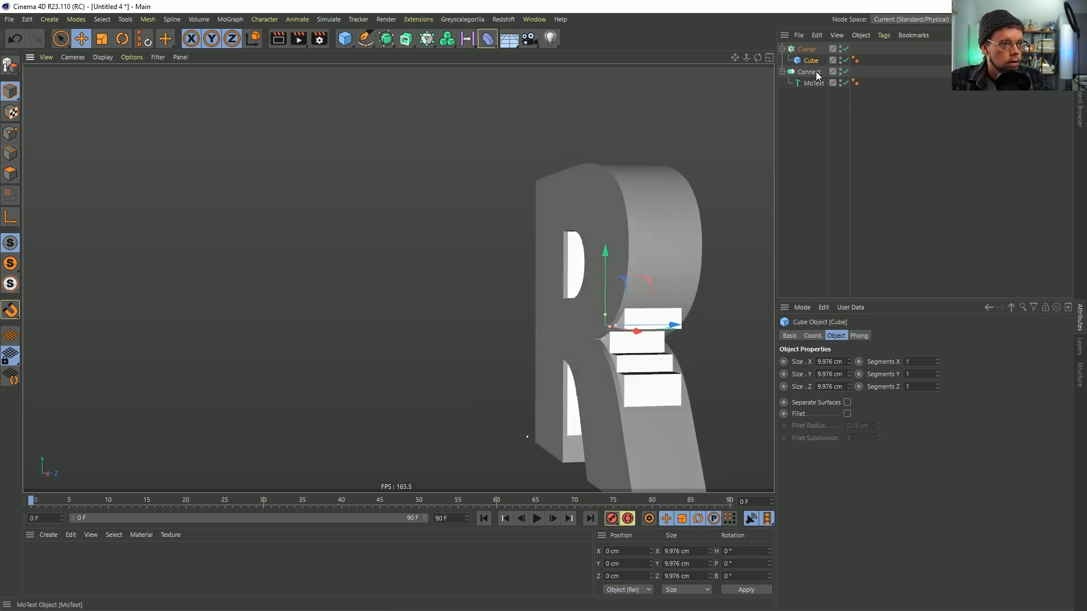
key("t")
mouse_move(745, 163)
left_mouse_down()
mouse_move(654, 234)
mouse_move(559, 280)
mouse_move(580, 275)
left_mouse_up()
Set the Cloner's counts to 17, 21 and 5 so the cubes fill the whole letter
left_click(807, 50)
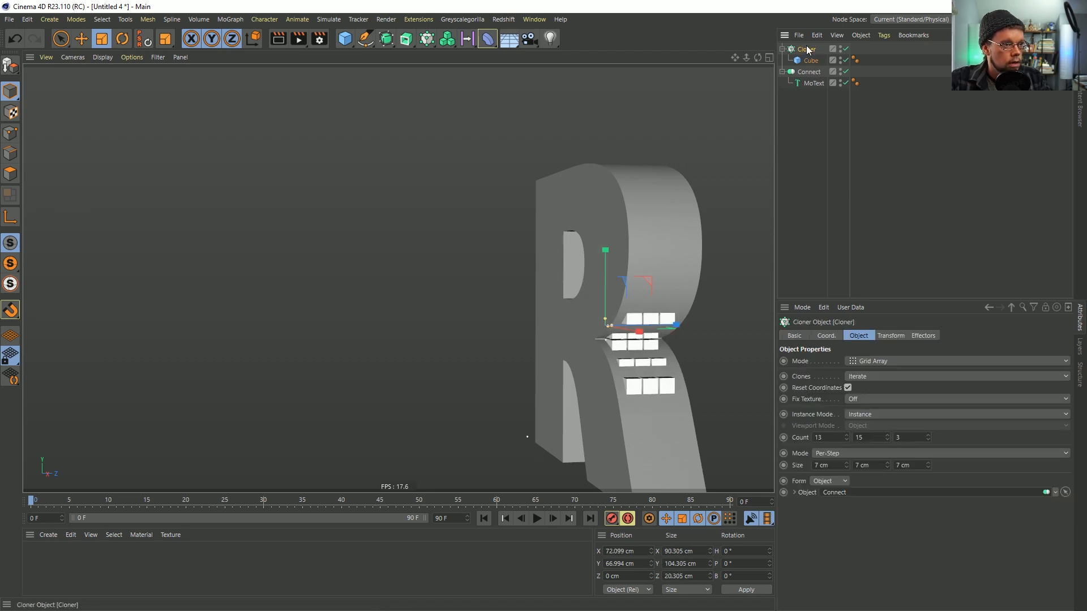
left_click_drag(845, 436, 849, 439)
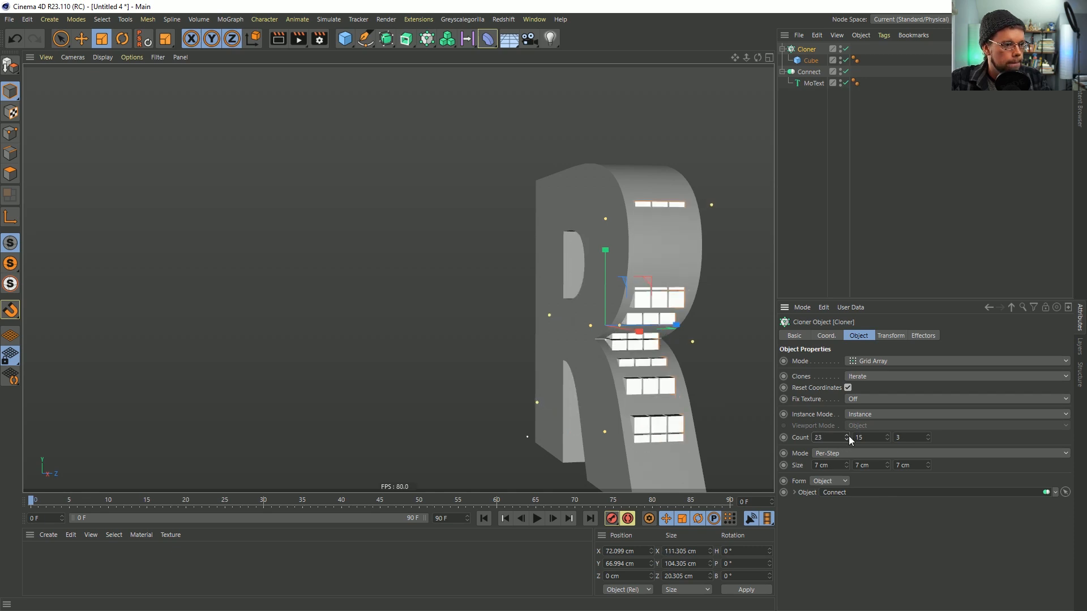
left_click_drag(628, 337, 715, 362, "alt")
left_click_drag(845, 440, 887, 435)
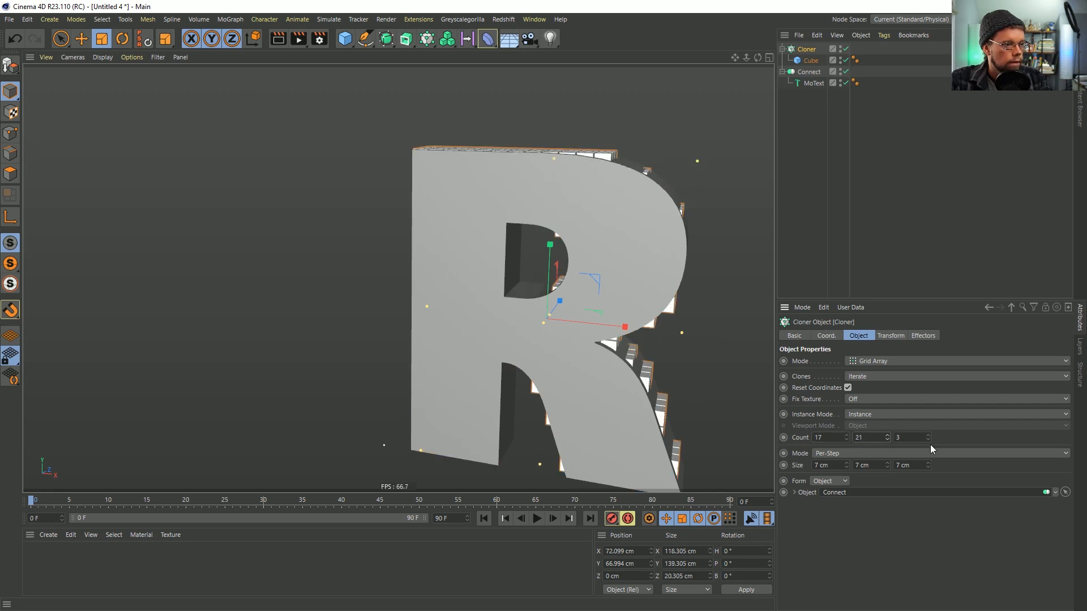
left_click(929, 436)
left_click(929, 435)
left_click_drag(668, 337, 623, 344, "alt")
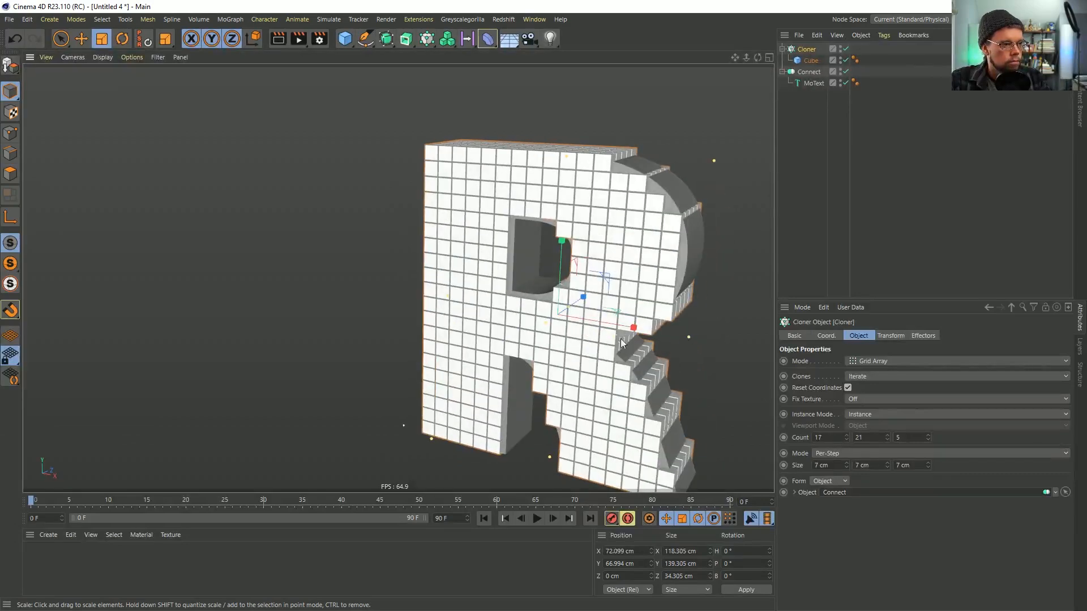
Hide the Connect object in the viewport and inspect the cube grid from several sides
left_click(841, 72)
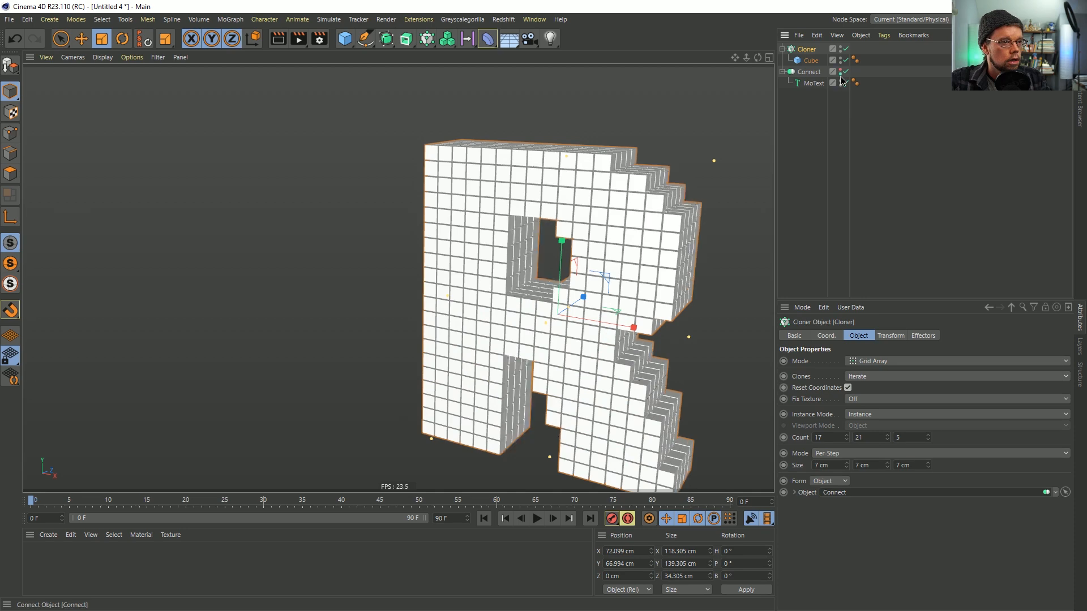
left_click_drag(593, 212, 528, 270, "alt")
left_click_drag(449, 235, 520, 246, "alt")
middle_click_drag(520, 246, 530, 281, "alt")
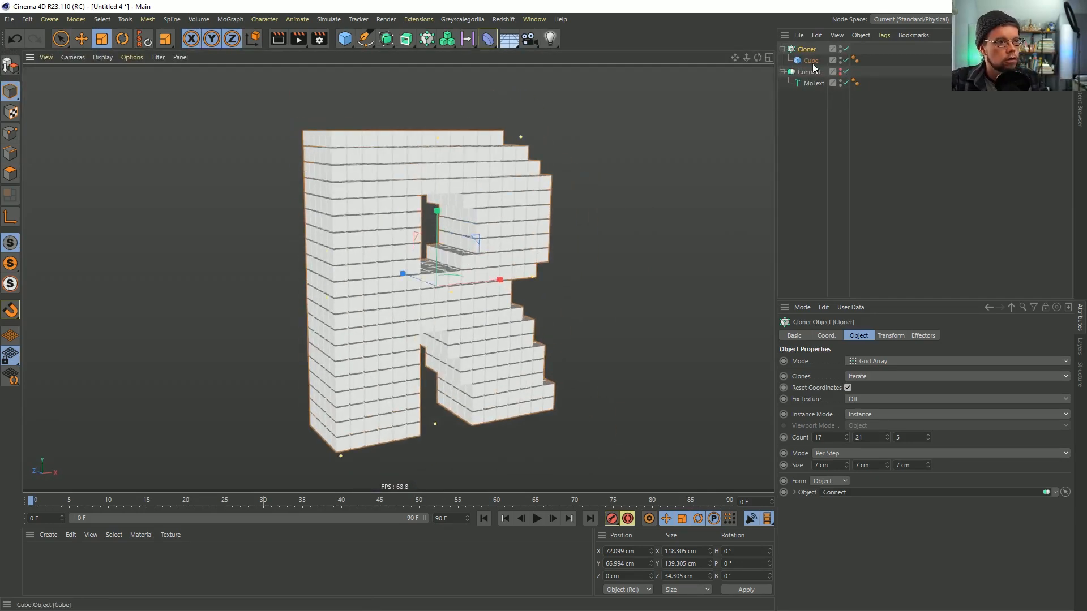
Add a Dynamics Body tag to the Cube and set its collision shape to Box
left_click(811, 61)
right_click(806, 60)
mouse_move(868, 179)
left_click(999, 179)
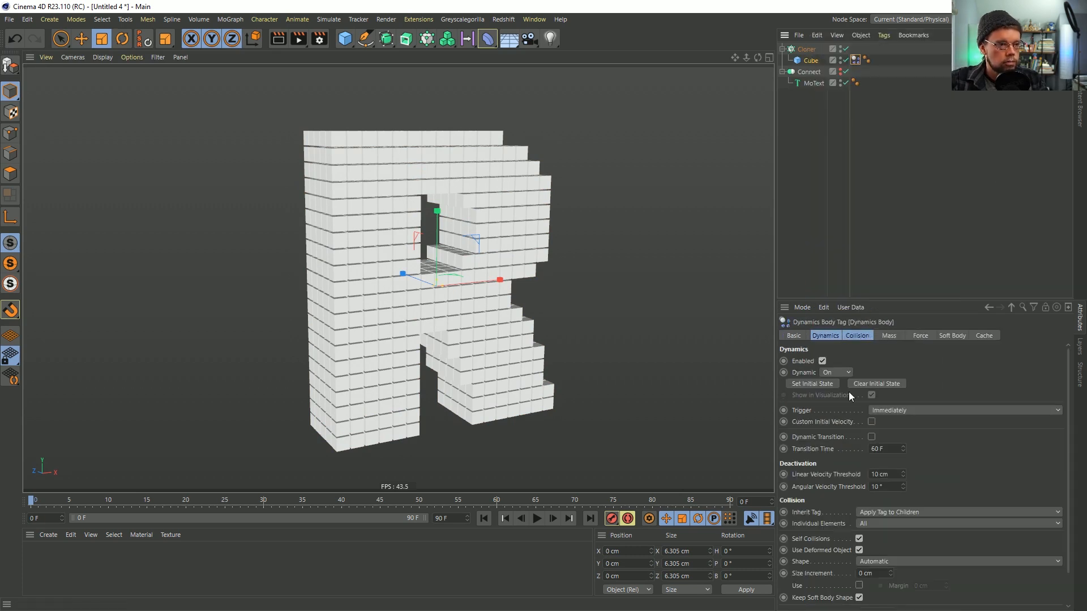
left_click(857, 336)
left_click(878, 410)
left_click(889, 451)
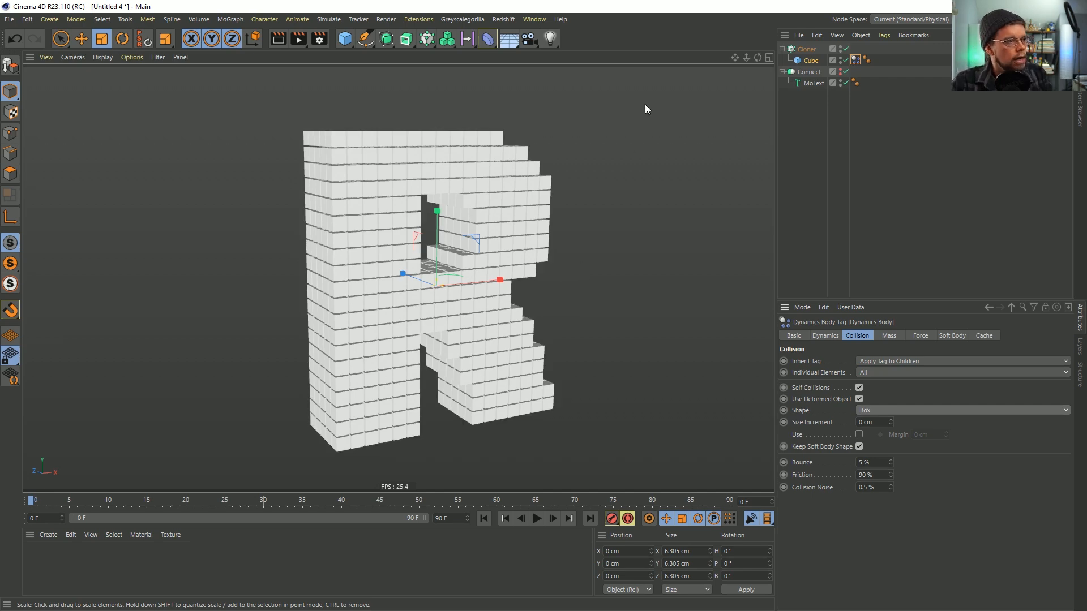
Save the scene in the SceneFiles folder as [4a]VolumeOfCubes.c4d
key("ctrl+s")
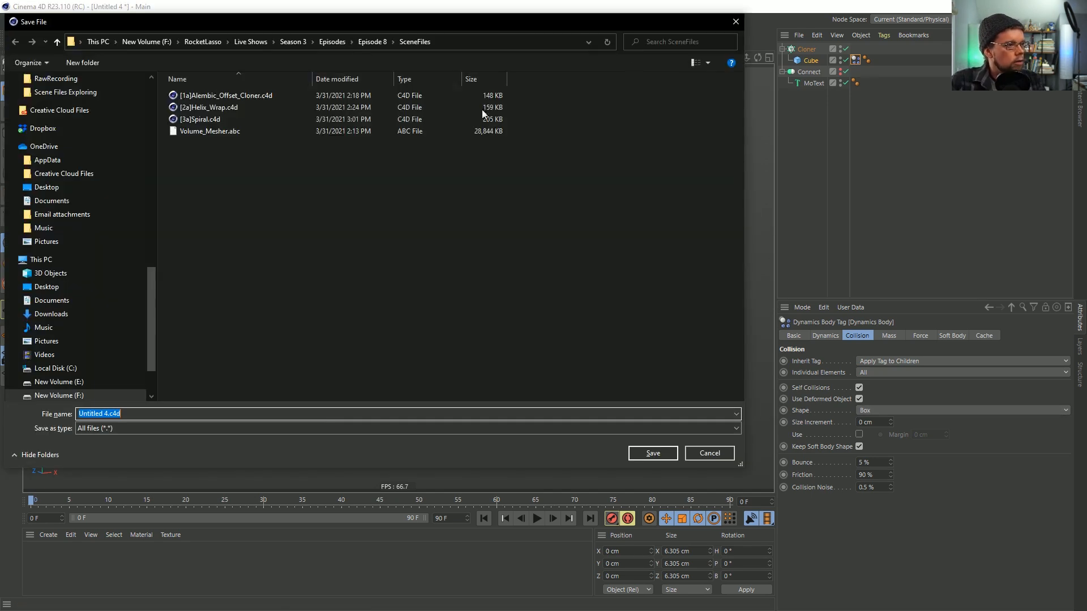
left_click(229, 118)
left_click(85, 414)
left_click(85, 413)
key("BackSpace")
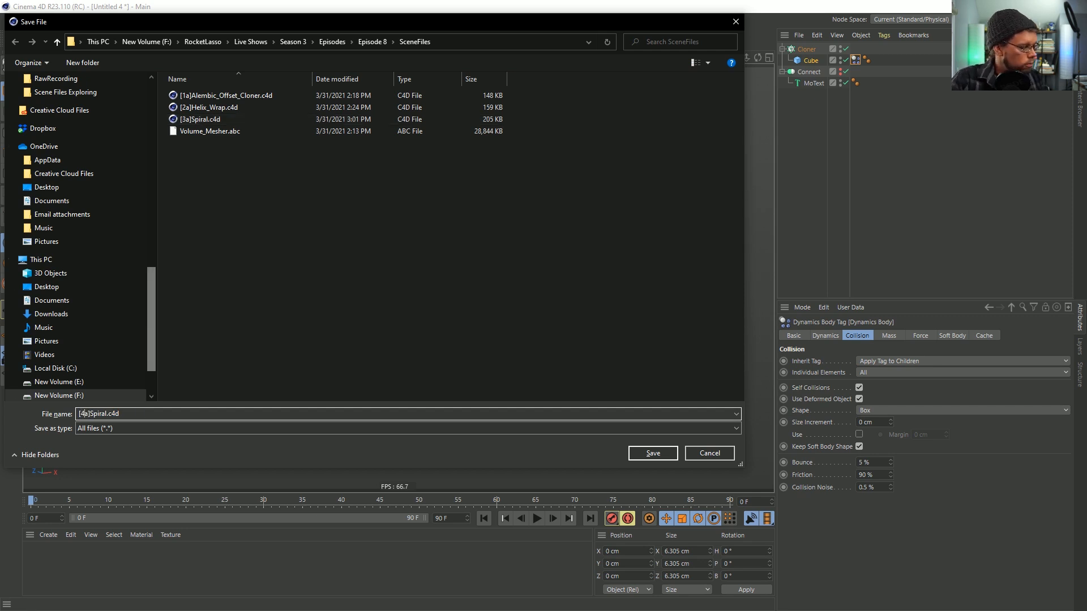
key("shift+Right")
key("shift+Right")
key("shift+Right")
key("shift+Right")
key("shift+Right")
key("shift+Right")
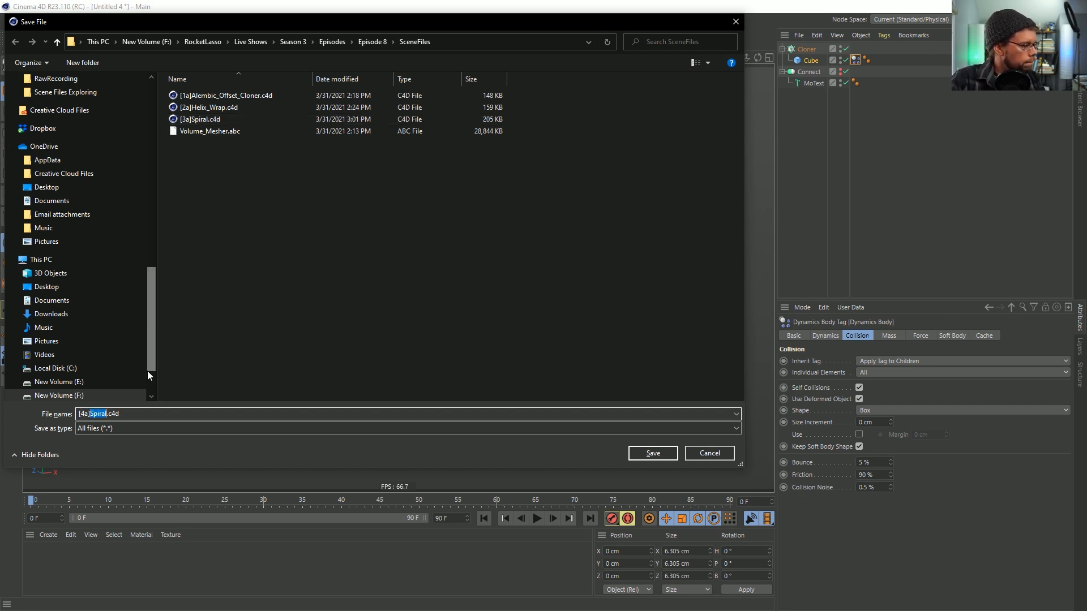
type("Volume")
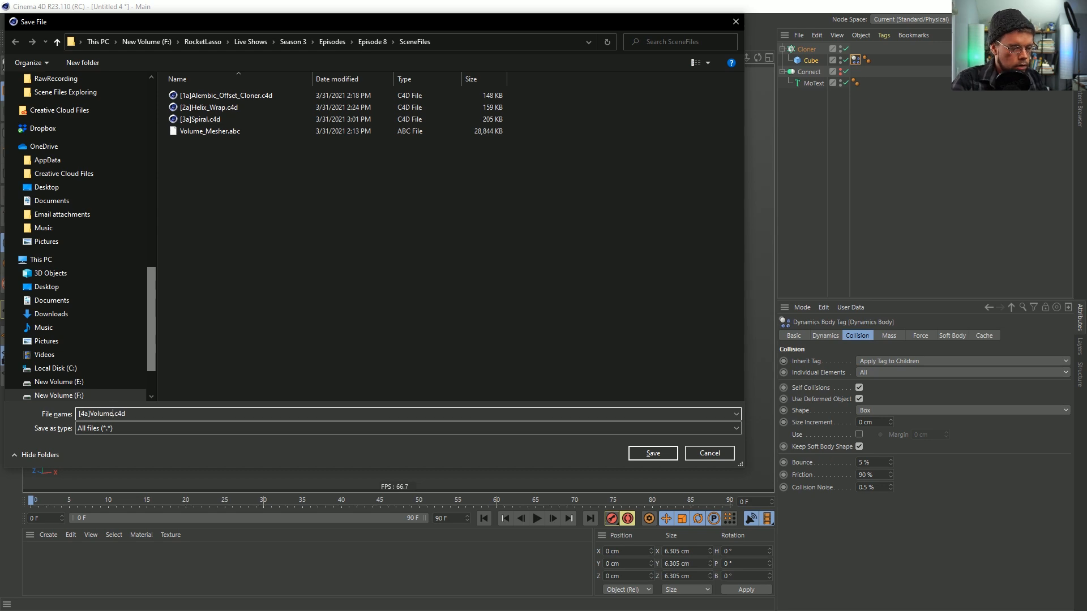
type("OfCubes")
key("Return")
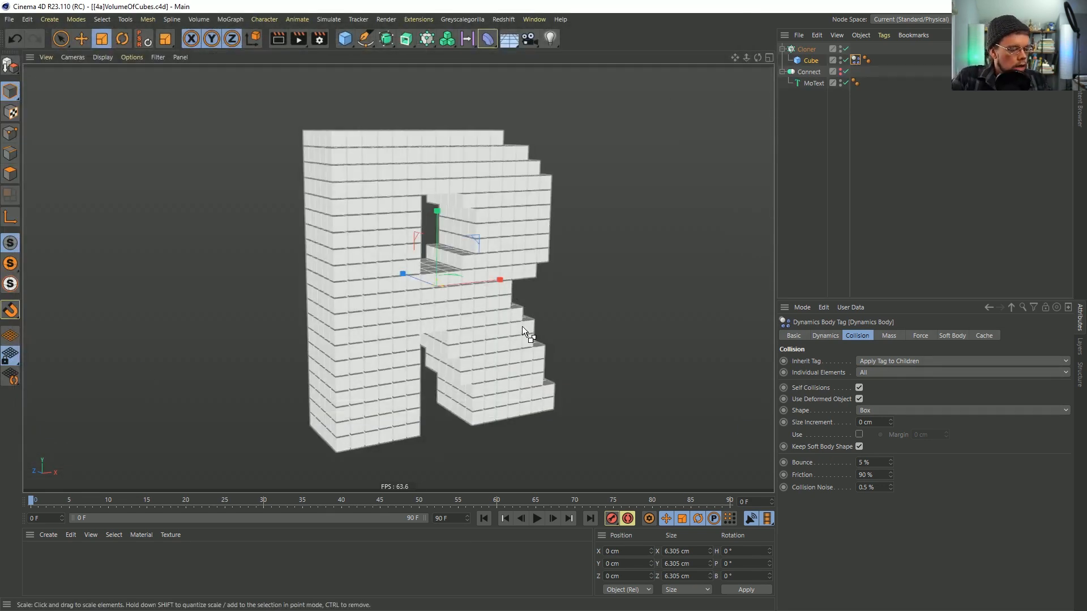
Set the project's dynamics gravity to 0 cm and play the simulation to check the cubes
key("ctrl+d")
left_click(960, 336)
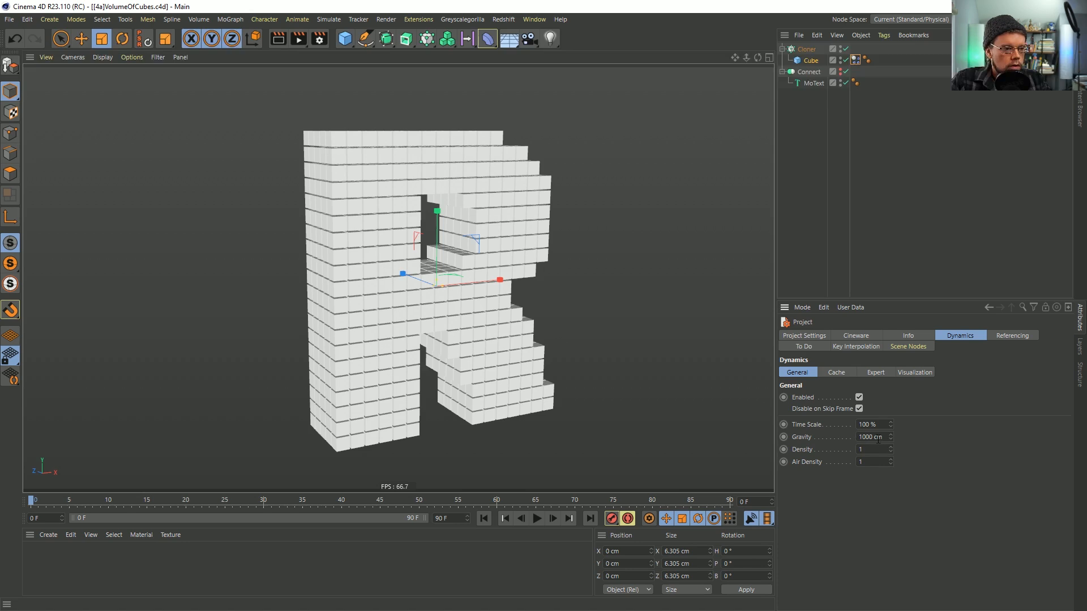
left_click(537, 519)
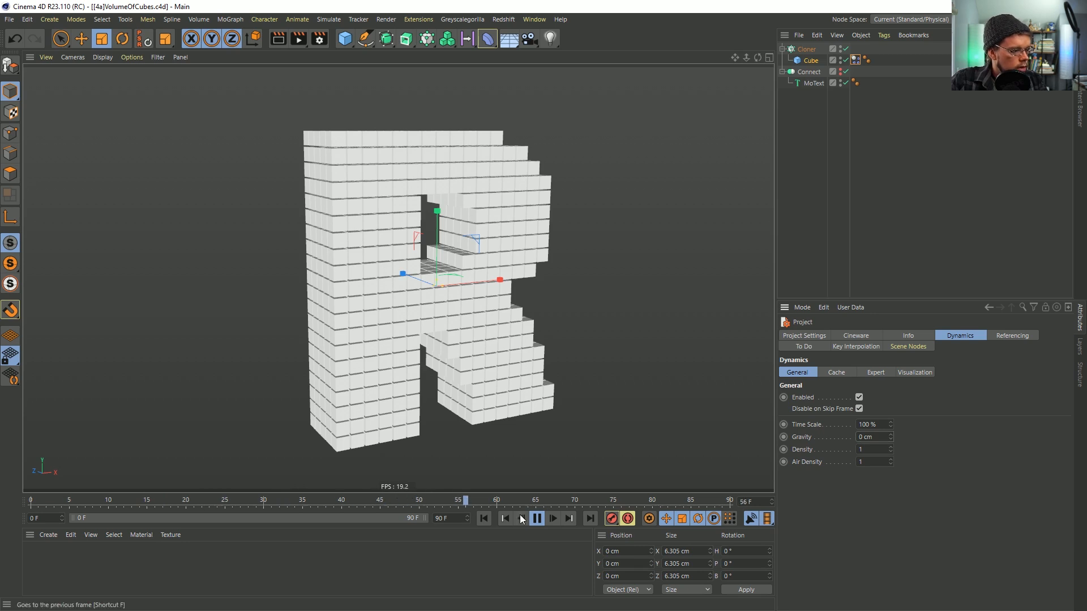
left_click(536, 519)
left_click_drag(451, 365, 399, 281, "alt")
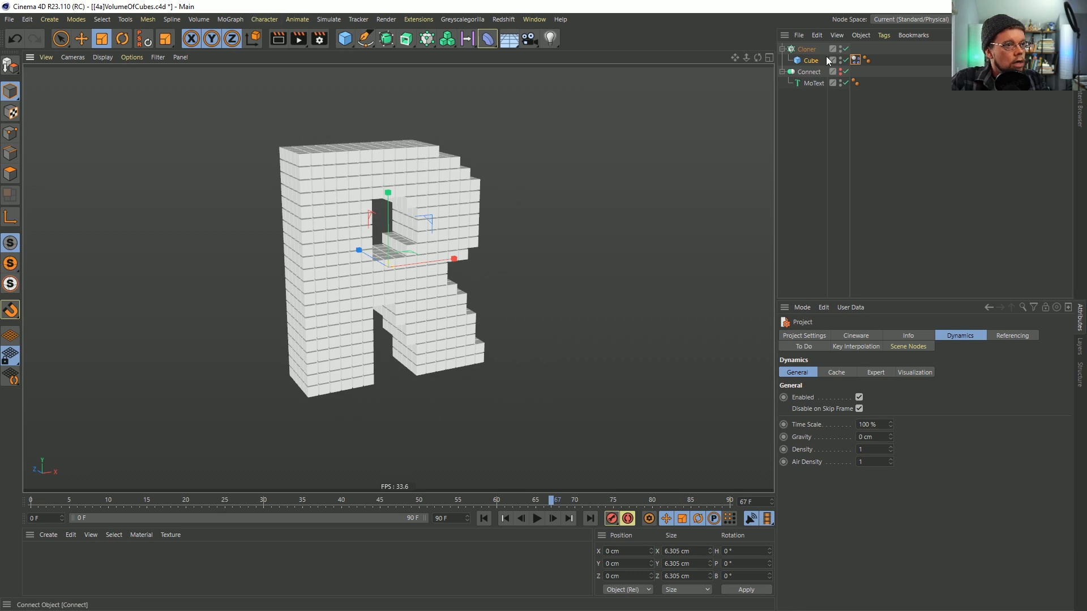
Set the Dynamics Body's linear and angular velocity thresholds to 0, test the playback and return to frame 0
left_click(855, 60)
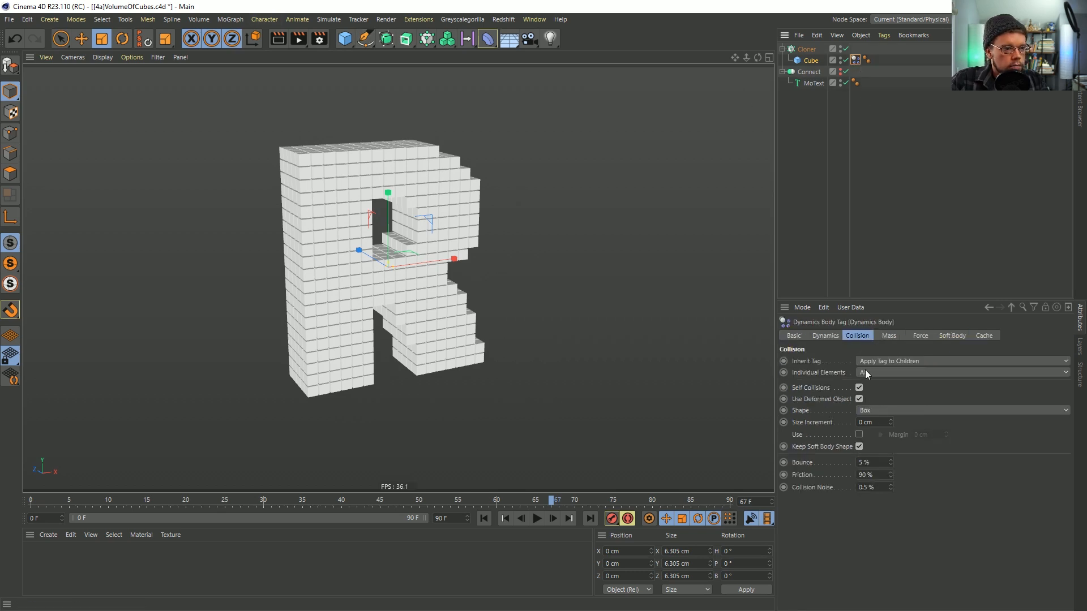
left_click(830, 337)
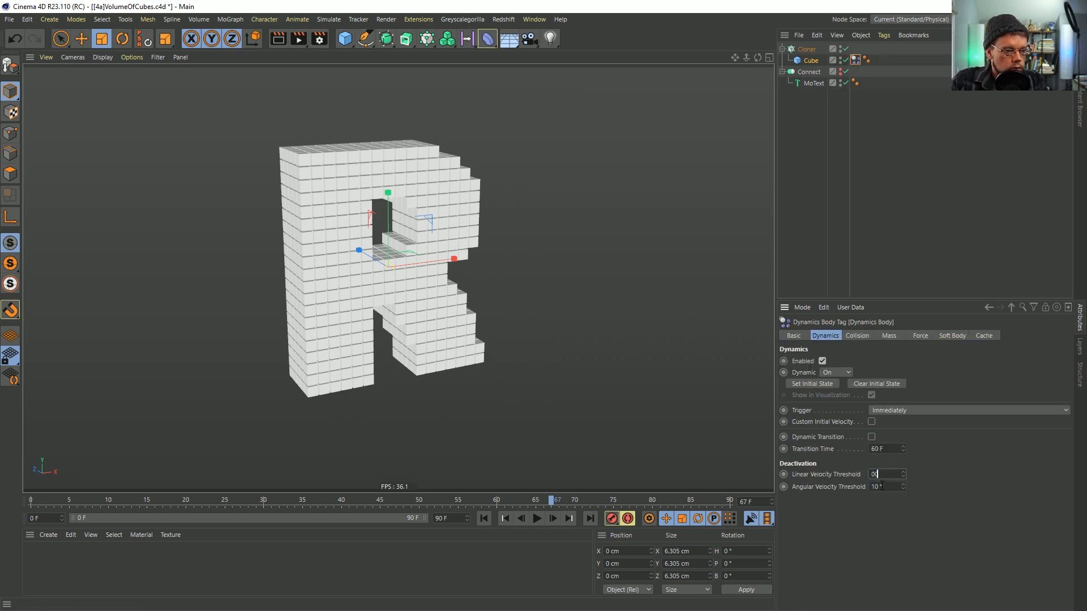
left_click(536, 518)
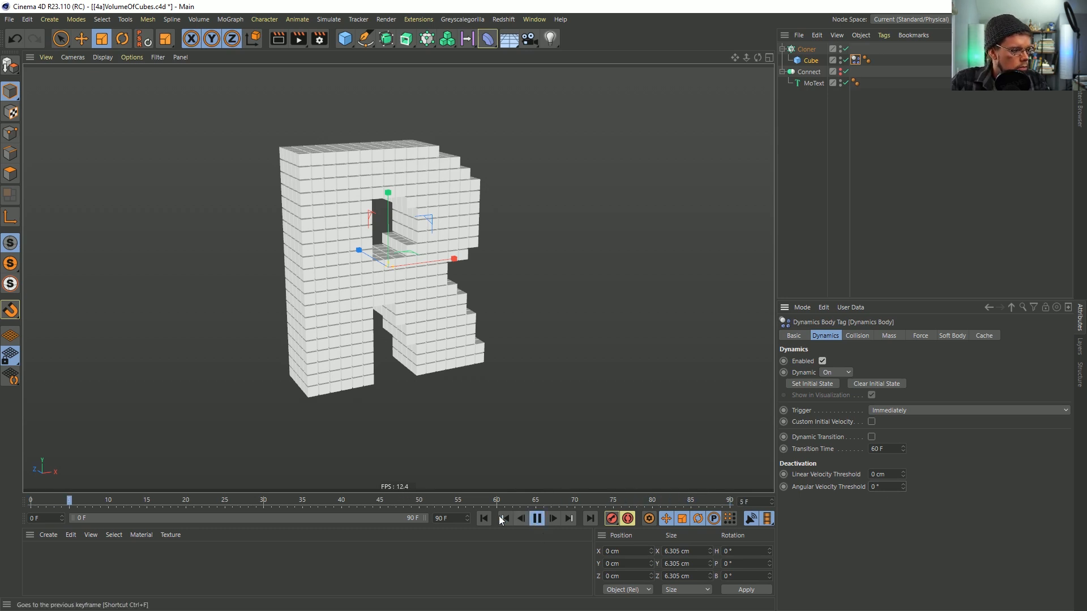
left_click(537, 519)
left_click(484, 519)
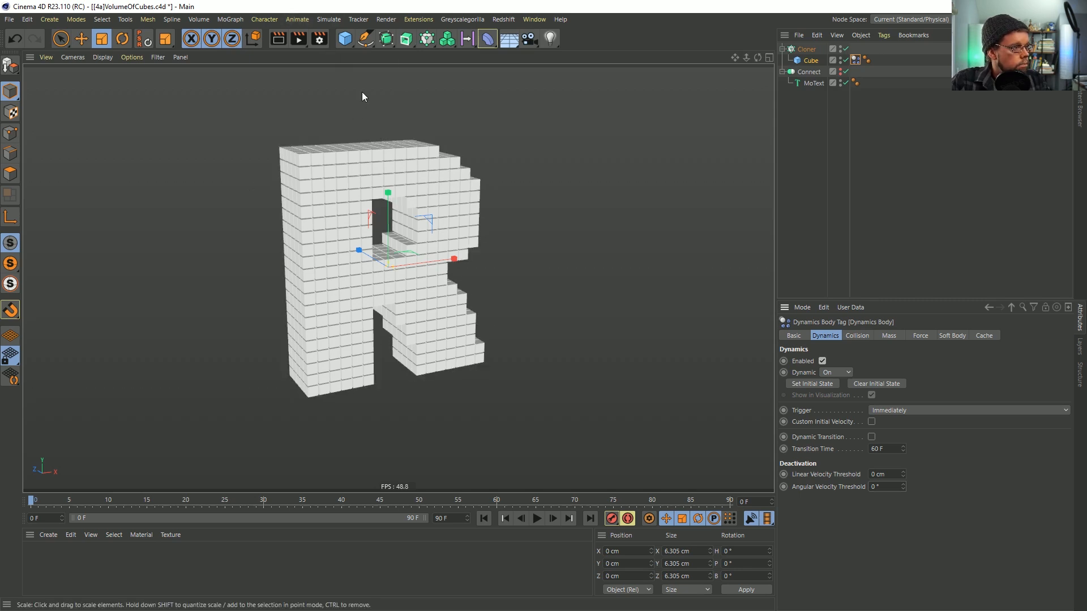
In the front view, draw a Bezier spline up the R's stem, around the bowl and down the leg past the baseline
middle_click(379, 77)
middle_click(538, 357)
scroll(482, 208, "up", 4)
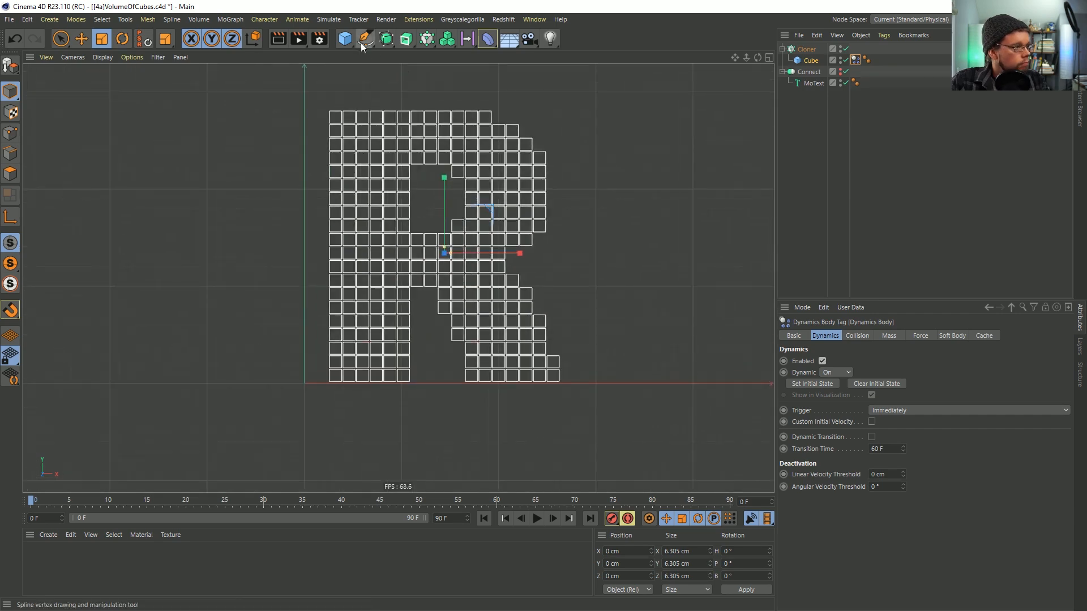
left_click_drag(367, 45, 416, 53)
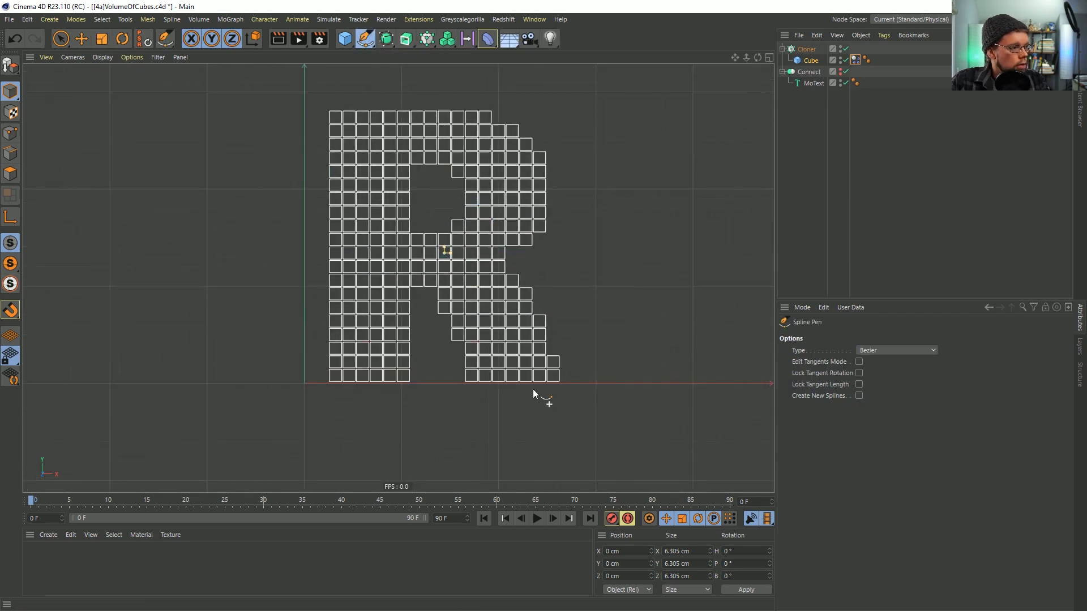
left_click_drag(367, 378, 368, 333)
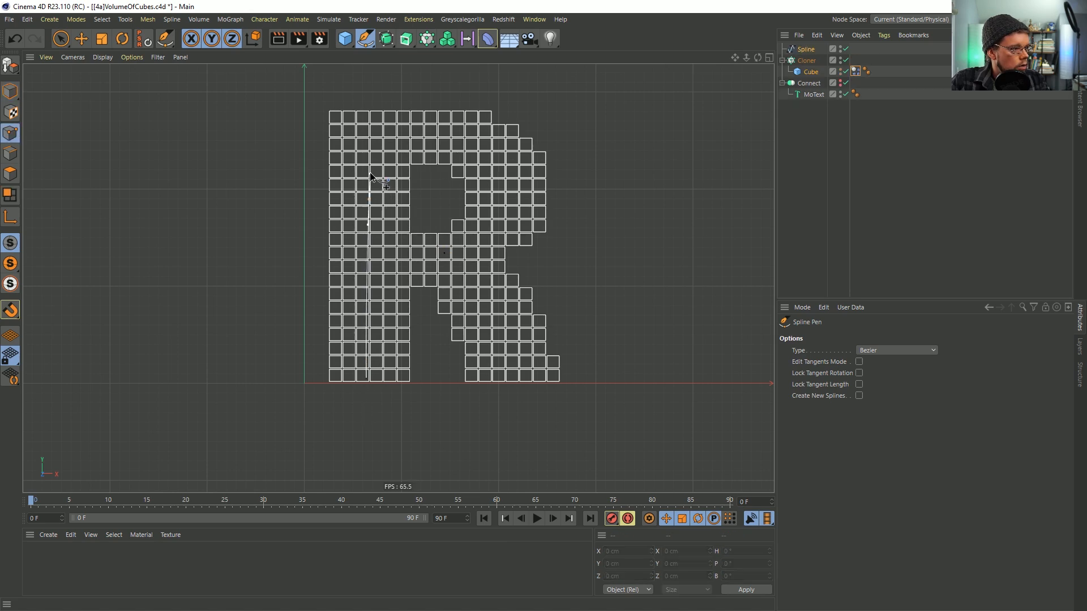
left_click_drag(432, 136, 461, 146)
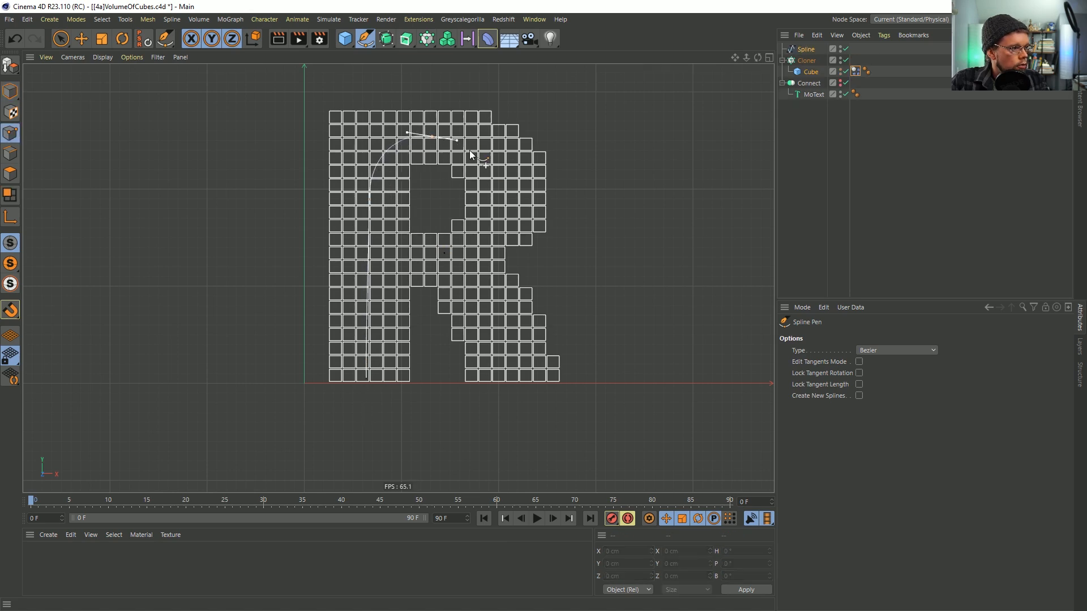
left_click_drag(506, 192, 466, 285)
left_click_drag(520, 384, 531, 396)
middle_click_drag(592, 457, 559, 439, "alt")
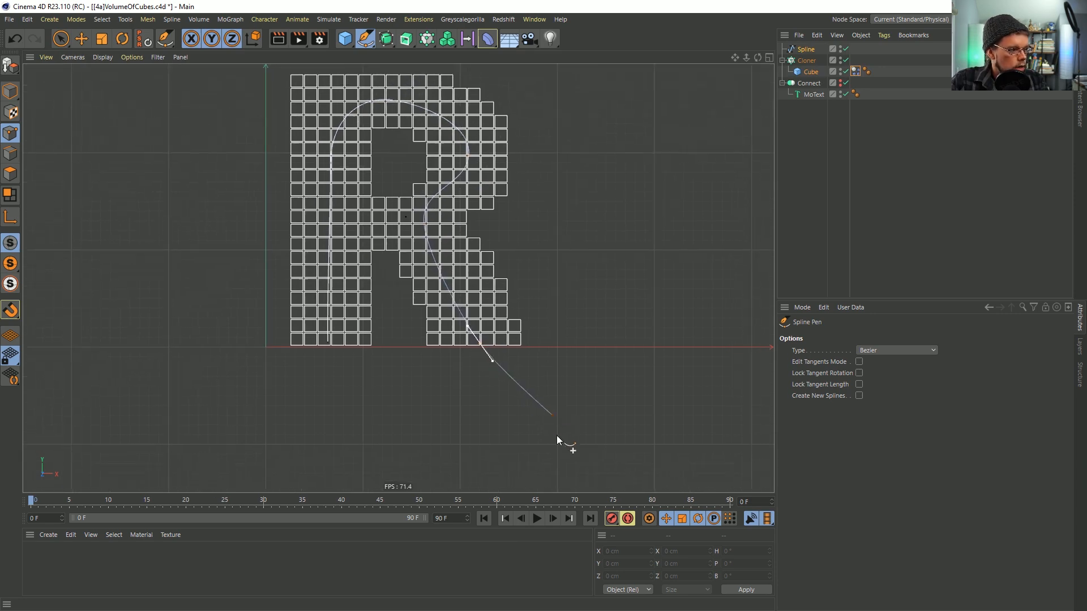
left_click_drag(575, 468, 586, 486)
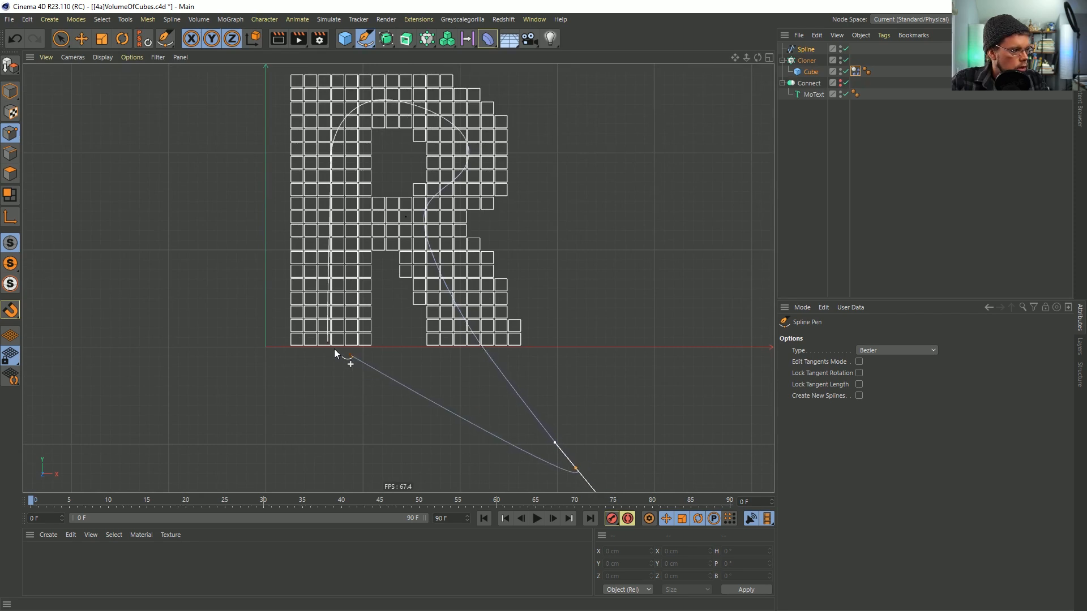
Extend the spline's start point downward below the R's stem and return to the perspective view
middle_click_drag(333, 441, 323, 369, "alt")
left_click(317, 410)
left_click_drag(319, 417, 317, 423)
scroll(396, 289, "down", 6)
middle_click(258, 196)
middle_click(257, 196)
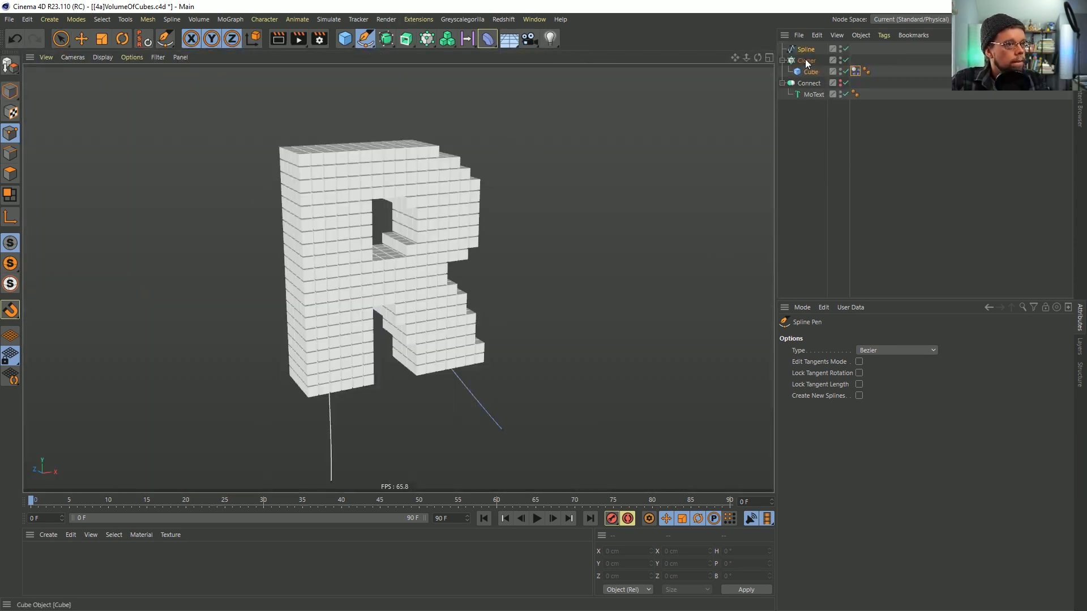
Add a Field Force to the scene and set its strength to 55
left_click(228, 21)
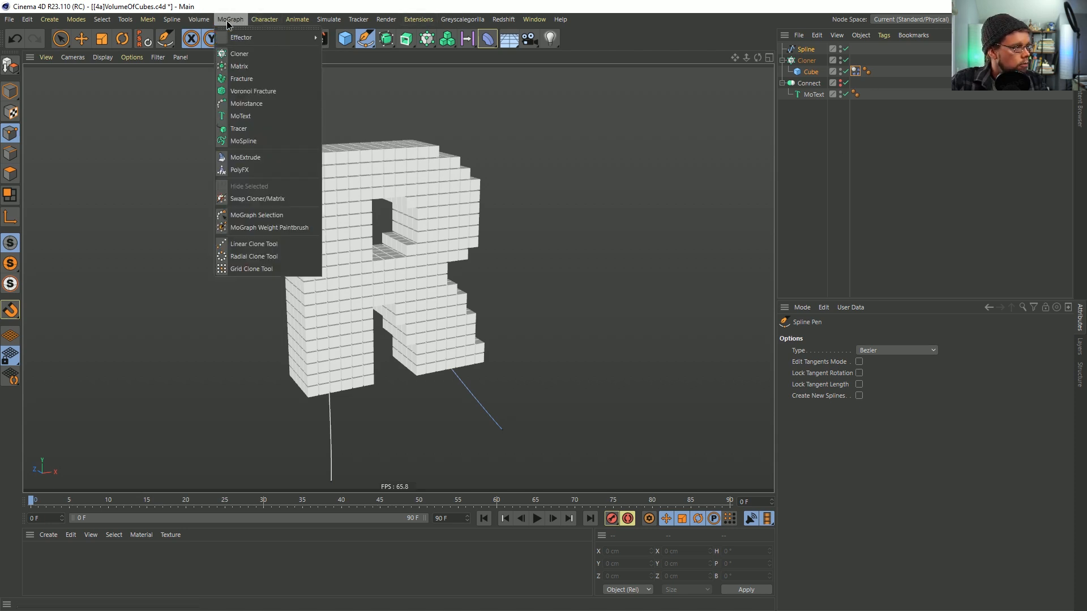
left_click(228, 21)
left_click(328, 20)
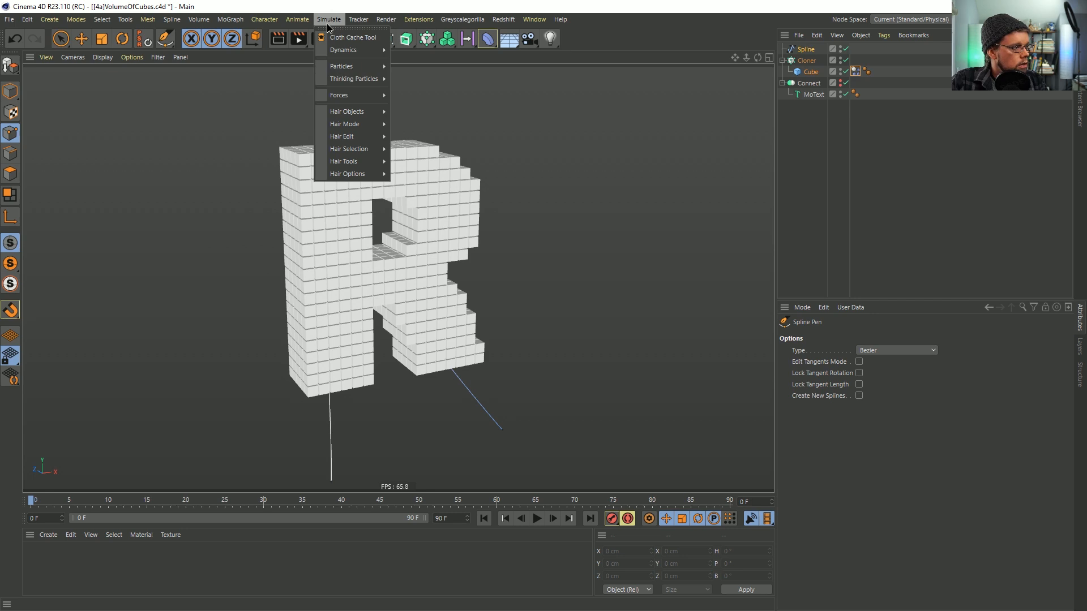
mouse_move(371, 96)
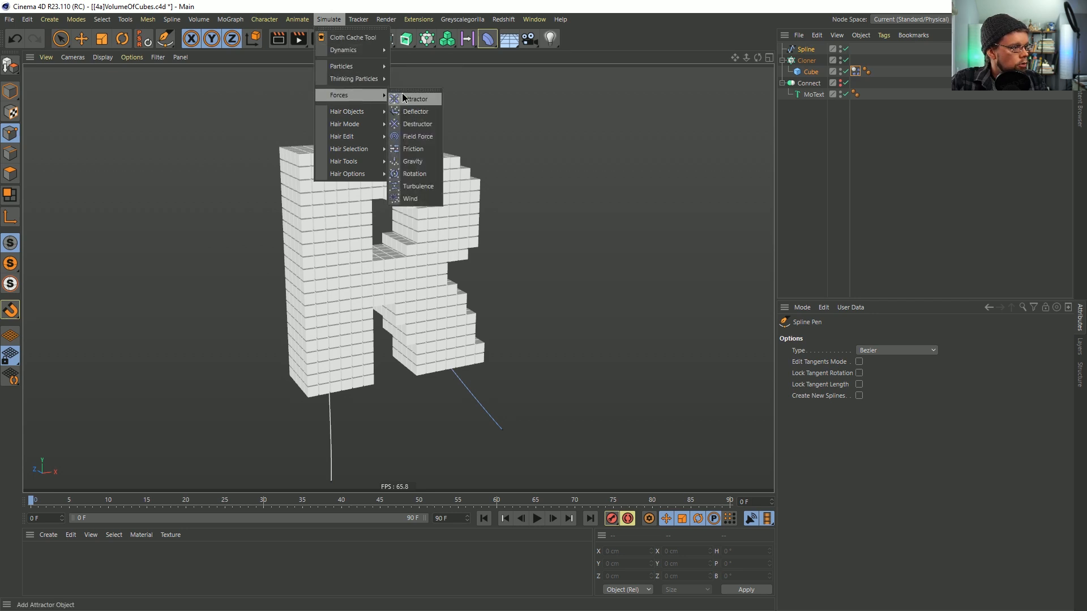
left_click(419, 136)
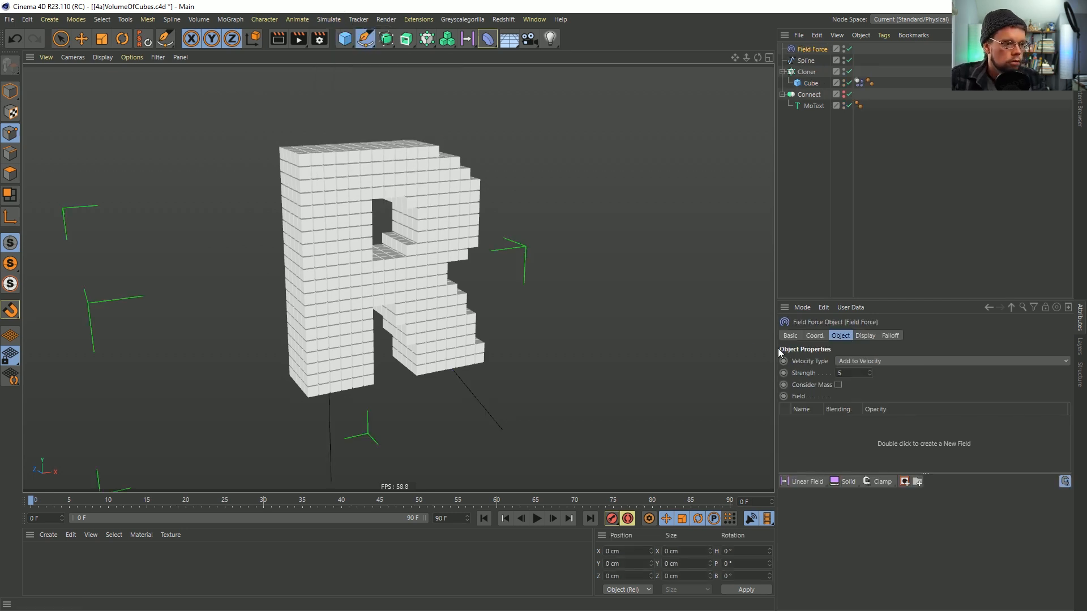
left_click_drag(596, 324, 551, 325, "alt")
middle_click_drag(552, 325, 551, 298, "alt")
right_click_drag(551, 297, 632, 333, "alt")
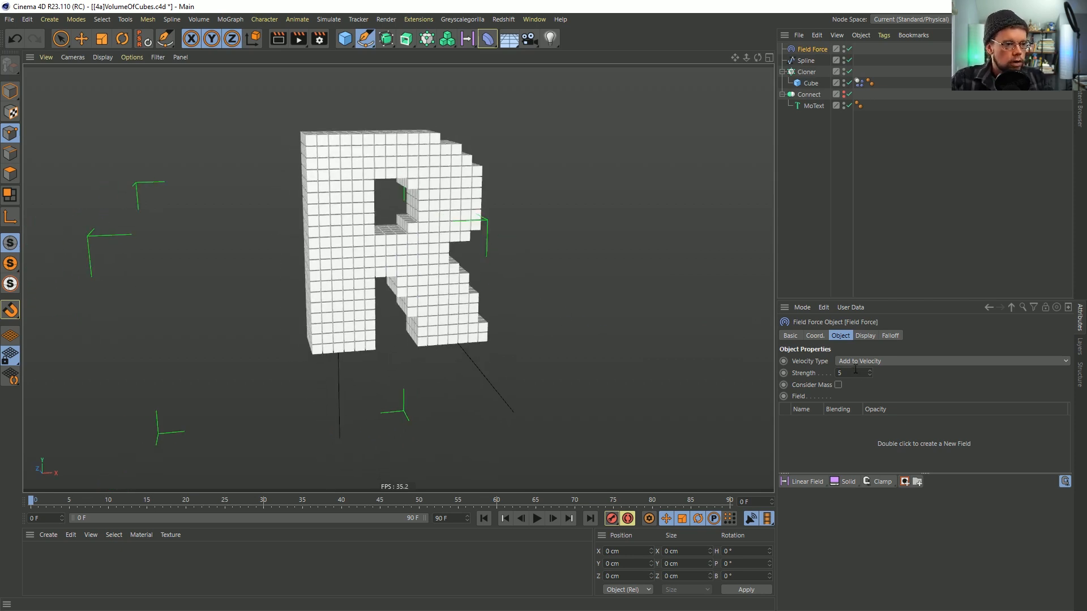
left_click_drag(392, 277, 604, 199, "alt")
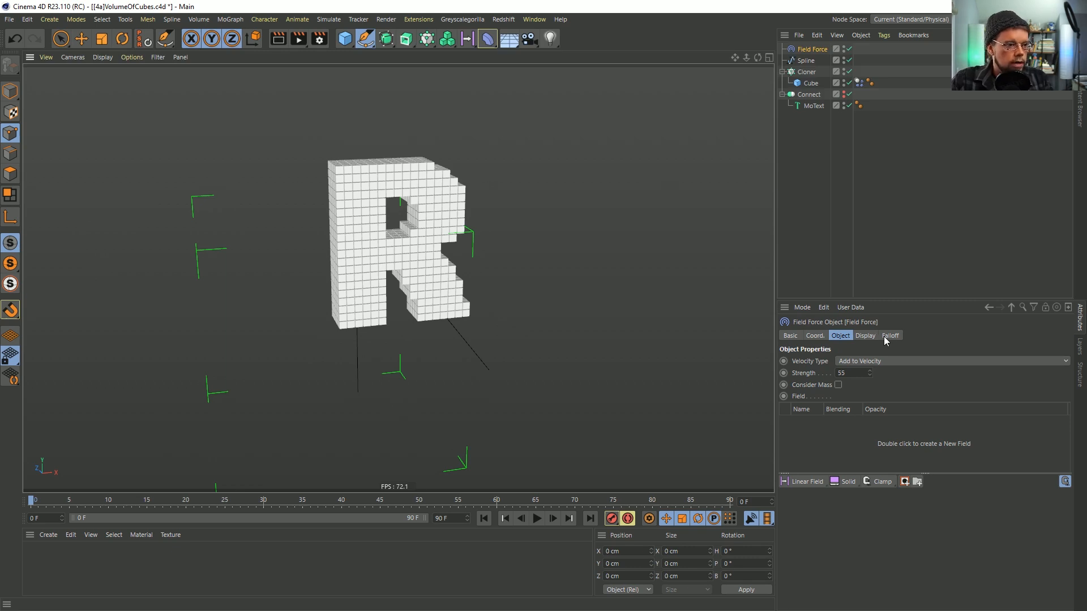
Add a Random Field to the Field Force object's field list and save the scene
left_click(804, 481)
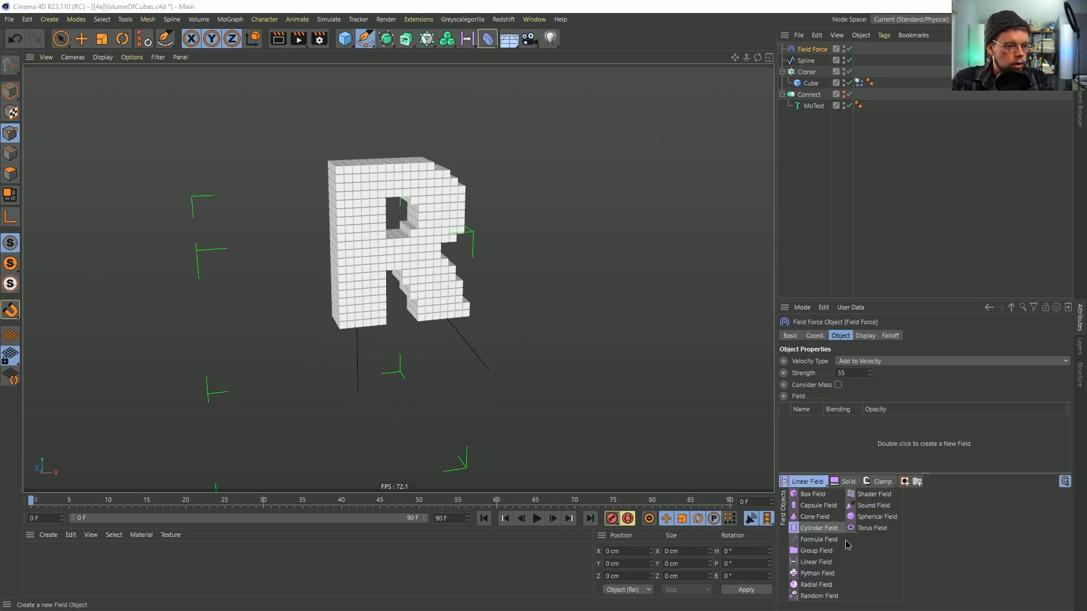
left_click(818, 596)
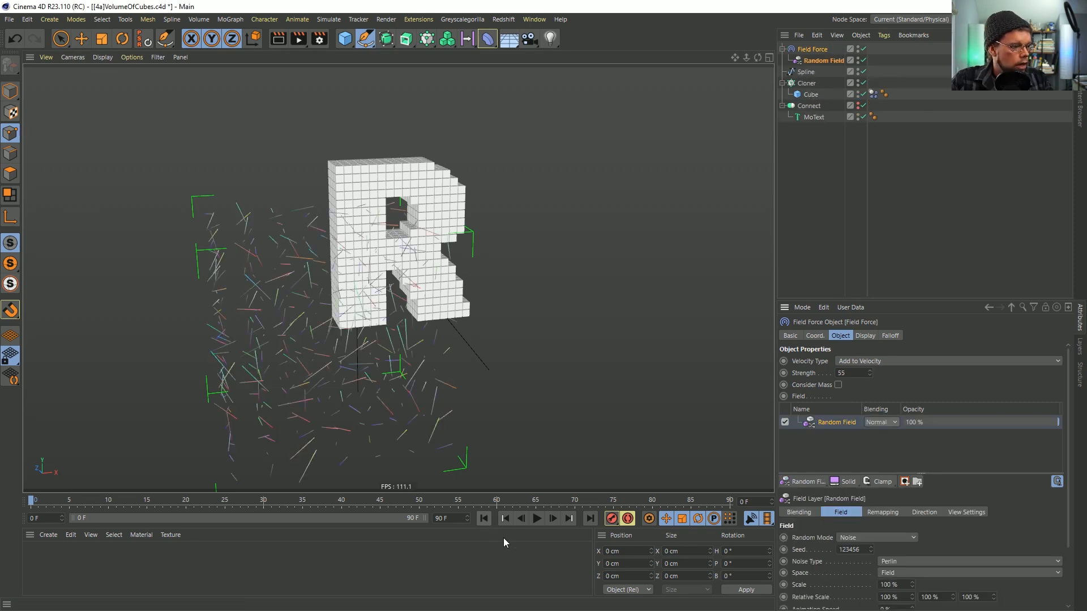
key("ctrl+s")
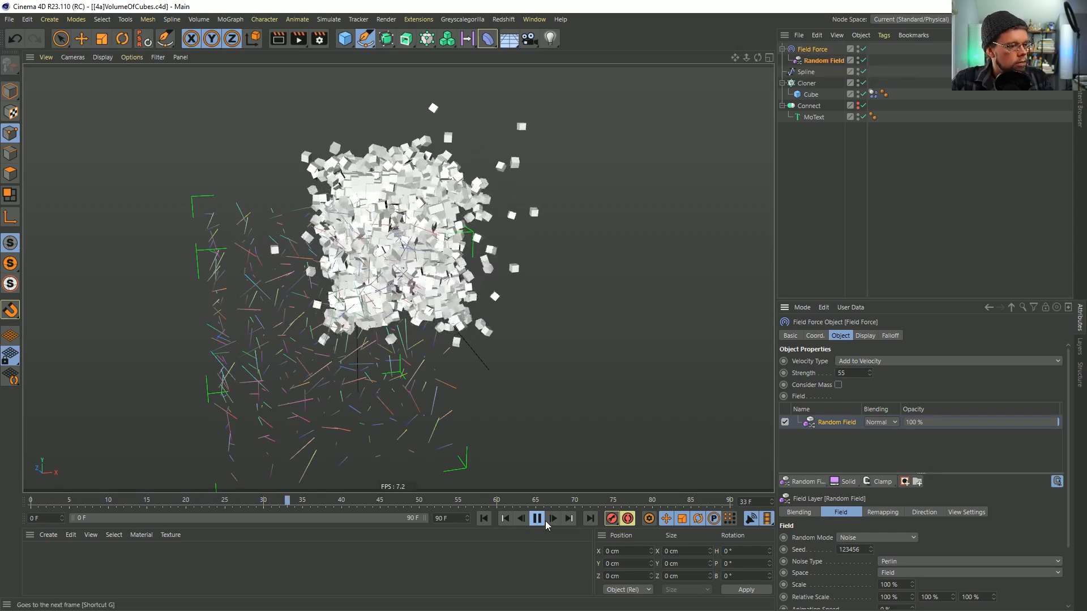
Stop the simulation playback, examine the scattered cubes, and return to the first frame
left_click(538, 519)
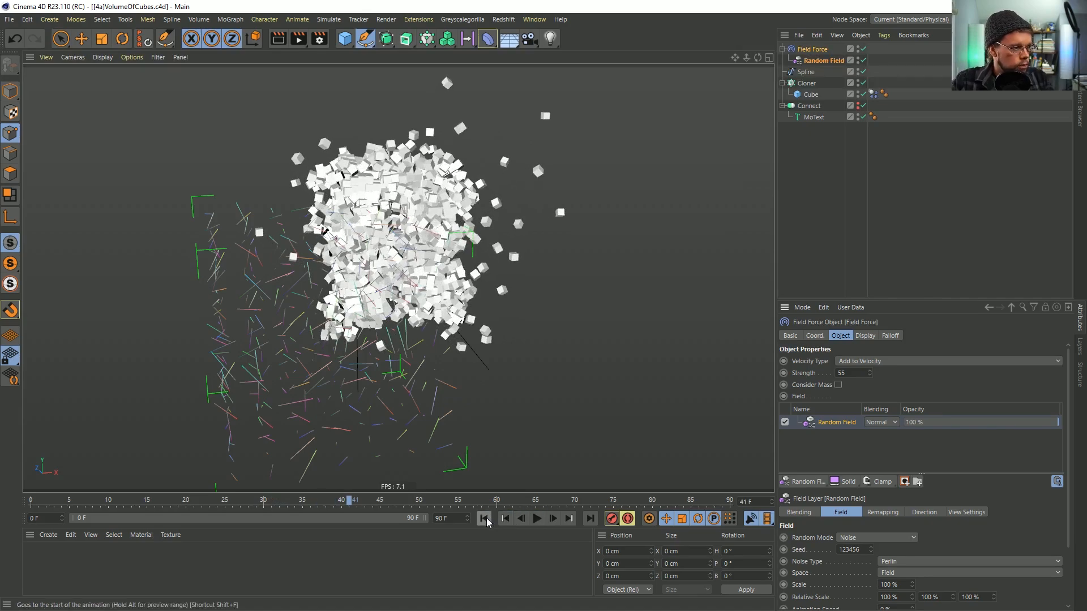
scroll(384, 220, "up", 4)
mouse_move(391, 222)
left_mouse_down("alt")
mouse_move(510, 182)
mouse_move(510, 191)
mouse_move(391, 204)
left_mouse_up("alt")
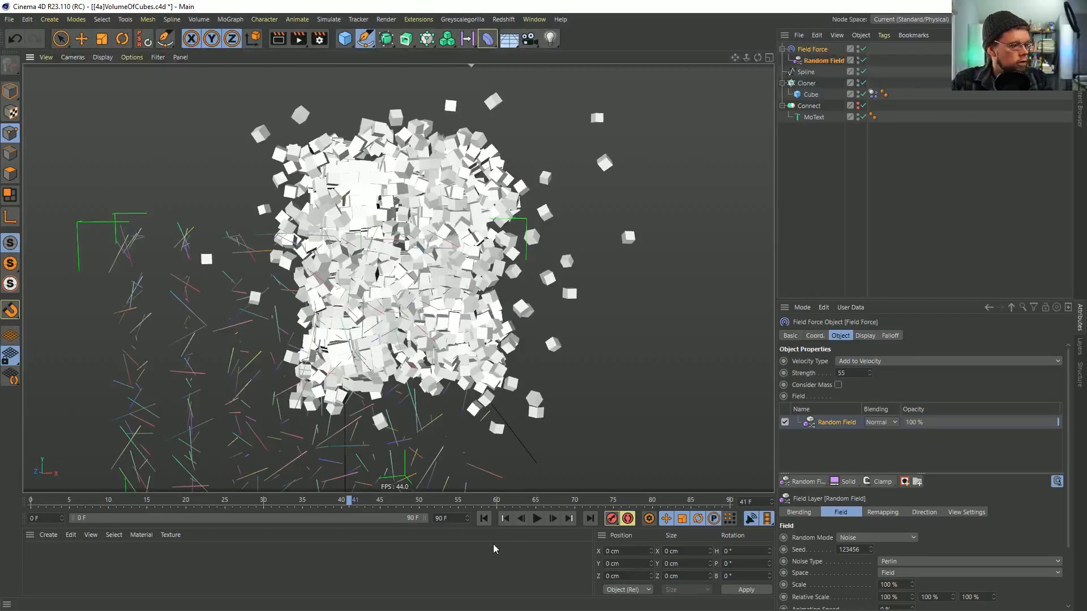
left_click(484, 519)
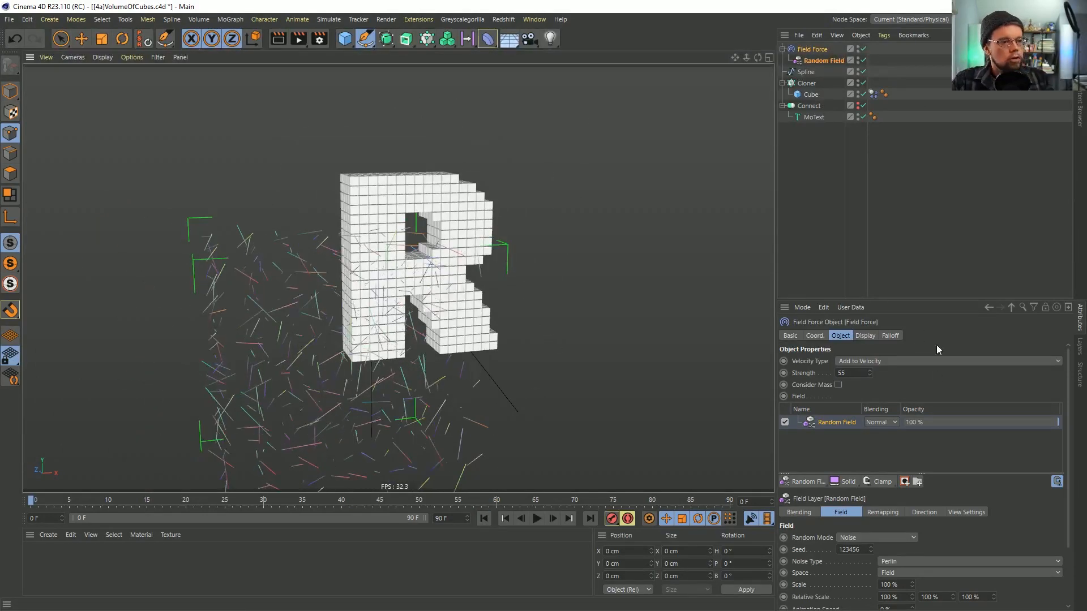
key("Delete")
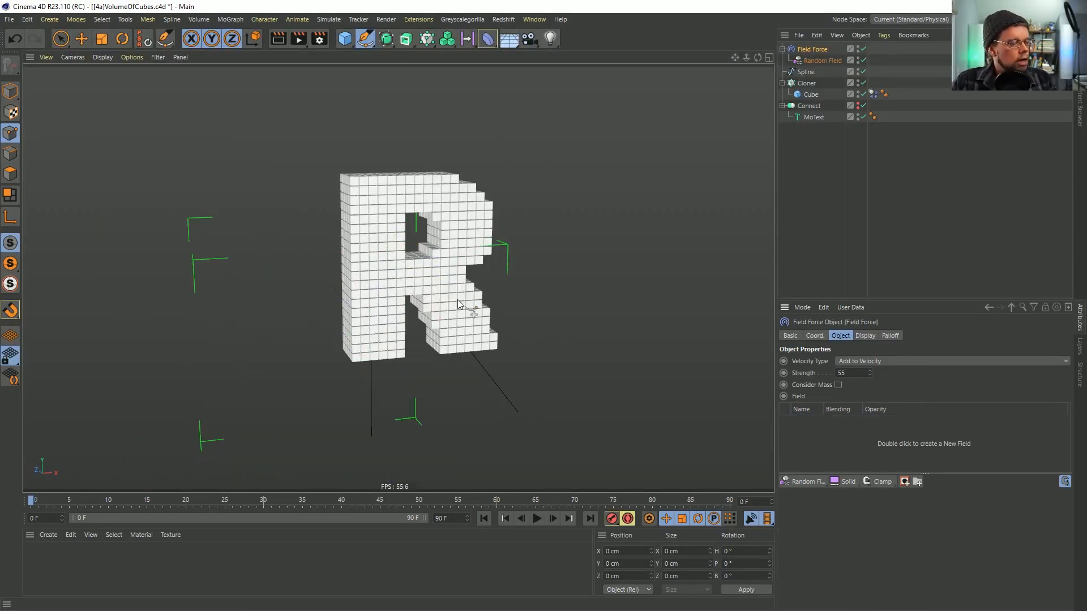
middle_click_drag(452, 296, 429, 251, "alt")
key("ctrl+z")
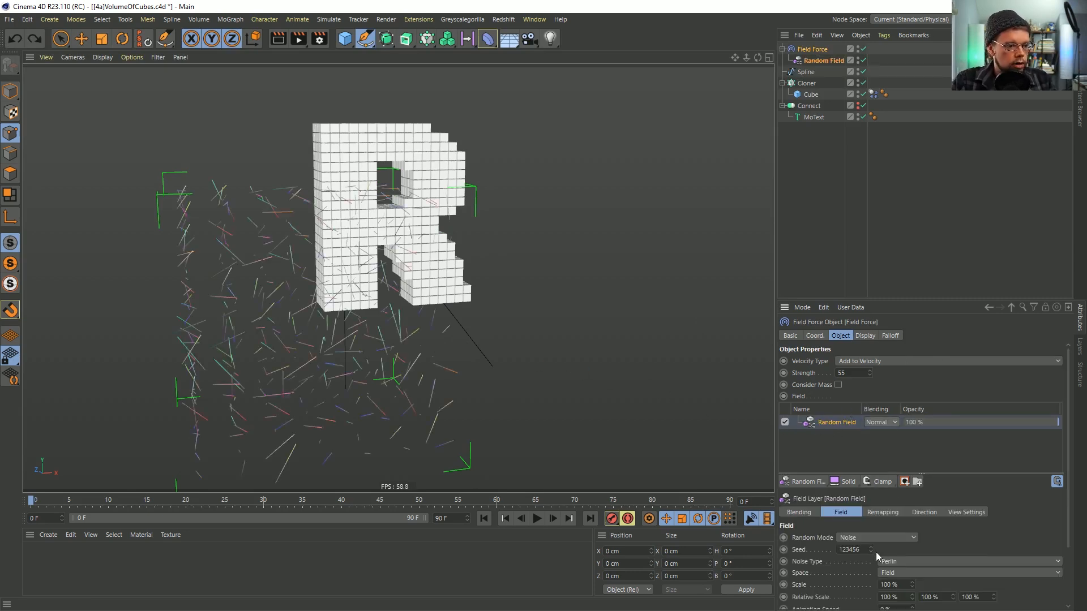
Add a default cube primitive to compare with the Field Force's display box, and delete that cube
left_click(867, 336)
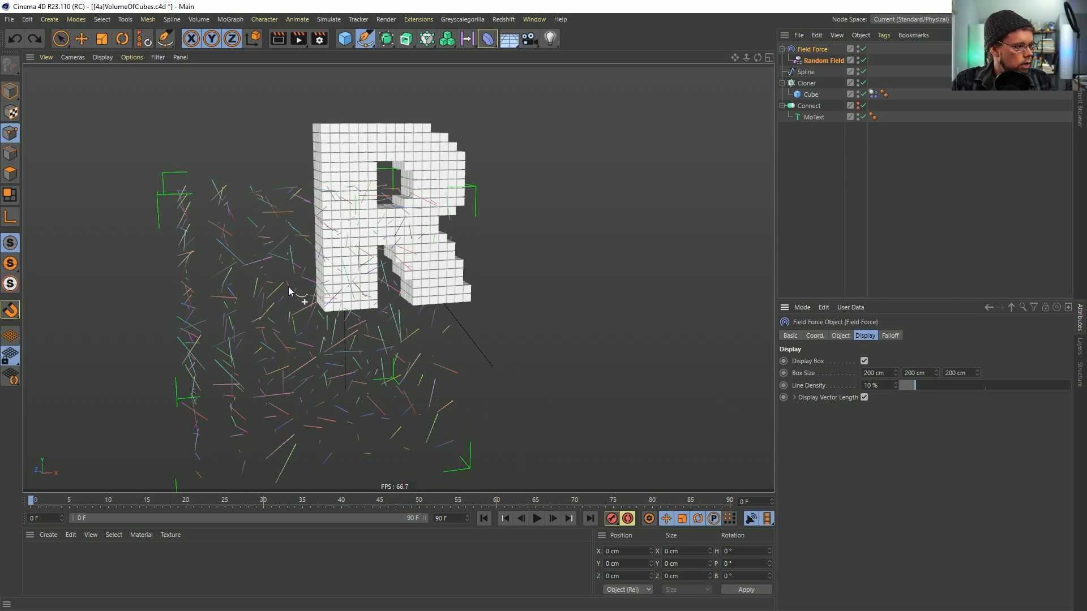
left_click_drag(275, 282, 391, 317, "alt")
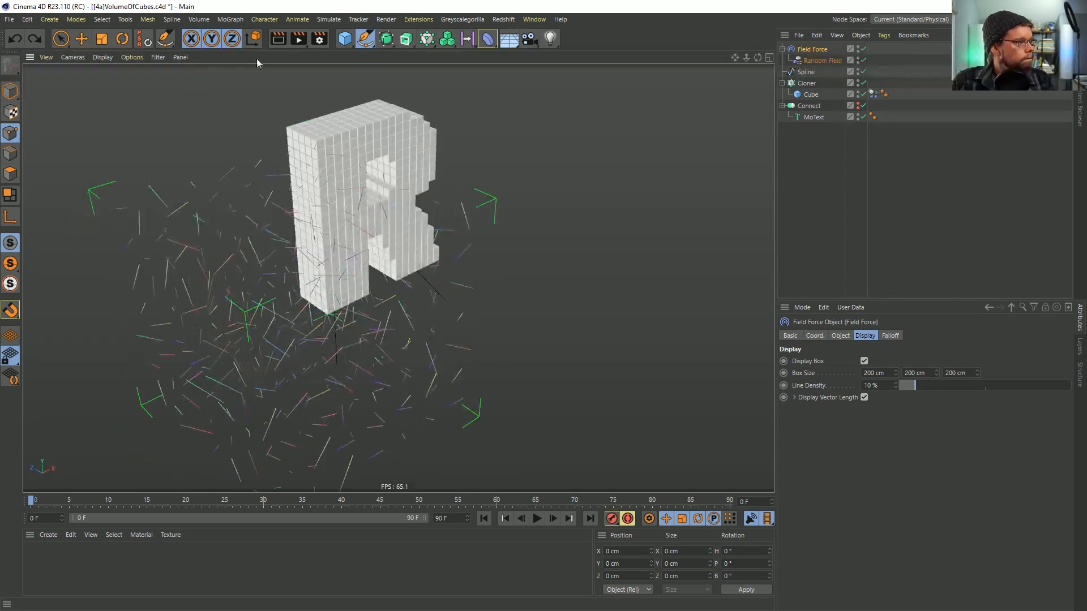
left_click(349, 43)
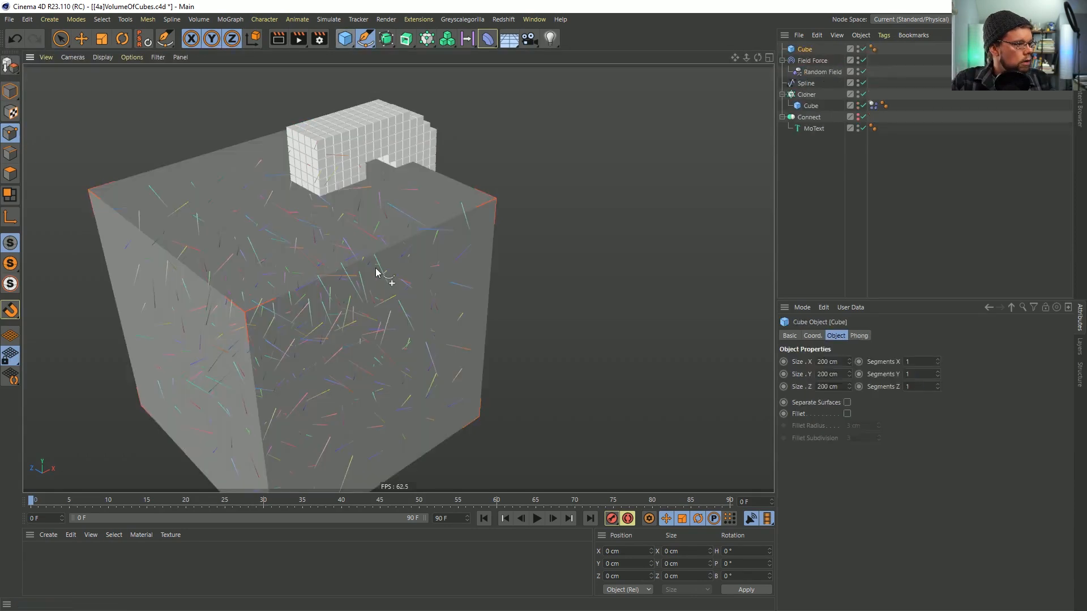
left_click(80, 38)
left_click(10, 91)
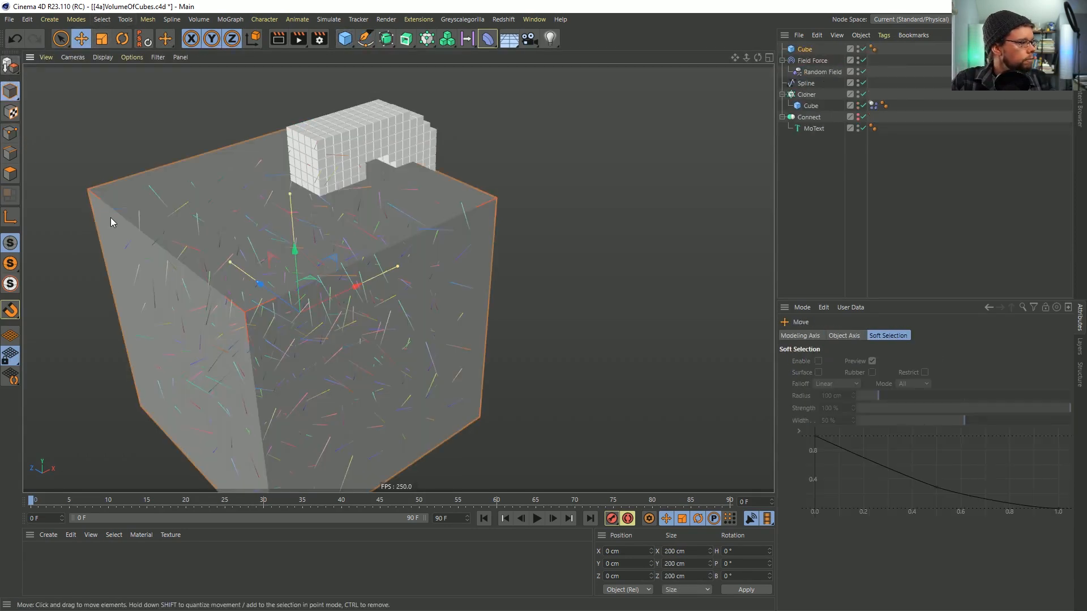
key("Delete")
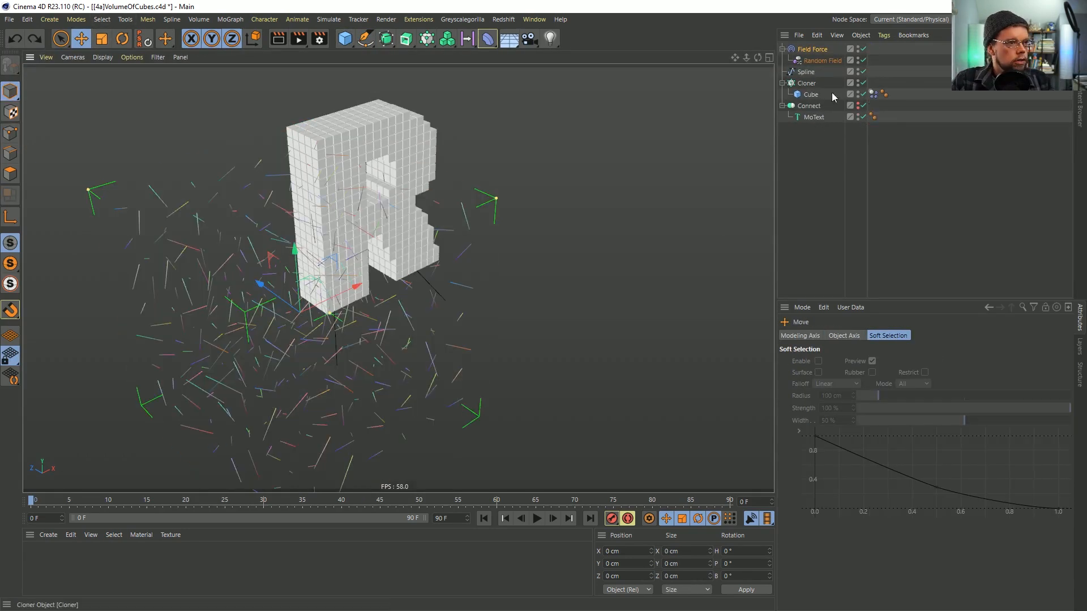
Flatten the Field Force's display box to a Z size of 0 cm and raise its line density to 100%
left_click(812, 49)
left_click(968, 374)
type("0")
key("Return")
left_click_drag(915, 385, 1072, 387)
left_click_drag(475, 361, 300, 280, "alt")
scroll(304, 277, "up", 3)
middle_click_drag(313, 267, 326, 288, "alt")
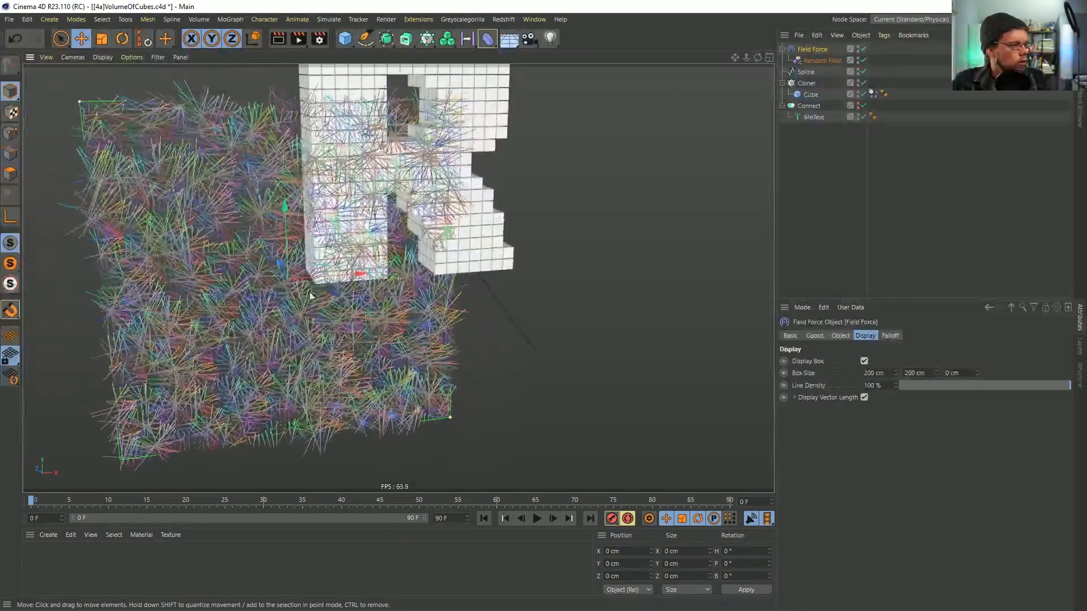
Set the Random Field's noise scale to 215% and its animation speed to 55%
left_click(822, 60)
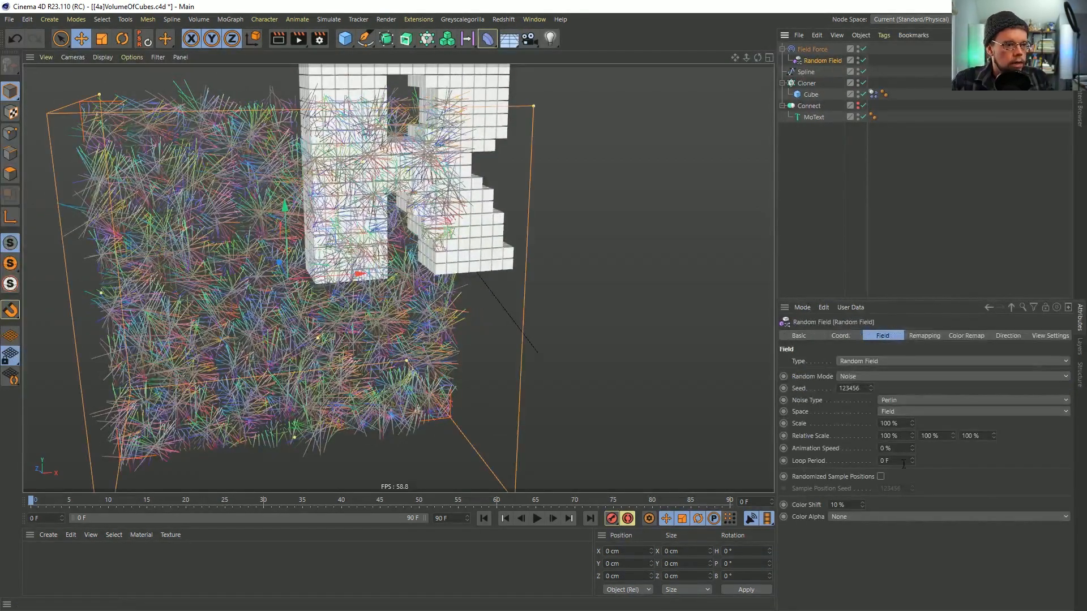
left_click_drag(911, 424, 911, 367)
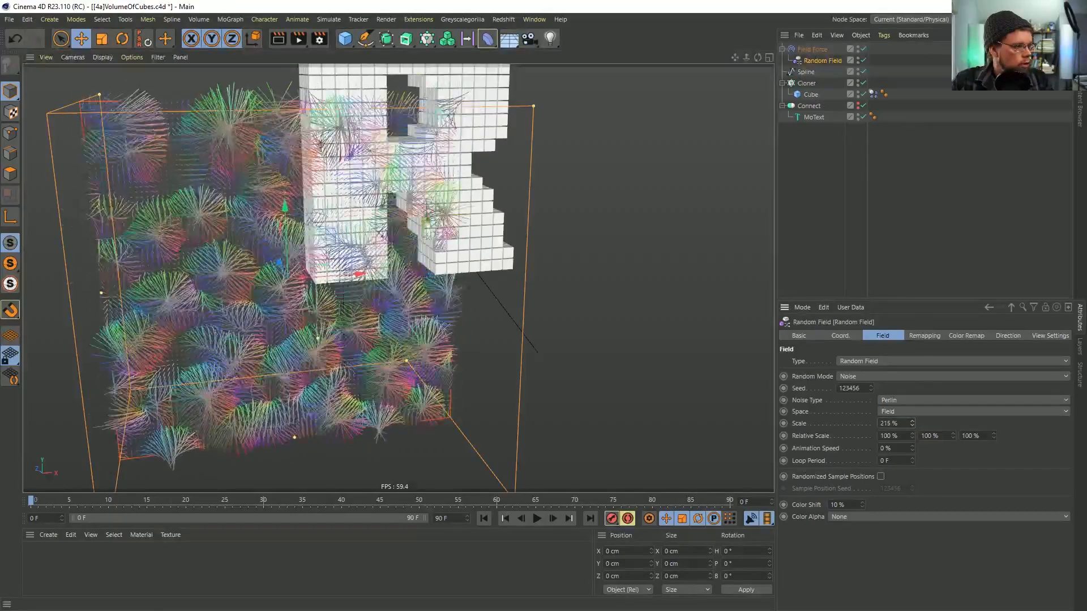
type("55")
key("Return")
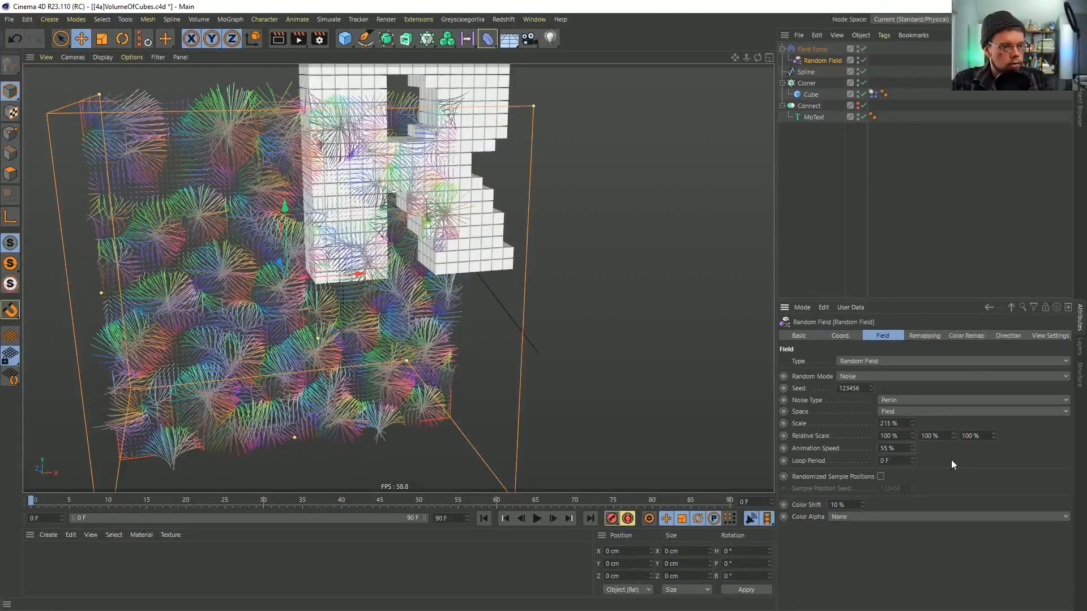
Disable the Cube inside the Cloner and play the timeline to preview the animated force lines
left_click(535, 518)
left_click(863, 94)
left_click(535, 519)
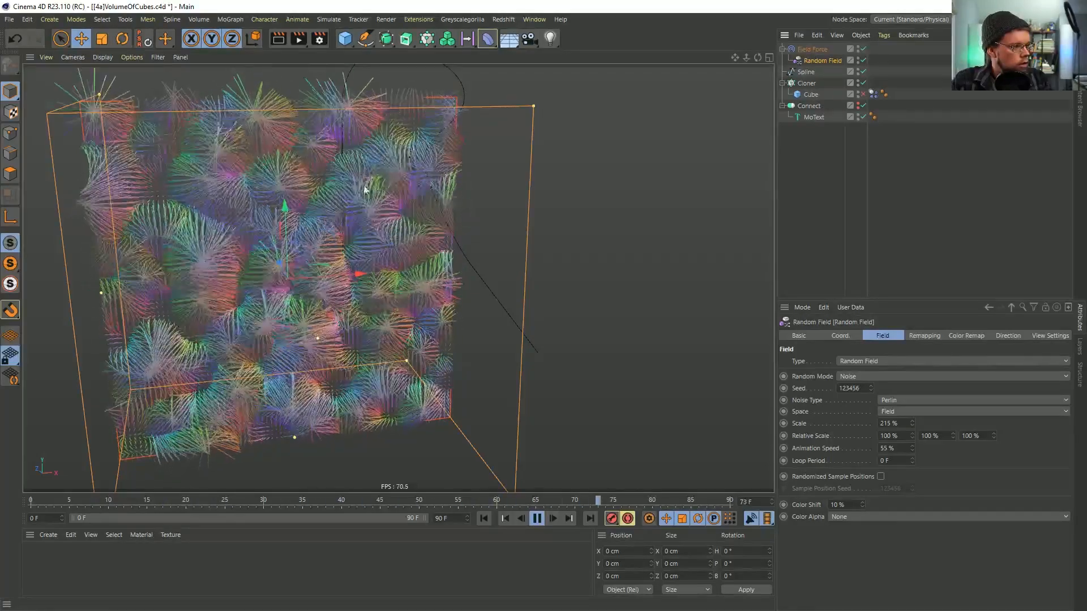
left_click(536, 519)
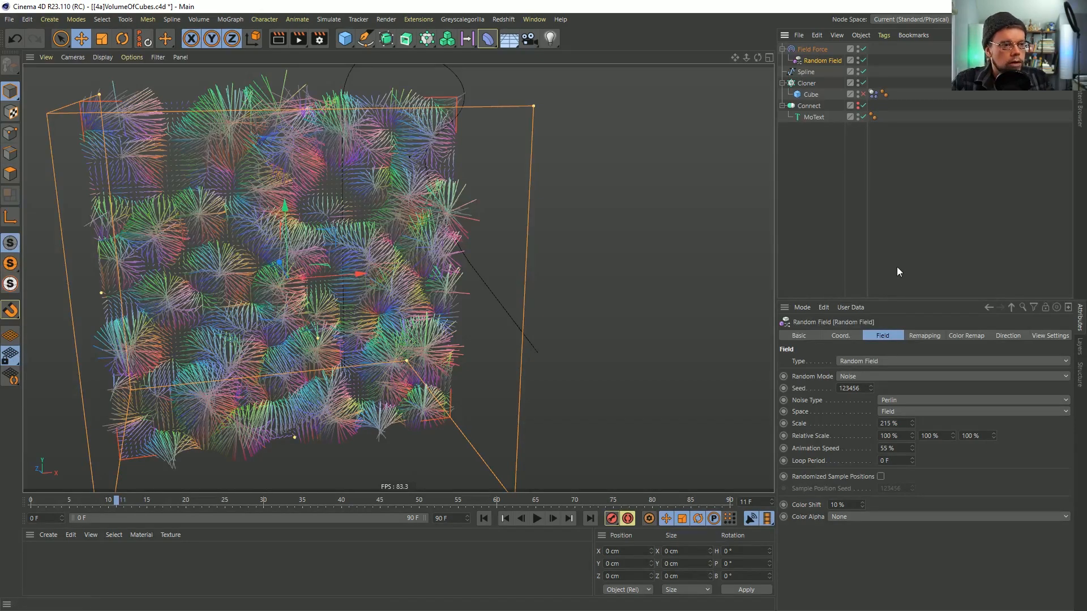
Move the Field Force object in the view to about X 80 cm and Y 29 cm
middle_click_drag(440, 233, 443, 282, "alt")
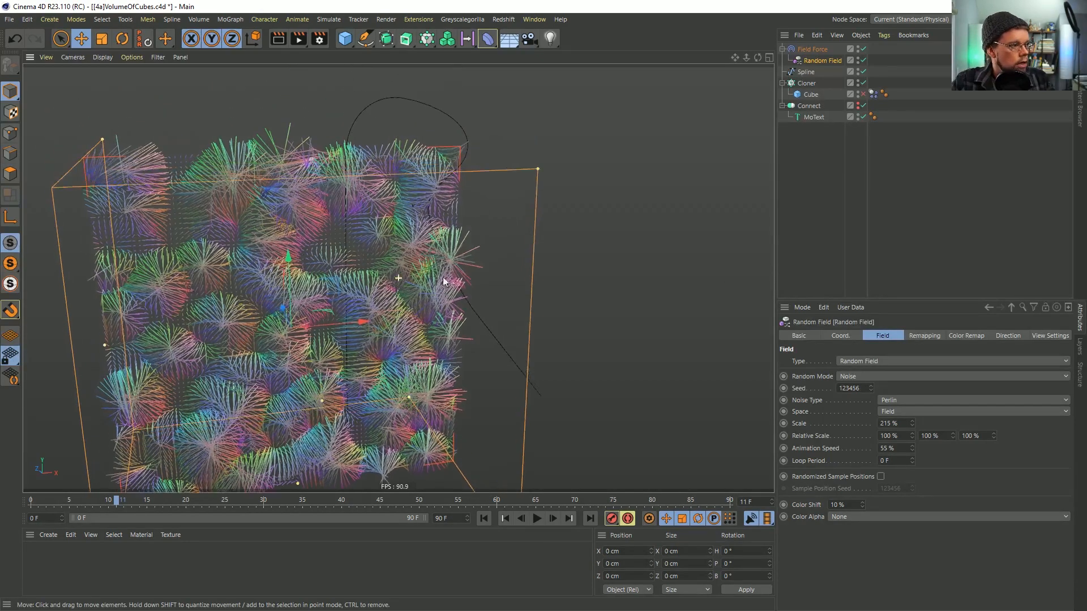
left_click(815, 50)
left_click_drag(334, 281, 468, 226)
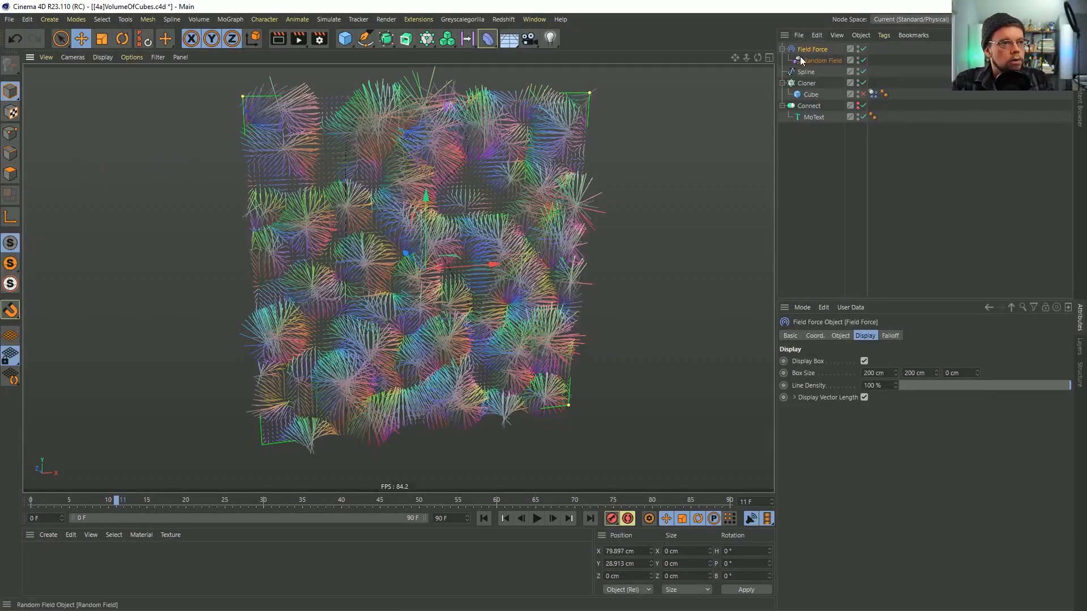
Add the Spline object as a layer above the Random Field in the Field Force's field list
left_click(890, 336)
left_click(841, 336)
left_click_drag(806, 72, 837, 418)
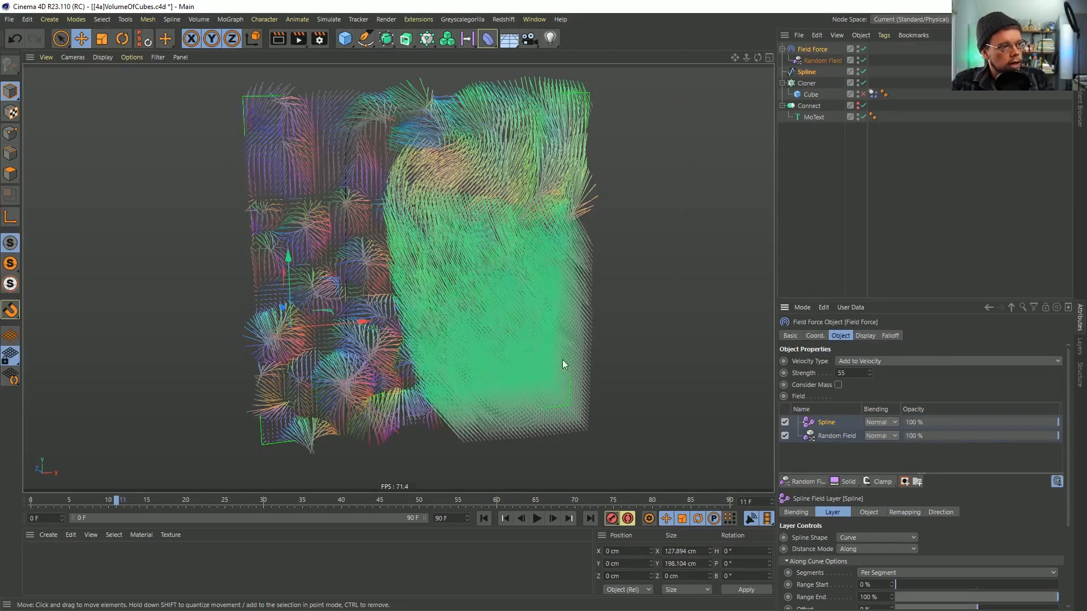
Set the Spline layer's distance mode to Along and Radius with a radius of 64 cm
left_click(861, 548)
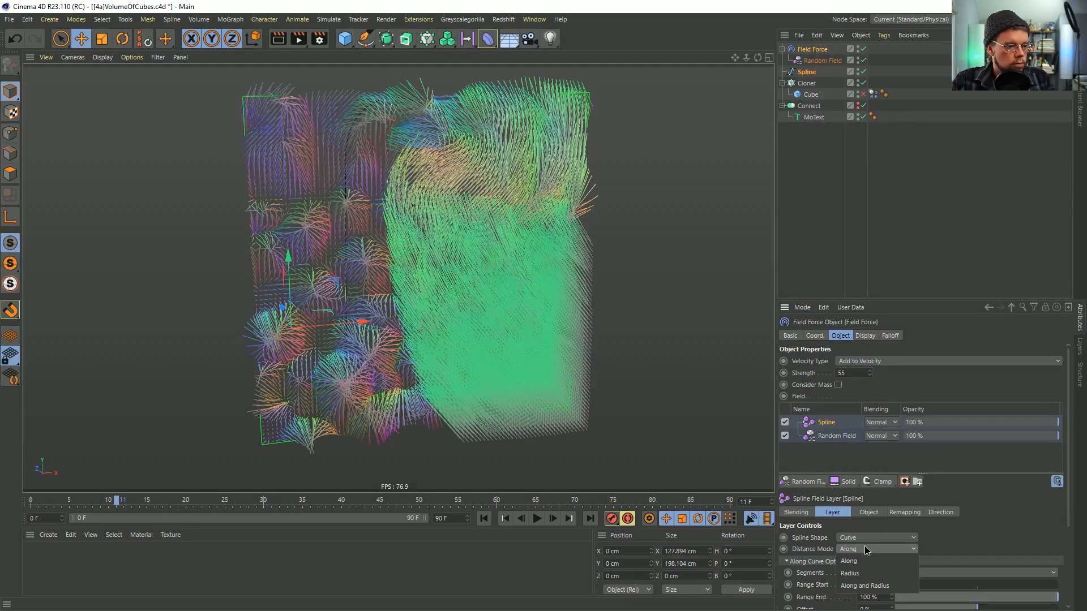
left_click(864, 588)
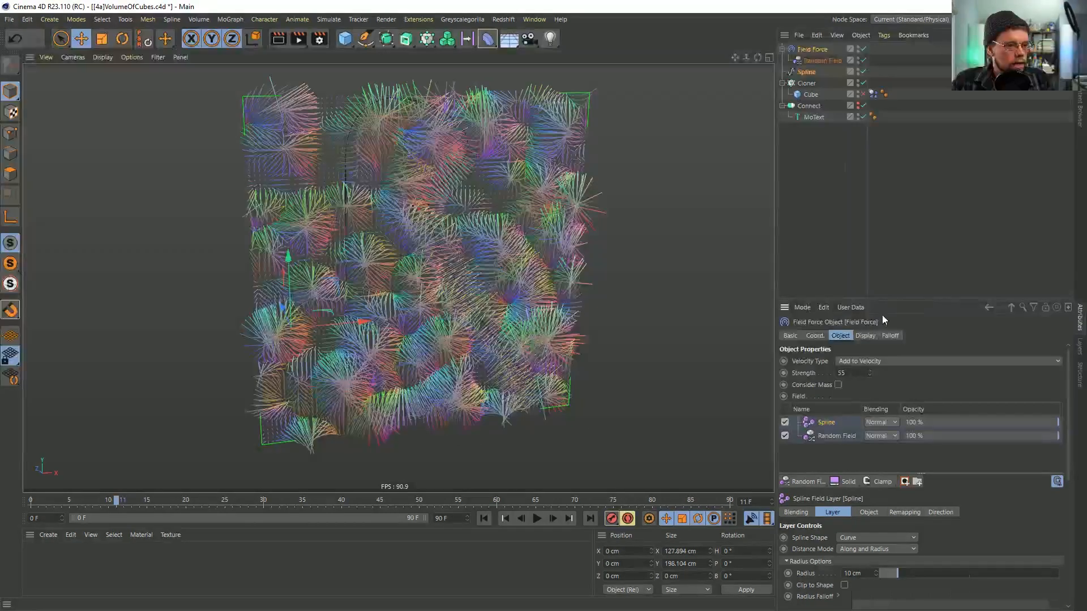
left_click_drag(884, 300, 884, 195)
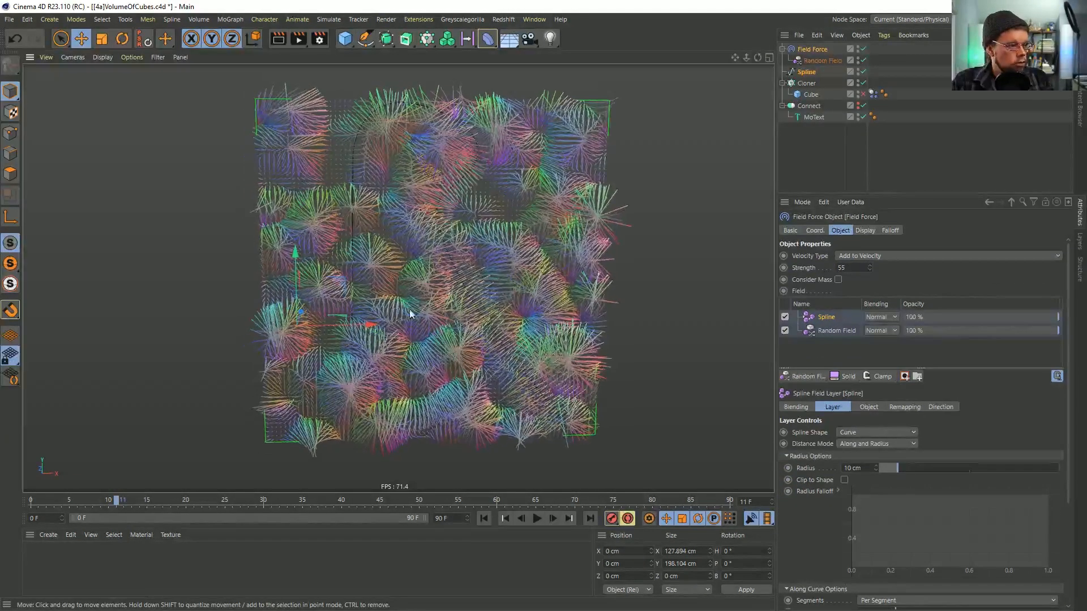
left_click_drag(897, 467, 997, 491)
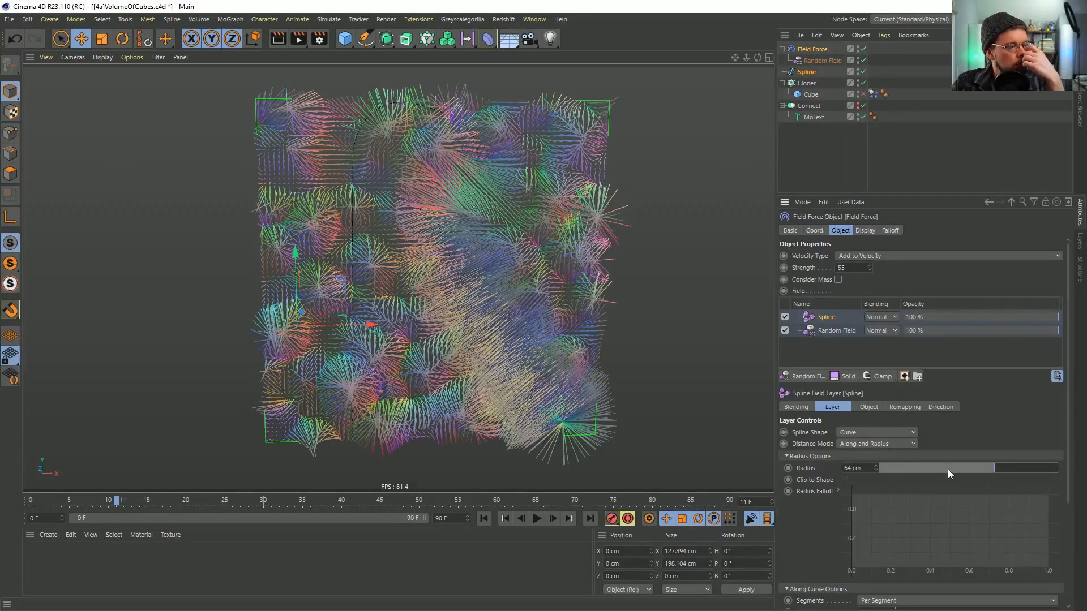
Add a mask to the Random Field layer and move the Spline layer into it
left_click(865, 331)
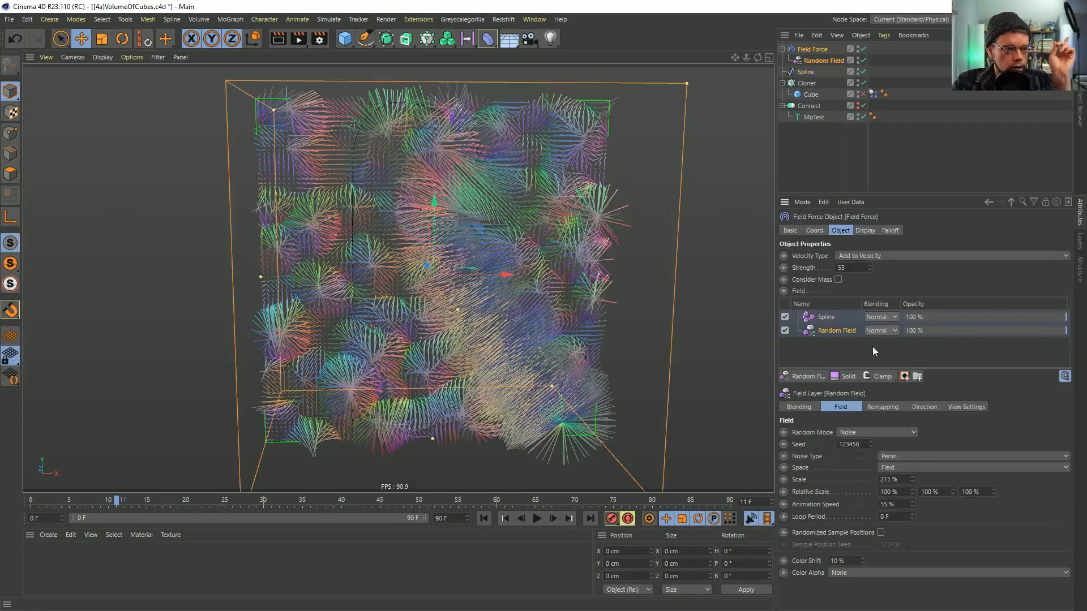
left_click(905, 377)
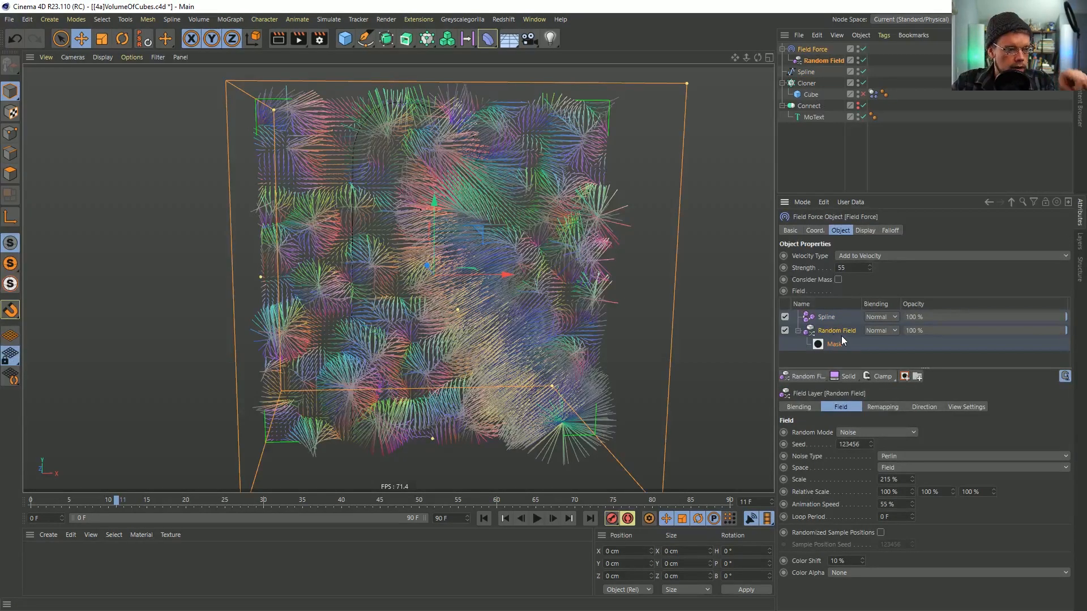
left_click_drag(827, 318, 837, 347)
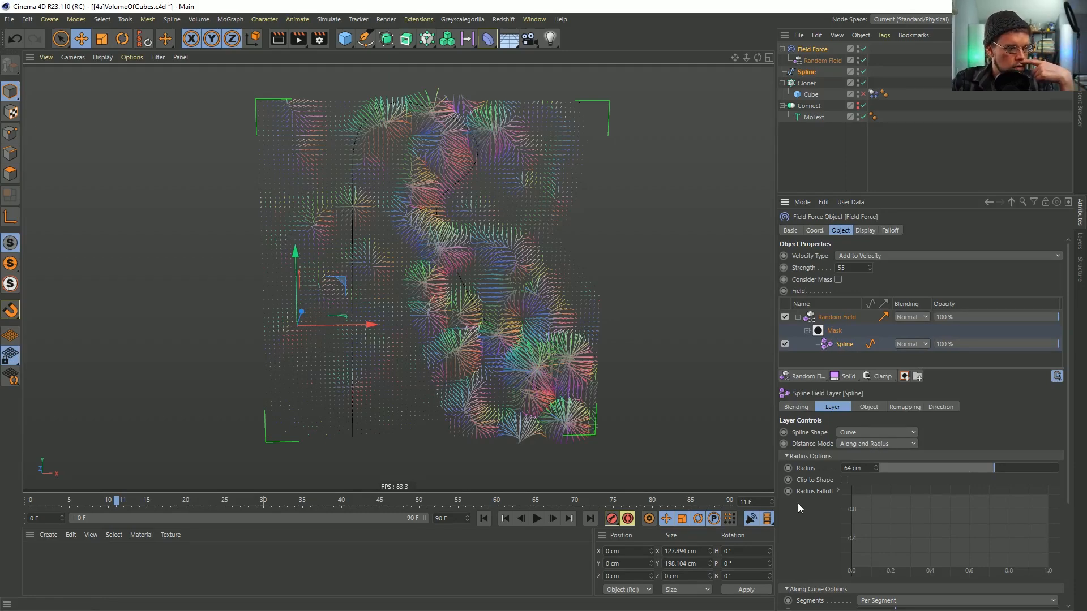
Set the masked Spline layer's along-curve Range End to 53%
scroll(811, 491, "down", 4)
left_click_drag(1037, 489, 983, 495)
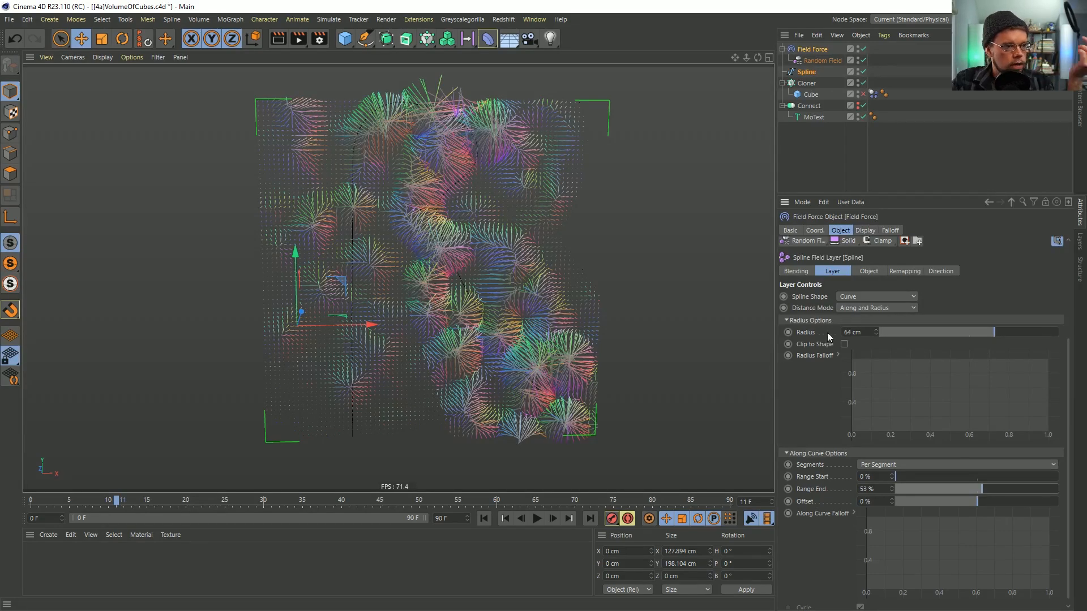
scroll(816, 351, "up", 3)
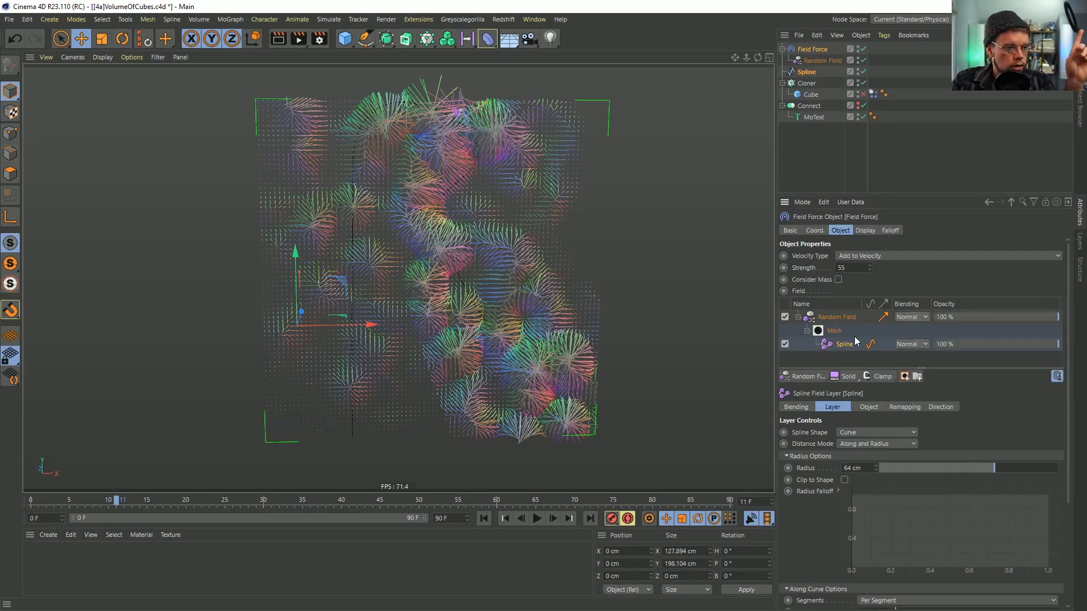
Change the masked Spline layer's distance mode to Radius and reduce its radius to 31 cm
left_click(865, 433)
left_click(831, 422)
left_click(853, 443)
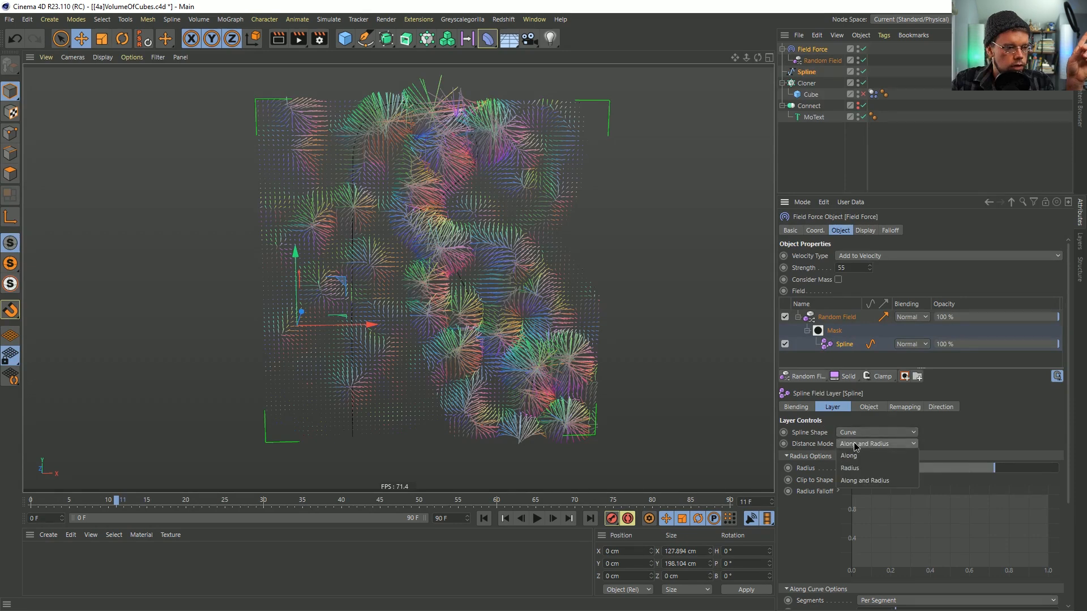
left_click(865, 464)
left_click_drag(997, 470, 933, 470)
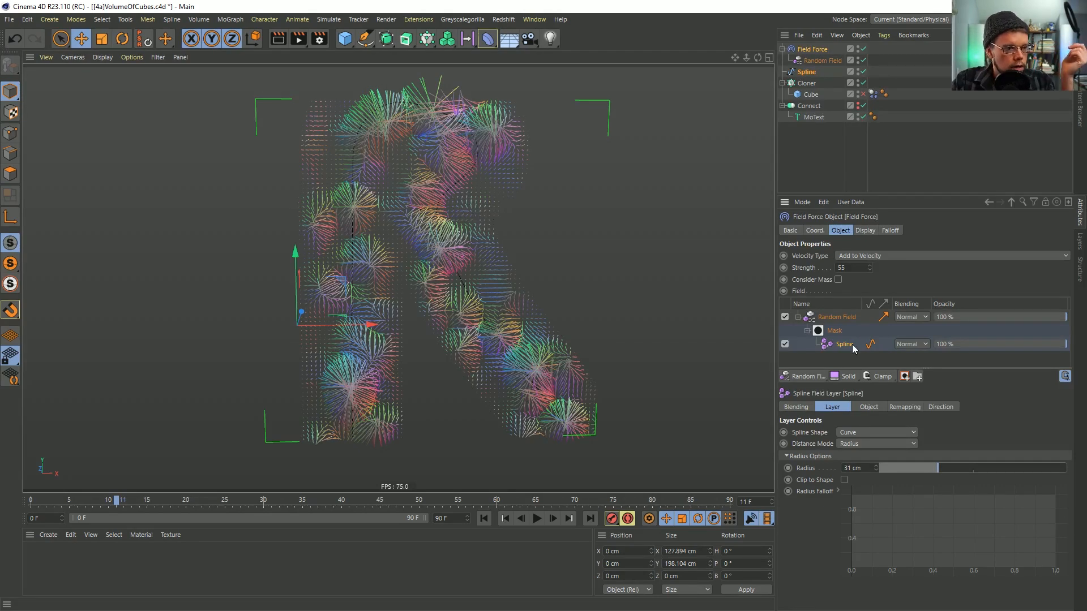
Duplicate the Spline layer inside the mask and rename the lower layer Radius
left_click_drag(844, 346, 851, 337, "ctrl")
double_click(848, 359)
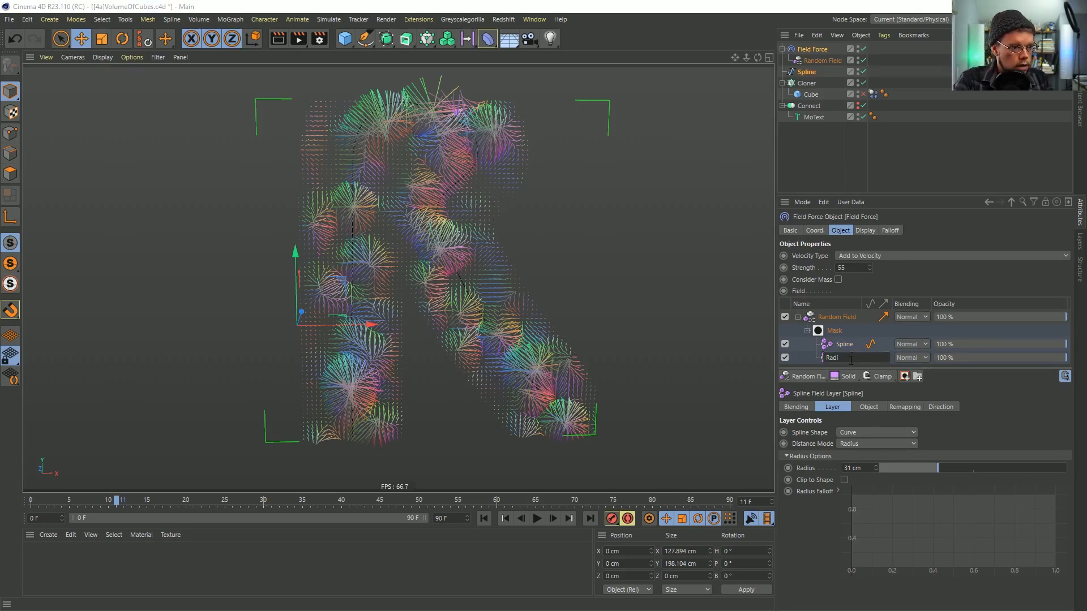
key("Return")
Rename the upper Spline layer in the mask Along and set its distance mode to Along
double_click(845, 344)
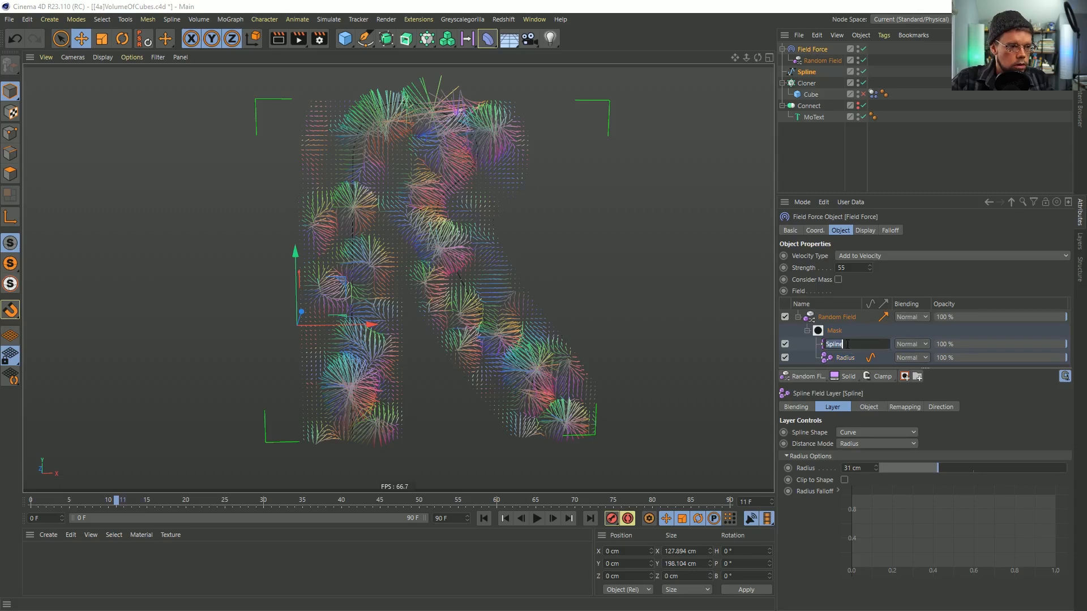
type("Along")
key("Return")
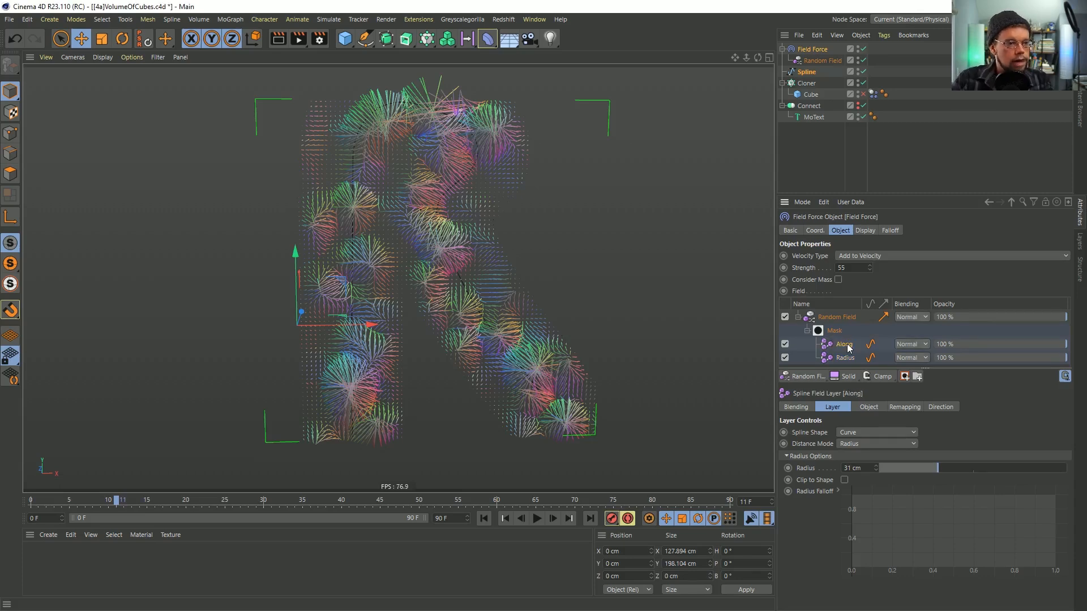
left_click(877, 444)
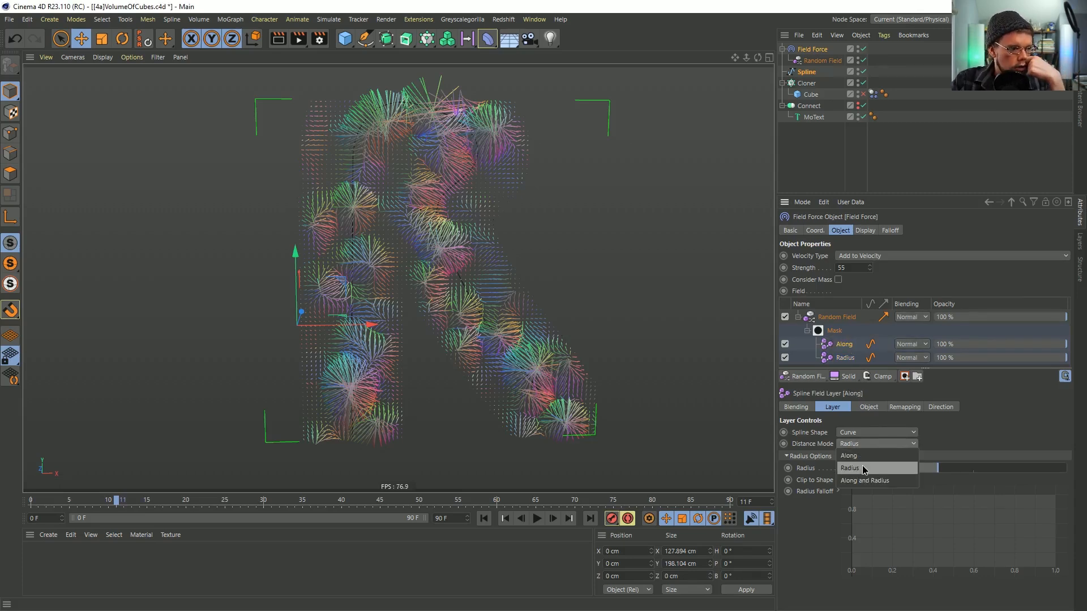
left_click(864, 456)
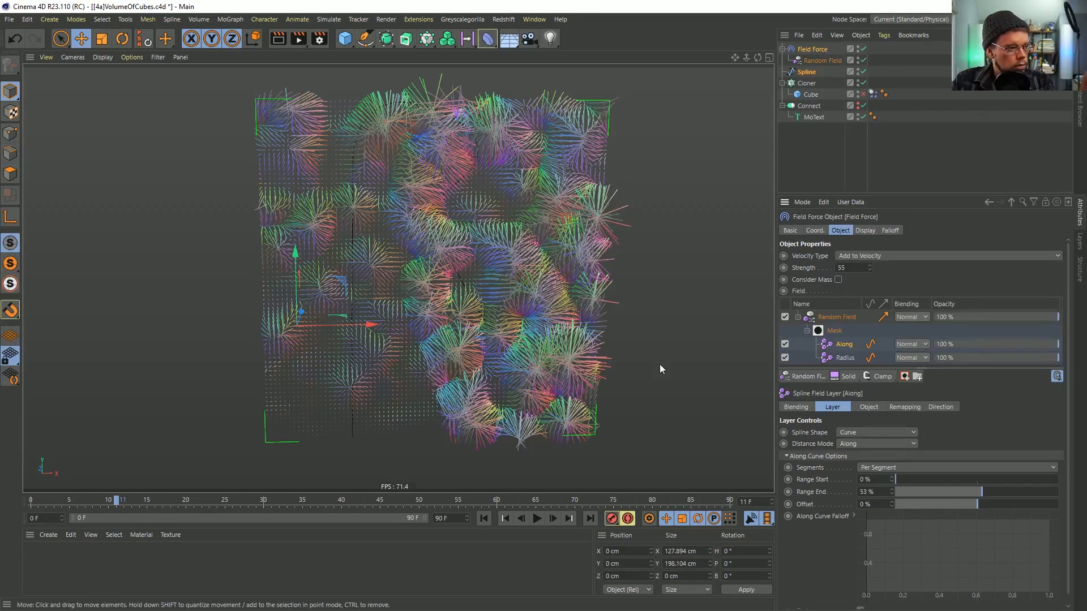
mouse_move(984, 492)
left_mouse_down()
mouse_move(898, 492)
mouse_move(1056, 492)
mouse_move(922, 488)
mouse_move(982, 494)
left_mouse_up()
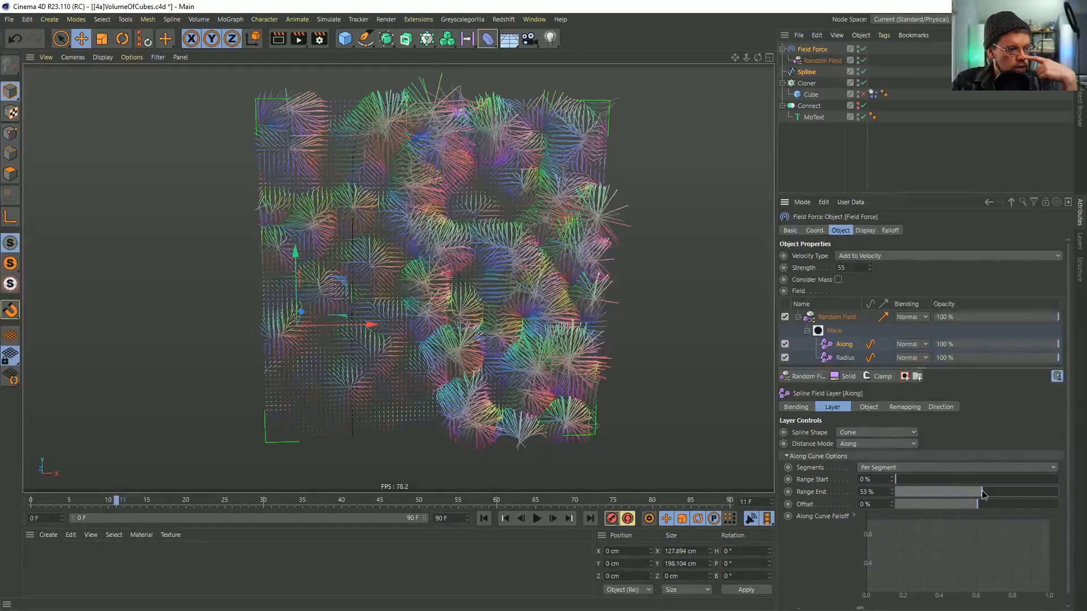
Set the Along layer's blending to Multiply, with Range Start 87%, Range End 95% and Offset 69%
left_click(909, 344)
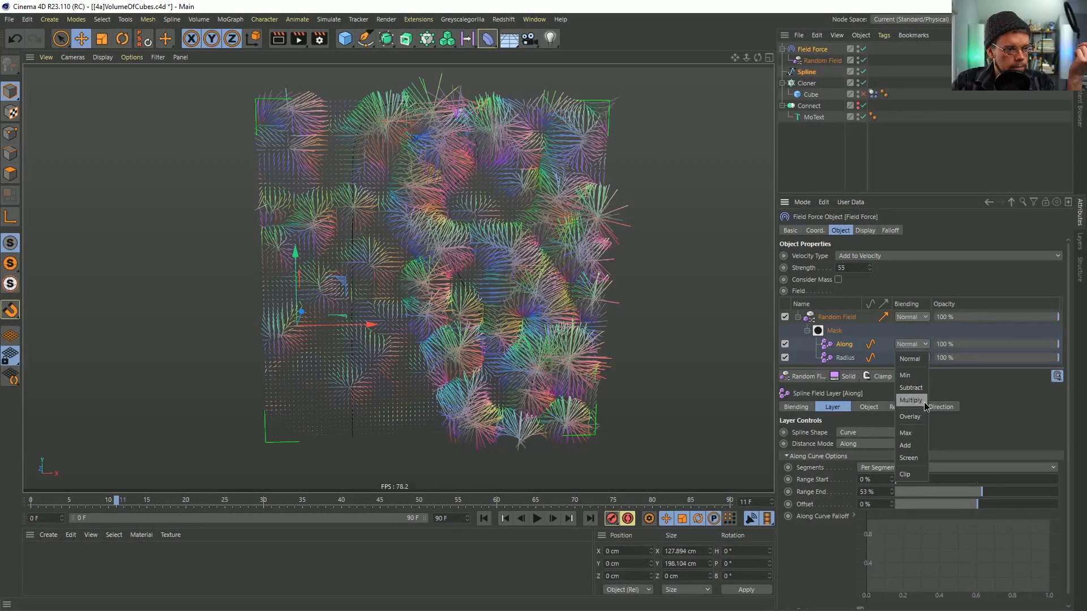
left_click(923, 406)
left_click_drag(972, 497, 1050, 493)
left_click_drag(924, 479, 1035, 505)
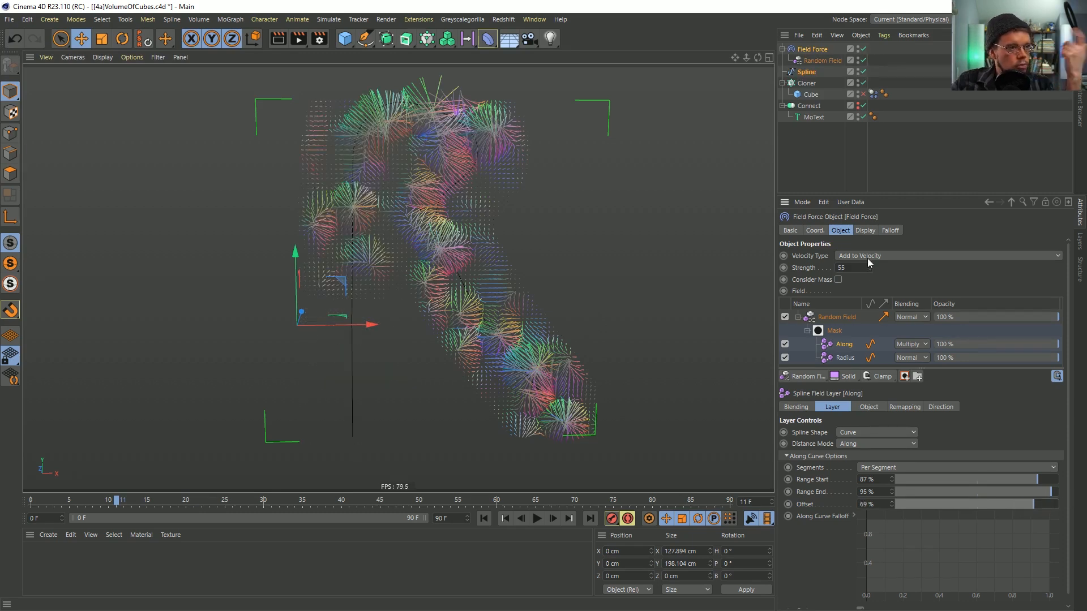
Reverse the point sequence of the Spline object in Points mode
left_click(807, 72)
left_click(10, 132)
right_click(436, 313)
mouse_move(445, 312)
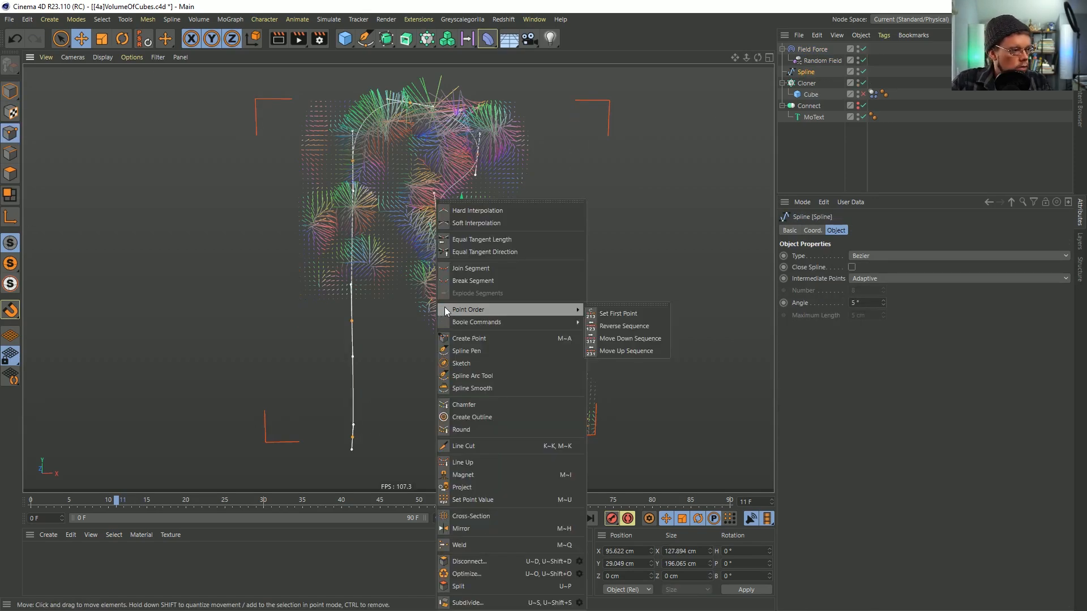
left_click(613, 328)
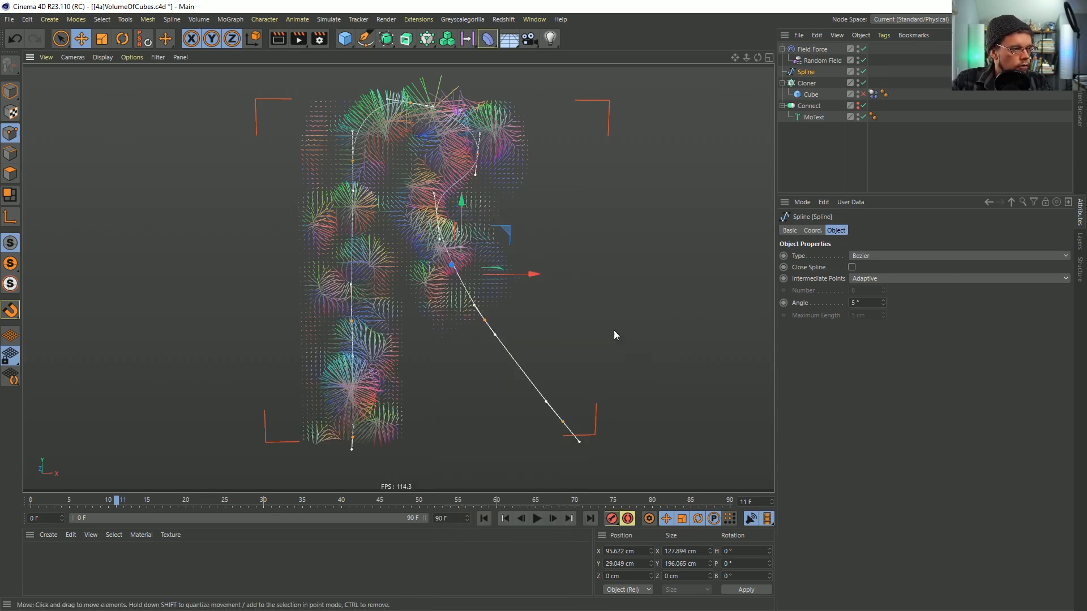
Set the Field Force's Along layer Offset to -26% and keyframe it at frame 11 and at frame 0
left_click(812, 50)
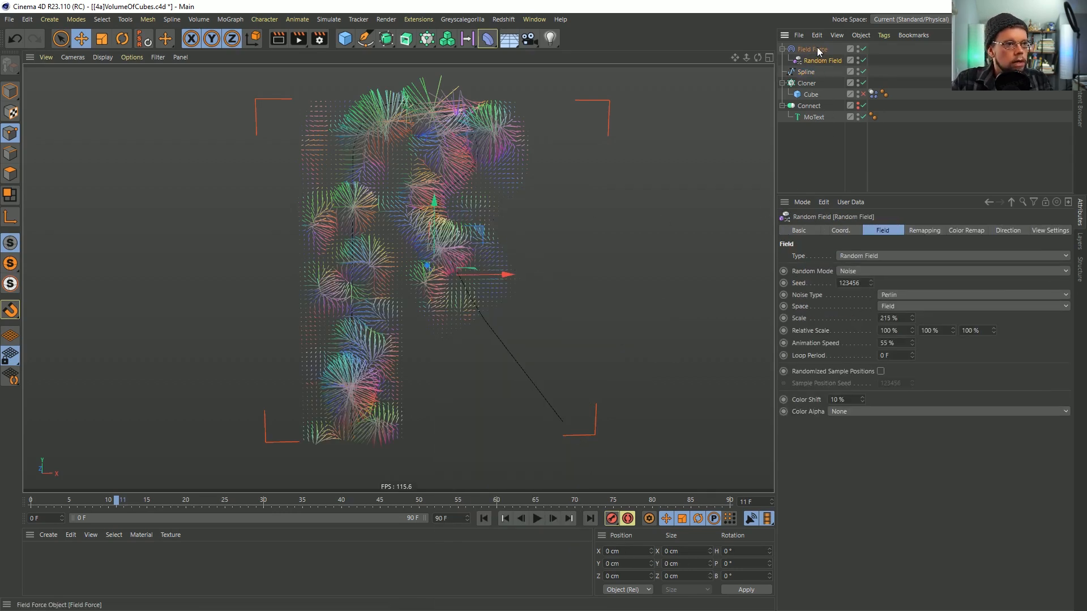
left_click(844, 344)
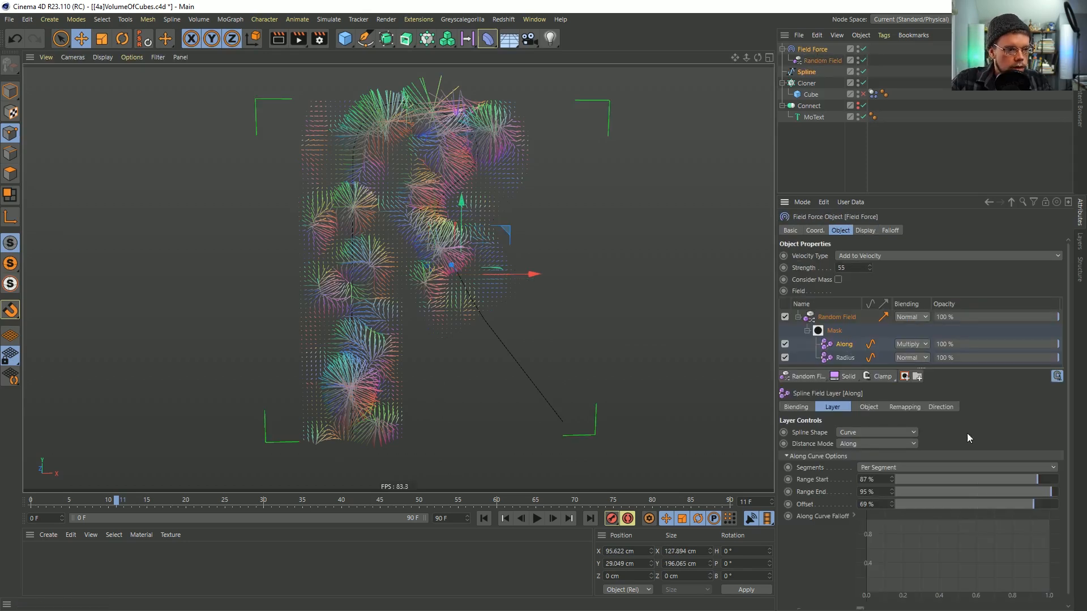
left_click_drag(1020, 502, 968, 521)
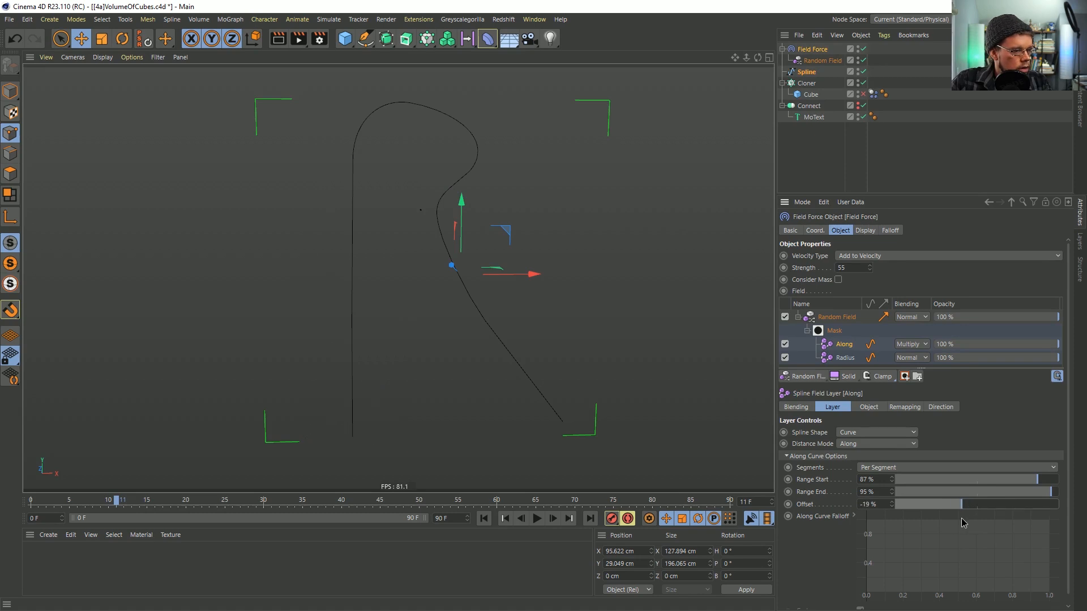
left_click(788, 504)
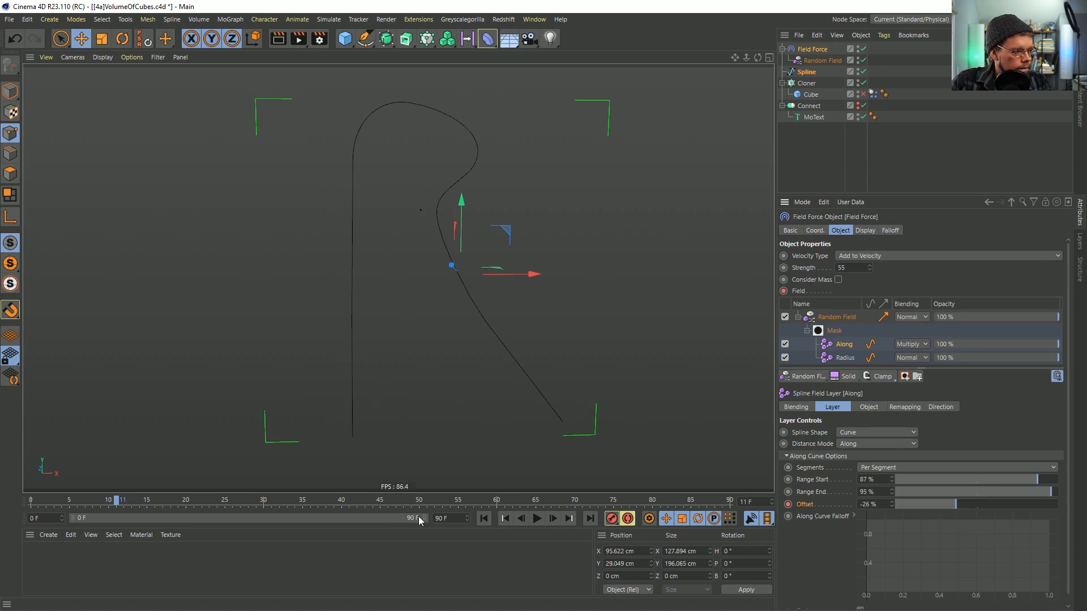
left_click(484, 519)
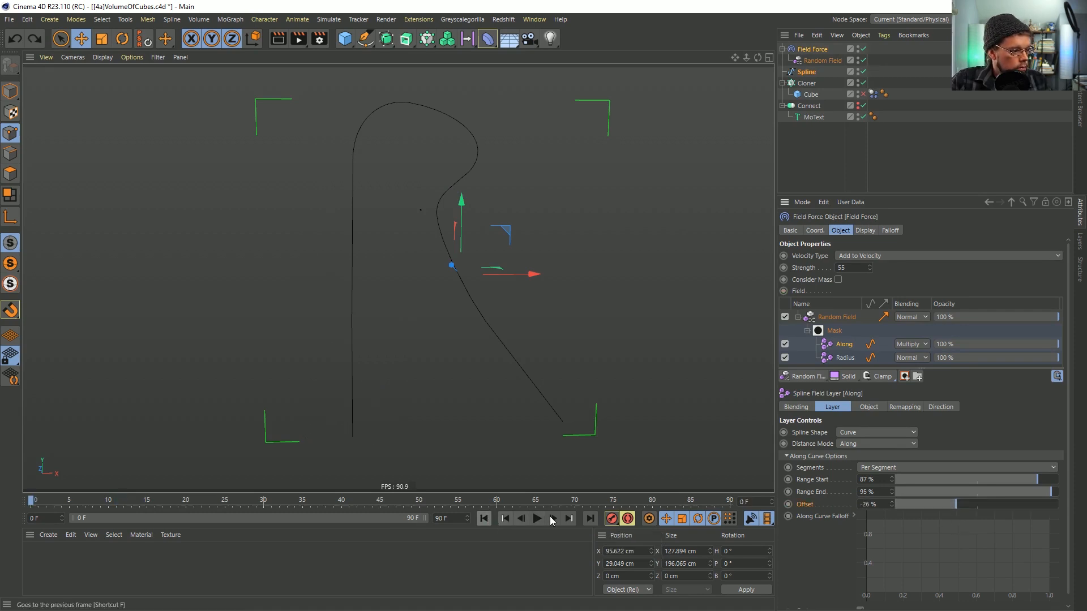
left_click(788, 505)
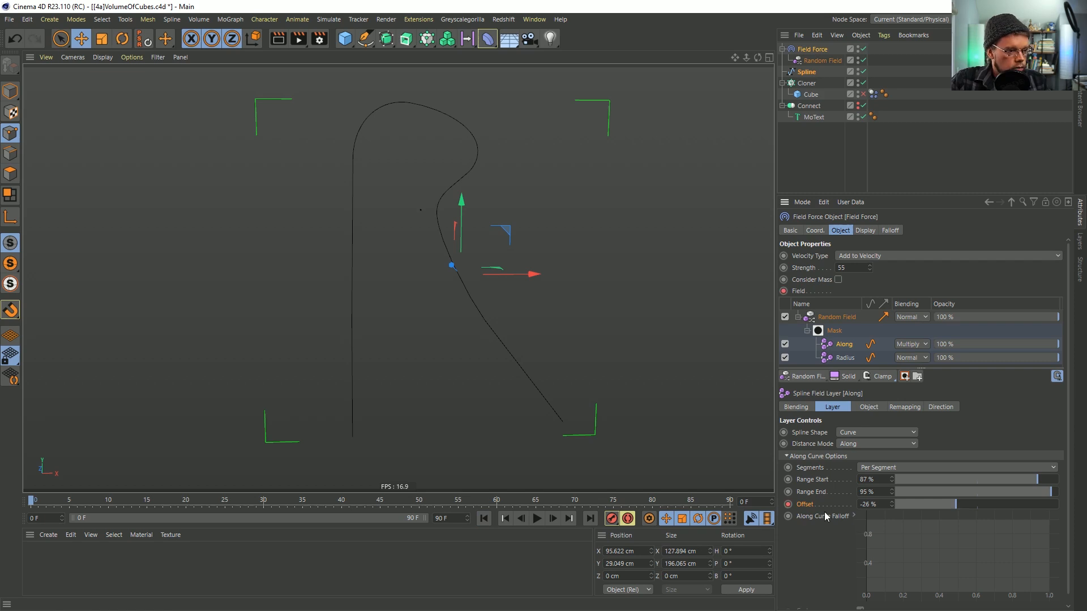
Set the Along layer's Offset to 100% at frame 90 and keyframe it
left_click(589, 518)
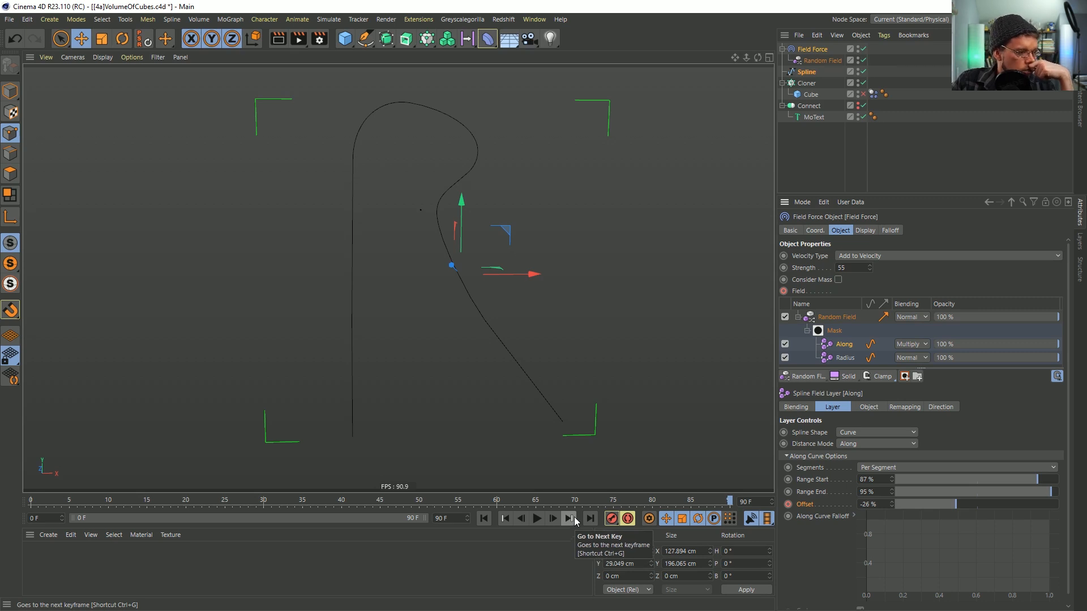
left_click(485, 519)
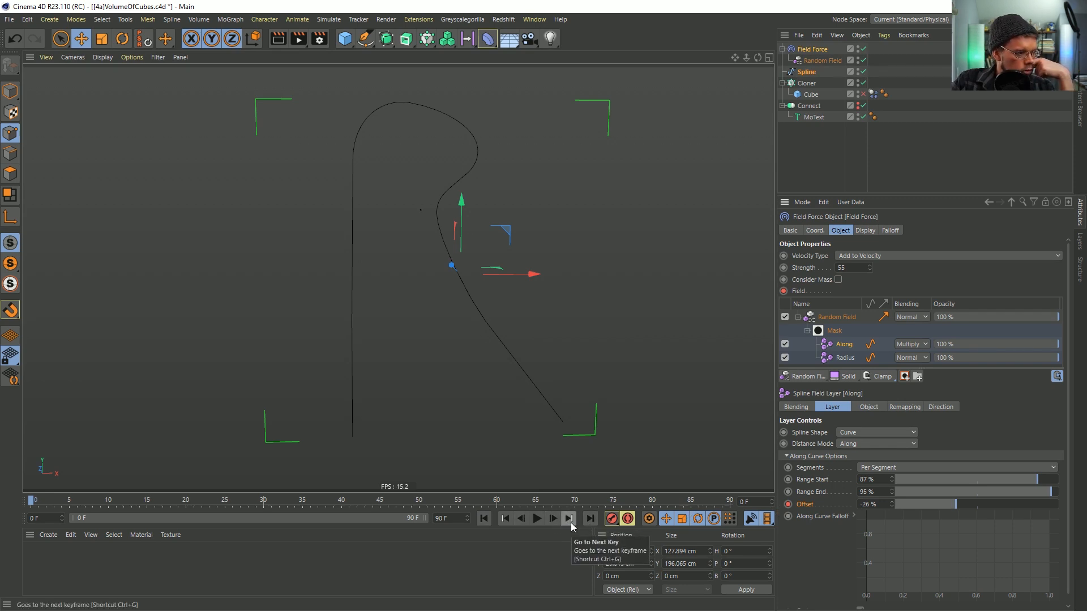
left_click(590, 518)
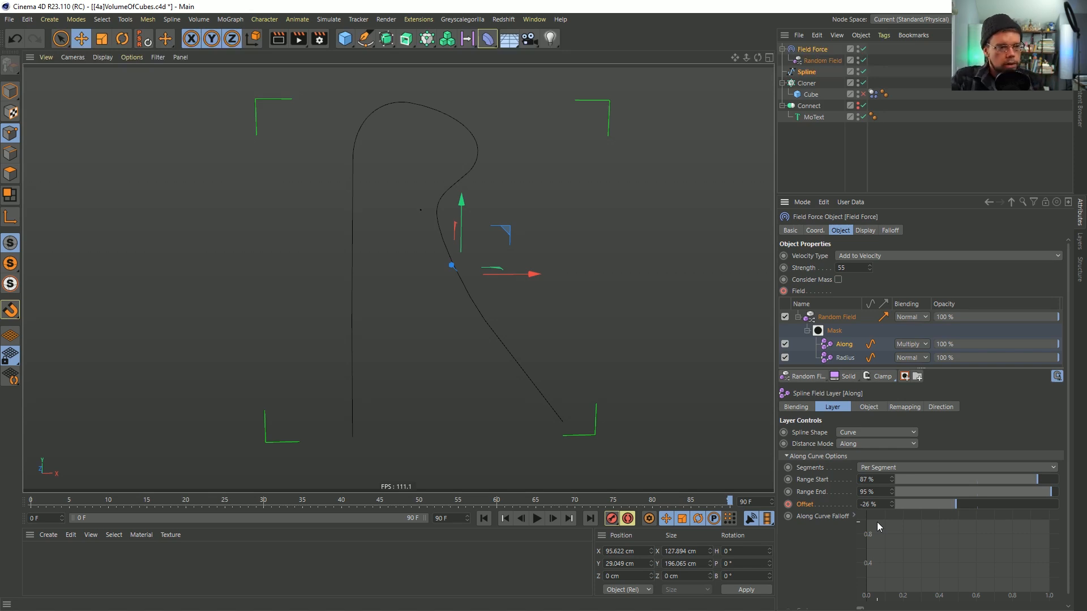
left_click_drag(966, 504, 1062, 504)
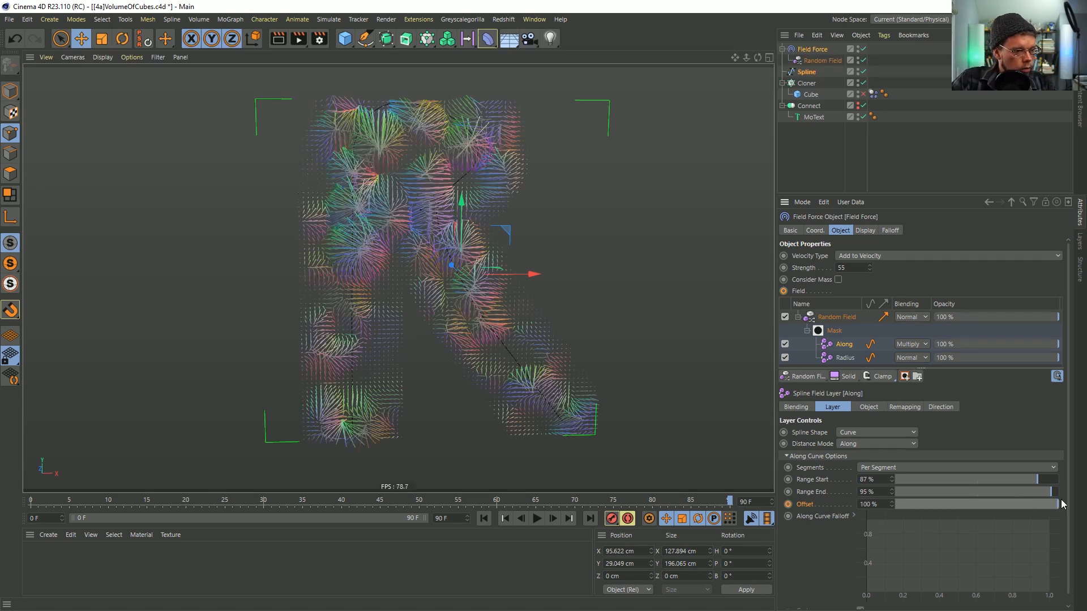
left_click(789, 502)
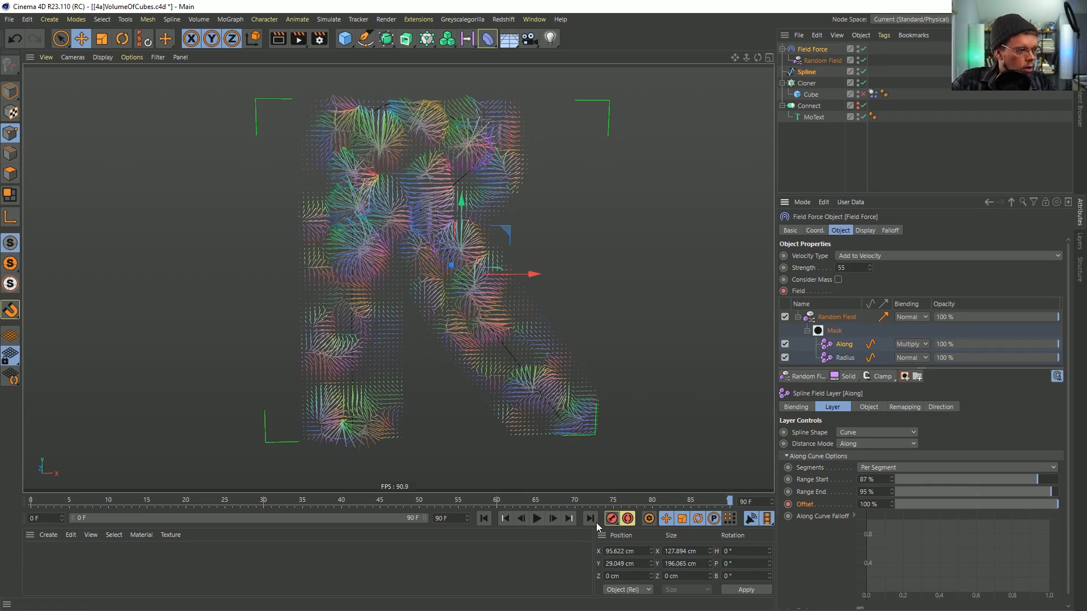
Play the start of the animation to check how the masked force travels along the spline, stopping at frame 24
left_click(918, 152)
left_click(536, 518)
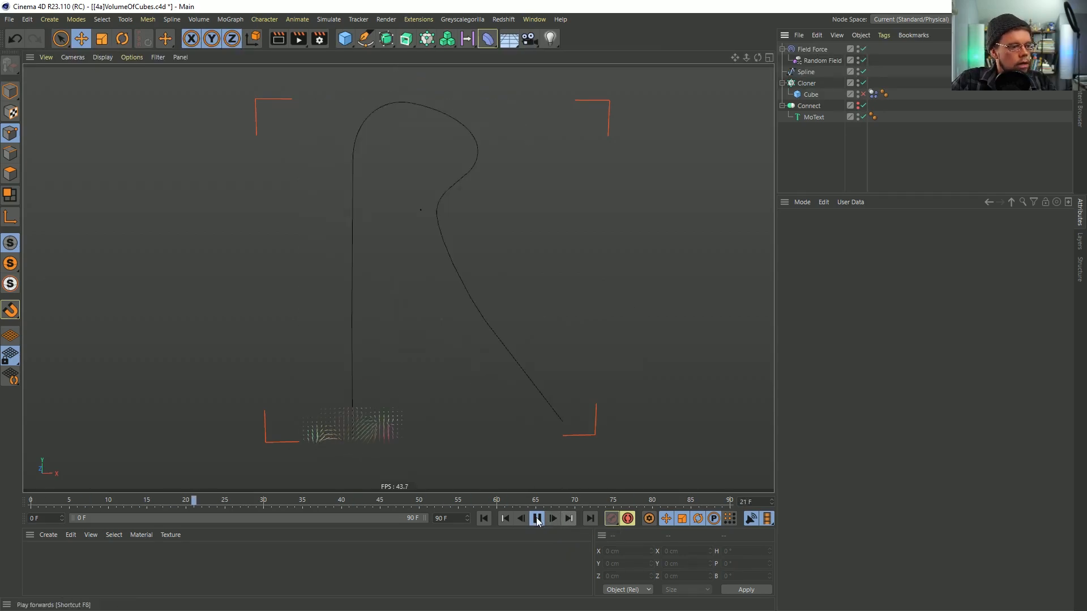
left_click(537, 519)
Switch Connect off and back on to compare the letter with the spline, and enable the Cube under the Cloner
left_click(863, 105)
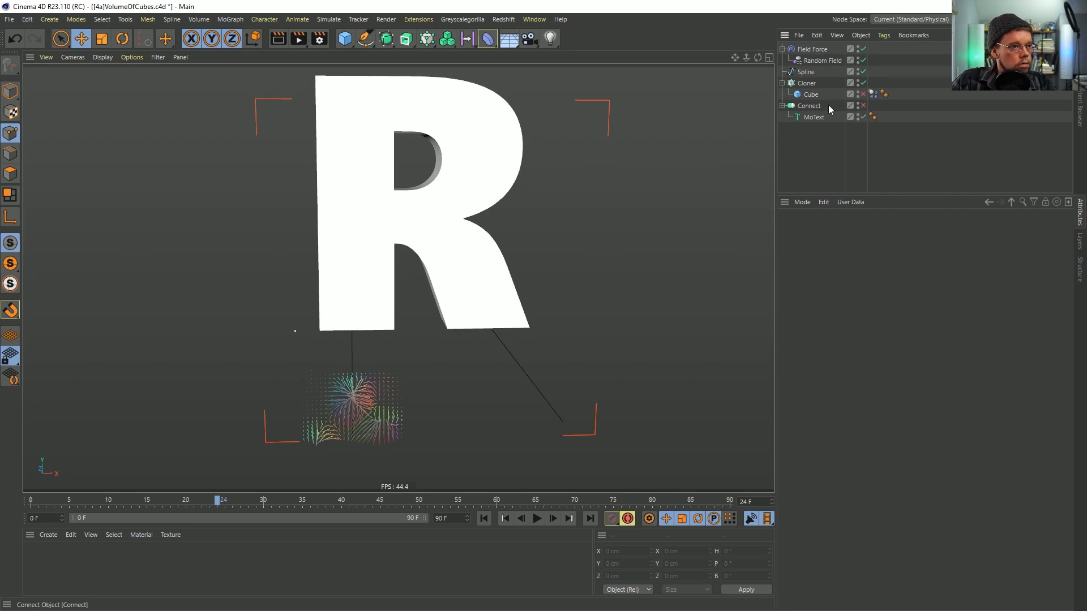
left_click(806, 71)
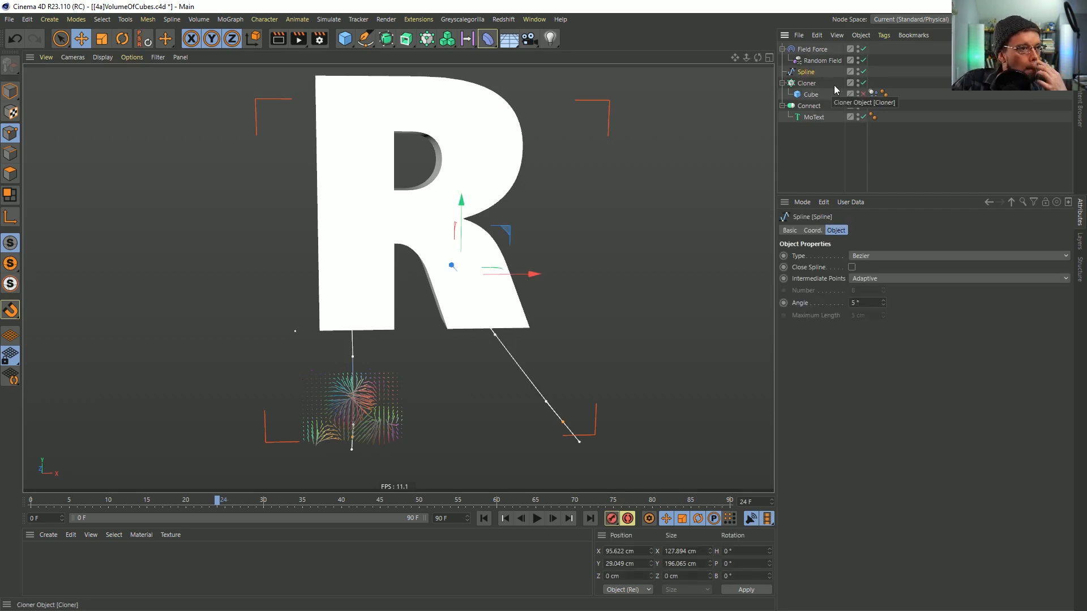
left_click(863, 94)
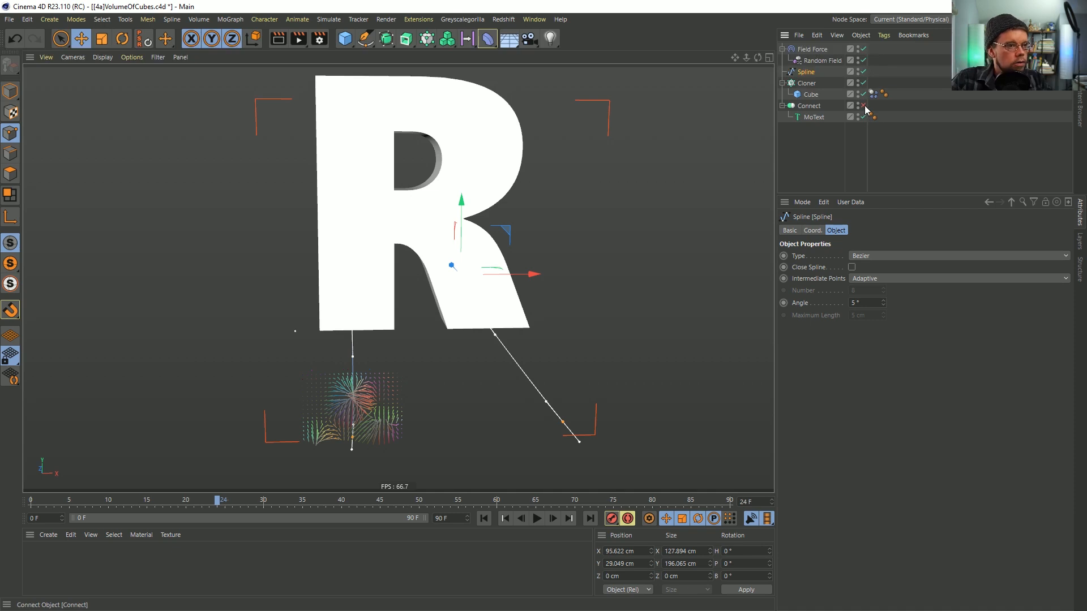
left_click(864, 106)
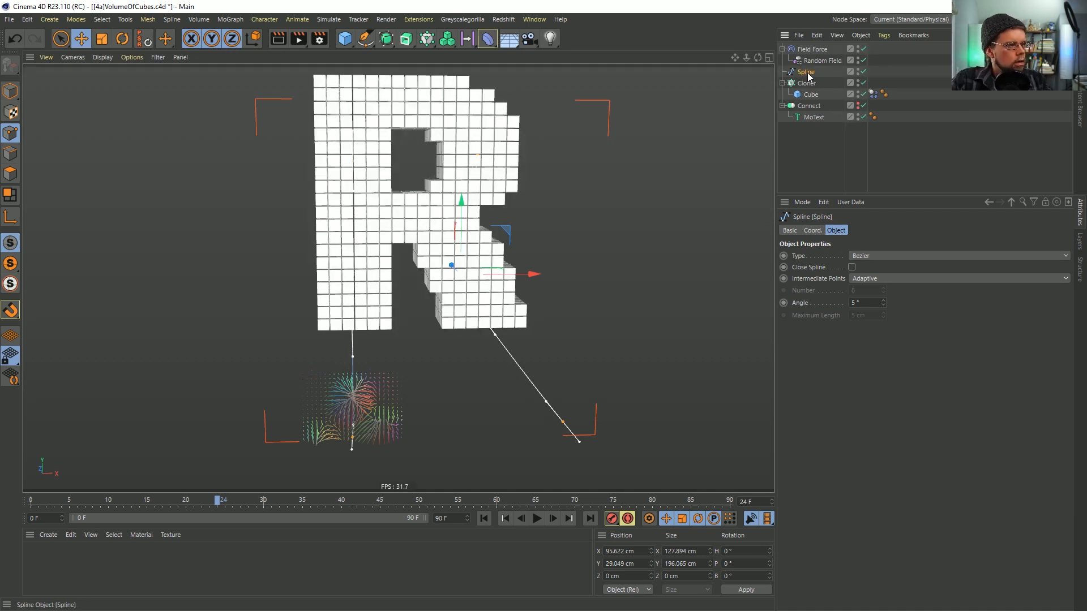
Switch to Model mode and compare the coordinates of the Connect and MoText objects
left_click(819, 105)
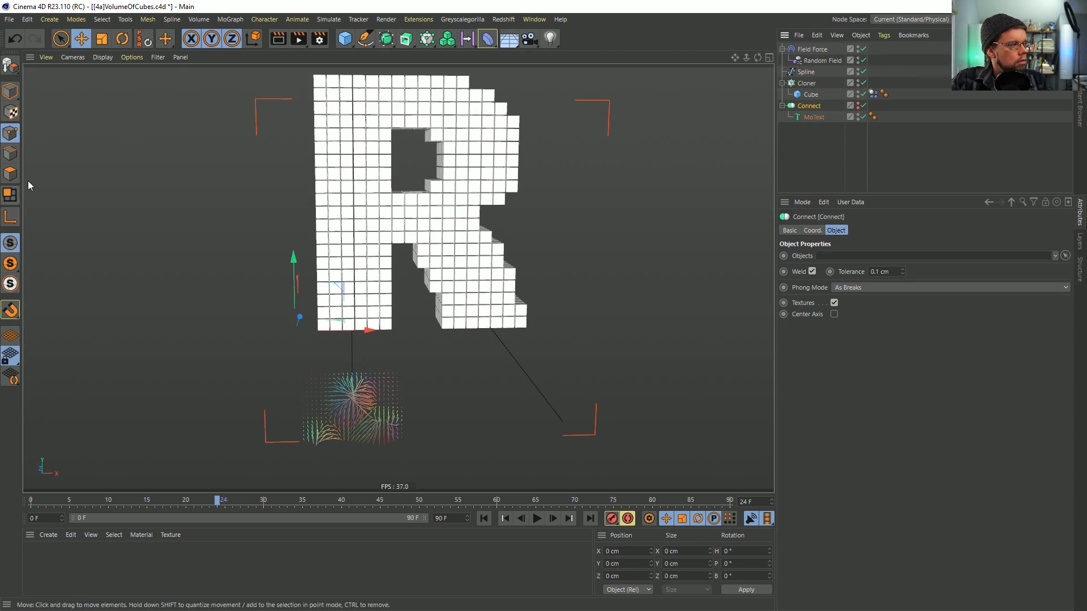
left_click(11, 95)
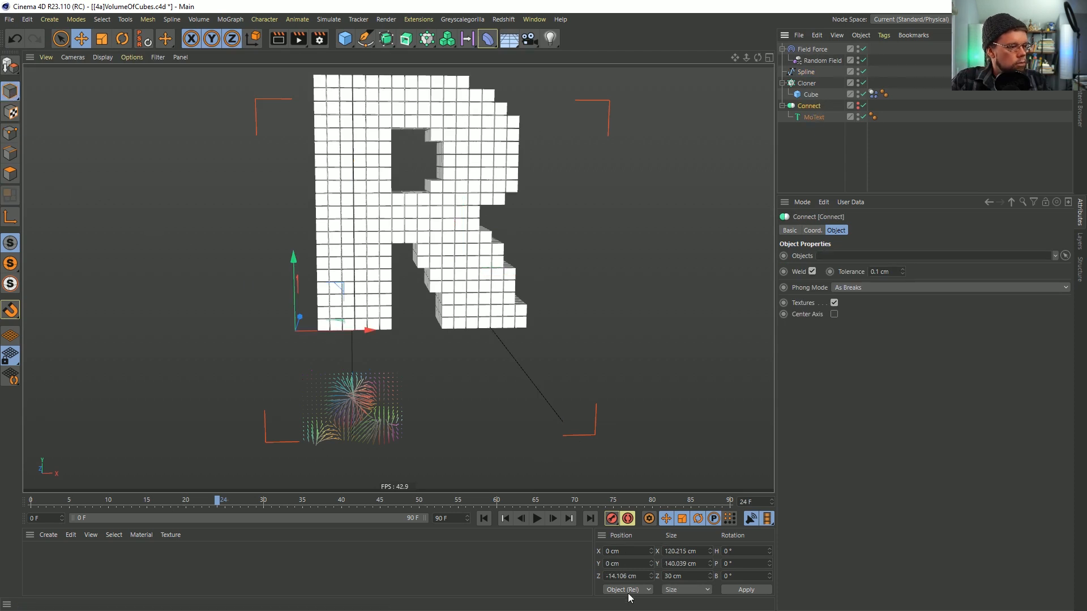
left_click(814, 117)
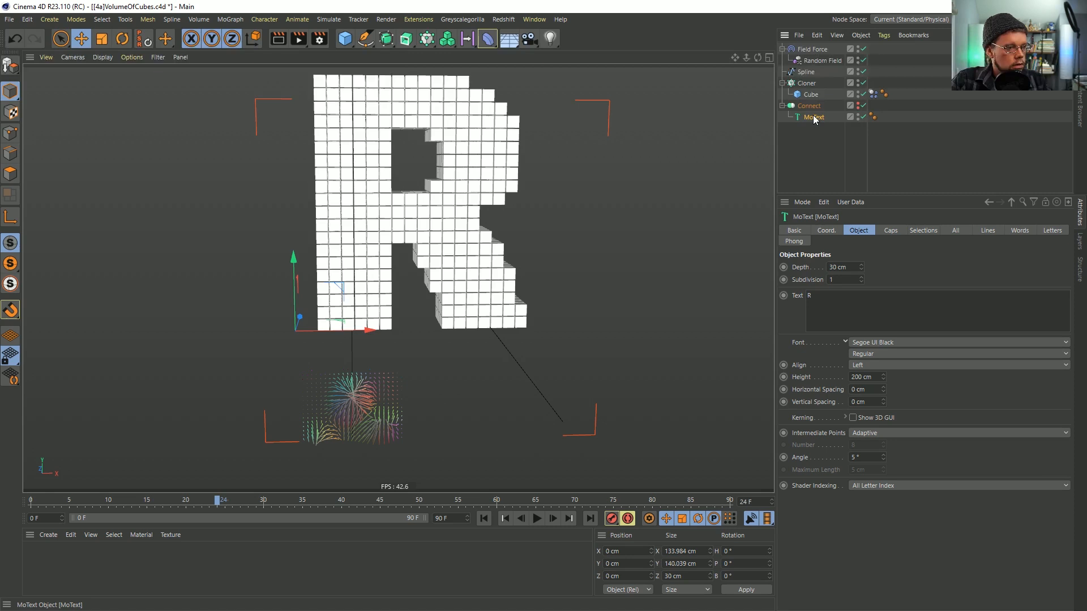
left_click(810, 107)
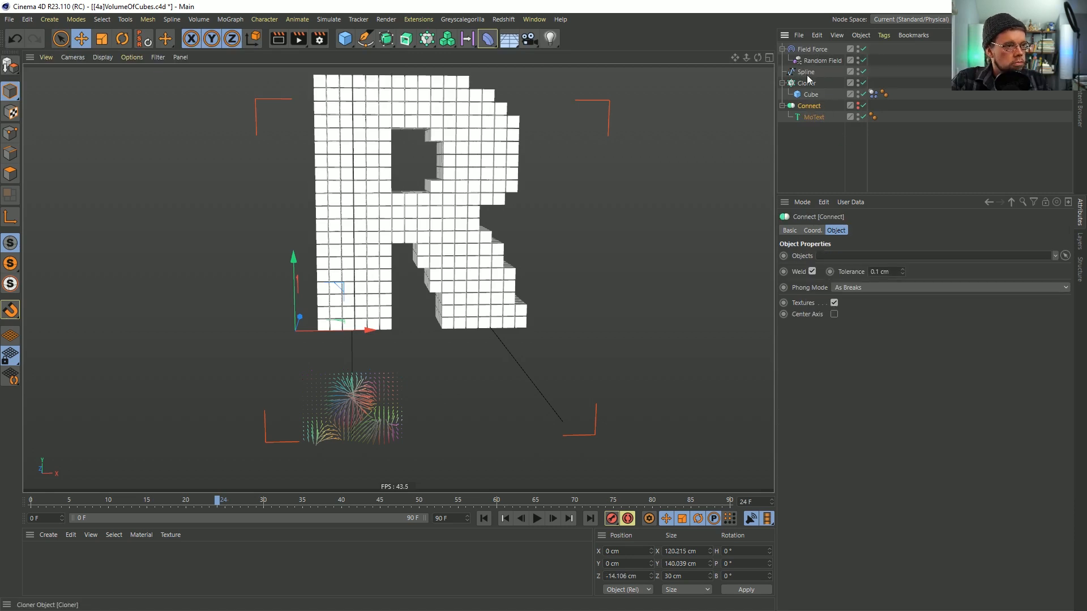
left_click(353, 280)
left_click_drag(300, 262, 322, 268)
key("ctrl+z")
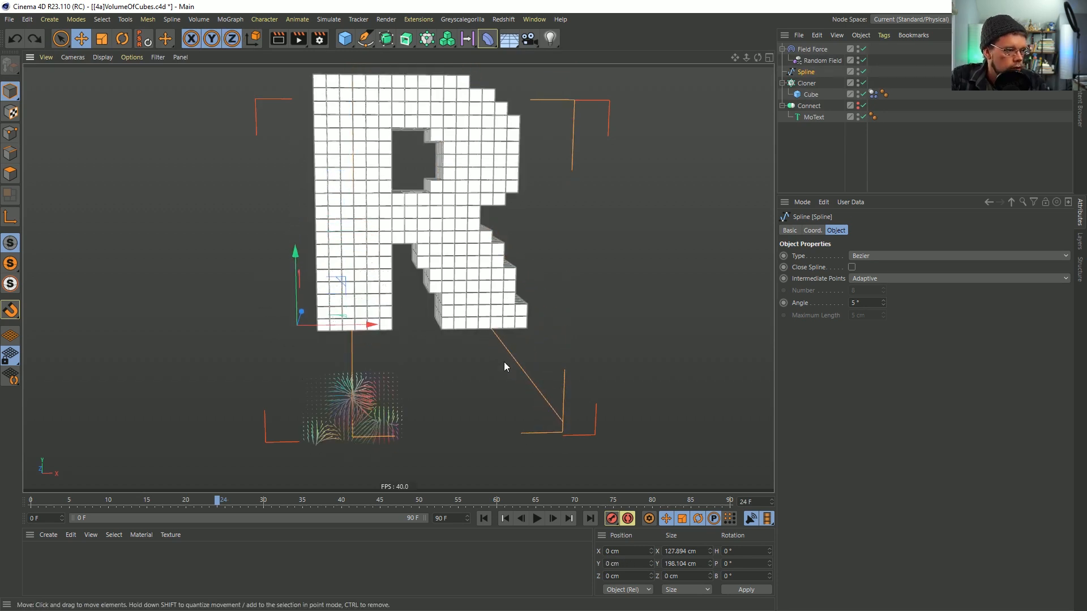
Play the cube simulation from frame 0 to check the force's effect, and return to the first frame
left_click(483, 518)
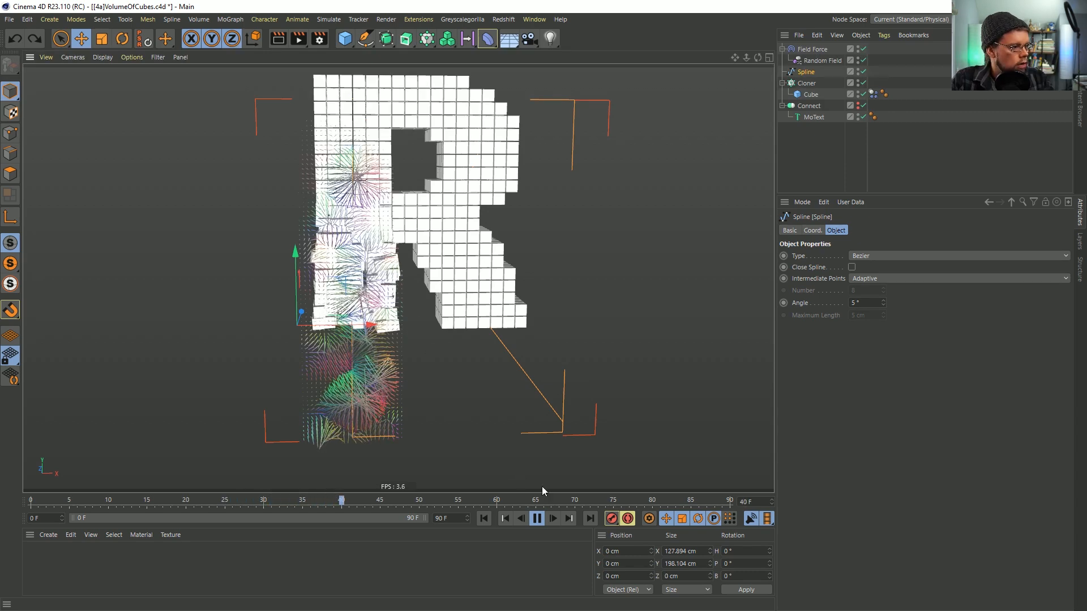
left_click(537, 519)
left_click(484, 519)
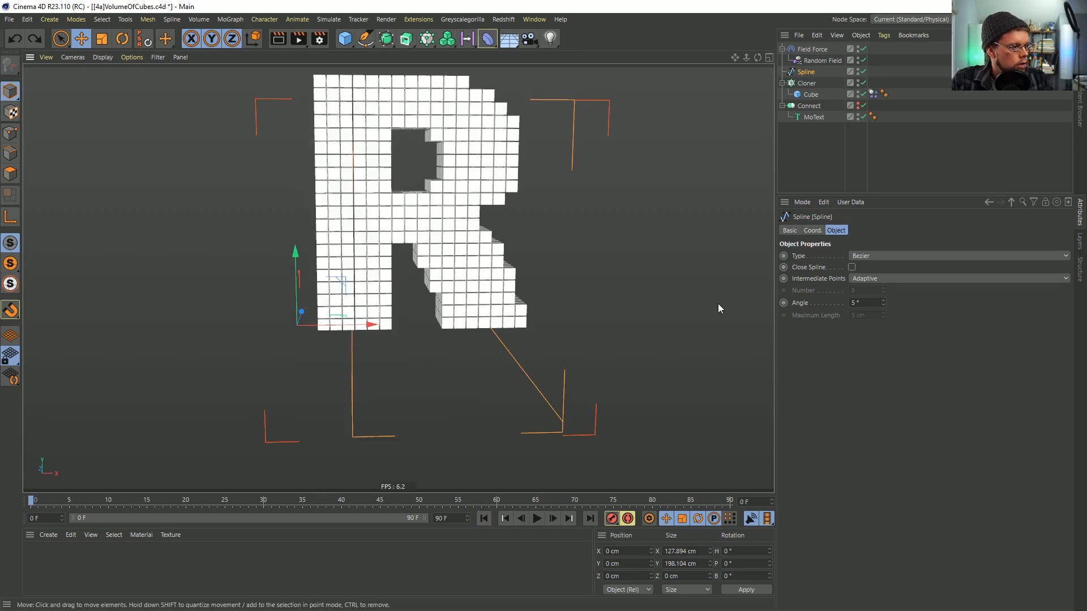
Keyframe the Offset of the Field Force's Along spline layer at -3 % on the first frame
left_click(805, 72)
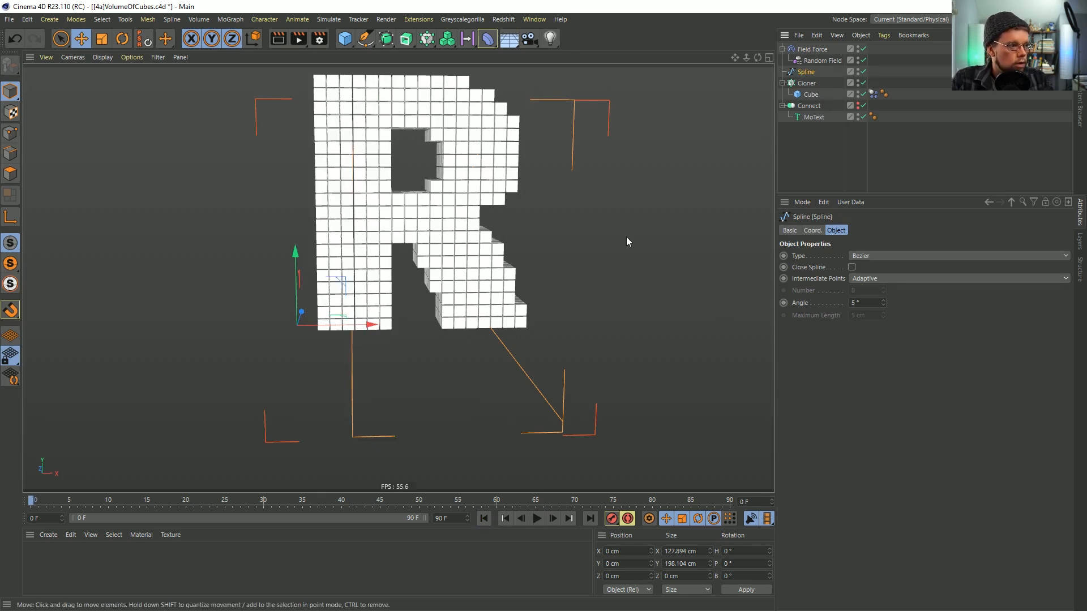
left_click(813, 50)
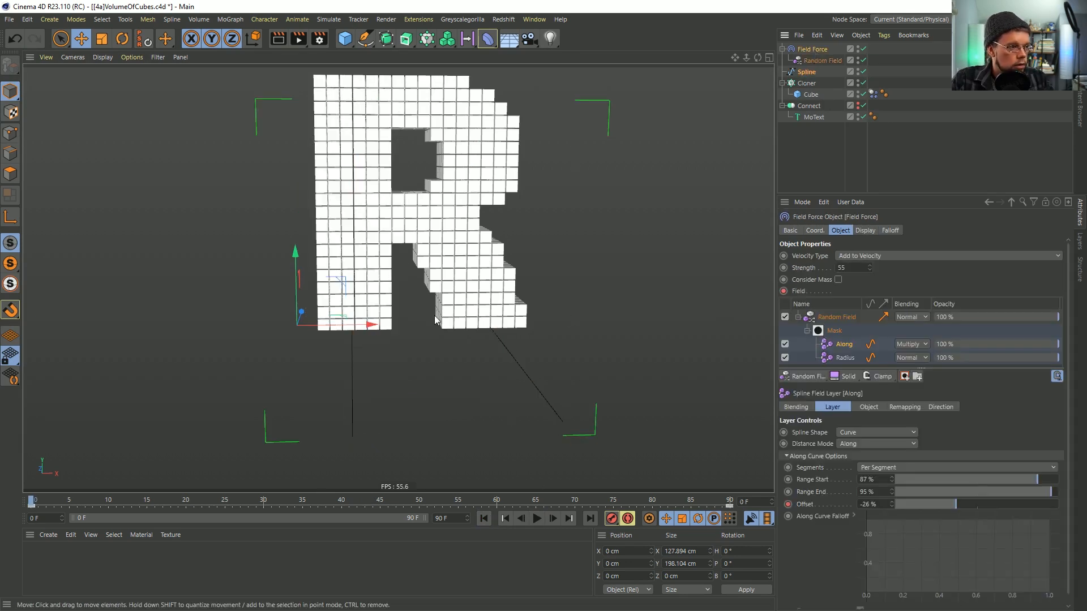
left_click_drag(955, 509, 980, 513)
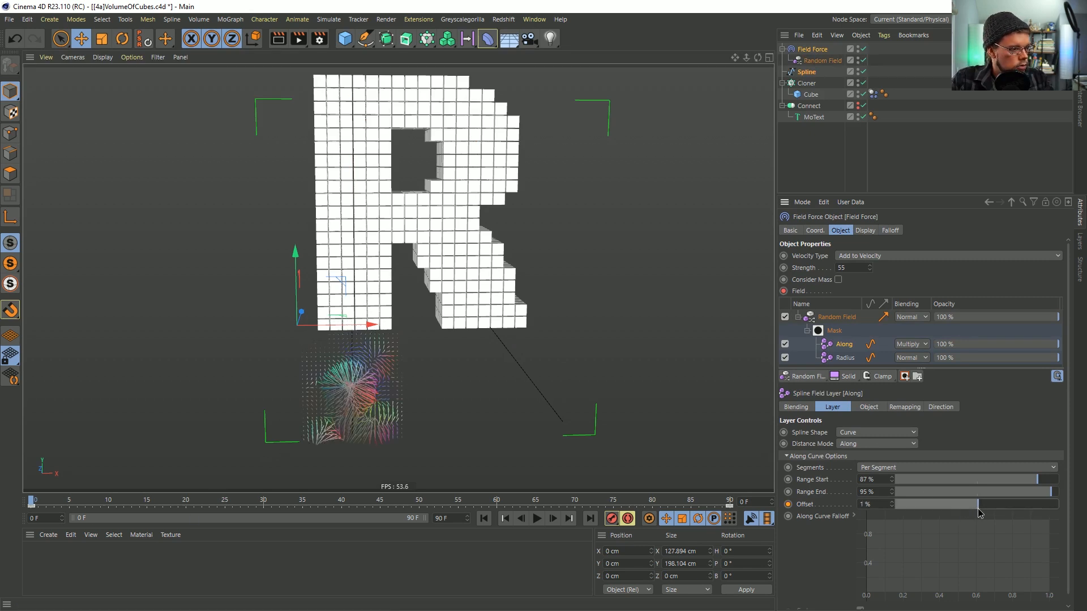
left_click(788, 504)
Keyframe the Along layer's Offset at 78 % on frame 90 and return to the first frame
left_click(569, 519)
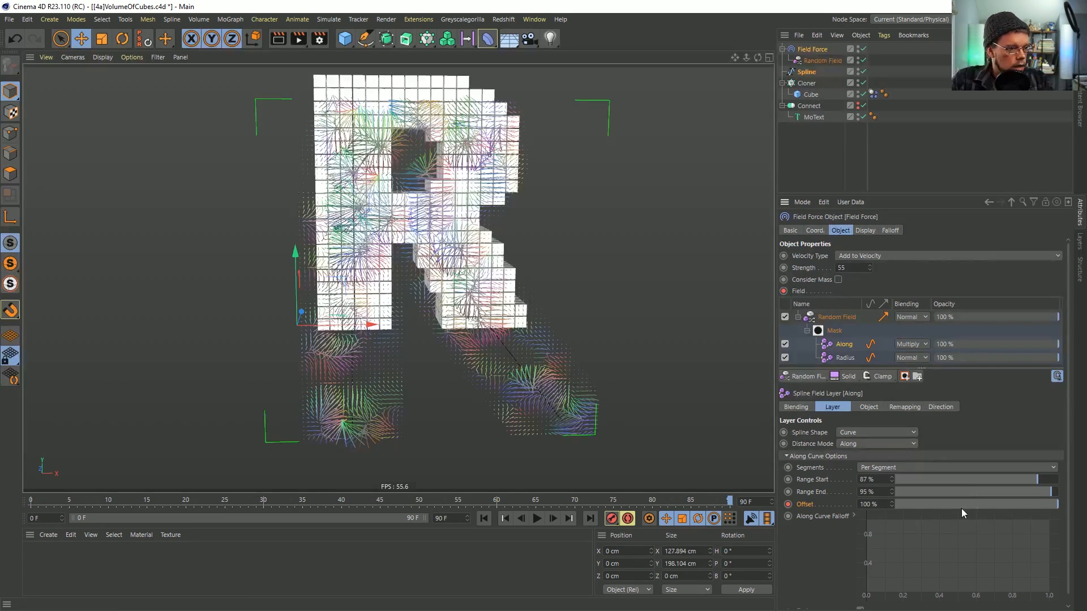
left_click_drag(1038, 508, 1041, 509)
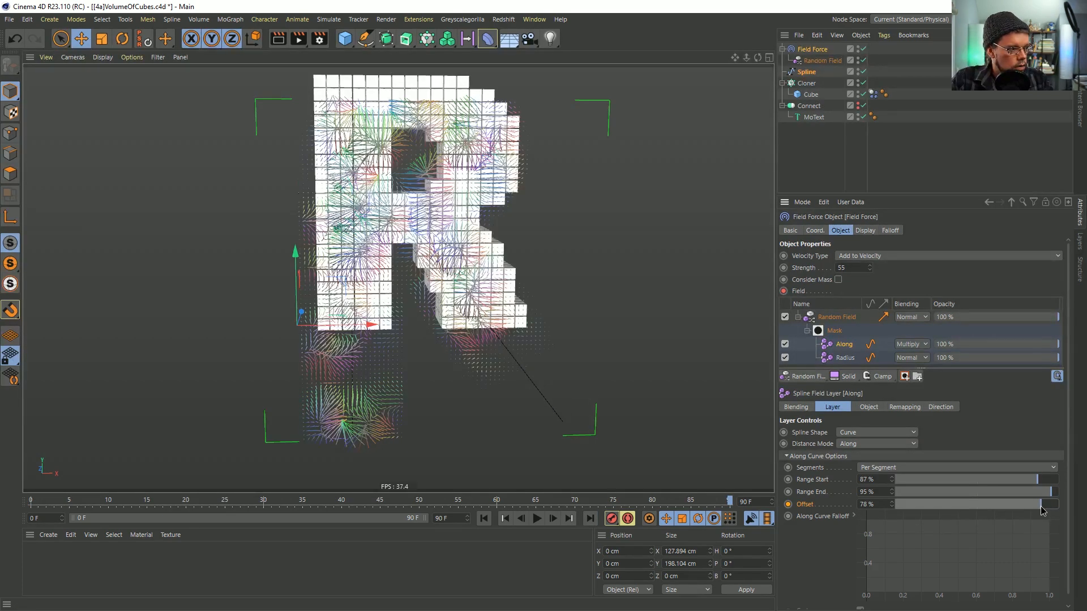
left_click(788, 505)
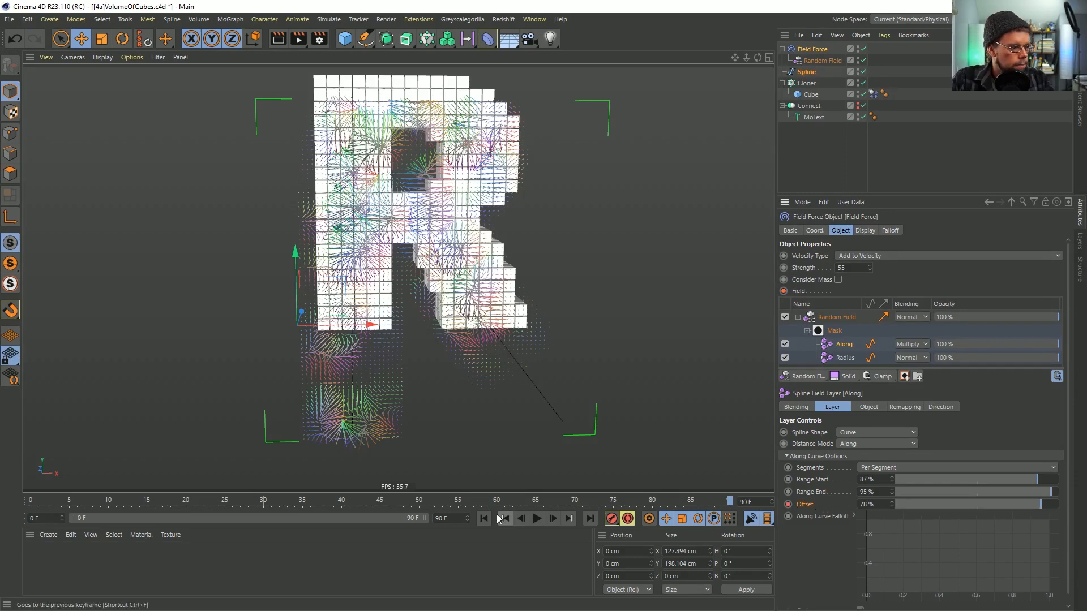
left_click(484, 519)
Turn off the Field Force's Display Box
left_click(812, 49)
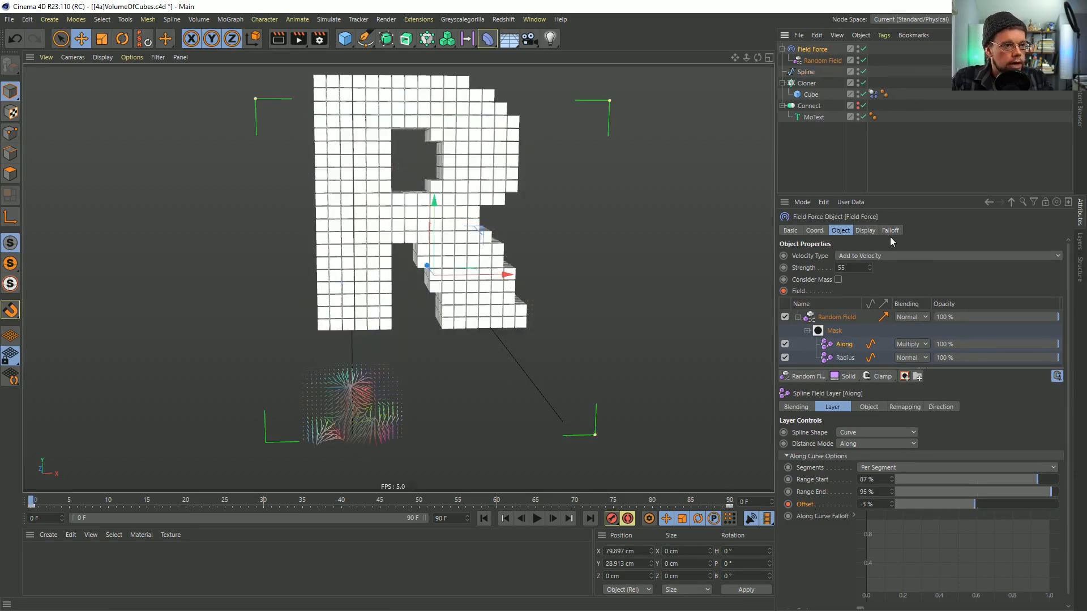
left_click(866, 231)
left_click(865, 255)
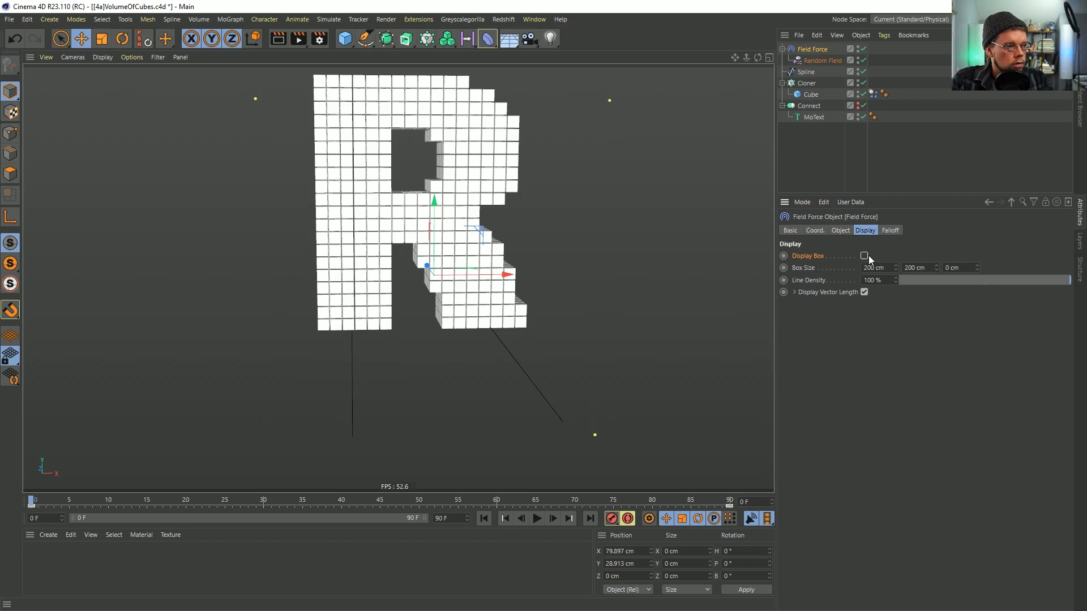
Play the simulation with nothing selected to check how the cubes break apart, stopping at frame 15
left_click(917, 170)
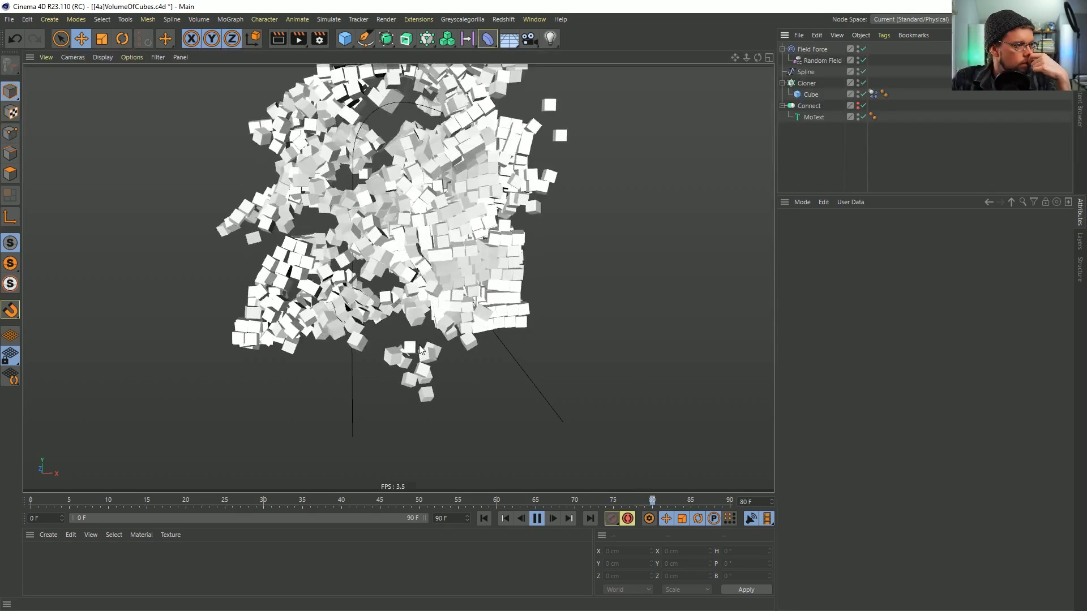
left_click(537, 519)
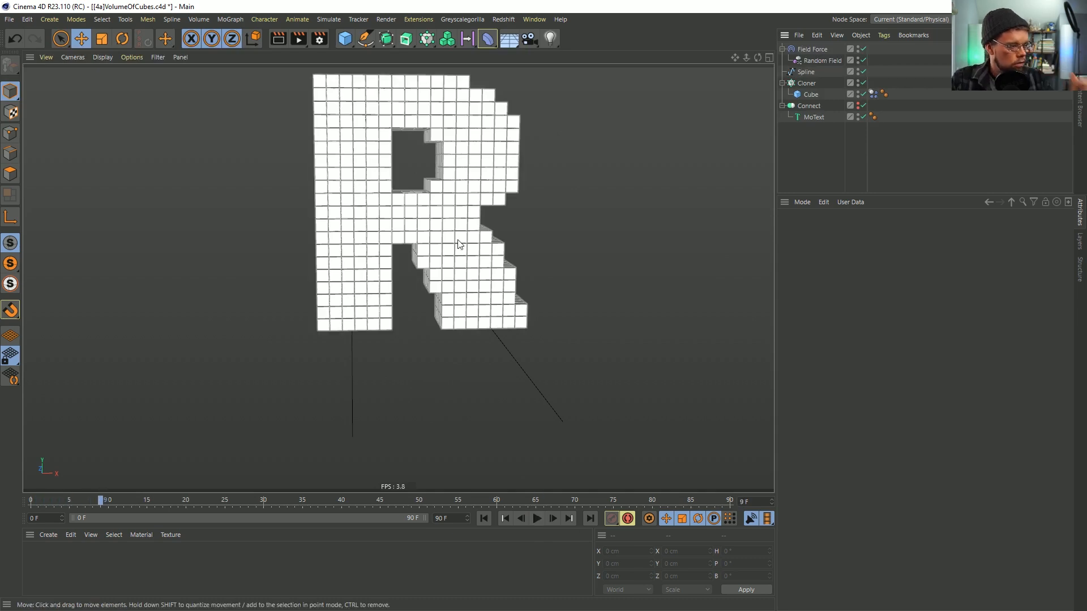
left_click_drag(456, 222, 412, 299, "alt")
left_click(537, 519)
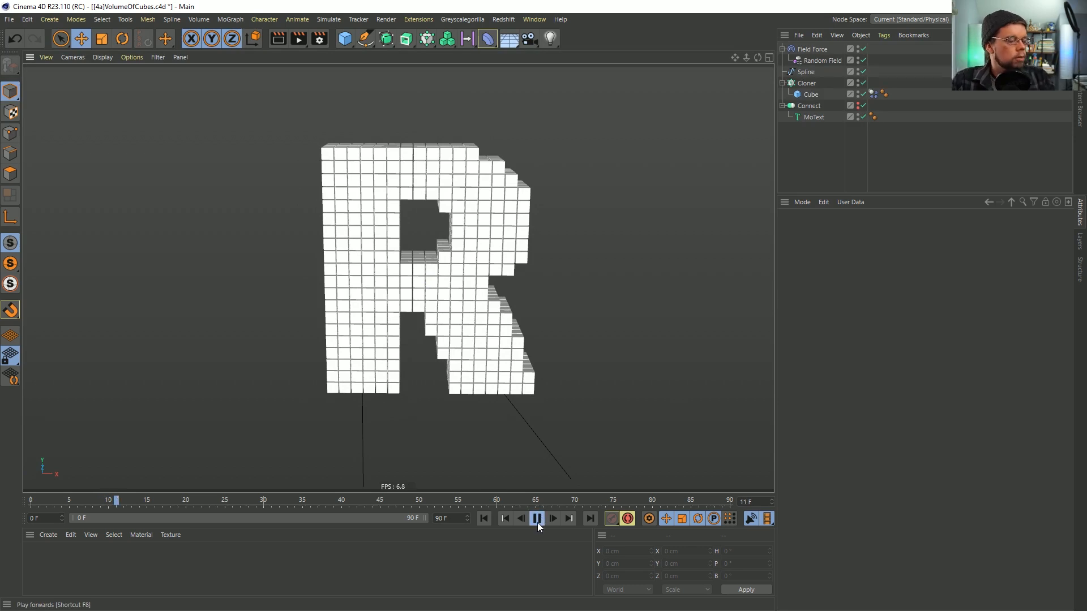
left_click(538, 519)
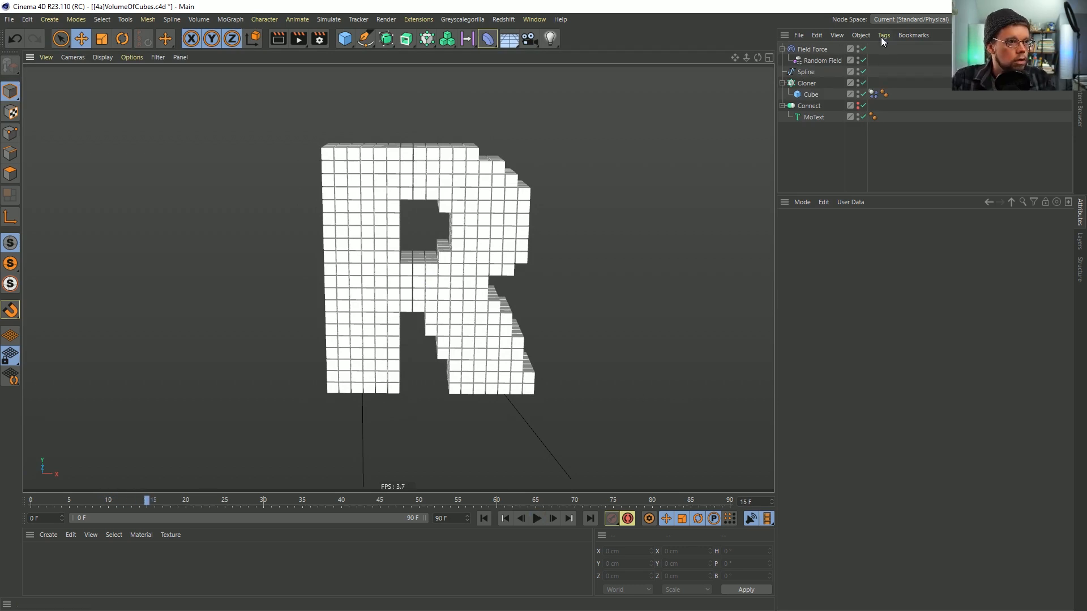
Set the collision Shape of the Cube's Dynamics Body tag to Ellipsoid
left_click(873, 94)
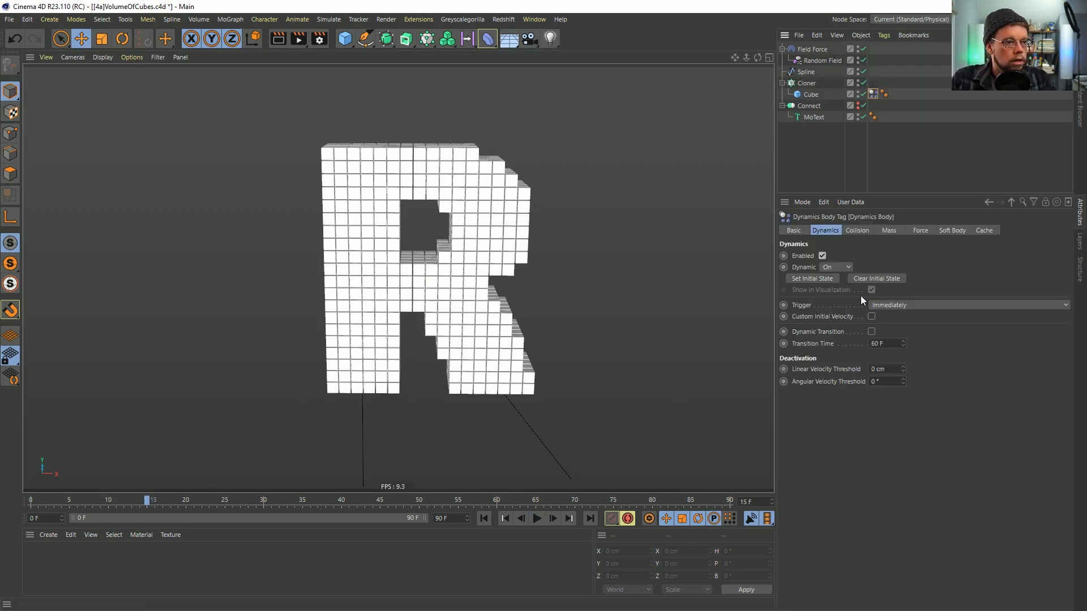
left_click(856, 230)
left_click(888, 305)
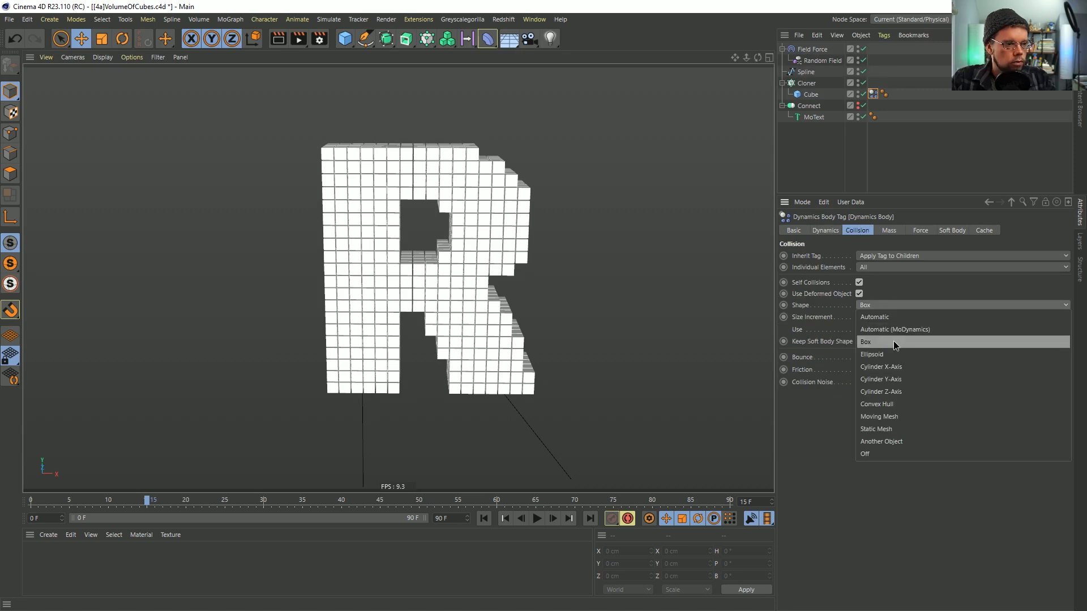
left_click(895, 351)
Play the simulation to check the ellipsoid collisions and return to the first frame
left_click(535, 519)
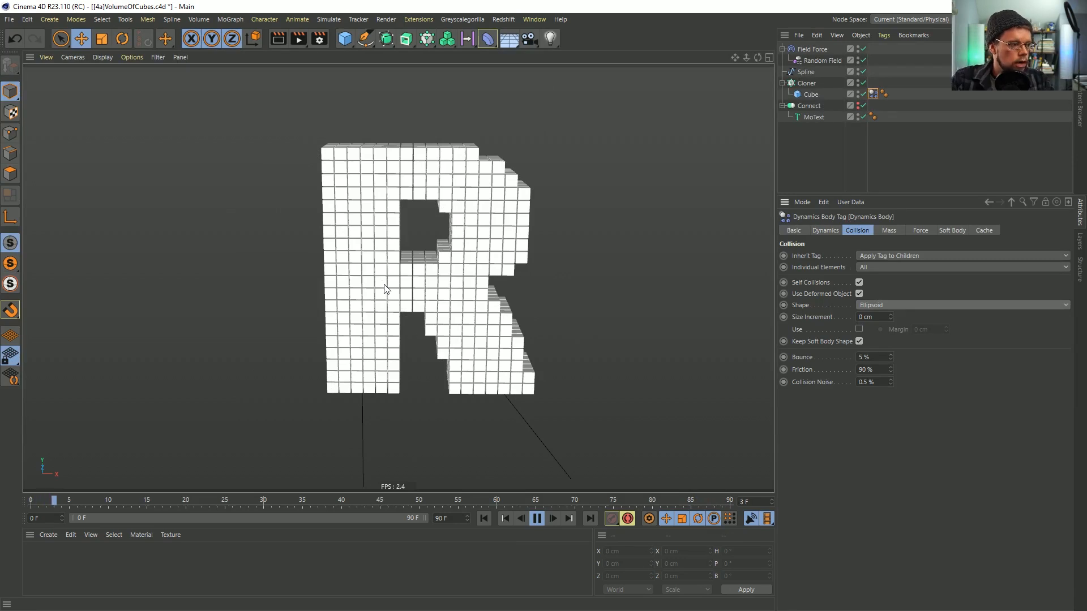
left_click(534, 518)
left_click(487, 517)
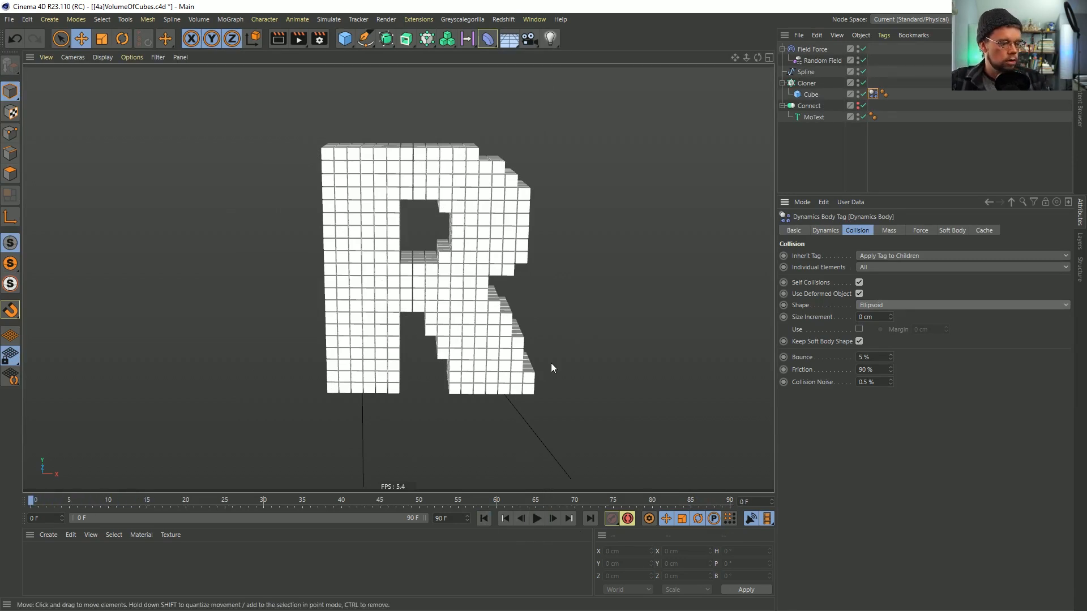
Save the project as [4a]VolumeOfCubes.c4d, replacing the existing file
left_click_drag(542, 212, 533, 244, "alt")
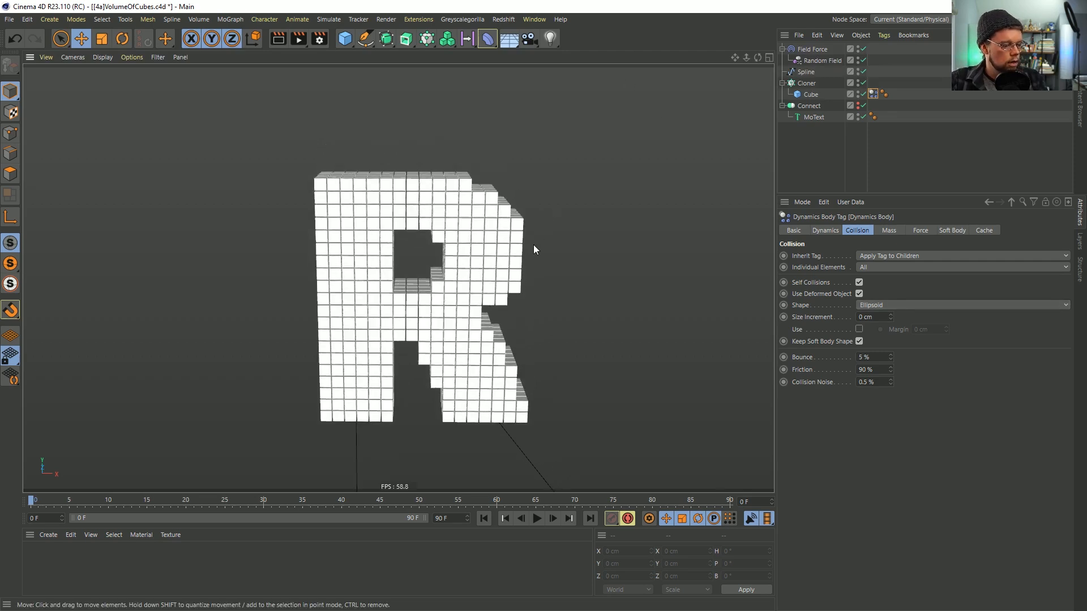
key("ctrl+shift+s")
left_click(283, 131)
left_click(653, 453)
left_click(573, 311)
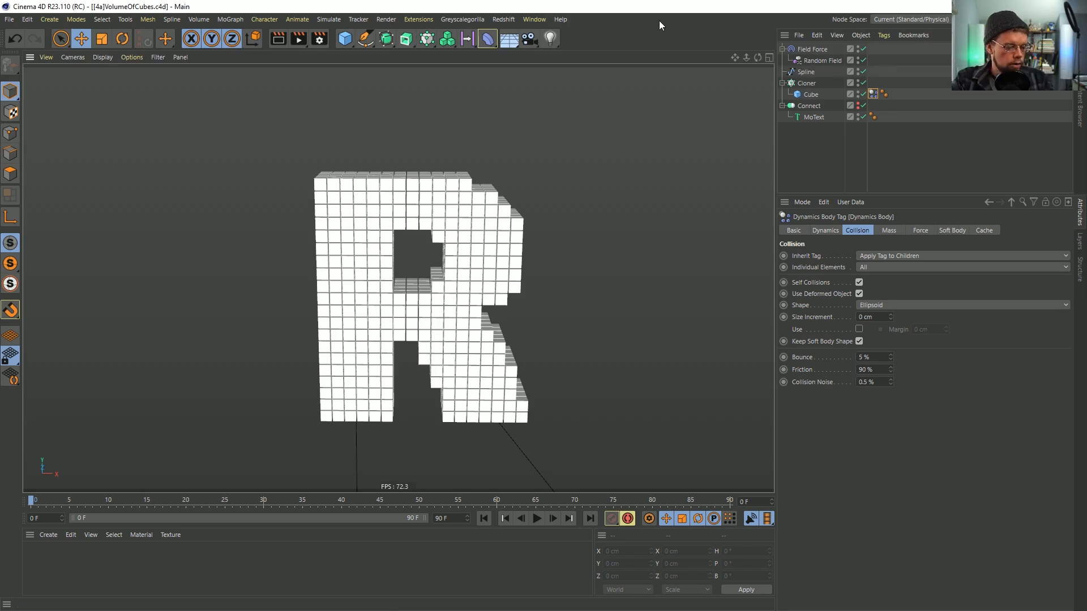
Create a new empty project
key("ctrl+n")
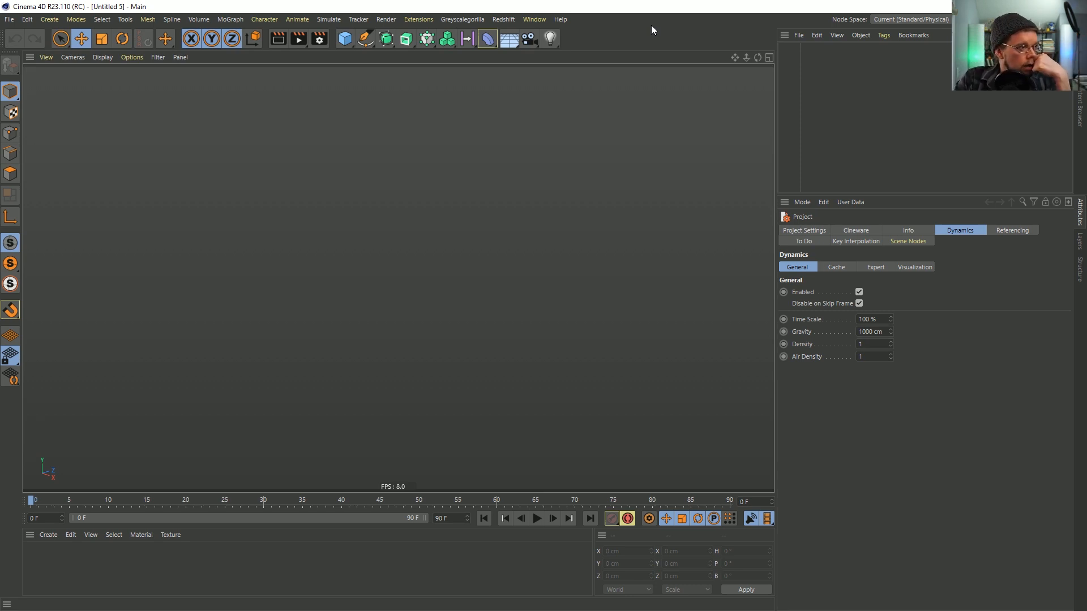
left_click(386, 40)
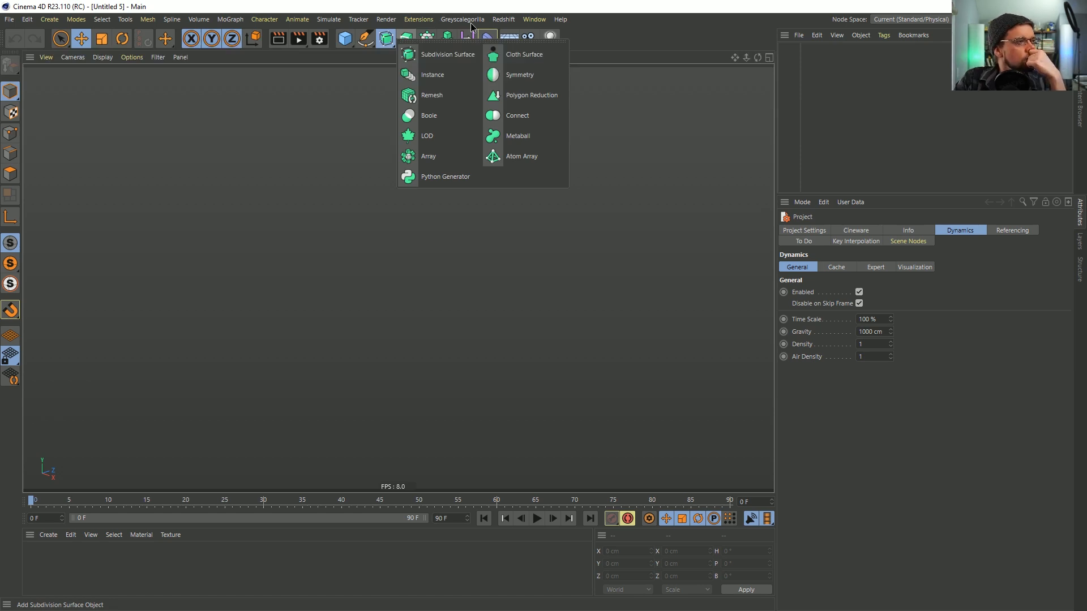
left_click(657, 50)
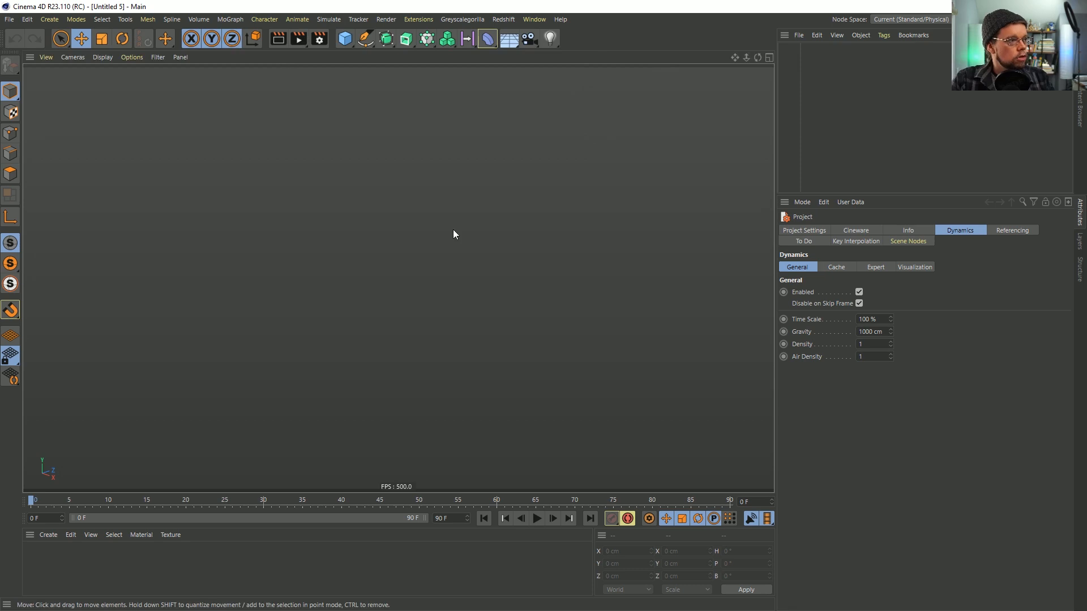
Draw an open Bezier bottle half-profile with the Spline Pen in the side view, from about Y 446 cm to Y -168 cm
middle_click(488, 174)
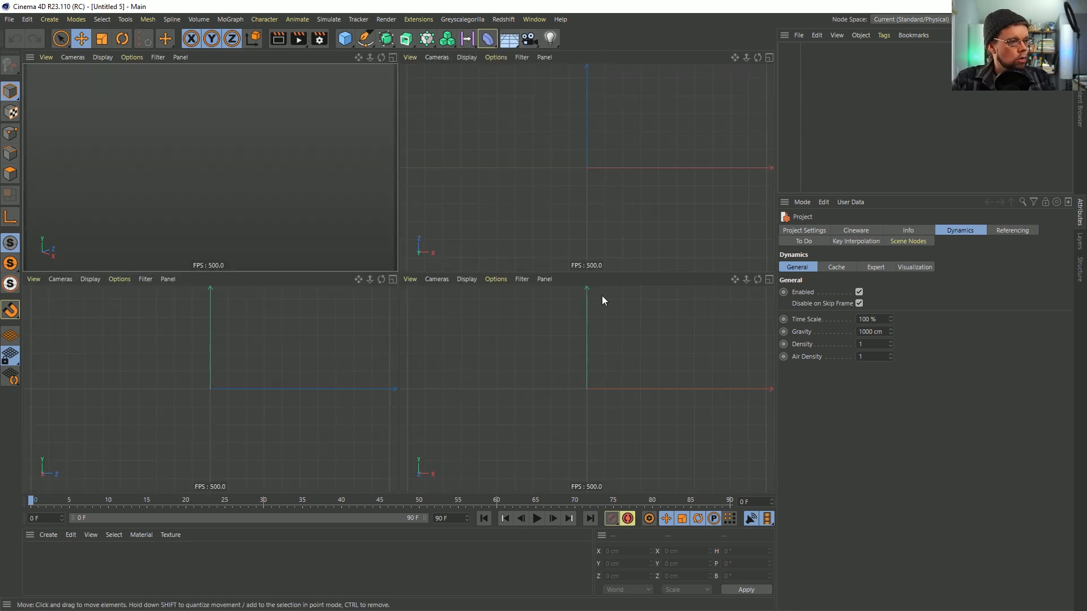
middle_click(298, 371)
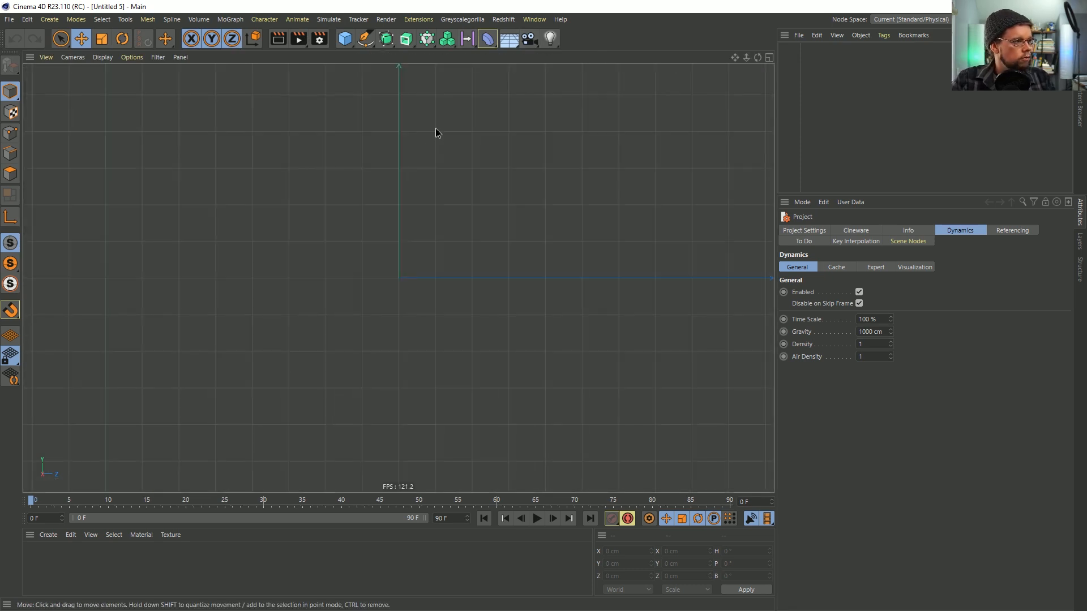
left_click_drag(365, 38, 411, 54)
middle_click_drag(386, 115, 395, 192)
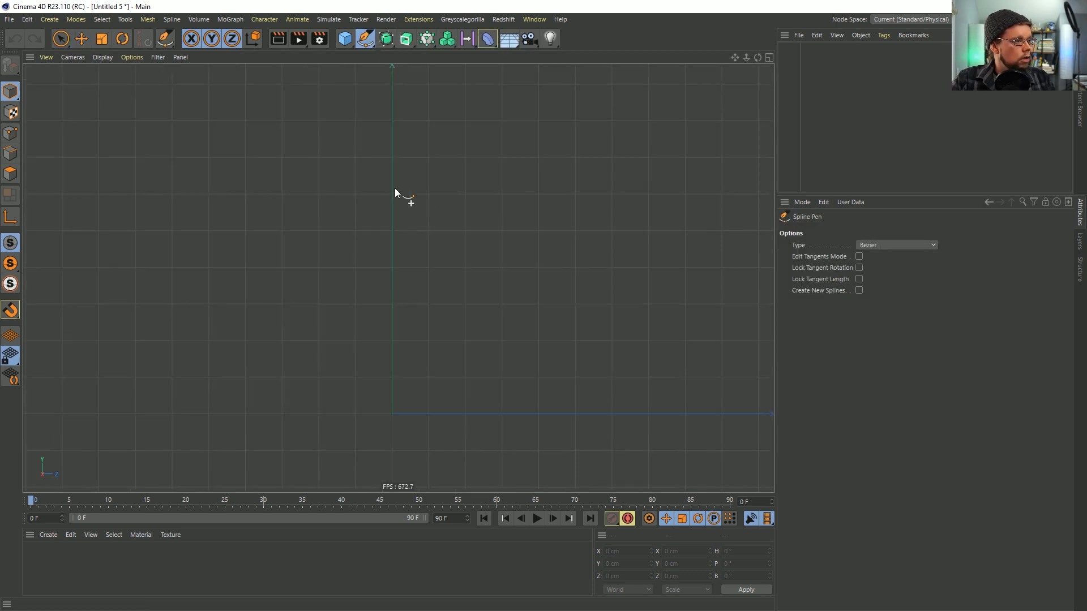
left_click(368, 129)
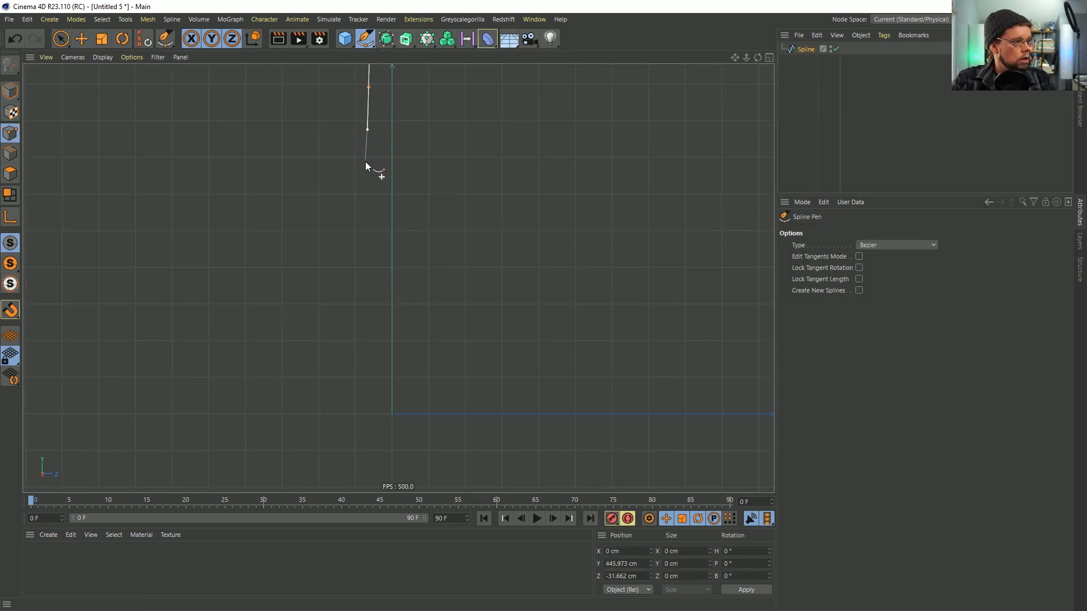
left_click(368, 190)
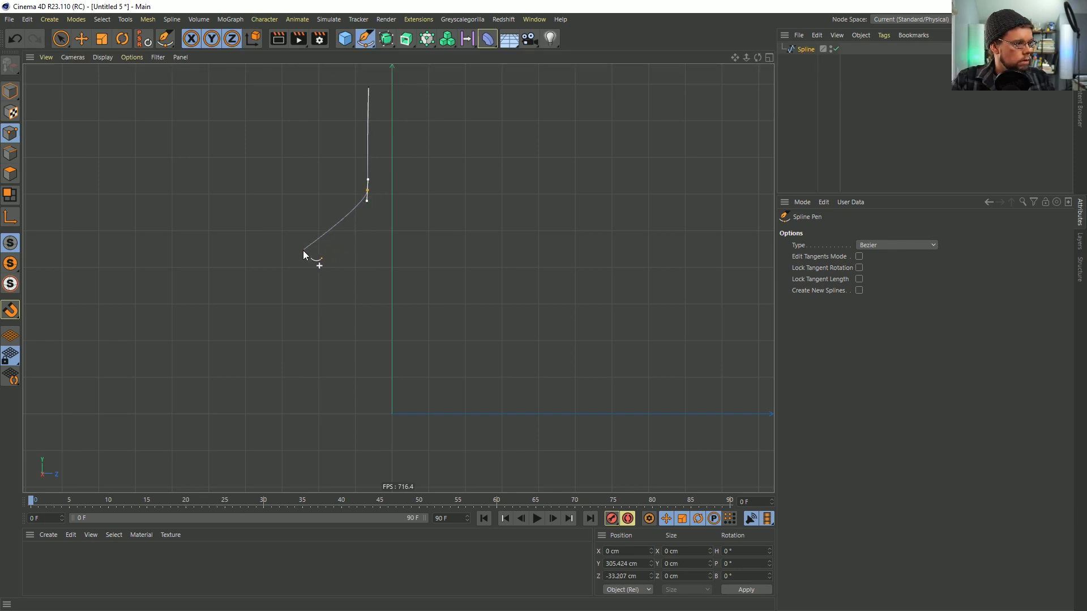
left_click_drag(309, 256, 298, 277)
middle_click_drag(321, 293, 324, 178, "alt")
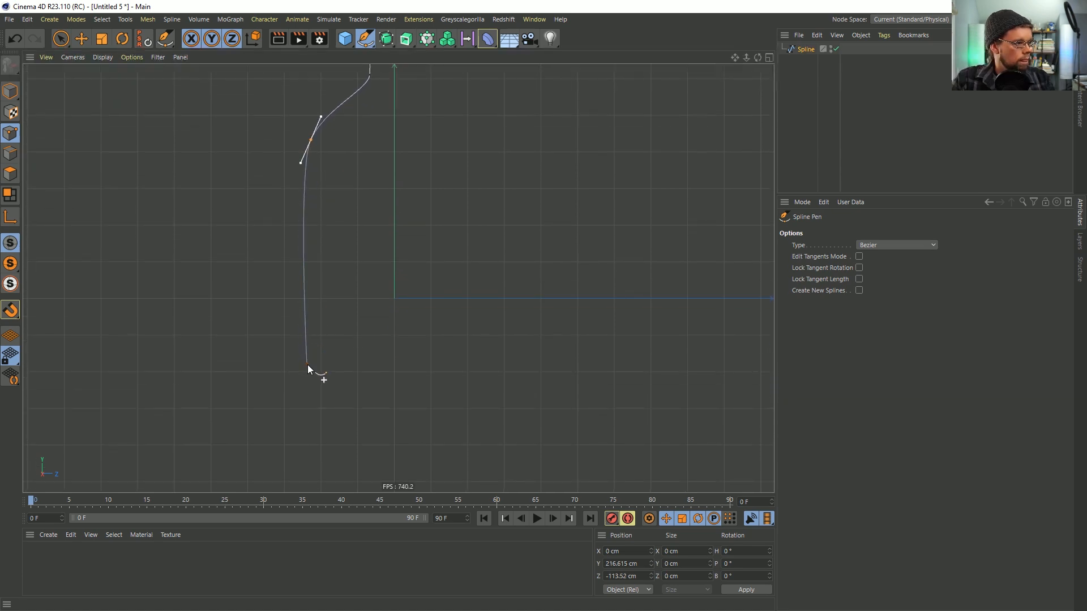
left_click_drag(329, 433, 418, 420)
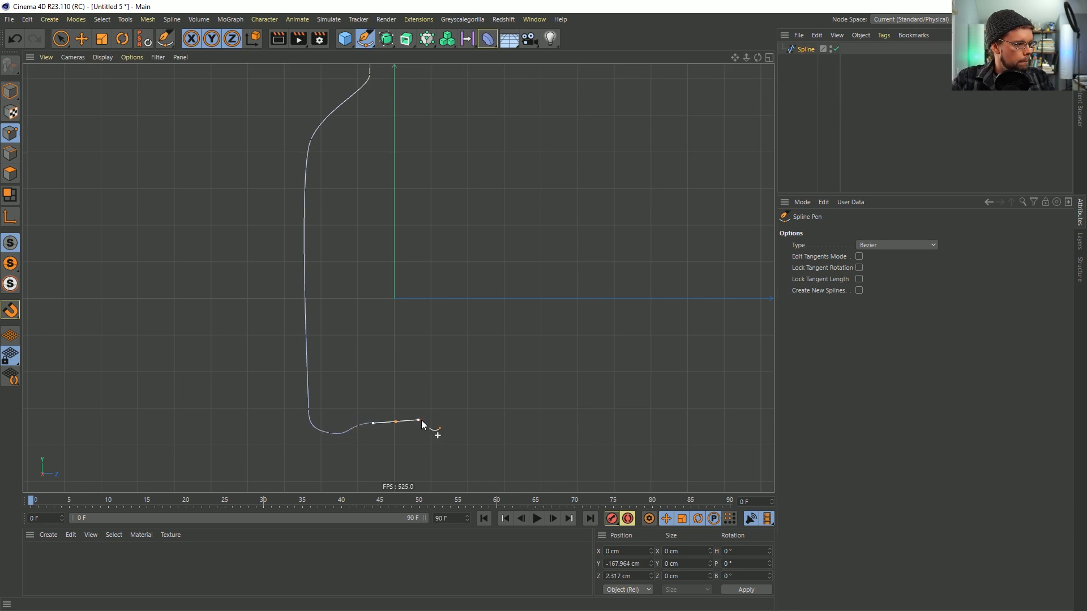
key("Escape")
Set the Z position of the profile's end point at the base to 0 cm
middle_click_drag(435, 233, 437, 294, "alt")
key("space")
left_click(397, 482)
left_click_drag(642, 578, 584, 576)
type("0")
key("Return")
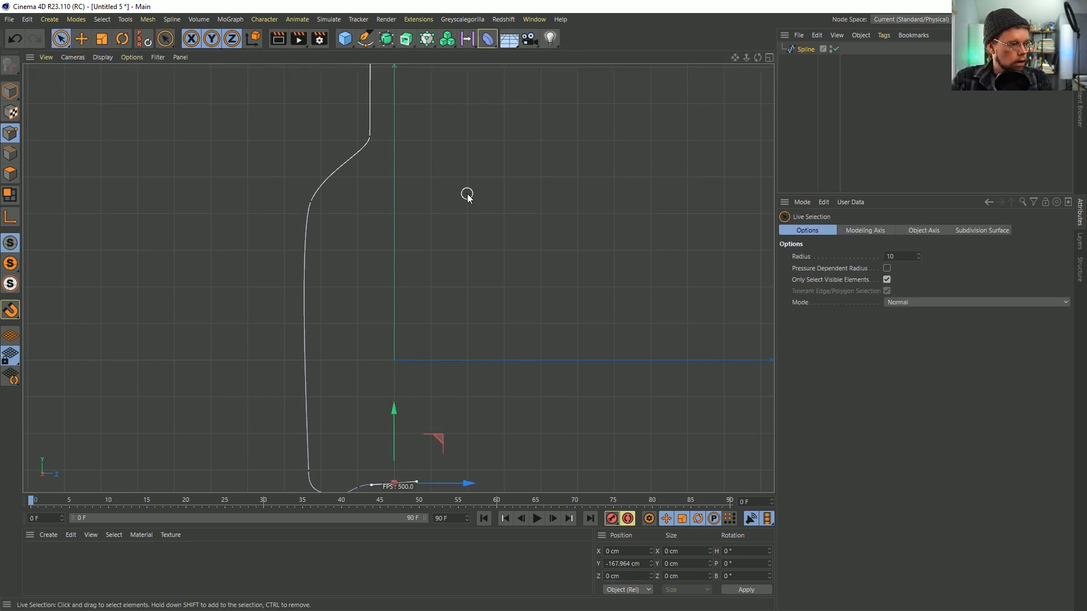
Try adding a Loft generator to the profile spline in the perspective view, and undo it
right_click_drag(437, 143, 453, 196, "alt")
middle_click(430, 154)
middle_click(385, 149)
middle_click_drag(458, 178, 423, 255, "alt")
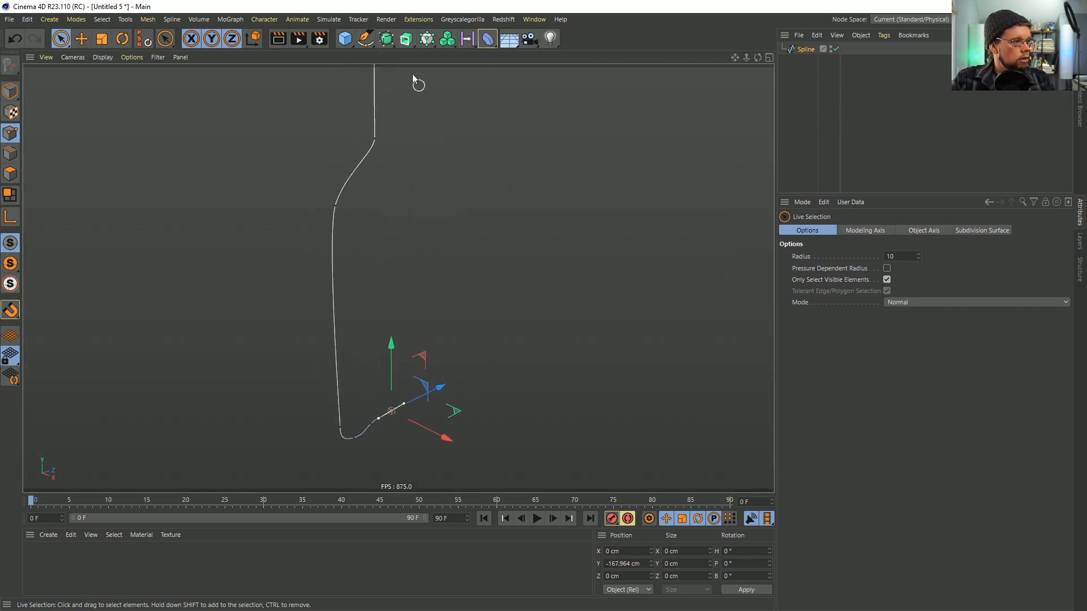
middle_click_drag(435, 140, 417, 176, "alt")
right_click_drag(417, 177, 395, 190, "alt")
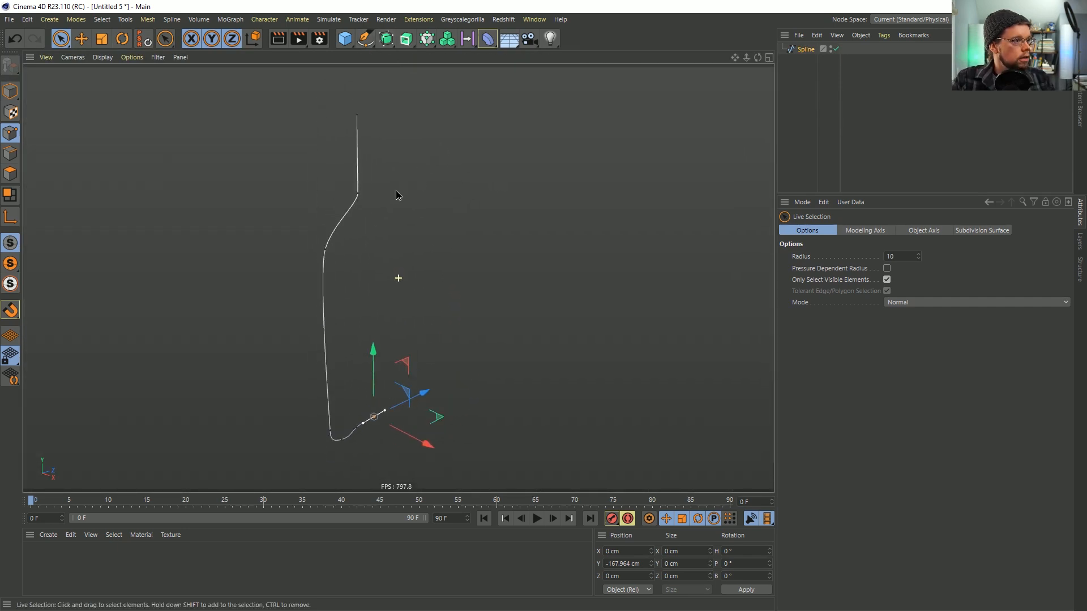
left_click(386, 42)
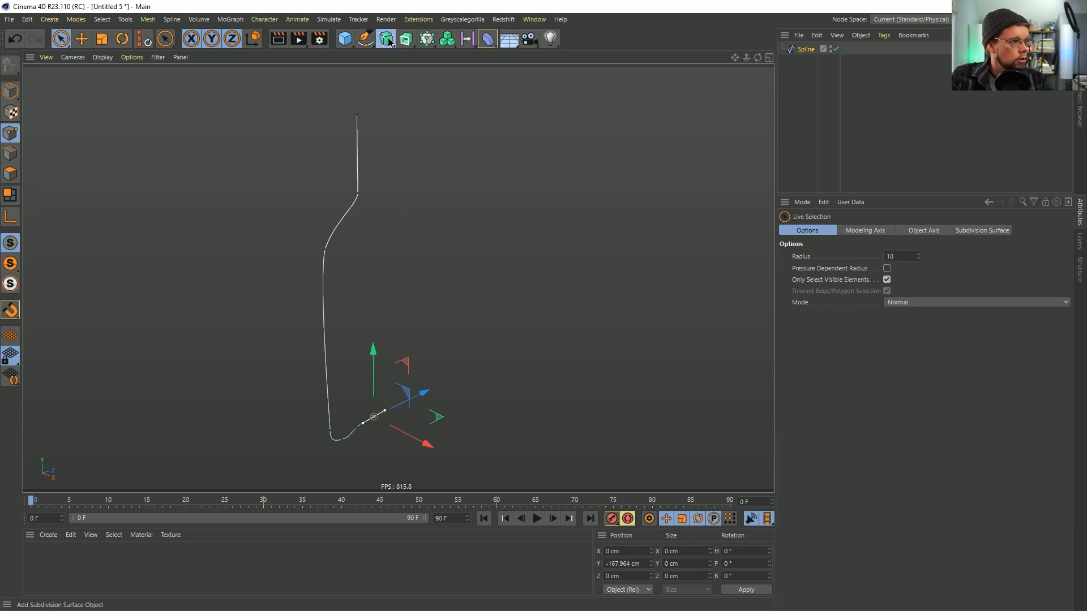
left_click(411, 44)
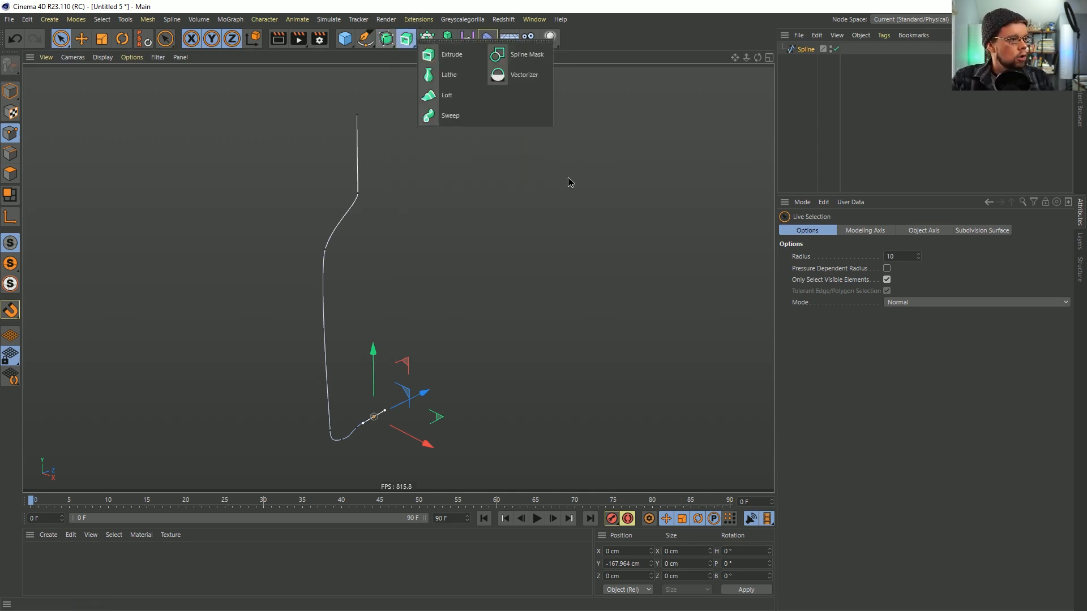
left_click(456, 97)
key("ctrl+z")
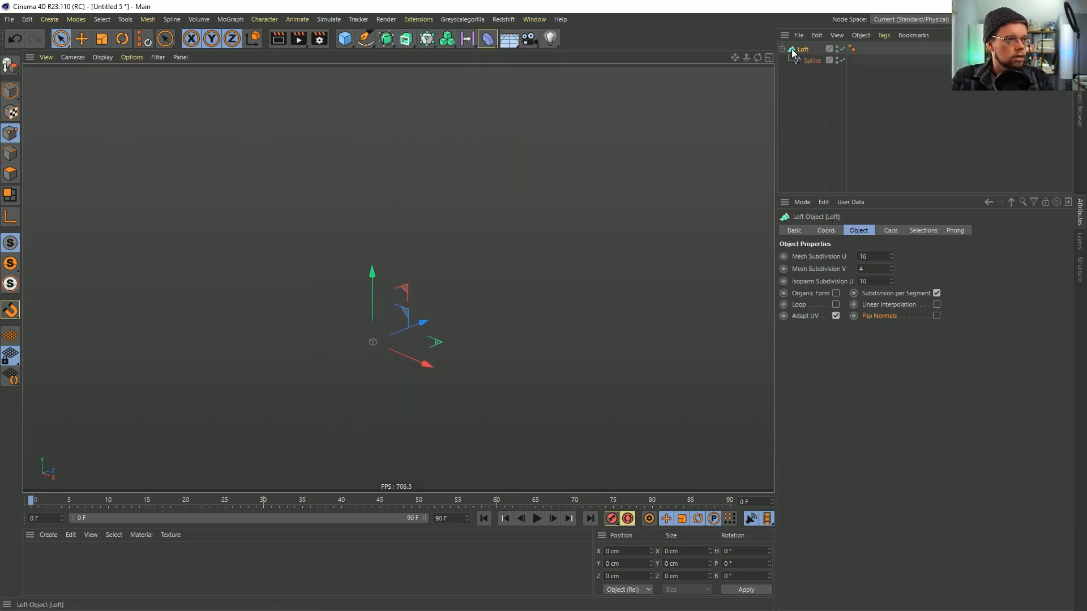
Add a Lathe generator as parent of the profile spline to revolve it into a bottle
left_click(381, 45)
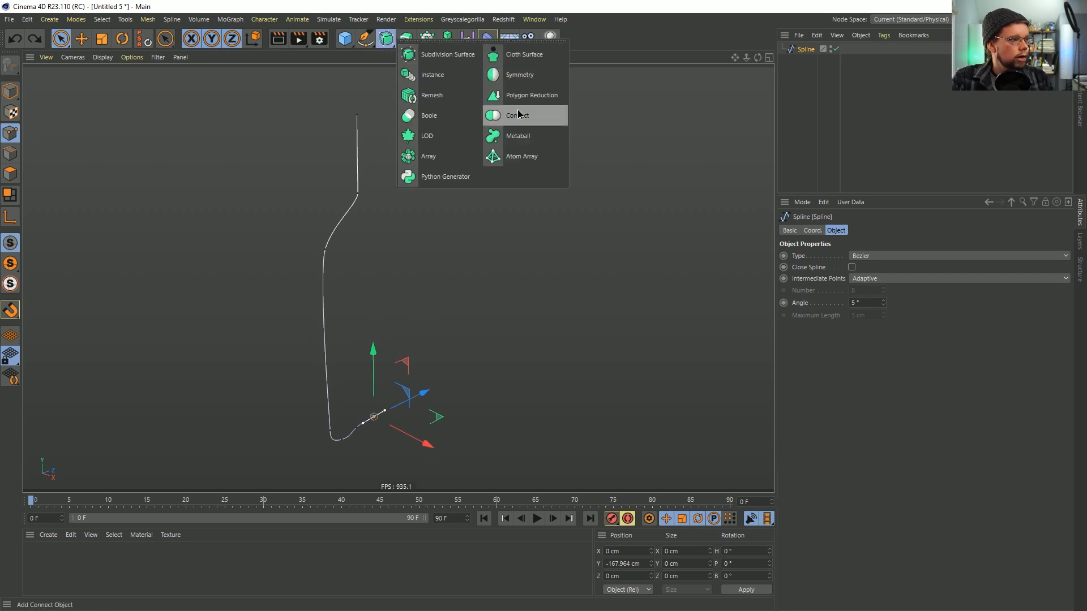
left_click(406, 38)
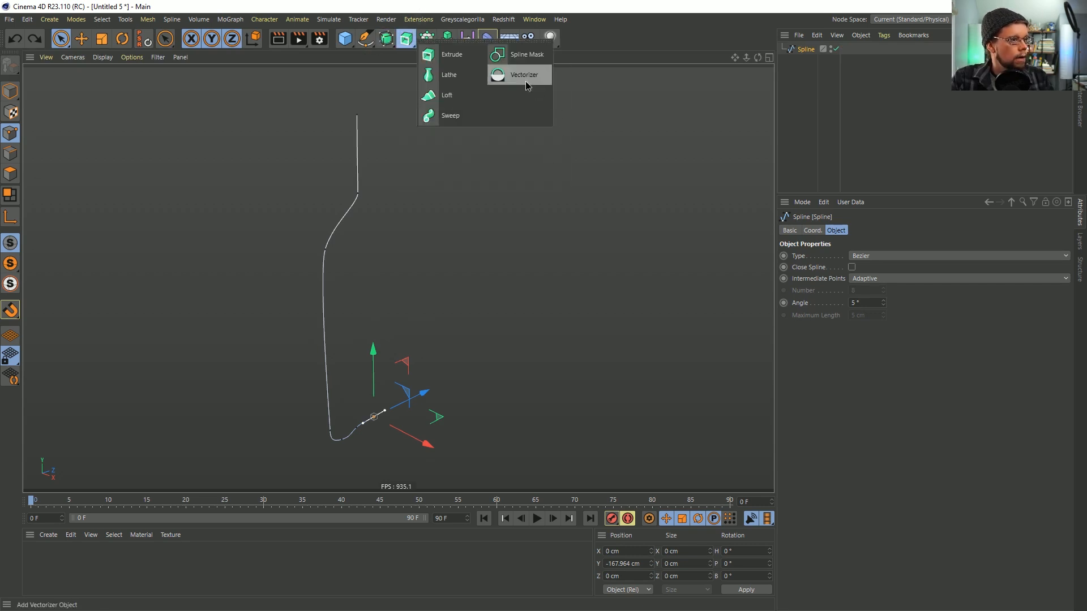
left_click(450, 75)
left_click_drag(464, 246, 391, 251, "alt")
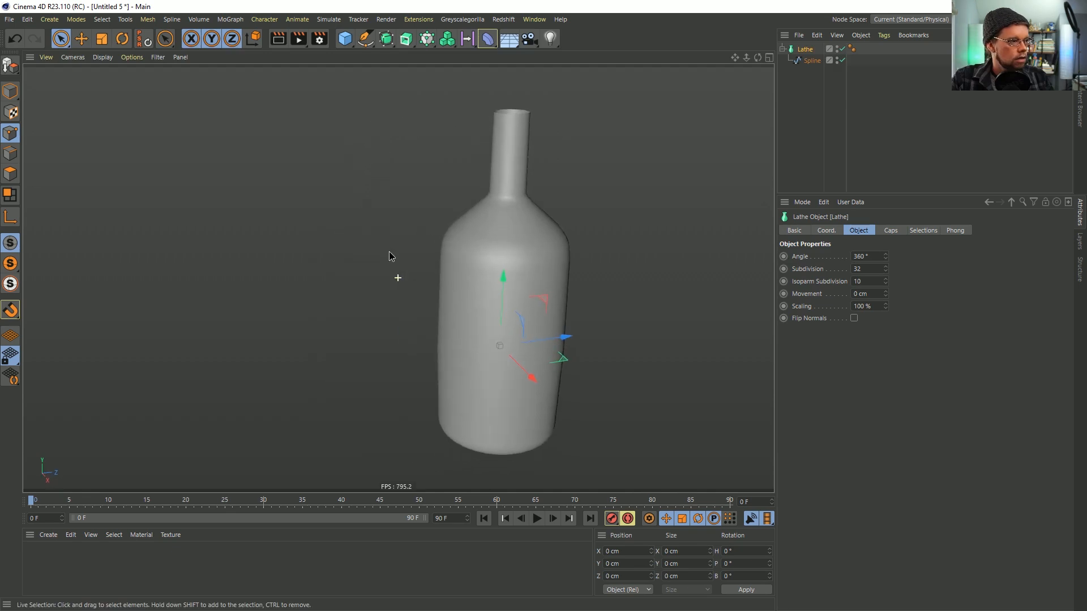
middle_click_drag(549, 226, 472, 279, "alt")
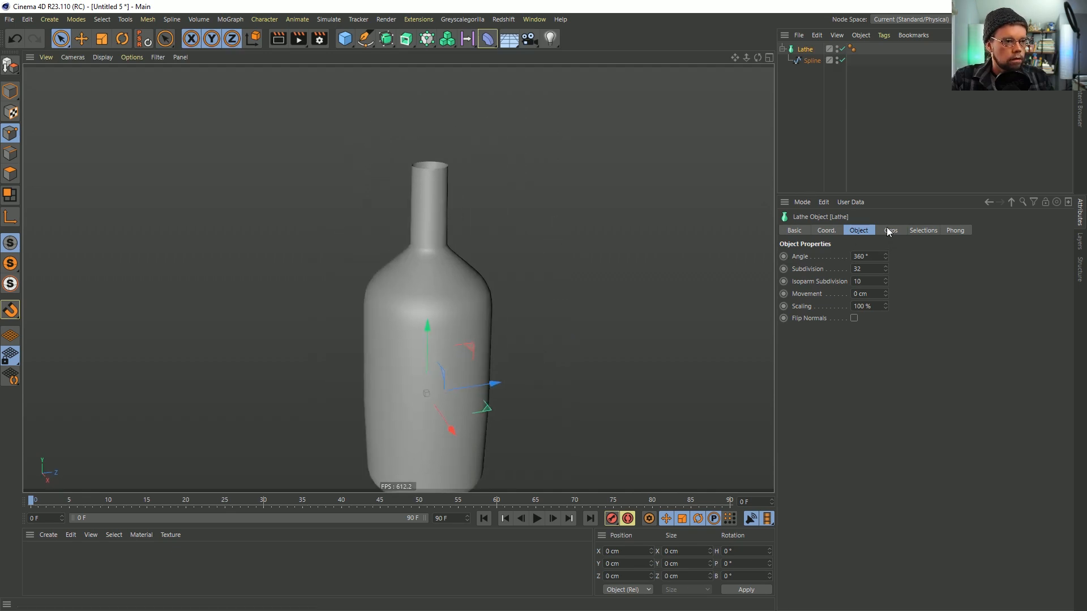
Set the Lathe's subdivision to 4 for a square bottle cross-section
double_click(861, 269)
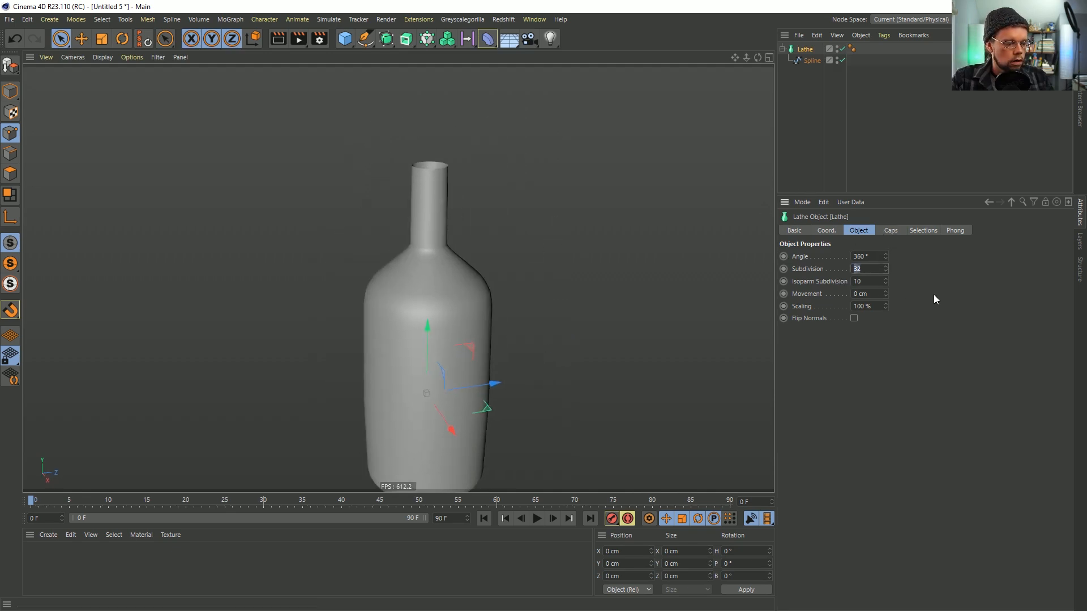
type("4")
key("Return")
left_click_drag(461, 254, 308, 277, "alt")
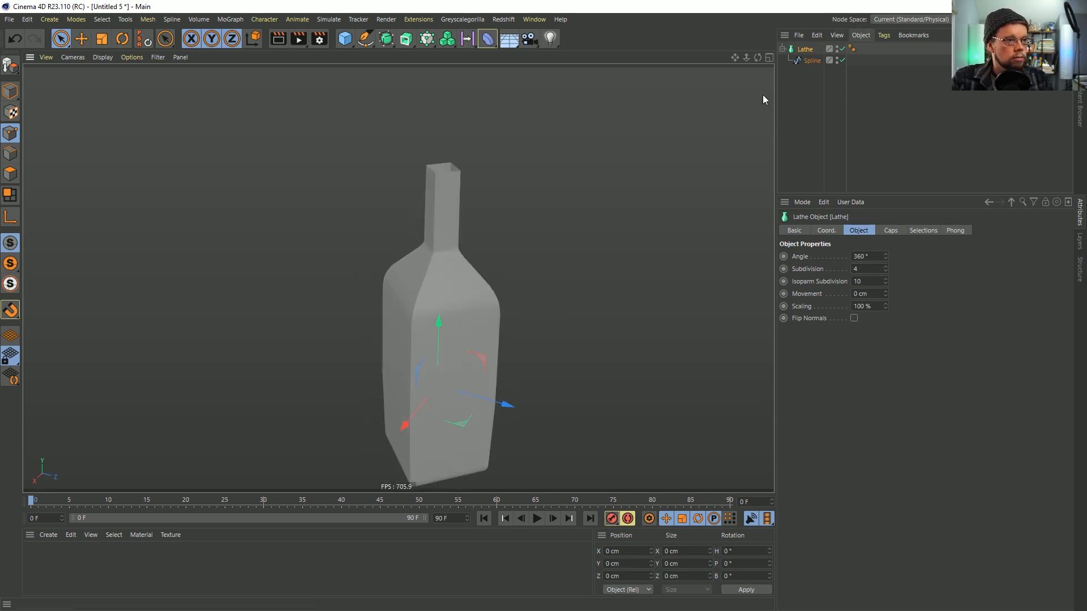
Widen the bottle neck in the side view by moving the spline's two neck points outward to about Z -62 cm
key("F5")
middle_click(317, 338)
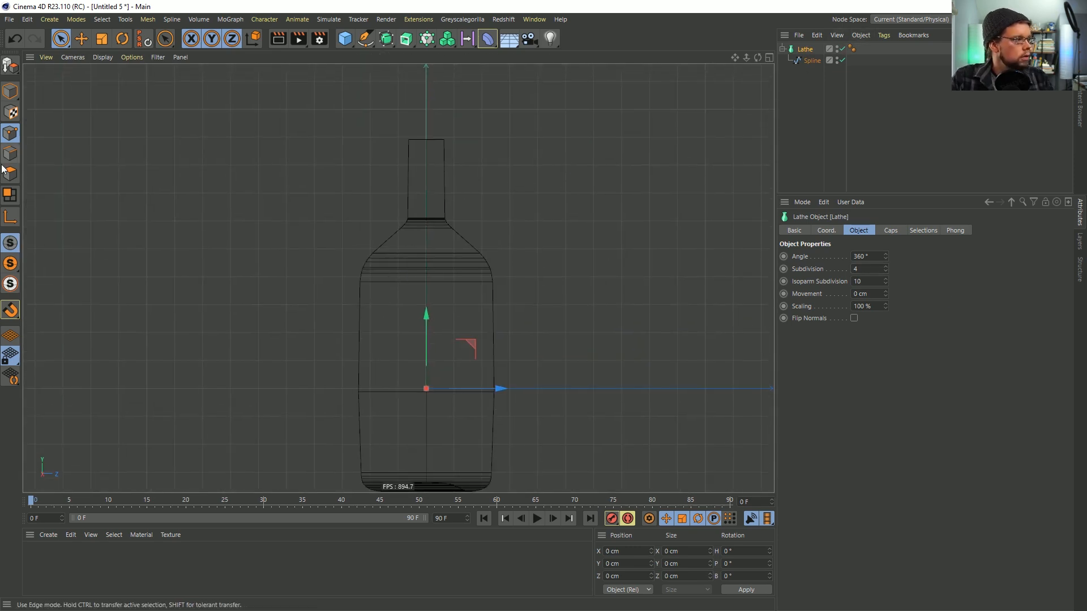
left_click(811, 60)
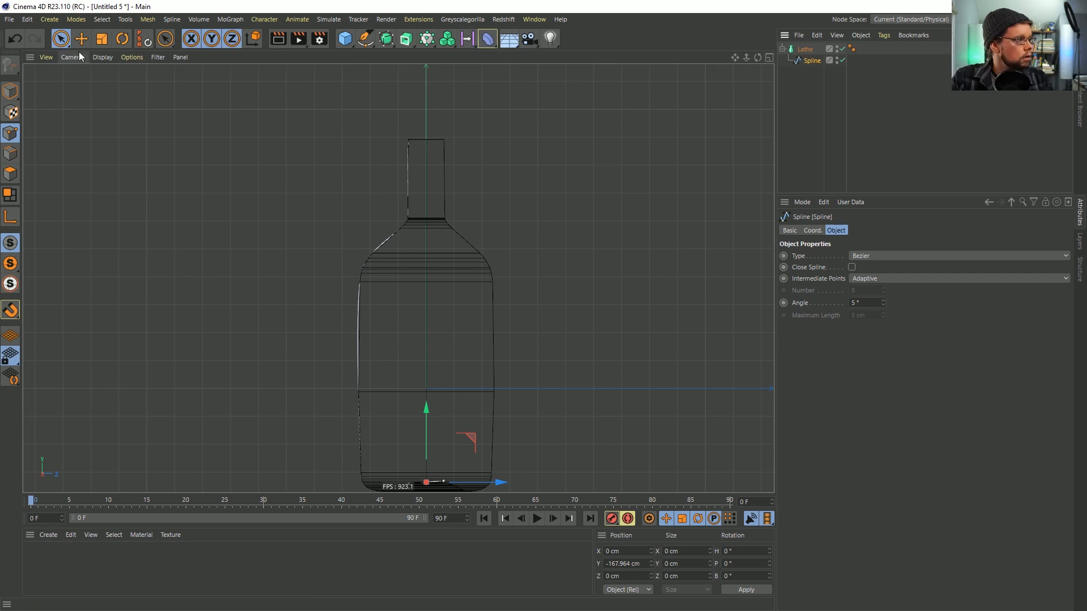
mouse_move(404, 131)
left_mouse_down()
mouse_move(416, 142)
mouse_move(410, 232)
mouse_move(412, 208)
left_mouse_up()
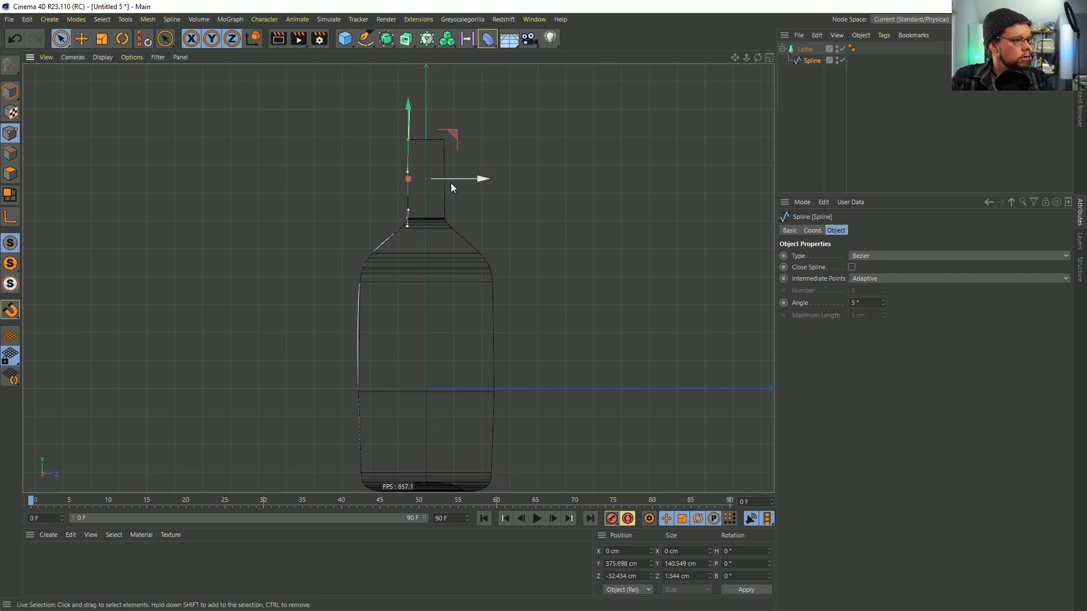
left_click_drag(477, 179, 461, 179)
Return to the perspective view and display the bottle with Gouraud shading and lines
middle_click(377, 172)
middle_click(289, 164)
mouse_move(506, 249)
left_mouse_down("alt")
mouse_move(474, 243)
mouse_move(478, 304)
mouse_move(476, 255)
mouse_move(495, 266)
mouse_move(483, 303)
left_mouse_up("alt")
key("n")
key("b")
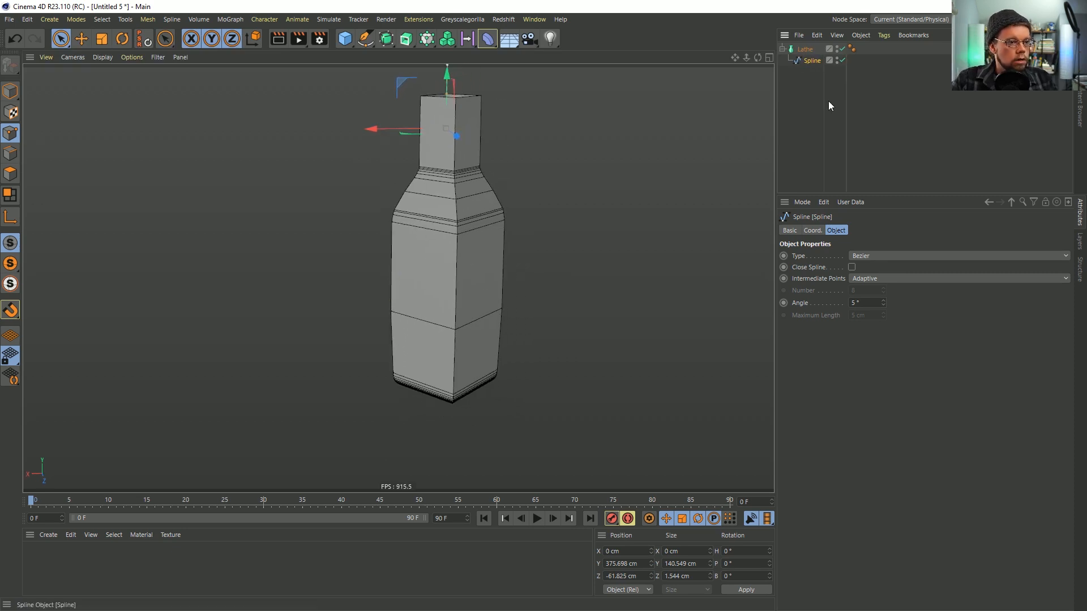
Set the profile spline's intermediate points to Uniform with a number of 2
left_click(884, 278)
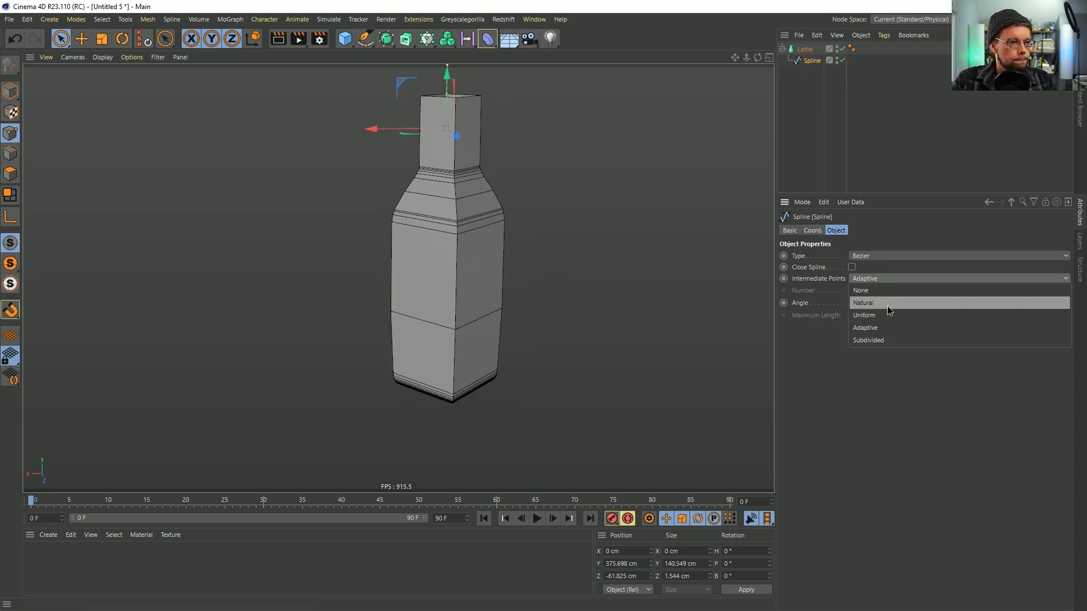
left_click(888, 306)
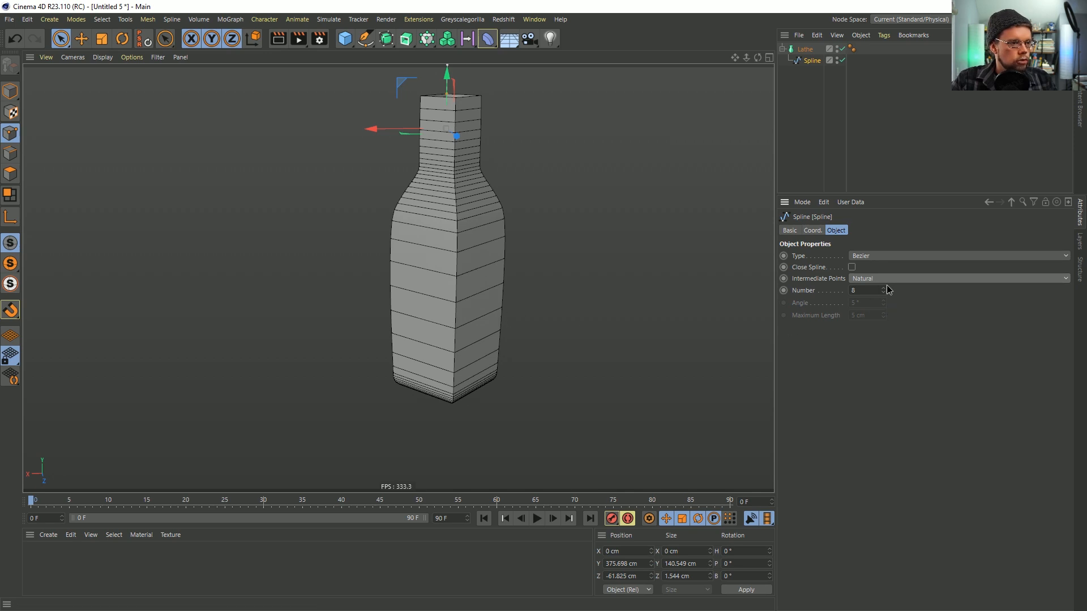
left_click(878, 279)
left_click(875, 315)
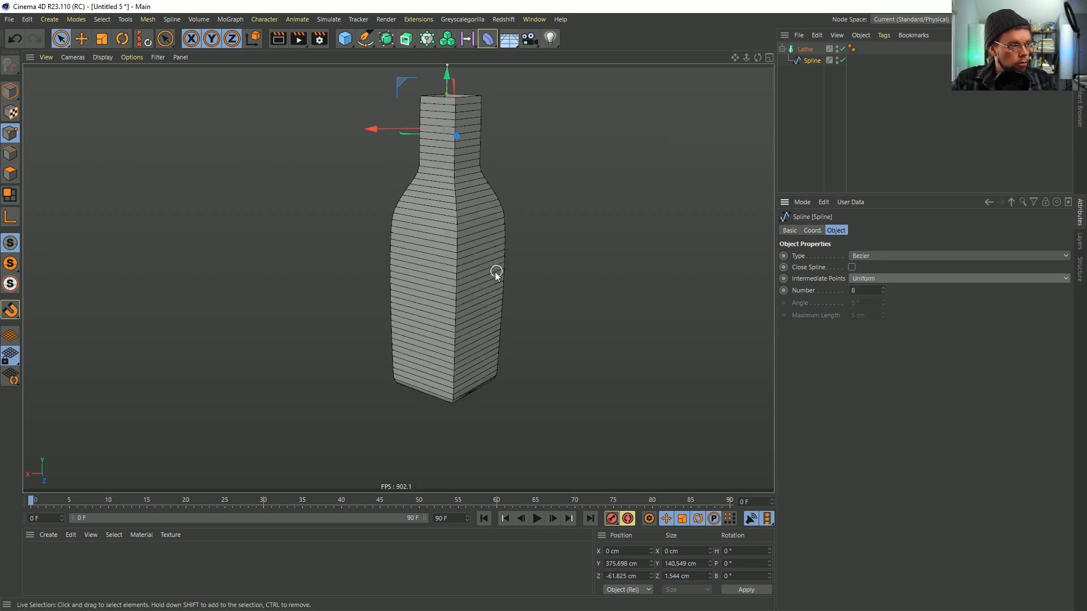
double_click(864, 290)
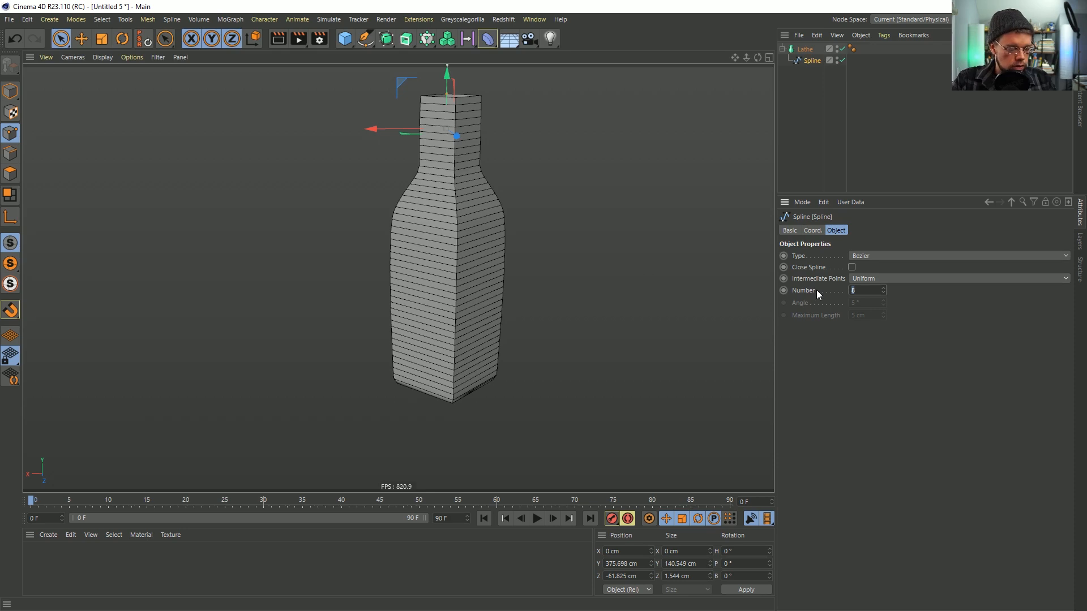
type("2")
key("Return")
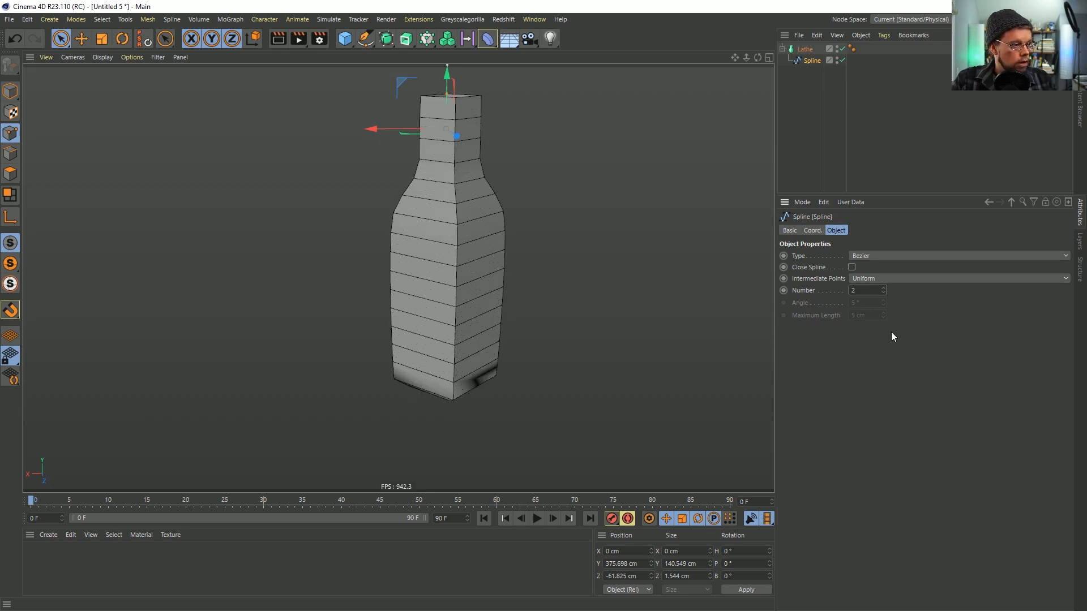
left_click_drag(587, 380, 491, 305, "alt")
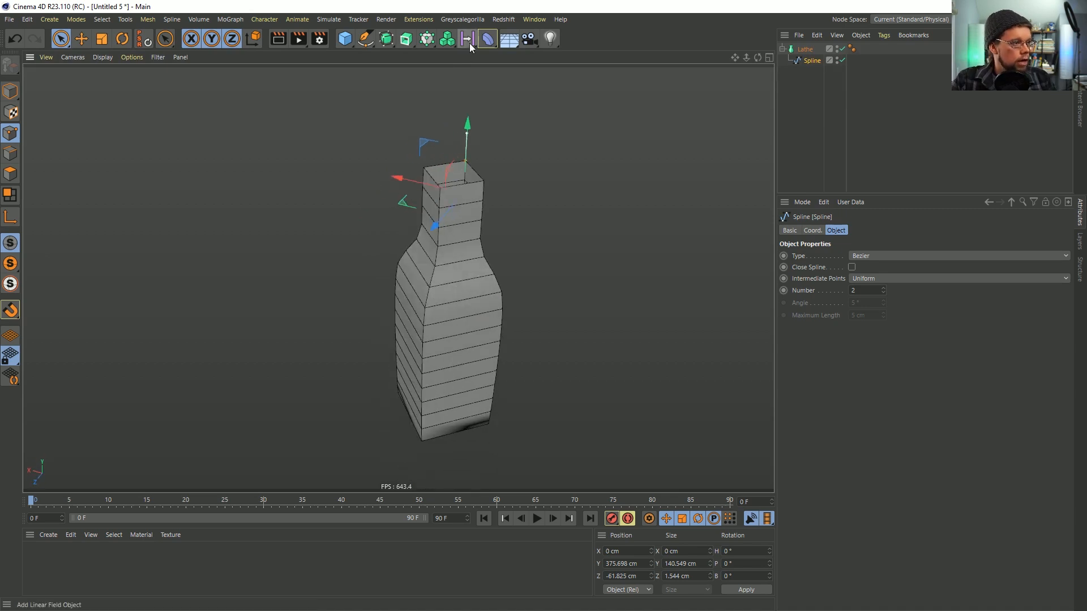
Add a Bevel deformer as a child of the Lathe, below the spline
left_click(487, 39)
left_click(687, 196)
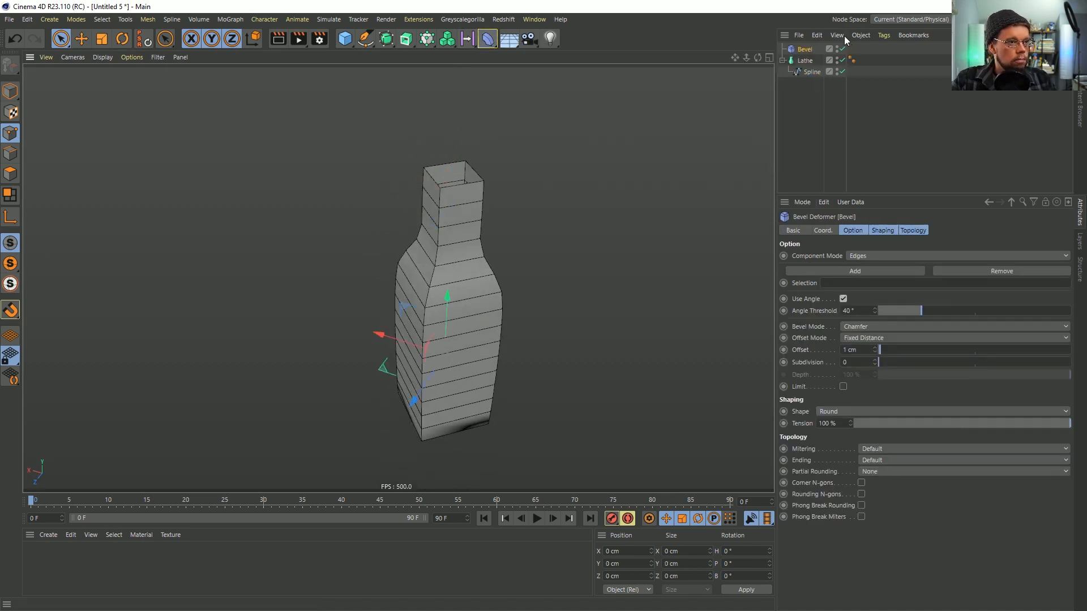
left_click_drag(804, 49, 811, 75)
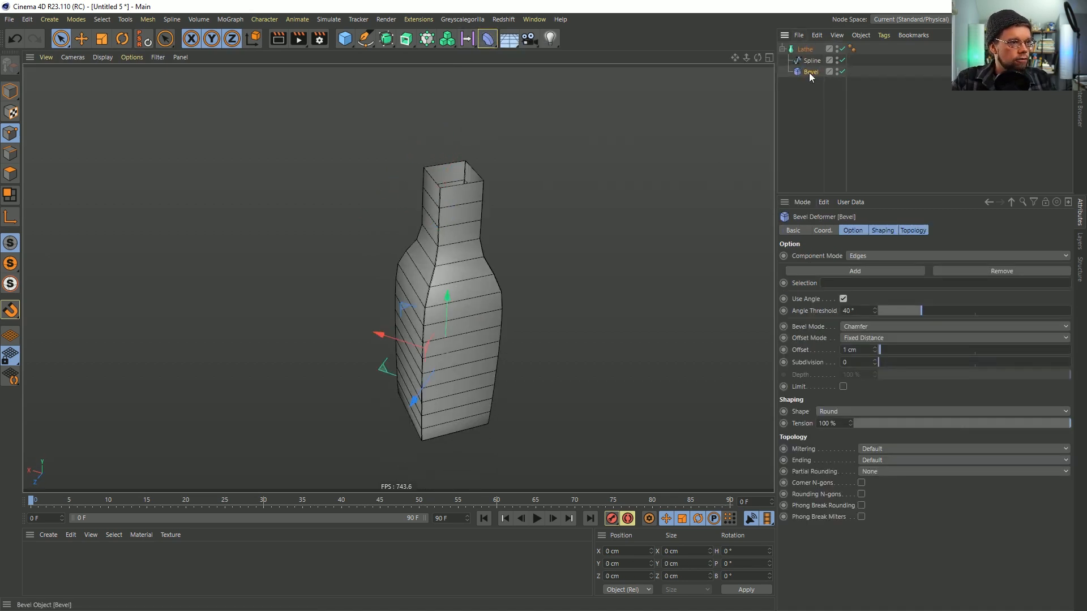
Set the Bevel deformer's offset to 14 cm and check the chamfered edges around the bottle's base
left_click_drag(544, 304, 542, 372, "alt")
left_click_drag(880, 351, 910, 349)
left_click_drag(512, 371, 520, 281, "alt")
scroll(631, 267, "up", 4)
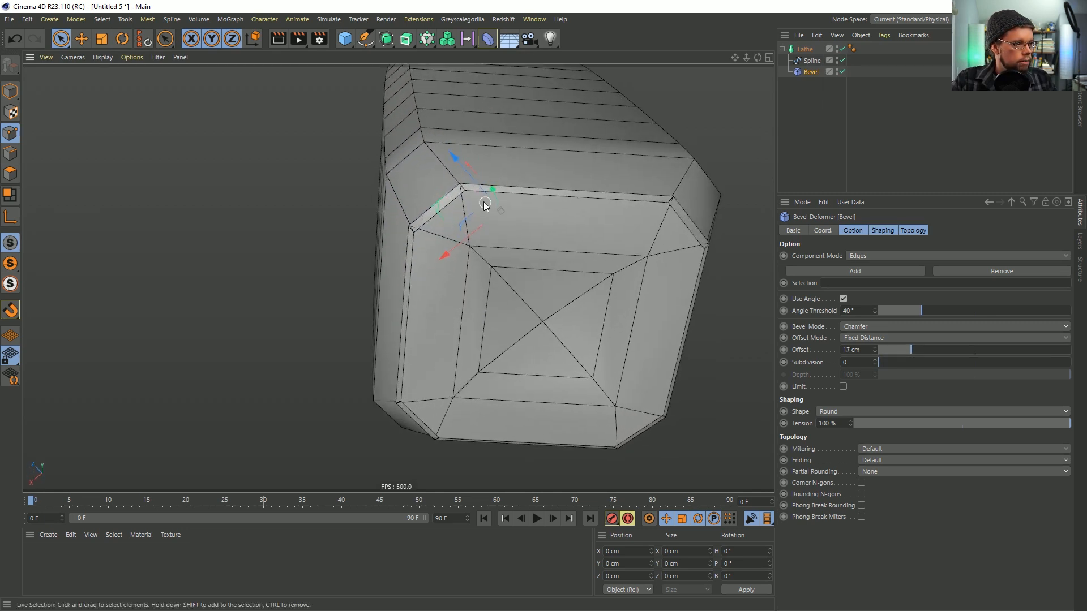
scroll(457, 213, "up", 5)
mouse_move(457, 213)
left_mouse_down("alt")
mouse_move(413, 235)
mouse_move(468, 216)
mouse_move(456, 188)
mouse_move(398, 211)
mouse_move(457, 194)
left_mouse_up("alt")
left_click_drag(912, 350, 906, 349)
left_click_drag(660, 260, 643, 198, "alt")
left_click_drag(583, 288, 575, 237, "alt")
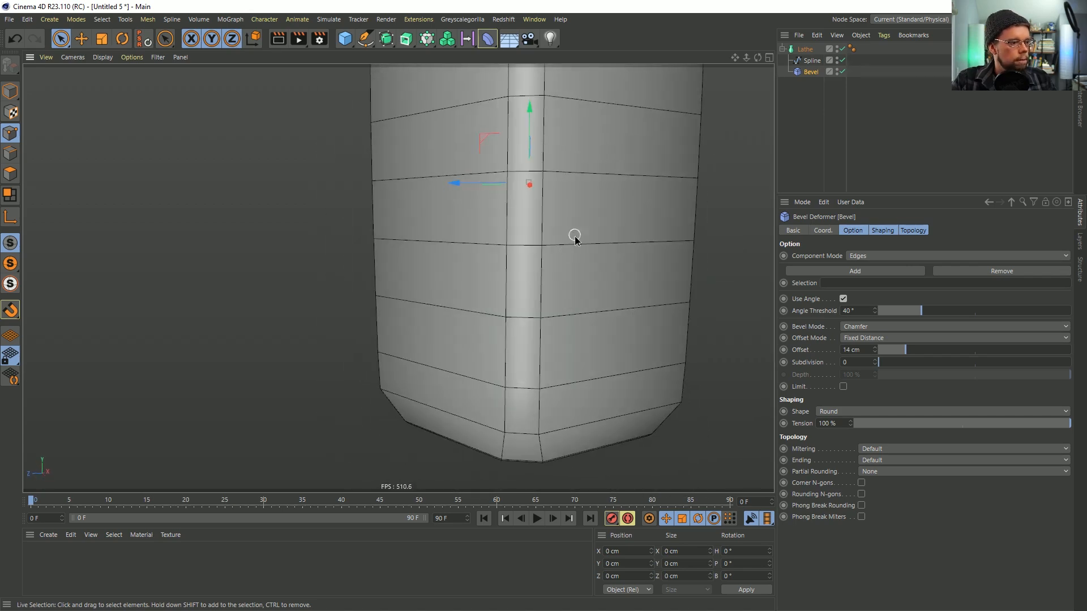
right_click_drag(575, 237, 509, 319, "alt")
left_click_drag(510, 255, 487, 287, "alt")
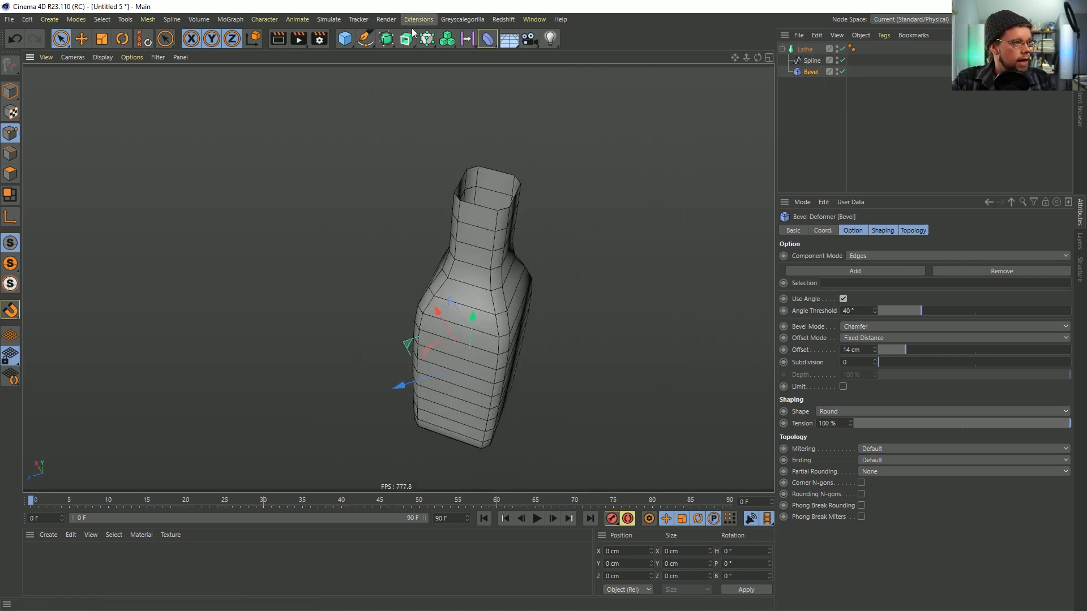
Add a Subdivision Surface as parent of the Lathe to smooth the bottle
left_click(805, 50)
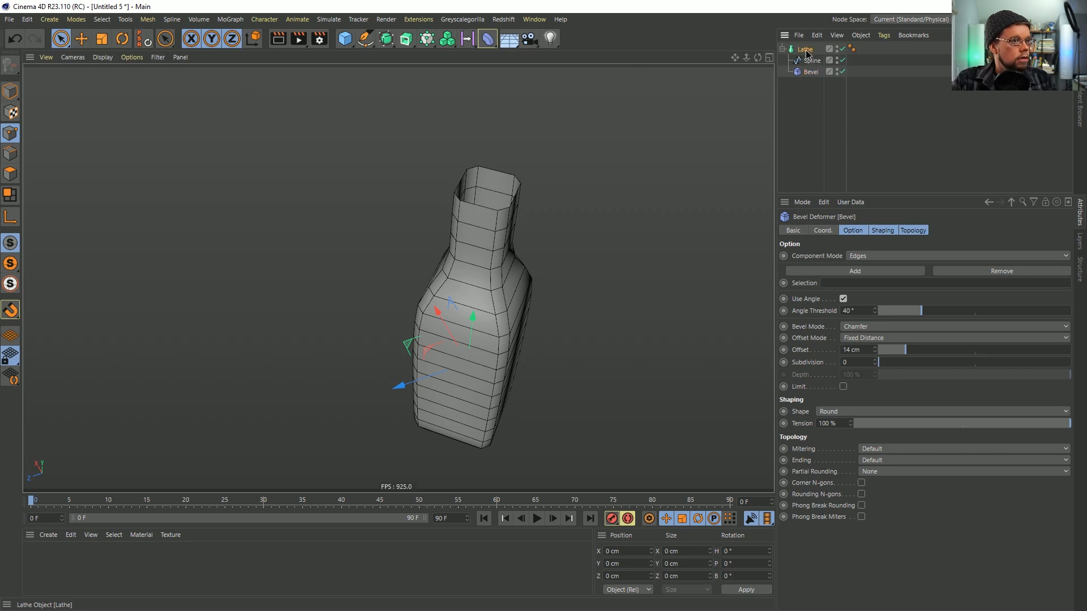
left_click(387, 38, "alt")
left_click_drag(489, 287, 538, 283, "alt")
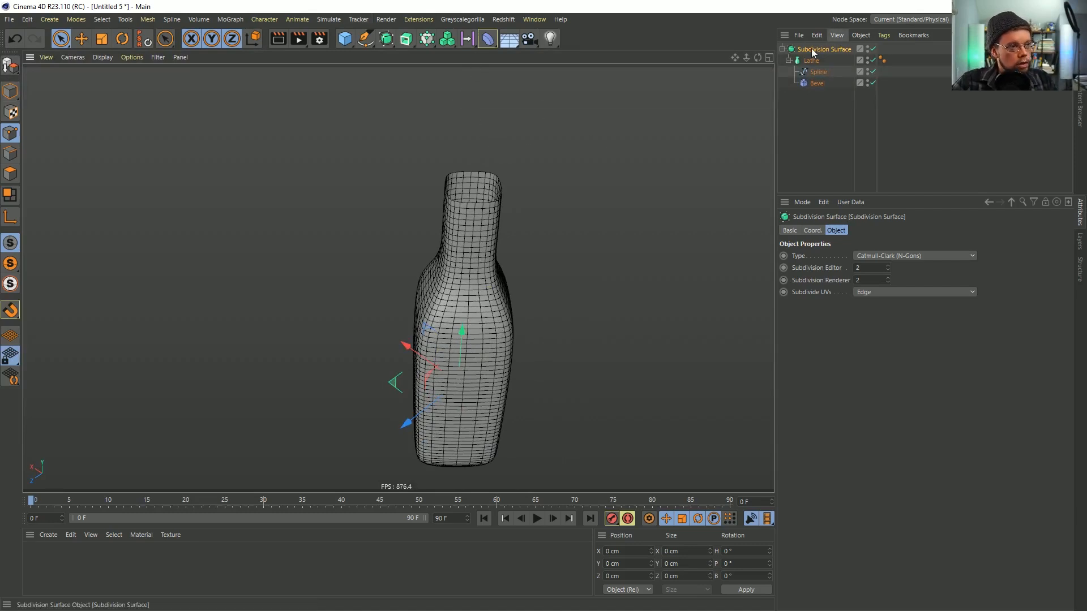
Add a Cloth Surface as parent of the Subdivision Surface, with 0 subdivisions and a thickness of 10 cm
left_click(386, 39)
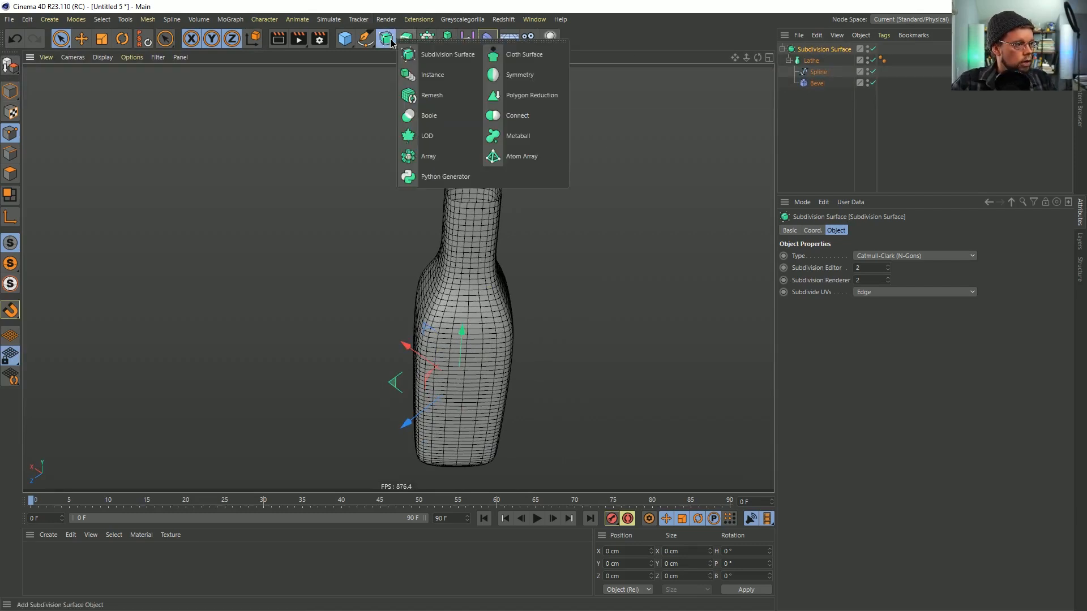
left_click(548, 59)
left_click(864, 260)
left_click_drag(865, 279, 864, 279)
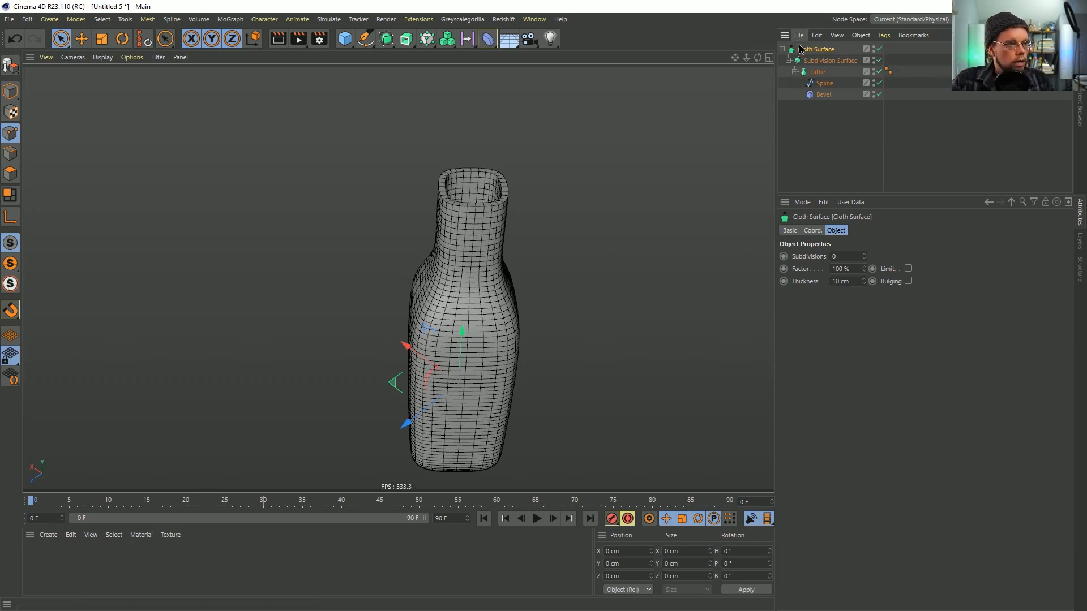
Try converting the Cloth Surface hierarchy into an editable polygon object, and undo it
key("c")
left_click(9, 171)
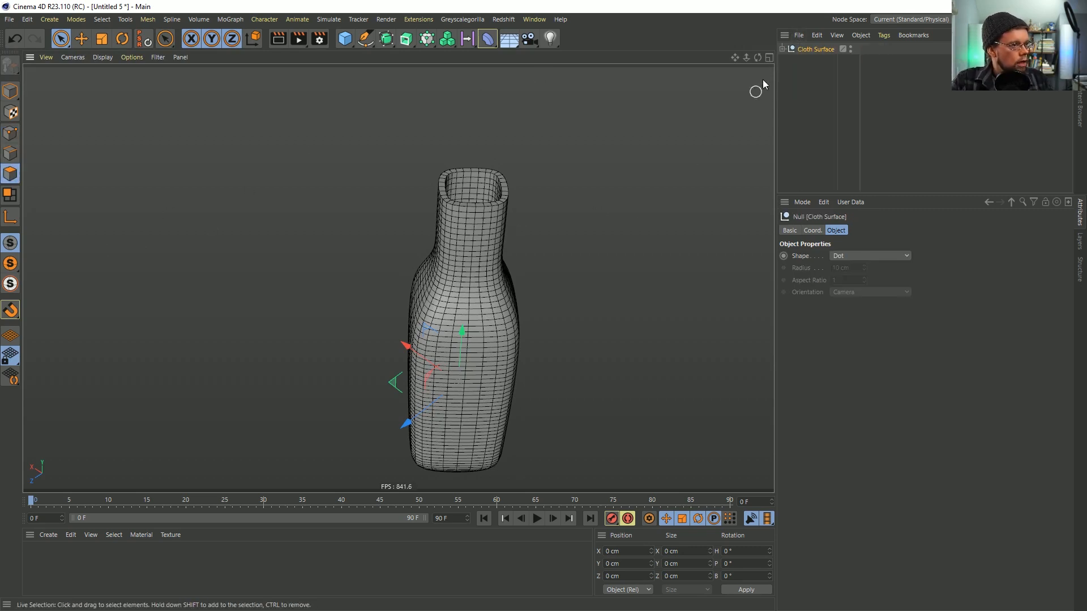
left_click(782, 50)
left_click(830, 60)
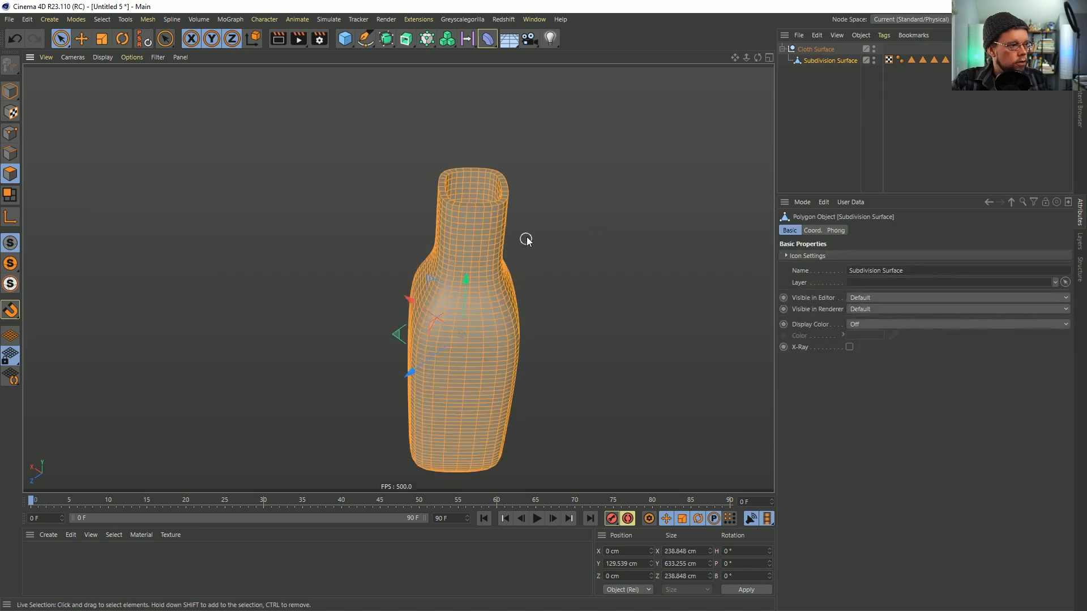
key("ctrl+z")
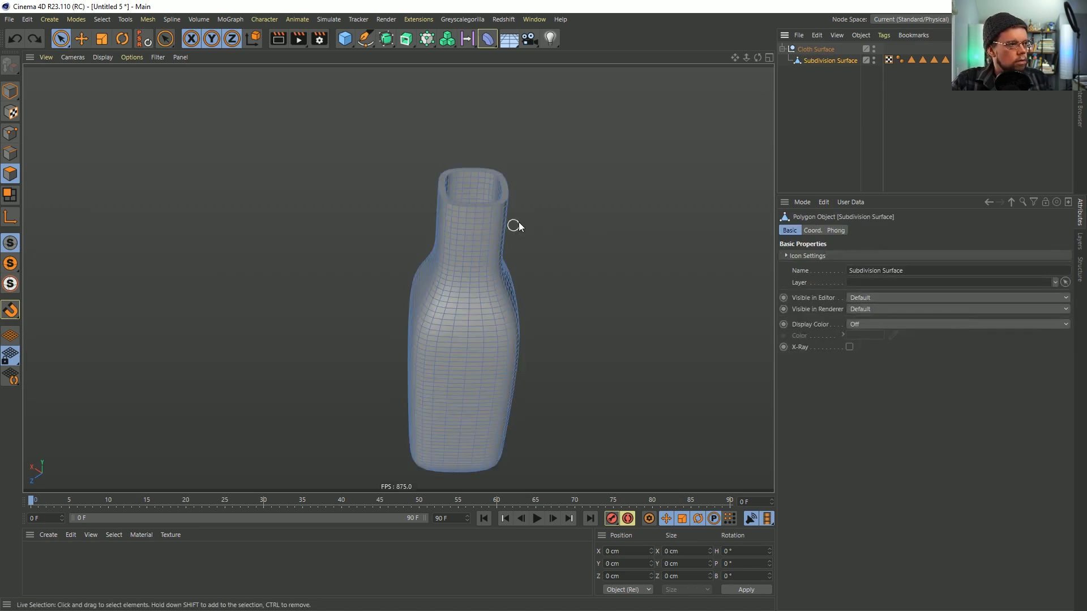
key("ctrl+z")
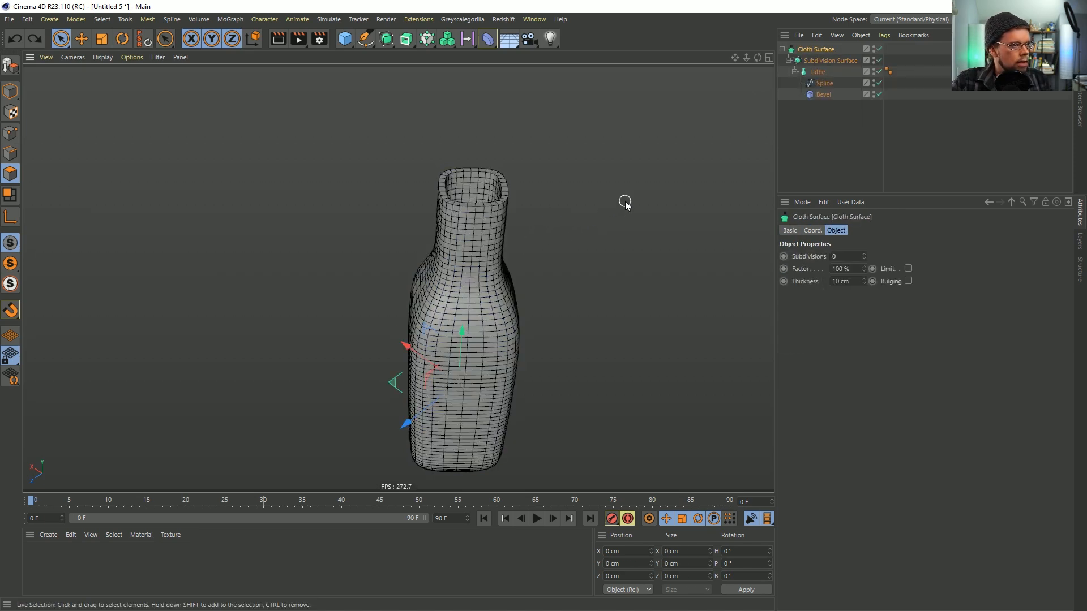
key("ctrl+z")
Set the Cloth Surface's thickness to 8 cm
left_click(864, 279)
left_click(864, 279)
left_click(864, 279)
left_click(864, 280)
left_click(863, 280)
left_click(864, 280)
left_click(863, 279)
left_click(864, 280)
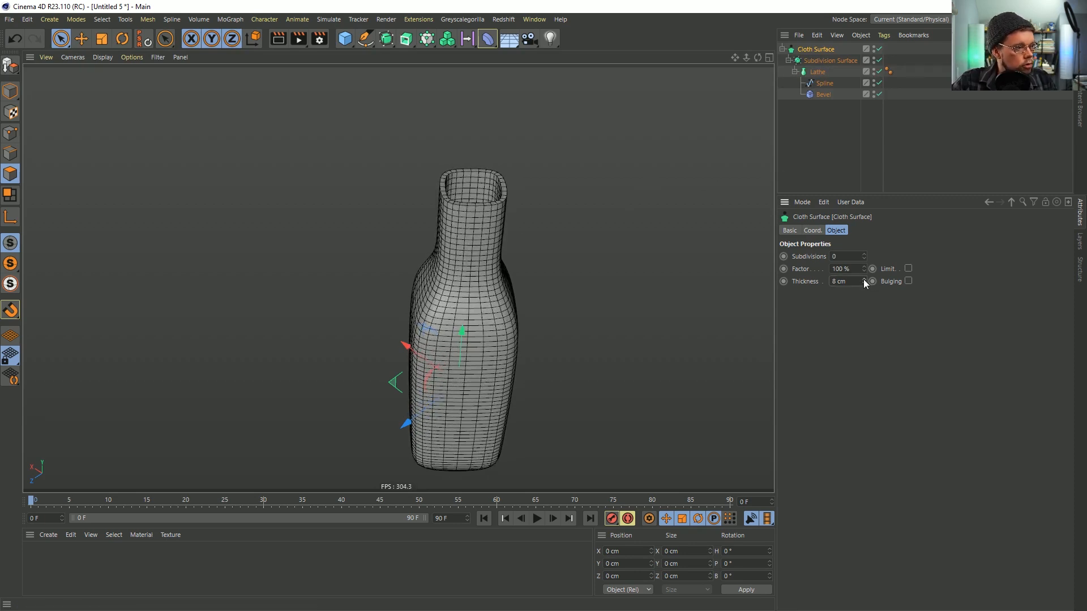
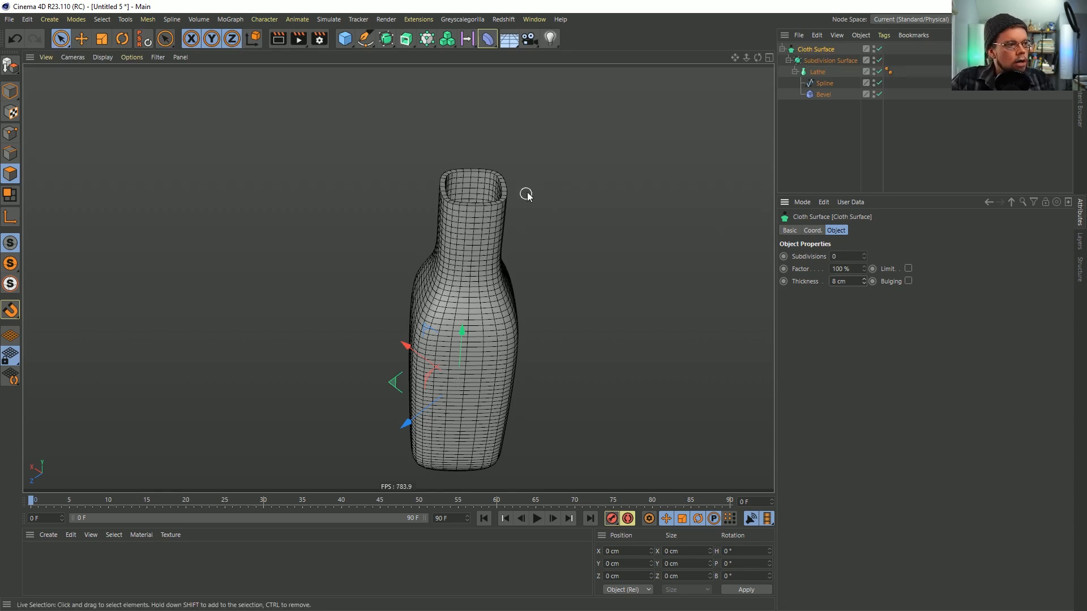
Group the Cloth Surface hierarchy under a null and rename the null as Bottle
left_click_drag(458, 255, 481, 362, "alt")
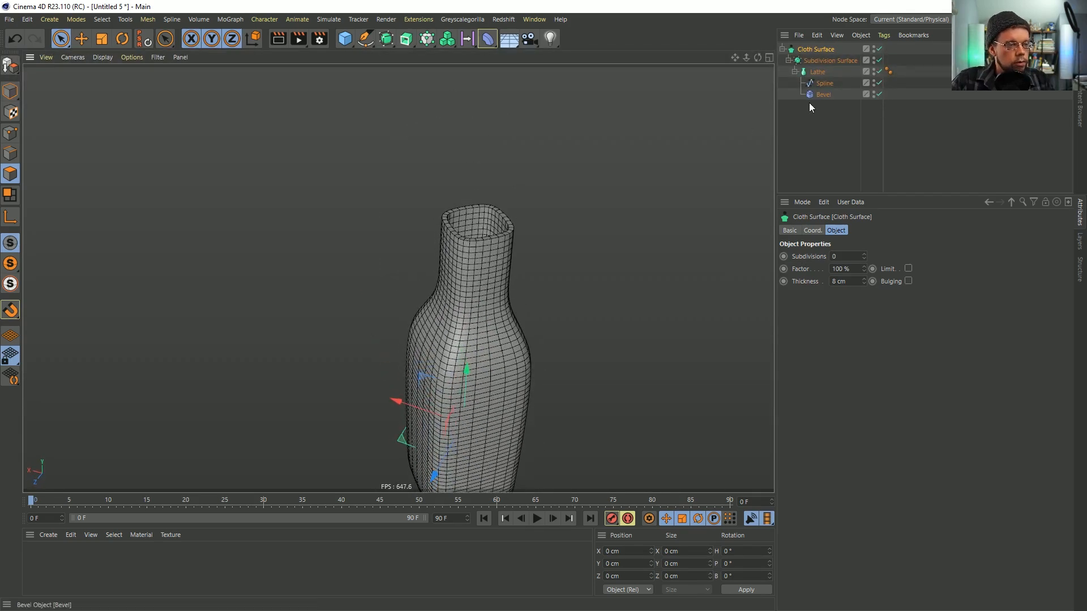
left_click_drag(519, 314, 461, 218, "alt")
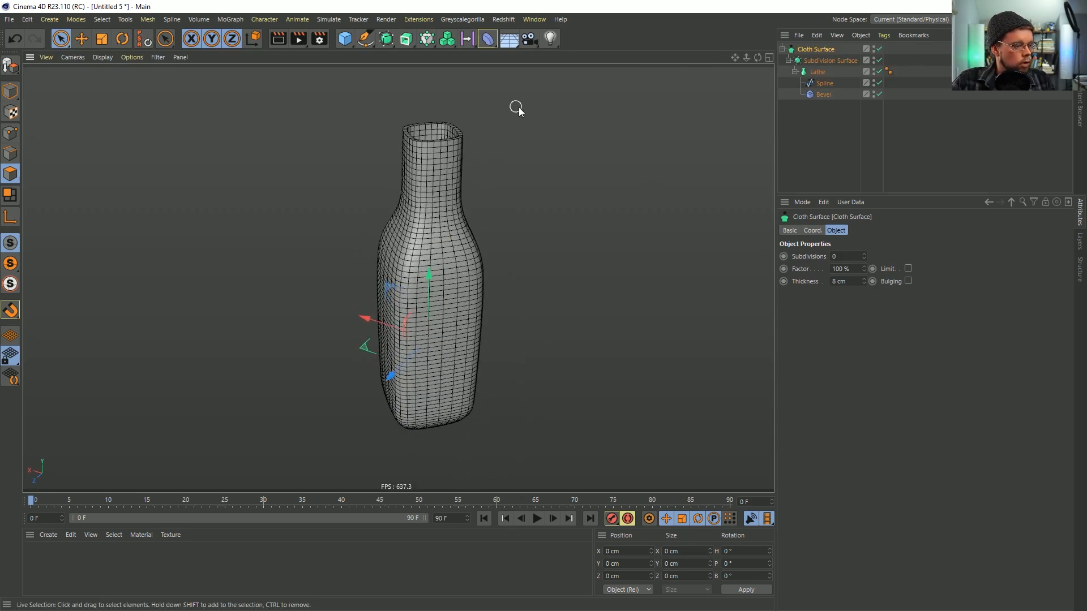
key("alt+g")
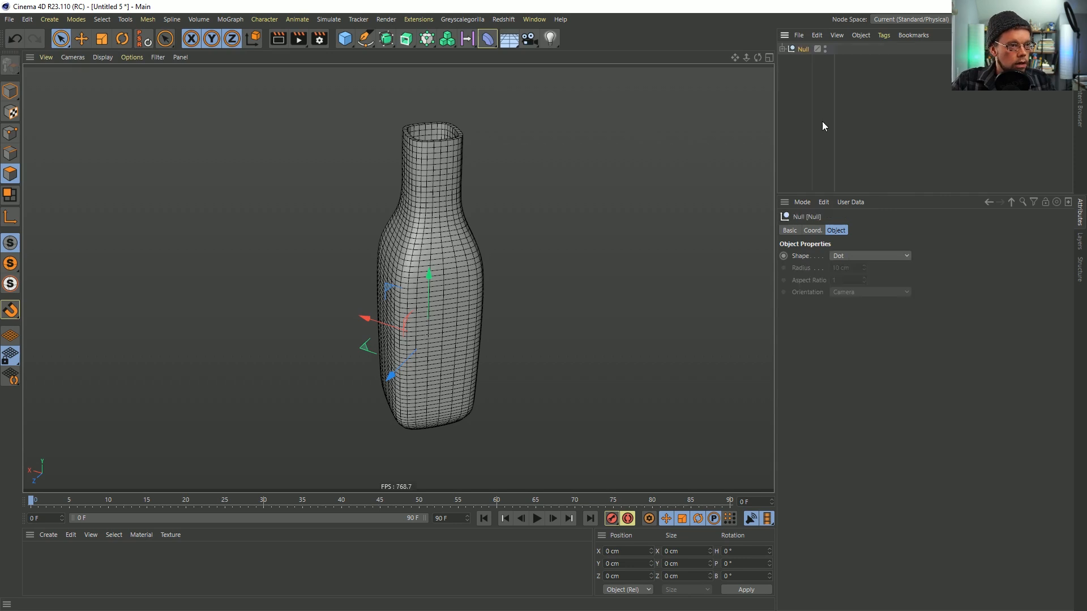
left_click(783, 49)
double_click(804, 50)
type("Bottle")
key("Return")
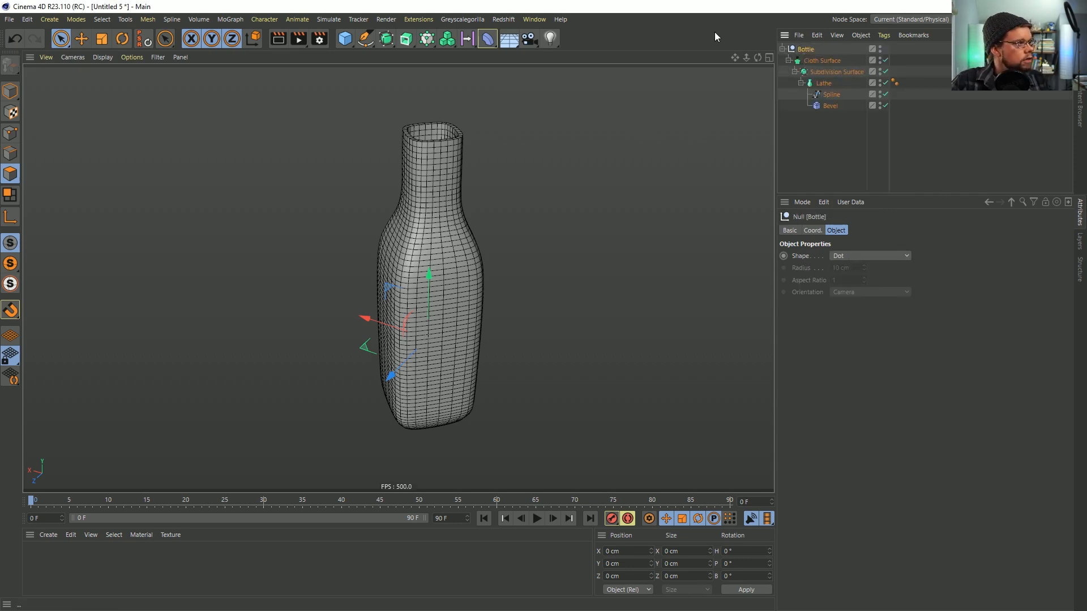
Switch to Model mode and save the scene in the Episode 8 SceneFiles folder as [5a]Bottle.c4d
left_click(10, 91)
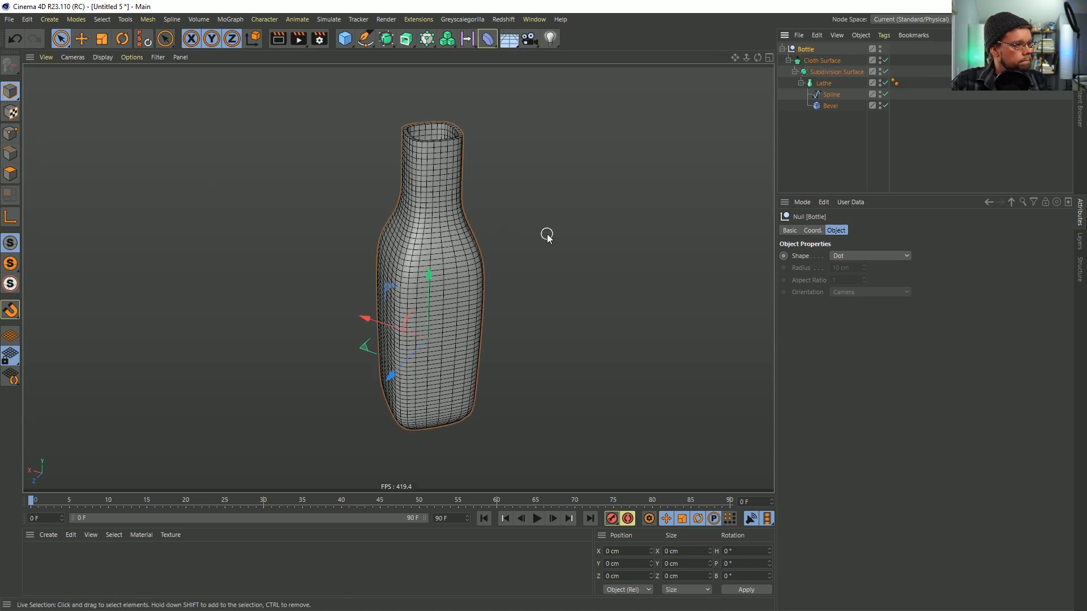
key("ctrl+s")
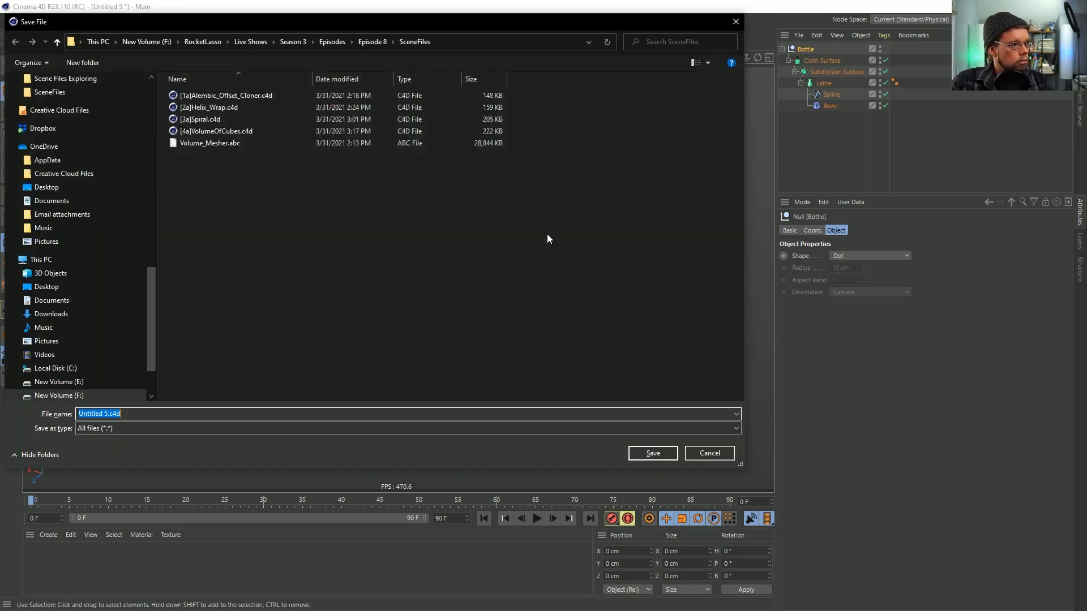
left_click(249, 130)
left_click(80, 414)
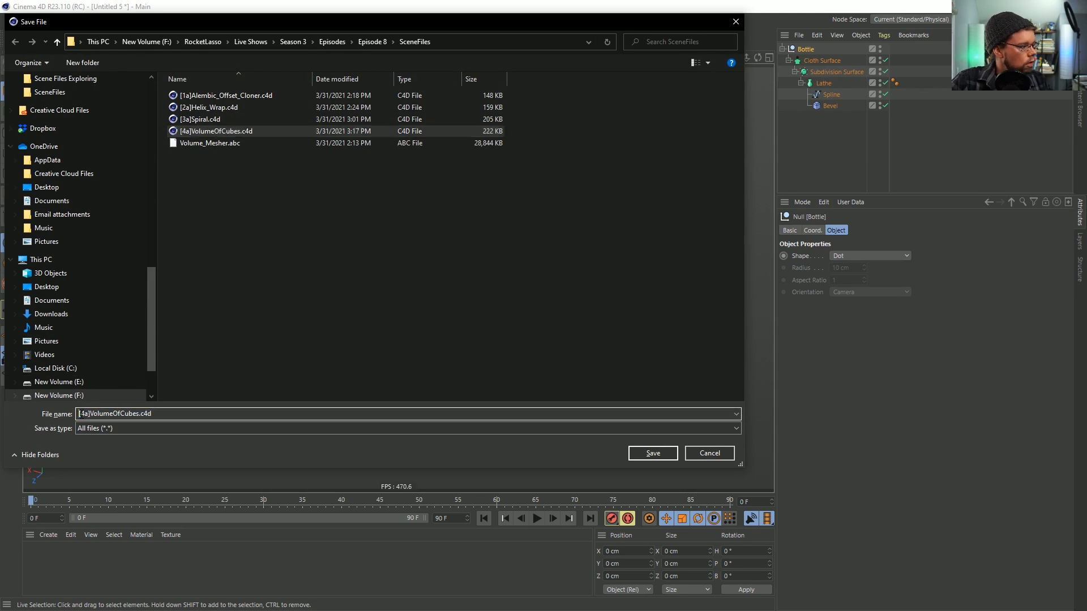
key("BackSpace")
type("5")
key("shift+Right")
key("shift+Right")
key("shift+Right")
key("shift+Right")
key("shift+Right")
key("shift+Right")
key("shift+Right")
key("shift+Right")
key("shift+Right")
key("shift+Right")
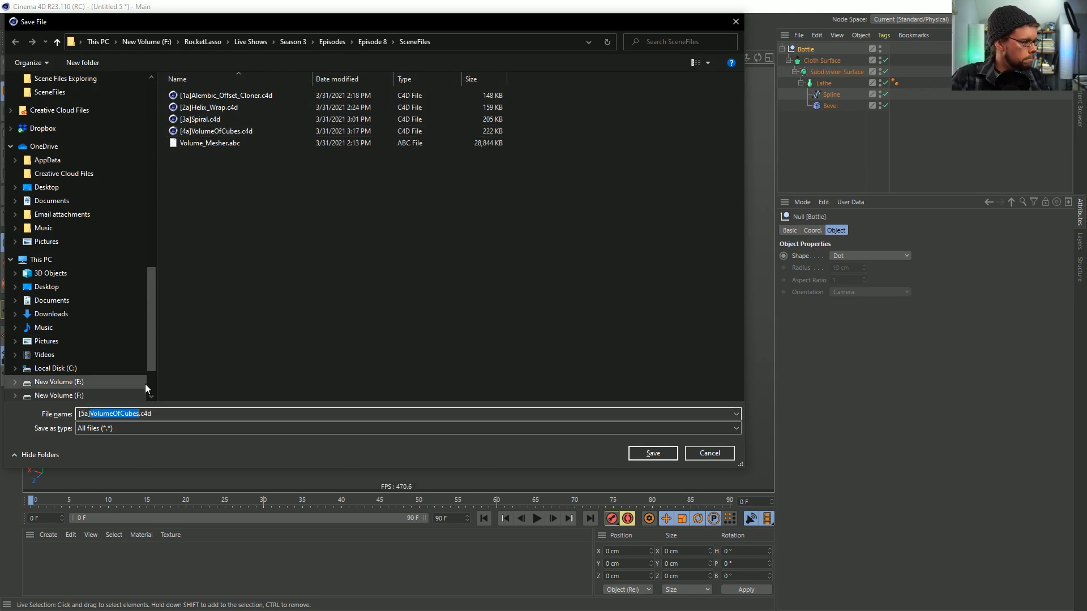
type("Bott")
key("Return")
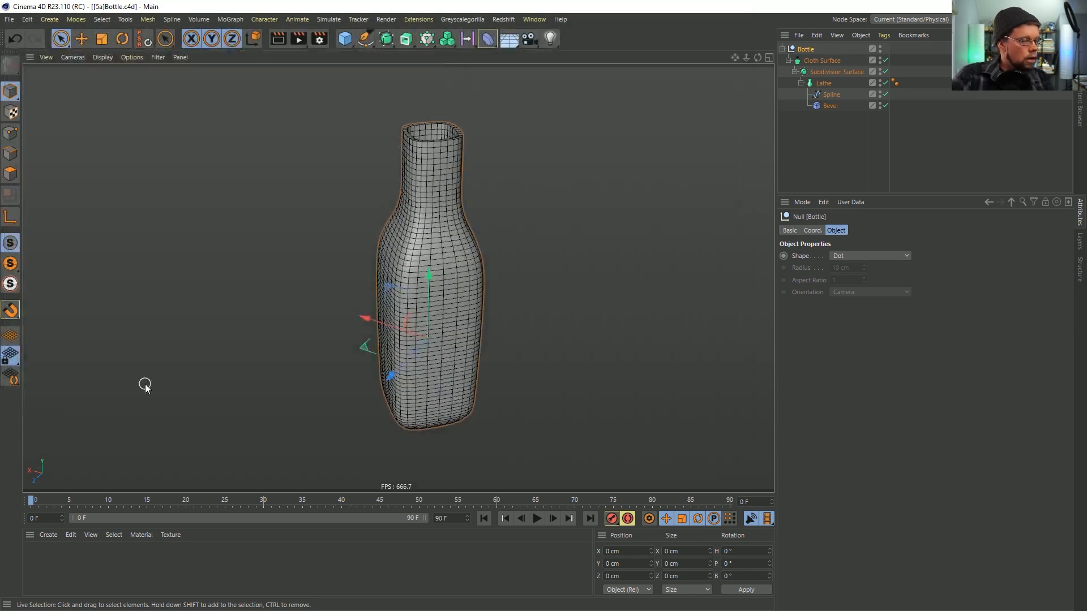
Add a Recall tag to the Bottle null and store the current hierarchy in it
right_click(803, 50)
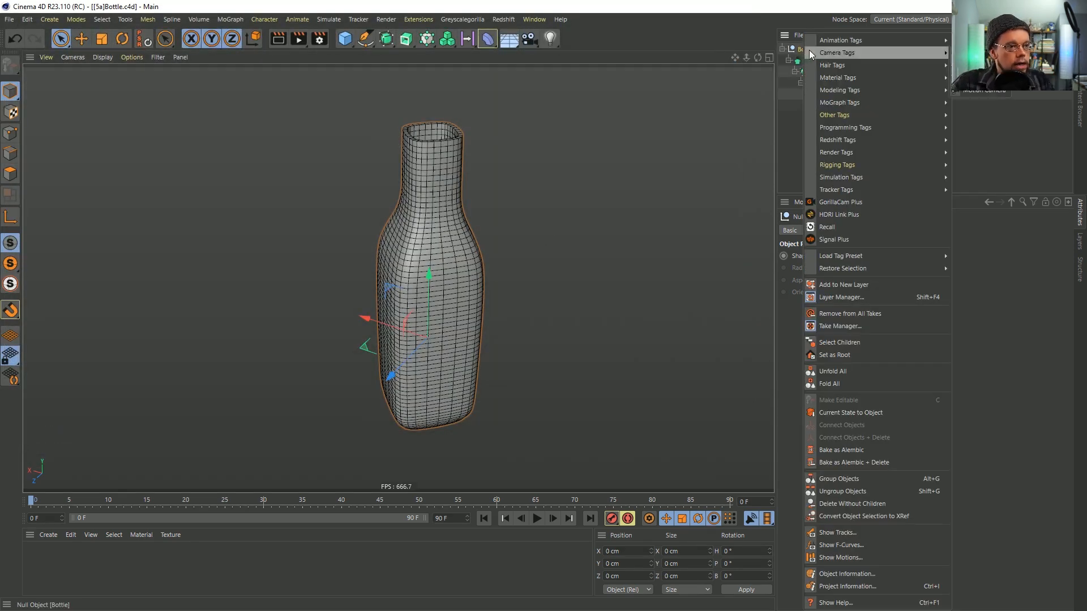
left_click(827, 227)
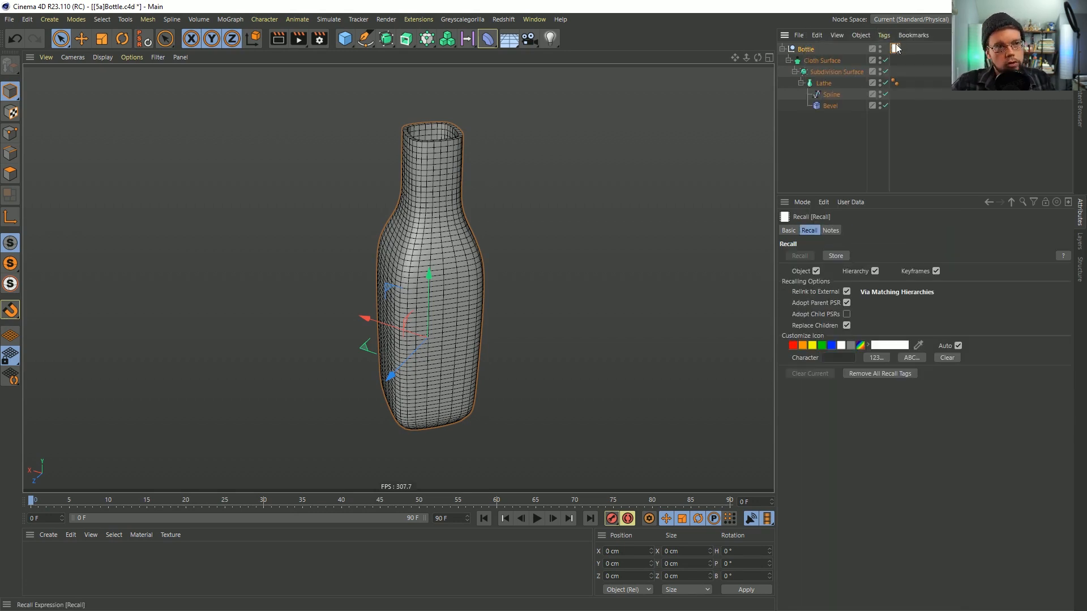
left_click(836, 256)
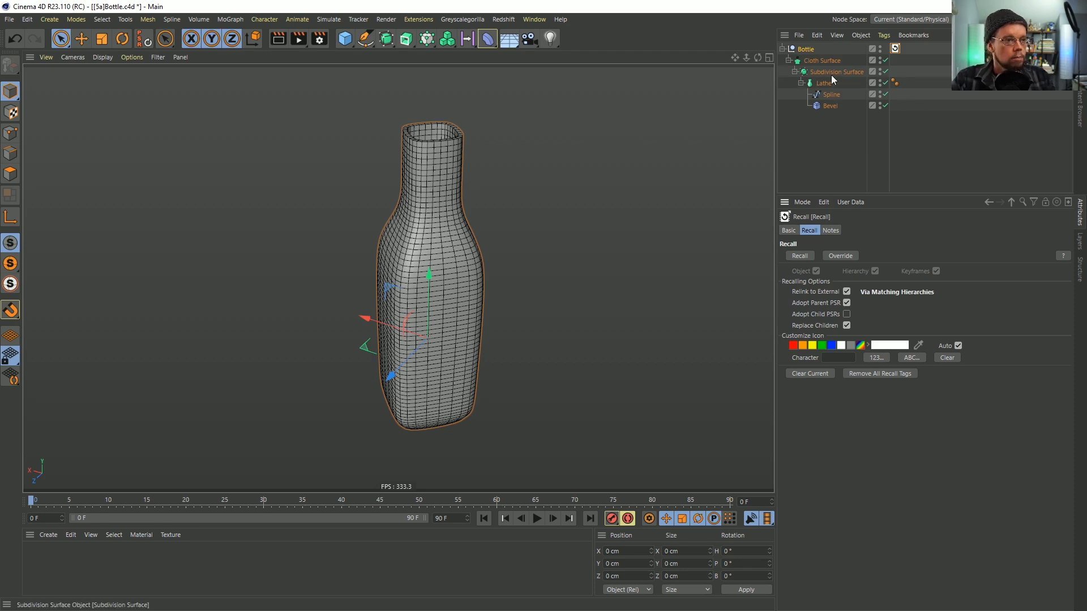
Convert the Cloth Surface to polygons, move the resulting mesh directly under Bottle, and delete the leftover null and the selection tags
left_click(816, 64)
key("c")
left_click(787, 60)
left_click_drag(820, 71, 822, 52)
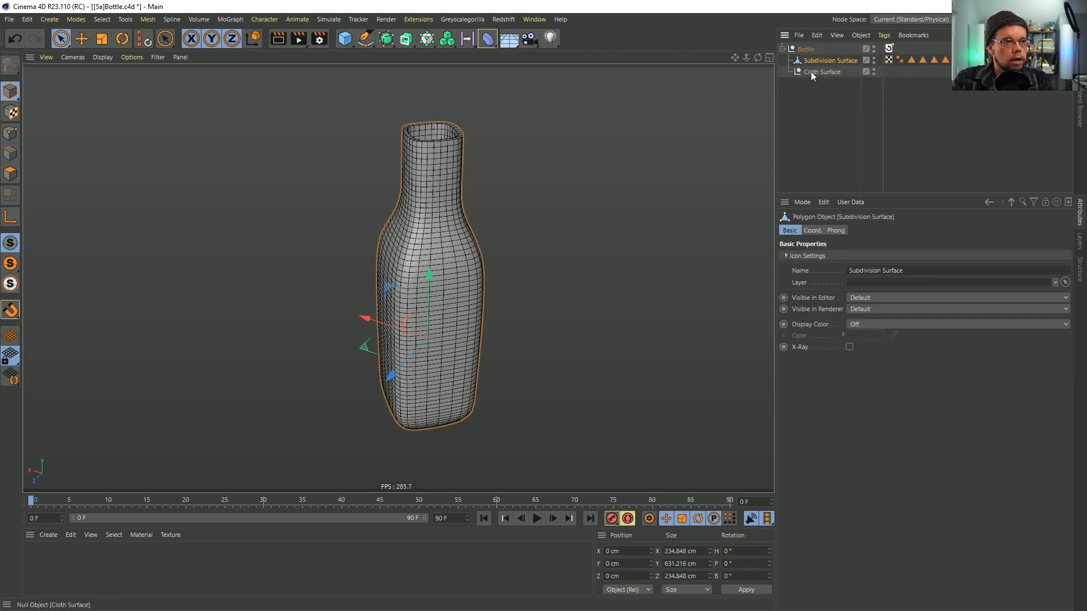
left_click(820, 70)
key("Delete")
left_click_drag(1008, 46, 908, 83)
key("Delete")
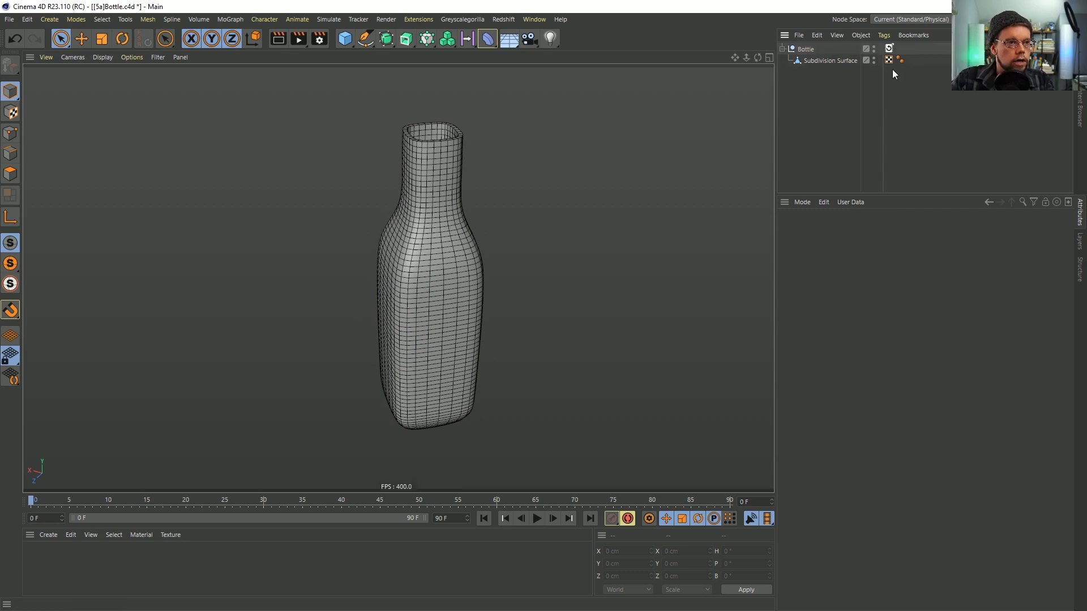
Try restoring the procedural bottle hierarchy from the Recall tag, and undo it
left_click(838, 65)
double_click(889, 49)
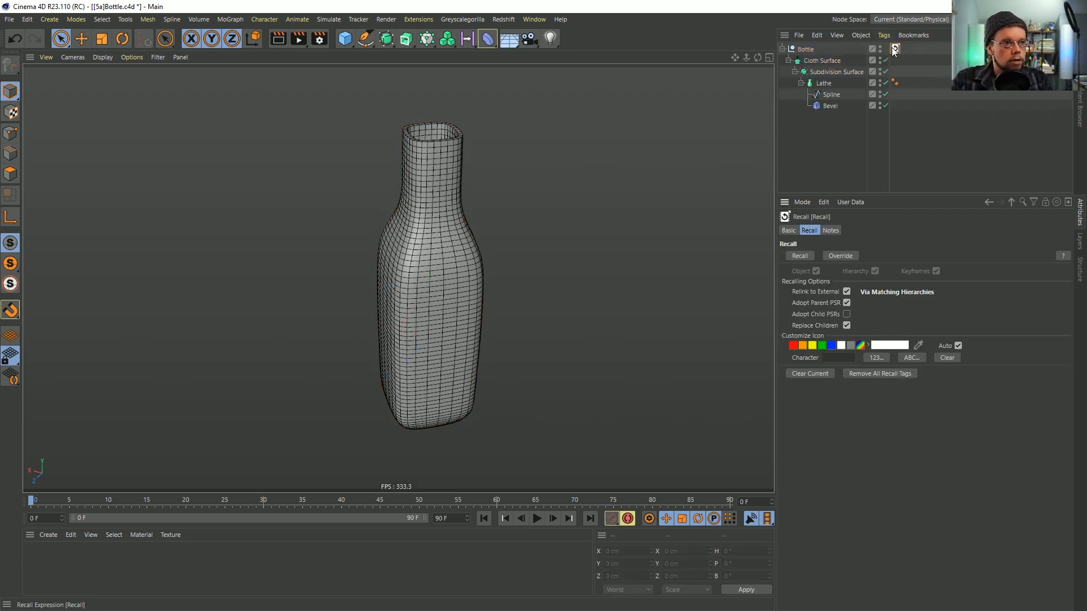
key("ctrl+z")
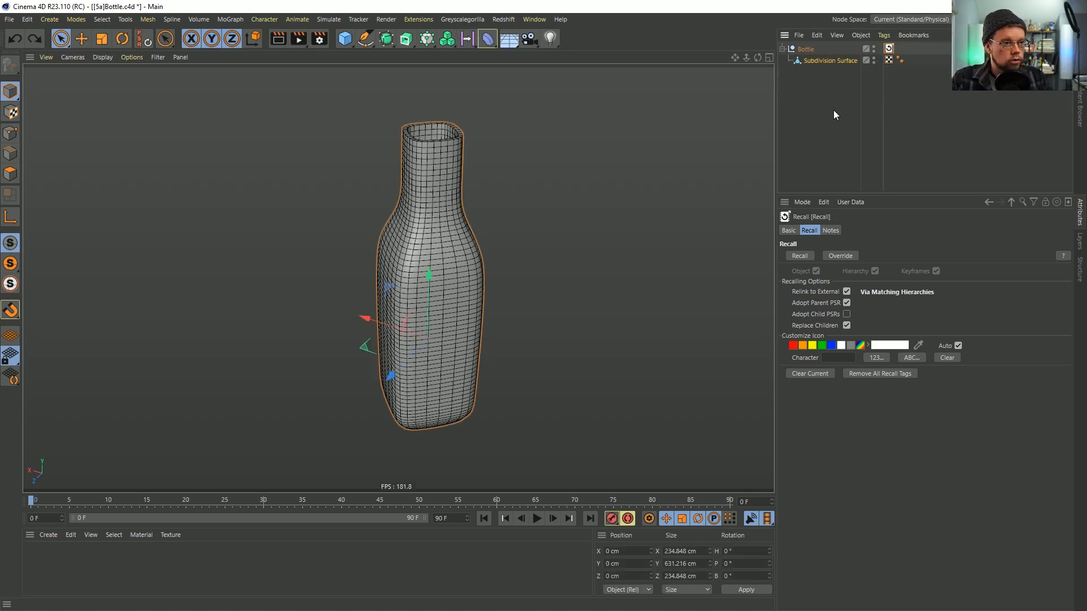
Select the thin polygon loop around the rim of the bottle's mouth on the Subdivision Surface mesh with Loop Selection
left_click(805, 59)
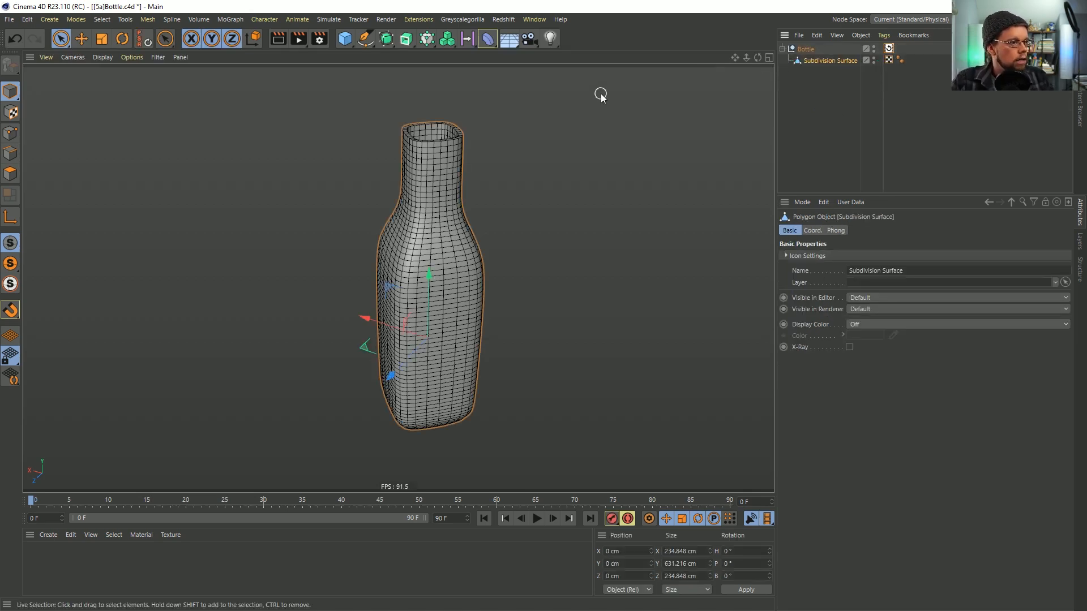
left_click_drag(359, 198, 422, 256, "alt")
left_click(10, 174)
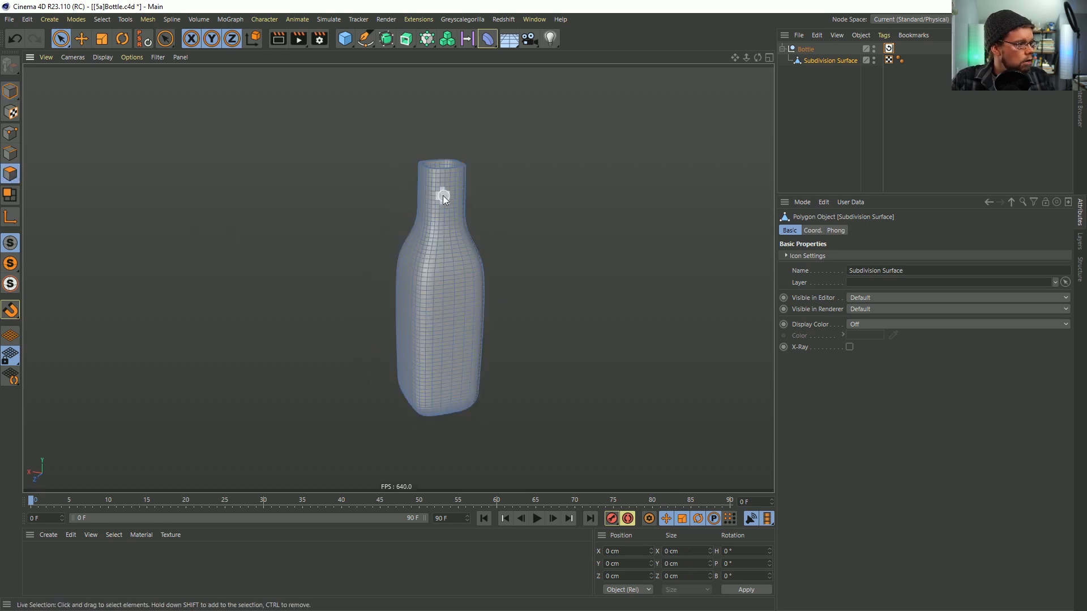
scroll(448, 198, "up", 4)
left_click_drag(481, 158, 445, 209, "alt")
key("u")
key("l")
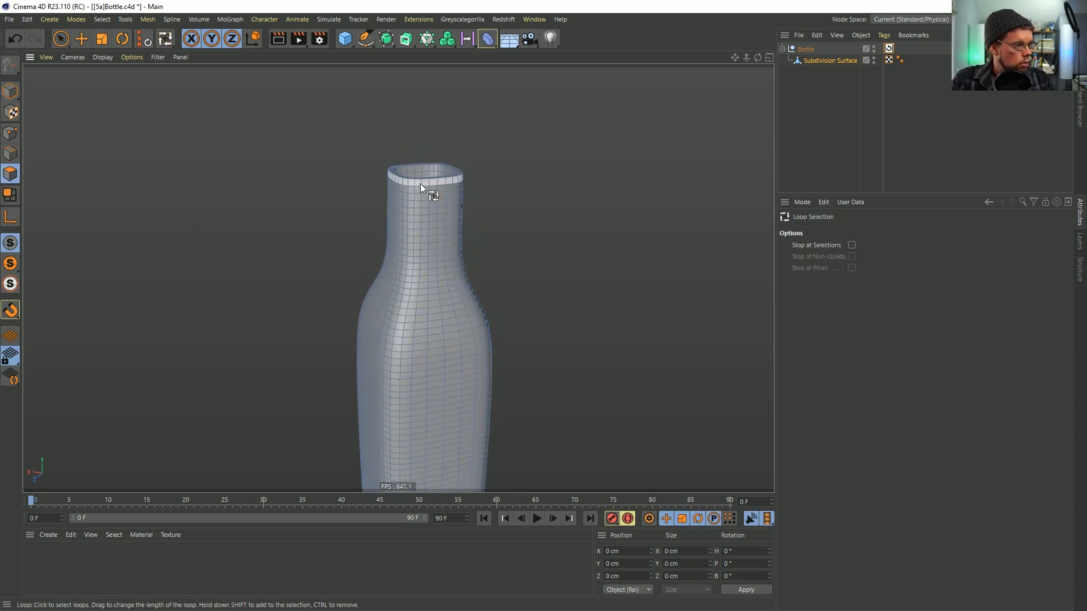
left_click(404, 178)
left_click_drag(406, 178, 377, 390, "alt")
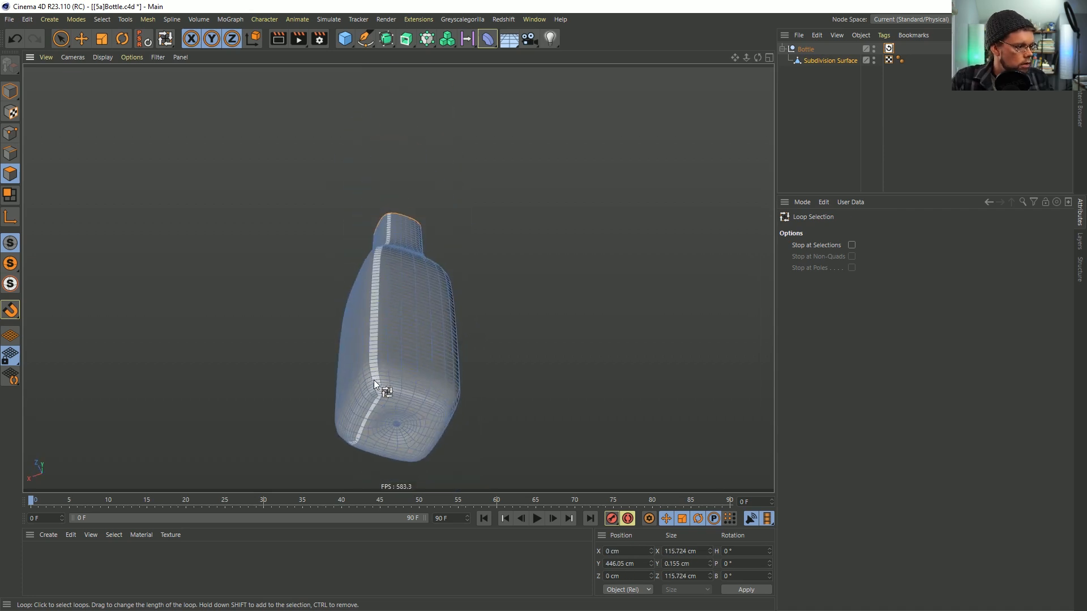
Select all polygons of the bottle's outer surface with Fill Selection
left_click(371, 379)
key("u")
key("f")
left_click(431, 357)
left_click_drag(451, 369, 390, 403, "alt")
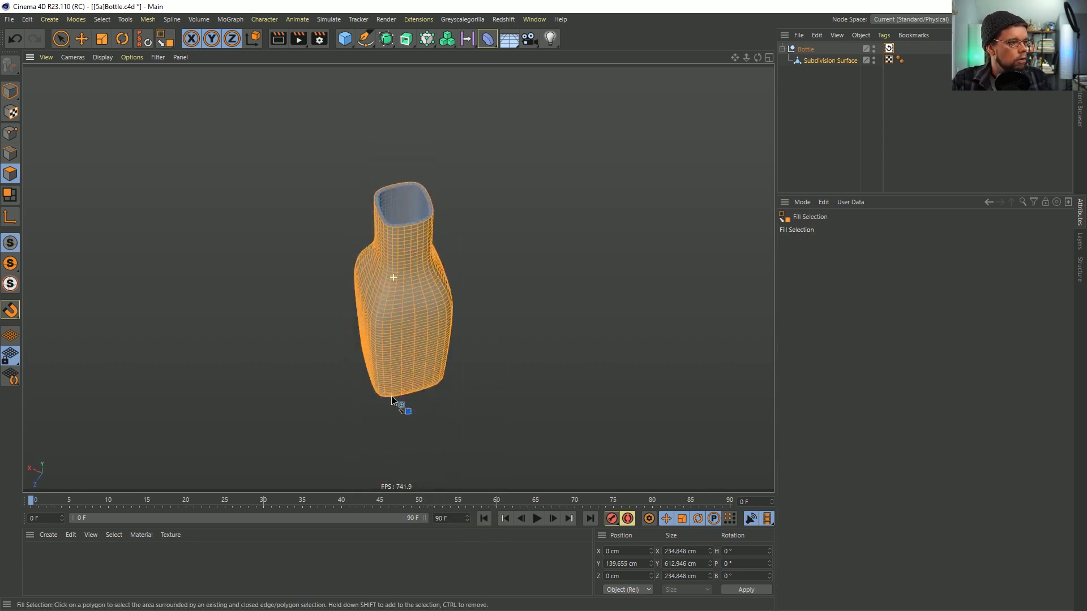
Store the selected outer polygons in a selection tag named Bottle and return to Model mode
left_click(108, 23)
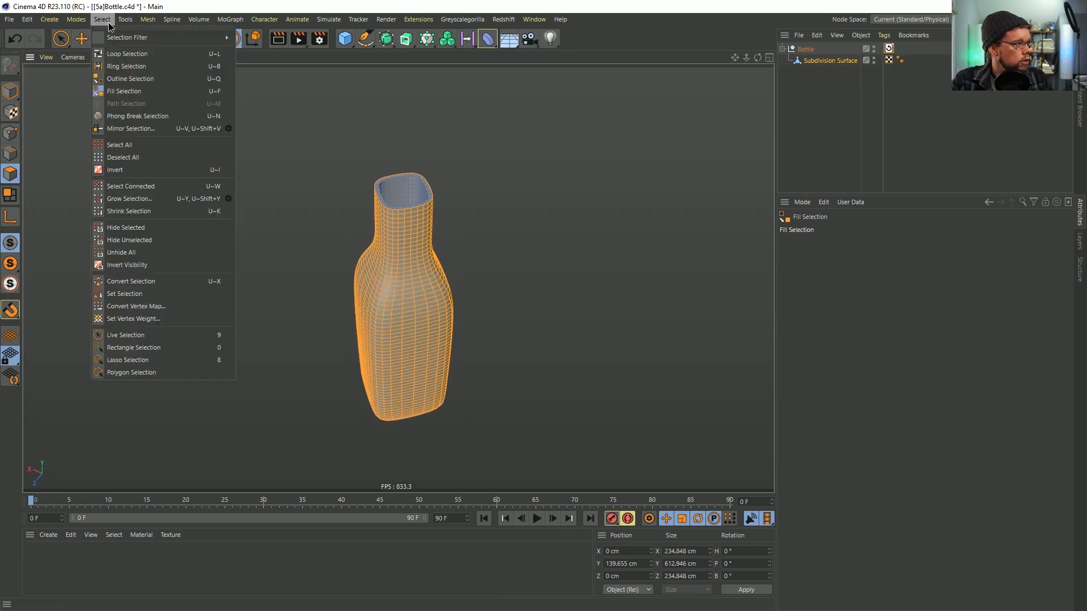
left_click(126, 293)
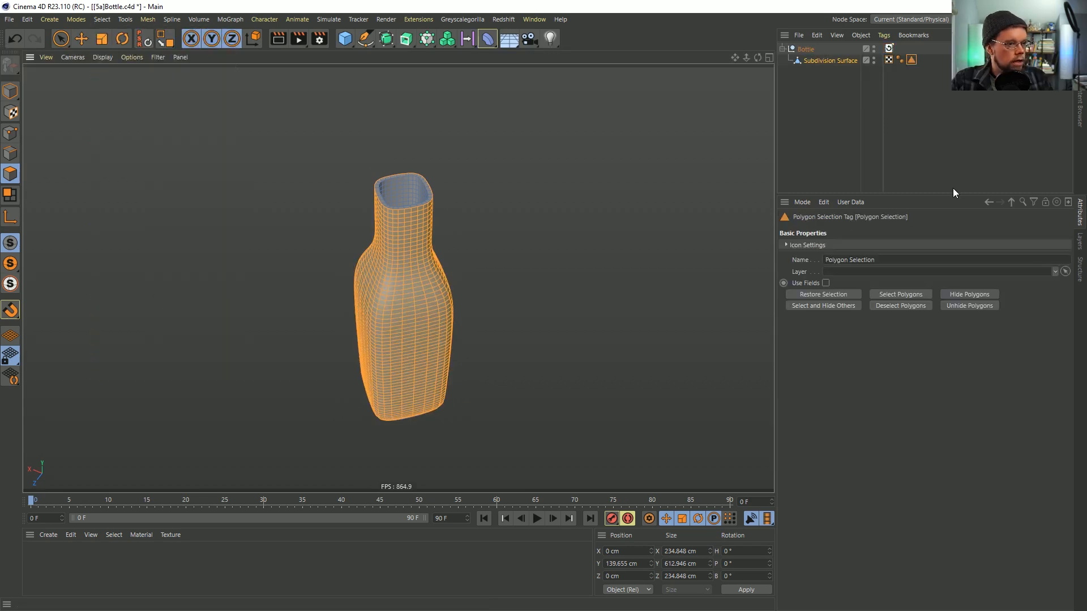
double_click(856, 261)
type("Bottle")
key("Return")
left_click_drag(412, 317, 408, 281, "alt")
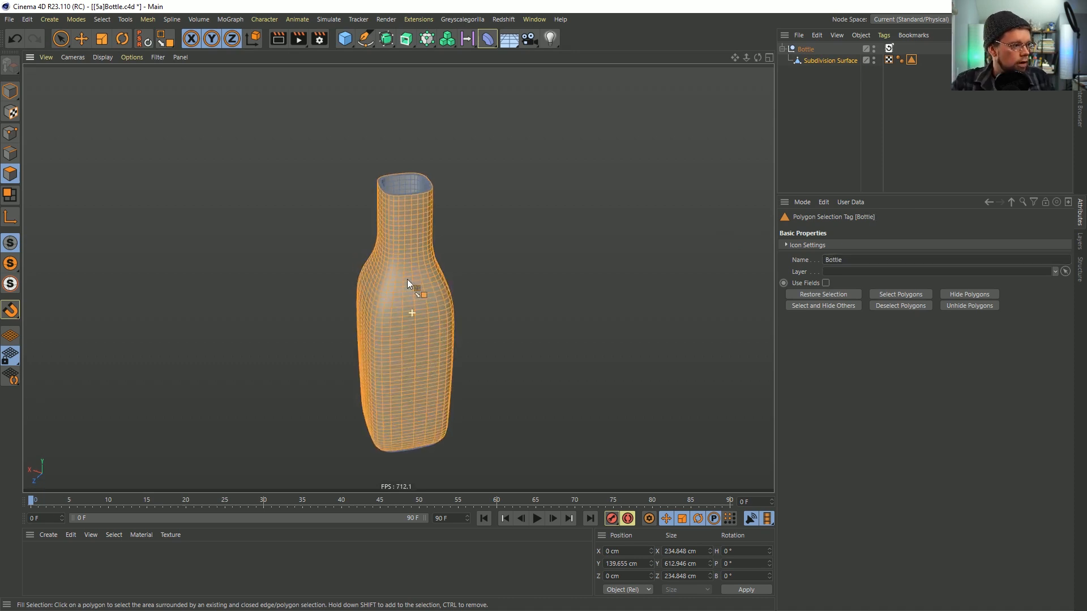
left_click(11, 92)
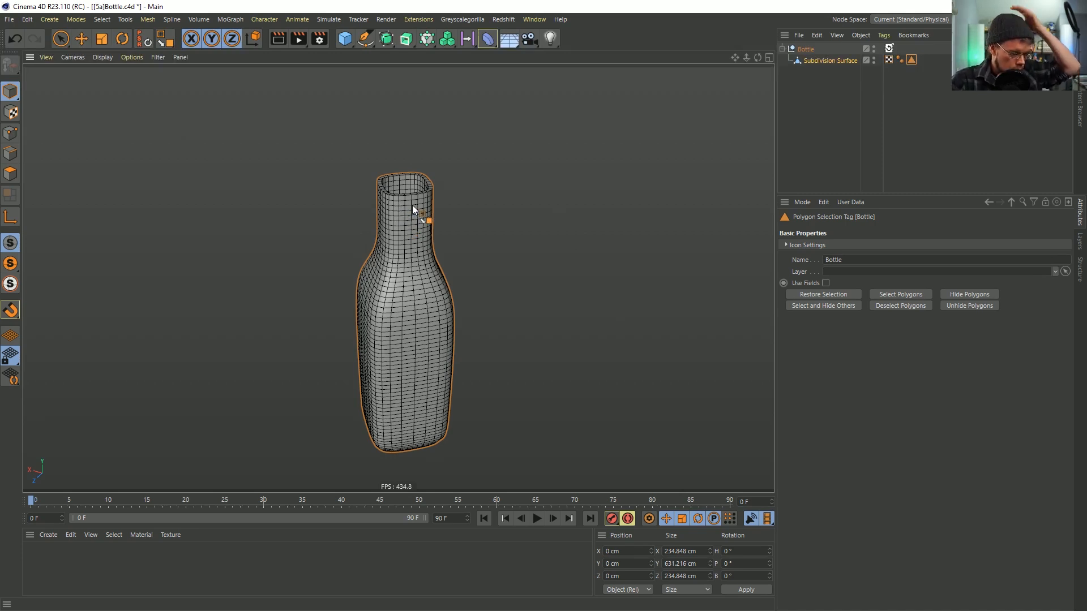
Add a Cloner and a Sphere, and make the Sphere a child of the Cloner
left_click(423, 43)
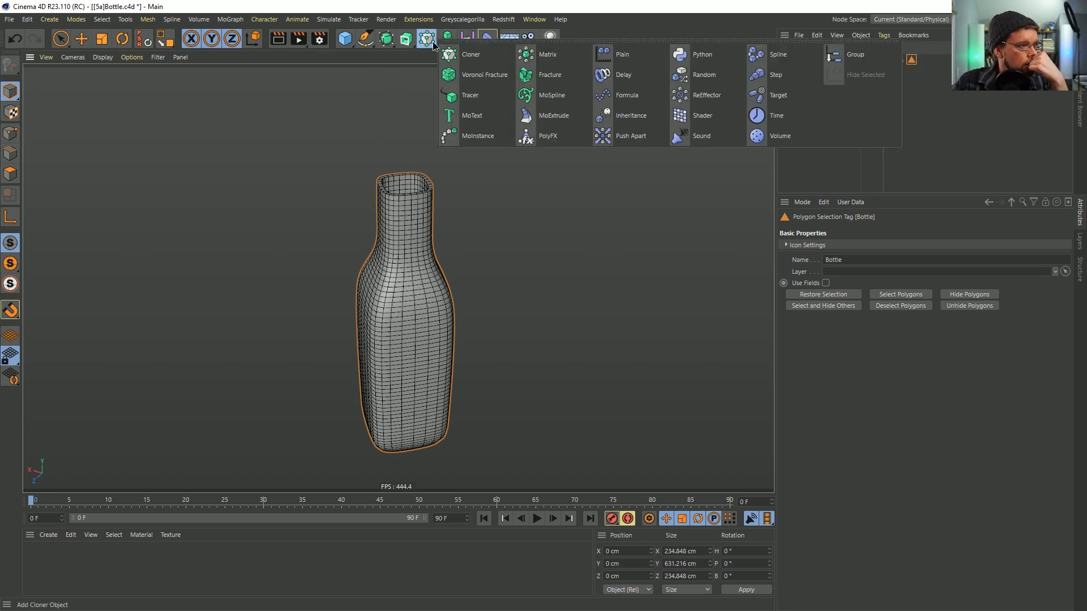
left_click(480, 57)
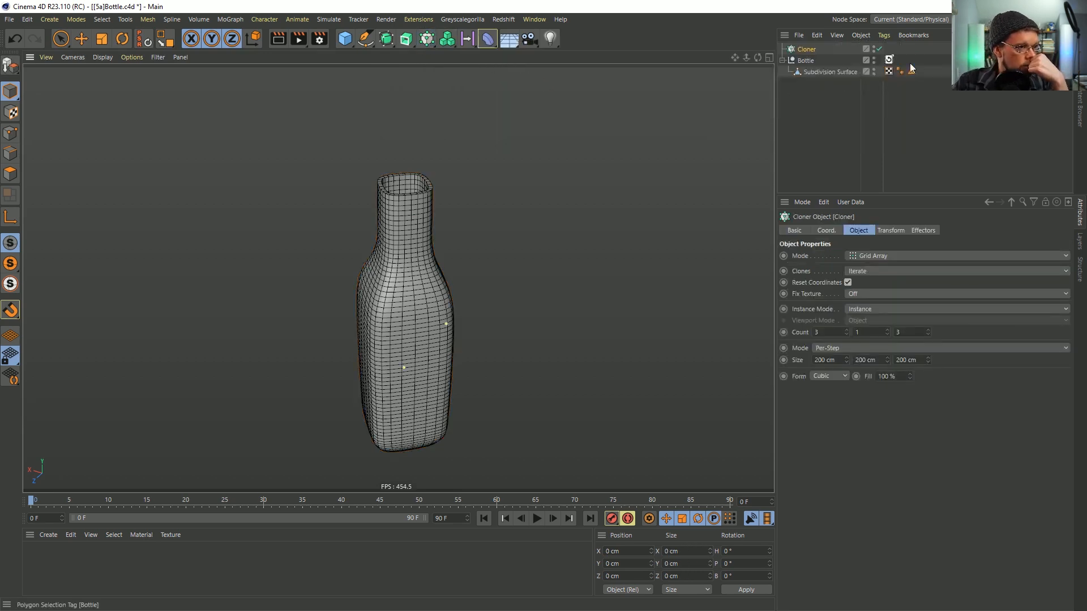
left_click(344, 38)
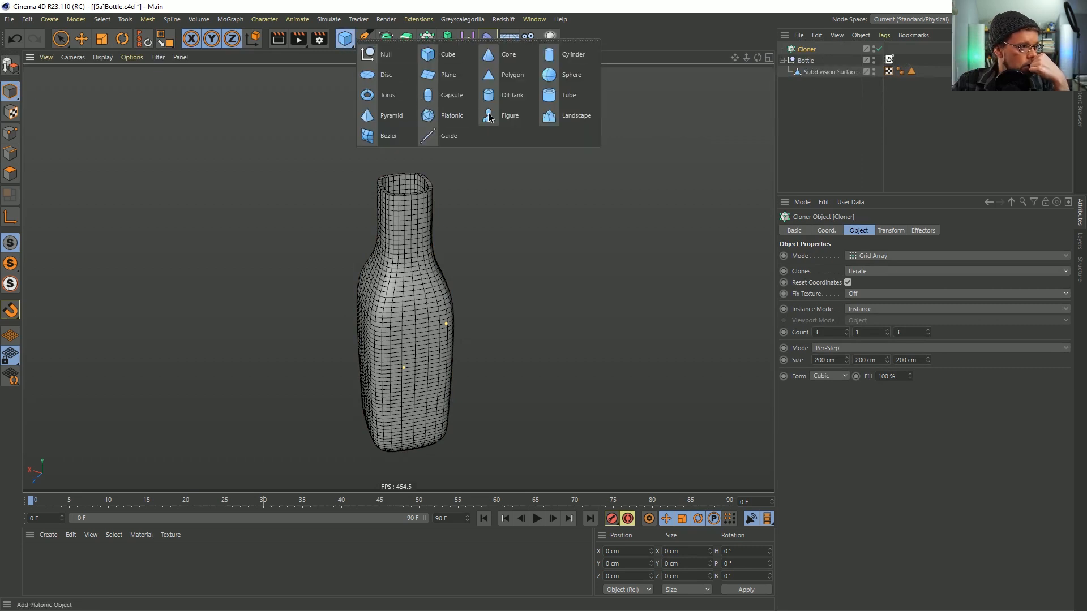
left_click(572, 74)
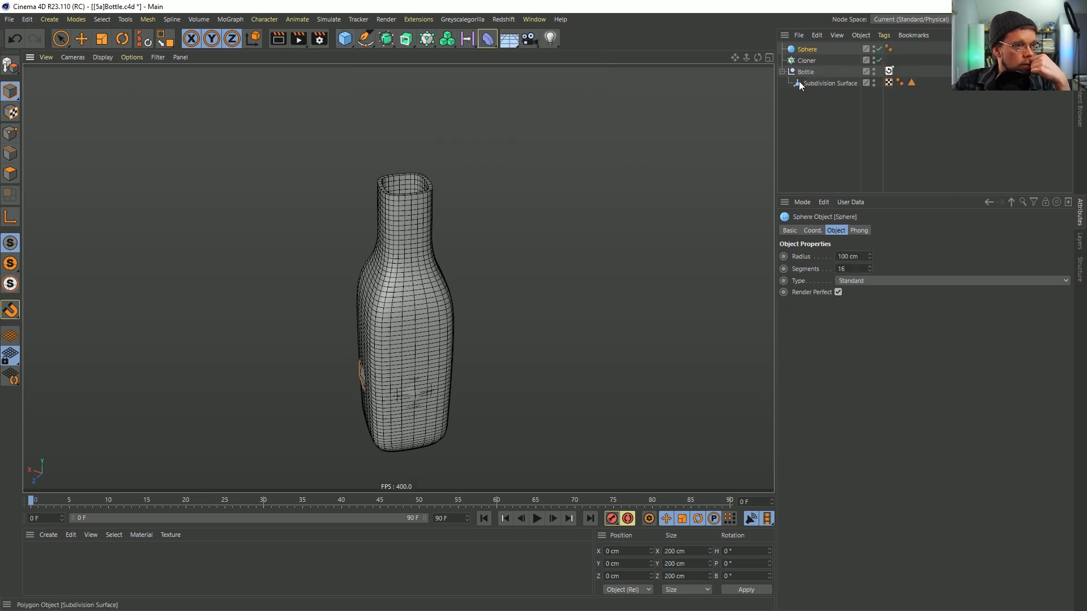
left_click_drag(811, 49, 801, 64)
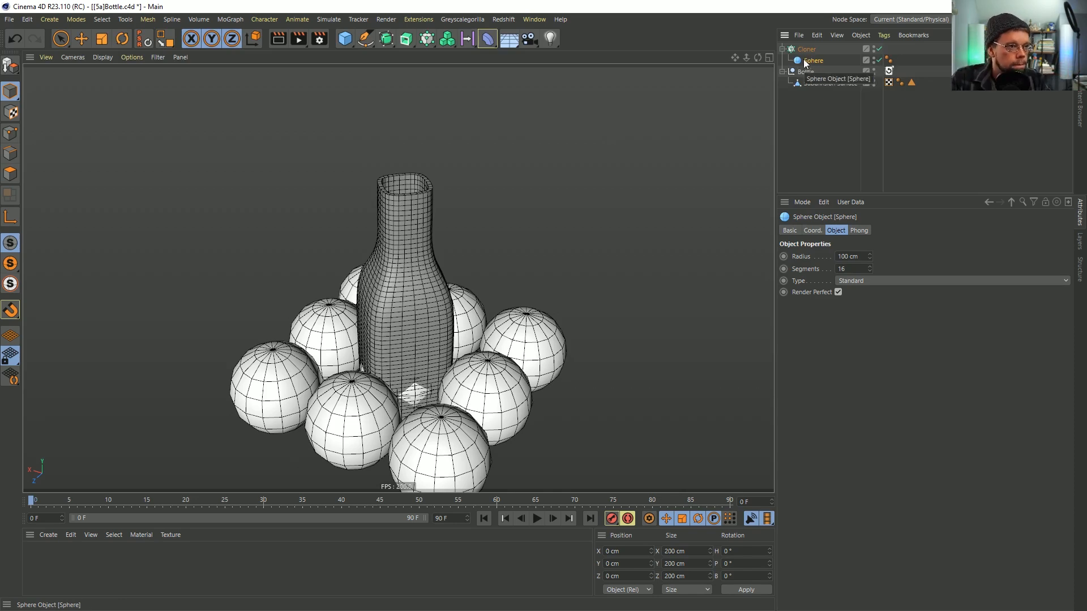
Simplify the Sphere's mesh and scale it down to about 24 cm across
mouse_move(870, 270)
left_mouse_down()
mouse_move(816, 270)
mouse_move(870, 261)
left_mouse_up()
left_click(869, 282)
key("t")
mouse_move(603, 202)
left_mouse_down()
mouse_move(416, 331)
mouse_move(374, 345)
left_mouse_up()
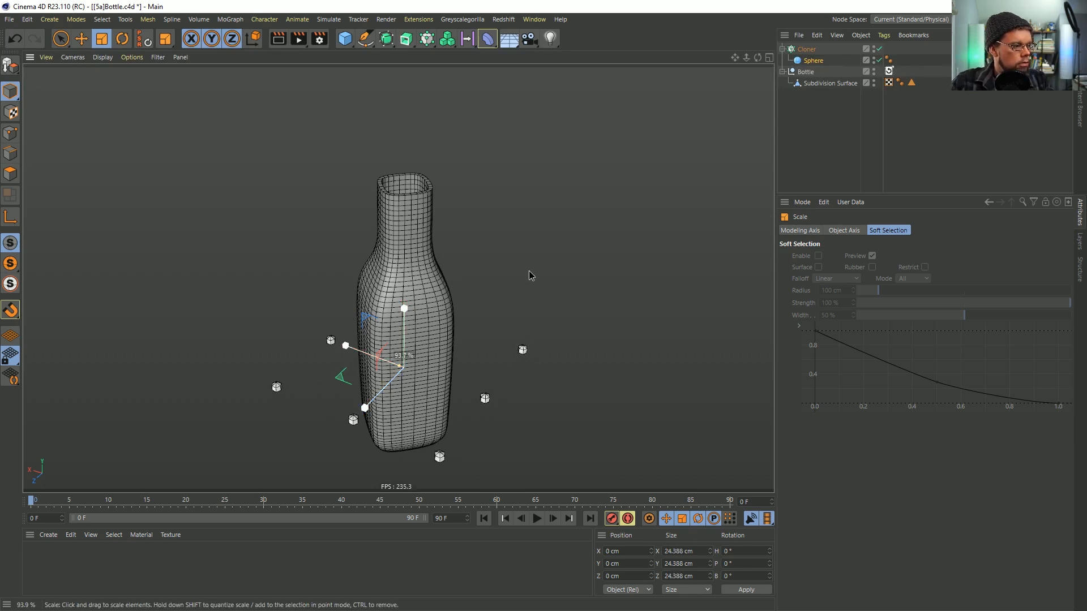
Set the Cloner to Object mode on the Subdivision Surface mesh and restrict the clones to the Bottle polygon selection
left_click(804, 50)
left_click(871, 257)
left_click(866, 268)
left_click_drag(815, 83, 875, 332)
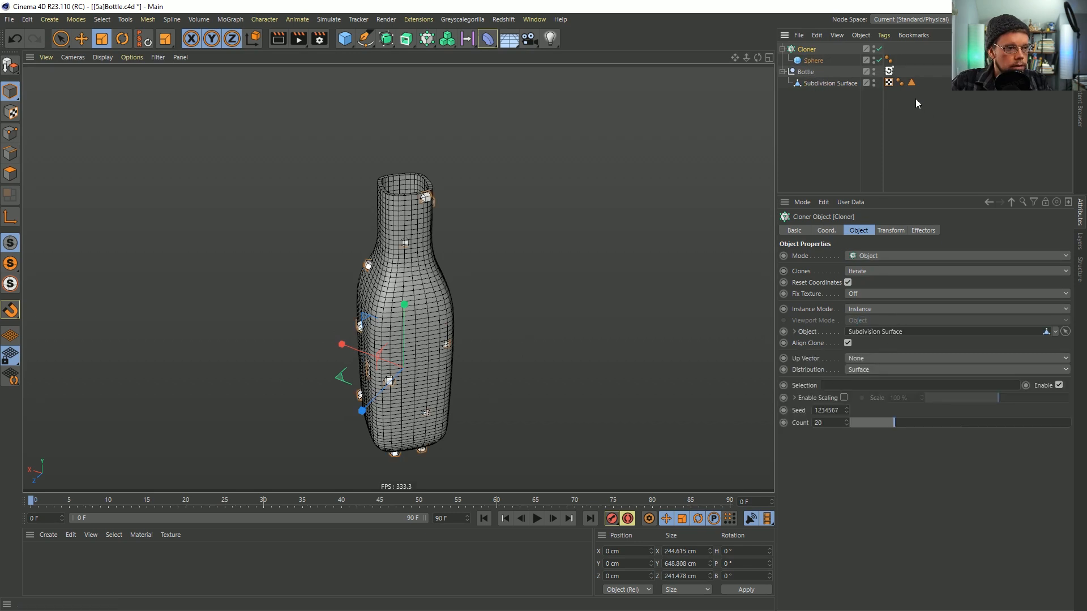
left_click_drag(876, 363, 869, 386)
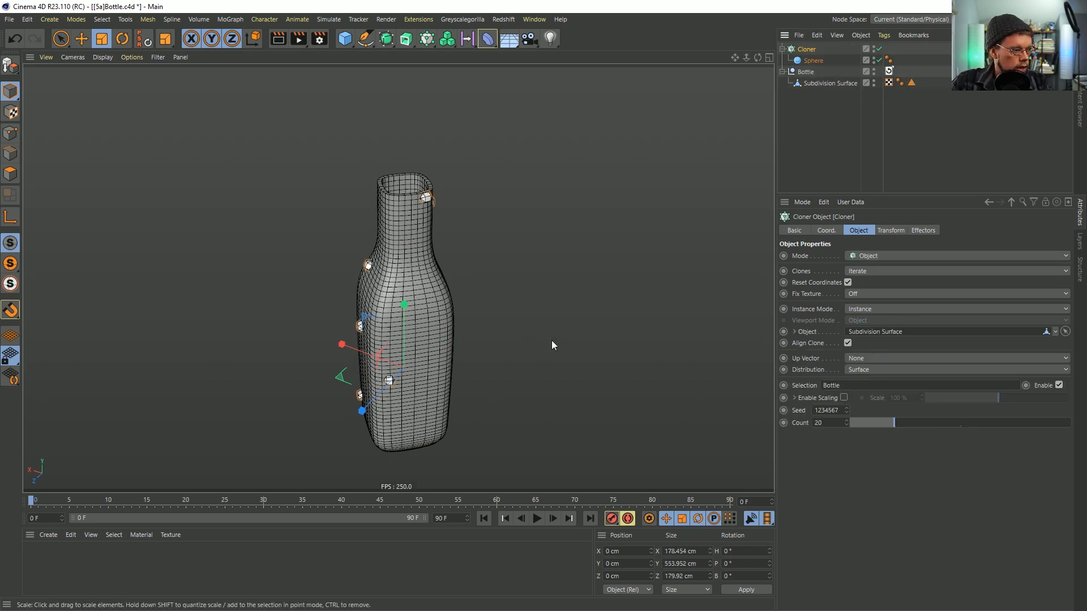
Keyframe the Cloner's count at 22 on frame 0 and extend the timeline to 333 frames
left_click_drag(872, 424, 900, 408)
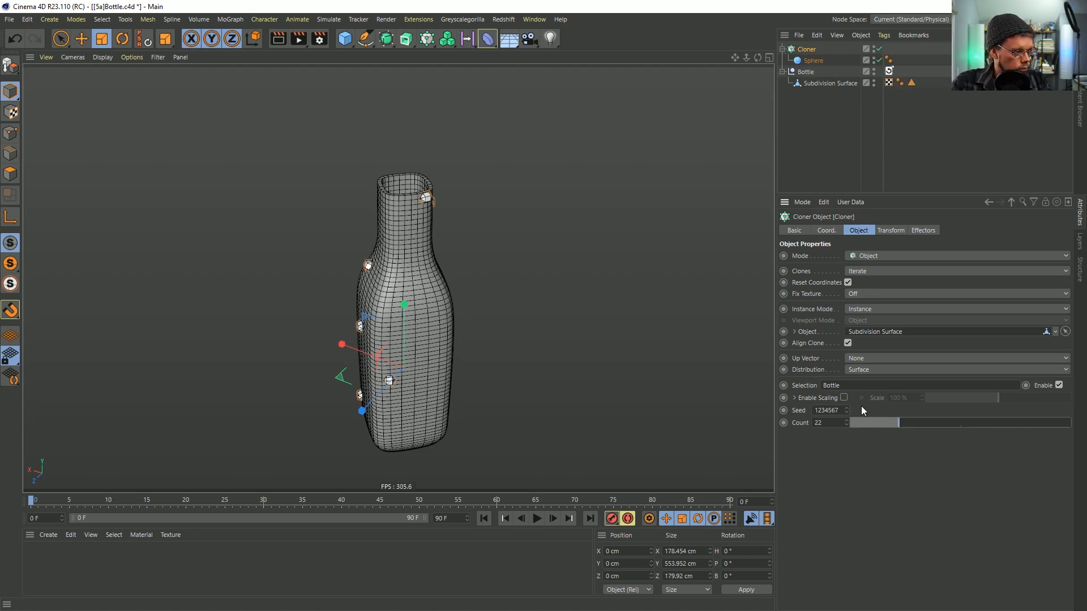
left_click(784, 423, "ctrl")
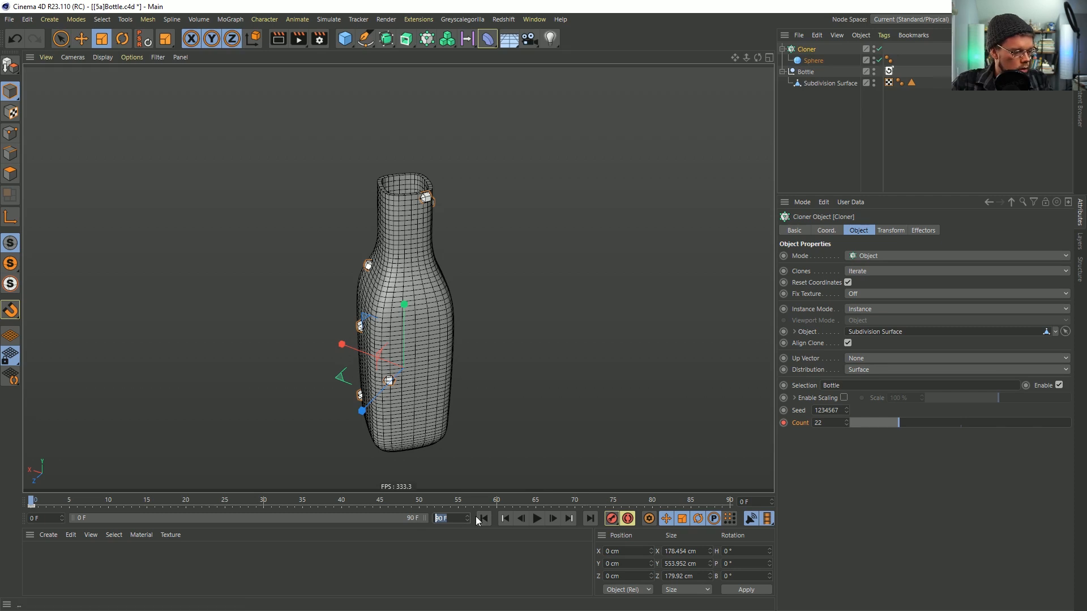
type("333")
key("Return")
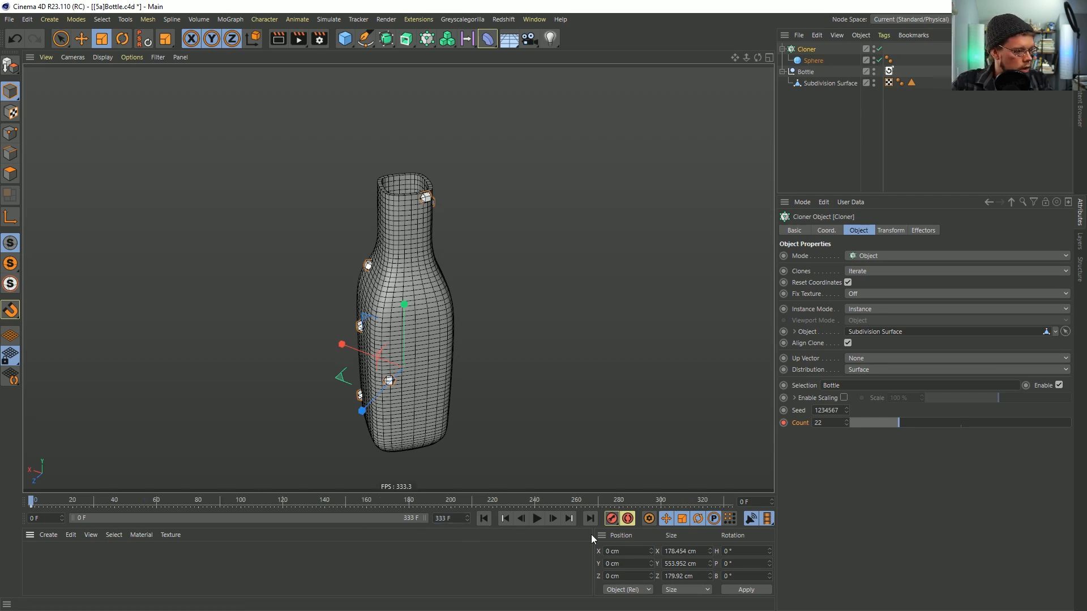
Keyframe the Cloner's count at 300 on frame 333 and play the animation from the start
key("F8")
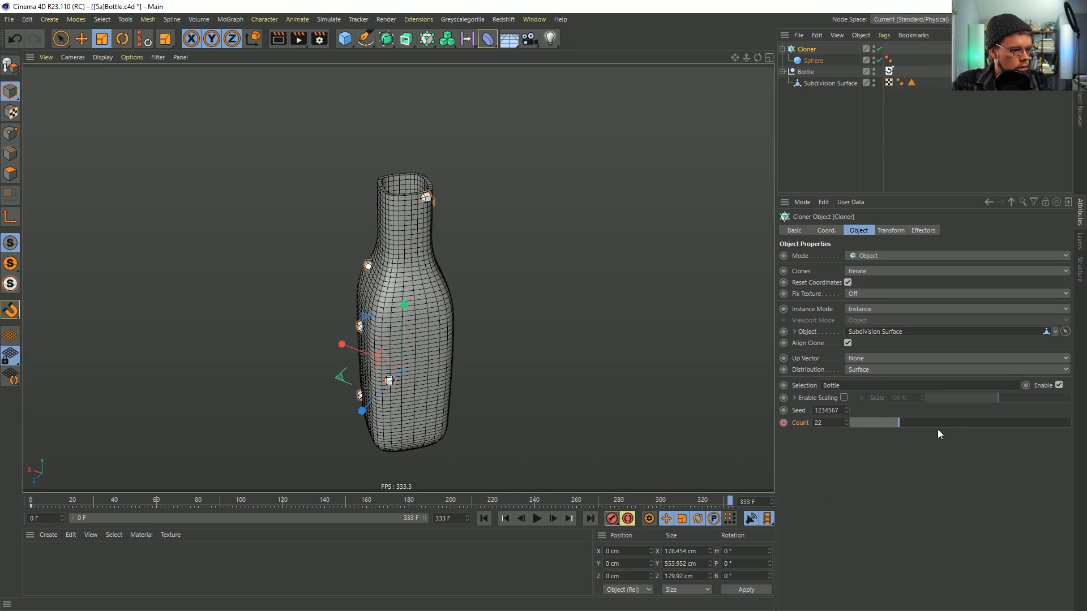
left_click_drag(921, 426, 1071, 425)
double_click(818, 423)
type("300")
key("Return")
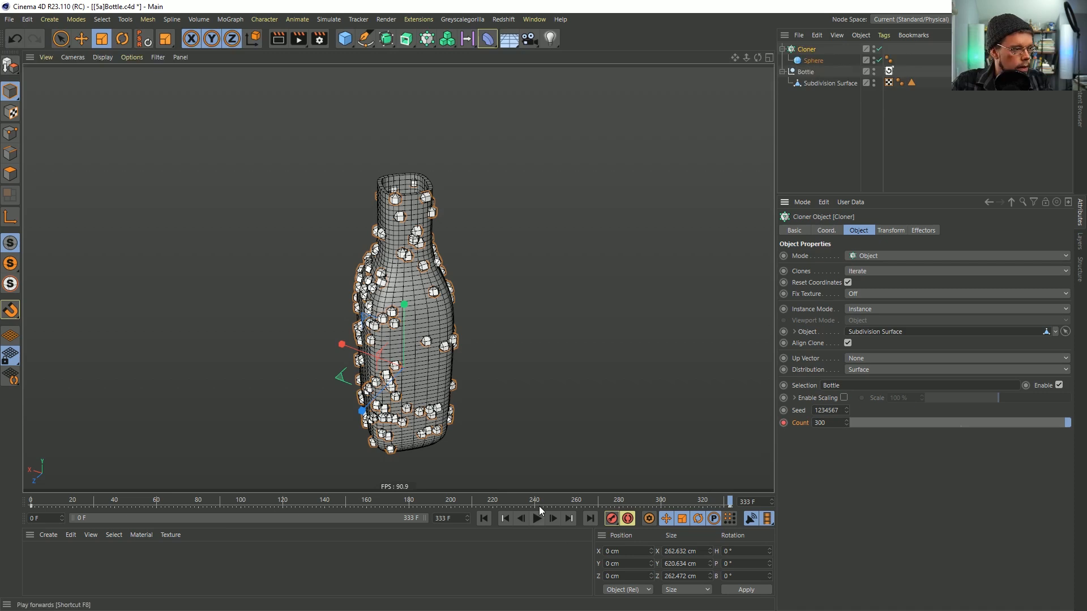
left_click(484, 519)
left_click(537, 518)
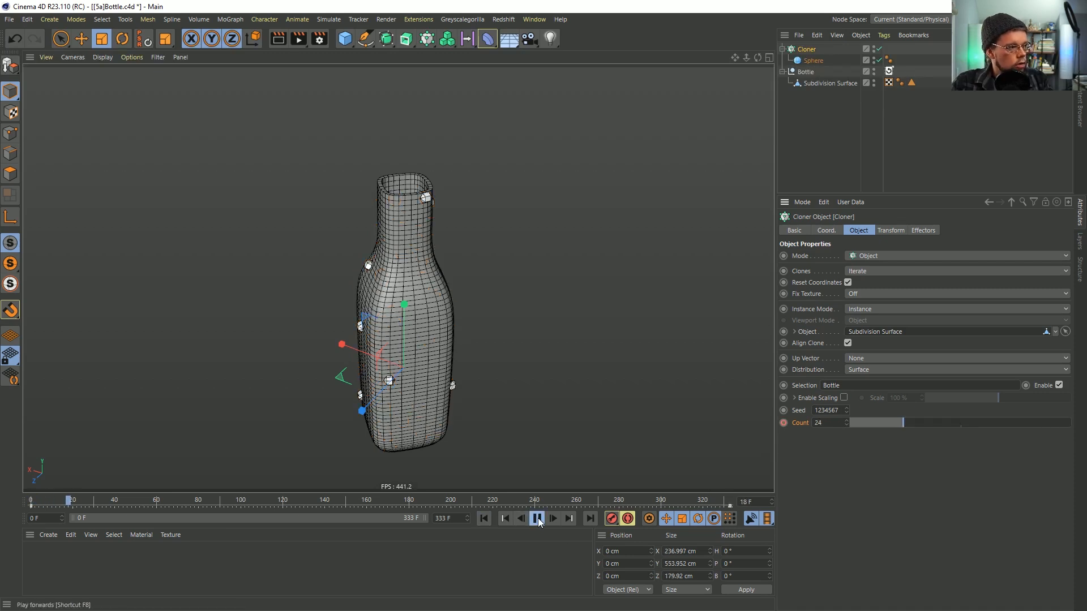
Stop the playback, return to frame 0 and add a Rigid Body tag to the Sphere
left_click(537, 518)
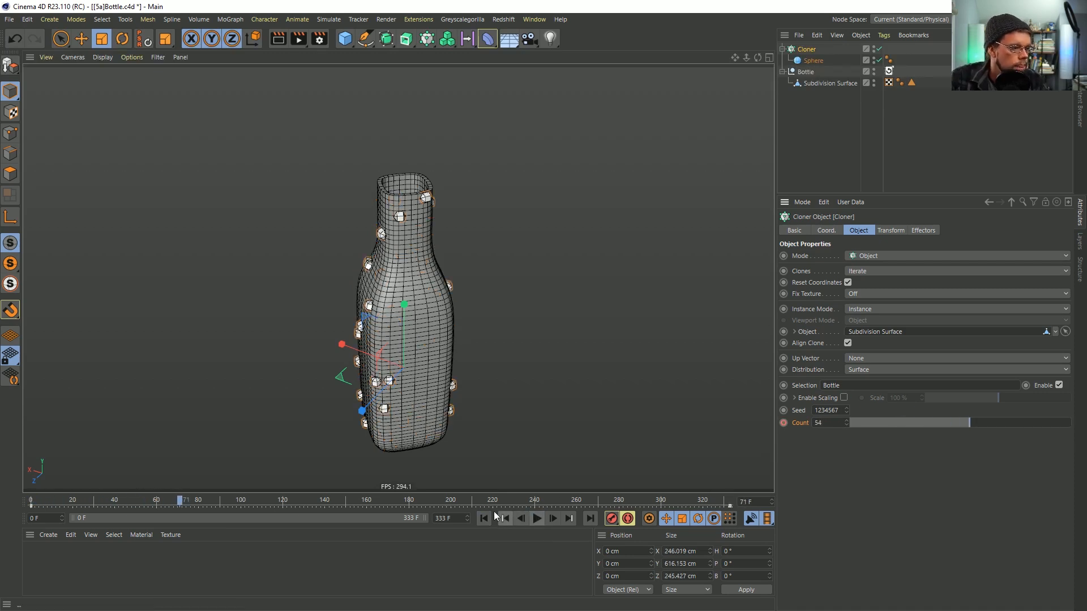
left_click(500, 518)
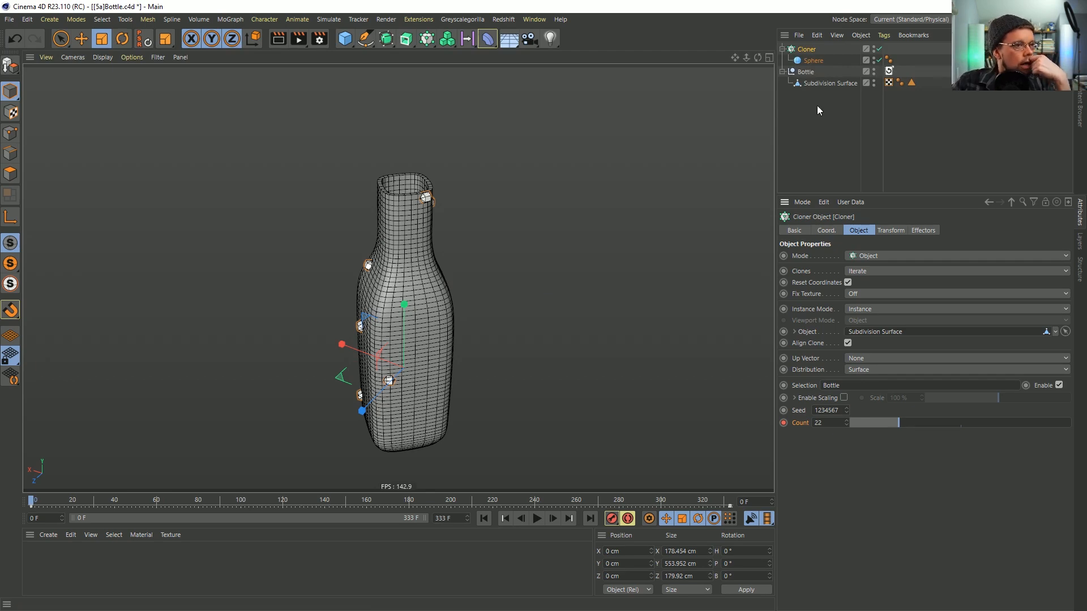
right_click(807, 60)
left_click(807, 60)
right_click(809, 63)
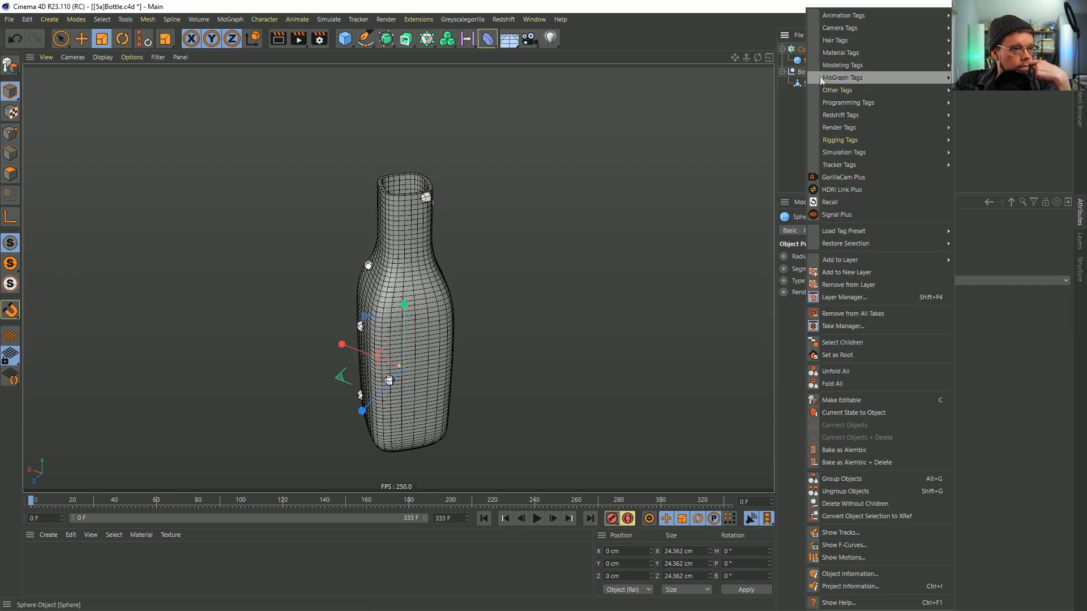
mouse_move(862, 152)
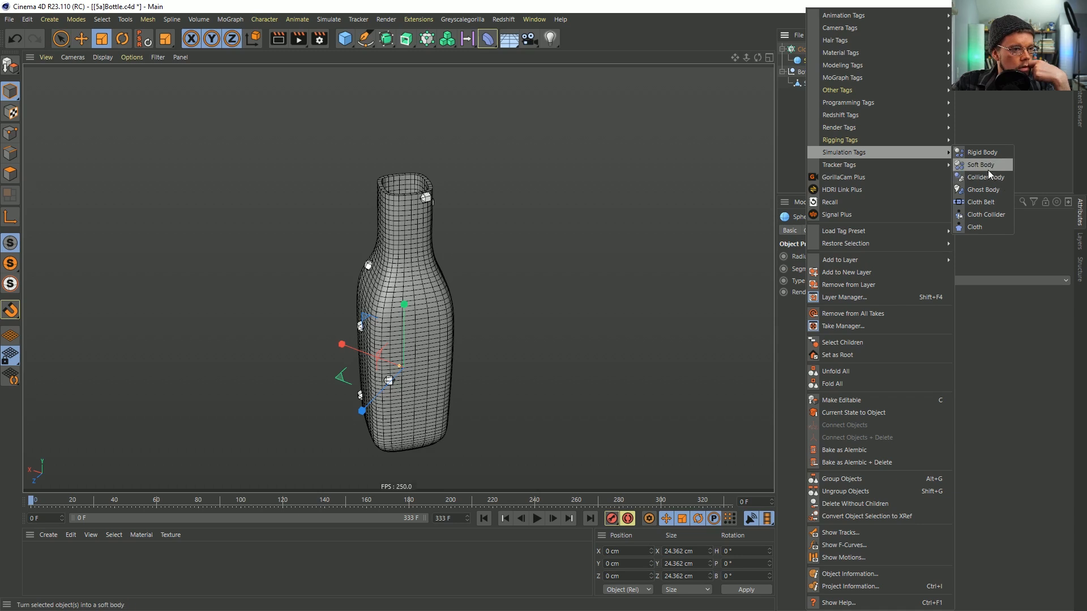
left_click(983, 157)
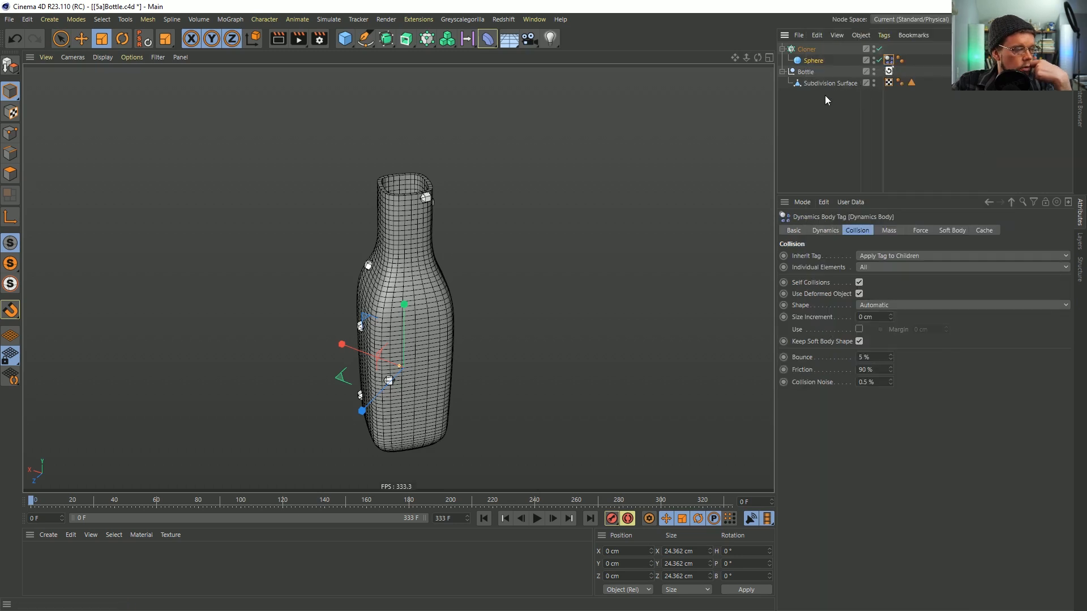
Add a Collider Body tag to the Subdivision Surface mesh and set its collision shape to Static Mesh
left_click(832, 83)
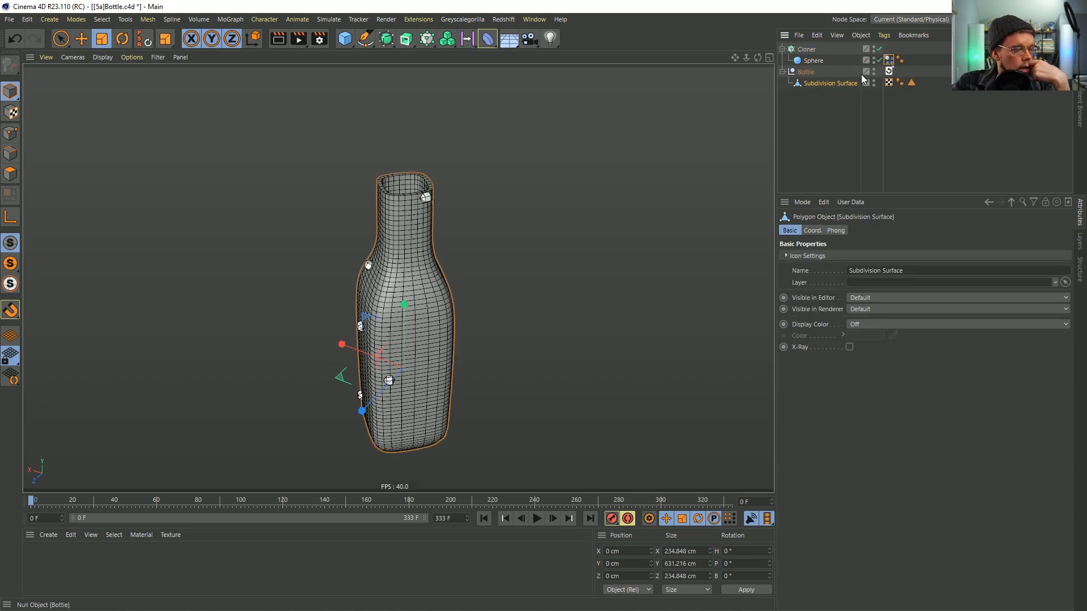
right_click(831, 83)
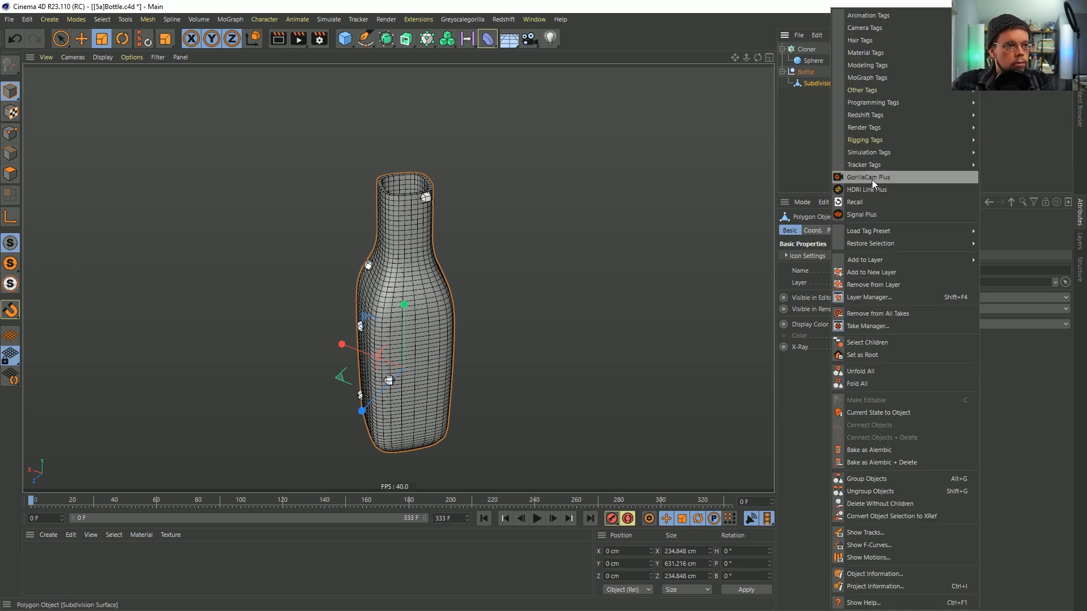
mouse_move(875, 152)
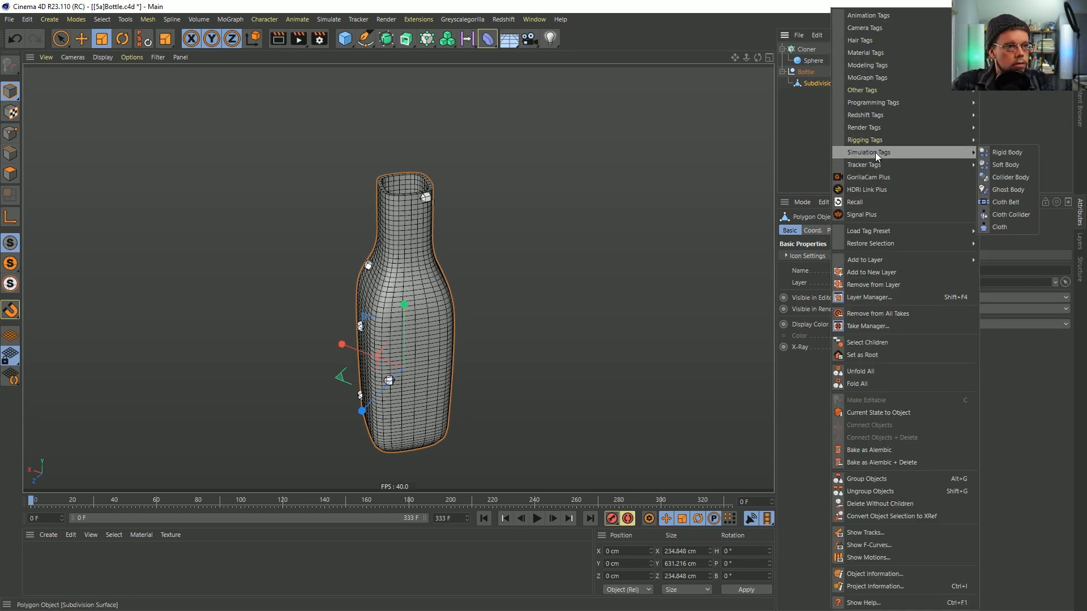
left_click(1013, 177)
left_click(887, 305)
left_click(824, 415)
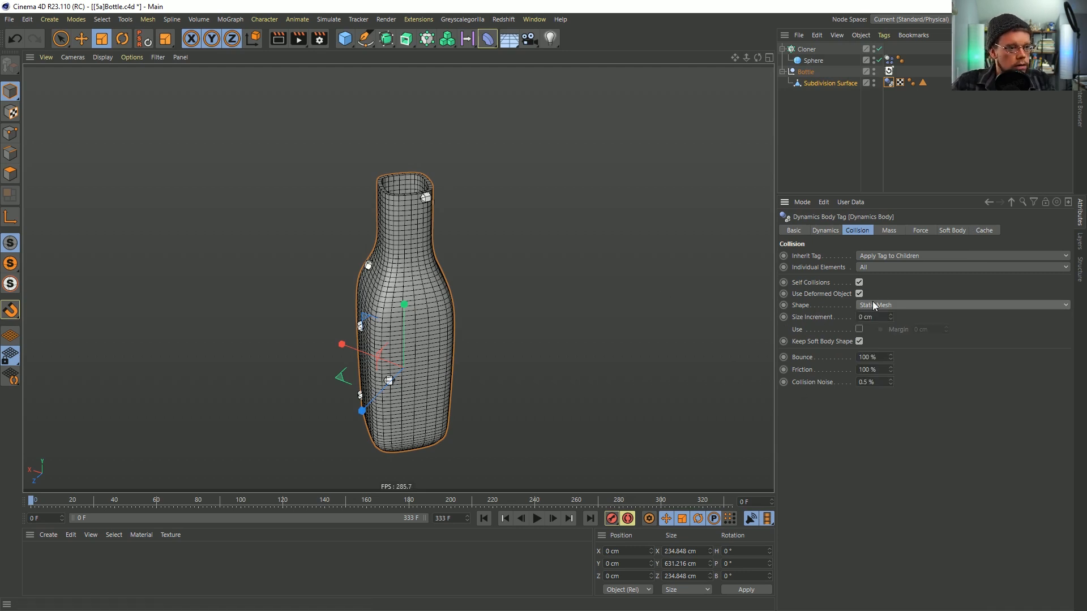
Play the dynamics simulation to check how the clones behave against the bottle, and return to frame 0
scroll(451, 348, "up", 5)
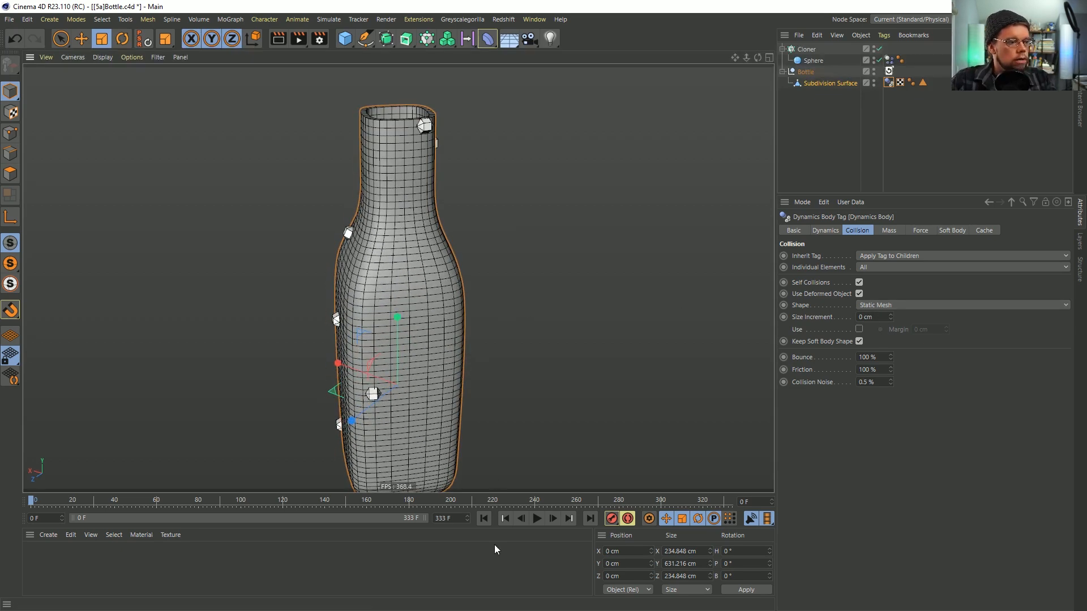
left_click(536, 519)
left_click(537, 519)
left_click(484, 519)
Scale the Sphere down to about 7 cm across and inspect the clones at the bottle's neck
left_click(809, 61)
key("t")
left_click_drag(563, 164, 383, 252)
right_click_drag(427, 189, 487, 108, "alt")
middle_click_drag(442, 100, 443, 204, "alt")
left_click_drag(444, 204, 501, 219, "alt")
right_click_drag(456, 204, 487, 187, "alt")
middle_click_drag(445, 190, 450, 255, "alt")
left_click_drag(450, 255, 250, 340, "alt")
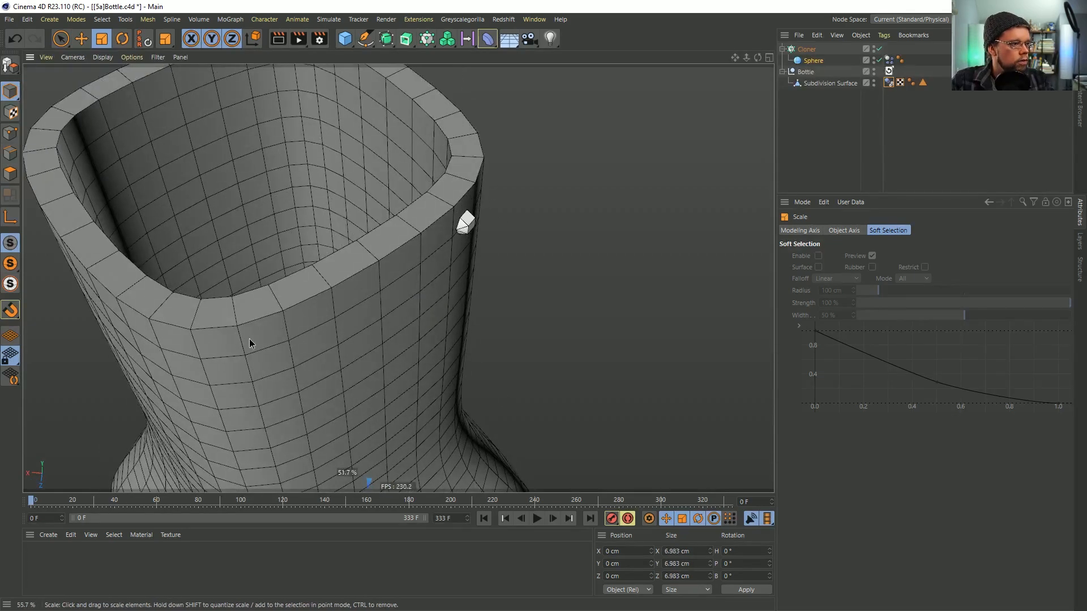
Offset the Cloner's clones by 3 cm in P.Z, testing the simulation and returning it to frame 0
left_click(807, 49)
left_click(889, 230)
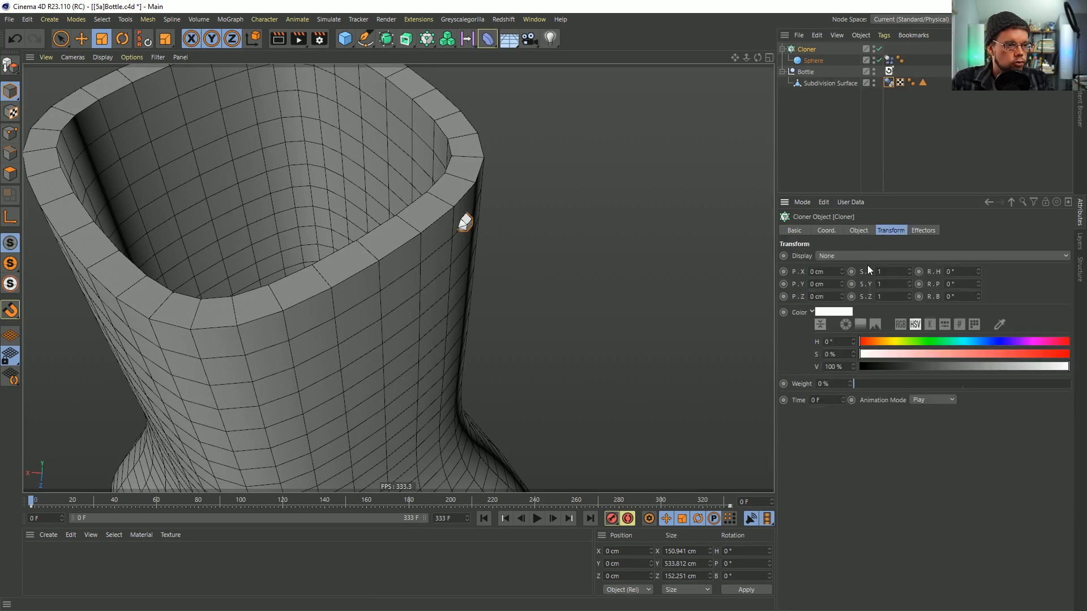
left_click(842, 295)
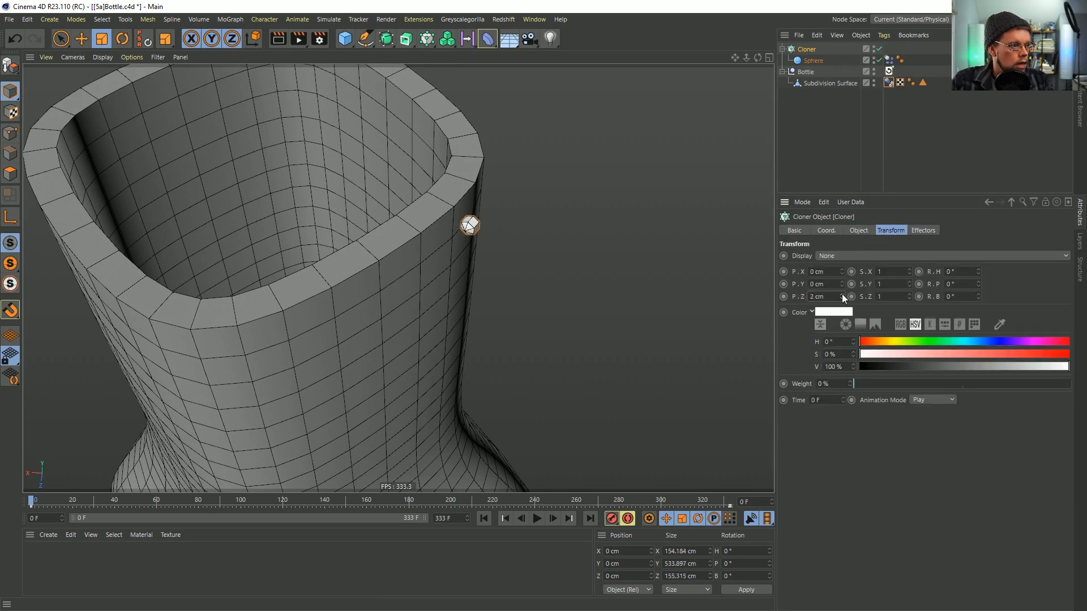
mouse_move(533, 239)
left_mouse_down("alt")
mouse_move(500, 199)
mouse_move(522, 181)
mouse_move(502, 181)
mouse_move(377, 260)
mouse_move(437, 311)
mouse_move(453, 221)
left_mouse_up("alt")
scroll(451, 266, "down", 5)
left_click(535, 518)
left_click(535, 518)
left_click(483, 518)
left_click(842, 294)
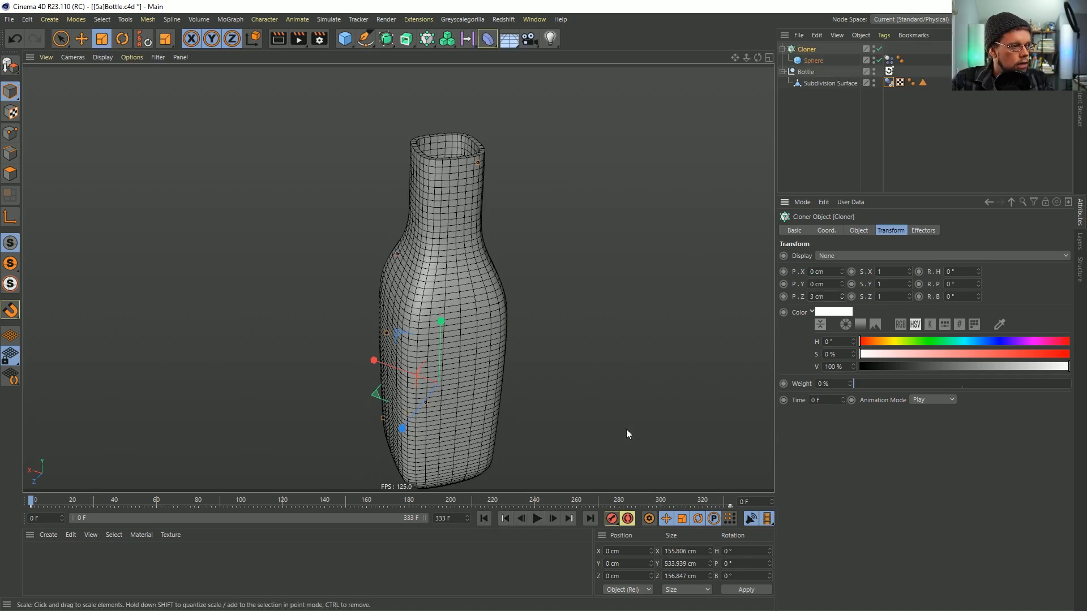
left_click(538, 519)
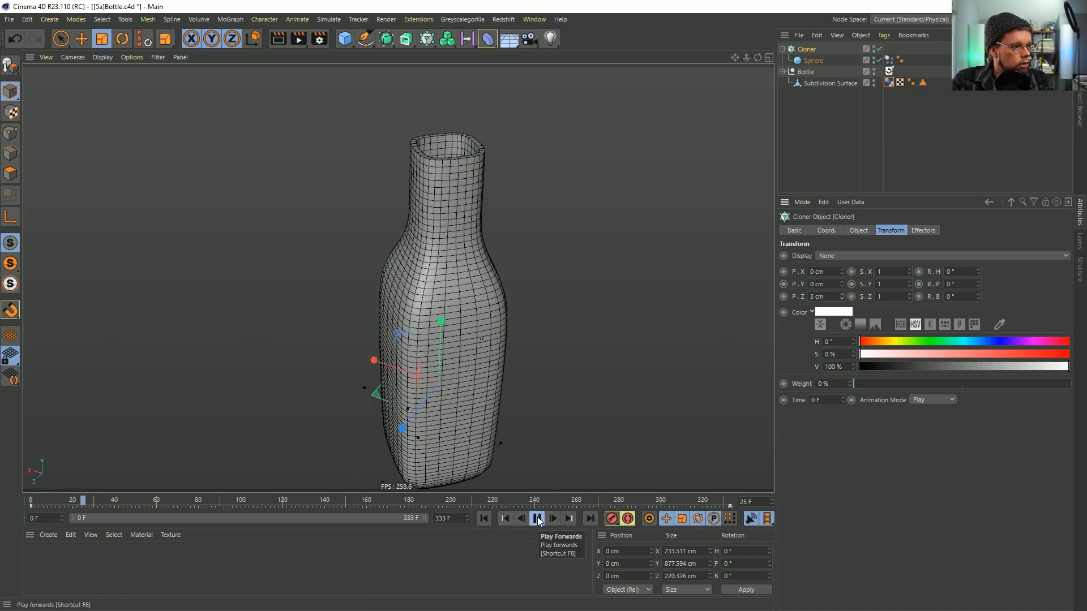
left_click(488, 517)
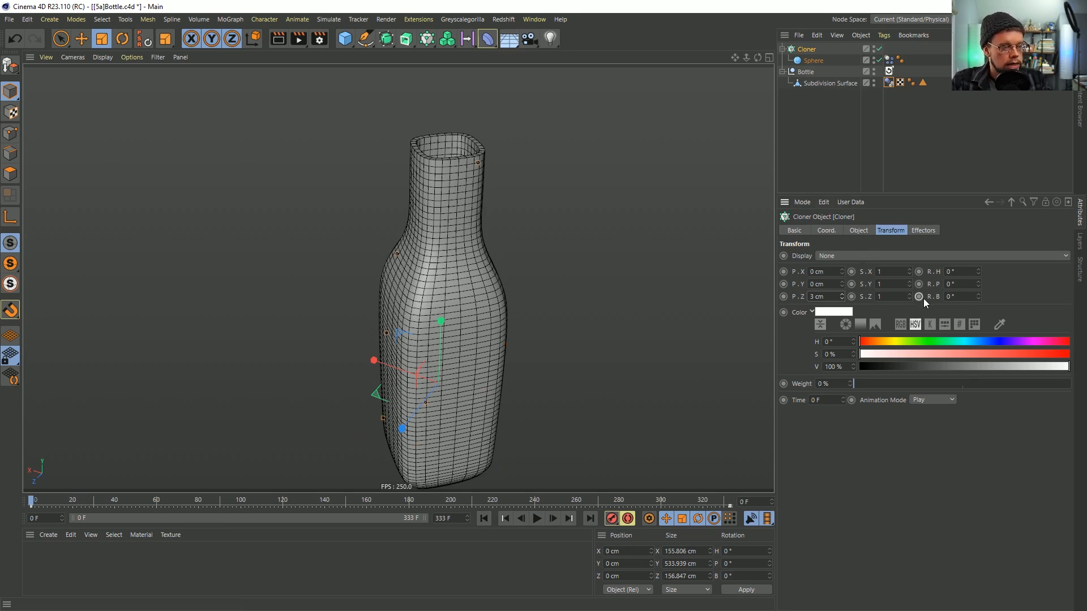
Set the gravity in the project's dynamics settings to 0 cm
key("ctrl+d")
double_click(877, 335)
type("0")
key("Return")
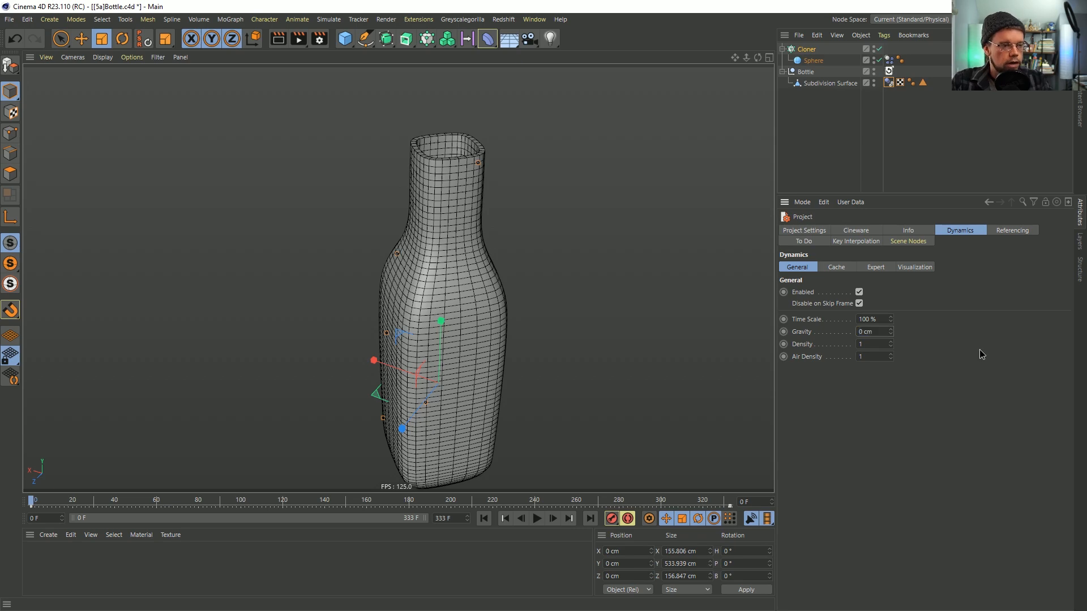
Add a MoGraph Weightmap tag to the Subdivision Surface mesh and enable Use Fields on it
right_click_drag(470, 170, 425, 194, "alt")
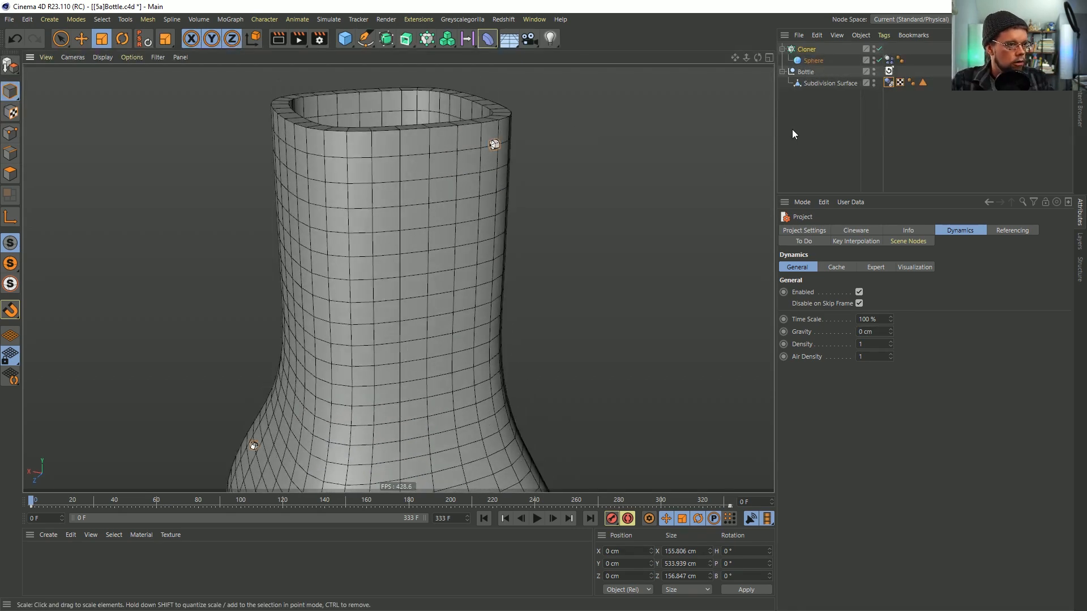
right_click_drag(509, 245, 482, 335, "alt")
middle_click_drag(482, 335, 510, 187, "alt")
right_click_drag(511, 187, 476, 244, "alt")
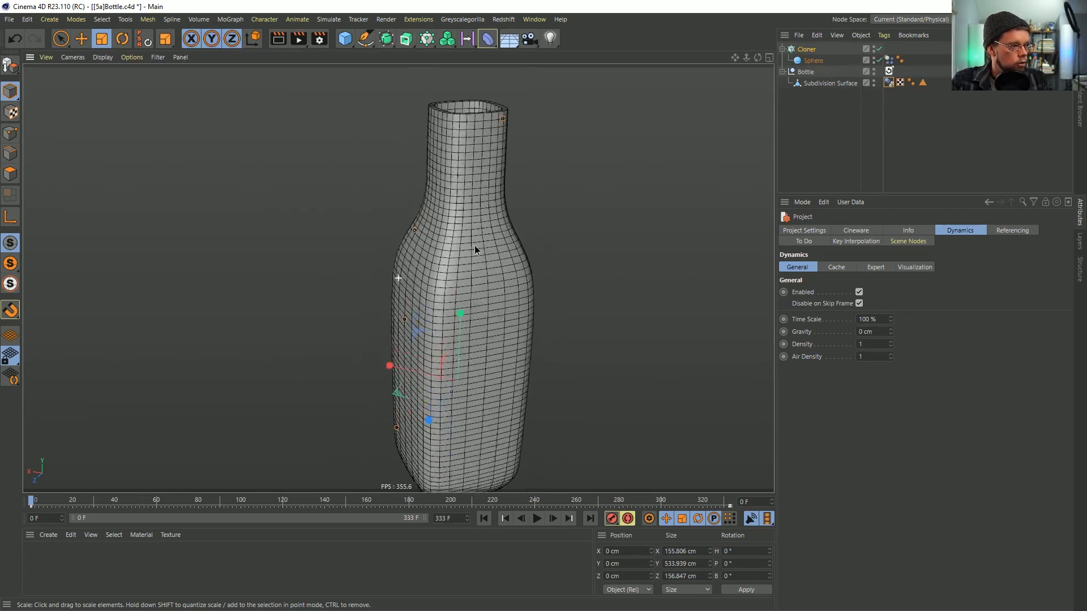
left_click(826, 83)
right_click(826, 84)
mouse_move(869, 153)
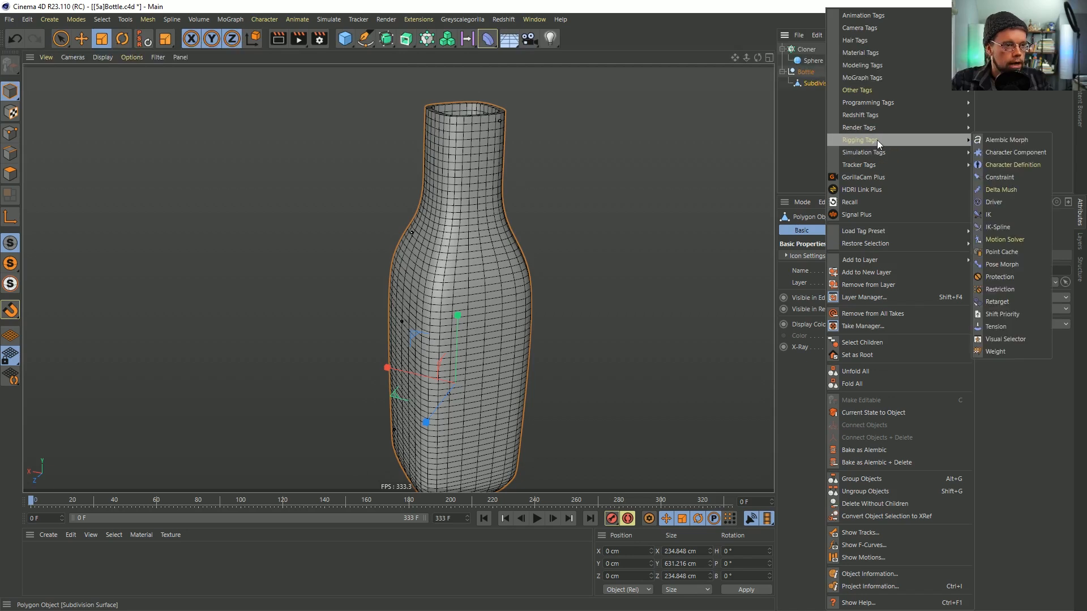
mouse_move(882, 78)
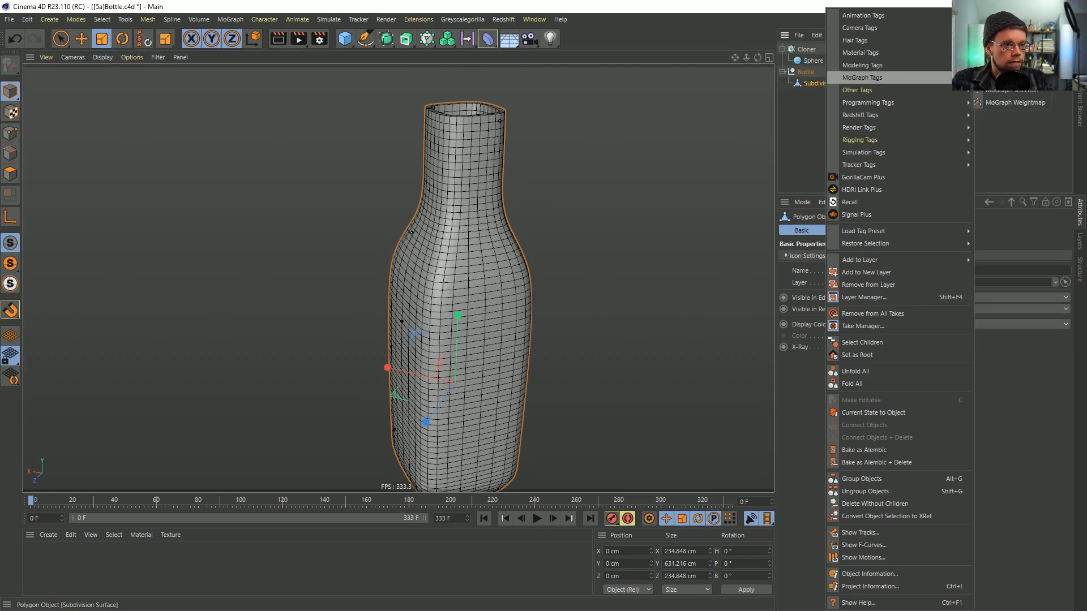
left_click(1029, 102)
left_click(889, 83)
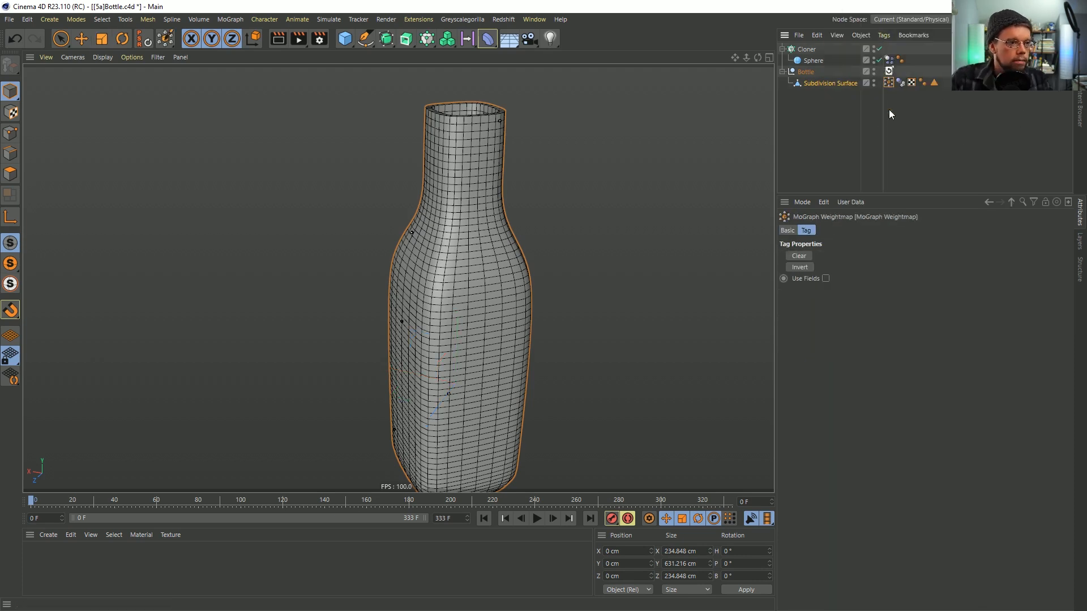
left_click(825, 278)
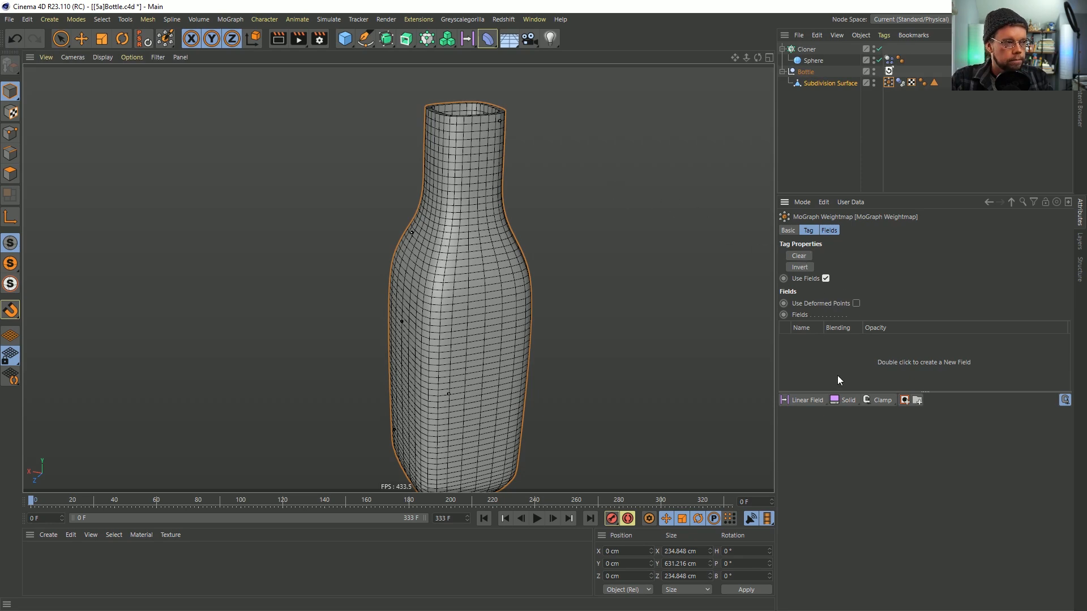
Move the MoGraph Weightmap tag onto the Cloner, play the simulation and return it to frame 0
scroll(691, 112, "up", 8)
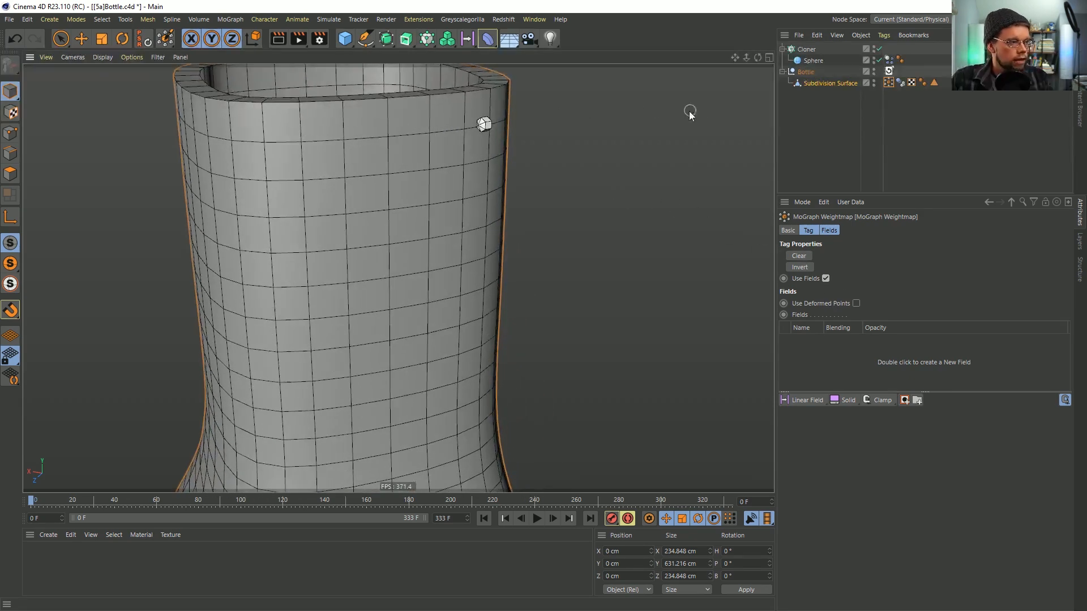
scroll(406, 291, "down", 5)
left_click_drag(887, 84, 889, 49)
left_click_drag(474, 210, 472, 286, "alt")
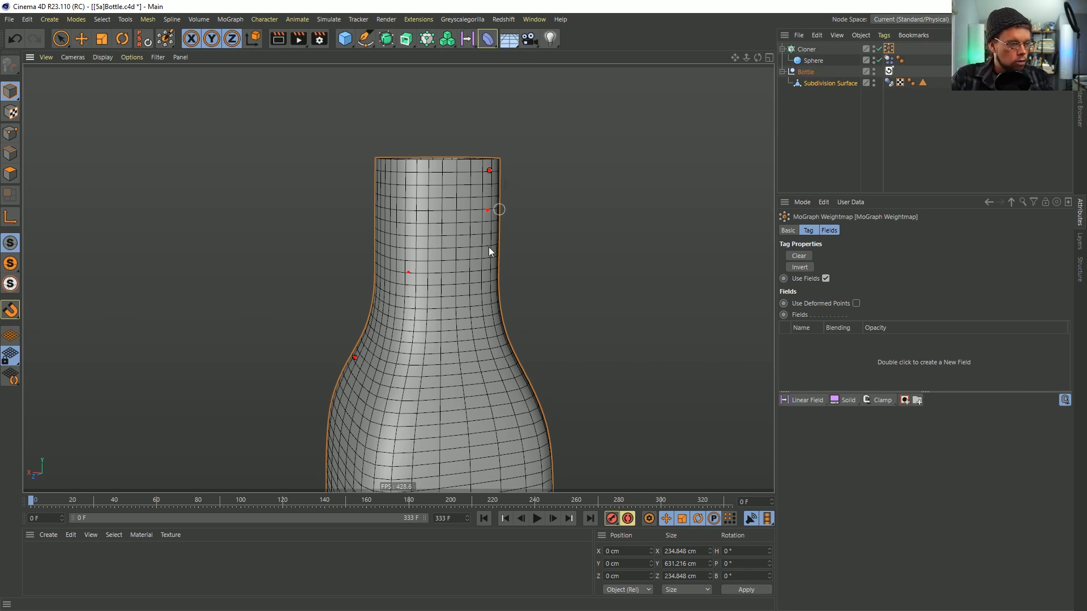
left_click(537, 519)
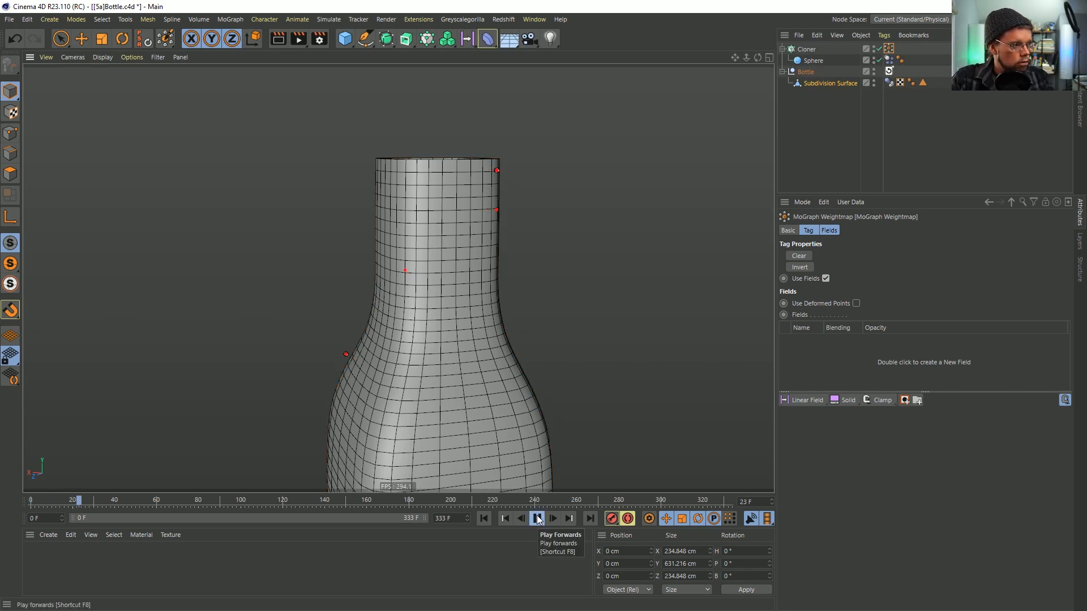
left_click(537, 520)
left_click(484, 519)
Set the project dynamics' collision margin to 0.1 cm, play the simulation and return it to frame 0
scroll(486, 169, "up", 10)
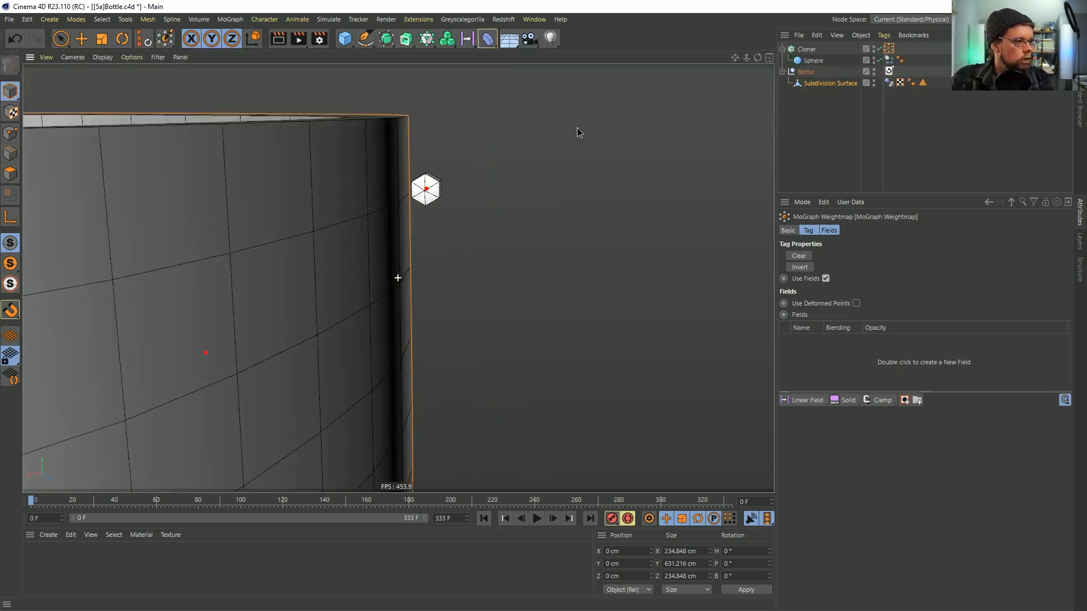
left_click_drag(579, 132, 590, 126, "alt")
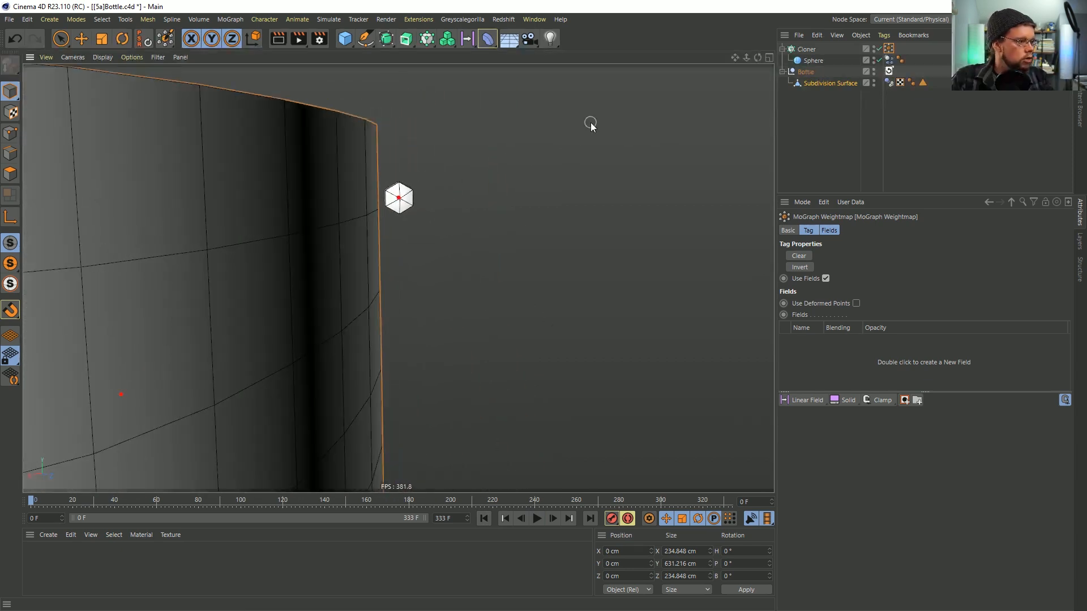
key("ctrl+d")
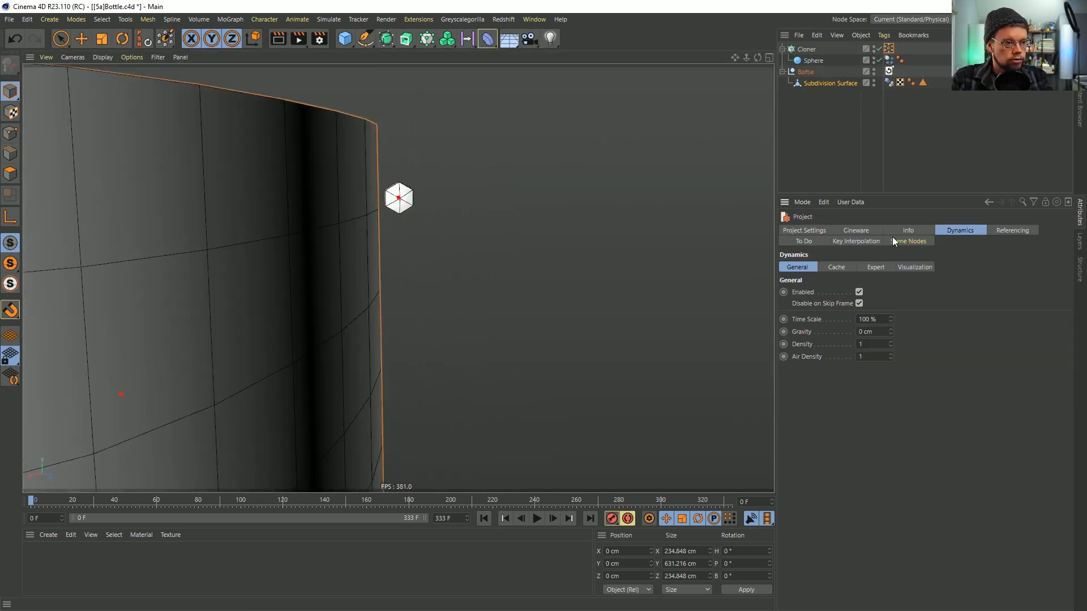
left_click(874, 268)
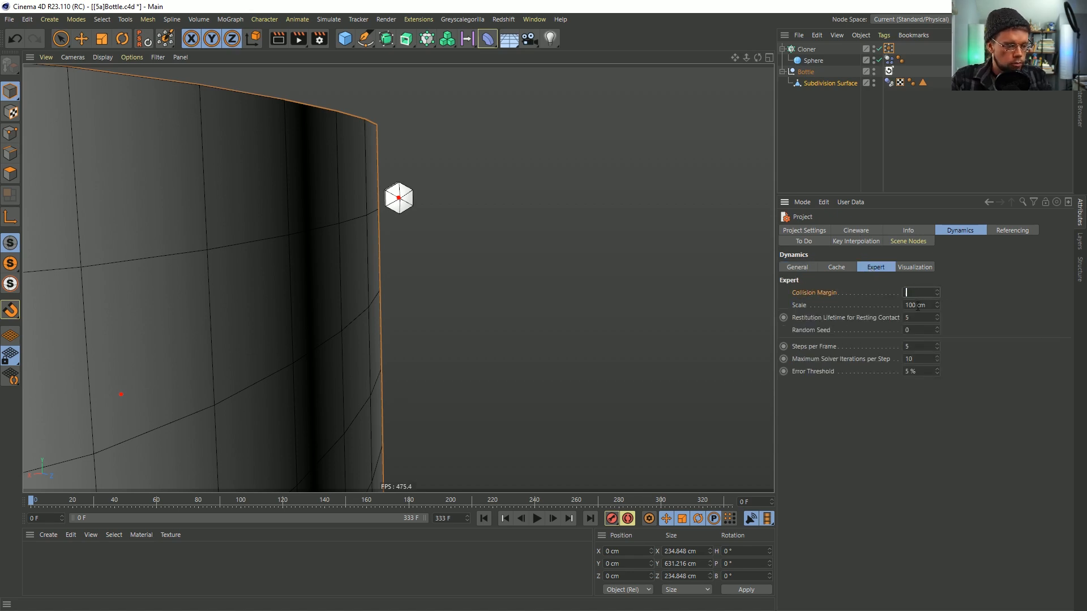
left_click(536, 518)
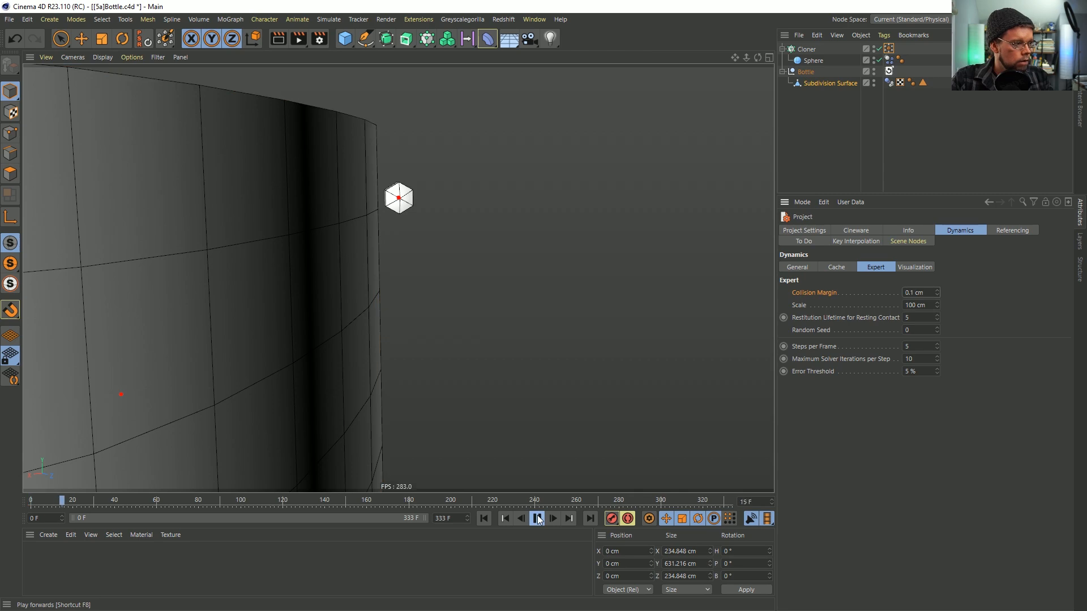
left_click(485, 519)
Add a Freeze layer to the fields of the Cloner's MoGraph Weightmap tag and set its blending to Add
left_click_drag(398, 277, 317, 272, "alt")
right_click_drag(452, 217, 382, 246, "alt")
right_click_drag(477, 243, 452, 236, "alt")
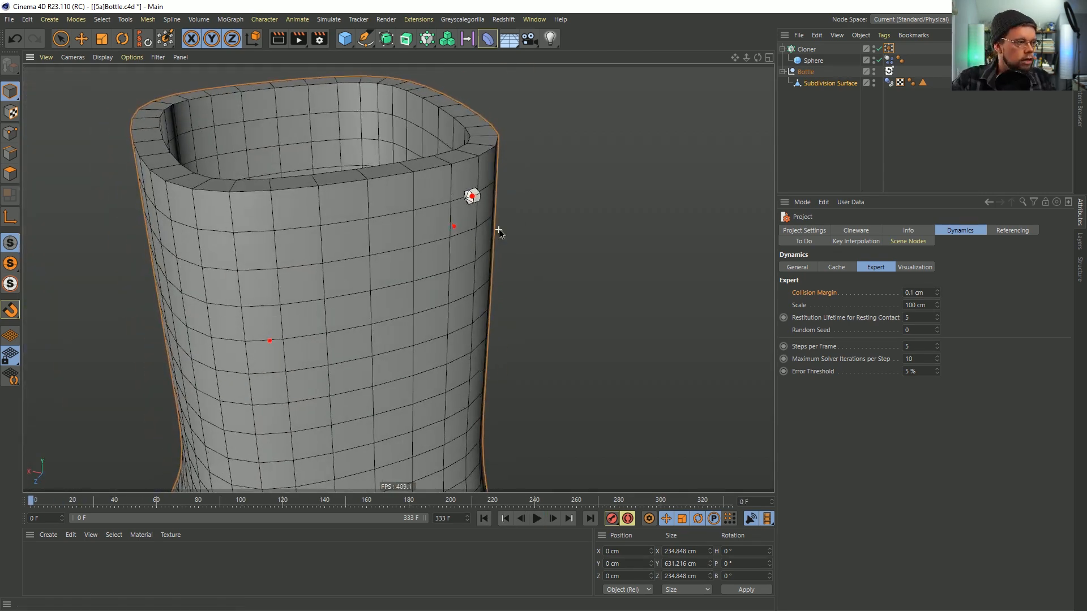
left_click_drag(500, 233, 461, 213, "alt")
middle_click_drag(461, 215, 423, 246, "alt")
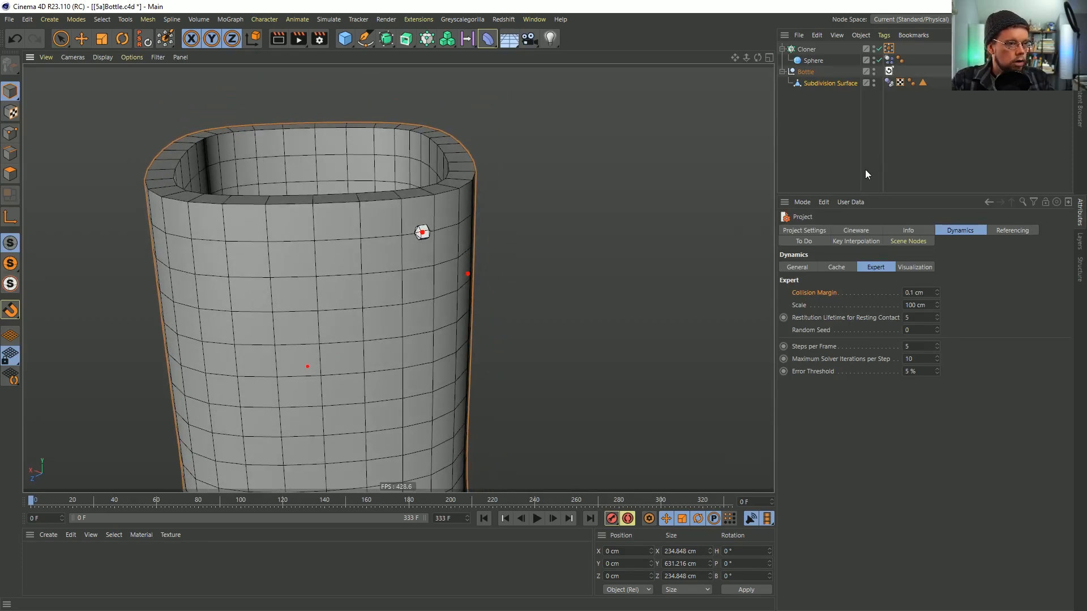
left_click(889, 48)
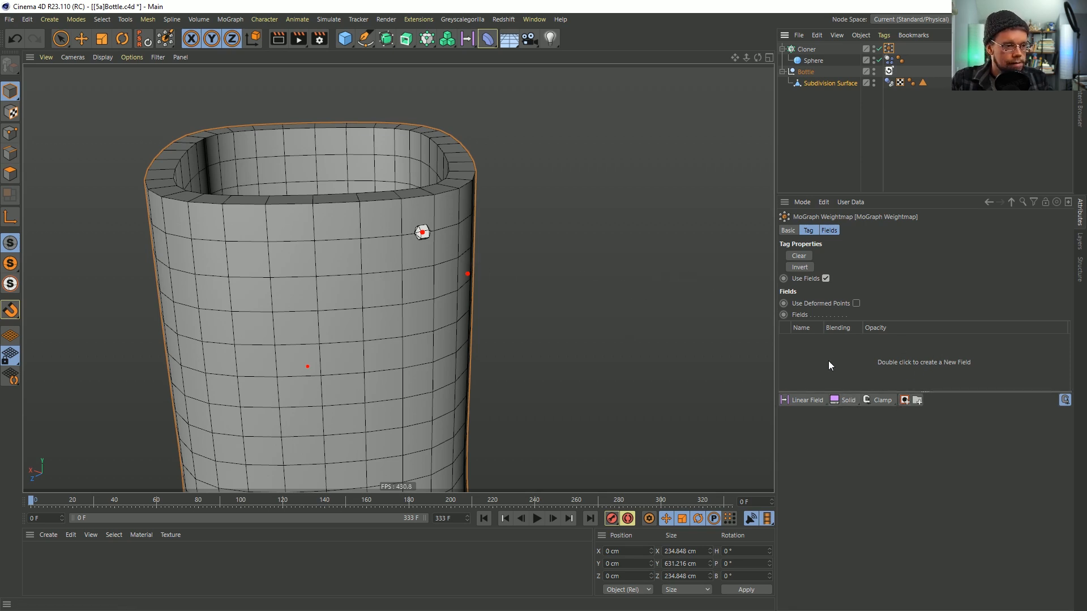
right_click(810, 371)
left_click(809, 371)
left_click(815, 400)
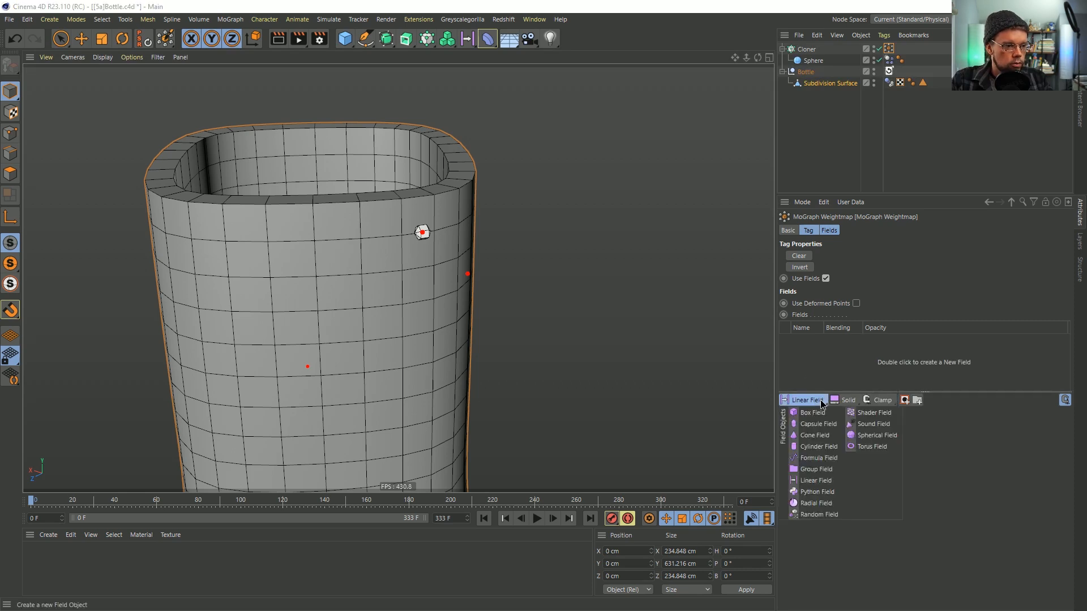
left_click(840, 401)
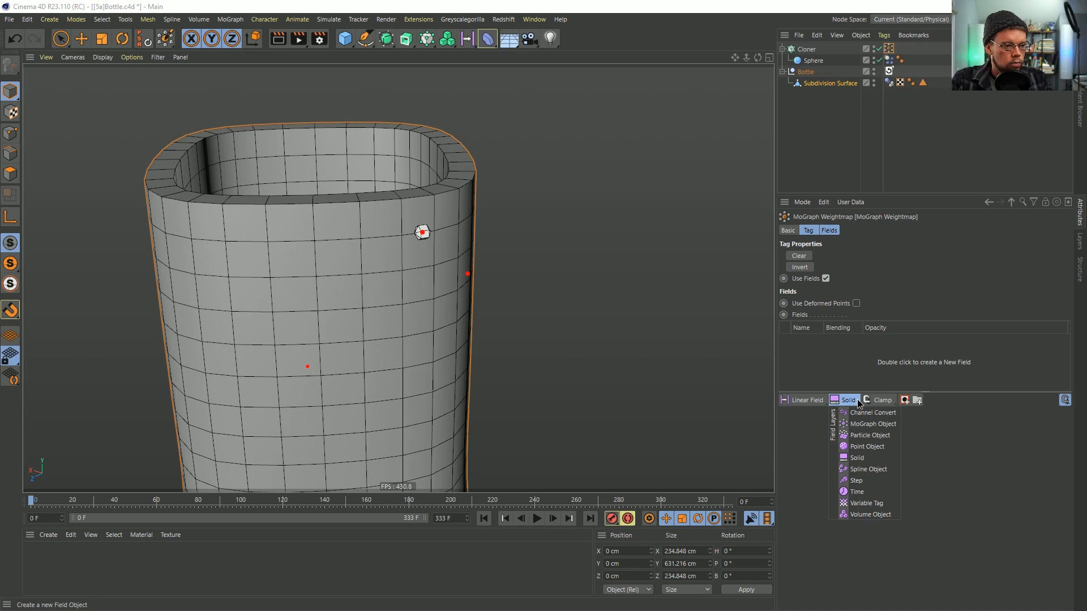
left_click(876, 401)
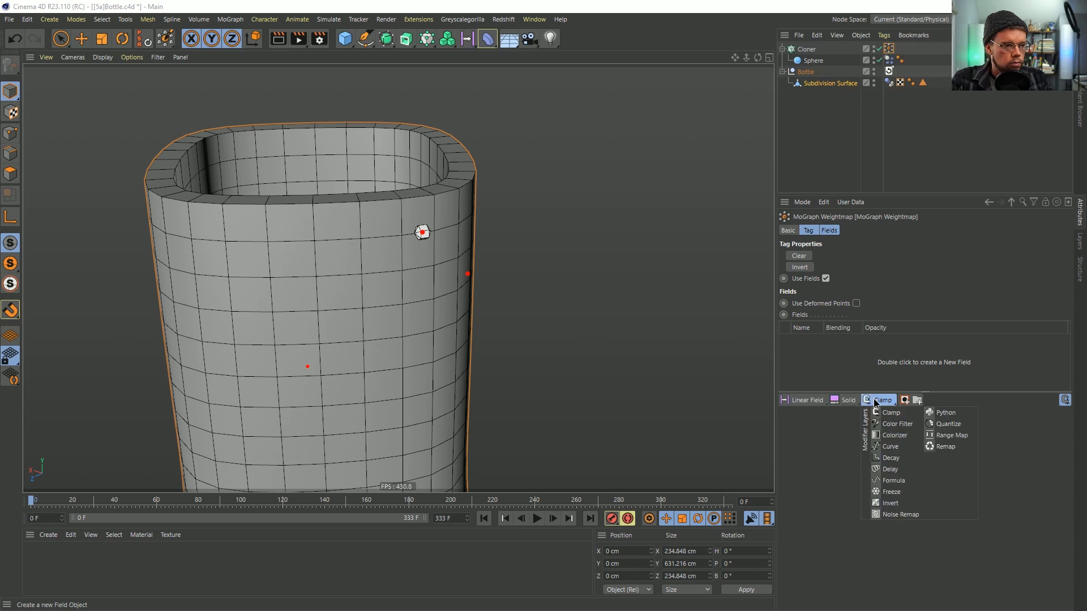
left_click(894, 490)
left_click(855, 341)
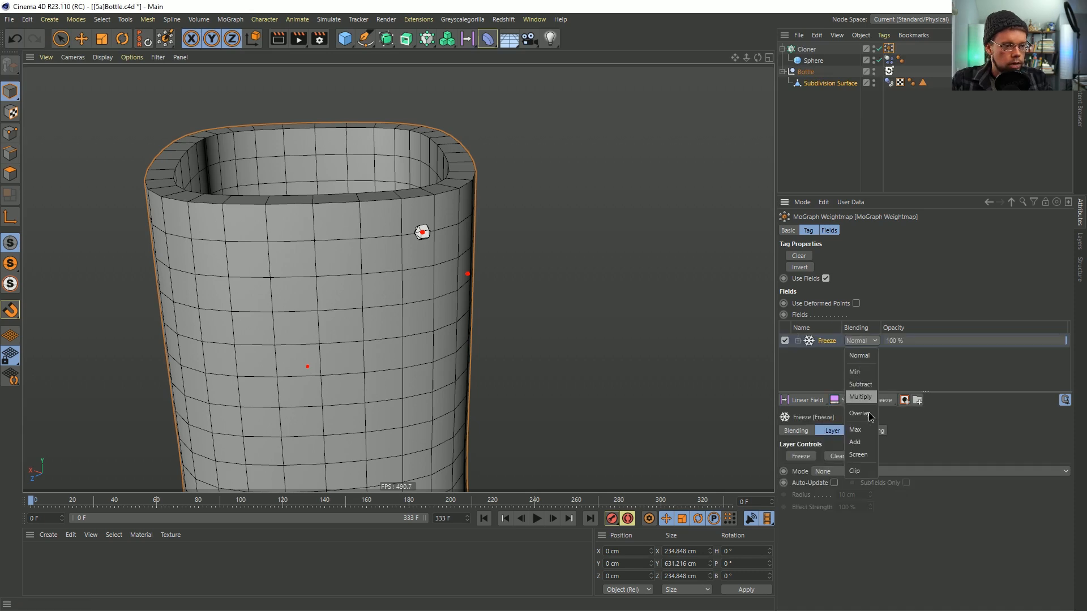
left_click(868, 440)
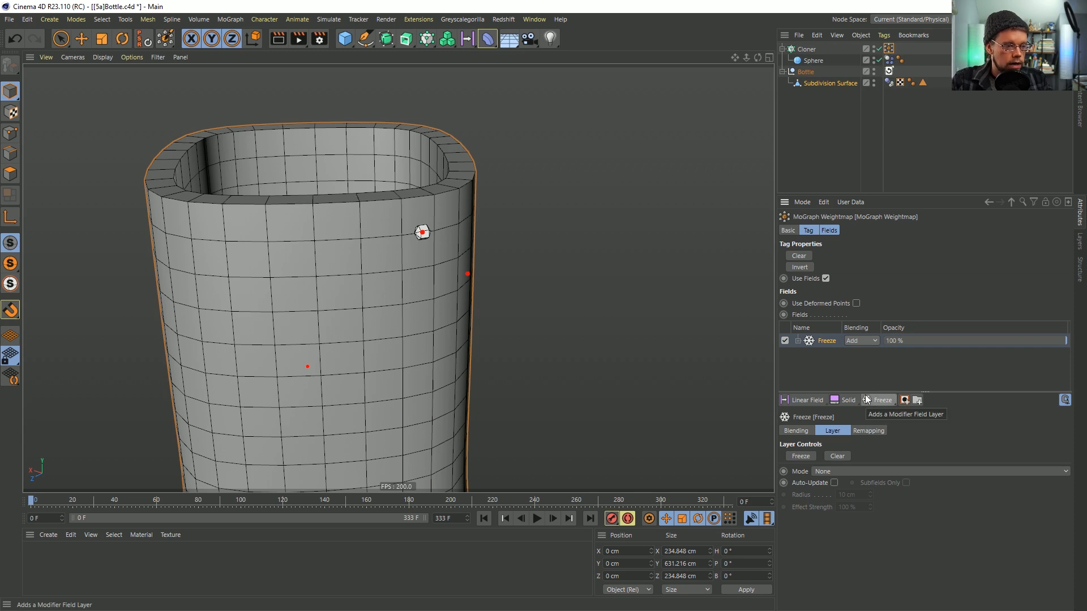
Set the Freeze layer's mode to Max and its radius to 0.1 cm
left_click(842, 470)
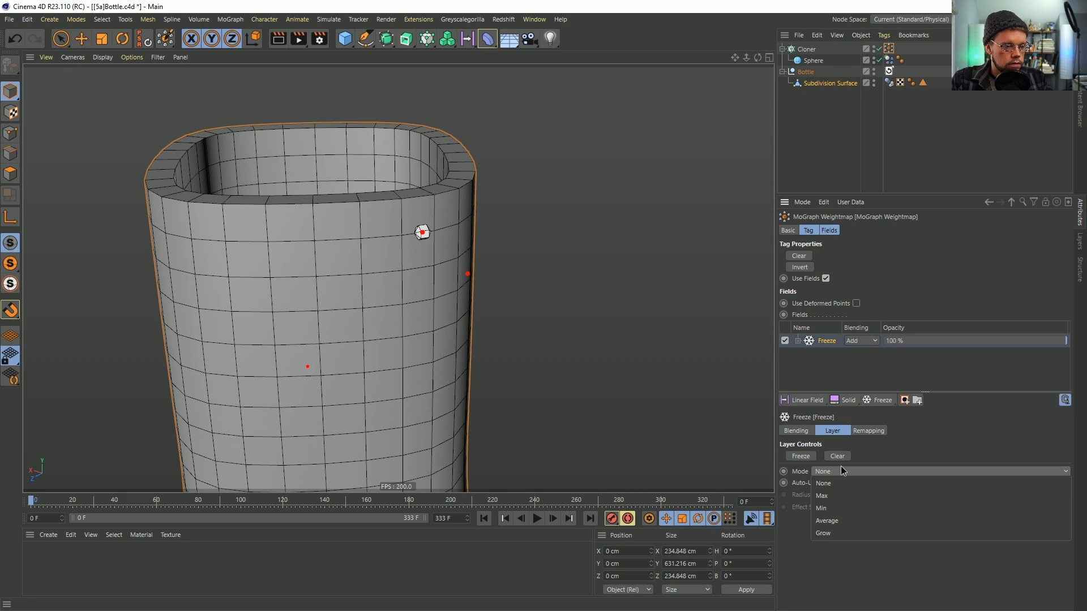
left_click(842, 520)
left_click(834, 471)
left_click(832, 496)
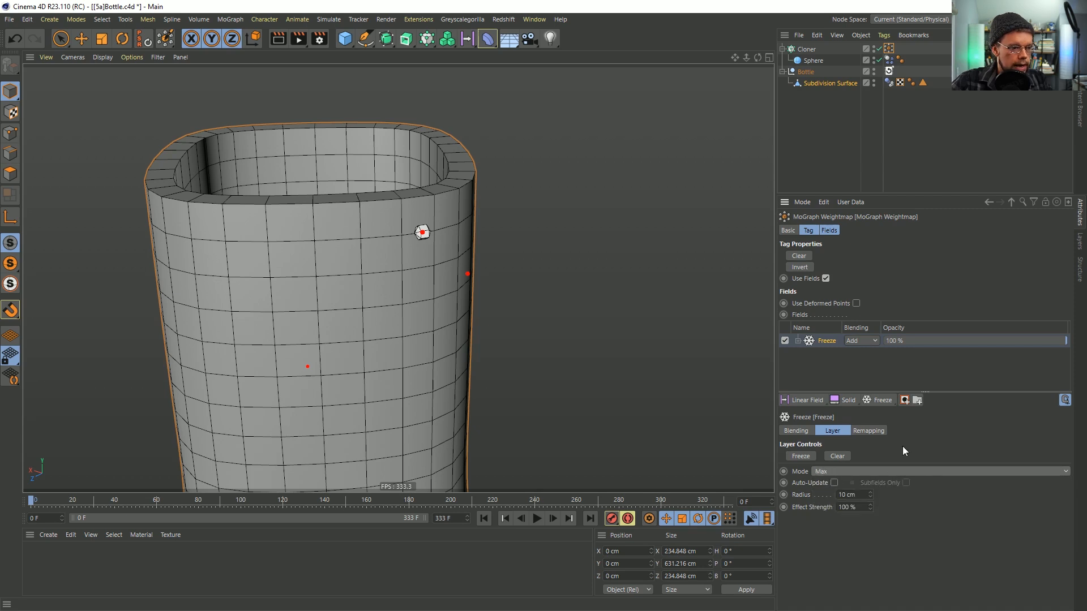
left_click(866, 494)
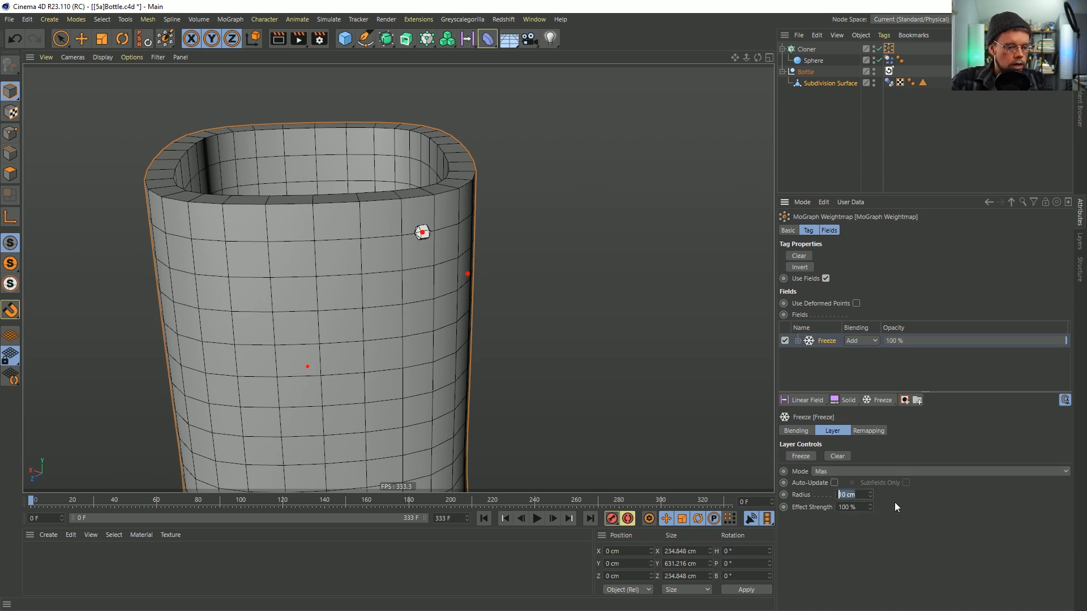
type("0")
key("Return")
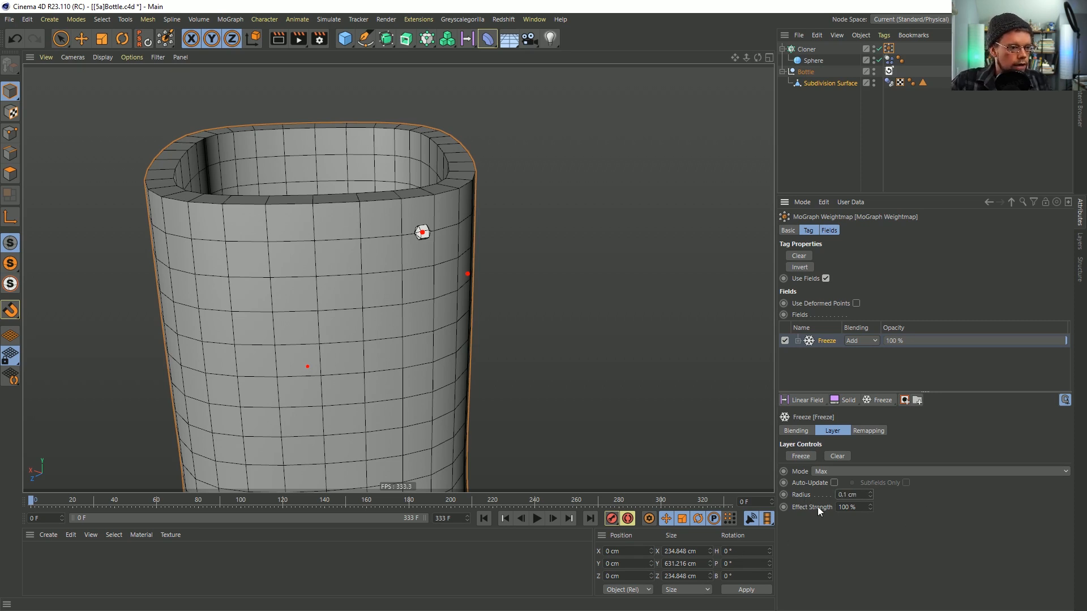
Play the simulation and add a Solid layer below the Freeze layer with Normal blending
left_click(535, 518)
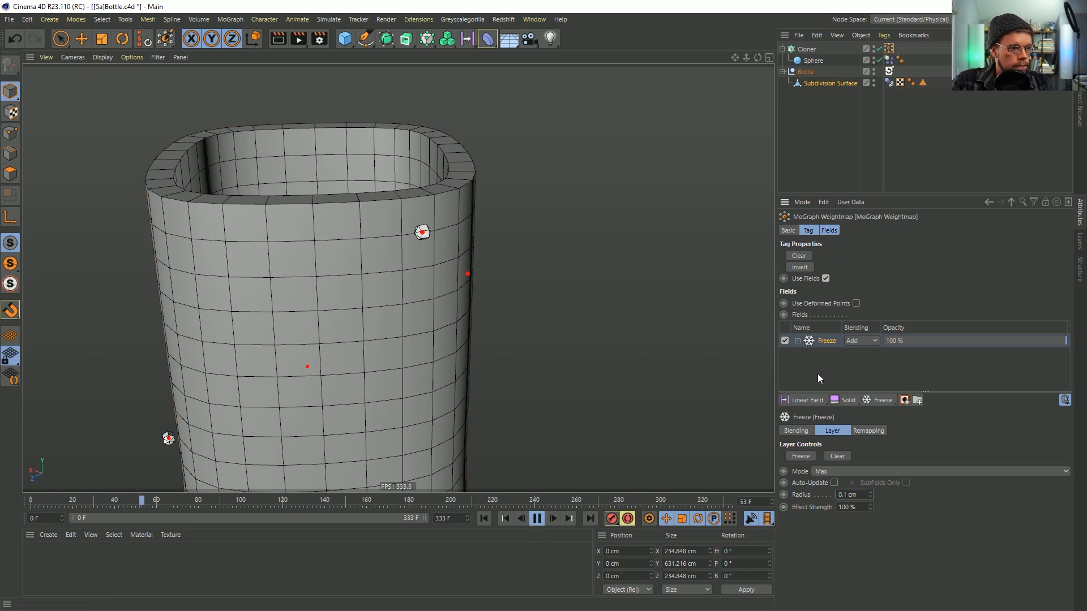
left_click(838, 401)
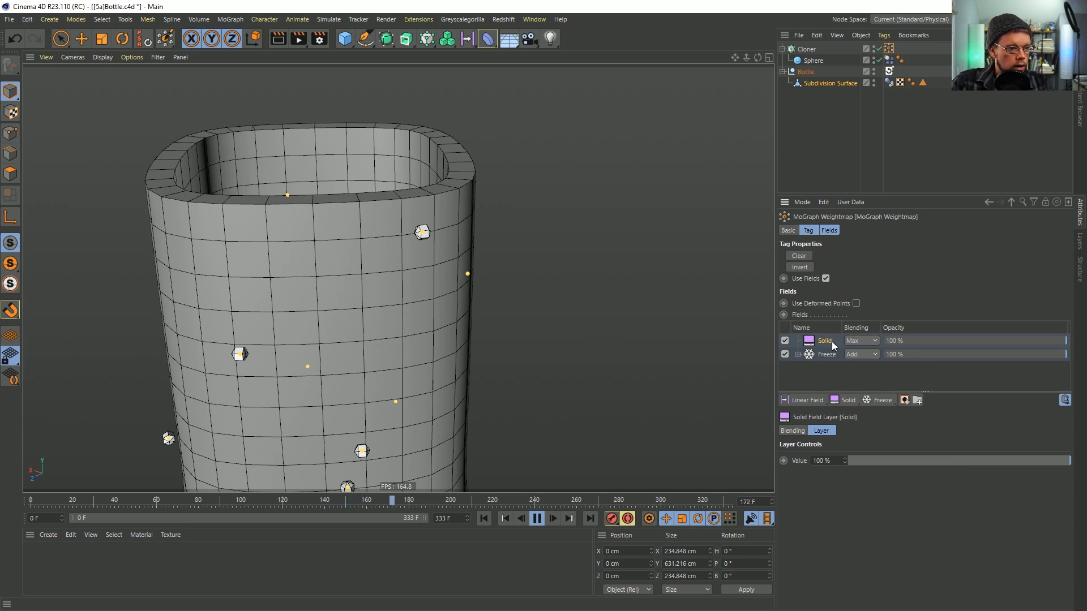
left_click_drag(824, 341, 828, 360)
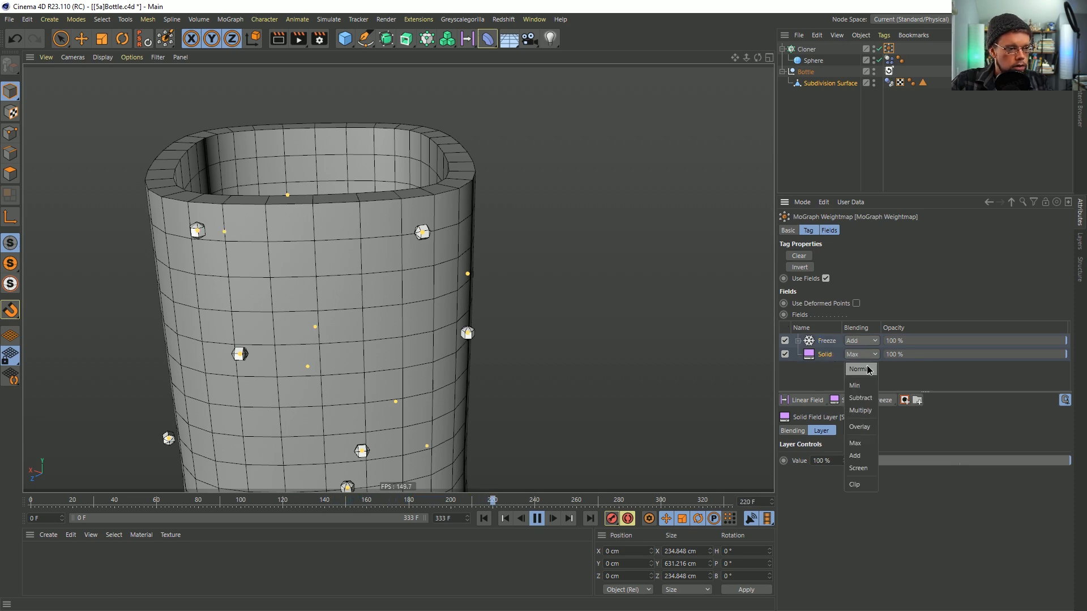
Set the Solid layer's value to 5 % and raise it to 51 % while the simulation plays
double_click(820, 460)
type("54")
key("Return")
type("5")
key("Return")
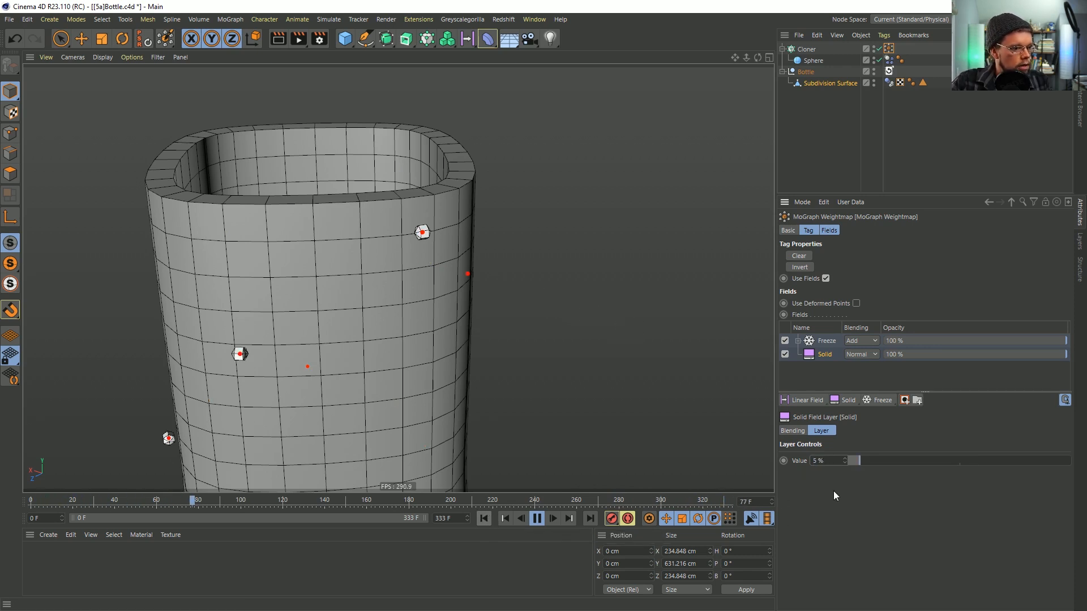
left_click(920, 460)
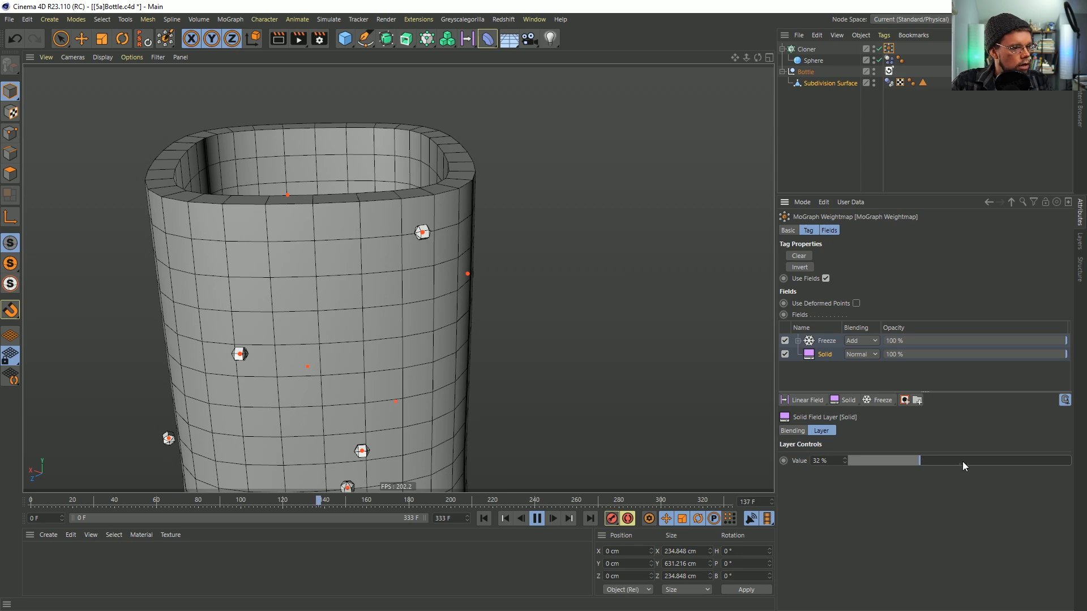
scroll(422, 235, "up", 10)
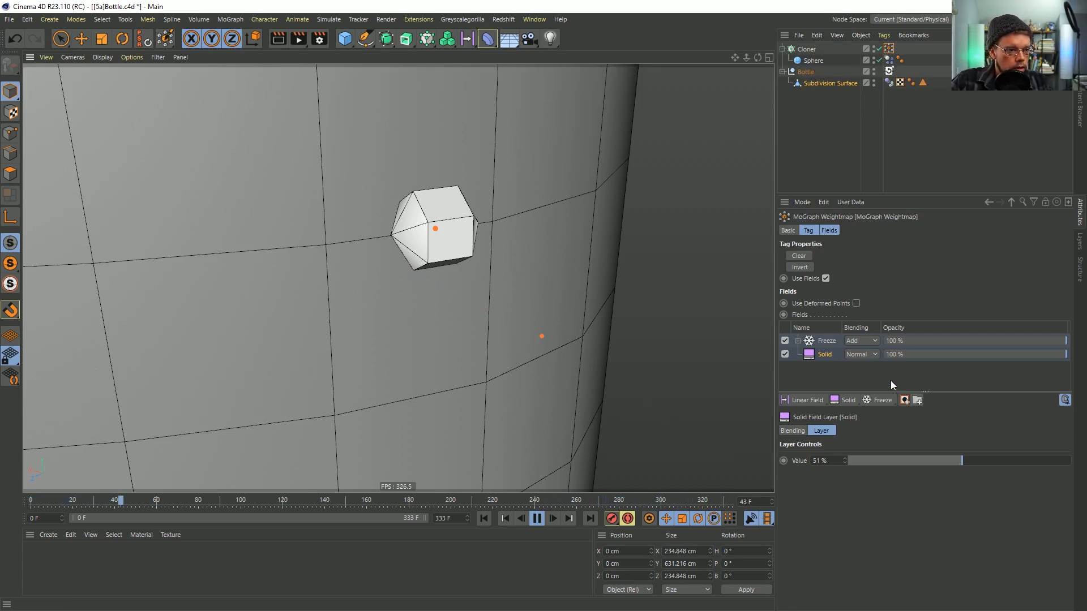
Try the Solid layer above the Freeze layer, with Solid blending set to Add and Freeze blending to Normal
left_click(839, 340)
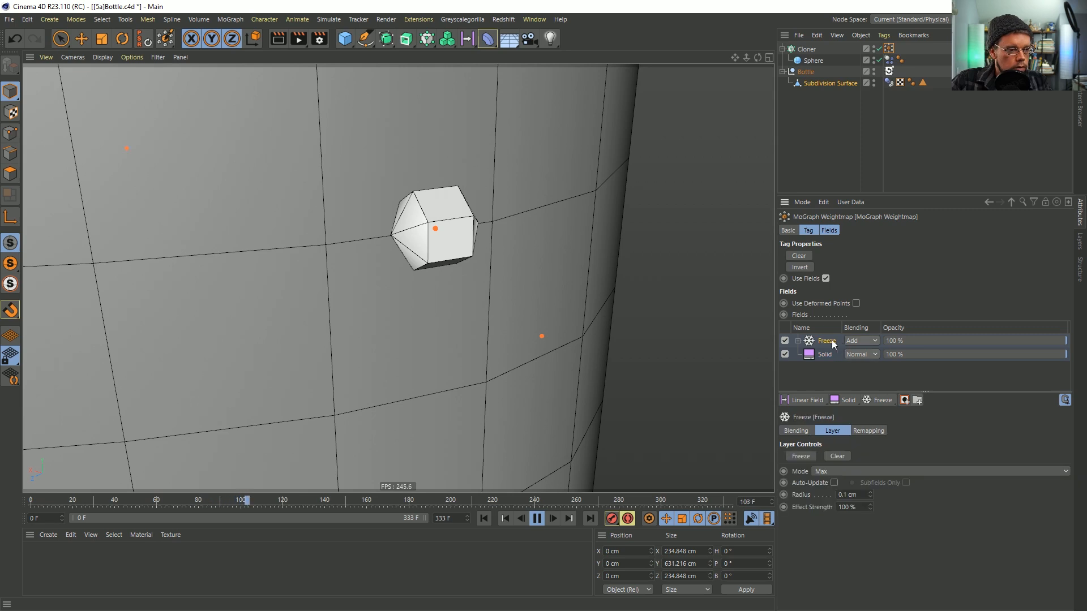
left_click(798, 340)
left_click(798, 341)
left_click_drag(825, 352, 823, 340)
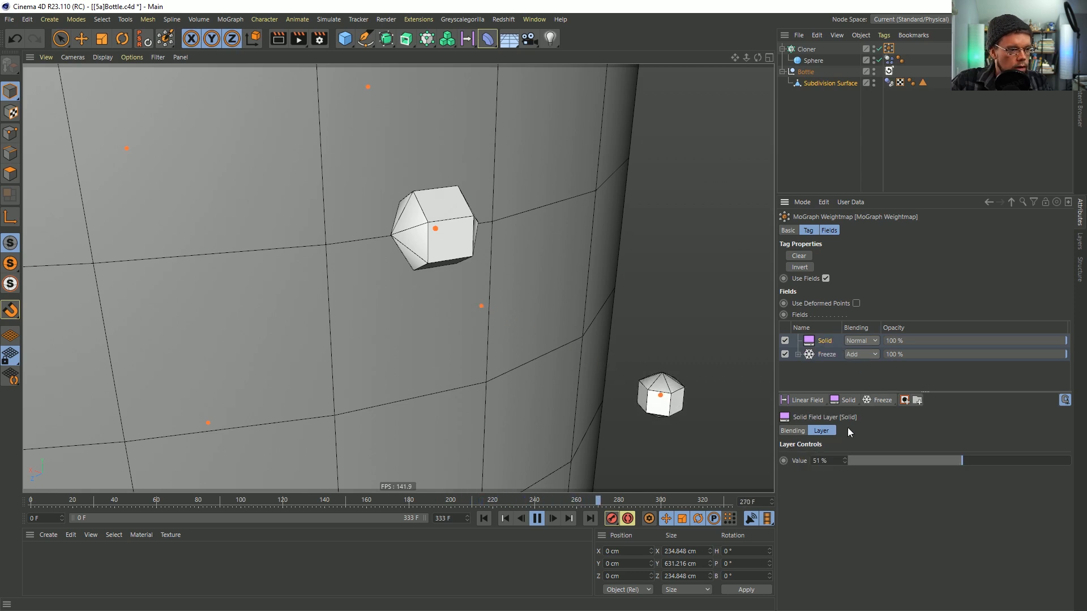
left_click(861, 341)
left_click(861, 442)
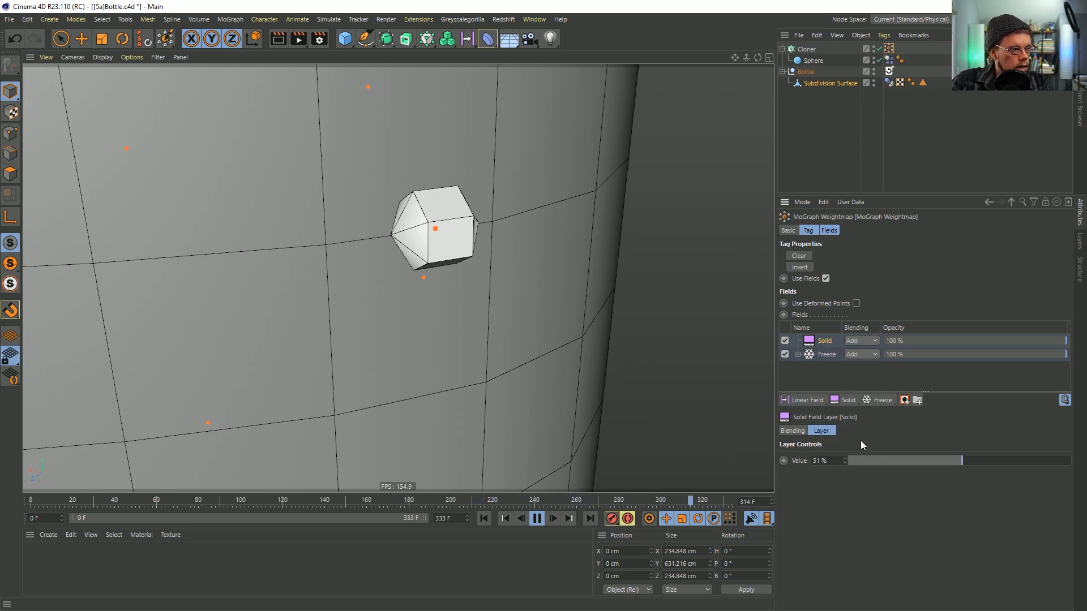
left_click(845, 355)
left_click(857, 370)
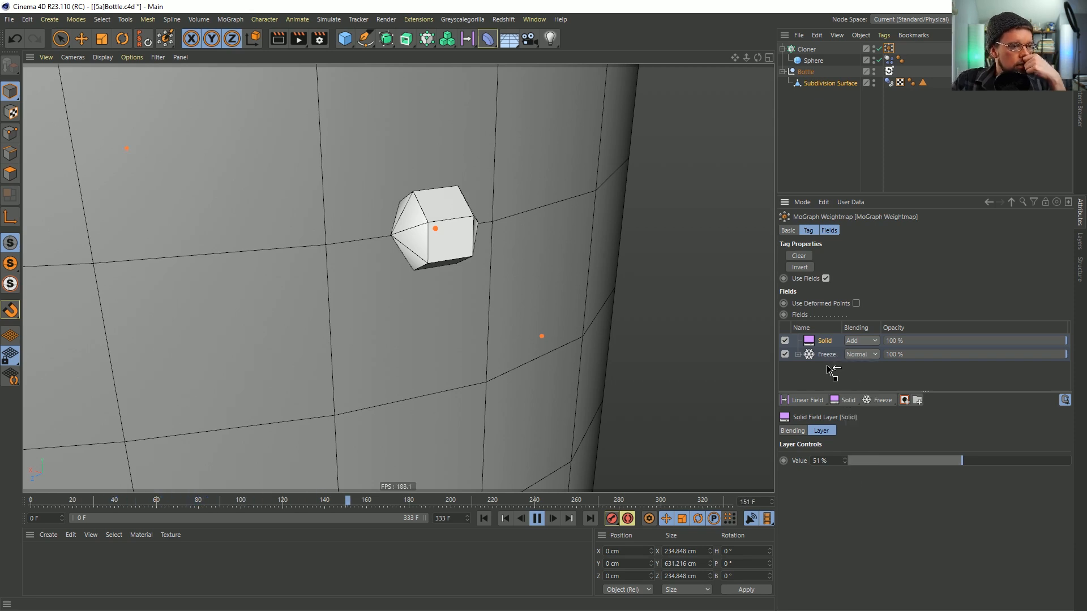
Move the Solid layer back below Freeze with Normal blending and set the Freeze layer's blending to Add
left_click(860, 355)
left_click(865, 368)
left_click(861, 340)
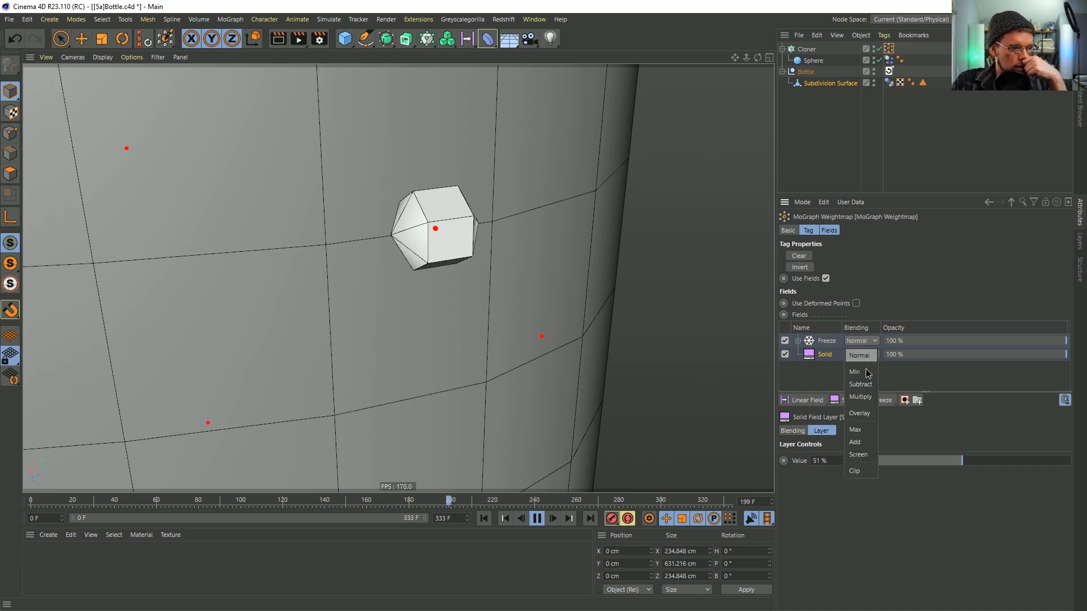
left_click(868, 444)
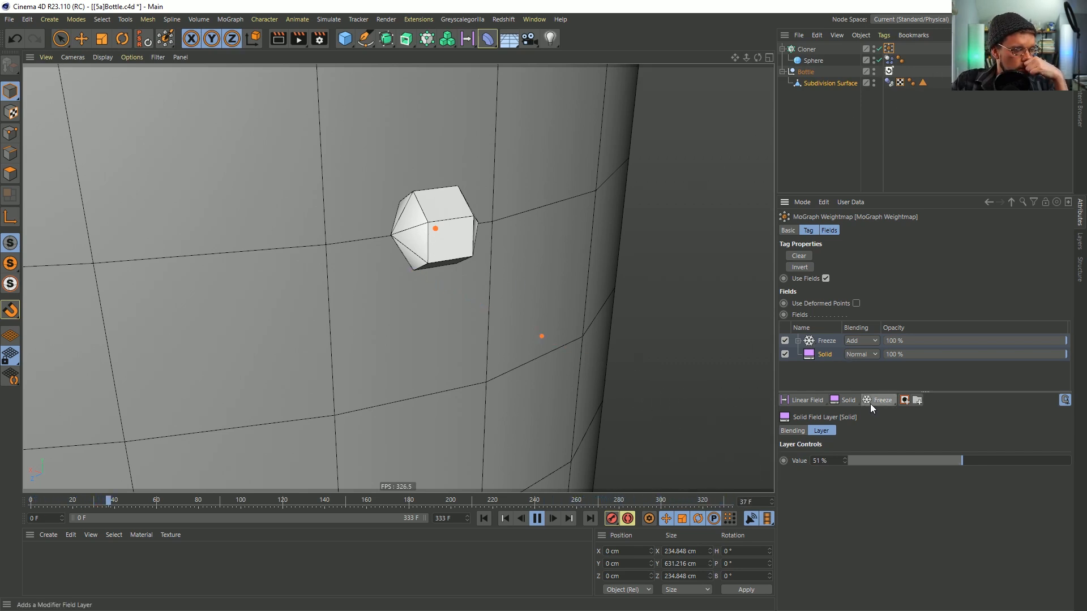
Duplicate the Solid layer so one copy sits above the Freeze layer with Add blending
mouse_move(825, 355)
left_mouse_down()
mouse_move(830, 335)
mouse_move(835, 367)
left_mouse_up()
left_click(859, 342)
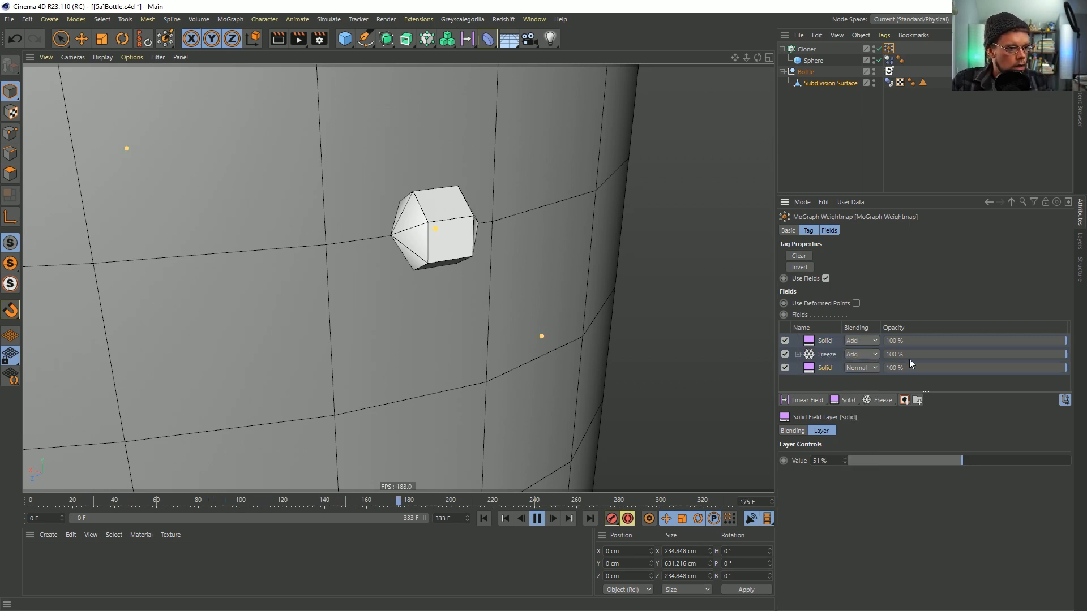
Try a 5.5 % opacity on the upper Solid layer and return it to 100 %
double_click(893, 342)
type("5.5")
left_click_drag(908, 341, 1084, 342)
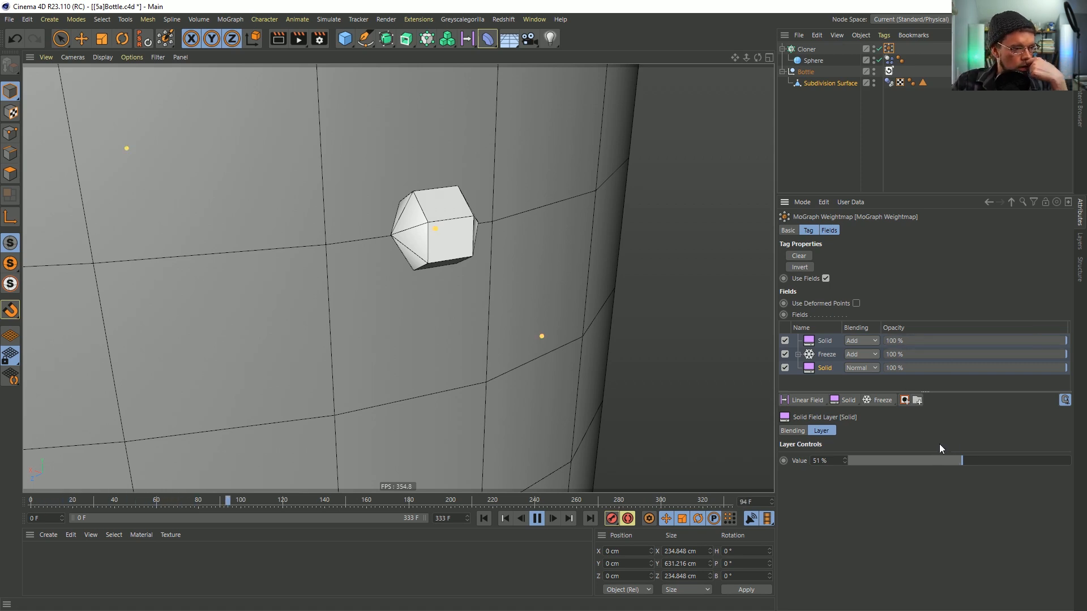
Set the value of both the lower and the upper Solid layers to 15 % while replaying the simulation
left_click(881, 462)
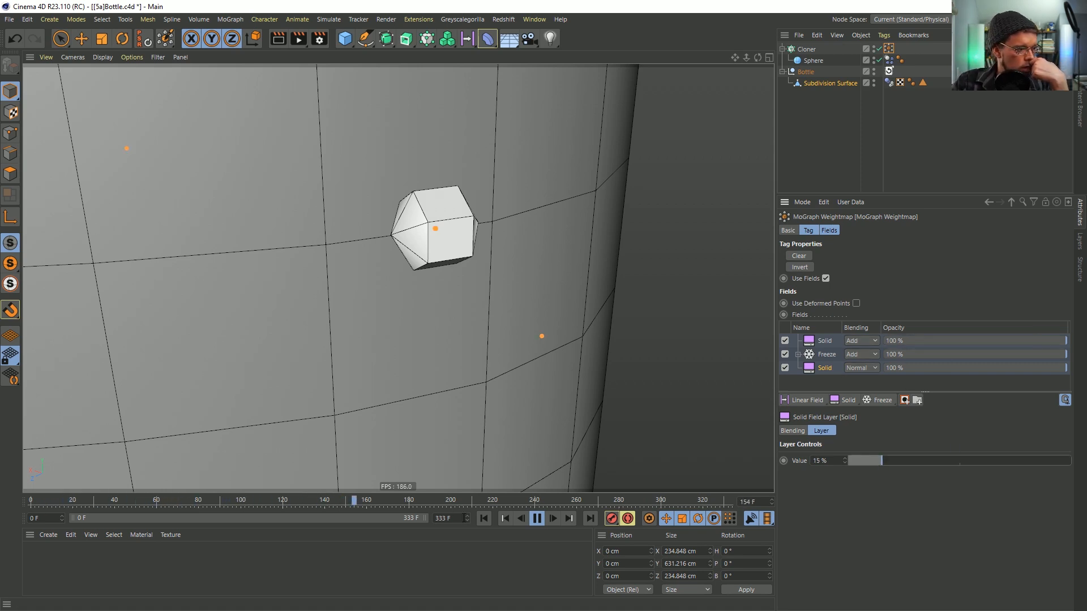
left_click(483, 518)
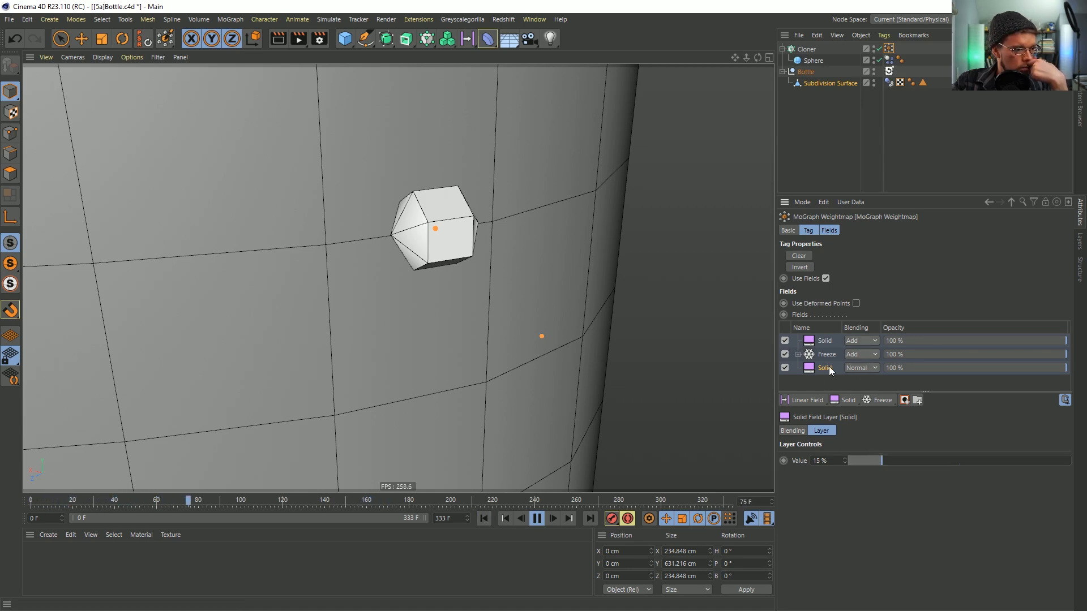
left_click(827, 343)
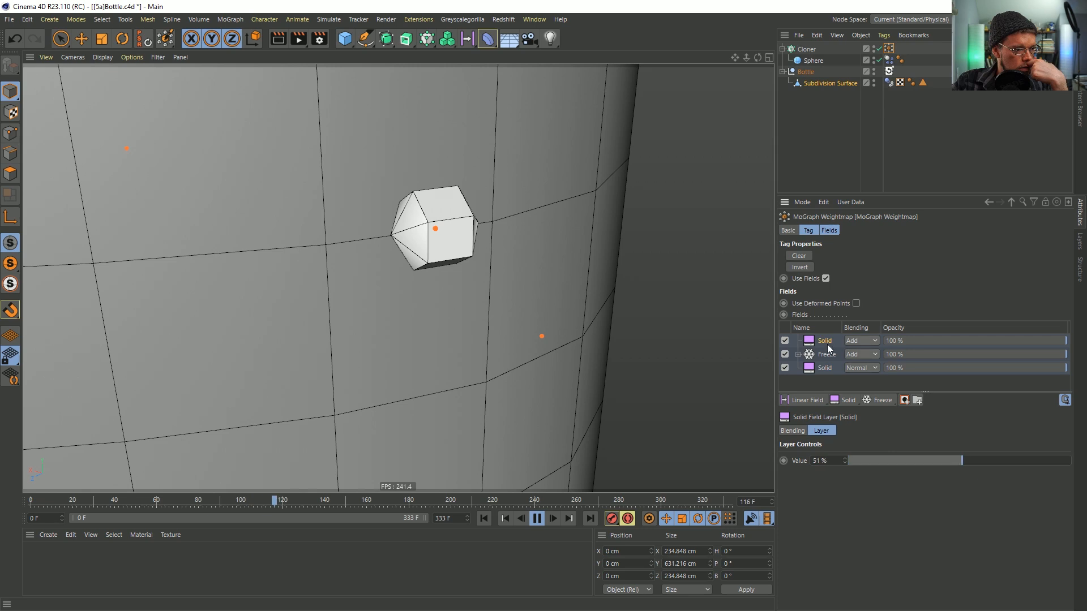
left_click(880, 462)
left_click(483, 518)
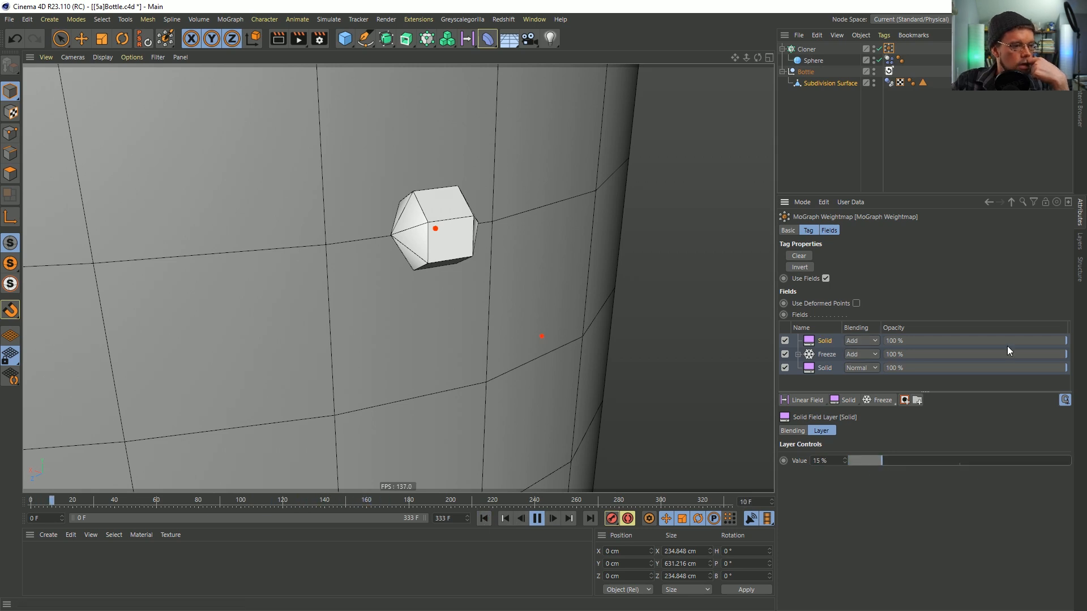
left_click(870, 341)
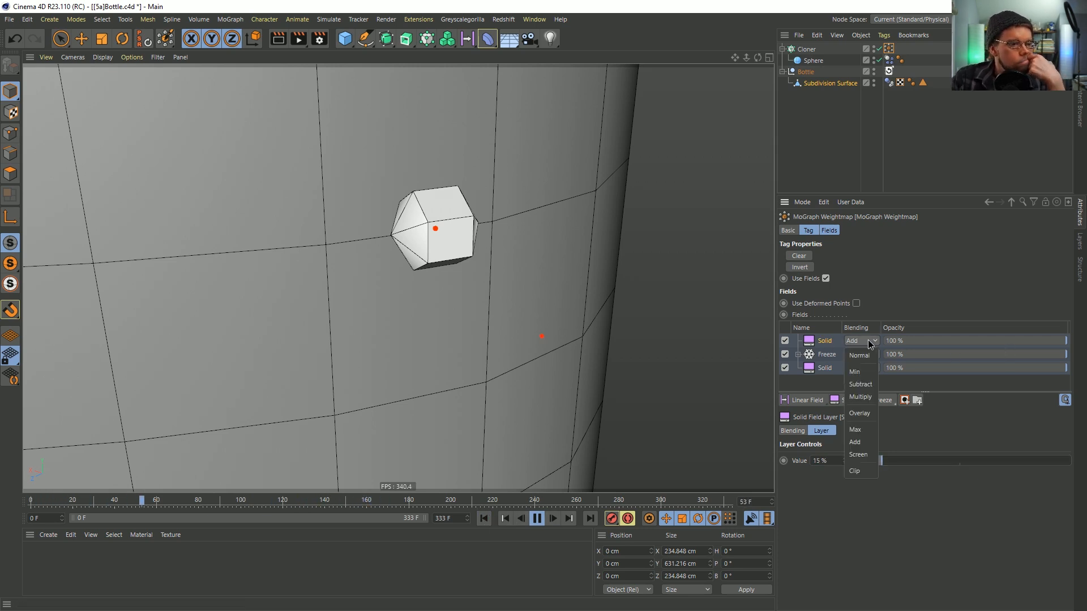
left_click(921, 328)
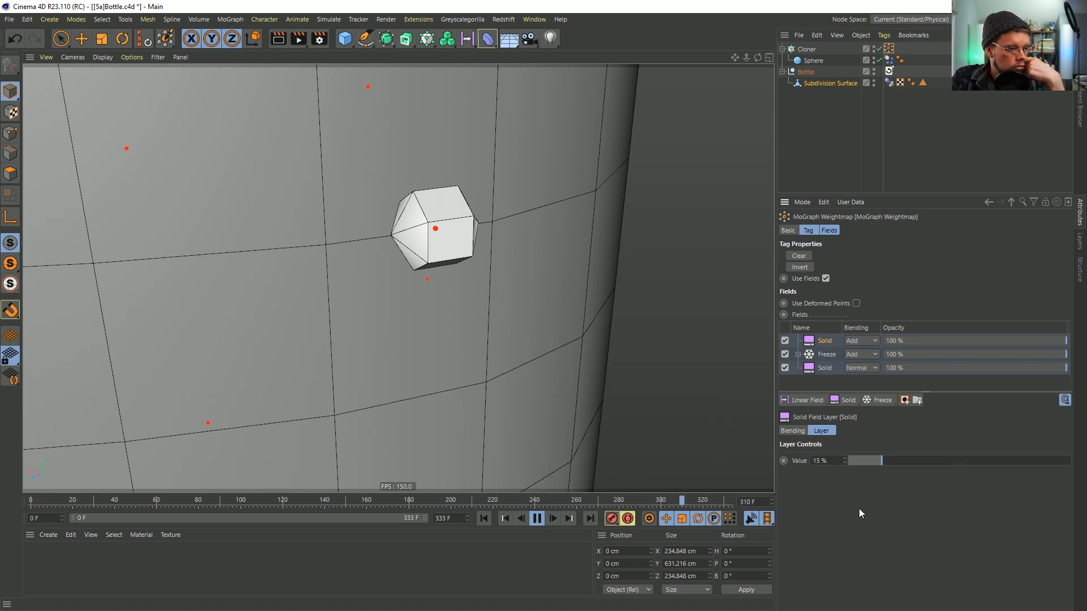
Return the simulation to frame 0, set the Freeze layer's mode to None and play it again
left_click(536, 519)
left_click(484, 518)
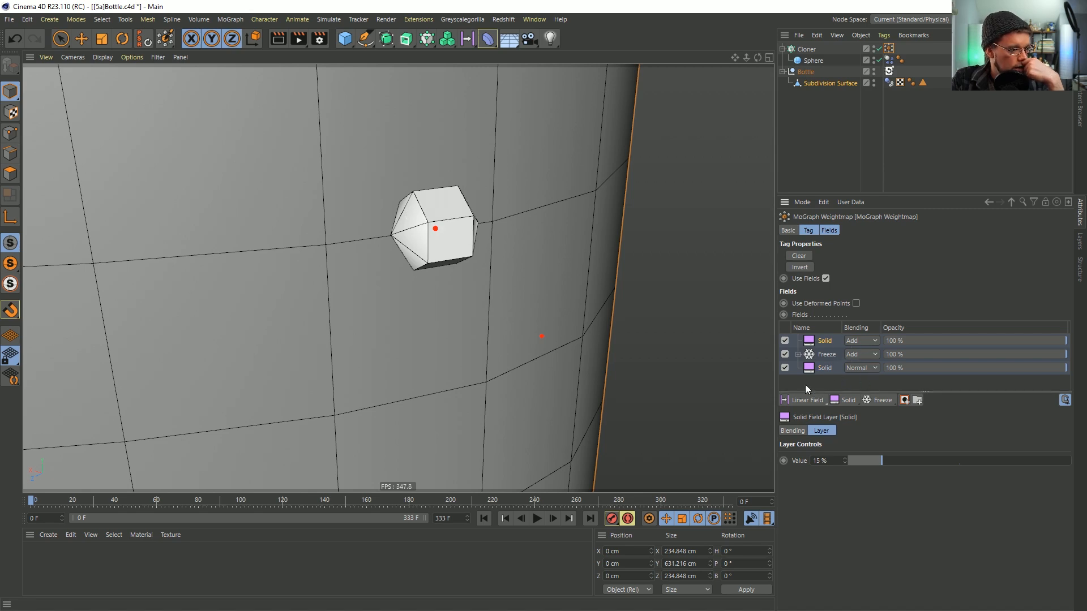
left_click(815, 357)
left_click(838, 471)
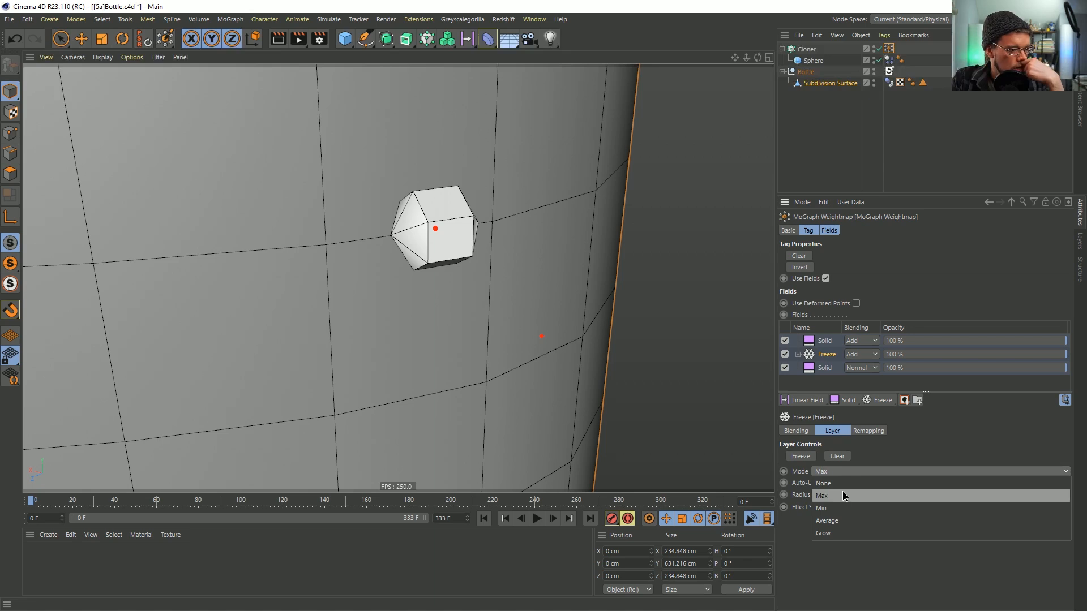
left_click(842, 489)
left_click(536, 519)
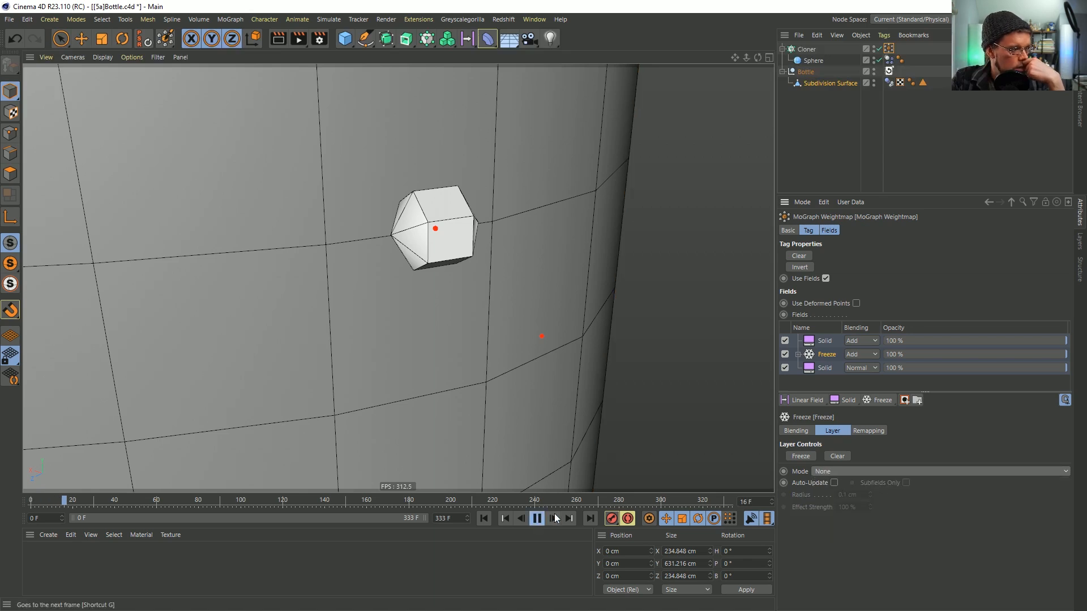
Enable Auto-Update on the Freeze layer and replay the simulation from frame 0
left_click(835, 483)
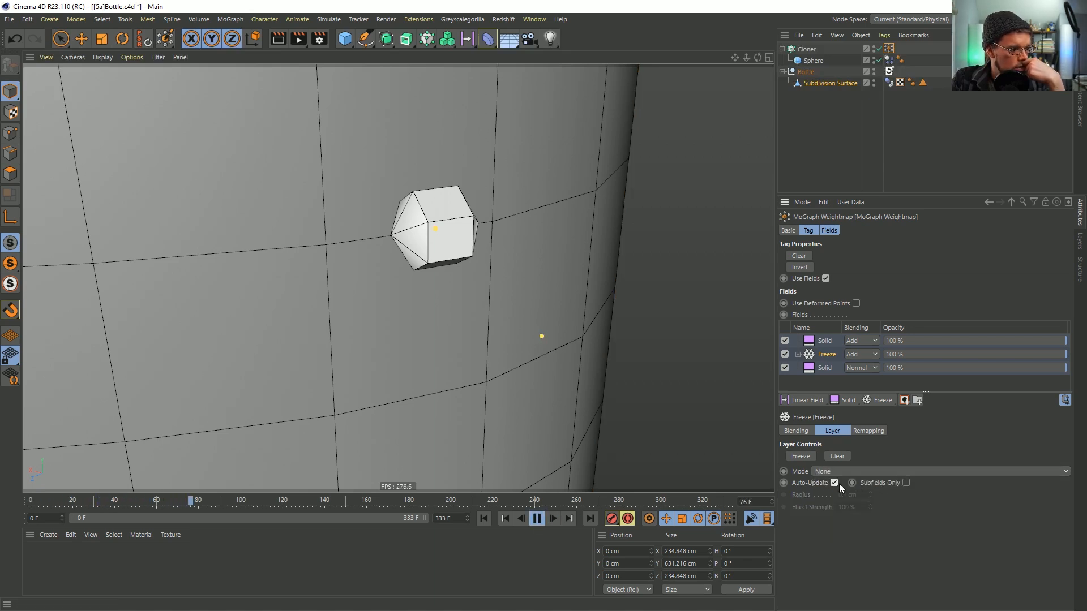
left_click(480, 518)
left_click(484, 518)
left_click(484, 518)
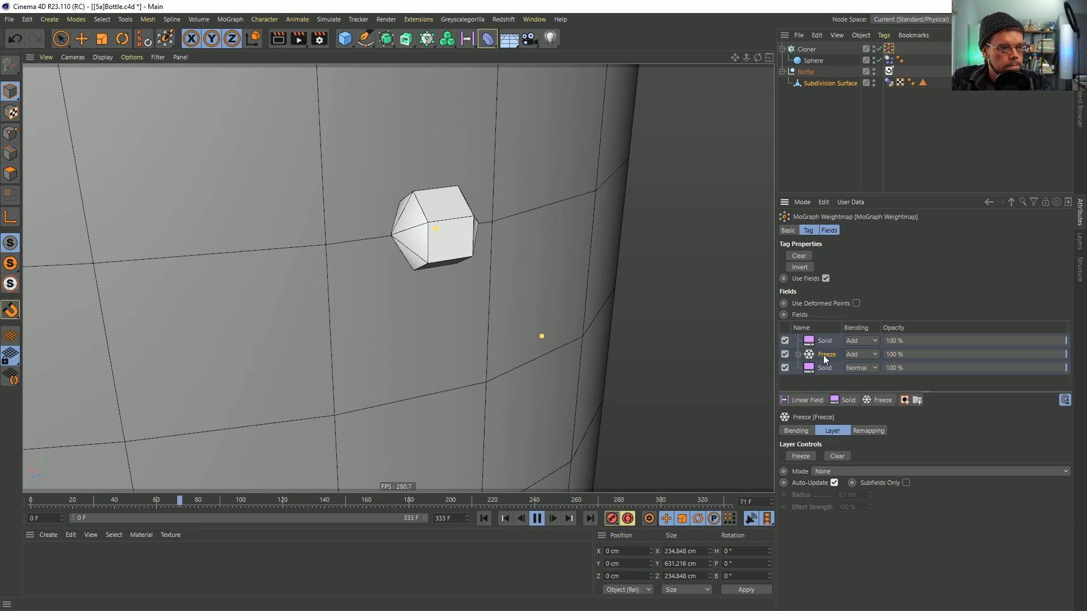
Replay the simulation with the upper Solid layer disabled, and again with the layer re-enabled
left_click(784, 340)
left_click(484, 520)
left_click(486, 521)
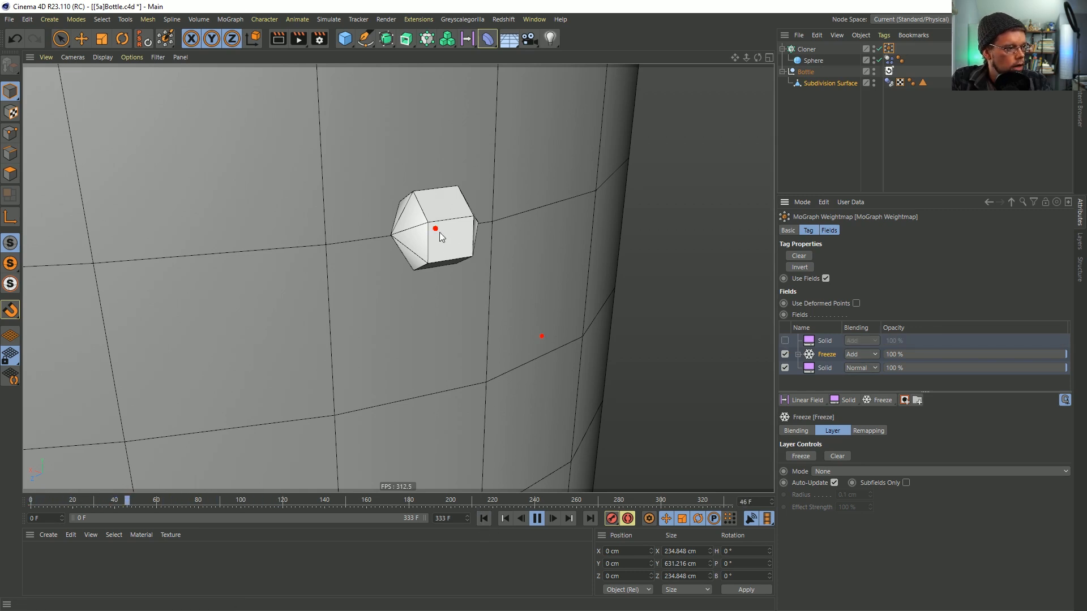
left_click(784, 340)
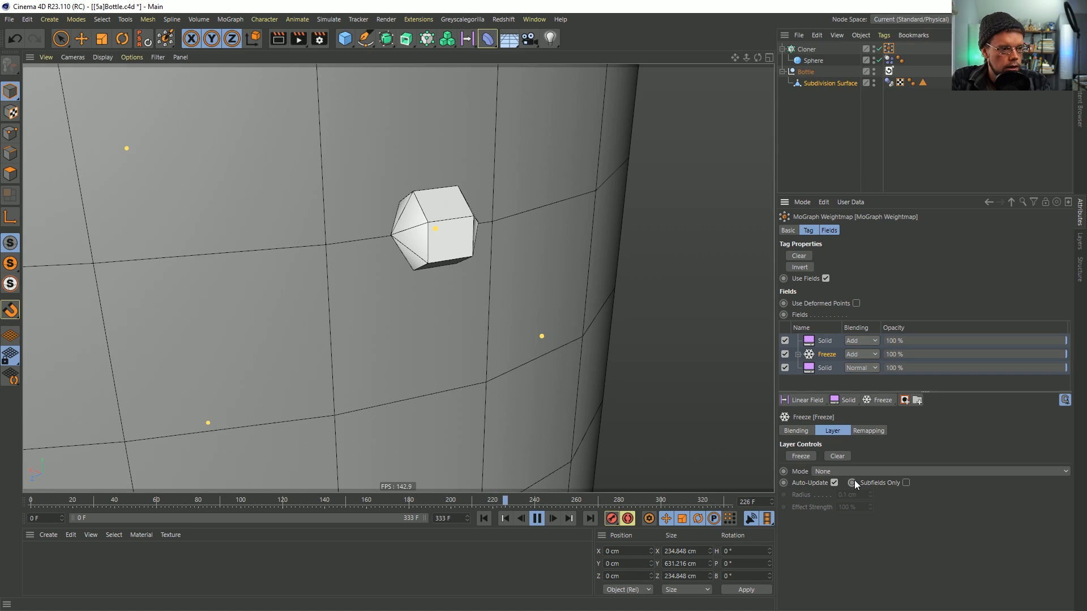
left_click(483, 518)
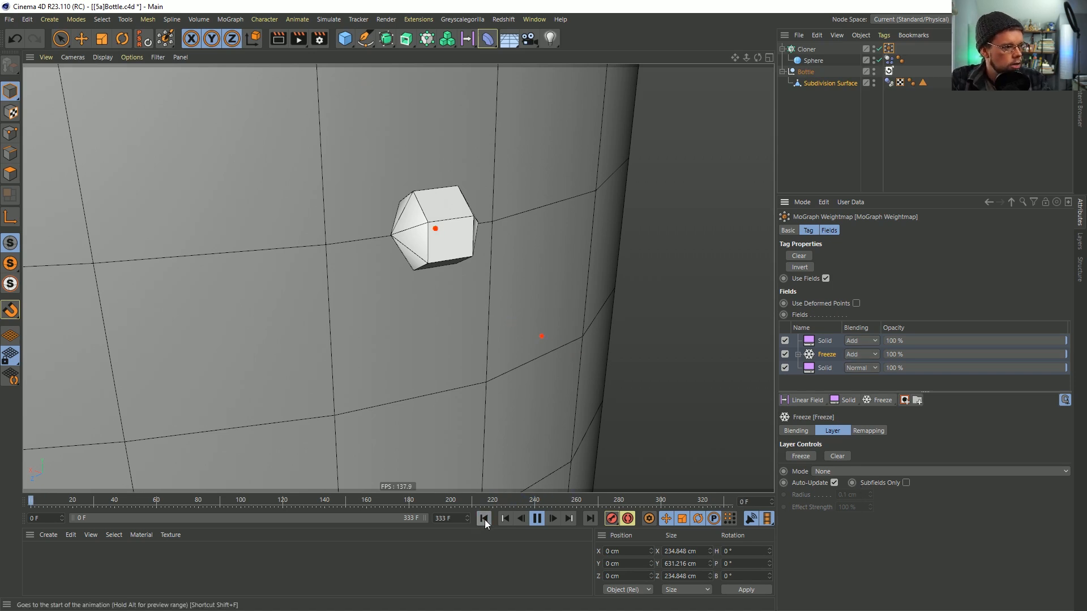
left_click(537, 518)
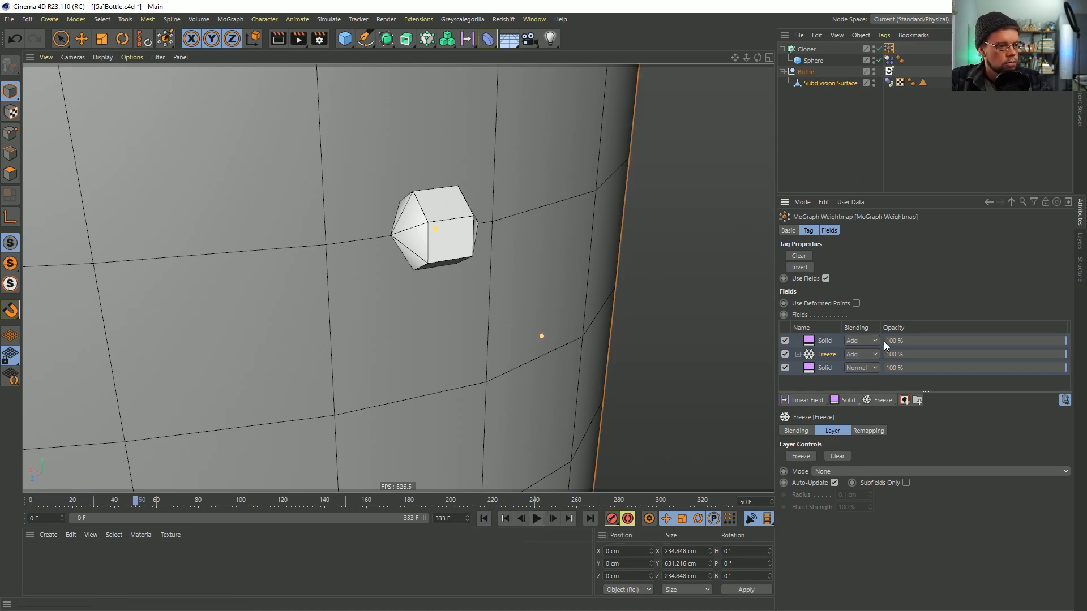
Set the upper Solid layer's value to 5 % and play the simulation from frame 0
left_click(830, 340)
double_click(832, 465)
type("5")
key("Return")
left_click(491, 518)
left_click(535, 519)
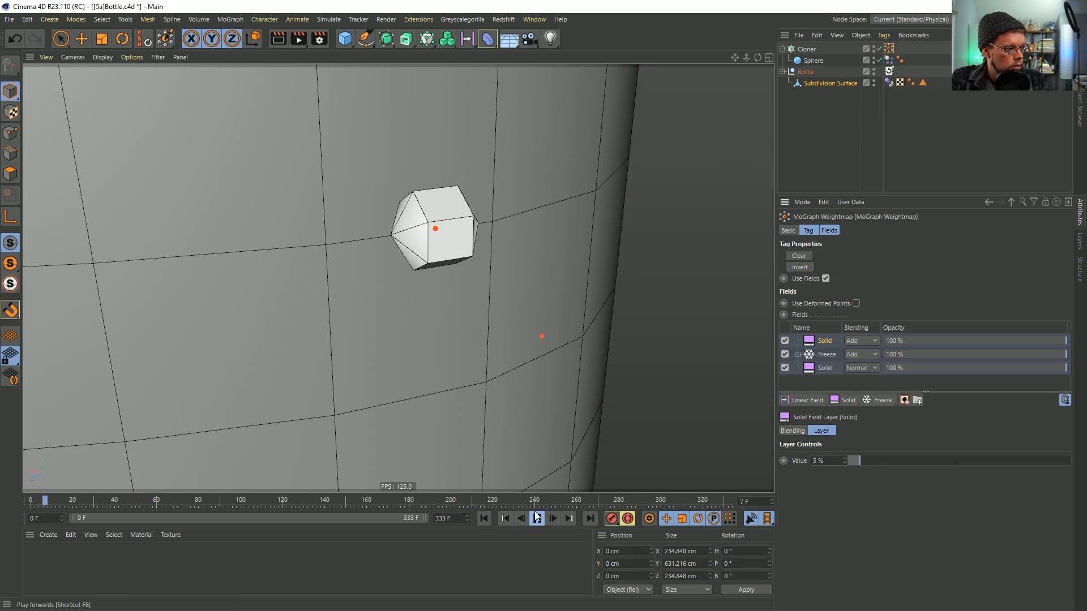
Set the upper Solid layer's value to 1 % and replay the simulation, watching the clones across the bottle
double_click(821, 462)
type("1")
key("Return")
left_click(485, 518)
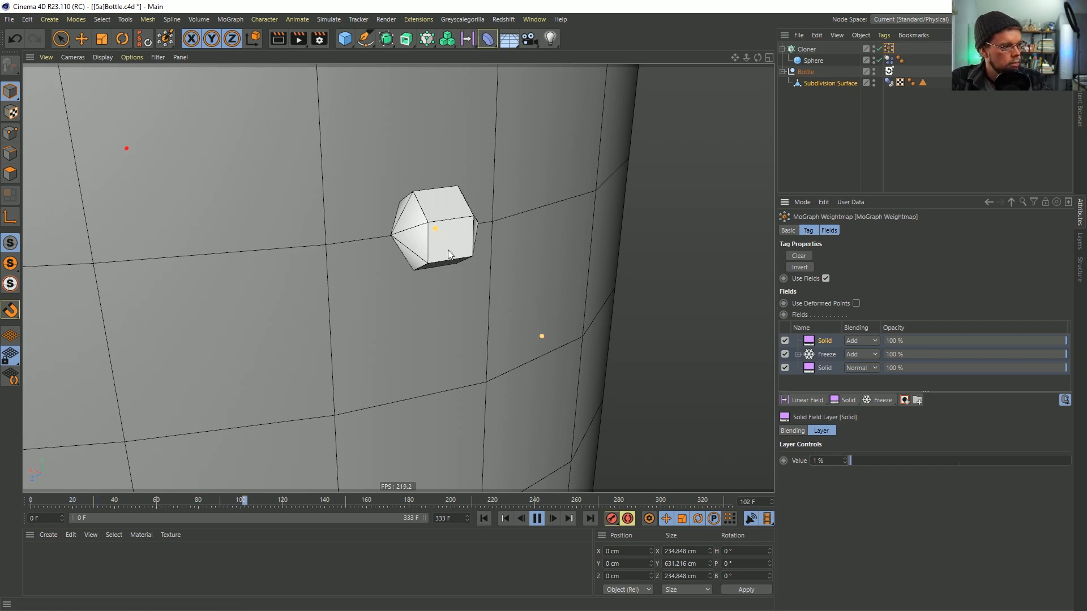
right_click_drag(497, 318, 317, 324, "alt")
left_click_drag(317, 325, 478, 246, "alt")
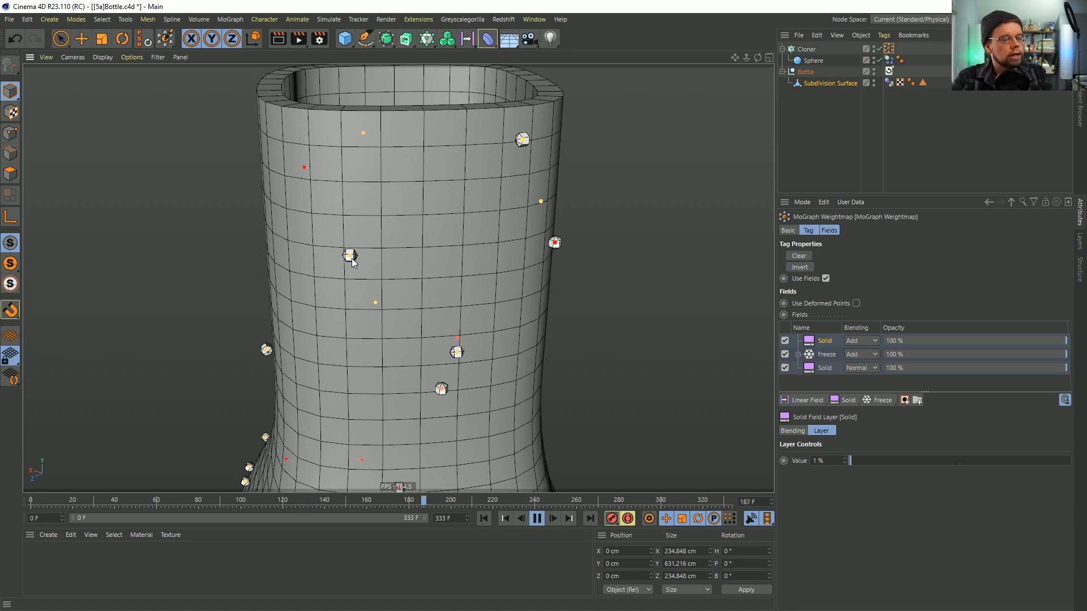
left_click(536, 522)
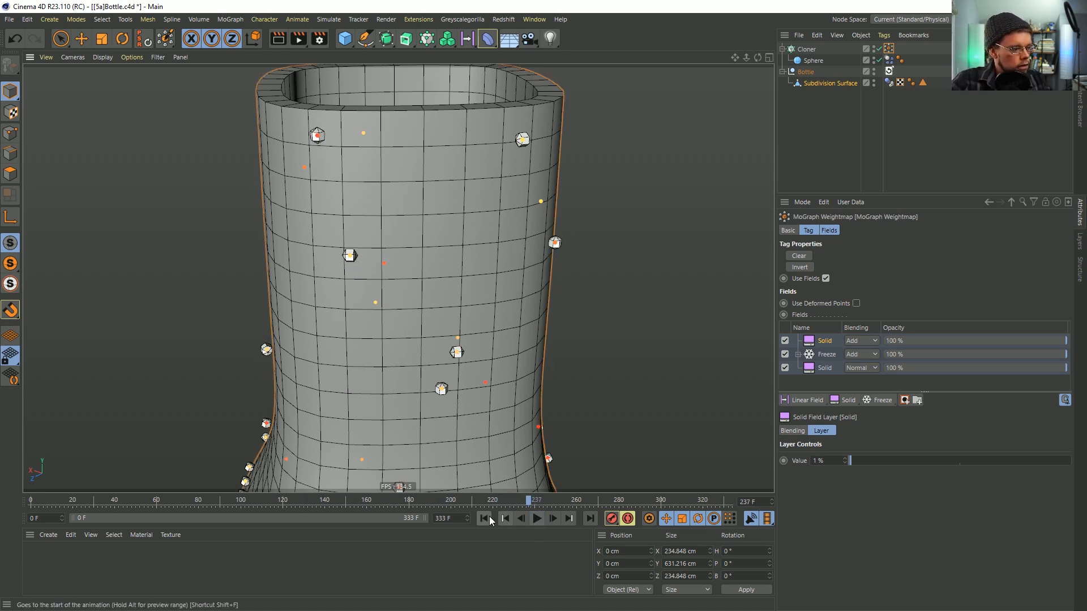
Delete the Solid layer below the Freeze layer and replay the simulation from frame 0
left_click(485, 518)
left_click(823, 356)
left_click(824, 368)
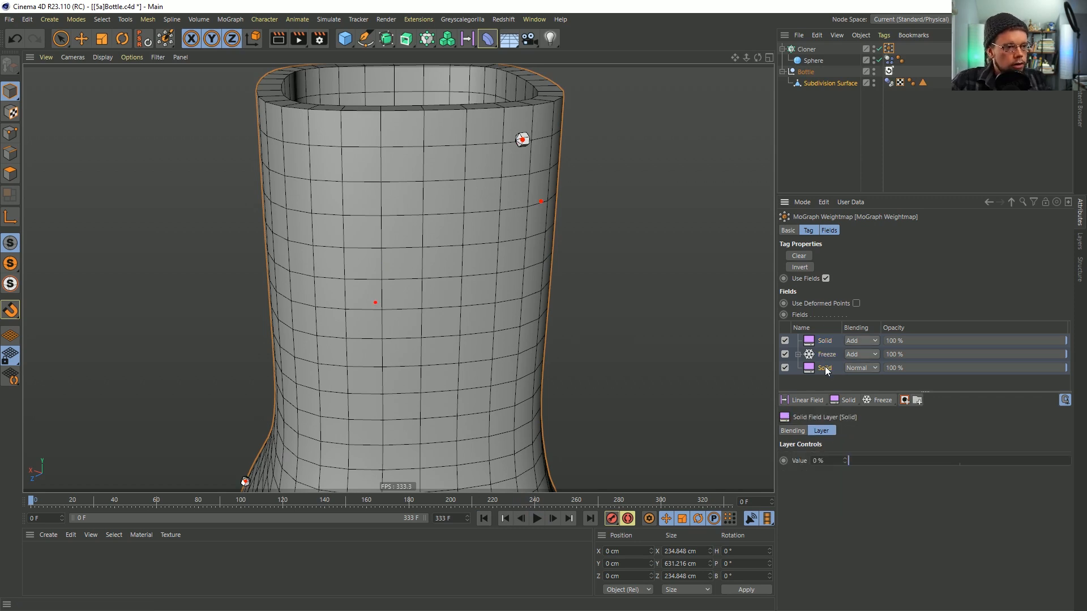
key("Delete")
left_click(537, 519)
left_click(485, 519)
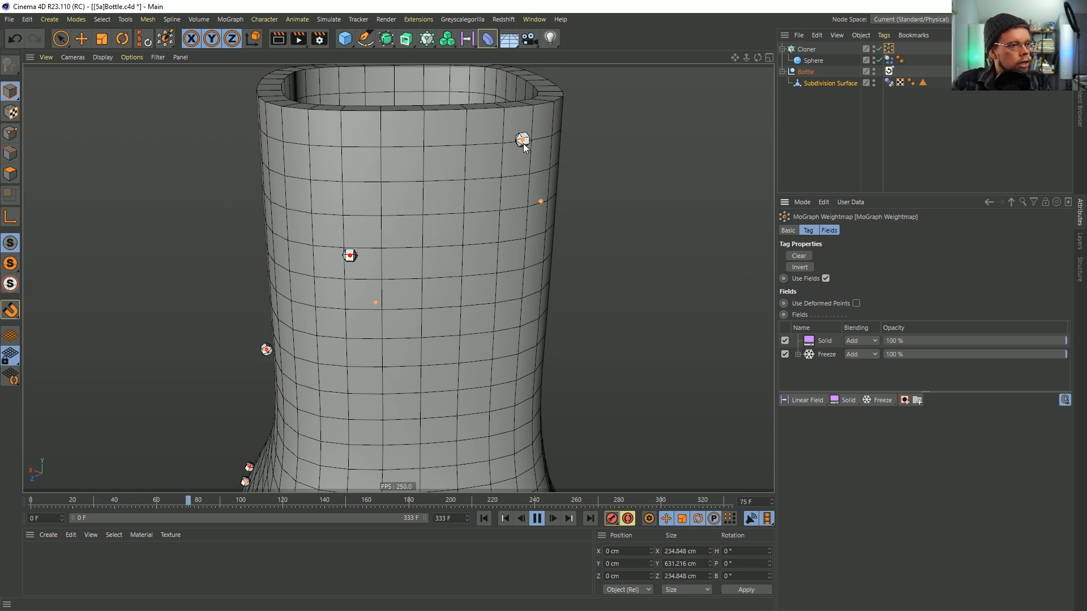
Set the Freeze layer's blending to Normal, replay the simulation, return it to frame 0 and save the project
left_click(860, 354)
left_click(856, 367)
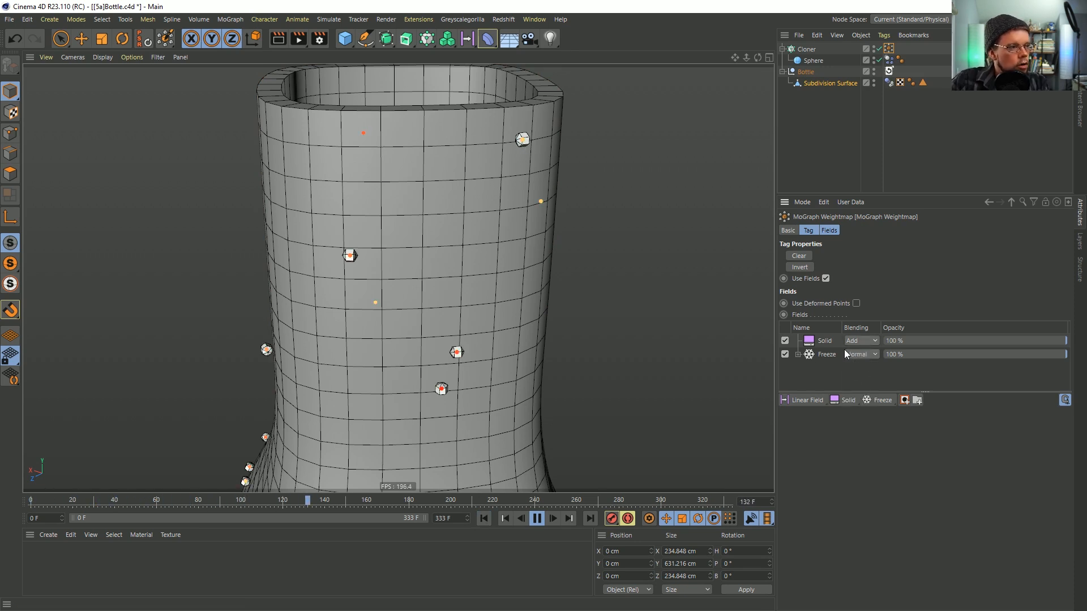
left_click(483, 520)
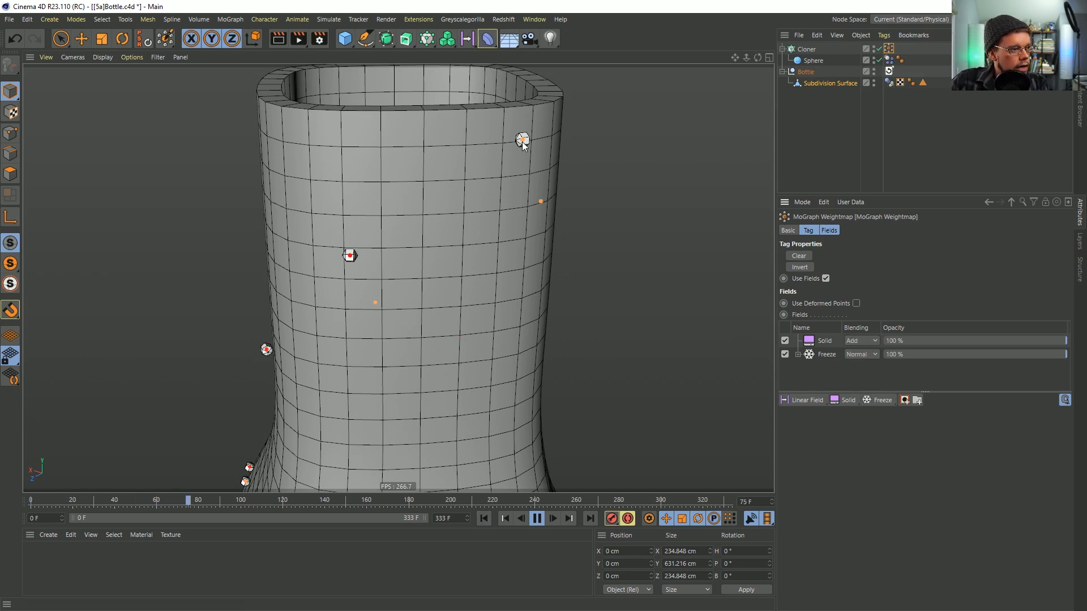
left_click(537, 519)
left_click(482, 519)
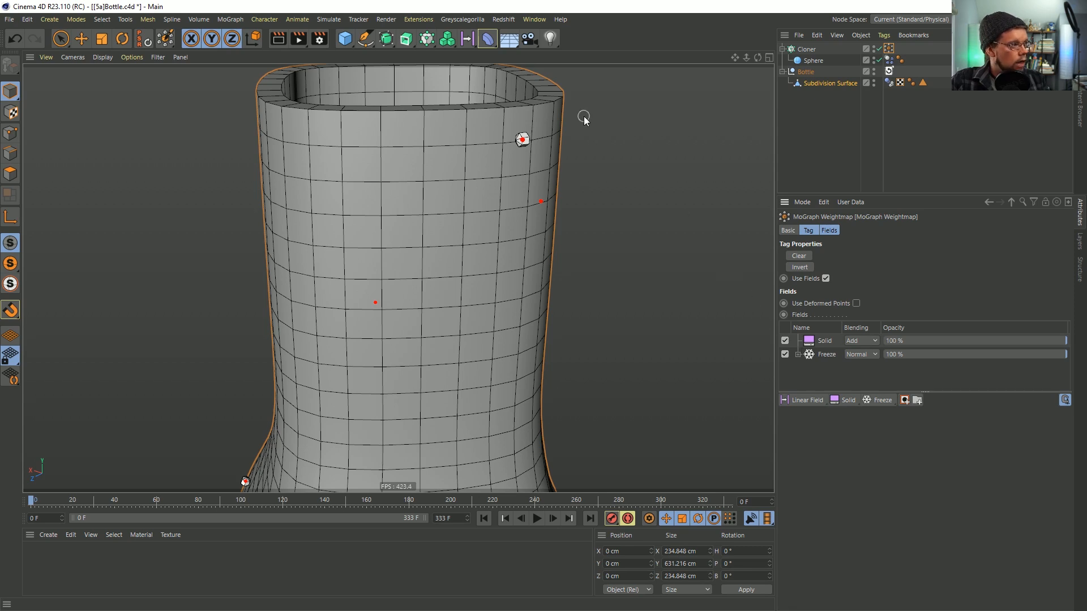
key("ctrl+s")
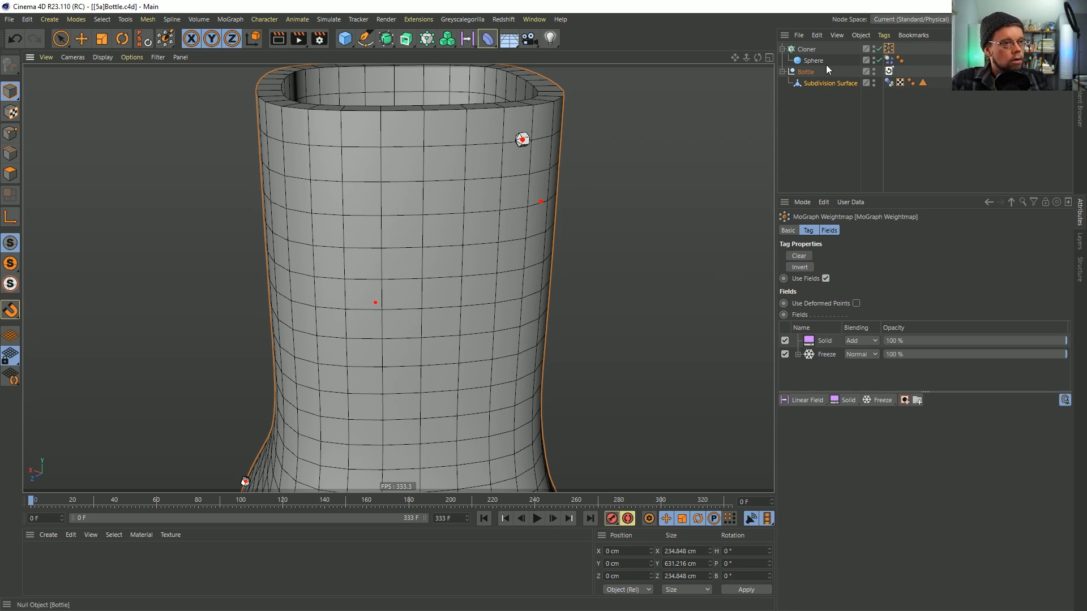
left_click(807, 50)
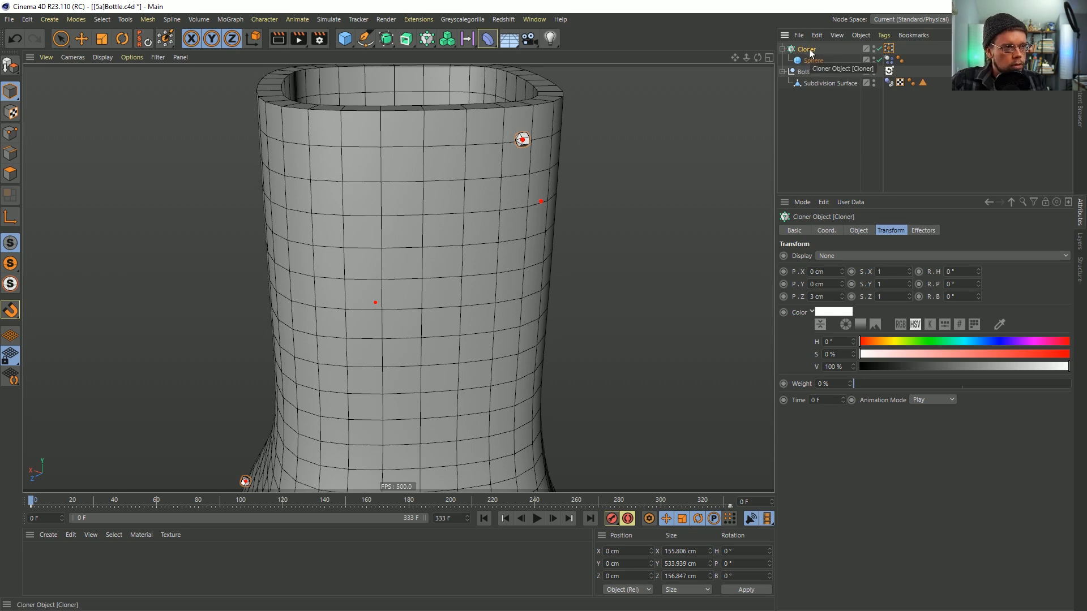
right_click(811, 49)
mouse_move(877, 151)
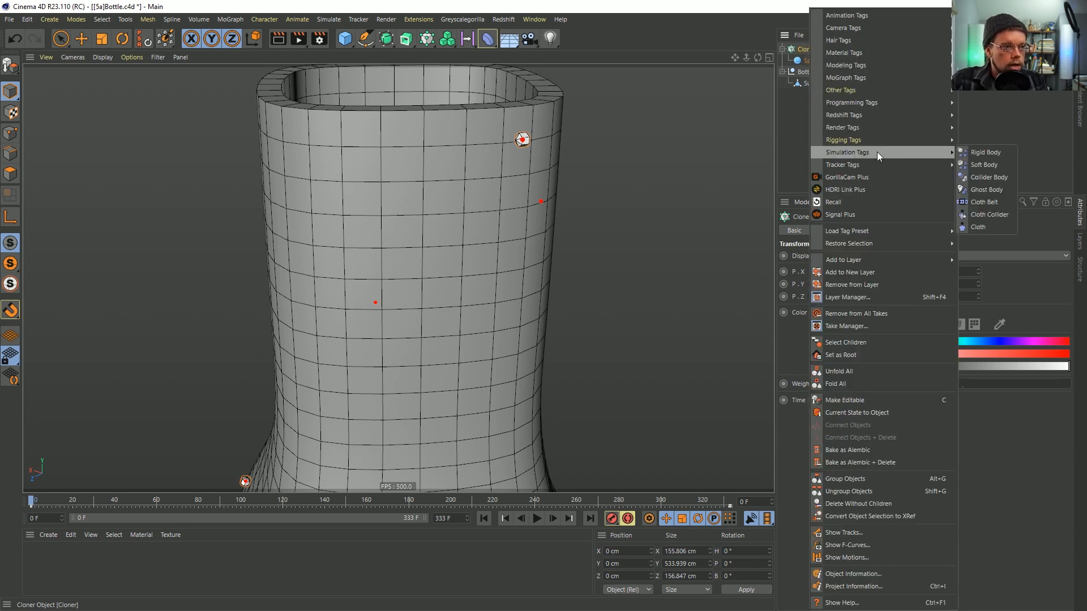
left_click(727, 5)
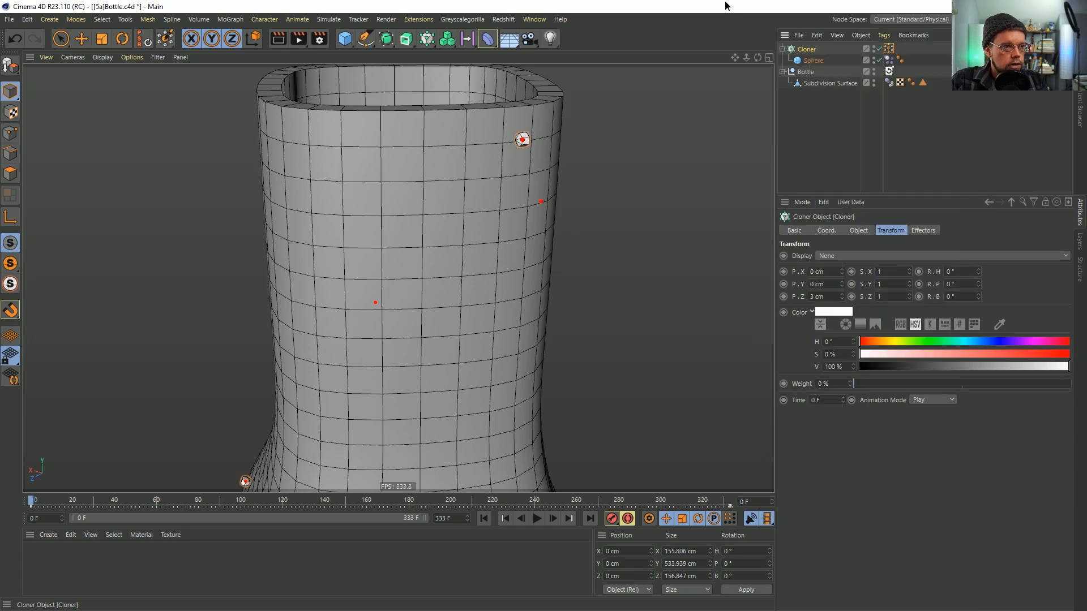
Add a MoGraph Selection tag to the Cloner
left_click(889, 49)
right_click(804, 49)
mouse_move(863, 152)
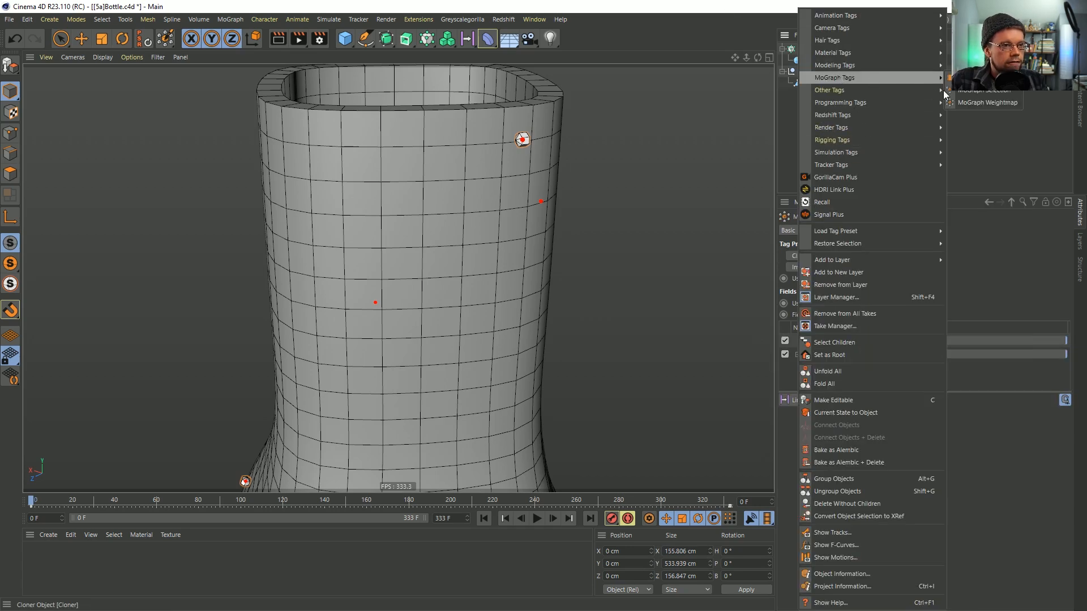
mouse_move(918, 77)
left_click(989, 93)
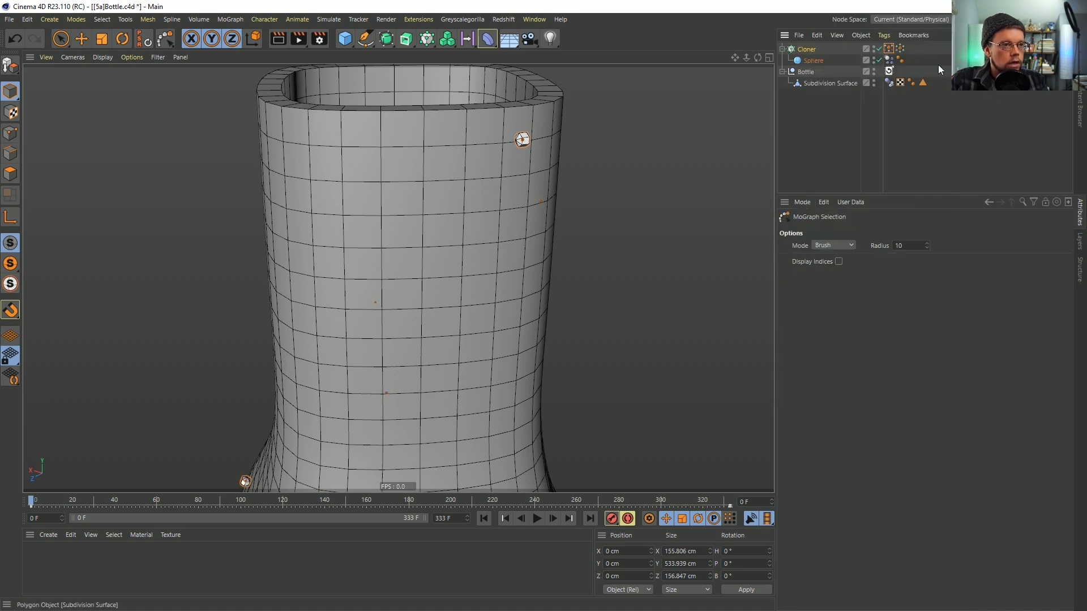
Turn on Use Fields for the MoGraph Selection tag and replace its Freeze layer with the Cloner's MoGraph Weightmap
left_click(900, 49)
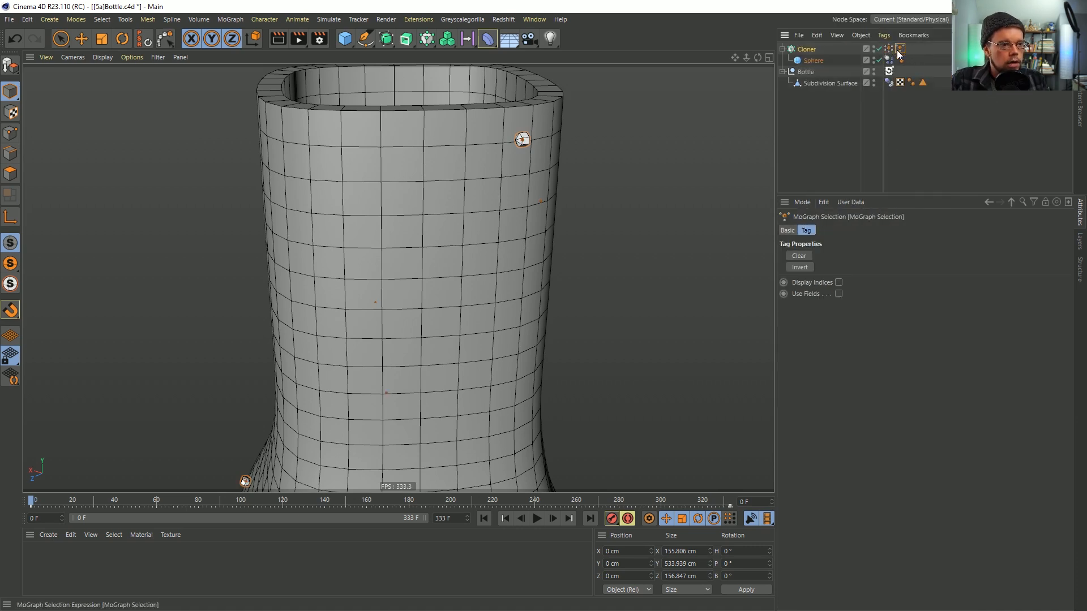
left_click(839, 294)
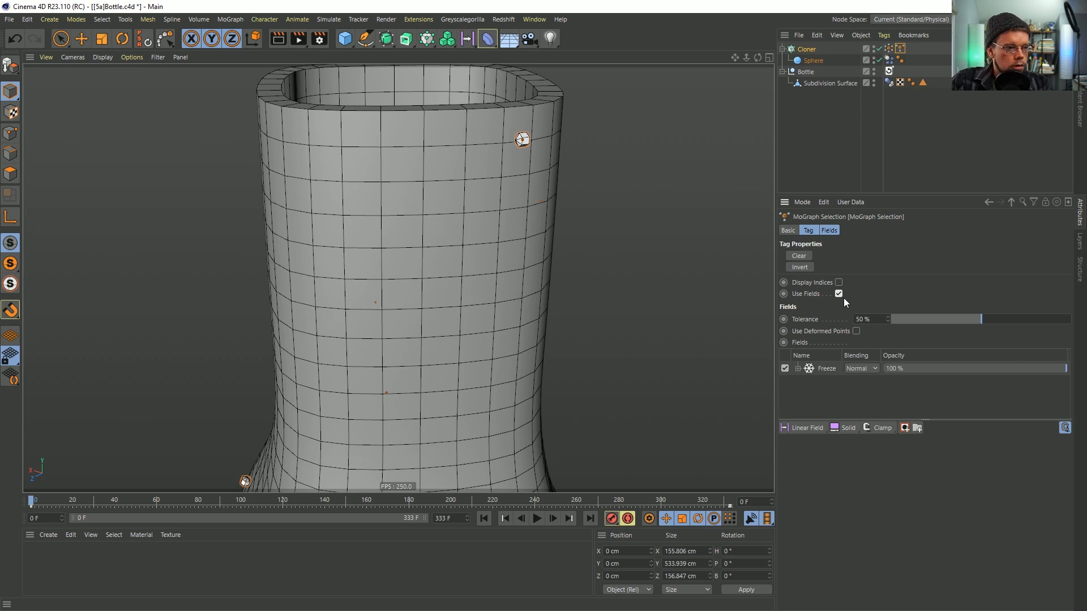
left_click_drag(828, 366, 847, 385)
left_click(834, 370)
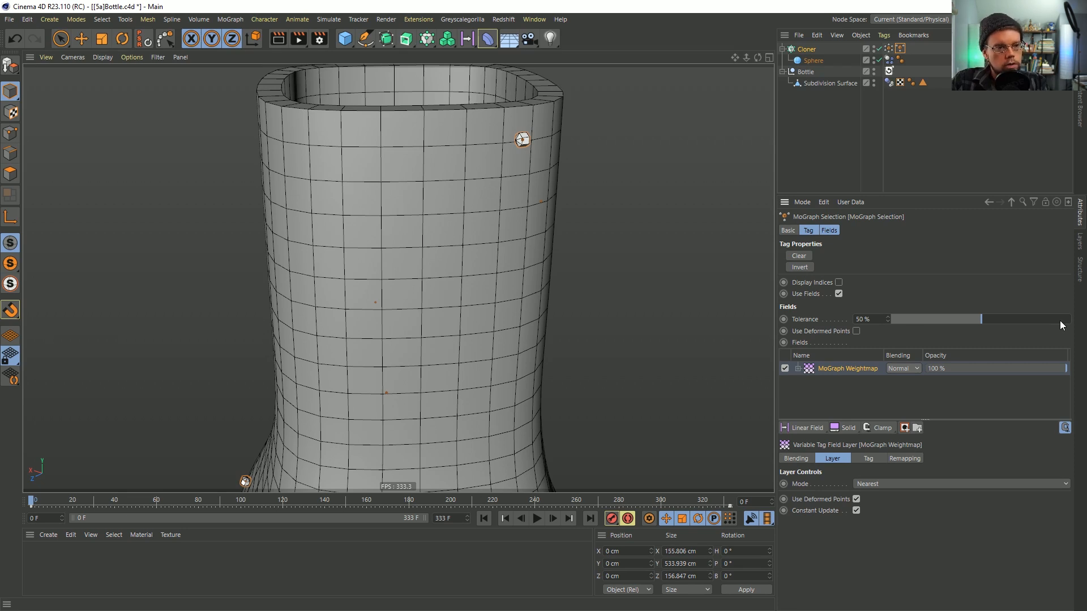
Try a 90 % and a 99 % tolerance on the MoGraph Selection tag and play the simulation from frame 0
left_click(1059, 320)
double_click(860, 321)
type("90")
key("Return")
left_click_drag(876, 320, 819, 322)
type("99")
key("Return")
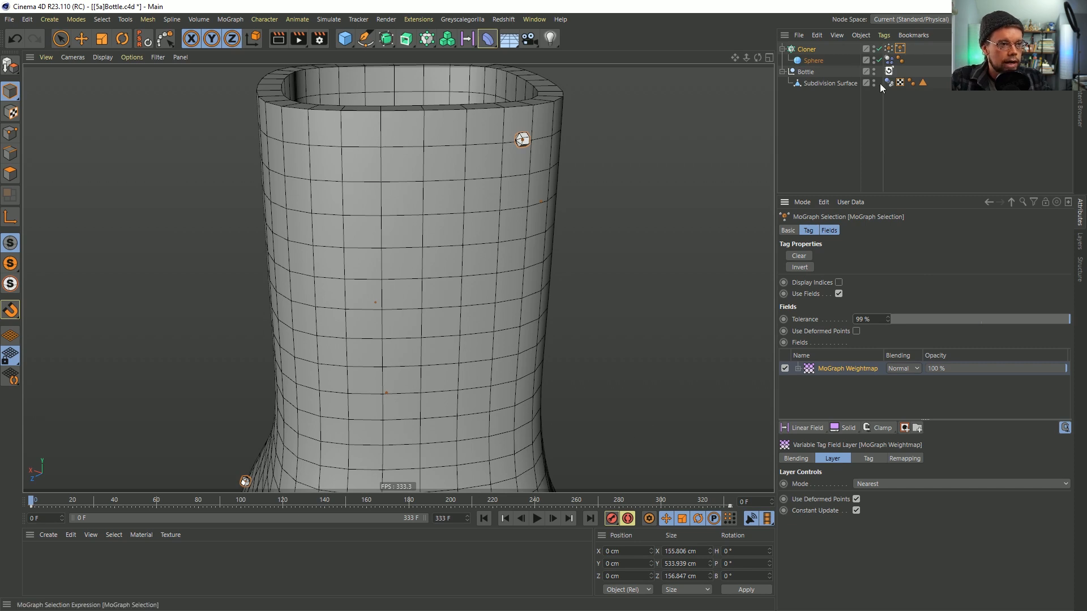
left_click(542, 517)
left_click(483, 519)
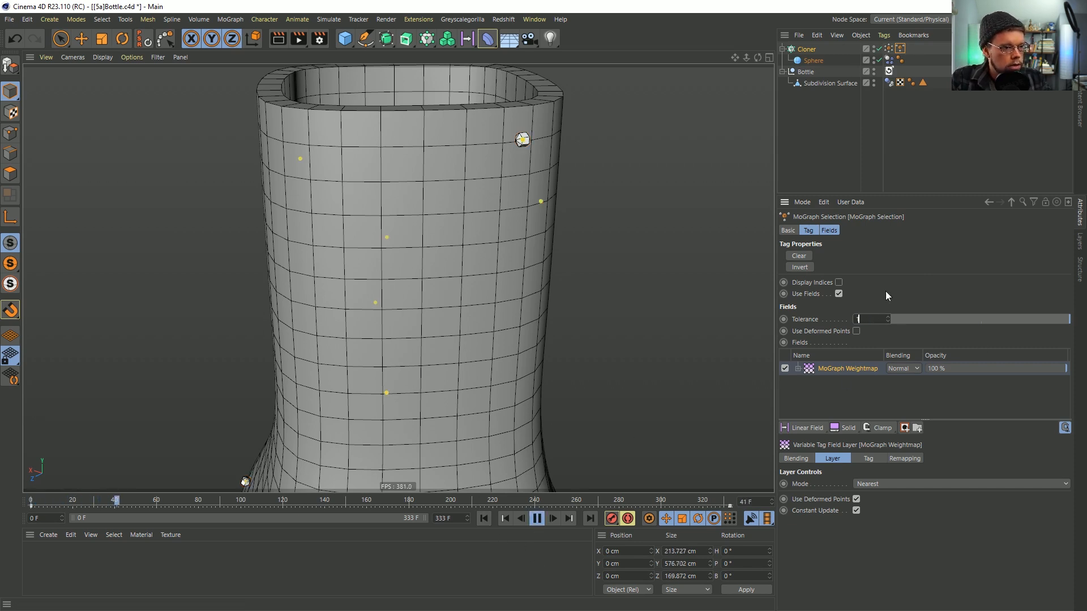
Set the MoGraph Selection tag's tolerance to 1 % and replay the simulation from frame 0
left_click_drag(888, 319, 794, 338)
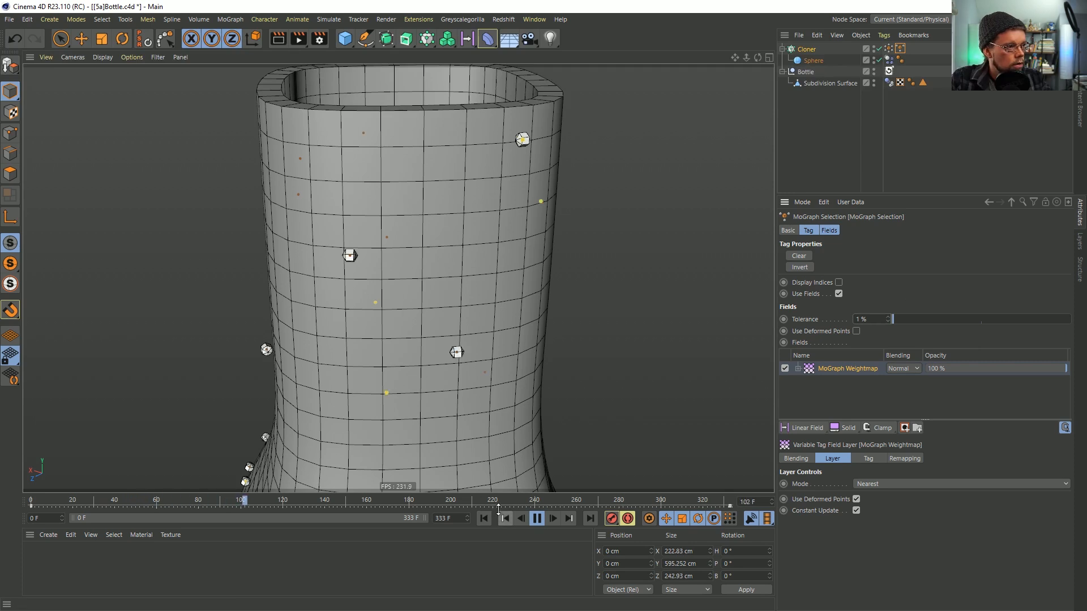
left_click(483, 518)
left_click(537, 519)
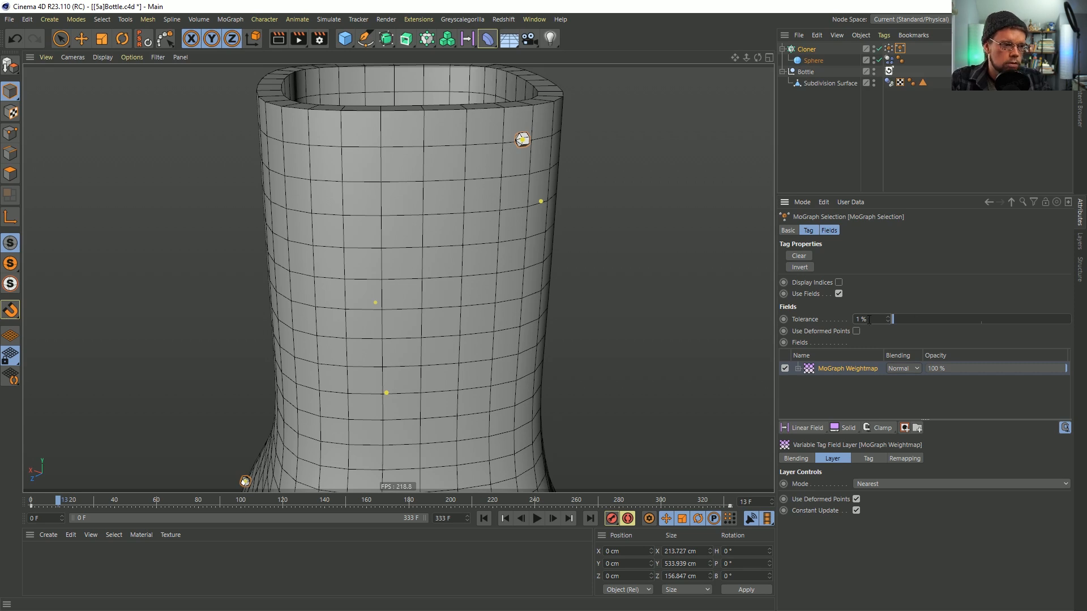
left_click(483, 519)
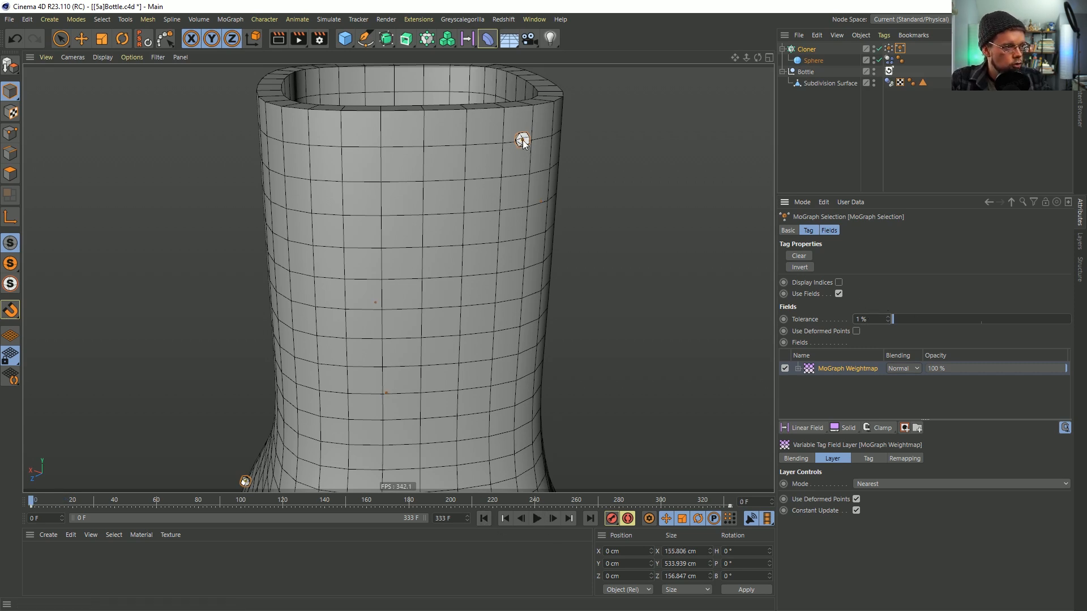
key("F8")
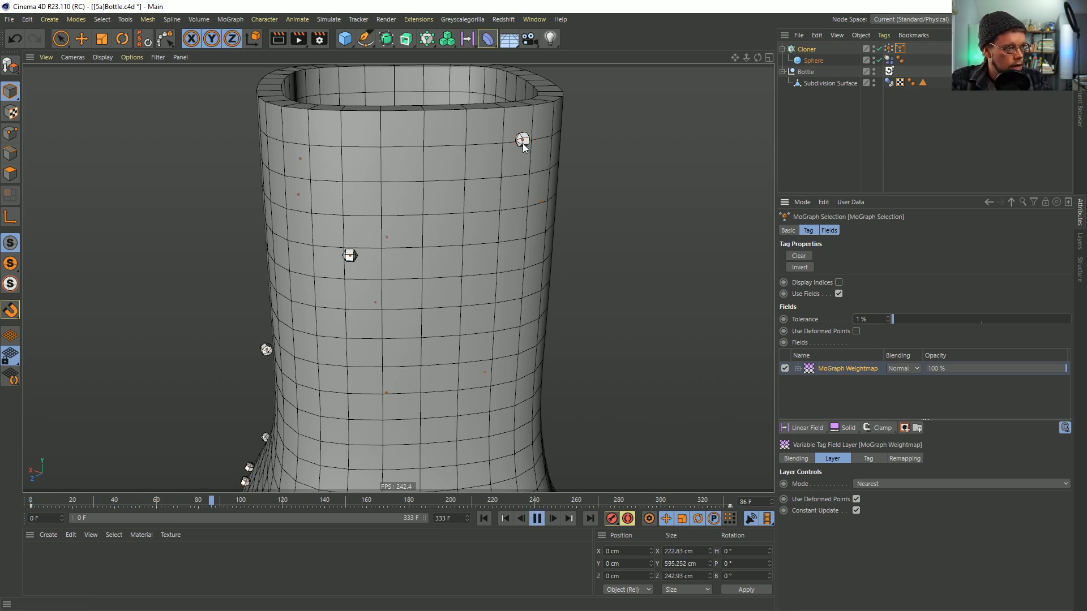
left_click(536, 518)
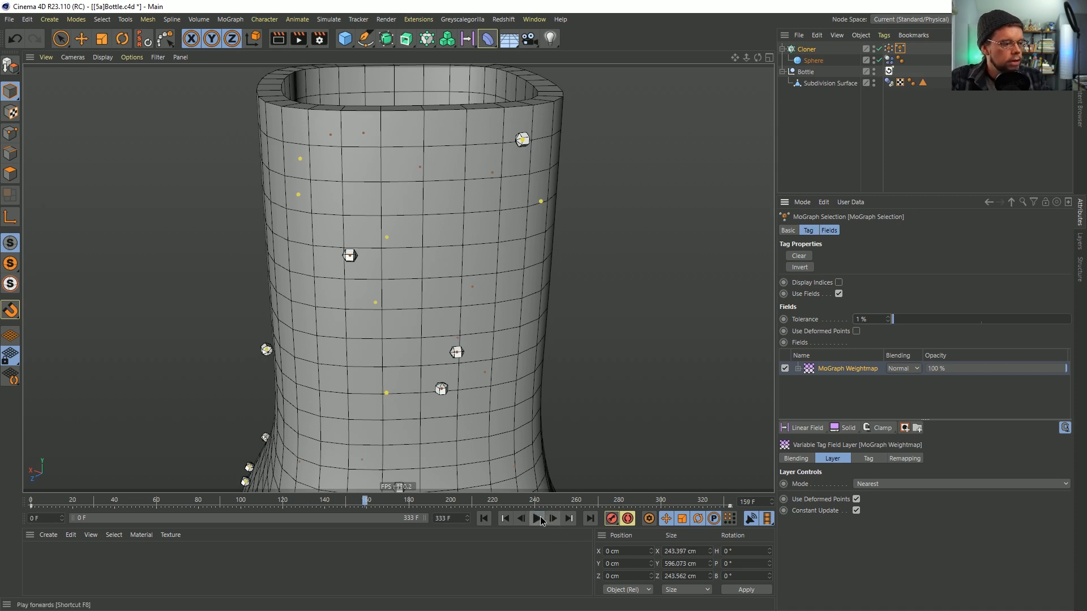
Compare the Weightmap and Selection tags on the clones and replay the simulation with the Selection tag active
left_click(889, 49)
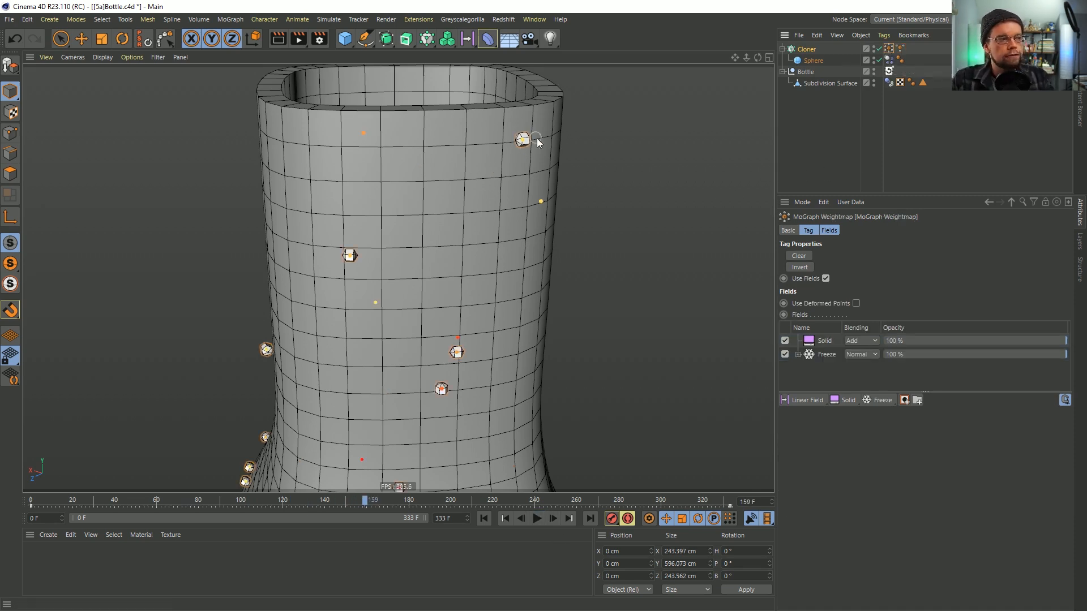
left_click(900, 49)
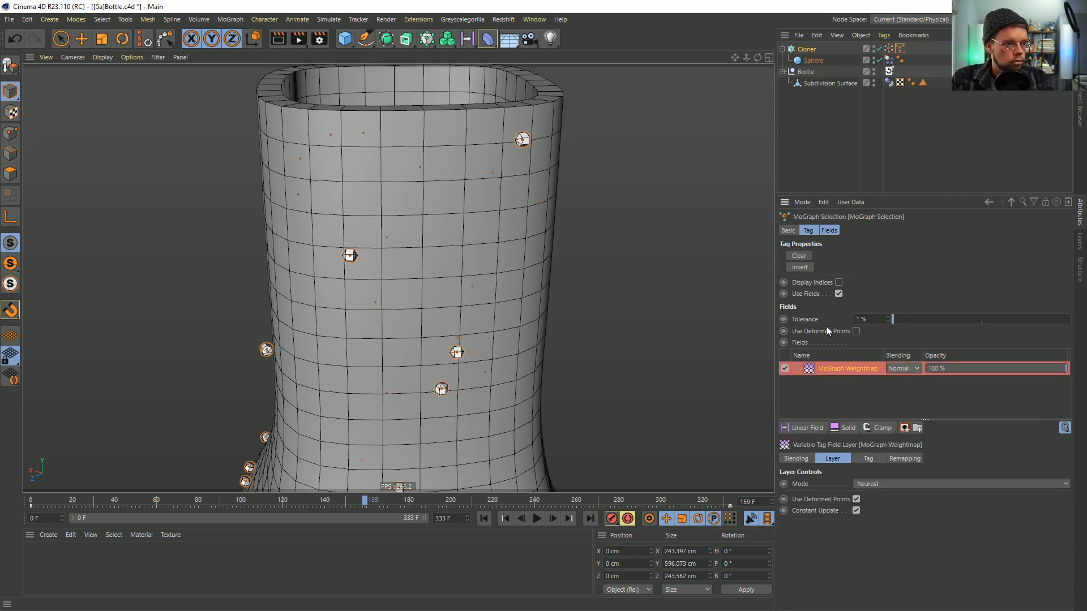
left_click(536, 520)
left_click(484, 517)
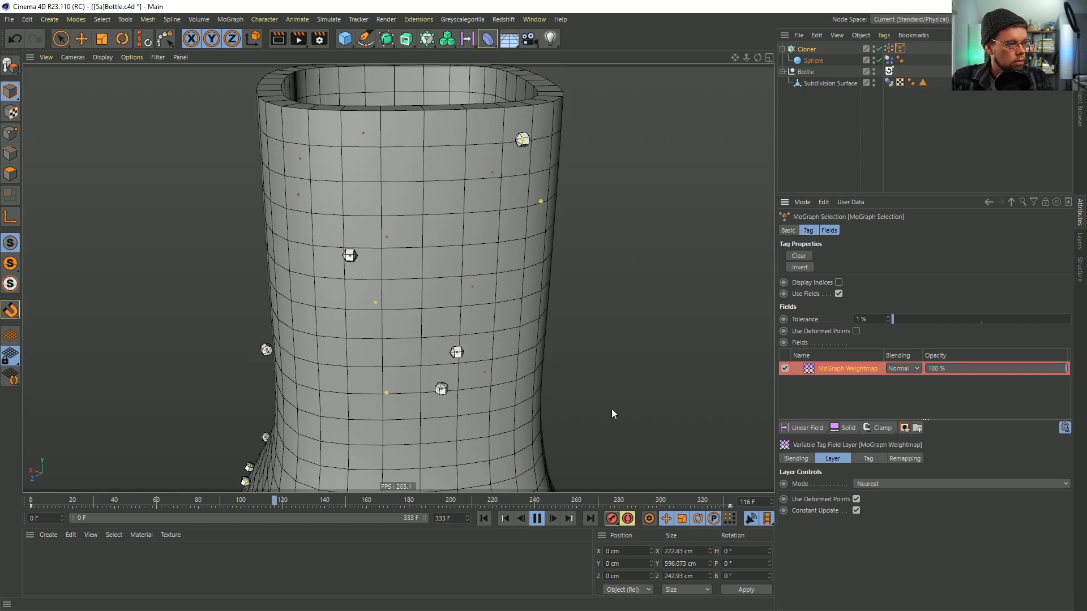
left_click(537, 519)
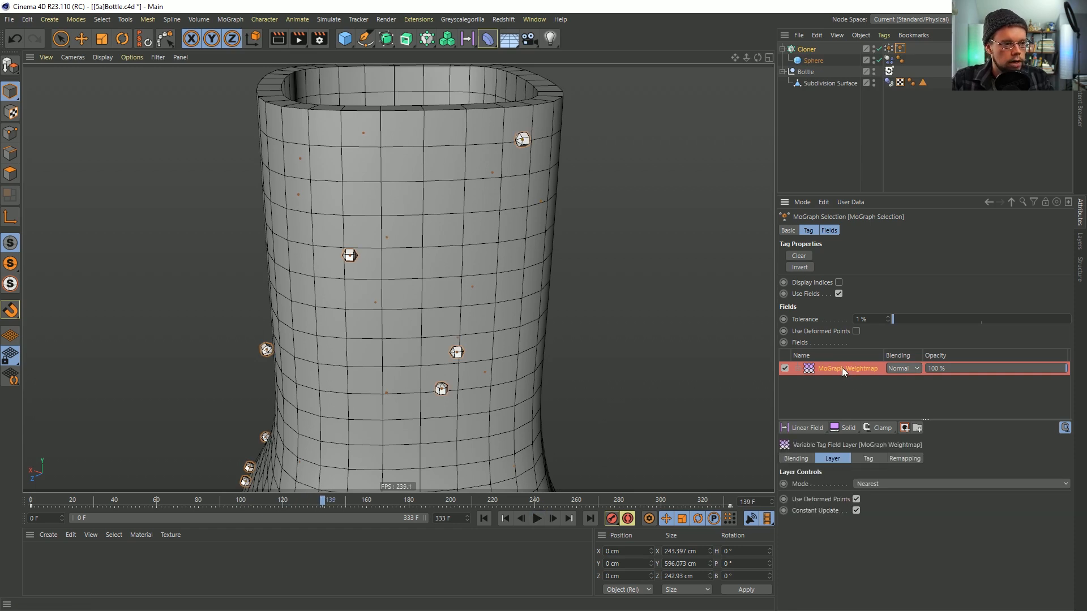
Rewind to frame 0, save the scene and open the project's general dynamics settings
left_click(483, 519)
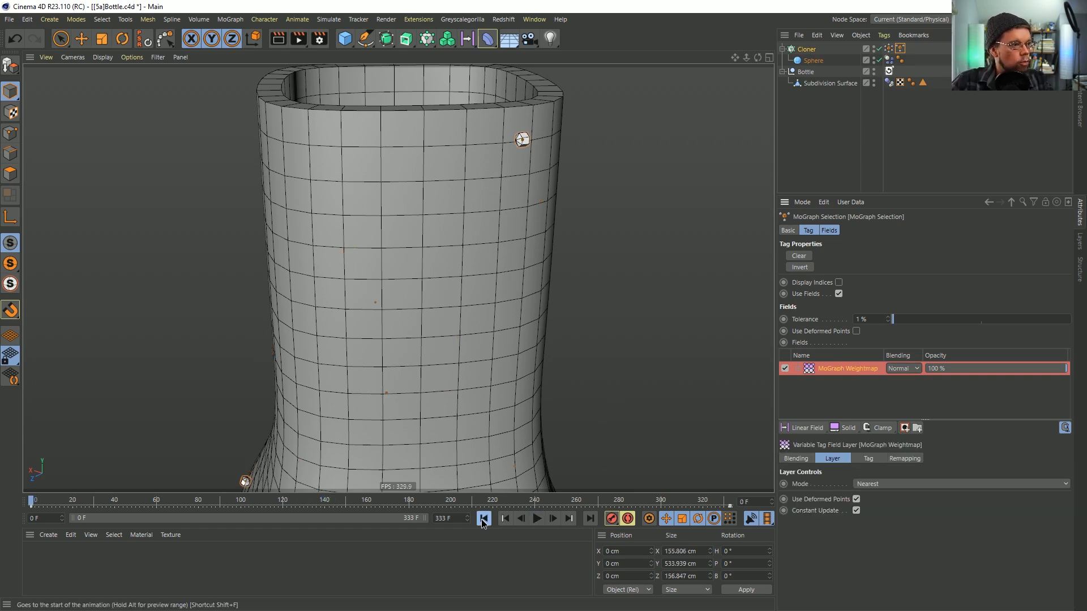
key("ctrl+s")
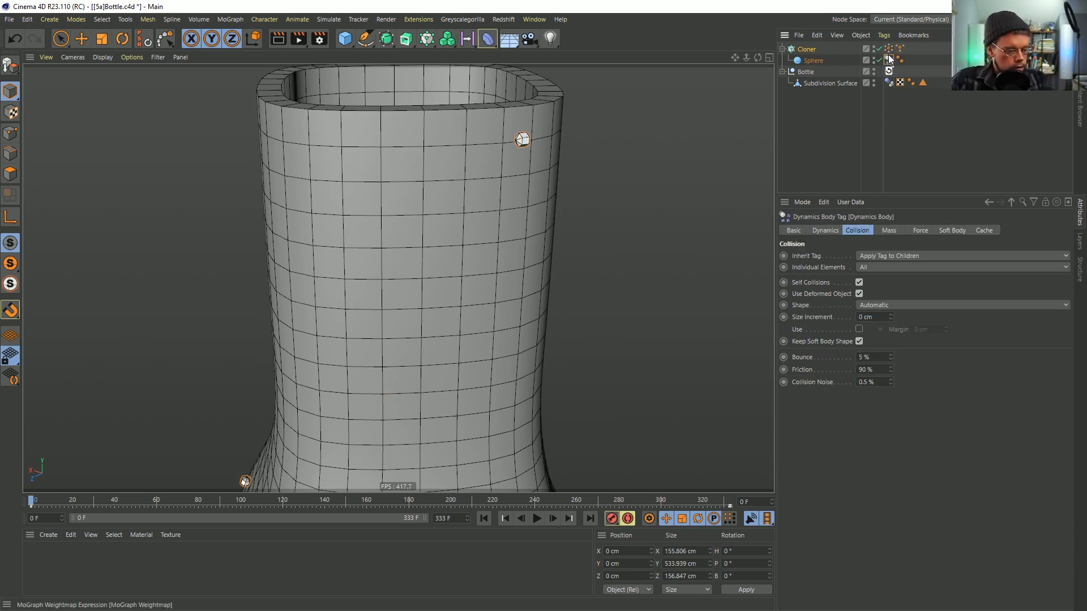
key("ctrl+d")
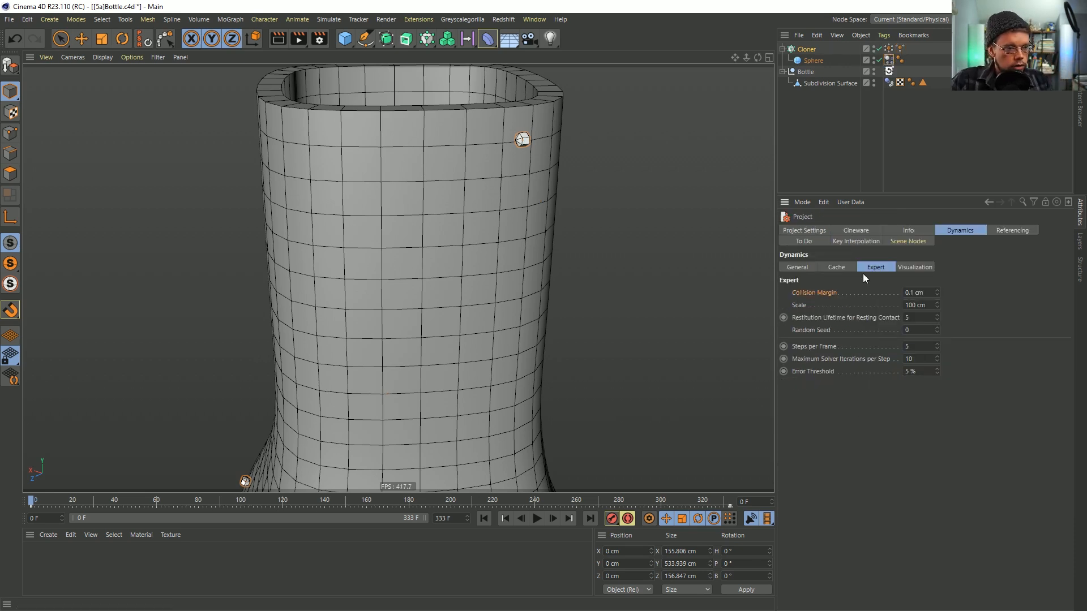
left_click(797, 267)
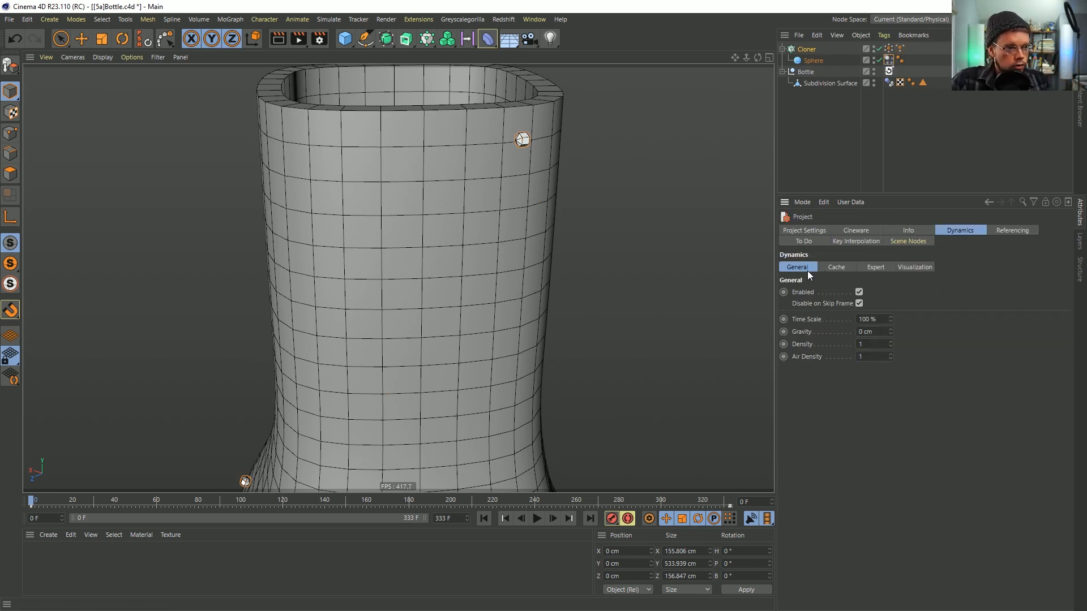
Examine the Dynamic mode and Trigger options in the Sphere's Dynamics Body tag
left_click(889, 60)
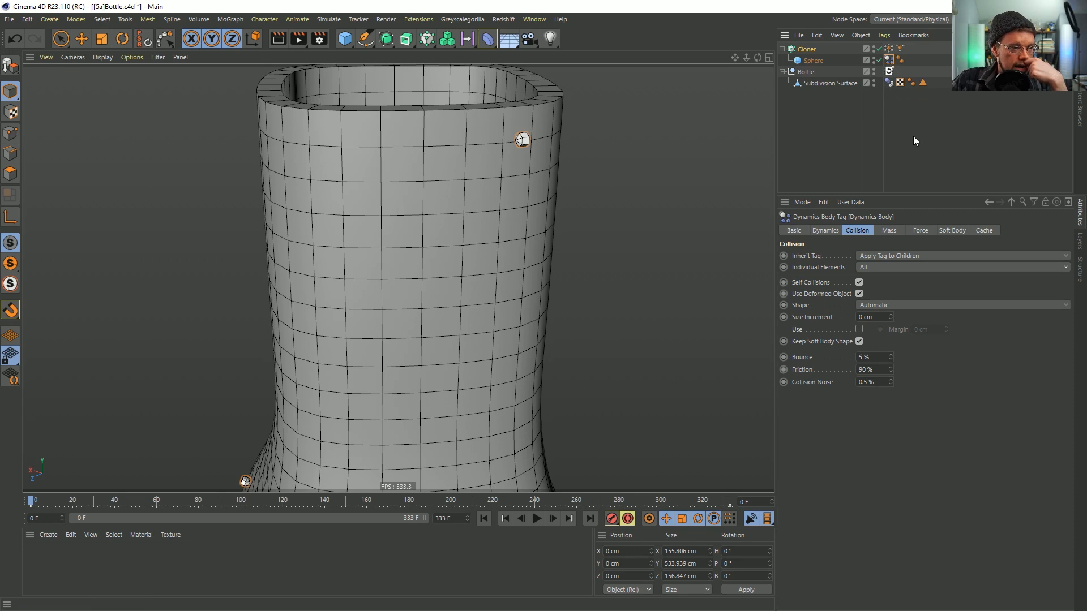
left_click(827, 230)
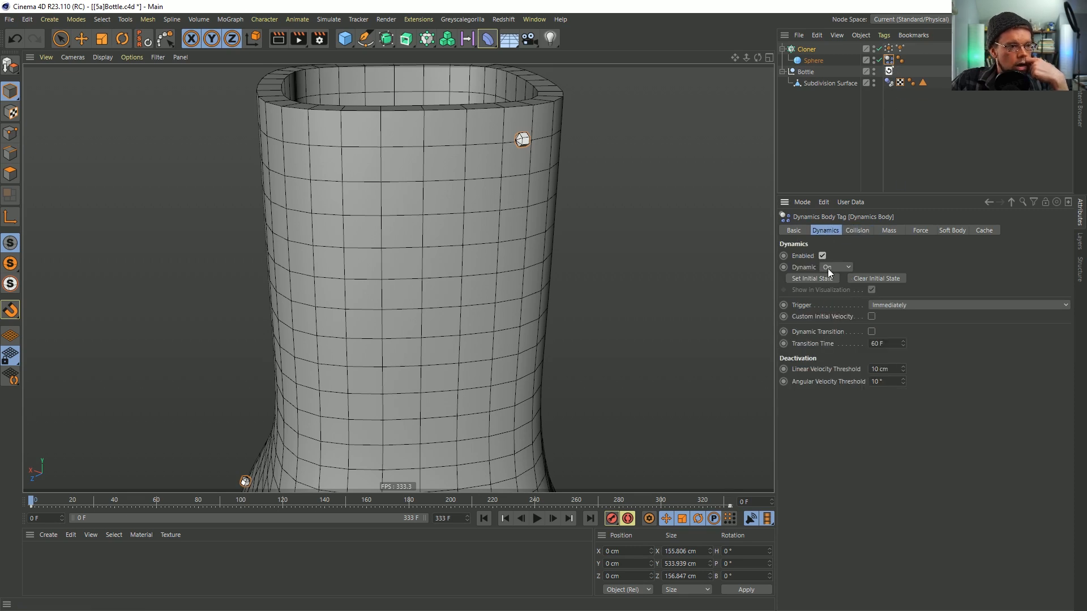
left_click(805, 230)
left_click(834, 234)
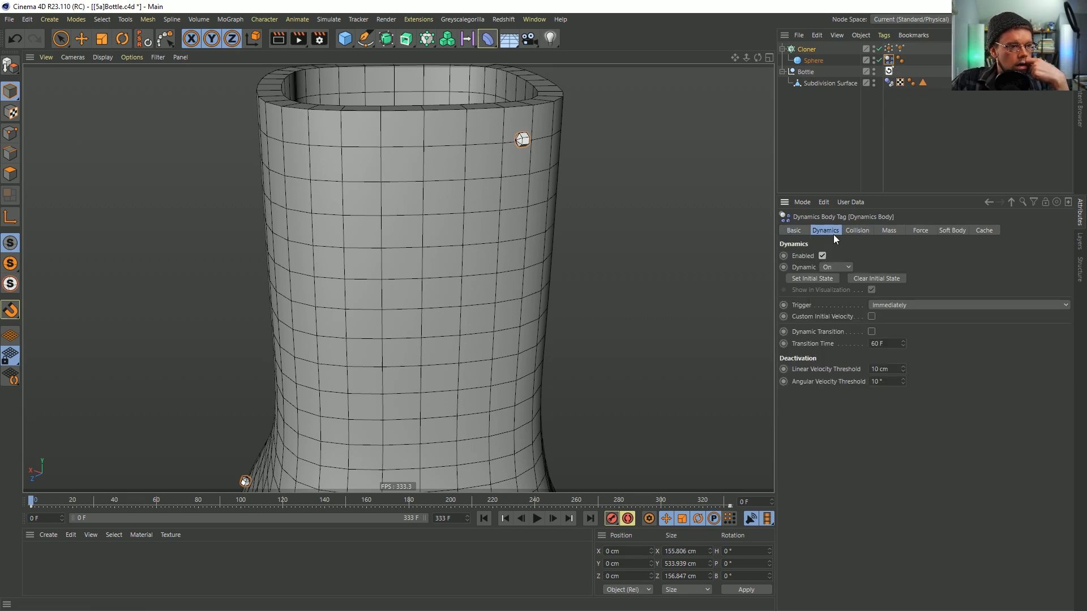
left_click(827, 267)
left_click(825, 266)
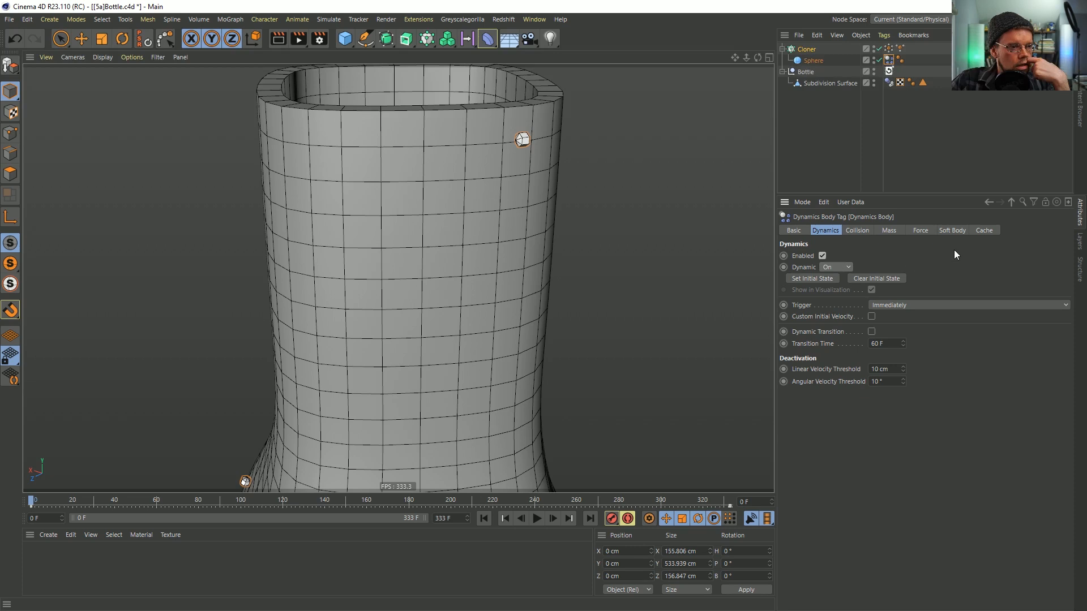
left_click(888, 231)
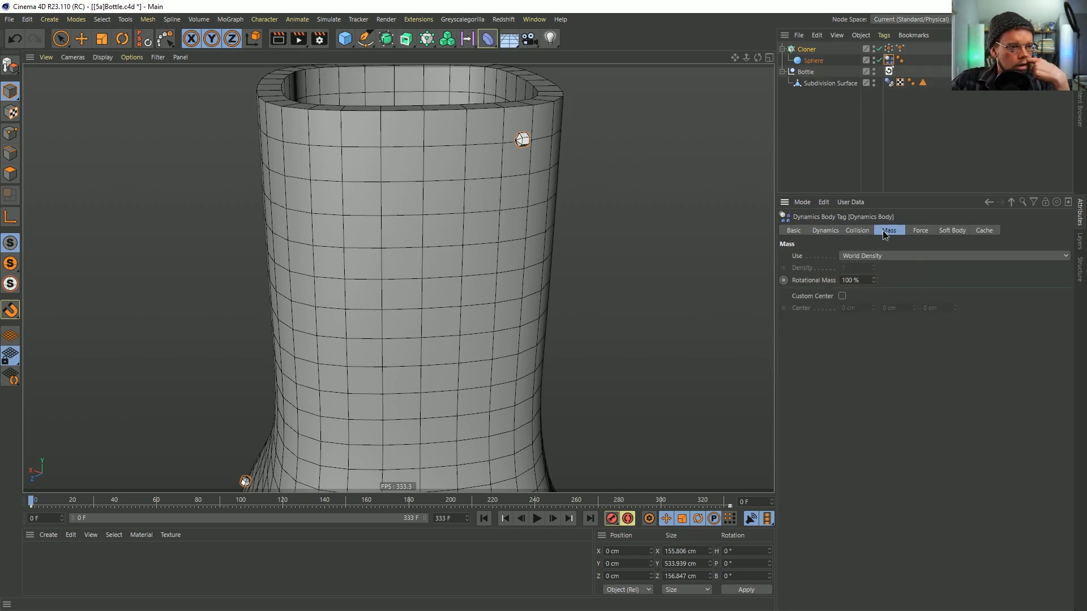
left_click(826, 231)
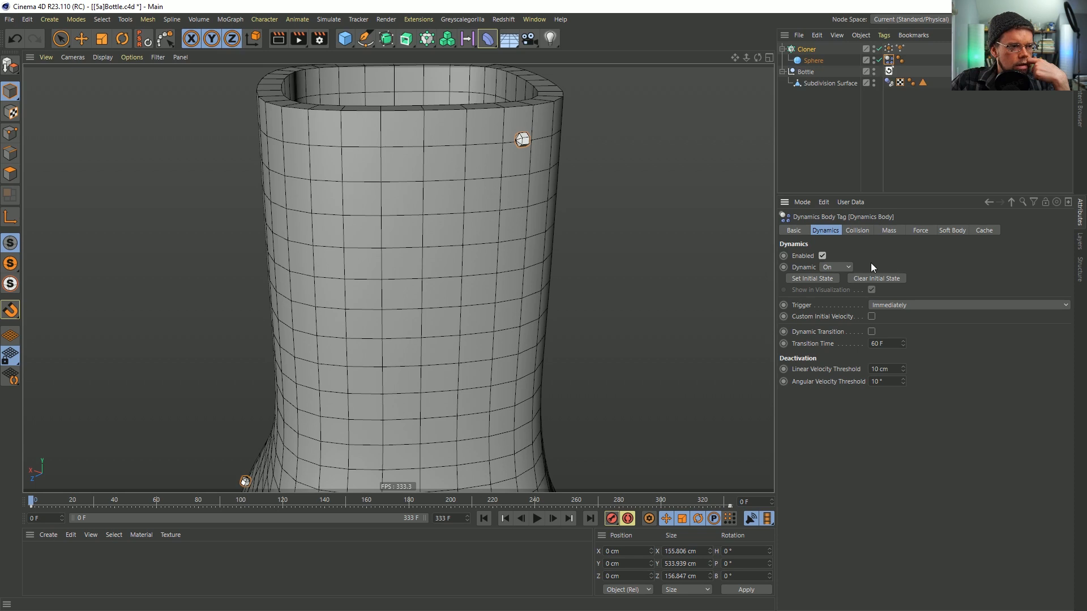
left_click(822, 267)
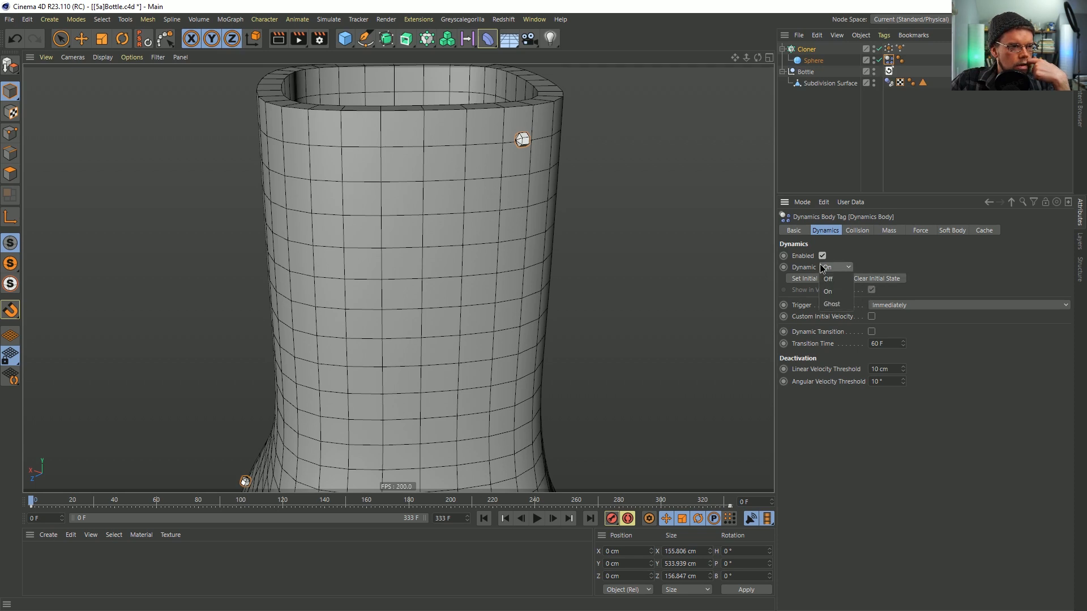
left_click(841, 280)
left_click(844, 293)
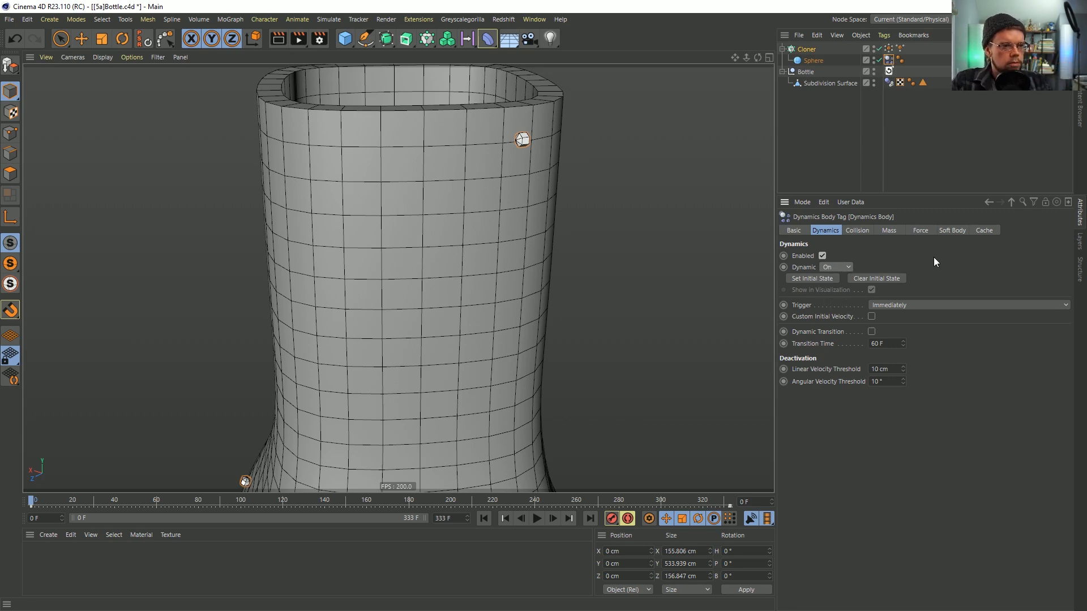
left_click(906, 305)
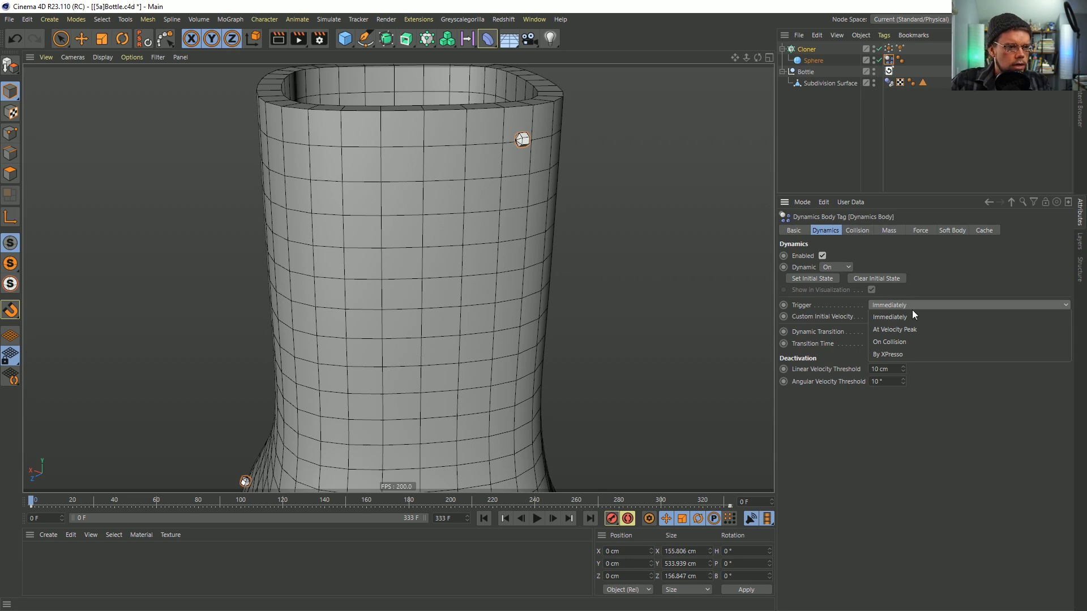
left_click(924, 267)
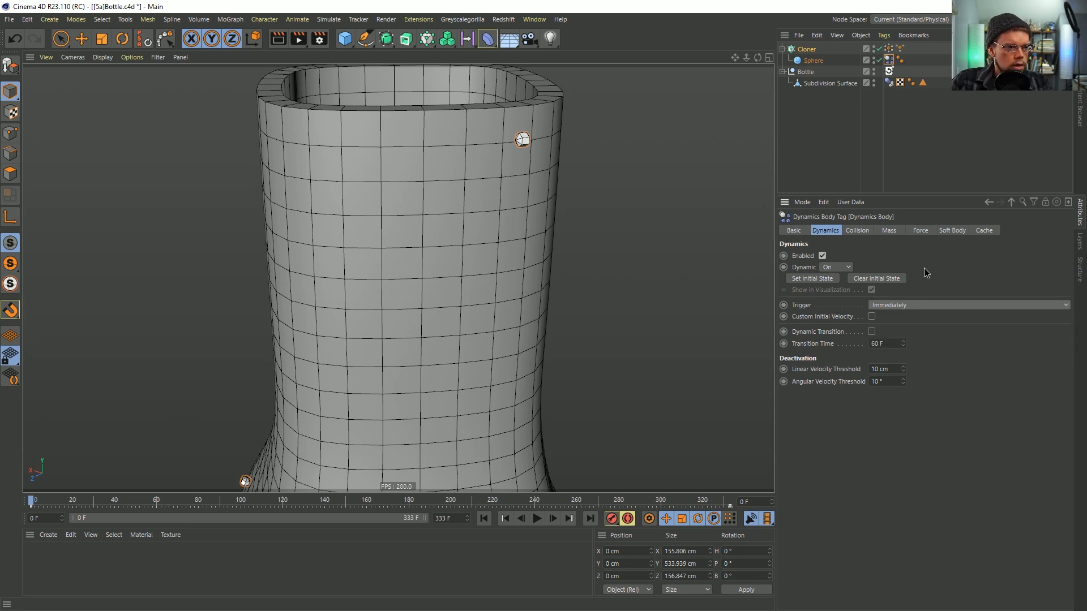
Look through the Mass, Force and Collision settings of the Sphere's Dynamics Body tag
left_click(893, 231)
left_click(919, 230)
left_click(890, 230)
left_click(853, 230)
left_click(840, 230)
left_click(856, 230)
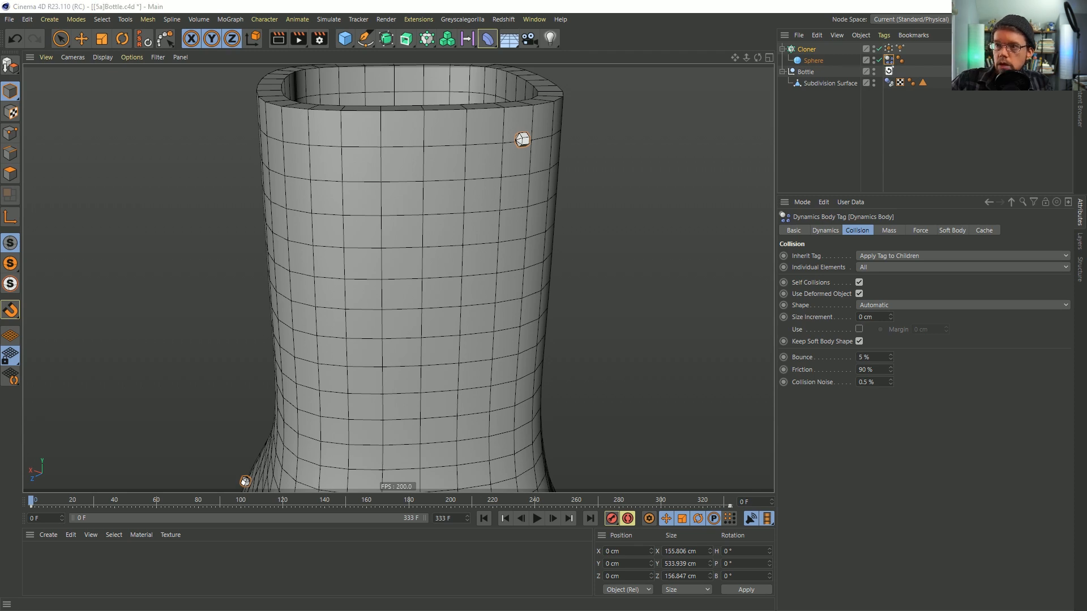
Switch to Cinema 4D R20, add a cube with a Dynamics Body tag to compare its settings, and return to the bottle scene
left_click_drag(425, 610, 393, 0)
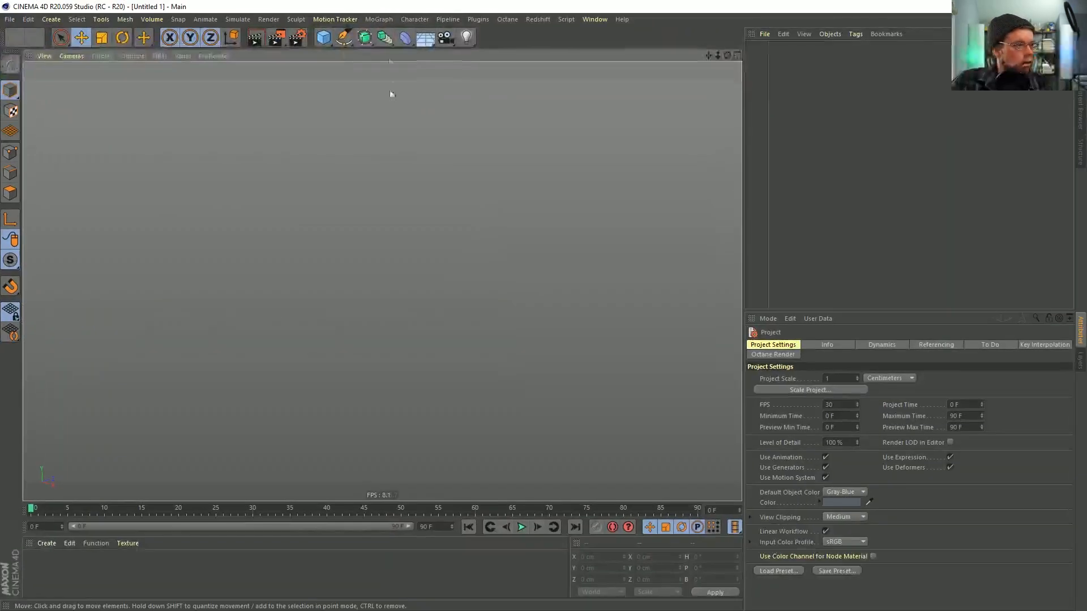
left_click(315, 46)
right_click(762, 47)
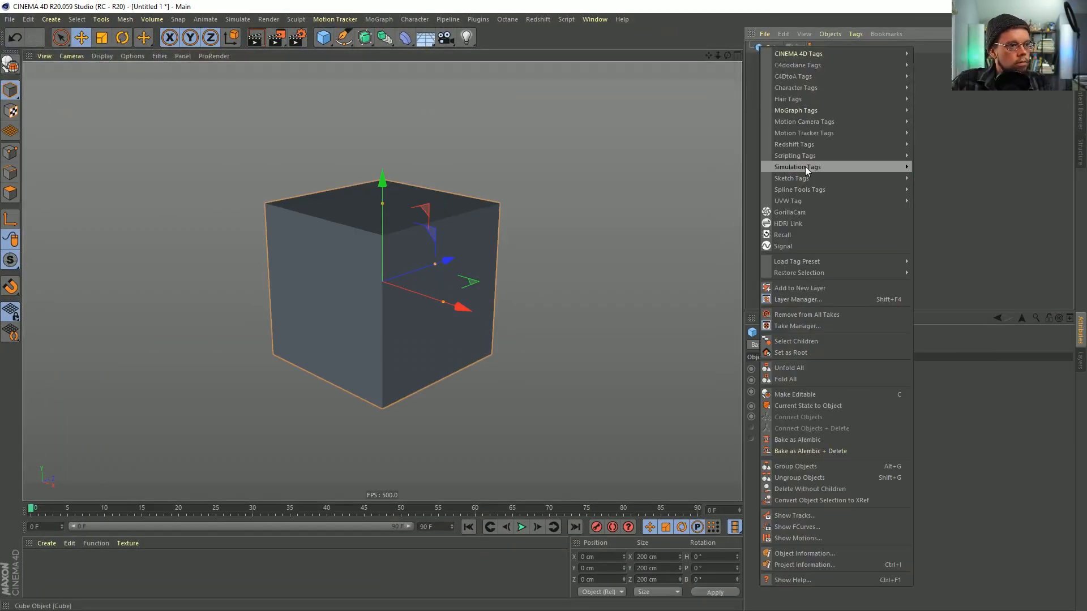
mouse_move(806, 166)
left_click(939, 168)
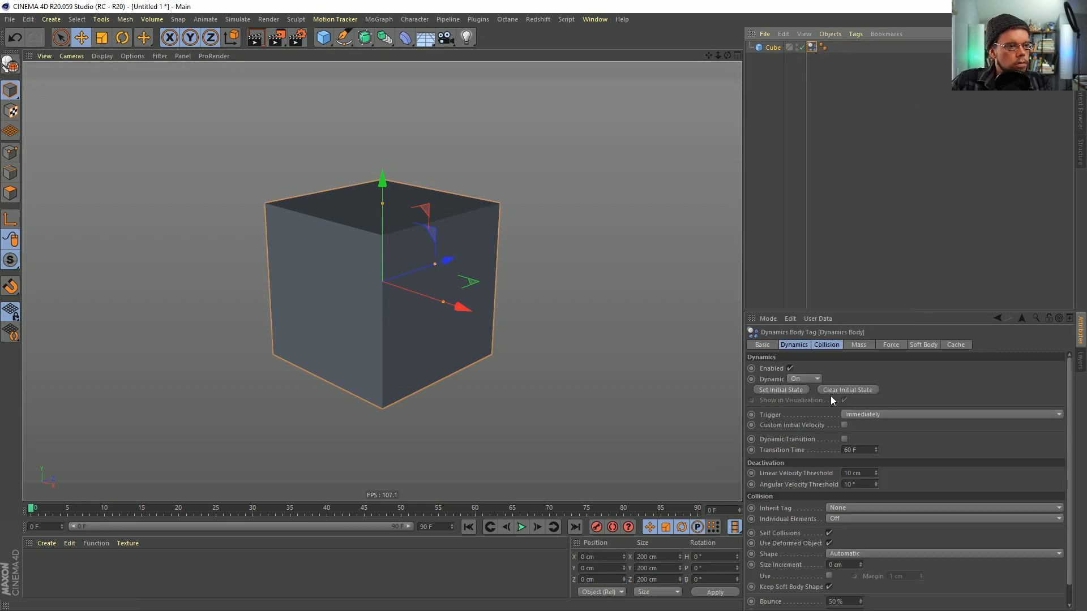
left_click_drag(932, 7, 1086, 283)
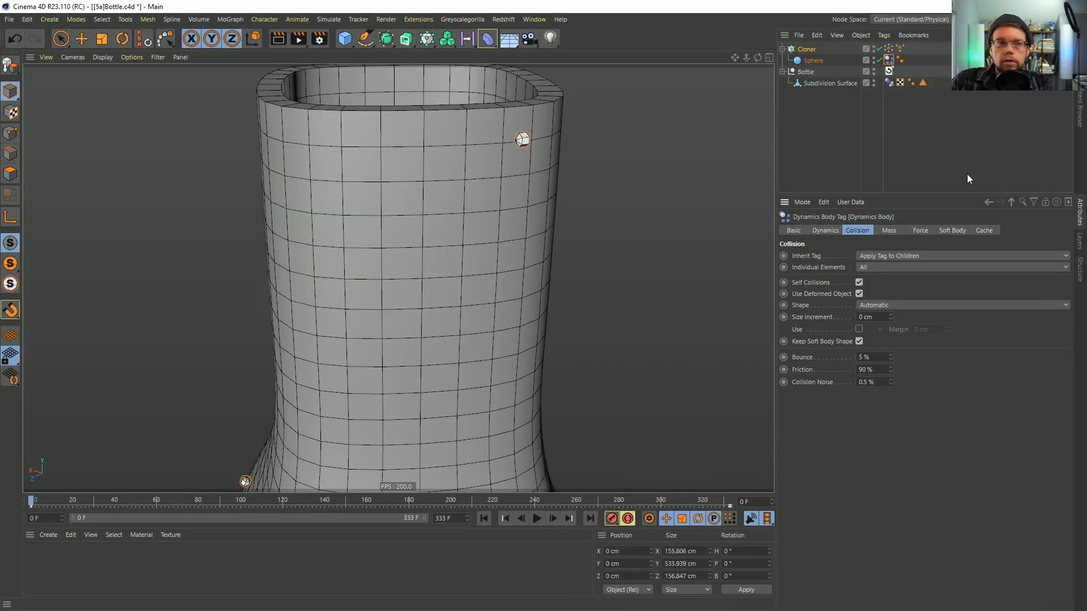
Move the Dynamics Body tag from the Sphere to the Cloner and briefly test playback from frame 0
left_click_drag(888, 59, 911, 49)
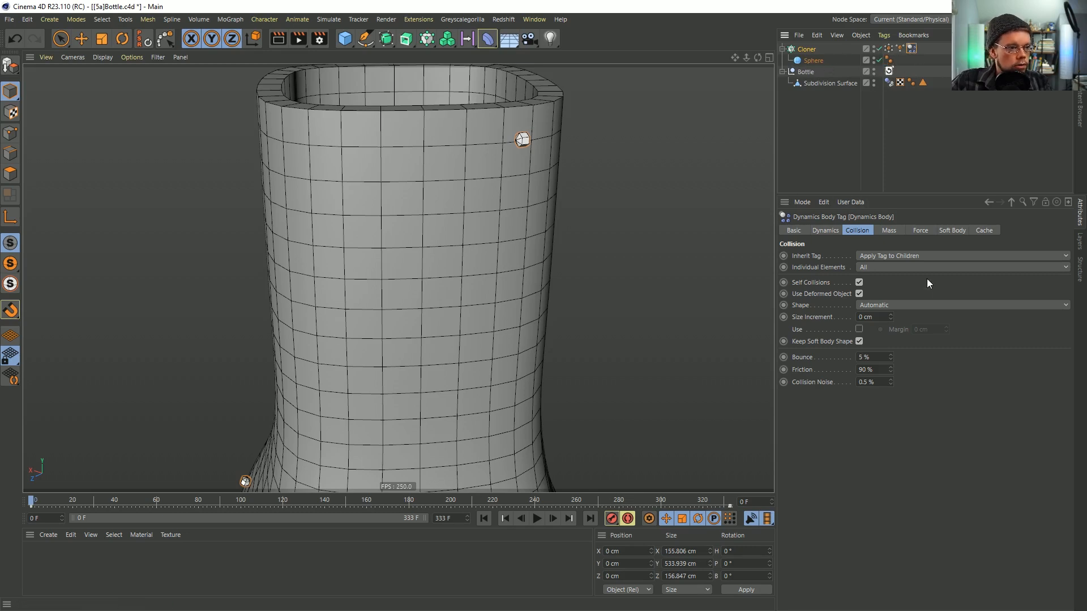
left_click(832, 228)
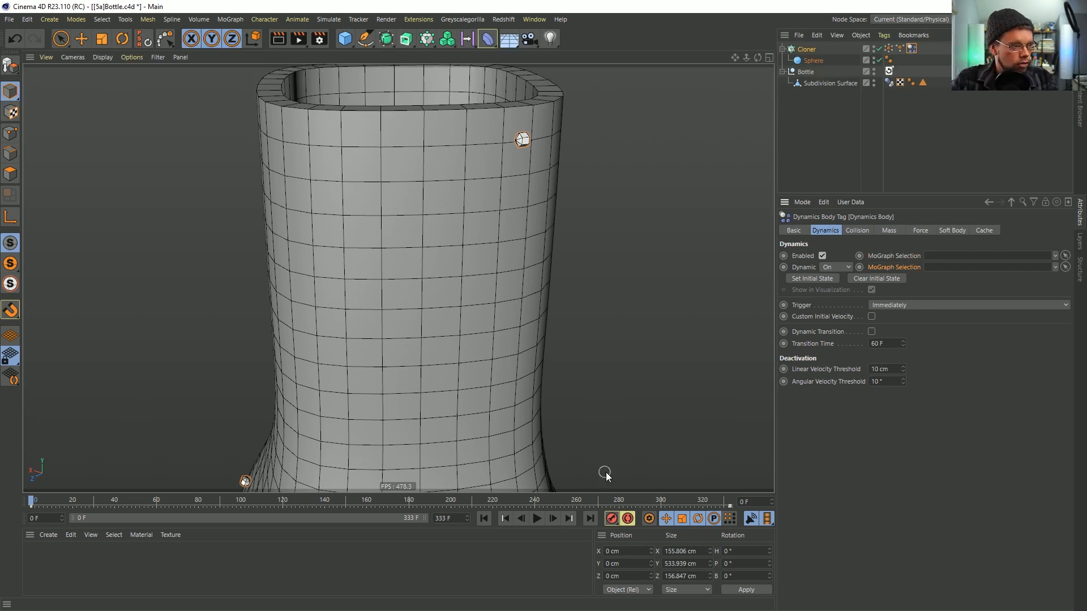
left_click(536, 518)
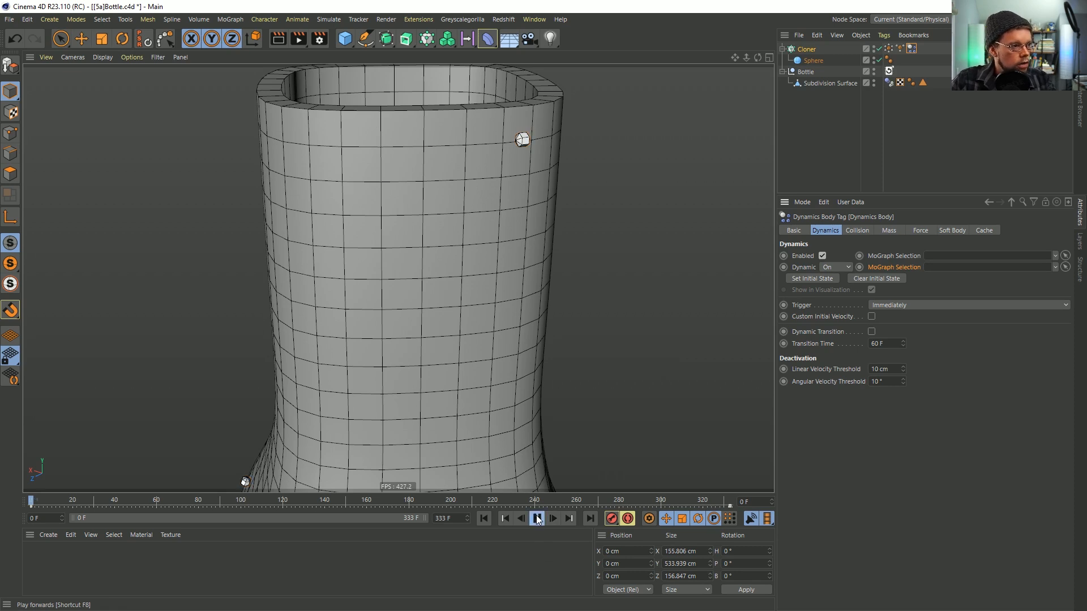
left_click(536, 518)
left_click(486, 517)
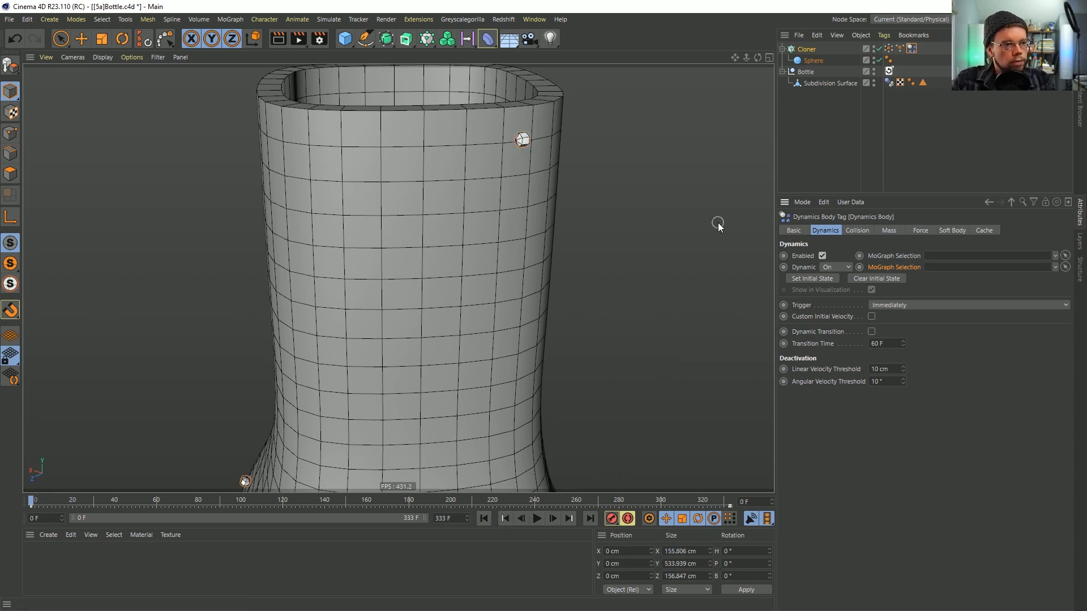
Assign the Cloner's MoGraph Selection to the Dynamics Body tag's Dynamic option, play the simulation and rewind to frame 0
left_click_drag(900, 49, 935, 268)
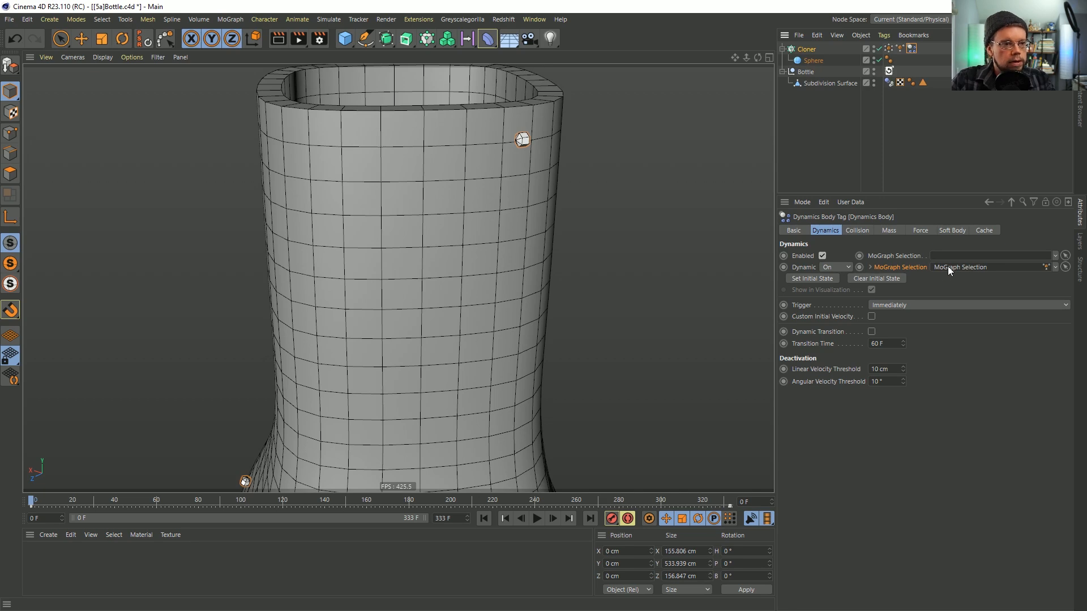
scroll(530, 242, "down", 5)
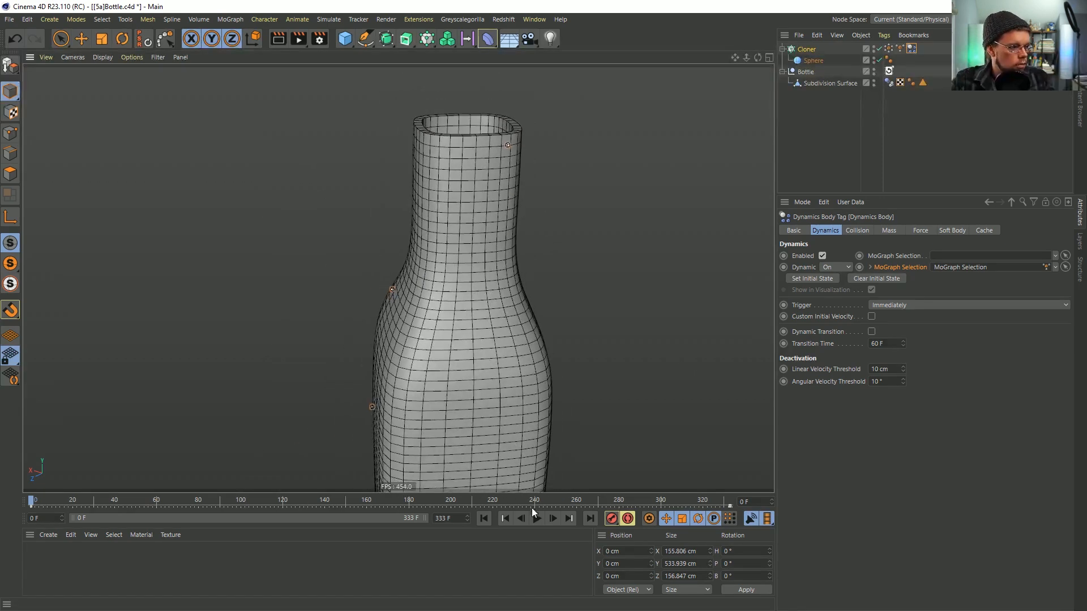
left_click(536, 518)
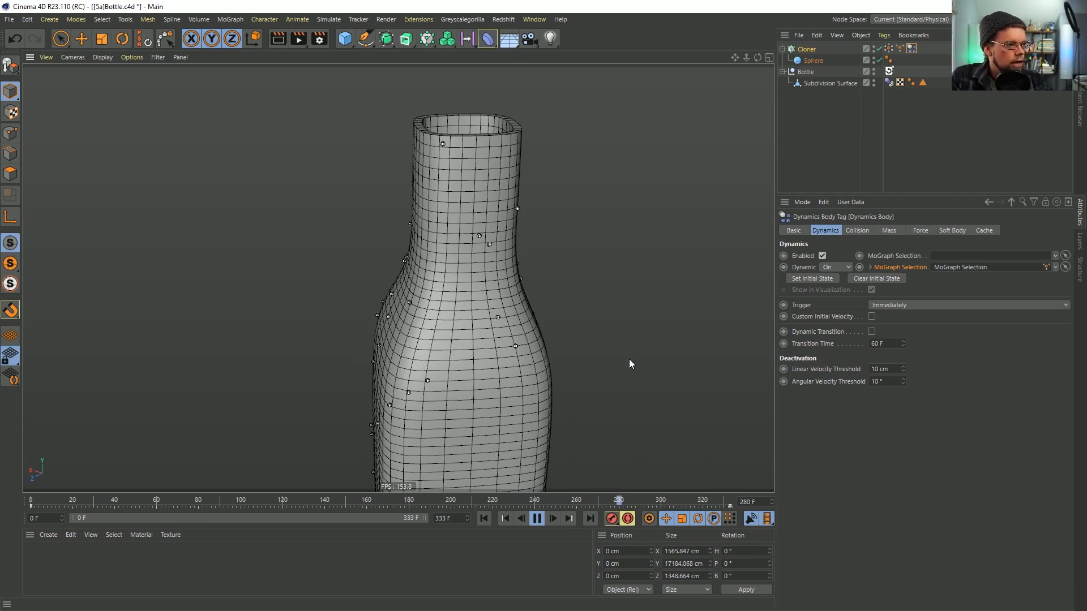
left_click(535, 520)
left_click(484, 519)
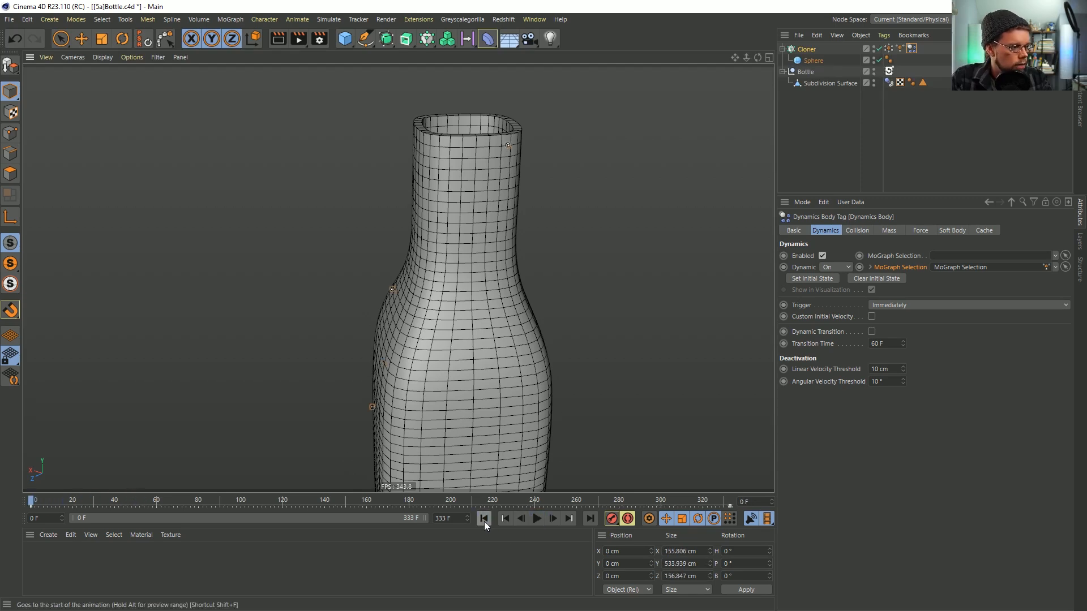
Set the project's dynamics gravity to 0 cm
right_click_drag(498, 151, 589, 173, "alt")
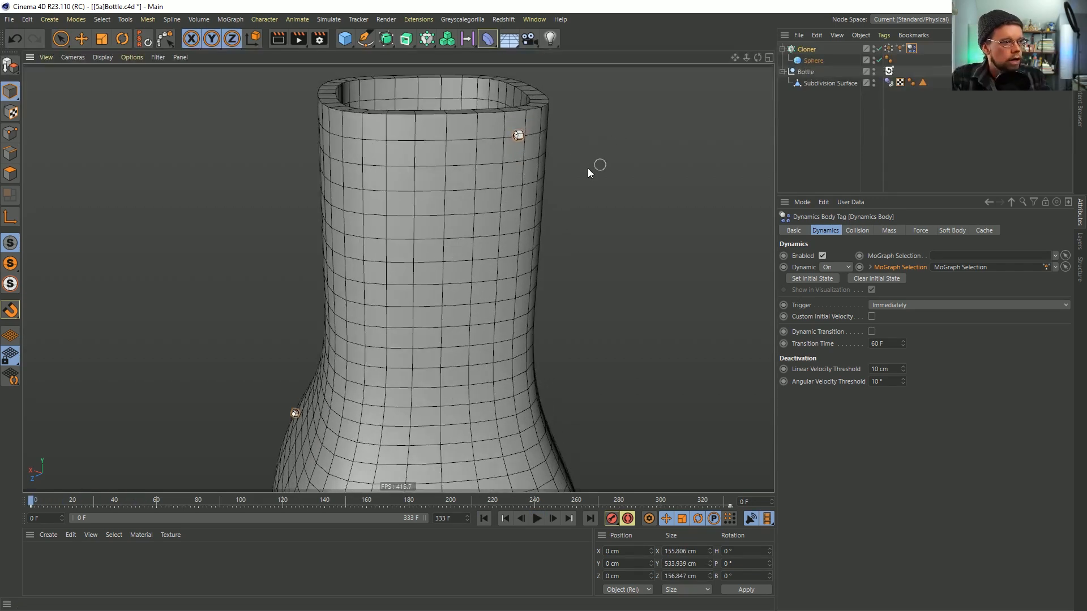
left_click(870, 100)
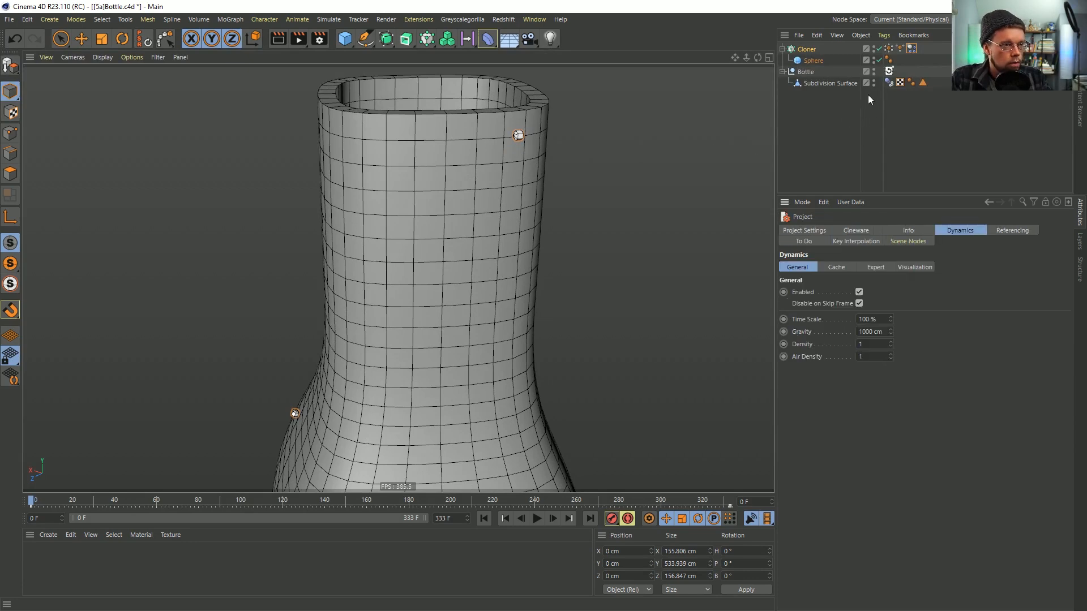
double_click(875, 331)
type("0")
key("Return")
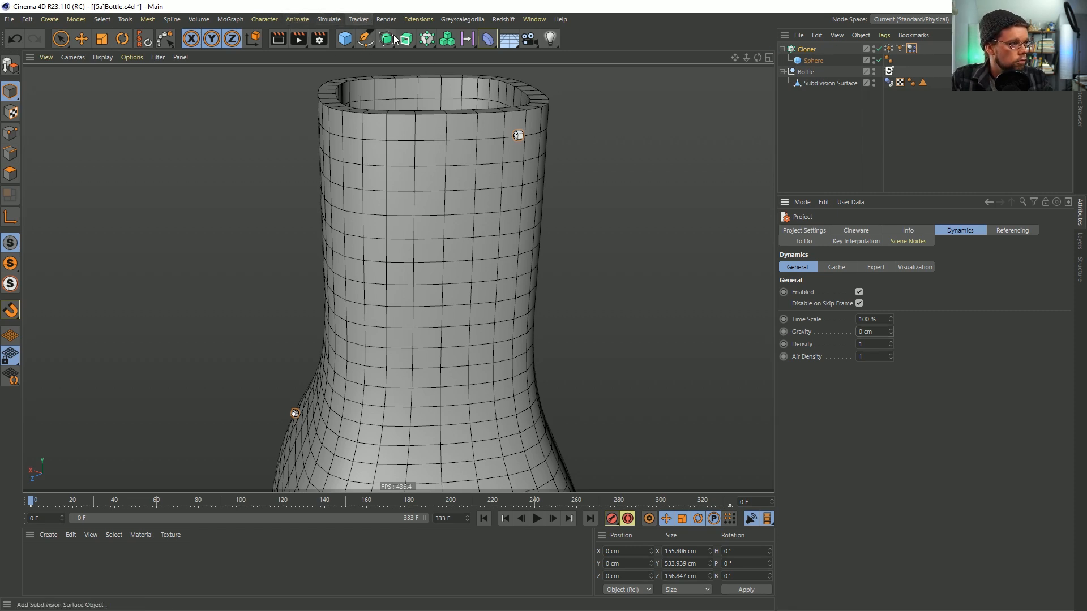
Add a Field Force object to the scene
left_click(221, 19)
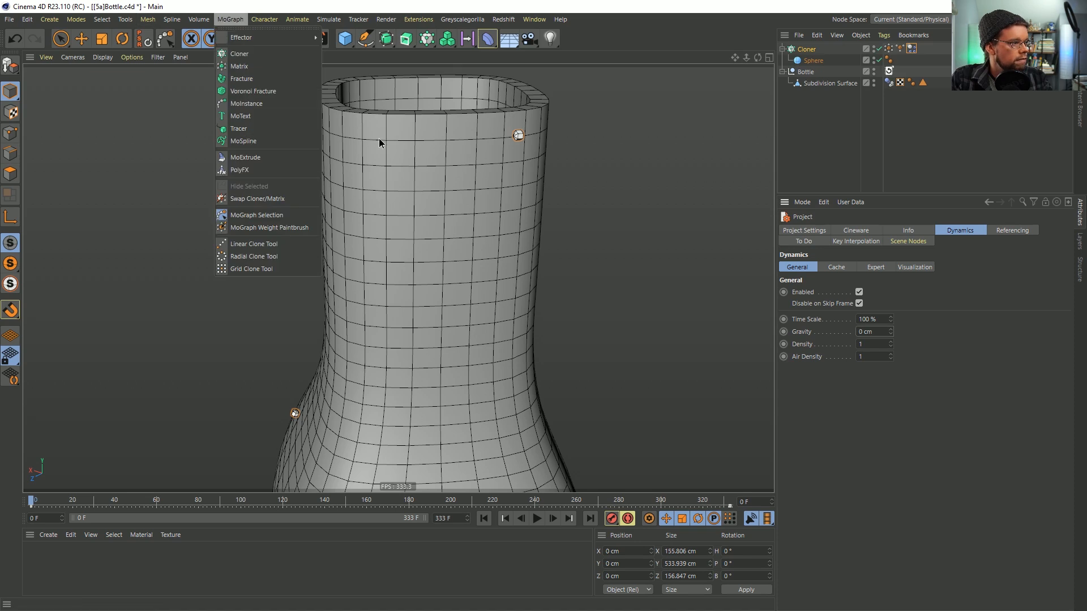
mouse_move(254, 25)
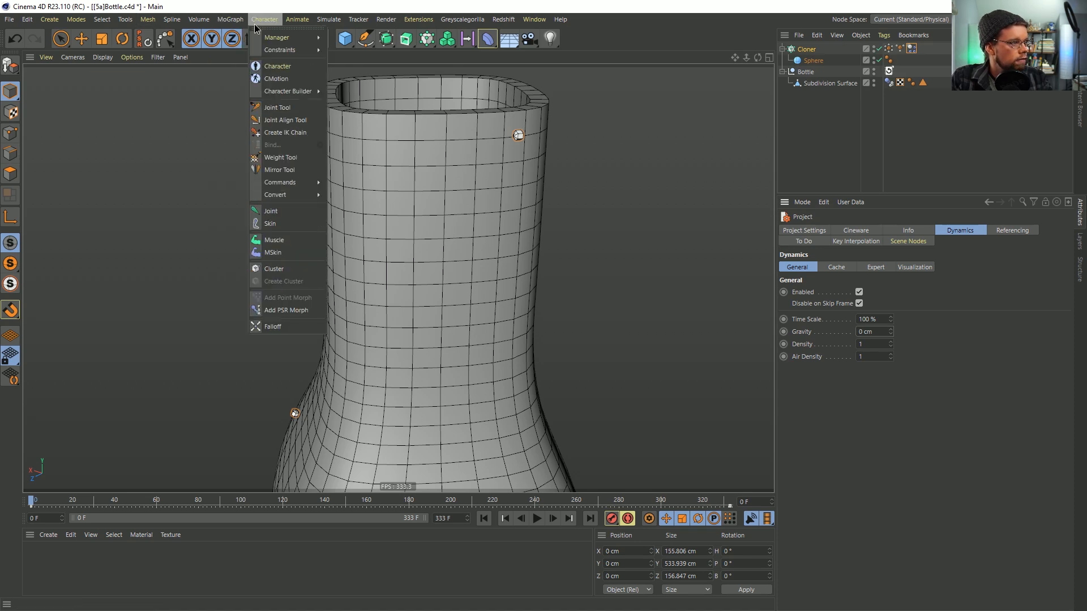
mouse_move(328, 19)
mouse_move(351, 95)
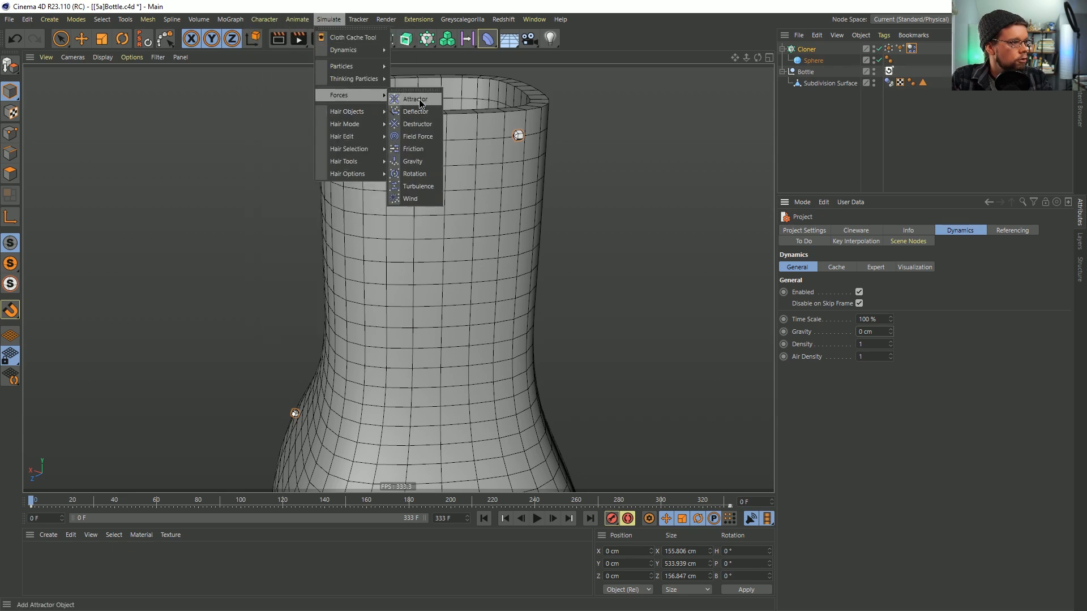
left_click(419, 137)
scroll(576, 273, "down", 6)
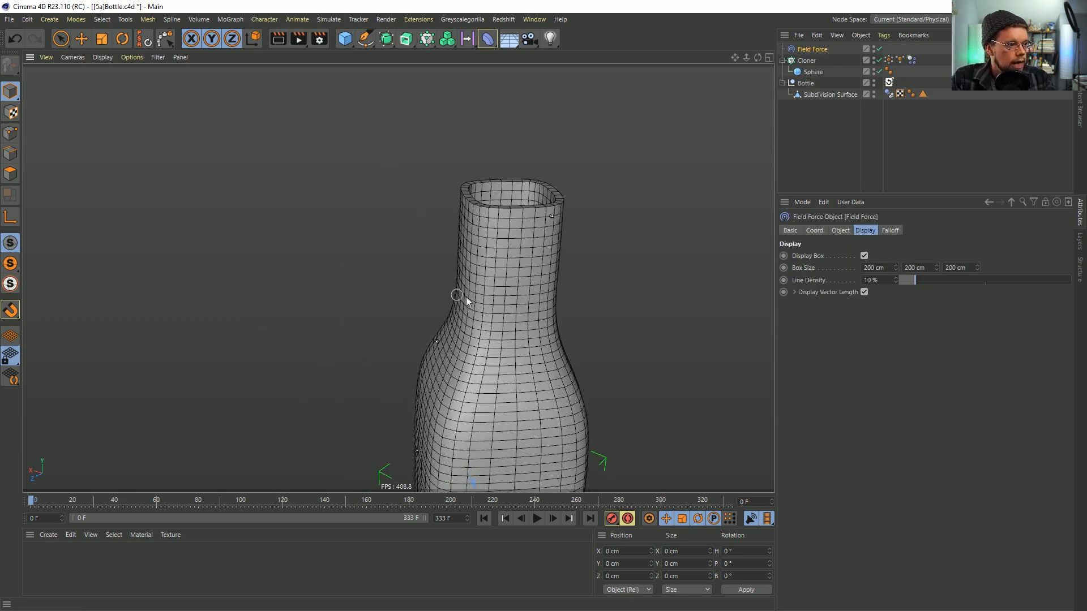
middle_click_drag(431, 290, 394, 228, "alt")
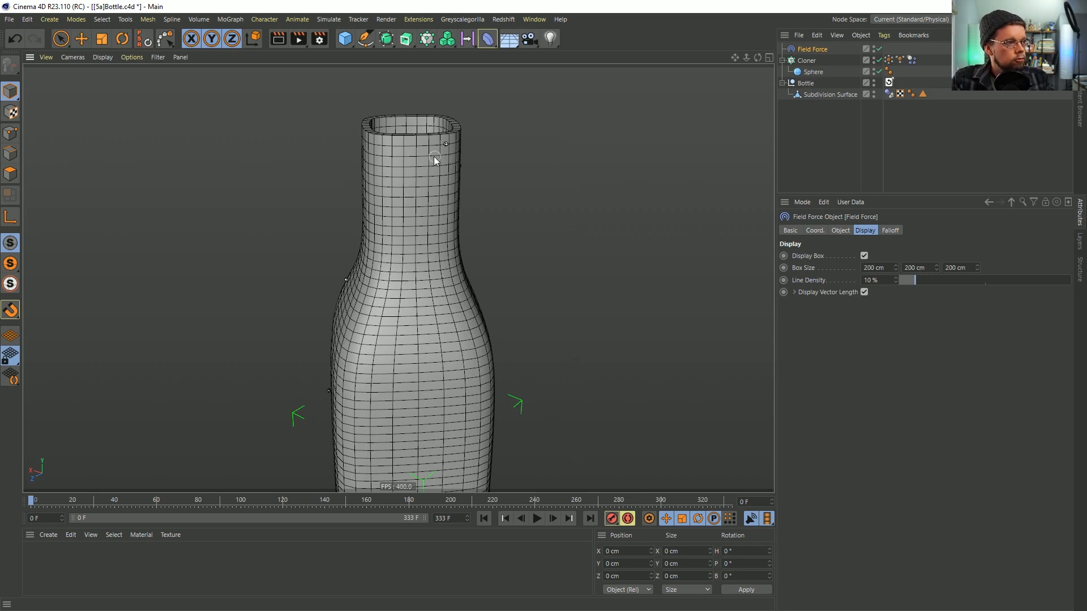
Duplicate the bottle's Subdivision Surface mesh outside the Bottle null without its Dynamics Body tag, and clear the copy's polygon selection
left_click(417, 229)
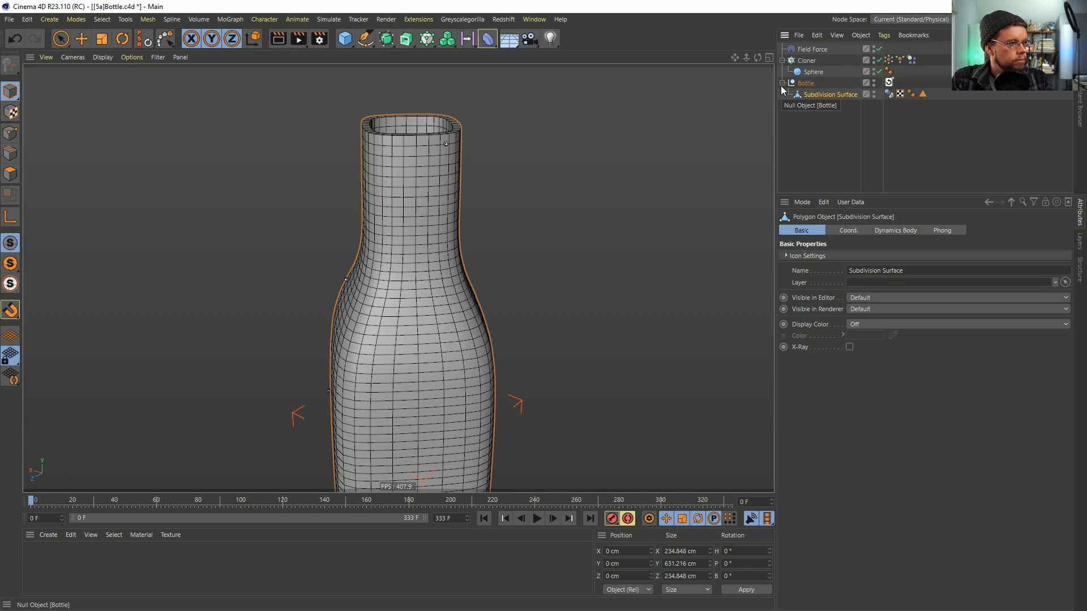
left_click_drag(822, 122, 824, 105, "ctrl")
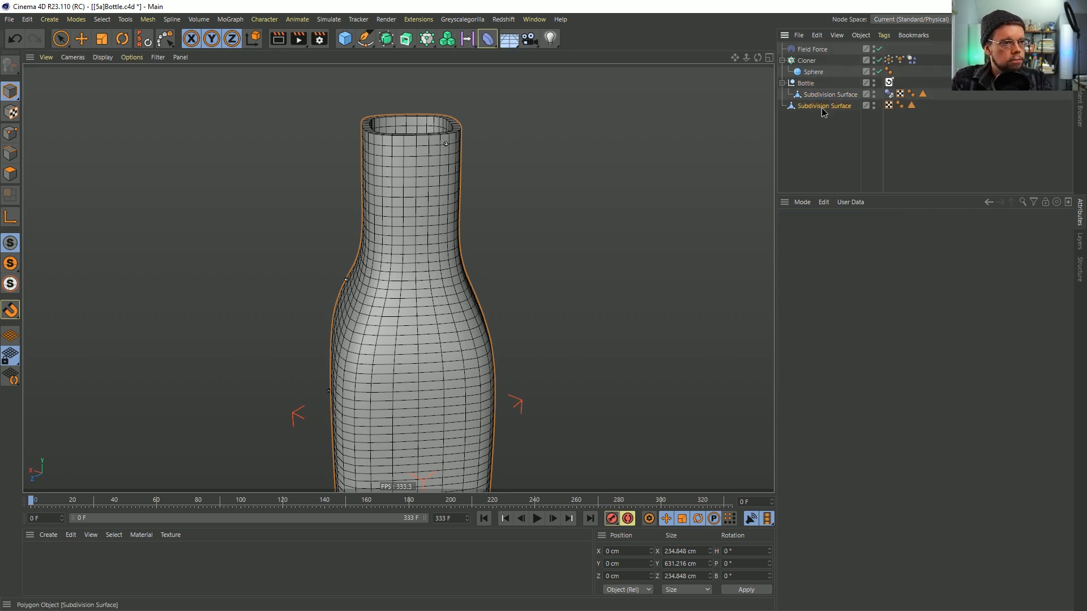
left_click(10, 174)
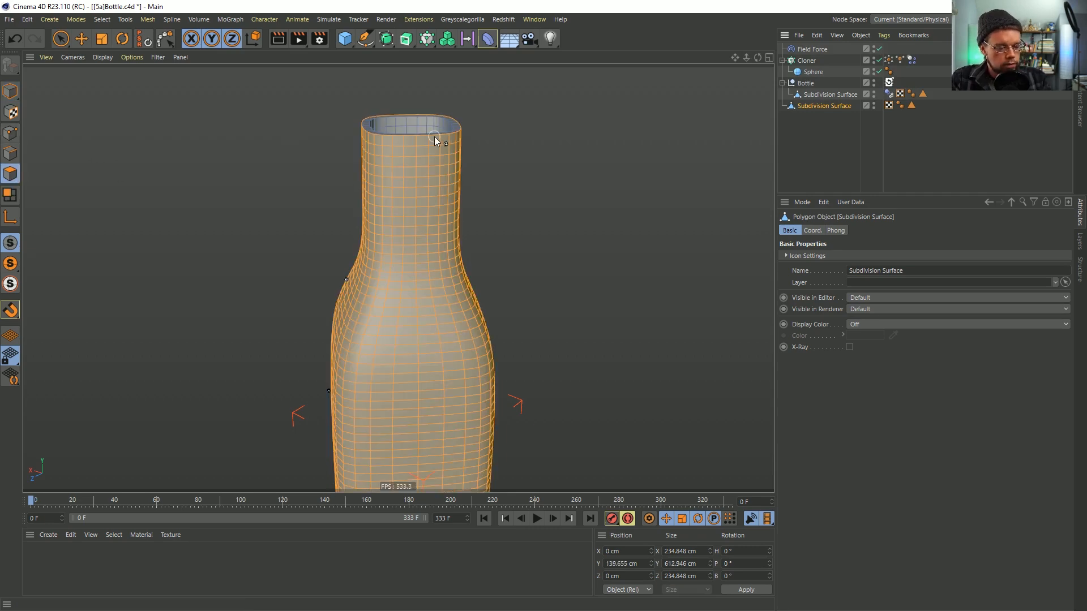
key("ctrl+shift+a")
left_click_drag(421, 188, 429, 224, "alt")
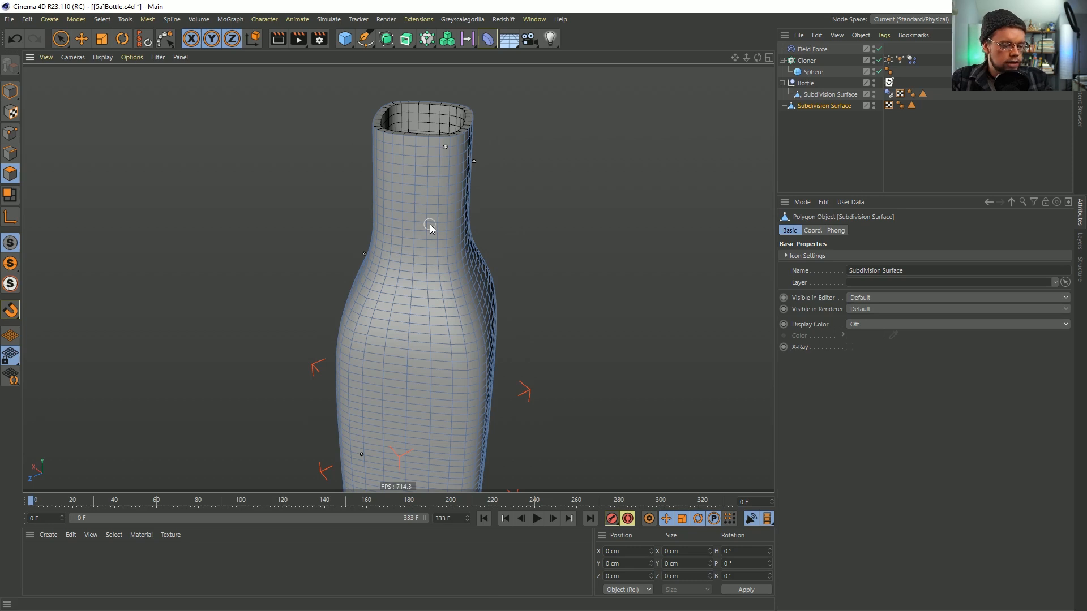
Use Loop Selection in edge mode to select vertical edge loops running down the sides of the duplicated bottle mesh
left_click(10, 154)
key("u")
key("l")
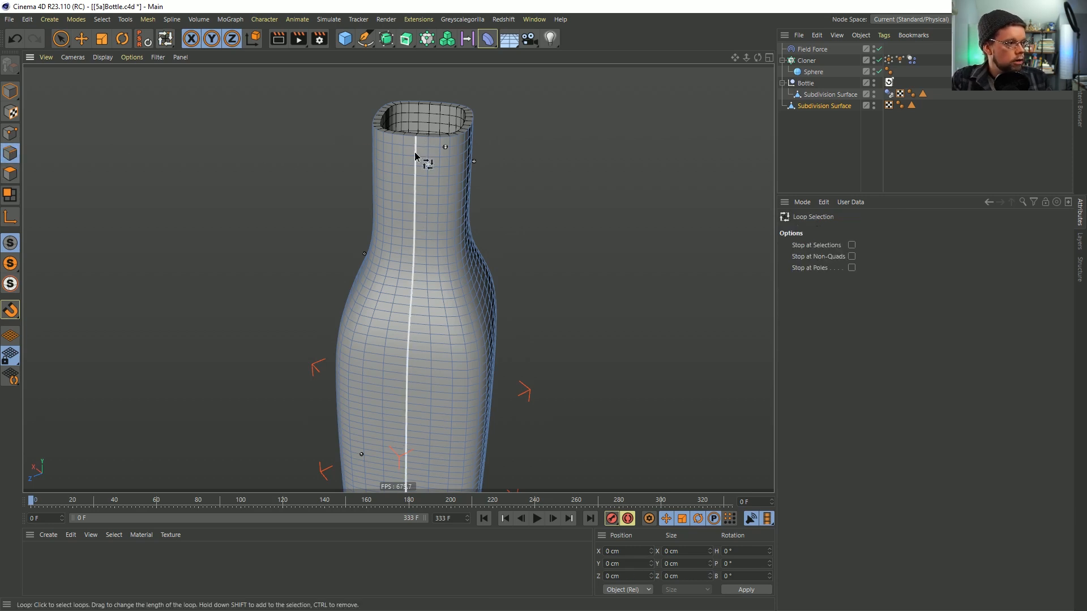
left_click_drag(415, 156, 351, 170, "alt")
left_click(502, 151)
left_click_drag(504, 151, 358, 157, "alt")
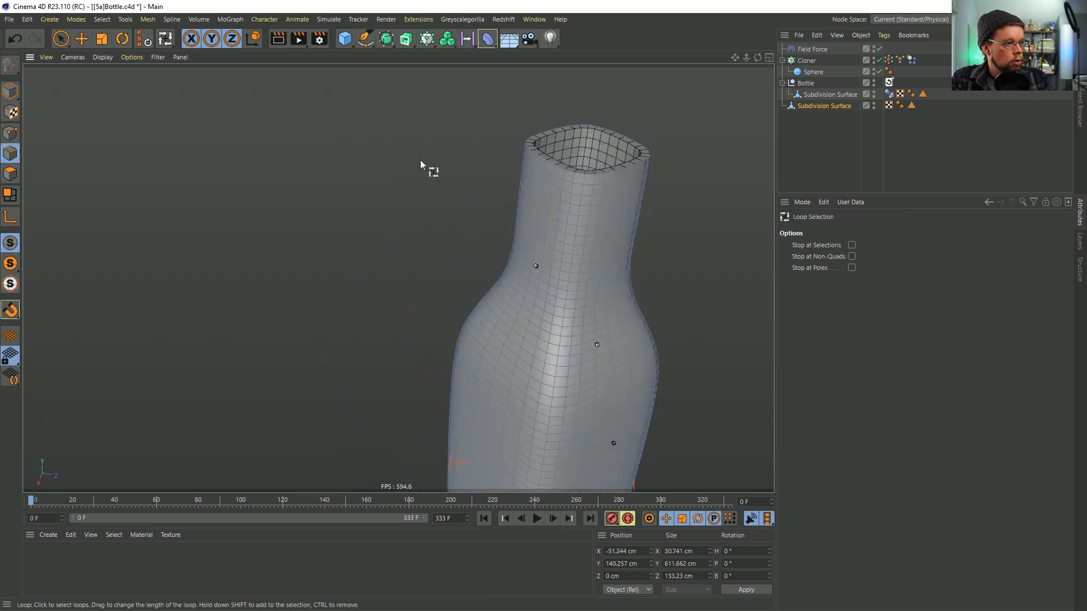
left_click(548, 182)
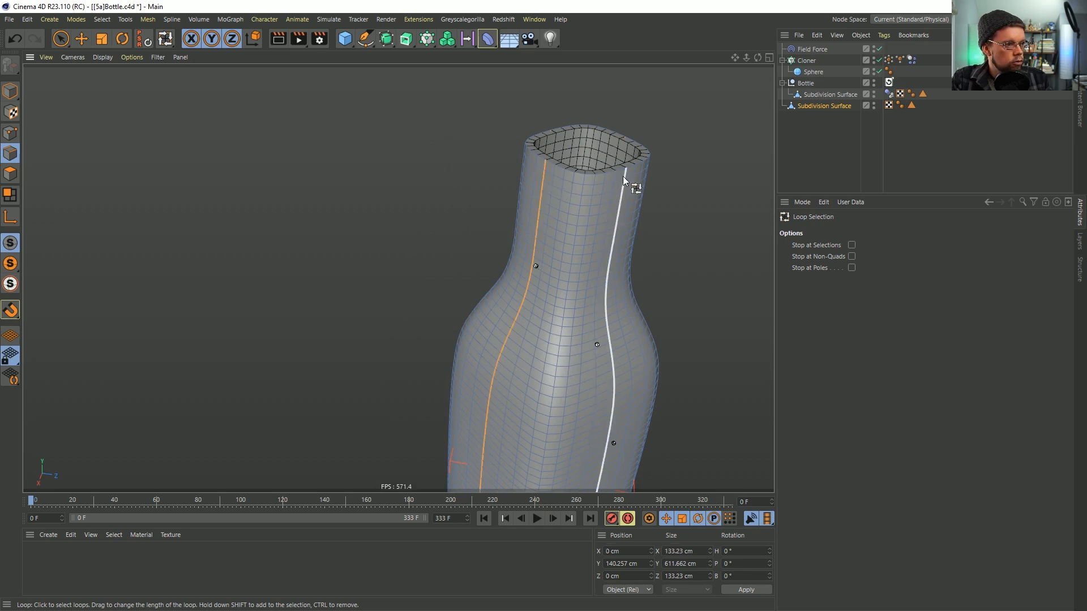
Add a second lengthwise edge loop and five ring loops around the neck to the selection, and dissolve all selected edges
left_click(623, 180, "shift")
left_click(565, 194, "shift")
left_click(556, 209, "shift")
left_click(555, 221, "shift")
left_click(549, 229, "shift")
left_click(542, 243, "shift")
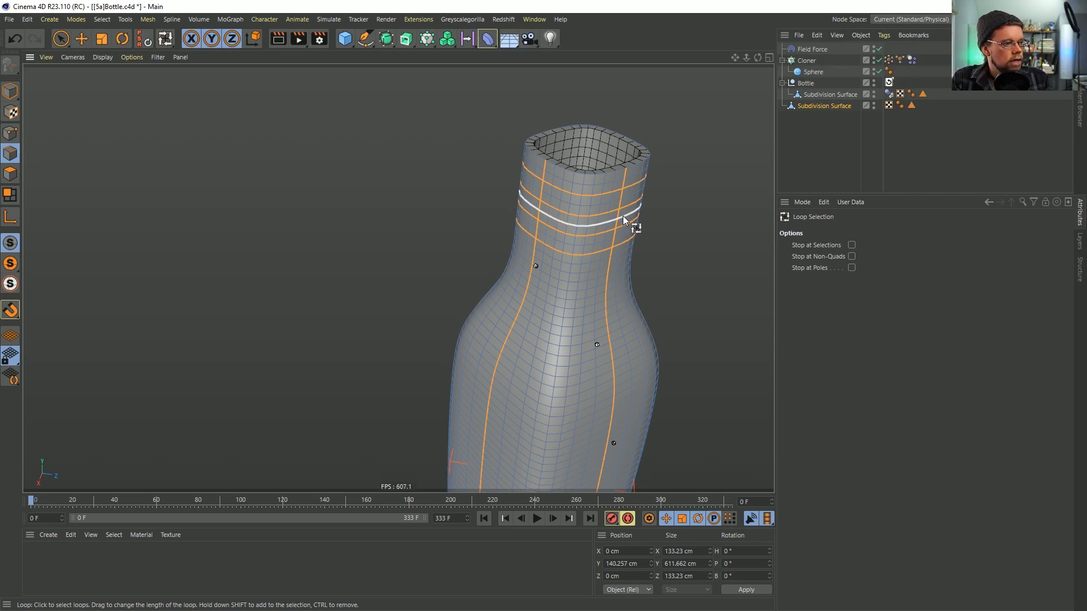
right_click(623, 212)
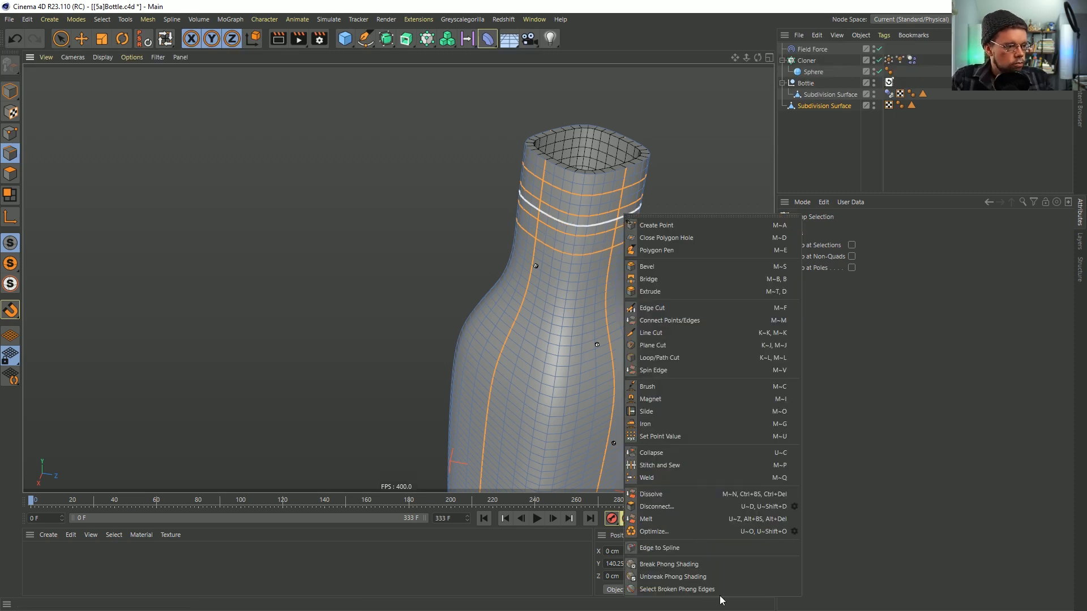
left_click(667, 504)
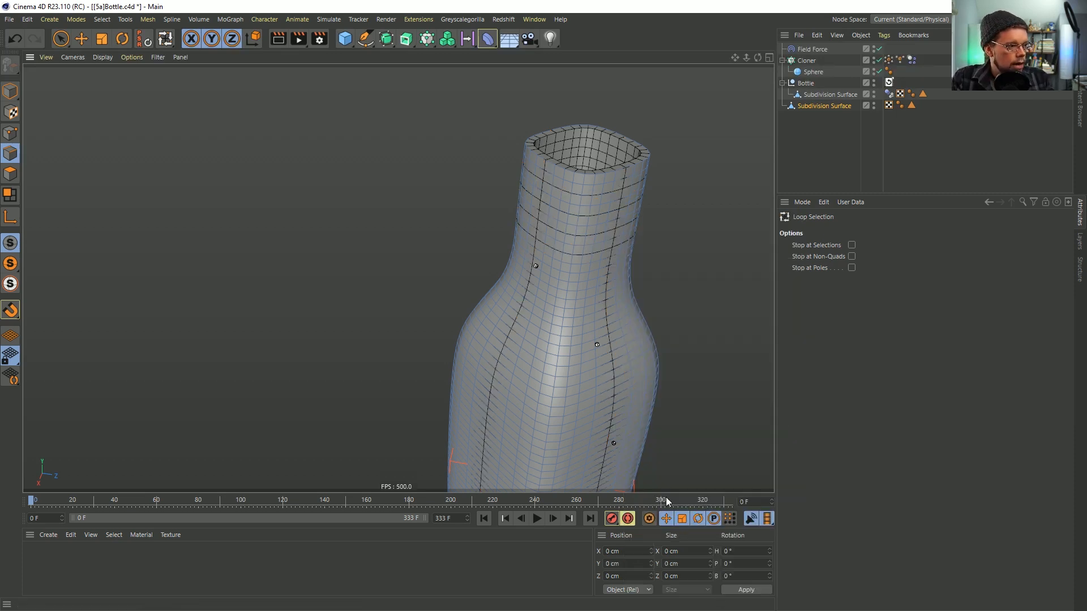
Check the points of the reduced bottle copy and rename the object as FieldForce Ref
left_click(10, 133)
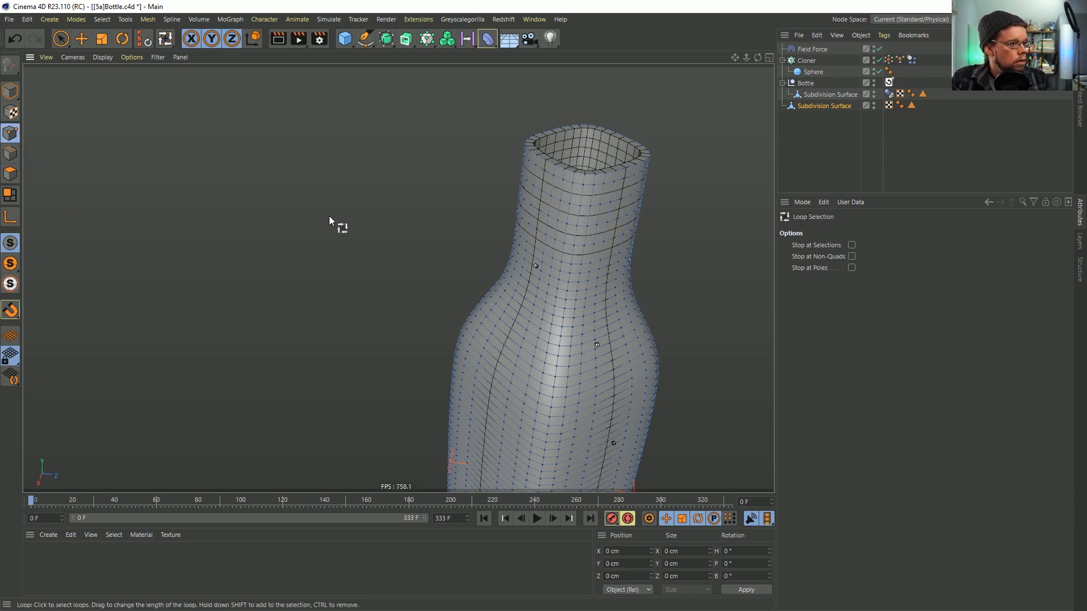
left_click_drag(556, 220, 634, 195, "alt")
scroll(635, 192, "up", 4)
double_click(848, 106)
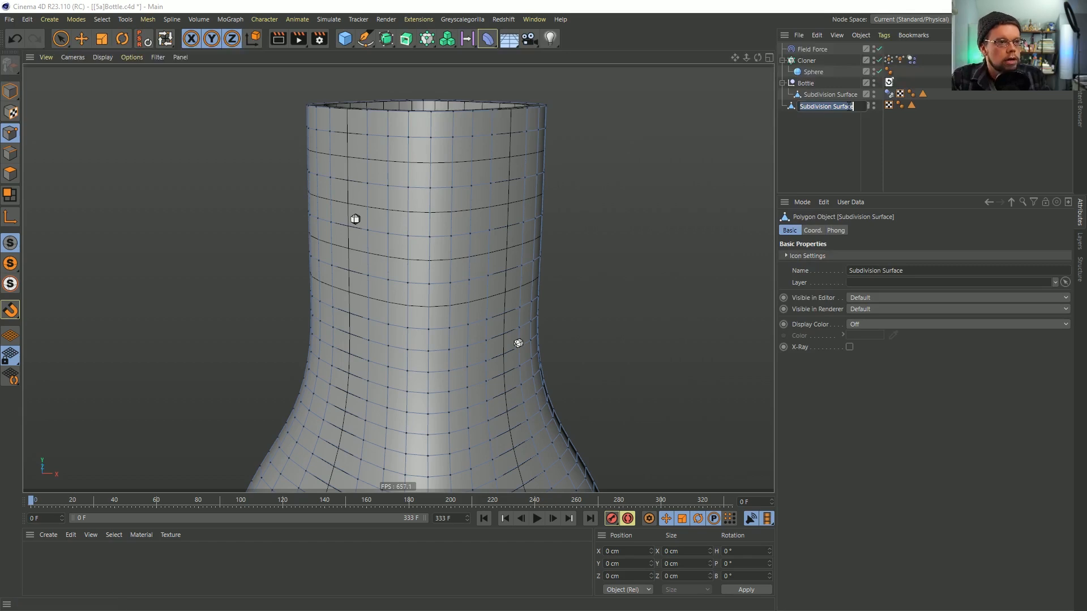
type("Field")
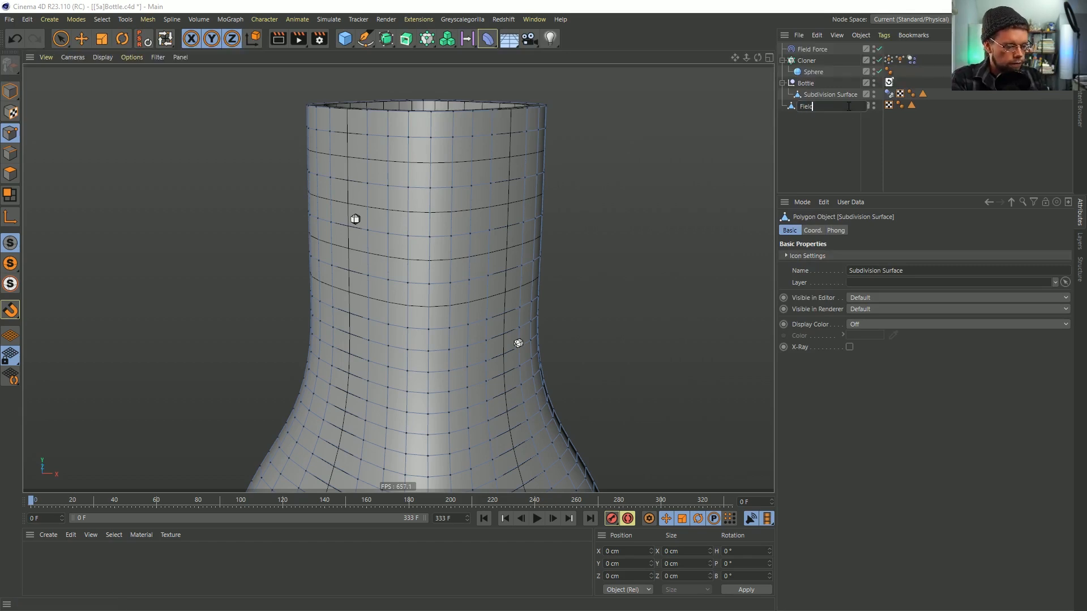
type("Force Ref")
key("Return")
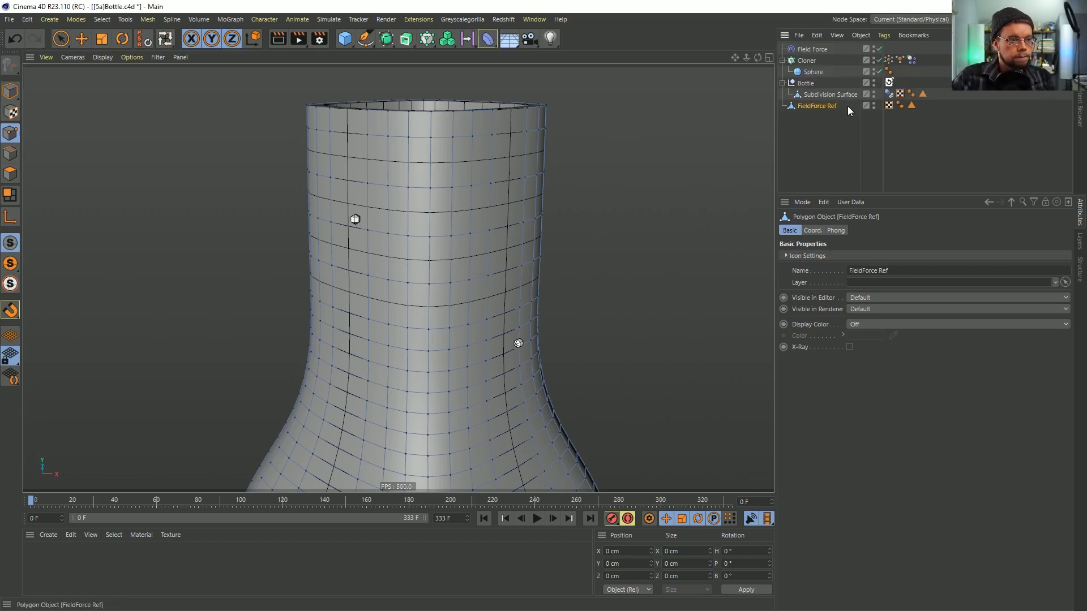
Hide FieldForce Ref in the editor and renderer, and delete its triangle-shaped selection tag
left_click(873, 104)
left_click(874, 107)
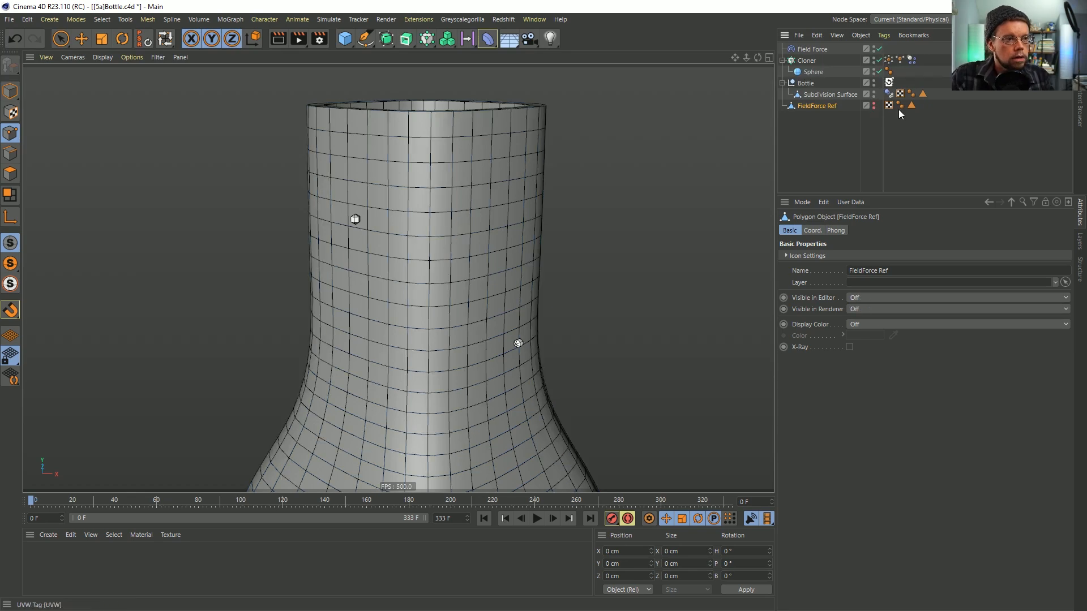
left_click(911, 105)
key("Delete")
key("u")
key("l")
left_click_drag(443, 200, 460, 220, "alt")
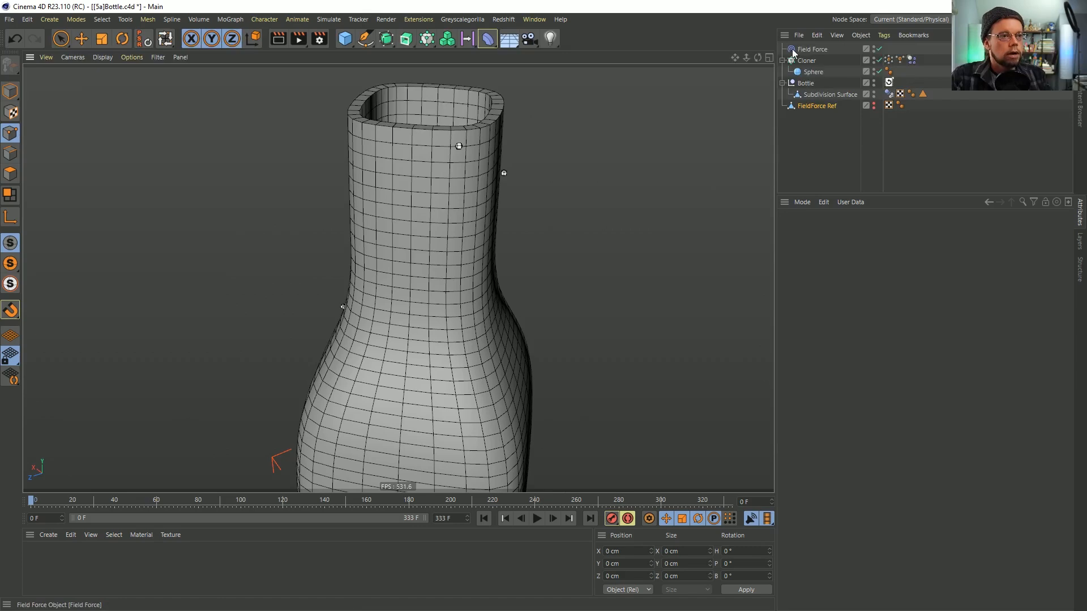
Move the Field Force object up along the Y axis so its box surrounds the bottle neck
left_click(812, 50)
left_click_drag(459, 317, 469, 369, "alt")
middle_click_drag(469, 369, 393, 311, "alt")
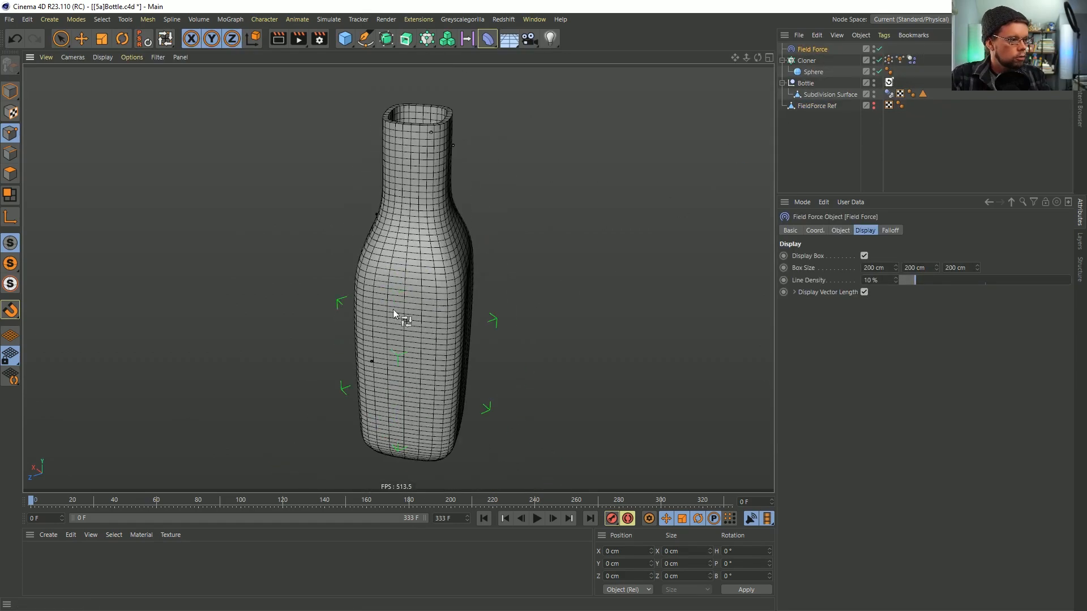
key("e")
left_click_drag(409, 309, 403, 91)
scroll(429, 112, "up", 8)
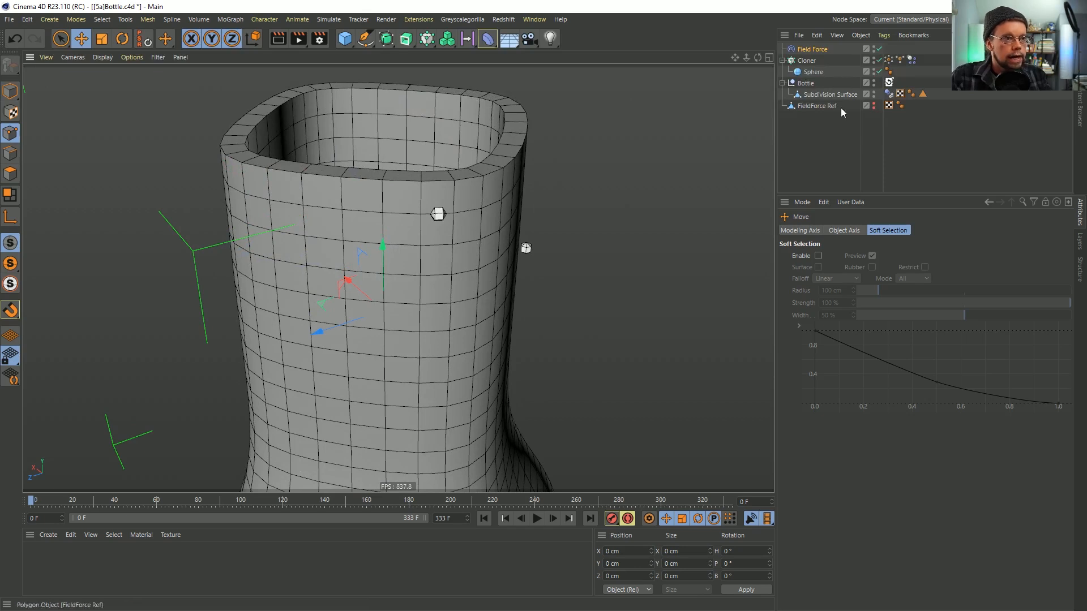
Add a Solid field layer to the Field Force and set its direction to 0, -1, 0
left_click(810, 50)
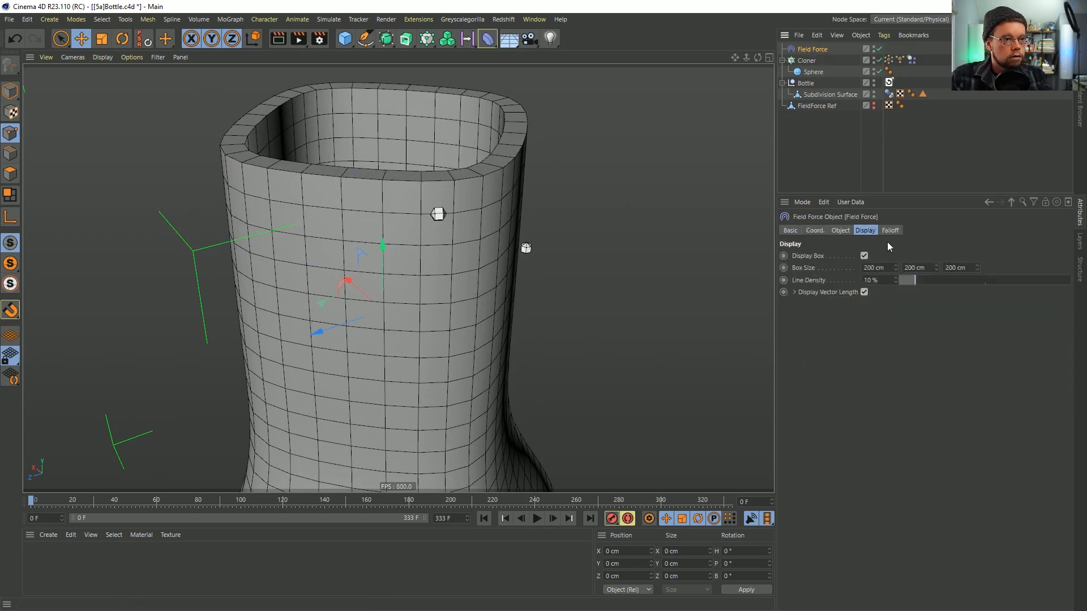
left_click(841, 230)
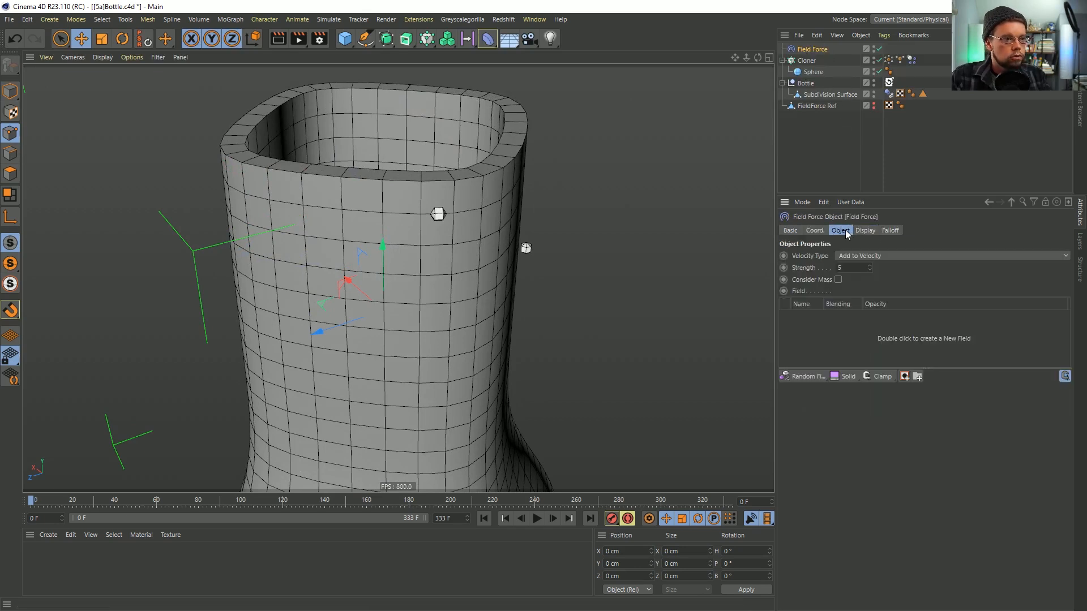
left_click(847, 378)
left_click_drag(597, 340, 549, 305, "alt")
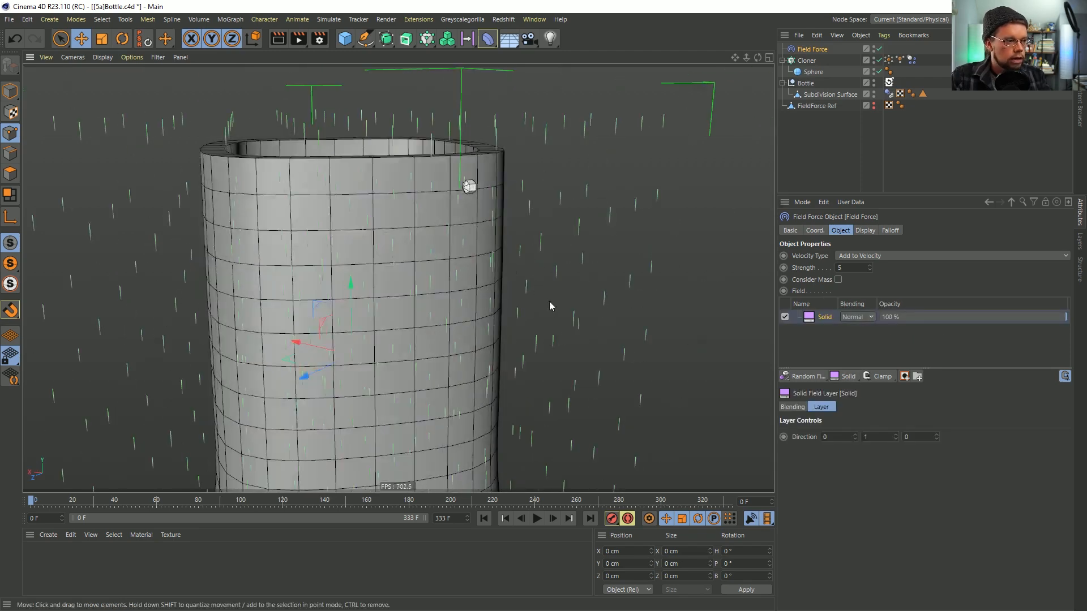
right_click_drag(548, 306, 519, 316, "alt")
left_click_drag(878, 437, 794, 419)
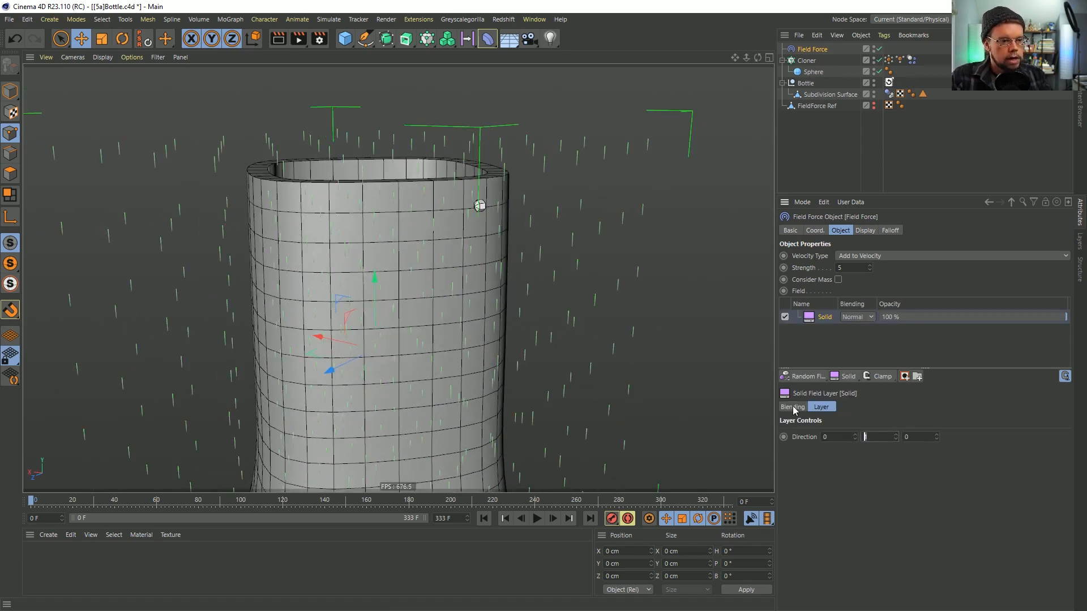
type("-1")
key("Return")
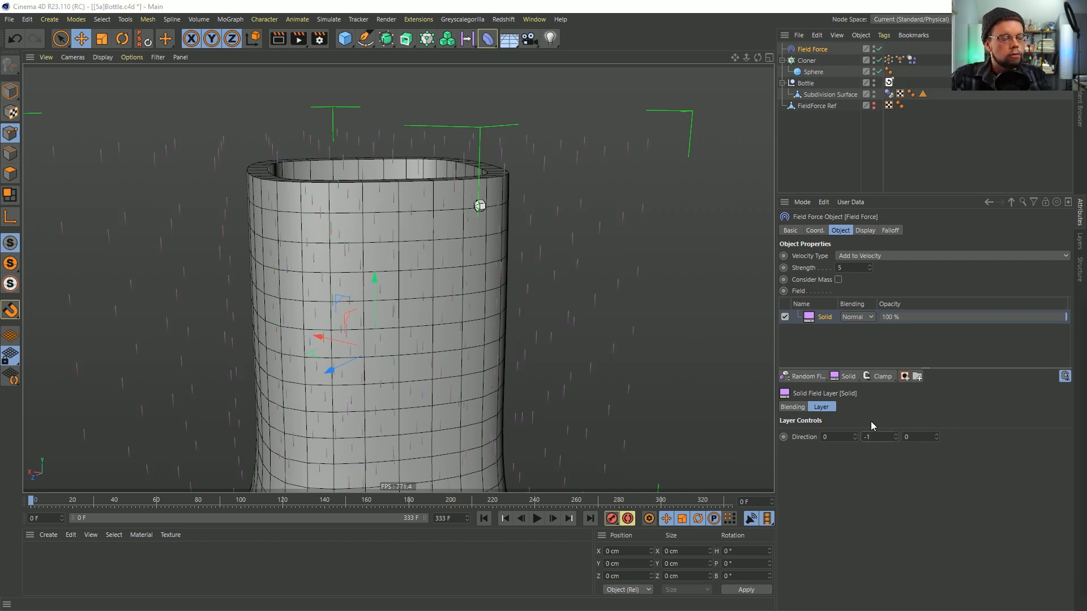
Play the simulation to examine how the droplets on the neck react to the downward force, and return to frame 0
left_click(818, 268)
middle_click_drag(431, 327, 439, 267, "alt")
left_click_drag(440, 267, 447, 275, "alt")
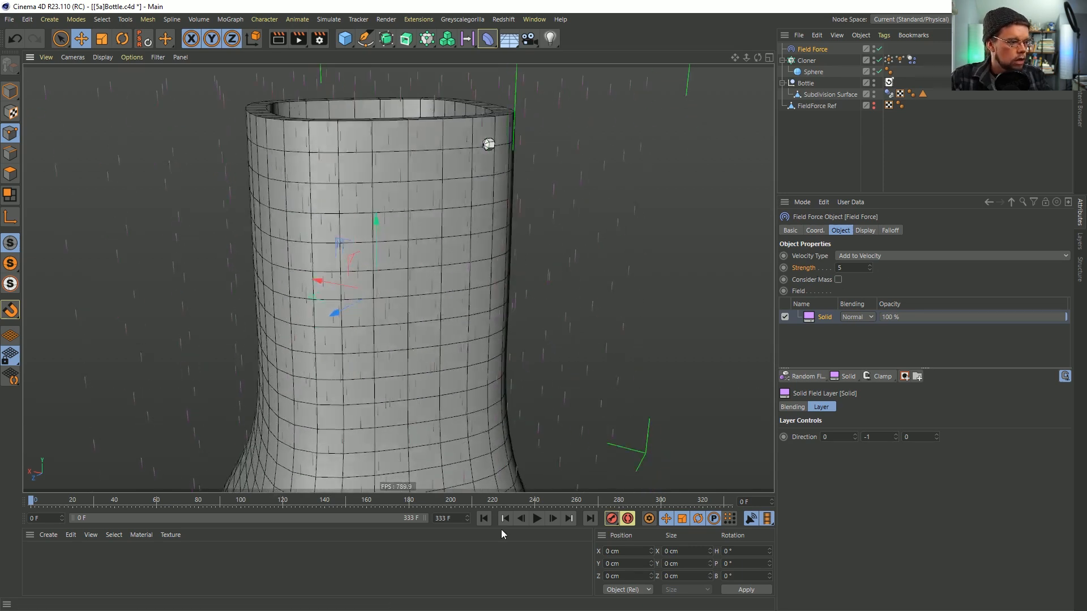
left_click(536, 518)
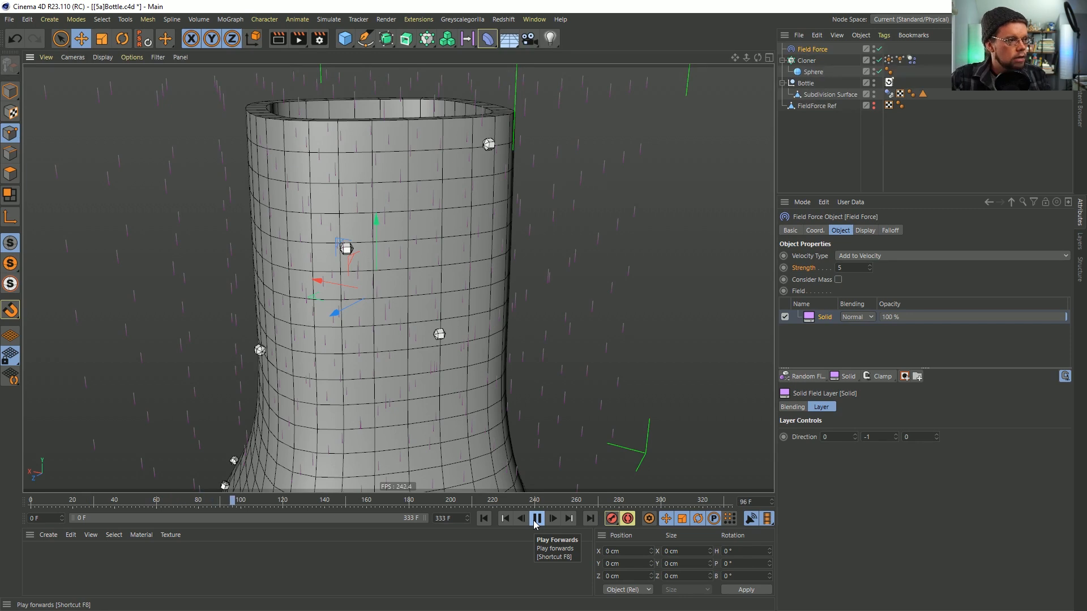
left_click(536, 519)
left_click(484, 518)
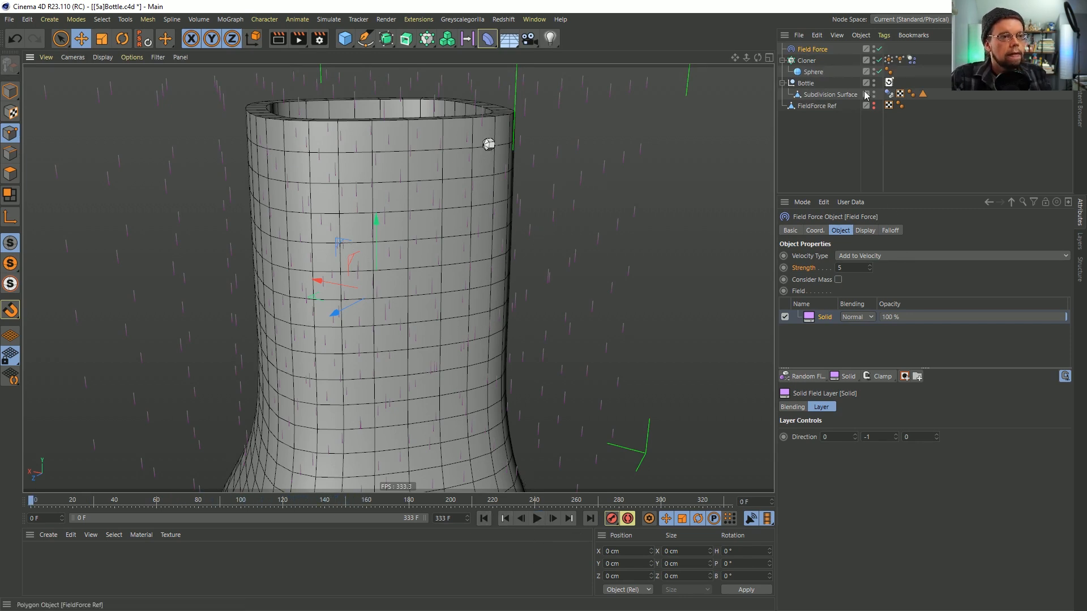
Set the Linear Damping and Angular Damping of the Cloner's Dynamics Body tag to 99 %
left_click(911, 59)
left_click(886, 231)
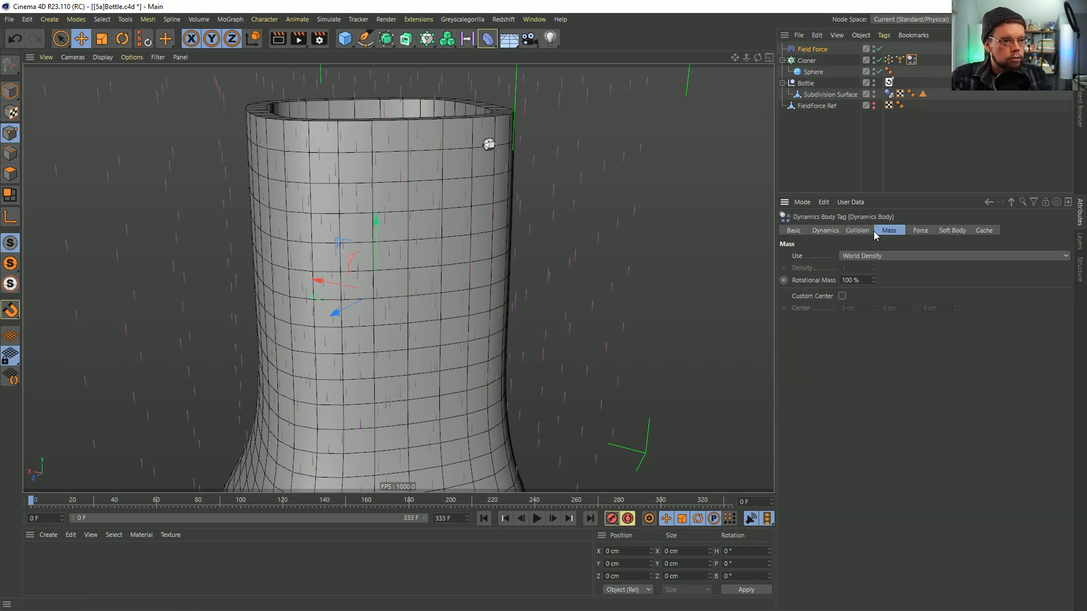
left_click(866, 231)
left_click(920, 231)
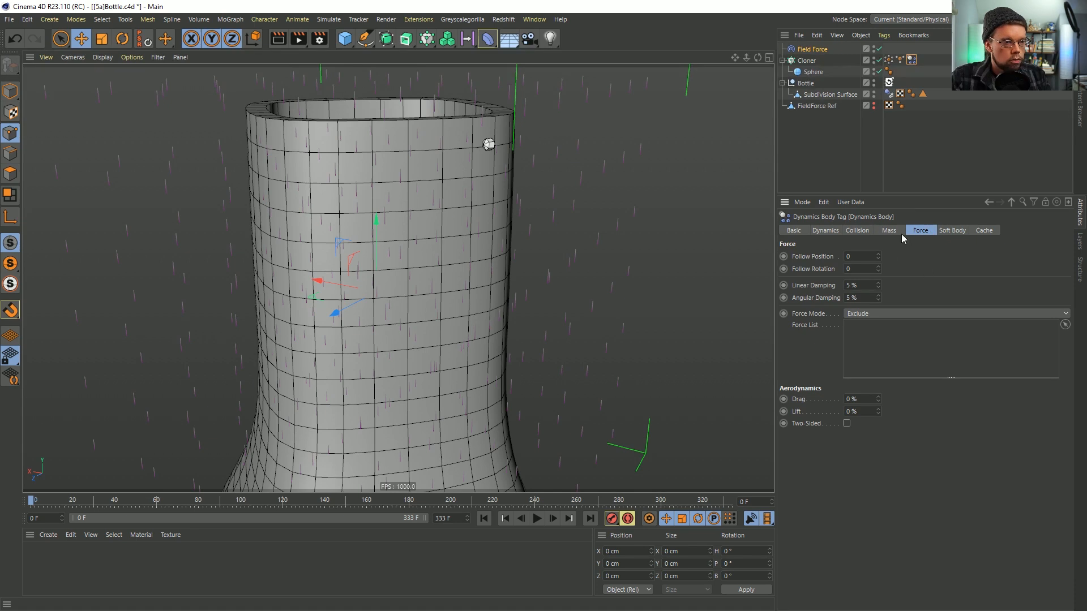
left_click(900, 233)
left_click(866, 233)
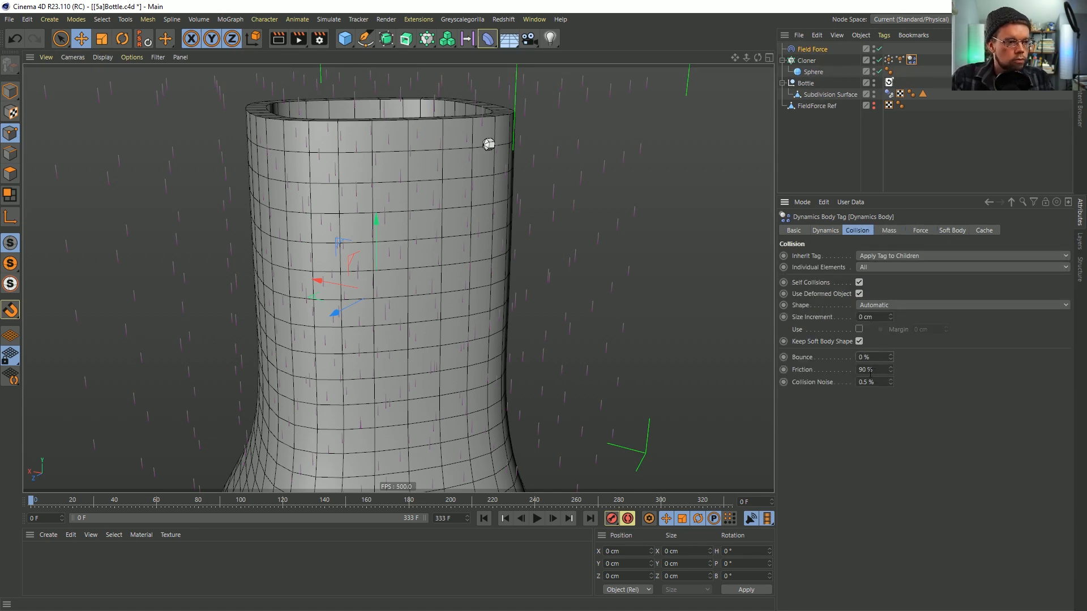
left_click(916, 234)
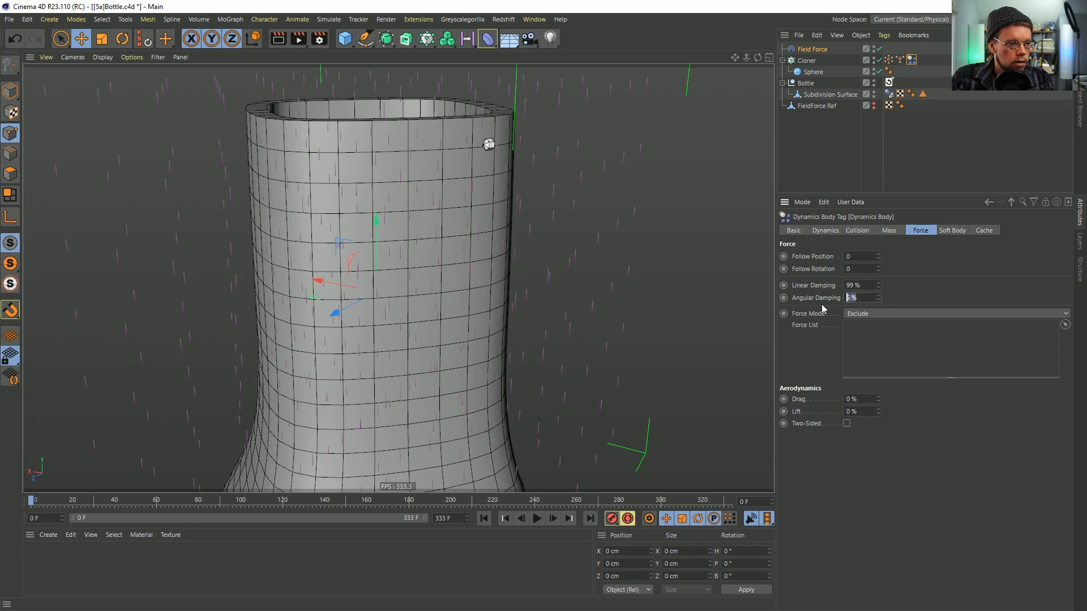
Run the damped simulation and examine from several distances how the droplets slide down the bottle, and stop playback
left_click(537, 520)
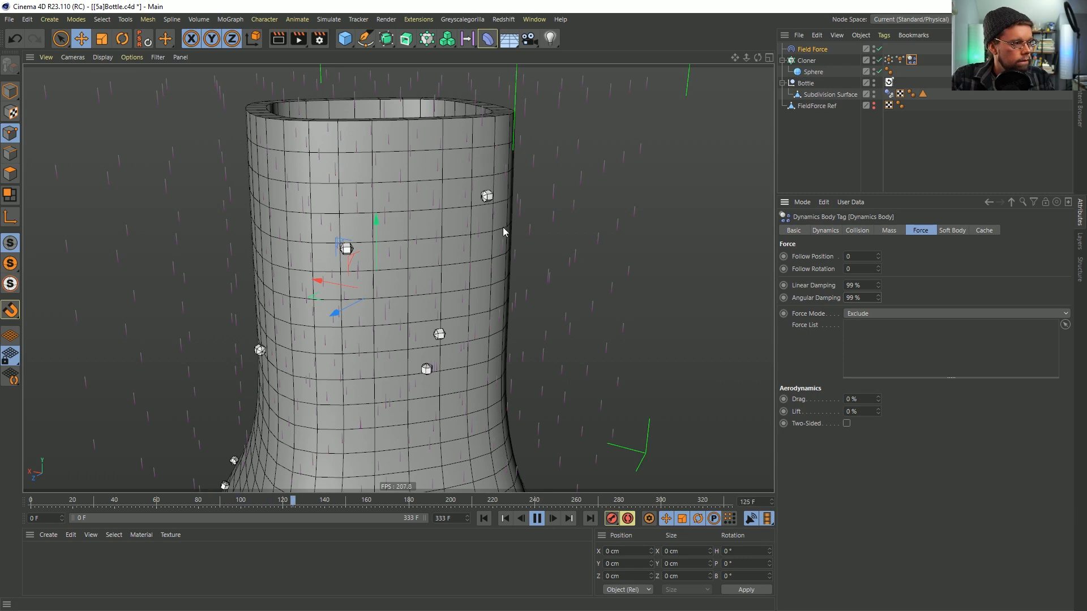
middle_click_drag(490, 369, 504, 234, "alt")
right_click_drag(504, 234, 444, 287, "alt")
right_click_drag(492, 332, 447, 360, "alt")
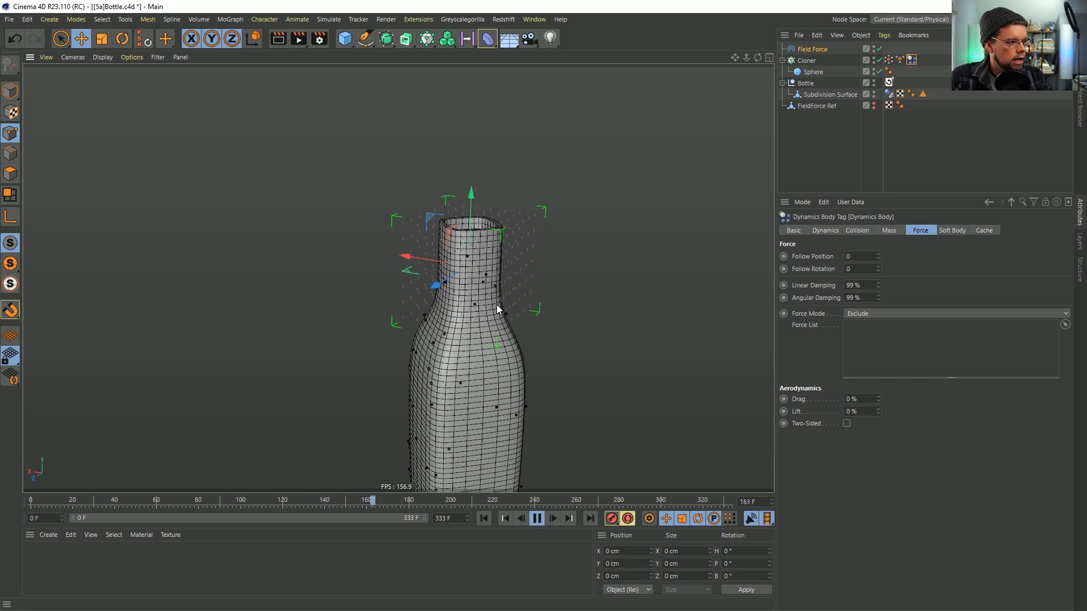
left_click_drag(480, 352, 562, 344, "alt")
right_click_drag(477, 359, 561, 334, "alt")
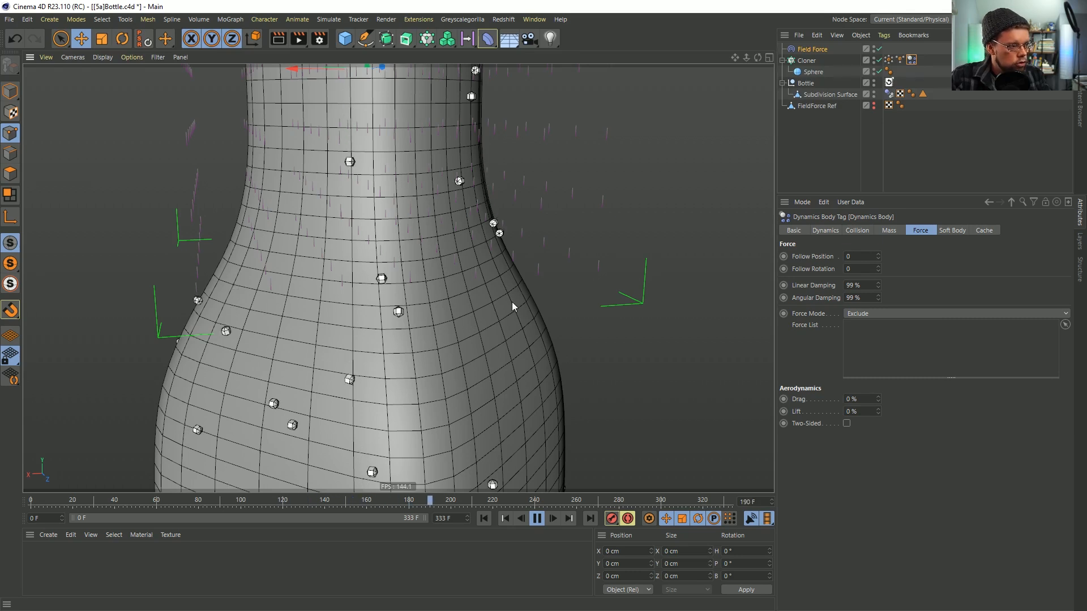
left_click(536, 518)
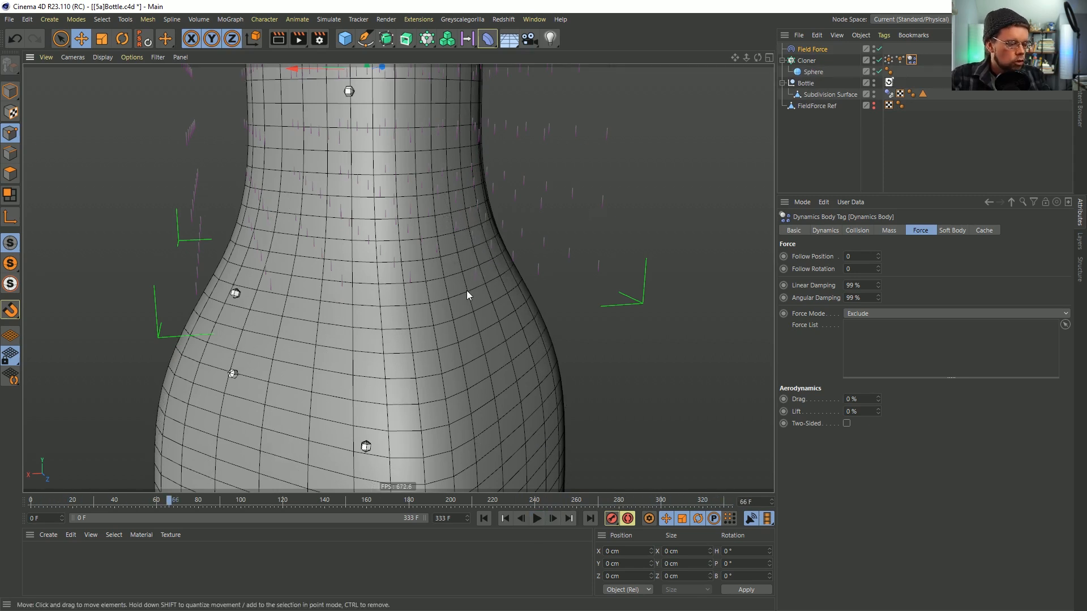
Add FieldForce Ref to the Field Force's fields above the Solid layer, using Surface mode
left_click_drag(468, 287, 454, 240, "alt")
right_click_drag(454, 240, 438, 257, "alt")
middle_click_drag(438, 257, 453, 274, "alt")
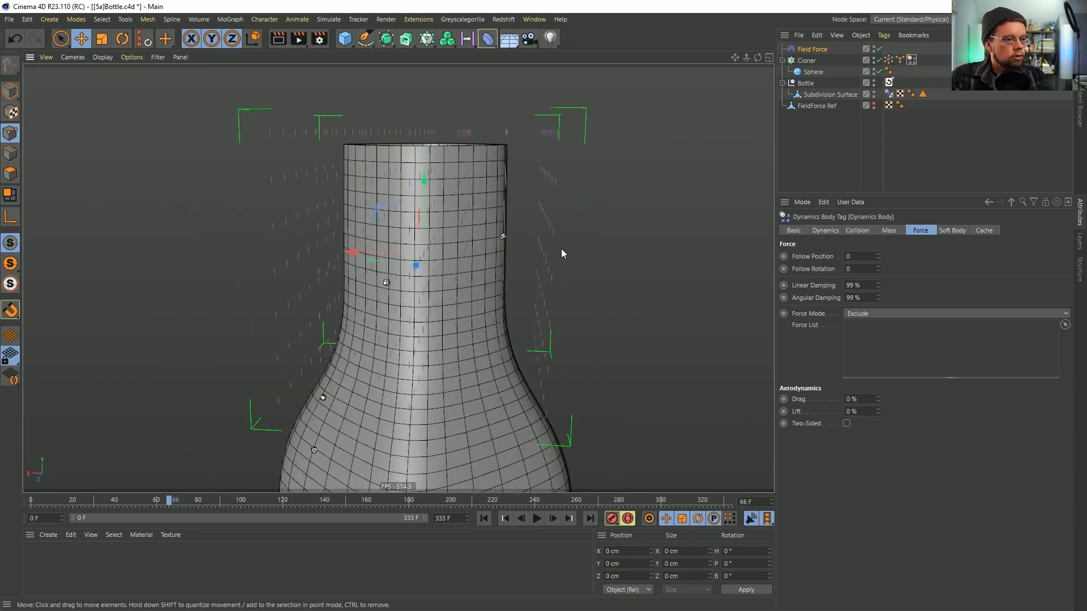
left_click(820, 50)
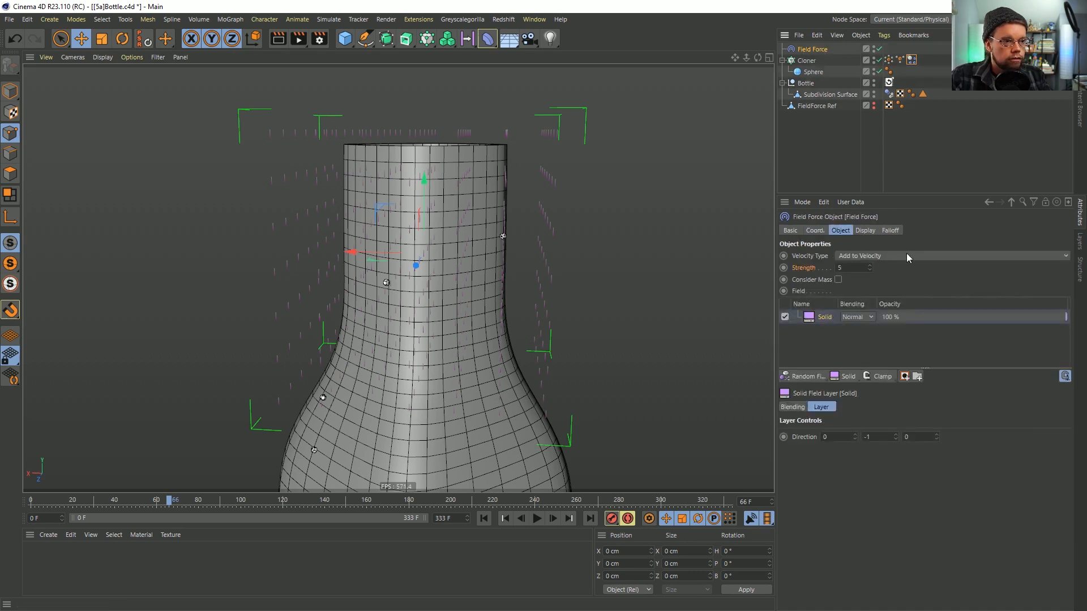
left_click_drag(838, 348, 833, 319)
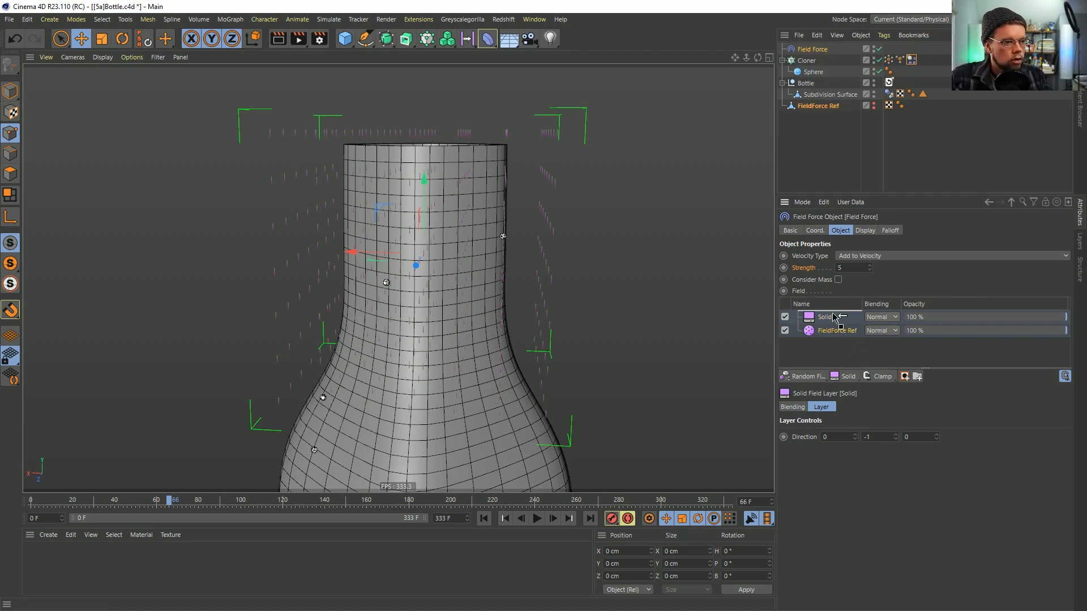
left_click(852, 436)
left_click(858, 459)
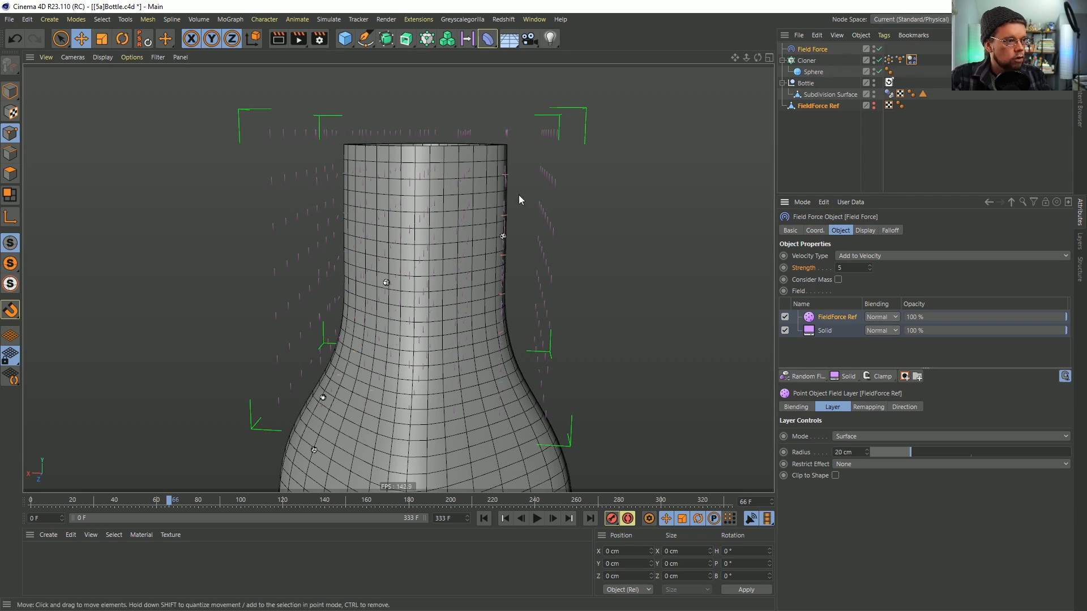
Set the radius of the FieldForce Ref field layer to 1000 cm
scroll(482, 202, "up", 10)
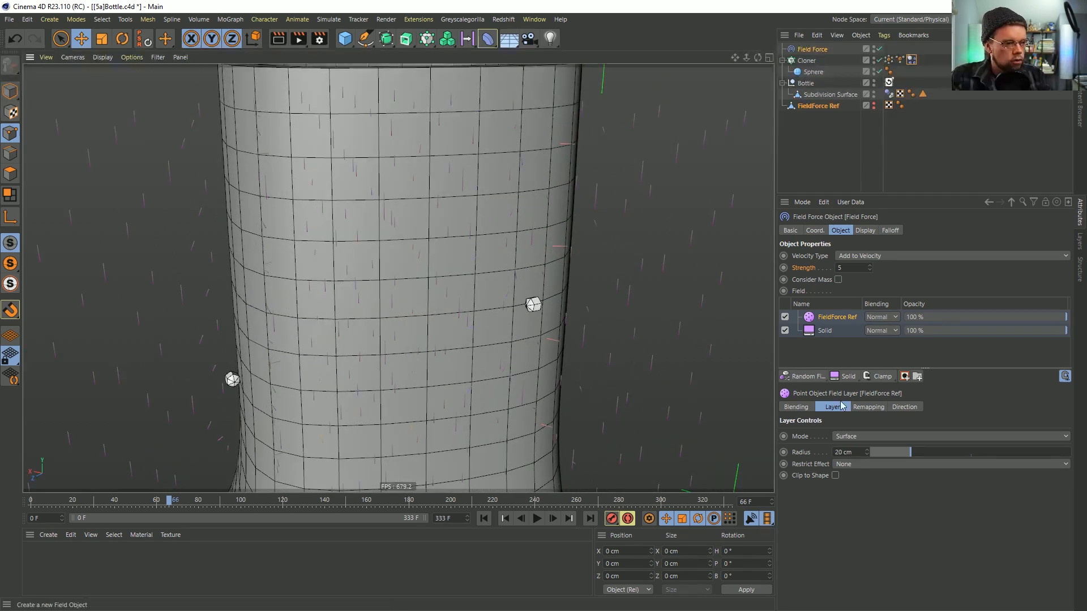
left_click_drag(911, 453, 1067, 480)
left_click(848, 452)
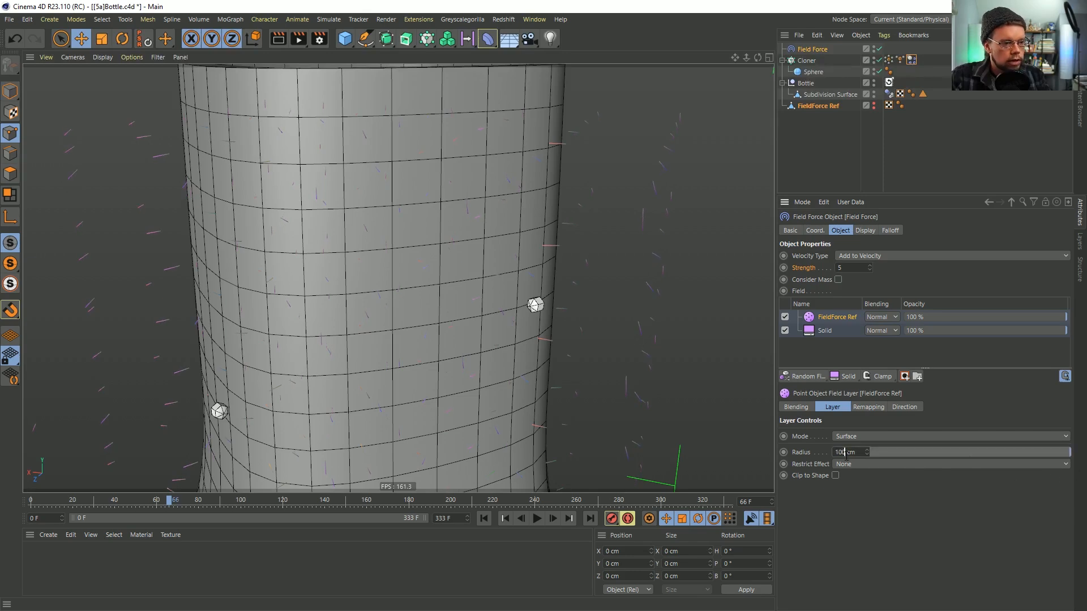
type("0")
key("Return")
Play the simulation to examine how the surface-based field layer moves the droplets around the neck
left_click_drag(567, 333, 593, 327, "alt")
scroll(592, 327, "down", 5)
left_click_drag(568, 239, 574, 317, "alt")
left_click(536, 519)
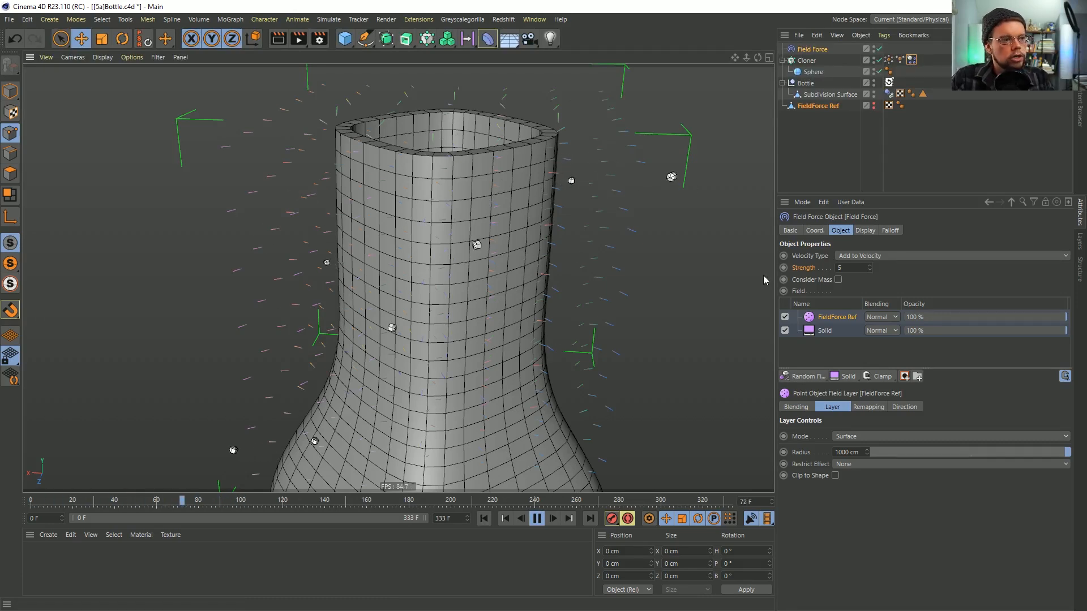
double_click(838, 453)
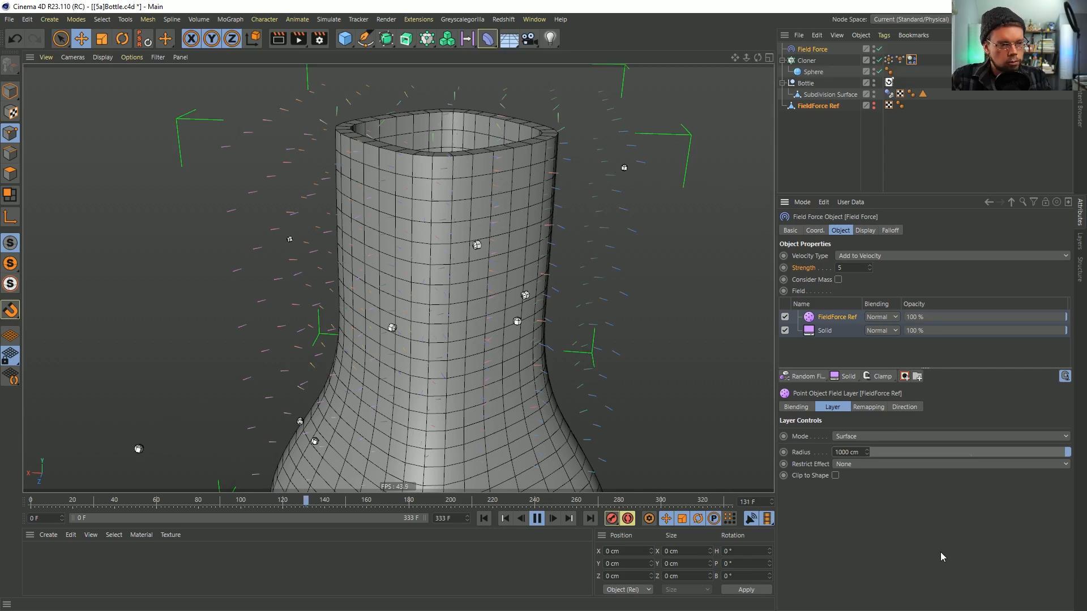
Try a radius of 0 cm on the FieldForce Ref field layer during playback, and undo that change
type("0")
key("Return")
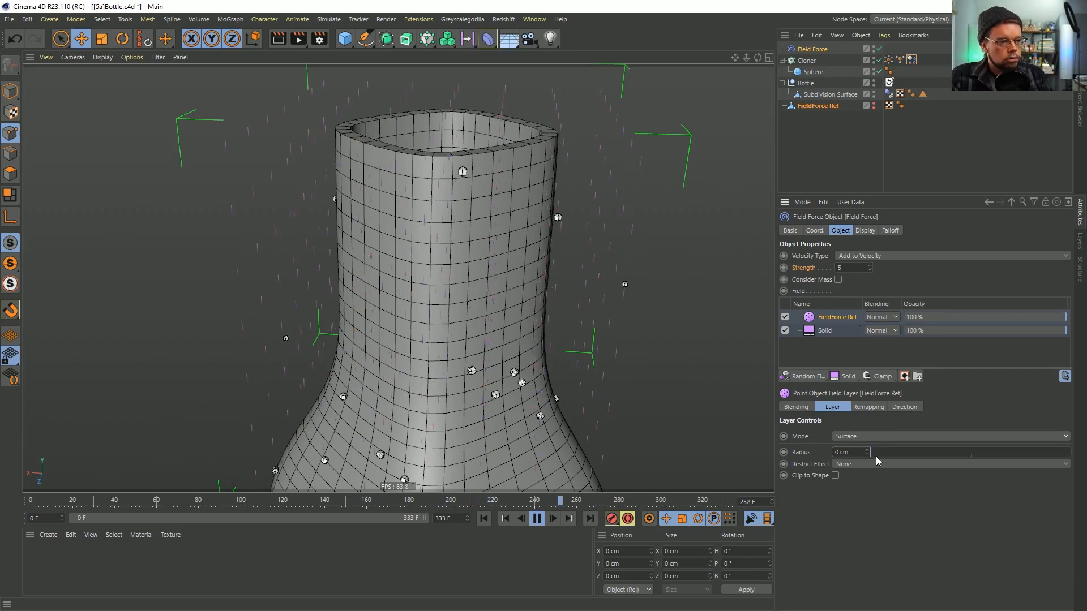
key("ctrl+z")
Turn off Invert Direction for the FieldForce Ref field layer and set its blending mode to Add
left_click(904, 407)
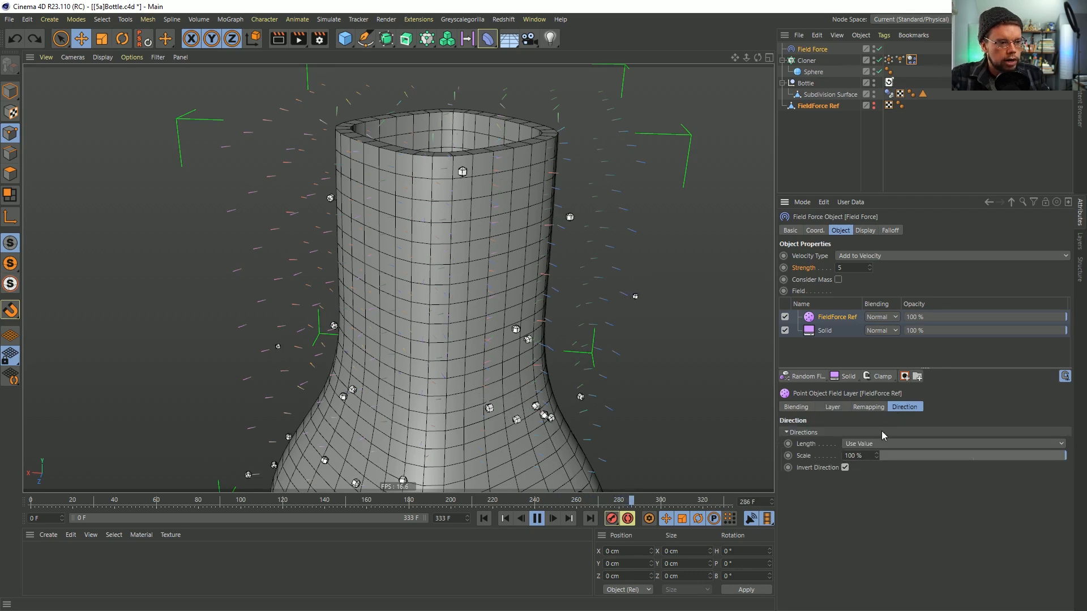
left_click(482, 518)
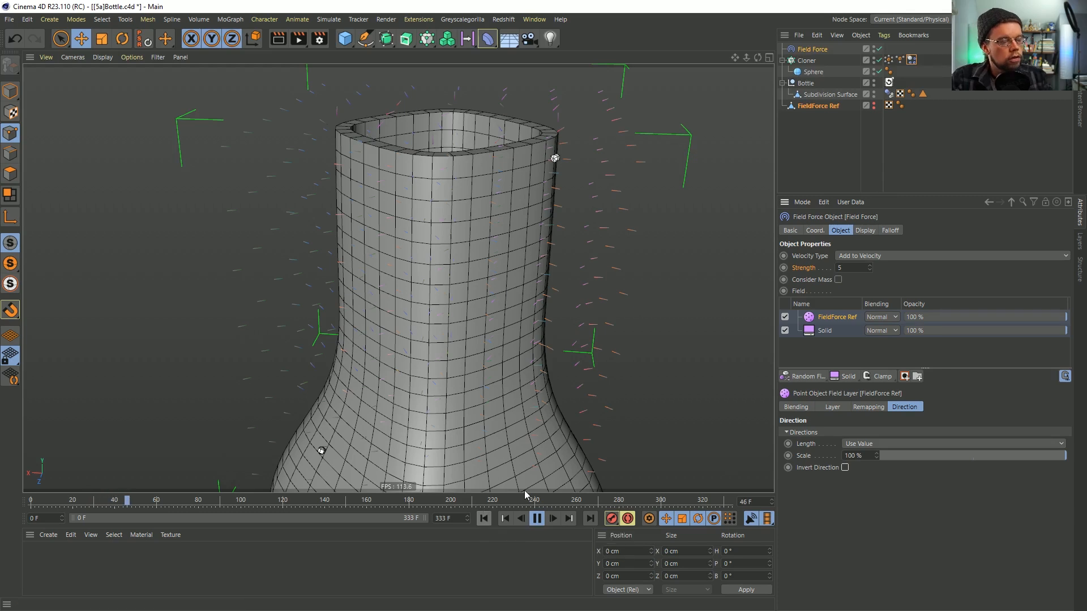
left_click(886, 325)
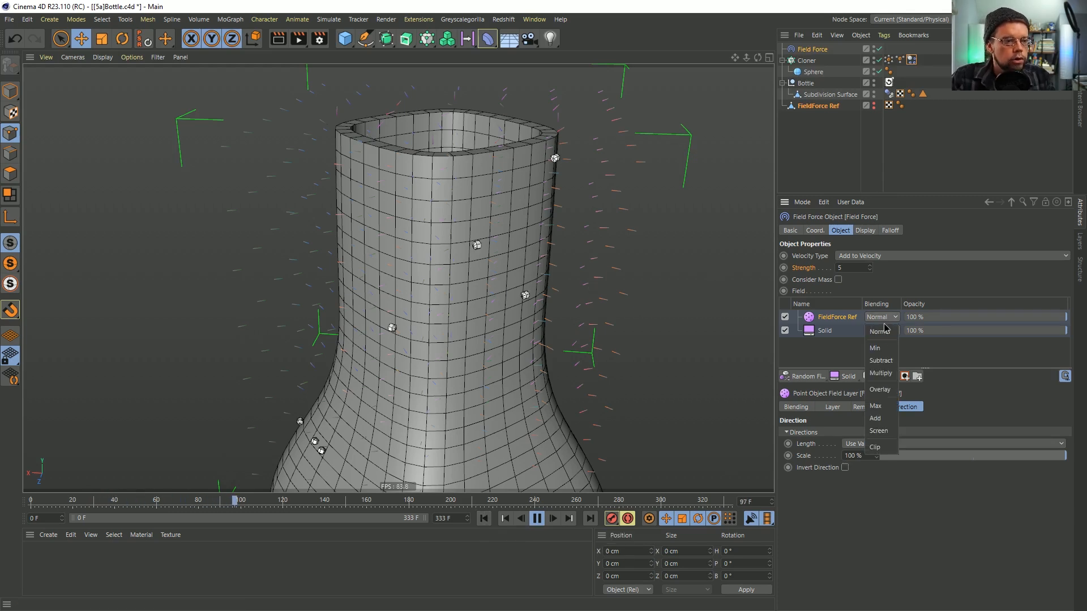
left_click(886, 421)
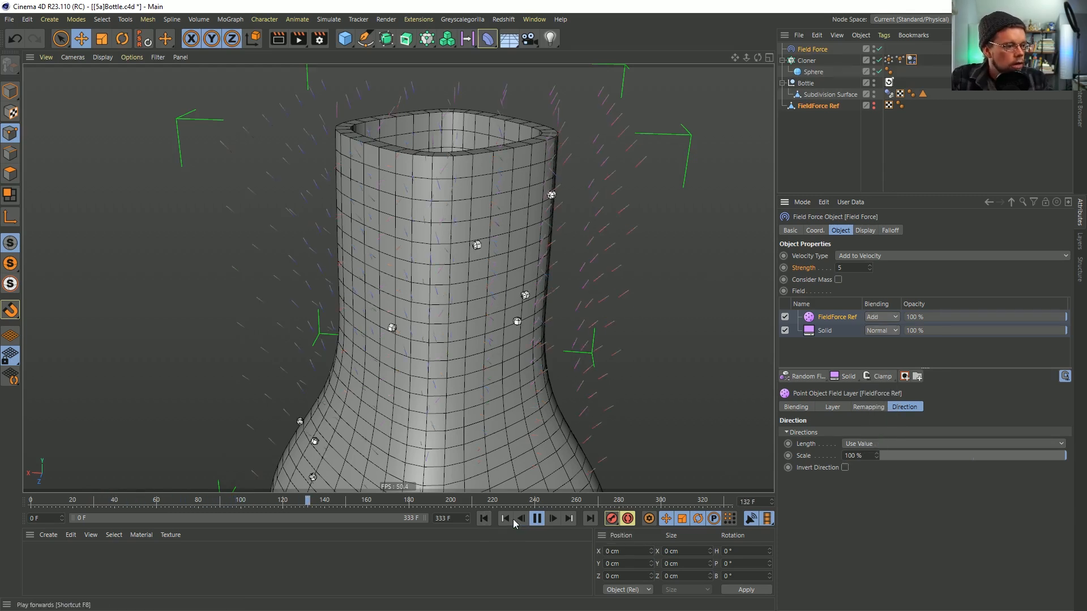
Replay the simulation, stop it, and examine from several angles how the droplets follow the bottle's neck and shoulder
left_click(482, 518)
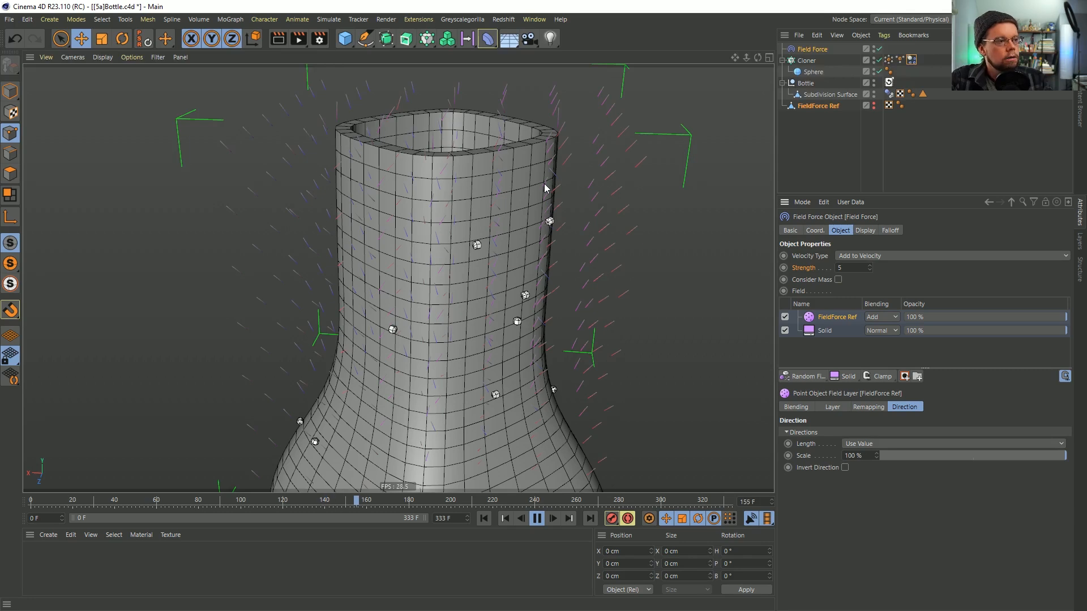
left_click(537, 519)
left_click_drag(534, 351, 520, 269, "alt")
right_click_drag(521, 269, 478, 300, "alt")
left_click_drag(493, 282, 485, 339, "alt")
right_click_drag(485, 338, 565, 328, "alt")
middle_click_drag(565, 329, 518, 344, "alt")
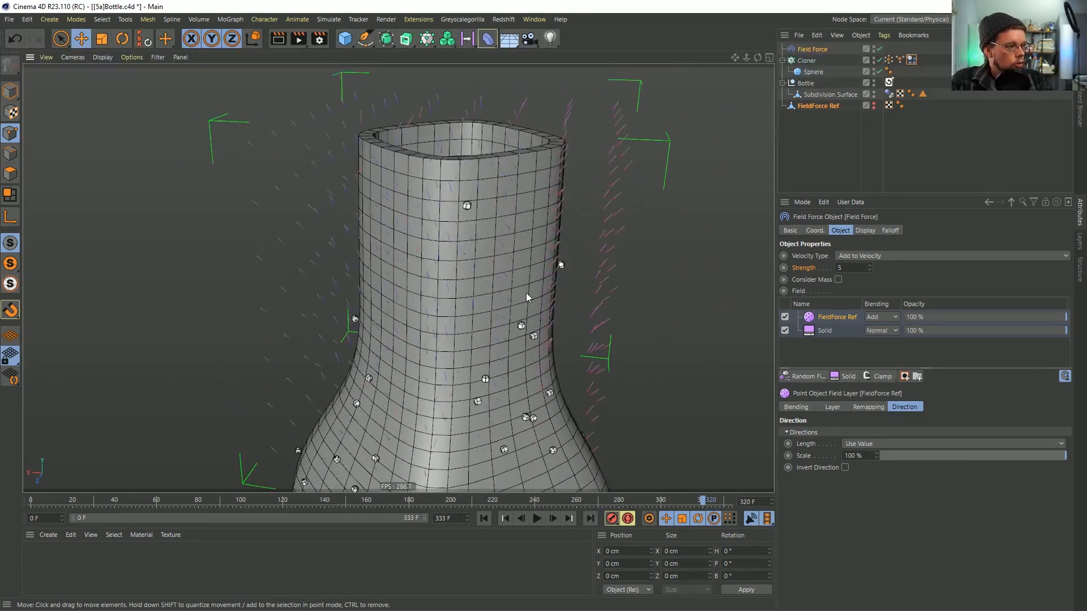
left_click_drag(529, 276, 525, 300, "alt")
middle_click_drag(525, 300, 522, 192, "alt")
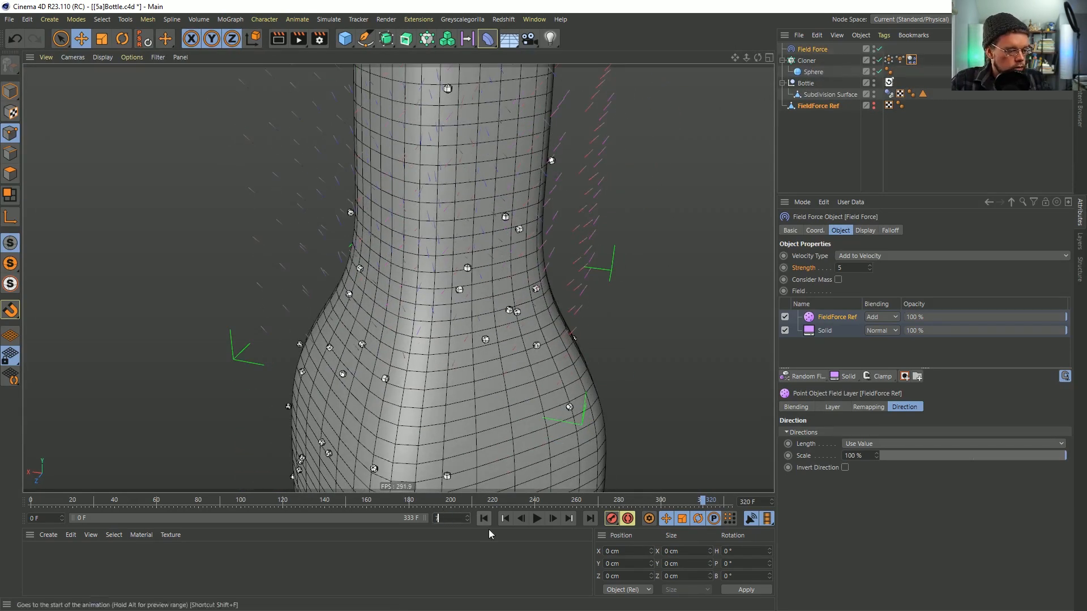
Extend the animation's end to 777 F and move the Cloner's final Count keyframe to about frame 658
double_click(421, 518)
left_click_drag(539, 314, 870, 106, "alt")
left_click(807, 61)
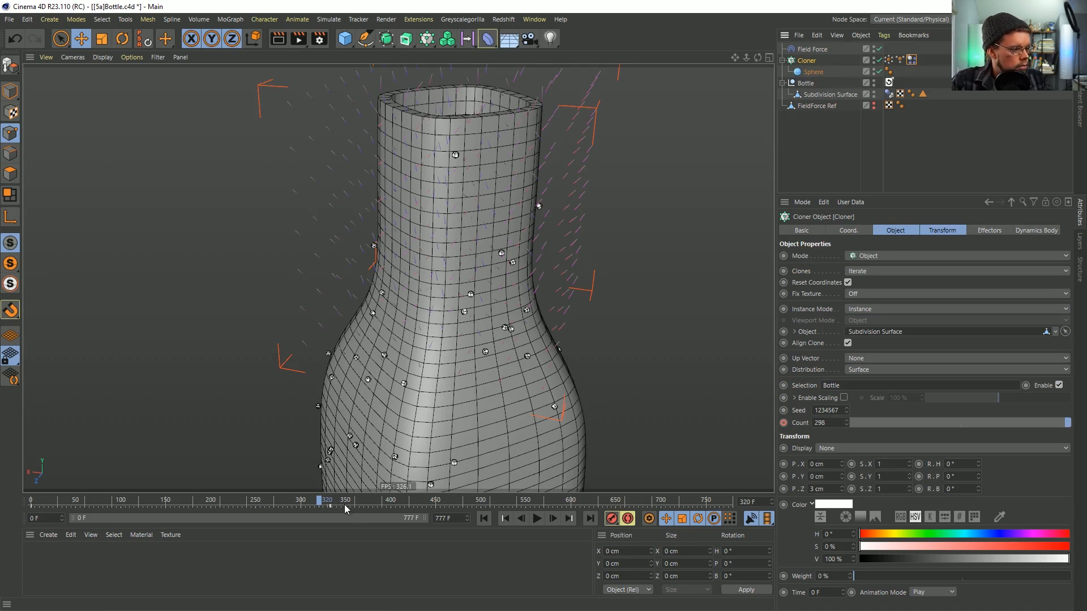
left_click(322, 508)
left_click_drag(336, 511, 627, 516)
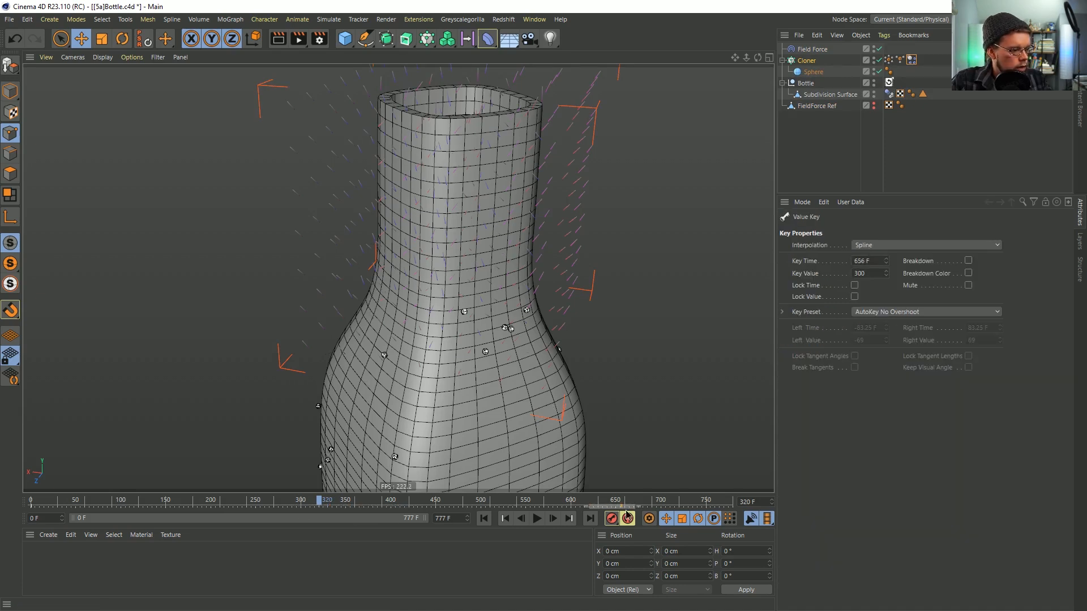
Play the extended animation from the first frame to examine the slower droplet spawning, and stop playback
left_click(484, 519)
left_click(537, 518)
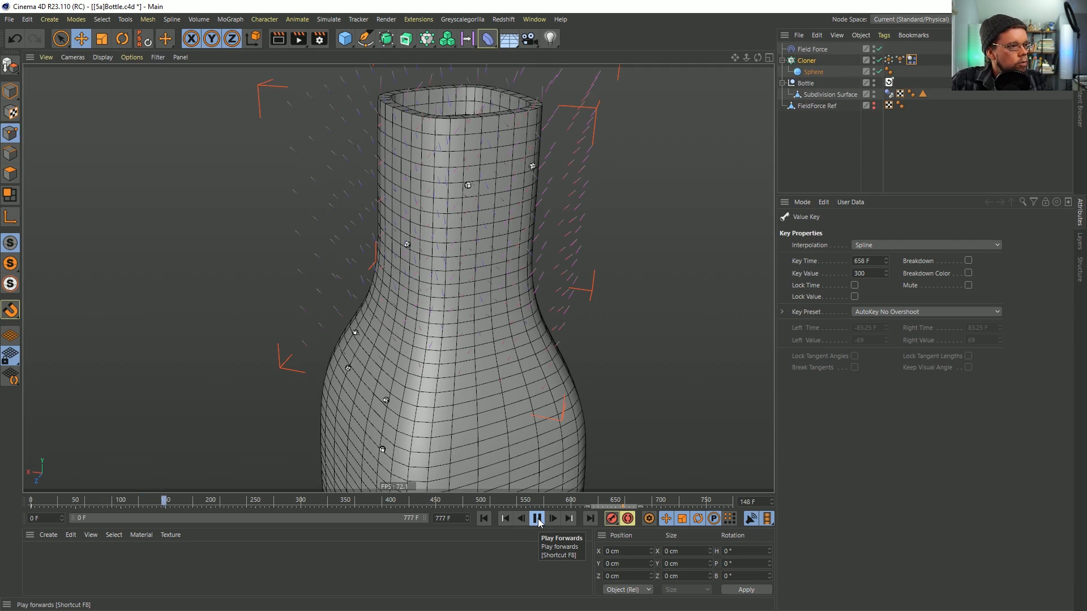
left_click(538, 518)
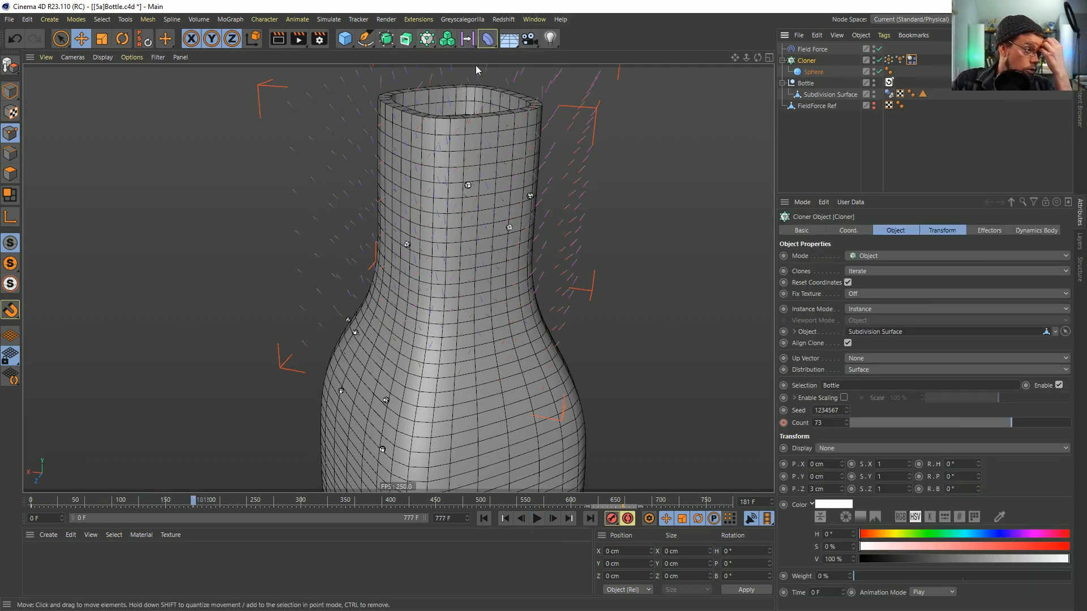
Add a Volume Builder below FieldForce Ref, try nesting the Cloner inside it, and undo the nesting
left_click(446, 43)
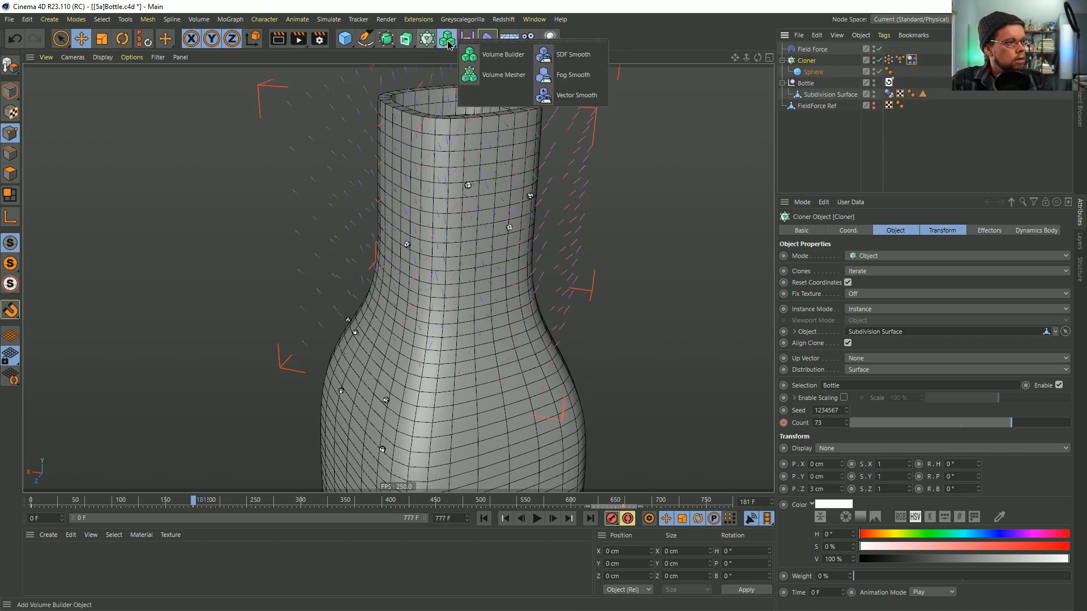
left_click(493, 54)
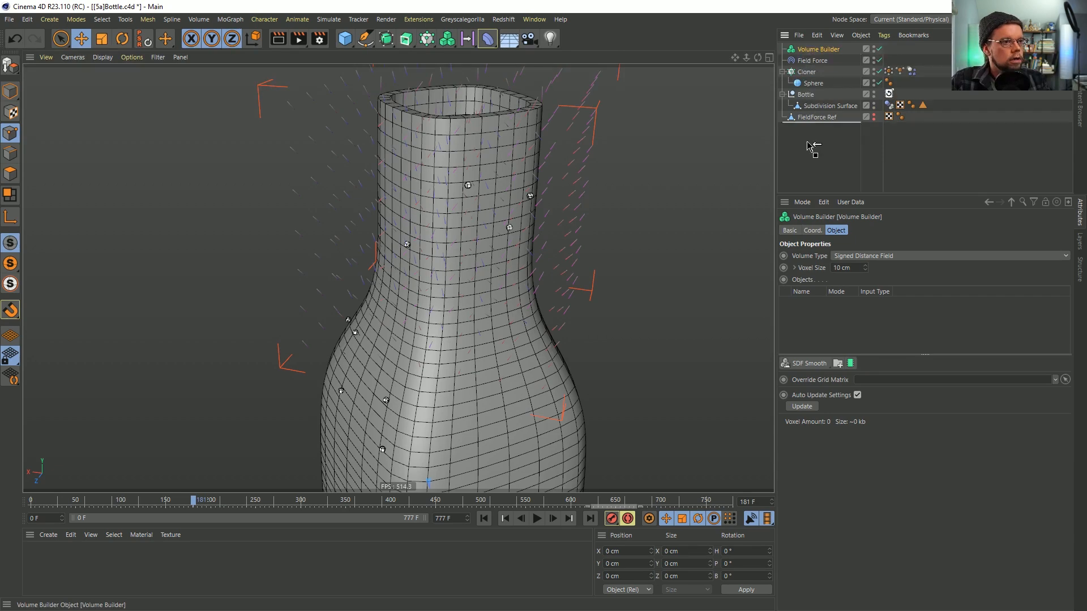
left_click_drag(810, 149, 810, 145)
left_click_drag(808, 63, 825, 117)
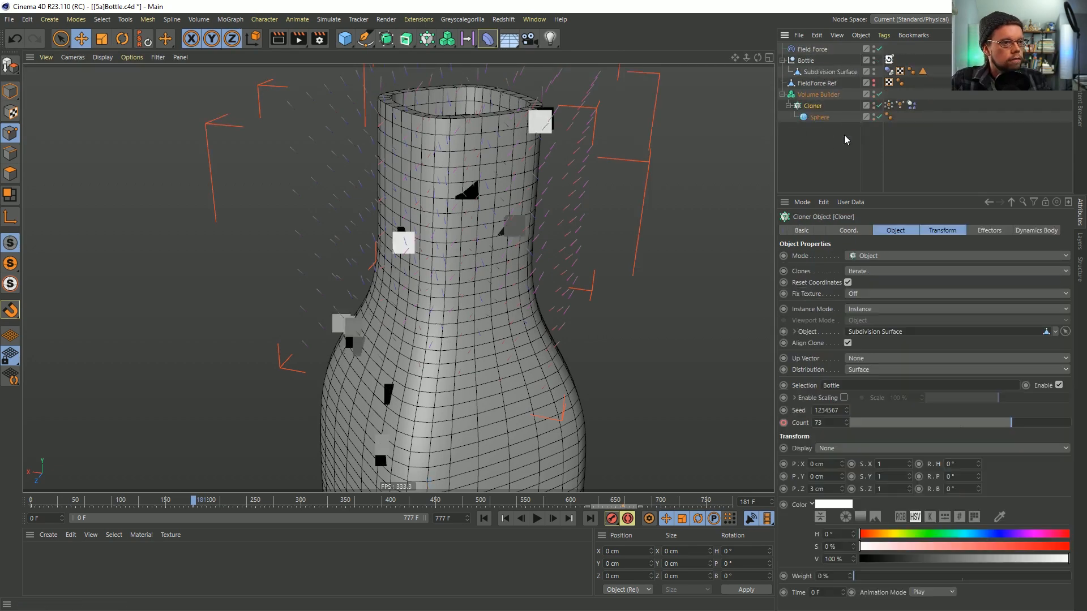
key("ctrl+z")
Add a Tracer linked to the Cloner, place it below FieldForce Ref, and turn off Trace Vertices
left_click(427, 38)
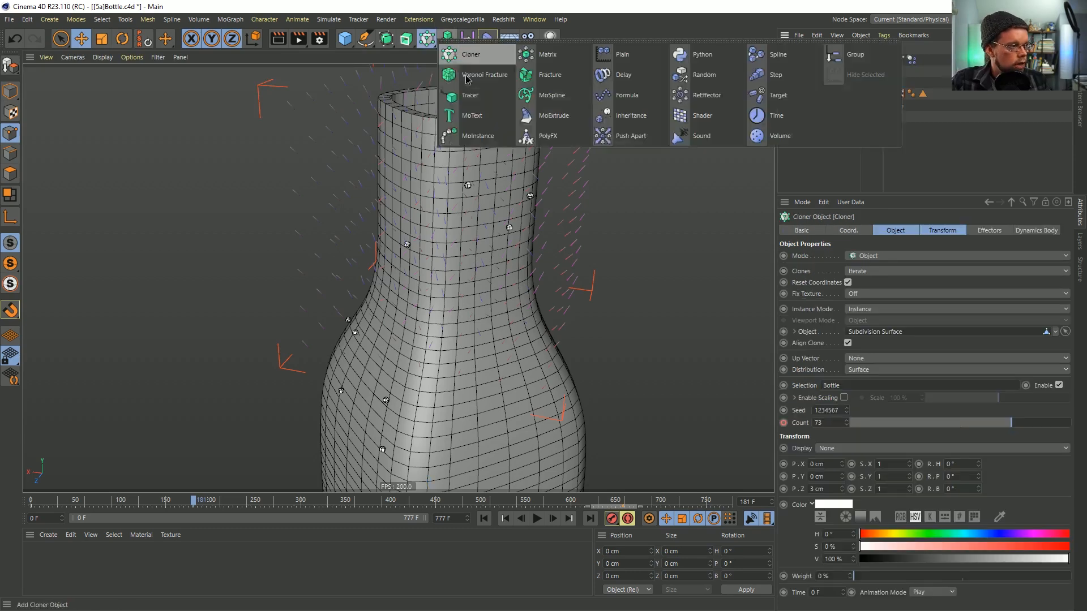
left_click(484, 101)
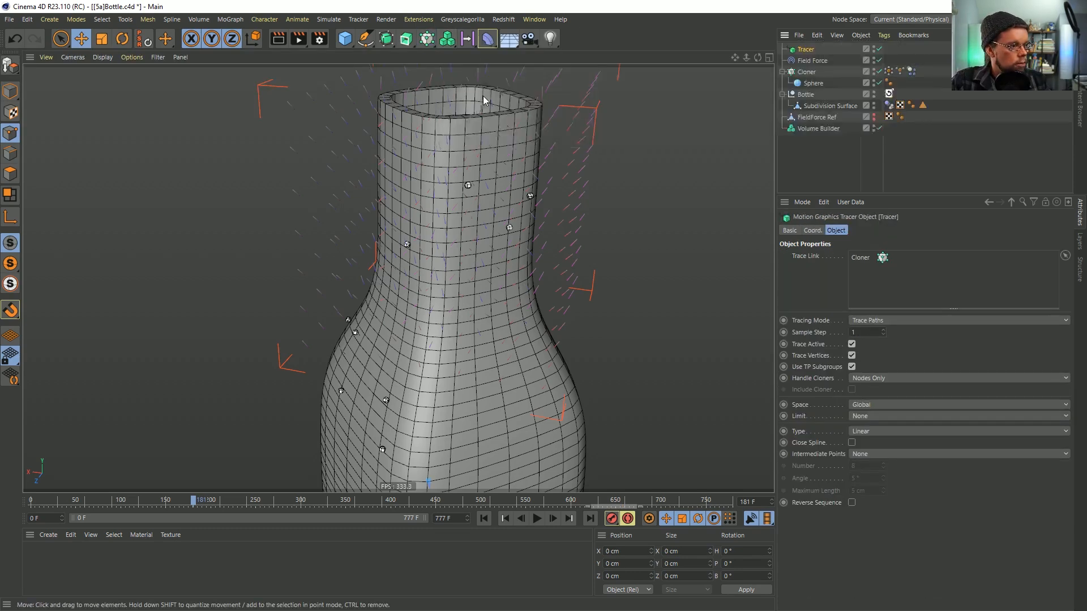
left_click_drag(814, 117, 815, 124)
left_click(851, 355)
Play and stop the simulation, and examine the traced droplet paths up close around the neck and shoulder
left_click(537, 519)
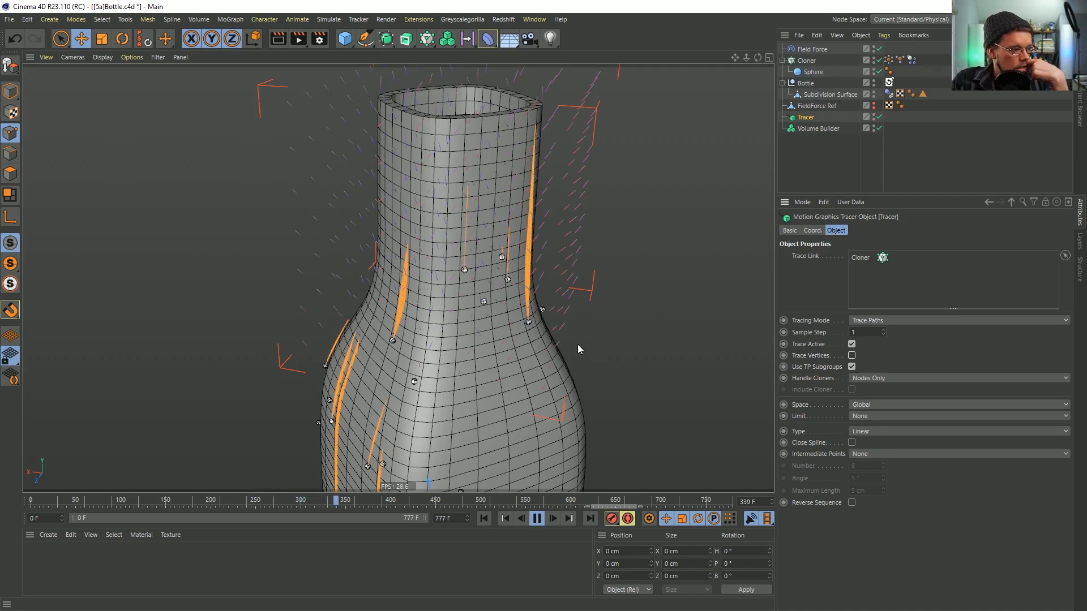
left_click(537, 518)
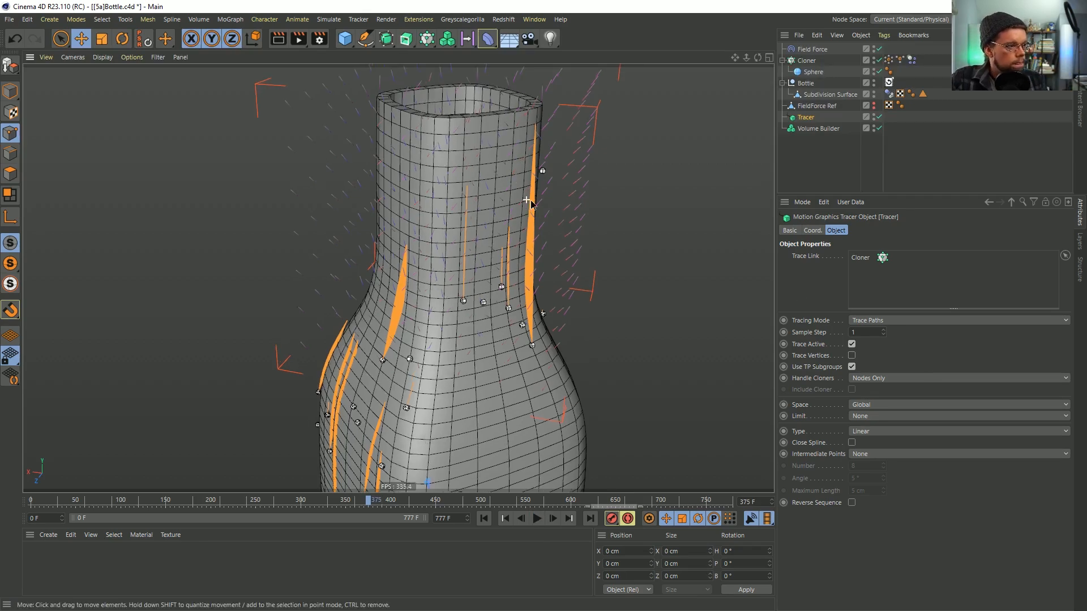
scroll(529, 204, "up", 10)
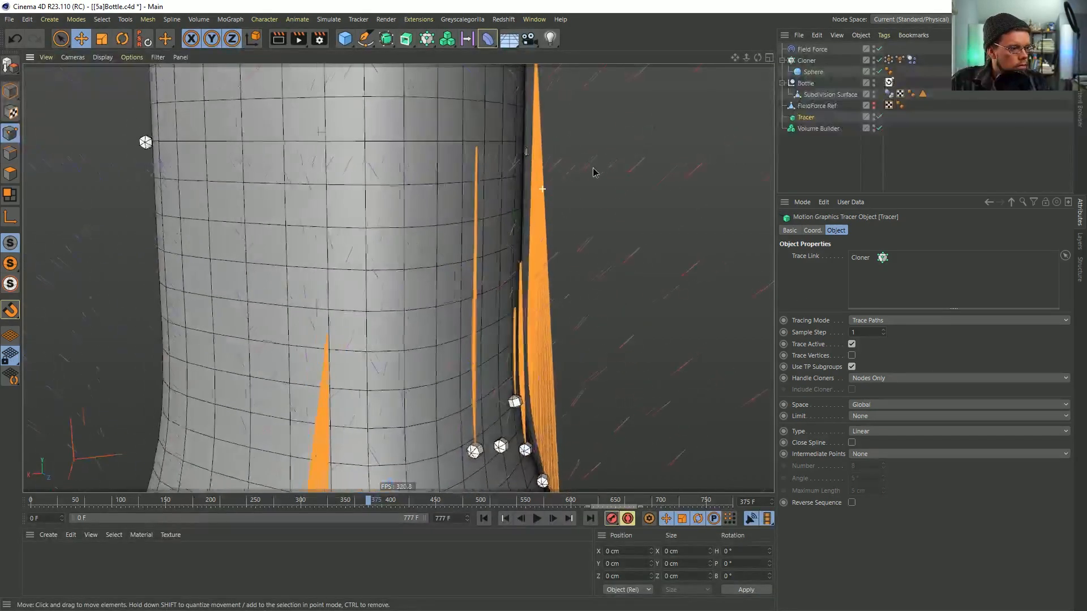
left_click_drag(593, 172, 541, 184, "alt")
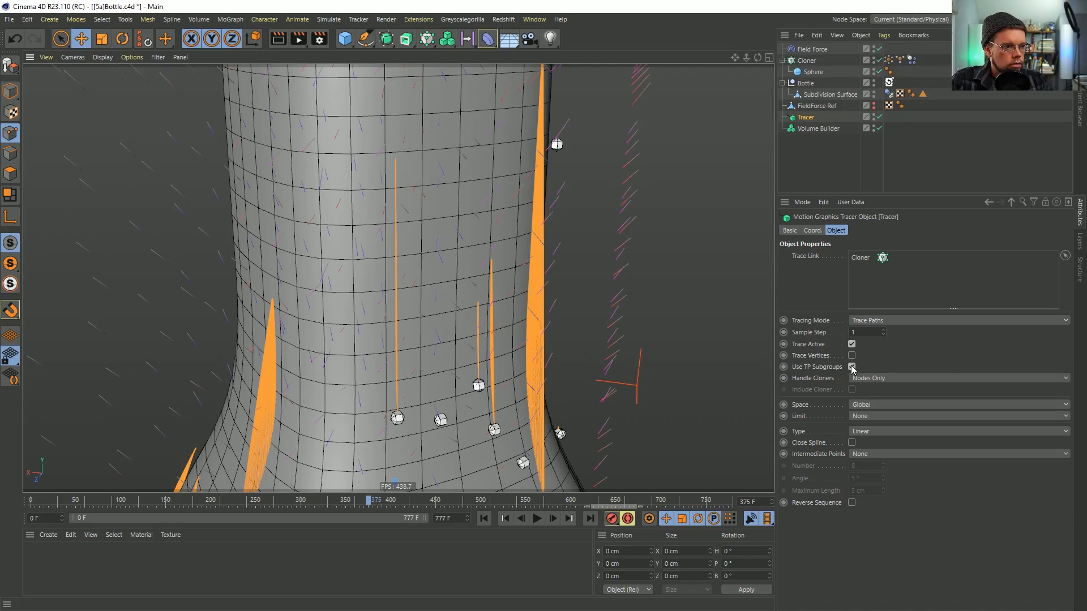
scroll(537, 294, "down", 3)
middle_click_drag(541, 286, 491, 302, "alt")
left_click_drag(492, 302, 532, 352, "alt")
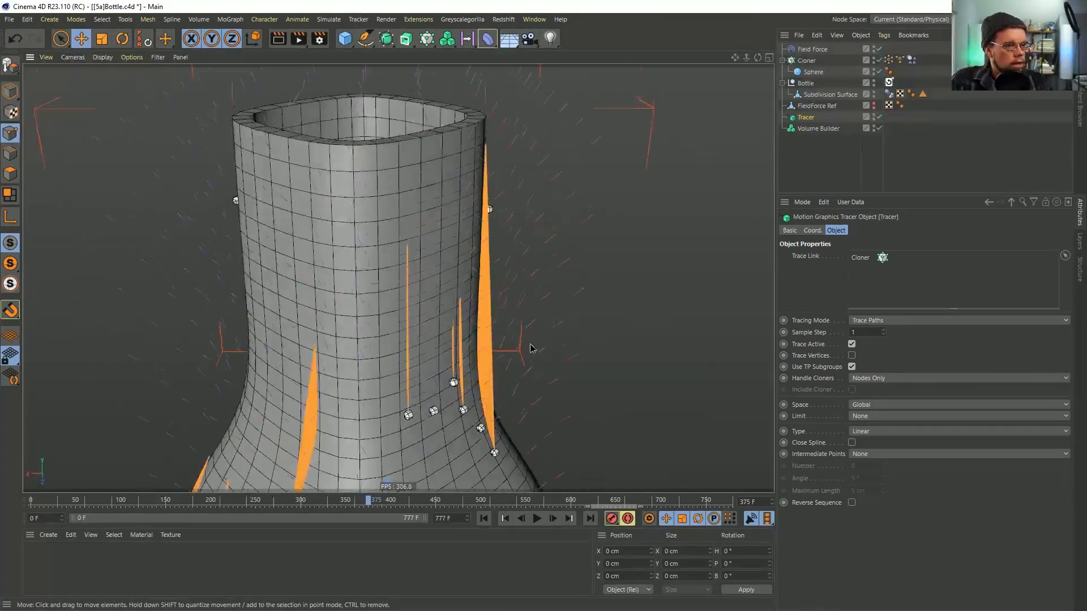
middle_click_drag(532, 351, 527, 277, "alt")
Move the Tracer below the Volume Builder and replay the simulation from the first frame to recheck the traces
left_click_drag(805, 123, 808, 132)
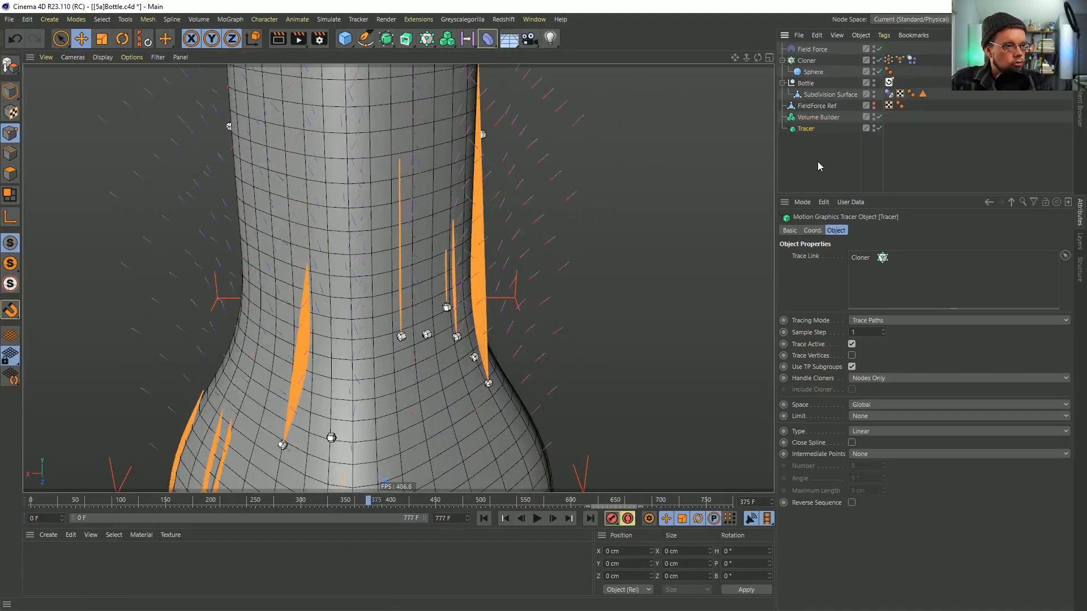
left_click(484, 518)
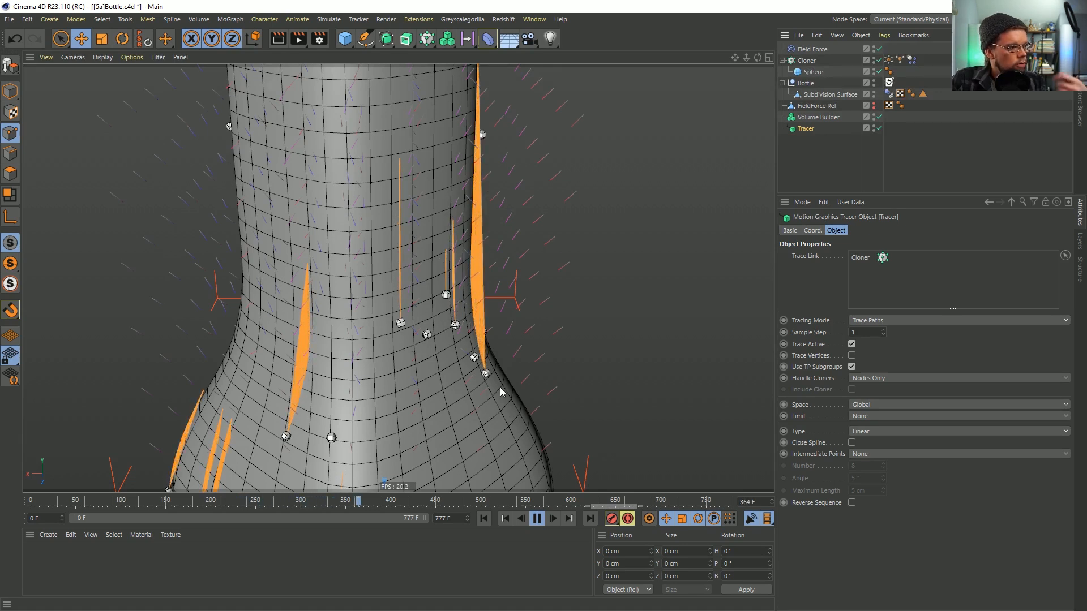
left_click(537, 519)
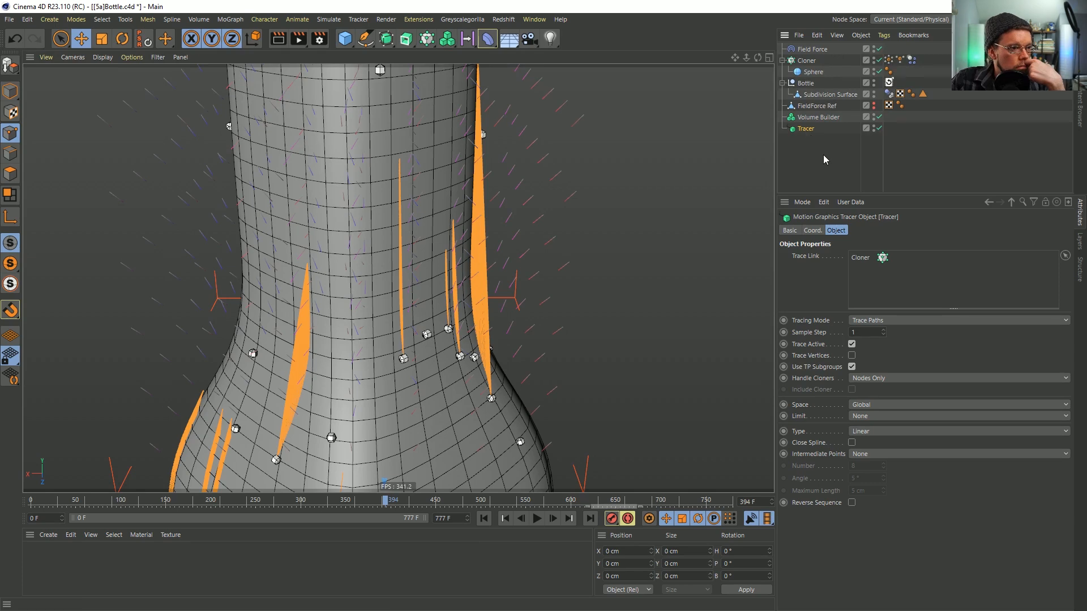
Delete the Tracer and the Volume Builder
key("Delete")
left_click(818, 119)
key("Delete")
Add a new Tracer linked to the Cloner with Trace Vertices off below FieldForce Ref, and test it in playback
left_click(809, 61)
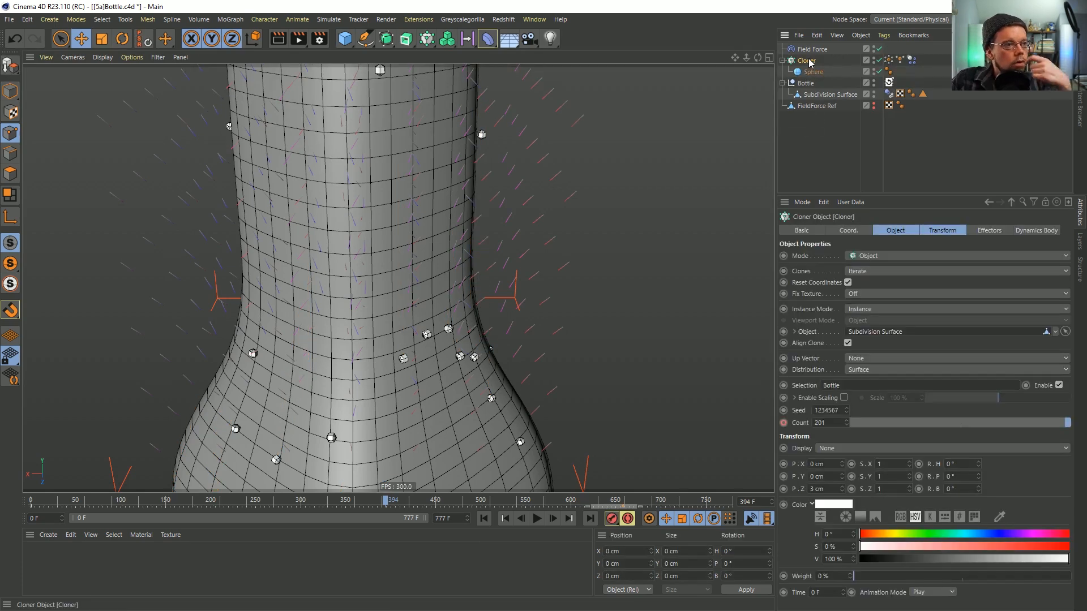
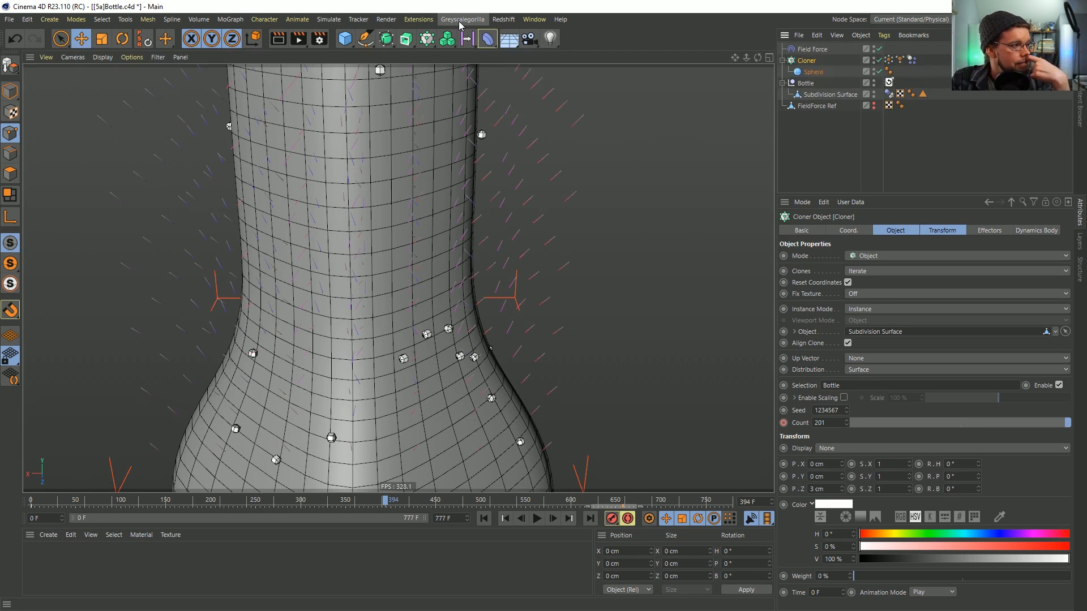
left_click(429, 38)
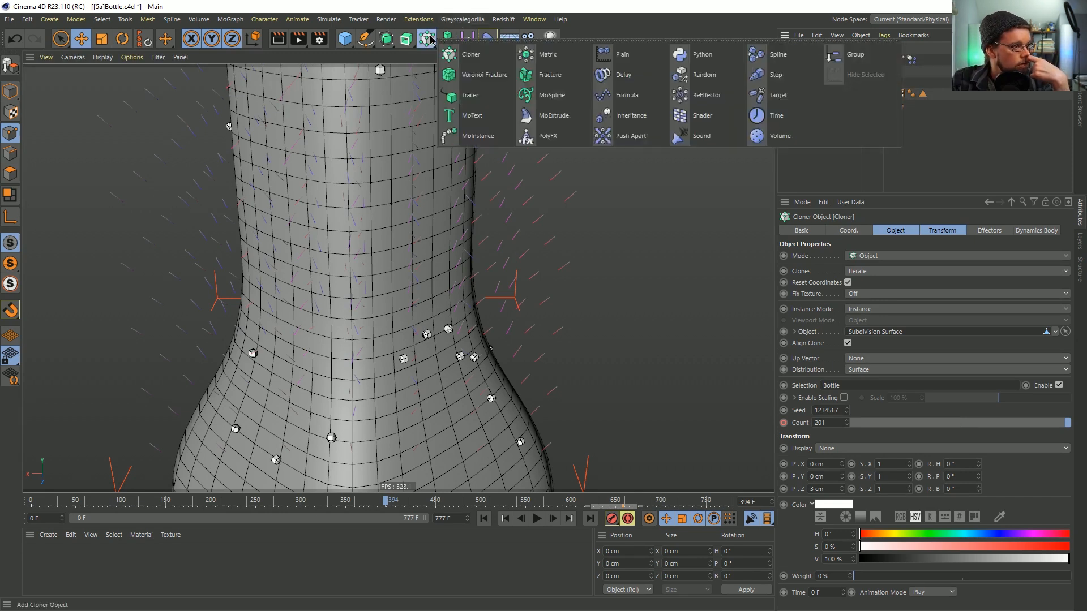
left_click(478, 105)
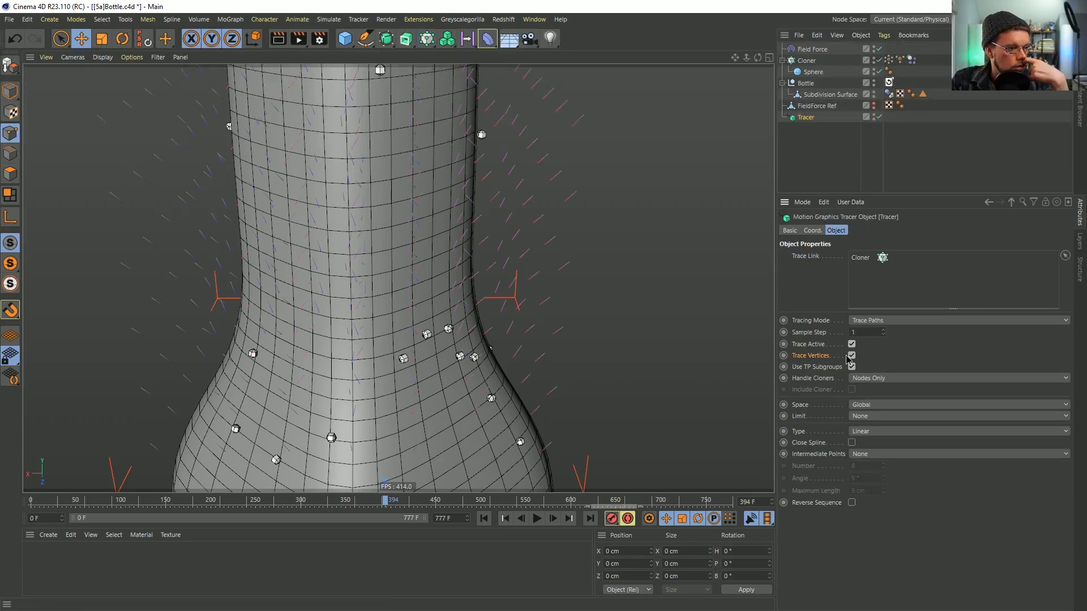
left_click(536, 518)
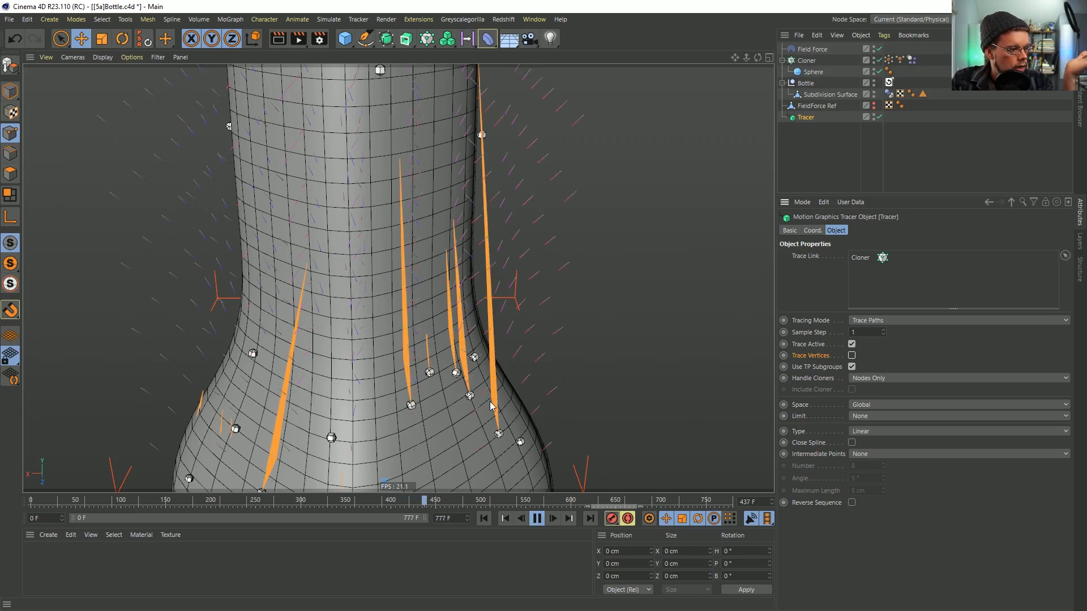
left_click(537, 518)
Return to the first frame and set the Cloner's Count to 64
left_click(484, 519)
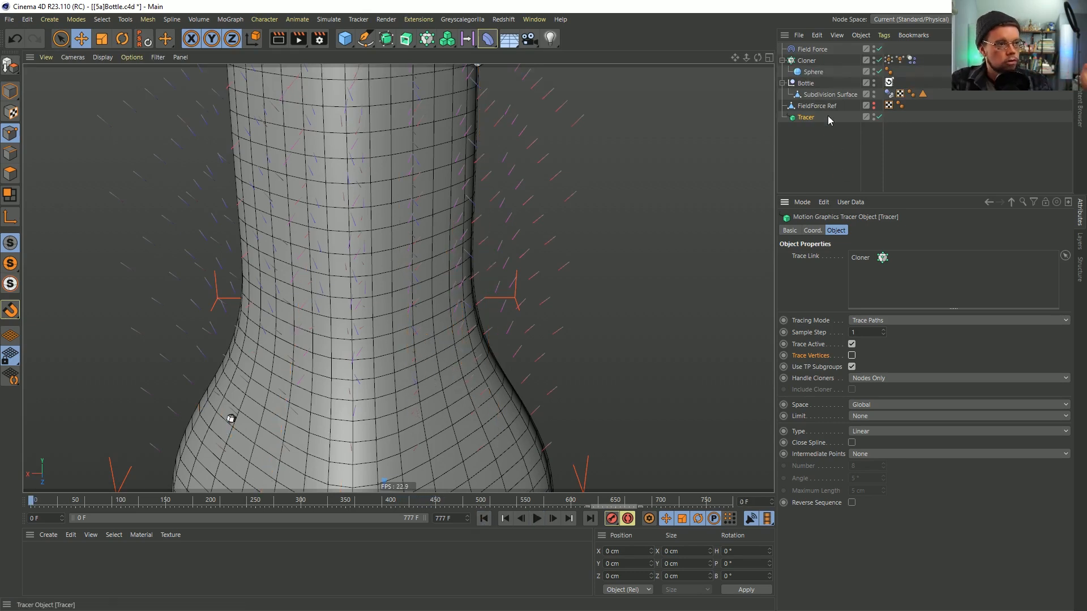
left_click(806, 60)
left_click_drag(898, 429, 991, 425)
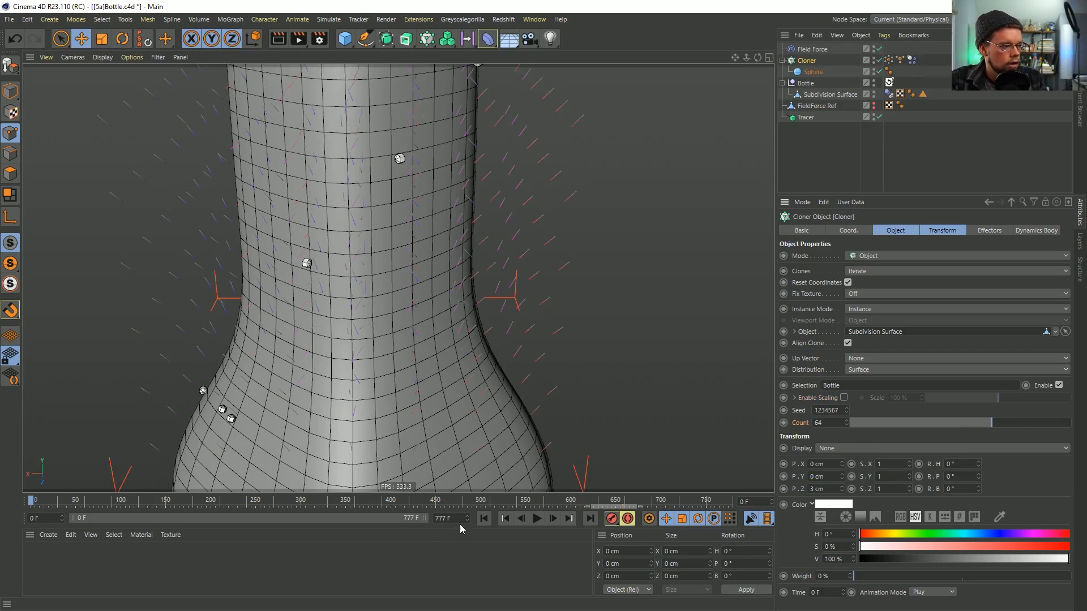
Play the simulation with the Tracer selected to examine the droplet trails down the bottle, and stop playback
left_click(537, 519)
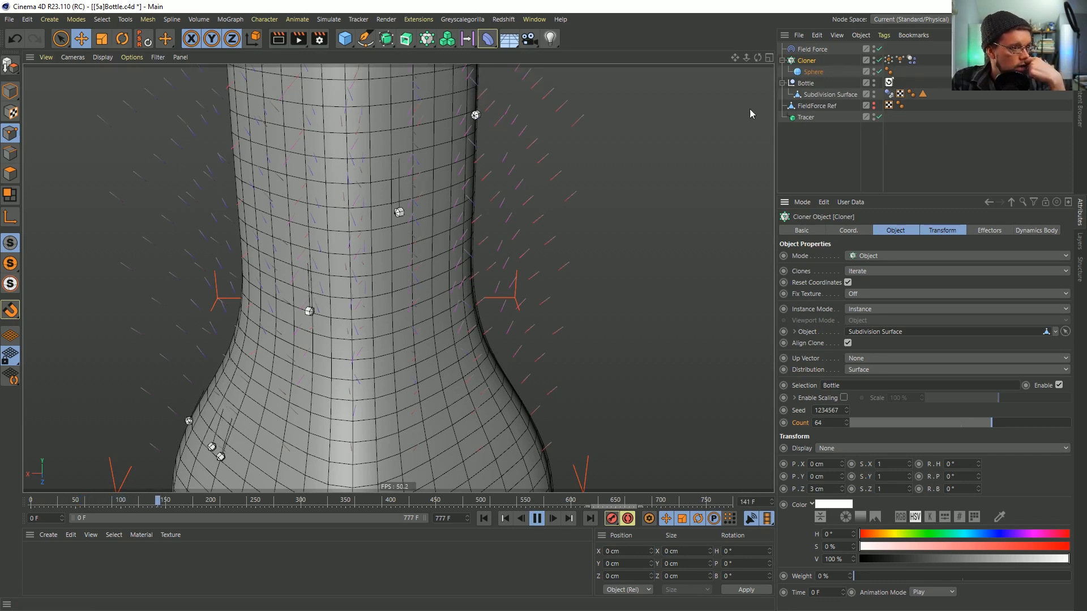
left_click(809, 121)
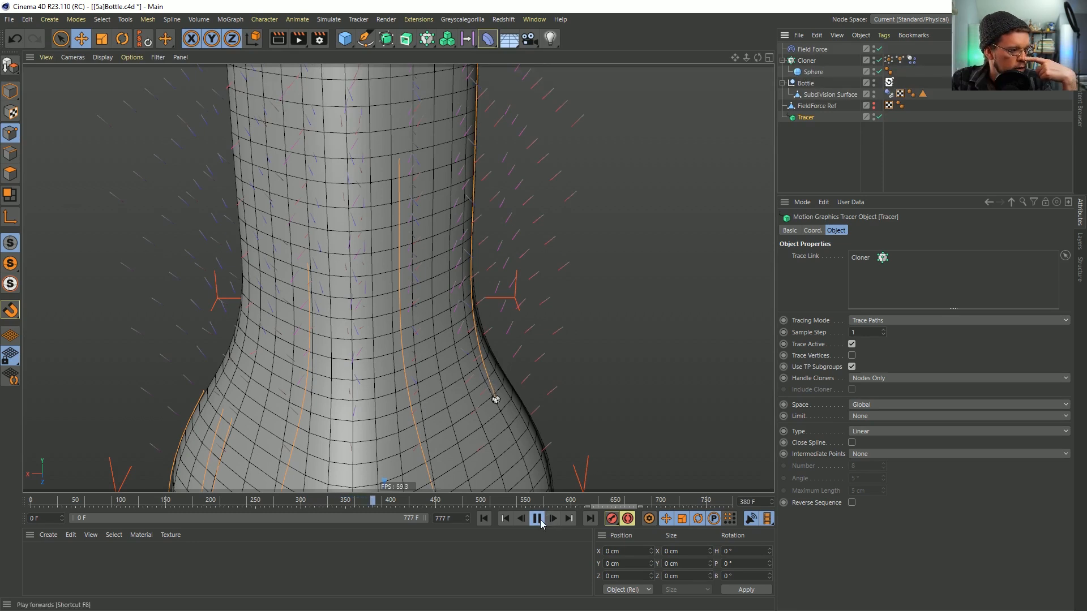
left_click(537, 519)
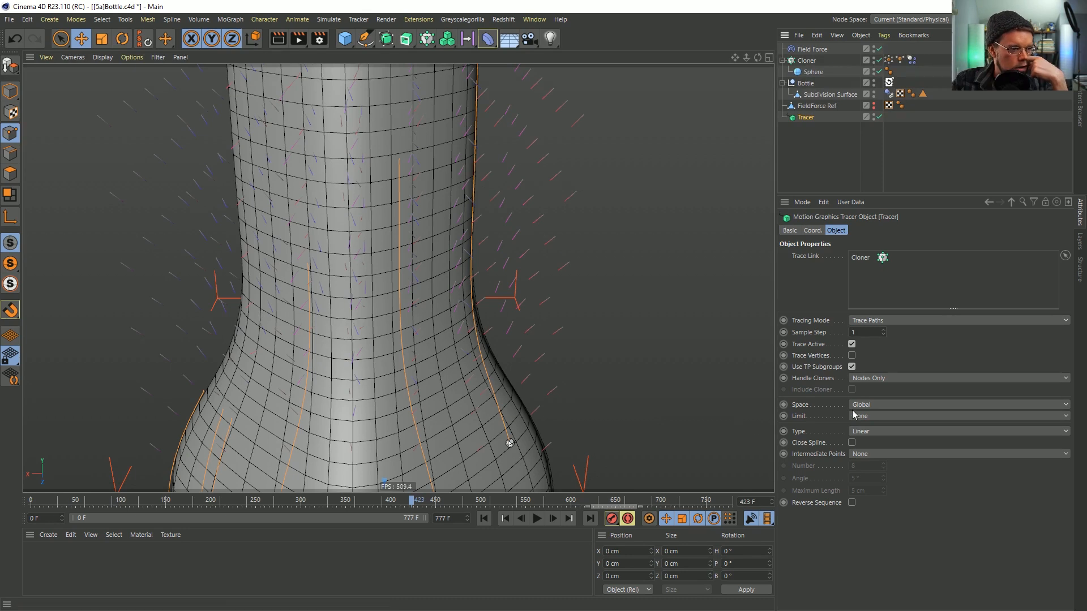
Try the Tracer's Handle Cloners option Immediate Clones and play the simulation to test the droplet trails
left_click(875, 378)
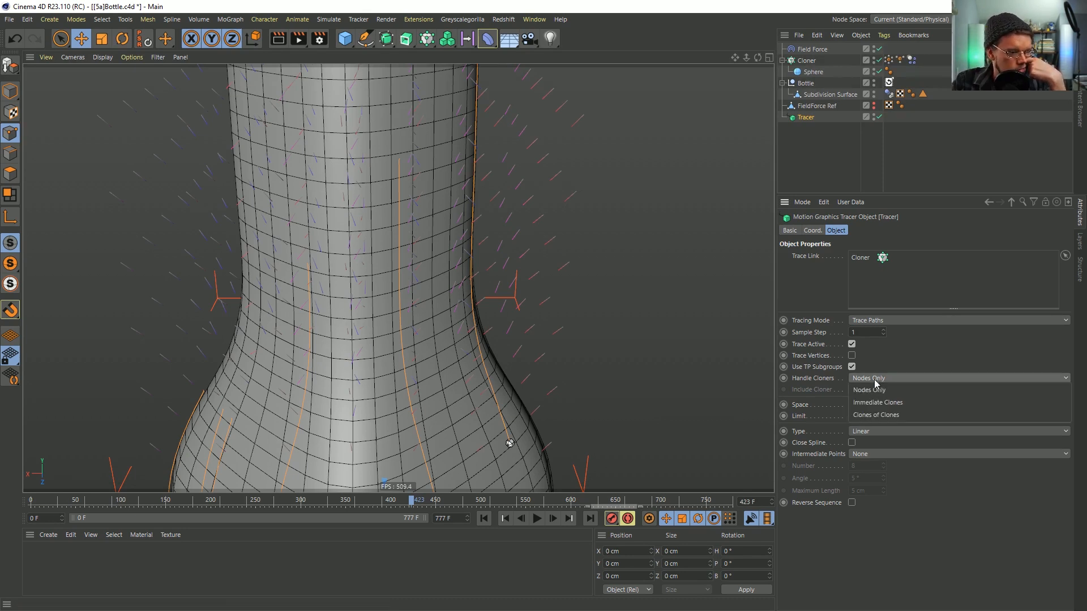
left_click(879, 403)
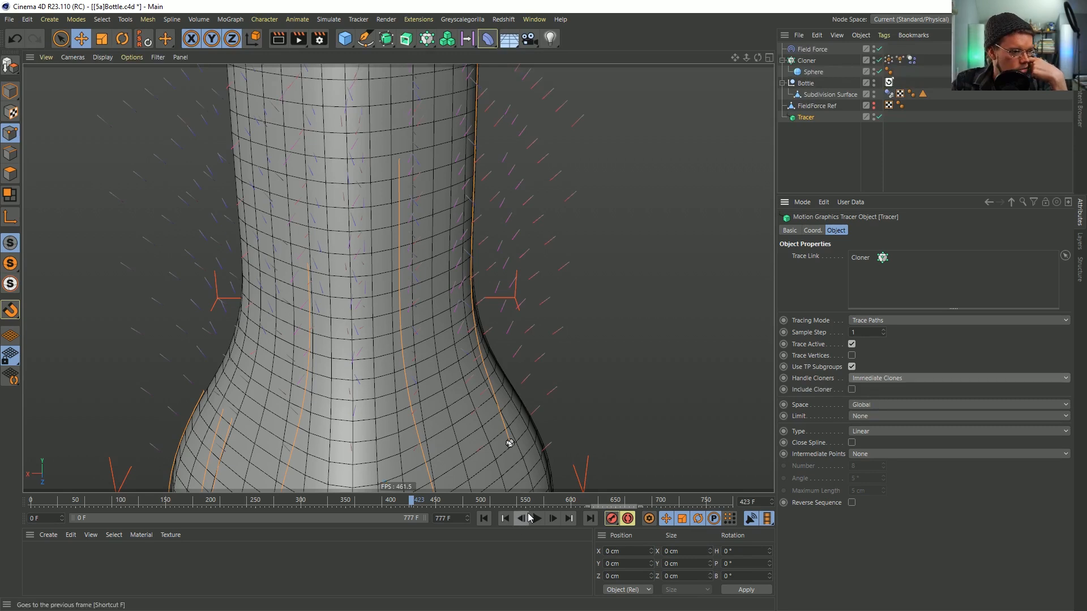
left_click(536, 518)
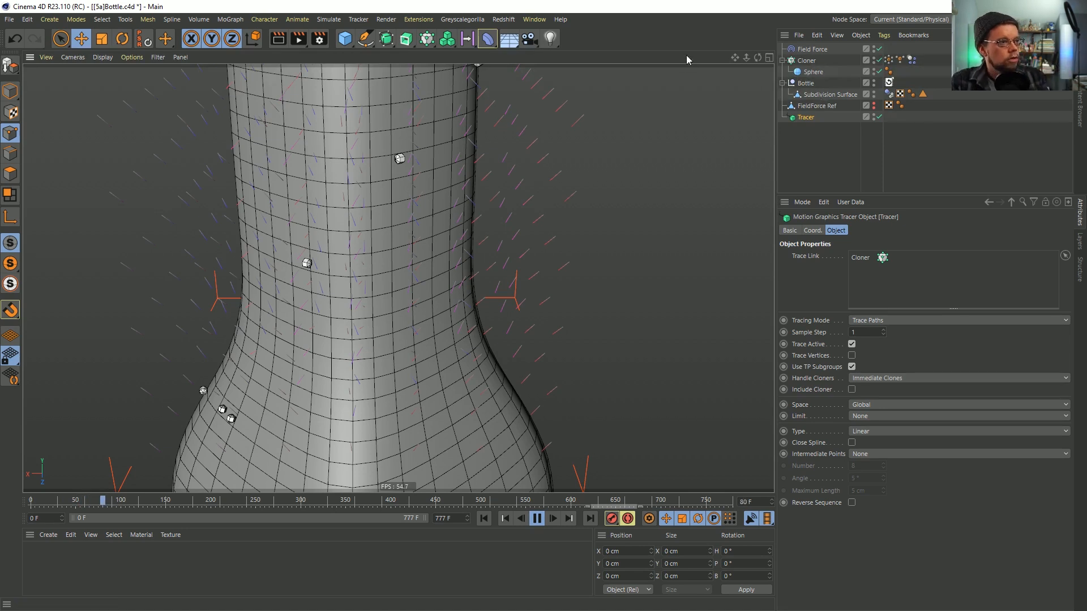
left_click(807, 60)
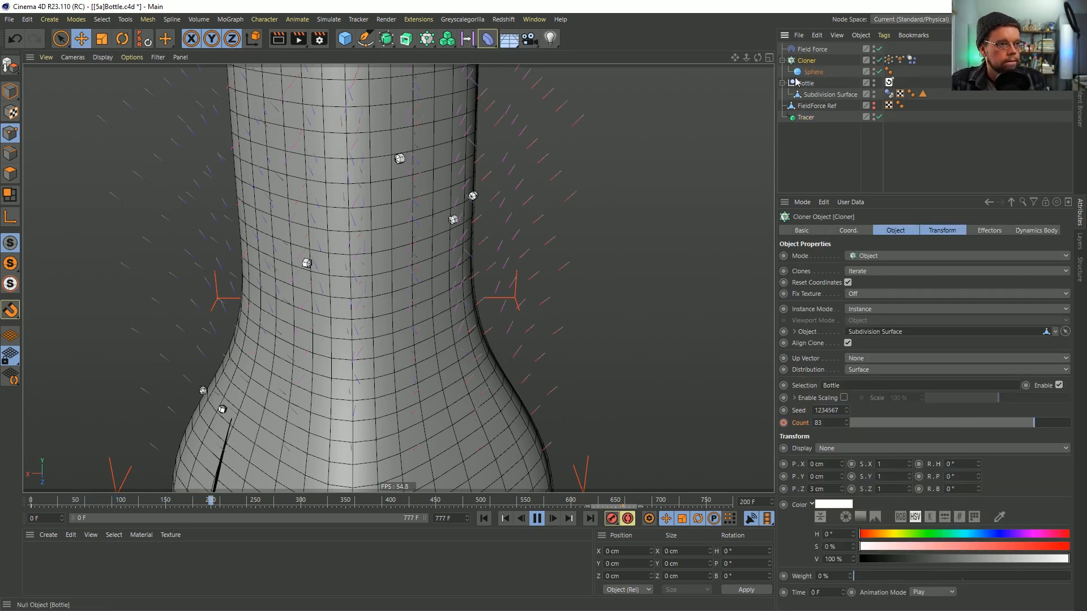
Reselect the Tracer, set Handle Cloners to Immediate Clones again, and restart the running simulation from the first frame
left_click(806, 117)
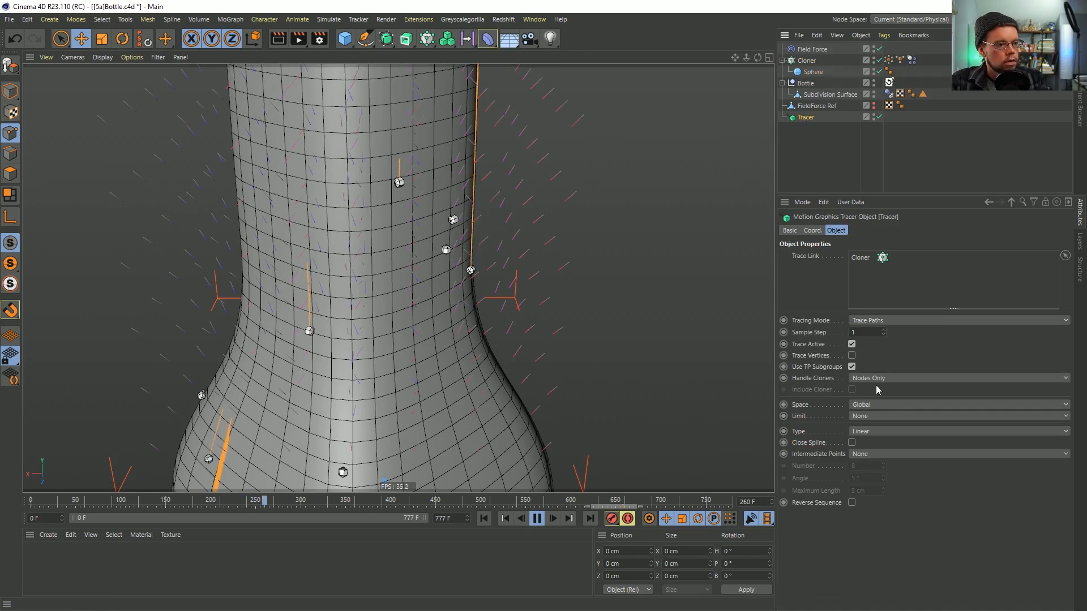
left_click(877, 378)
left_click(871, 402)
left_click(484, 519)
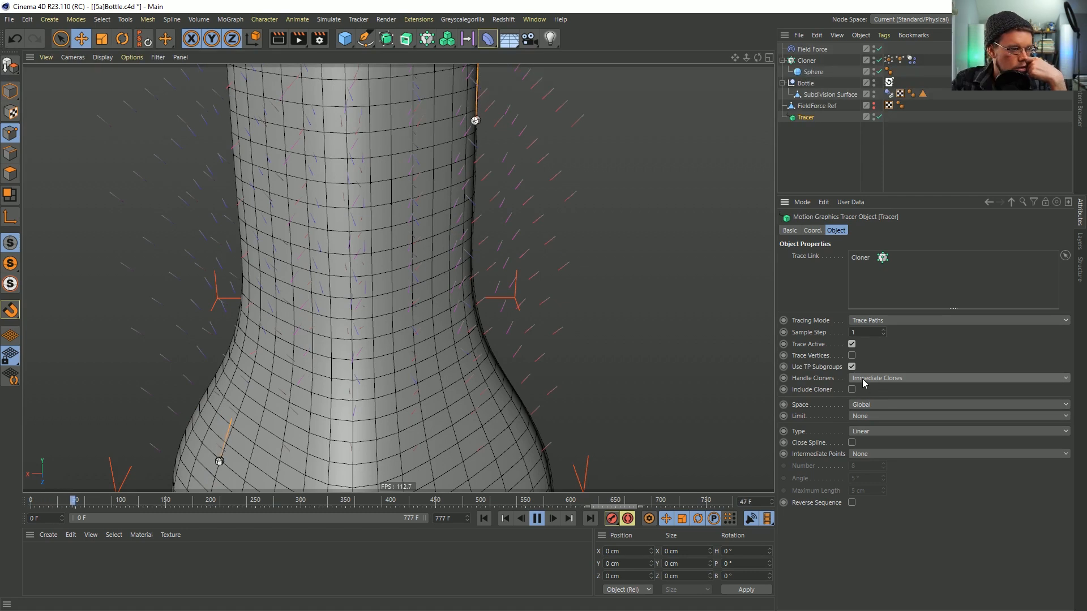
Disable the Tracer's Use TP Subgroups, switching Trace Active off and back on during playback
left_click(852, 345)
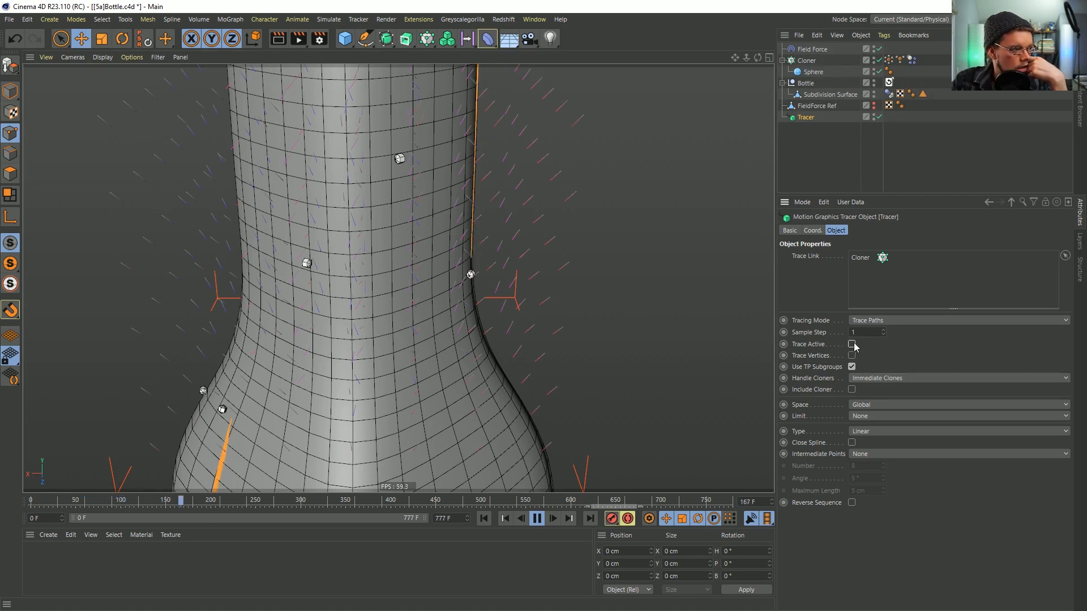
left_click(853, 368)
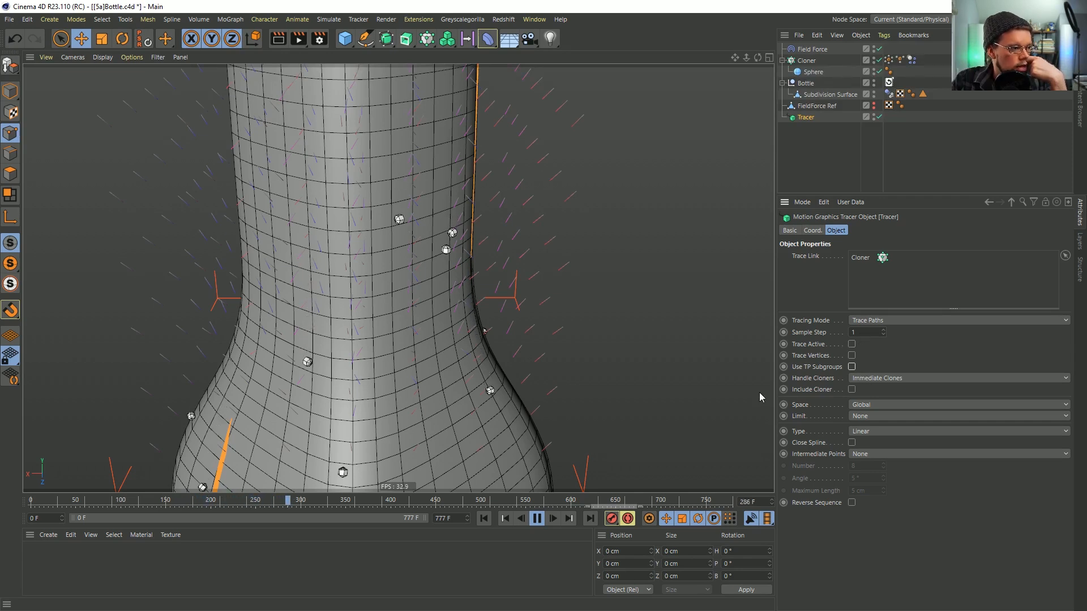
left_click(852, 344)
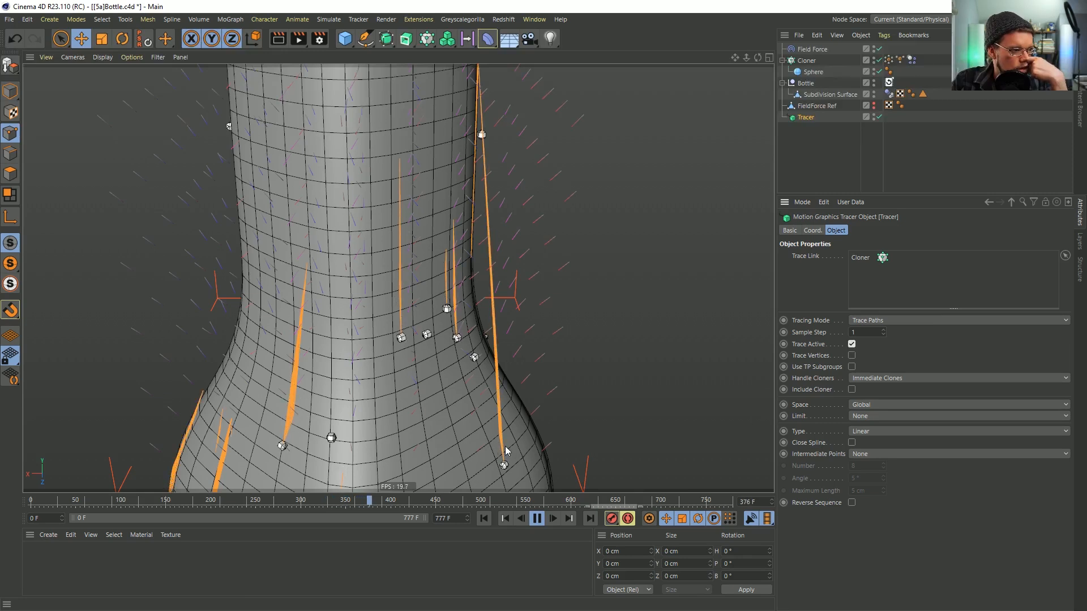
Try Clones of Clones for the Tracer's Handle Cloners, and set the option back to Nodes Only
left_click(887, 379)
left_click(882, 402)
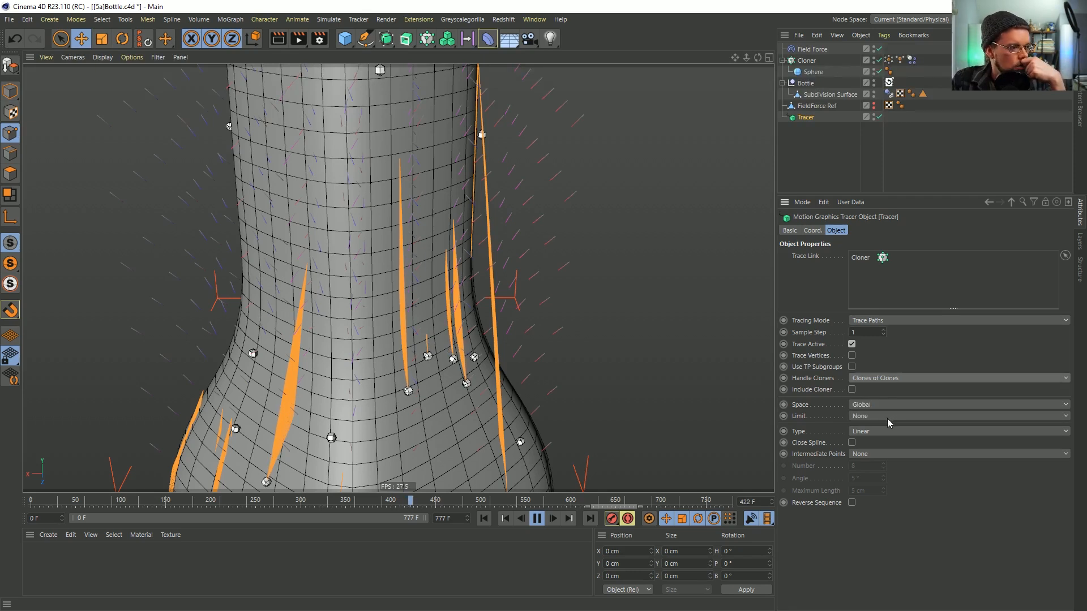
left_click(872, 378)
left_click(870, 391)
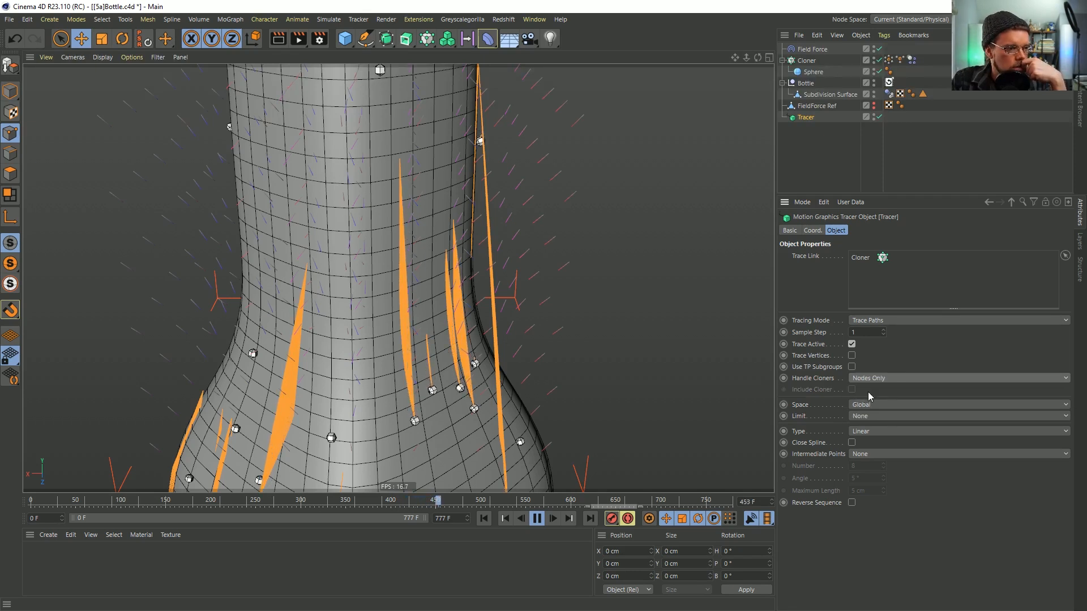
Replay the simulation from the first frame, stop around frame 384, and examine the trails around the bottle's neck close up
left_click(484, 519)
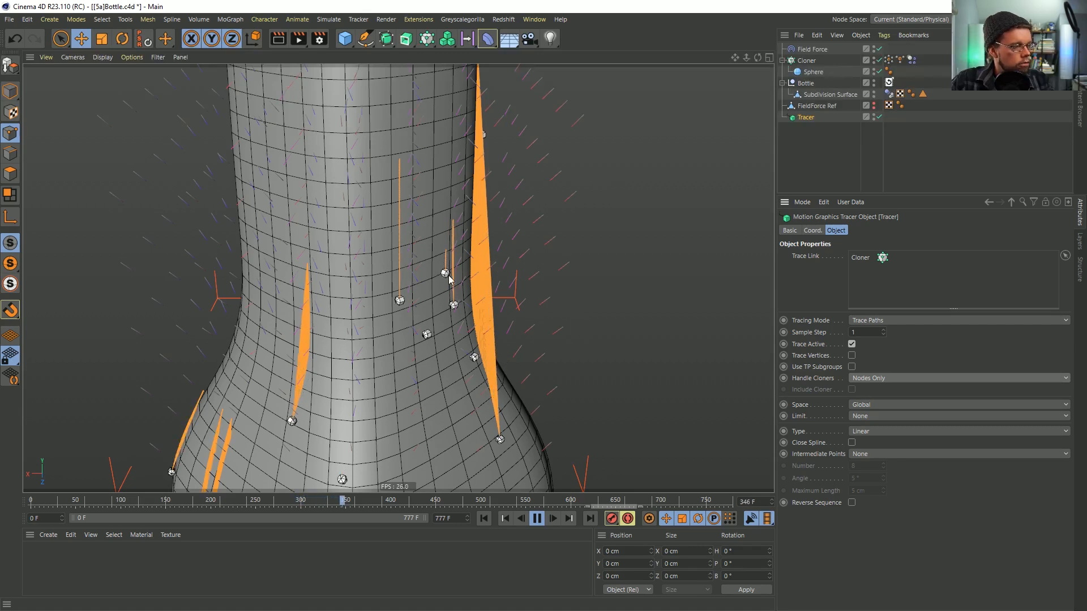
left_click(537, 518)
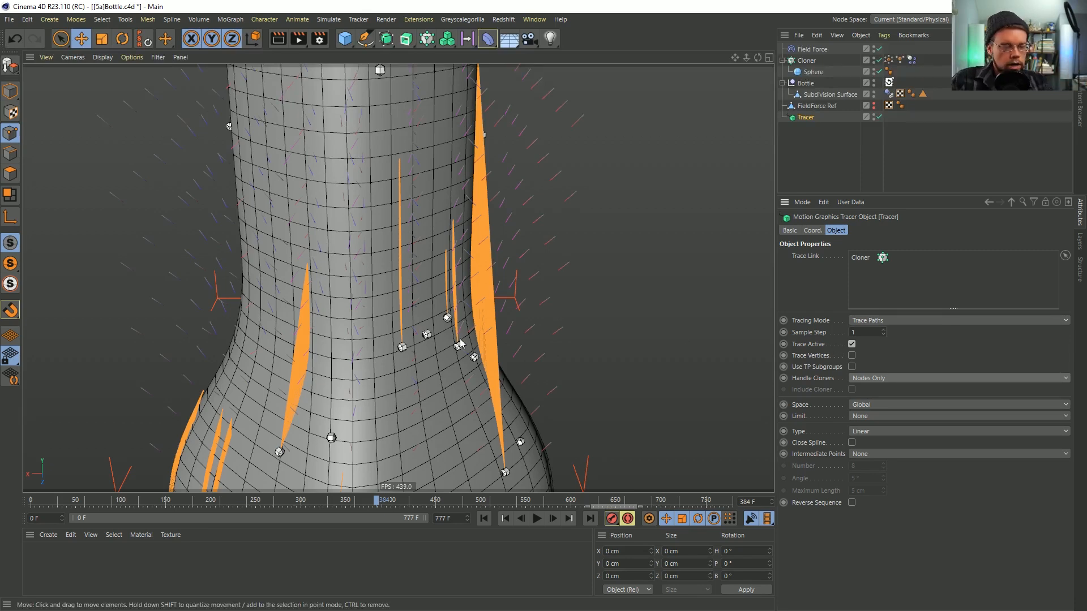
left_click_drag(498, 329, 549, 310, "alt")
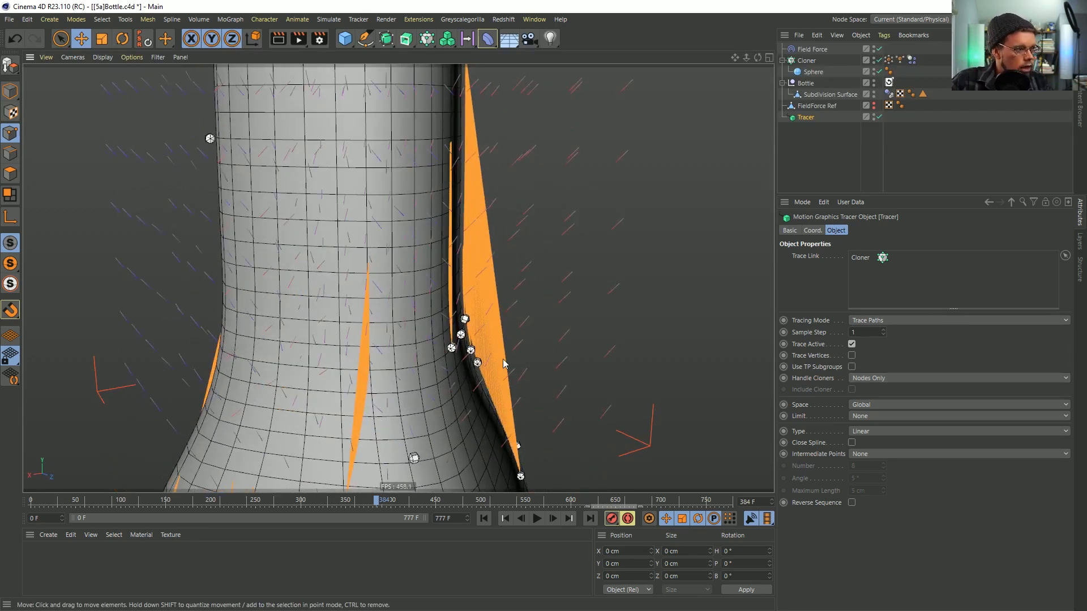
right_click_drag(470, 340, 531, 304, "alt")
left_click_drag(530, 303, 540, 291, "alt")
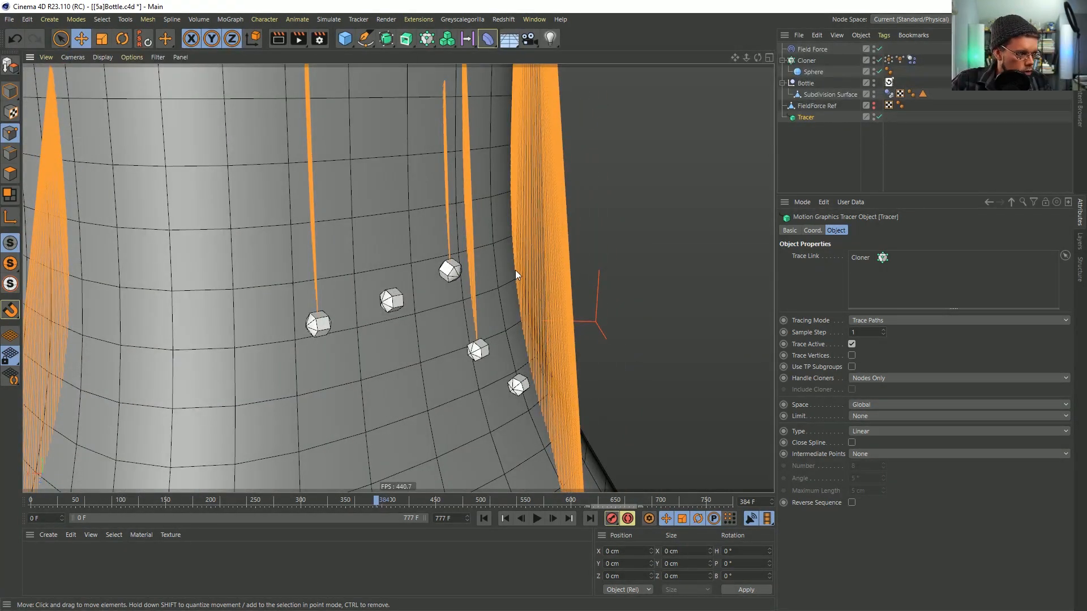
right_click_drag(624, 271, 480, 284, "alt")
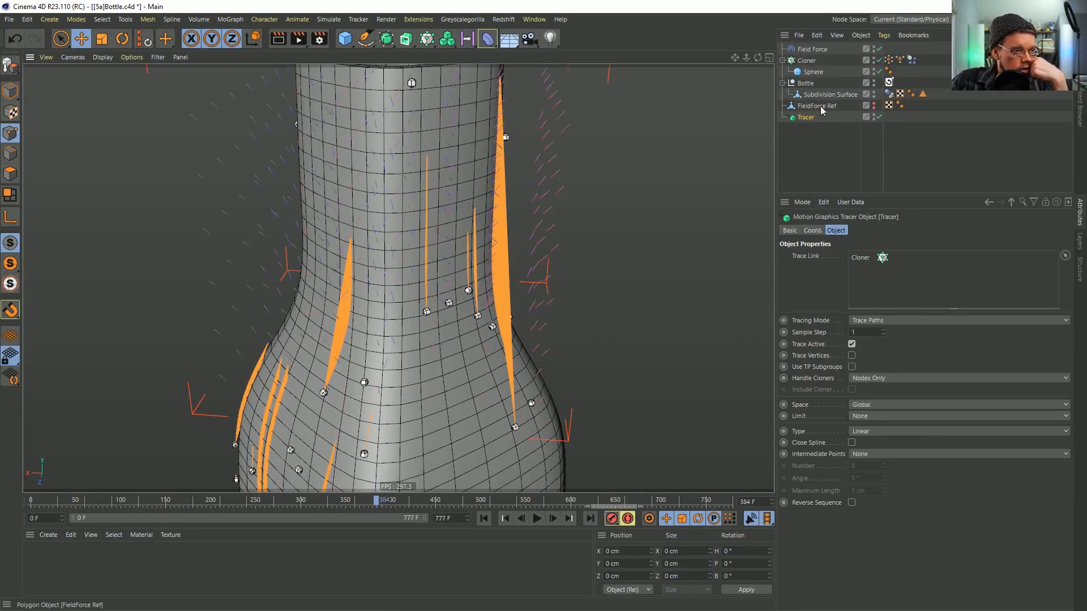
Remove the animation from the Cloner's Count, keeping the value at 300, and return to the first frame
left_click(806, 61)
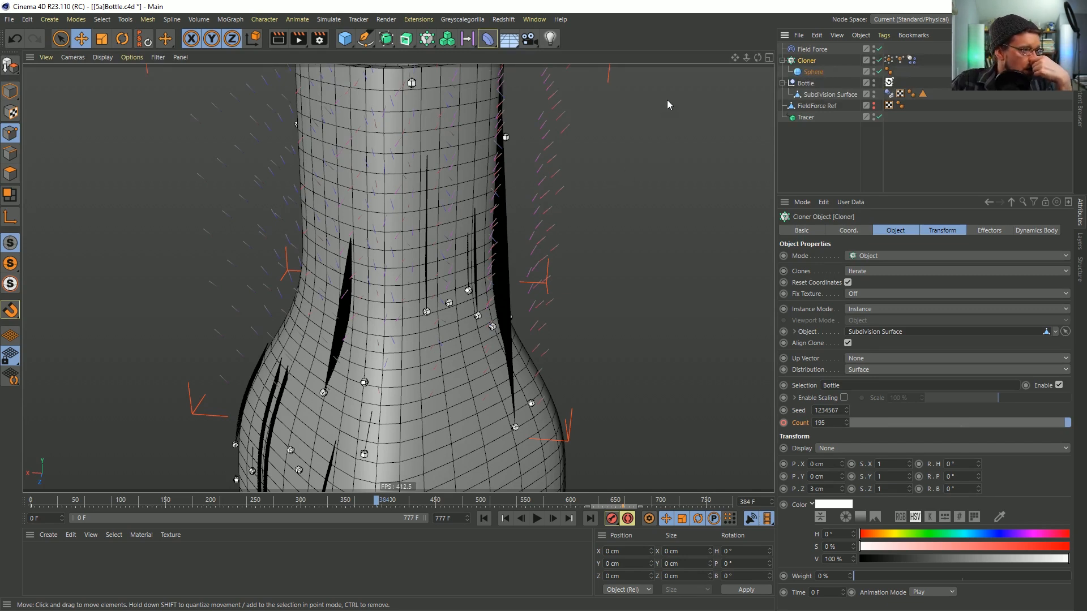
left_click_drag(734, 58, 733, 97)
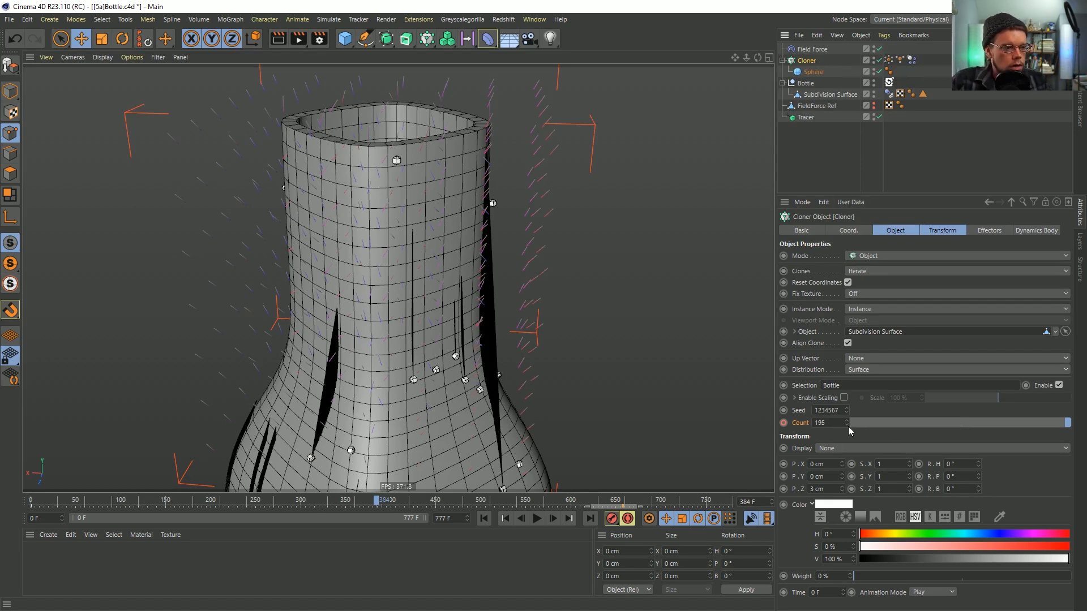
left_click(627, 504)
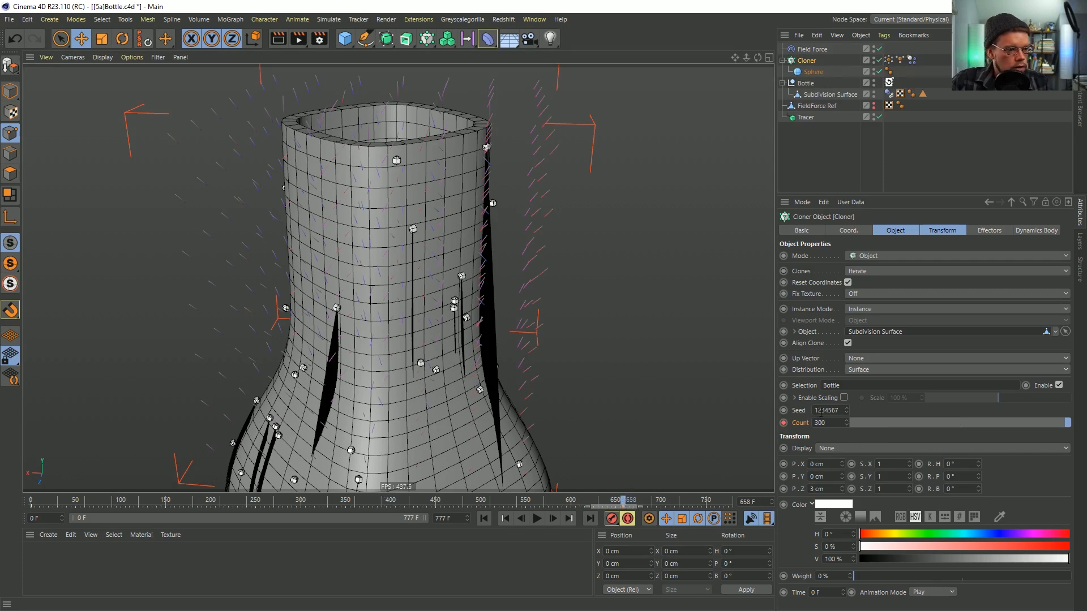
left_click(484, 518)
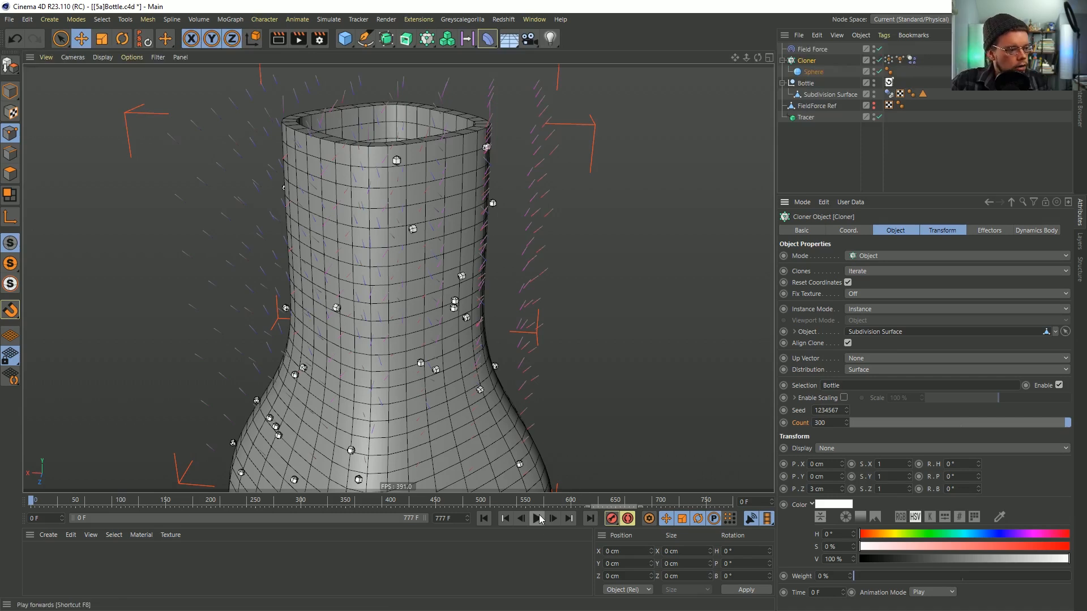
Add a mask to the Solid layer in the Cloner's MoGraph Weightmap, and place a Random Field in it
left_click(888, 60)
left_click(822, 343)
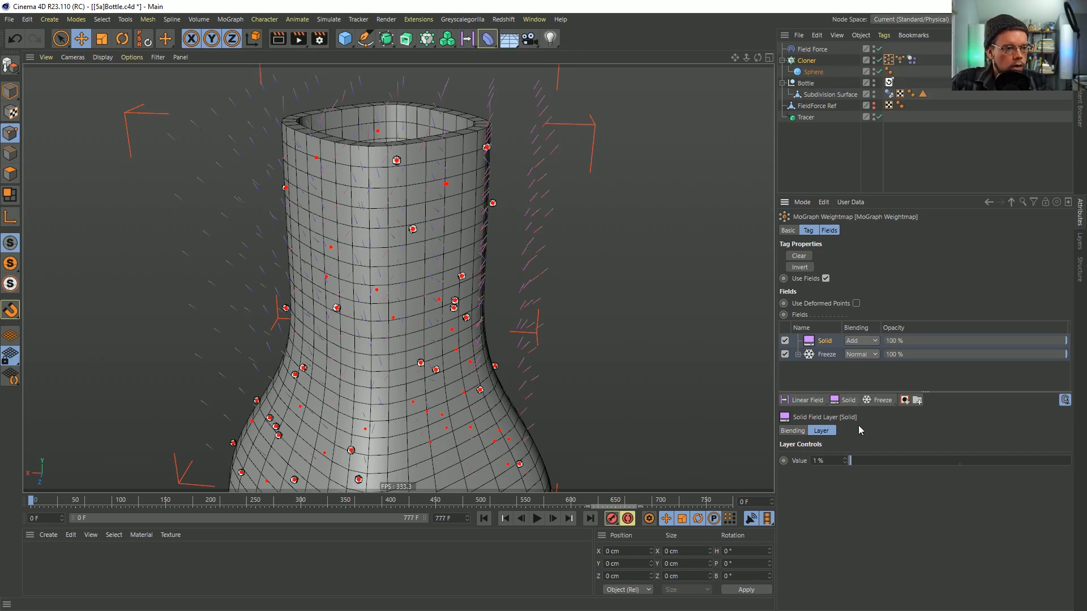
left_click(905, 400)
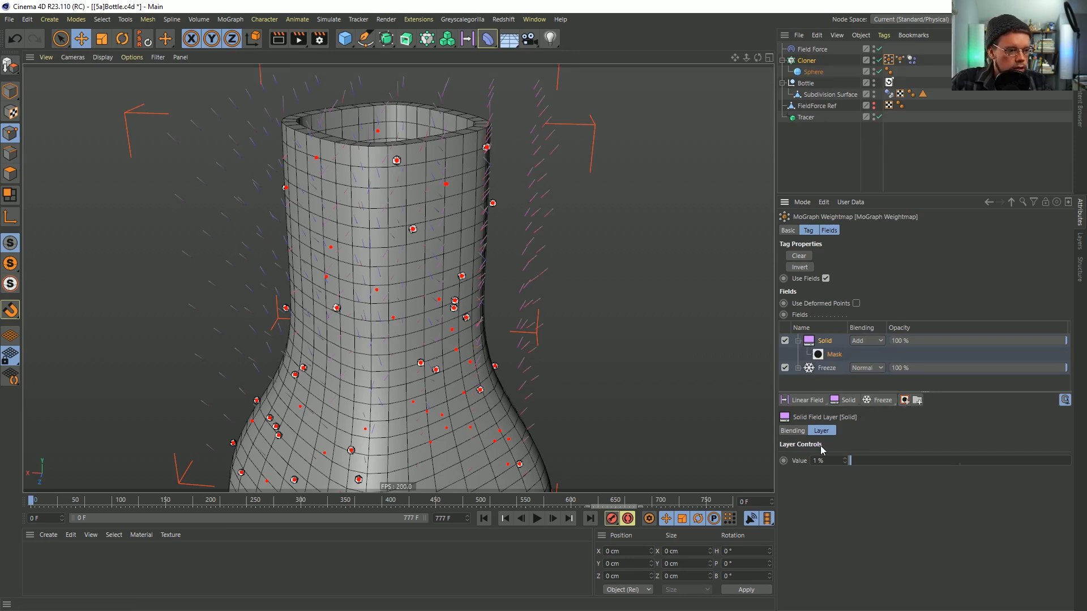
left_click(819, 402)
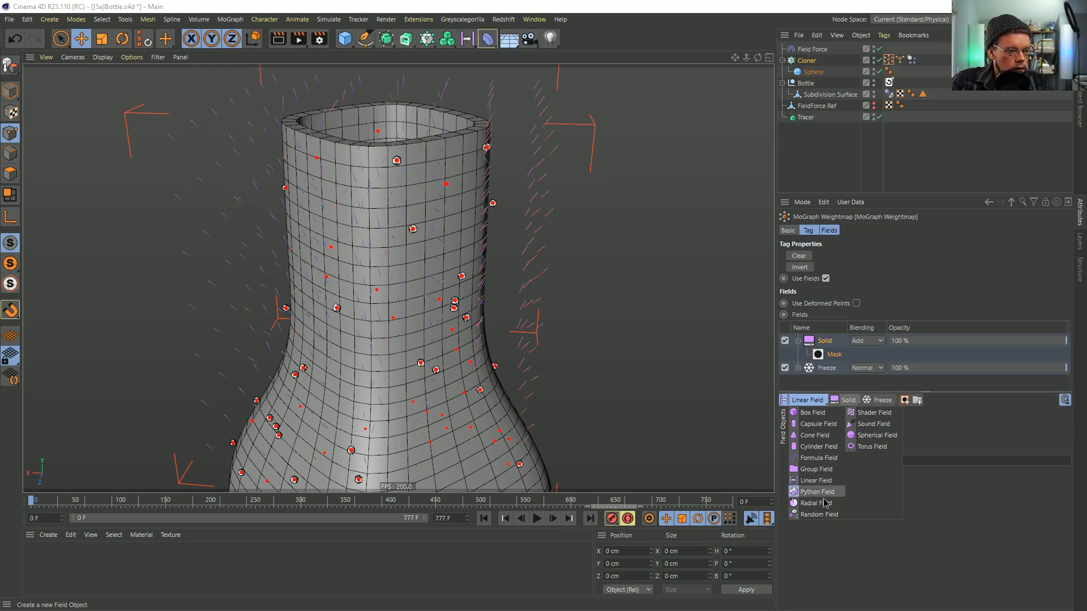
left_click(819, 515)
left_click_drag(832, 341, 836, 370)
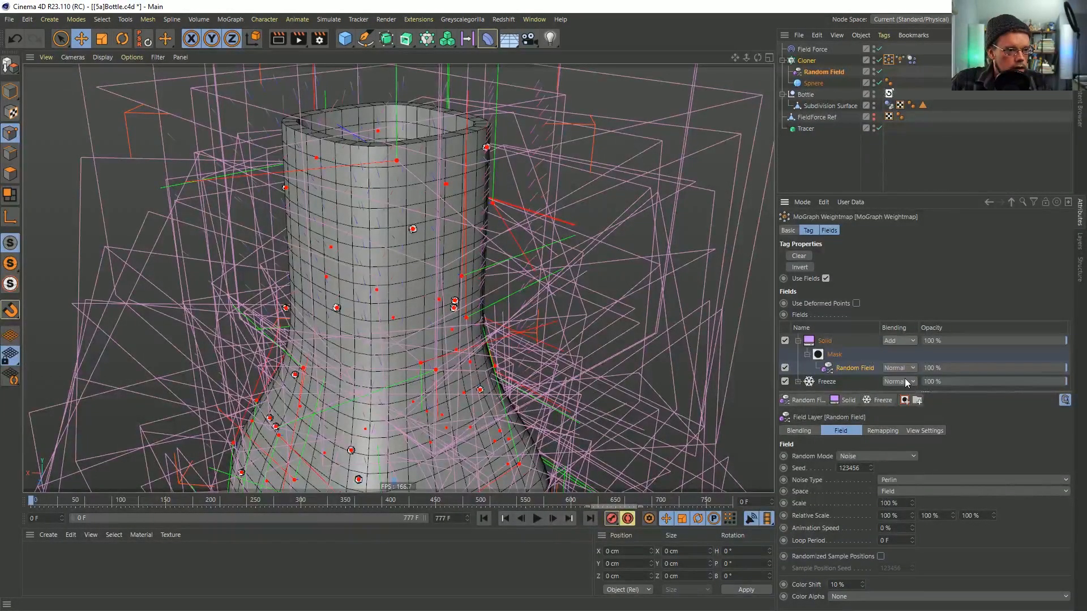
Set the Random Field's Random Mode to Random and its Seed to 123570, and hide the field in the viewport
left_click(852, 456)
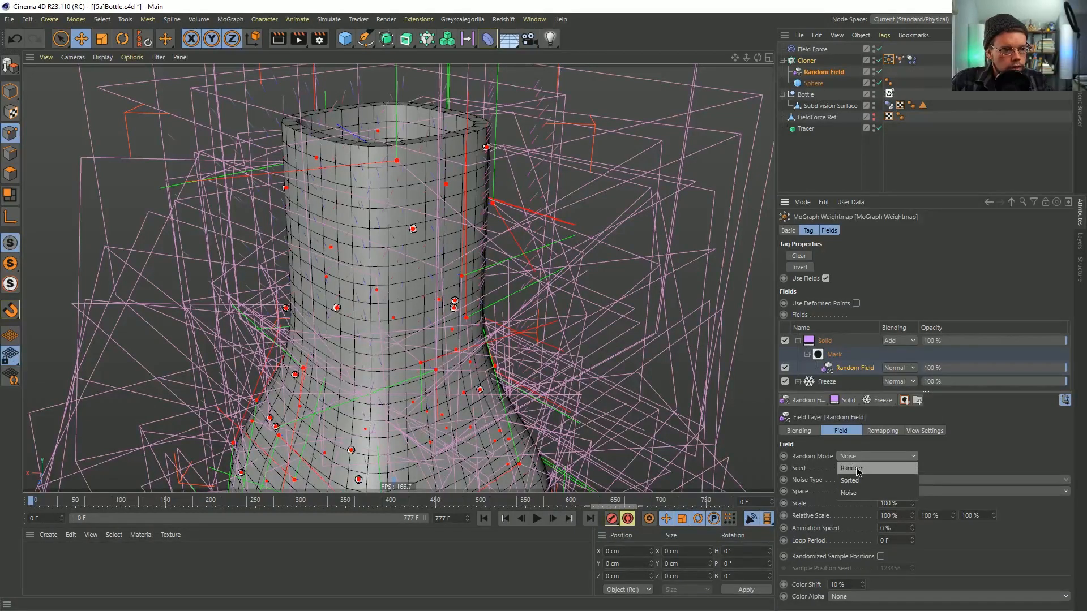
left_click(852, 481)
left_click_drag(871, 468, 871, 403)
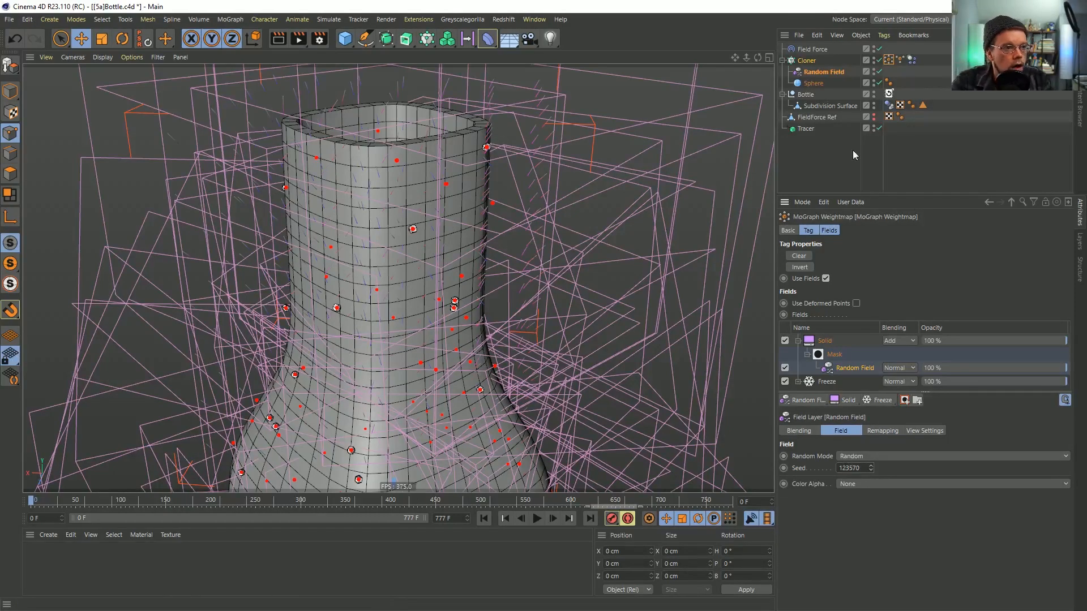
left_click(874, 69)
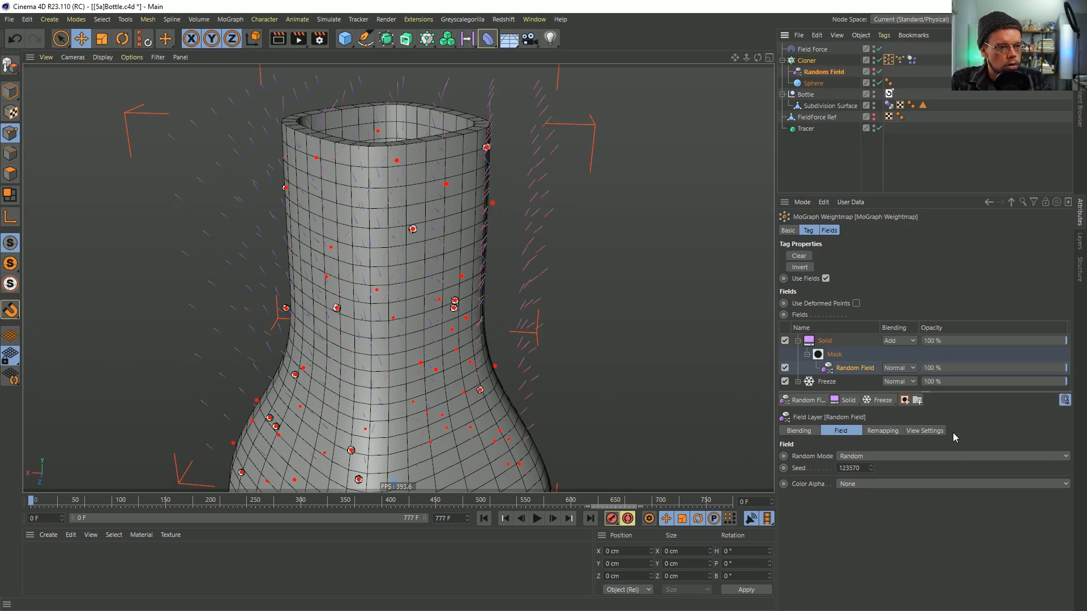
left_click(885, 156)
Play the simulation to examine how the droplets slide and leave trails over the whole bottle, and return to the first frame
left_click(536, 518)
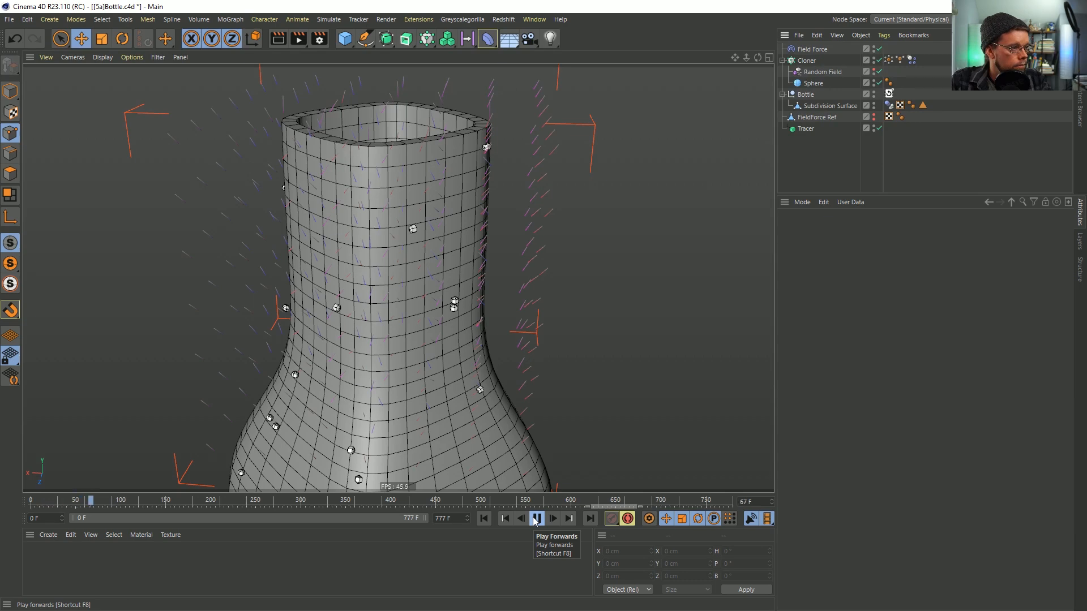
left_click(536, 519)
scroll(453, 334, "down", 3)
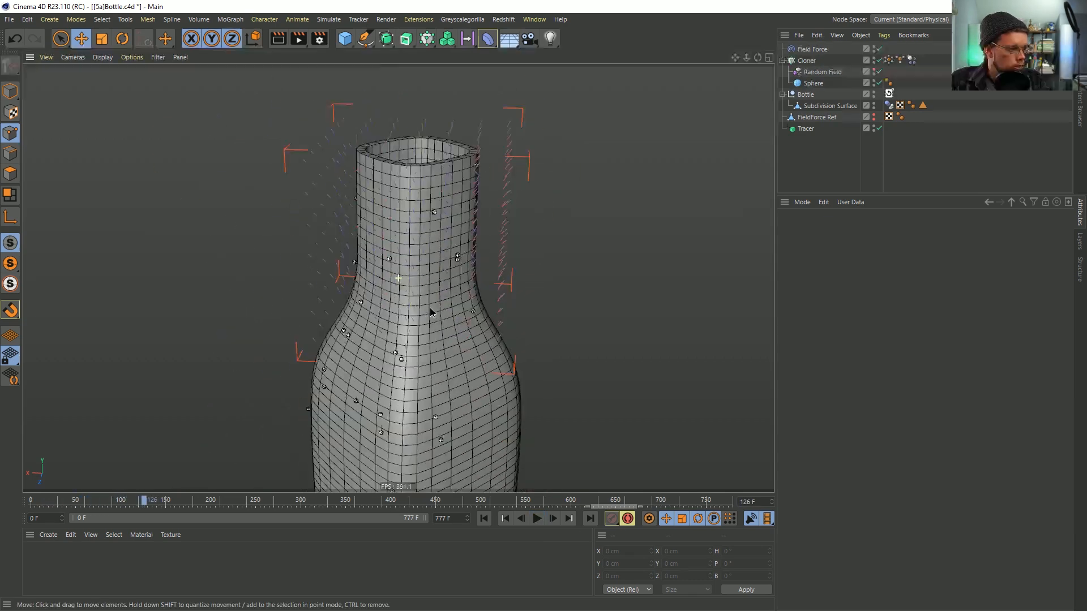
middle_click_drag(430, 312, 415, 254, "alt")
left_click(536, 518)
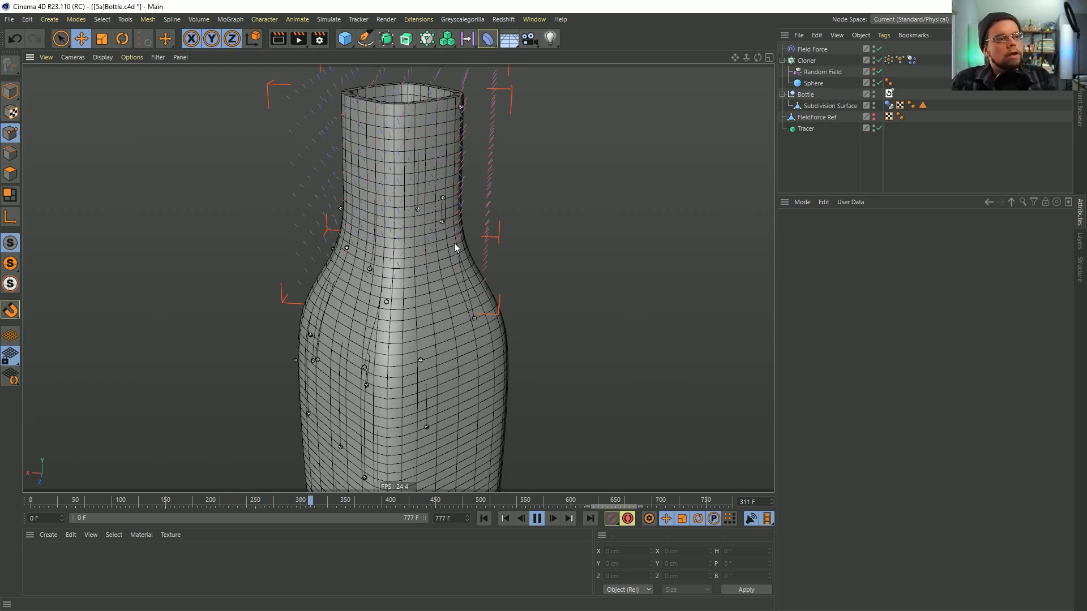
left_click(535, 519)
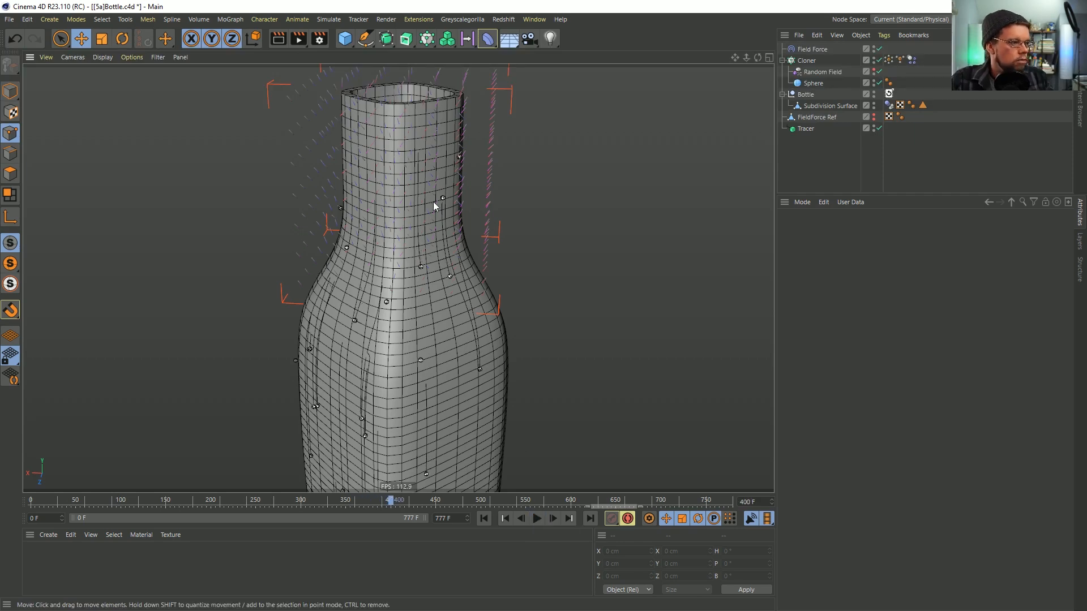
right_click_drag(447, 236, 494, 217, "alt")
right_click_drag(518, 161, 447, 205, "alt")
middle_click_drag(445, 196, 461, 283, "alt")
left_click(531, 520)
left_click(530, 520)
left_click(484, 519)
Turn off the Display Box of the Field Force
left_click(802, 51)
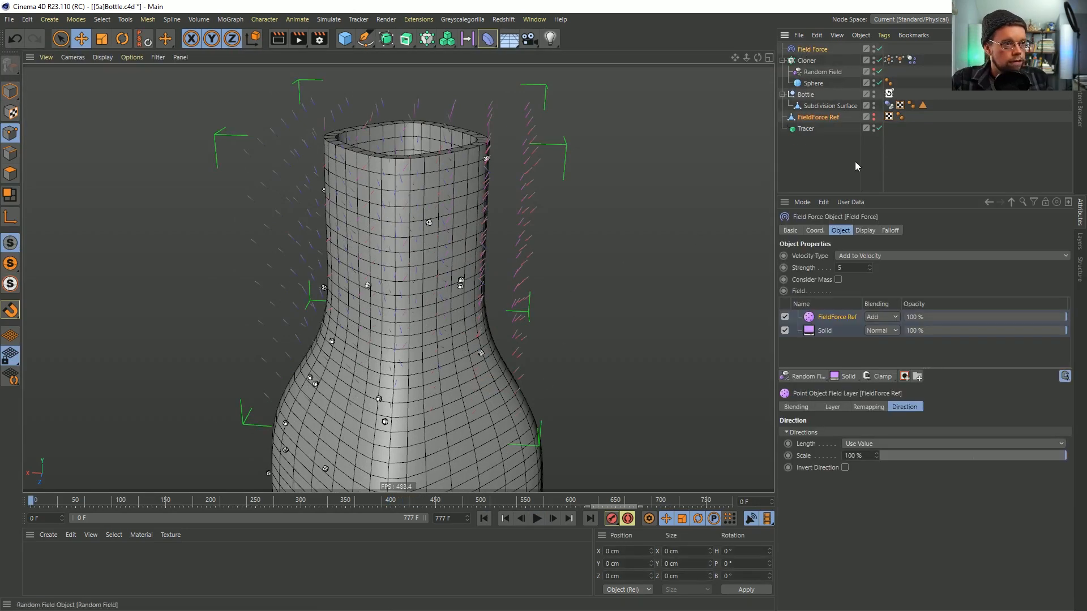
left_click(890, 231)
left_click(864, 231)
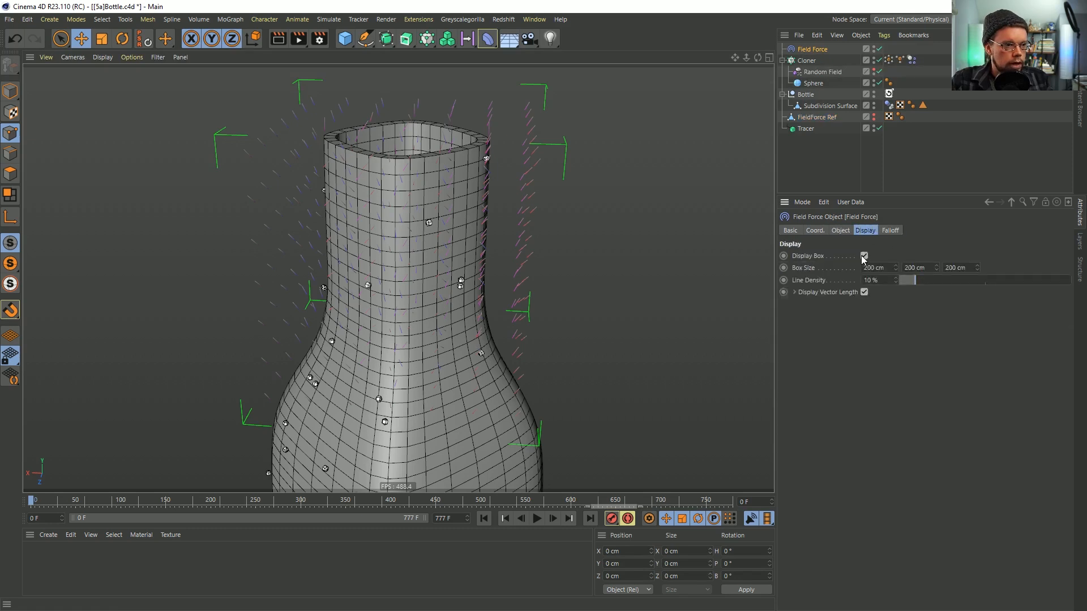
left_click(864, 256)
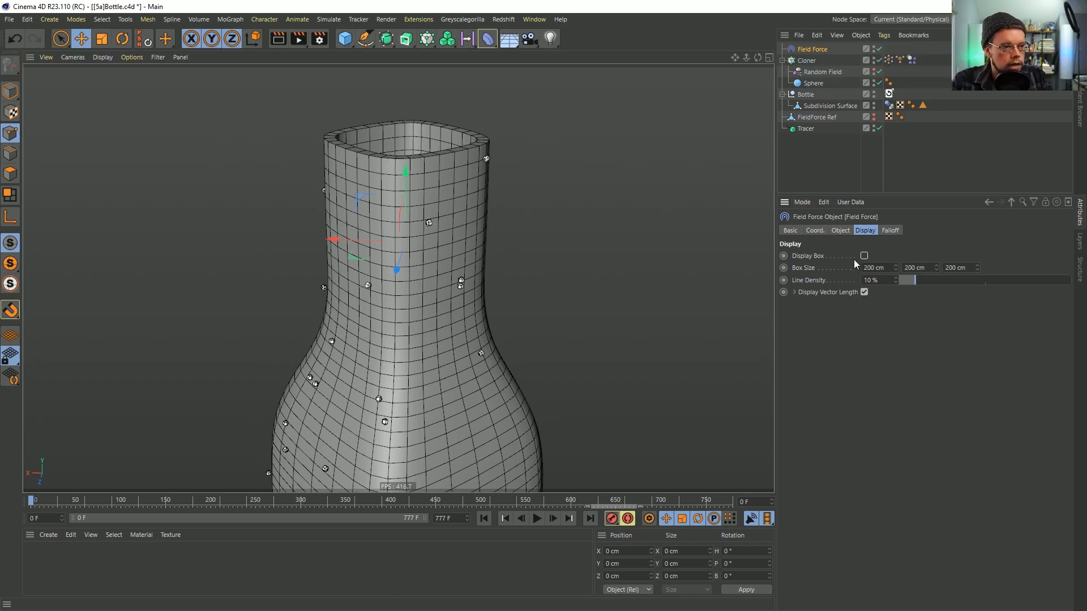
left_click(864, 256)
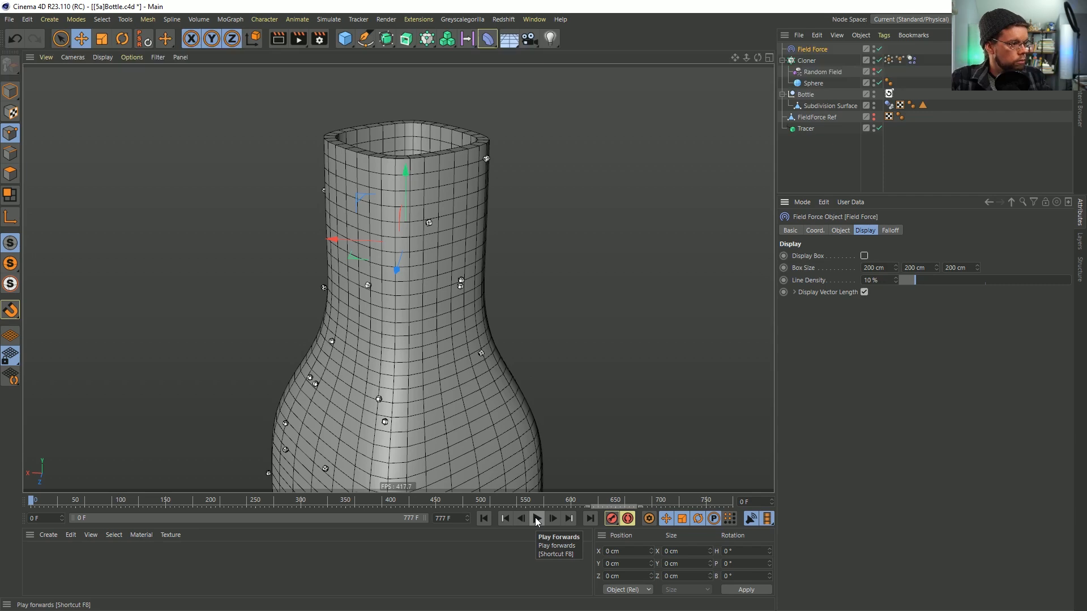
Save the scene as a new version named [5b]Bottle.c4d
key("ctrl+shift+s")
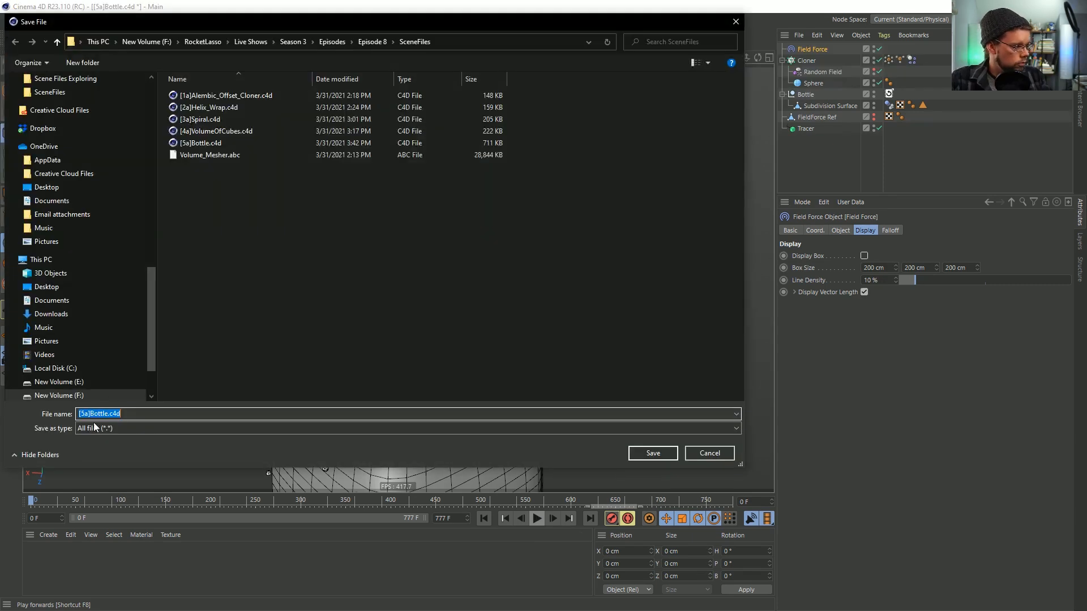
left_click(88, 414)
key("BackSpace")
type("b")
key("Return")
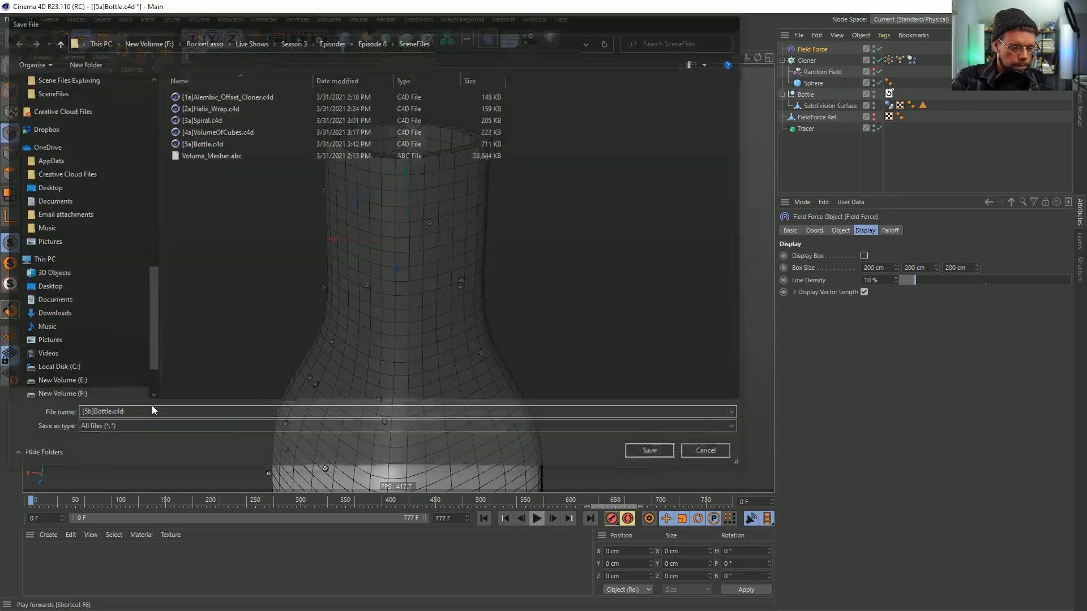
Play the simulation to about frame 149 and wrap the Tracer in a Volume Builder and a Volume Mesher
left_click(806, 129)
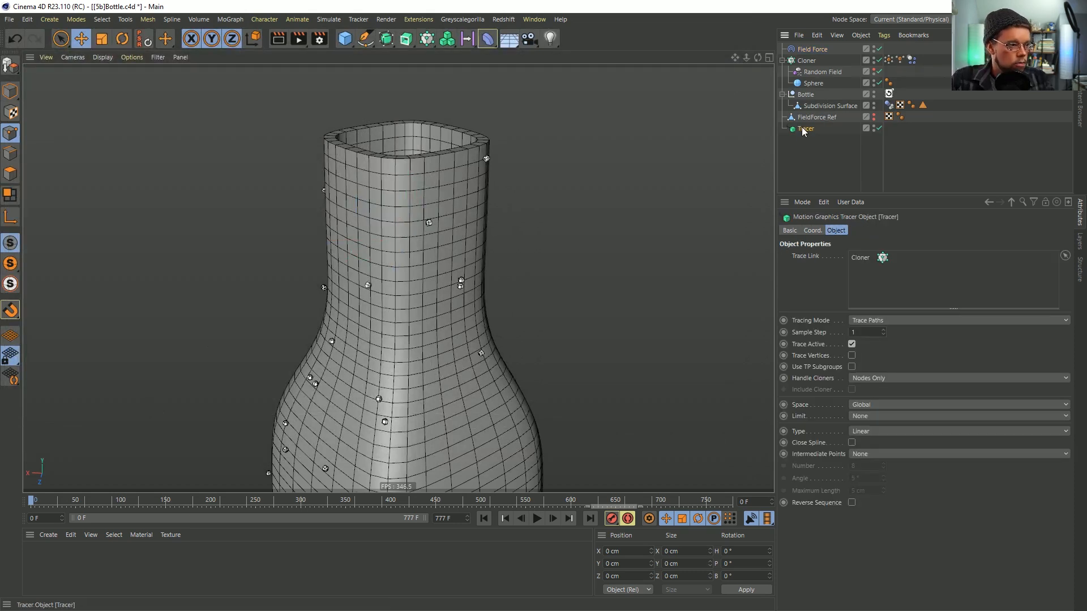
left_click(537, 518)
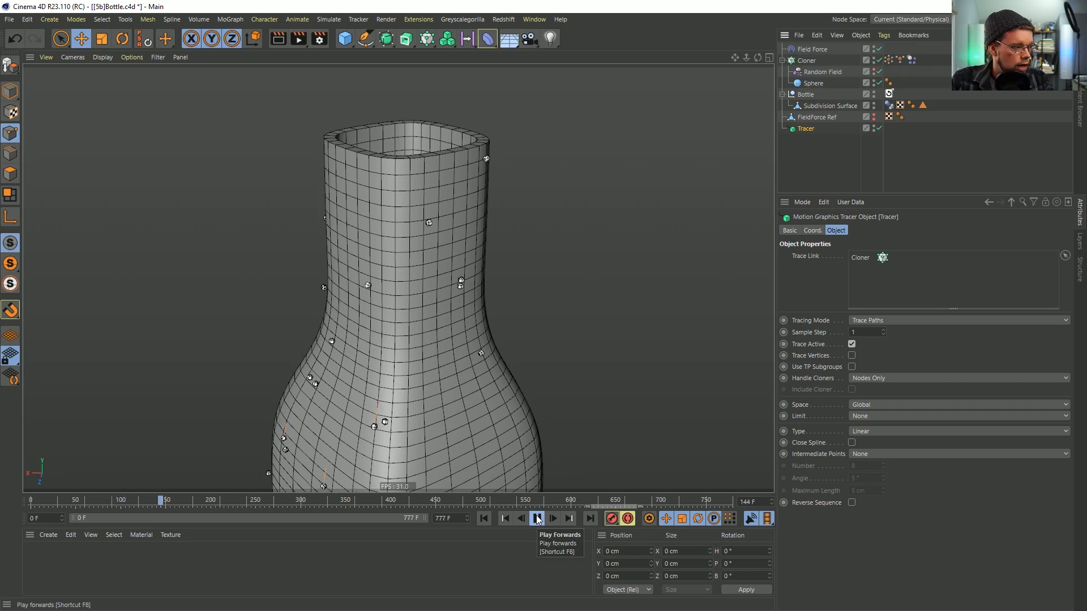
left_click(537, 519)
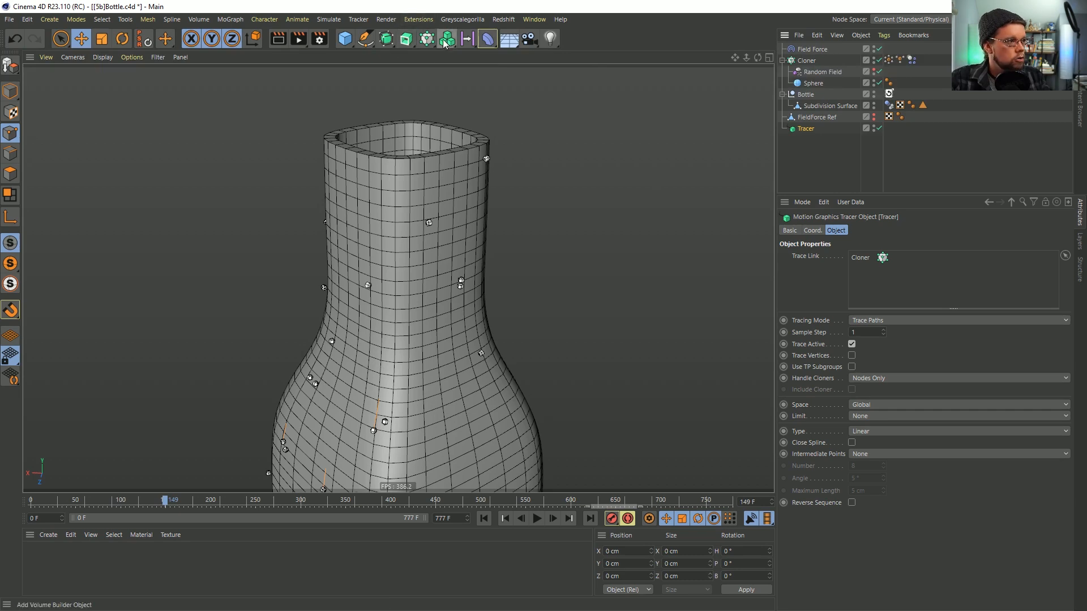
left_click_drag(447, 43, 508, 71, "alt")
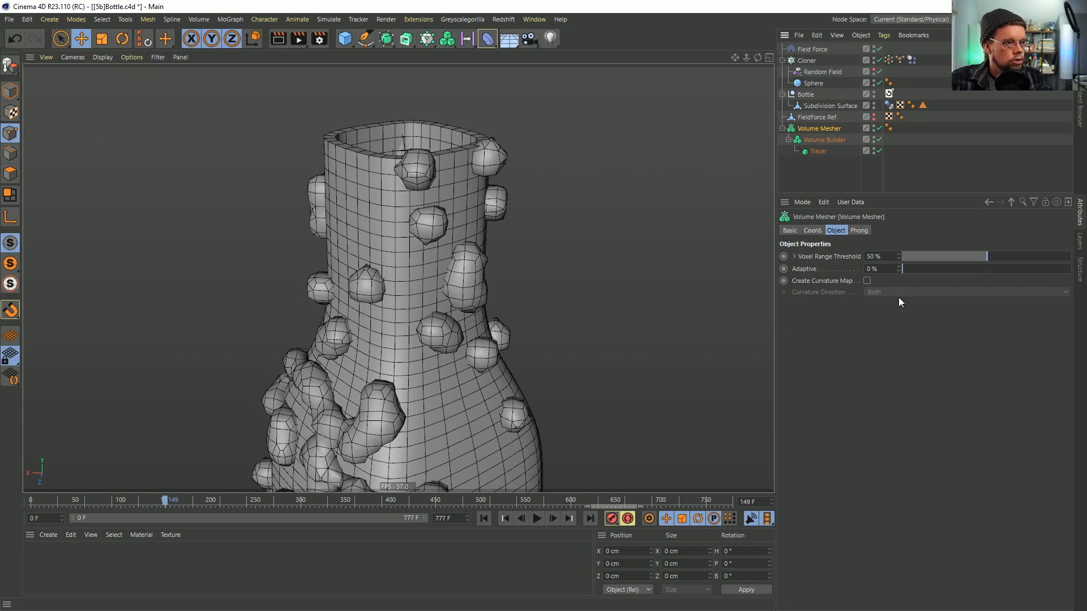
In the Volume Builder, set the Tracer's Radius to 1 cm and Density to 1, and the Voxel Size to 1 cm
left_click(828, 140)
left_click(838, 302)
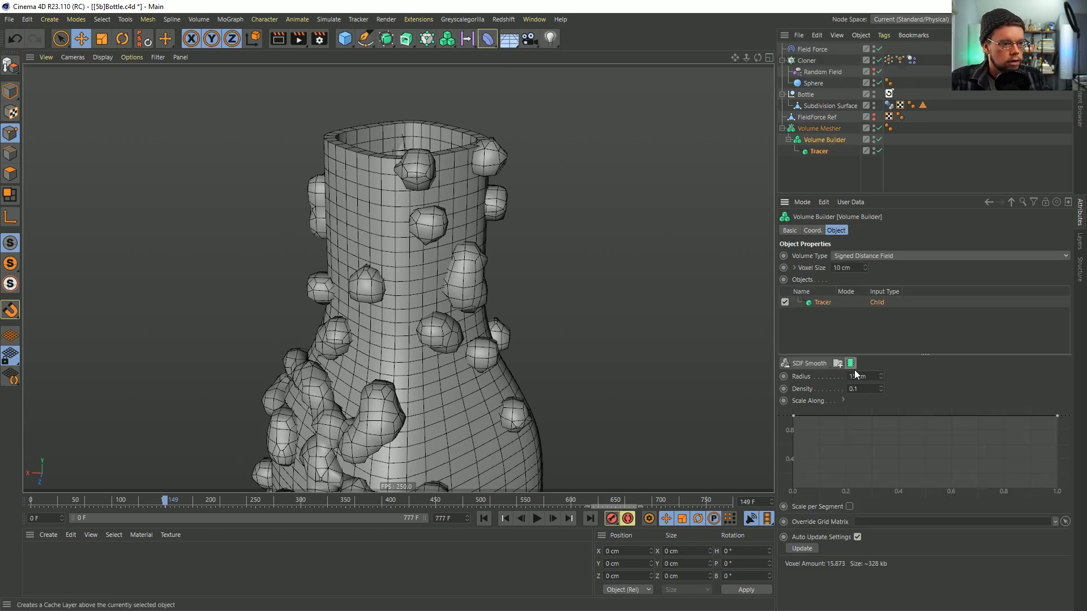
type("1")
key("Tab")
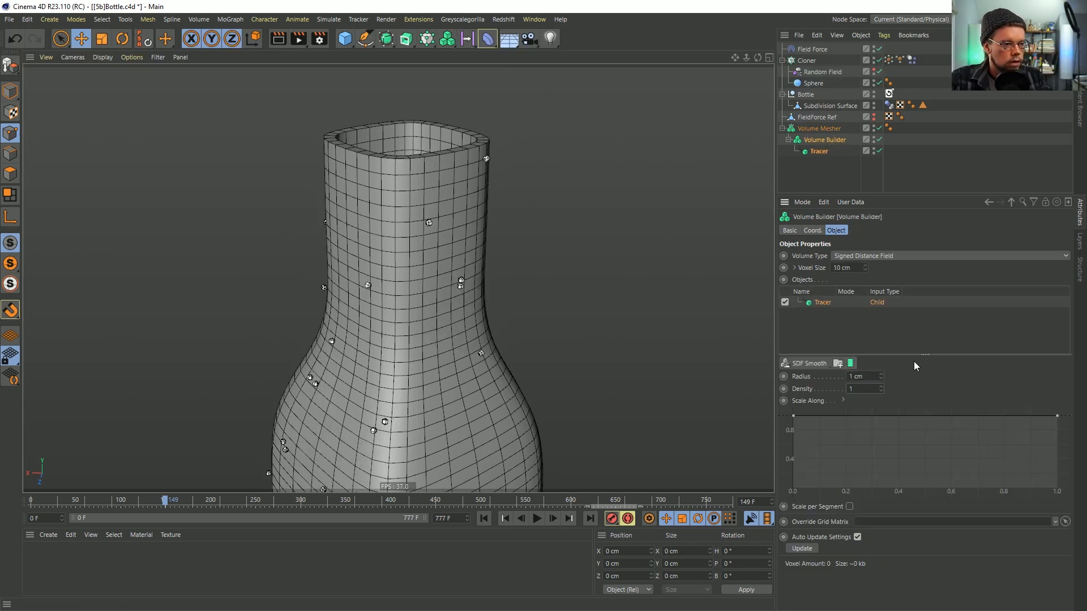
double_click(852, 268)
type("1")
key("Return")
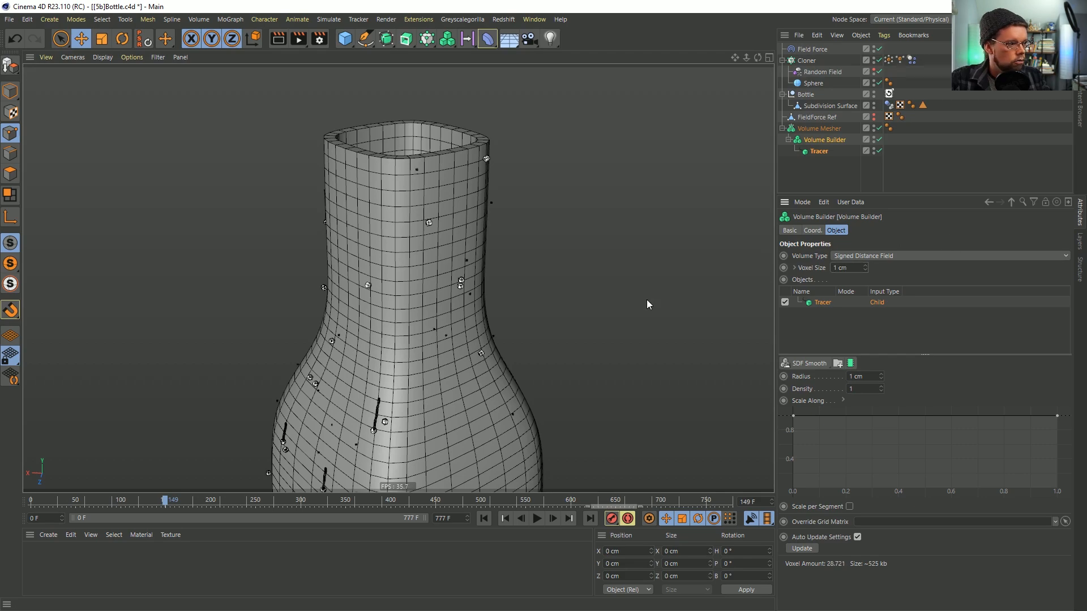
Increase the Tracer's Radius in the Volume Builder to 2 cm and check the thickness of the meshed trails against the bottle
scroll(381, 419, "up", 8)
mouse_move(416, 390)
left_mouse_down("alt")
mouse_move(592, 341)
mouse_move(546, 360)
mouse_move(495, 279)
mouse_move(522, 308)
mouse_move(543, 294)
left_mouse_up("alt")
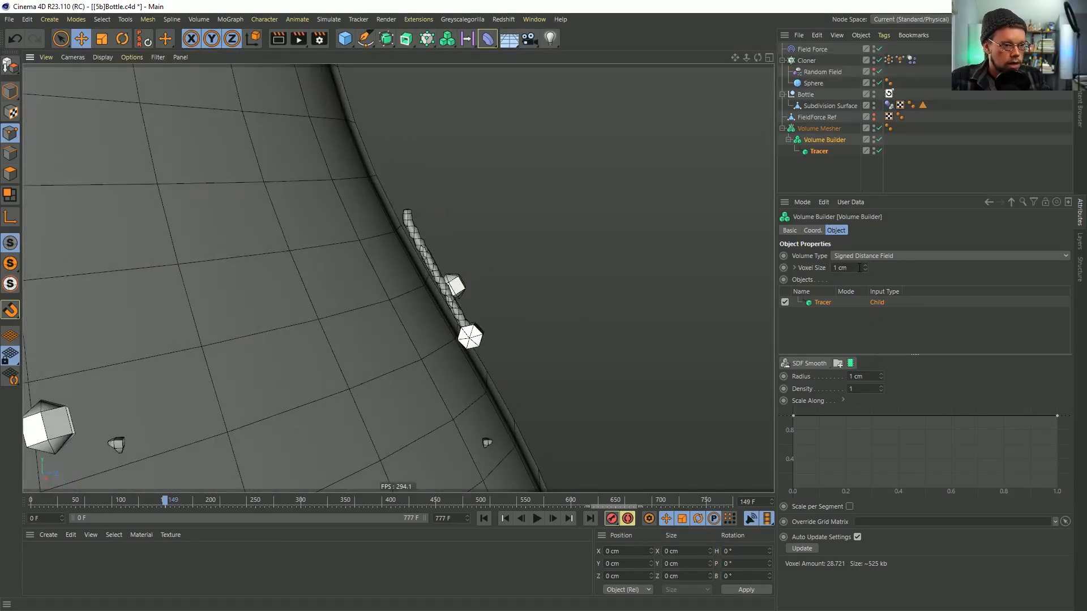
double_click(866, 376)
type("2")
key("Return")
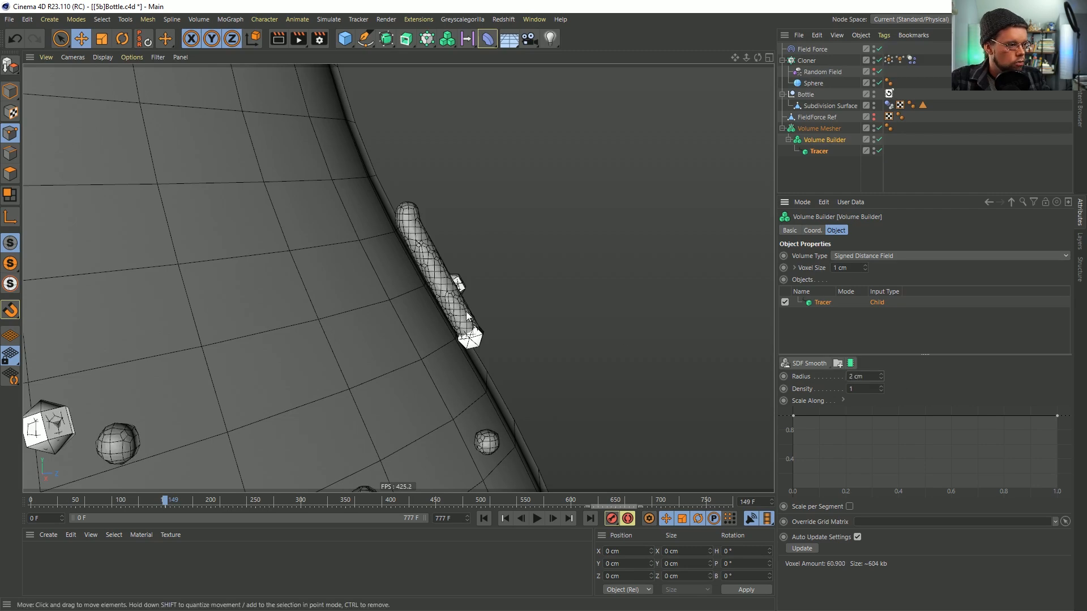
left_click_drag(470, 319, 418, 318, "alt")
scroll(415, 318, "down", 5)
left_click_drag(482, 297, 544, 320, "alt")
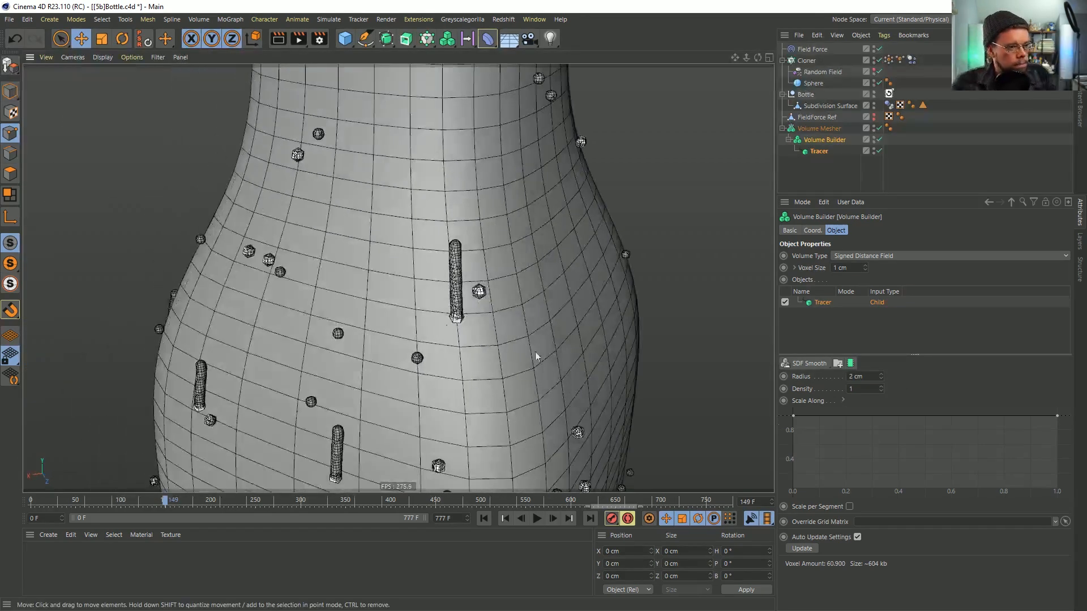
Enable Scale per Segment for the Tracer and lower the start of its Scale Along curve to about 0.65 to taper the trails
left_click_drag(793, 416, 755, 363)
left_click(849, 507)
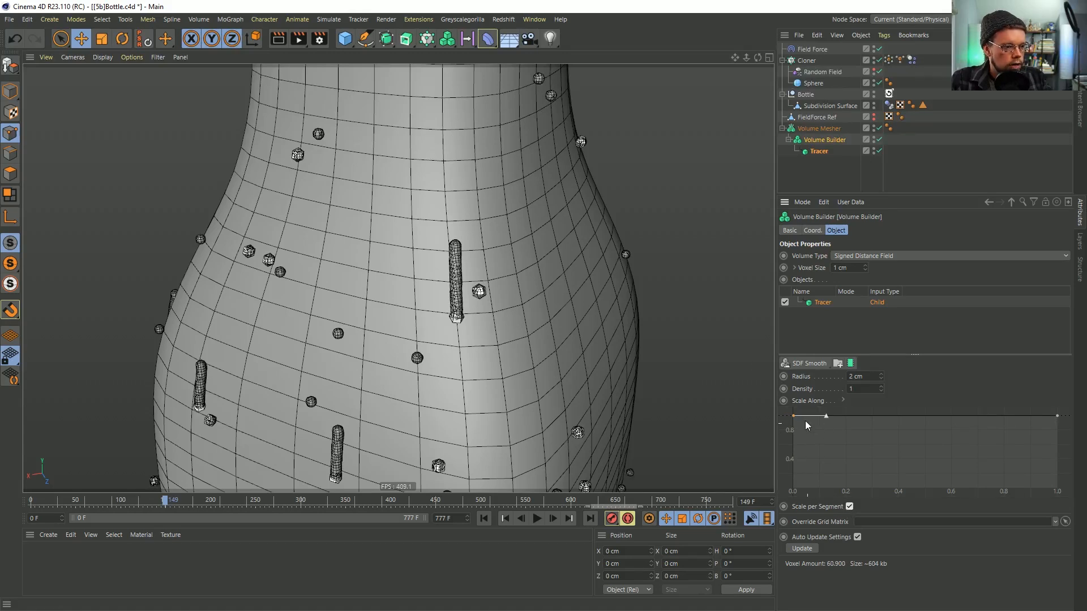
left_click_drag(794, 416, 774, 443)
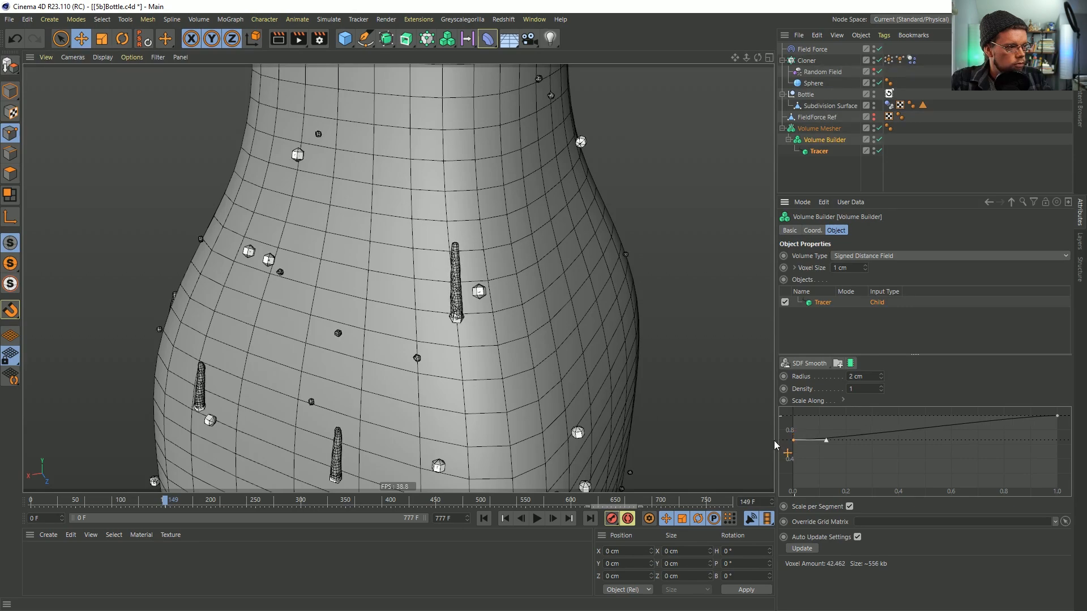
left_click_drag(436, 254, 529, 236, "alt")
scroll(529, 236, "down", 5)
middle_click_drag(529, 236, 498, 304, "alt")
left_click_drag(499, 304, 481, 296, "alt")
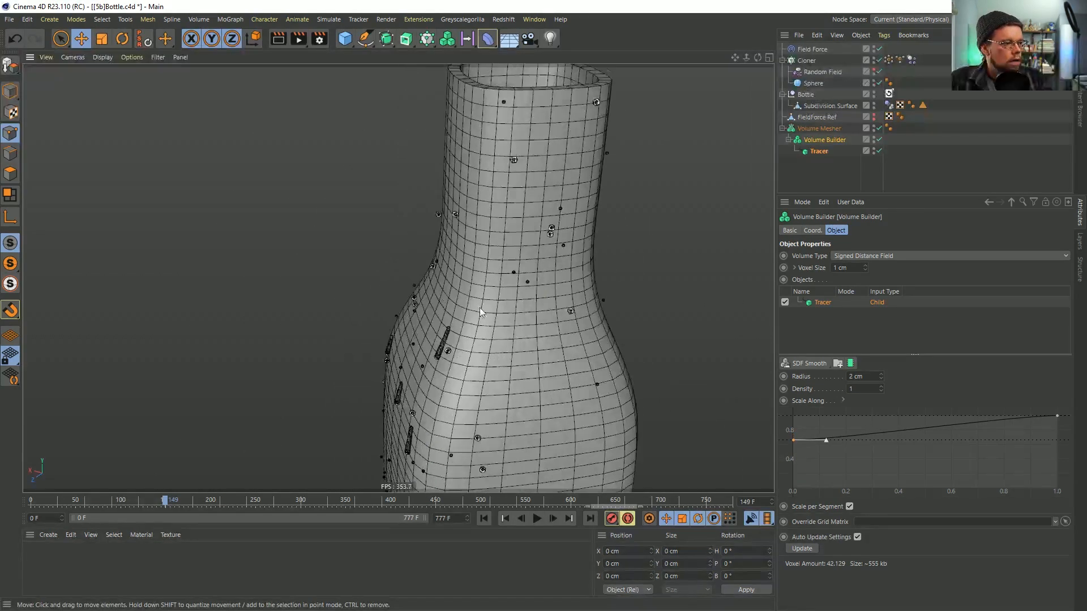
scroll(480, 295, "up", 2)
middle_click_drag(480, 295, 472, 378, "alt")
Scale down the Cloner's Sphere so that the droplets fit inside the meshed trails
left_click(800, 83)
key("t")
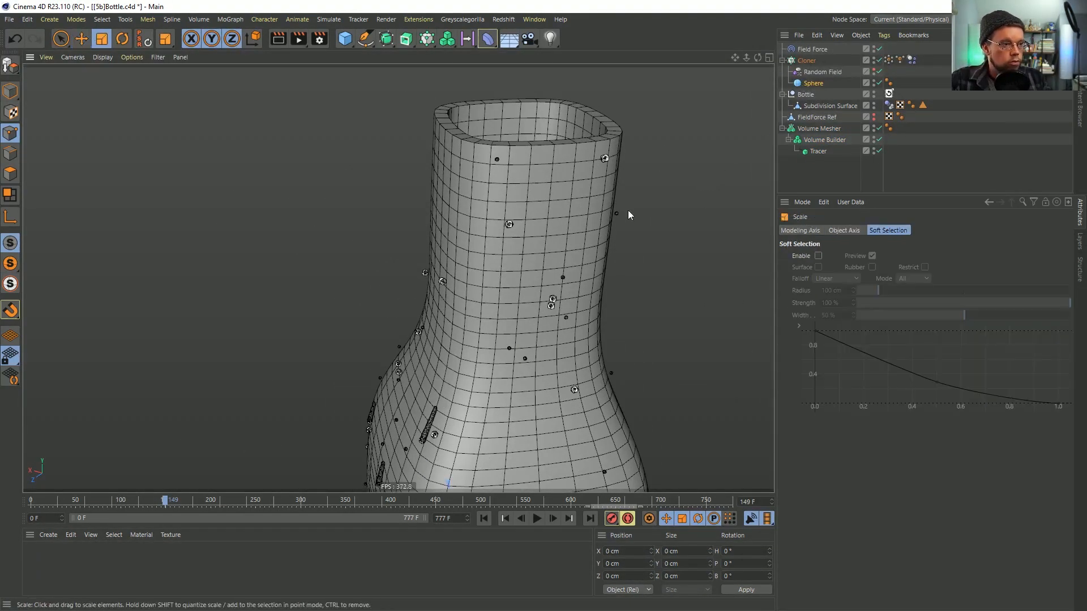
scroll(677, 135, "up", 8)
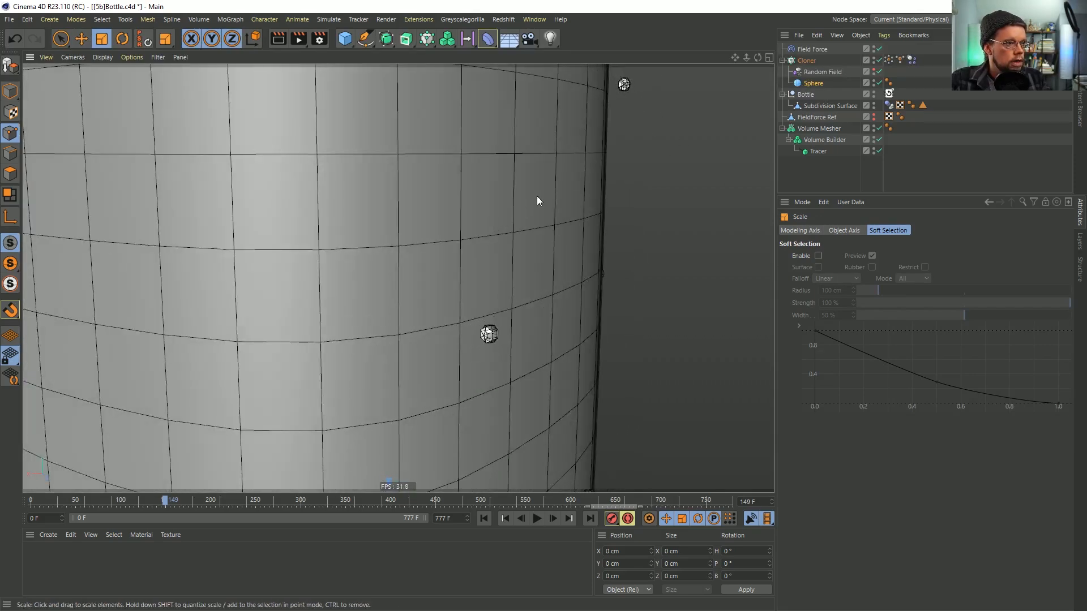
scroll(522, 204, "down", 5)
left_click_drag(537, 211, 594, 257, "alt")
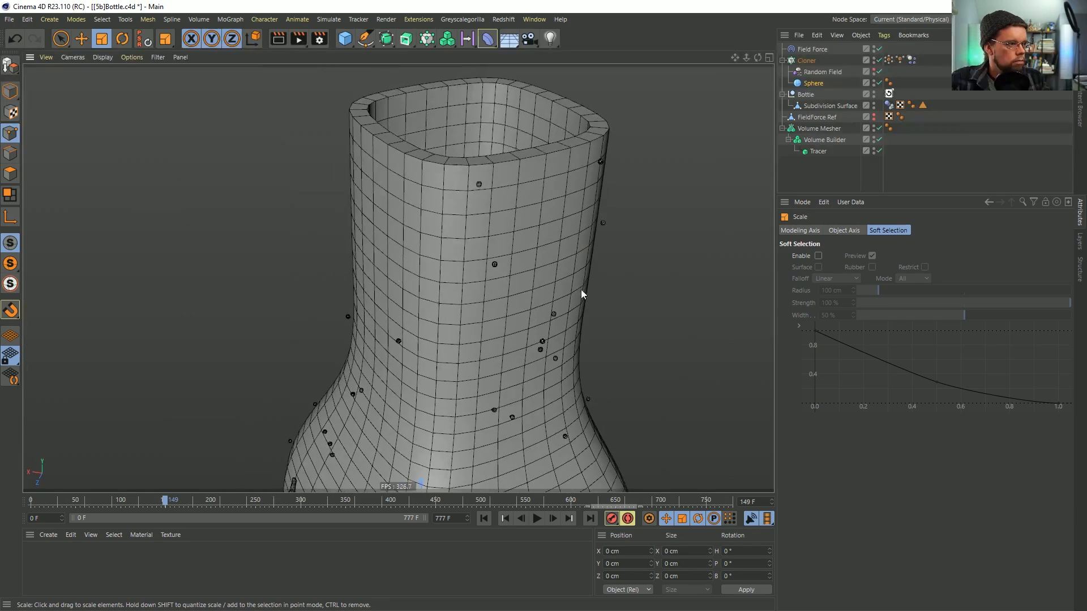
left_click_drag(535, 210, 538, 272, "alt")
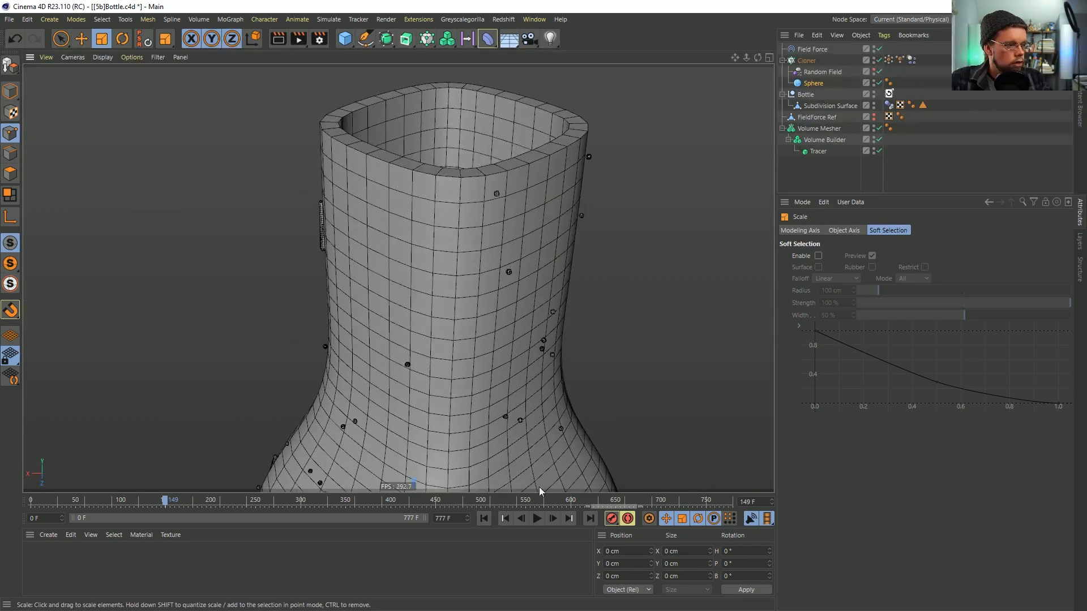
Play the simulation briefly, return to the first frame, and set the Cloner's Transform P.Z to 1 cm to move the droplets closer to the glass
left_click(536, 519)
left_click(807, 60)
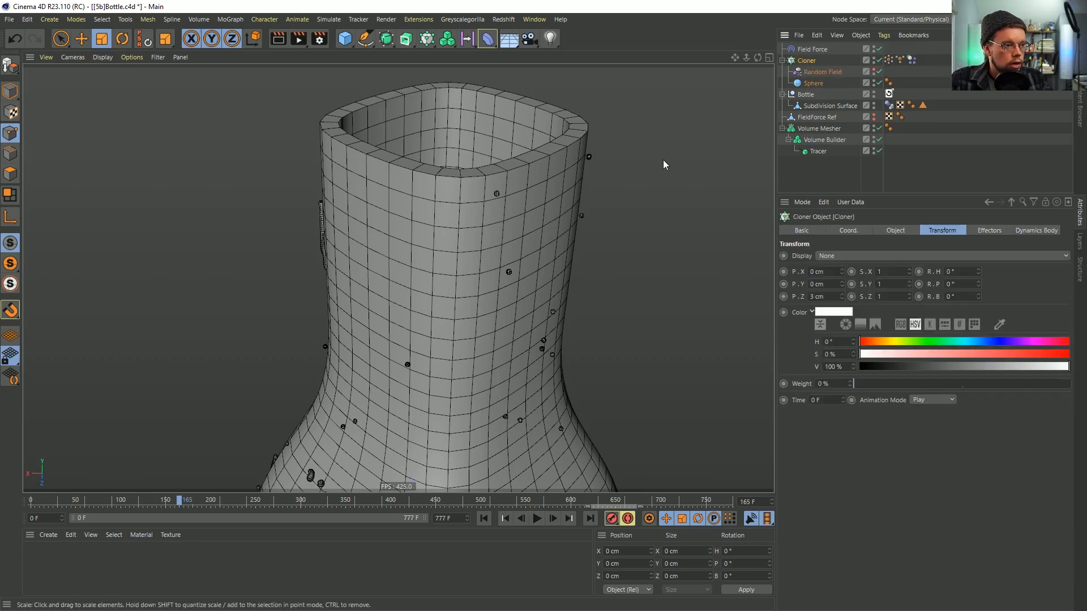
scroll(661, 131, "up", 10)
left_click(484, 519)
scroll(709, 427, "down", 5)
scroll(461, 223, "up", 4)
scroll(563, 333, "up", 2)
scroll(410, 250, "down", 4)
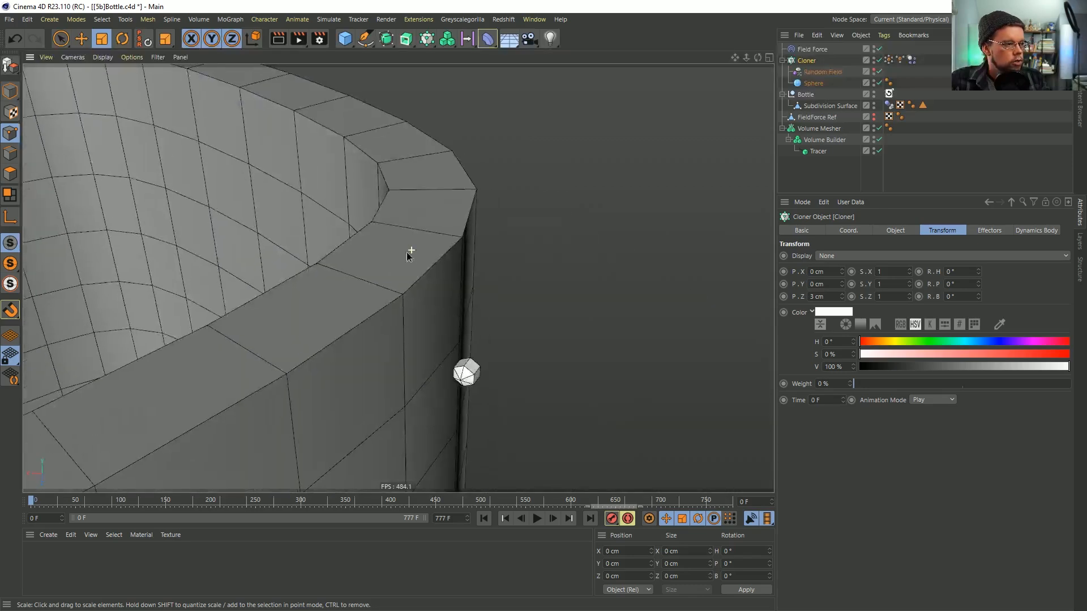
scroll(443, 297, "up", 3)
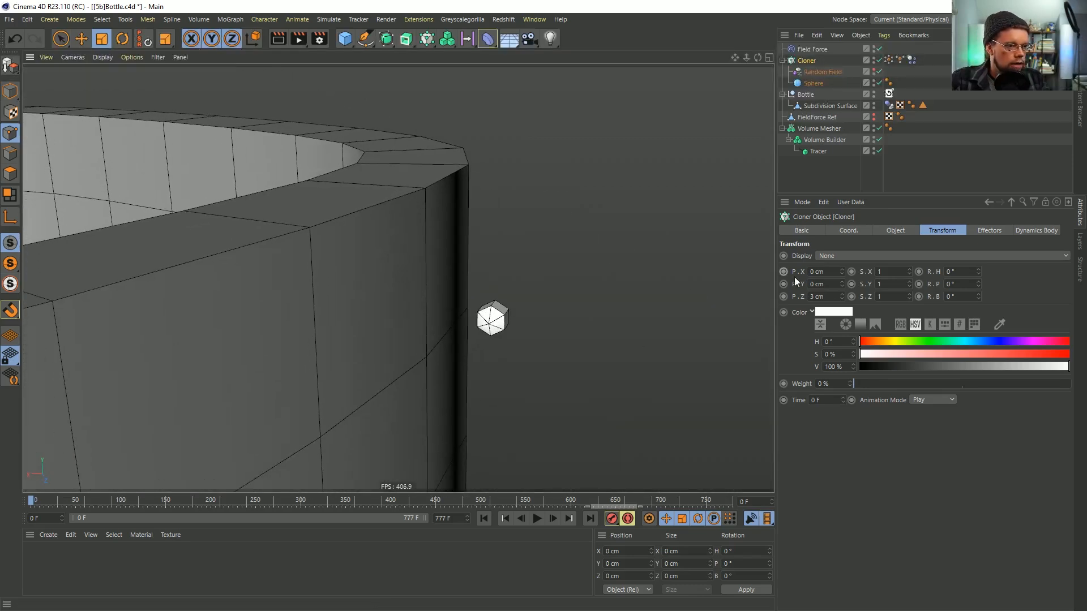
left_click_drag(846, 299, 846, 305)
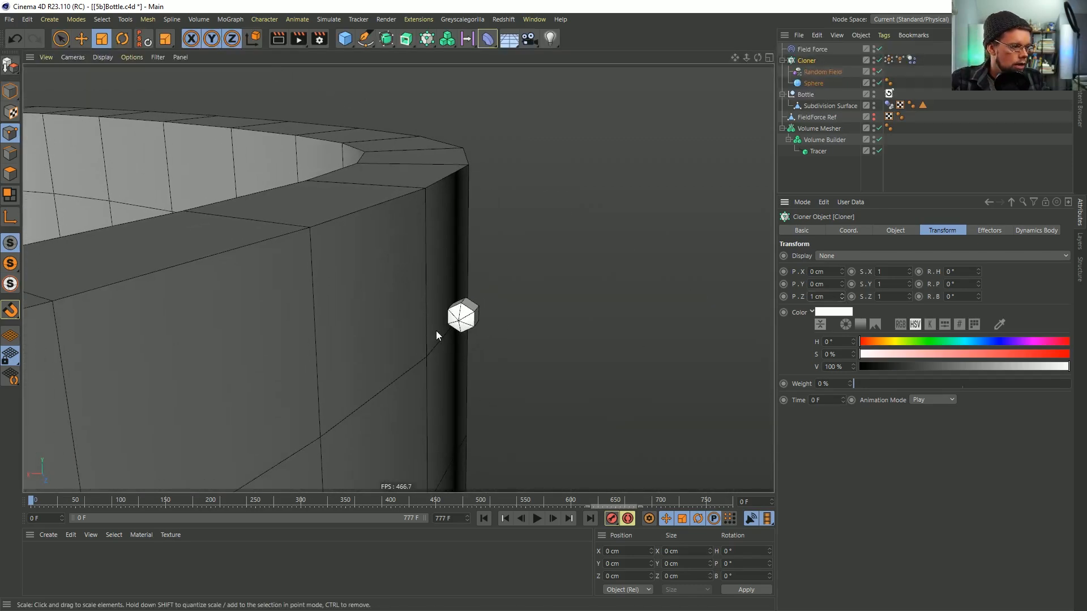
Play the simulation to examine the meshed droplet trails along the bottle, and return to the first frame
left_click_drag(468, 306, 381, 352, "alt")
scroll(374, 359, "down", 8)
middle_click_drag(338, 391, 374, 291, "alt")
scroll(380, 322, "down", 2)
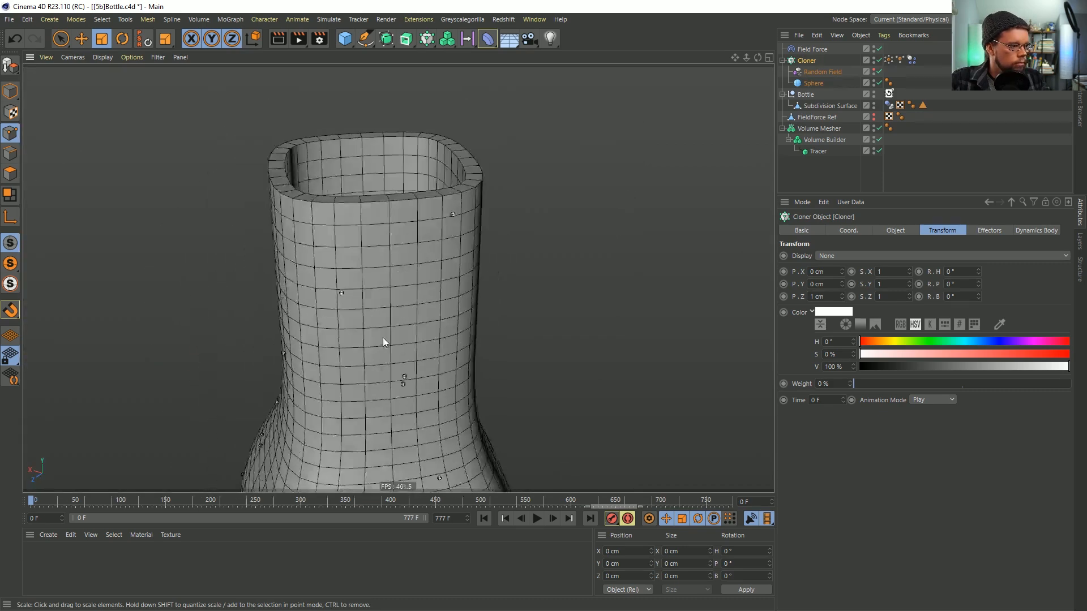
middle_click_drag(383, 337, 445, 207, "alt")
left_click_drag(441, 262, 468, 324, "alt")
middle_click_drag(468, 323, 464, 373, "alt")
left_click(536, 518)
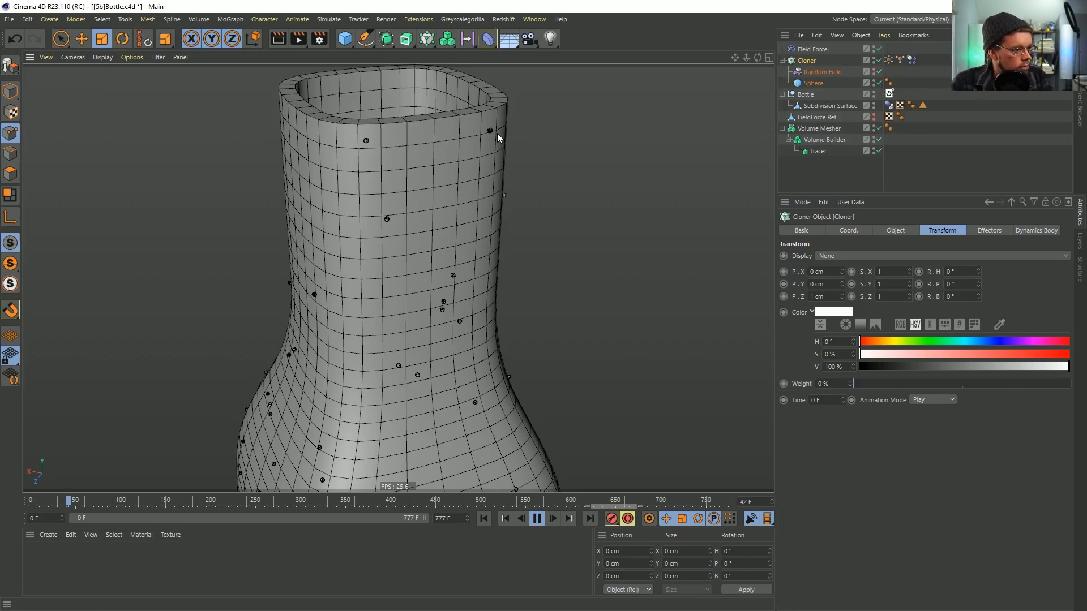
middle_click_drag(452, 383, 406, 228, "alt")
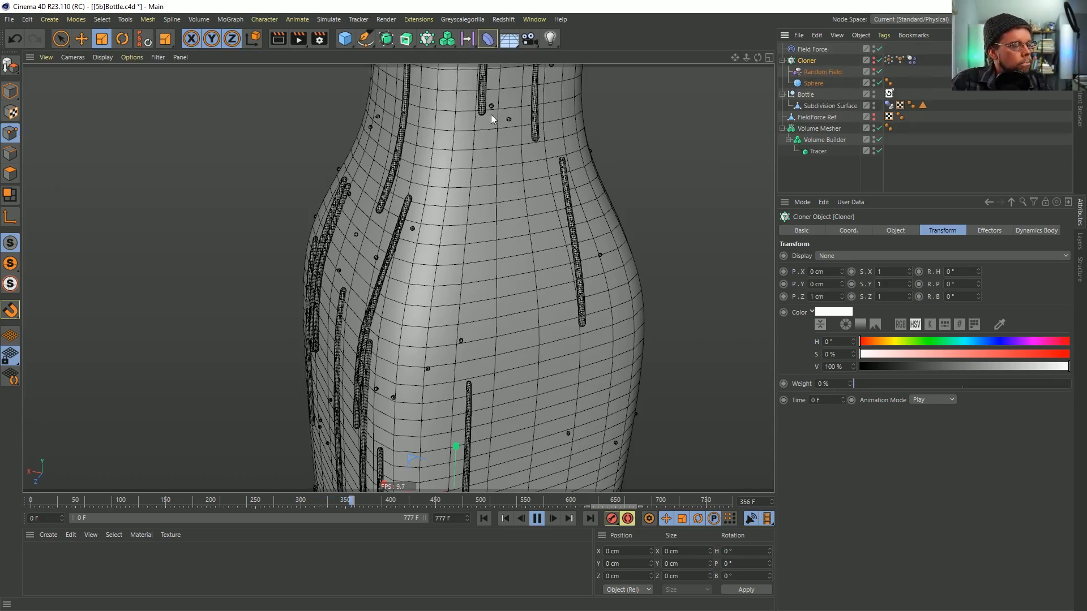
left_click(537, 519)
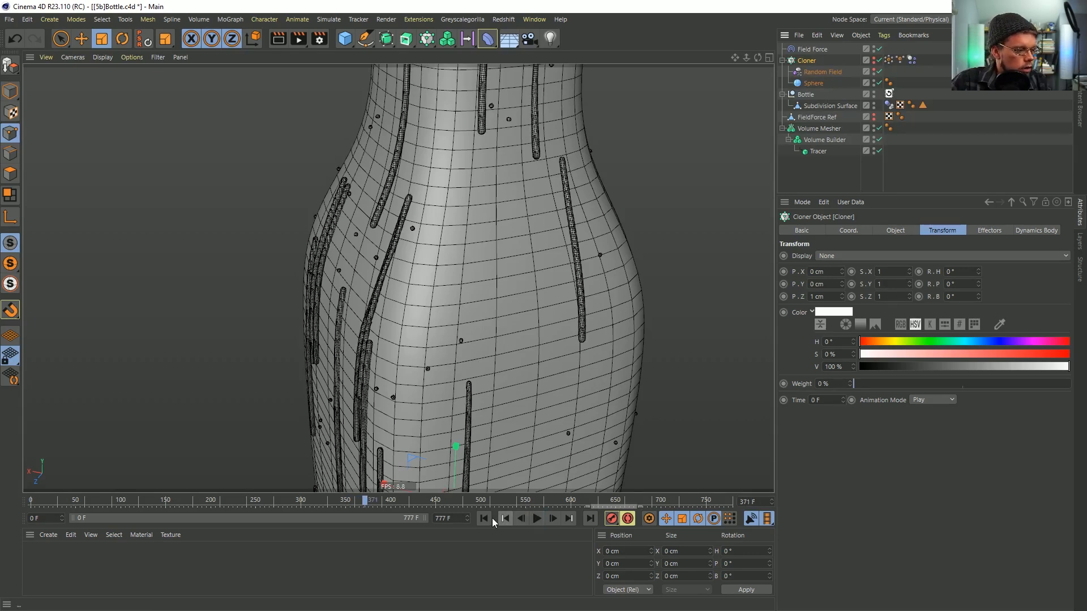
left_click(490, 518)
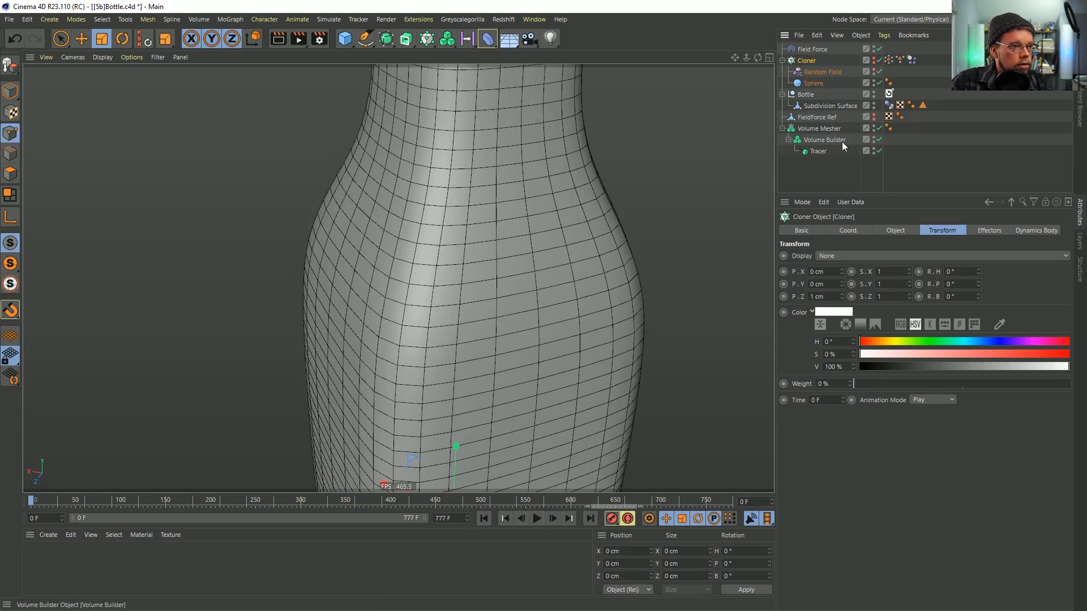
Set the Tracer's Limit to From End
left_click(827, 141)
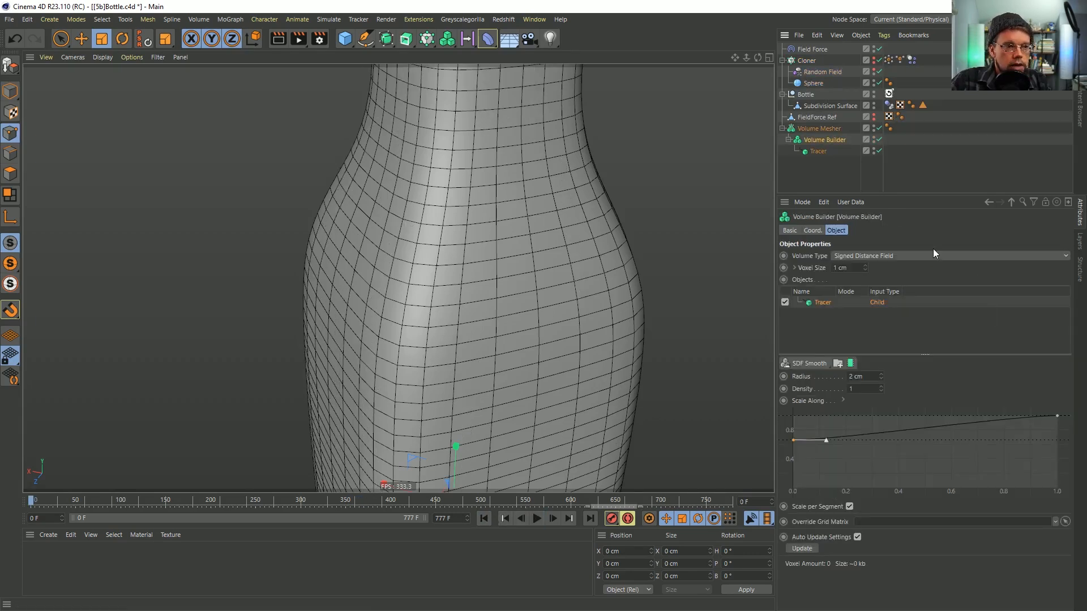
left_click(818, 151)
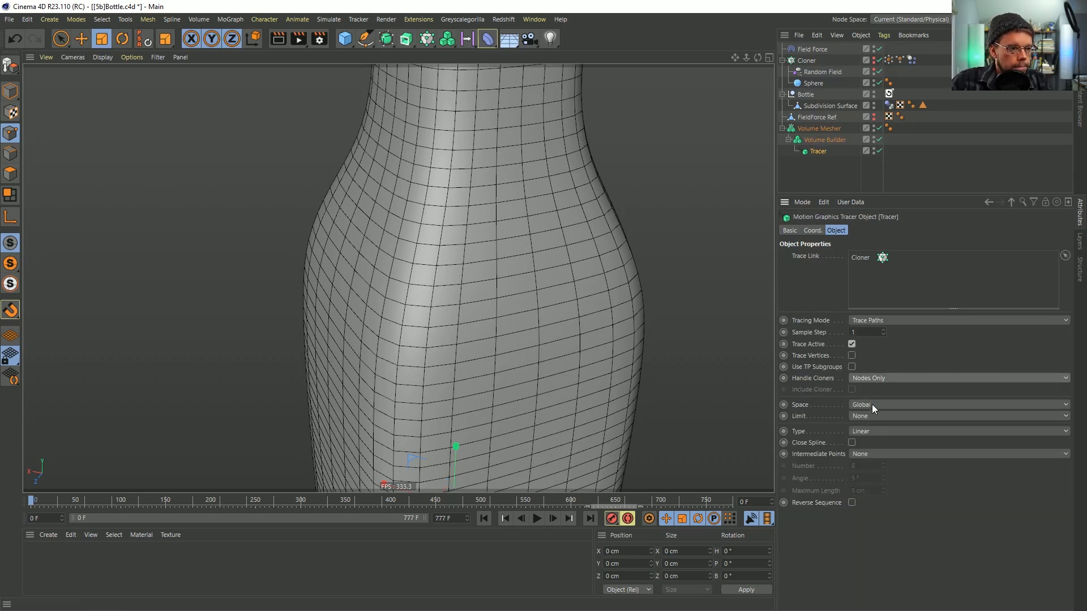
left_click(872, 416)
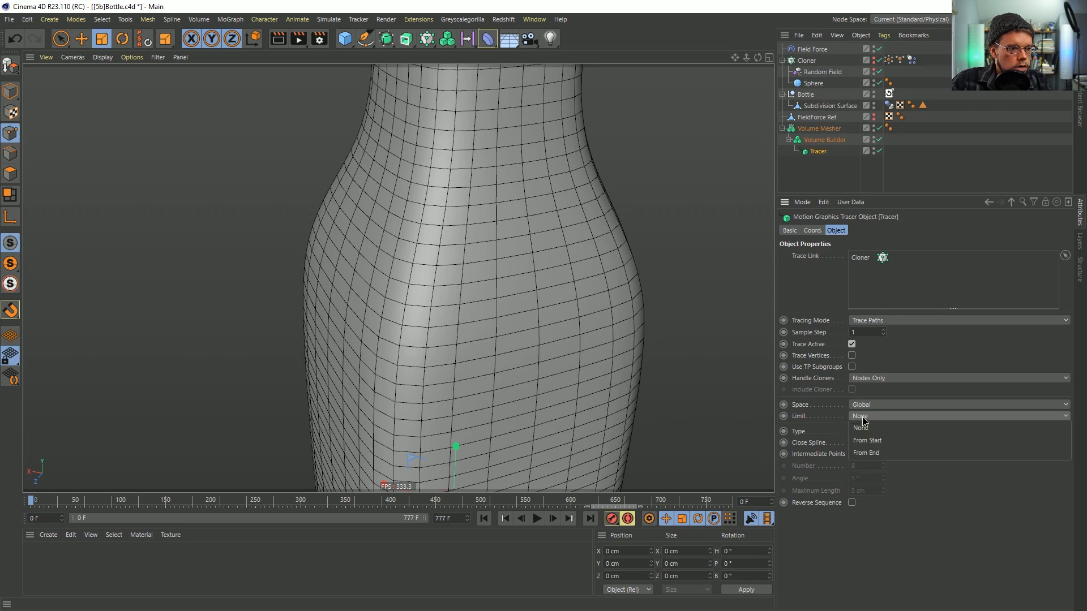
left_click(880, 454)
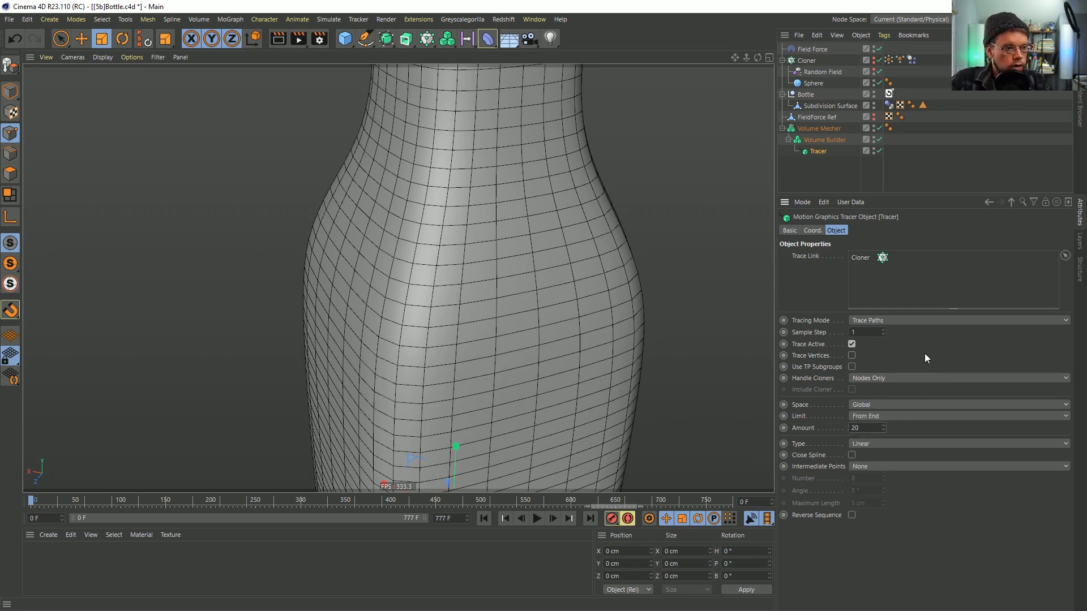
Set the Tracer's limit Amount to 45 while the simulation plays, and examine the length of the trails around the bottle
left_click(535, 519)
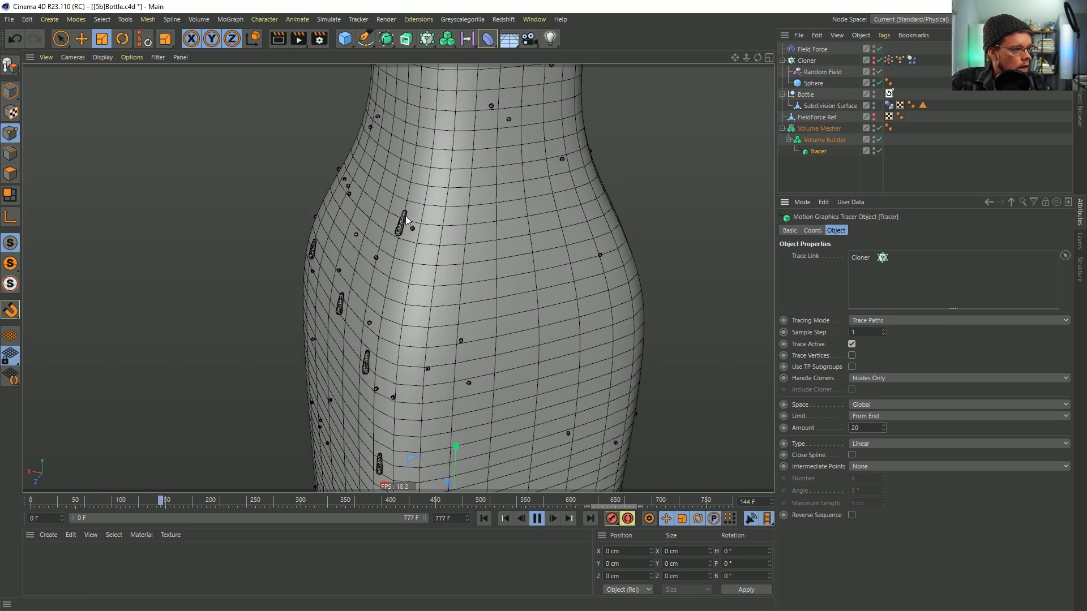
double_click(873, 427)
type("45")
key("Return")
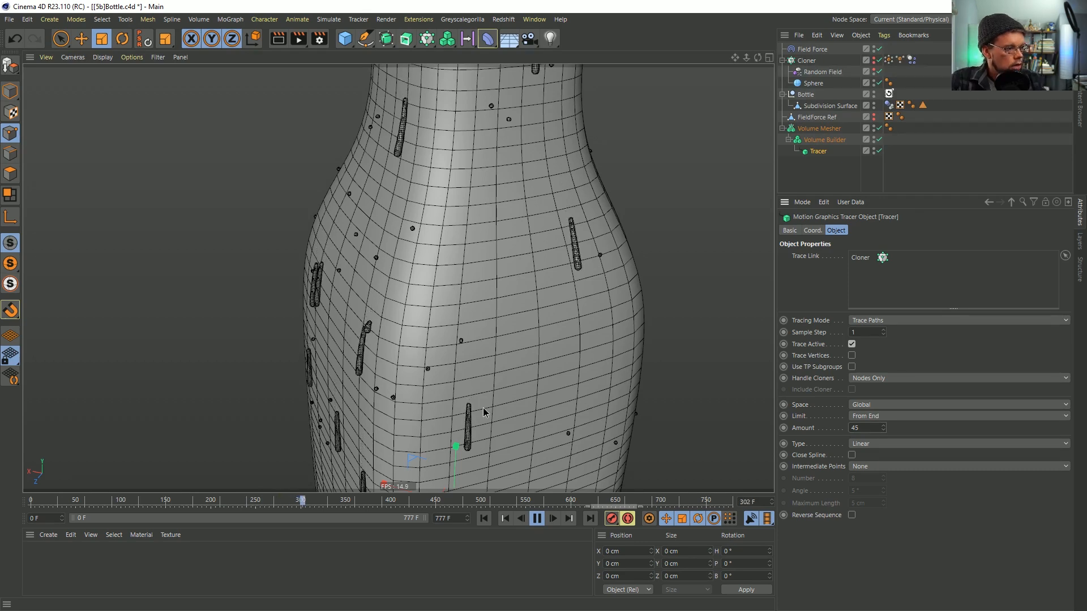
left_click_drag(480, 408, 454, 388, "alt")
scroll(500, 359, "down", 4)
left_click_drag(549, 317, 633, 296, "alt")
right_click_drag(565, 311, 718, 300, "alt")
right_click_drag(581, 334, 613, 323, "alt")
left_click_drag(580, 333, 502, 360, "alt")
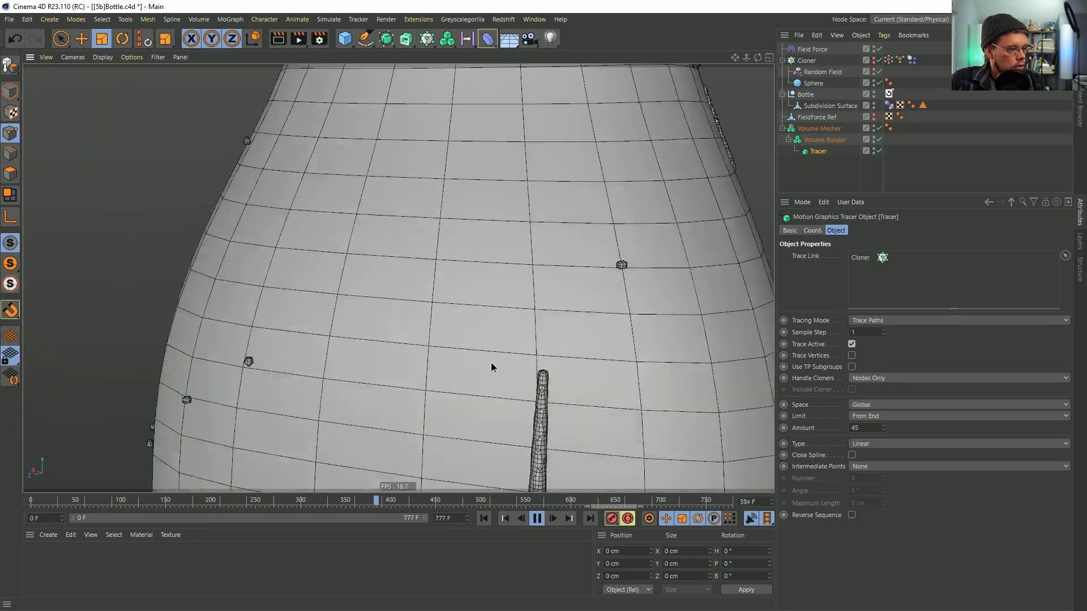
Raise the Tracer's limit Amount to 65 and on to 75 while the simulation plays
right_click_drag(502, 361, 477, 373, "alt")
middle_click_drag(477, 373, 512, 224, "alt")
right_click_drag(510, 224, 451, 269, "alt")
left_click_drag(451, 269, 525, 302, "alt")
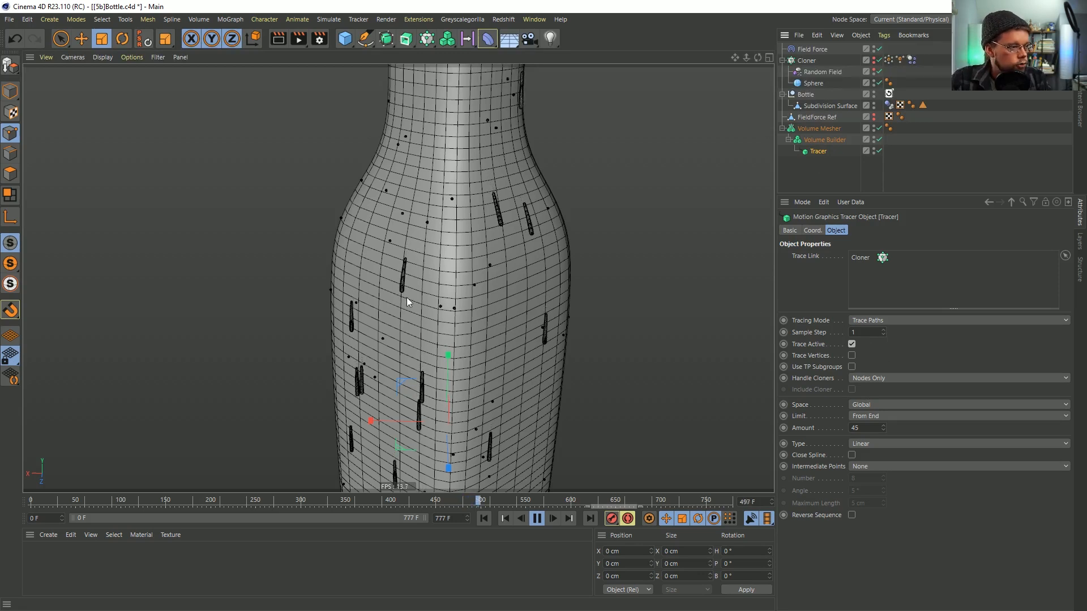
left_click_drag(864, 428, 836, 440)
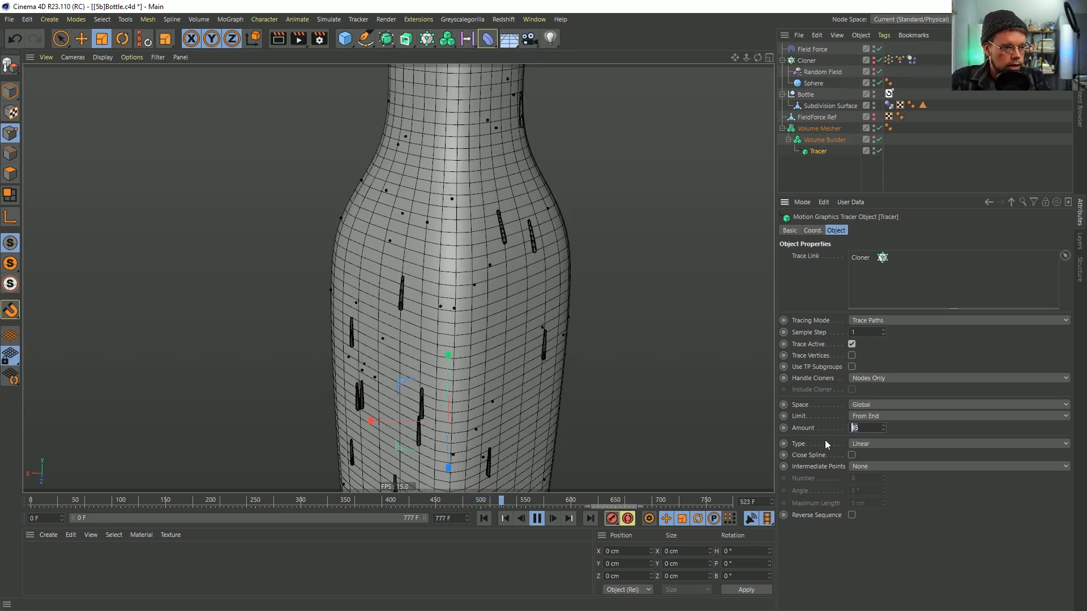
type("65")
key("Return")
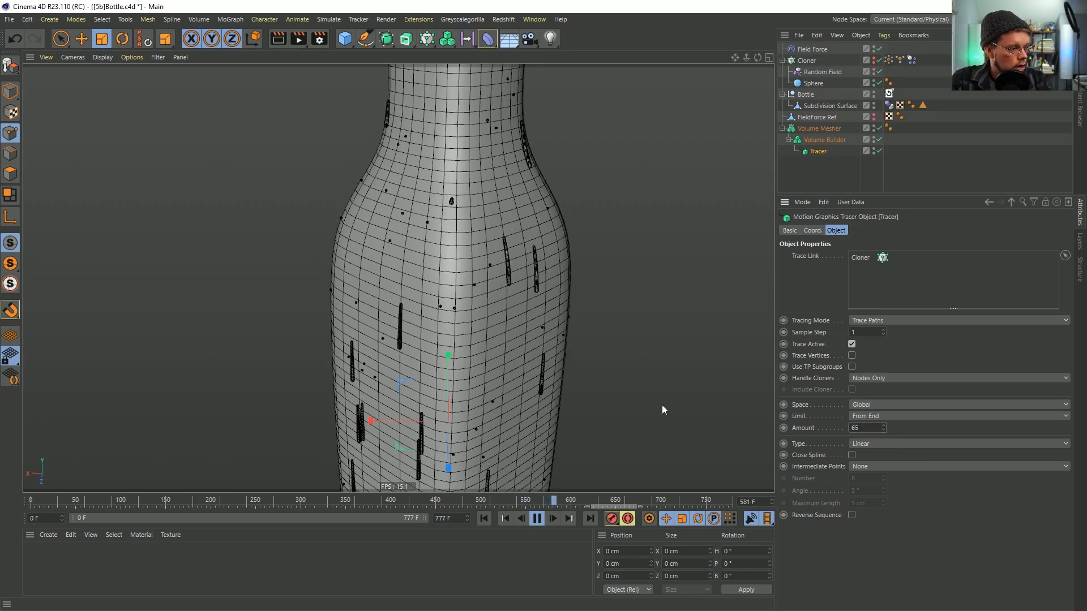
type("7")
key("Return")
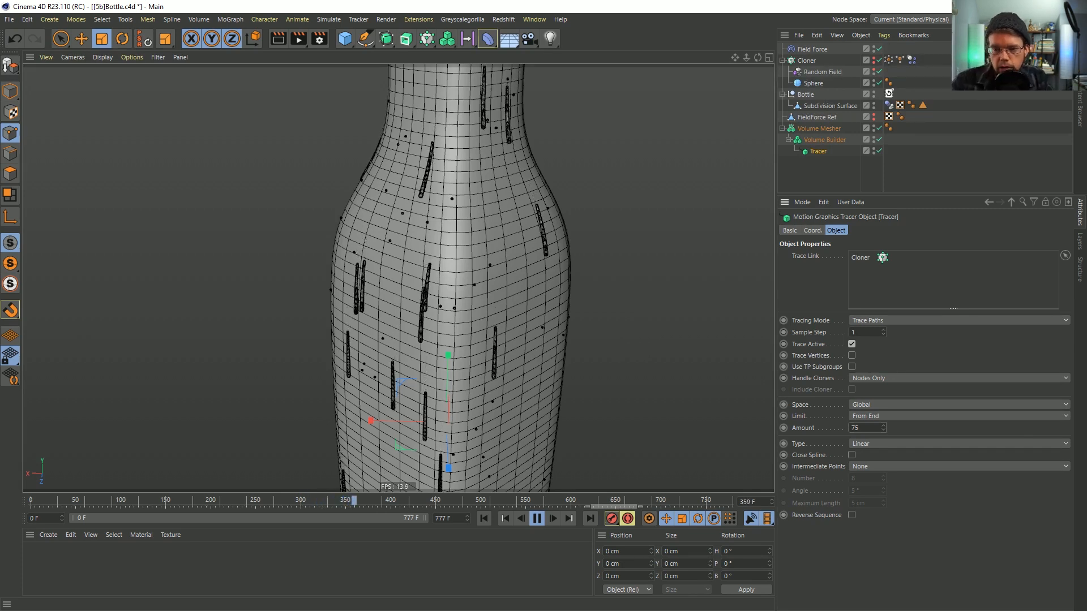
Pause the playback and examine the shape and length of the meshed trails around the bottle's neck and shoulder
left_click(541, 519)
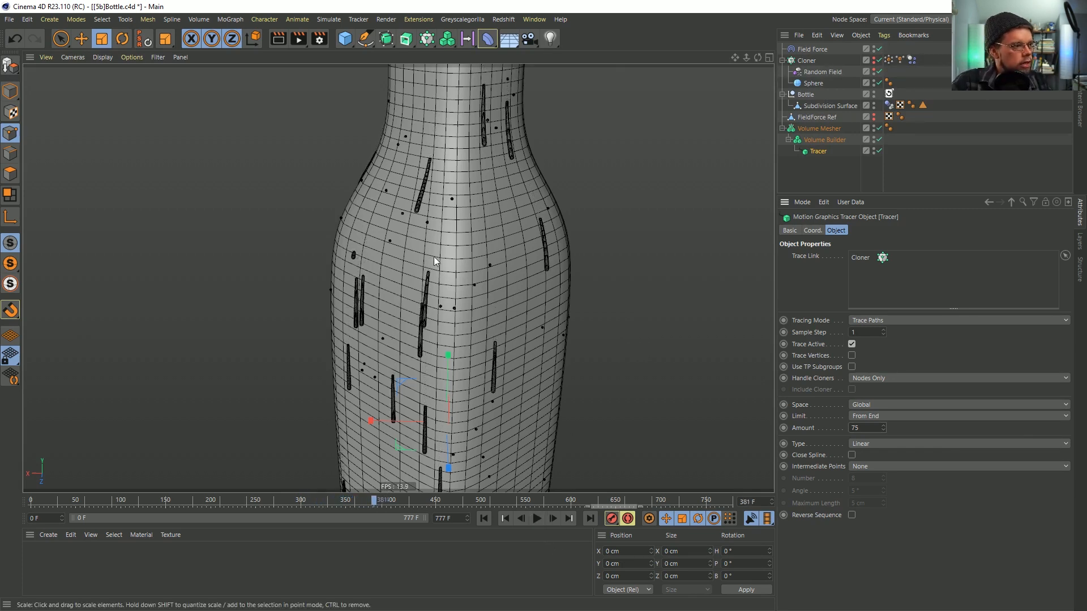
scroll(439, 161, "up", 5)
scroll(682, 192, "down", 4)
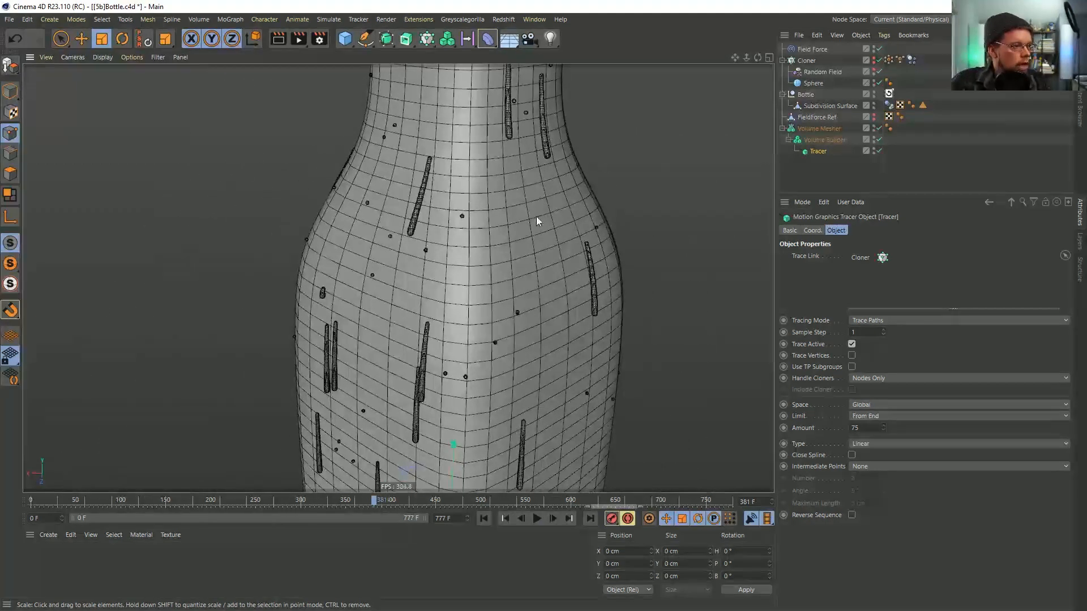
middle_click_drag(451, 191, 416, 266, "alt")
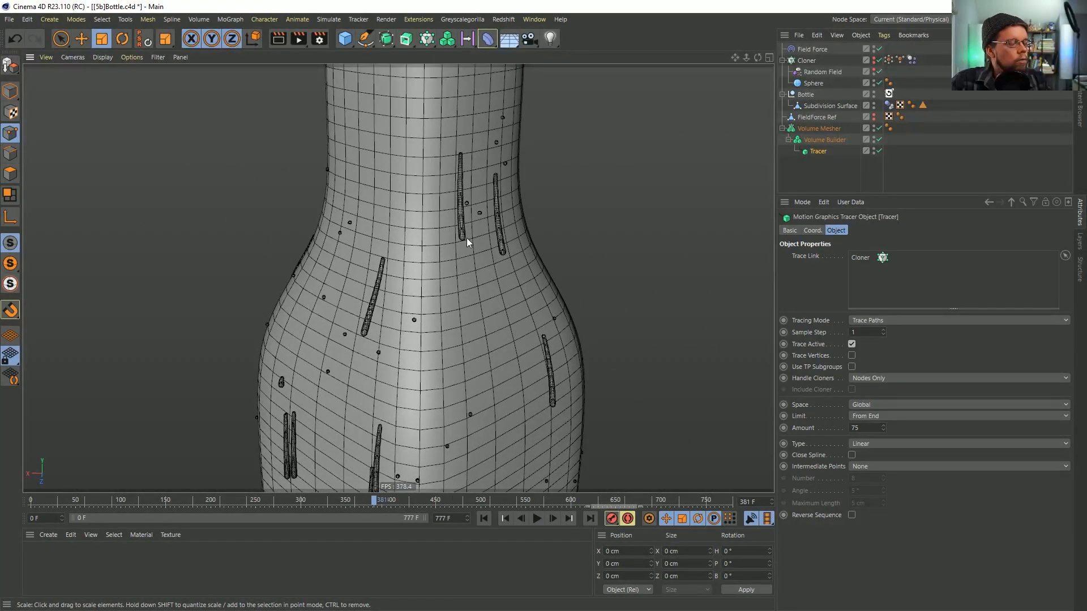
scroll(449, 248, "up", 4)
scroll(505, 206, "up", 2)
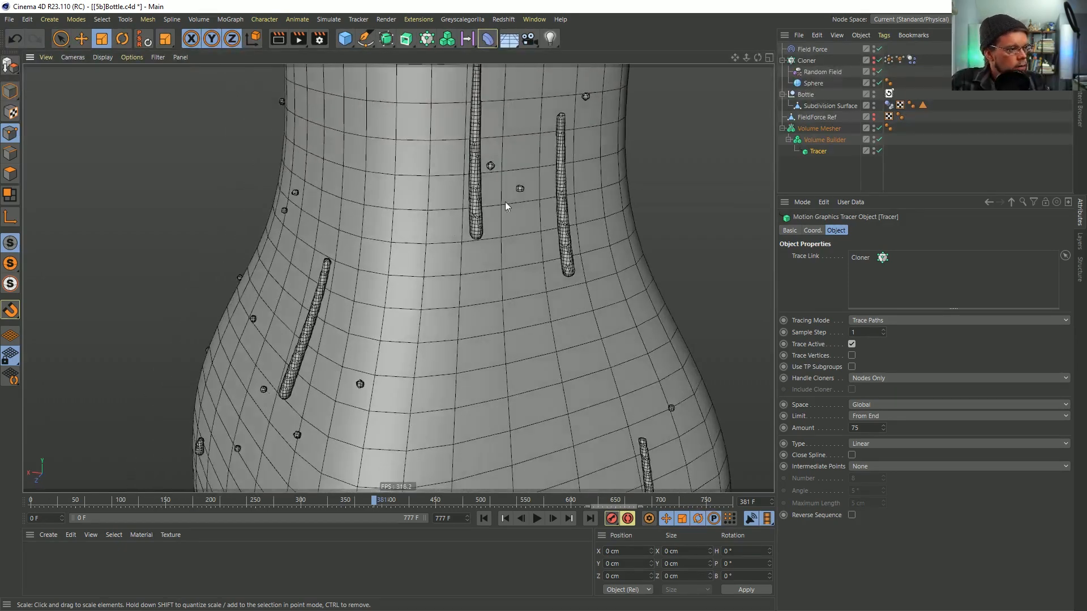
scroll(505, 206, "down", 4)
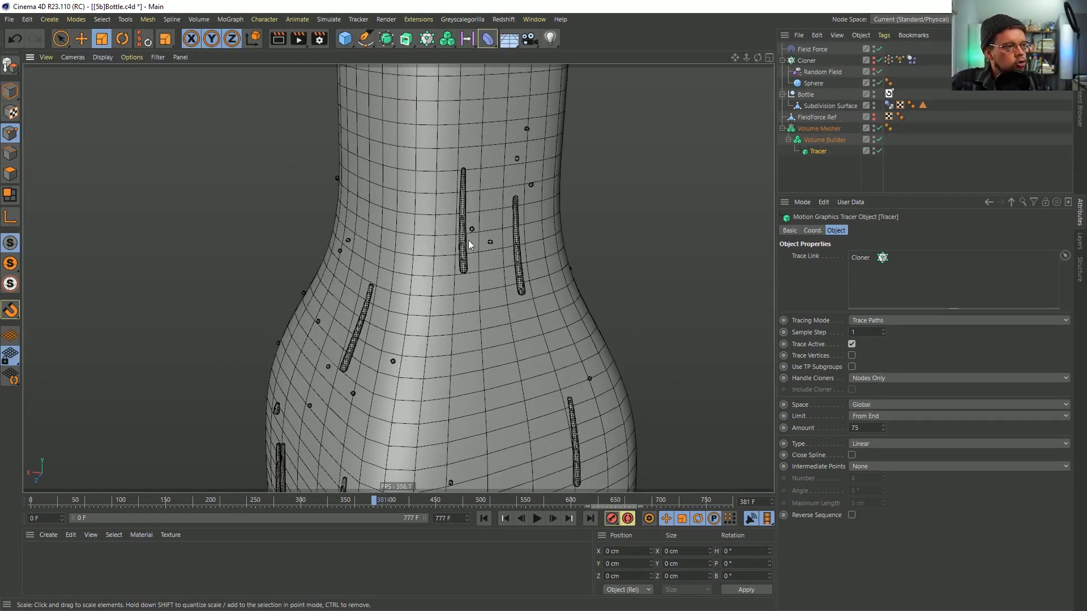
Replay the simulation from the first frame, pause at frame 44, and examine the droplets on the bottle's neck
left_click(536, 519)
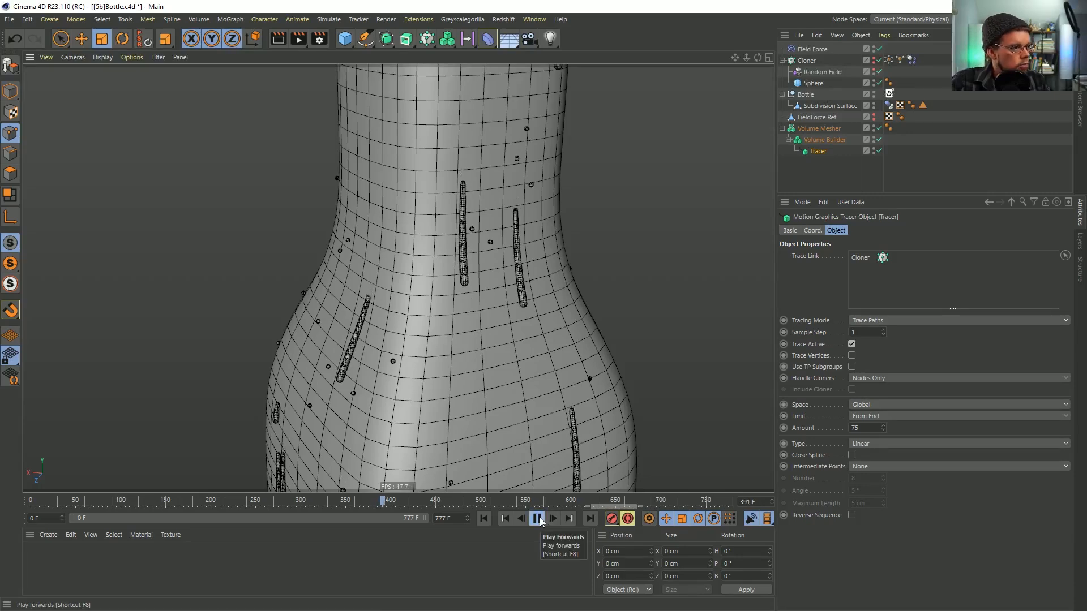
left_click(483, 519)
middle_click_drag(479, 178, 518, 264, "alt")
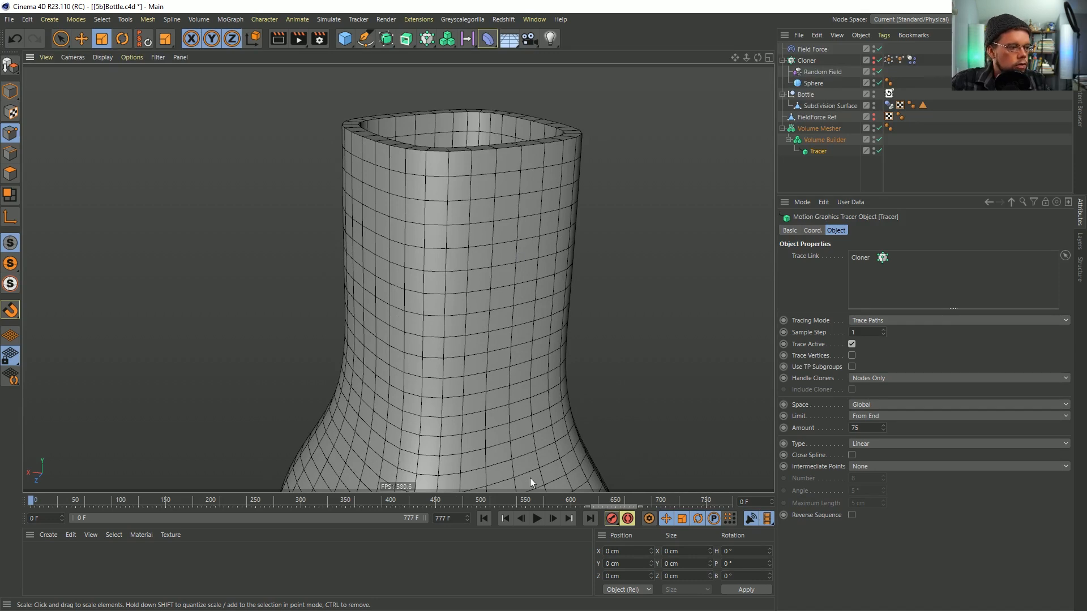
left_click(536, 519)
left_click(536, 519)
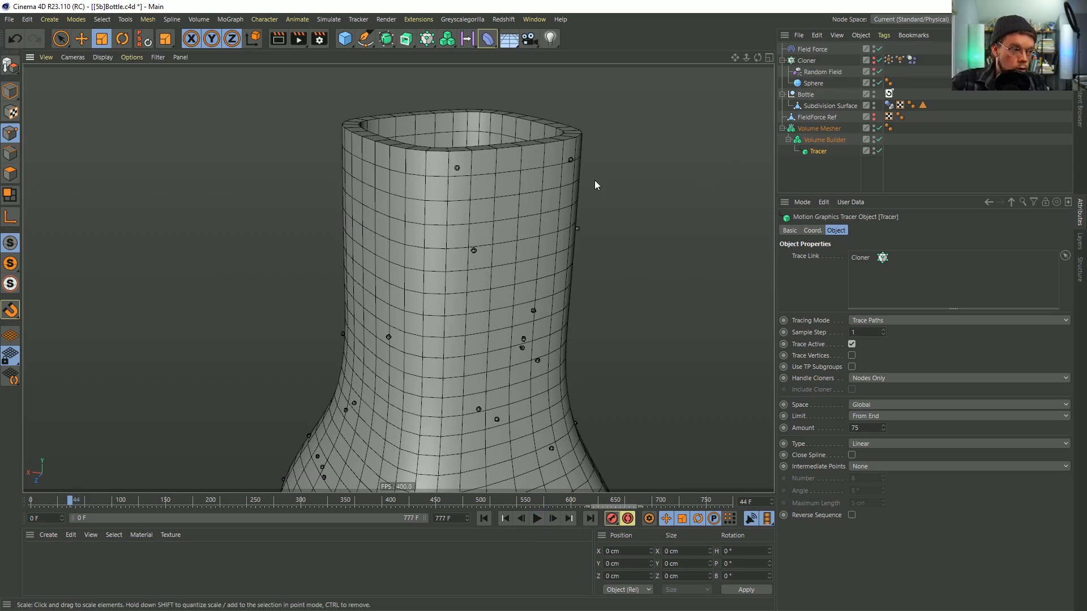
scroll(595, 180, "up", 5)
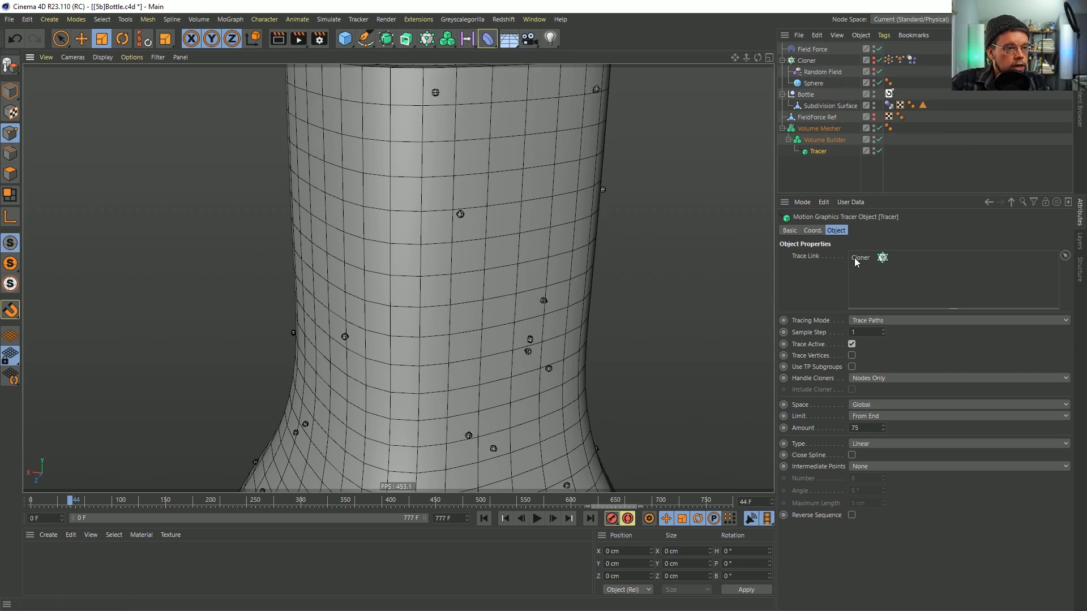
Add the Cloner to the Volume Builder's object list as a linked input with its mode set to Subtract
left_click(824, 140)
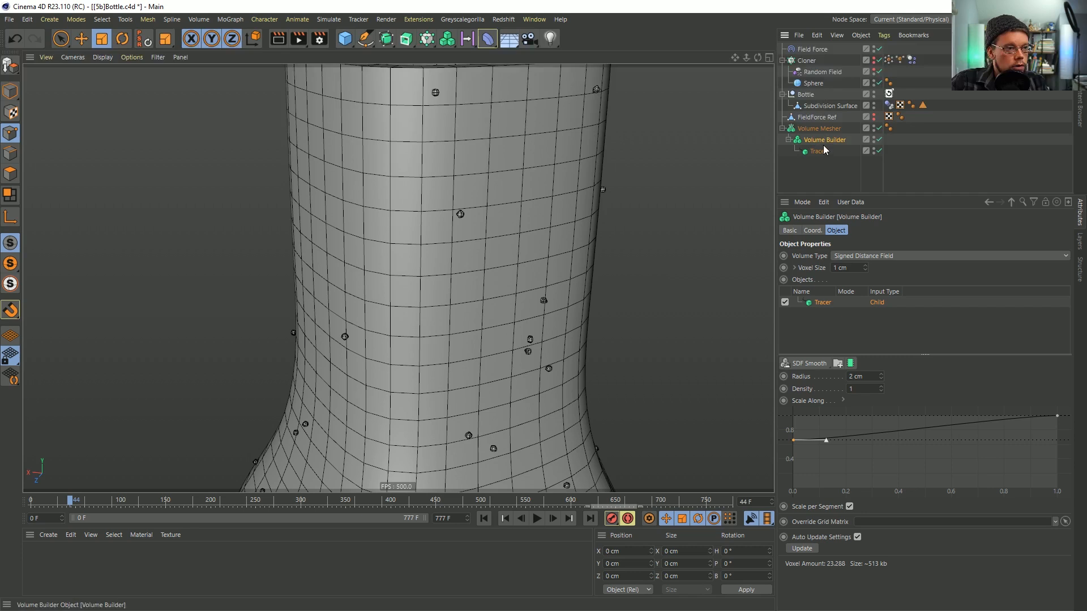
left_click_drag(807, 64, 822, 304)
left_click(857, 303)
left_click(854, 340)
left_click(823, 302)
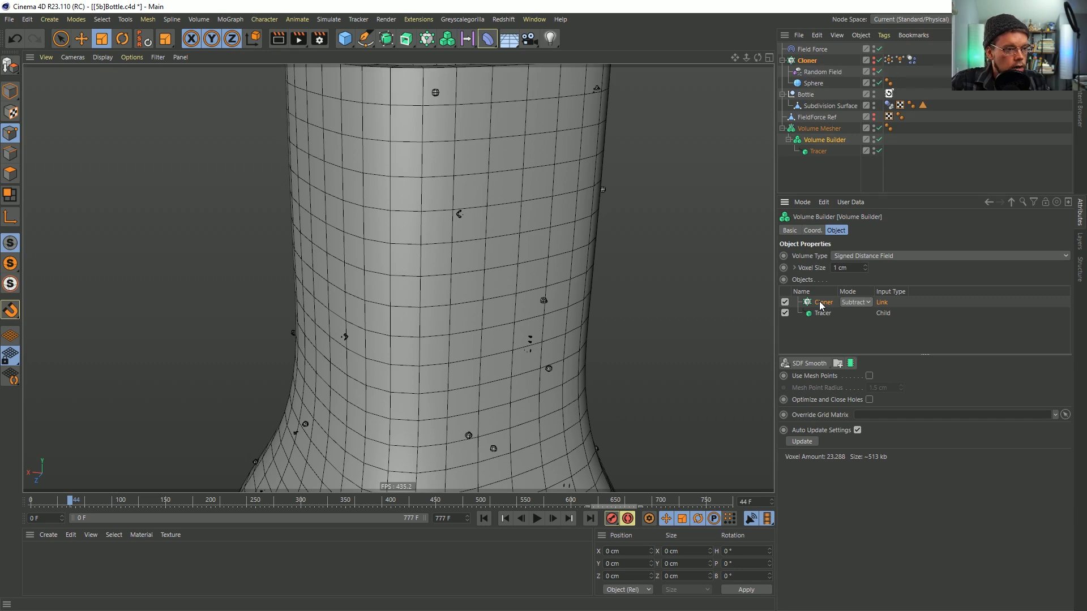
Place the Cloner in a new folder within the Volume Builder's object list and set the folder's mode to Subtract
left_click(838, 363)
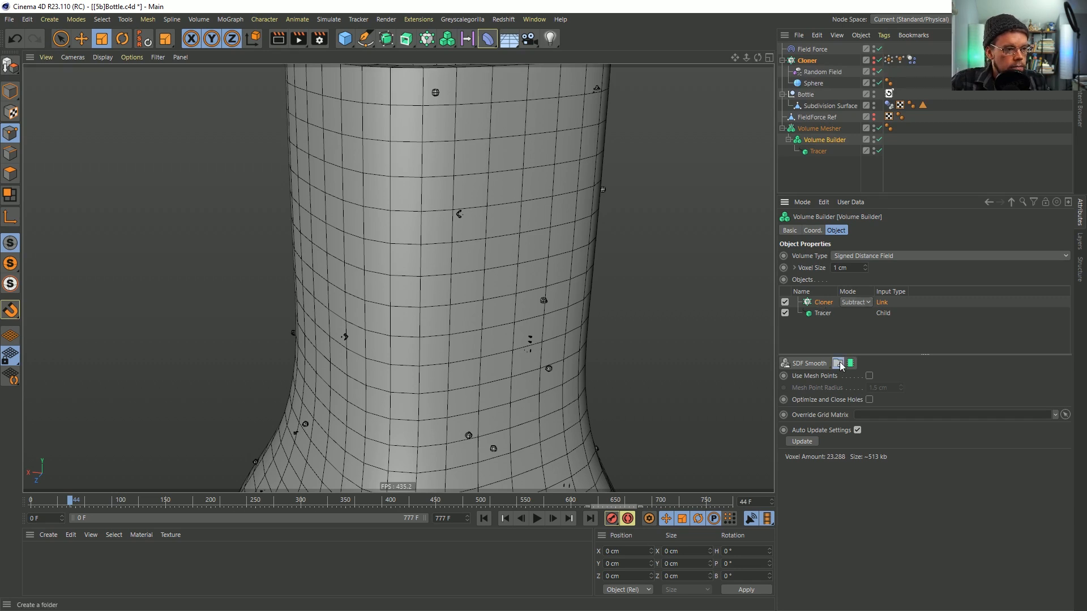
left_click_drag(824, 317, 831, 303)
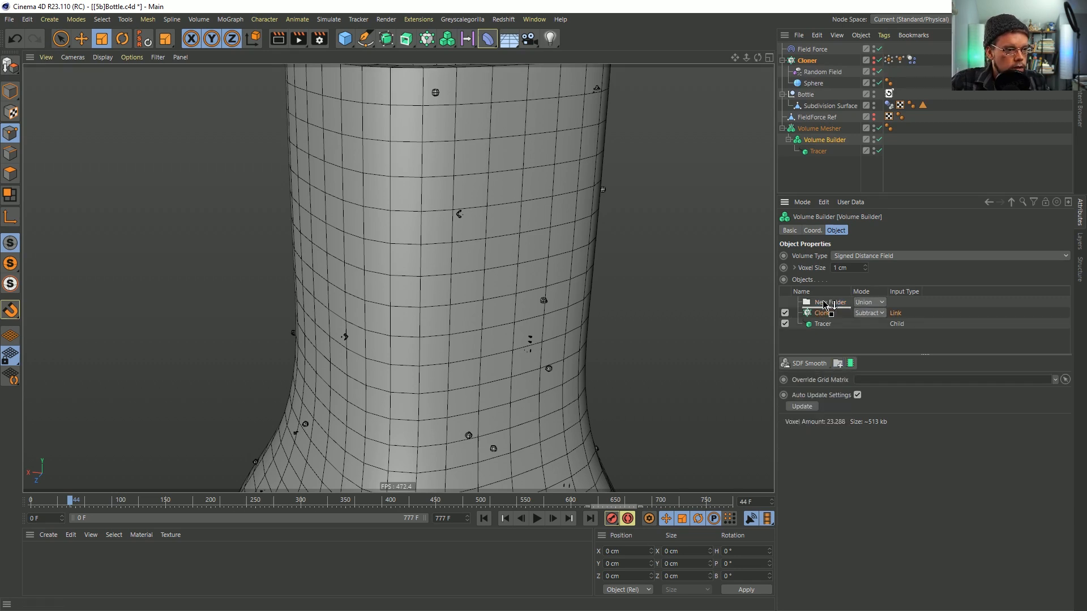
left_click(869, 302)
left_click(871, 330)
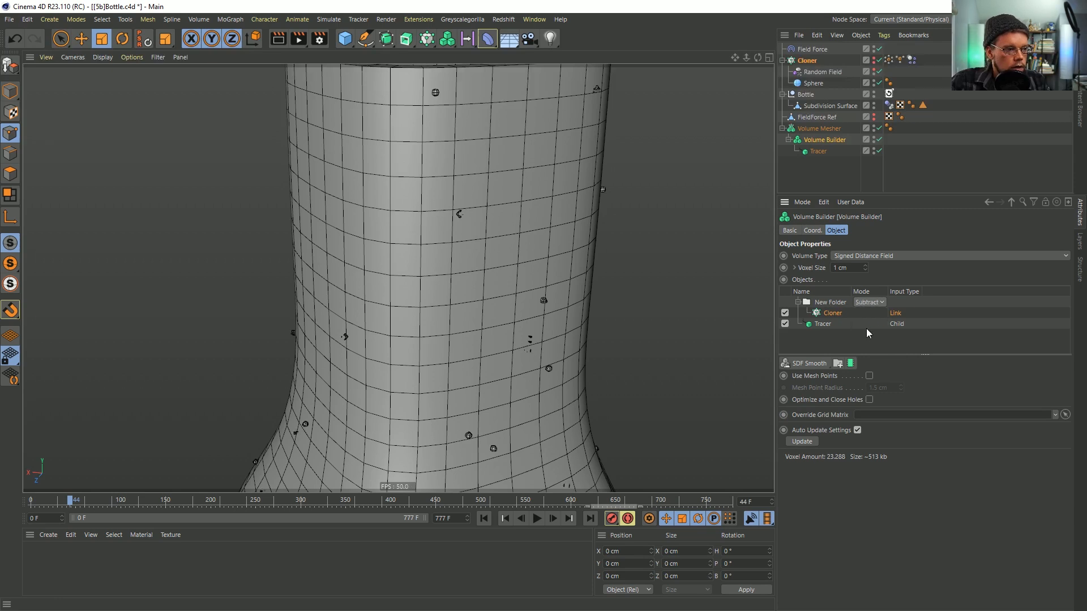
Add an SDF Dilate and Erode filter above the Cloner in the folder and set its Offset to 1 cm
left_click(809, 363)
left_click(827, 388)
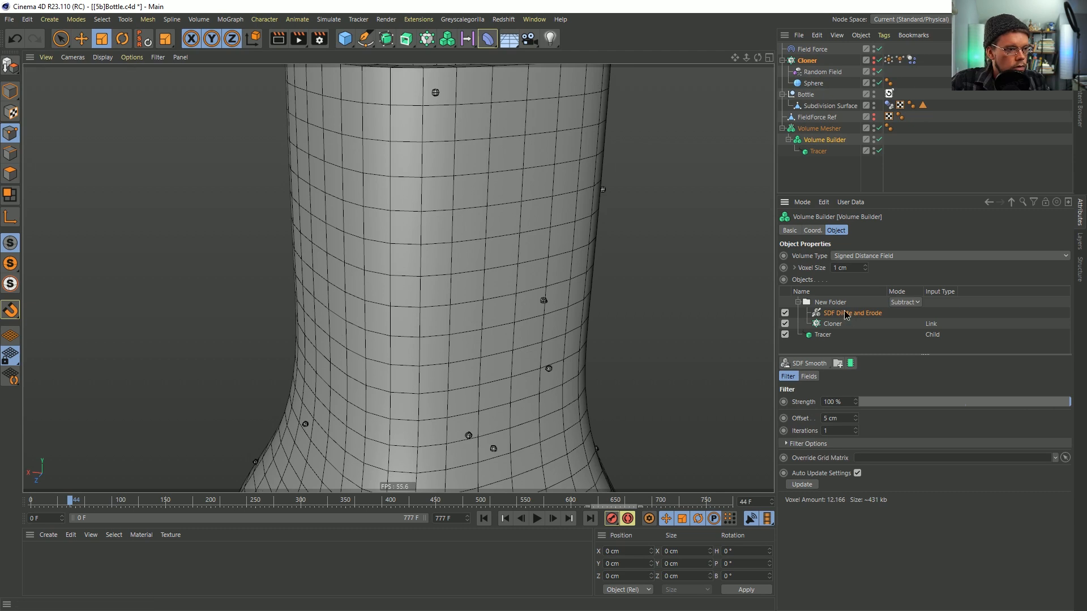
left_click(833, 419)
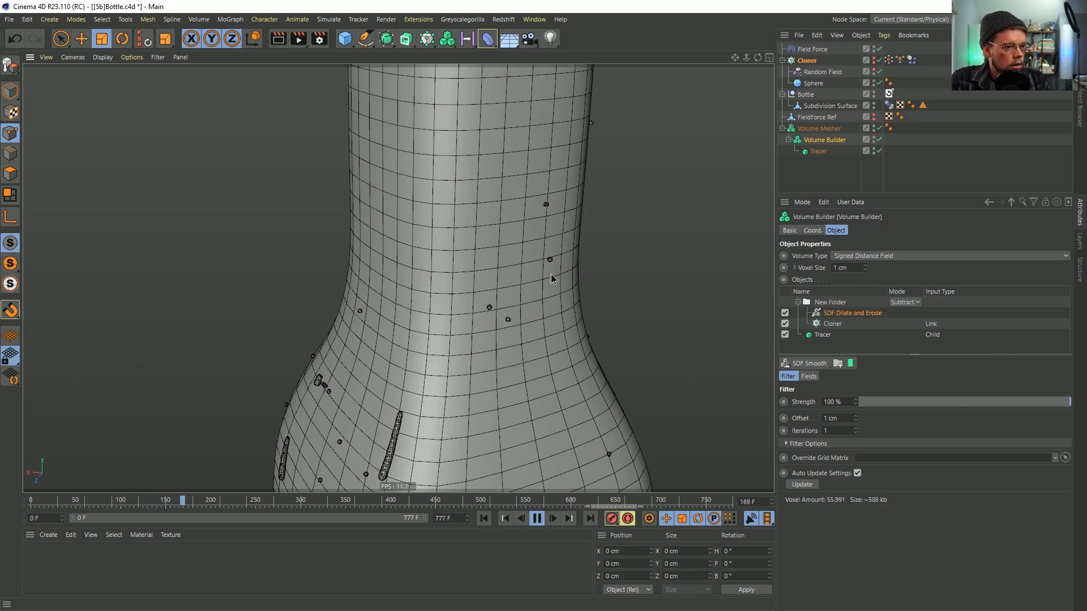
Set the filter's Offset to 5 cm during playback and toggle the Tracer layer off and on to compare the mesh
double_click(838, 418)
type("5")
key("Return")
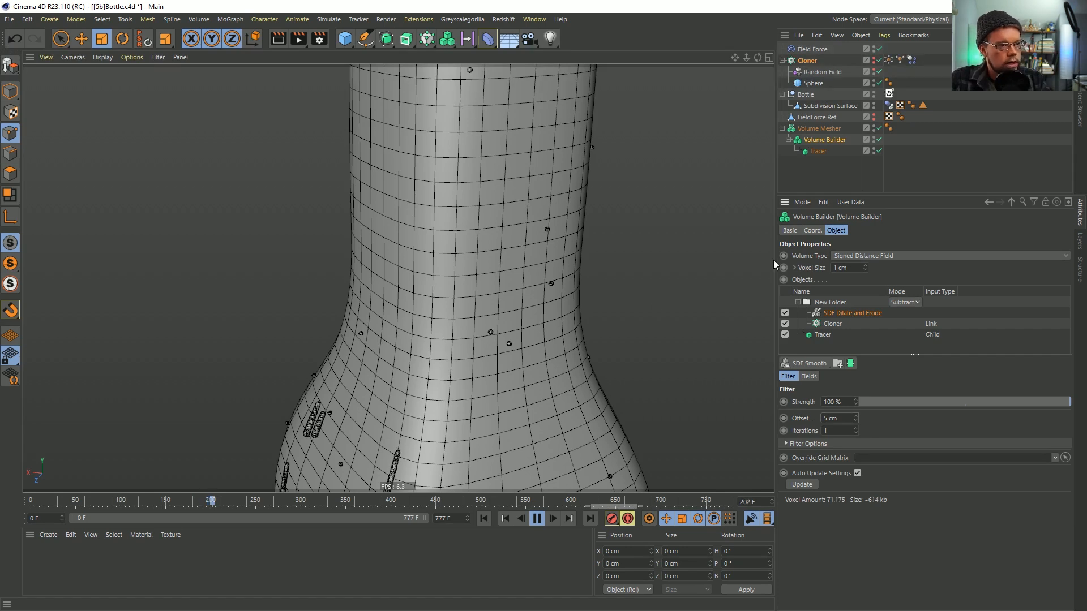
left_click(786, 335)
left_click(786, 335)
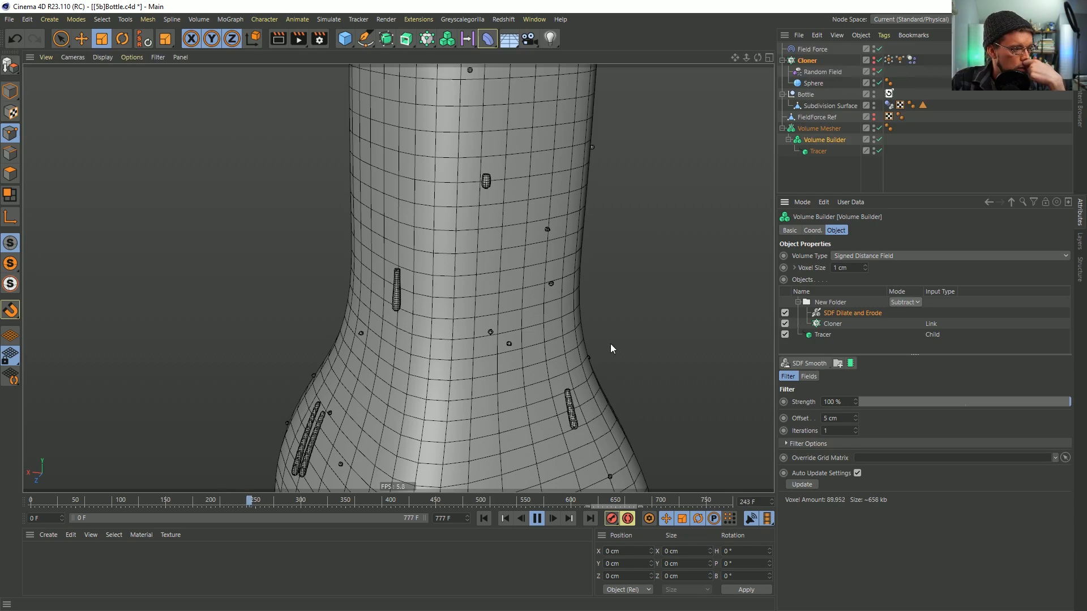
Replay from the first frame with the Cloner and filter layers disabled, pause at frame 172, and inspect the trails up close
left_click(478, 518)
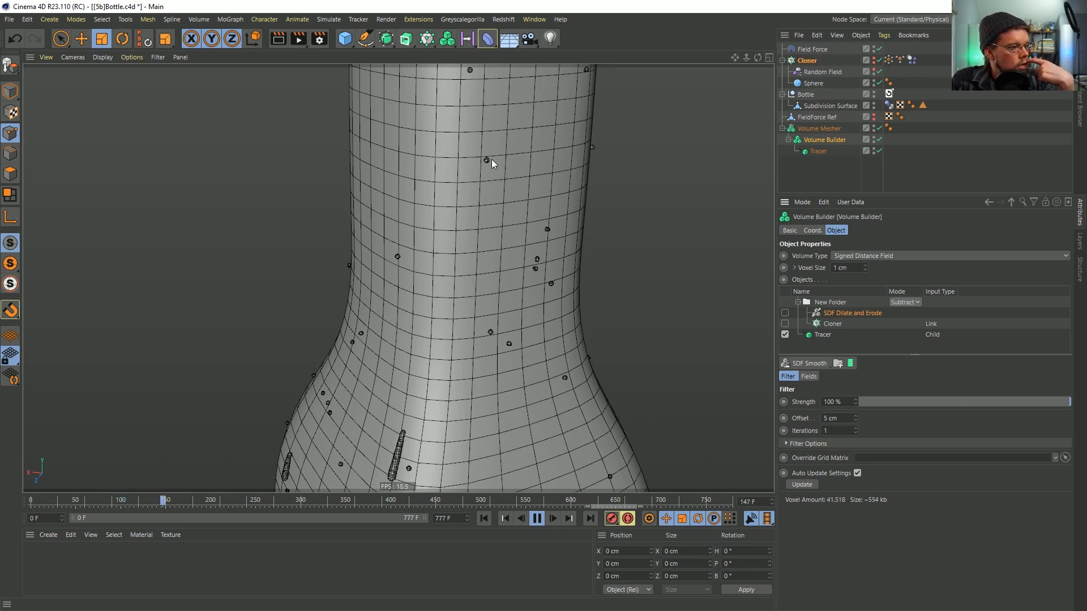
left_click(538, 520)
middle_click_drag(490, 423, 510, 273, "alt")
left_click_drag(430, 309, 448, 306, "alt")
scroll(447, 310, "up", 5)
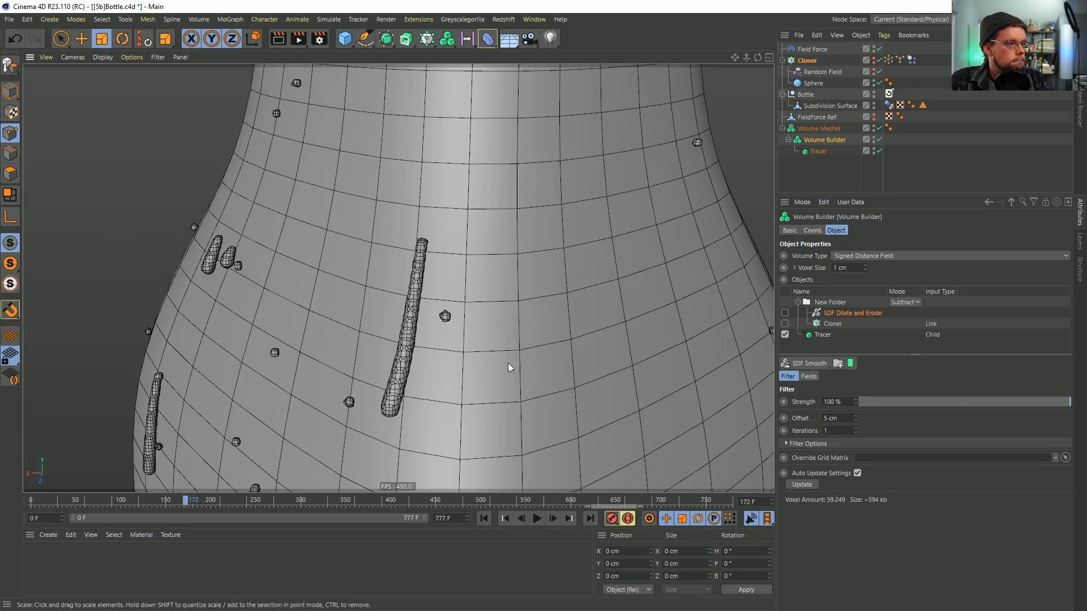
left_click_drag(512, 366, 496, 367, "alt")
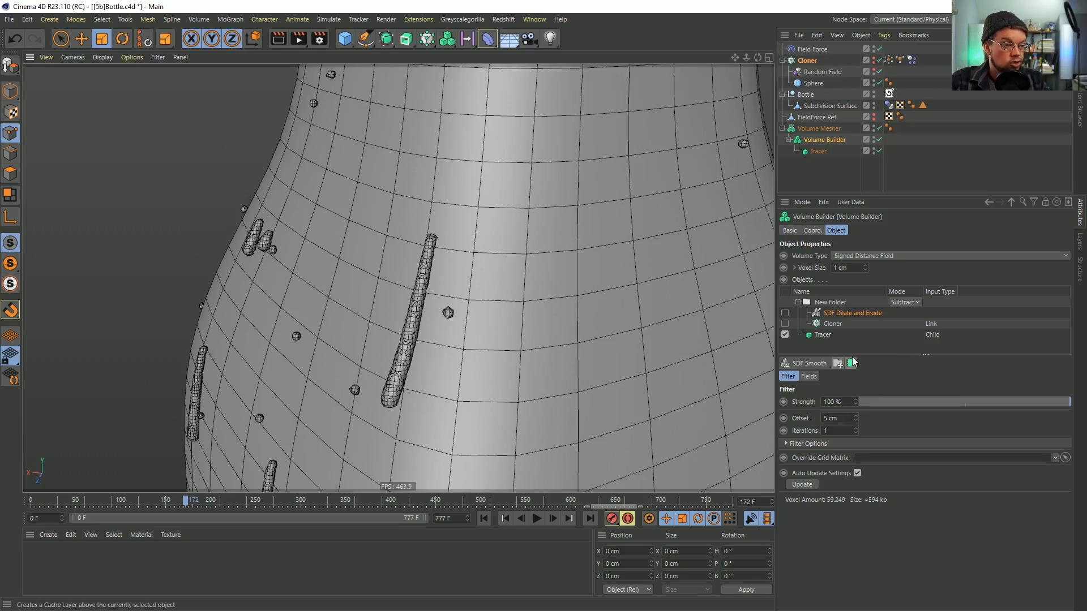
Add a second SDF Dilate and Erode filter to the folder and move it below the Cloner
left_click(815, 363)
left_click(842, 387)
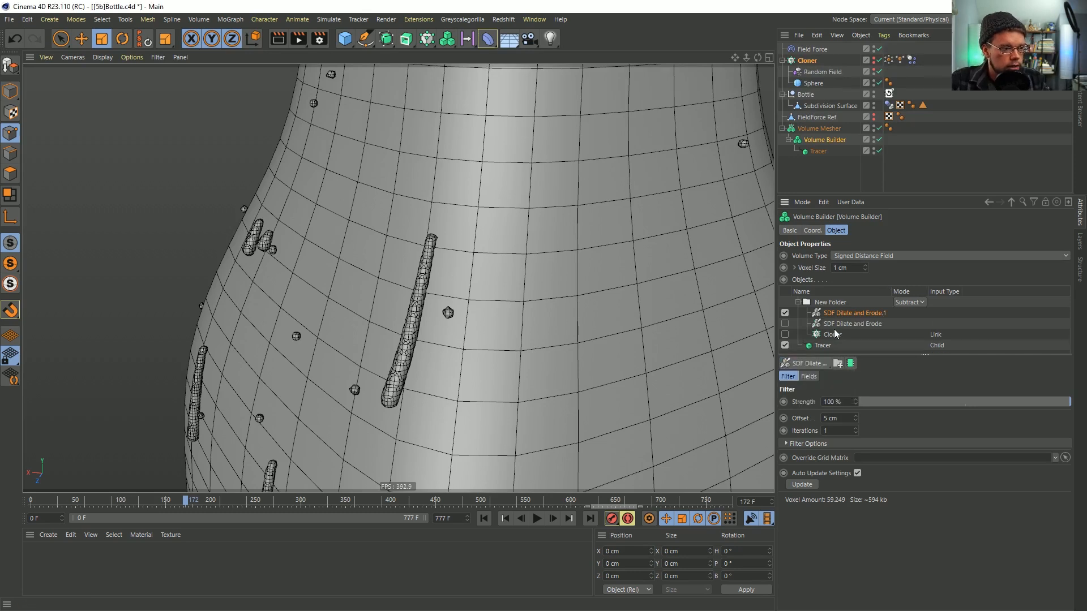
left_click_drag(838, 315, 835, 340)
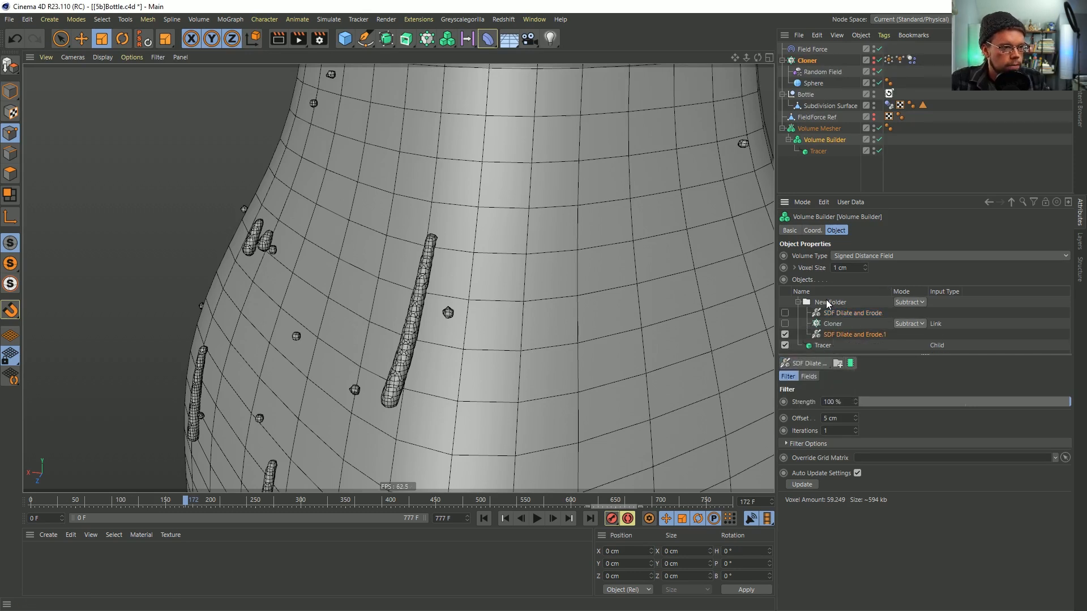
Delete the subtracting folder with its Cloner and filters from the Volume Builder's object list, leaving only the Tracer
left_click(826, 301)
key("Delete")
left_click(814, 364)
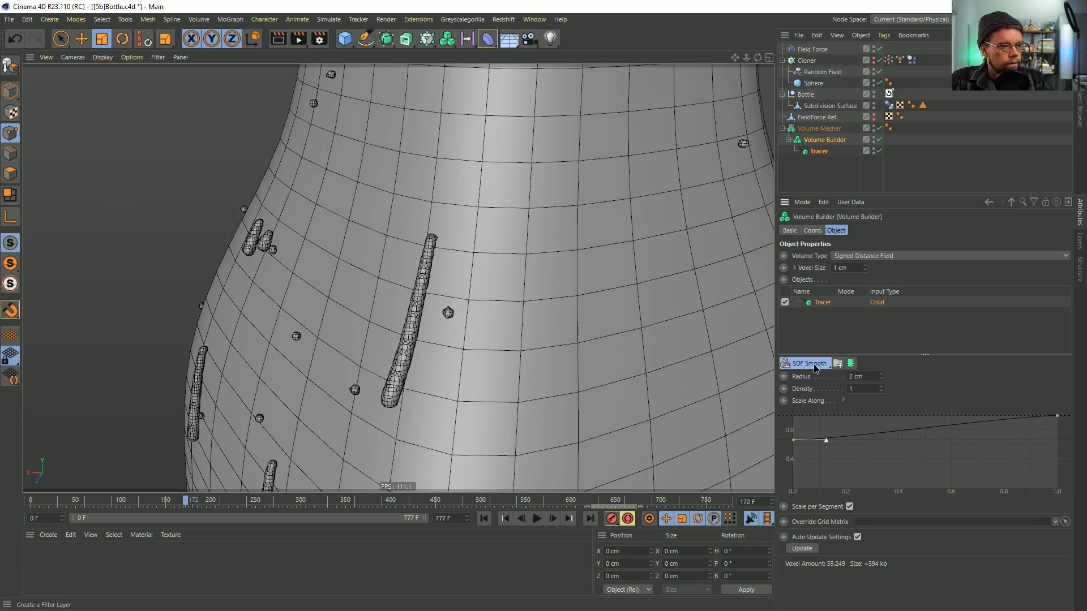
key("ctrl+z")
Add an SDF Dilate and Erode filter above the Tracer in the Volume Builder and set its Offset to -1 cm
left_click(814, 364)
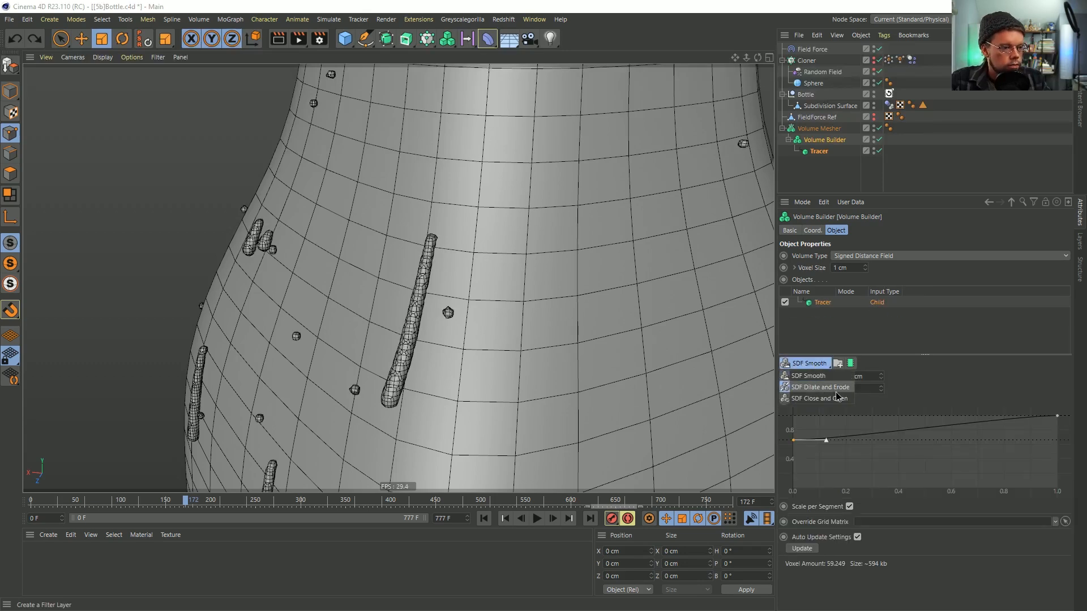
left_click(838, 387)
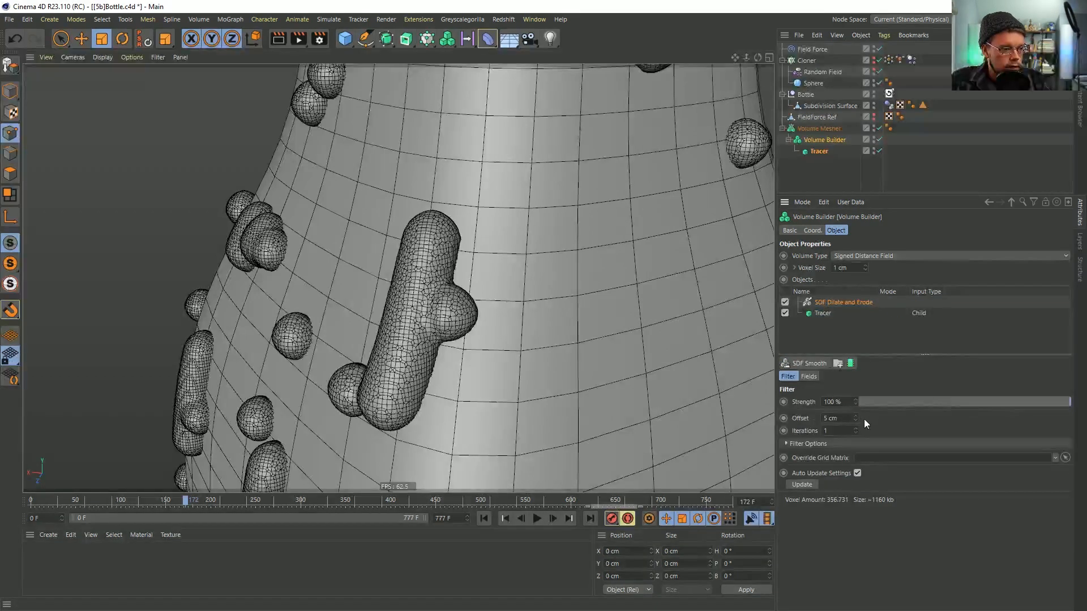
type("1")
key("Return")
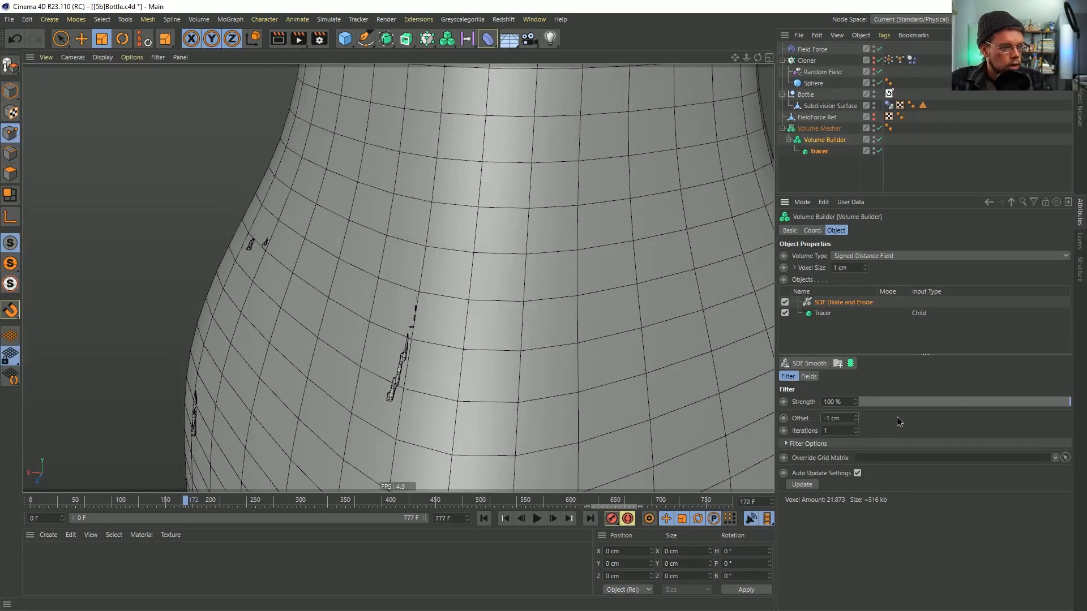
Set the Tracer layer's Radius in the Volume Builder to 2.5 cm
scroll(481, 280, "up", 5)
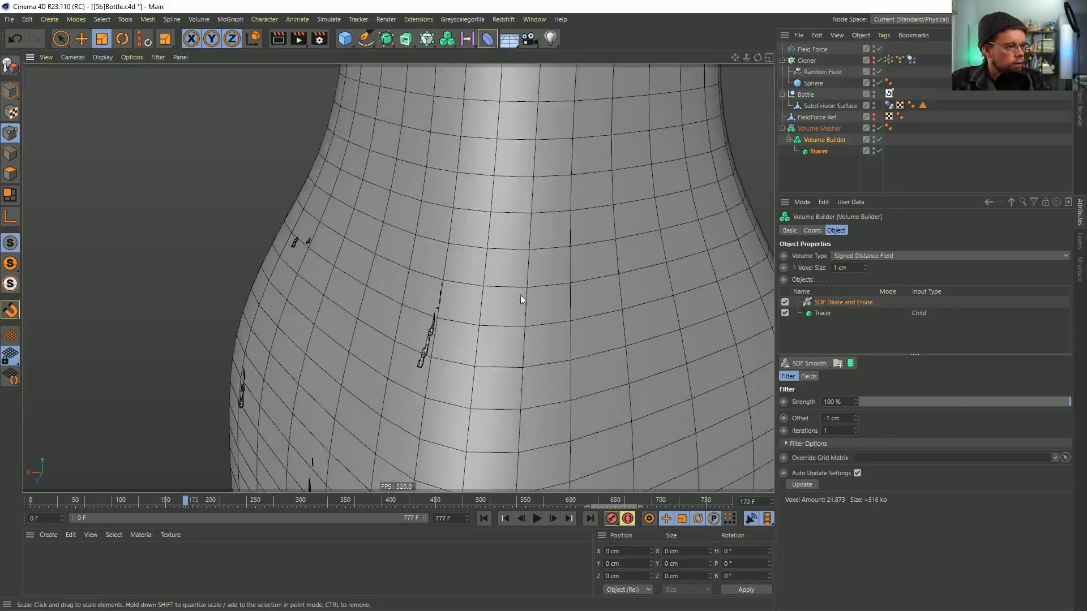
left_click(822, 313)
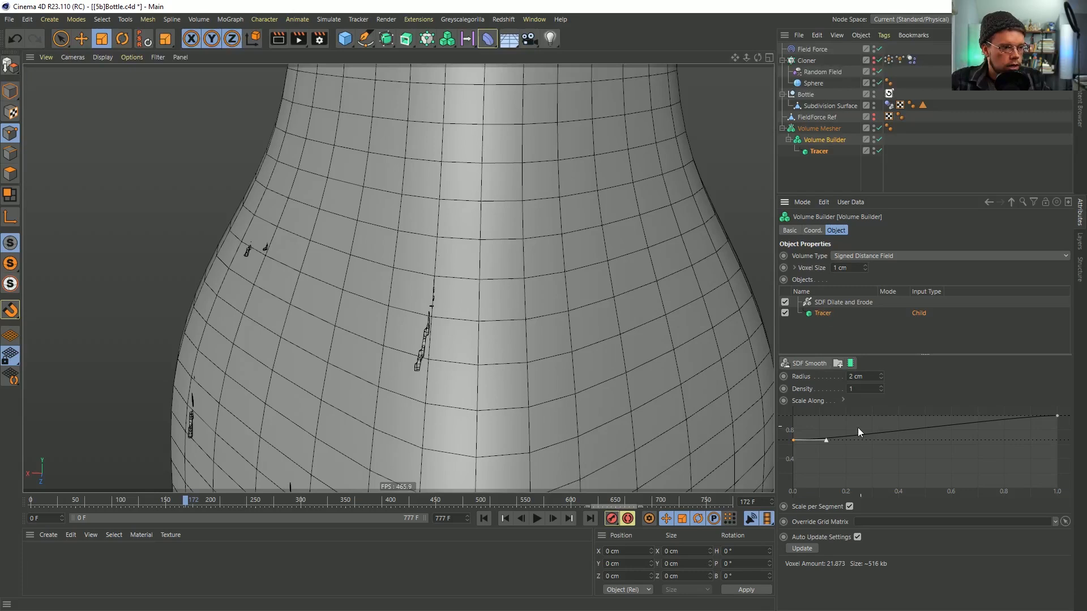
left_click(871, 377)
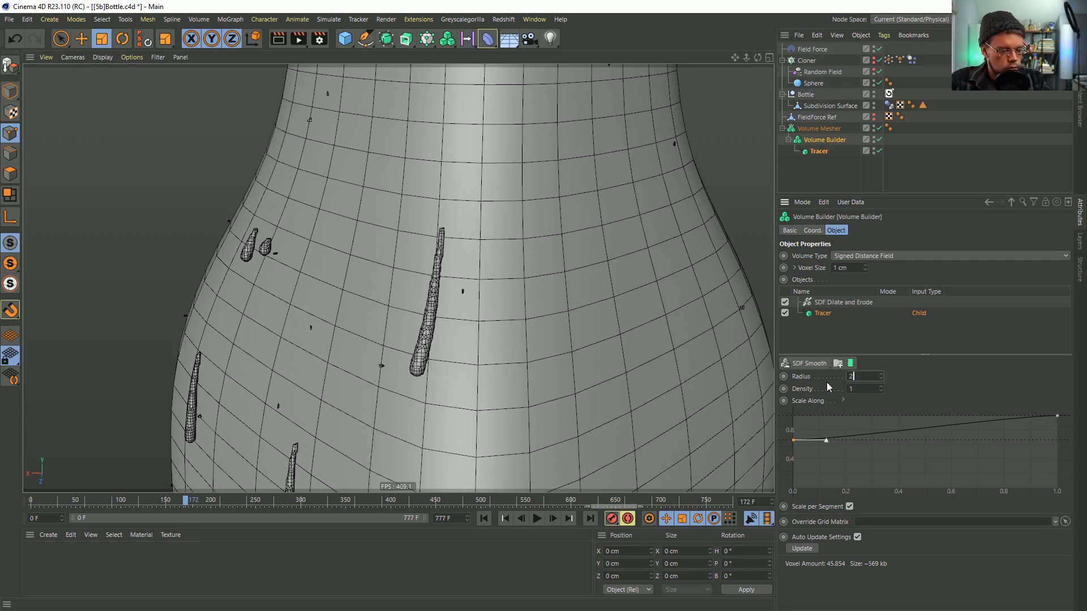
key("Return")
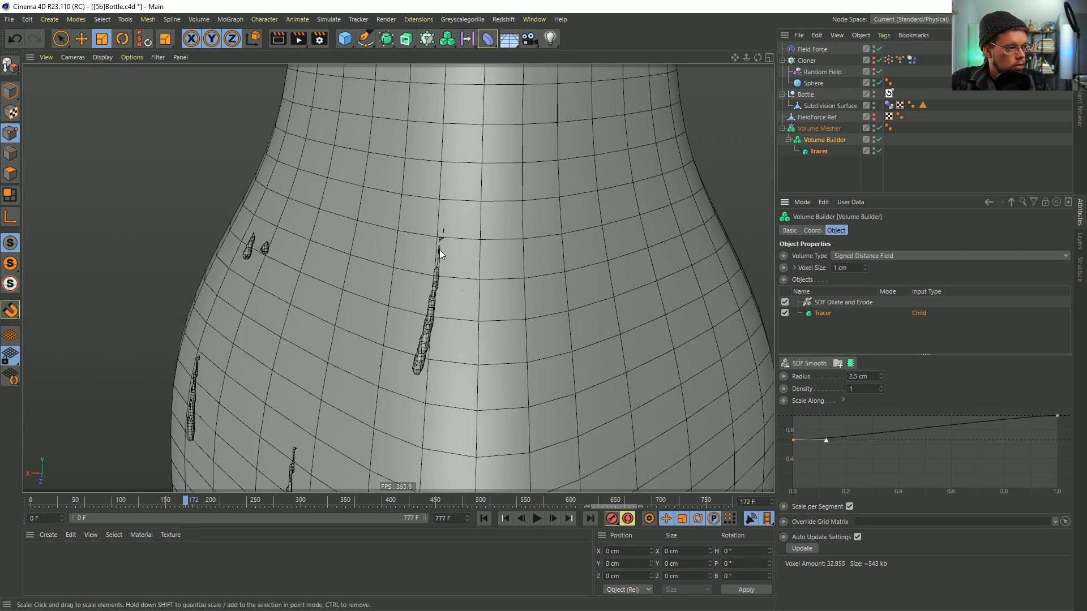
Play the animation and examine the eroded trail meshes sliding down the bottle up close
left_click_drag(432, 317, 508, 362, "alt")
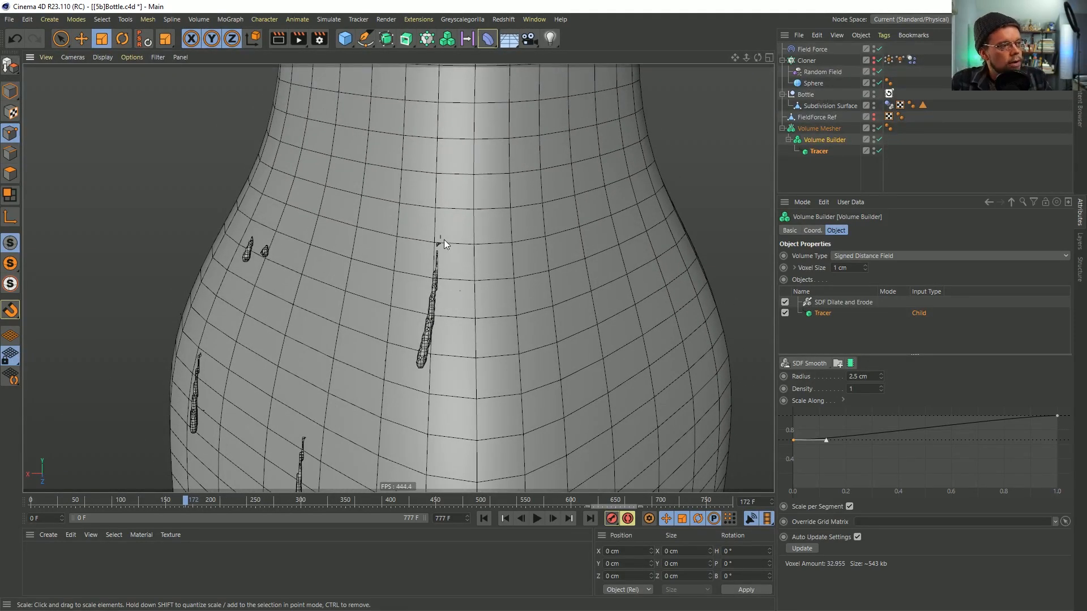
left_click(537, 518)
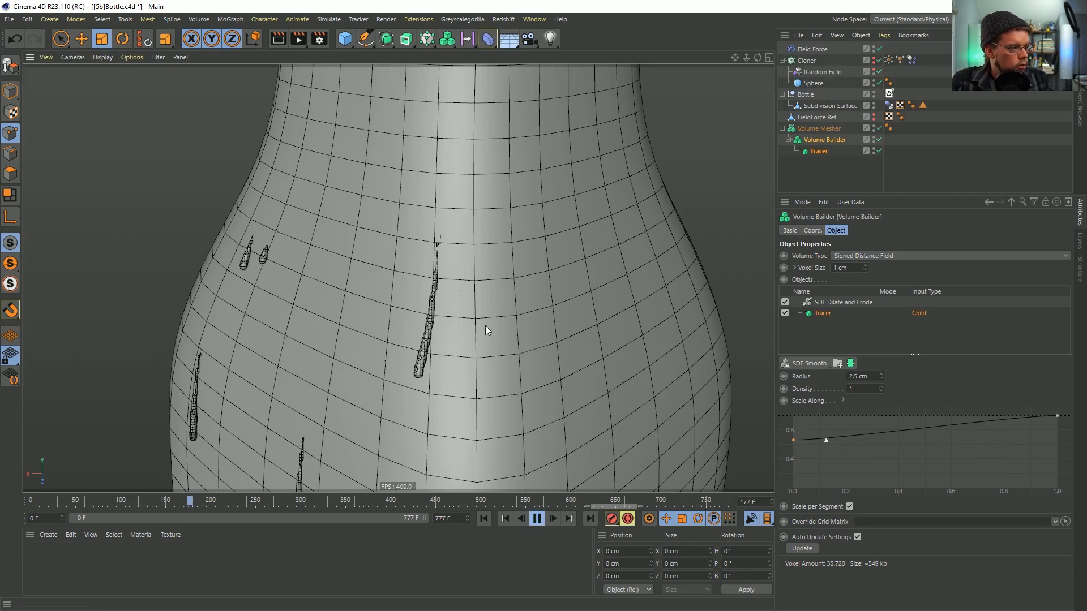
left_click_drag(458, 286, 490, 372, "alt")
right_click_drag(489, 368, 519, 391, "alt")
left_click_drag(519, 391, 517, 223, "alt")
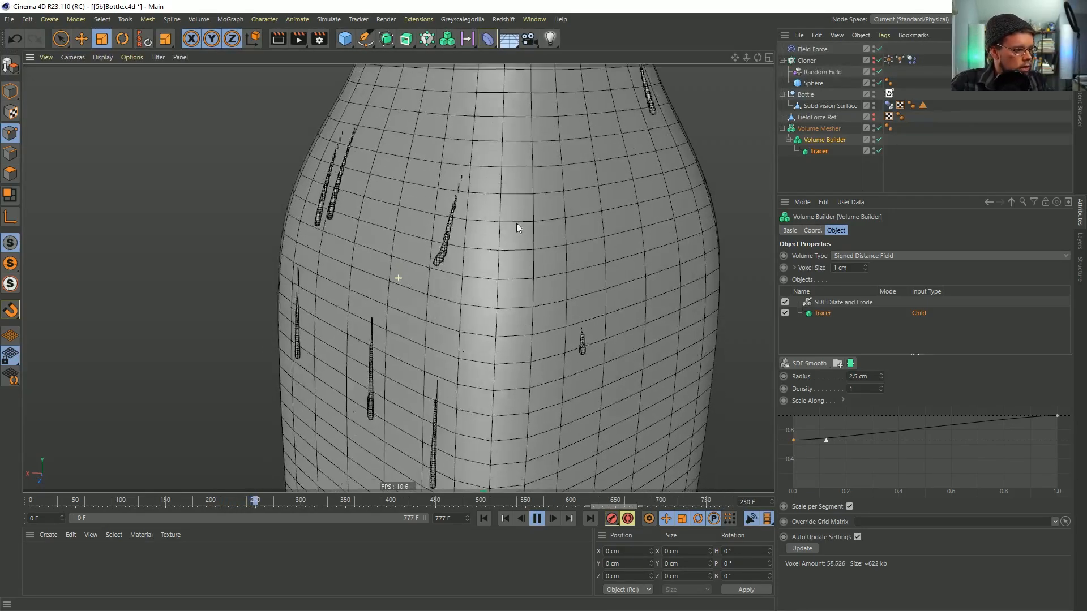
left_click(539, 519)
left_click_drag(570, 199, 513, 262, "alt")
right_click_drag(530, 261, 621, 236, "alt")
left_click_drag(621, 236, 583, 221, "alt")
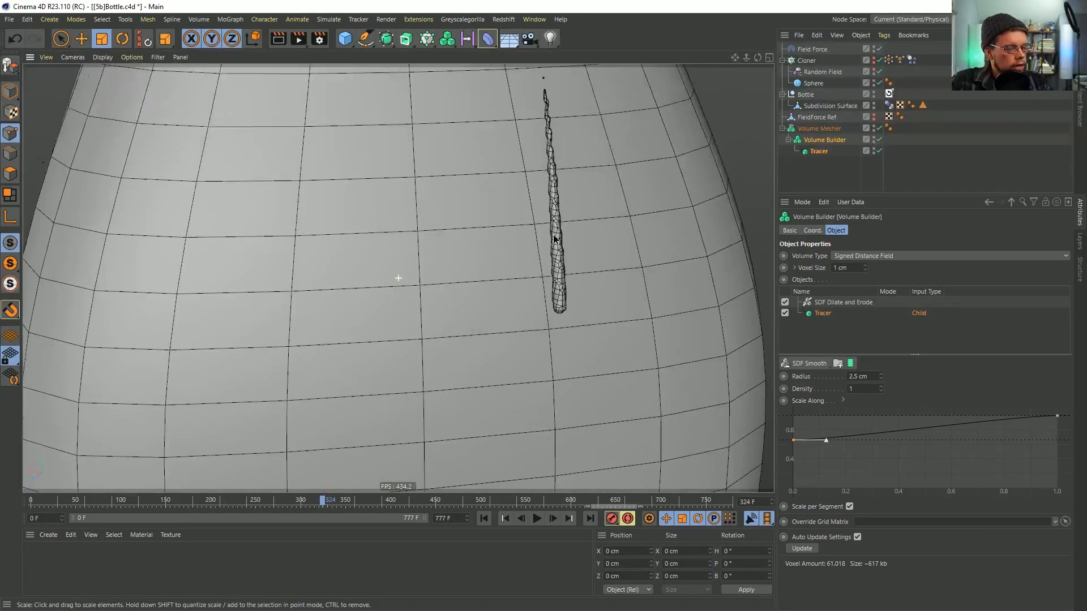
middle_click_drag(582, 221, 522, 253, "alt")
Add a Smoothing deformer and place it under the Volume Mesher above the Volume Builder
left_click(822, 128)
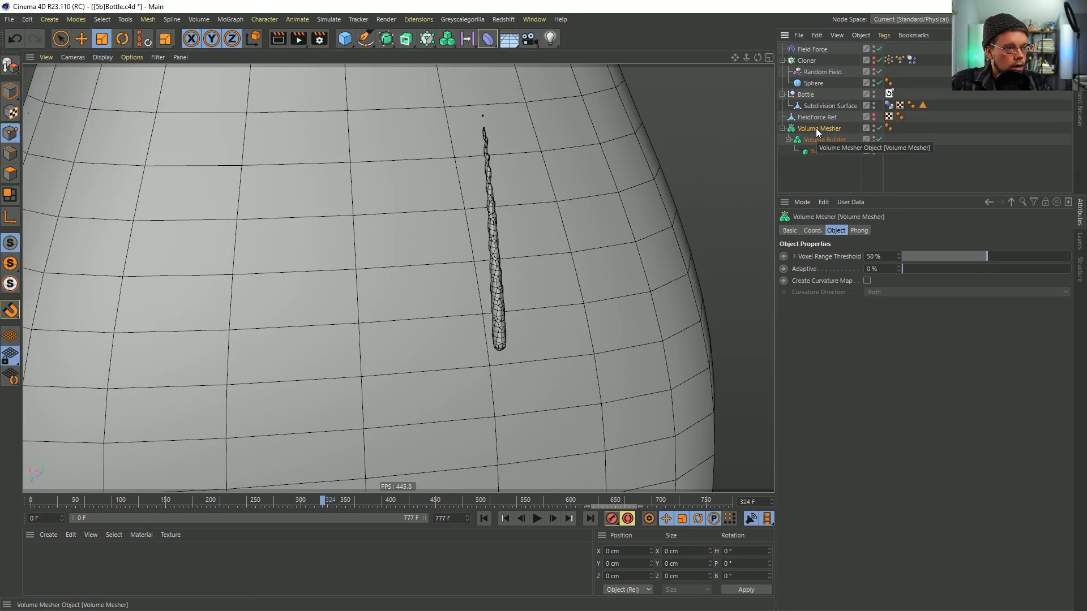
left_click(487, 39)
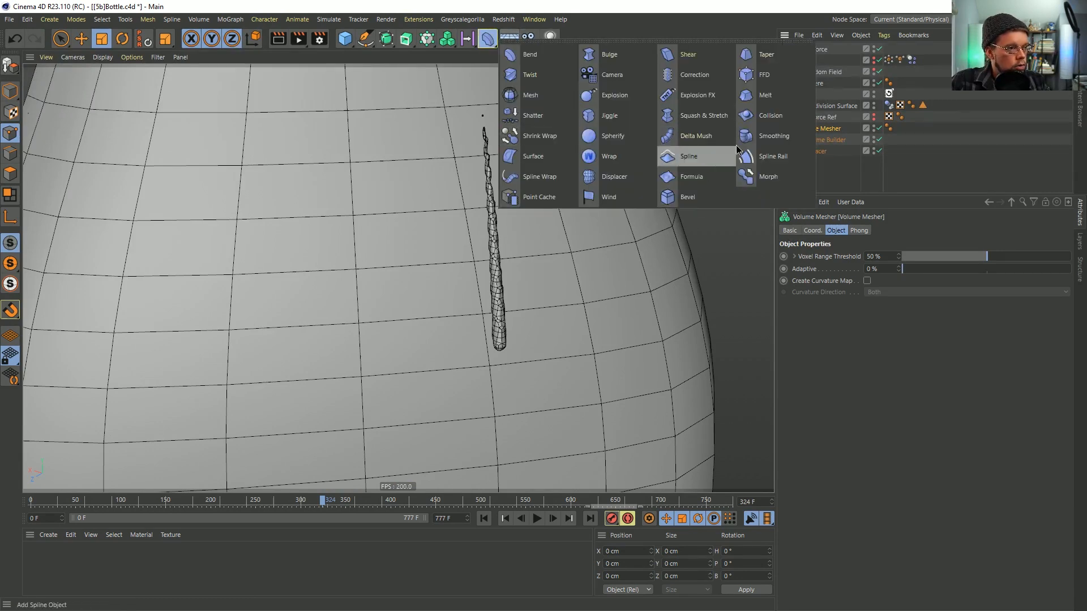
left_click(769, 136)
left_click_drag(809, 50, 834, 146)
left_click_drag(508, 264, 525, 325, "alt")
Set the Tracer layer's Radius in the Volume Builder to 4 cm
left_click(825, 152)
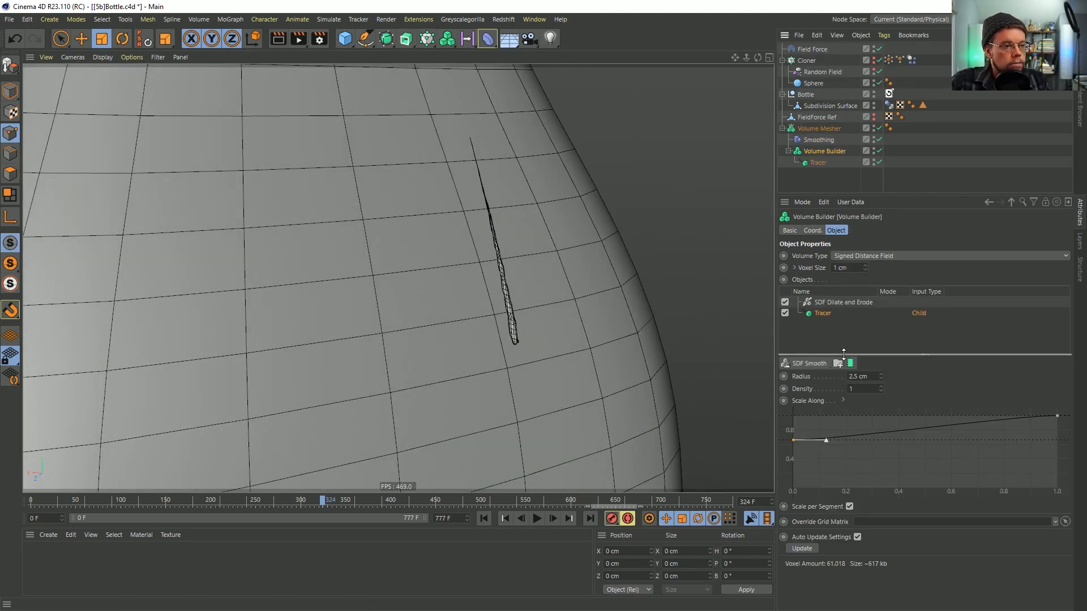
left_click_drag(880, 374, 930, 380)
left_click_drag(570, 311, 585, 306, "alt")
right_click_drag(582, 314, 524, 335, "alt")
left_click_drag(524, 334, 553, 316, "alt")
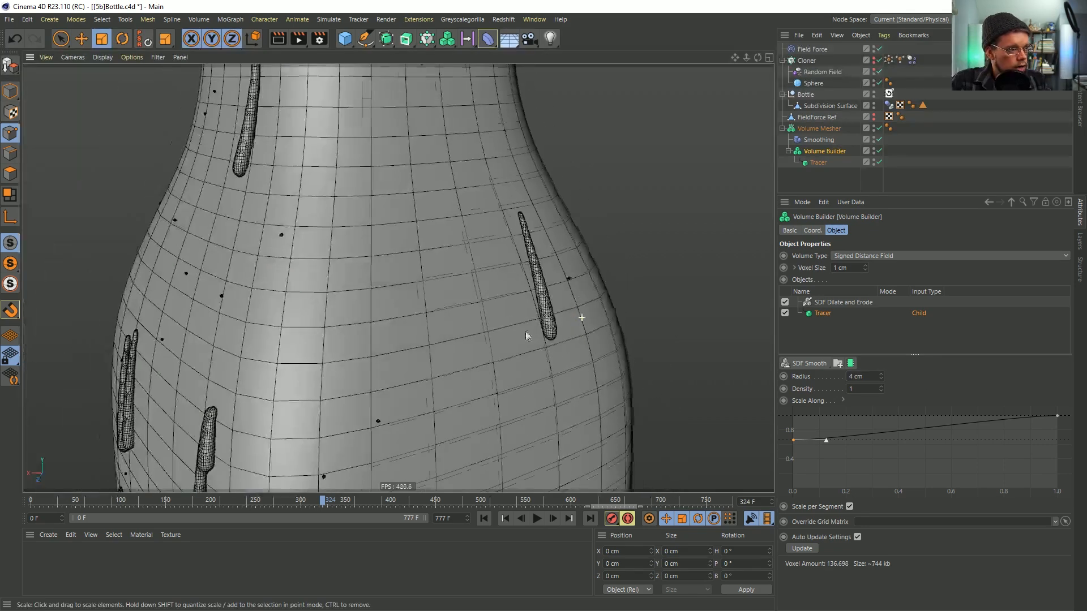
Lower the start of the Tracer layer's Scale Along curve to about 0.5 and play back the thinner trail ends
left_click_drag(793, 440, 785, 454)
right_click_drag(532, 340, 480, 436, "alt")
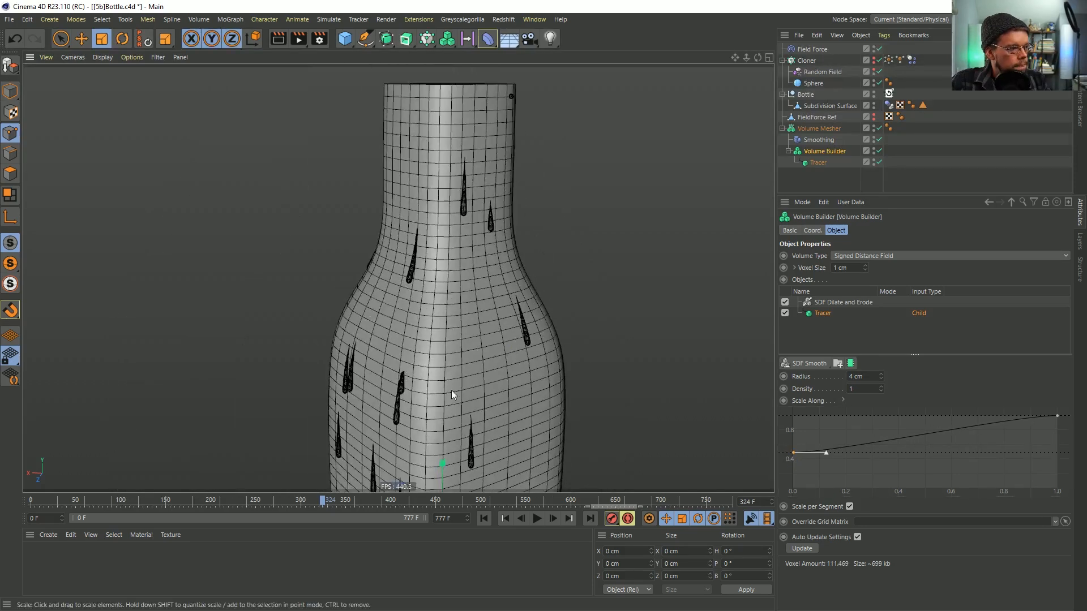
middle_click_drag(480, 447, 453, 371, "alt")
left_click(537, 519)
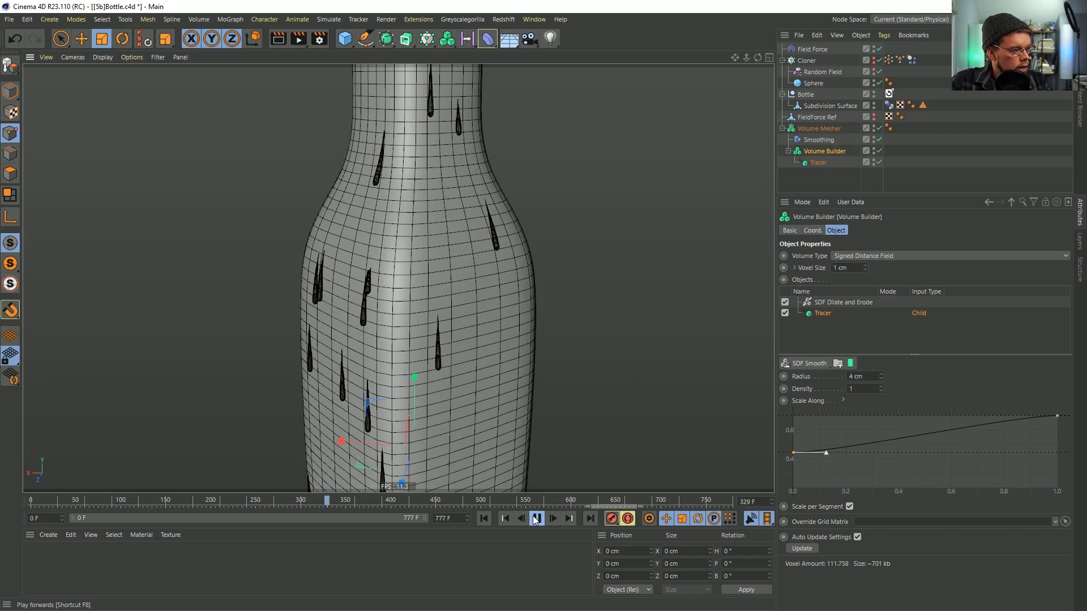
left_click(537, 518)
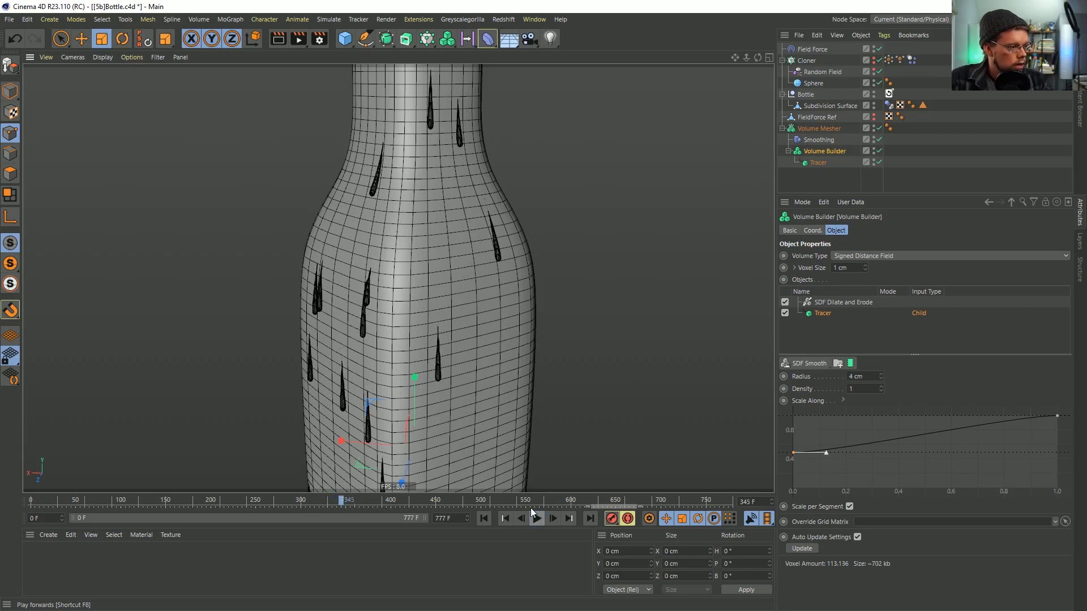
middle_click_drag(469, 210, 469, 378, "alt")
left_click(533, 523)
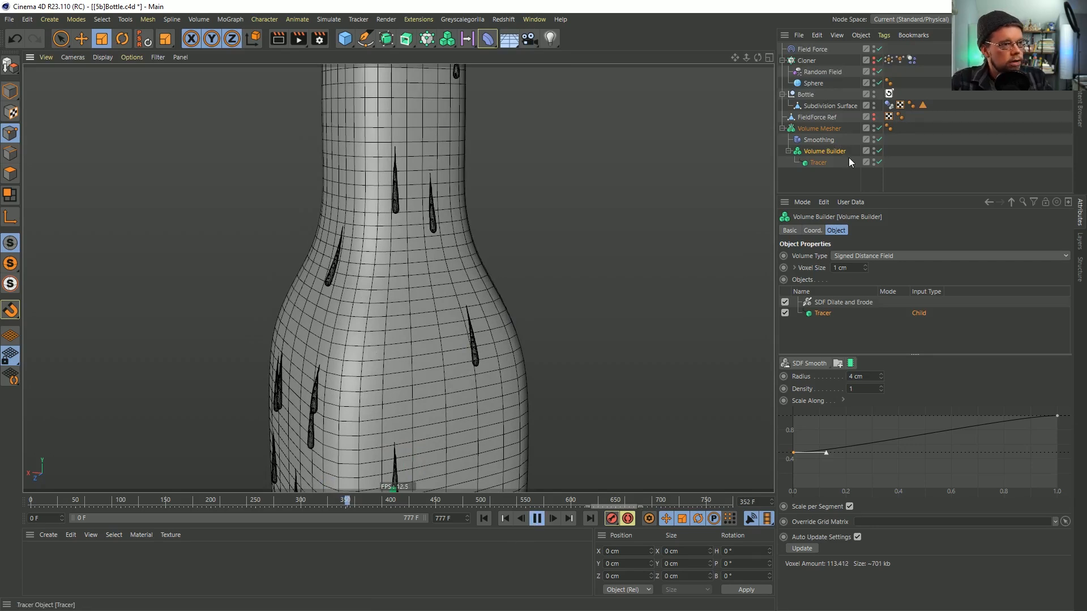
Set the Y Direction of the Field Force's Solid layer to -2 while the simulation plays
left_click(812, 49)
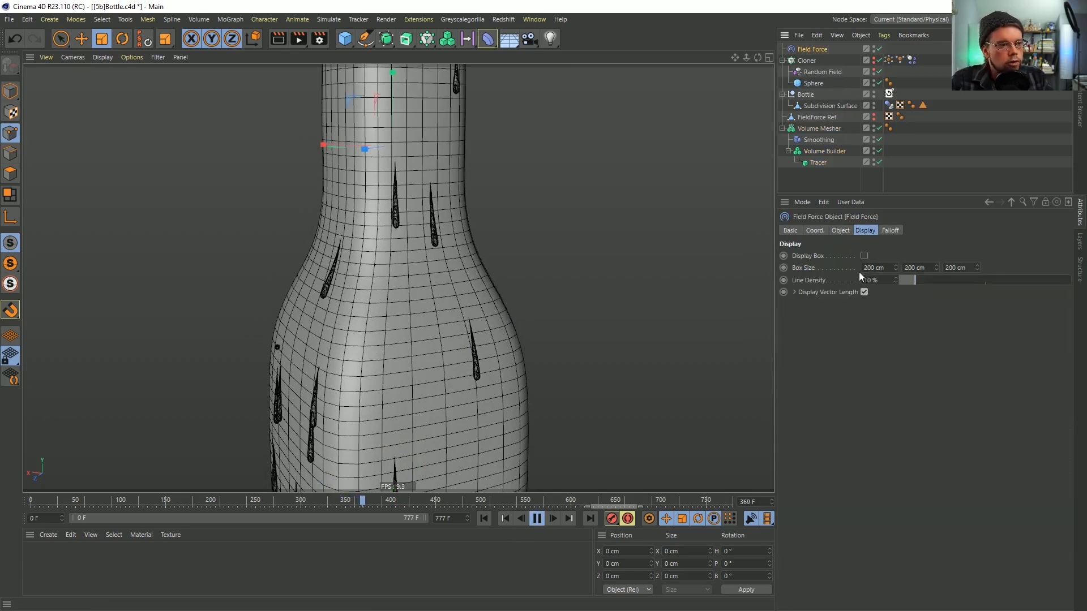
left_click(840, 230)
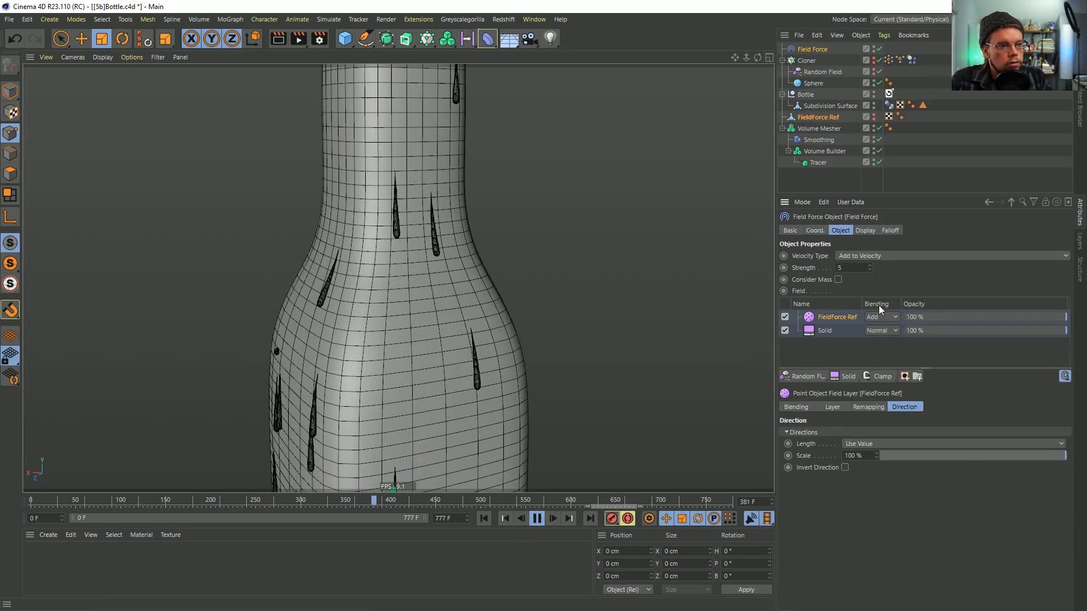
left_click(825, 330)
left_click(879, 436)
type("-1")
key("BackSpace")
type("2")
key("Return")
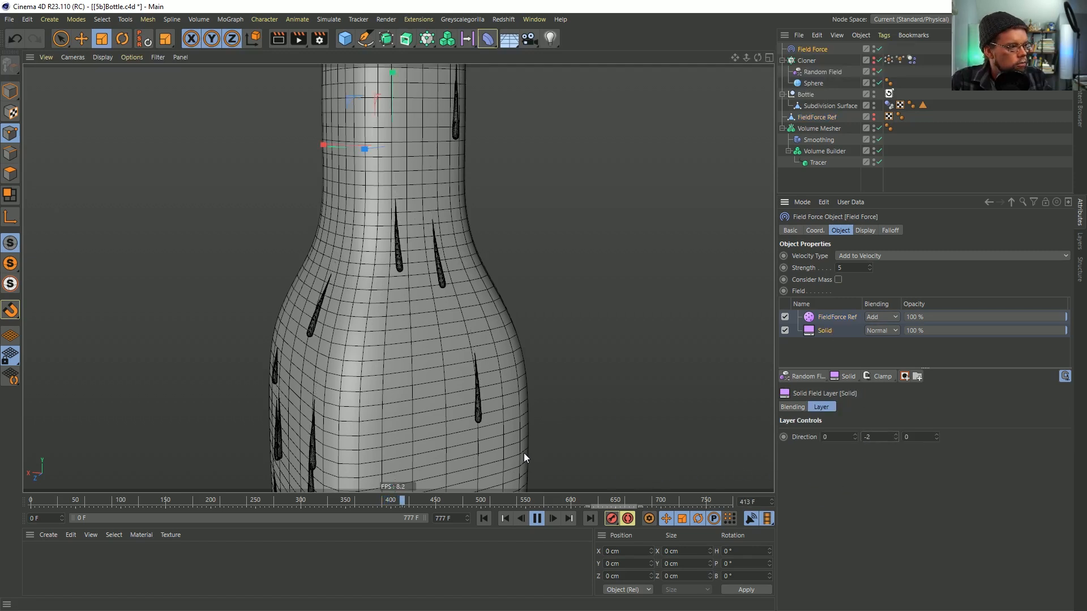
right_click_drag(468, 340, 450, 359, "alt")
middle_click_drag(450, 359, 448, 206, "alt")
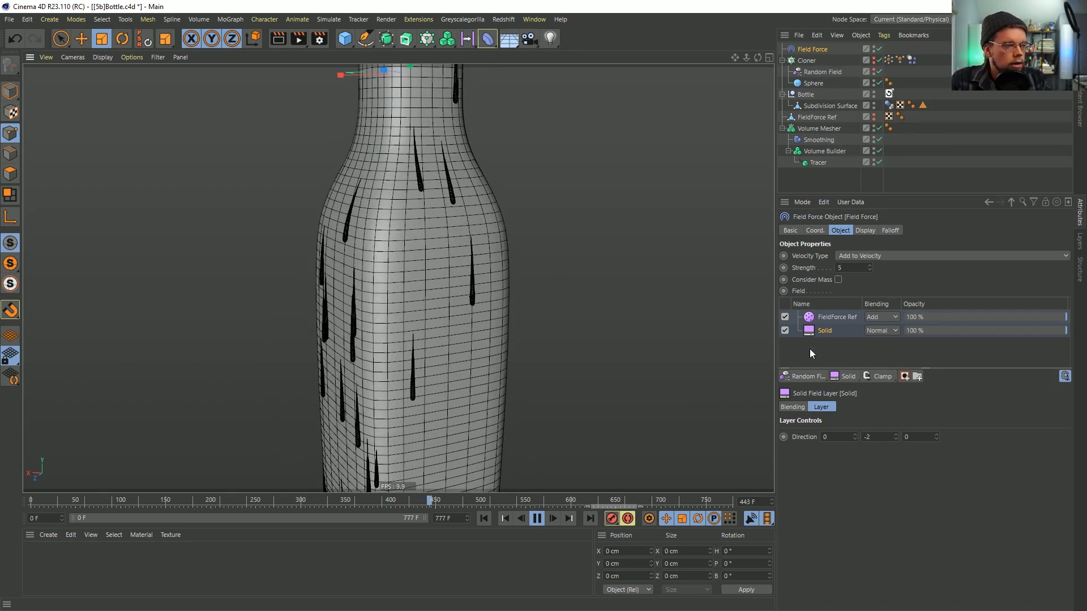
left_click_drag(449, 346, 429, 263, "alt")
middle_click_drag(429, 262, 461, 386, "alt")
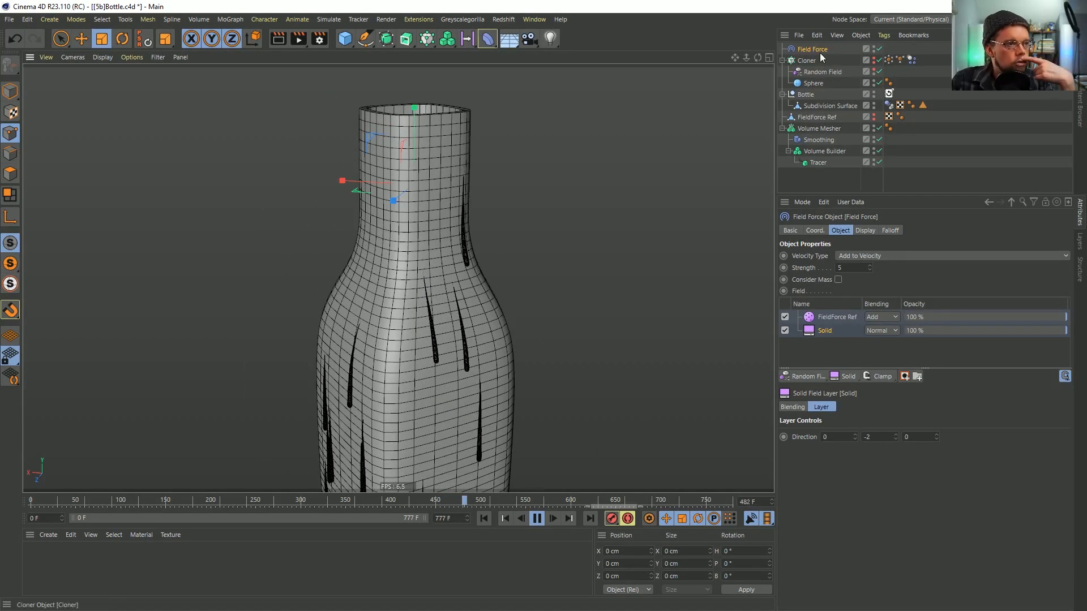
View the Freeze layer in the Cloner's MoGraph Weightmap and replay the animation from the first frame to frame 328
left_click(890, 60)
left_click(826, 383)
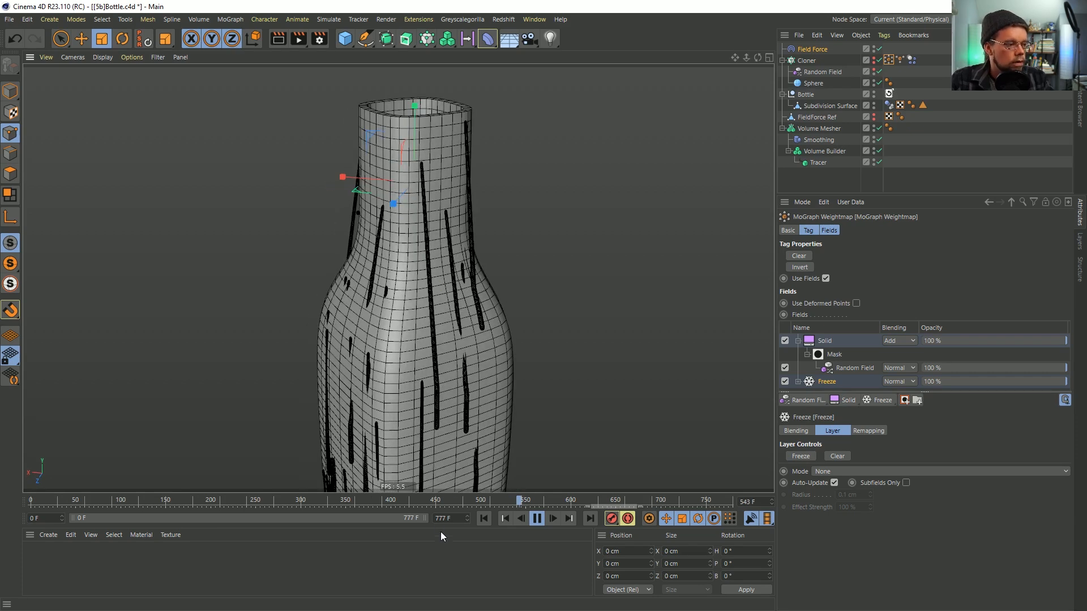
left_click(488, 519)
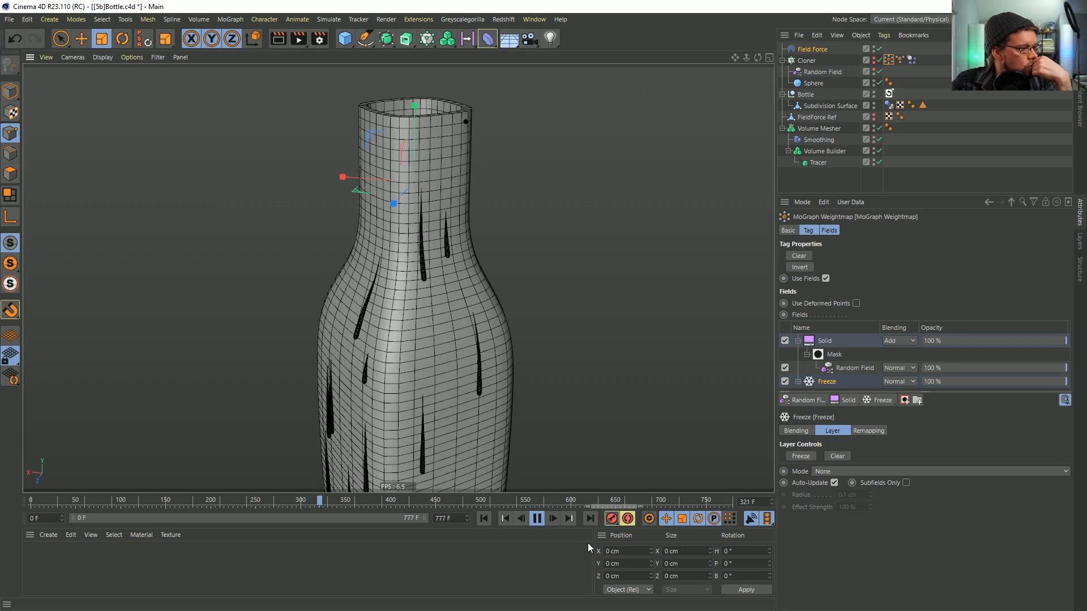
left_click(537, 519)
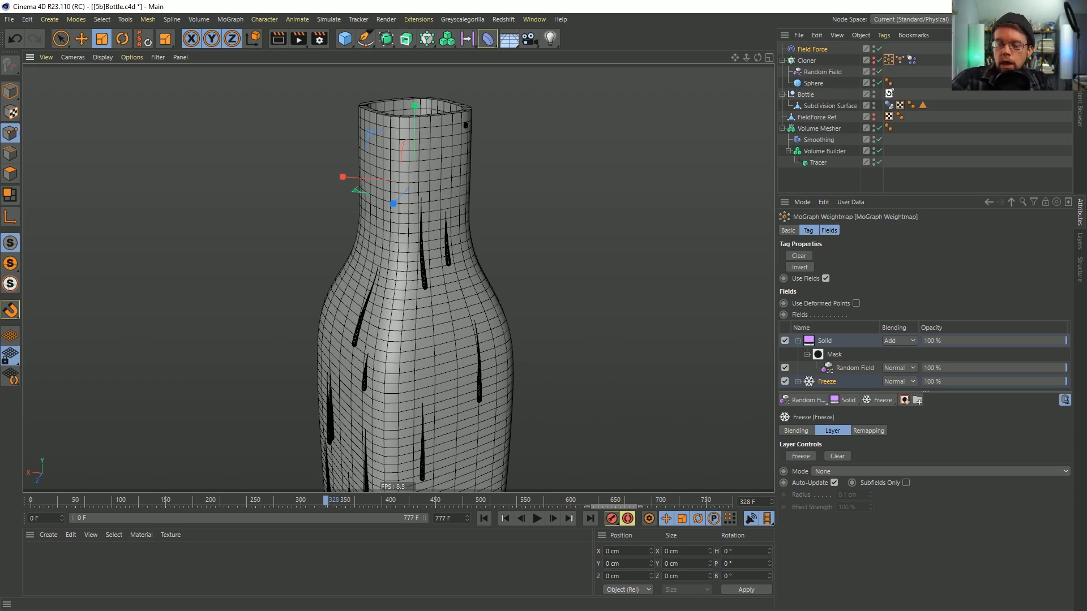
Examine the trail meshes on the bottle's body up close from several angles, especially where two trails overlap
mouse_move(424, 288)
left_mouse_down("alt")
mouse_move(436, 262)
mouse_move(432, 293)
left_mouse_up("alt")
middle_click_drag(412, 336, 555, 242, "alt")
left_click_drag(462, 340, 487, 269, "alt")
scroll(456, 235, "up", 10)
scroll(437, 195, "down", 5)
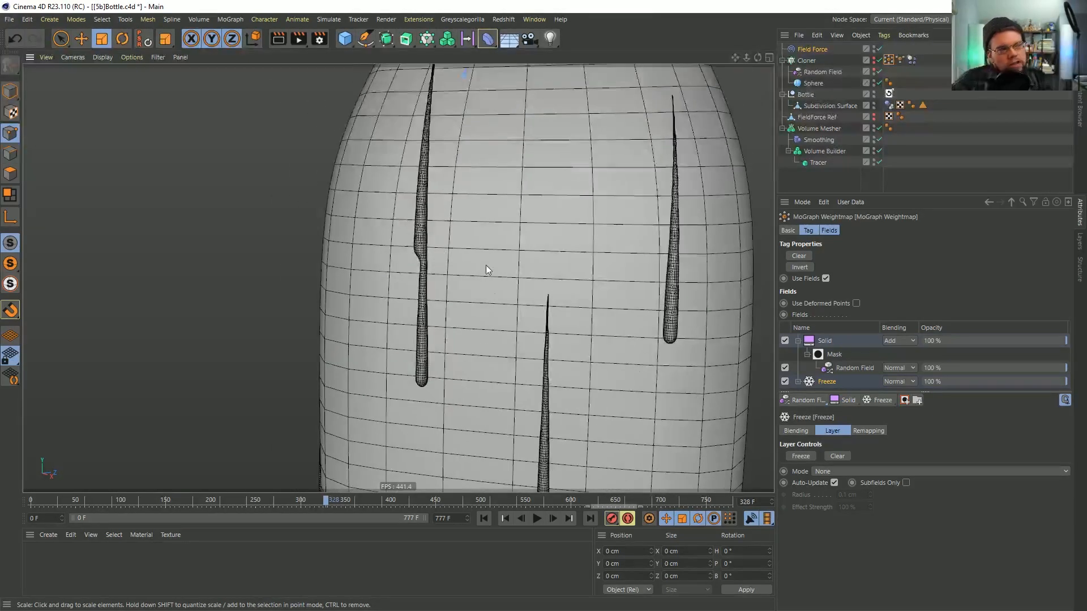
left_click_drag(482, 232, 444, 243, "alt")
scroll(451, 283, "down", 2)
left_click_drag(436, 314, 477, 300, "alt")
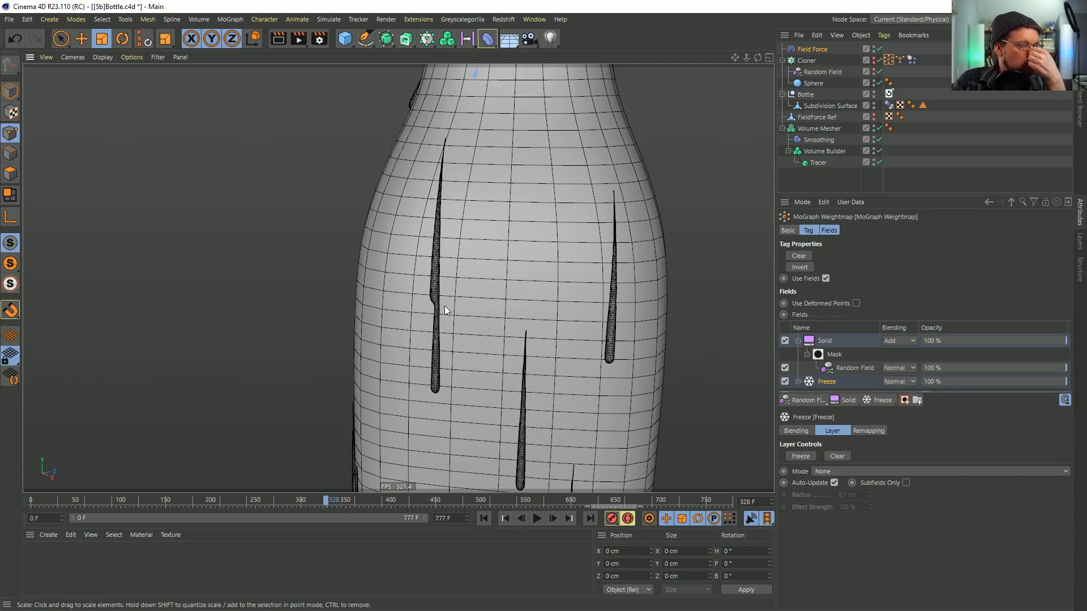
Review the Field Force's fields and falloff, the trails around the whole bottle, and the Cloner's weightmap field list
left_click(810, 51)
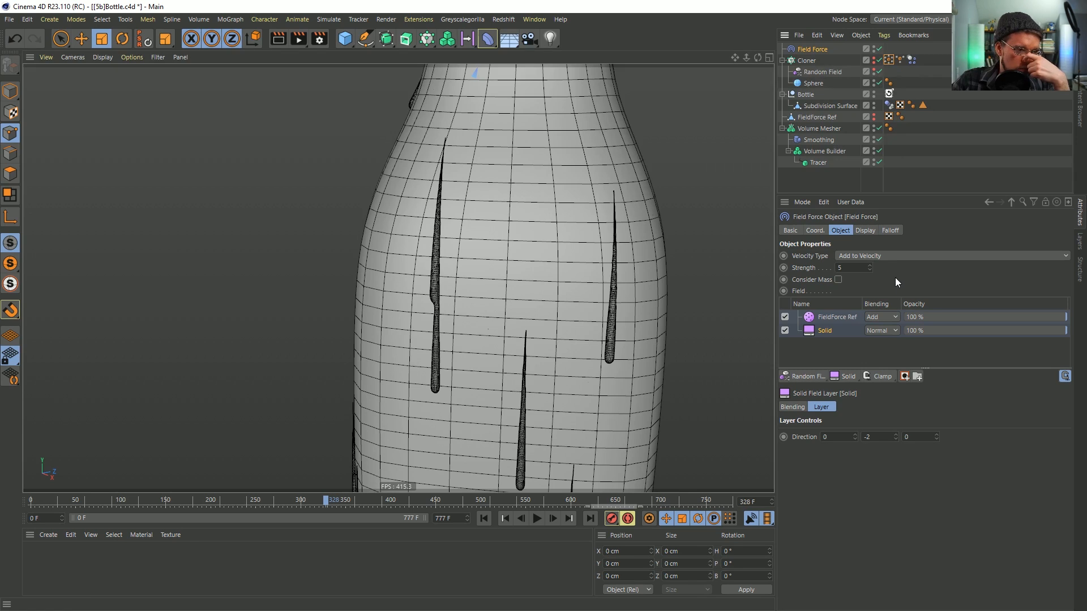
left_click(893, 230)
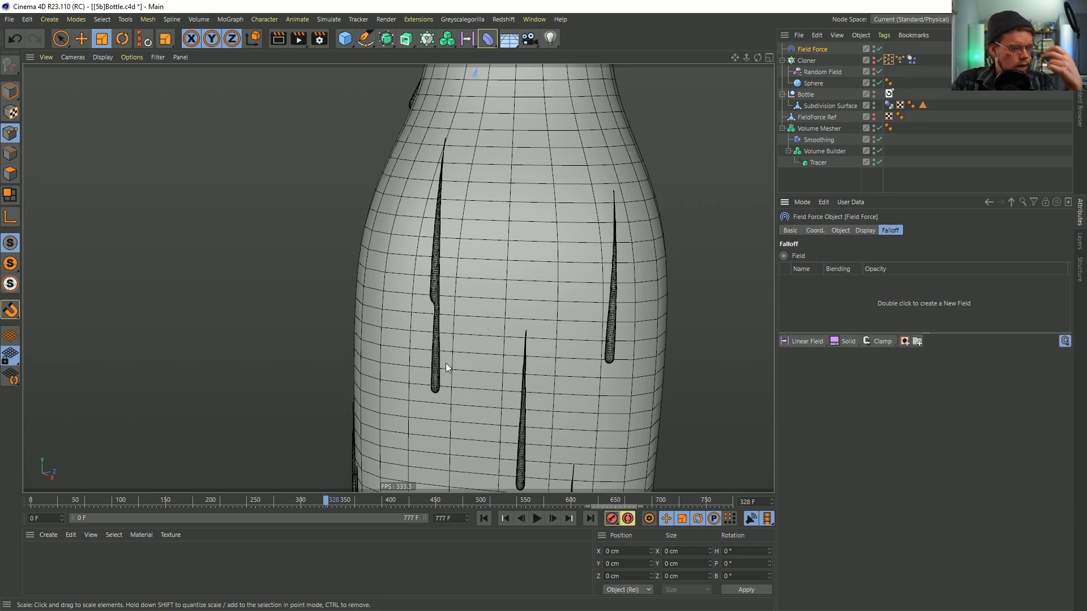
left_click_drag(438, 317, 439, 293, "alt")
right_click_drag(439, 294, 525, 313, "alt")
left_click_drag(542, 397, 432, 273, "alt")
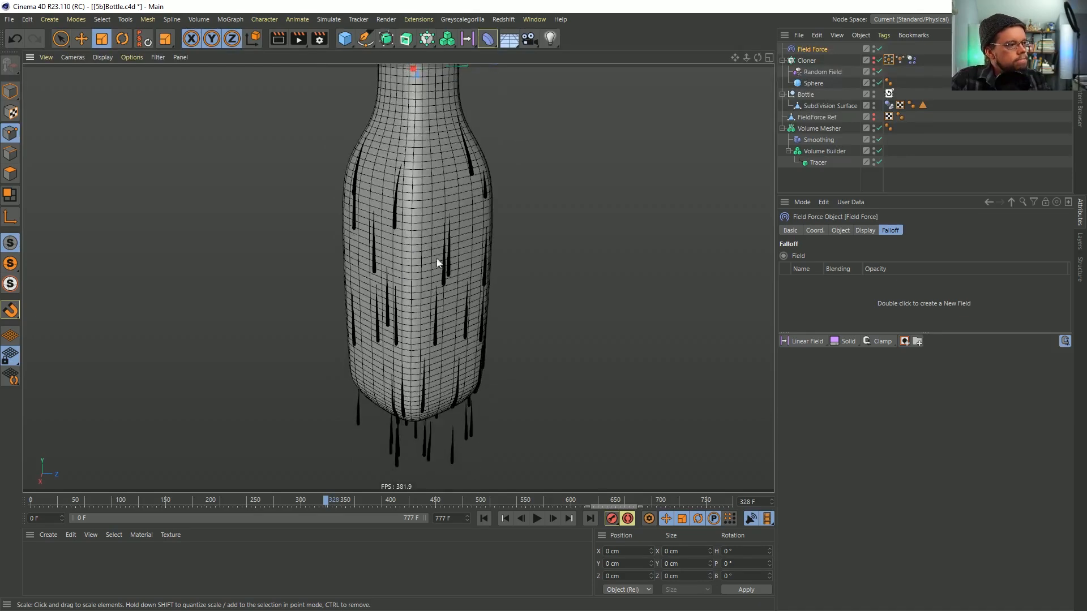
right_click_drag(432, 274, 426, 267, "alt")
middle_click_drag(426, 267, 440, 337, "alt")
right_click_drag(439, 337, 483, 274, "alt")
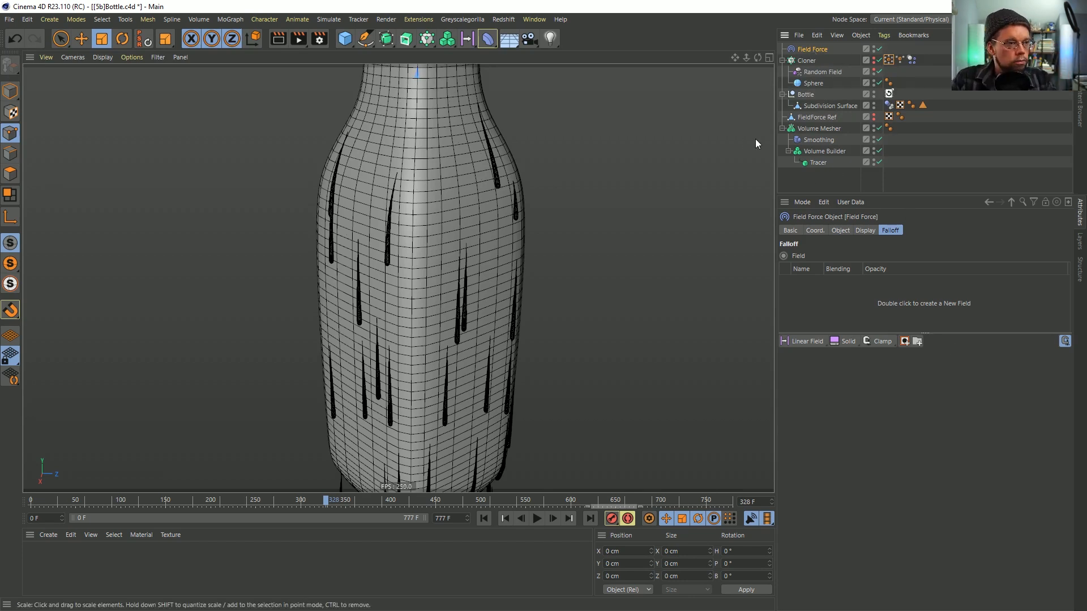
left_click(888, 60)
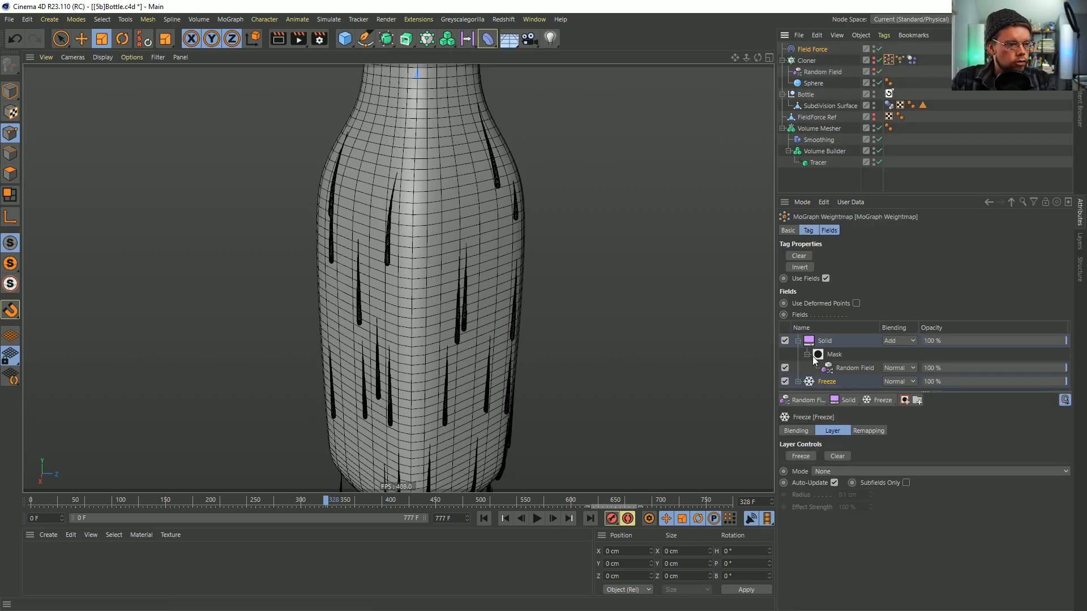
left_click(798, 340)
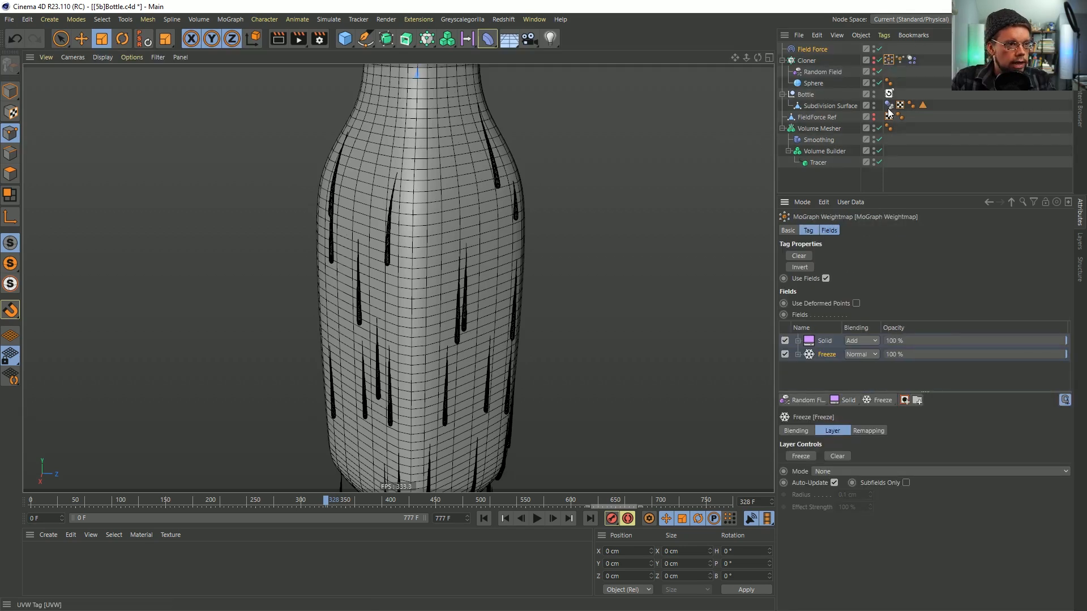
Add a mask to the Field Force's Solid layer and add a Random Field to its field list
left_click(810, 49)
left_click(841, 230)
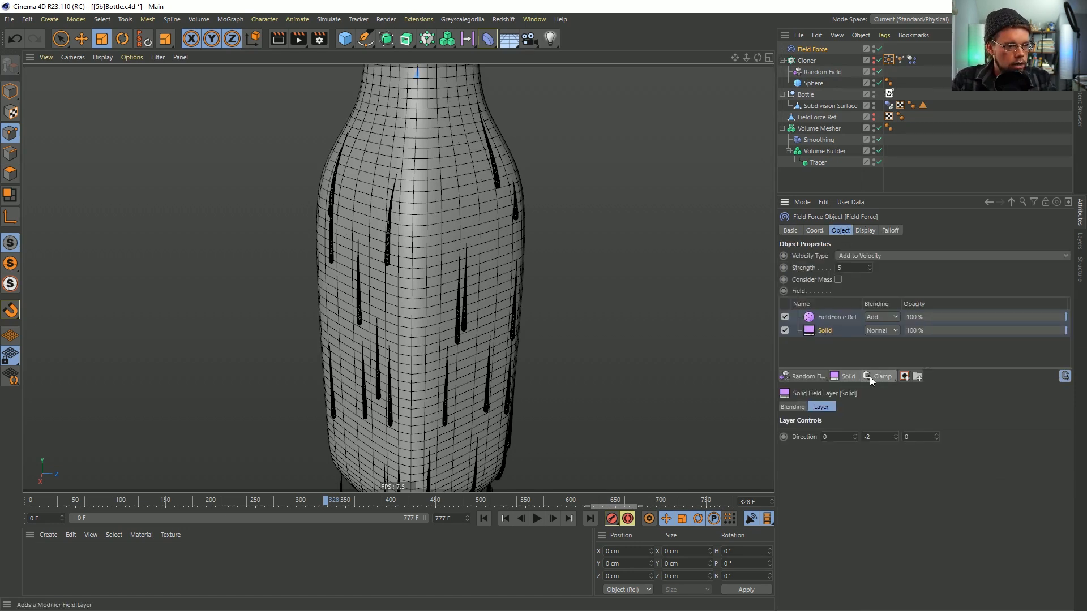
left_click(905, 376)
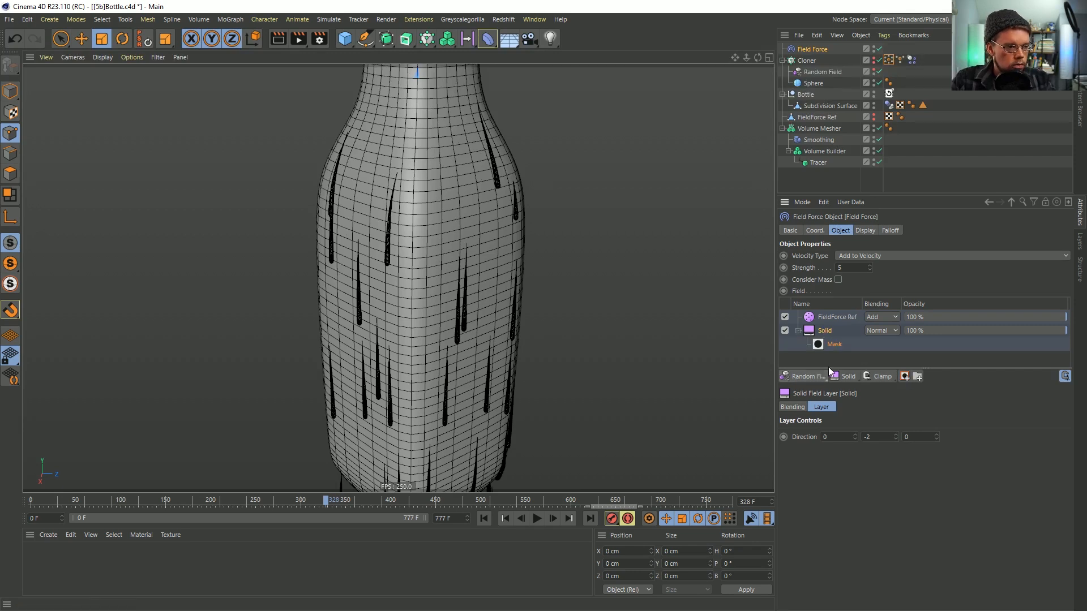
left_click(803, 376)
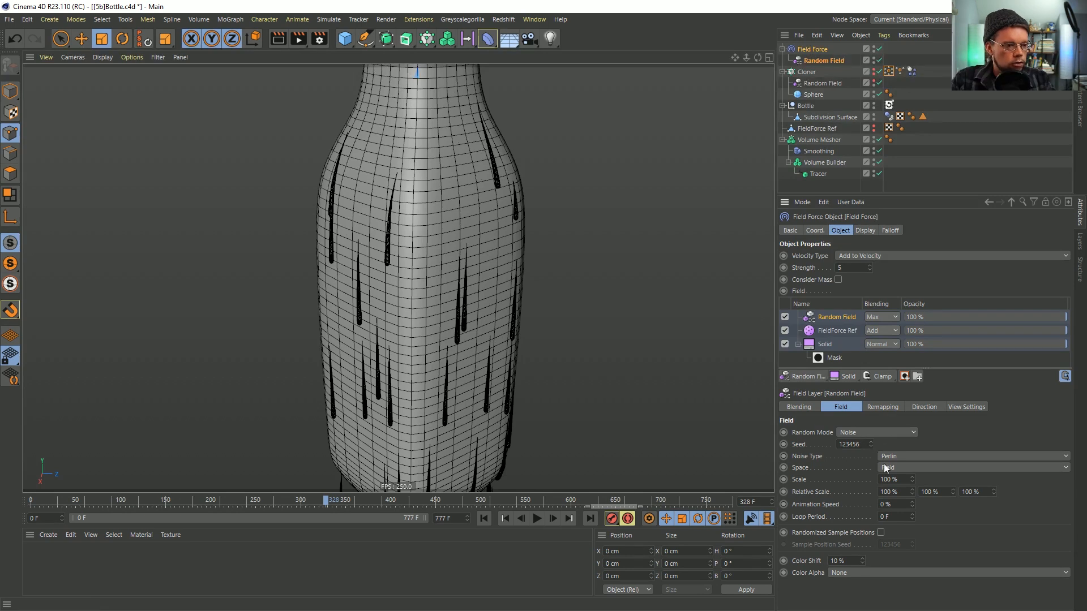
Enable the Field Force's display box at 200 × 200 × 0 cm with 100% line density, and open the Random Field layer's settings
left_click(890, 230)
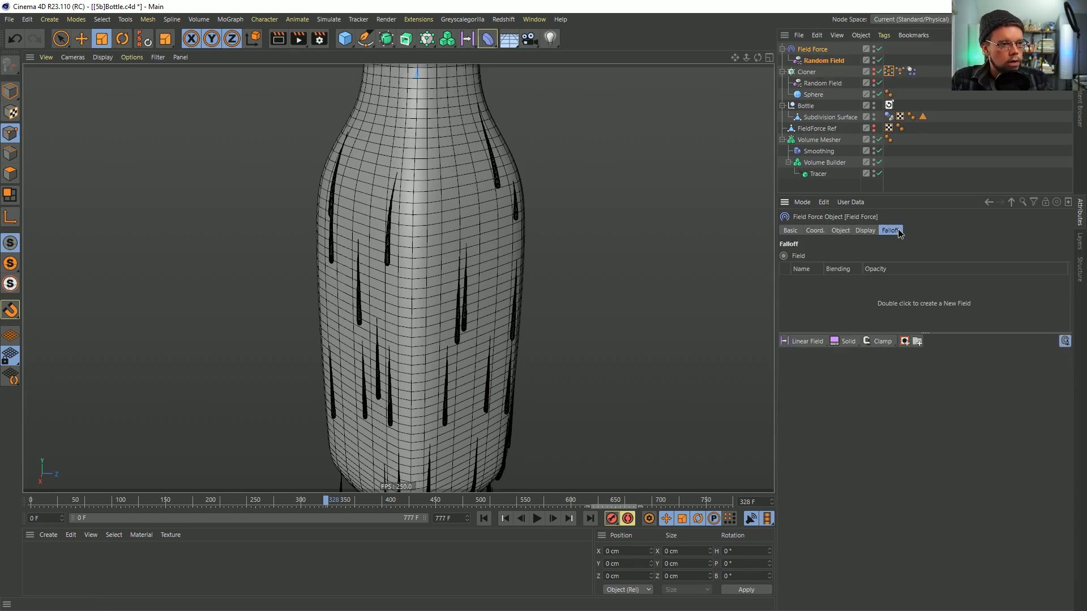
left_click(864, 231)
left_click(865, 256)
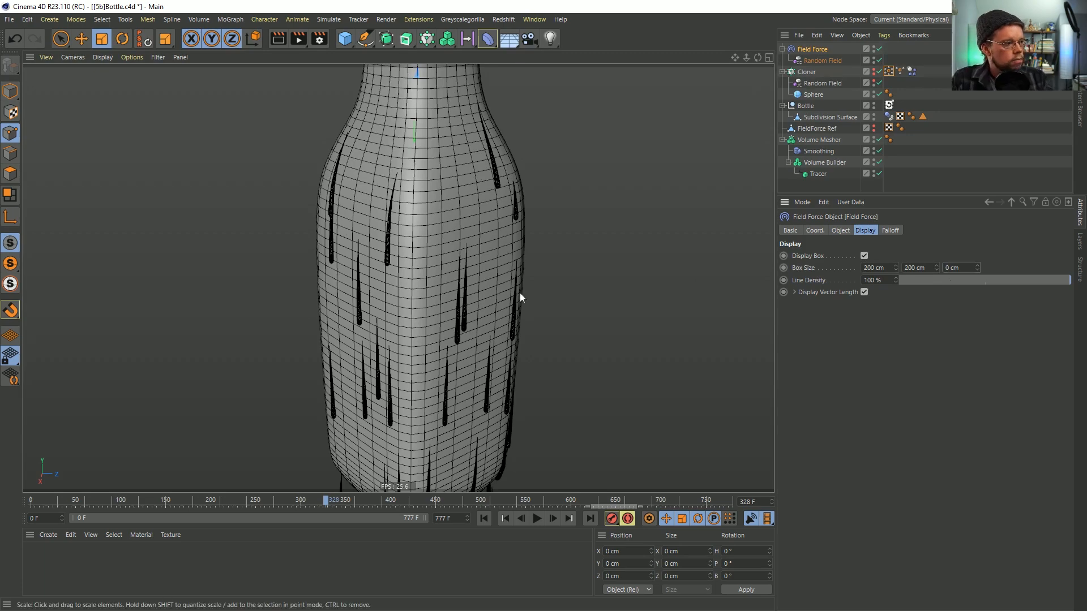
left_click_drag(468, 284, 461, 255, "alt")
right_click_drag(469, 280, 436, 291, "alt")
middle_click_drag(436, 291, 474, 445, "alt")
left_click_drag(492, 318, 423, 333, "alt")
right_click_drag(453, 324, 542, 288, "alt")
left_click_drag(542, 289, 500, 287, "alt")
right_click_drag(500, 286, 552, 261, "alt")
left_click_drag(552, 261, 451, 137, "alt")
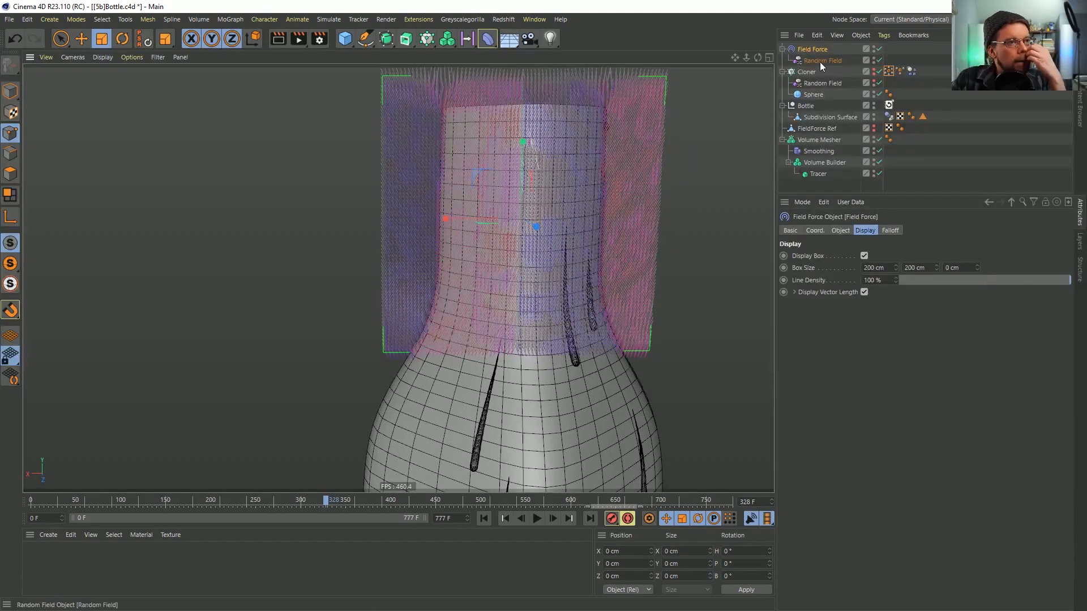
left_click(841, 230)
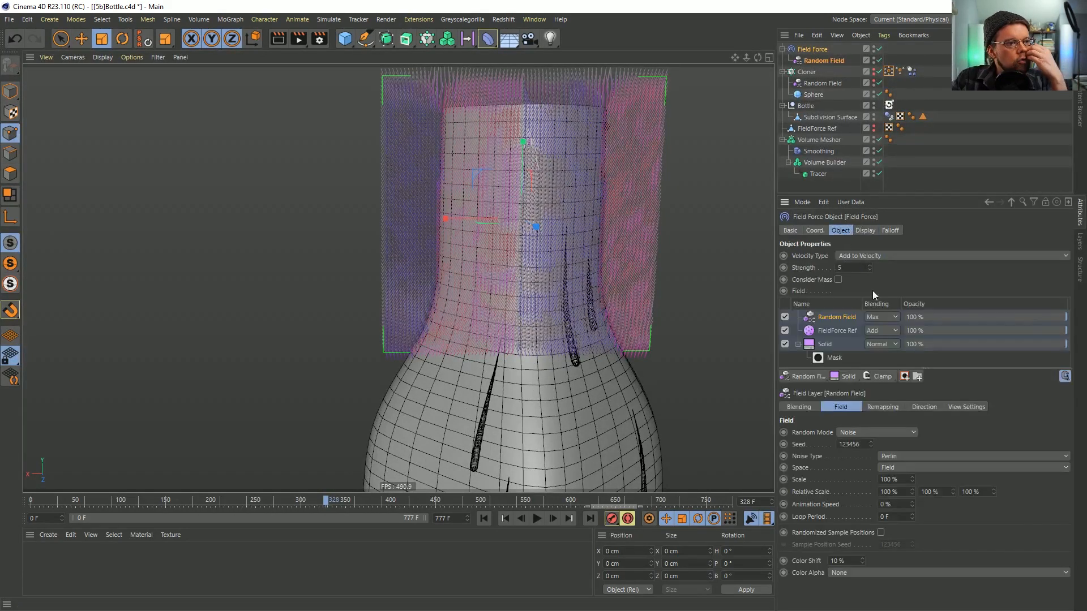
Set the Random Field layer's blending to Normal, its relative scale to 100 %, 1000 %, 100 % and its animation speed to 25 %
left_click(876, 320)
left_click(872, 321)
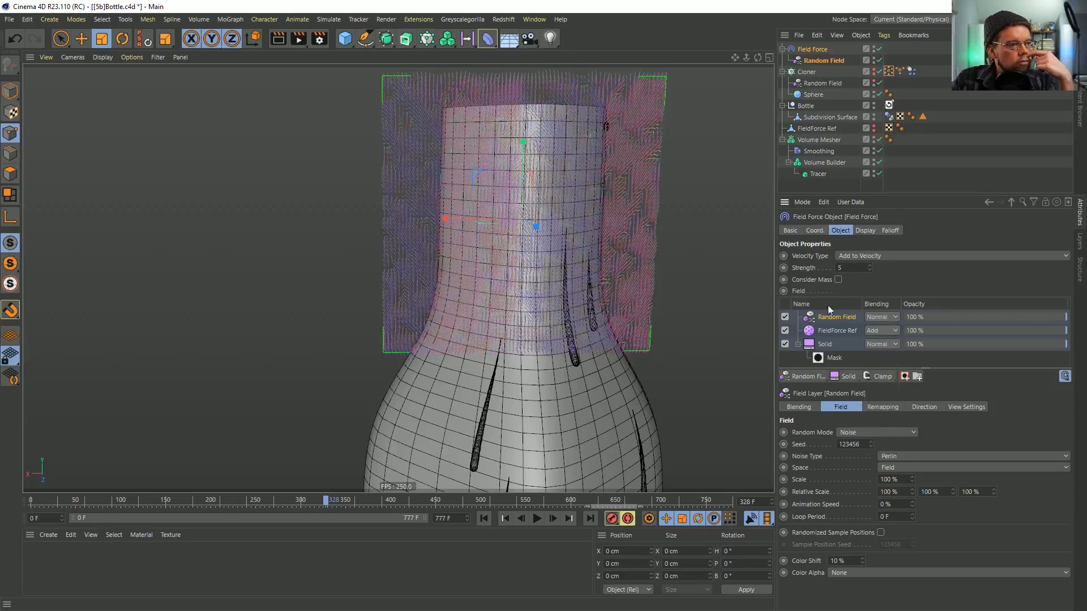
left_click(928, 492)
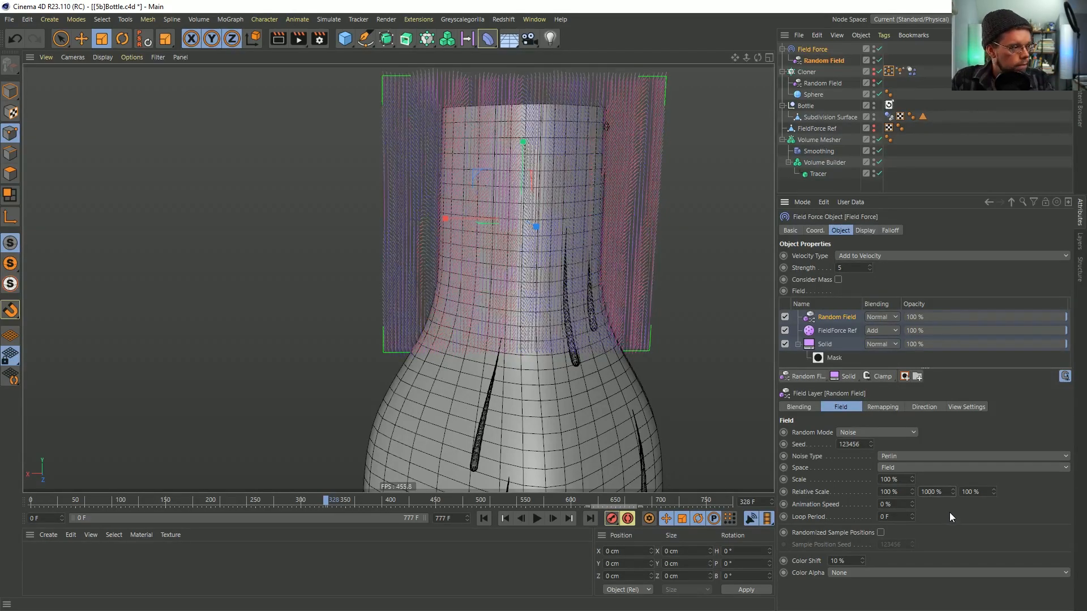
left_click(896, 505)
type("25")
key("Return")
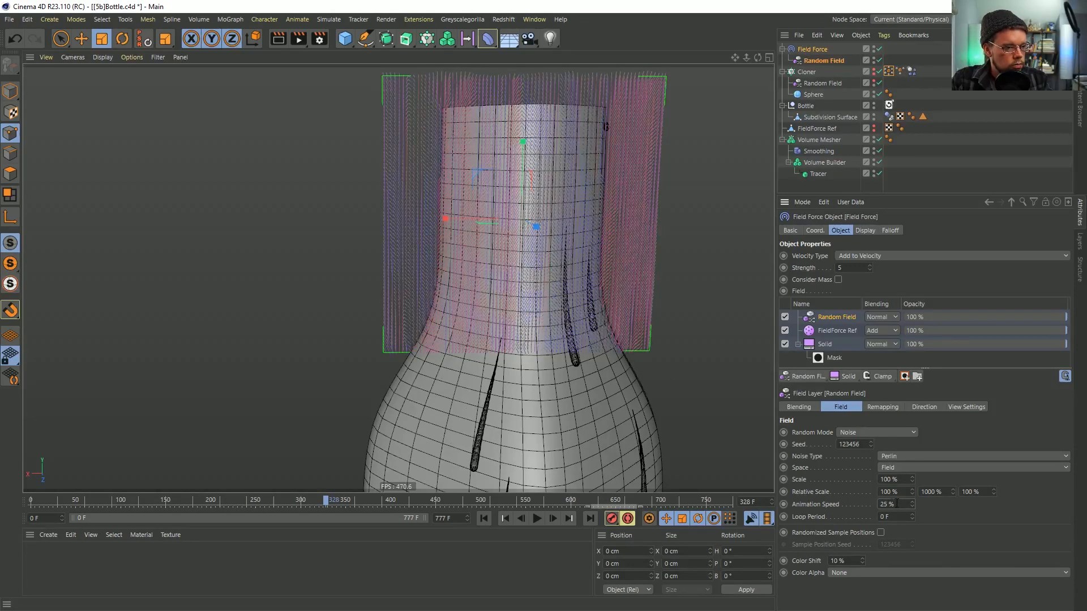
Move the Random Field layer into the mask of the Field Force's Solid layer
left_click_drag(445, 282, 502, 300, "alt")
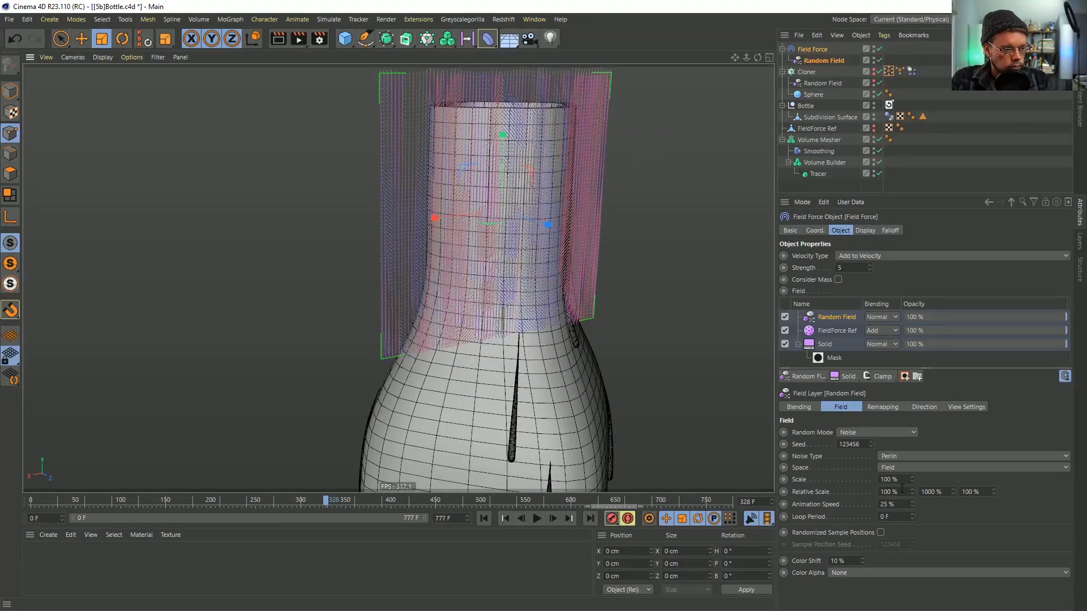
left_click_drag(501, 338, 535, 343, "alt")
right_click_drag(535, 343, 552, 365, "alt")
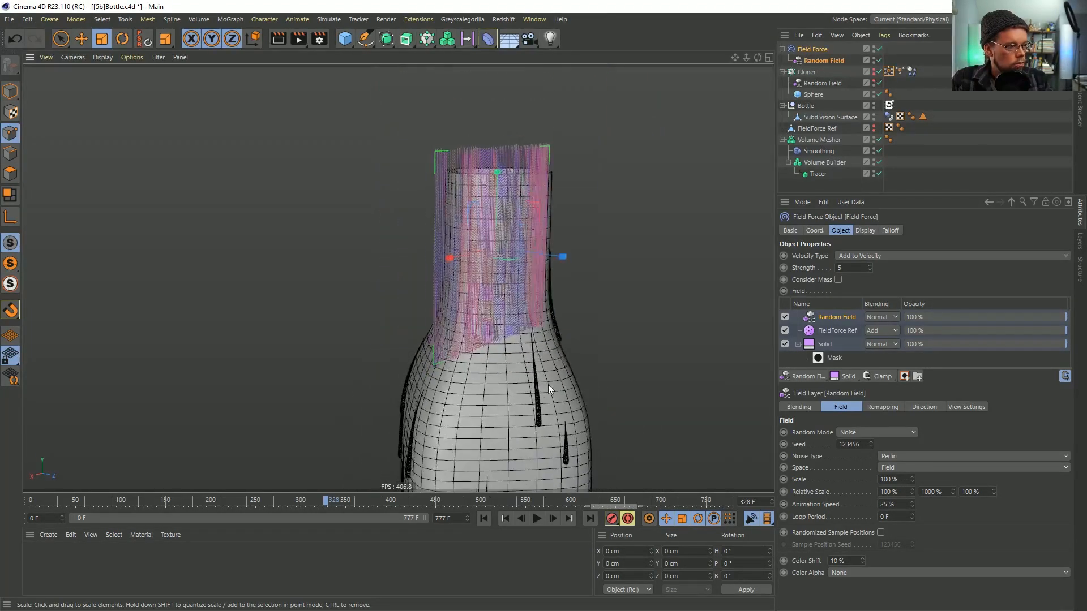
middle_click_drag(552, 365, 557, 271, "alt")
left_click_drag(838, 318, 839, 357)
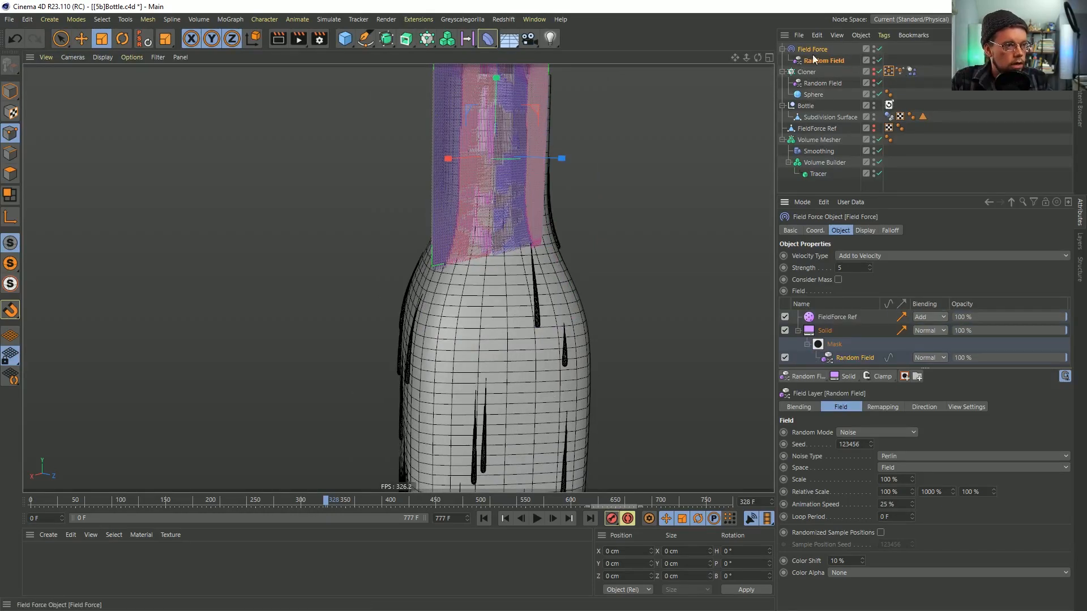
Turn off the Field Force's display box and bring the whole bottle into view
left_click(881, 231)
left_click(871, 231)
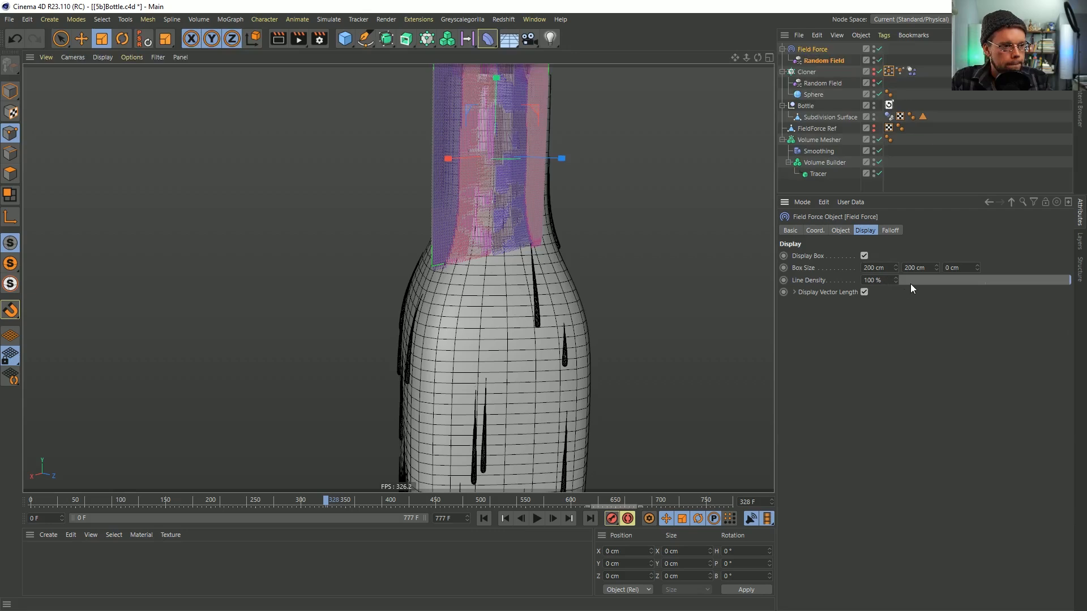
left_click(862, 254)
middle_click_drag(635, 330, 561, 263, "alt")
scroll(561, 263, "down", 4)
left_click_drag(559, 265, 510, 340, "alt")
Play the simulation from the start with the Volume Builder, Smoothing and Volume Mesher disabled and the Cloner enabled
left_click(485, 518)
left_click(537, 519)
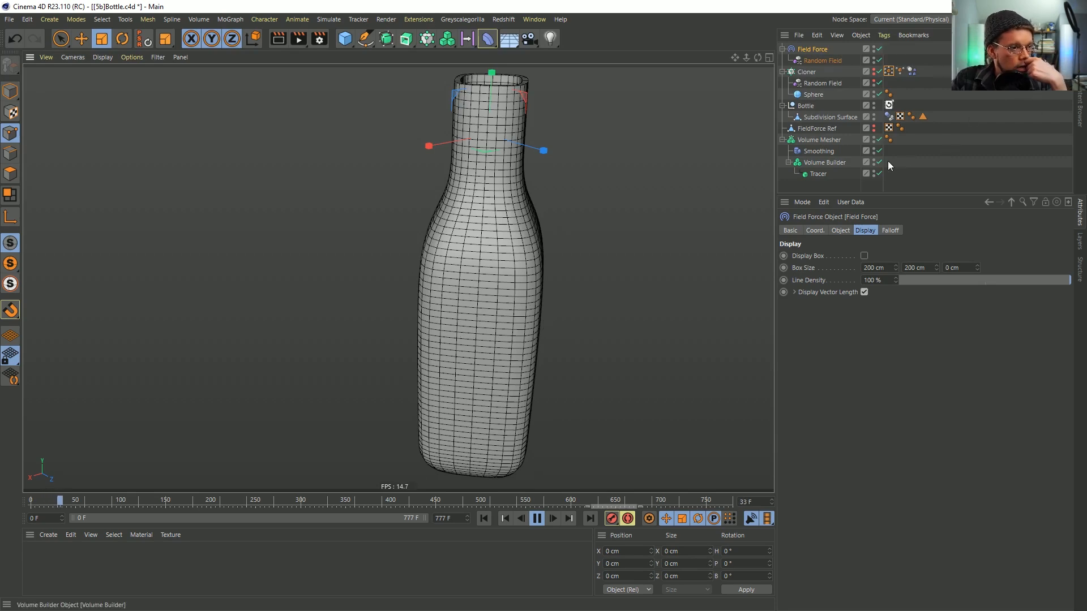
left_click(878, 162)
left_click(879, 151)
left_click(879, 140)
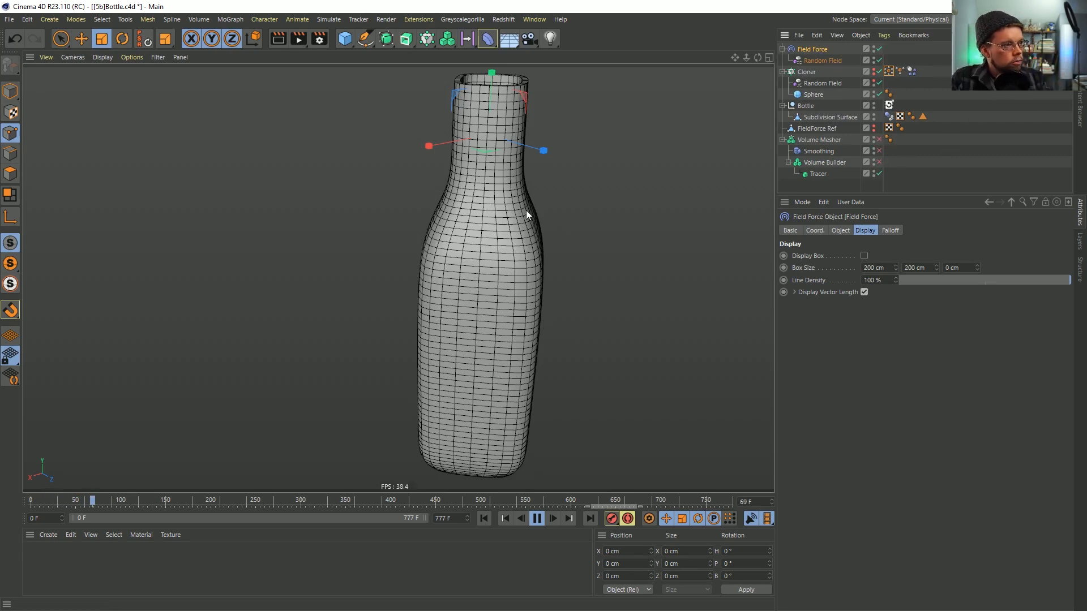
left_click(878, 72)
mouse_move(572, 310)
left_mouse_down("alt")
mouse_move(617, 306)
mouse_move(562, 300)
left_mouse_up("alt")
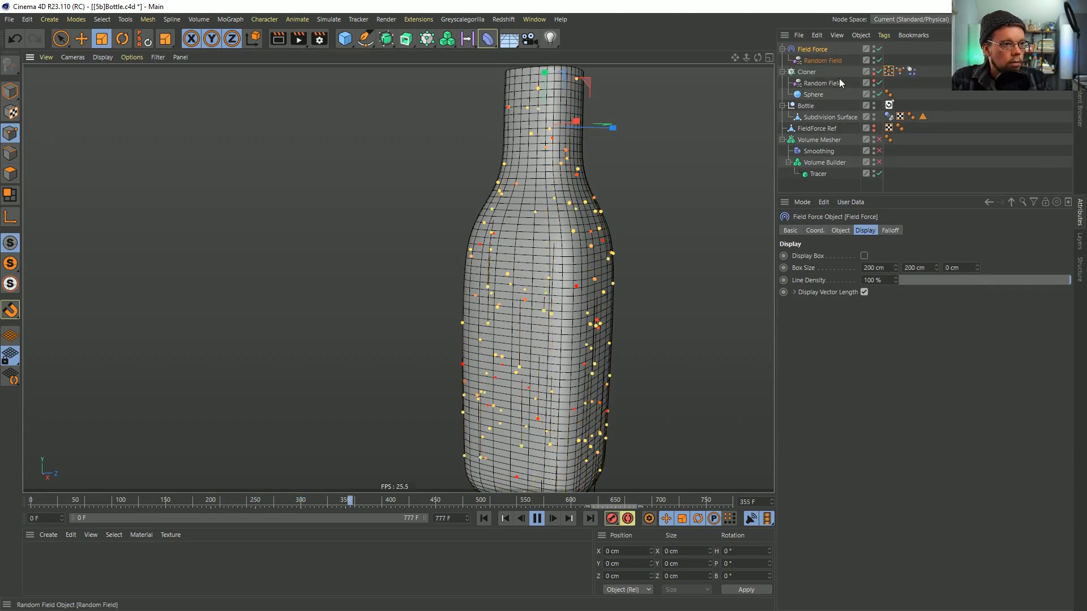
Enable the value channel of the Random Field layer inside the Solid's mask and replay the simulation from the start
left_click(830, 61)
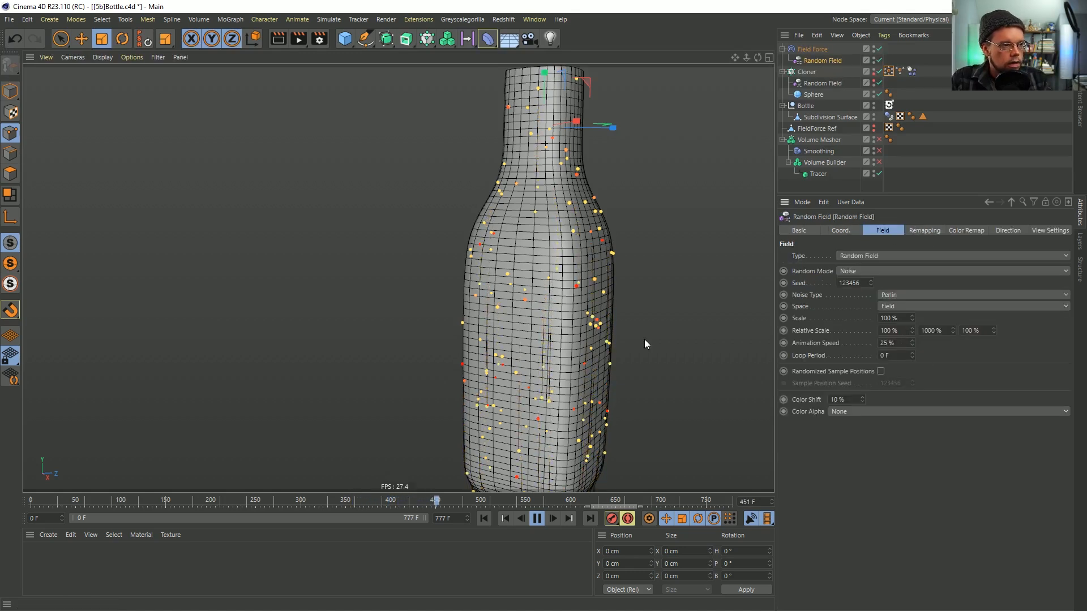
left_click(812, 49)
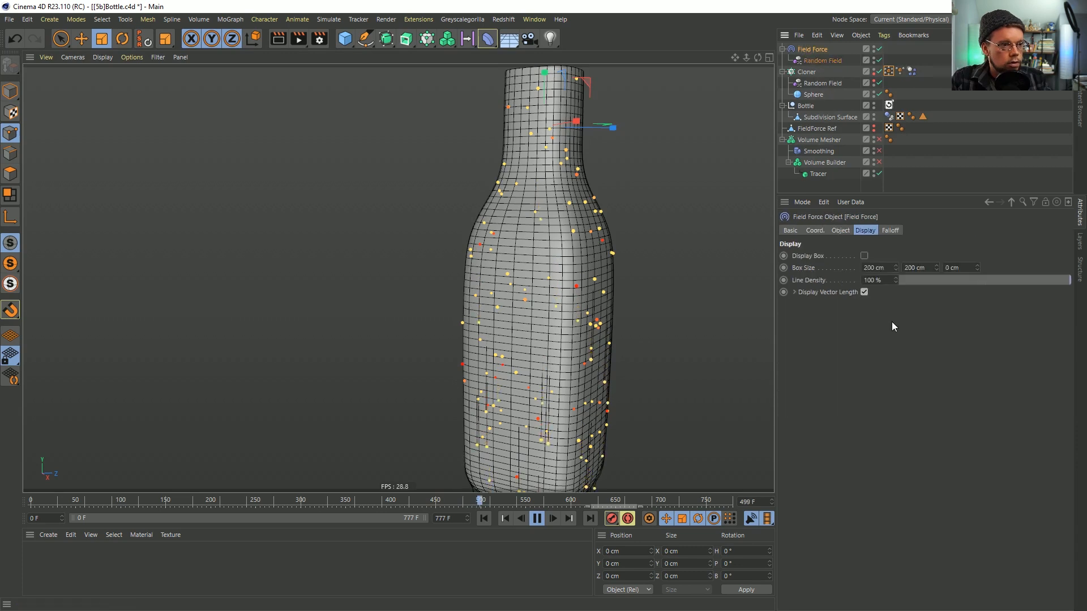
left_click(841, 230)
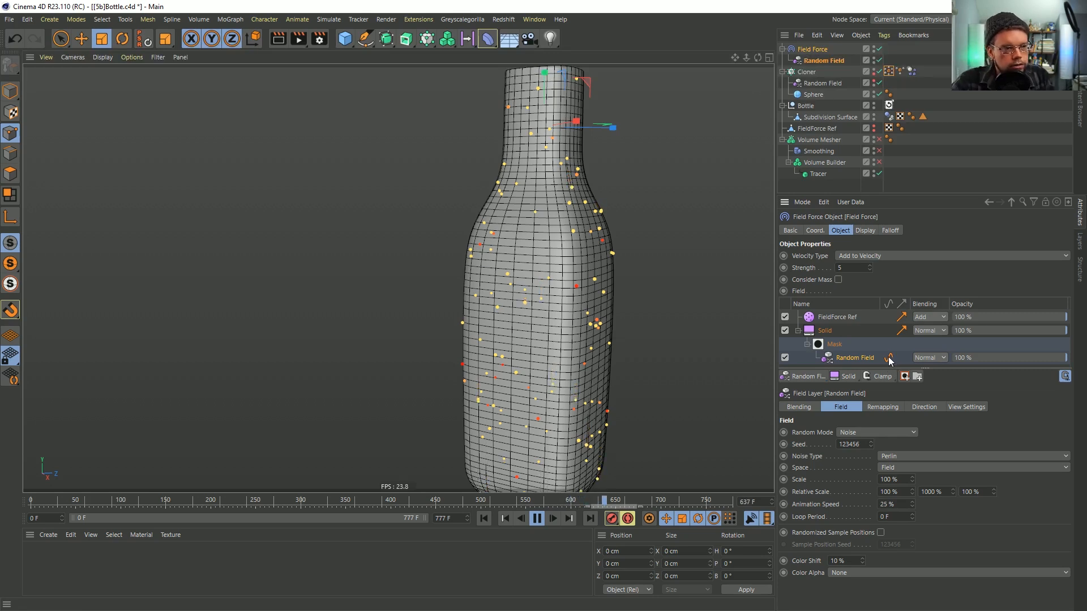
left_click(484, 519)
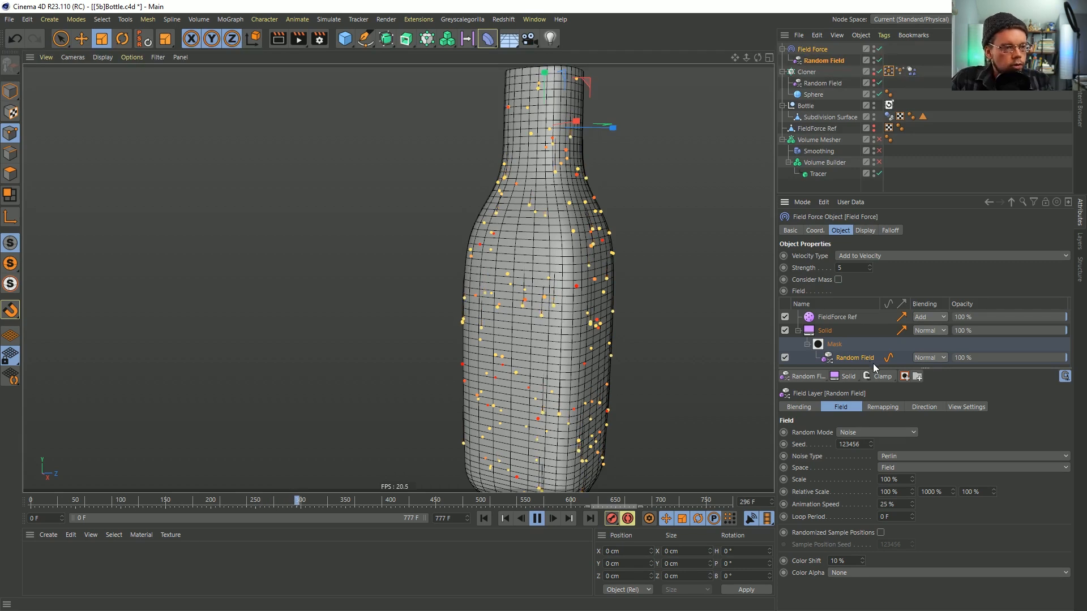
Enlarge the Field Force's field list and add a Curve modifier above the Random Field inside the Solid's mask
left_click_drag(895, 368, 887, 457)
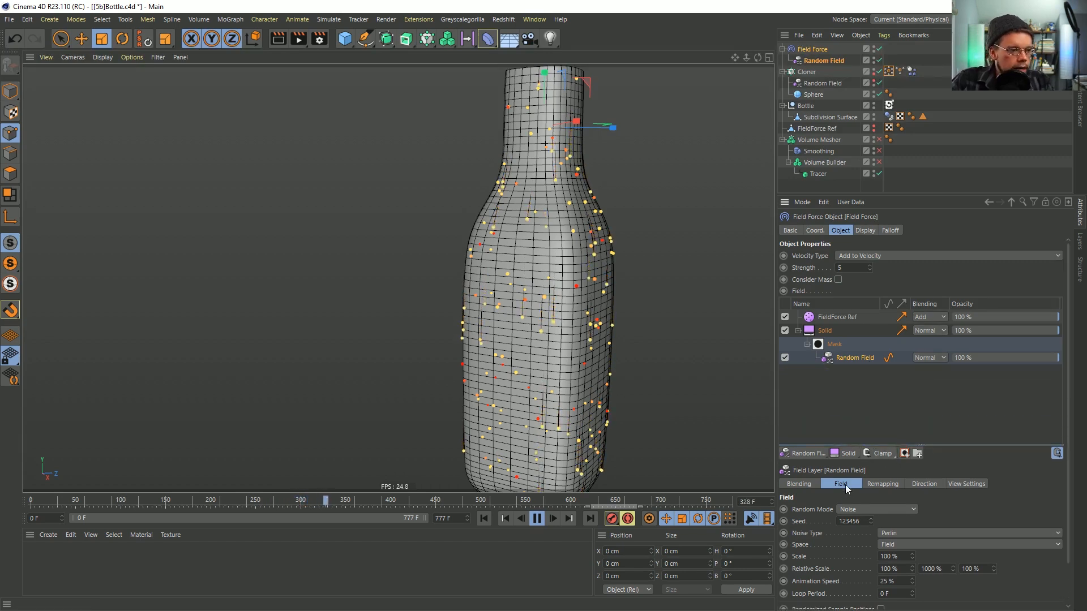
left_click(887, 457)
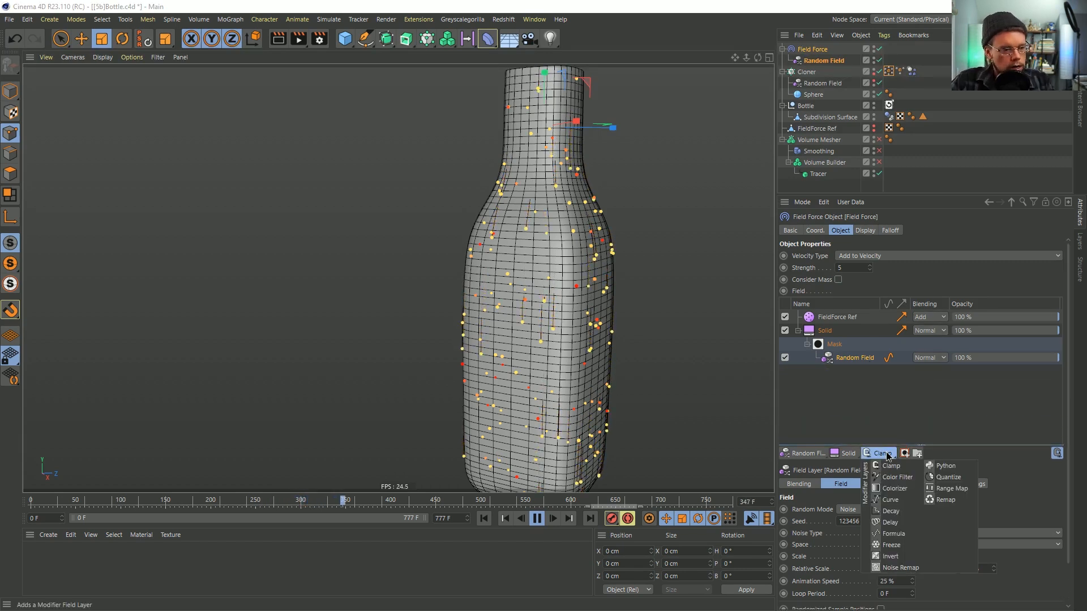
left_click(890, 500)
left_click_drag(821, 349, 831, 358)
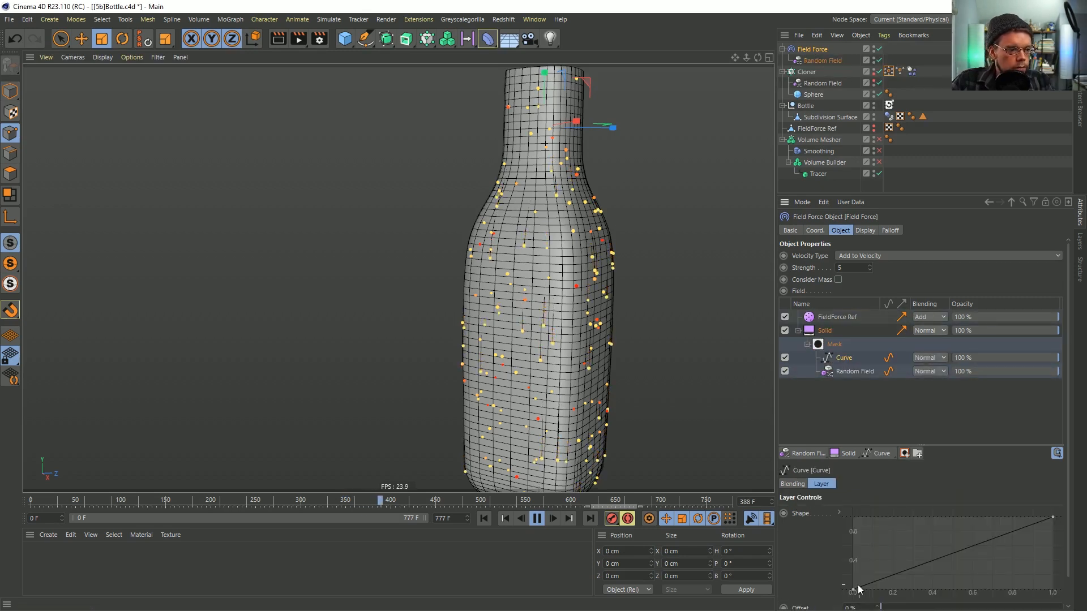
Reshape the mask's Curve so it rises from zero at about 0.3 to full value at about 0.7
left_click_drag(860, 590, 978, 598)
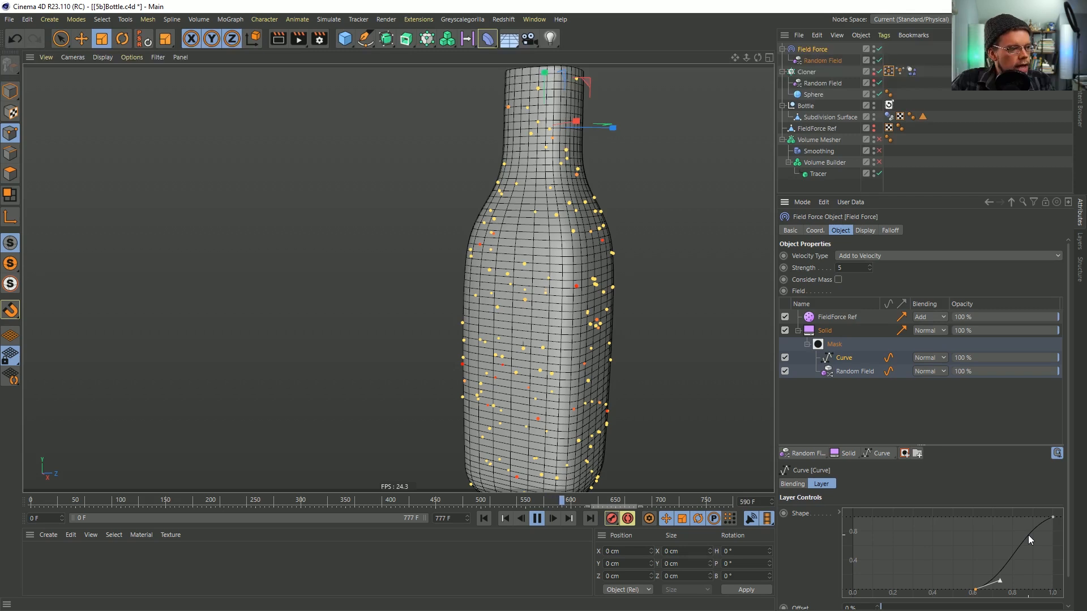
left_click_drag(976, 591, 914, 595)
left_click_drag(1054, 519, 994, 519)
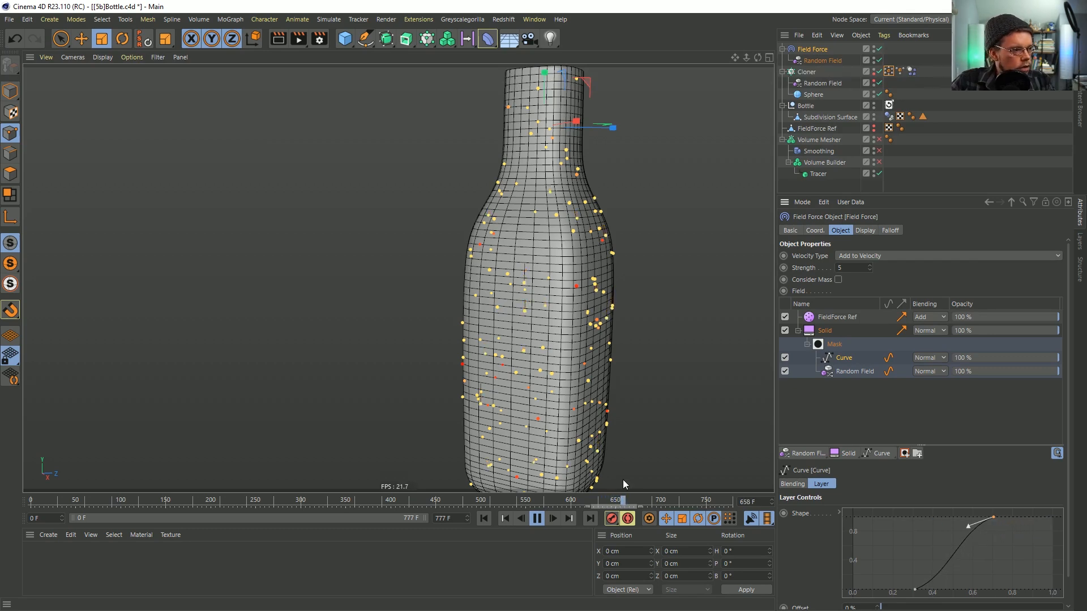
Check the droplets' motion along the bottle, and re-enable the Volume Mesher, Smoothing and Volume Builder
left_click_drag(572, 302, 475, 270, "alt")
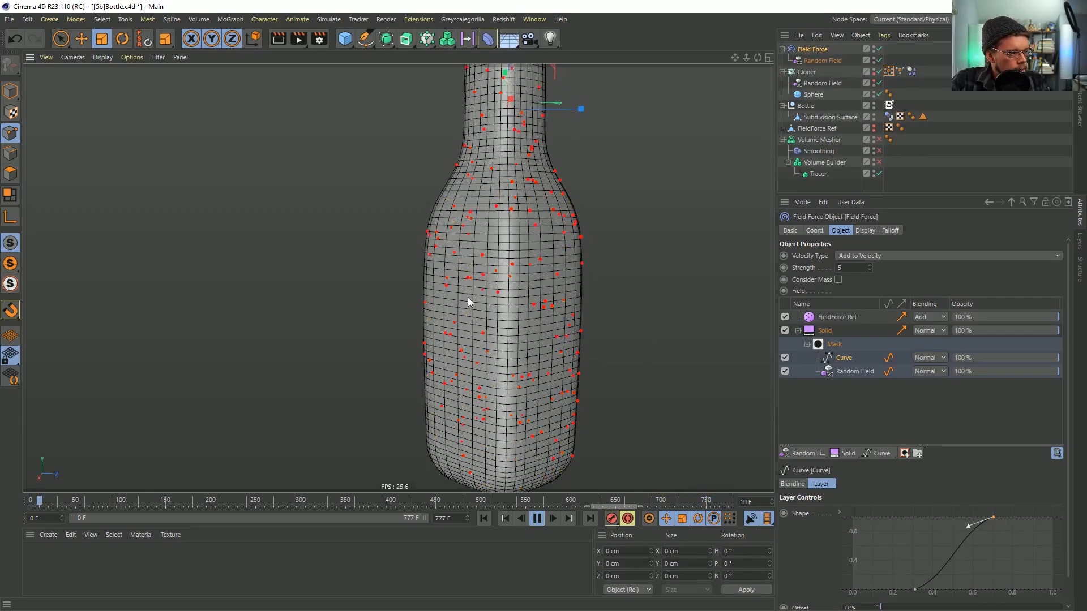
middle_click_drag(558, 225, 551, 266, "alt")
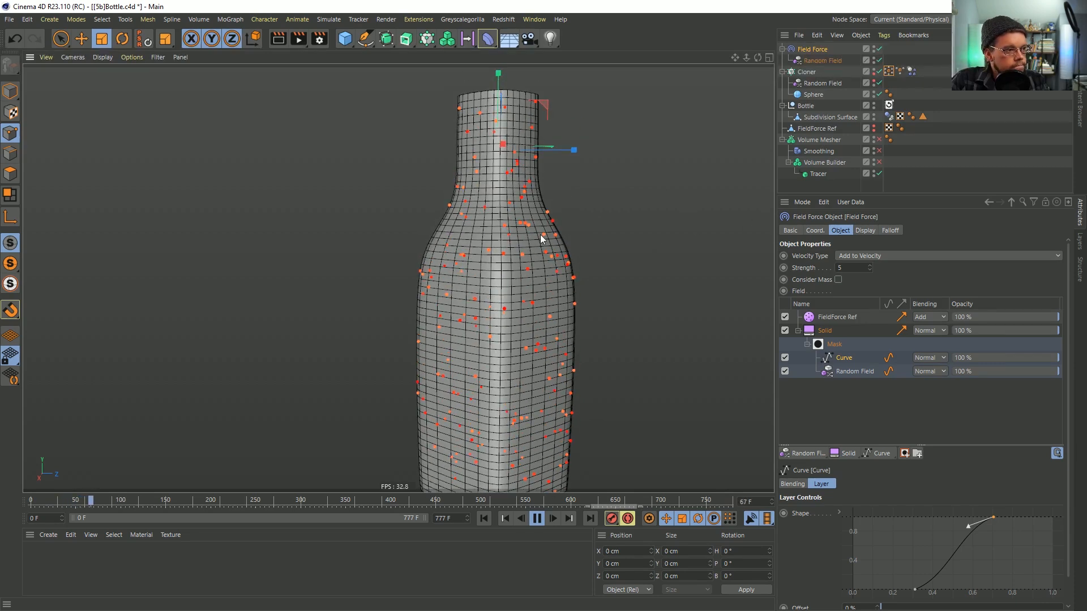
middle_click_drag(514, 307, 497, 272, "alt")
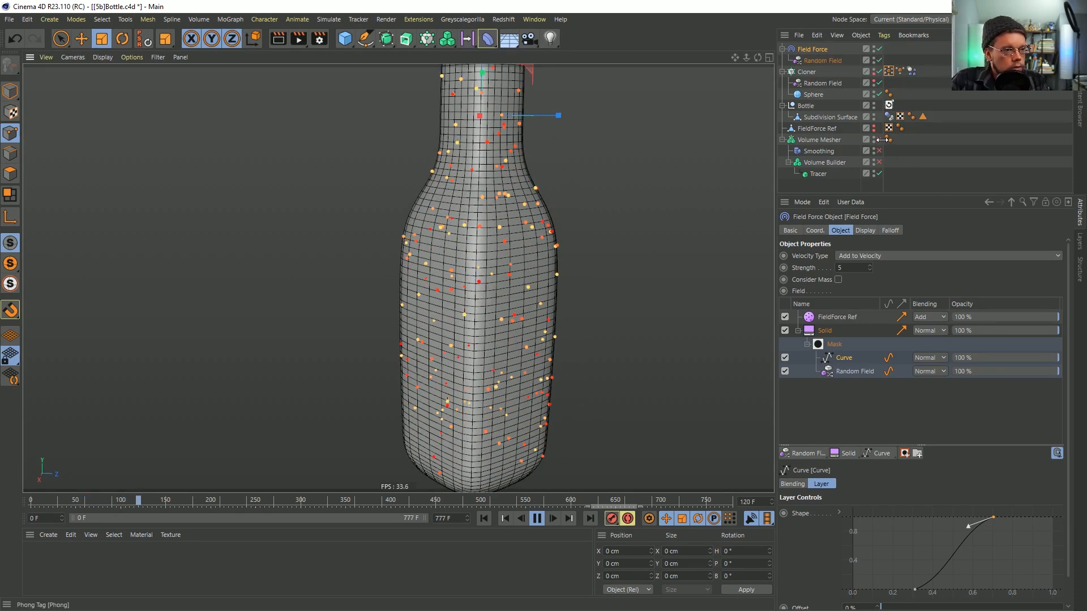
left_click_drag(879, 140, 879, 163)
left_click(915, 162)
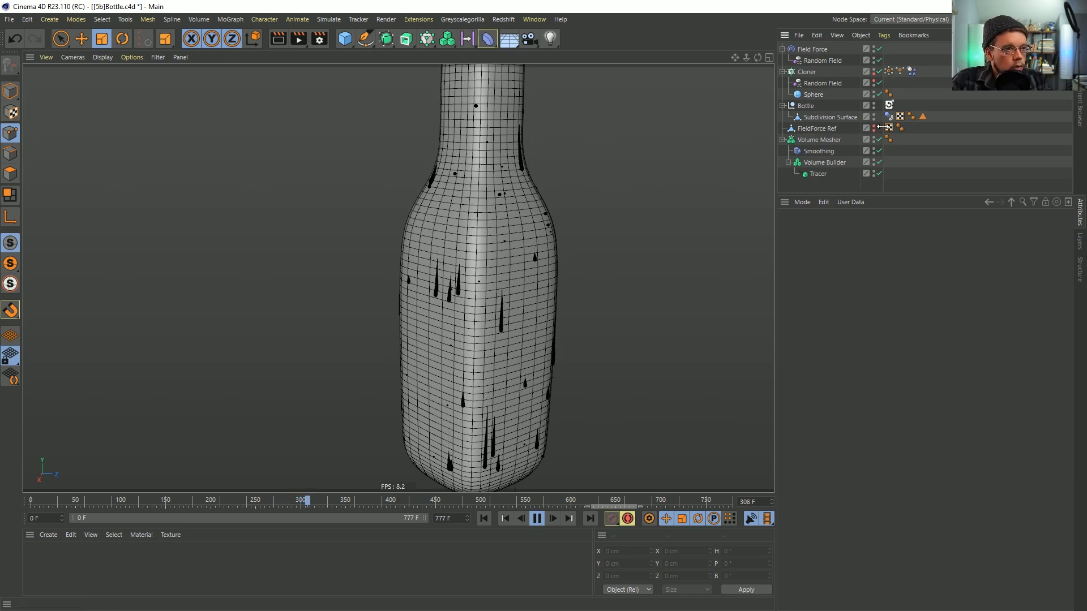
Steepen the Field Force's mask Curve to rise between about 0.35 and 0.5, and restart the simulation
left_click(812, 49)
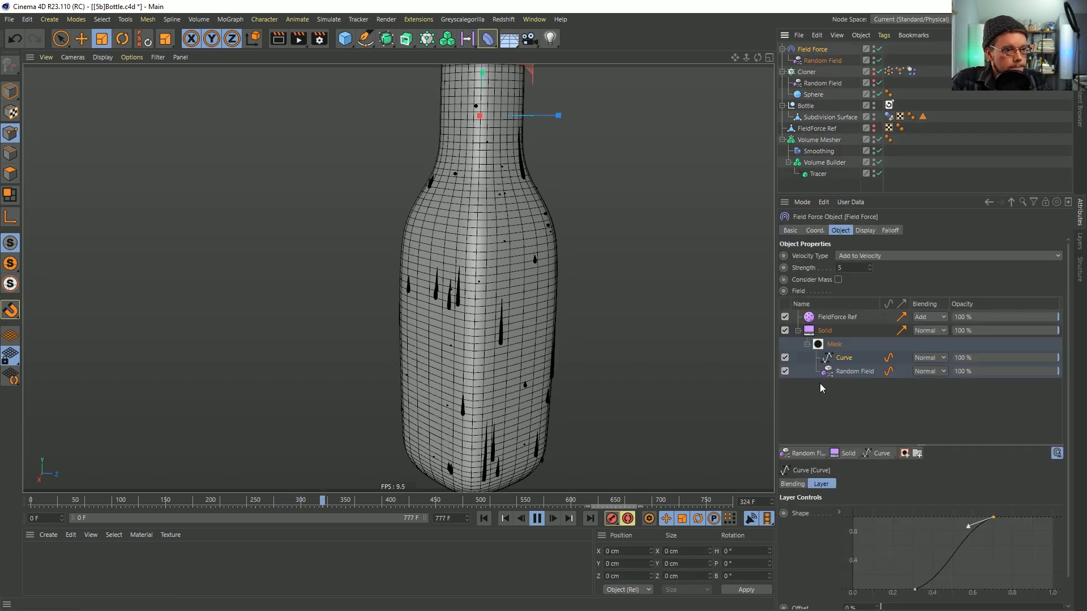
left_click_drag(994, 517, 955, 515)
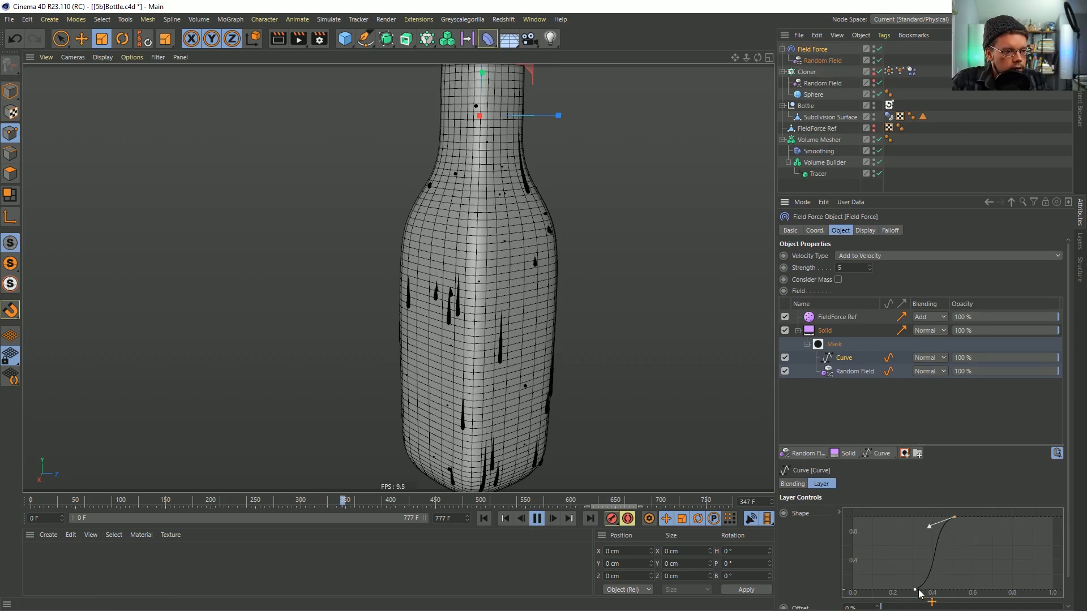
left_click_drag(915, 591, 923, 589)
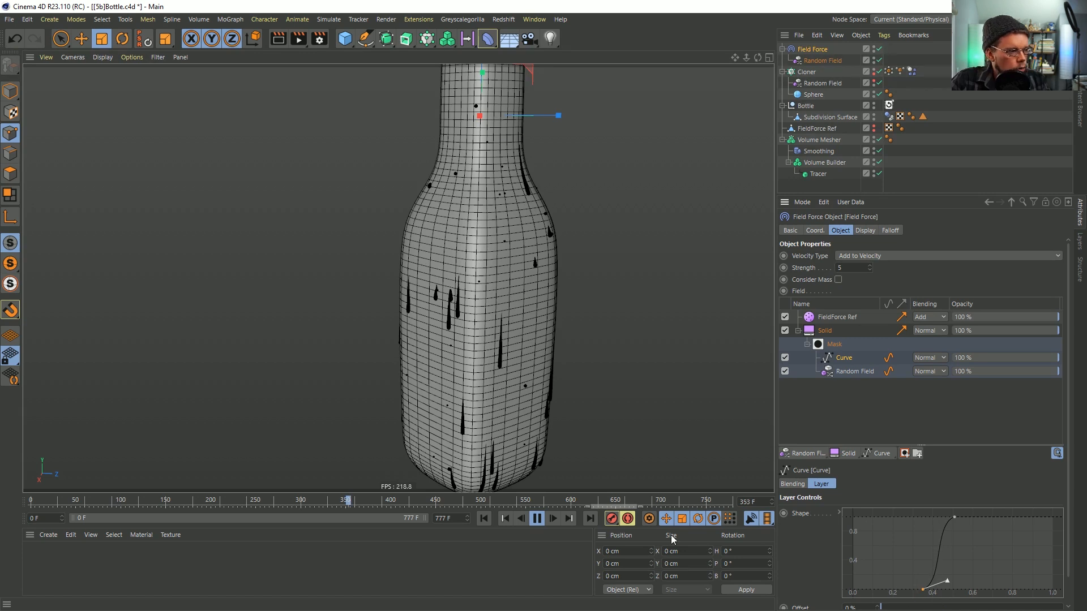
left_click(485, 518)
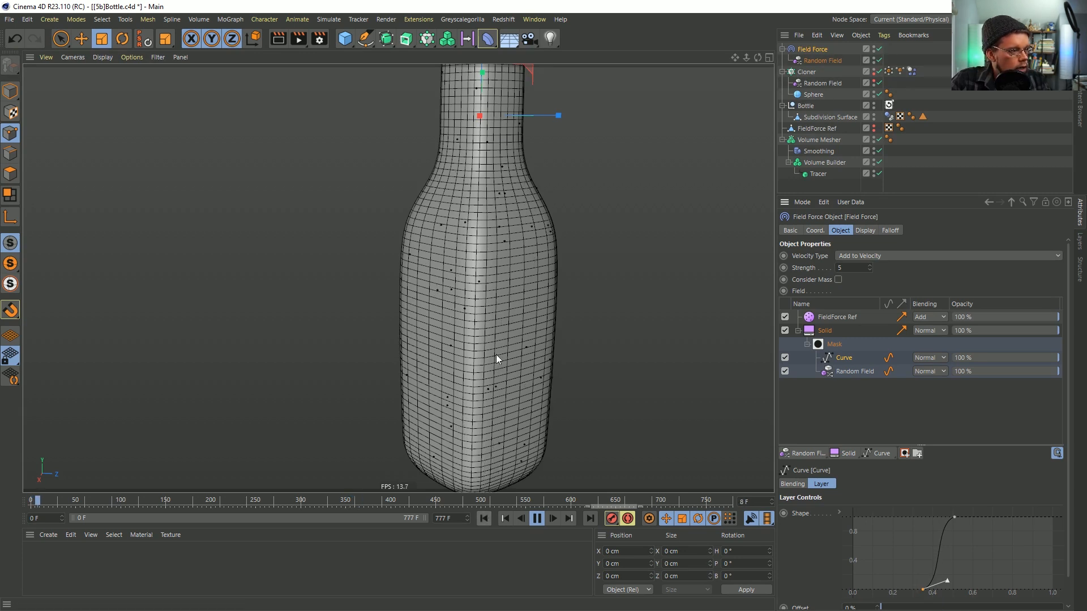
Set the Solid layer's direction to 0, -5, 0 and replay the simulation from the start
left_click(855, 372)
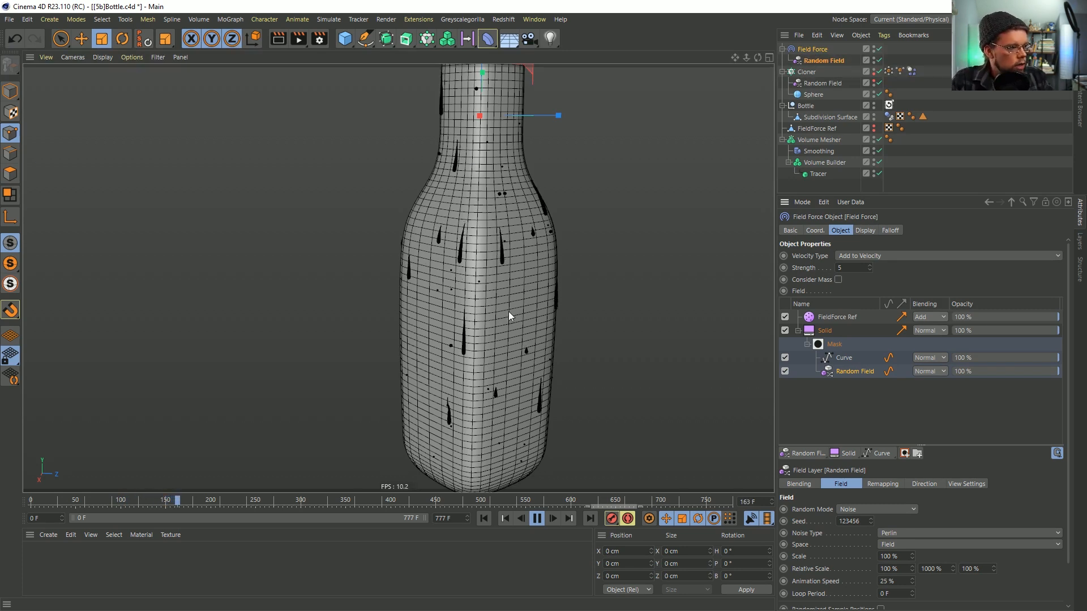
left_click(821, 331)
left_click(869, 528)
type("5")
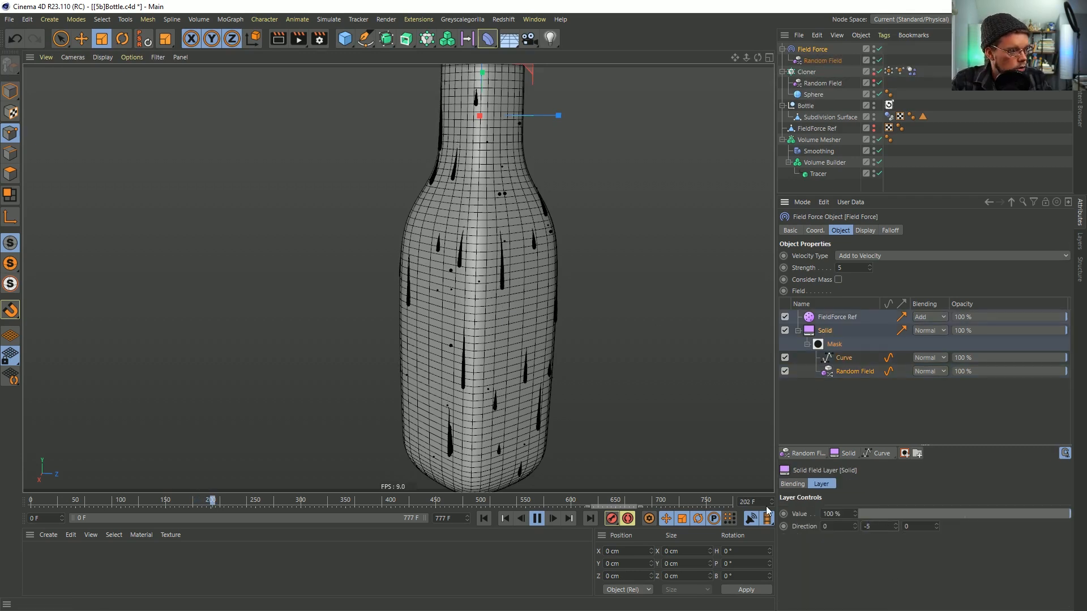
left_click(484, 519)
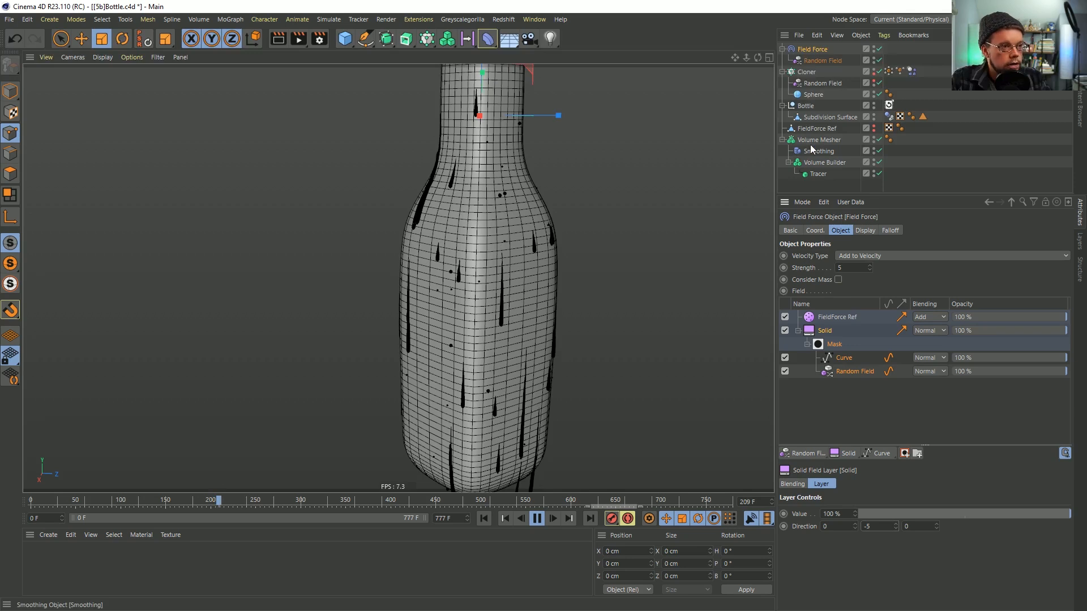
Set the Tracer's From End limit amount to 33
left_click(818, 175)
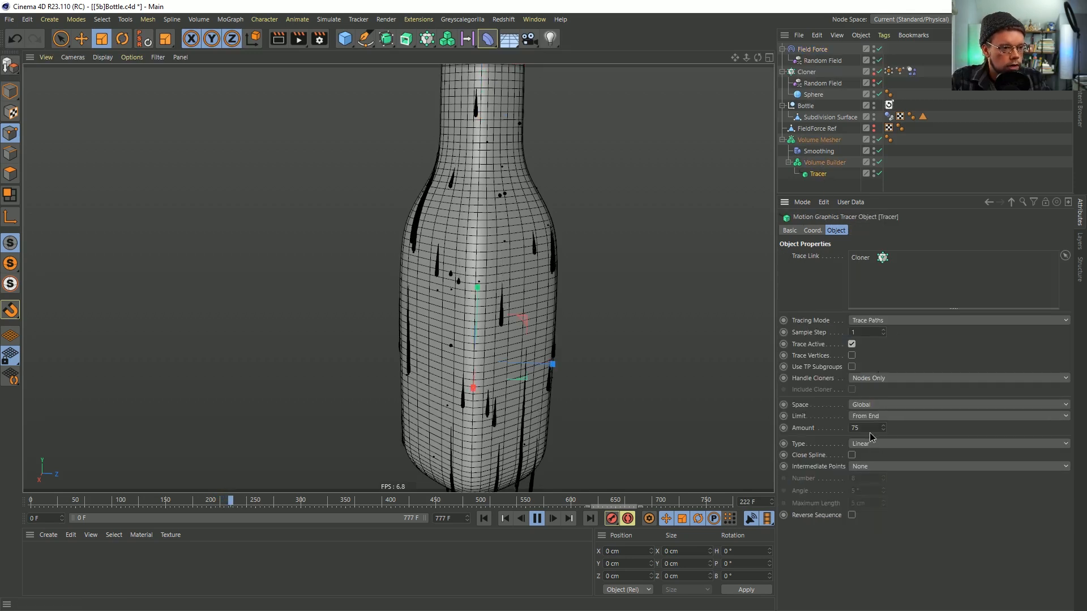
left_click_drag(829, 428, 822, 428)
type("33")
key("Return")
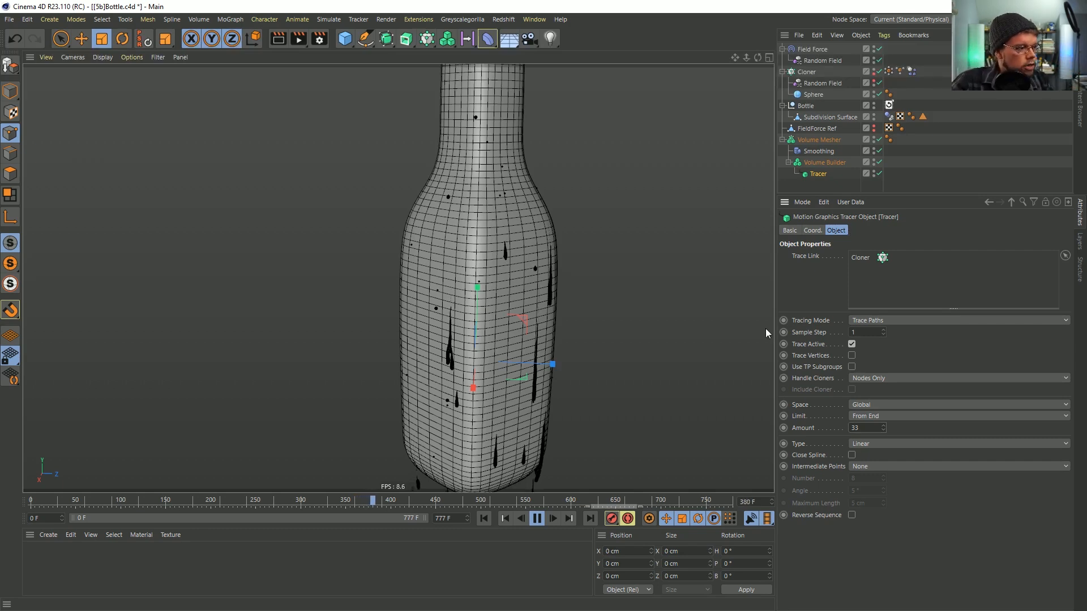
Pause the simulation and examine the droplet trails on the bottle up close and from several angles
left_click(536, 519)
scroll(465, 362, "up", 10)
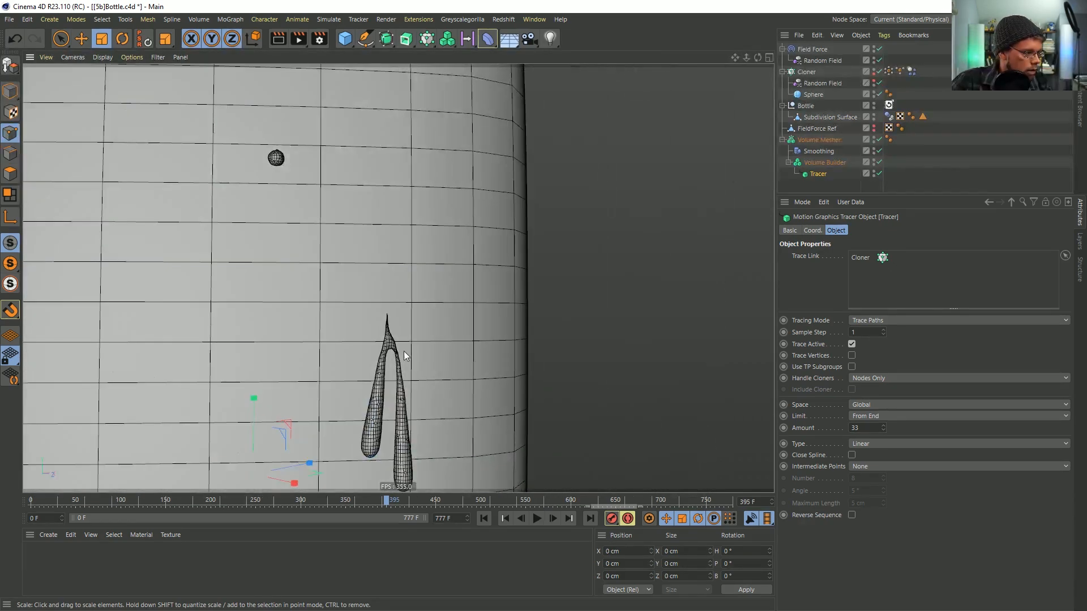
scroll(405, 355, "down", 10)
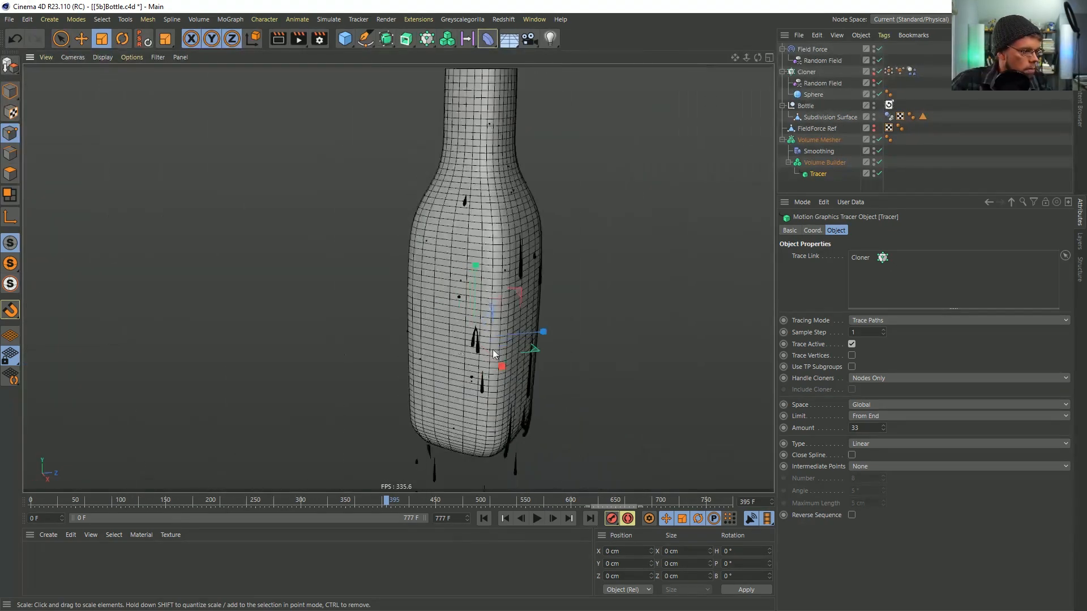
left_click_drag(492, 348, 561, 340, "alt")
middle_click_drag(561, 339, 461, 339, "alt")
left_click_drag(461, 339, 490, 344, "alt")
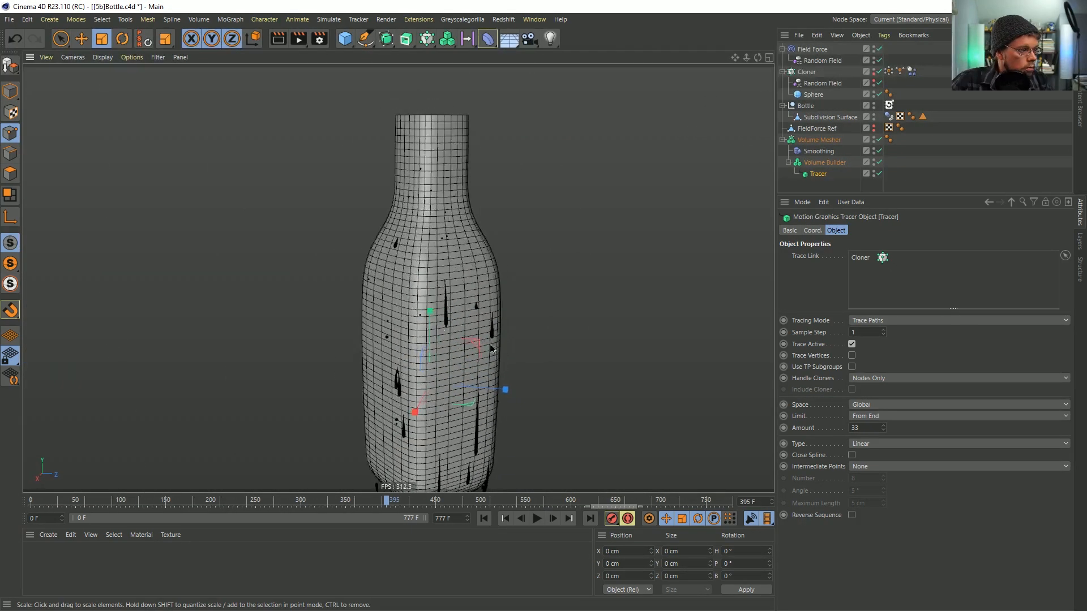
Resume the simulation and pause it at about frame 472 to examine the trails over the full bottle
middle_click_drag(491, 345, 468, 274, "alt")
left_click_drag(467, 274, 449, 280, "alt")
middle_click_drag(442, 267, 437, 297, "alt")
left_click_drag(428, 285, 426, 303, "alt")
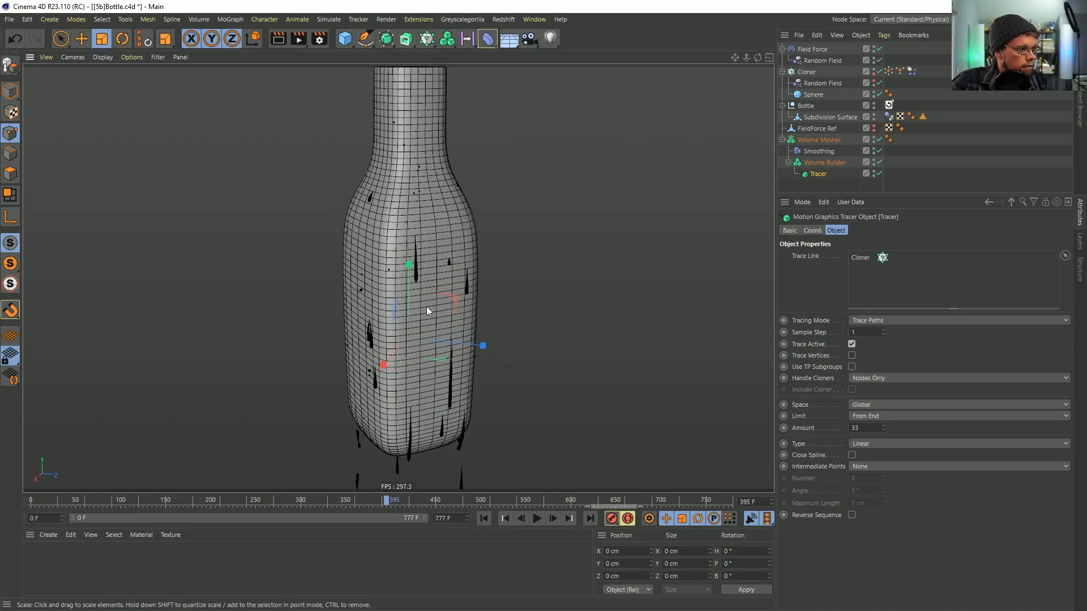
middle_click_drag(426, 304, 422, 328, "alt")
left_click(537, 518)
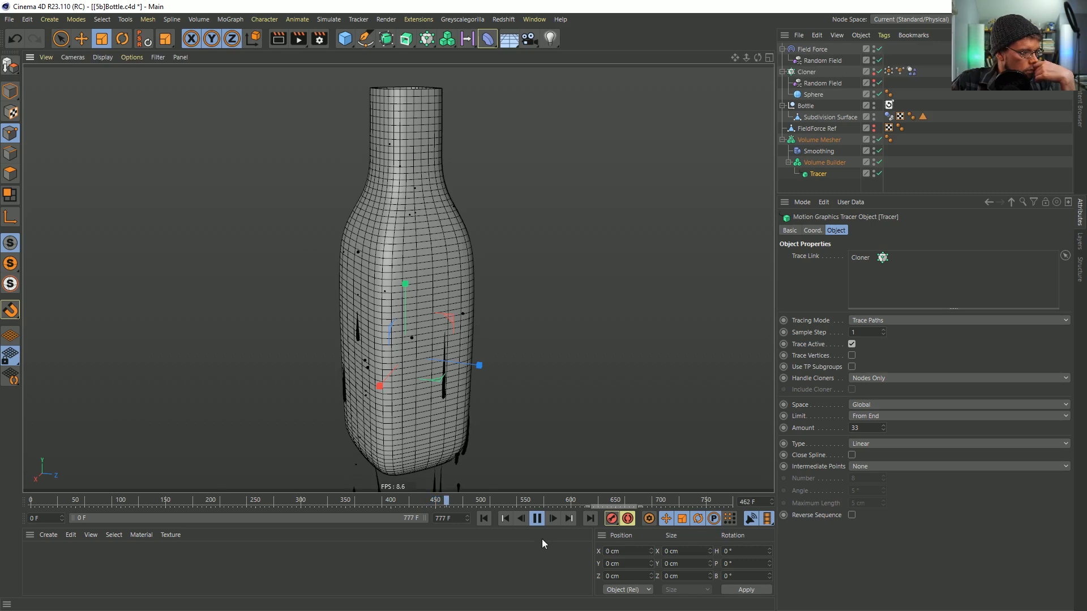
left_click(536, 518)
Disable the Volume Mesher, Smoothing and Volume Builder, rewind the timeline, and set the Cloner's count to 1111
left_click_drag(875, 163, 882, 136)
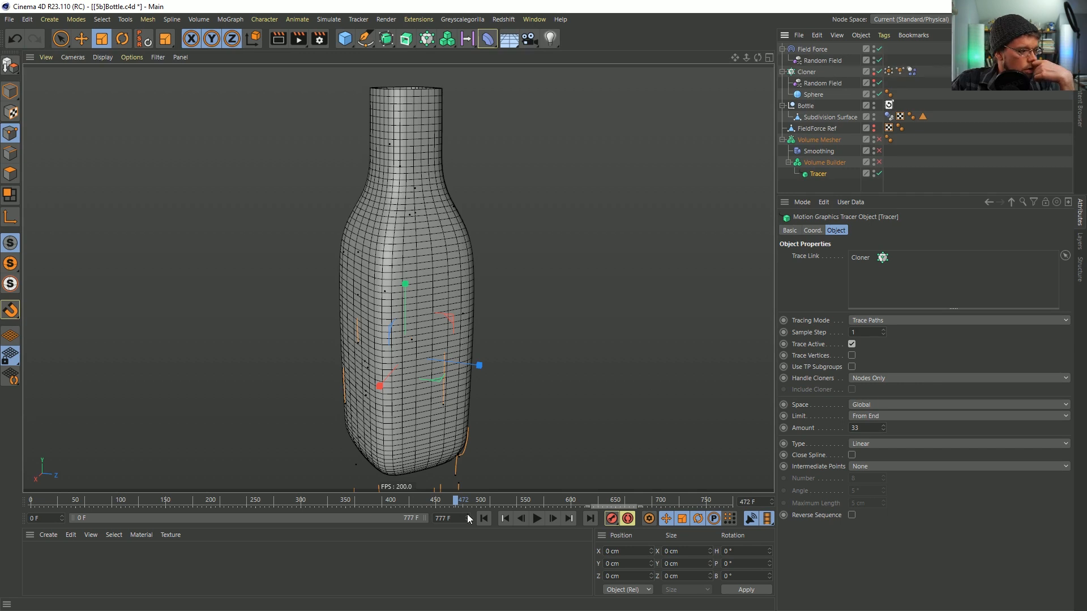
left_click(484, 519)
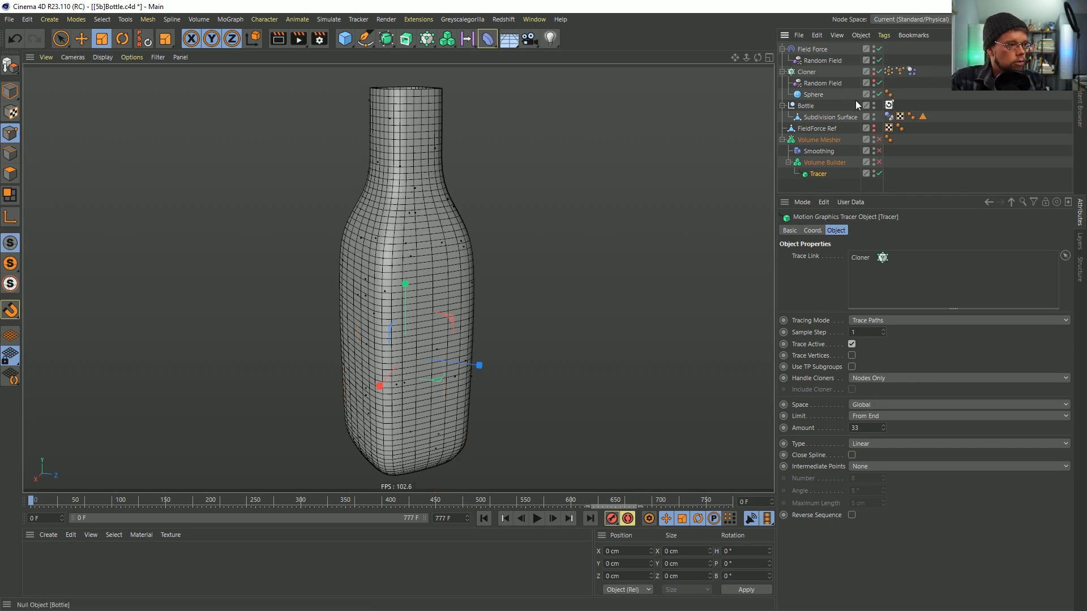
left_click(810, 71)
double_click(822, 422)
type("1111")
Play the simulation to about frame 254 with the viewport display set to Gouraud Shading without wireframe lines
left_click(537, 519)
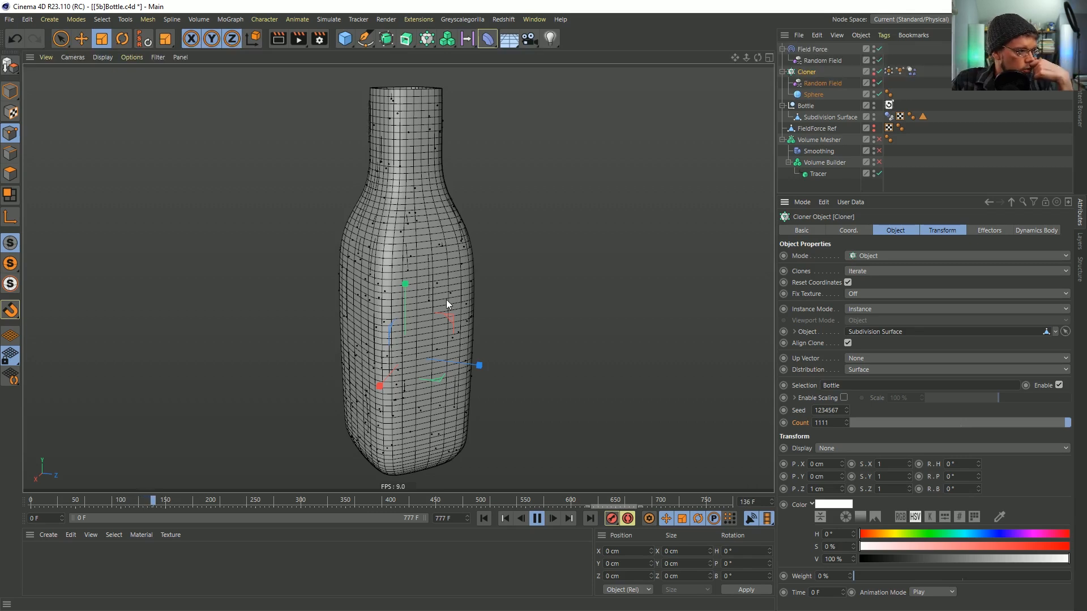
key("n")
key("a")
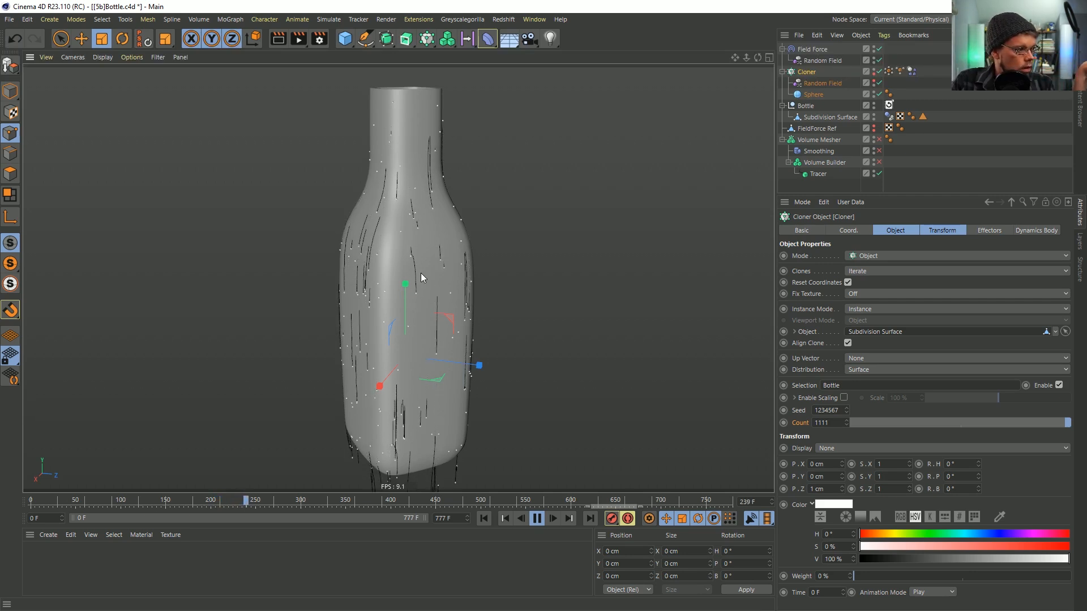
left_click(537, 518)
Re-enable the Volume Mesher, Smoothing and Volume Builder to mesh the droplet trails
left_click(880, 139)
left_click(879, 151)
left_click(879, 162)
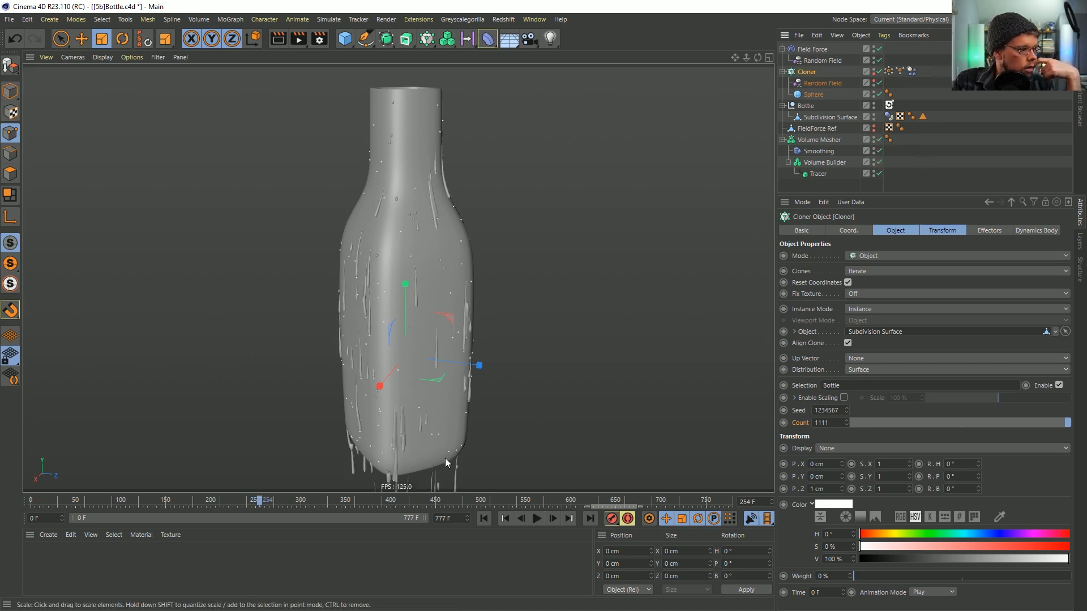
Examine the meshed droplets and trails from several angles, including those hanging below the bottle's base
scroll(402, 452, "up", 6)
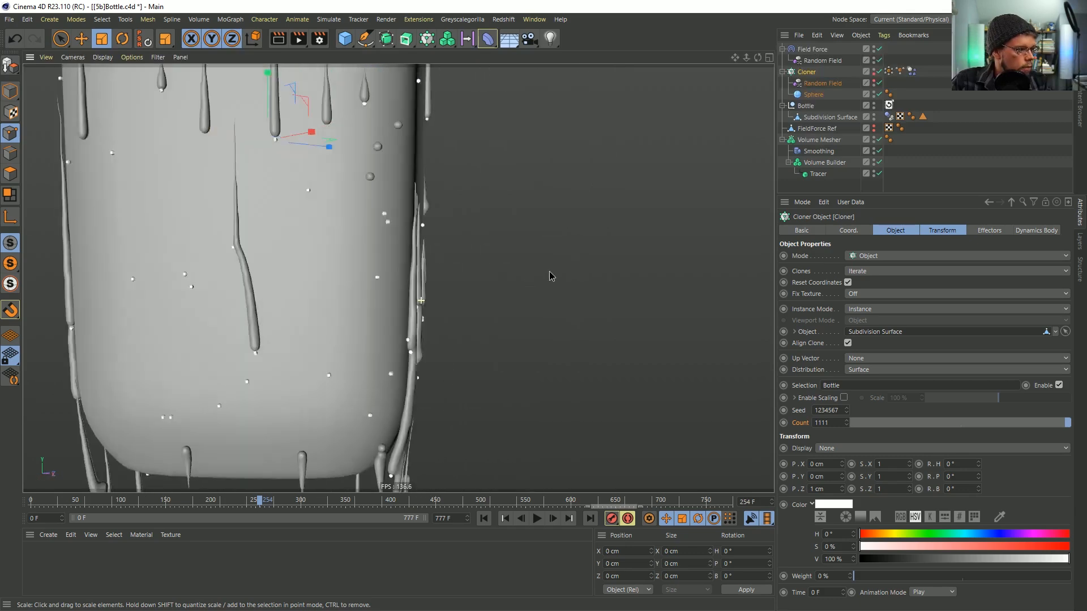
left_click_drag(549, 272, 454, 270, "alt")
scroll(453, 274, "down", 3)
middle_click_drag(450, 283, 417, 368, "alt")
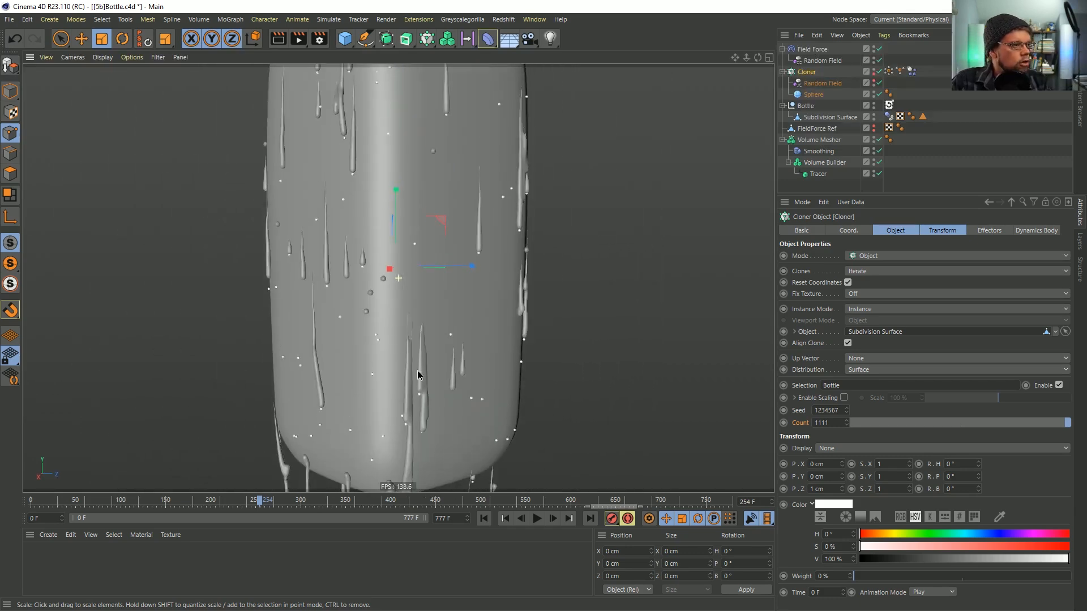
left_click_drag(417, 368, 472, 343, "alt")
scroll(445, 330, "down", 4)
middle_click_drag(417, 302, 415, 386, "alt")
left_click_drag(400, 297, 437, 252, "alt")
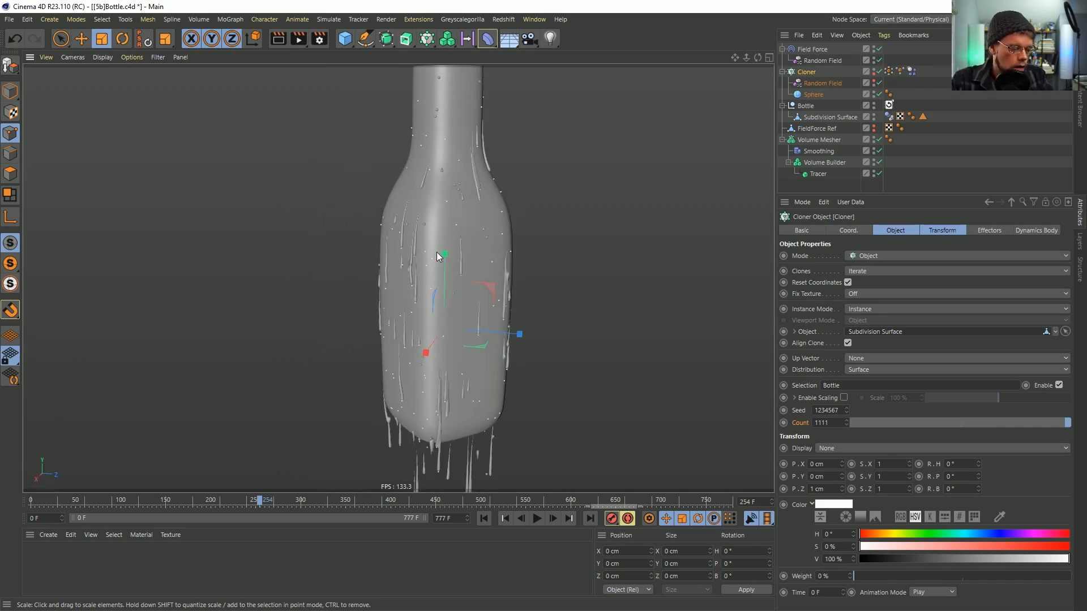
mouse_move(408, 306)
left_mouse_down("alt")
mouse_move(470, 305)
mouse_move(423, 298)
left_mouse_up("alt")
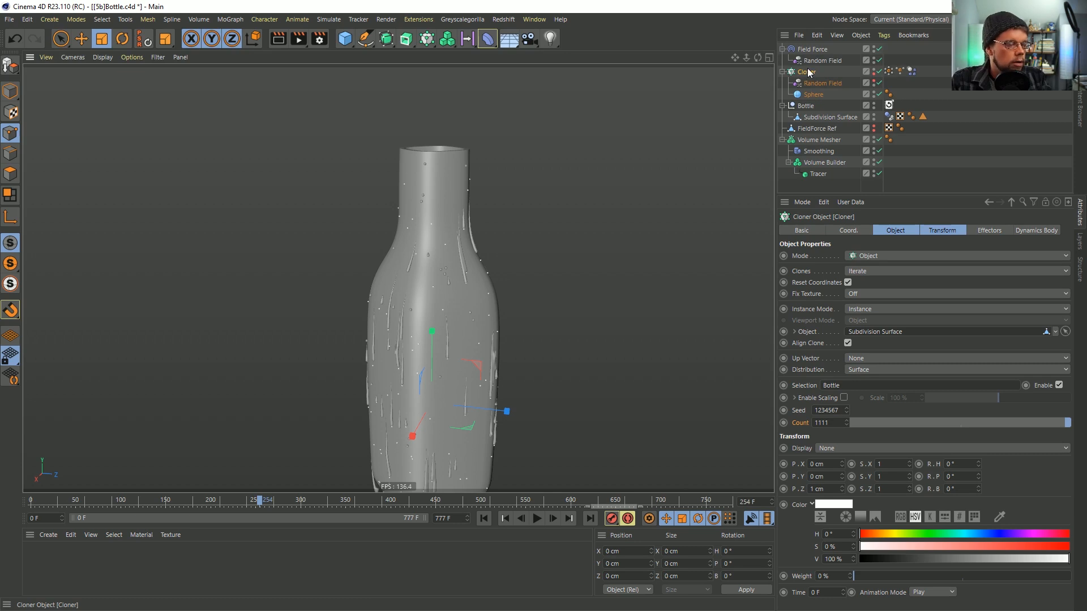
left_click_drag(518, 205, 460, 209, "alt")
middle_click_drag(402, 167, 431, 223, "alt")
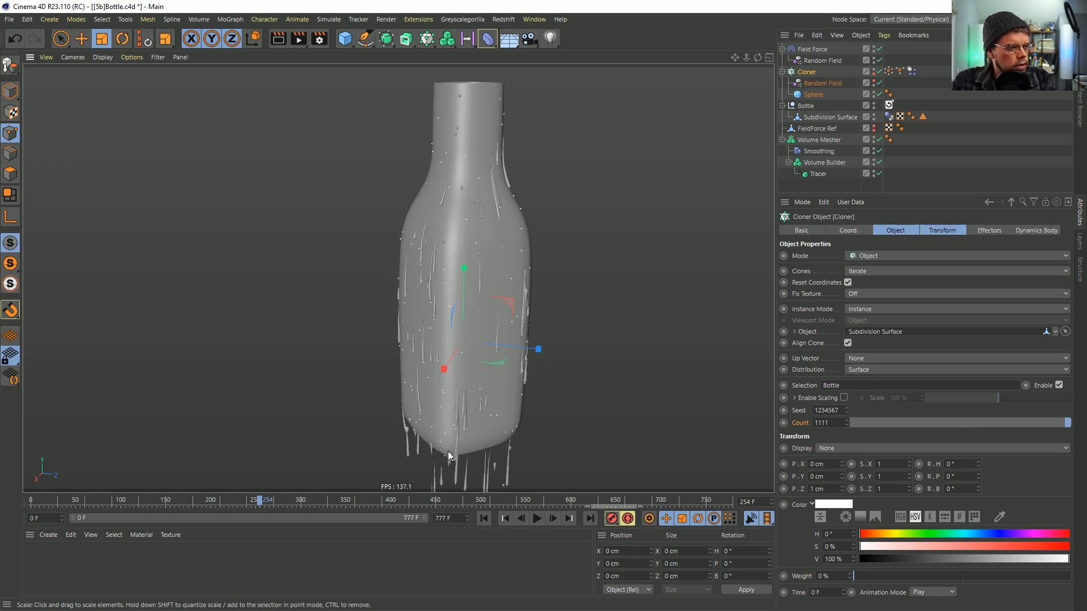
left_click_drag(505, 429, 485, 357, "alt")
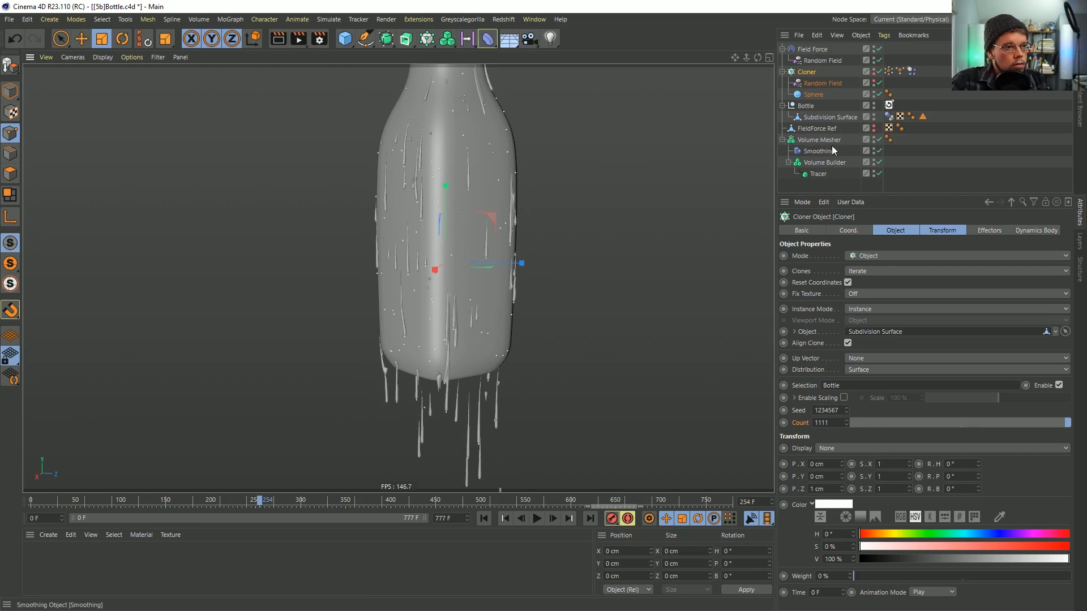
Add a cube and move it down so it covers the trails hanging beneath the bottle
left_click_drag(339, 42, 426, 70)
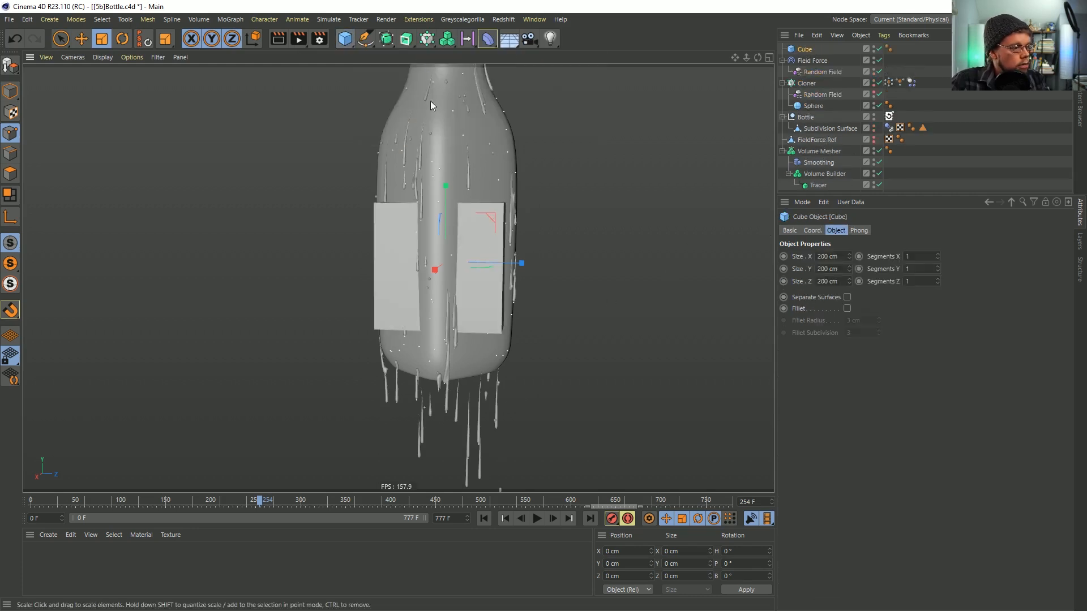
key("e")
left_click_drag(450, 195, 239, 345)
key("t")
key("e")
left_click_drag(449, 362, 465, 389)
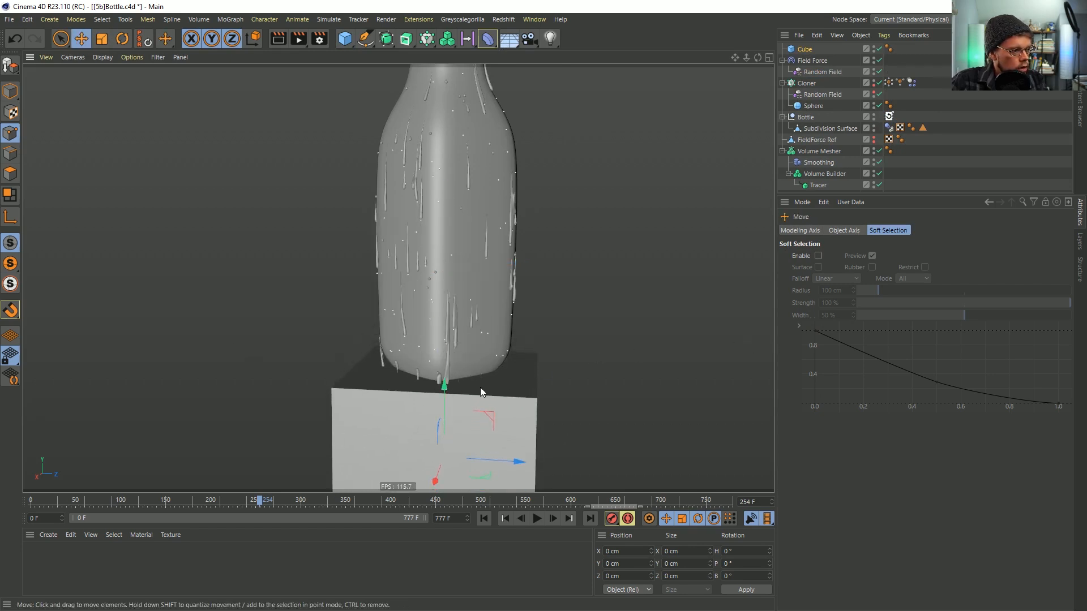
Place the cube as the first child of the Volume Builder and set its mode to Subtract
left_click_drag(850, 237, 820, 176)
left_click(832, 154)
left_click(827, 161)
left_click(894, 302)
left_click(895, 313)
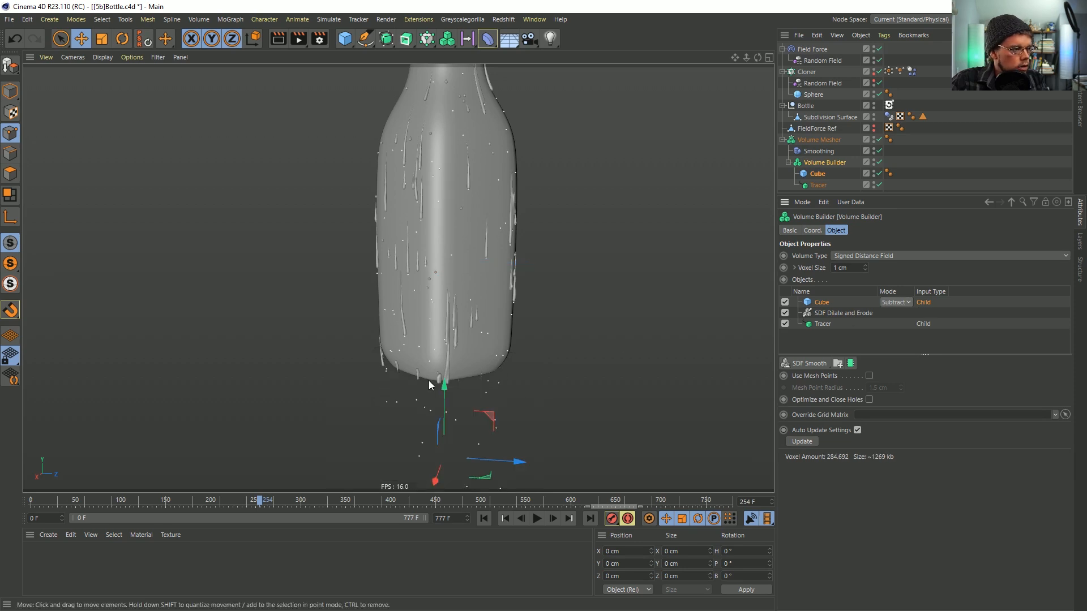
Rewind and briefly play the simulation with the subtracting cube, and delete the cube from the Volume Builder
left_click(537, 518)
left_click(485, 517)
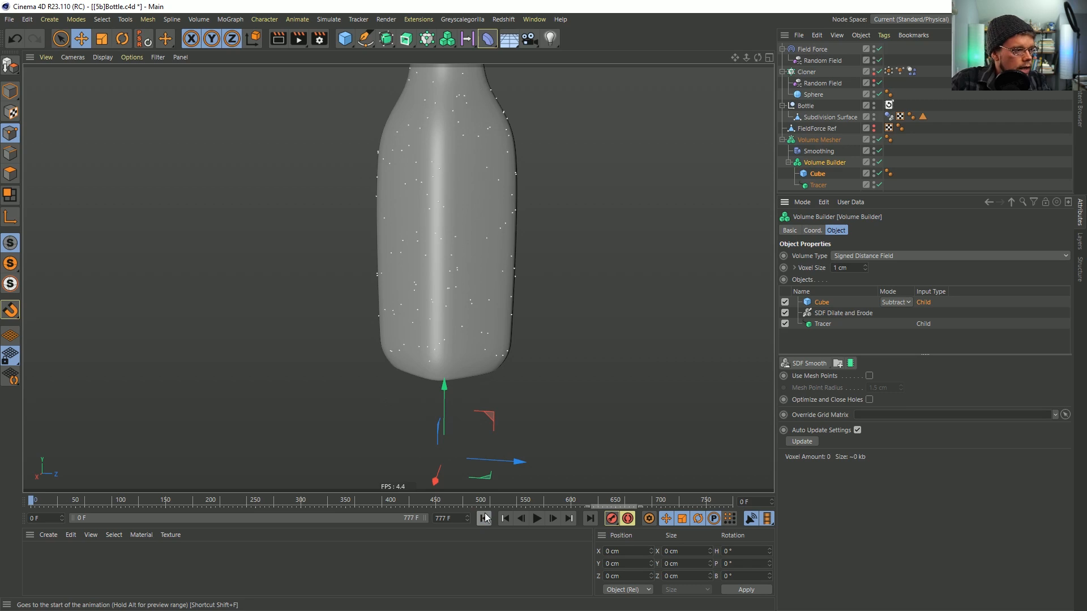
left_click(537, 519)
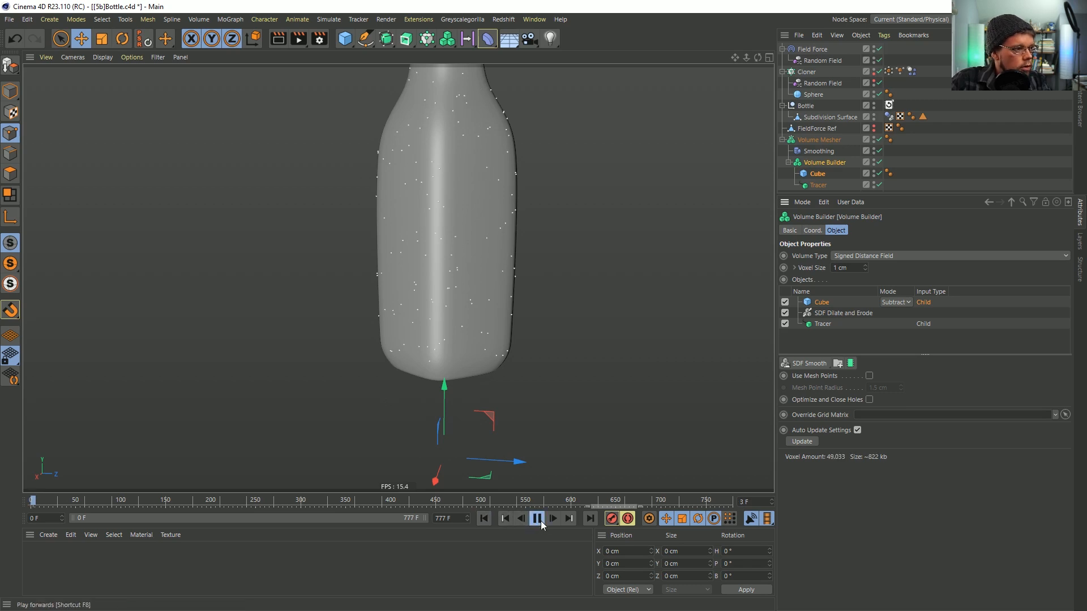
left_click(537, 519)
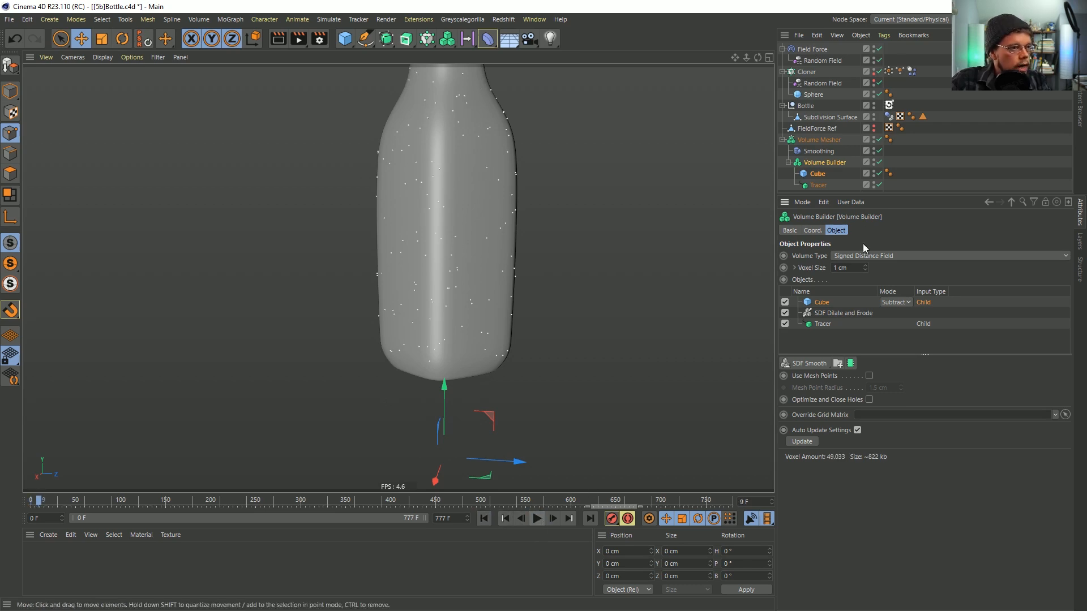
left_click(817, 175)
key("Delete")
Link FieldForce Ref into a new folder in the Volume Builder and add an SDF Dilate and Erode filter above it
left_click(815, 164)
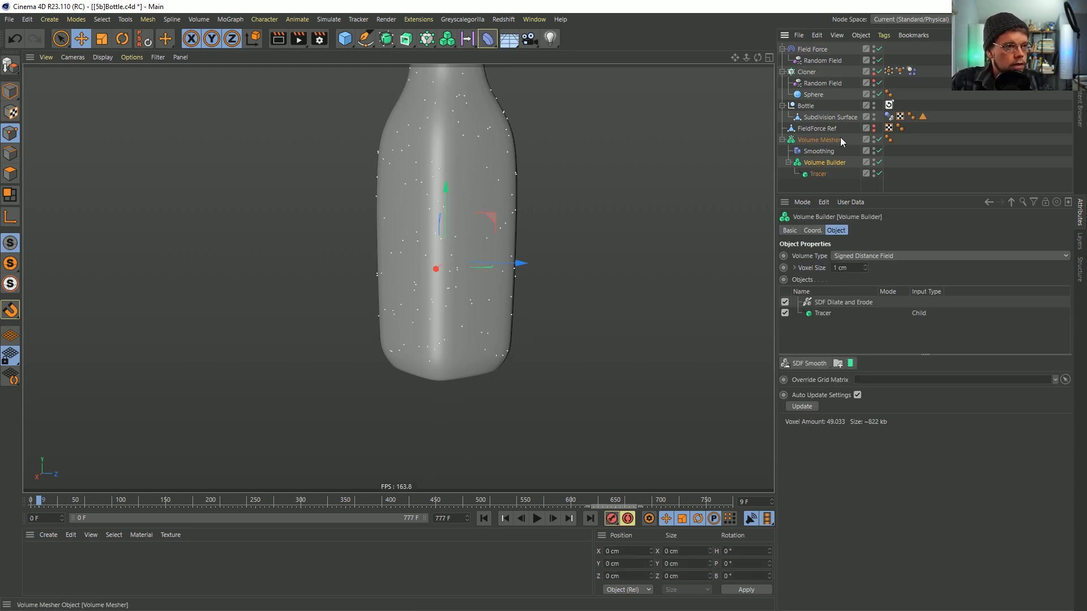
left_click_drag(831, 129, 828, 306)
left_click(844, 364)
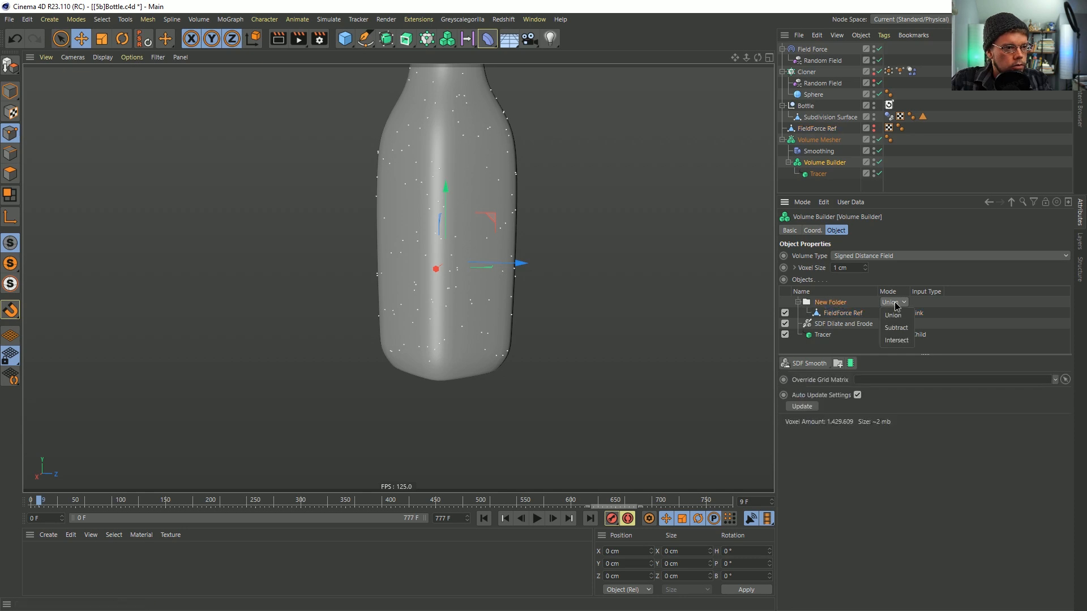
left_click(838, 316)
left_click_drag(811, 368, 825, 389)
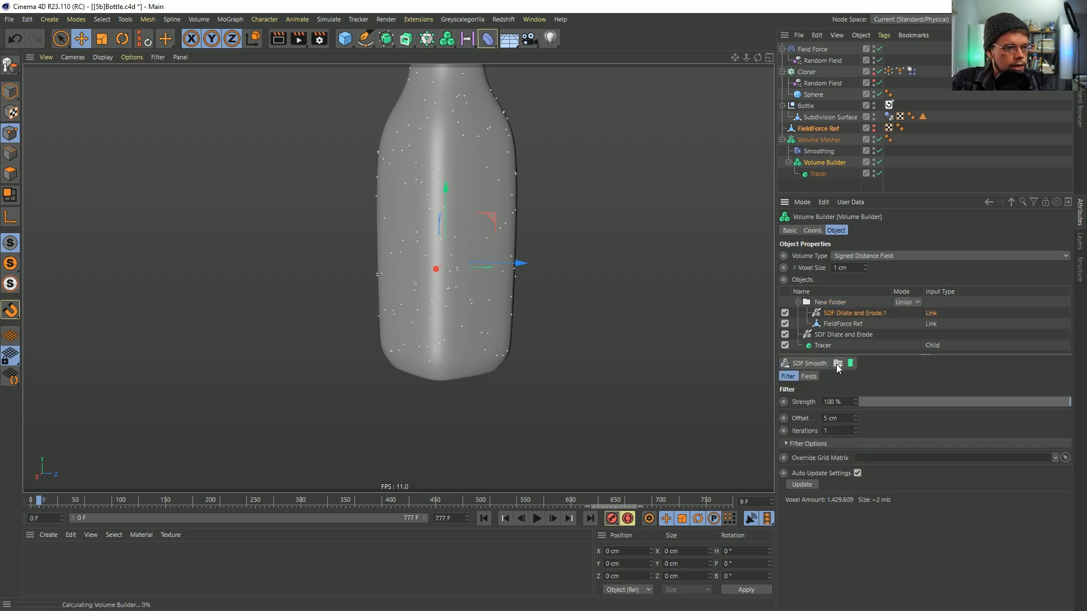
Try an offset of 2 cm on the folder's SDF Dilate and Erode filter while checking the bottle's neck
left_click(854, 416)
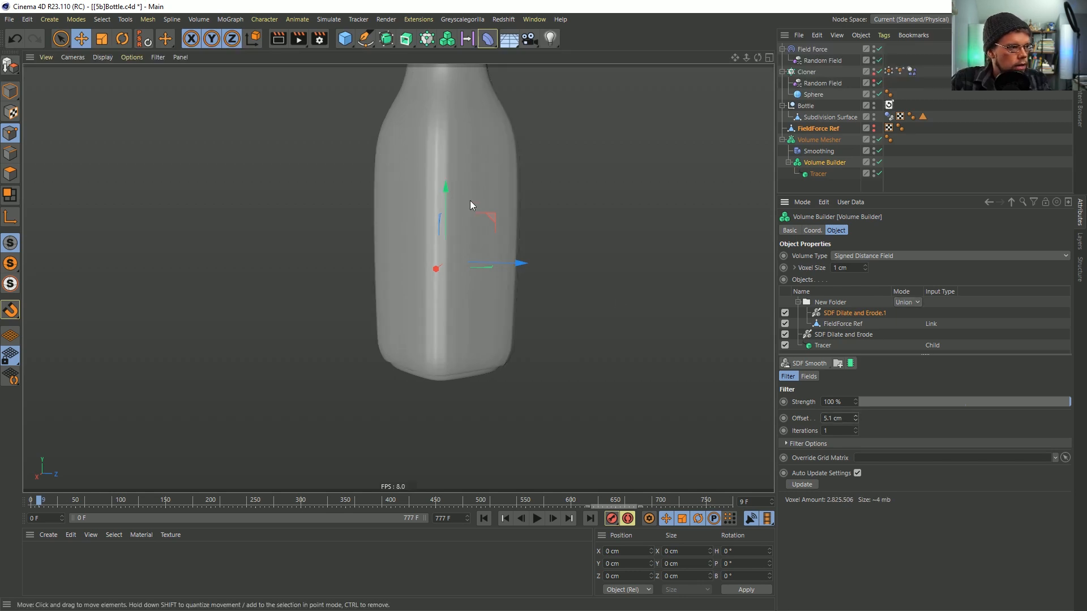
left_click_drag(454, 213, 476, 217, "alt")
right_click_drag(476, 217, 534, 179, "alt")
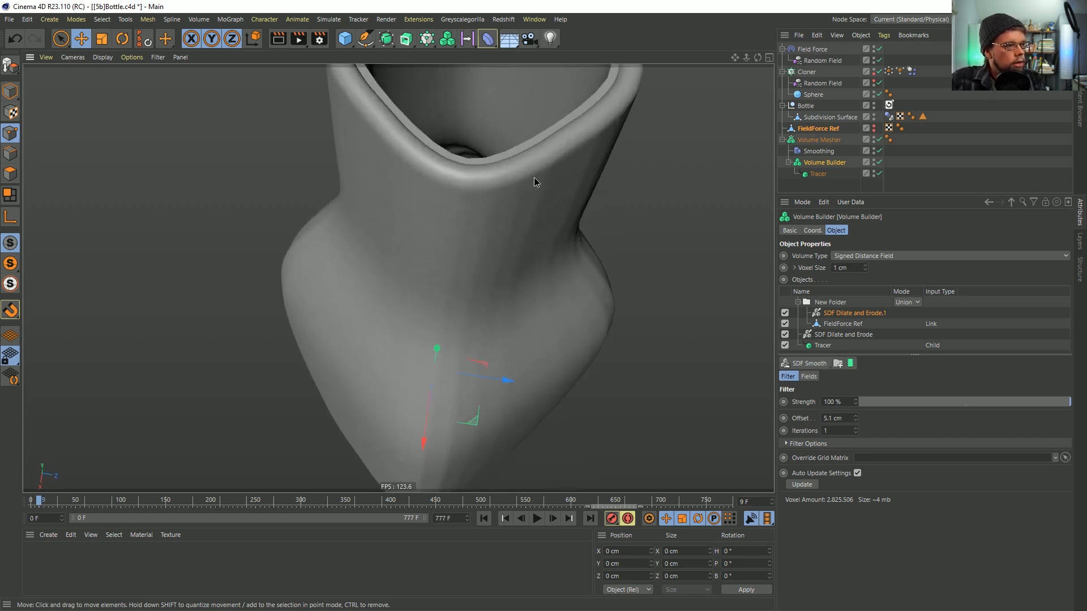
left_click_drag(535, 179, 661, 330, "alt")
double_click(849, 418)
type("2")
key("Return")
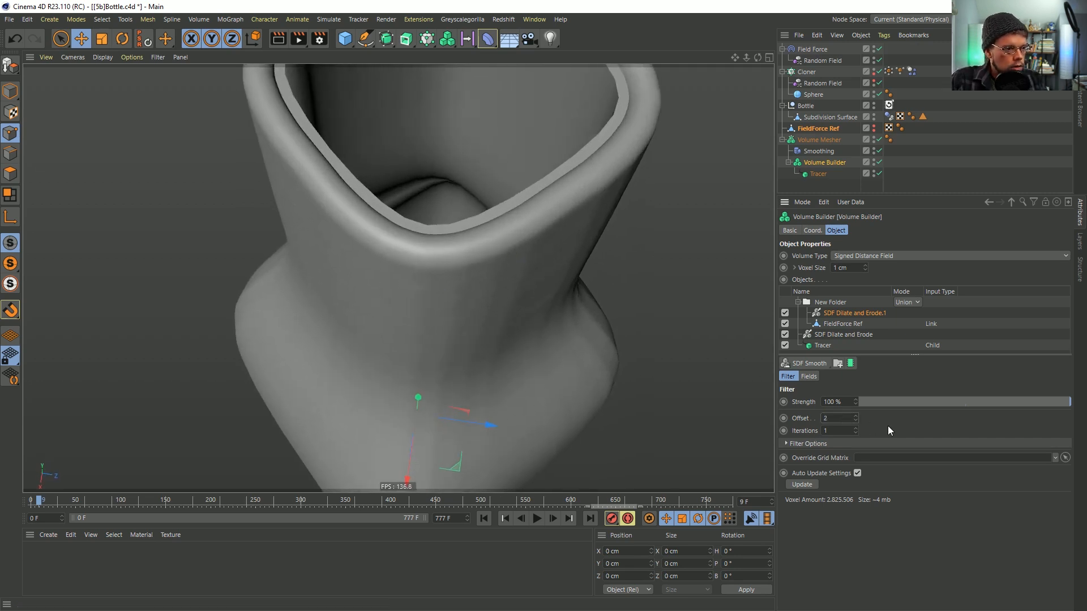
Set the folder's SDF Dilate and Erode offset to 1 cm and check the dilated shell around the bottle
left_click_drag(477, 267, 504, 243, "alt")
double_click(838, 418)
type("1")
key("Return")
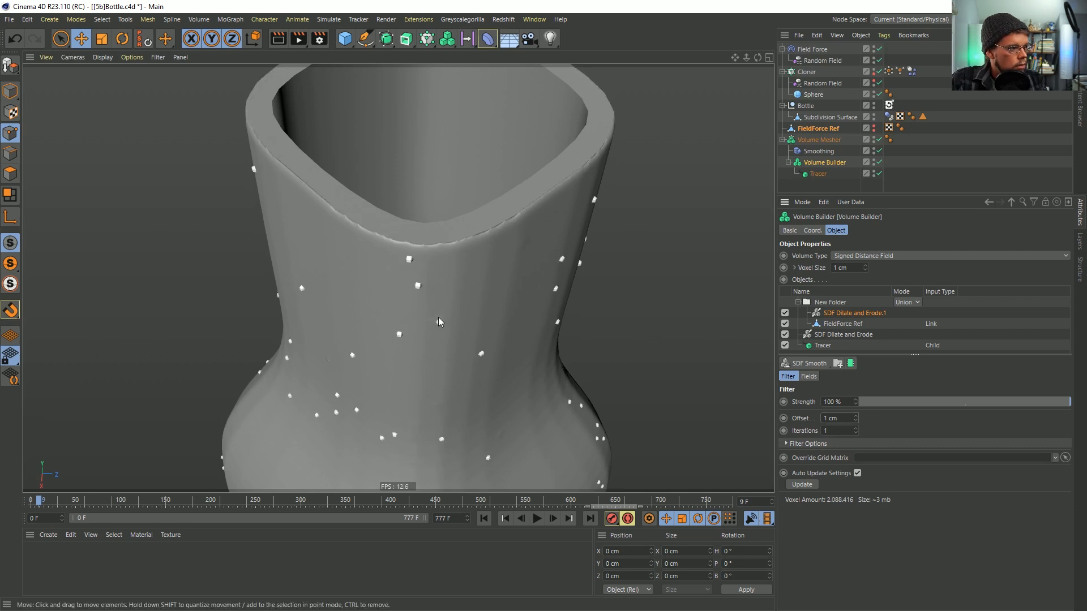
left_click_drag(446, 317, 502, 305, "alt")
right_click_drag(502, 306, 476, 322, "alt")
middle_click_drag(476, 323, 429, 219, "alt")
left_click_drag(429, 224, 612, 266, "alt")
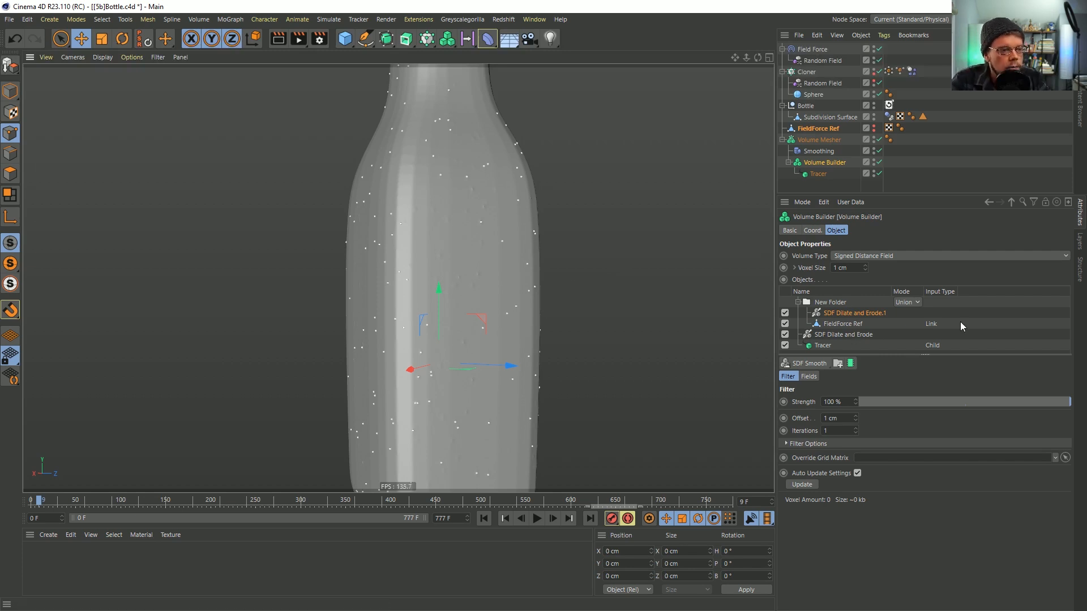
Set the Volume Builder folder's mode to Intersect and play the simulation
left_click(904, 302)
left_click(915, 338)
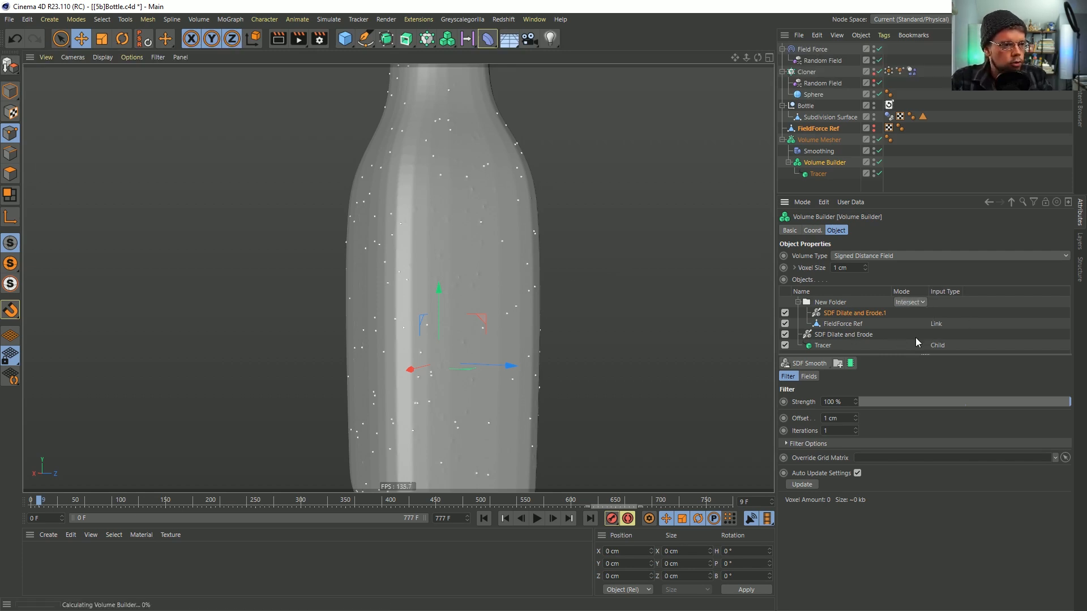
left_click(537, 519)
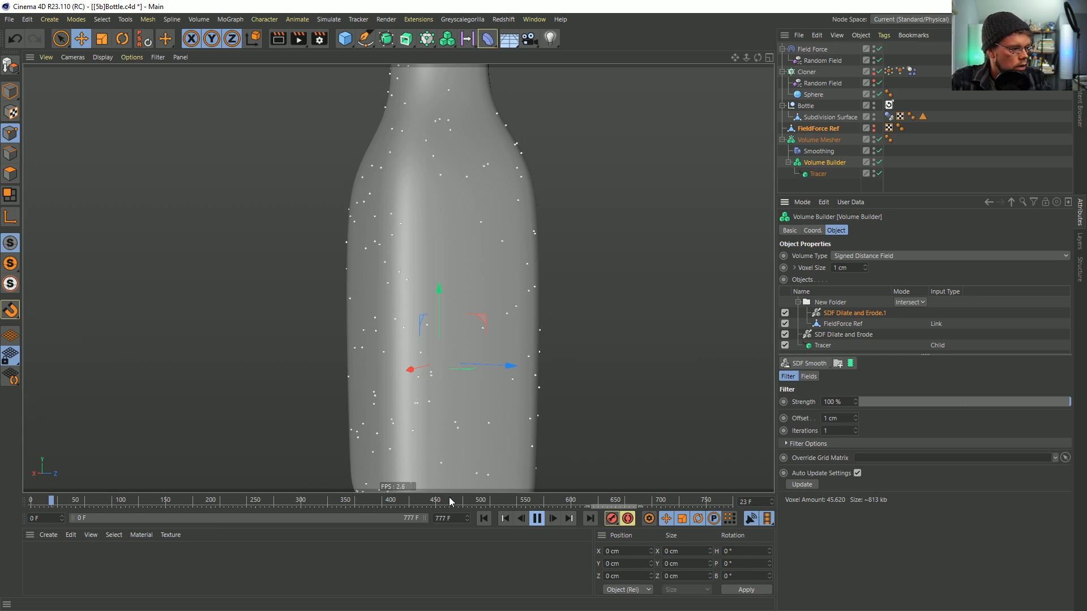
Temporarily disable the Volume Mesher, Smoothing and Volume Builder during playback, re-enable them, and pause at frame 137
left_click(878, 140)
left_click(879, 151)
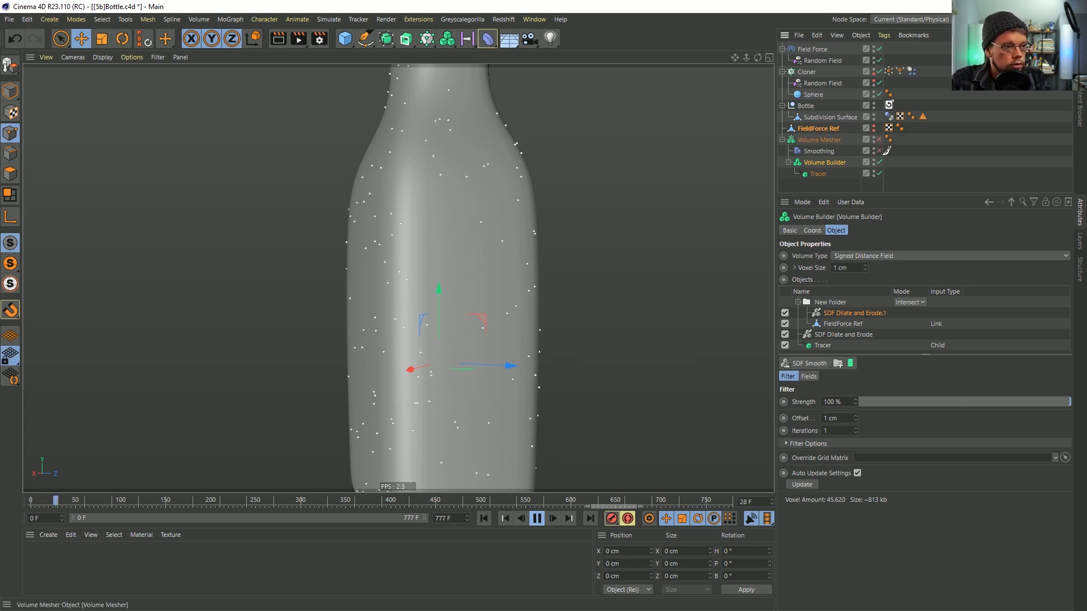
left_click(878, 162)
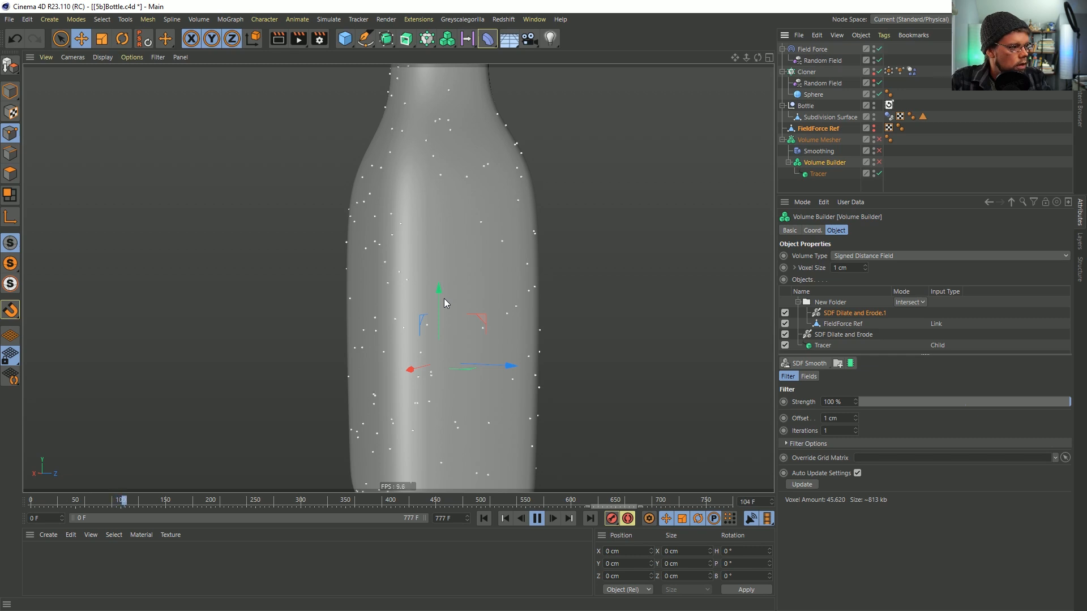
left_click(879, 139)
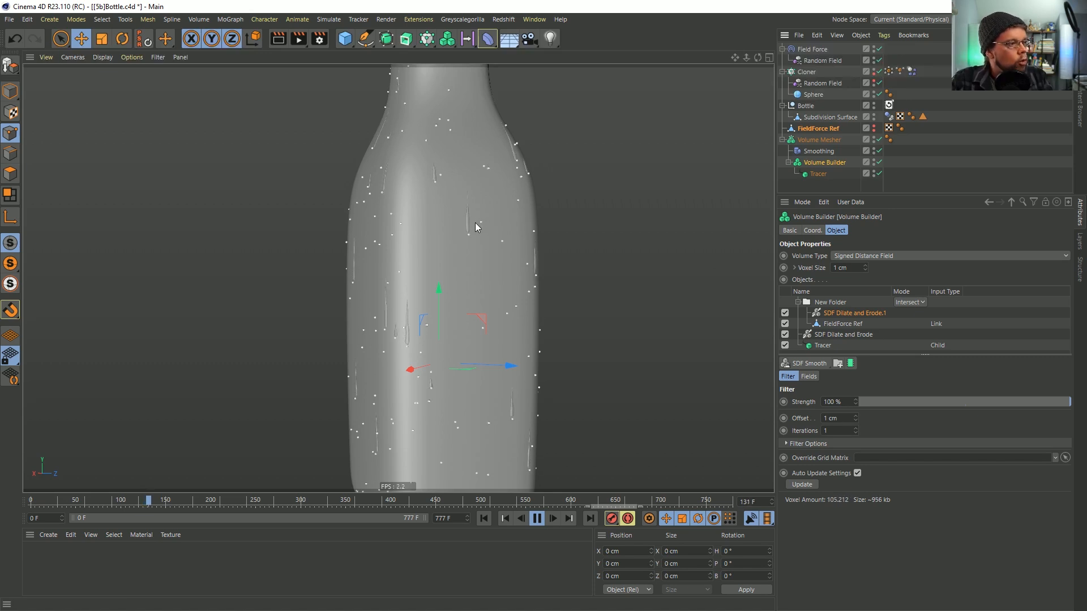
left_click(536, 520)
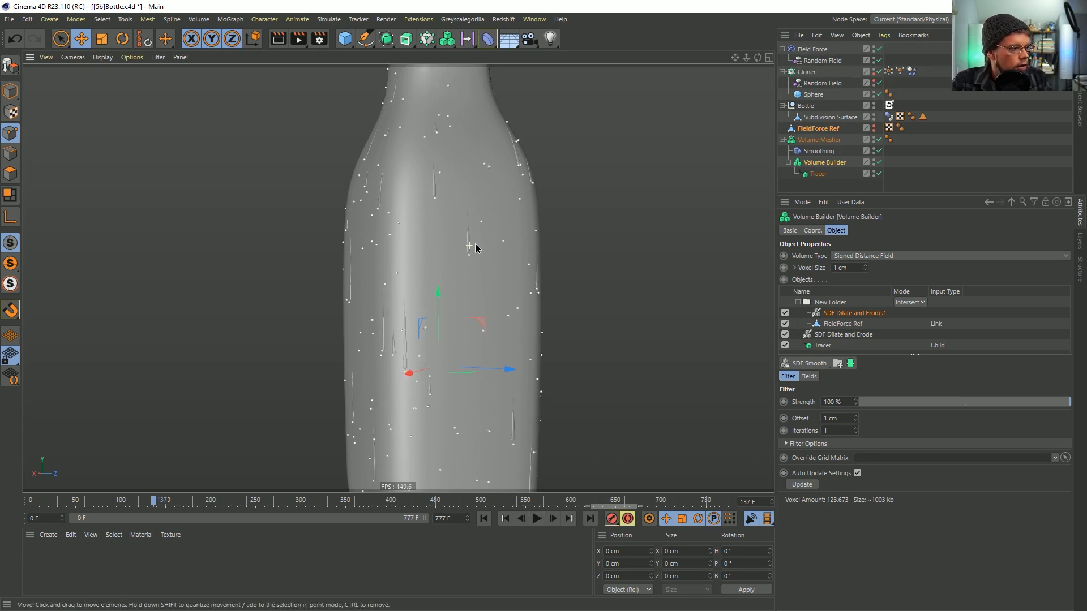
Inspect the intersected trails along the bottle's edge and surface up close
right_click_drag(472, 246, 701, 228, "alt")
left_click_drag(464, 229, 580, 225, "alt")
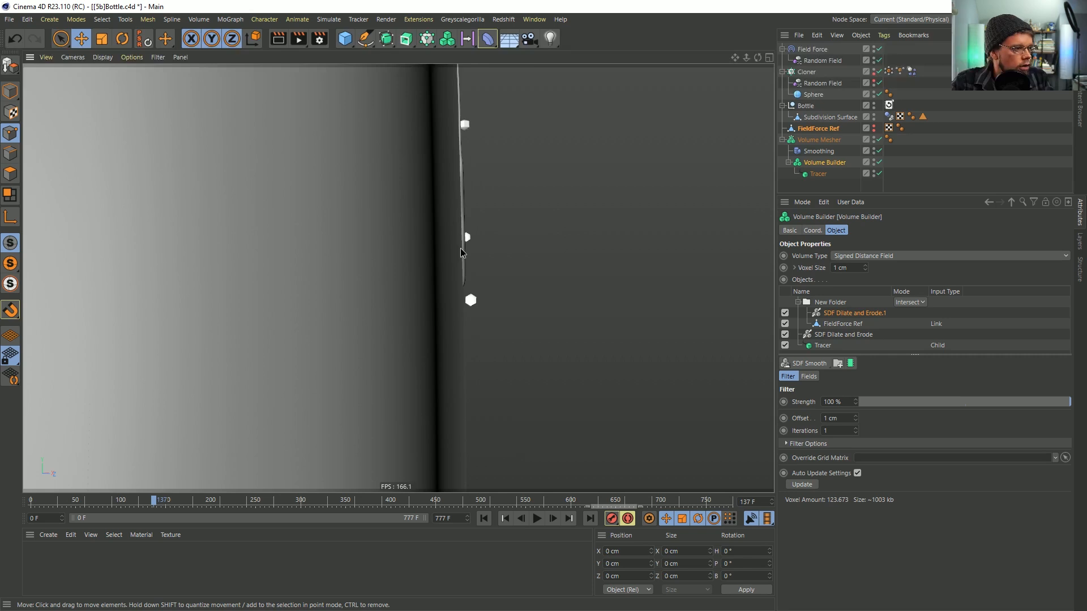
left_click_drag(462, 249, 333, 288, "alt")
right_click_drag(460, 260, 408, 276, "alt")
left_click_drag(407, 277, 478, 298, "alt")
right_click_drag(521, 303, 494, 317, "alt")
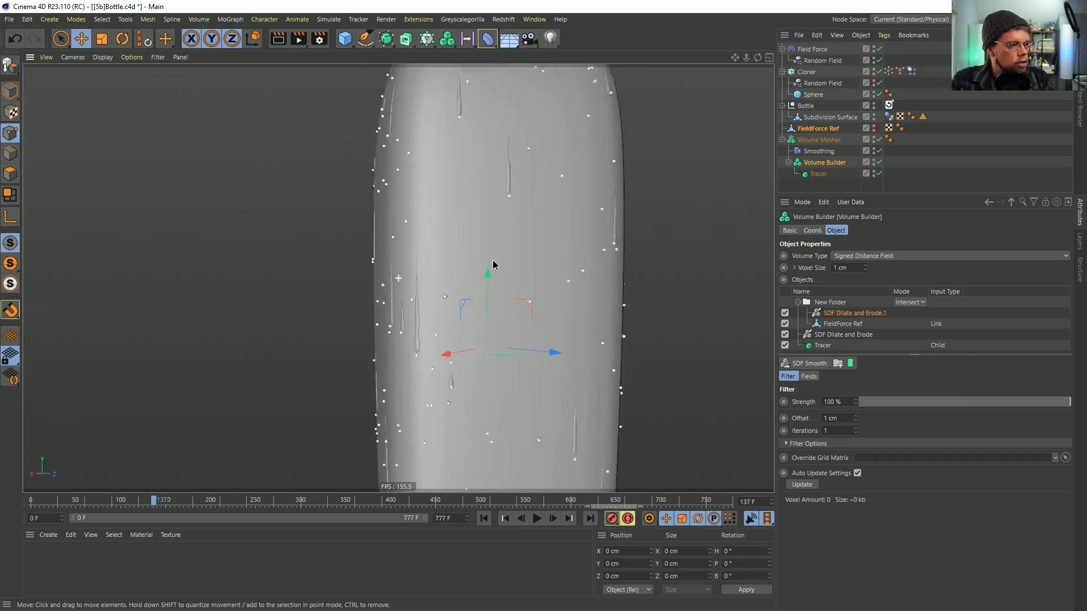
Play the simulation on to frame 179 and examine the trails near the bottle's base
middle_click_drag(493, 317, 459, 232, "alt")
left_click_drag(430, 346, 458, 345, "alt")
middle_click_drag(488, 340, 527, 246, "alt")
left_click_drag(398, 277, 523, 447, "alt")
middle_click_drag(529, 459, 548, 404, "alt")
left_click(538, 520)
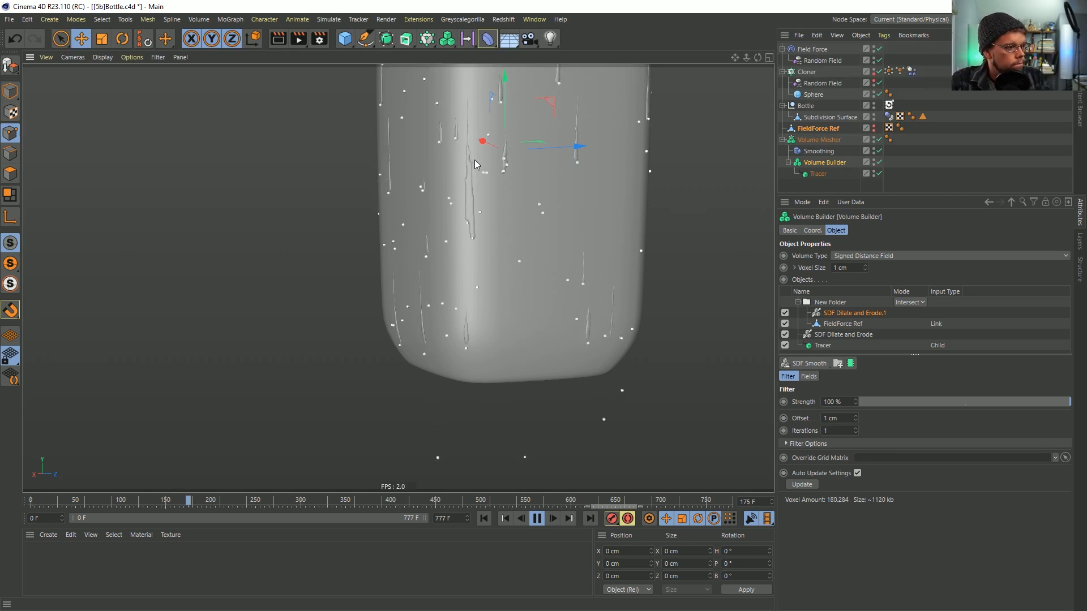
left_click(536, 519)
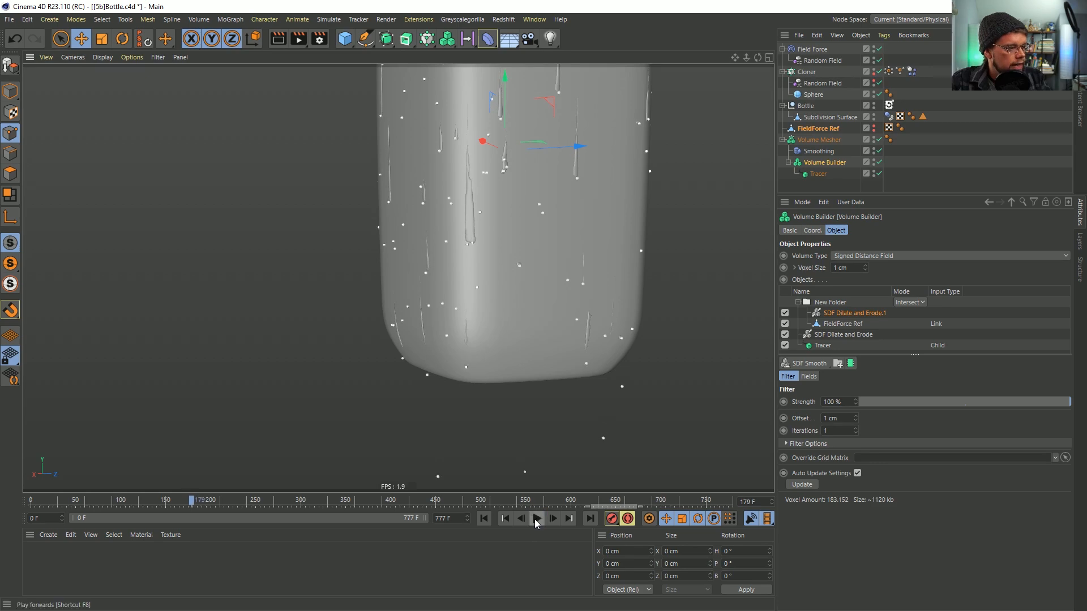
left_click_drag(529, 188, 486, 252, "alt")
Save the scene as a new version named [5c]Bottle.c4d in the SceneFiles folder
key("ctrl+shift+s")
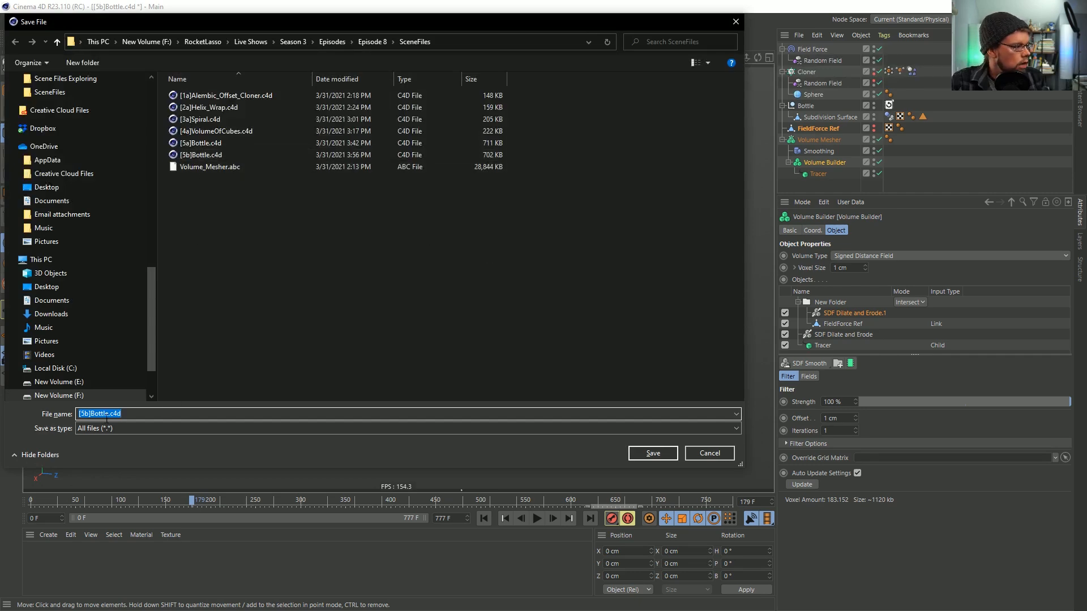
left_click(90, 414)
key("BackSpace")
type("c")
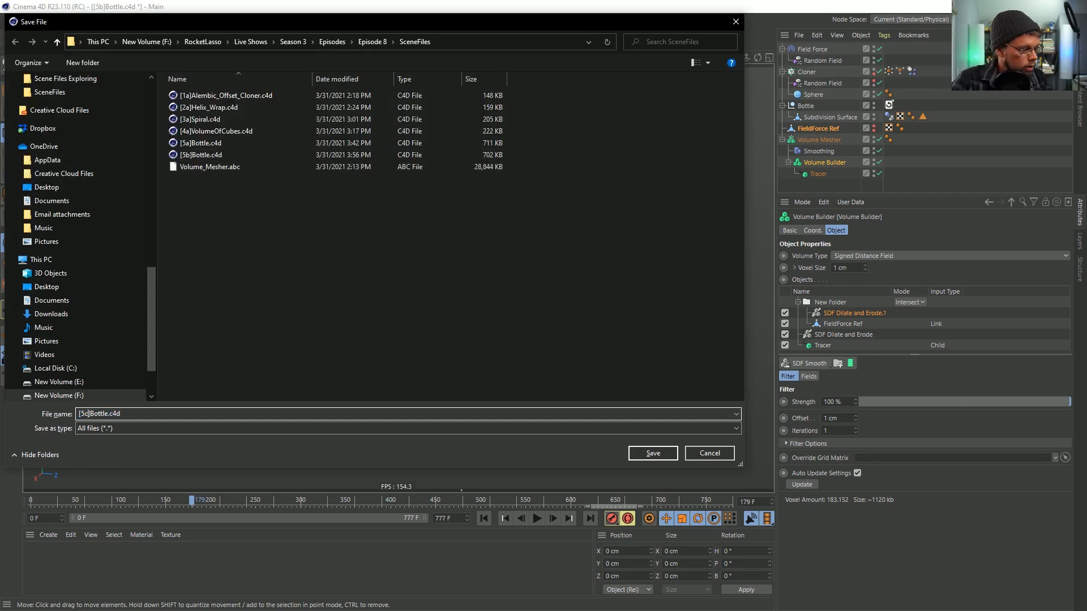
key("Return")
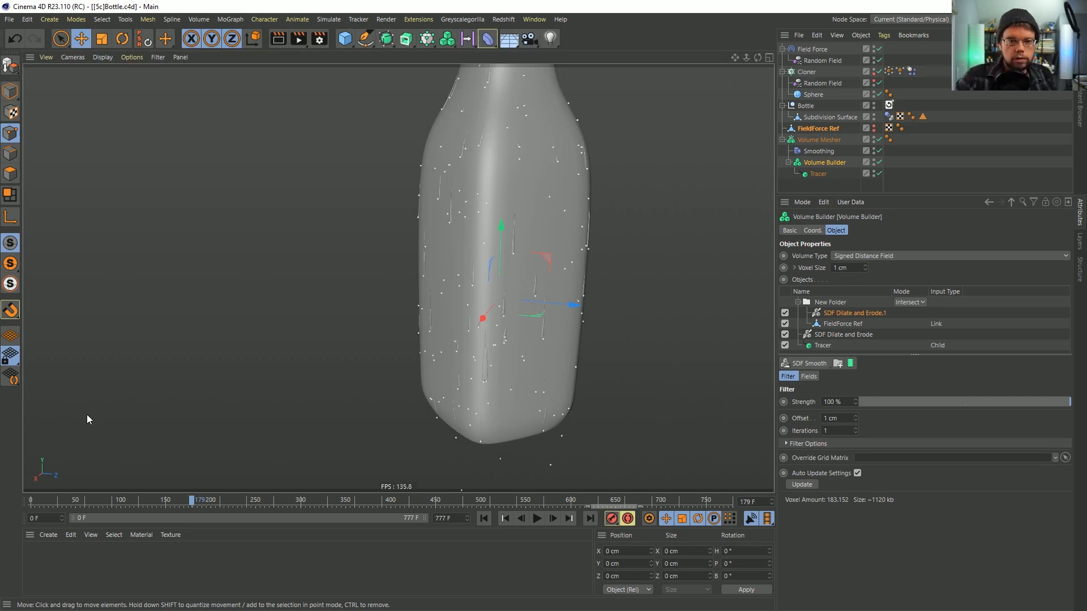
Create a new default material and apply it to the bottle's Subdivision Surface mesh
scroll(476, 402, "up", 5)
double_click(145, 566)
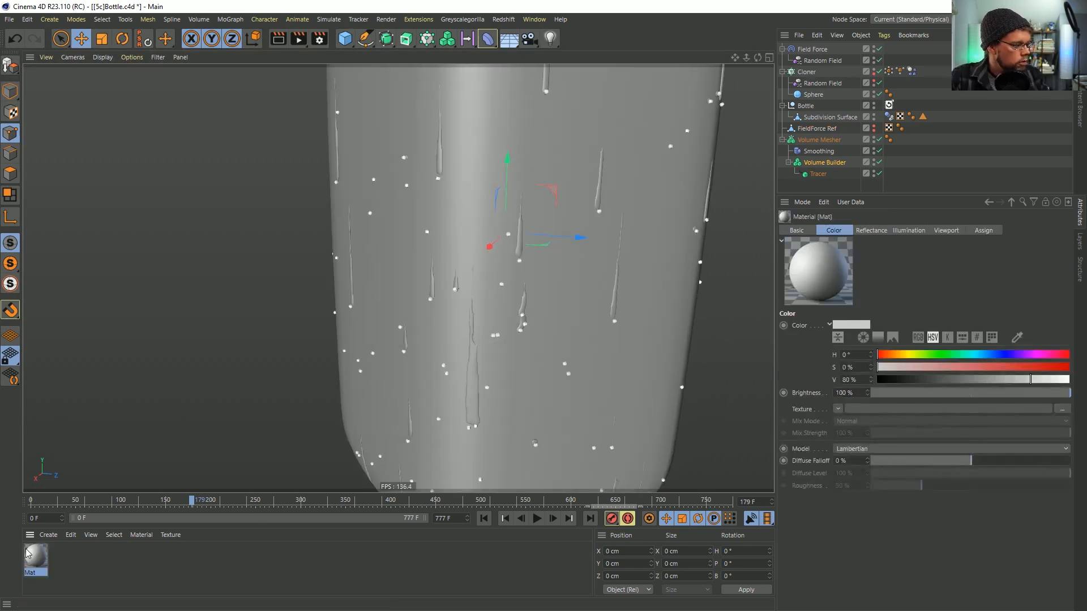
left_click_drag(463, 280, 466, 190)
scroll(430, 239, "up", 4)
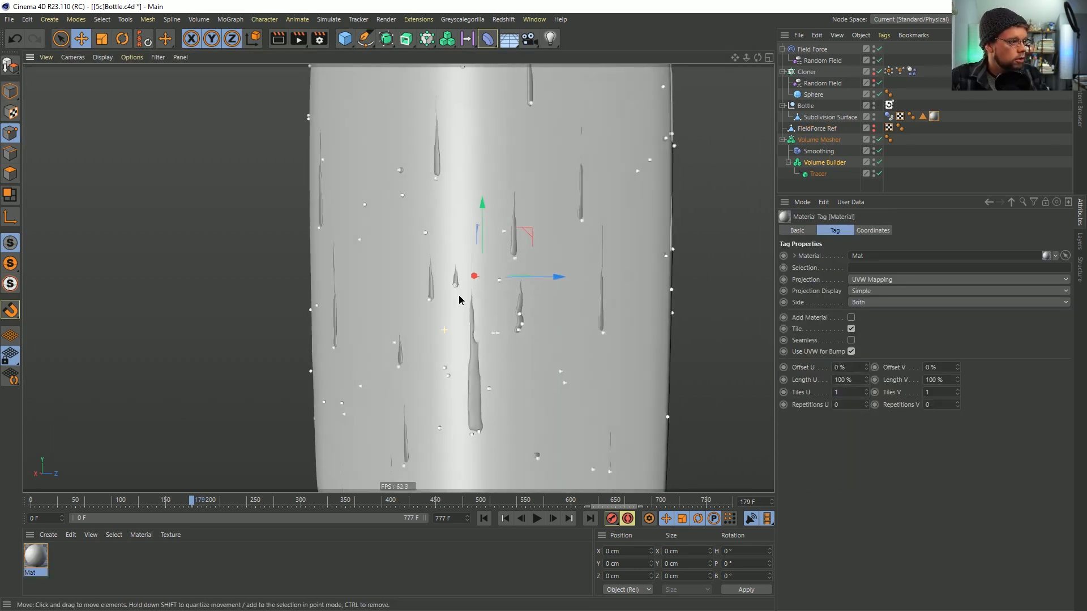
mouse_move(480, 337)
left_mouse_down("alt")
mouse_move(518, 347)
mouse_move(493, 352)
left_mouse_up("alt")
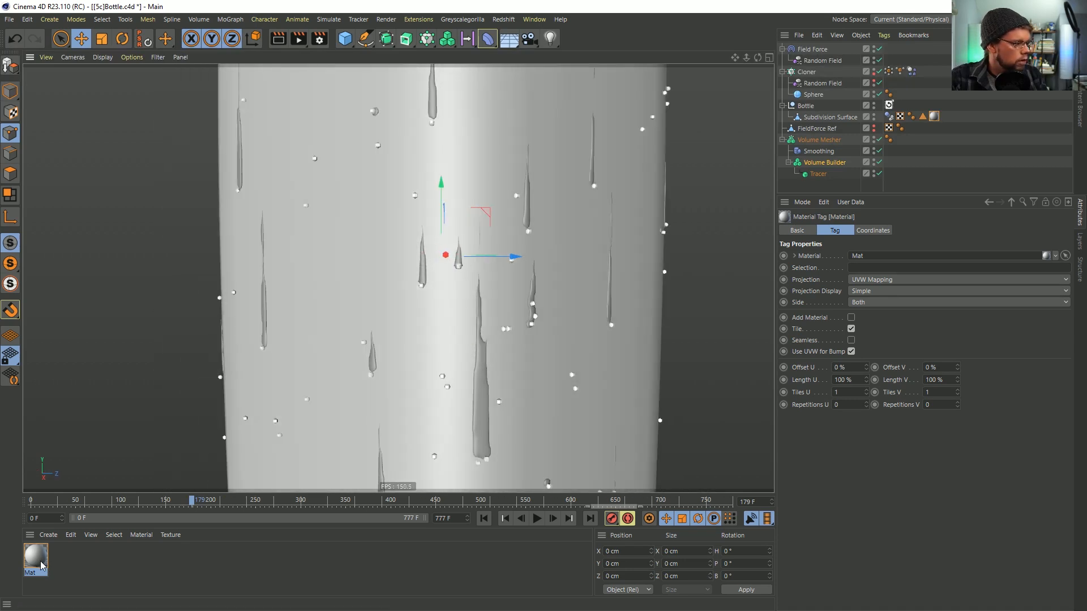
Duplicate the material, recolor the copy a saturated blue, and apply it to the Volume Mesher trails
left_click_drag(41, 560, 67, 562, "ctrl")
left_click(992, 355)
left_click_drag(991, 368, 1071, 370)
left_click_drag(62, 559, 481, 407)
scroll(482, 407, "down", 5)
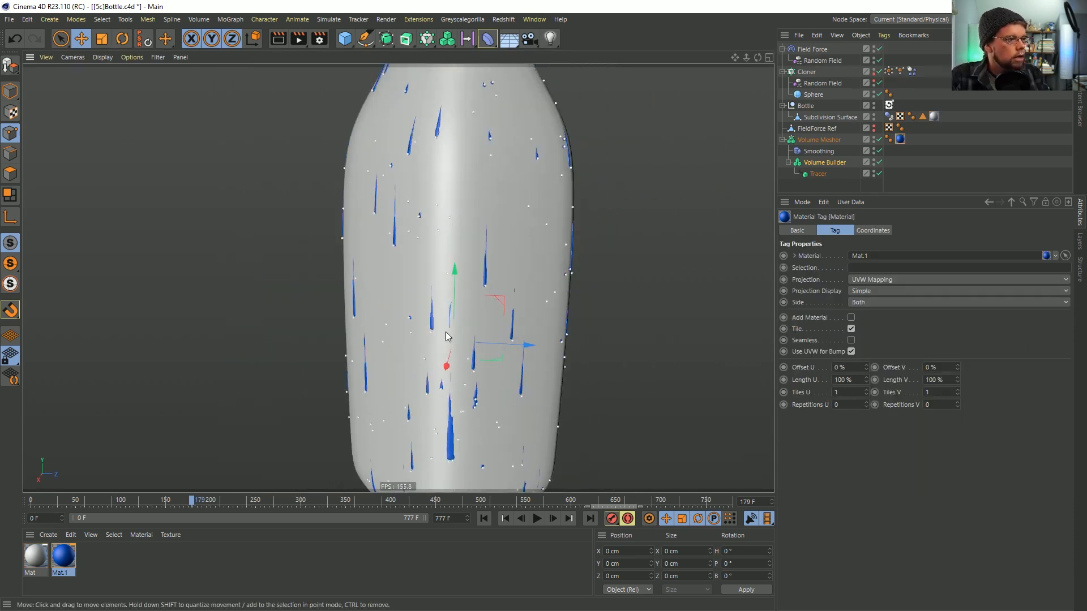
left_click_drag(531, 221, 464, 247, "alt")
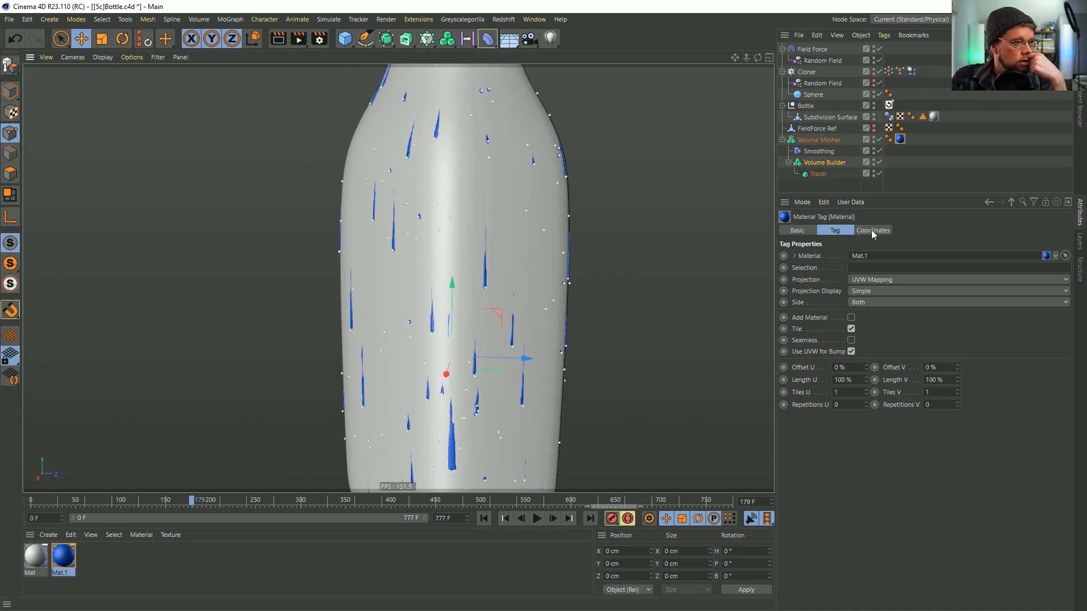
Review the settings of the Cloner, its MoGraph Weightmap tag, and the Volume Builder
left_click(815, 70)
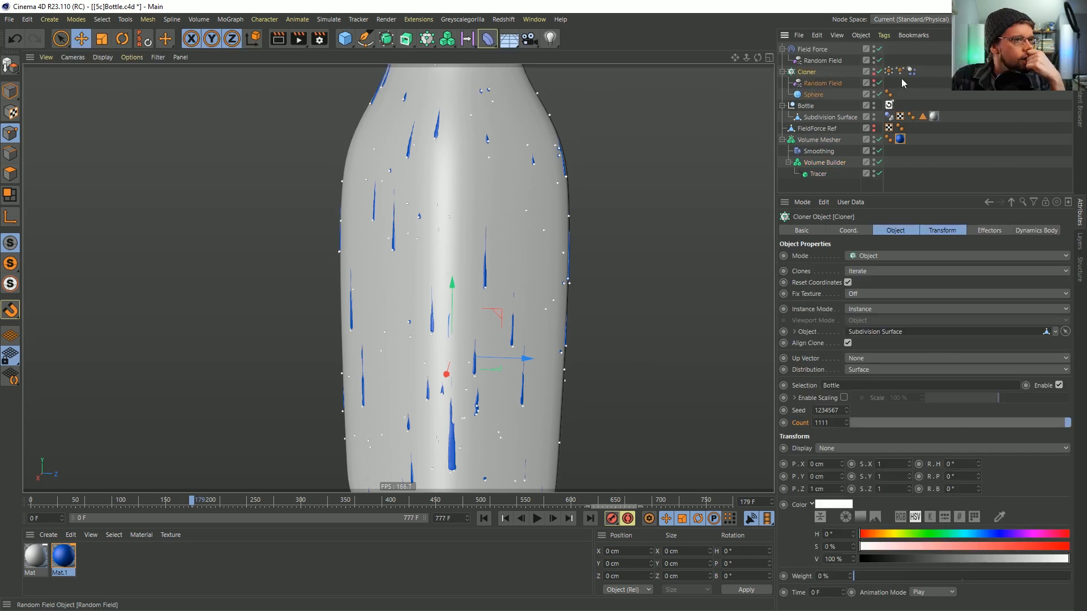
left_click(890, 72)
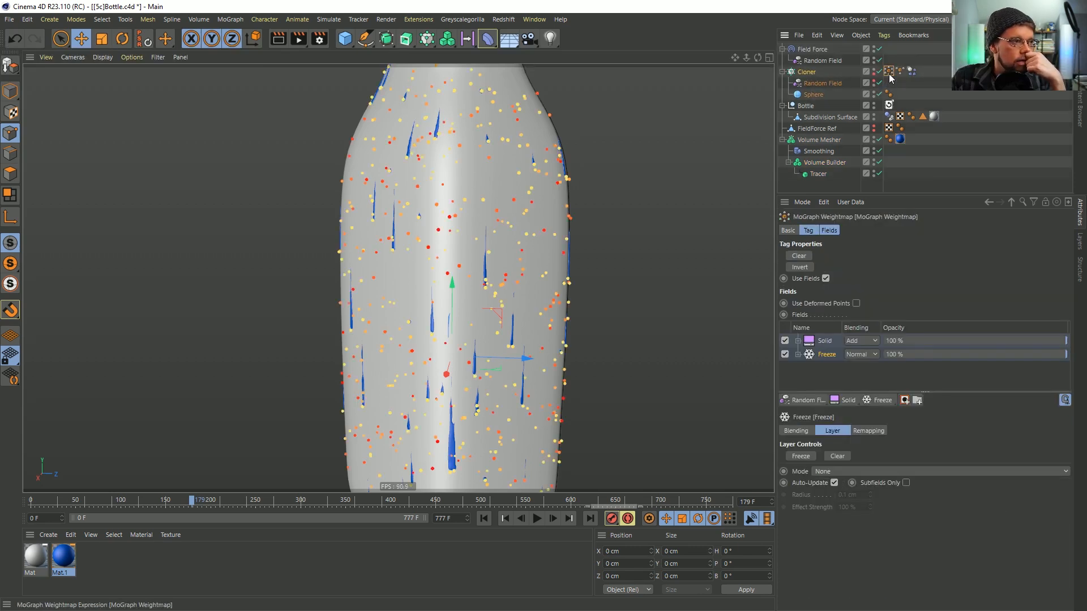
left_click(813, 73)
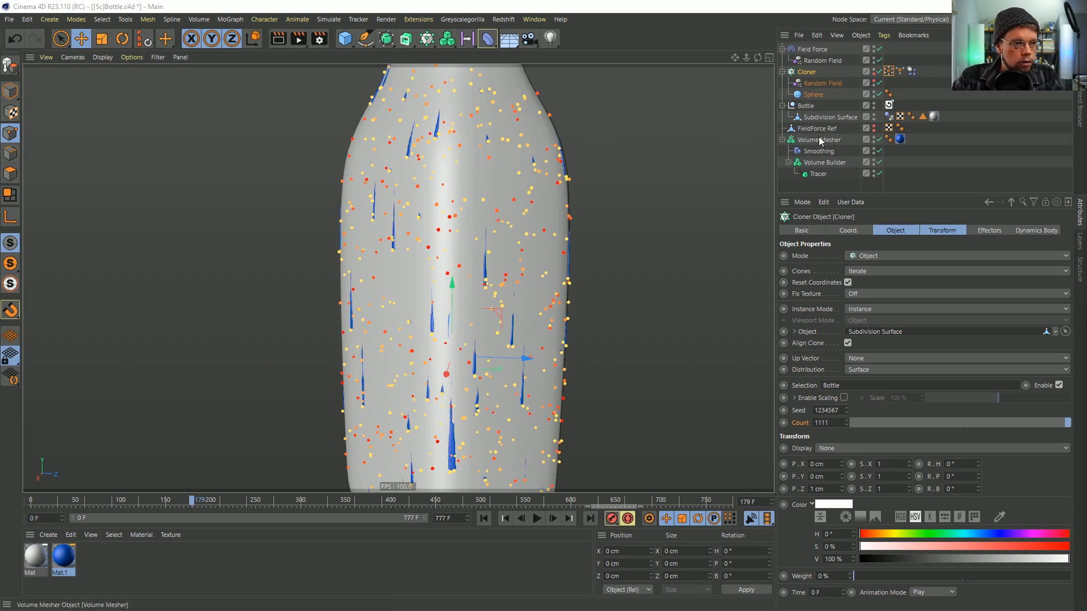
left_click(824, 163)
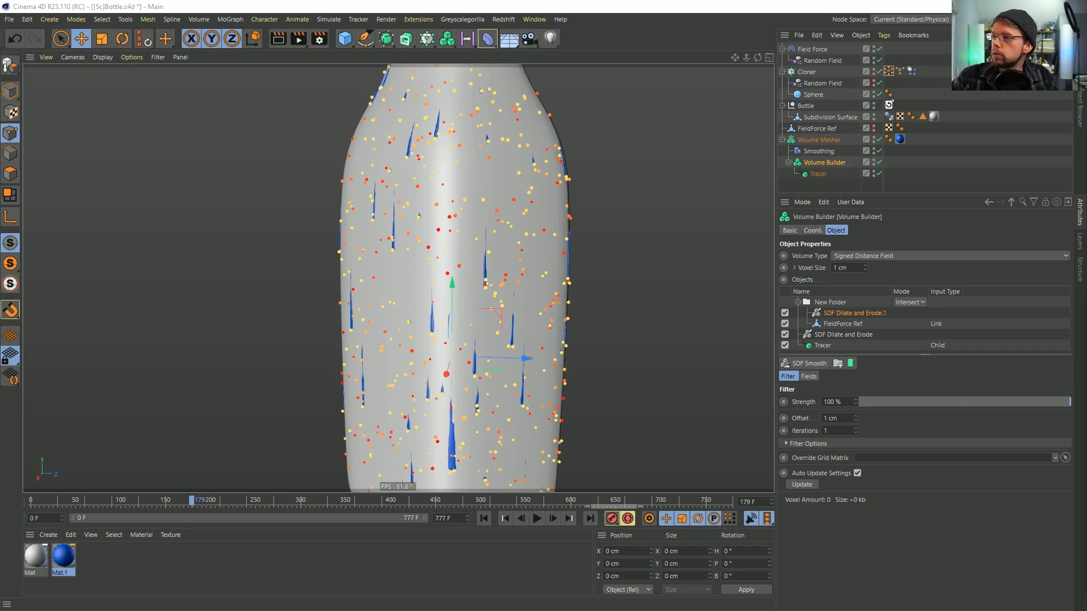
Switch to the browser and review the episode schedule on the Rocket Lasso live-streaming page, highlighting the current and next episodes
left_click_drag(1021, 141, 348, 48)
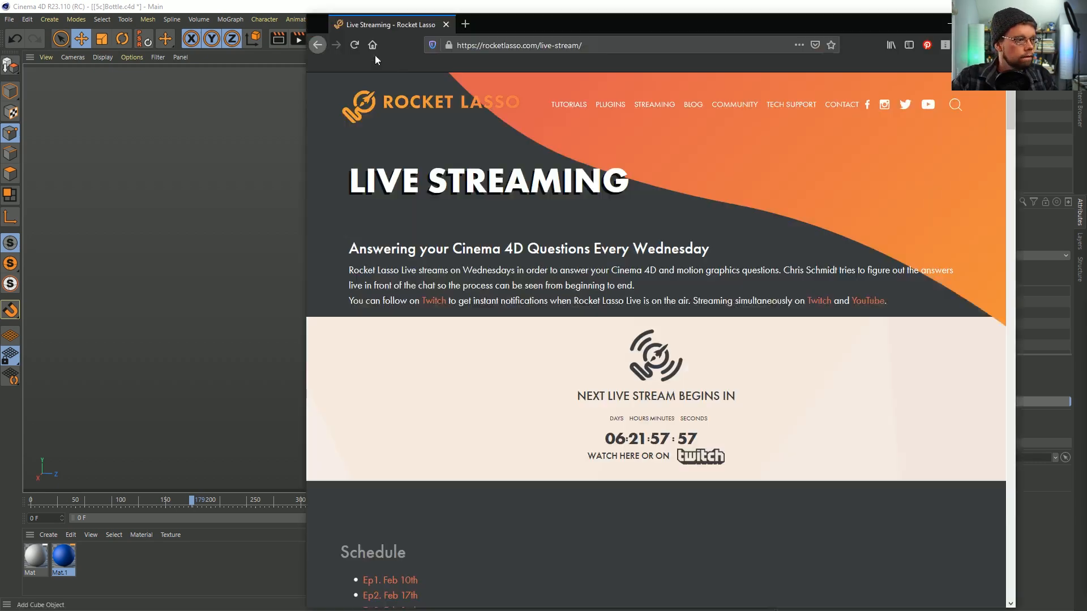
left_click_drag(705, 29, 597, 41)
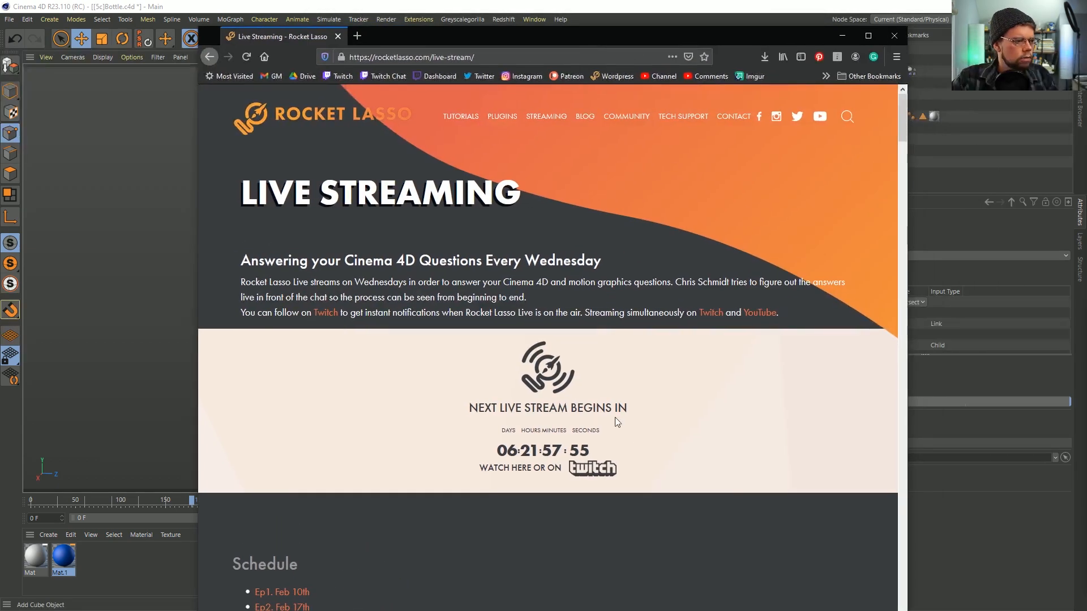
scroll(615, 291, "down", 2)
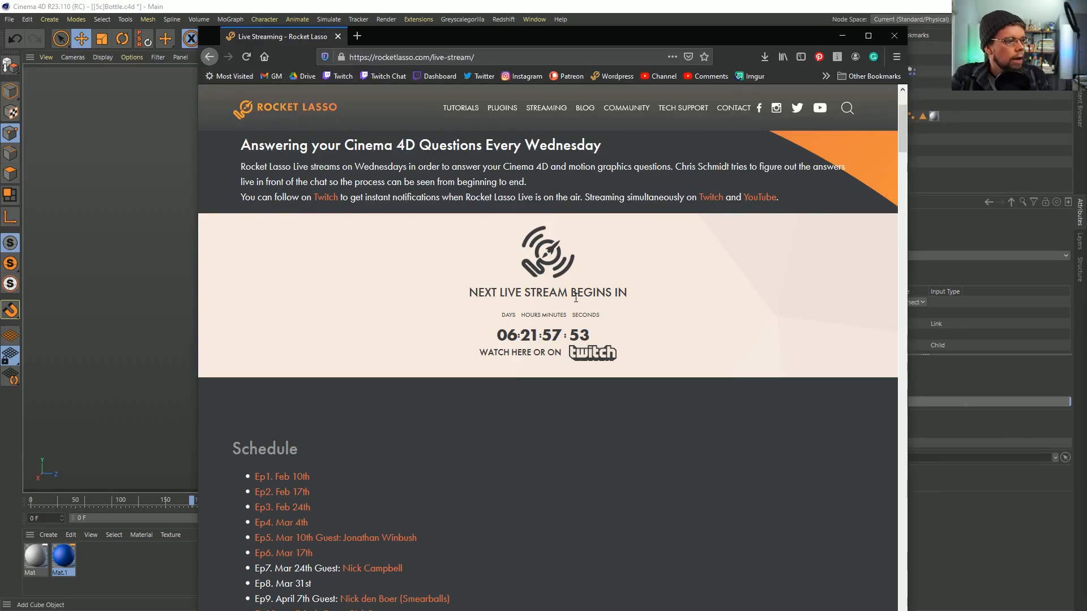
scroll(576, 303, "down", 1)
scroll(575, 302, "down", 4)
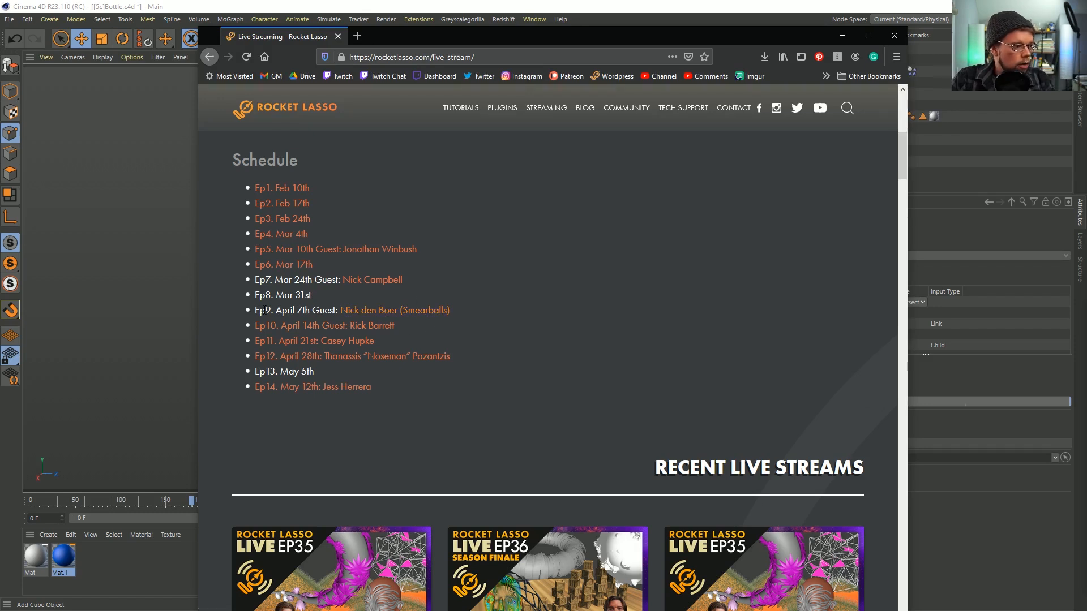
double_click(315, 307)
double_click(284, 295)
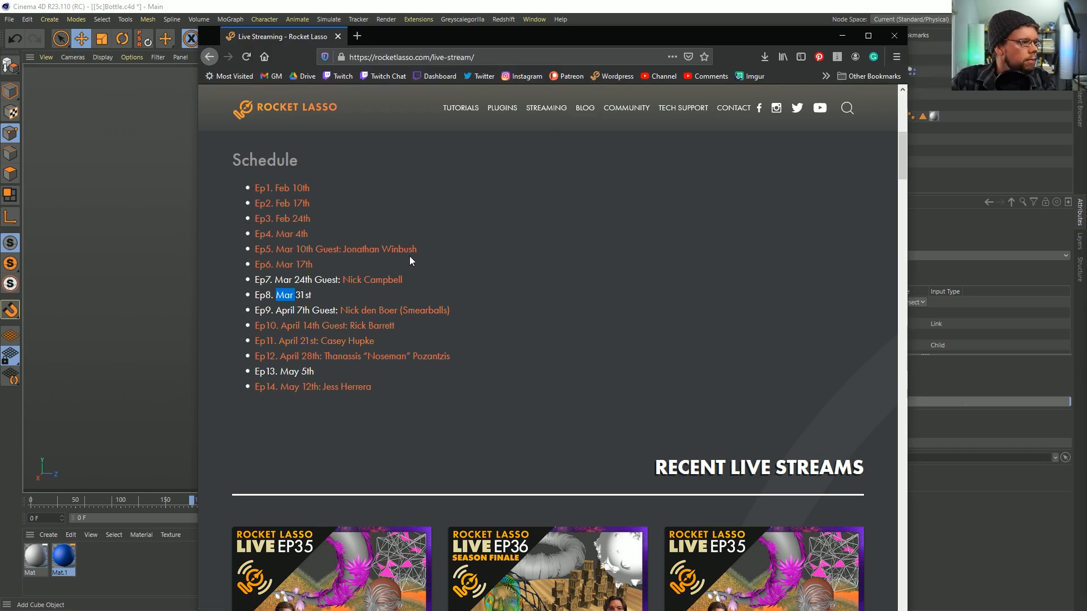
double_click(331, 395)
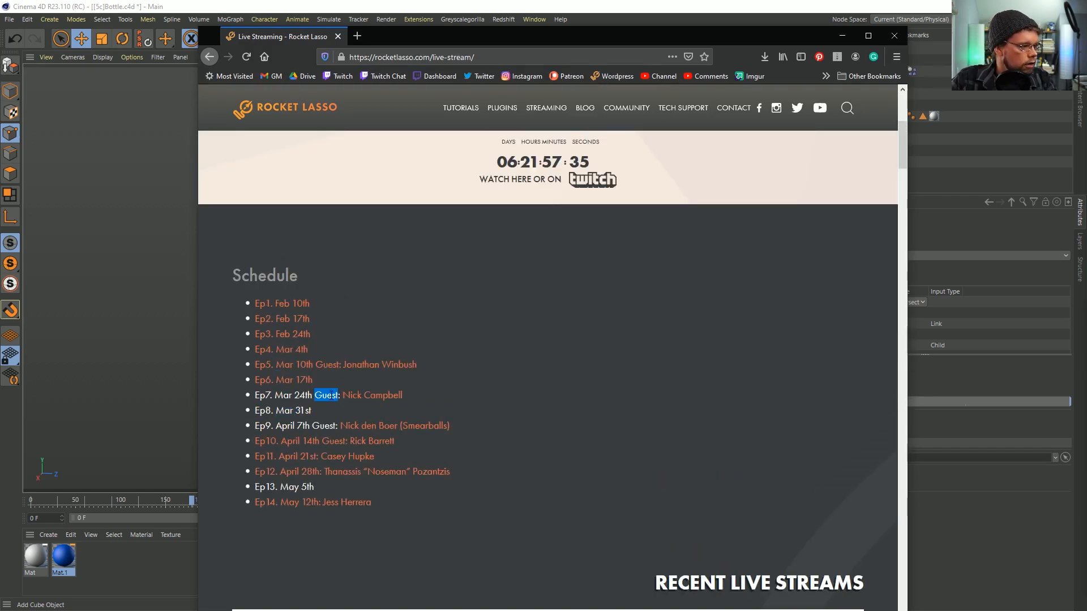
left_click(484, 301)
left_click_drag(291, 426, 495, 420)
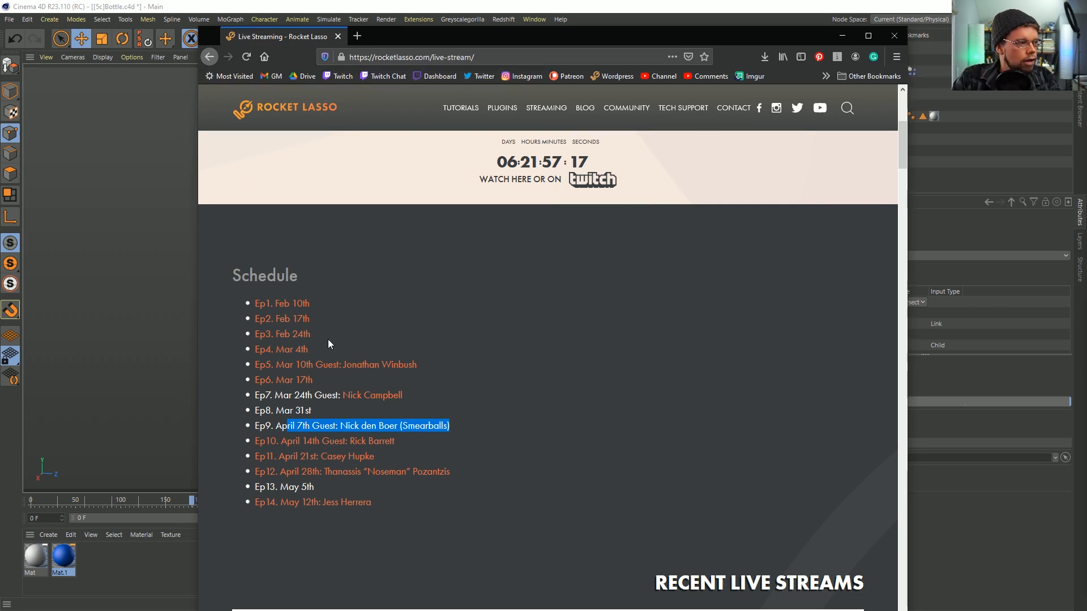
left_click(382, 336)
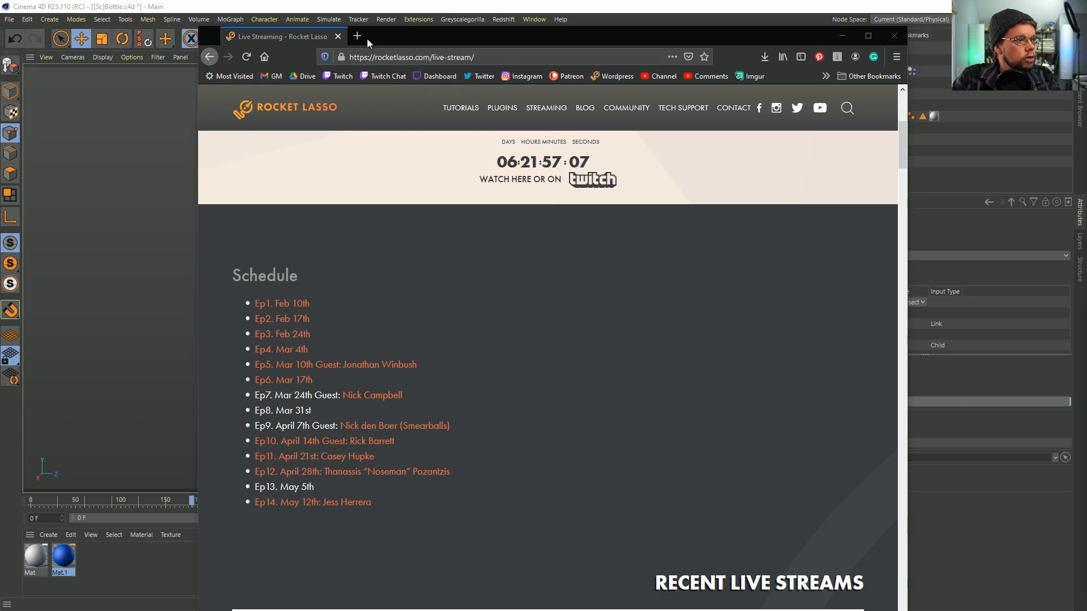
key("alt+Tab")
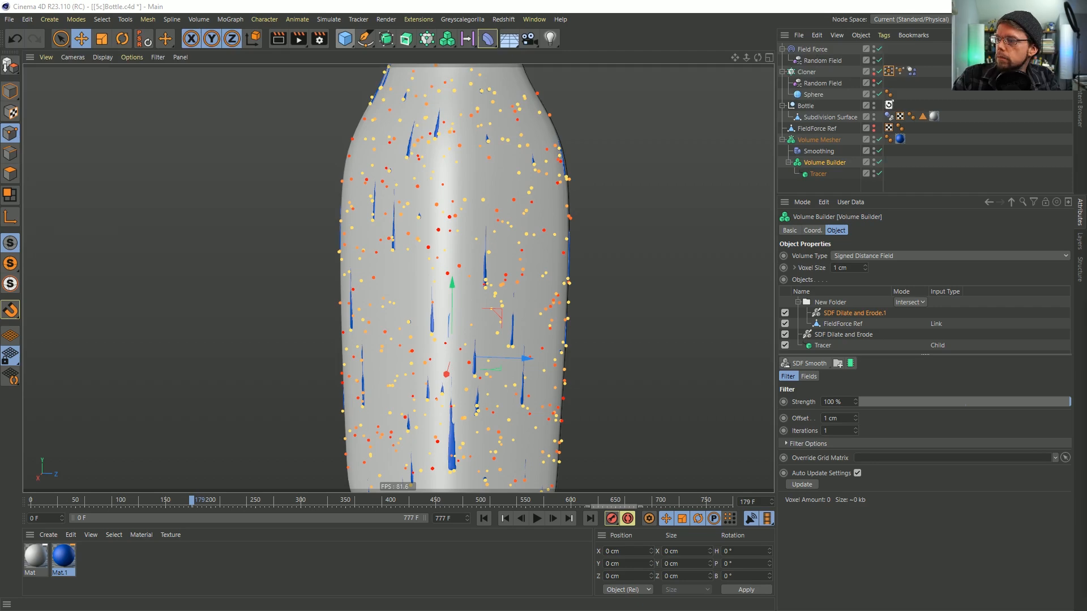
Bring up the Rocket Lasso Patreon page in the browser and look through its recent posts and page address
left_click_drag(1086, 113, 553, 20)
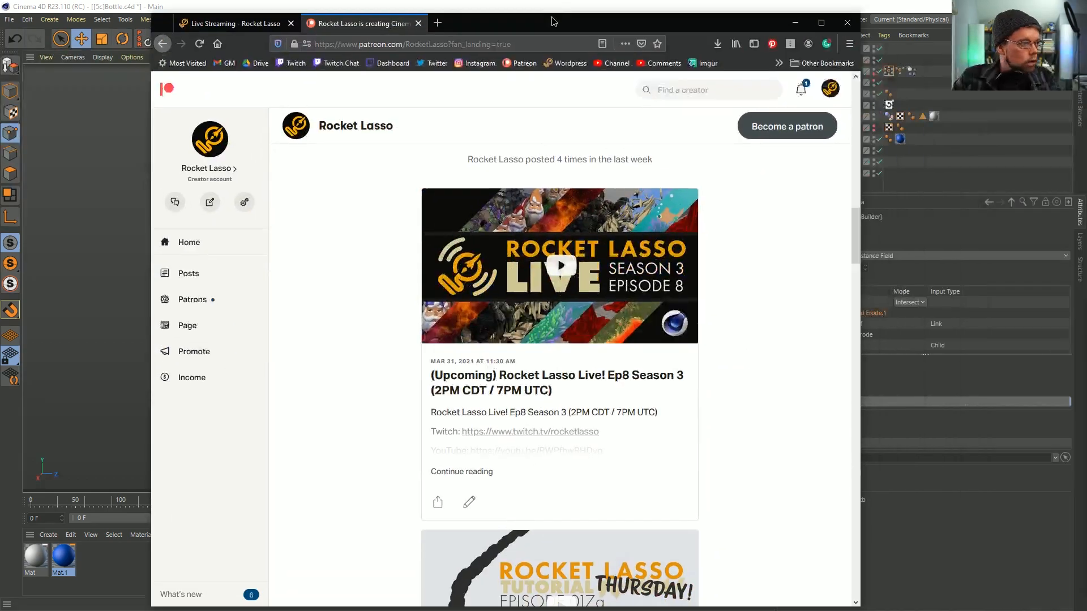
scroll(551, 266, "down", 10)
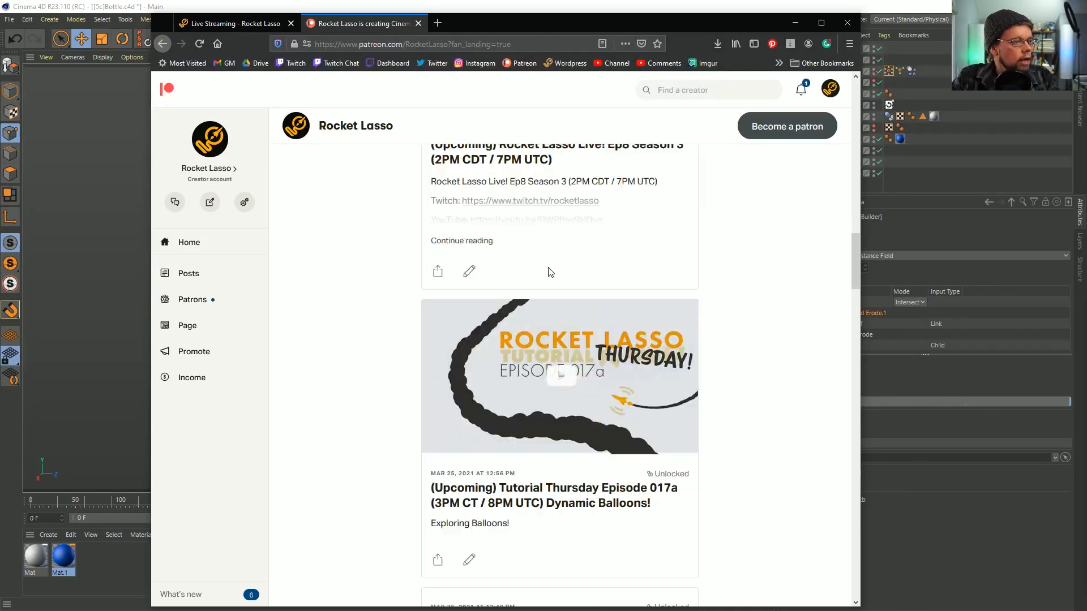
scroll(561, 269, "down", 12)
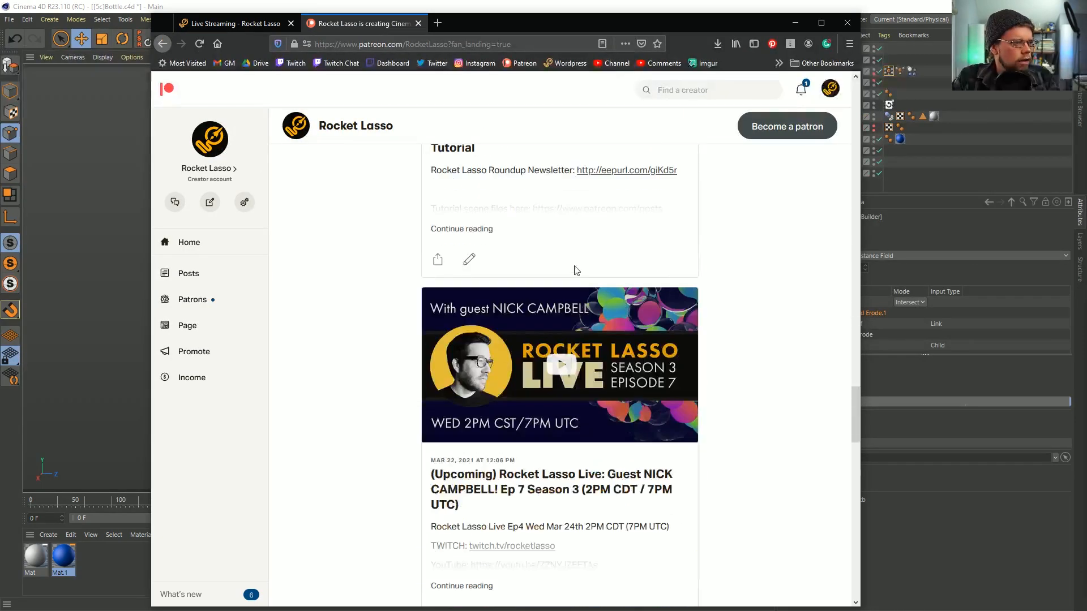
scroll(591, 258, "up", 6)
scroll(590, 257, "up", 8)
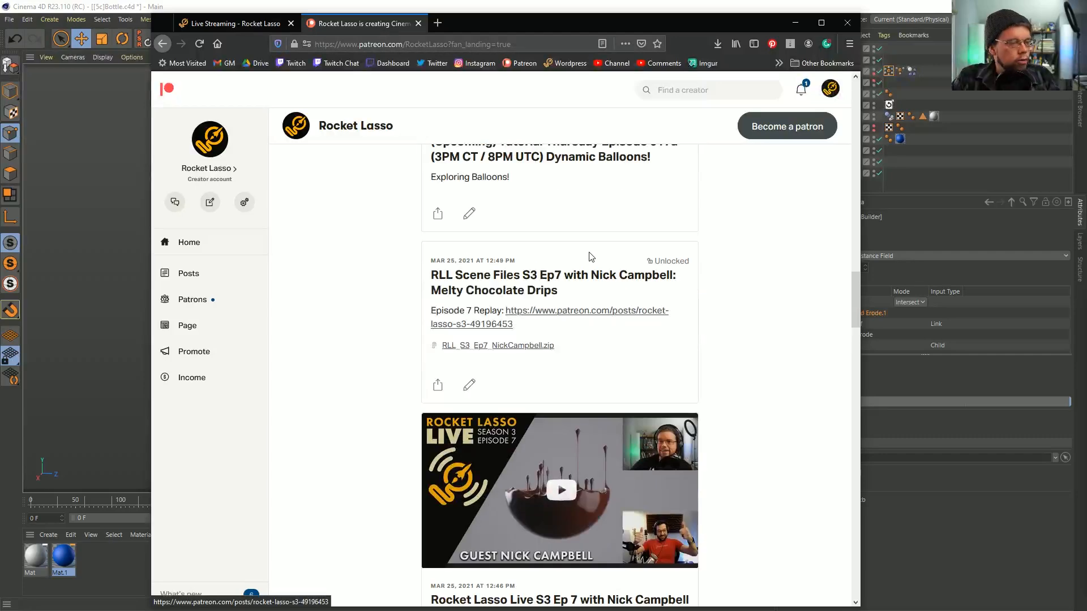
scroll(591, 258, "up", 5)
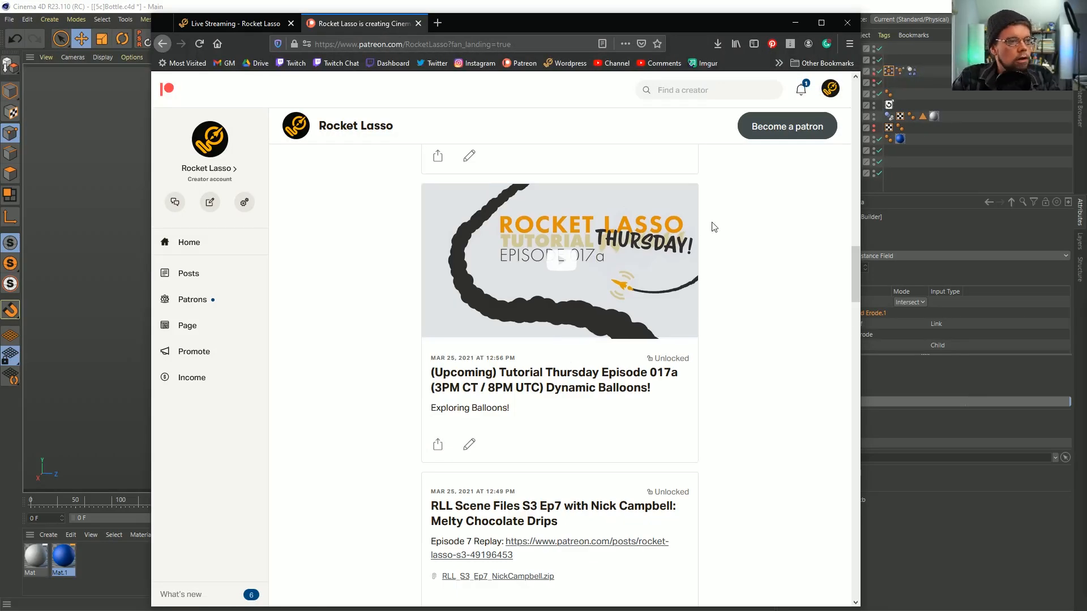
scroll(740, 244, "up", 1)
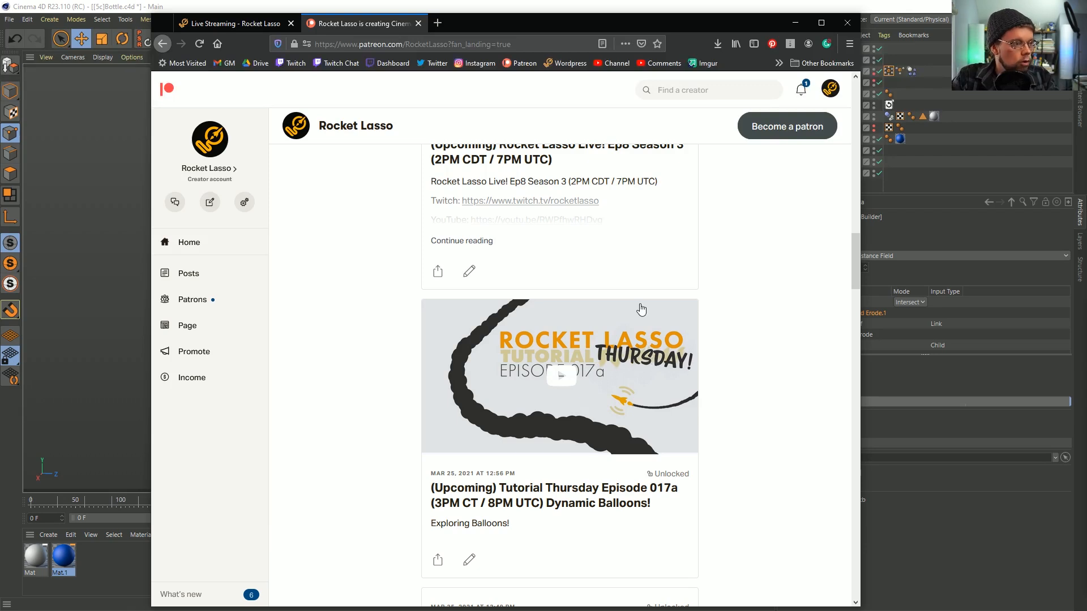
scroll(746, 269, "up", 1)
scroll(745, 269, "up", 1)
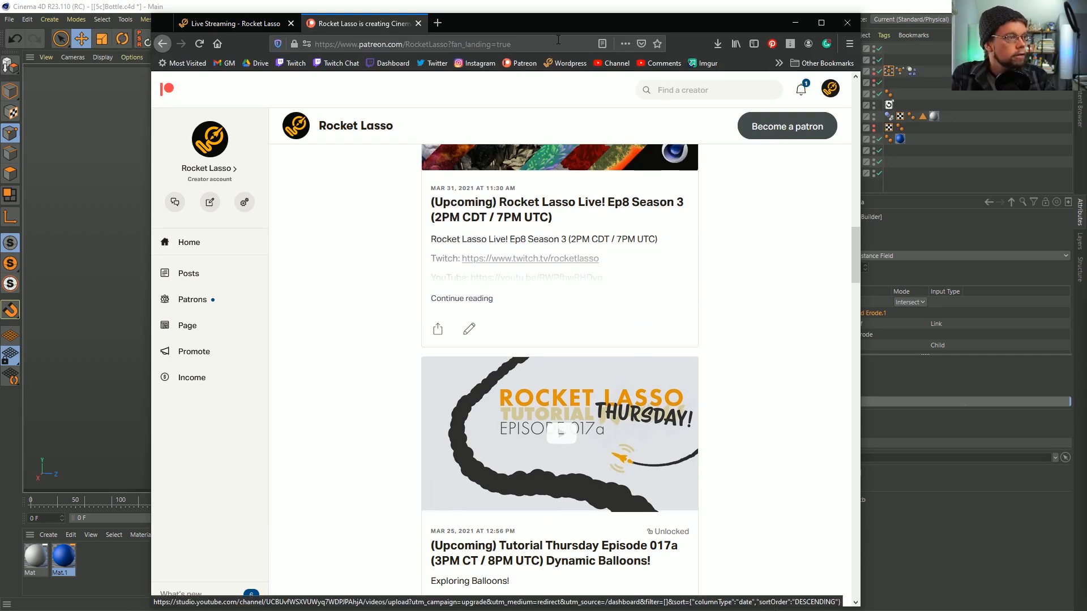
left_click(547, 45)
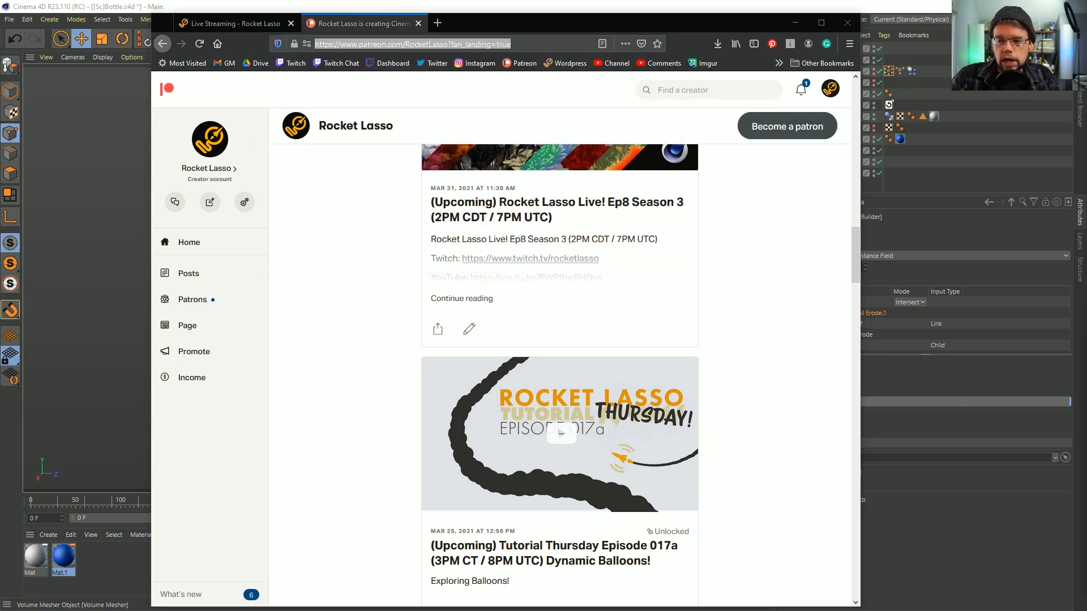
left_click(777, 251)
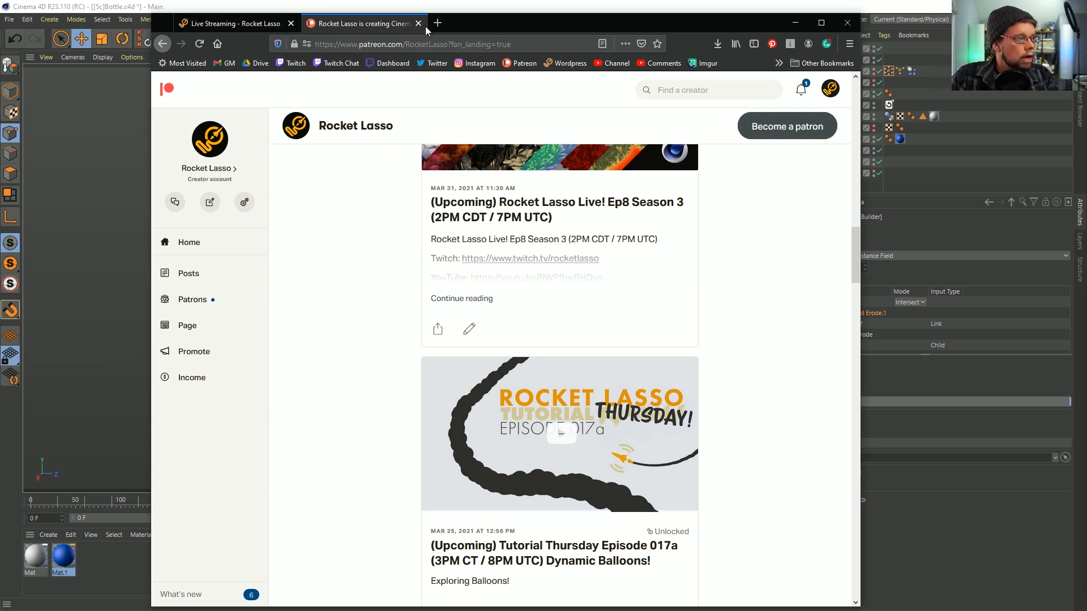